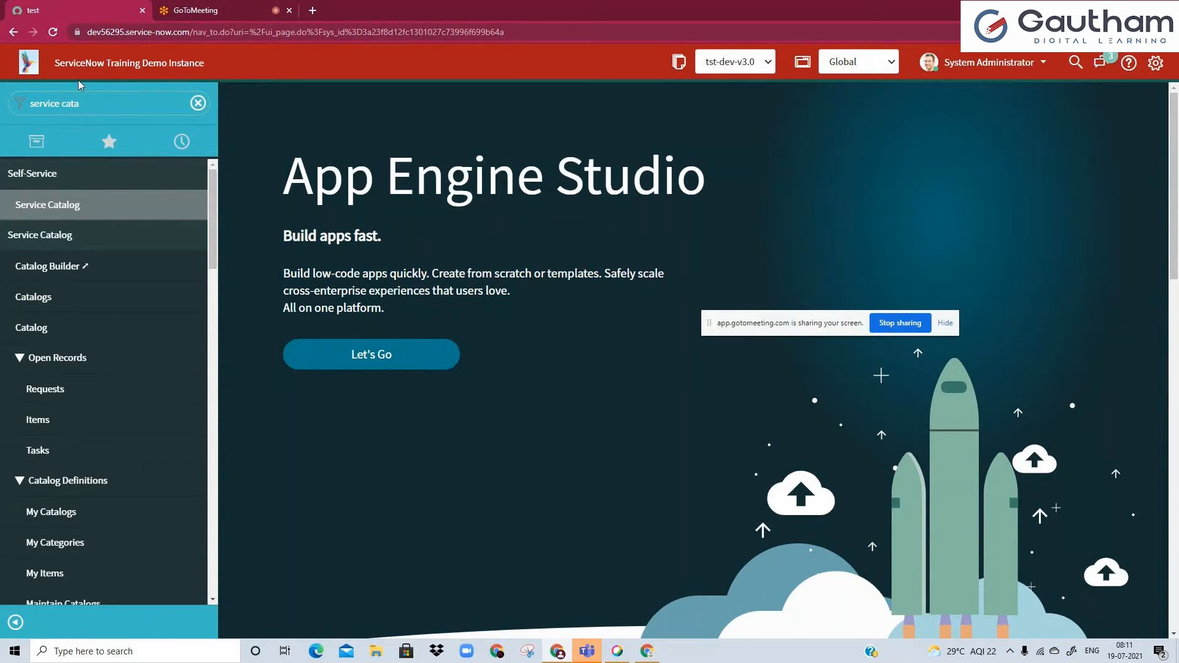
Open the Self-Service Service Catalog in a new browser tab and switch to it.
middle_click(63, 211)
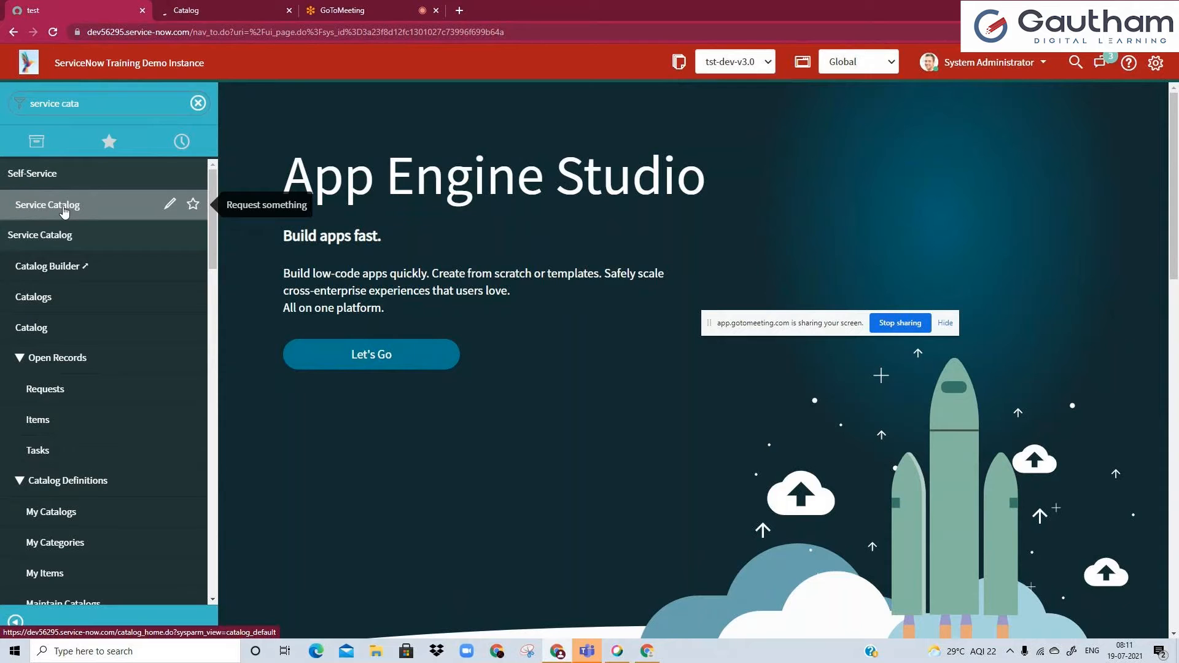
key(ctrl+Tab)
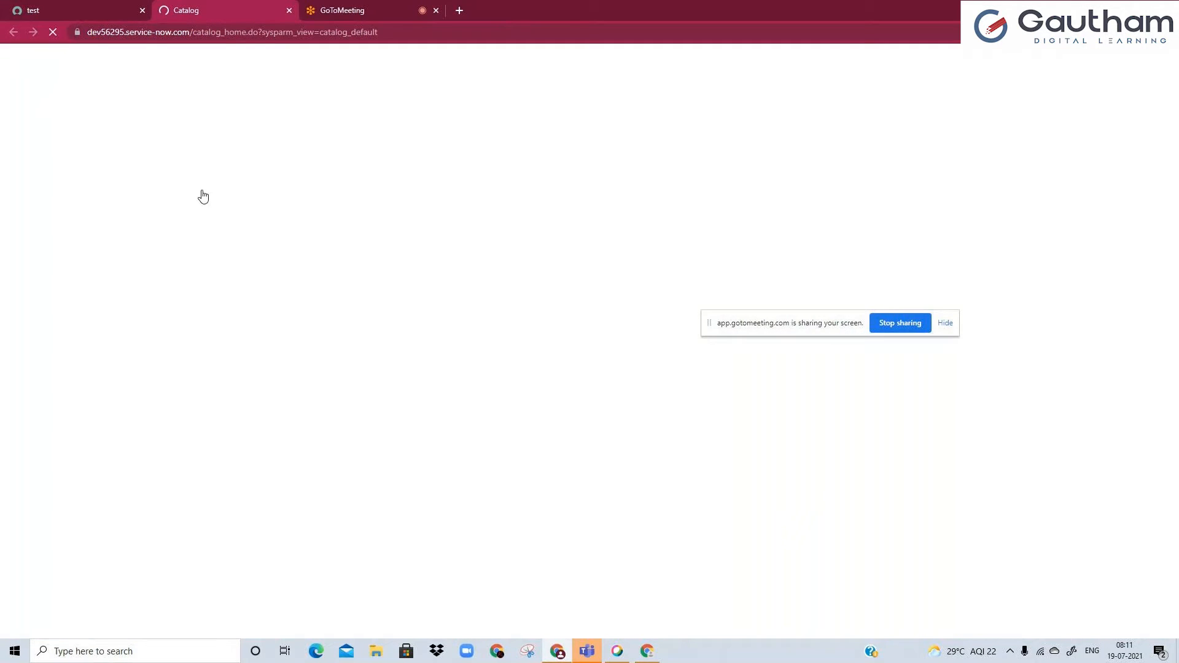
click(58, 8)
key(ctrl+Tab)
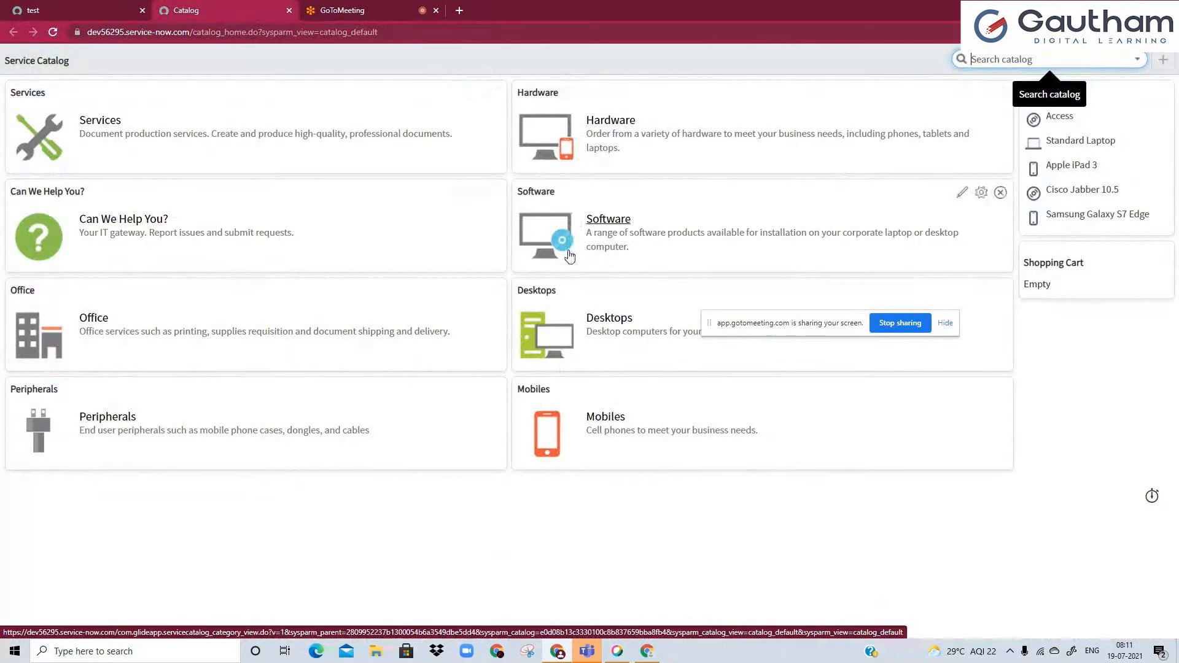
Open the Hardware category in its own tab and review its description and list of catalog items.
ctrl+click(615, 125)
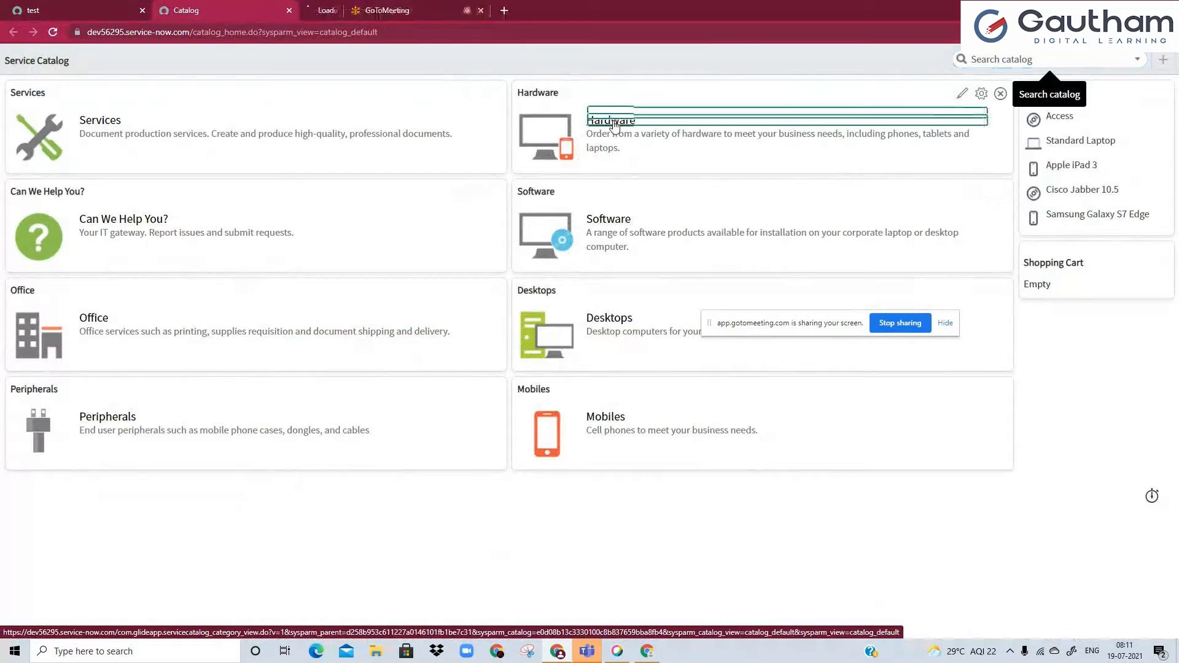
click(362, 7)
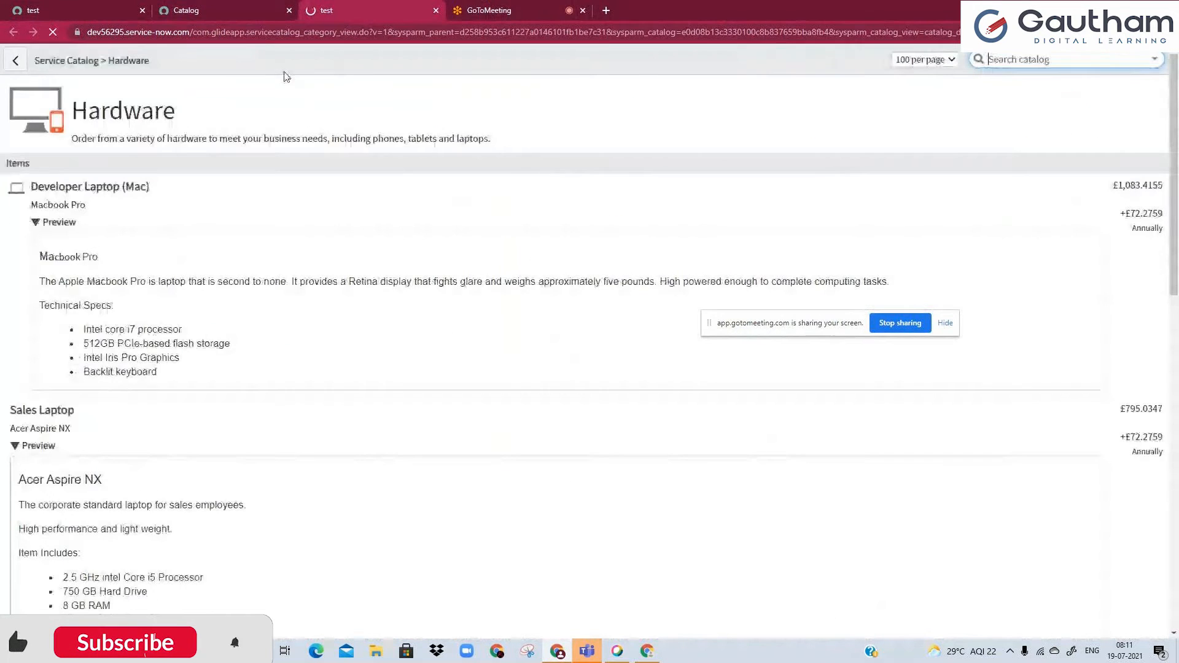
key(ctrl+shift+Tab)
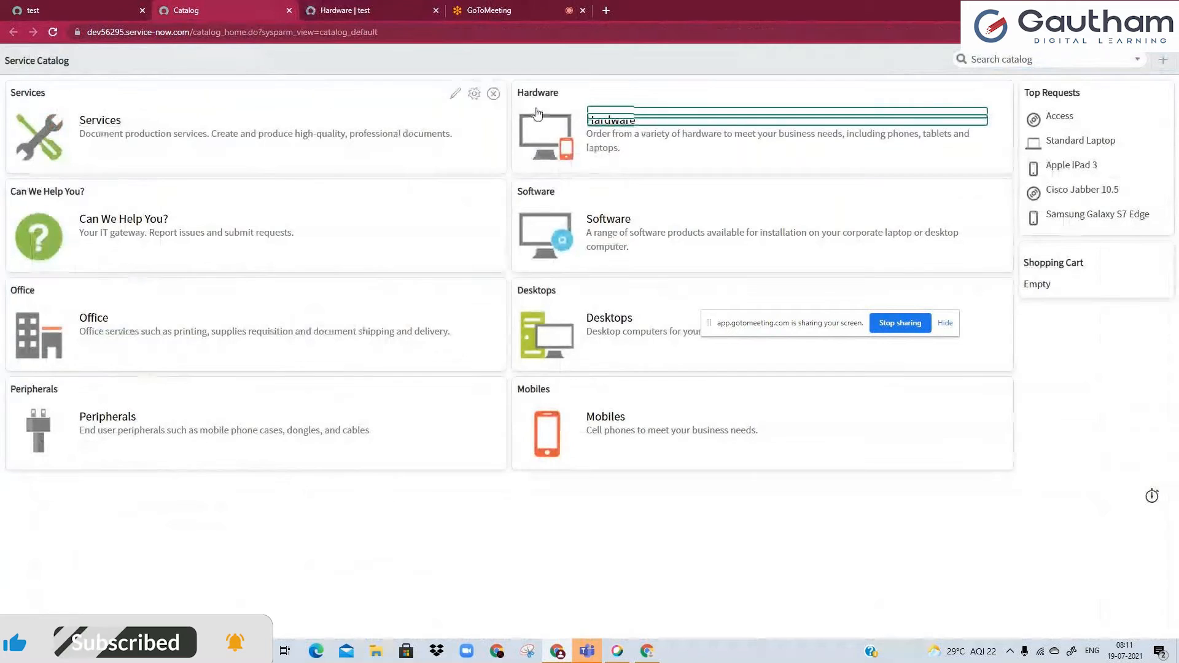
click(338, 11)
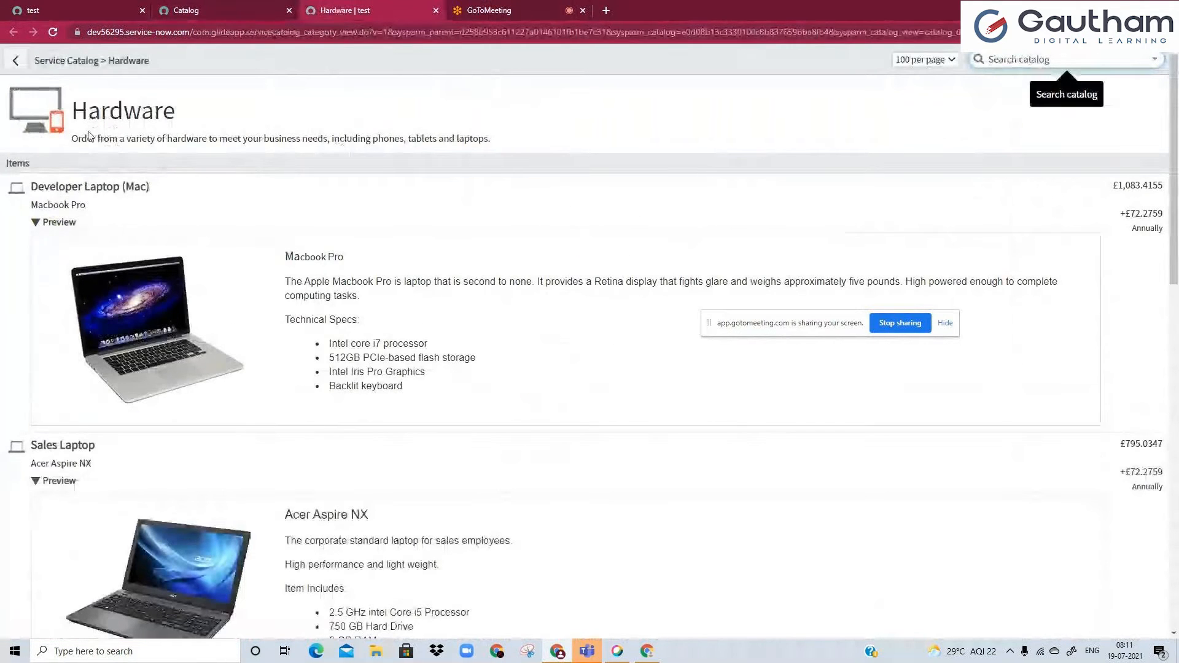
drag(89, 136, 513, 129)
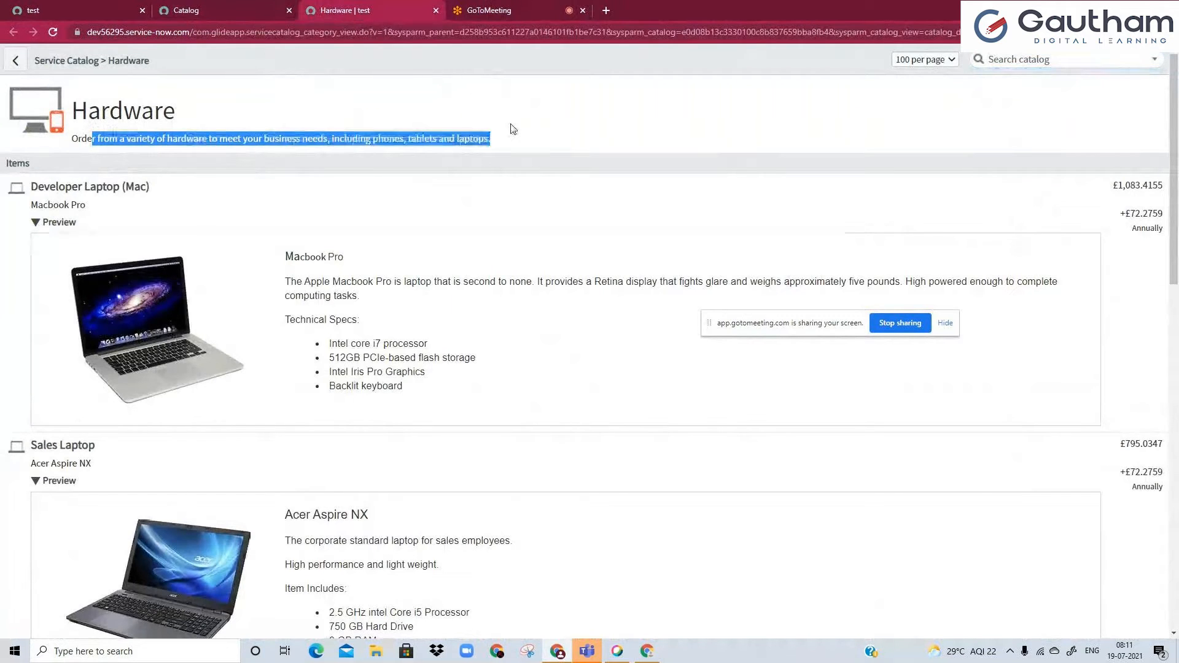
click(504, 133)
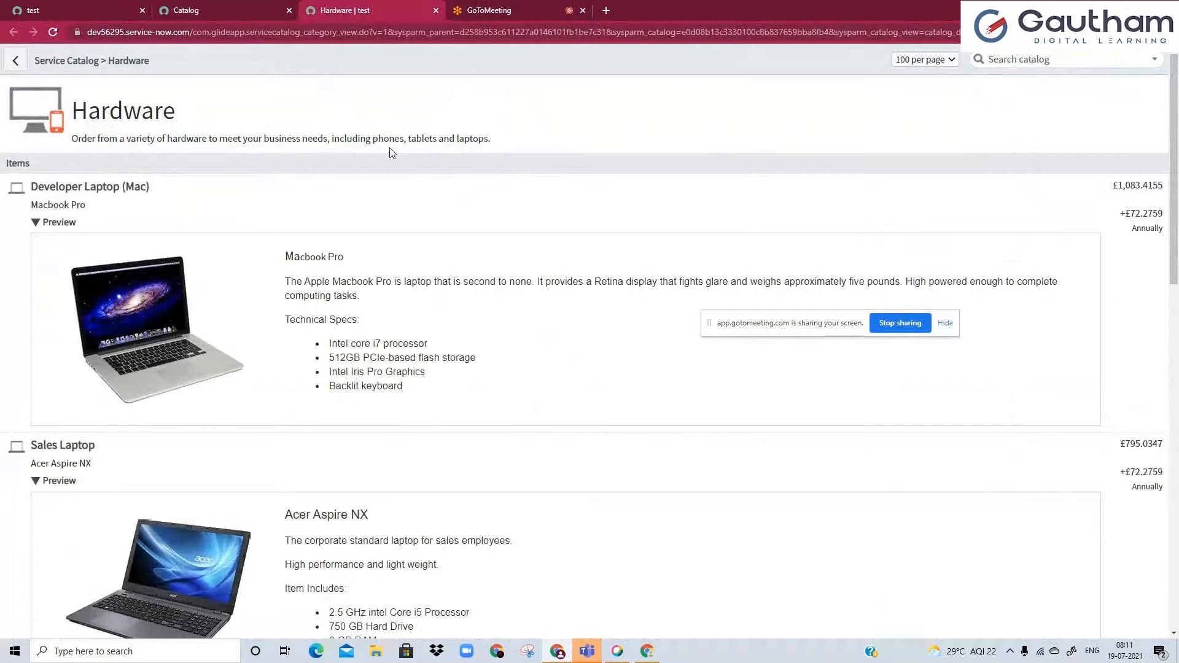
scroll(392, 153, down, 5)
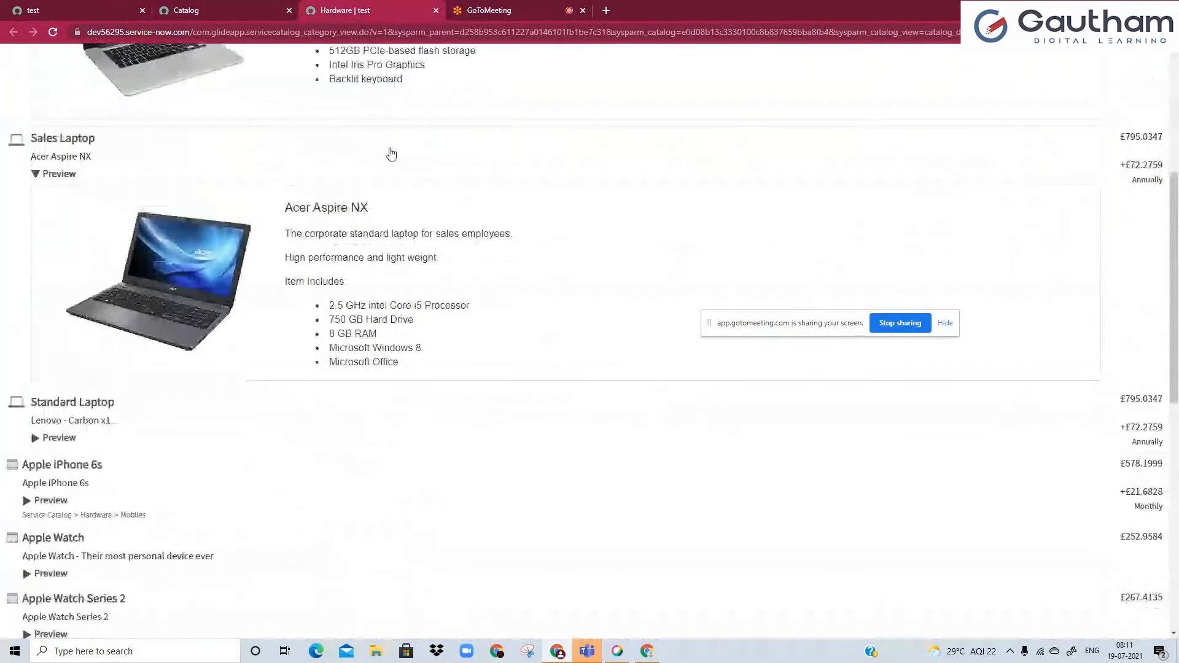
scroll(391, 154, down, 10)
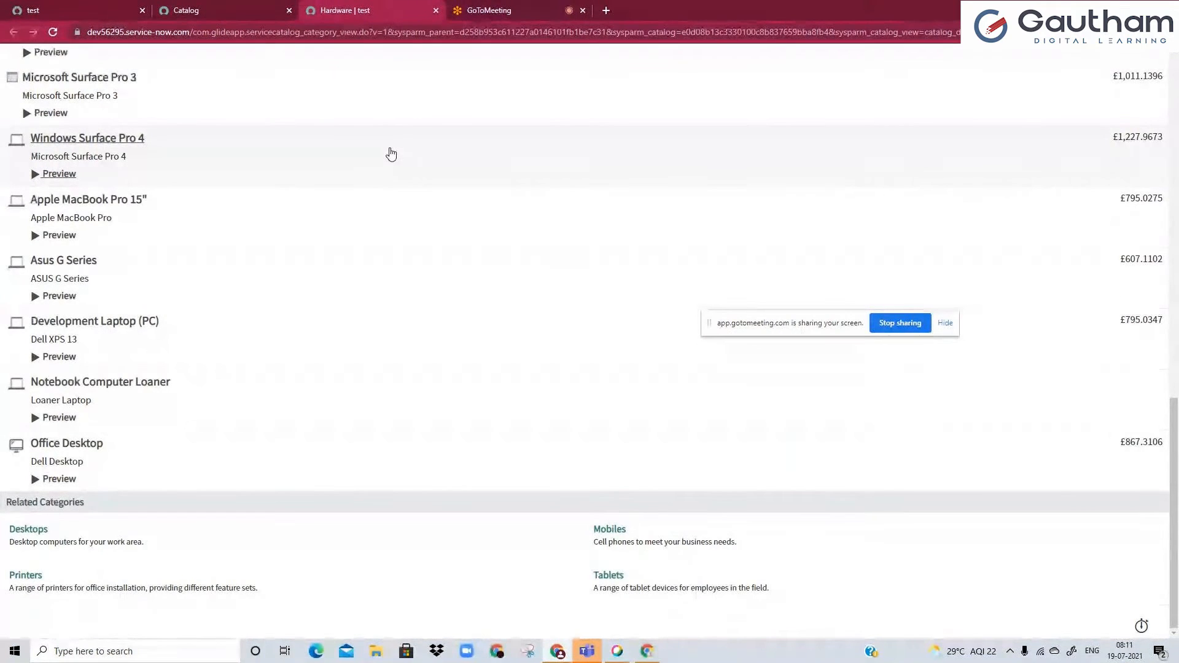
Return to the catalog home page, open the Software category in its own tab and review its items.
click(198, 8)
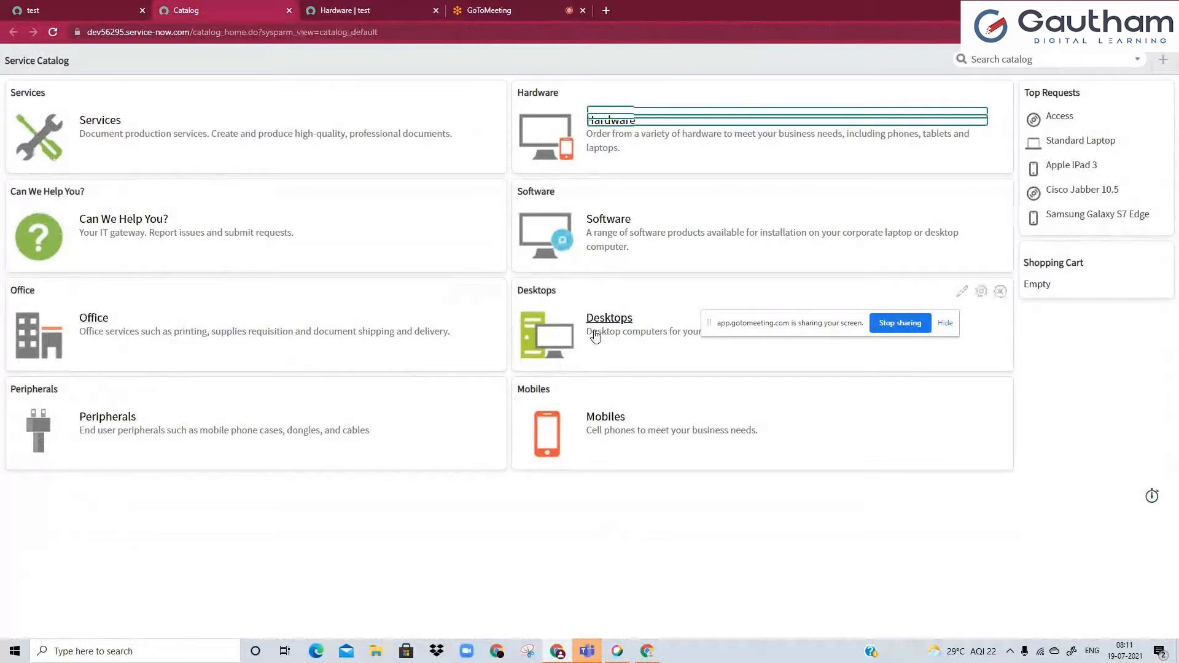
click(593, 230)
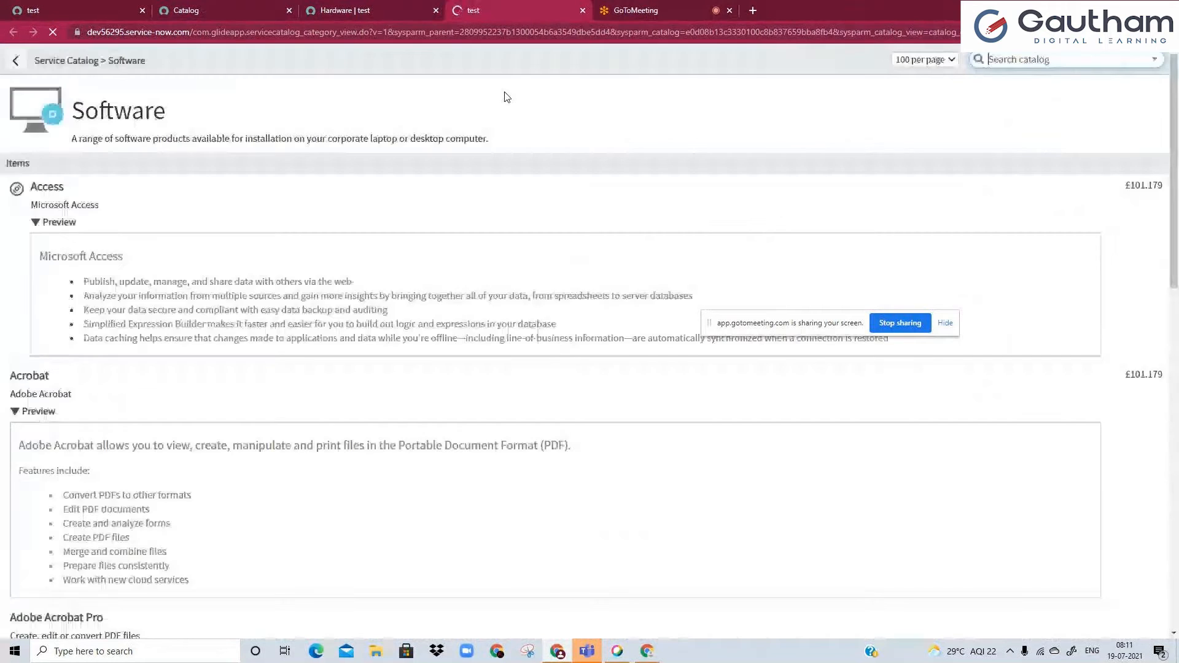
scroll(501, 194, down, 5)
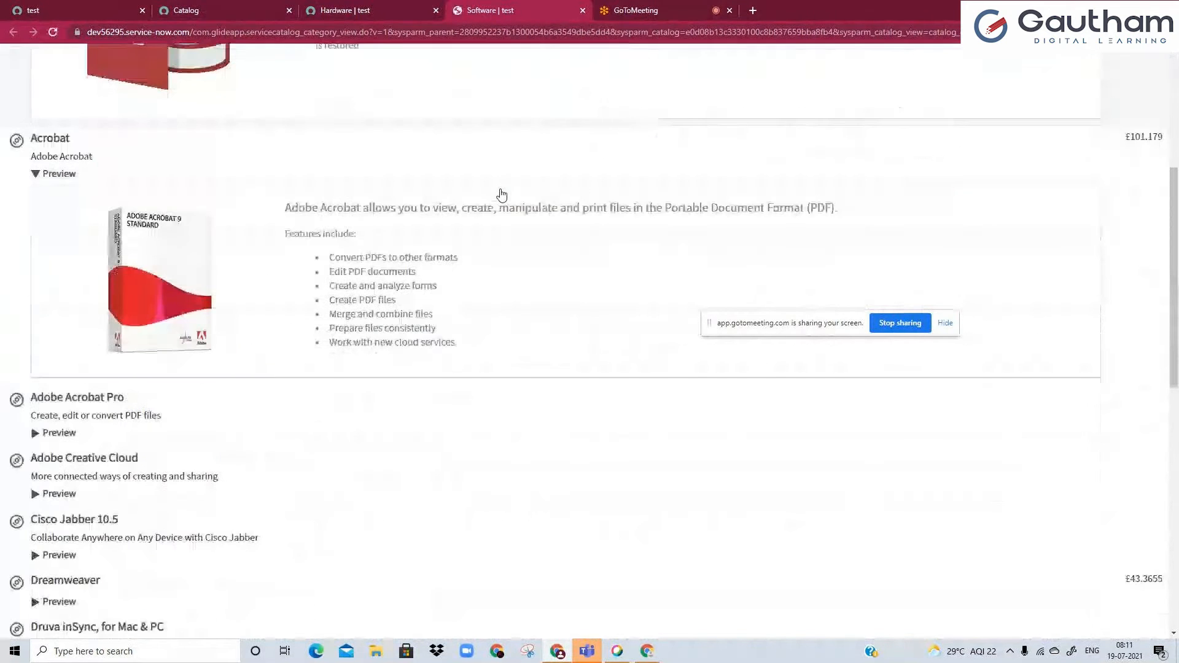
scroll(501, 195, down, 5)
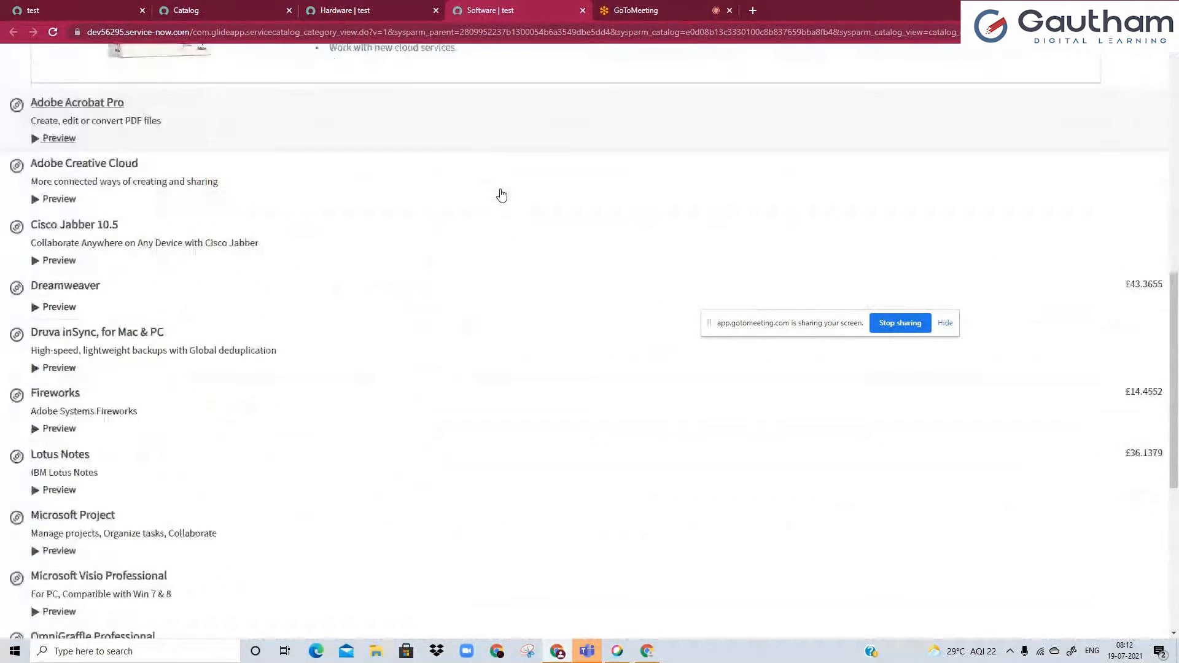
scroll(501, 195, down, 4)
Return to the catalog home page and search the catalog for "laptop".
click(202, 10)
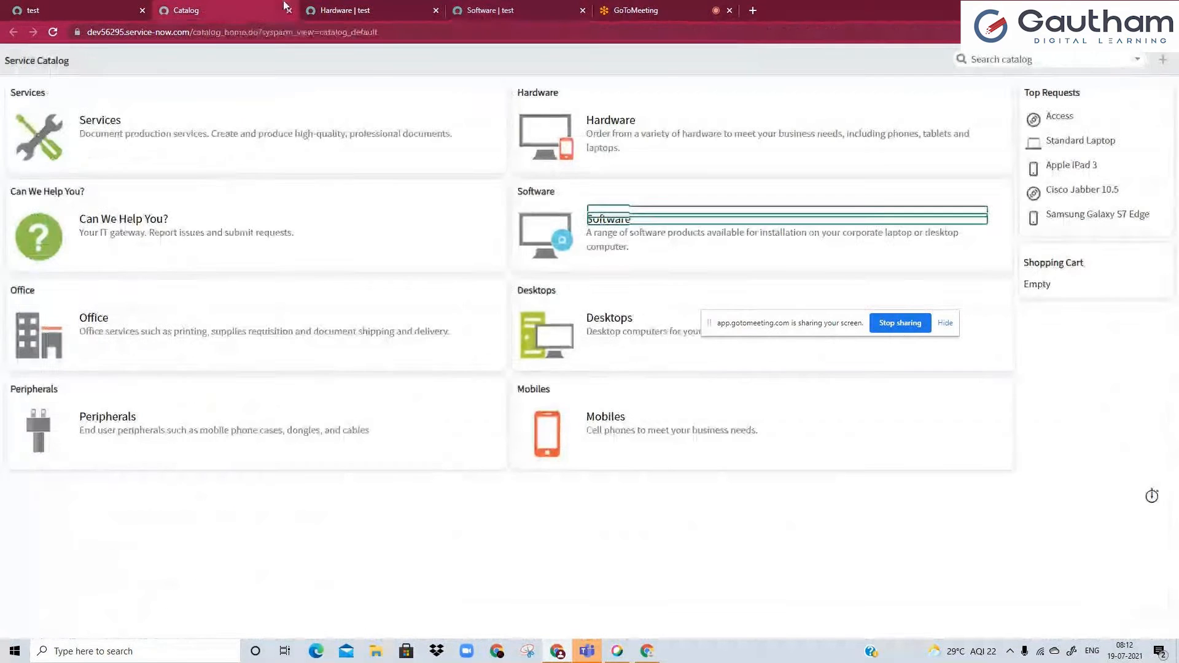
click(1024, 60)
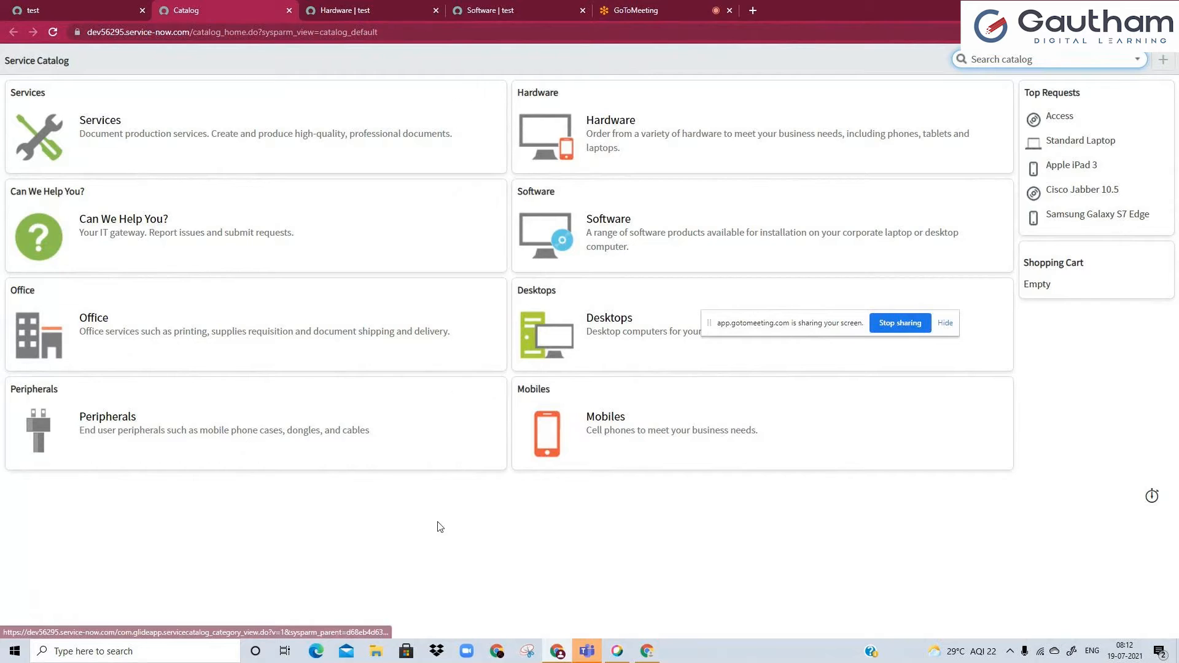
click(1019, 63)
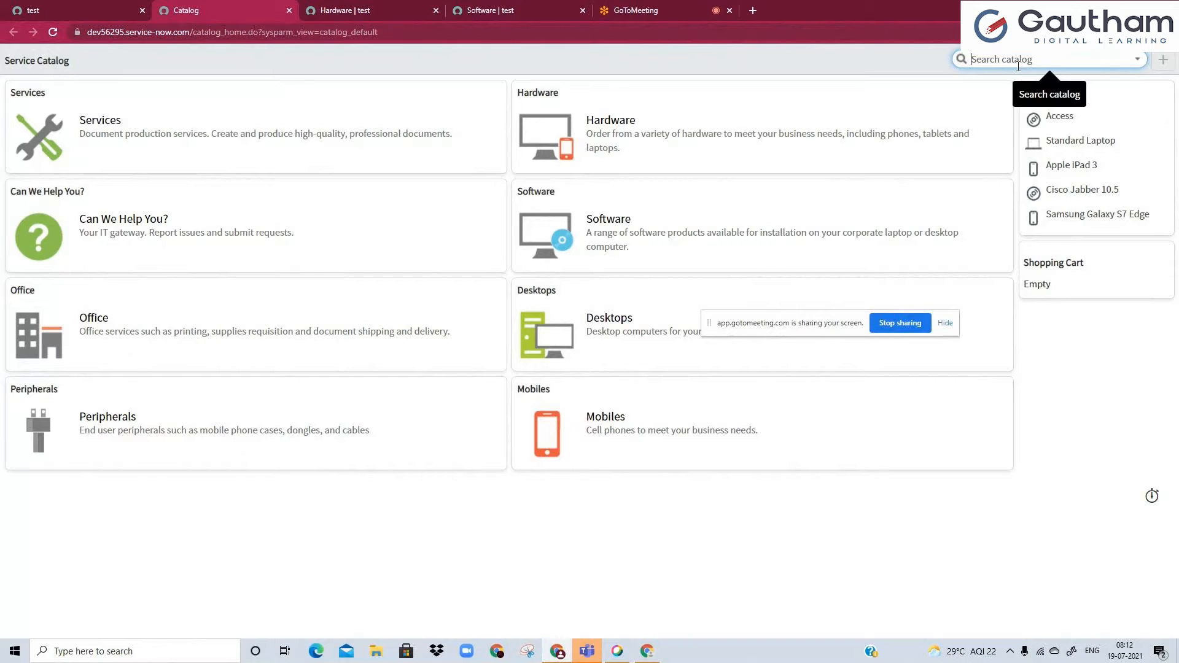
text(laptop)
key(Return)
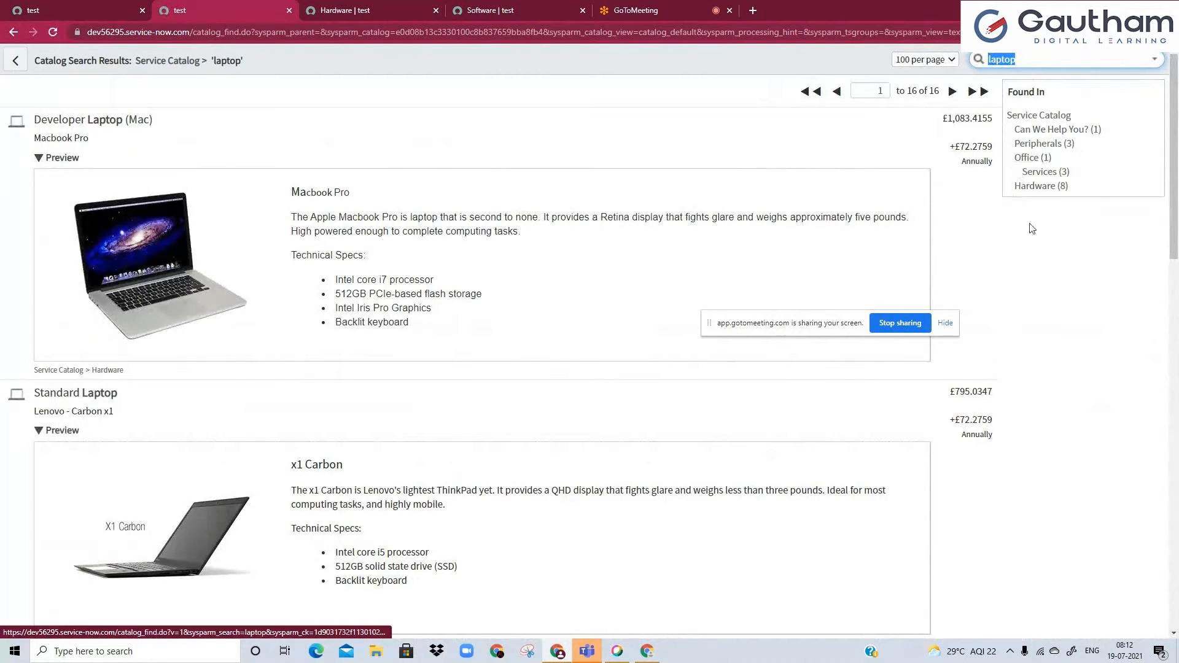
Review the laptop search results, including the categories they were found in and the full item list.
click(1017, 64)
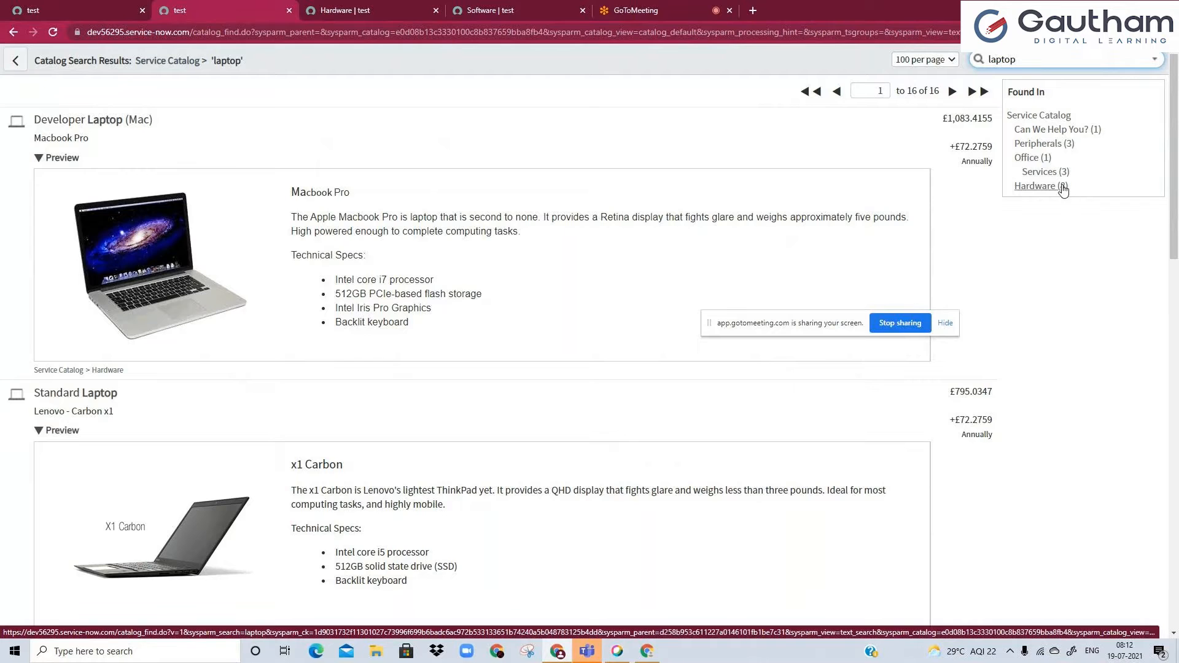
scroll(566, 265, down, 1)
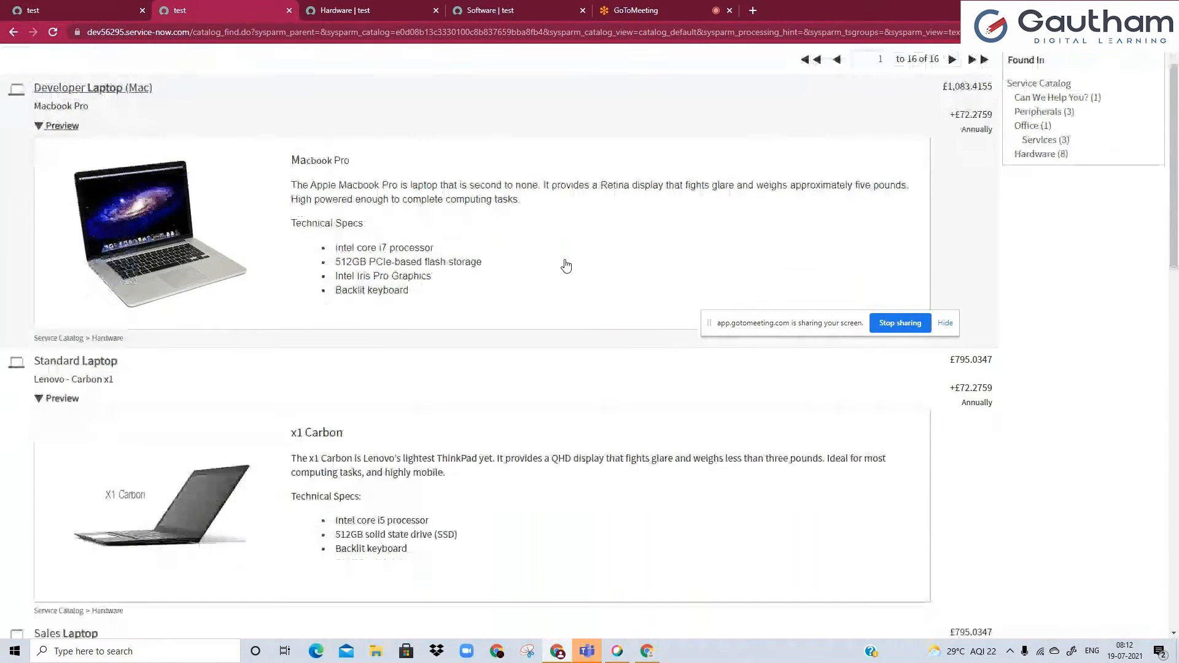
scroll(566, 266, down, 15)
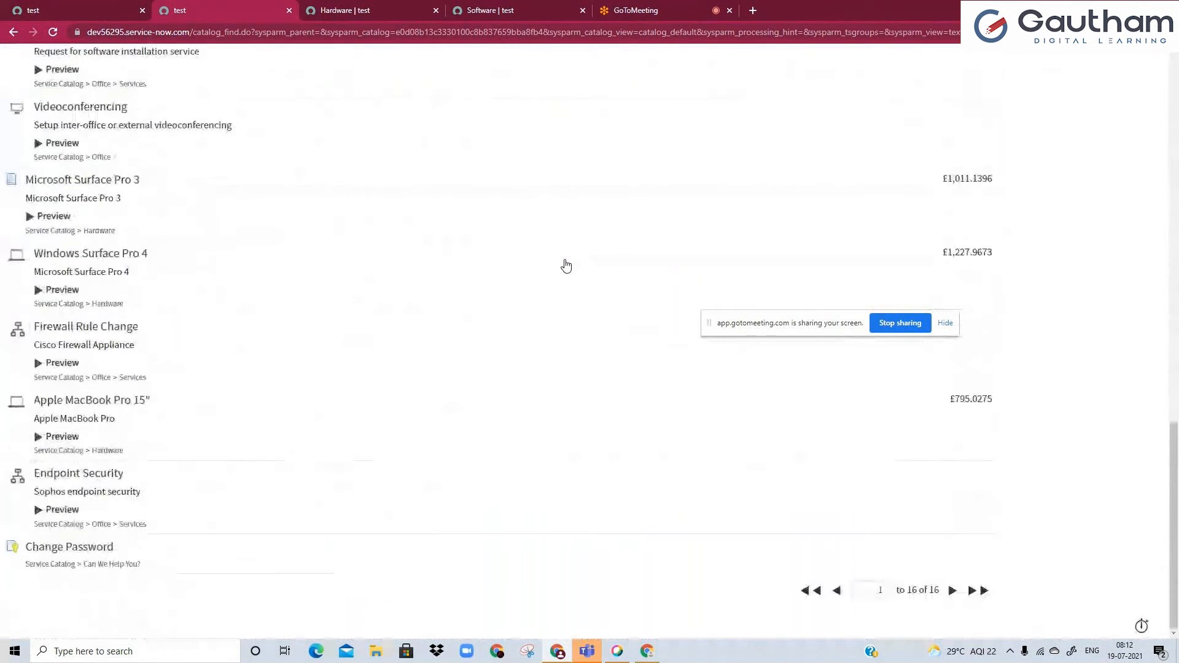
scroll(616, 252, up, 15)
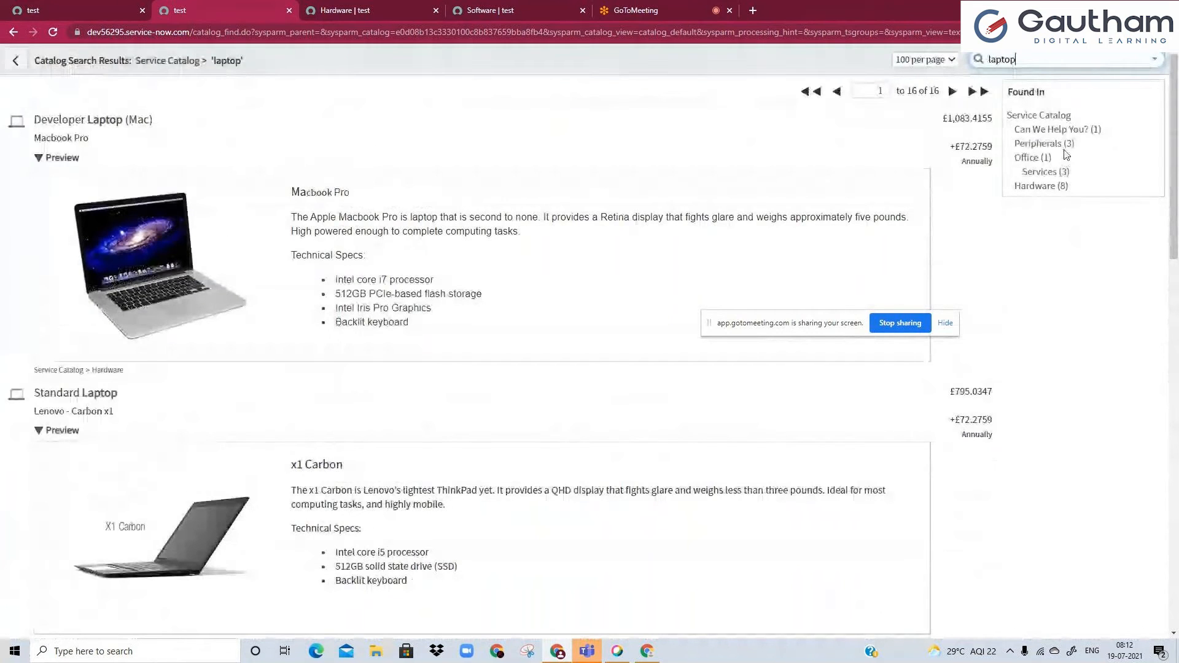
scroll(626, 337, down, 15)
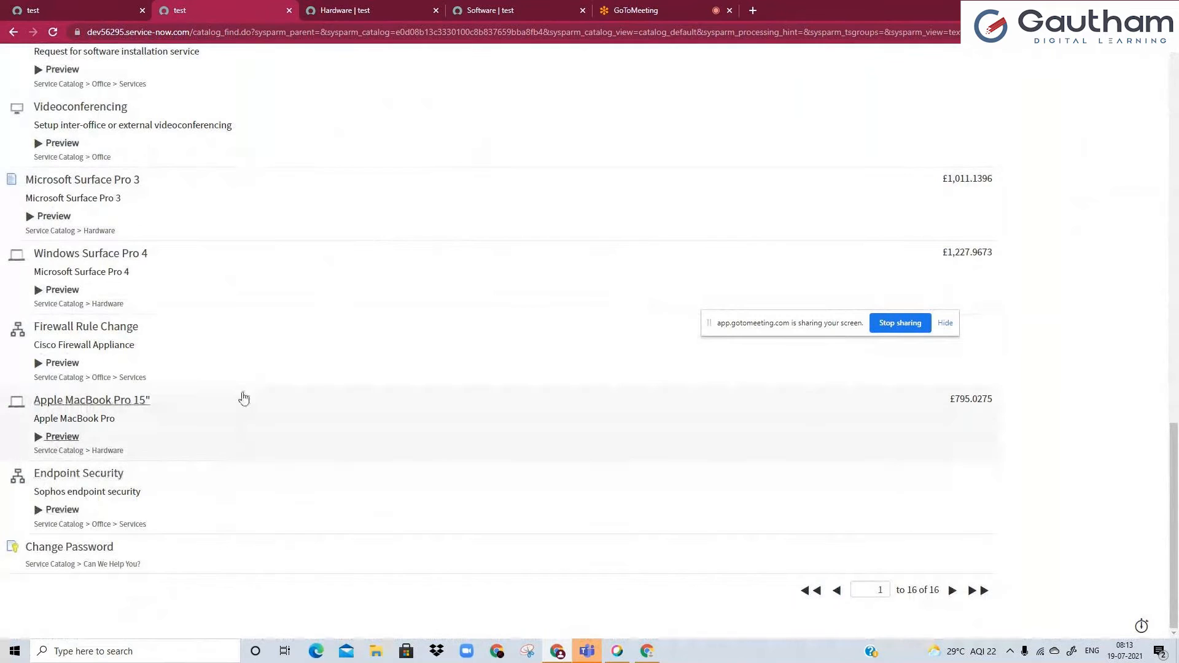
scroll(238, 440, up, 5)
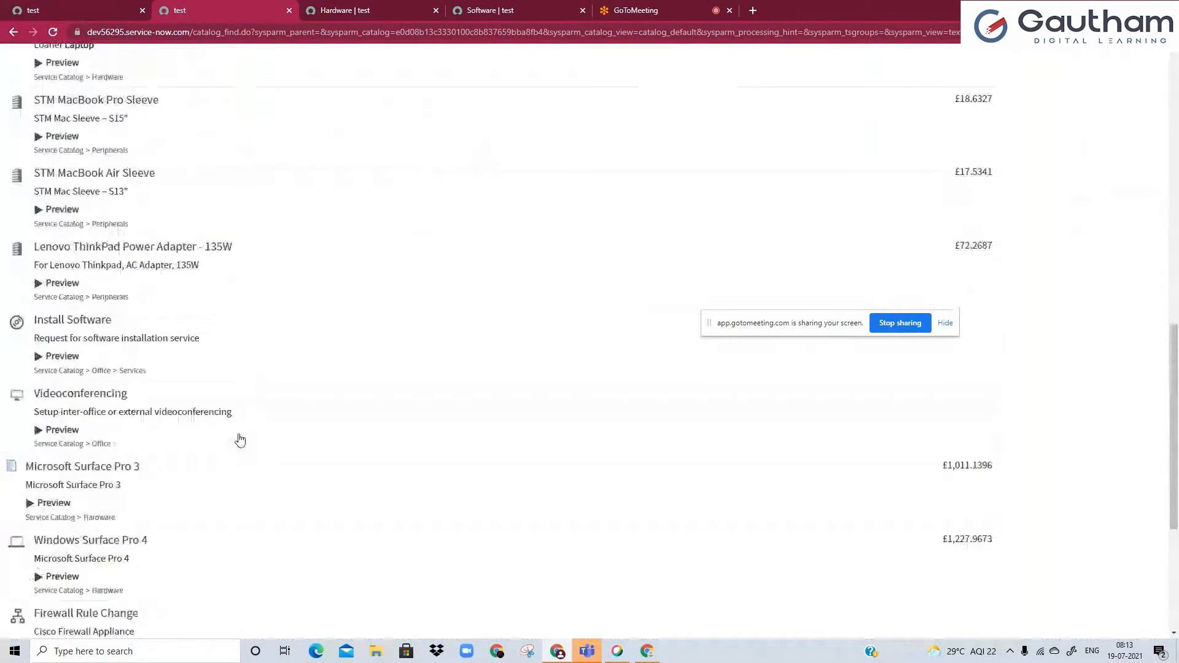
scroll(239, 440, up, 10)
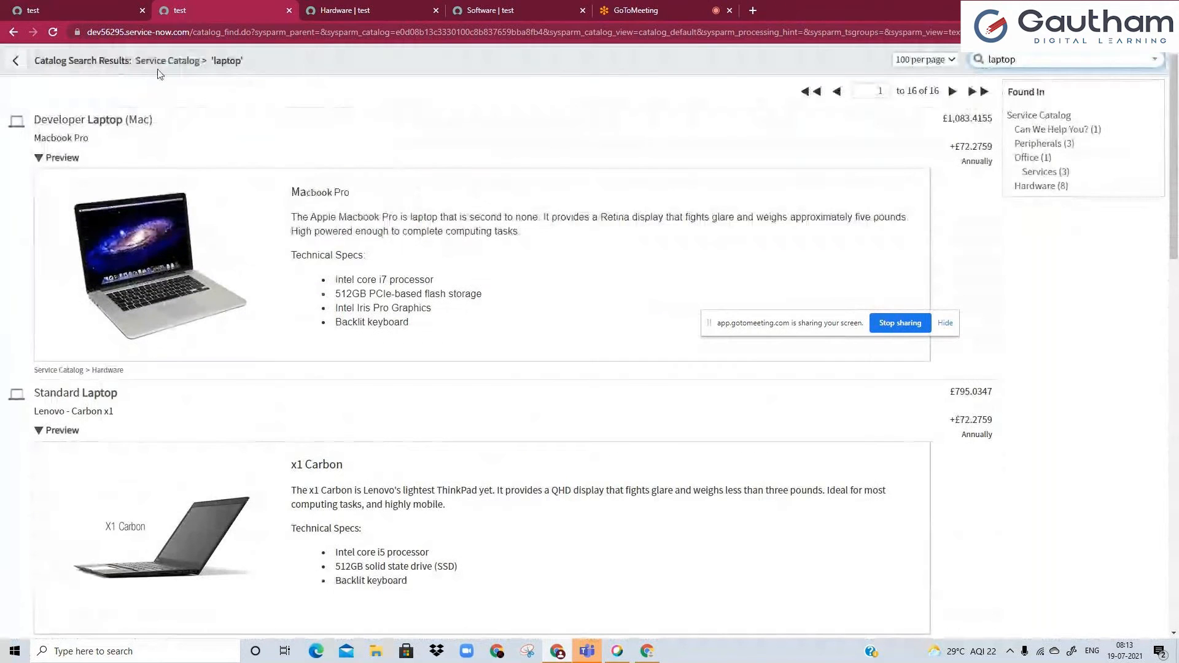
Revisit the open Hardware and Software category pages to compare them with the search results.
click(382, 7)
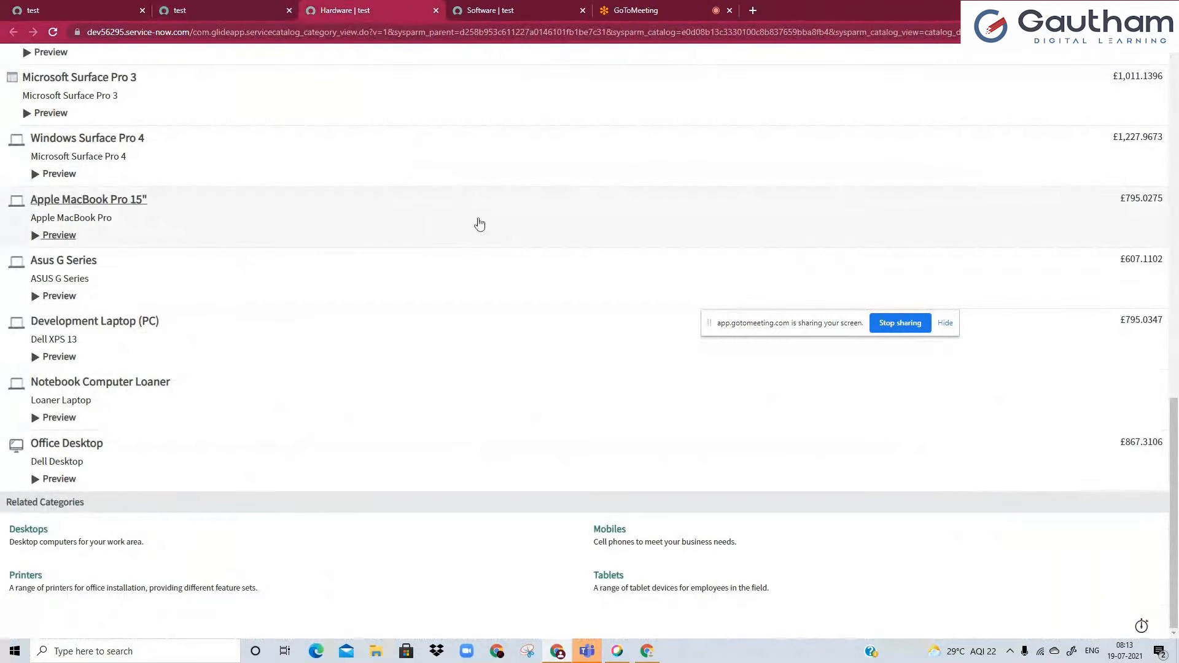
scroll(513, 218, up, 10)
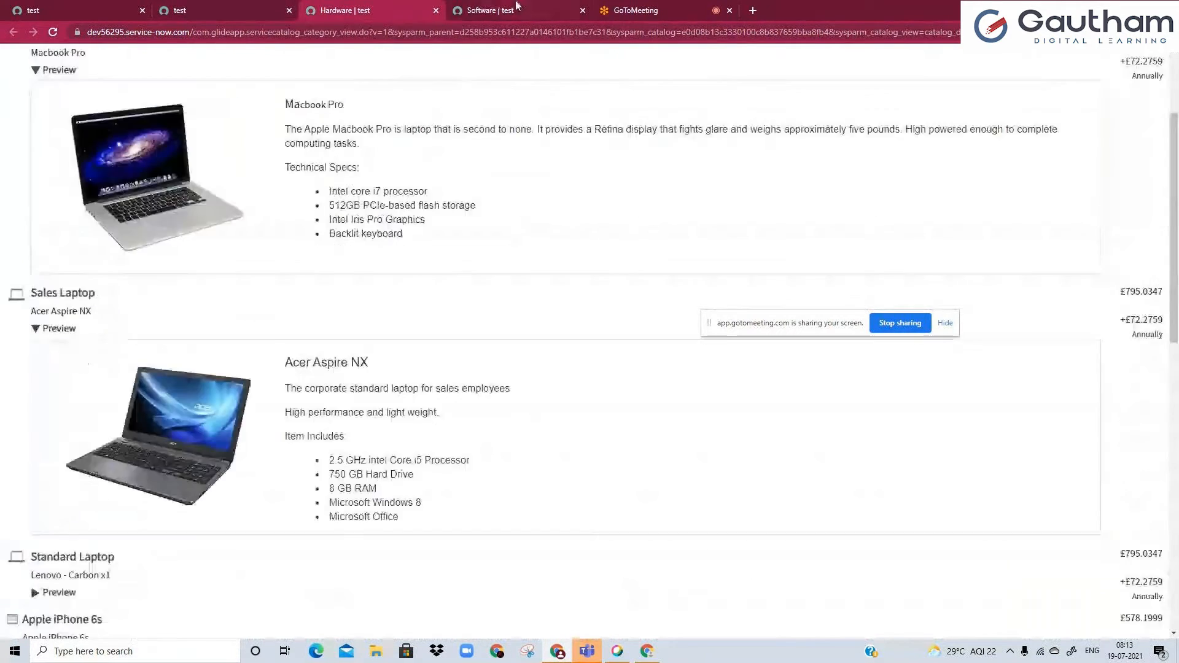
click(517, 6)
Duplicate the browser tab that shows the main ServiceNow instance home page.
click(108, 6)
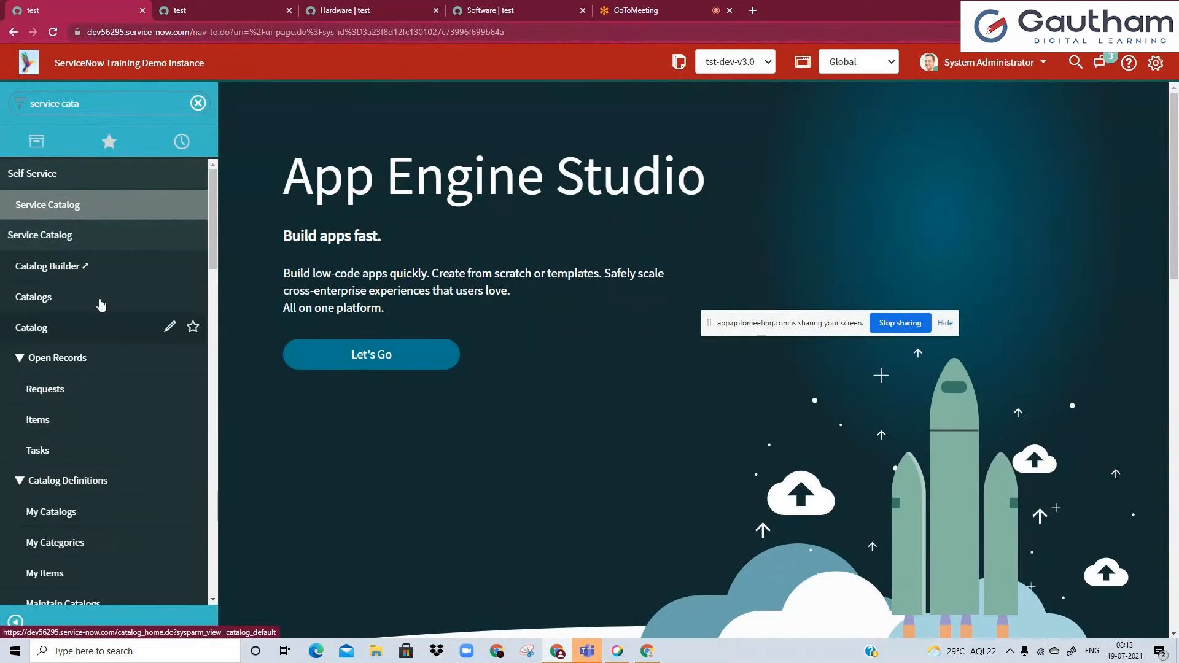
right_click(115, 5)
click(145, 91)
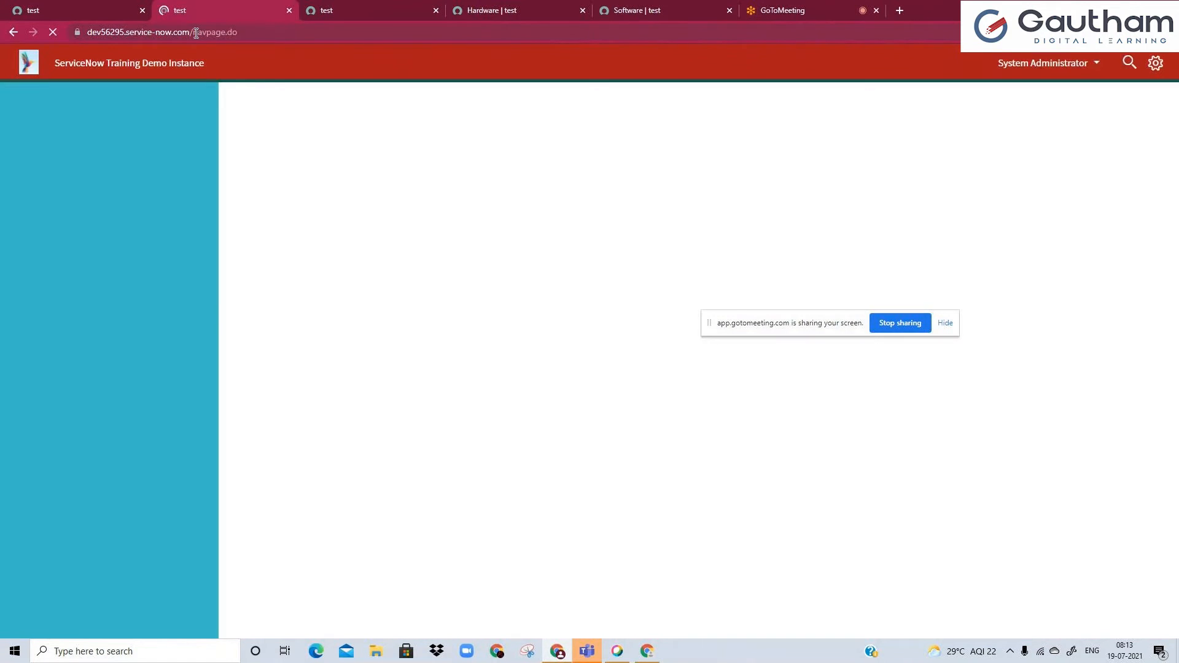
drag(194, 32, 310, 30)
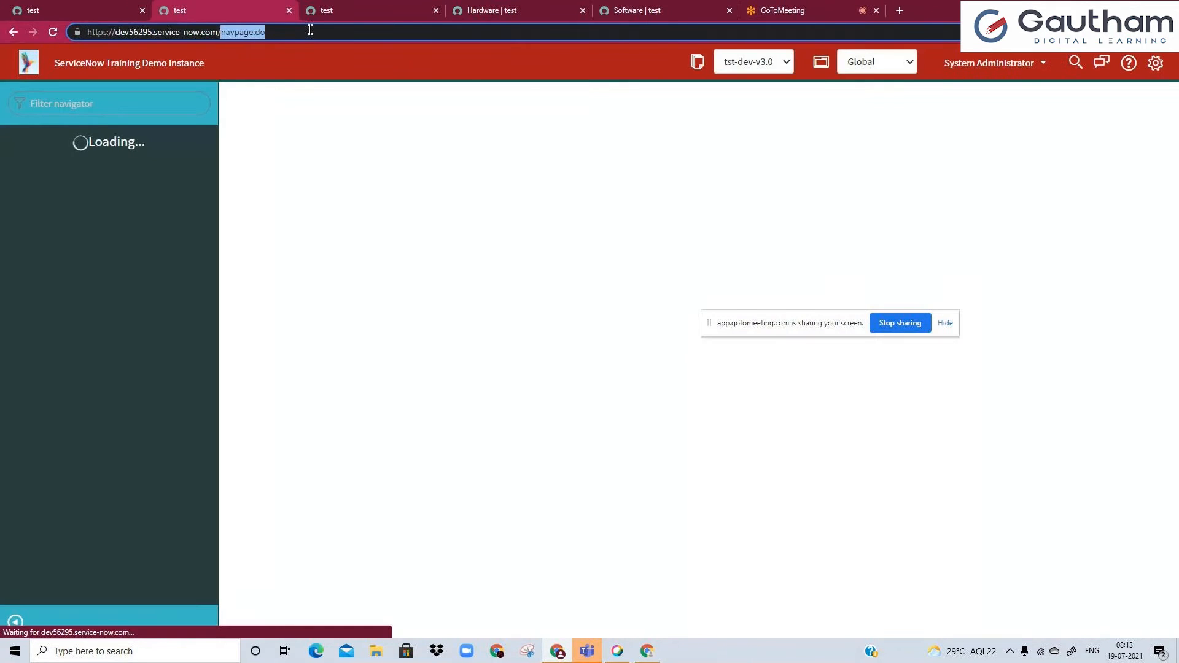
text(s)
key(Escape)
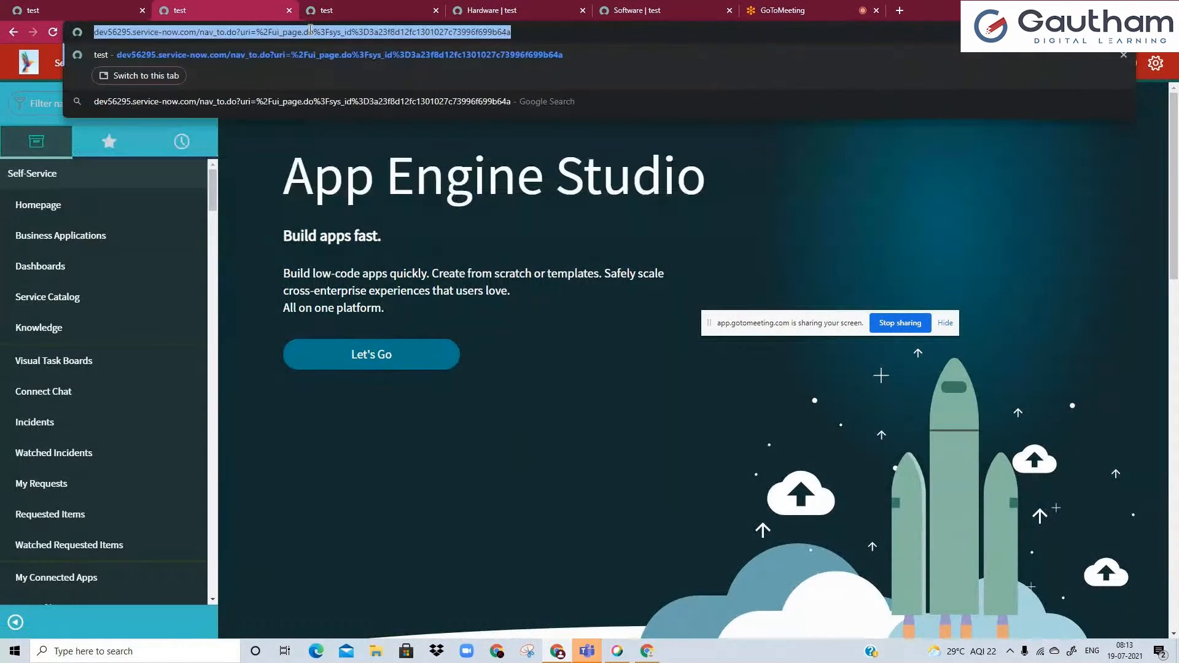
Open the Service Portal in the duplicated tab by replacing the path after the instance address with "sp".
click(108, 33)
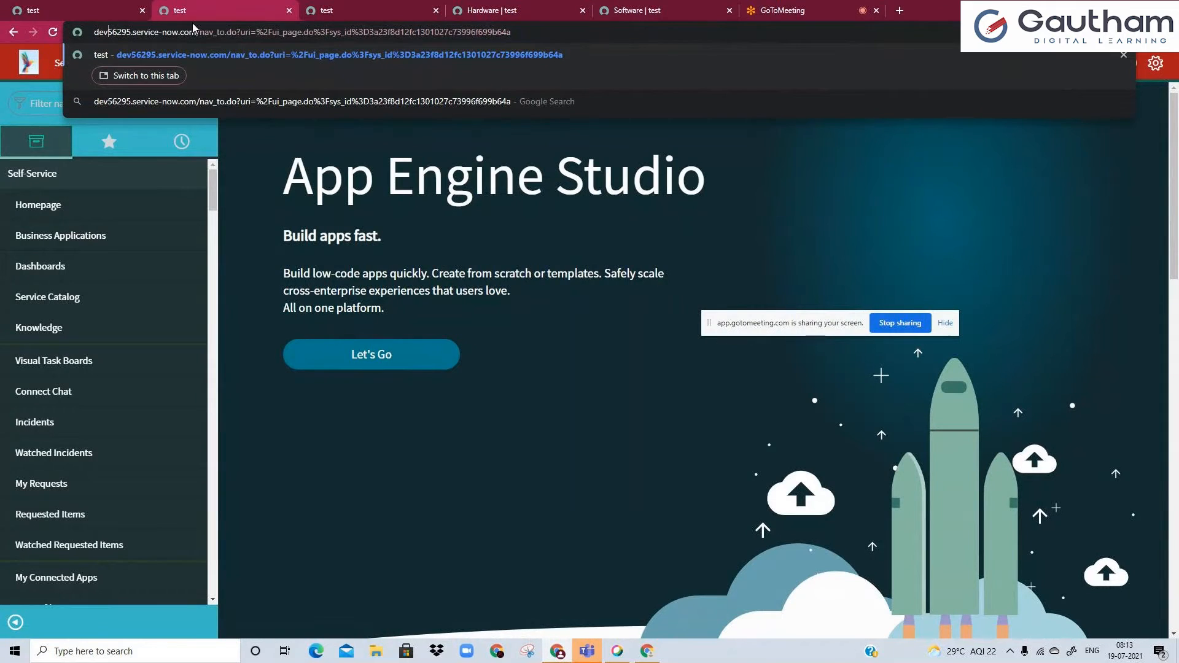
drag(201, 34, 526, 40)
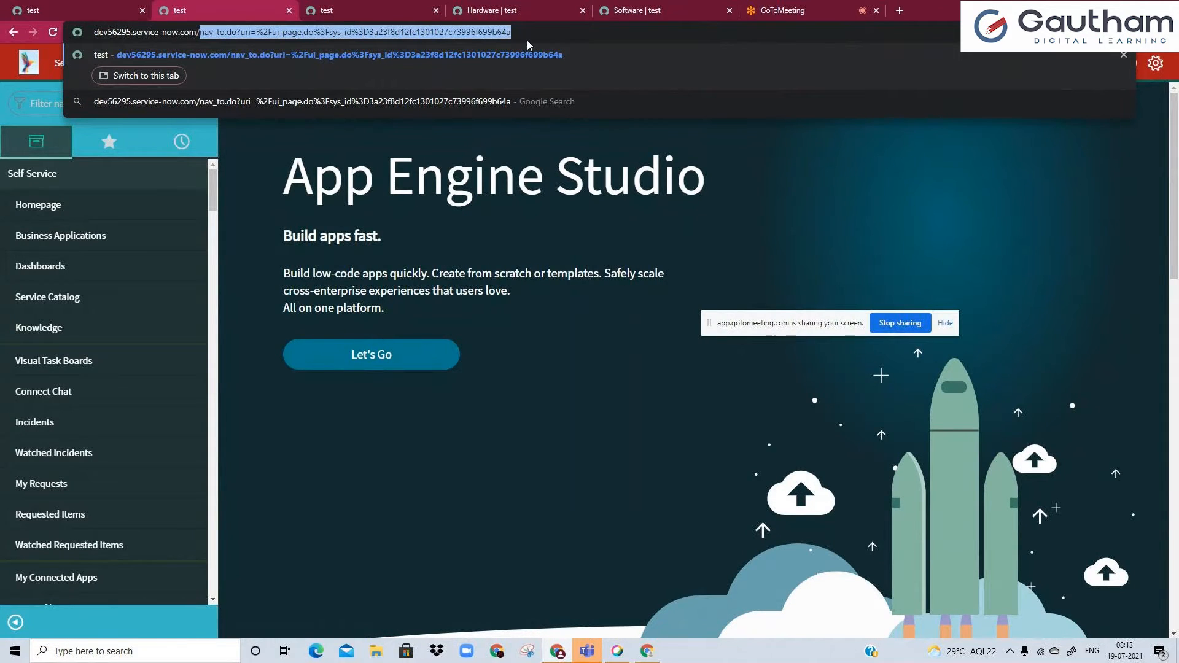
text(sp)
key(Return)
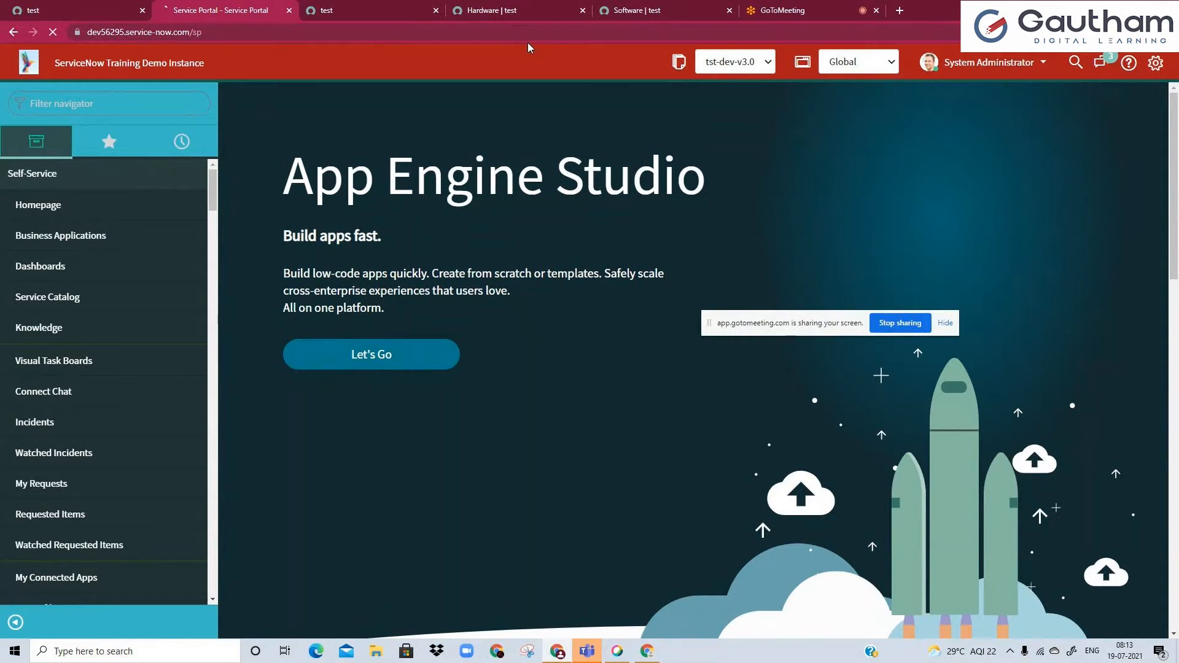
click(829, 10)
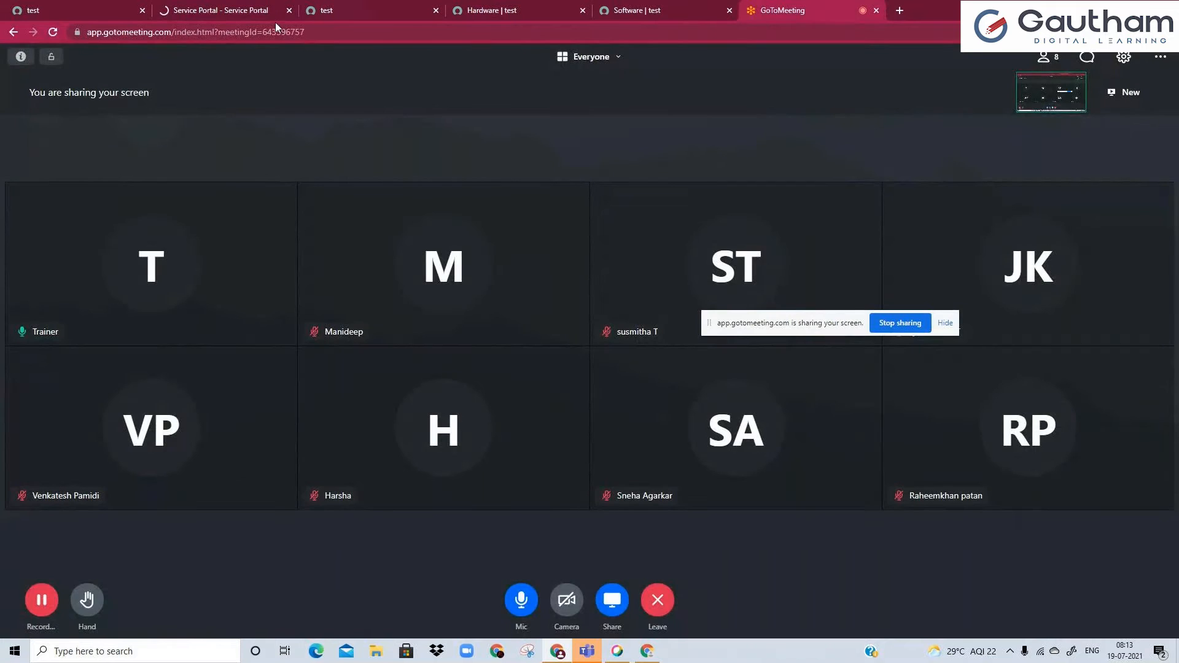
Open the Service Portal's Request Something and Catalog links in separate tabs and view both catalog pages.
click(264, 13)
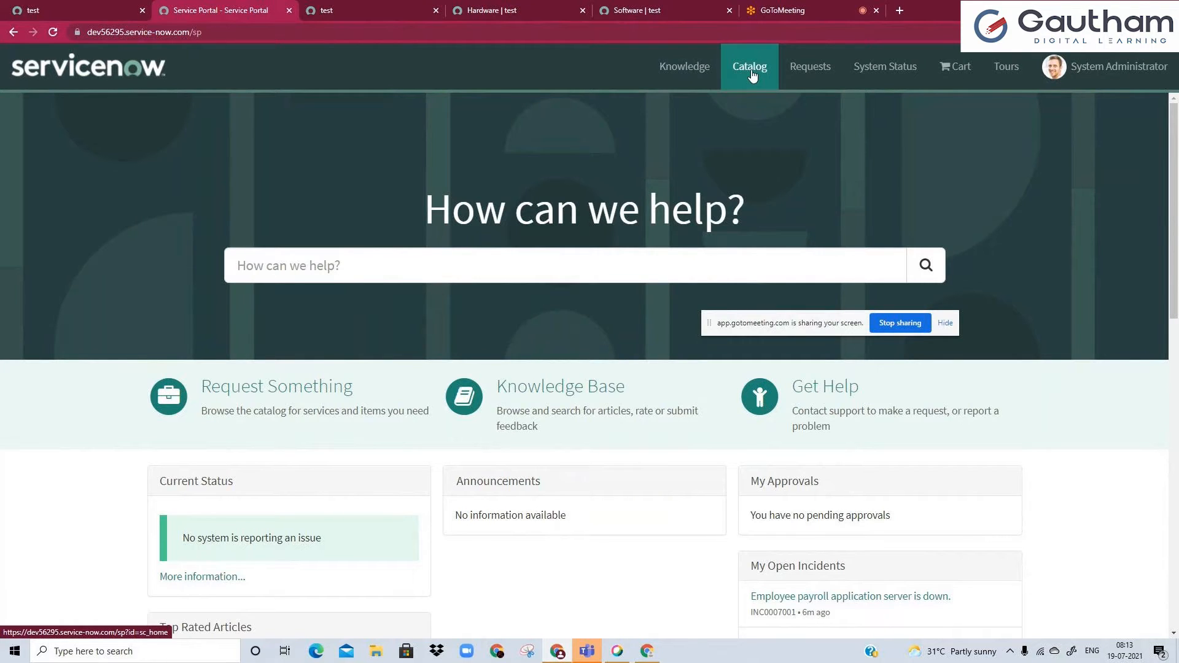
ctrl+click(332, 400)
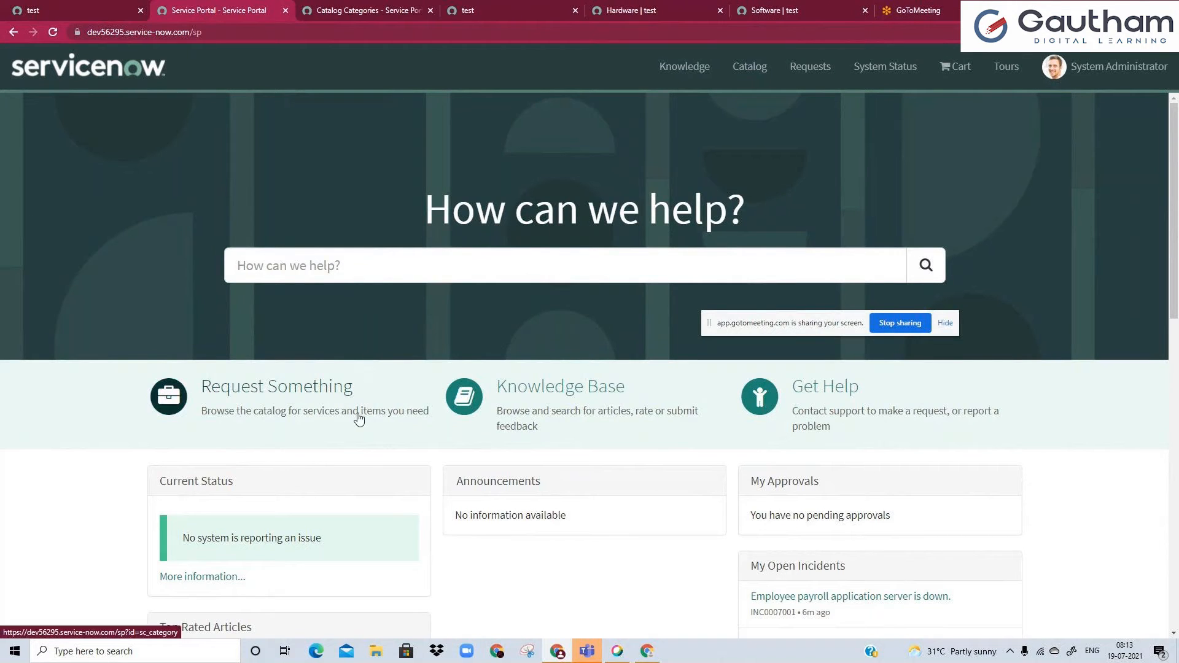
ctrl+click(749, 67)
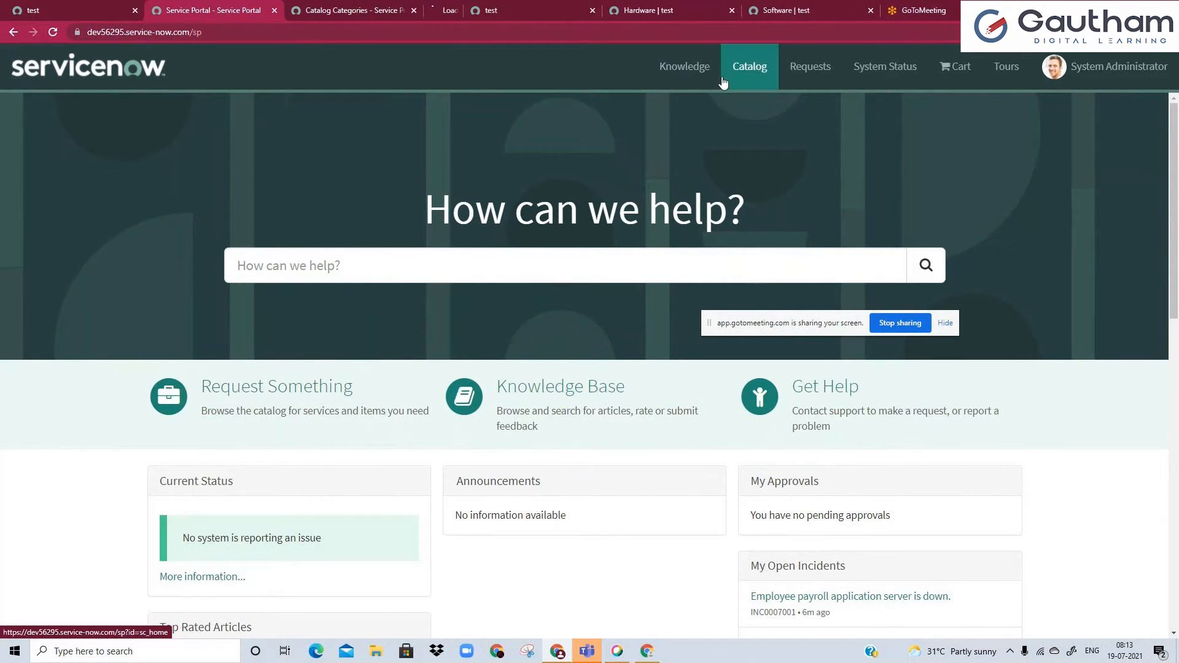
click(348, 11)
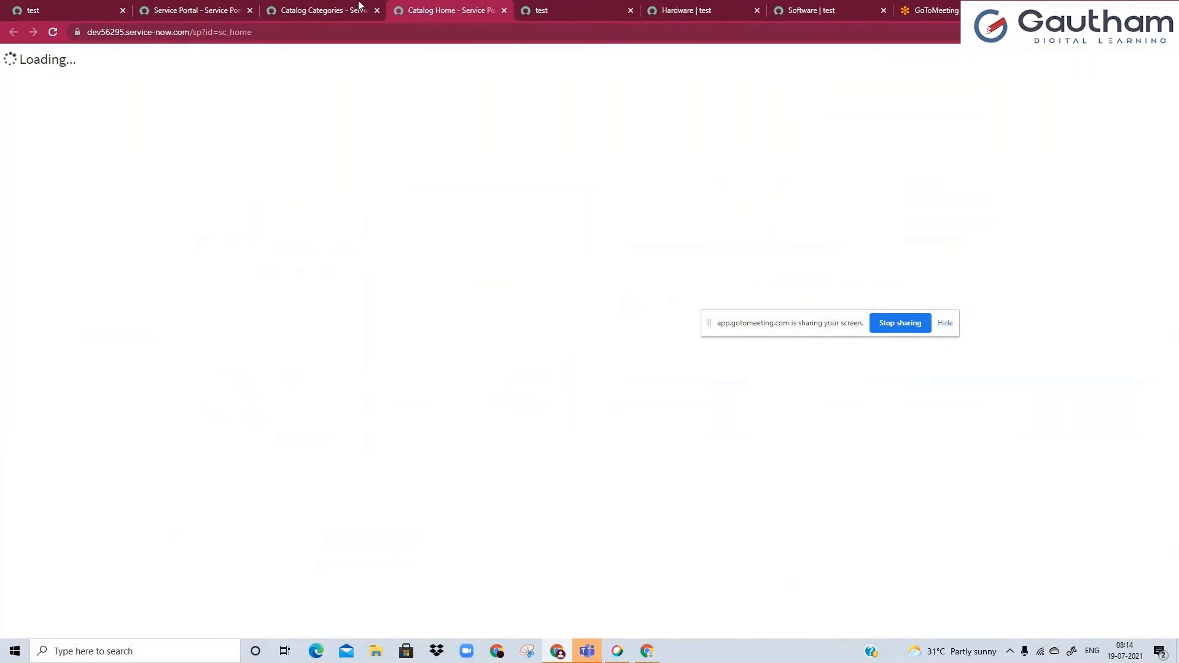
click(473, 10)
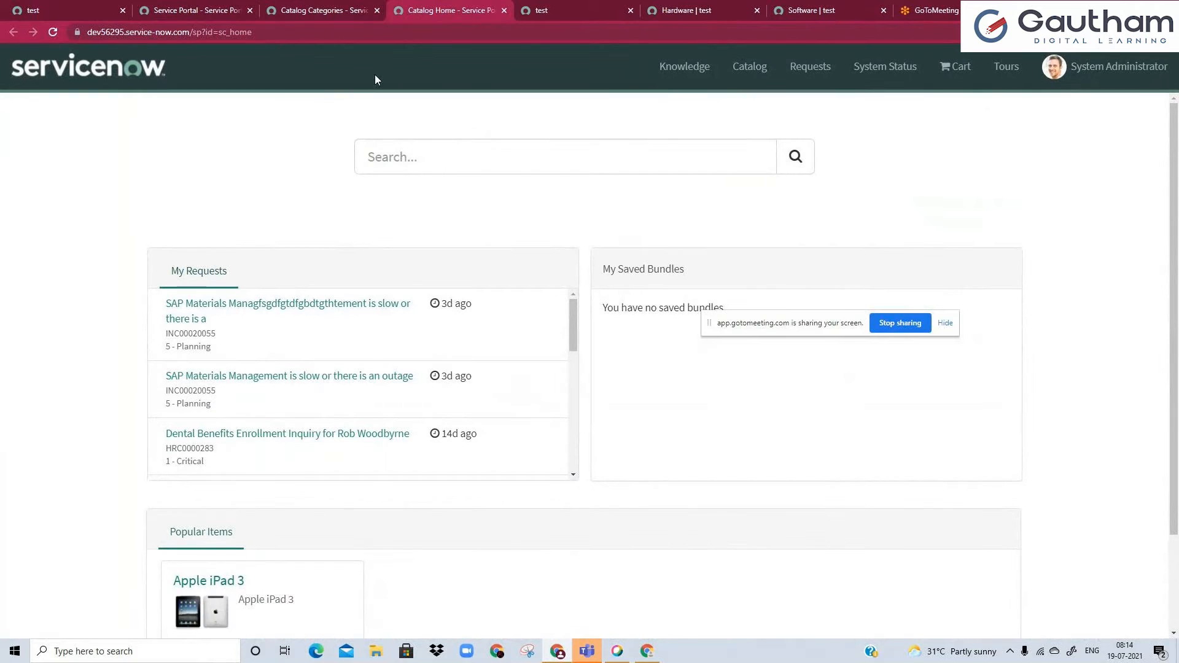
Search the Service Portal home page for "laptop" and review the results.
click(234, 9)
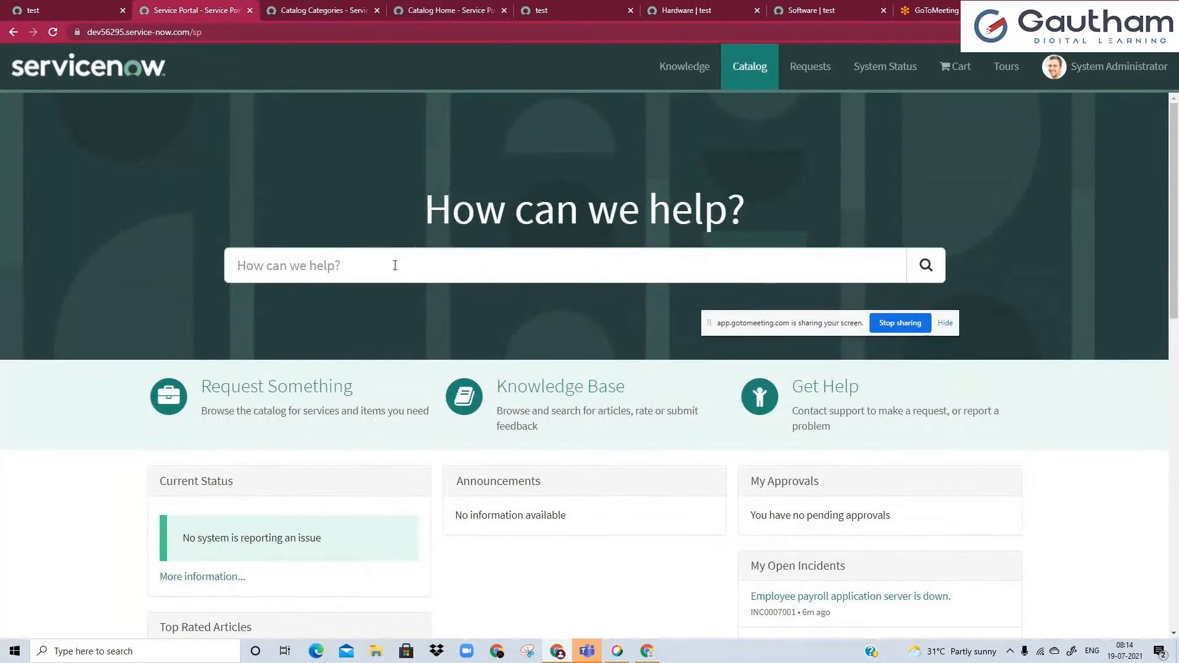
click(395, 265)
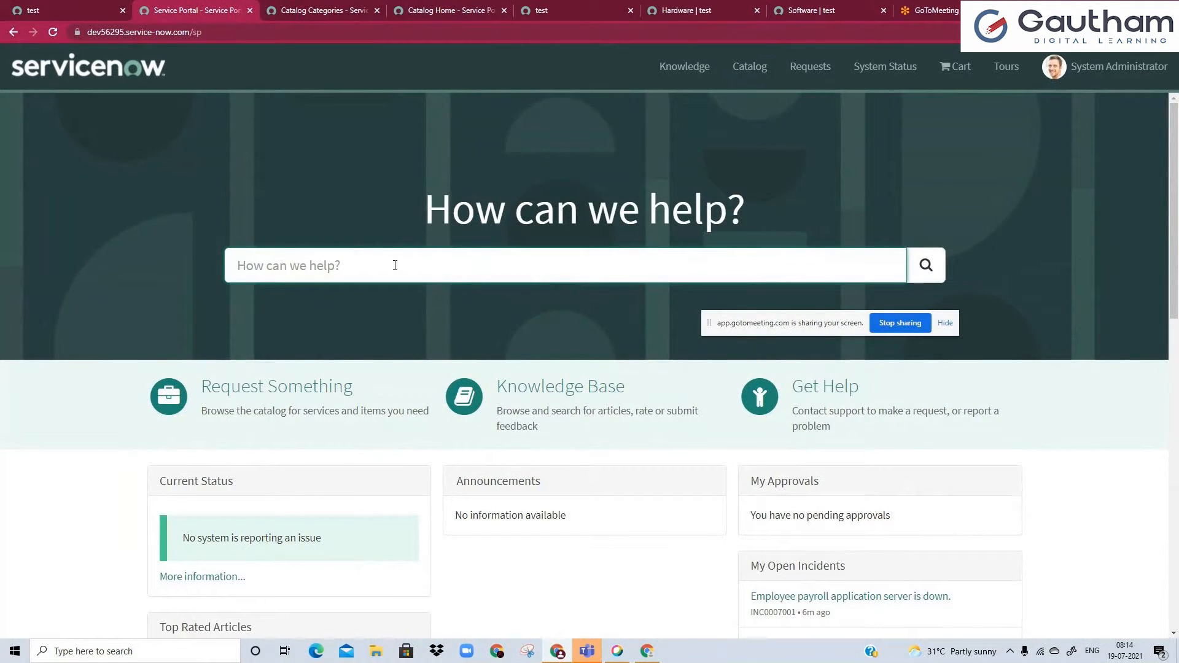
text(laprop)
key(BackSpace)
key(BackSpace)
key(BackSpace)
text(top)
key(Return)
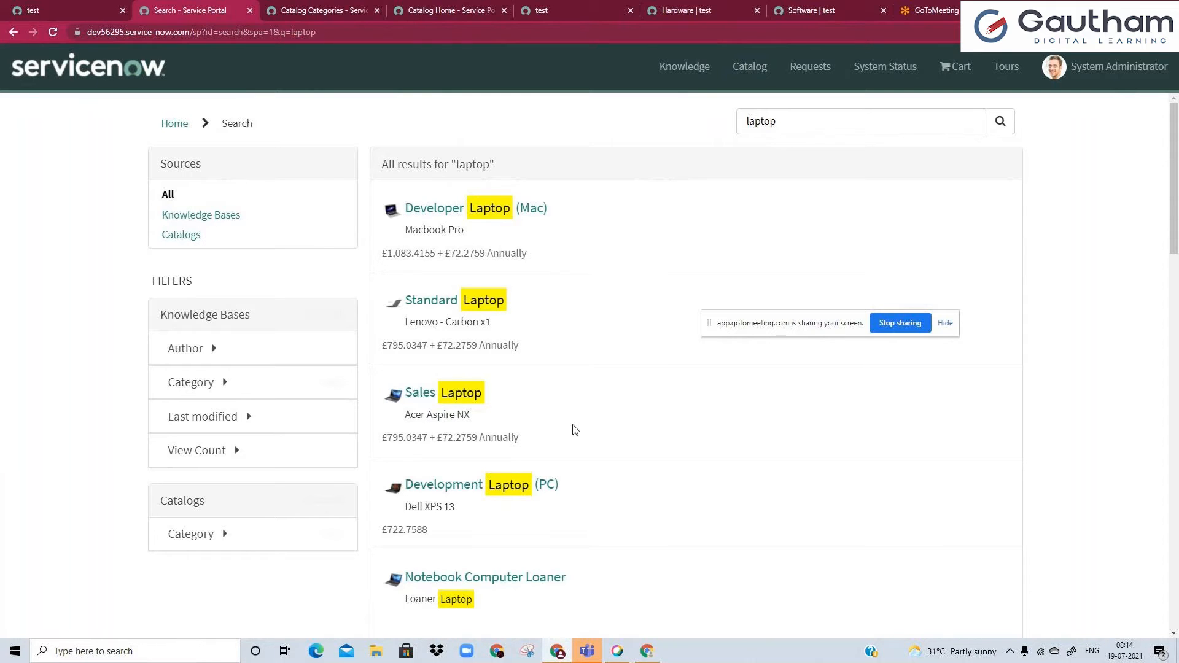
scroll(575, 430, down, 2)
scroll(574, 430, down, 5)
scroll(571, 434, up, 7)
Filter the main instance's navigator by "portal", open Service Portal Home from it, and check that page's address.
double_click(198, 32)
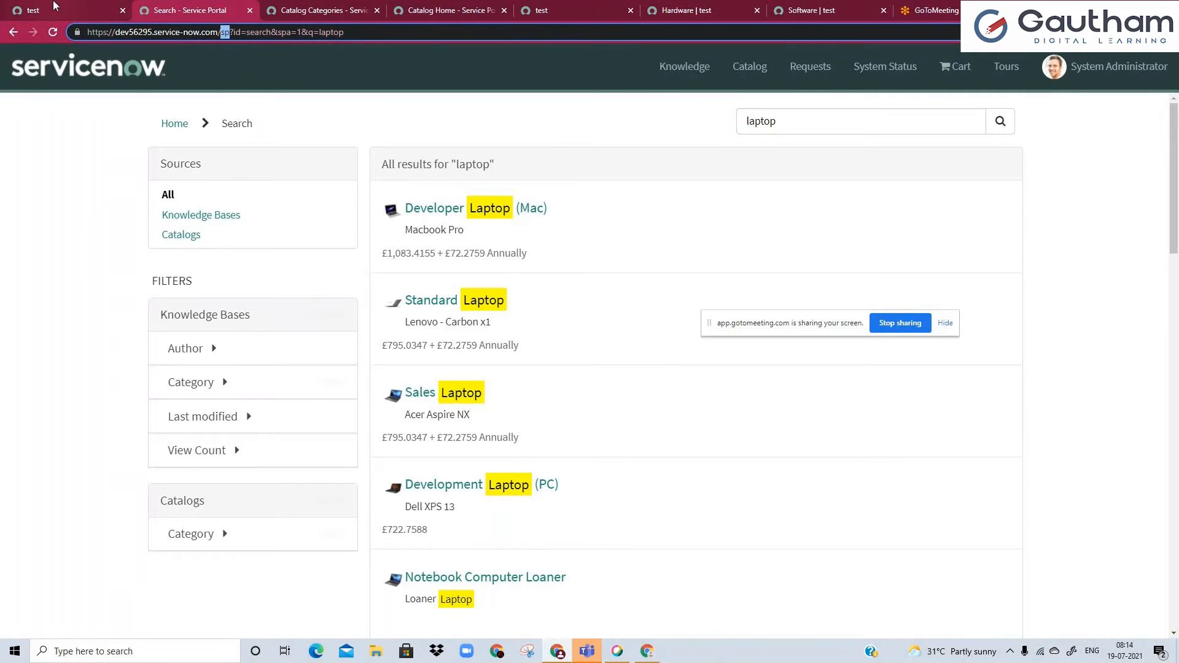
click(37, 10)
click(184, 10)
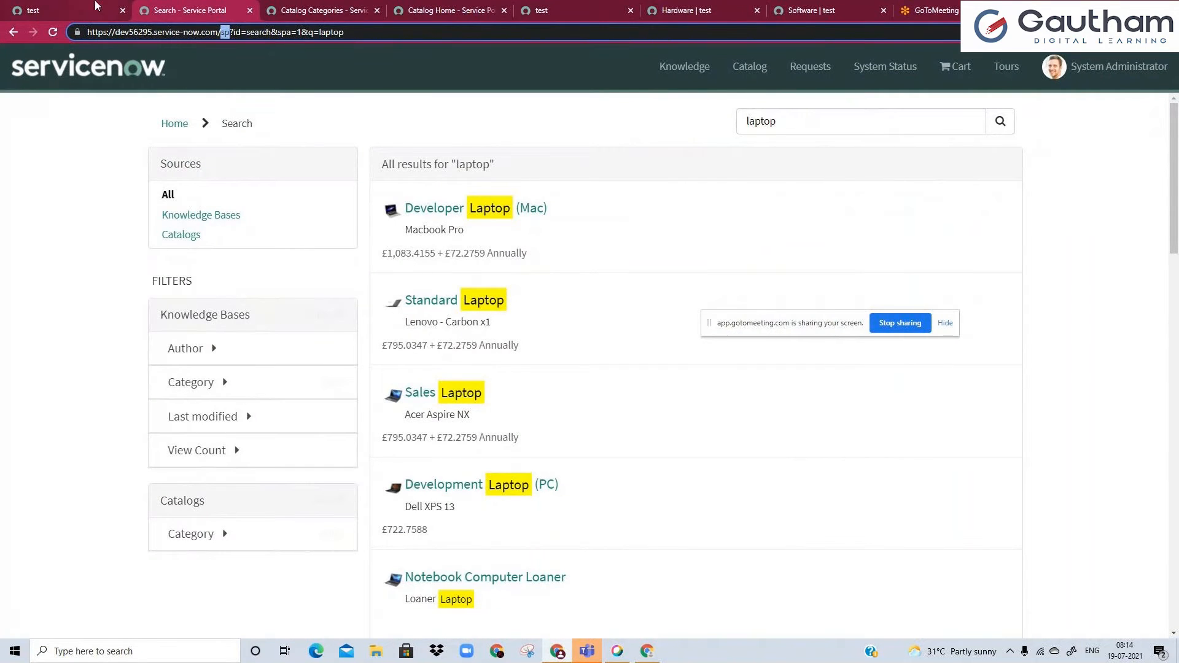
click(96, 5)
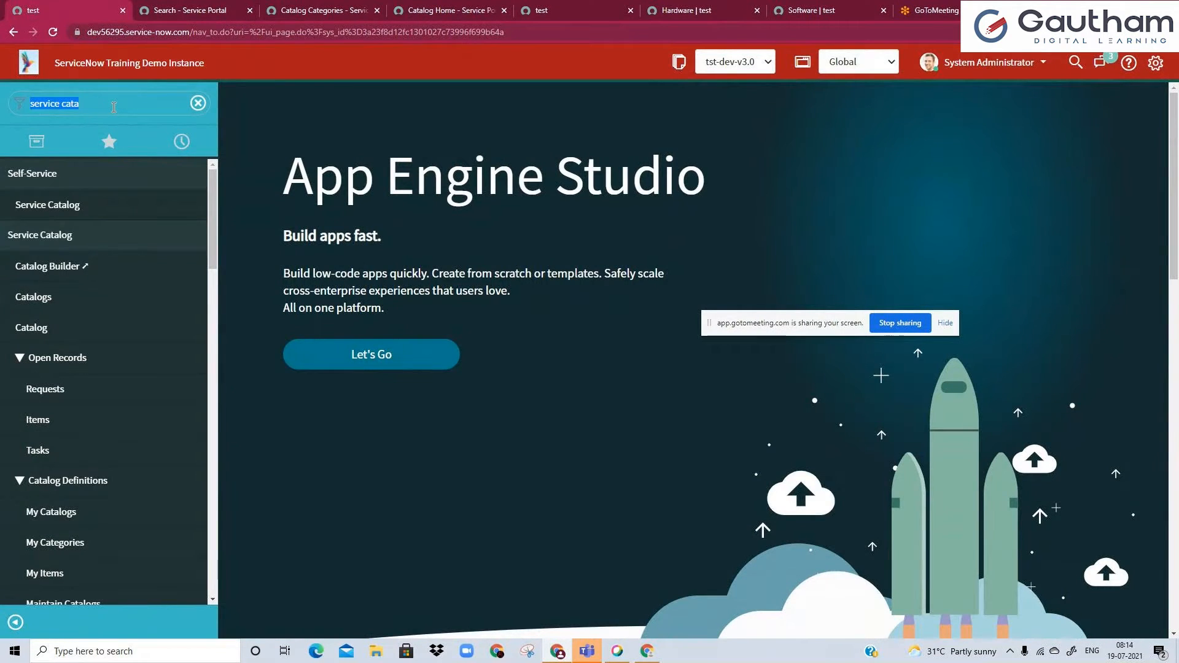
text(portal)
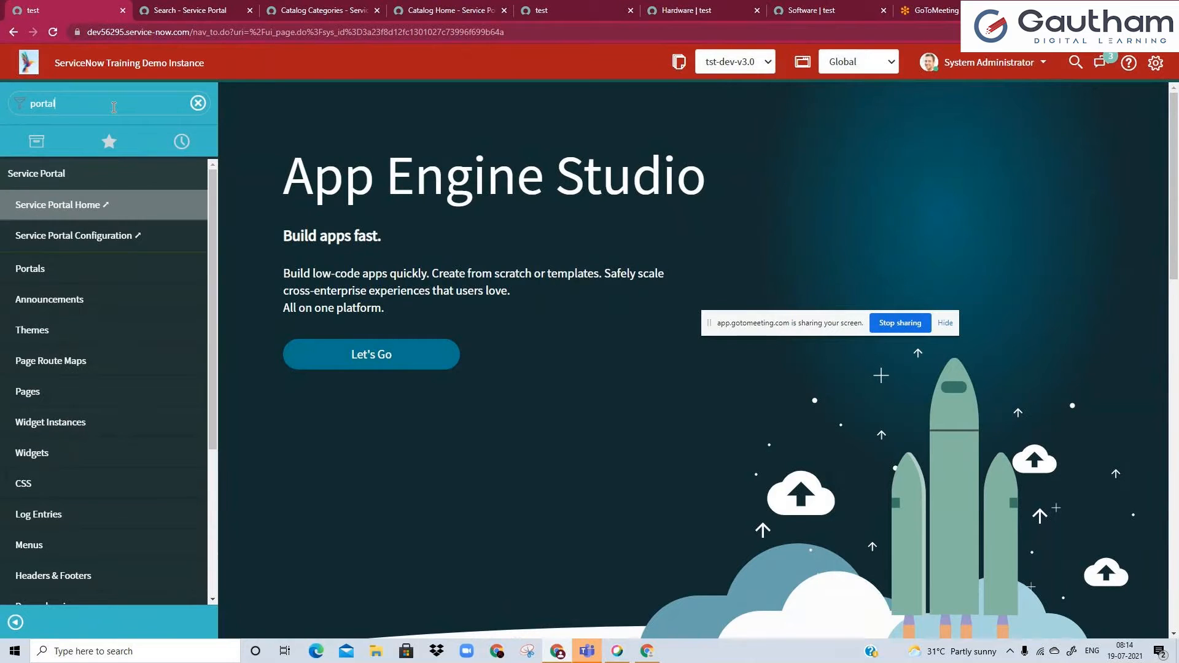
click(84, 215)
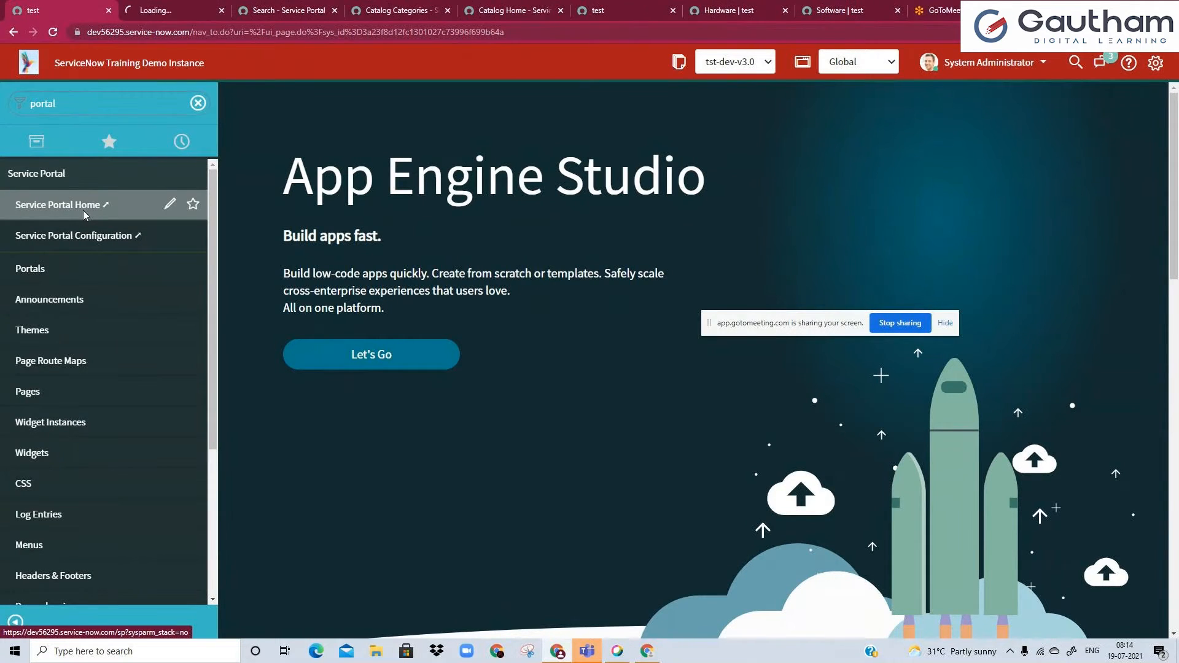
drag(203, 32, 299, 31)
click(299, 29)
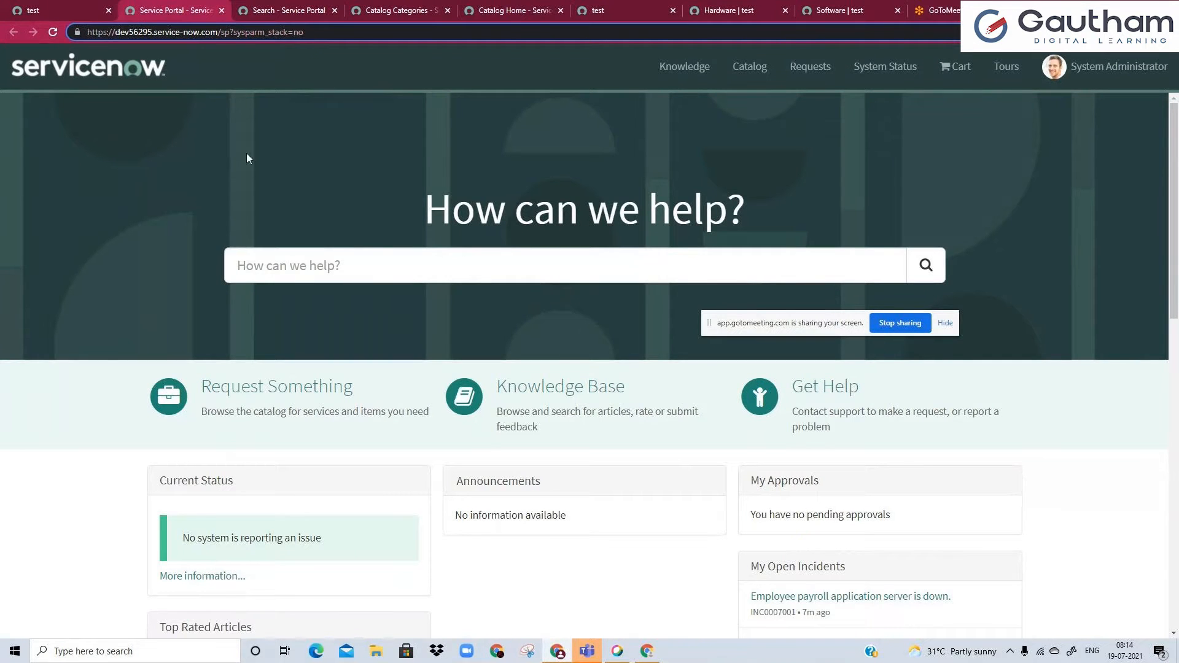
Open the Portals list from the Service Portal section of the main instance's navigator.
click(66, 8)
click(90, 107)
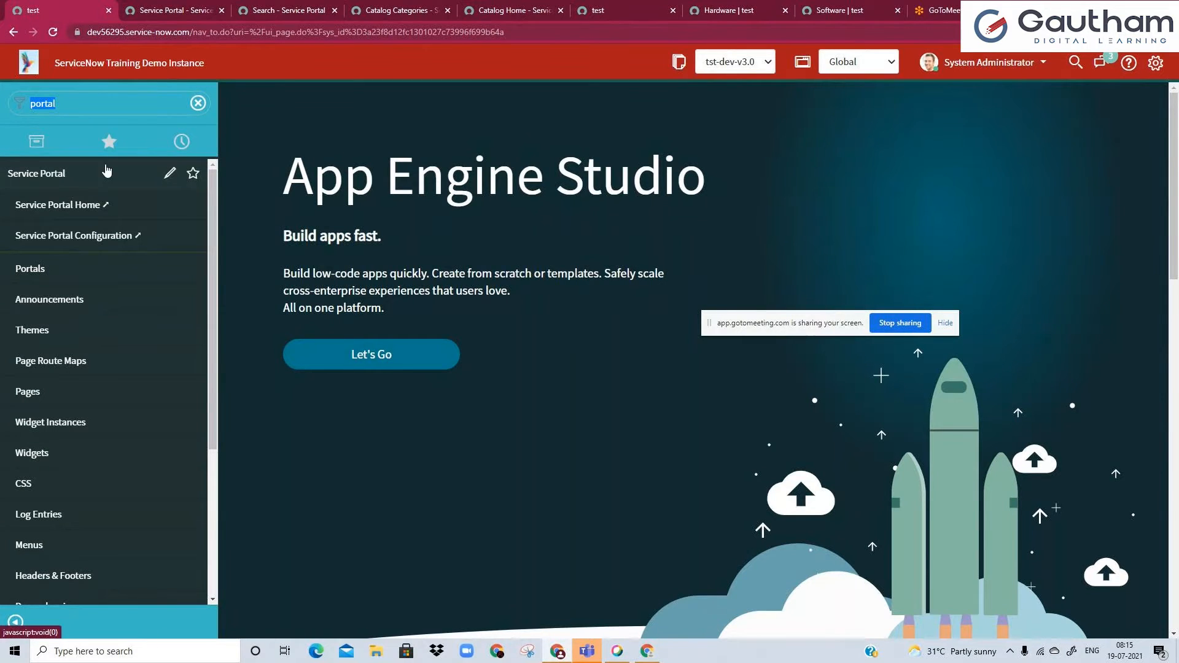
click(25, 273)
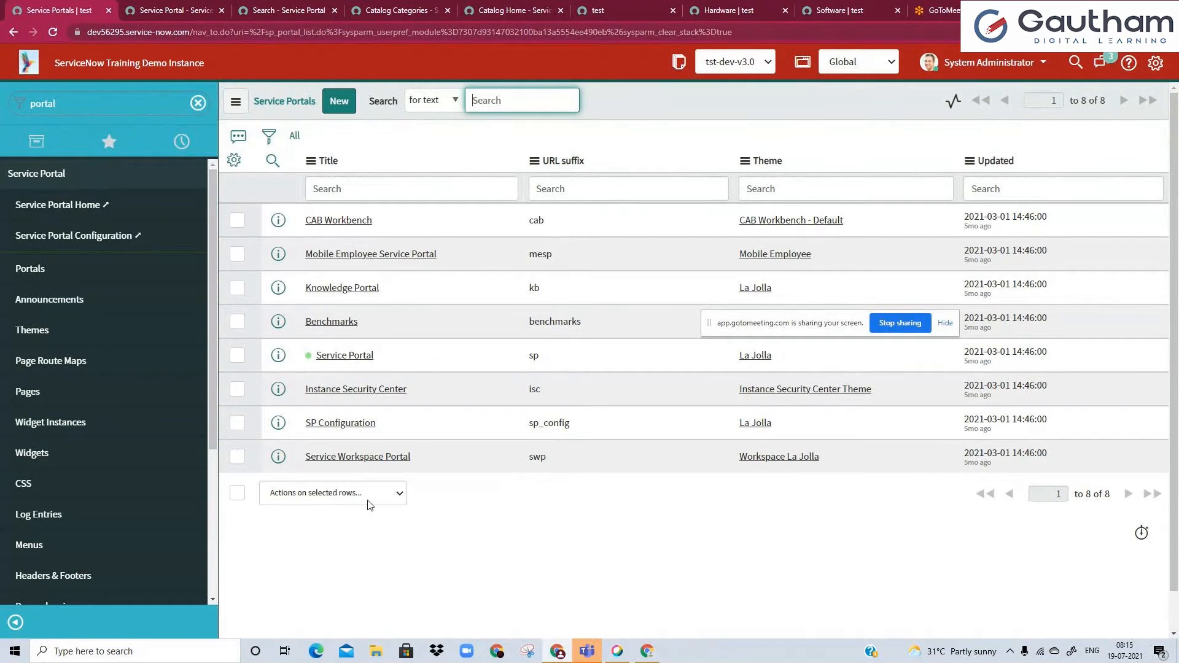
Review the columns available for the Service Portals list in its column personalization, and close the dialog.
click(312, 363)
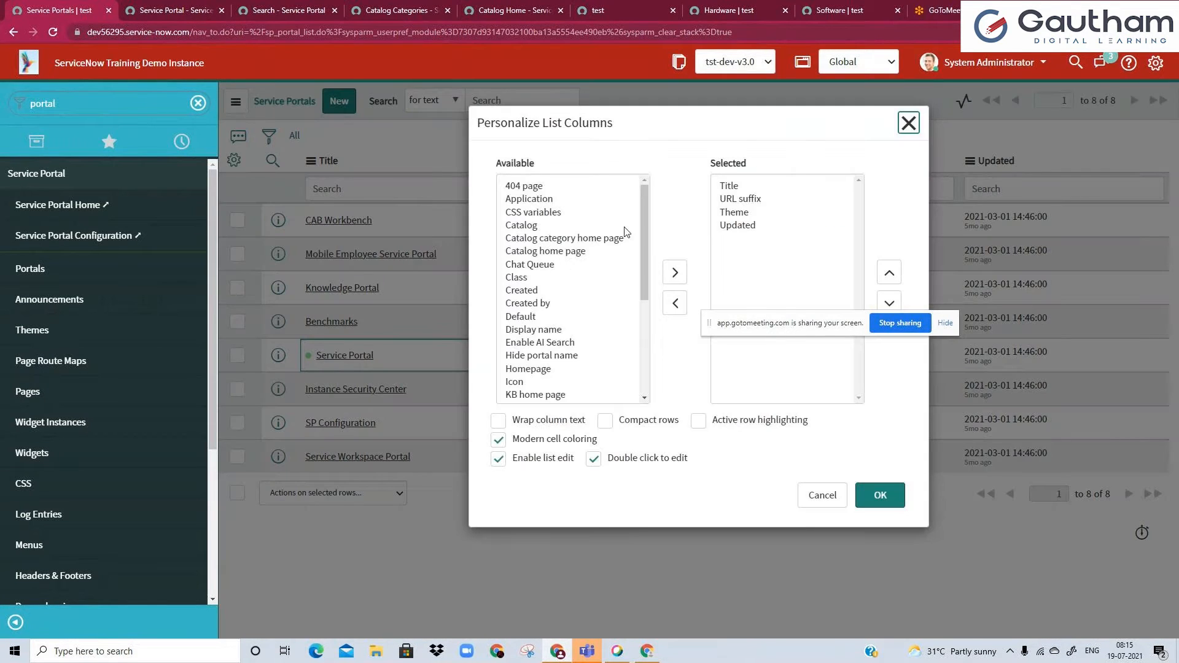
click(562, 200)
scroll(571, 215, down, 5)
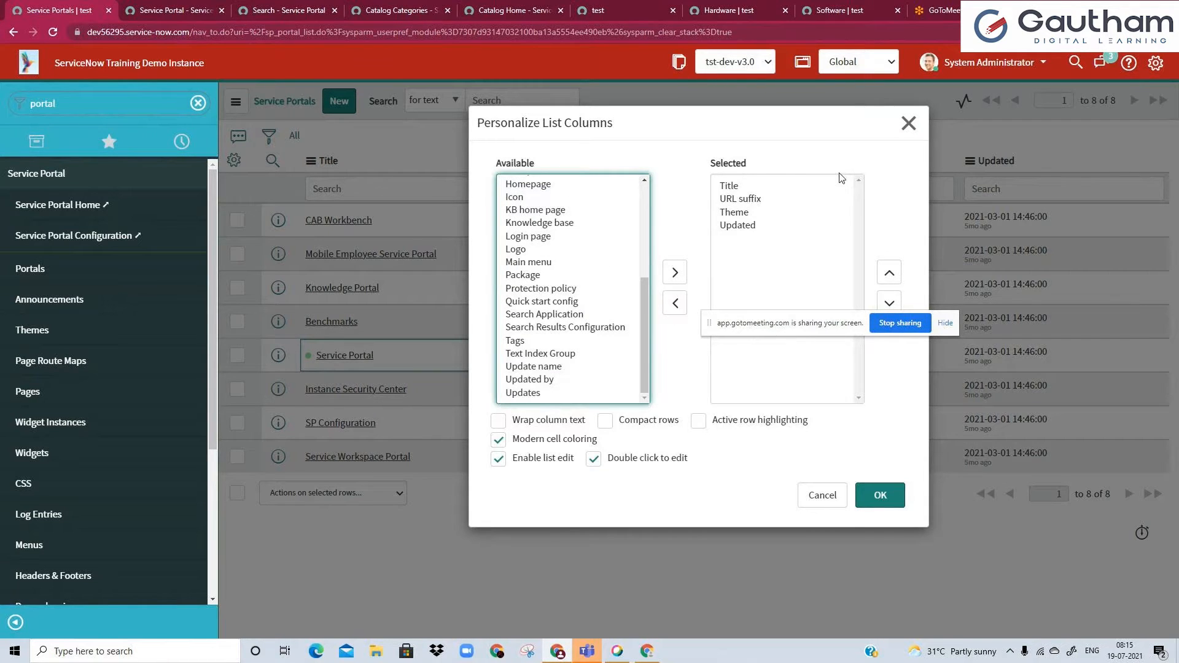
click(907, 124)
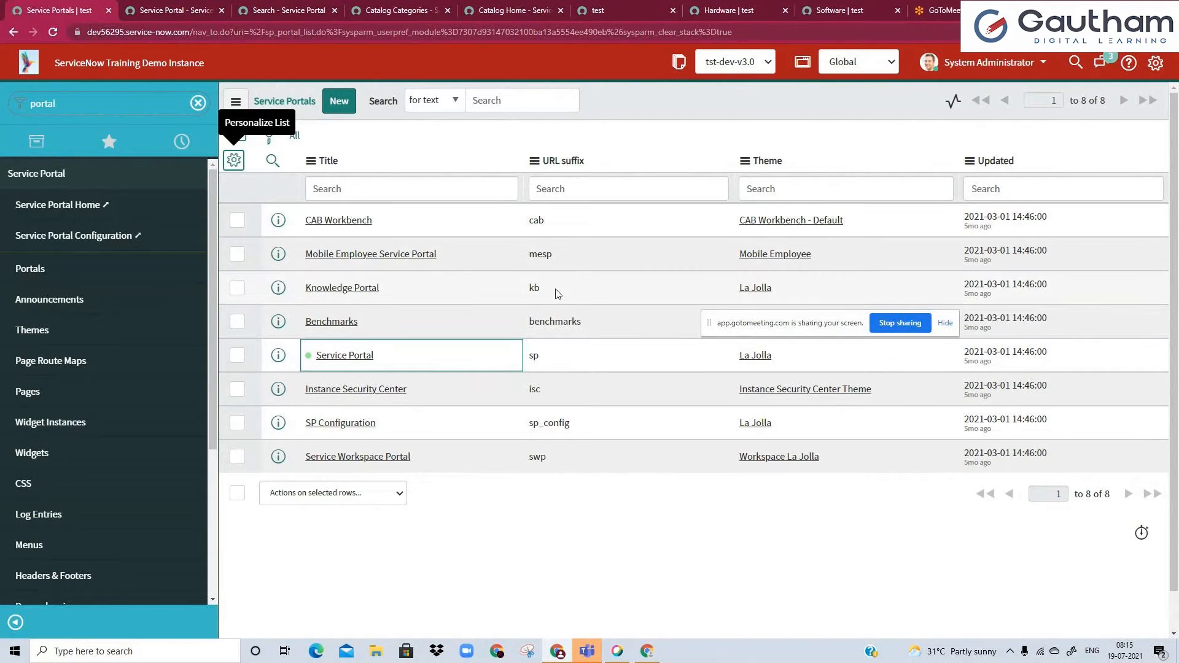
Open the Knowledge Portal in the Service Portal Home tab by replacing the path after the instance address with its URL suffix "kb".
drag(558, 293, 529, 296)
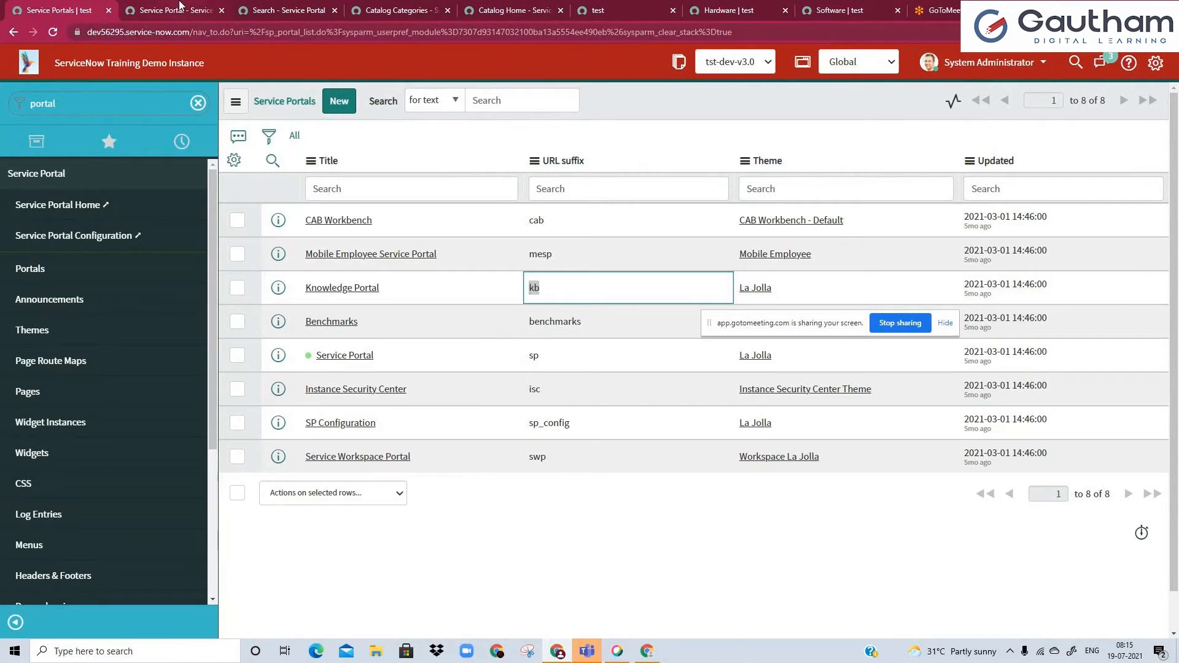
click(177, 7)
drag(220, 31, 307, 34)
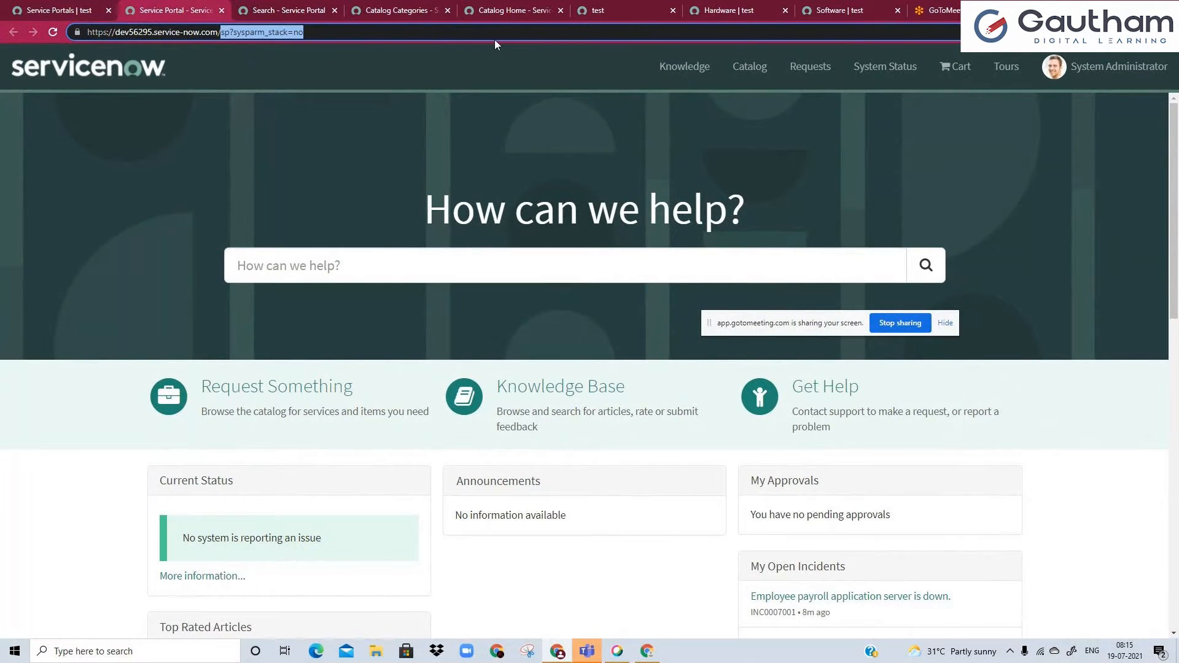
key(BackSpace)
text(kb)
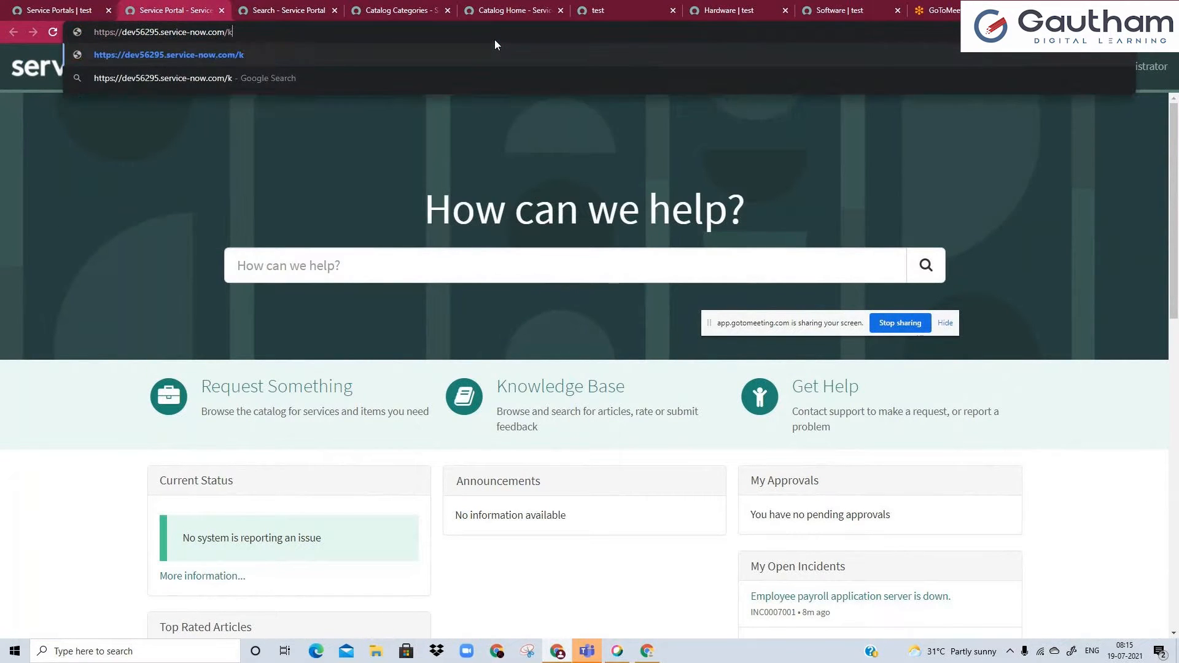
key(Return)
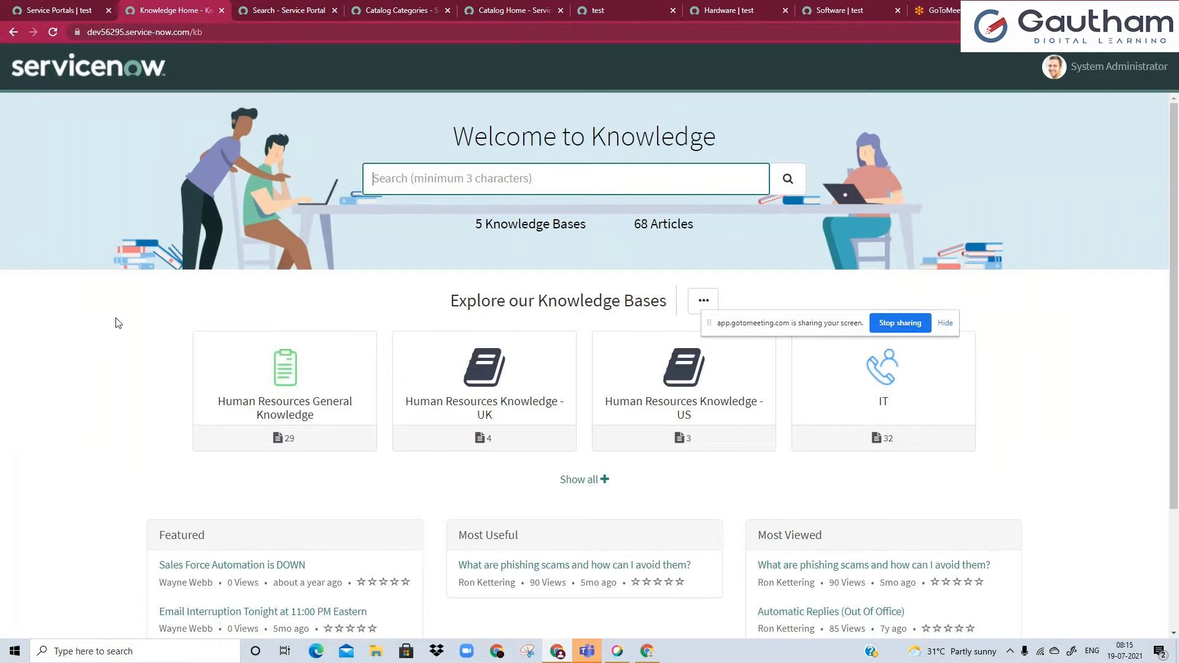
scroll(117, 321, down, 3)
scroll(117, 322, up, 3)
Open the Instance Security Center in the Knowledge Portal's tab by replacing the URL suffix in the address with "isc".
click(60, 8)
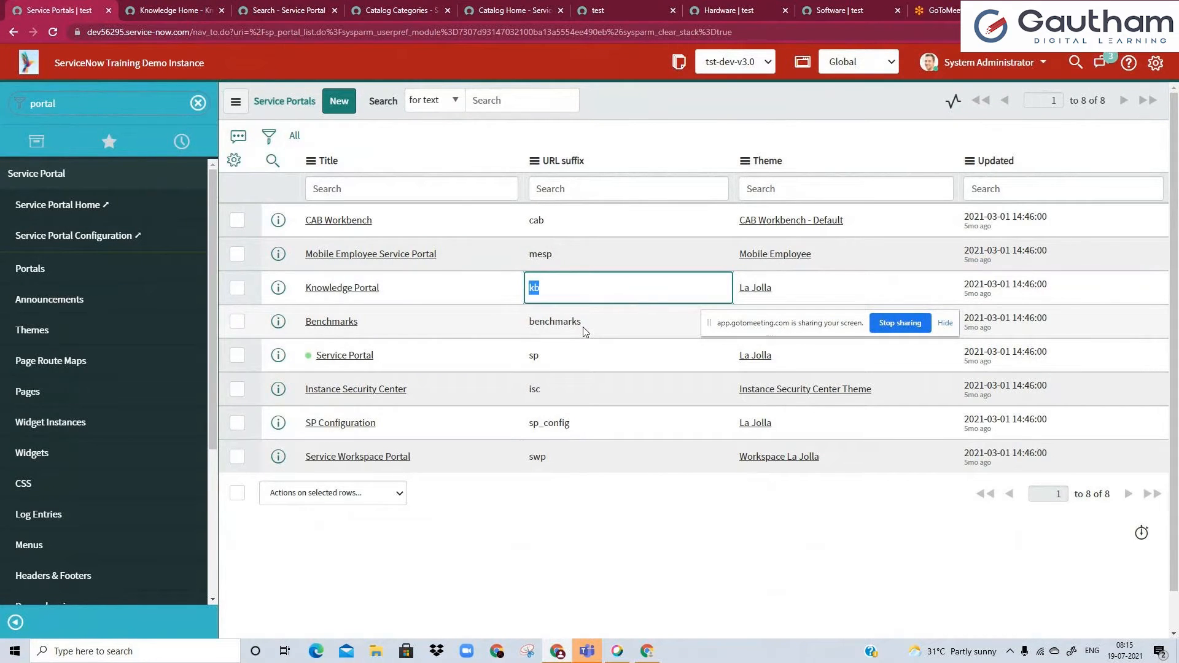
drag(542, 393, 536, 396)
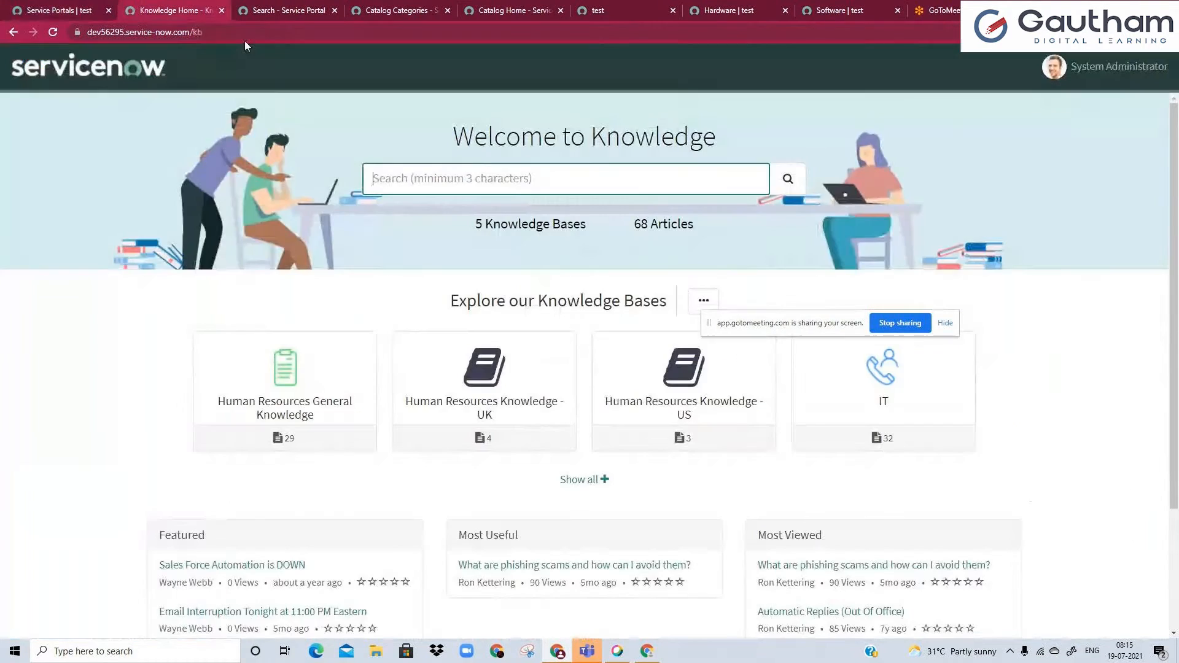
click(172, 9)
double_click(234, 35)
text(isc)
key(Return)
Revisit the Service Portals list and examine its URL suffix column.
click(61, 10)
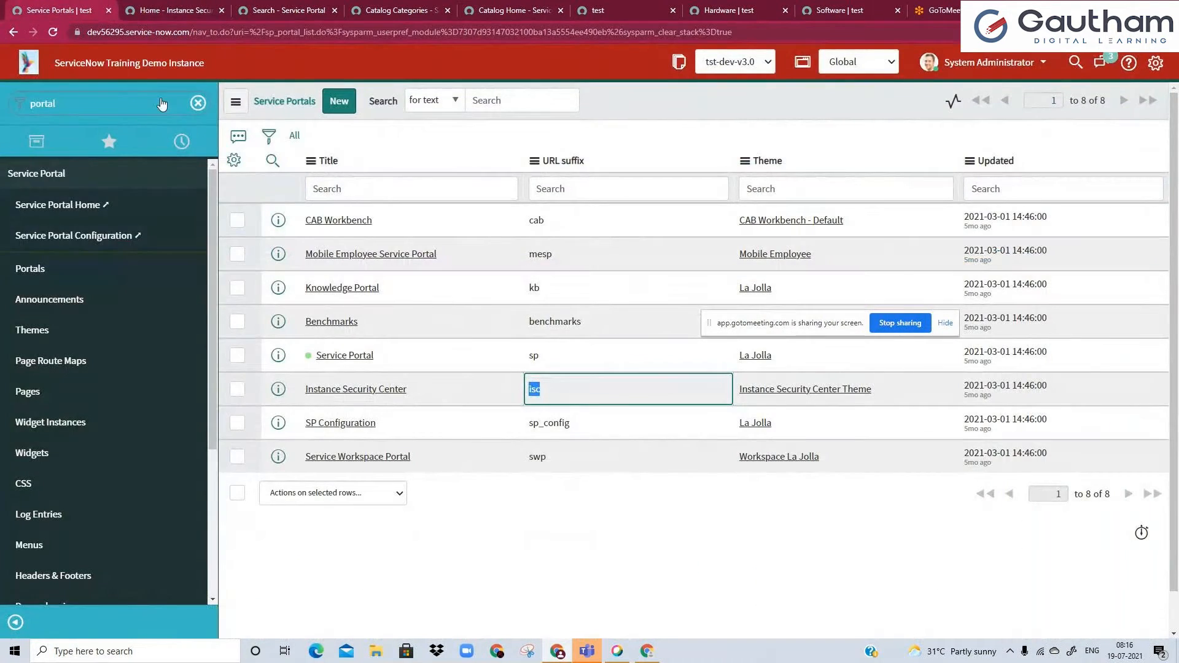
key(ctrl+Tab)
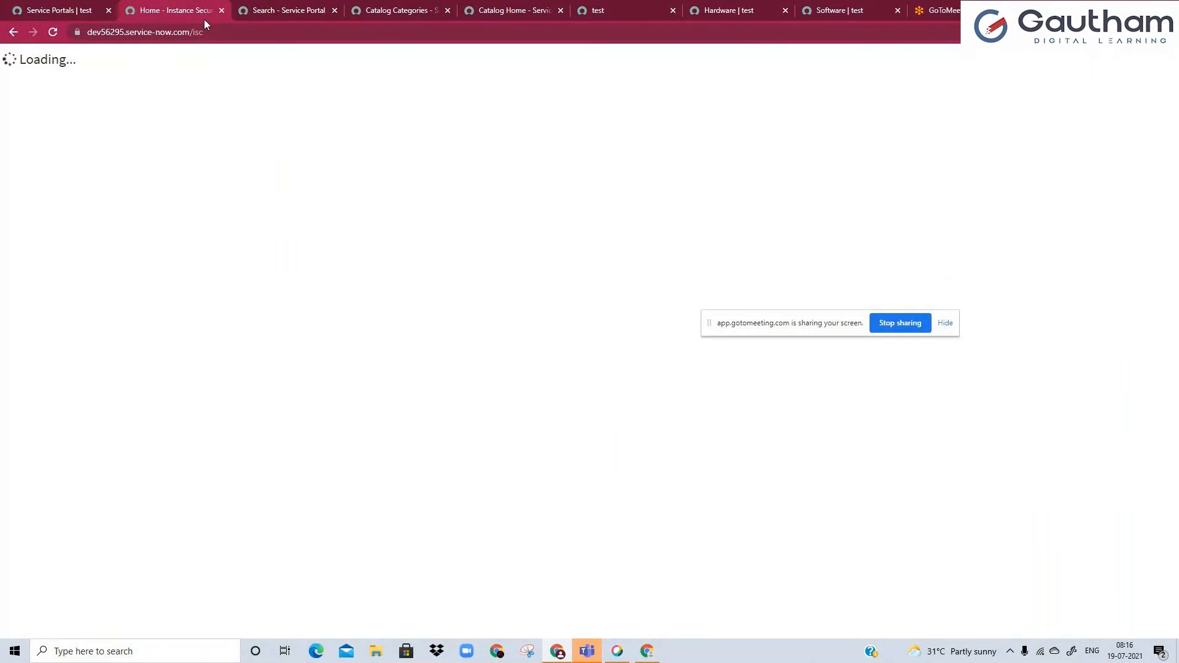
click(92, 10)
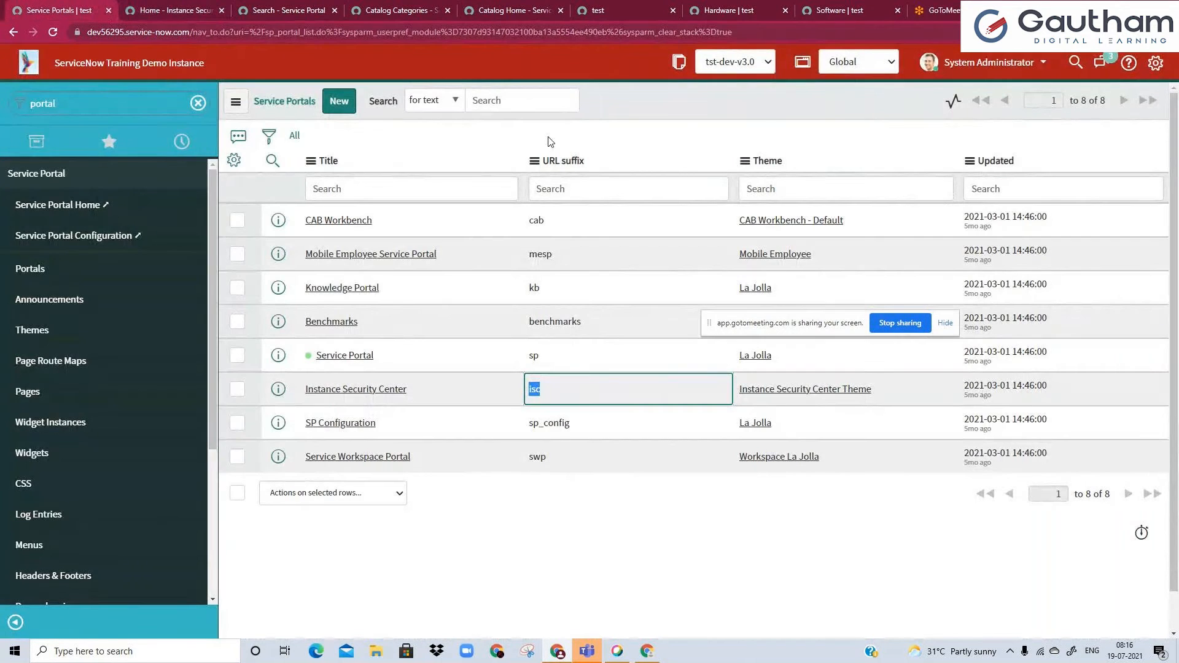
click(545, 189)
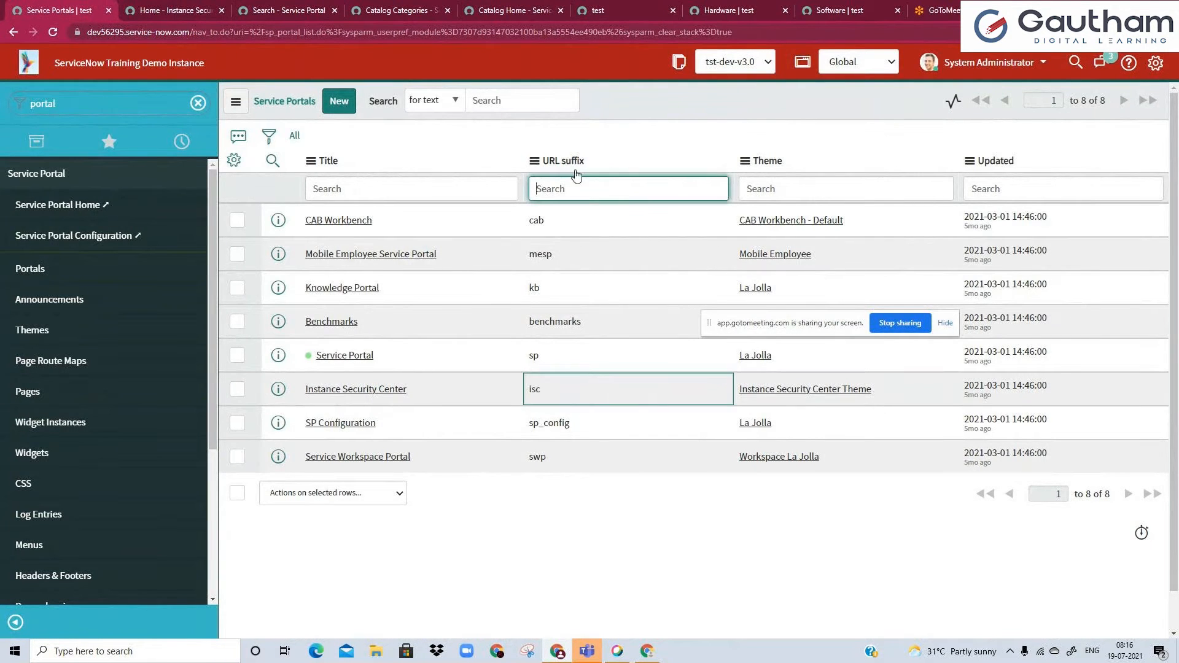
Start the Instance Security Center guided tour, advance to its third tip, and return to the Service Portals list.
click(184, 10)
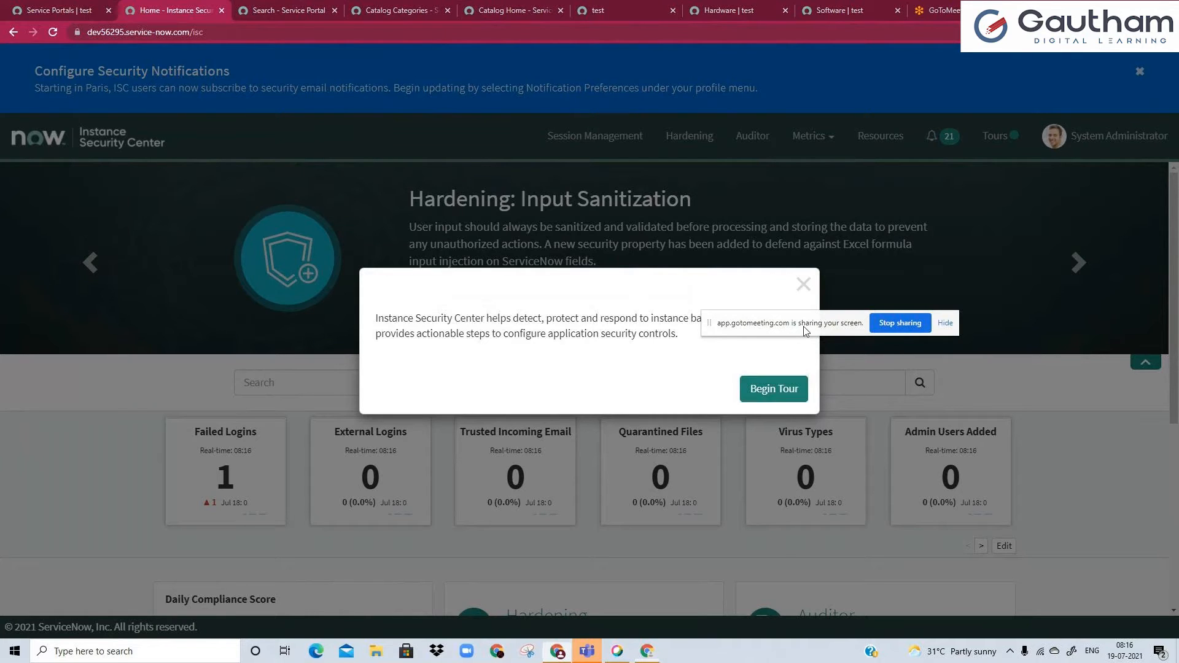
click(776, 395)
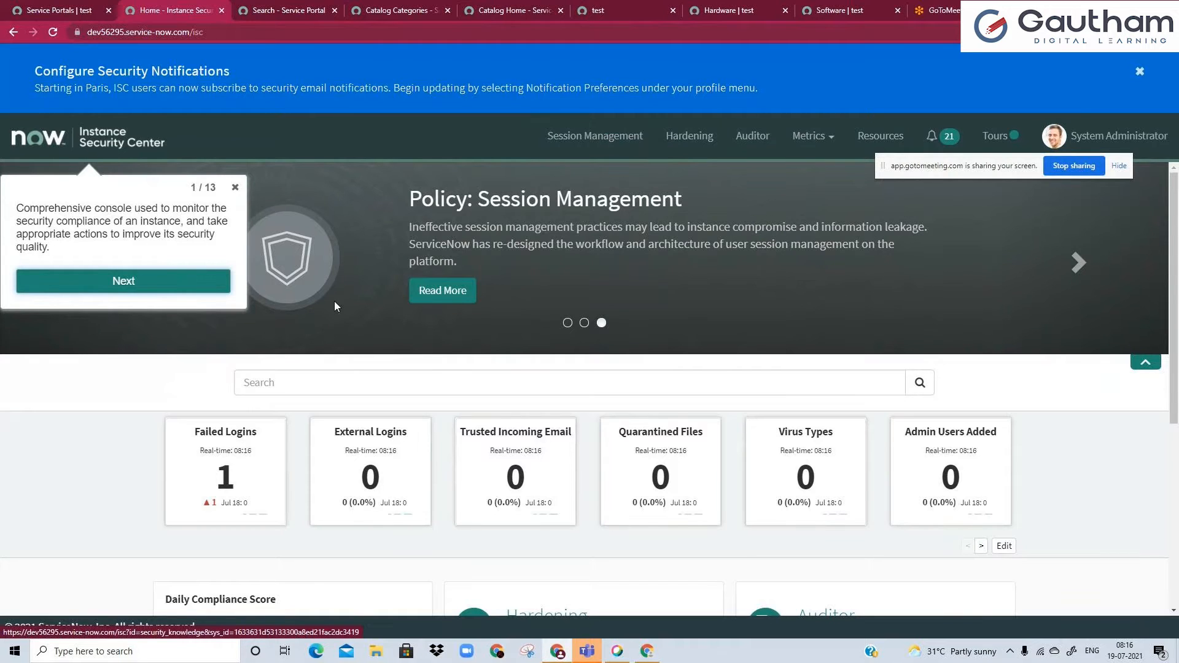
click(140, 286)
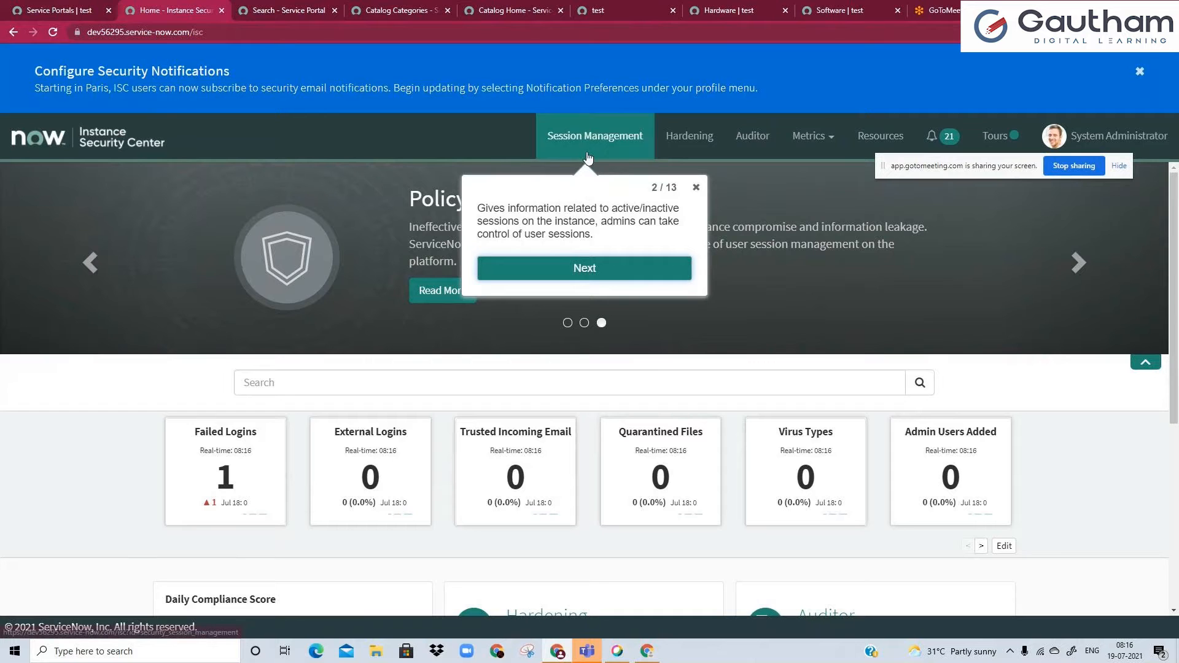
click(609, 270)
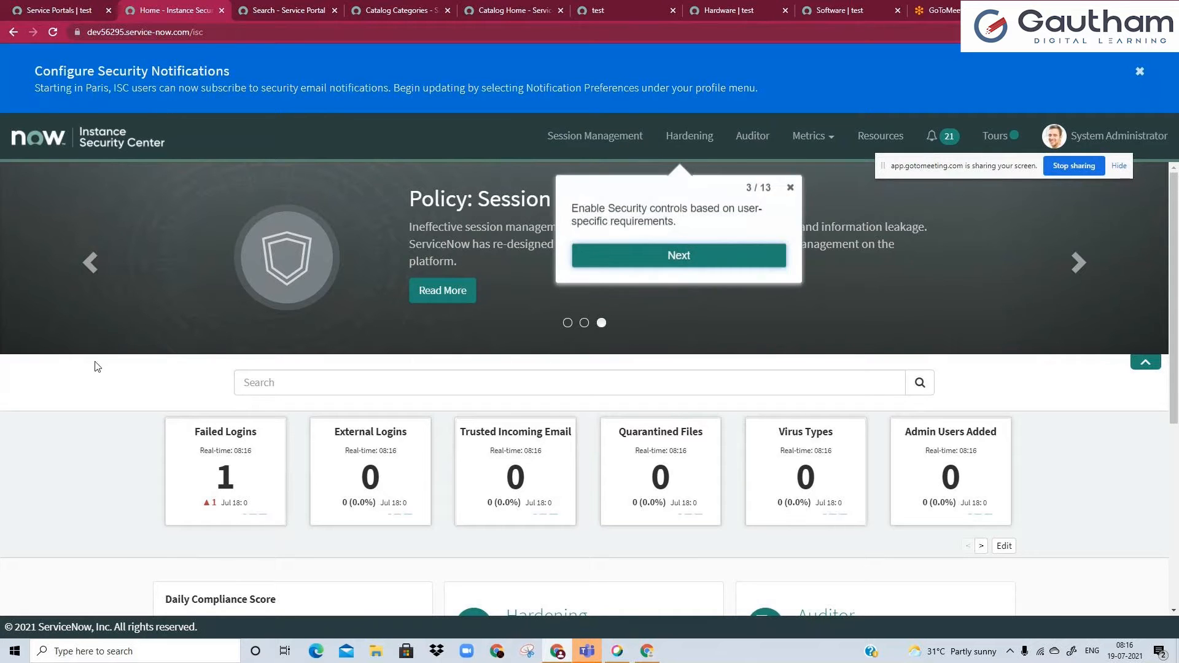
click(59, 10)
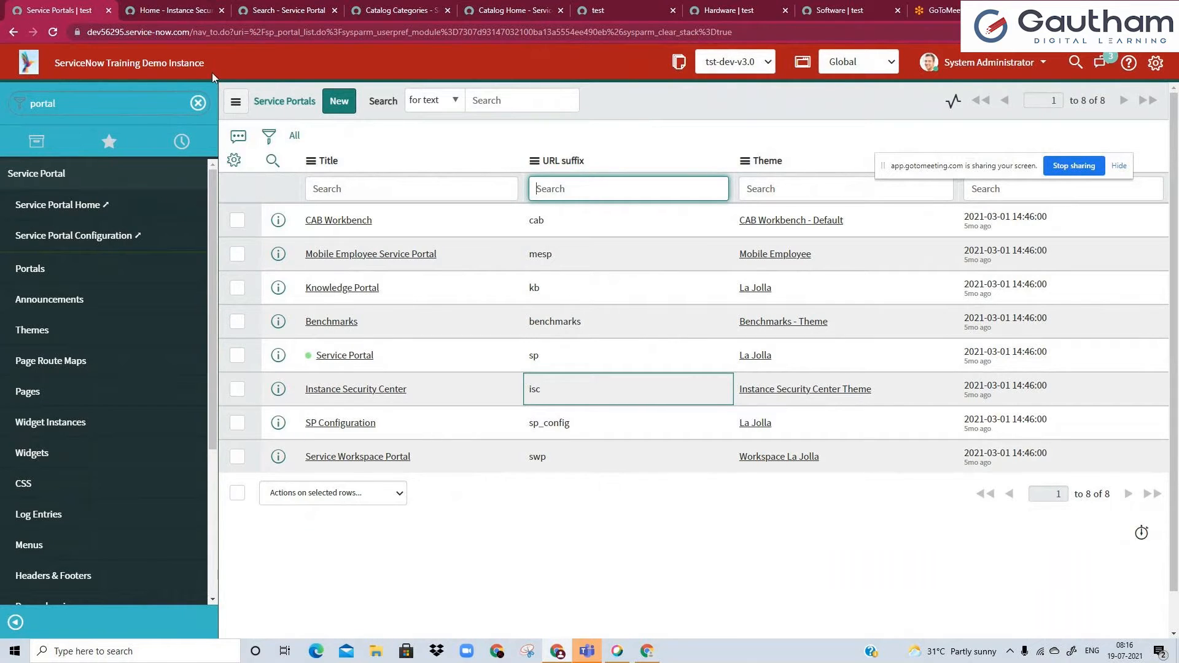
click(221, 11)
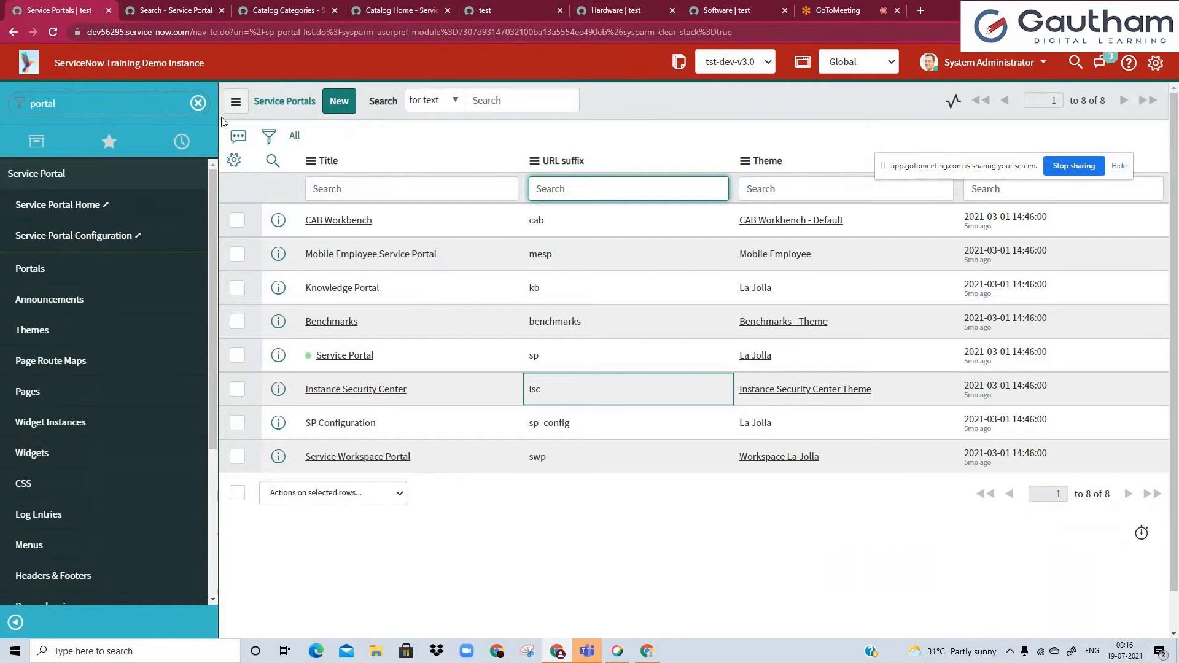
click(206, 9)
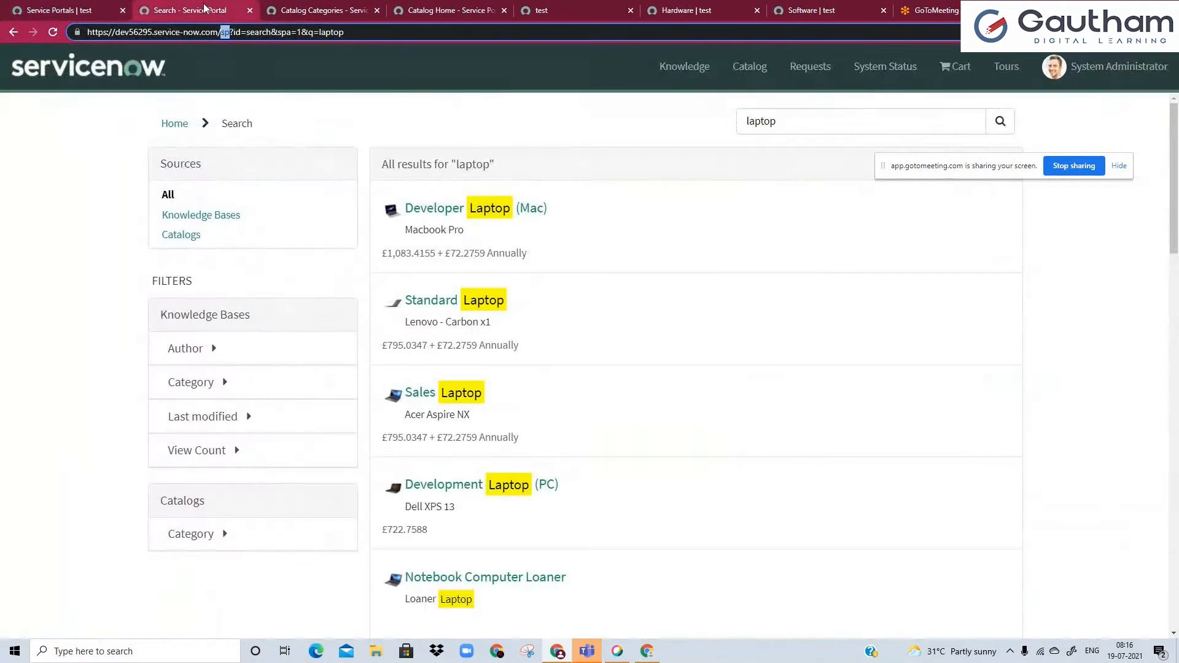
scroll(495, 427, down, 4)
scroll(519, 491, up, 4)
click(459, 211)
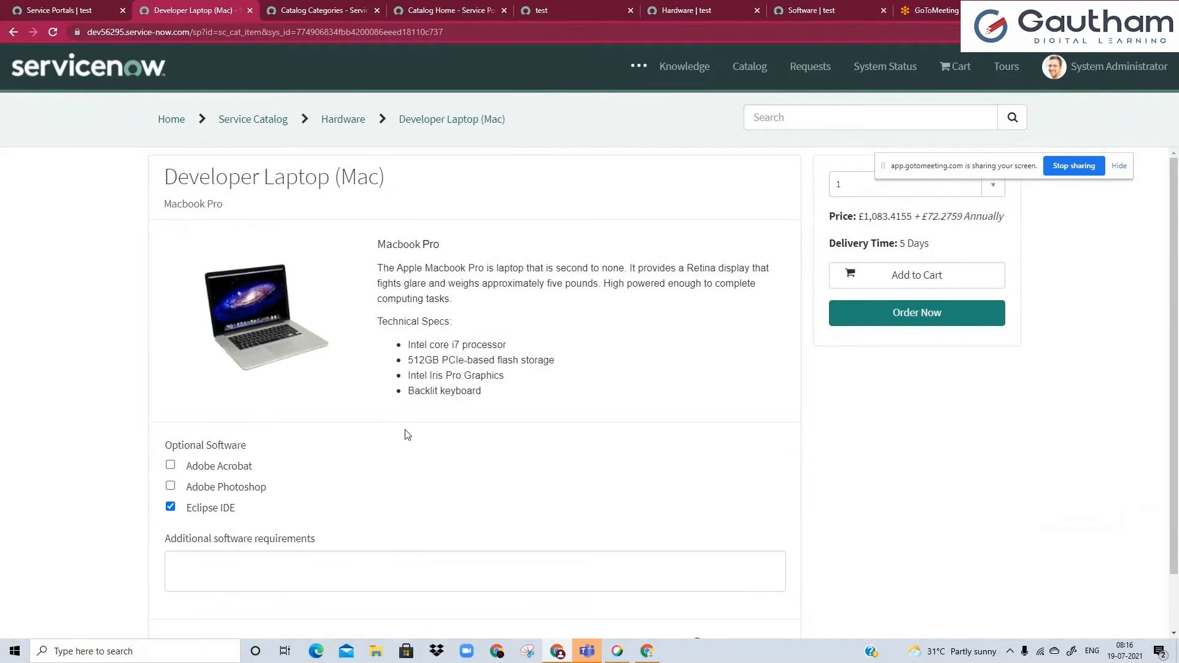
Examine the Developer Laptop (Mac) page's title, short description, technical specifications and Optional Software section.
scroll(406, 435, down, 2)
scroll(406, 433, up, 2)
drag(926, 166, 996, 94)
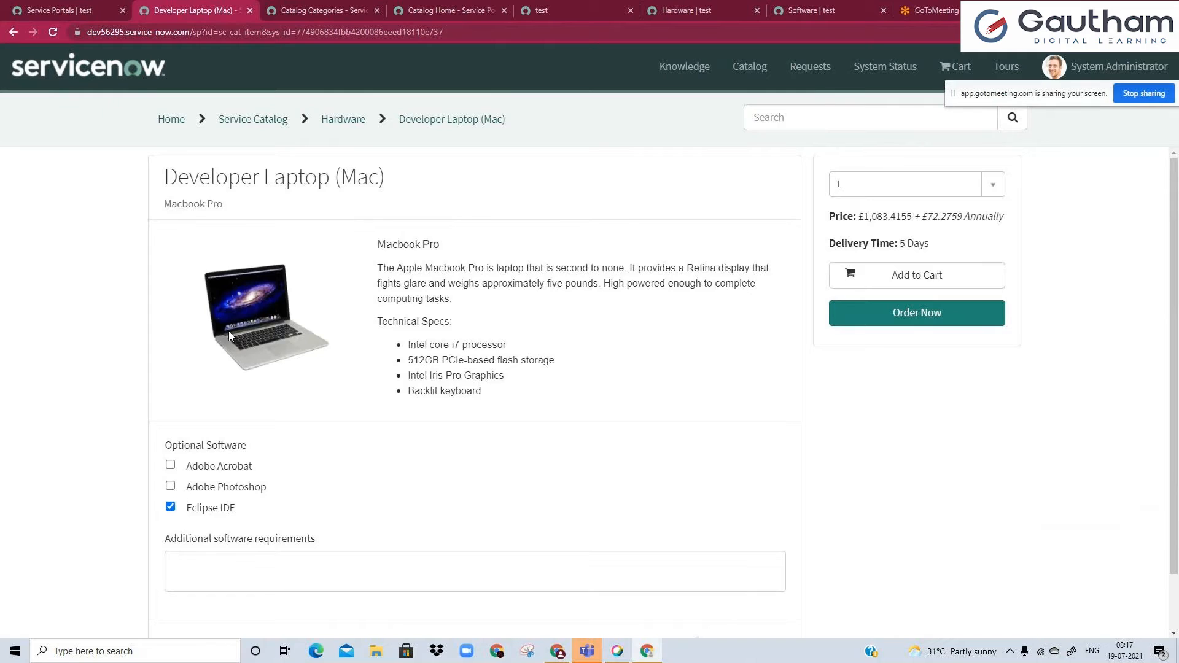
drag(166, 176, 392, 183)
click(392, 183)
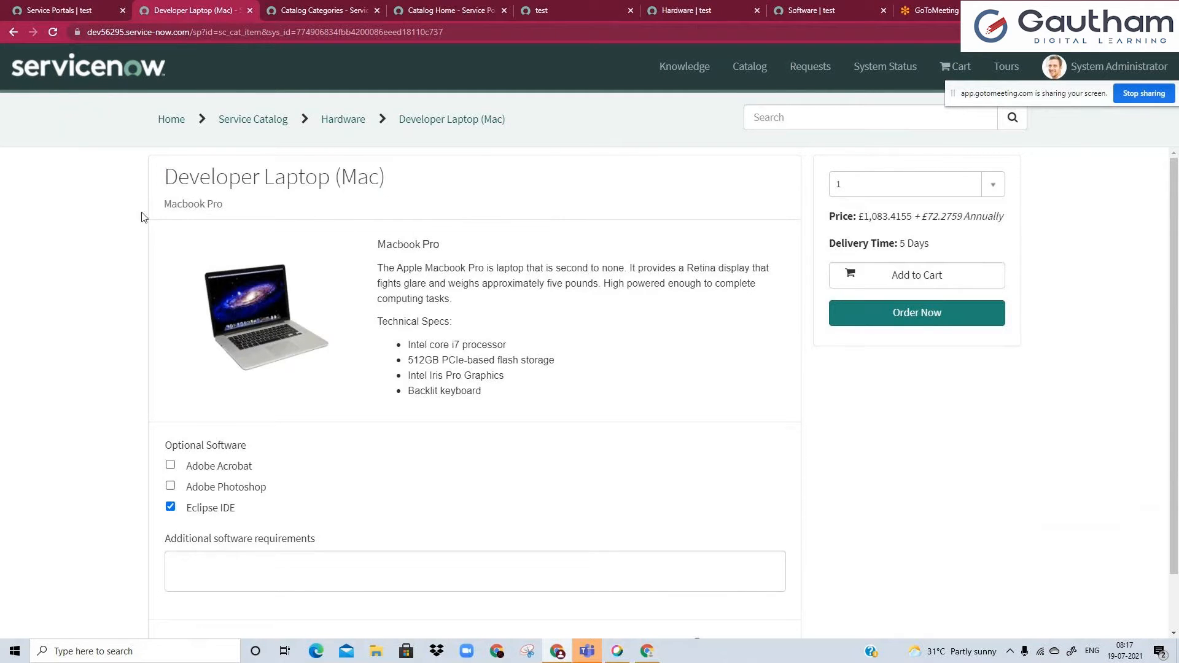
drag(162, 205, 234, 210)
click(233, 209)
drag(380, 242, 481, 394)
click(481, 393)
scroll(302, 590, down, 2)
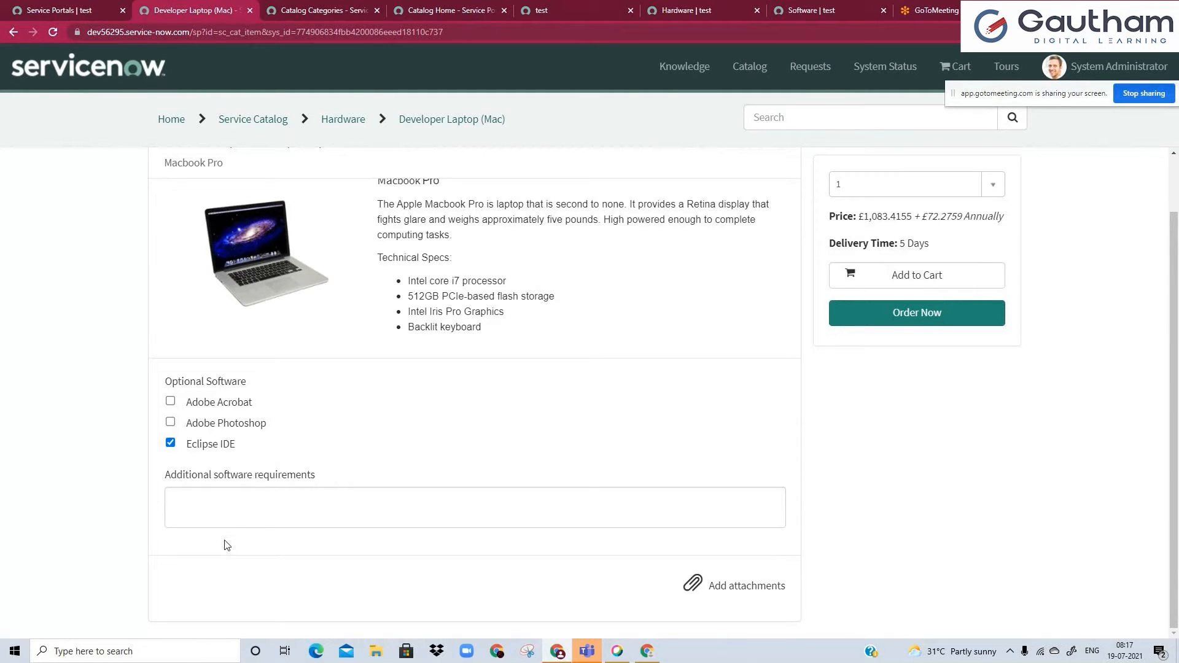
drag(166, 381, 234, 387)
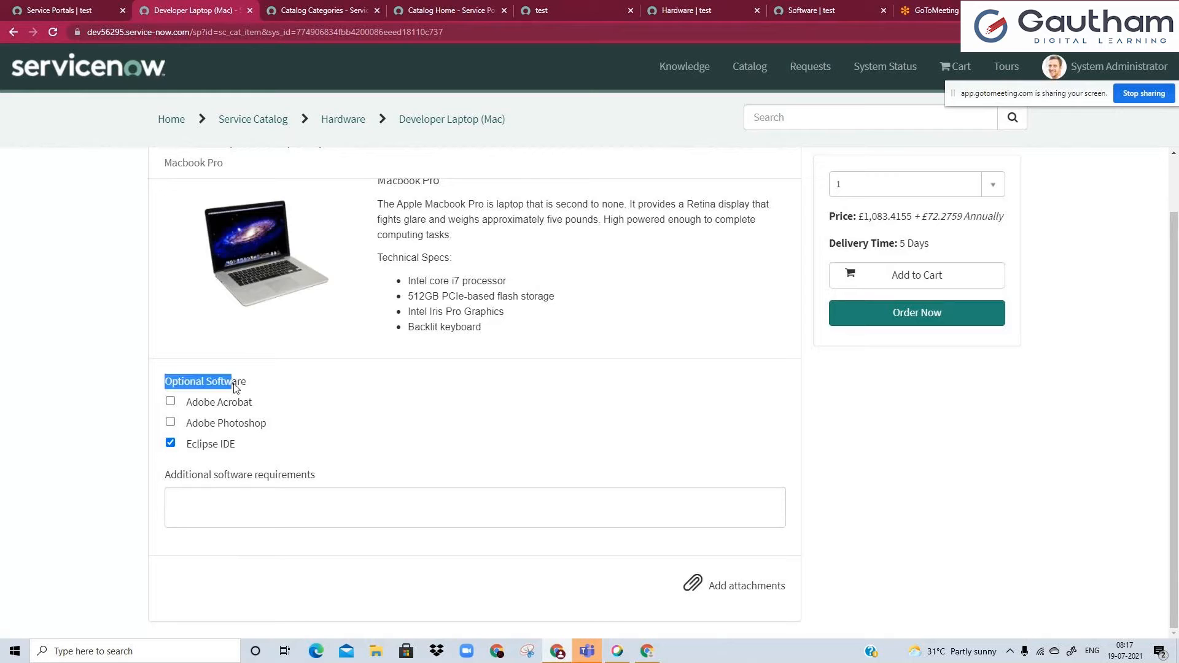
click(251, 389)
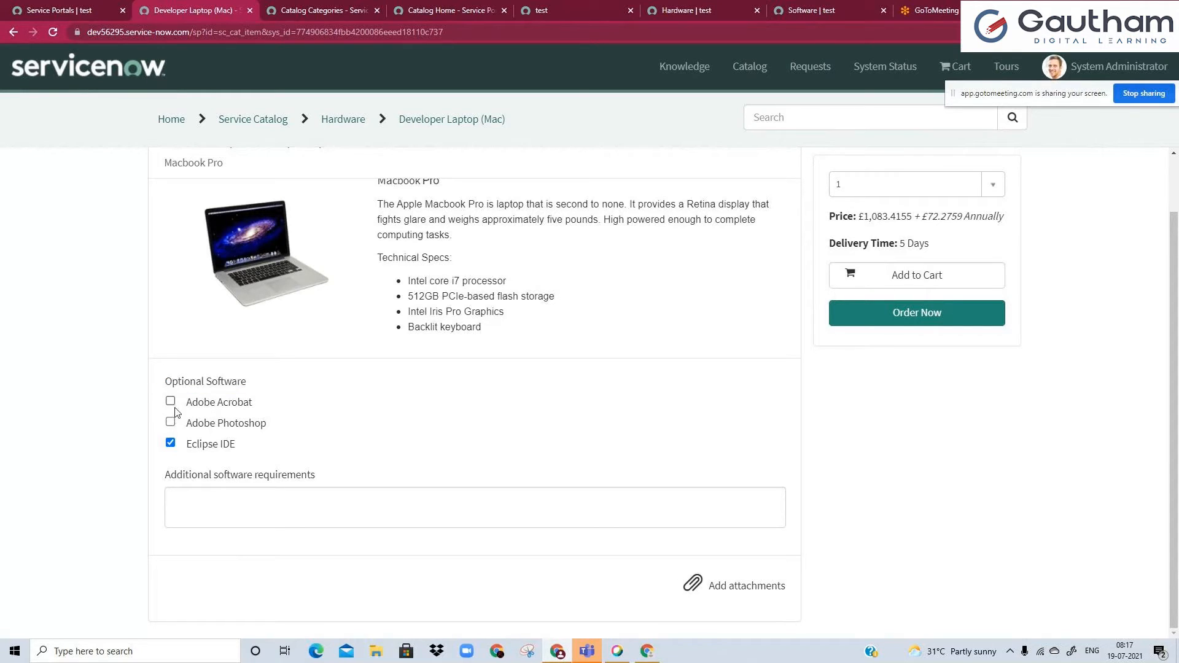
Select Adobe Acrobat, Adobe Photoshop and Eclipse IDE as the optional software for the Developer Laptop (Mac).
click(170, 443)
click(170, 424)
click(170, 401)
click(171, 444)
Try adding several blank lines to the Additional software requirements field and remove them again.
click(205, 522)
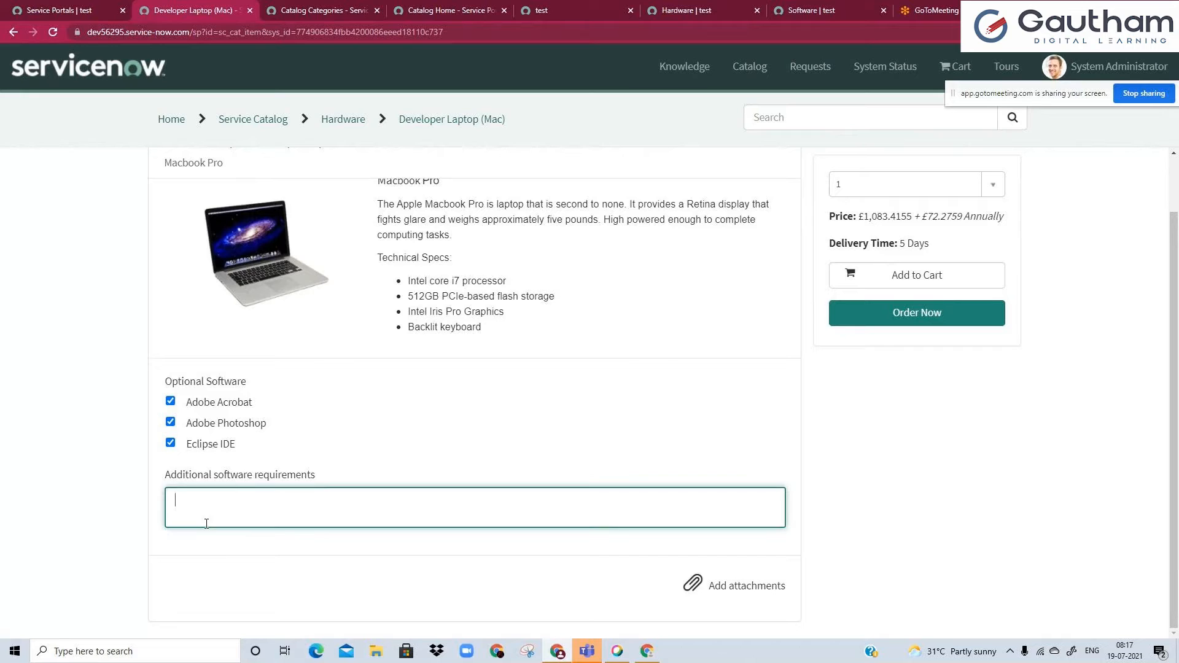
drag(166, 479, 323, 484)
click(323, 485)
click(191, 509)
key(Return)
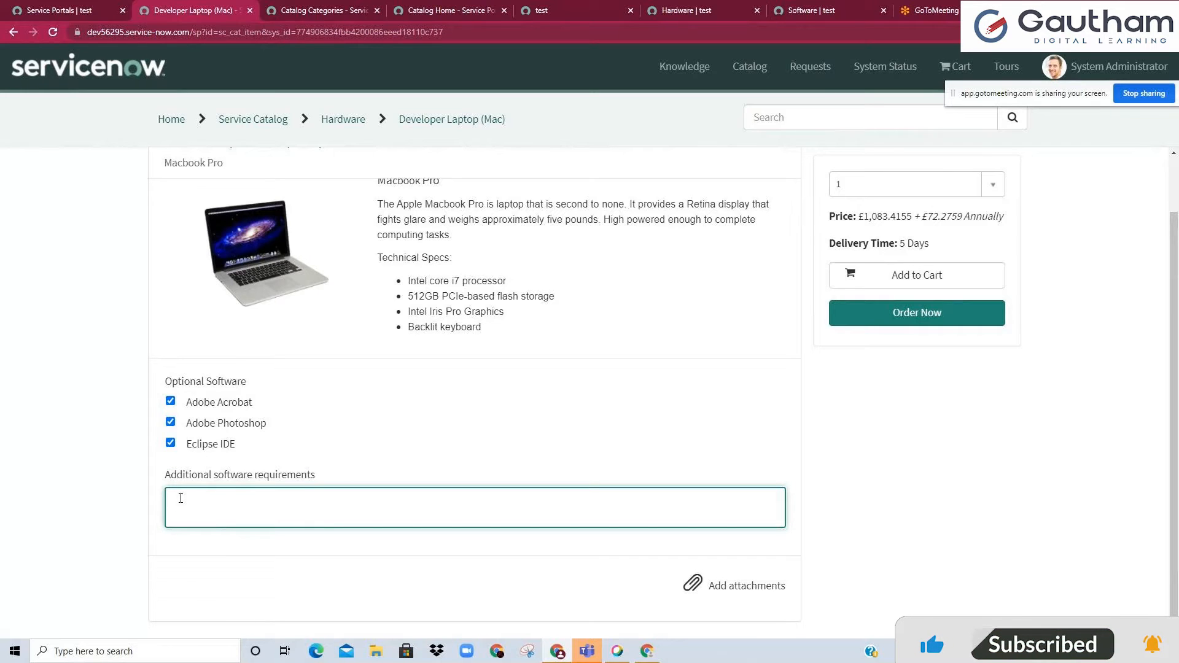
key(Return)
key(Return)
key(Return)
key(Return)
key(Return)
key(Return)
key(Return)
scroll(213, 489, down, 2)
key(BackSpace)
key(BackSpace)
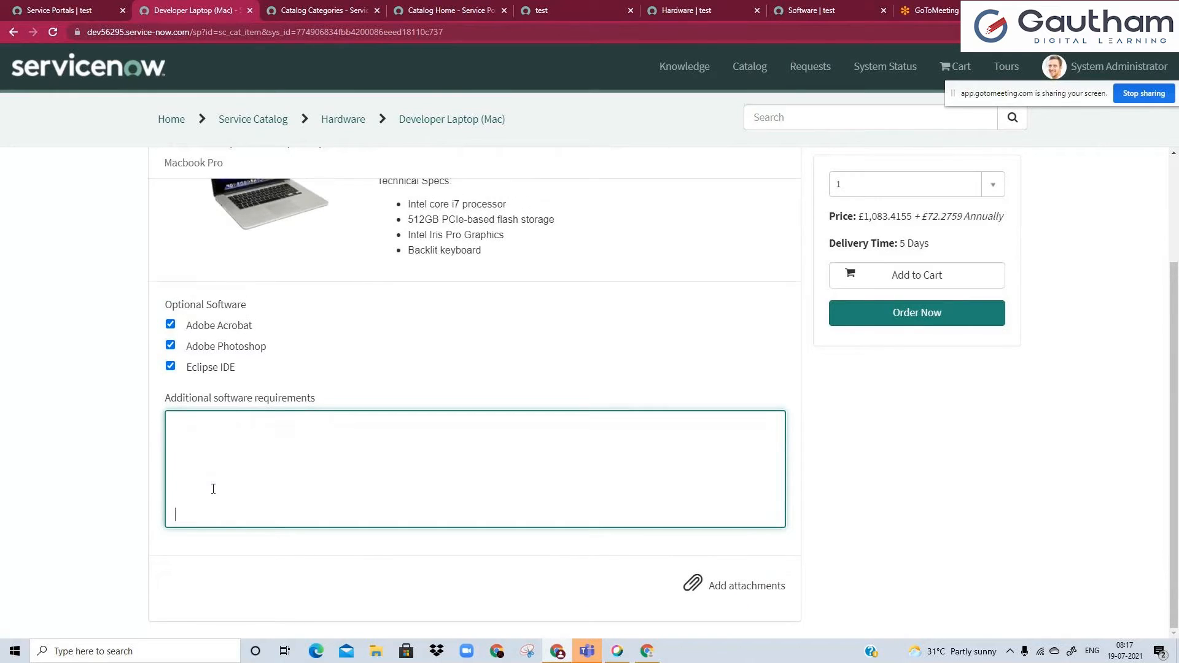
key(BackSpace)
key(BackSpace)
key(BackSpace)
key(BackSpace)
key(BackSpace)
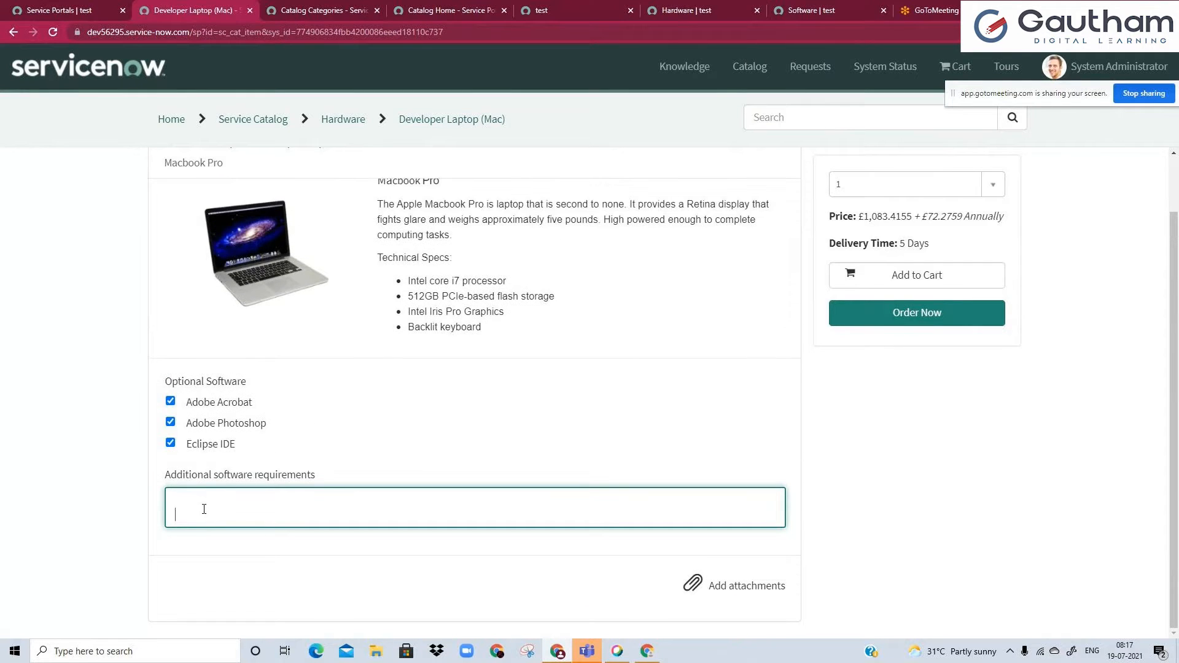
drag(166, 476, 318, 480)
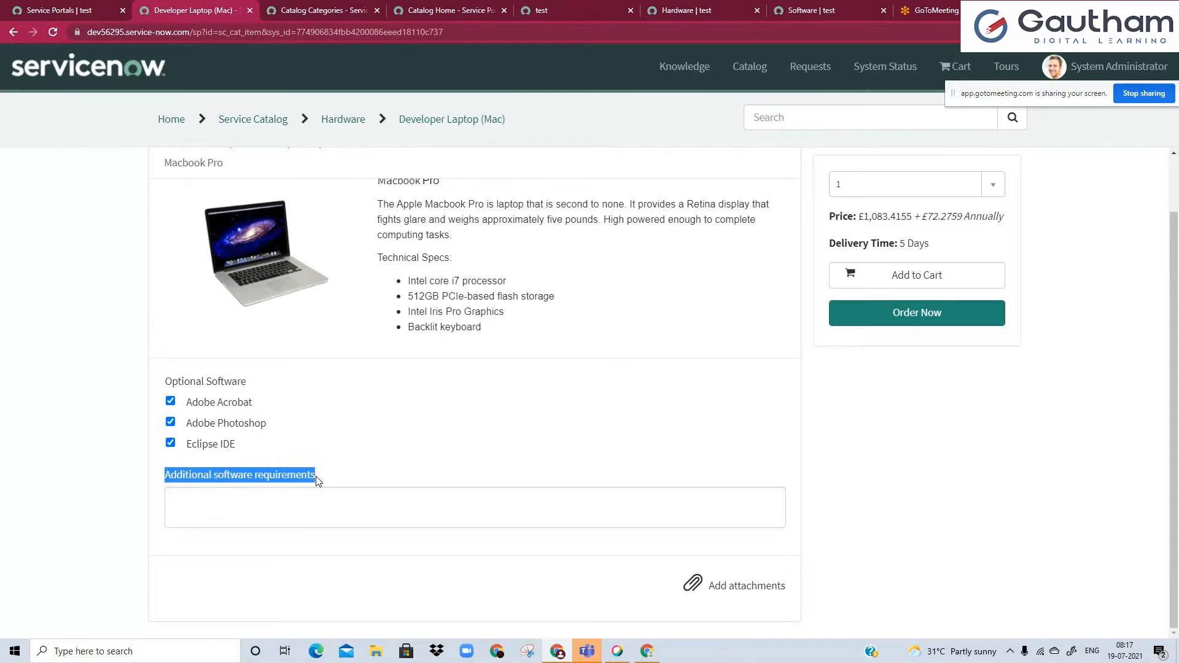
click(257, 489)
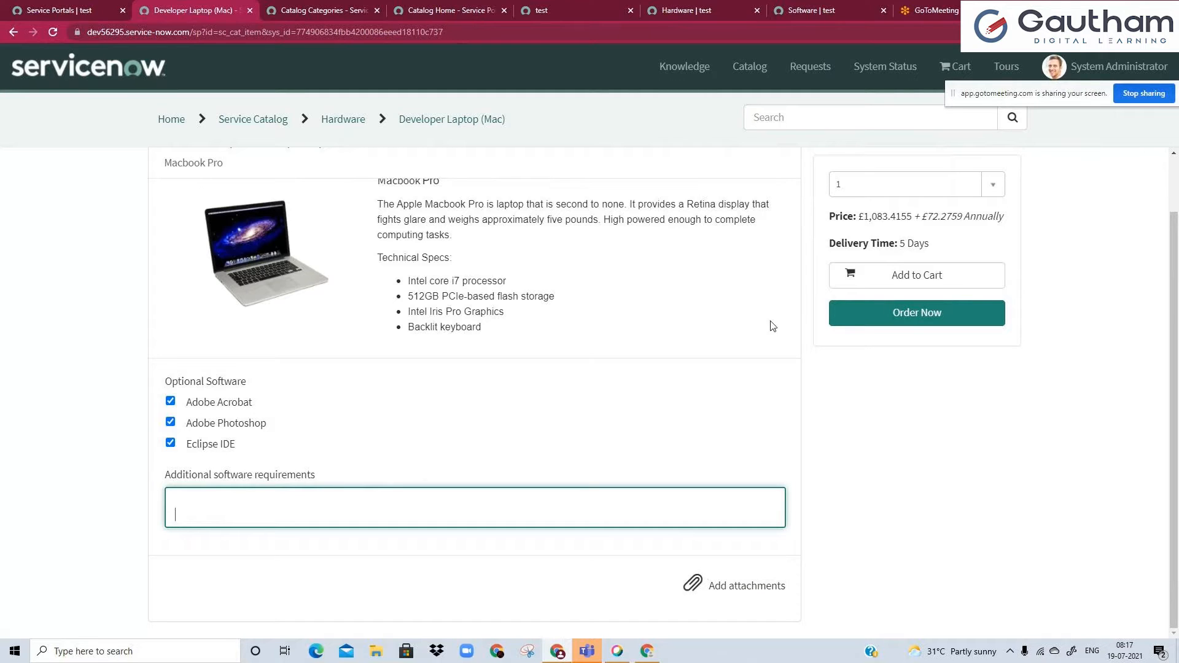
Examine the price and delivery time of the Developer Laptop (Mac).
click(859, 214)
drag(858, 215, 1001, 216)
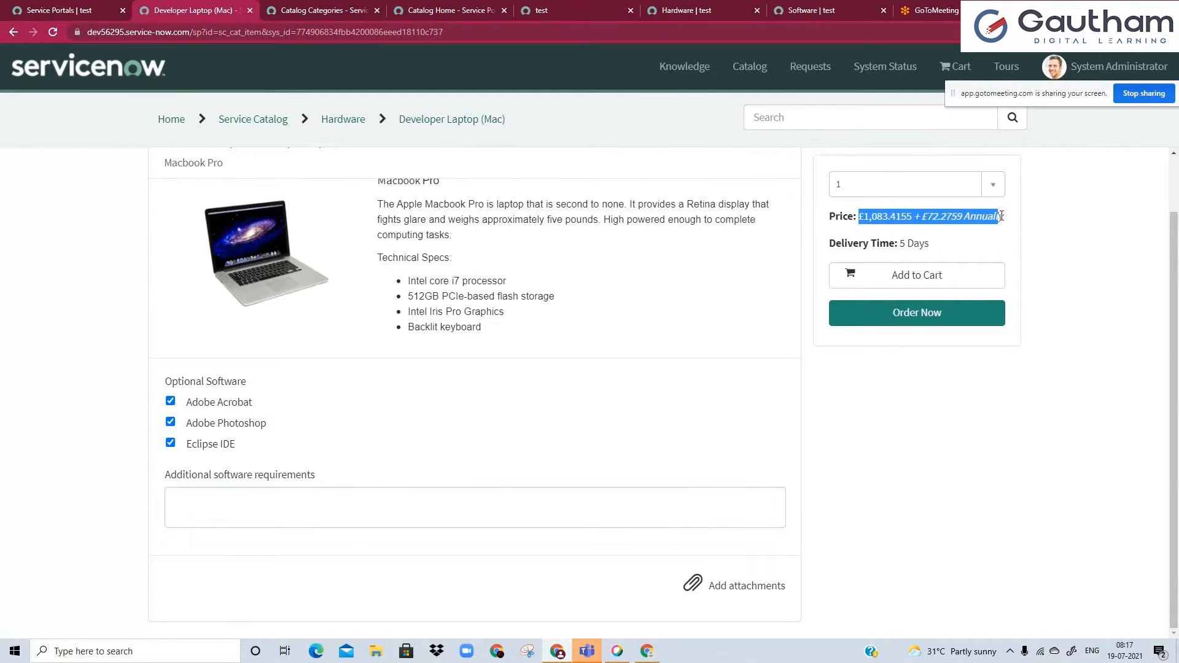
click(1001, 216)
drag(906, 244, 926, 247)
click(923, 248)
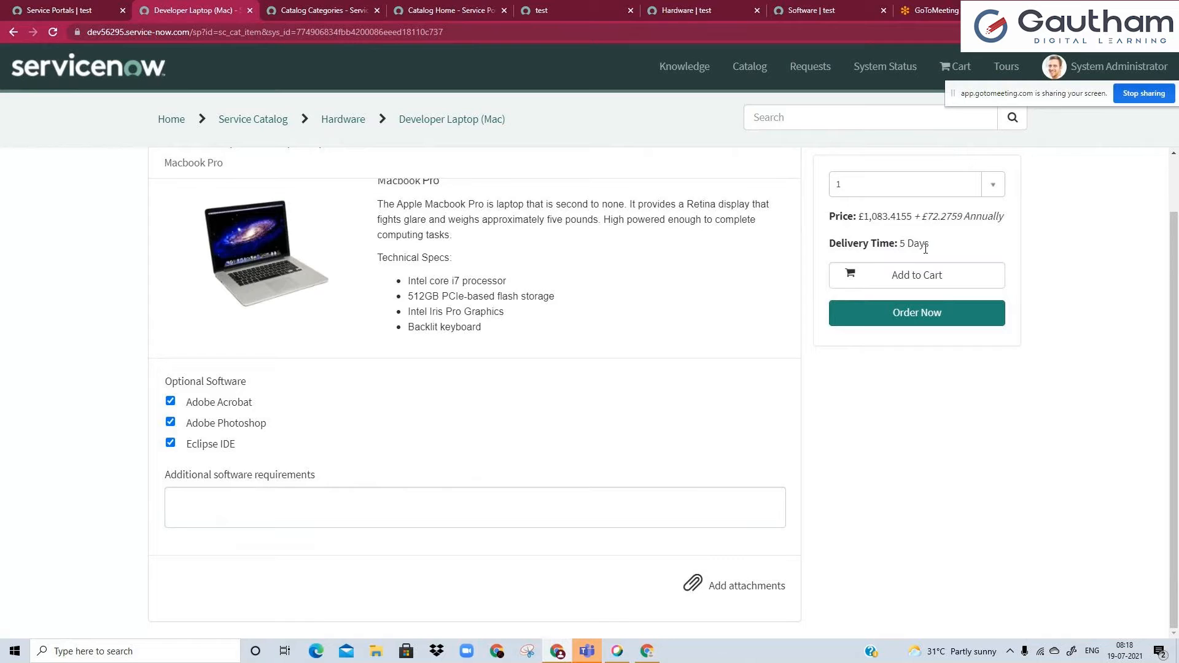
Set the Developer Laptop (Mac) quantity to 5 and add the item to the cart.
scroll(731, 337, up, 1)
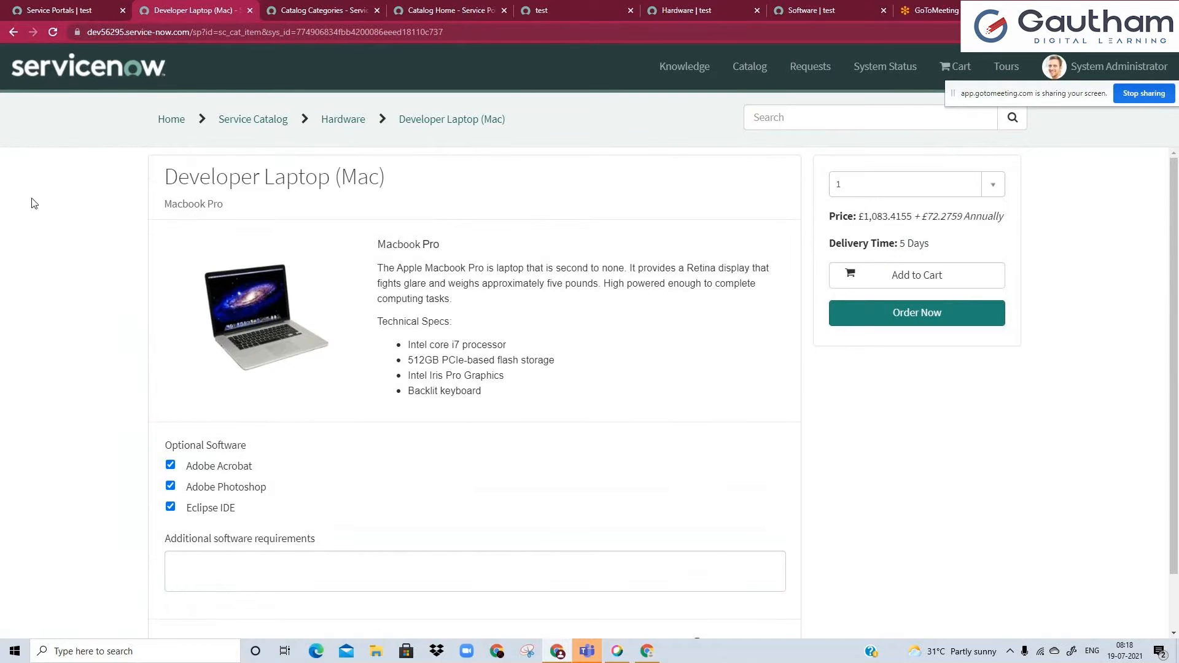
click(921, 186)
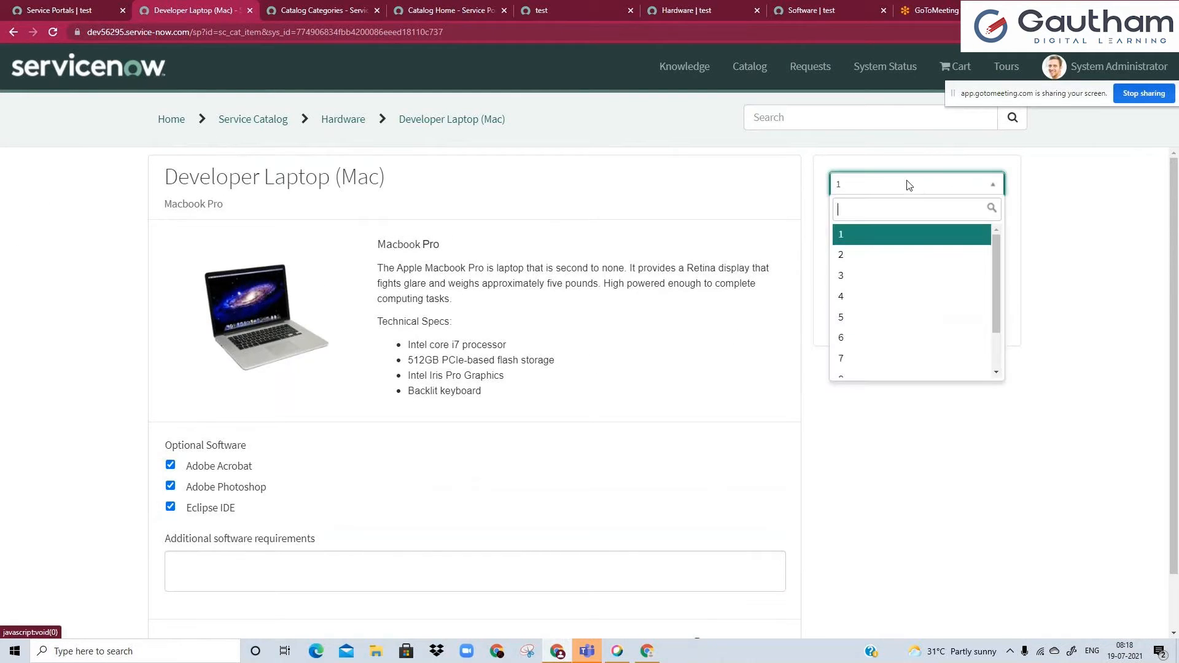
click(895, 317)
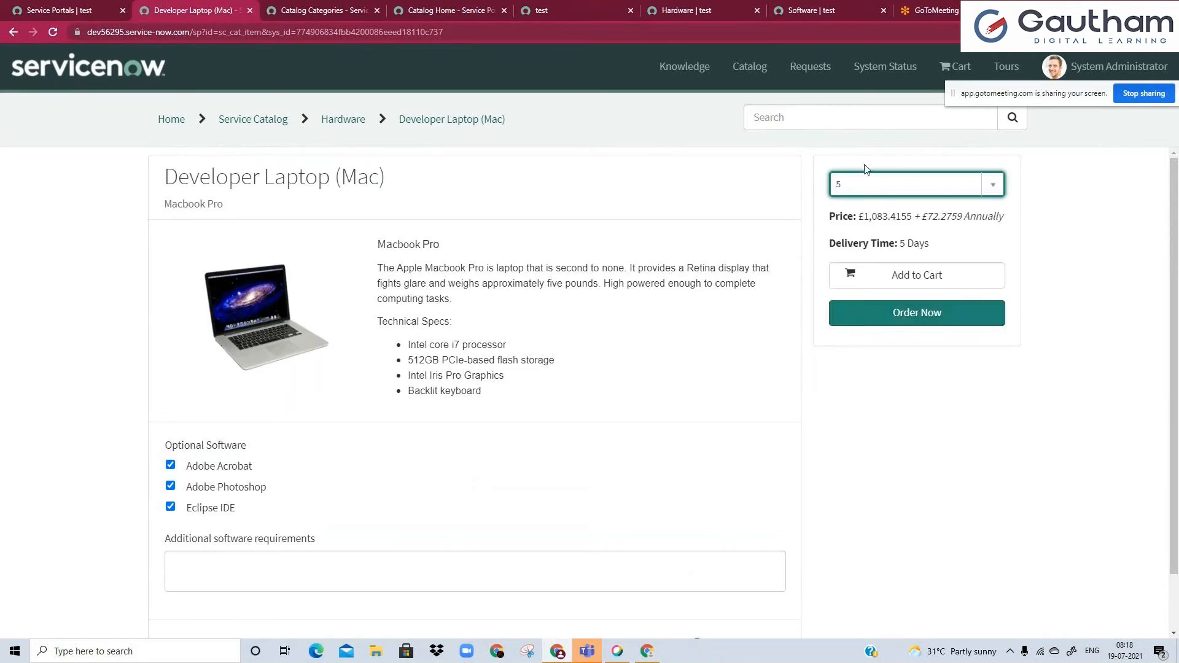
click(854, 283)
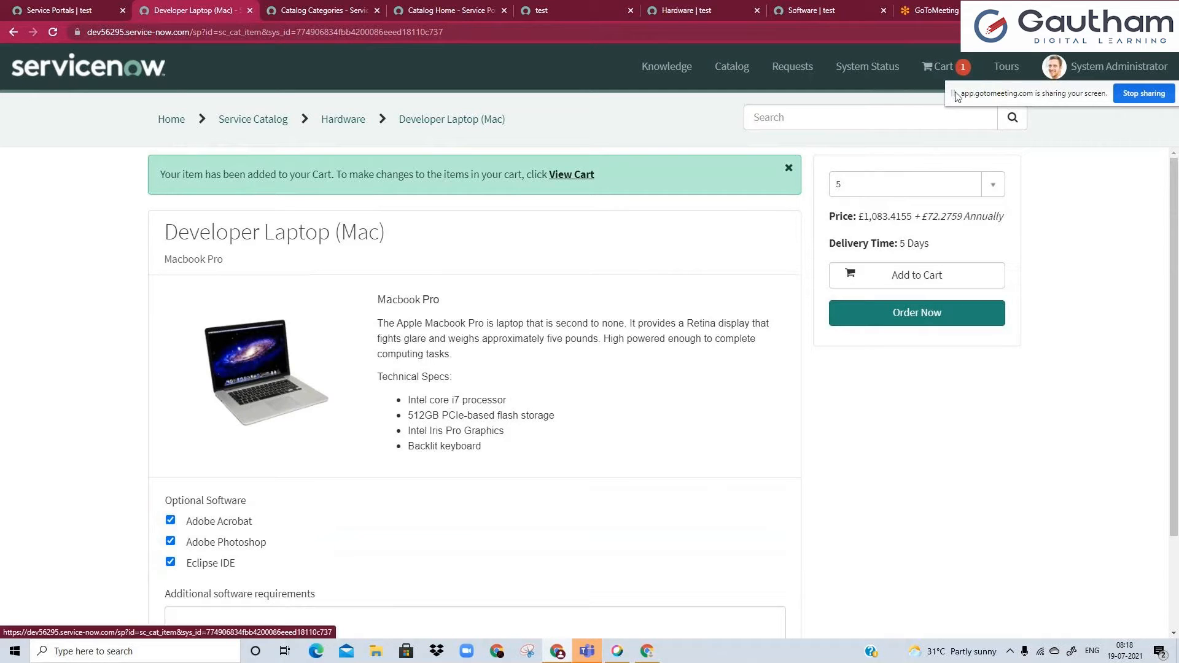
Open the iPhone 6s item in the Hardware category and choose Silver as the color with 64 gigs of storage.
click(360, 123)
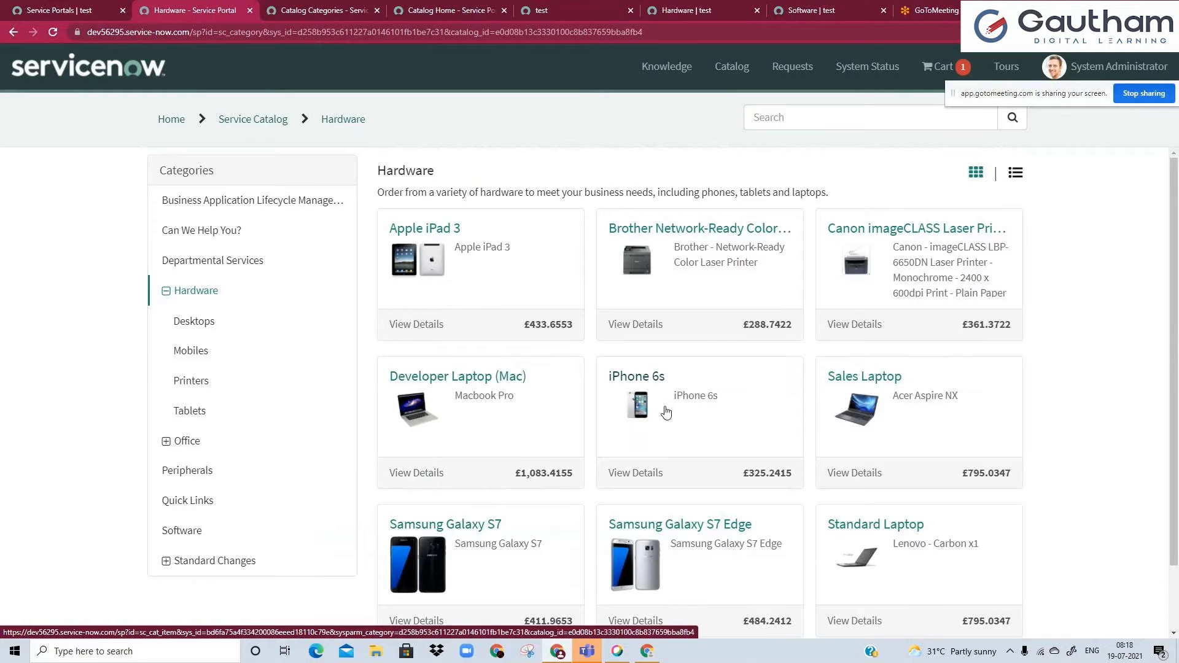
click(642, 385)
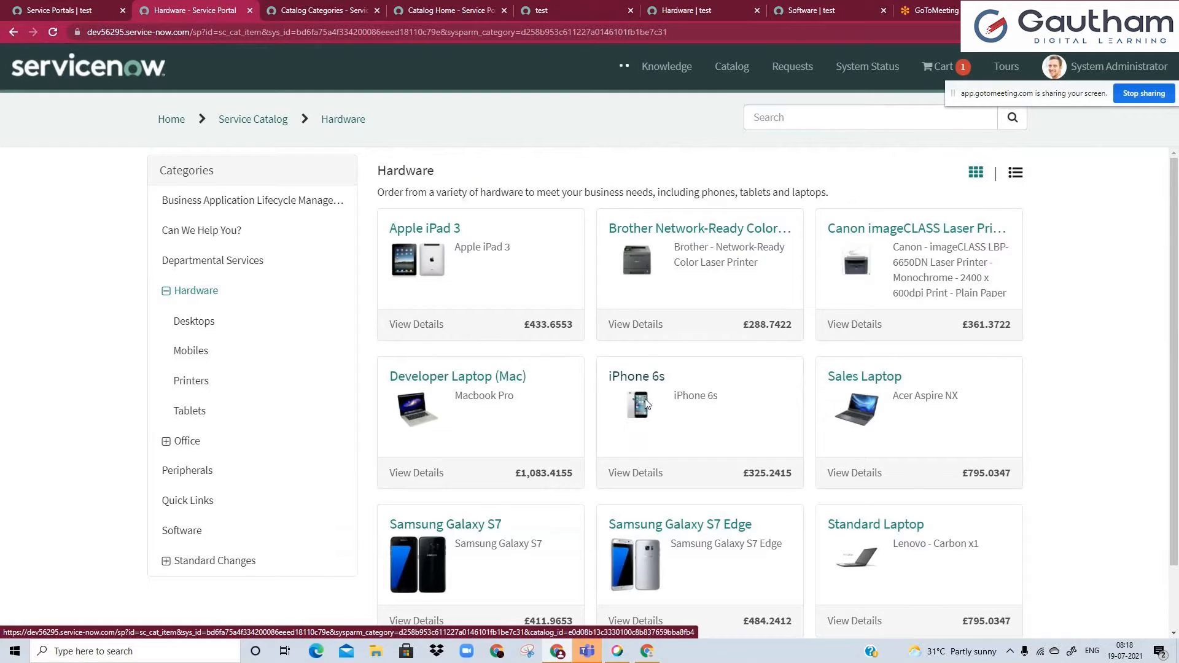
click(511, 435)
click(249, 518)
click(251, 488)
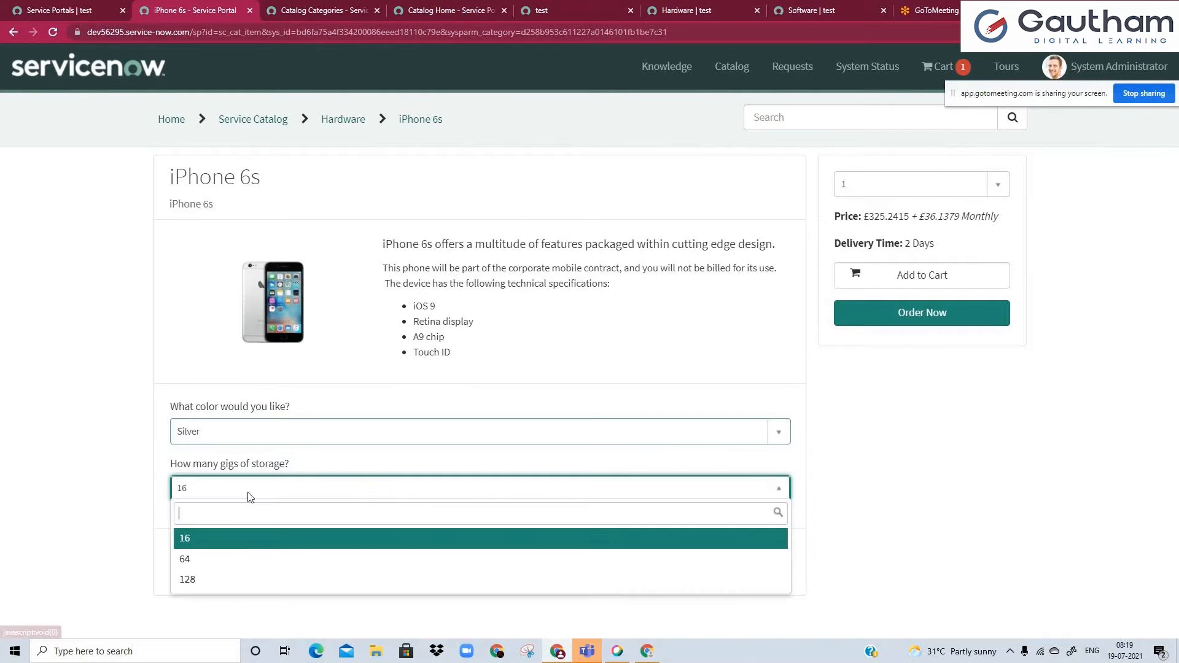
click(239, 559)
Set the iPhone 6s quantity to 5 and add the phone to the cart.
click(860, 189)
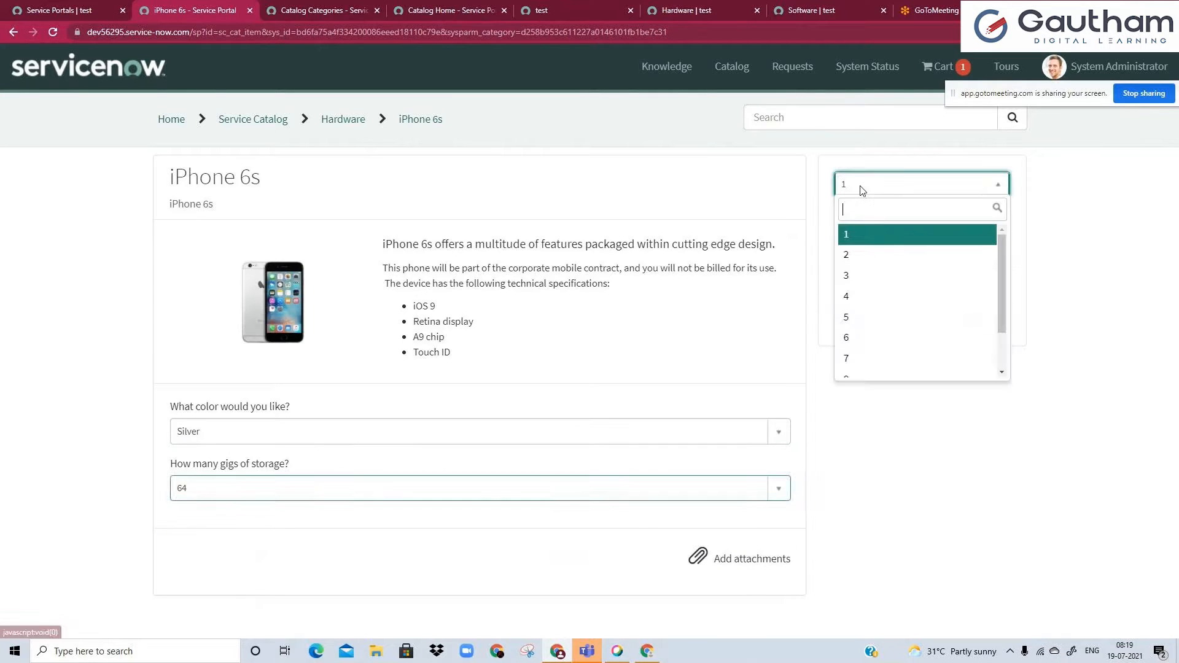
click(857, 314)
click(858, 285)
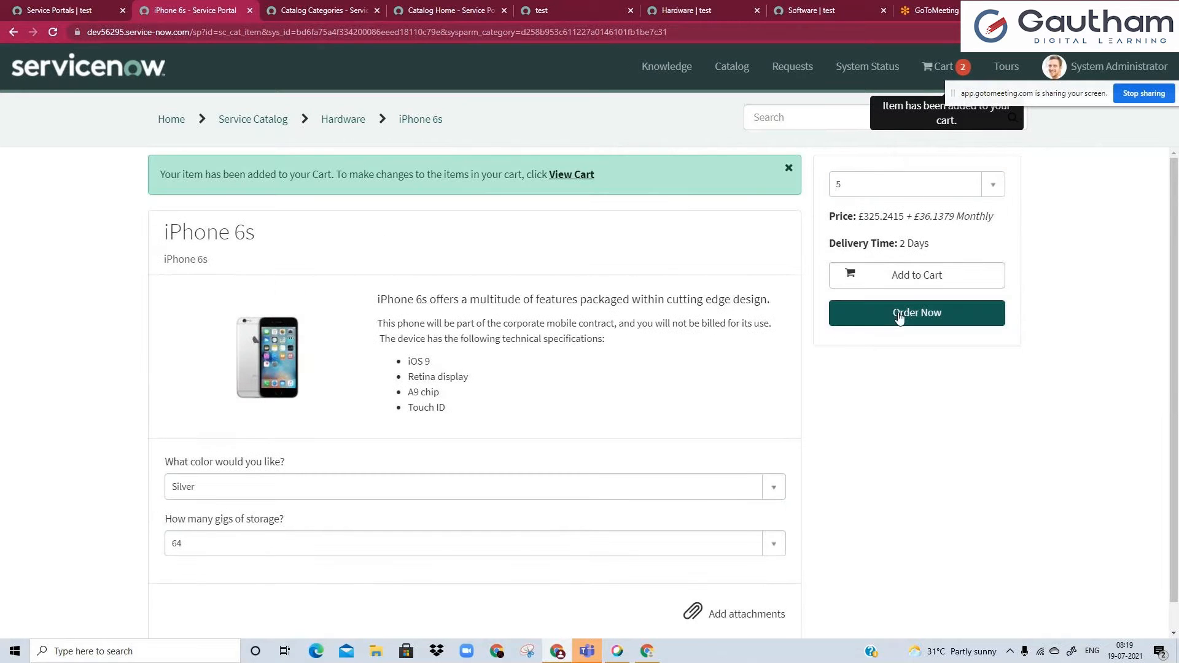
Open the shopping cart and review its item summary, the iPhone 6s quantity options and the total price.
click(564, 182)
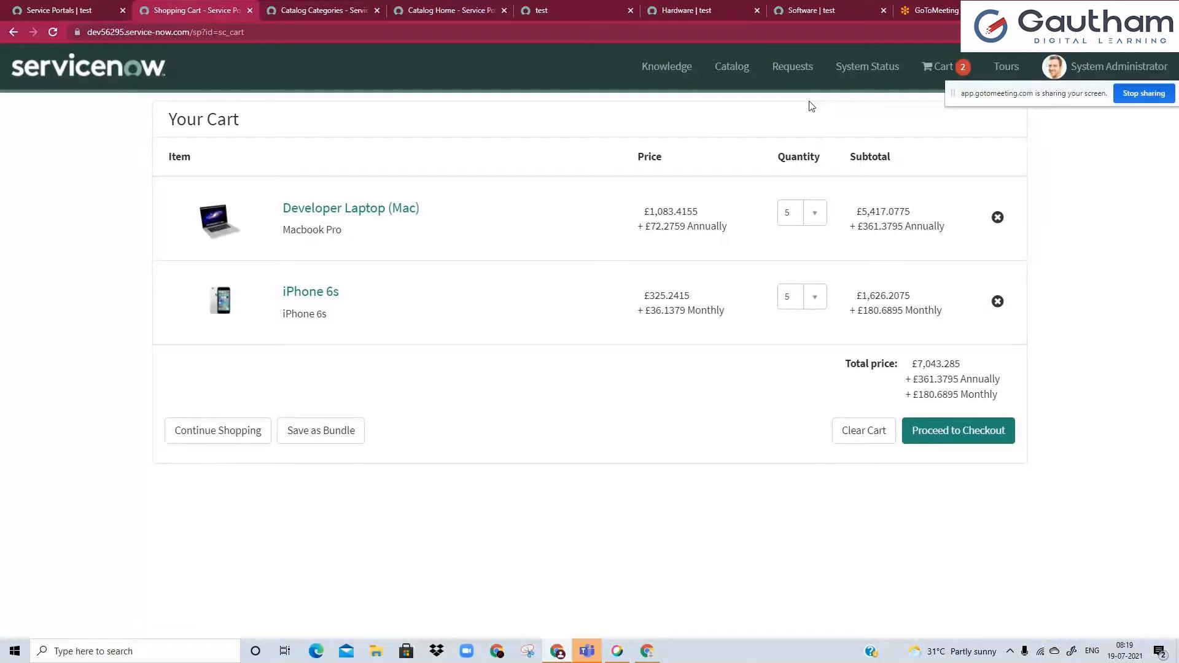
click(958, 71)
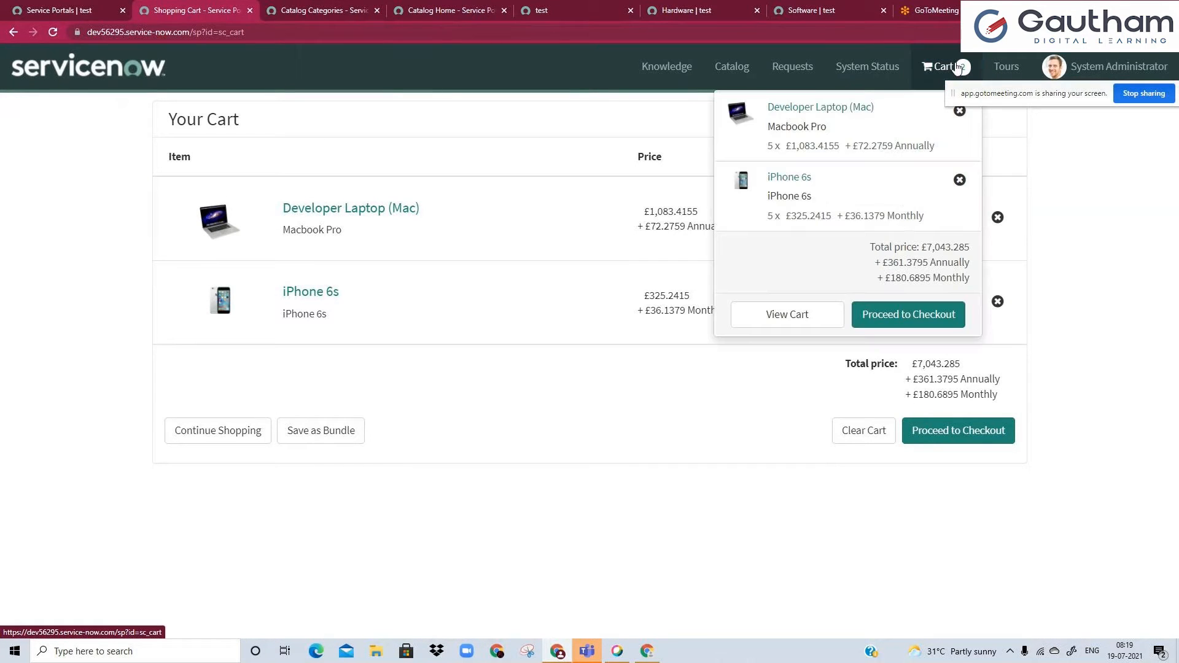
click(623, 451)
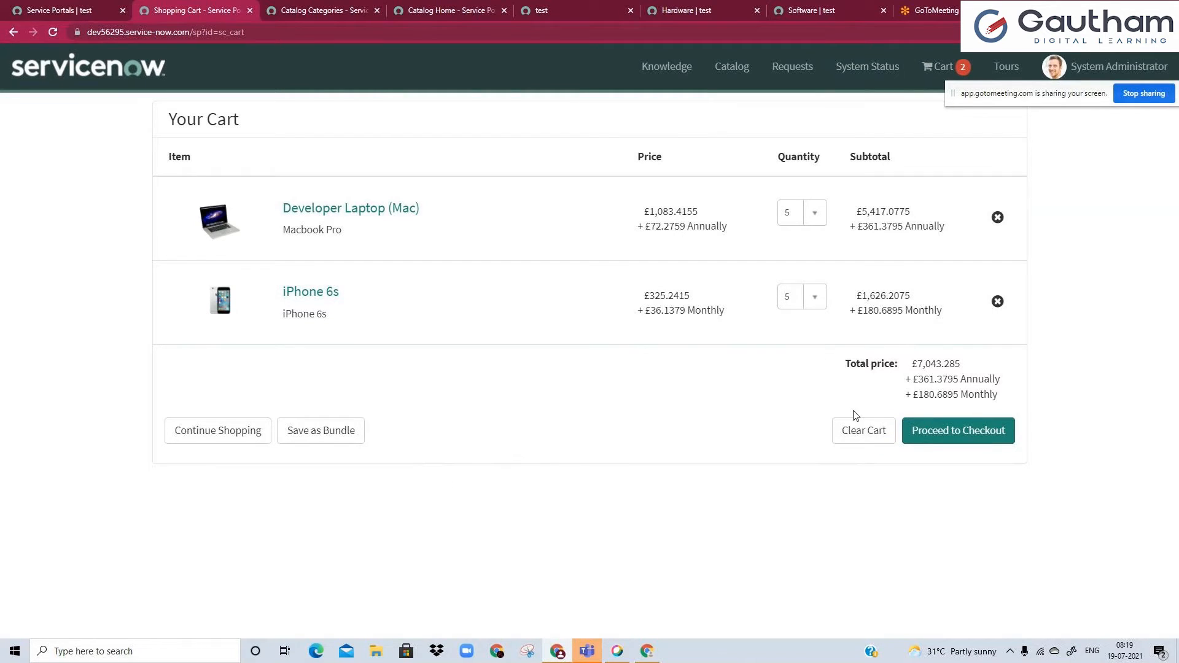
click(809, 299)
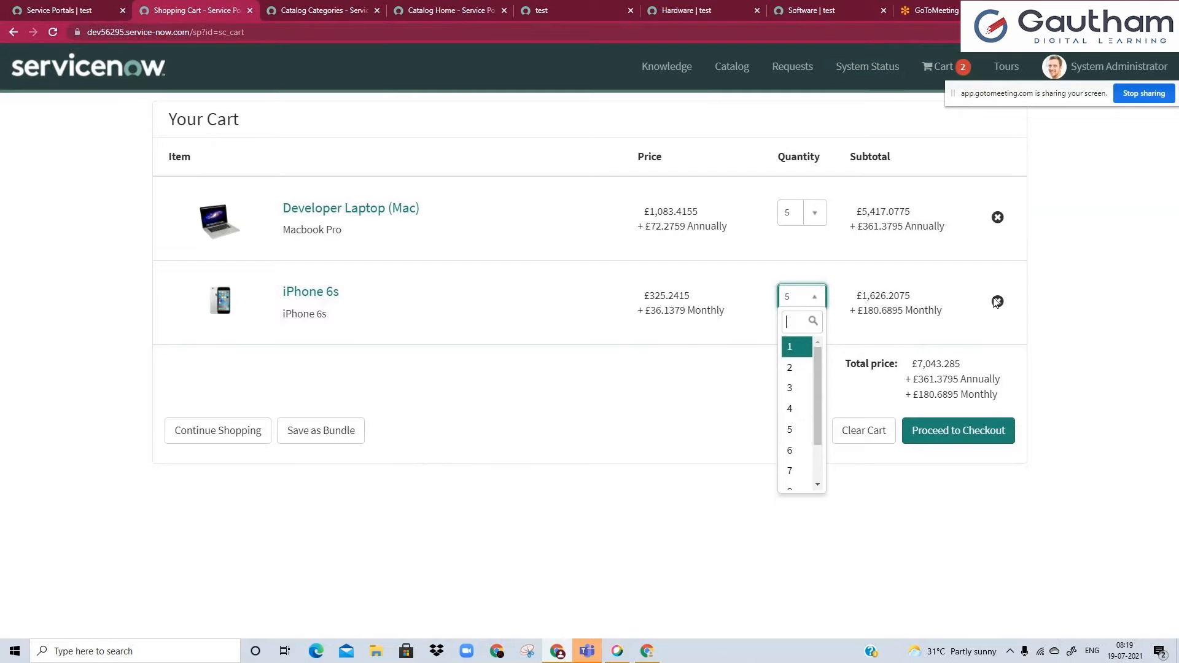
click(1115, 308)
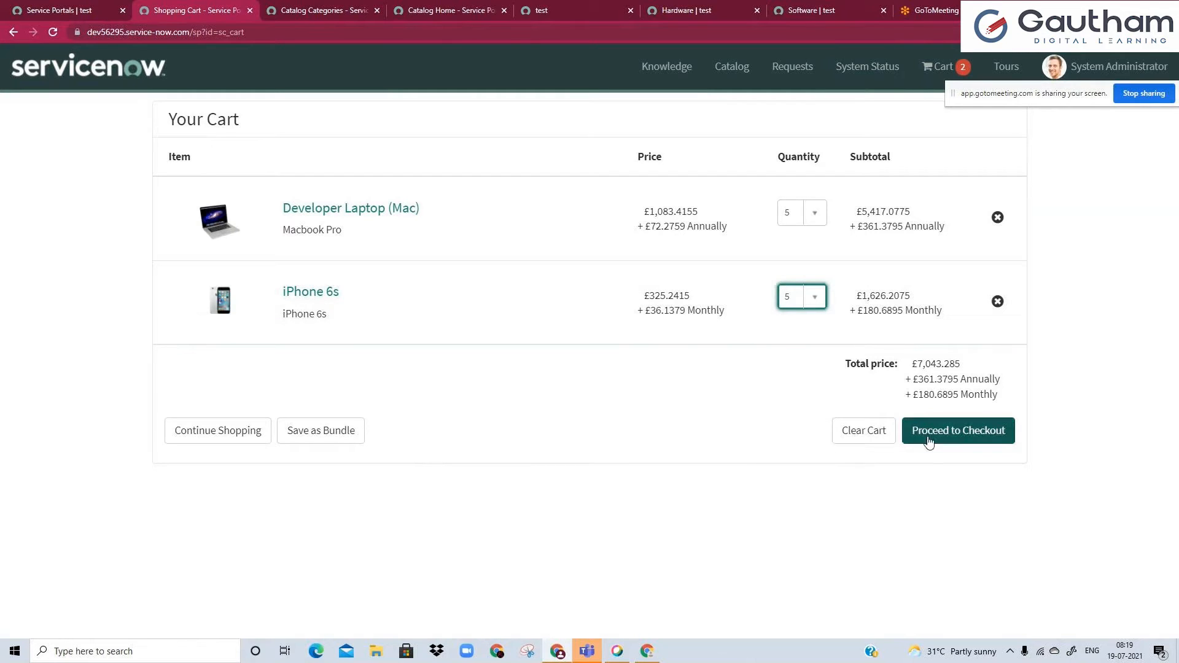
drag(912, 363, 996, 367)
click(996, 367)
Proceed to checkout and check the Request for choices in the order confirmation, keeping System Administrator.
click(947, 439)
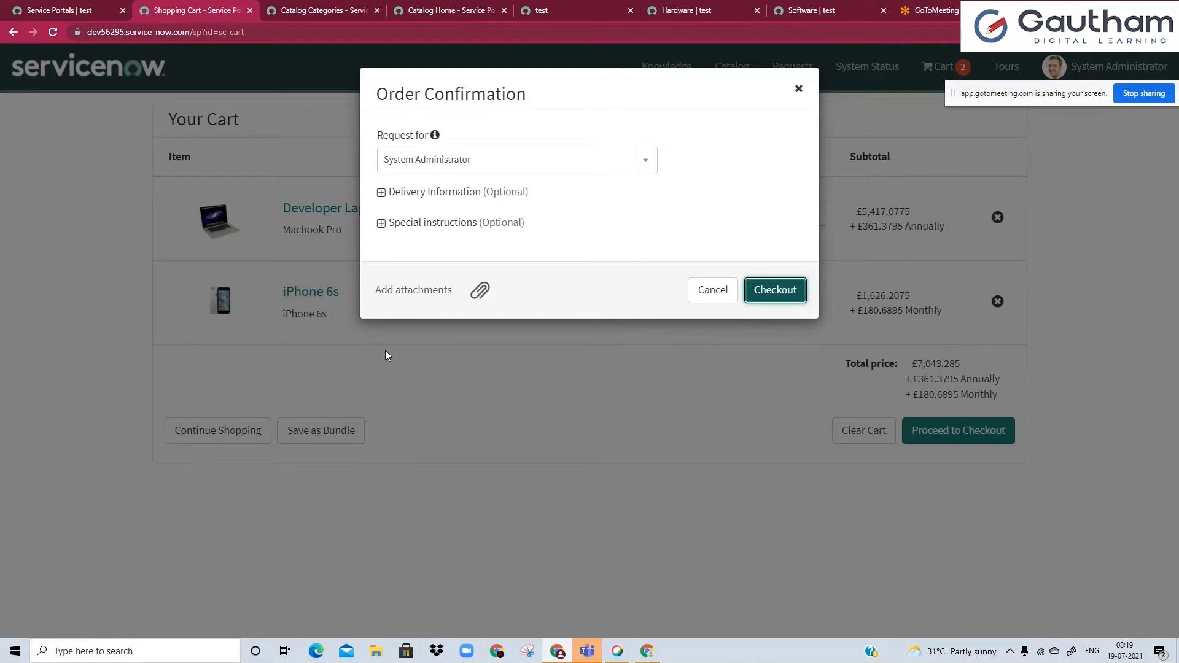
click(498, 168)
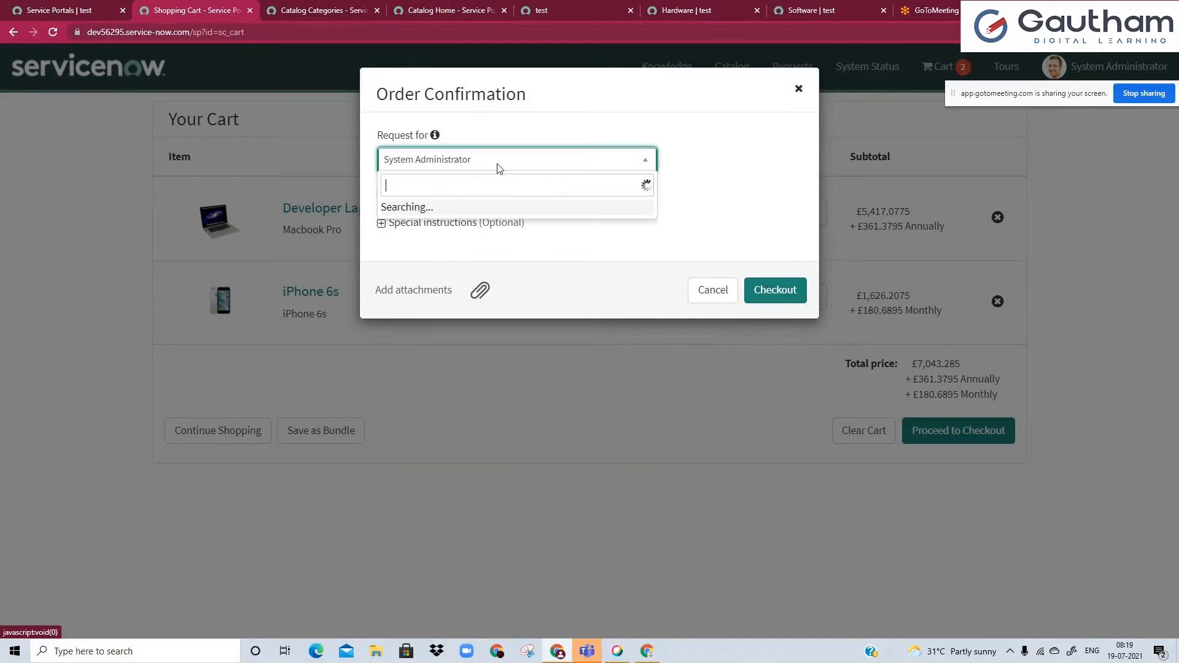
click(546, 126)
Expand the optional Delivery Information section of the order confirmation and enter a sample delivery address.
click(381, 193)
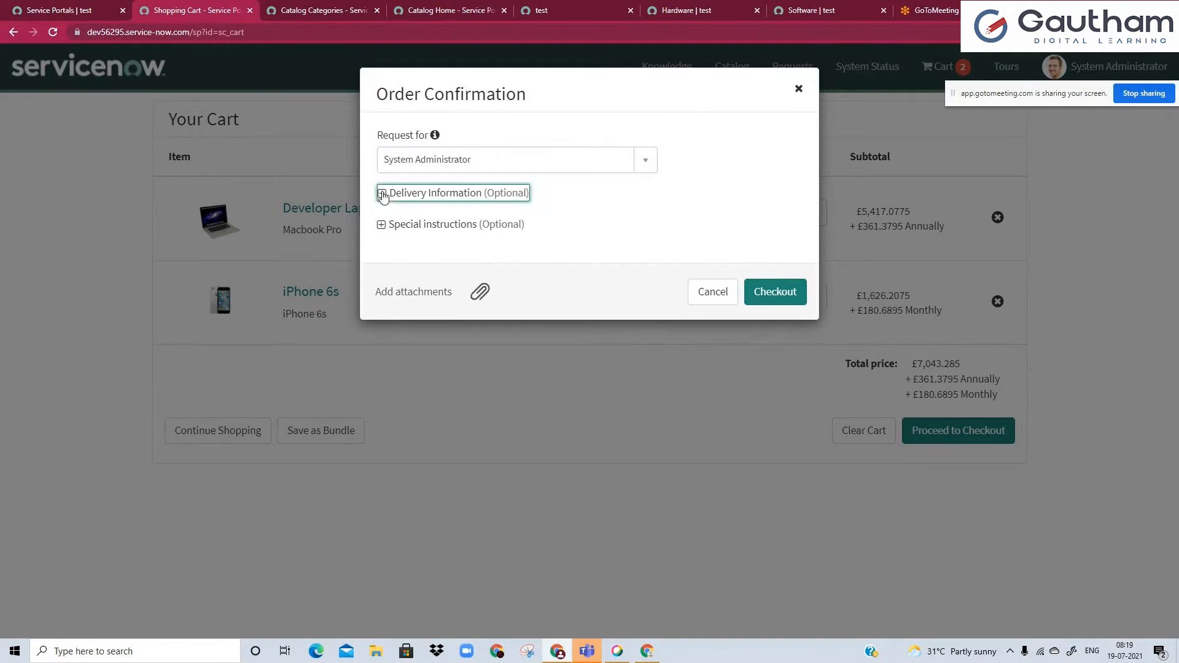
text(no . 2,jsldhkasf reaod ,)
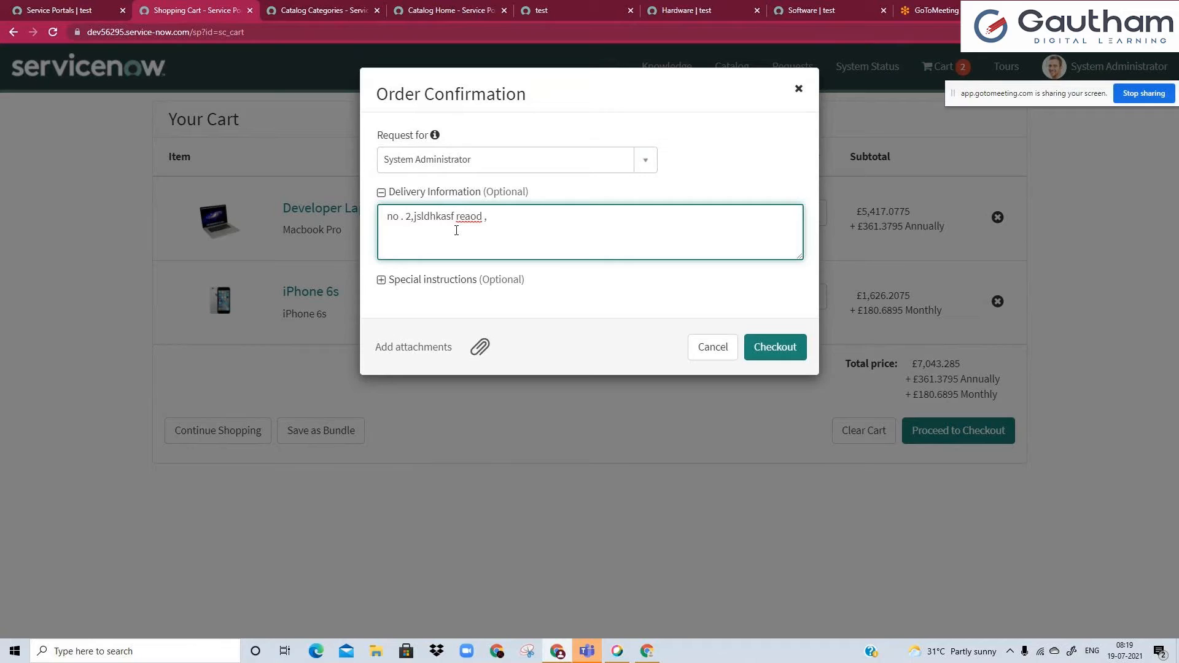
Enter "navcgh" as the optional special instructions in the order confirmation and check out the order.
click(384, 280)
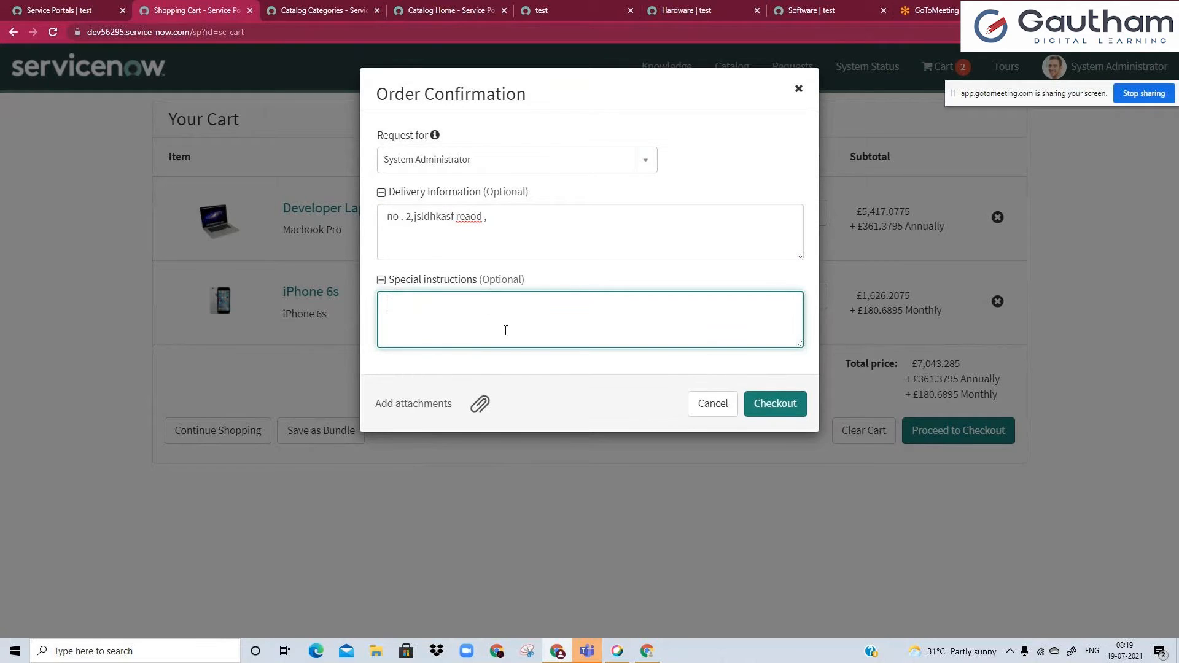
text(navcgh)
click(771, 409)
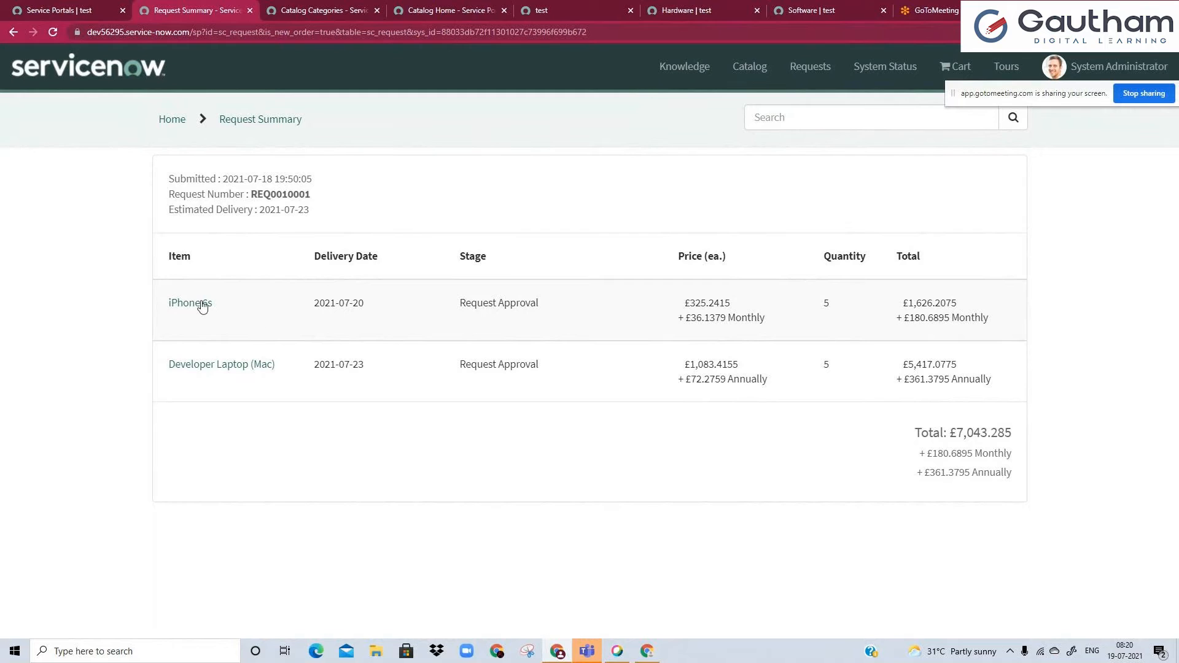
Review the delivery dates in the request summary and open the iPhone 6s and Developer Laptop (Mac) items in separate browser tabs.
mouse_move(314, 303)
mouse_down()
mouse_move(361, 305)
mouse_move(315, 303)
mouse_up()
click(317, 304)
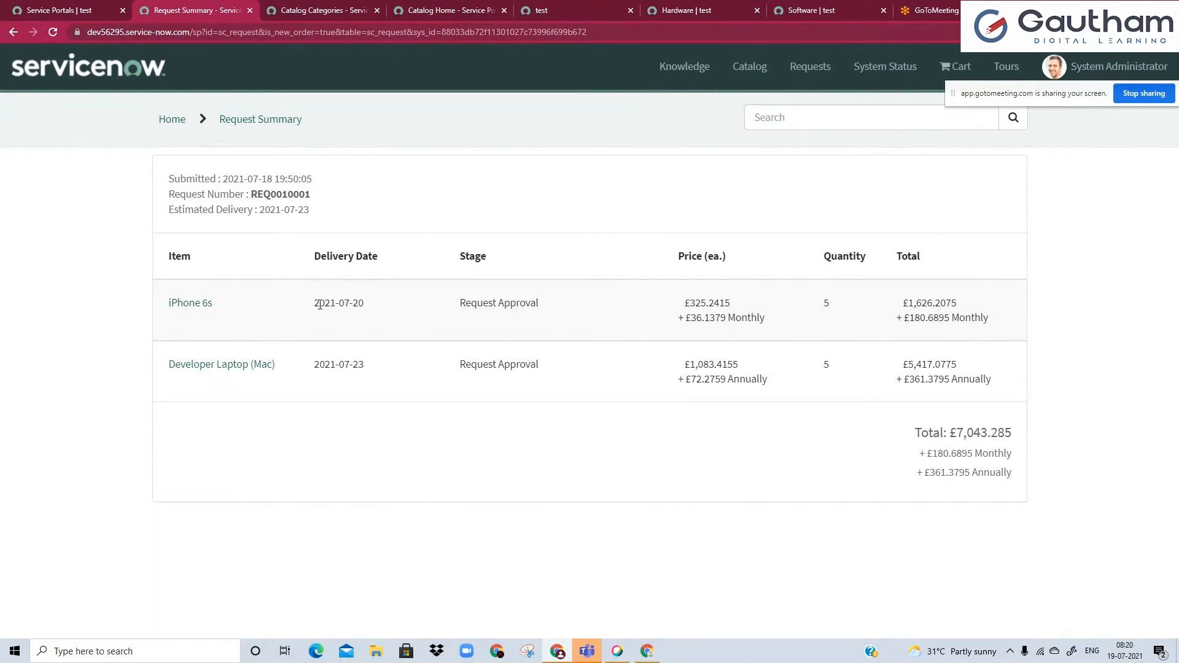
double_click(354, 365)
click(422, 372)
middle_click(192, 305)
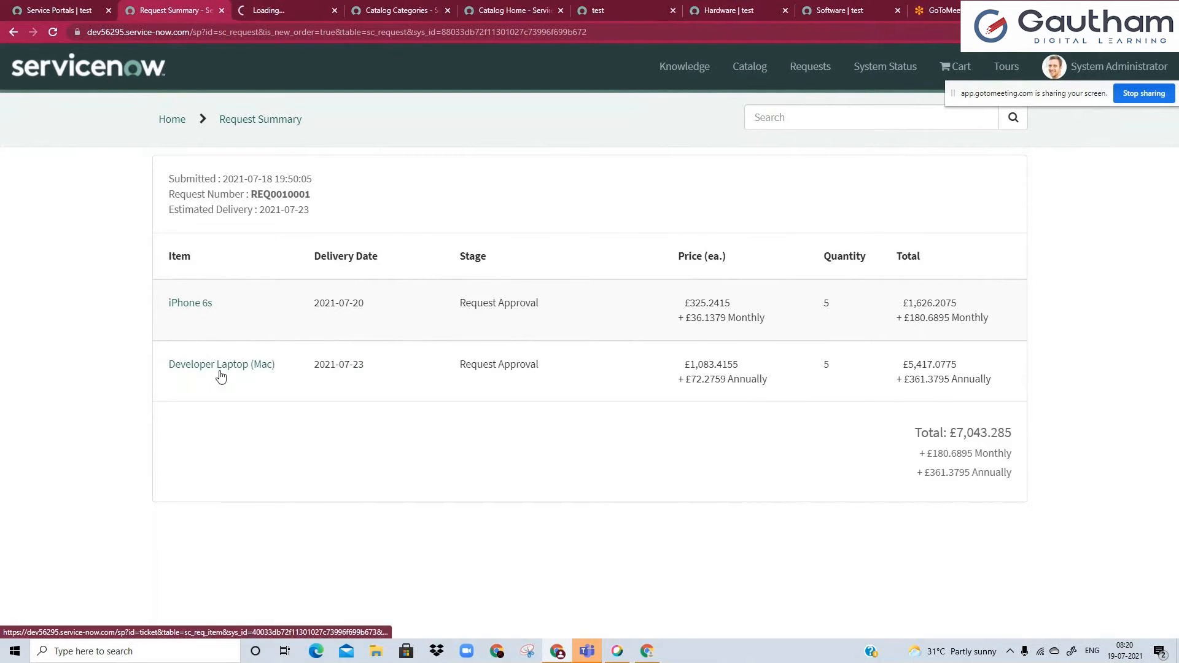
middle_click(220, 371)
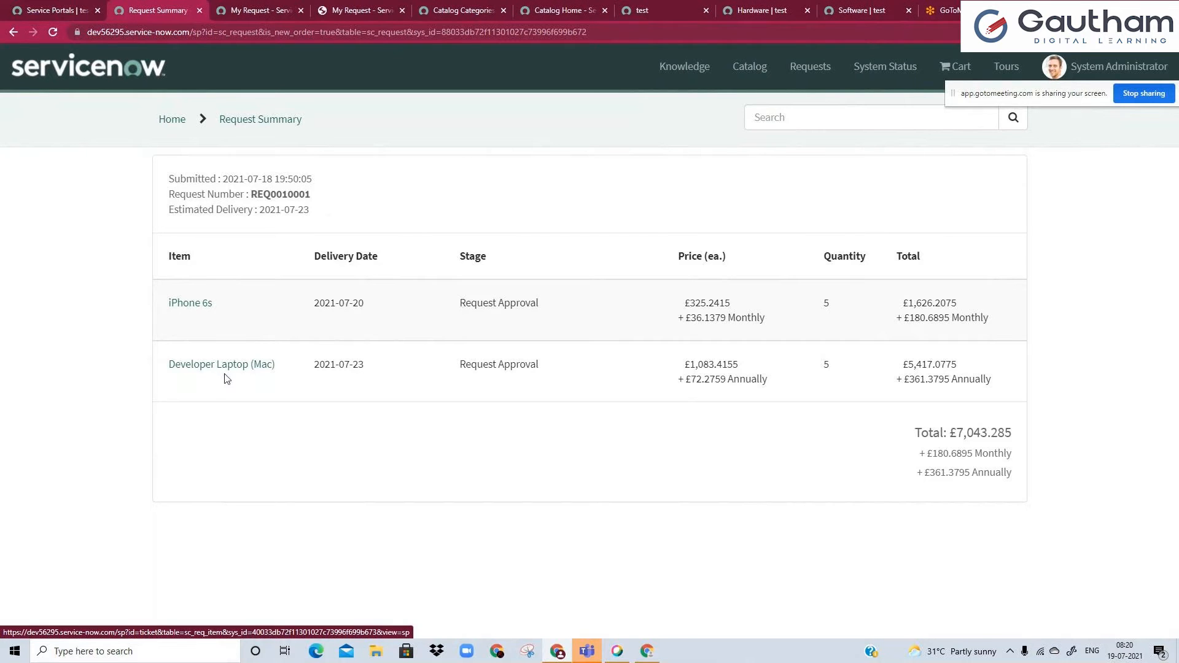
View the iPhone 6s request and examine its attachments, additional details and activity history.
click(253, 8)
scroll(334, 321, down, 1)
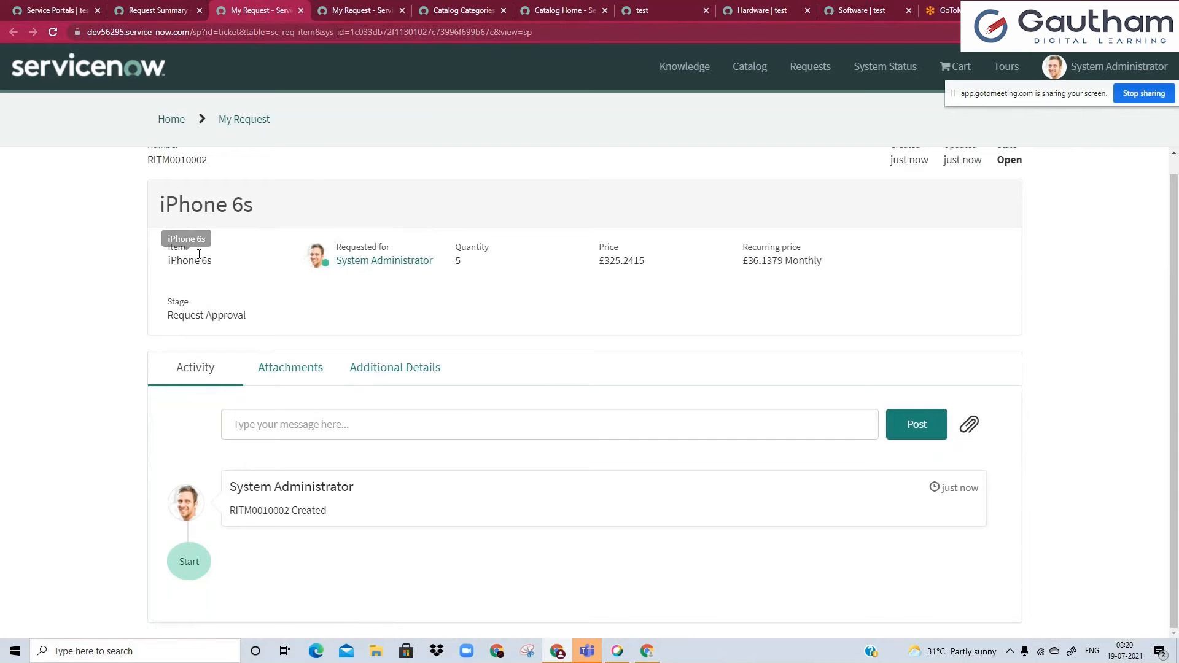
click(289, 382)
click(438, 398)
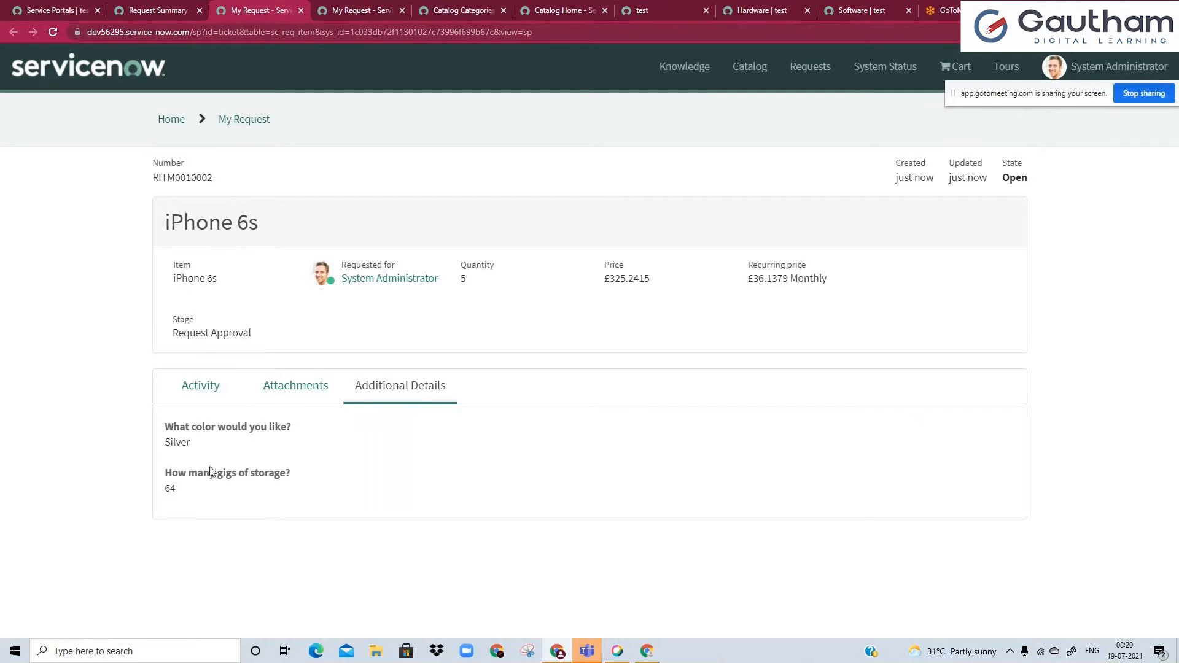
click(218, 407)
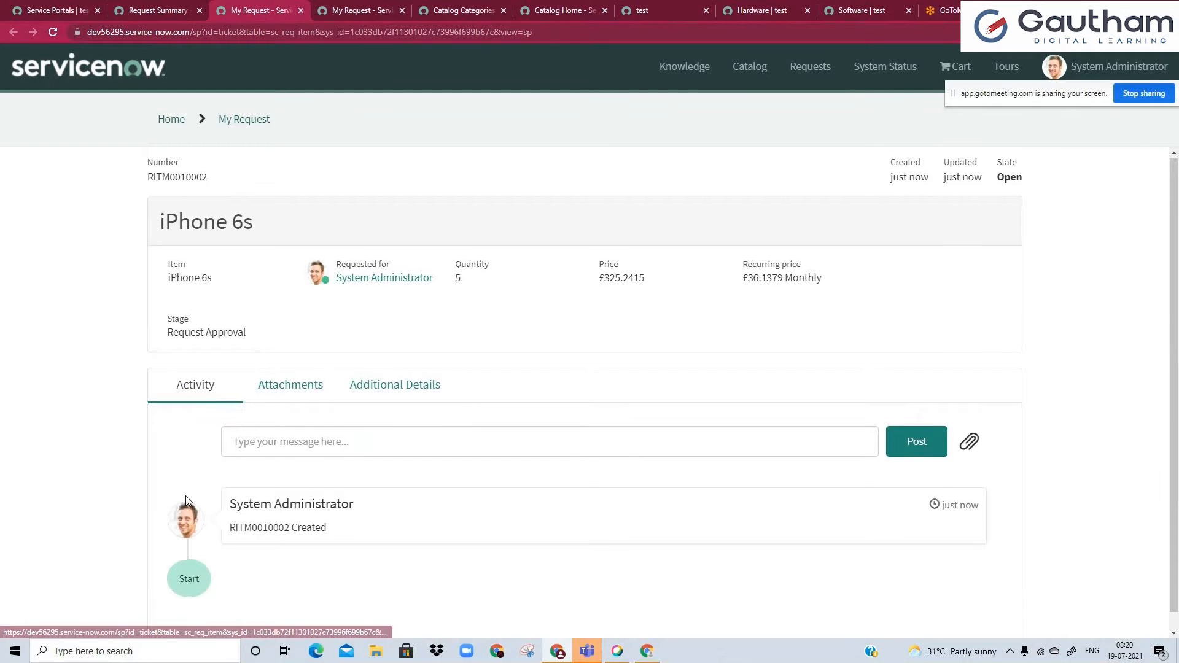
scroll(186, 495, down, 1)
scroll(185, 496, up, 1)
Copy the iPhone 6s requested item number and look it up with the global search of the main ServiceNow instance.
double_click(186, 178)
key(ctrl+c)
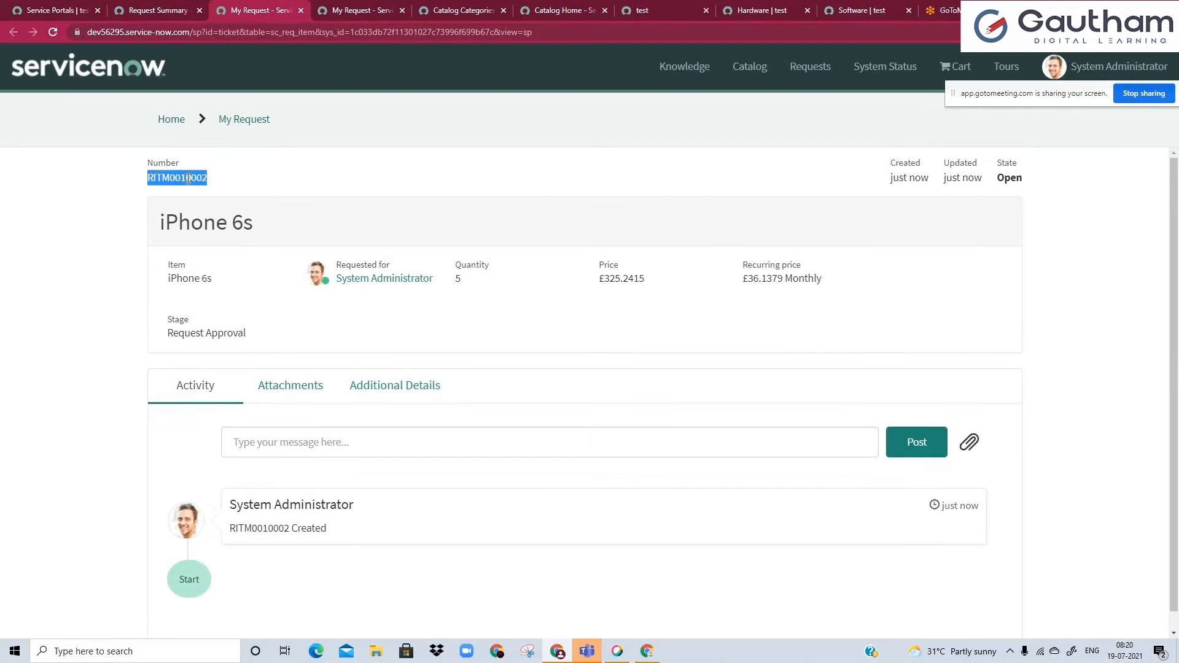
click(43, 10)
click(1075, 62)
key(ctrl+v)
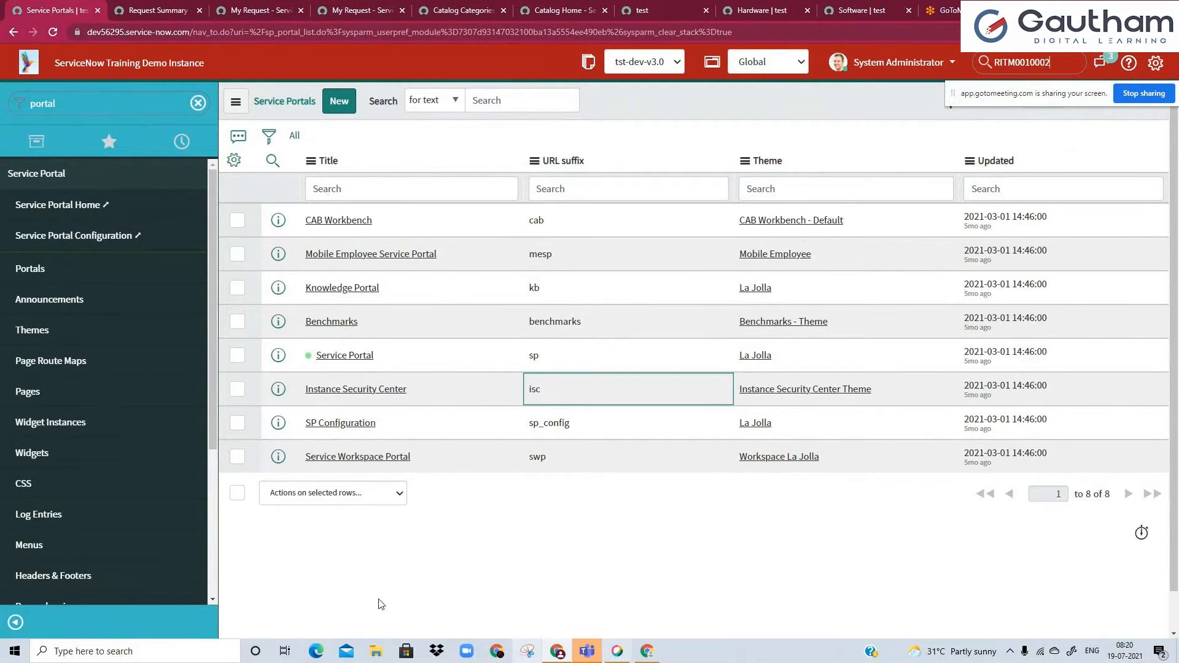
Post the message "what is ther status" in the activity of the iPhone 6s request on the Service Portal.
click(270, 9)
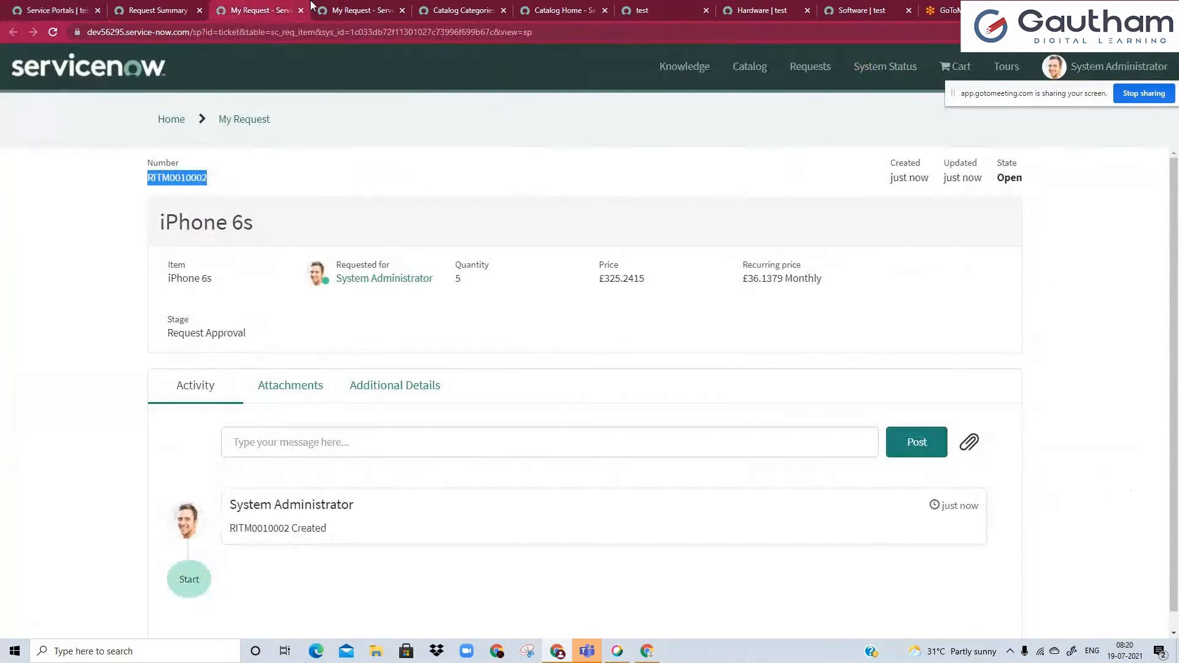
click(287, 452)
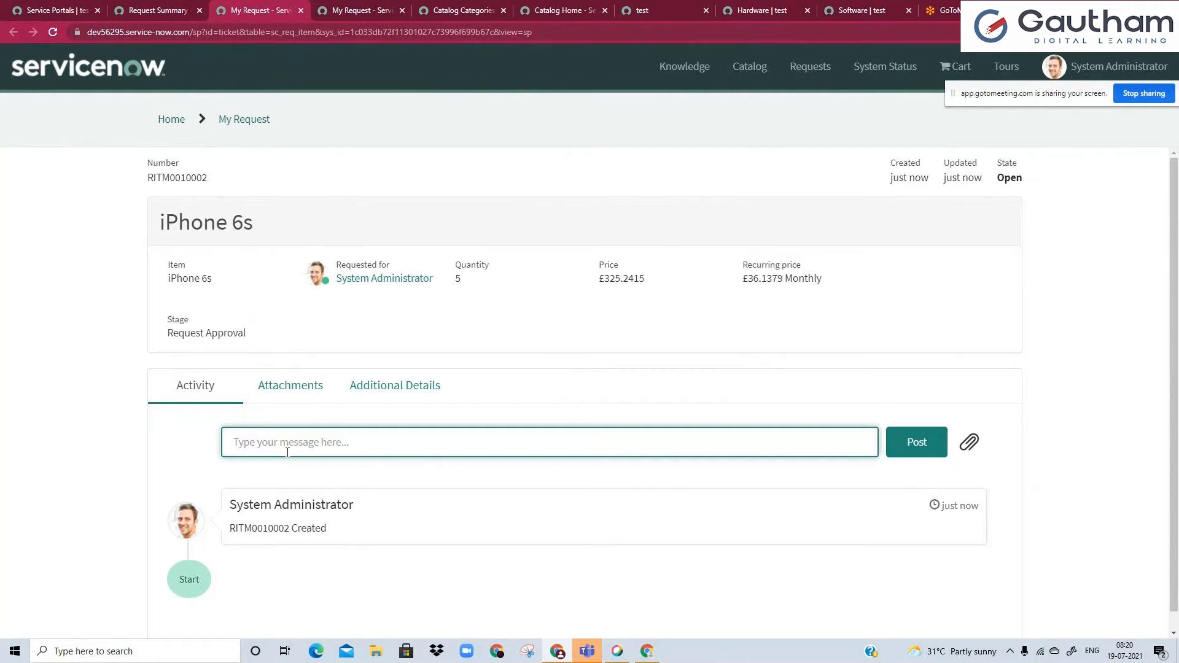
text(what is ther status)
click(924, 444)
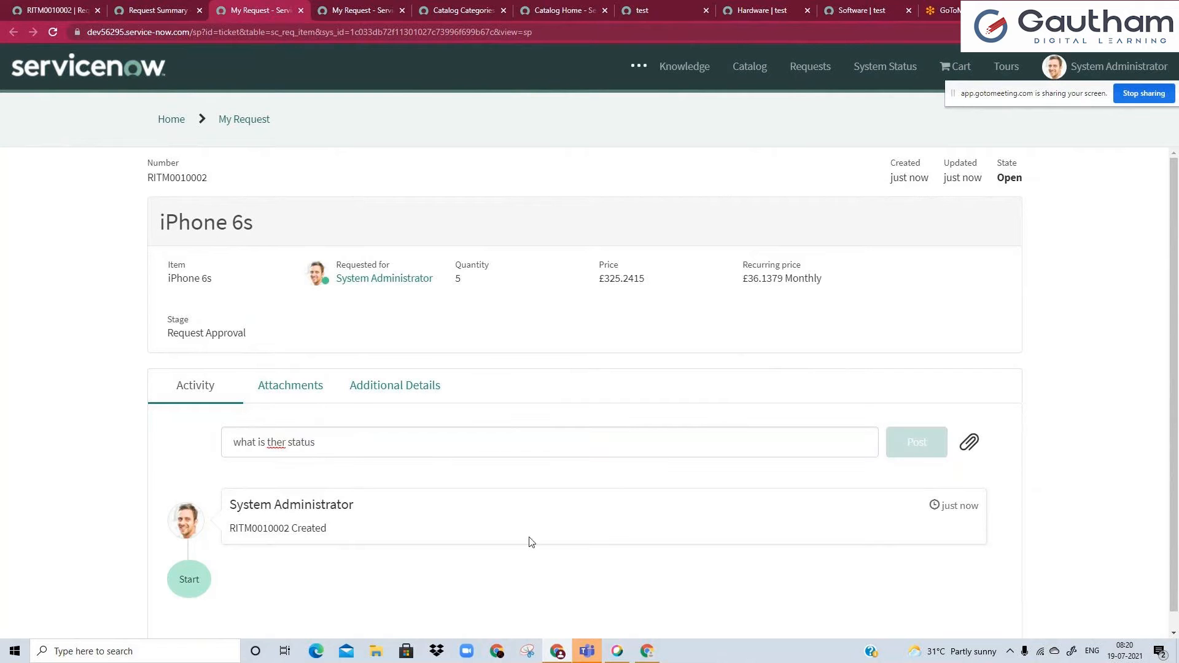
Return to the iPhone 6s requested item record in the main instance and check its approvers and group approvals.
click(13, 3)
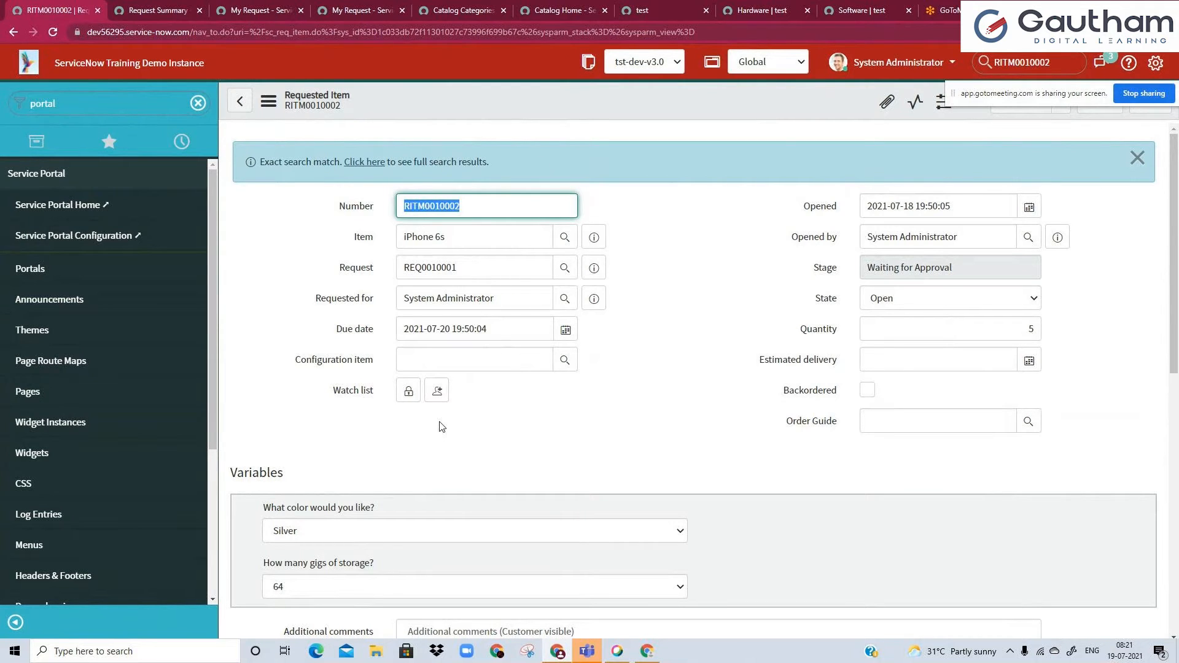
double_click(1048, 64)
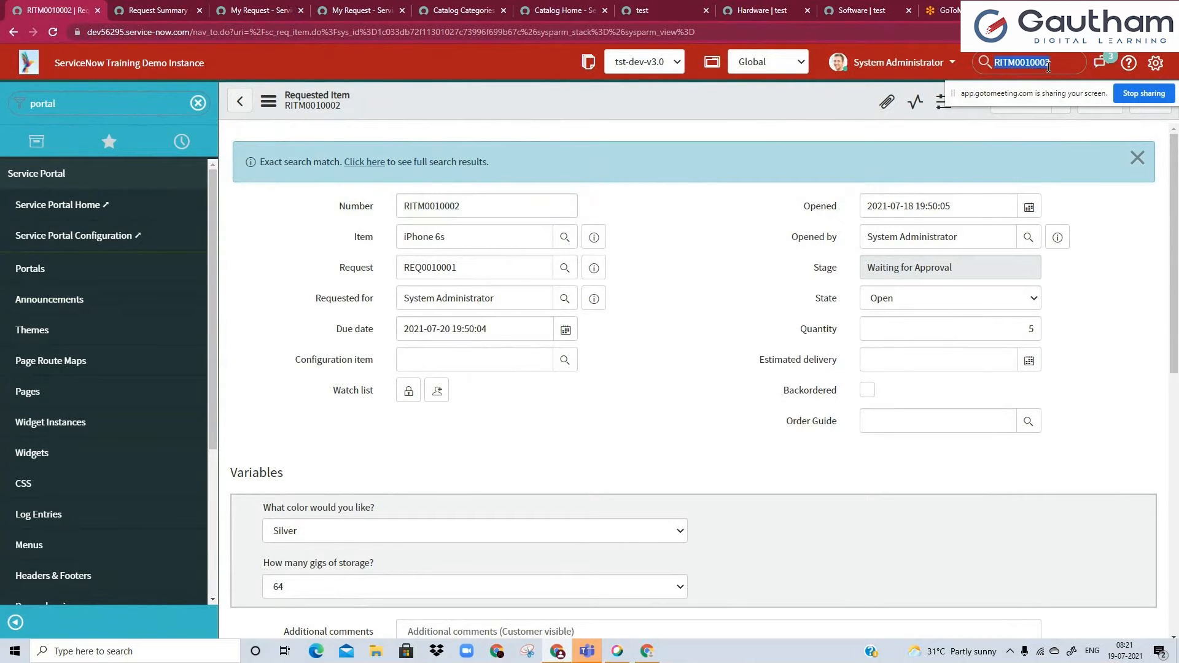
scroll(587, 444, down, 6)
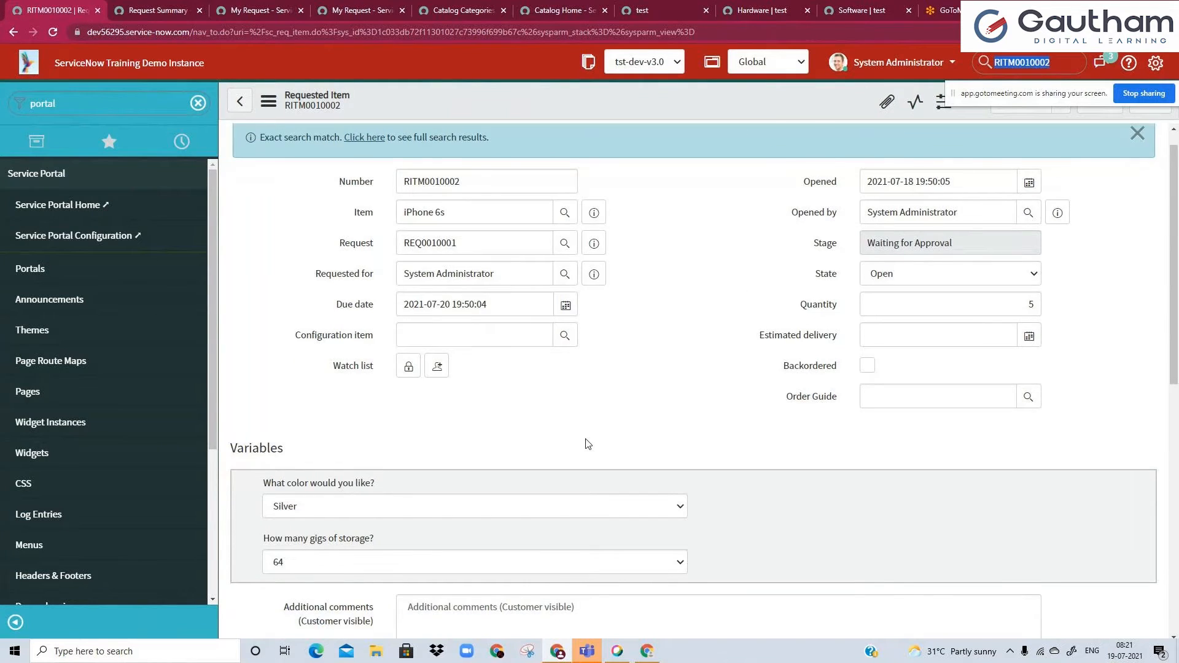
scroll(587, 444, down, 2)
click(330, 416)
click(400, 415)
Examine the requested item's variables and the comment and field changes in its activity stream.
scroll(450, 430, up, 4)
scroll(450, 430, up, 4)
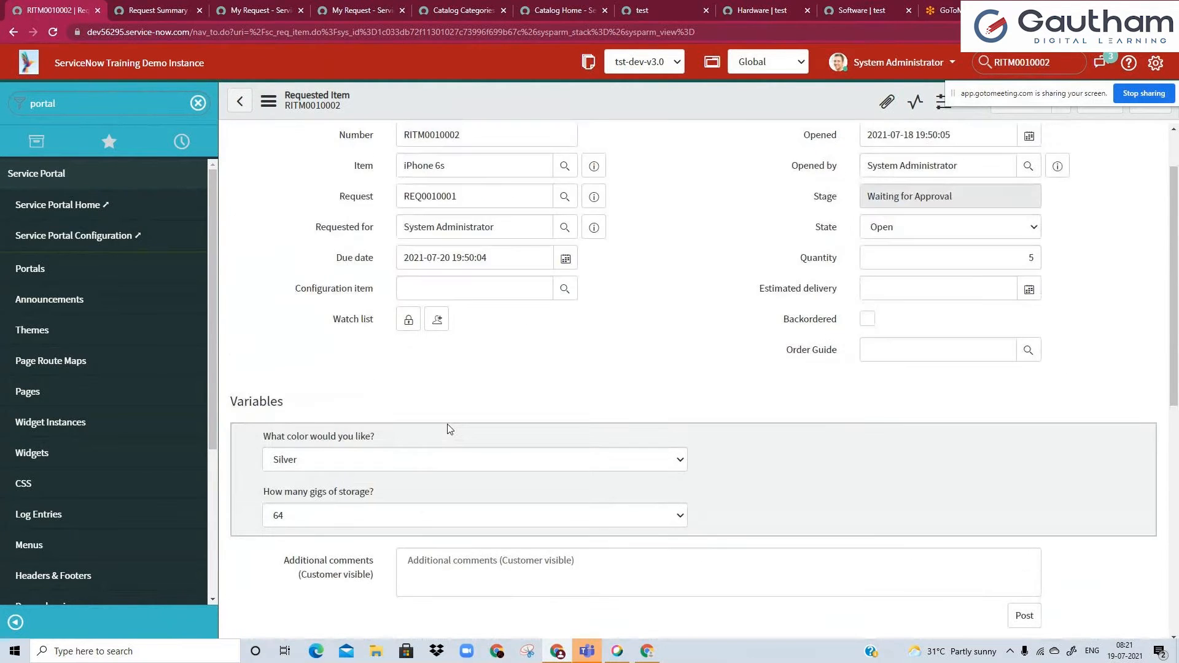
scroll(570, 431, down, 10)
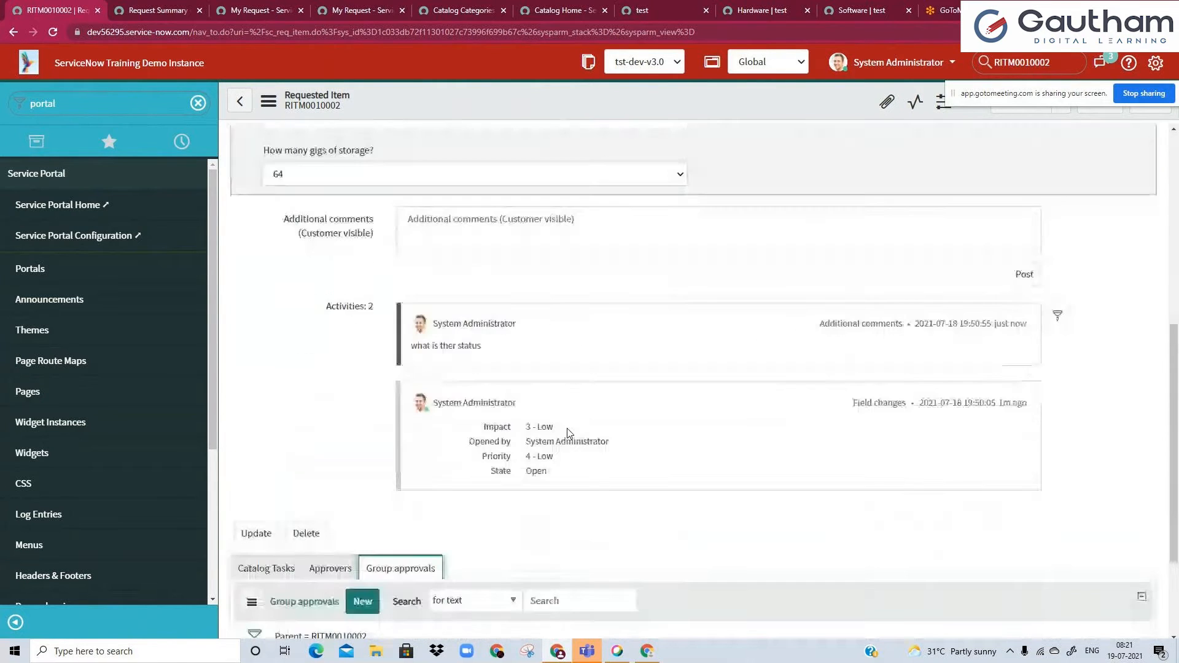
scroll(570, 433, up, 7)
scroll(570, 434, up, 3)
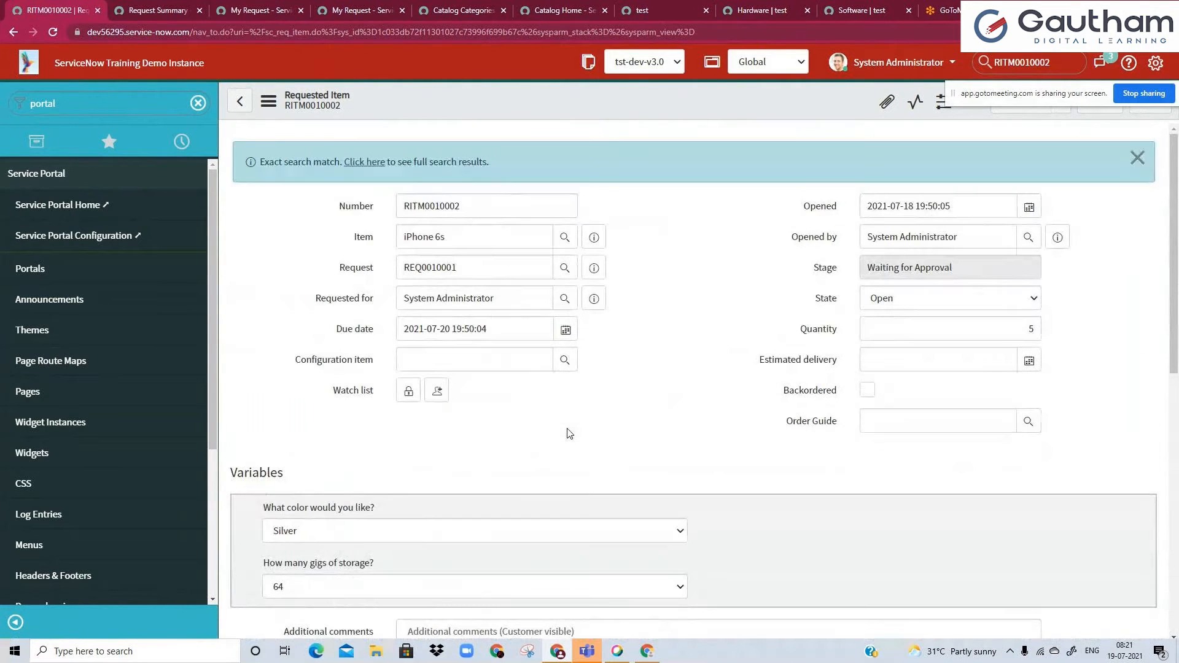
double_click(263, 470)
click(300, 469)
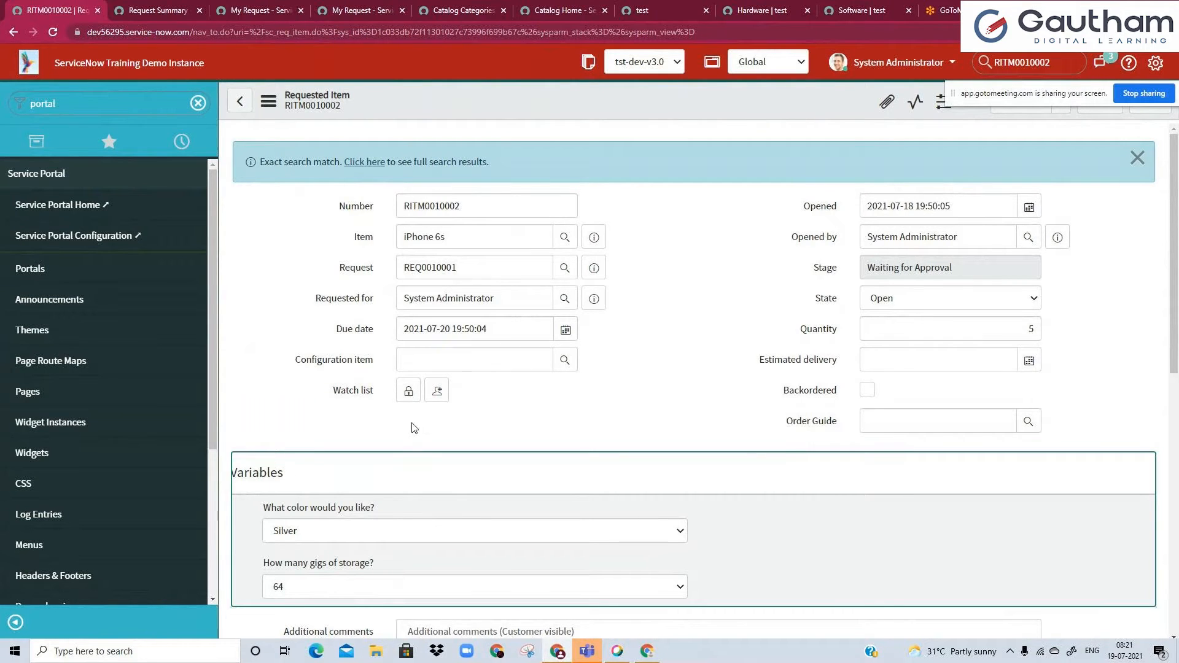
Preview the parent request of the iPhone 6s item and open its full record in a separate tab.
double_click(451, 209)
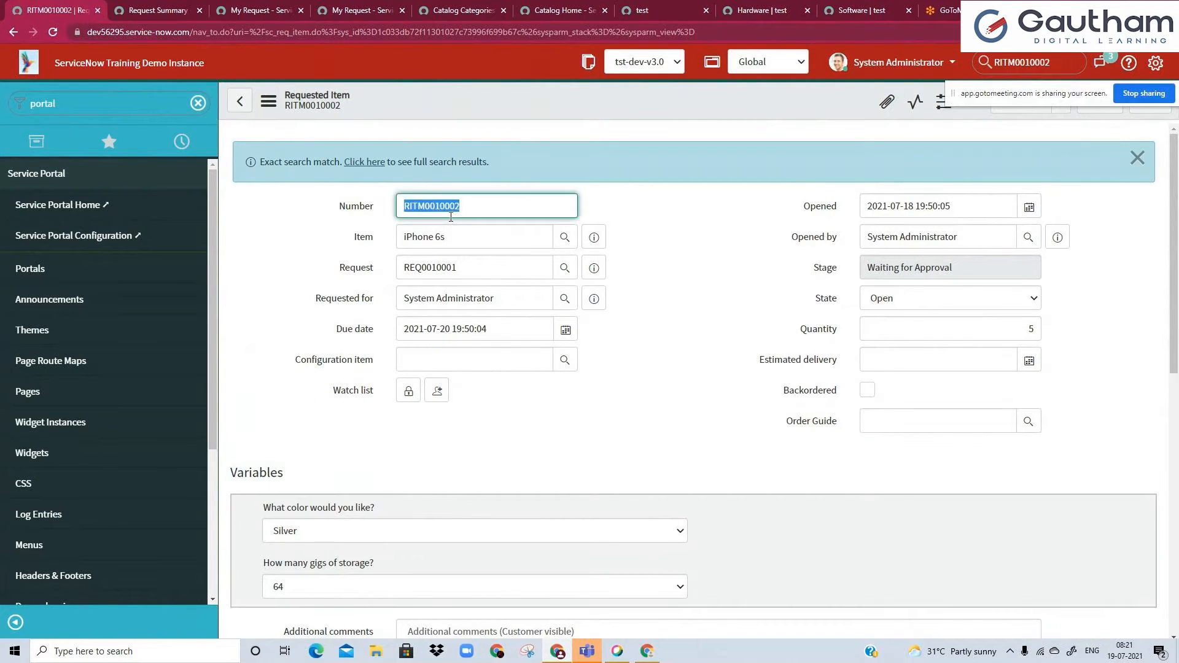
click(589, 276)
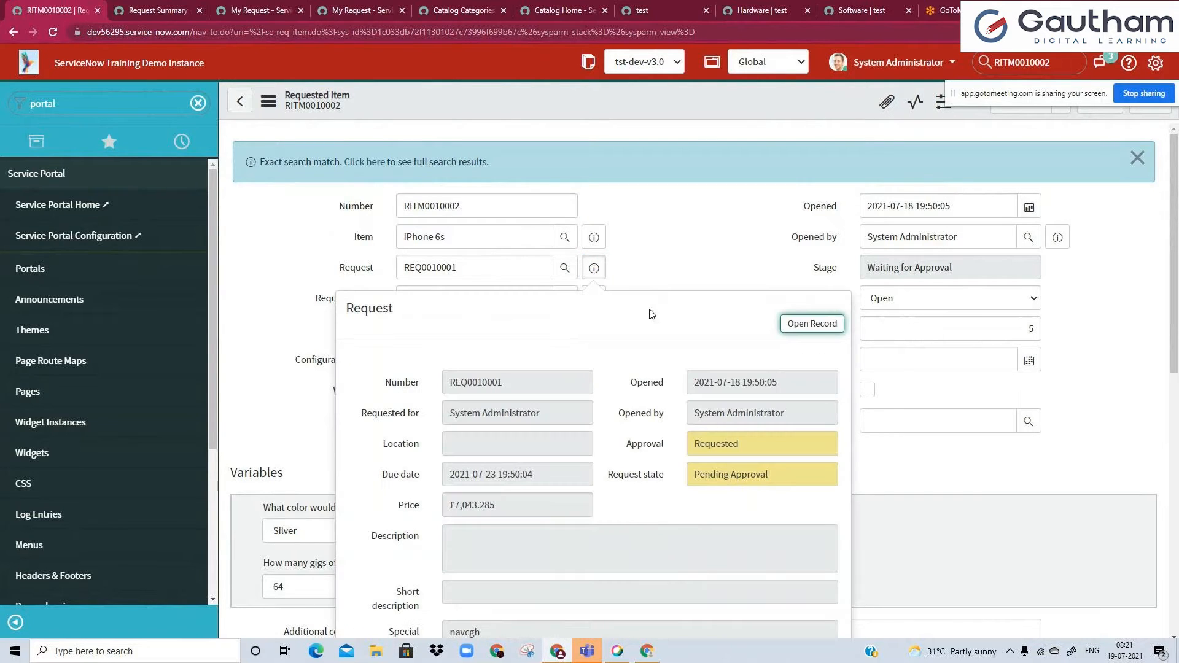
ctrl+click(828, 329)
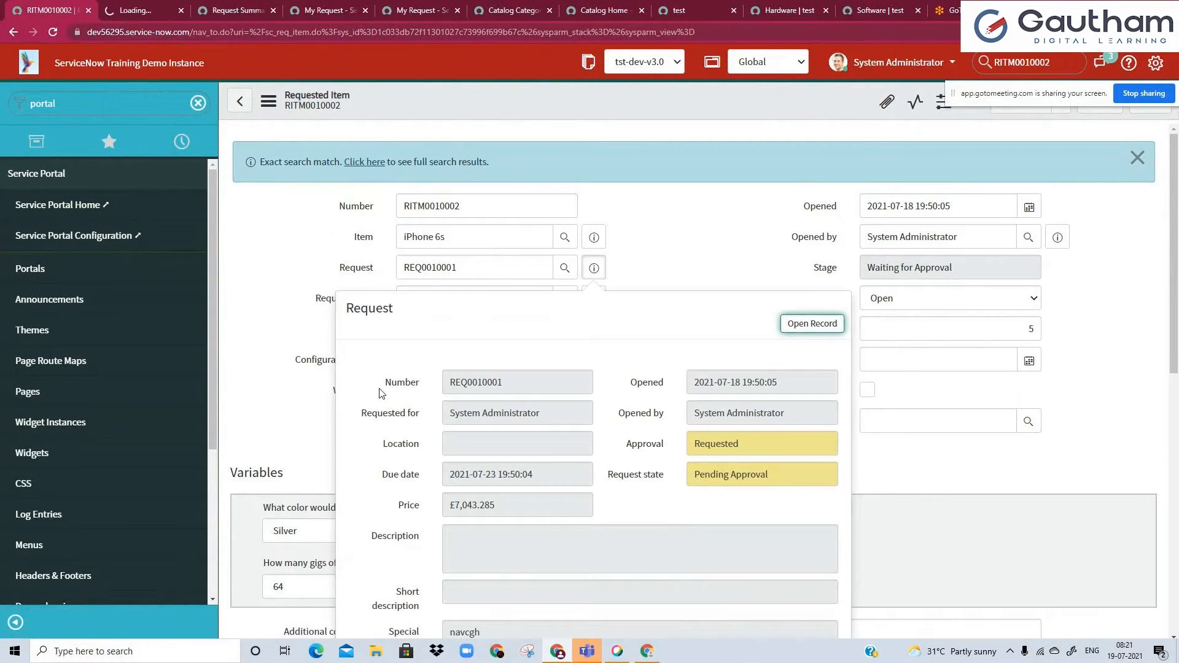
click(344, 266)
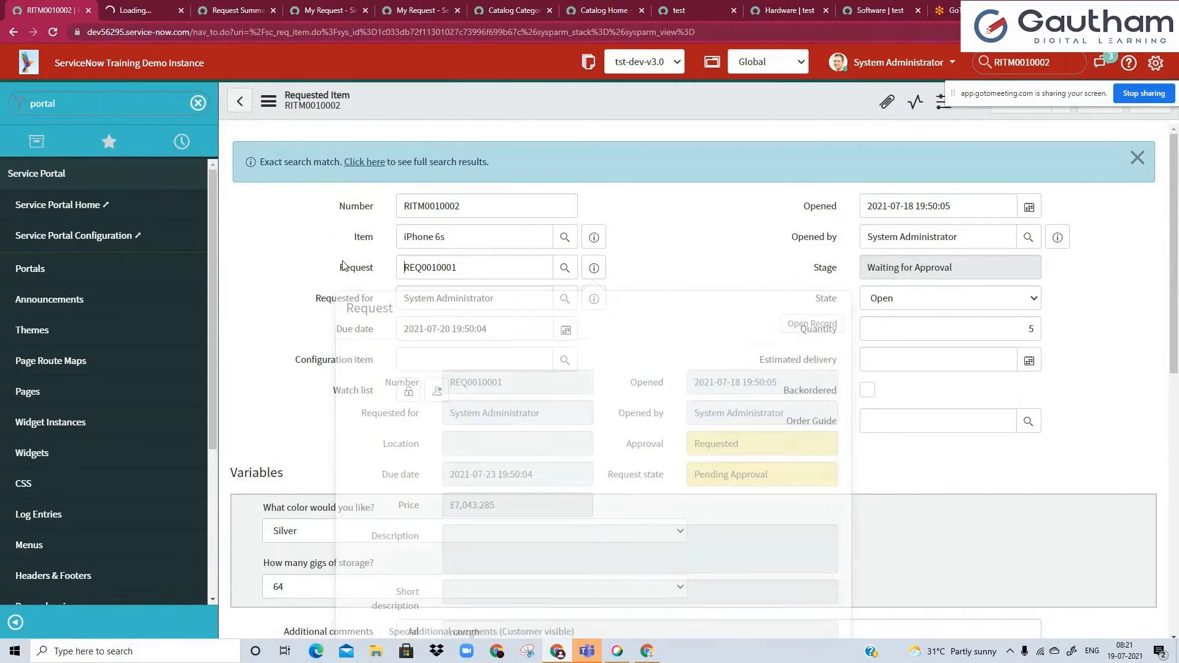
click(174, 6)
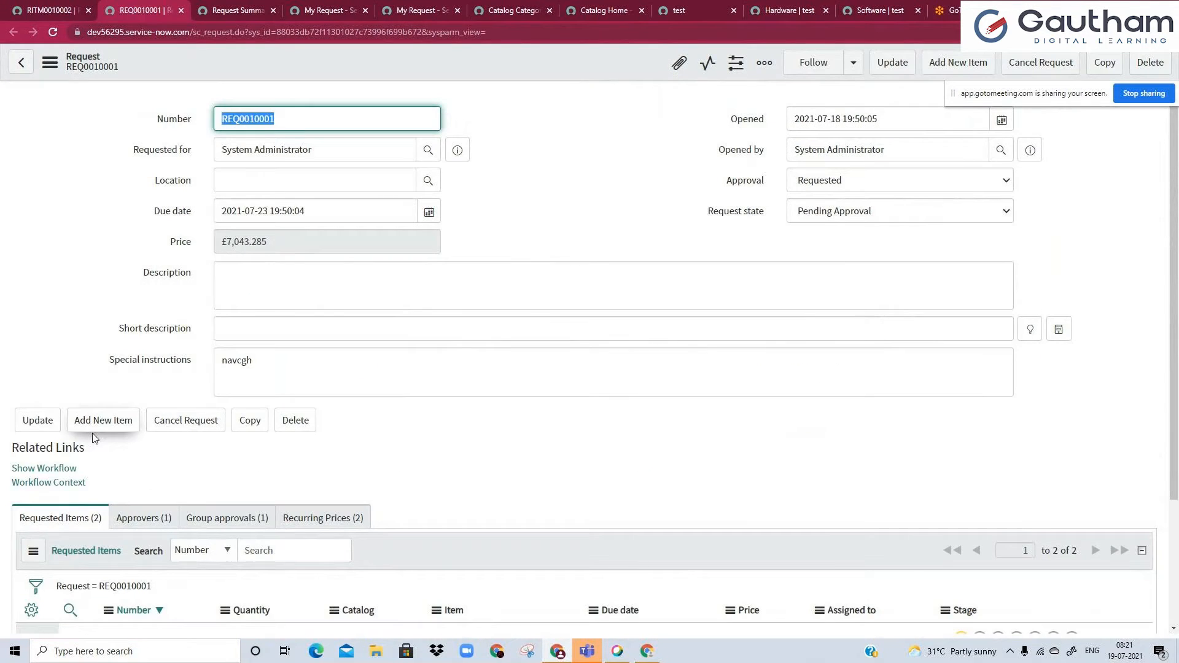
Review the parent request's number and its related requested items, comparing the quantities of the iPhone 6s and the Developer Laptop (Mac).
click(307, 145)
double_click(295, 113)
click(299, 150)
click(297, 110)
double_click(297, 109)
click(733, 278)
scroll(264, 453, down, 2)
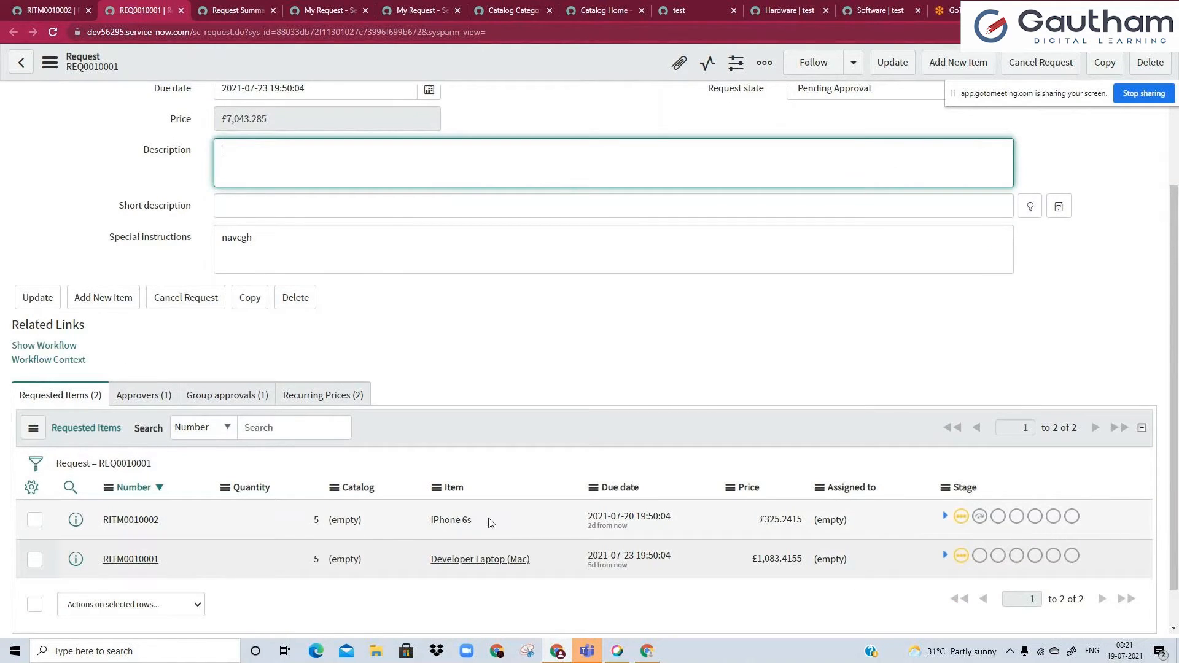
click(246, 521)
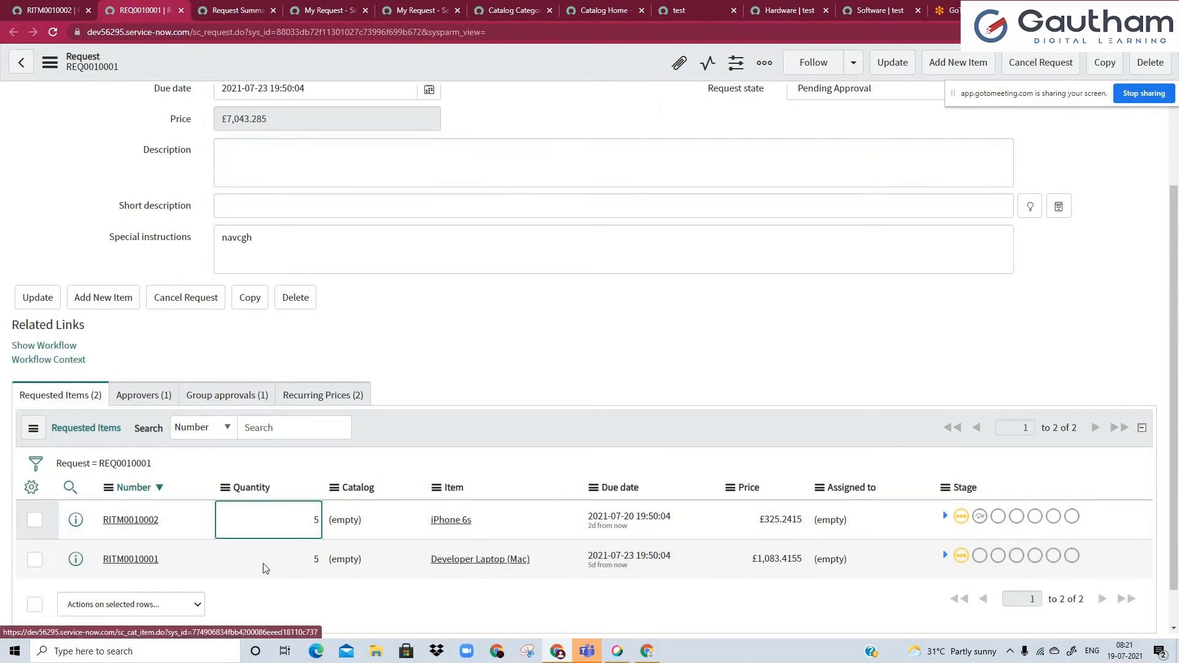
click(247, 562)
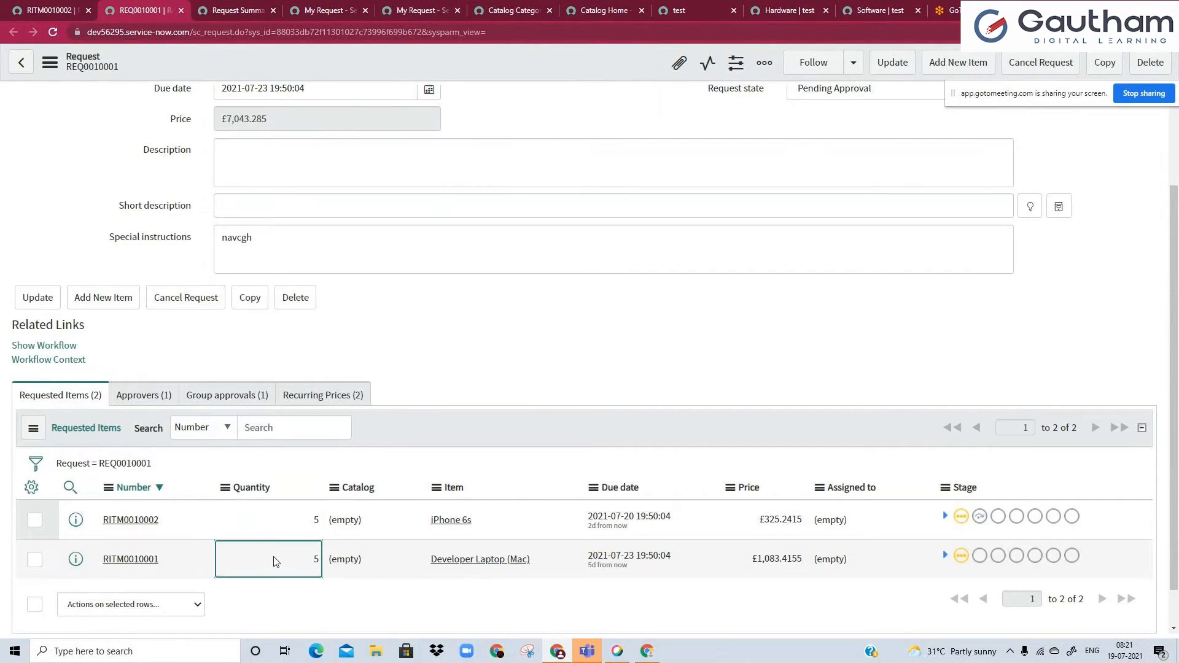
List the request's approvers, show its workflow and inspect the Catalog Request Approvers group approval activity.
click(131, 403)
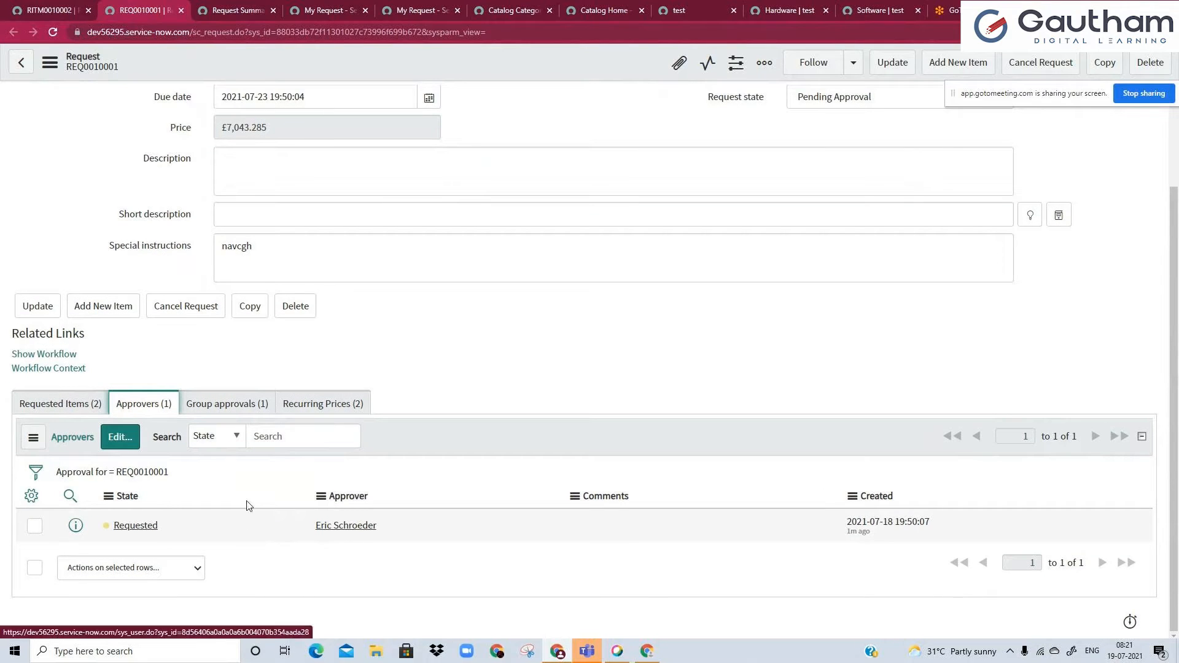
click(43, 354)
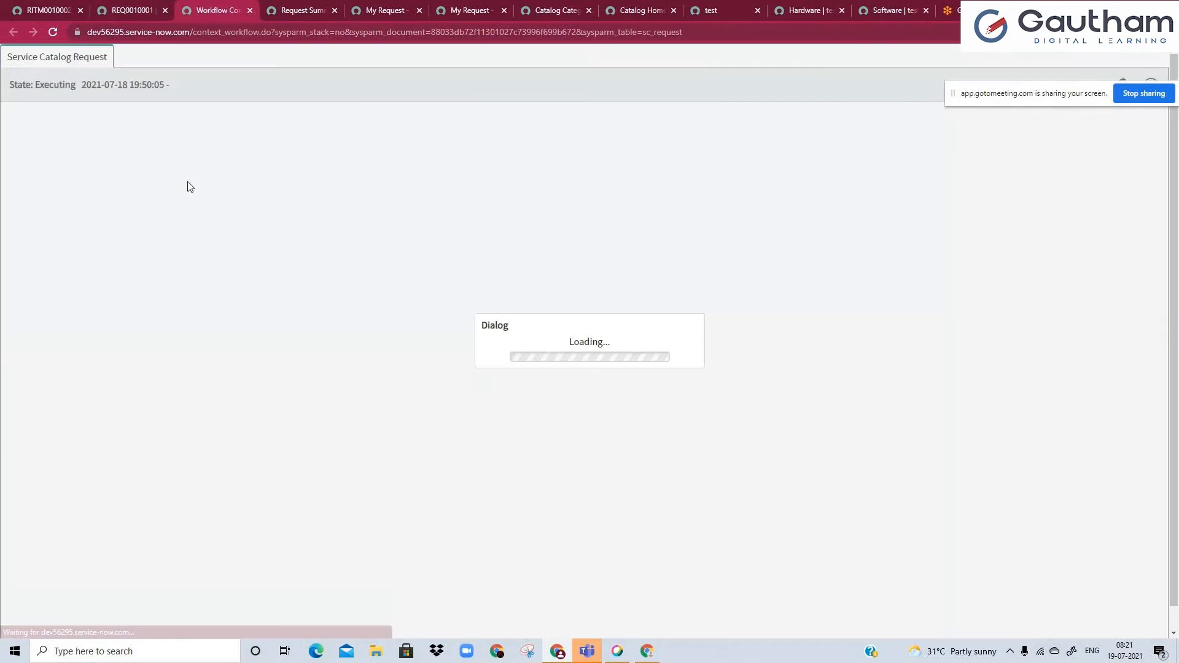
click(153, 5)
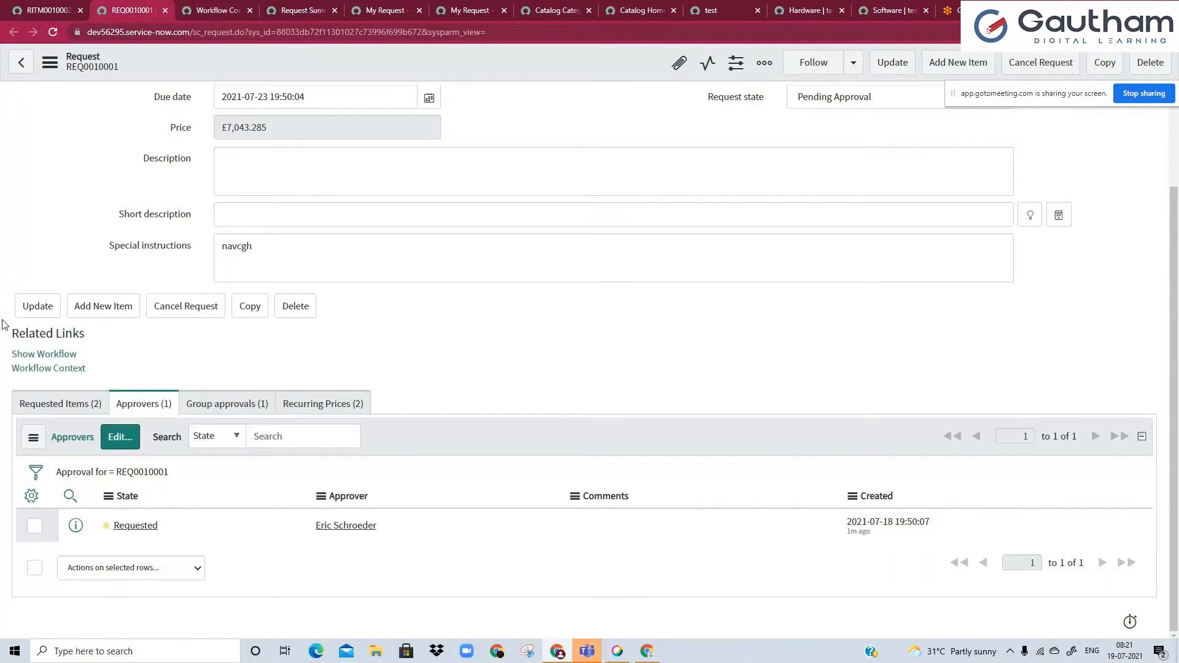
click(43, 356)
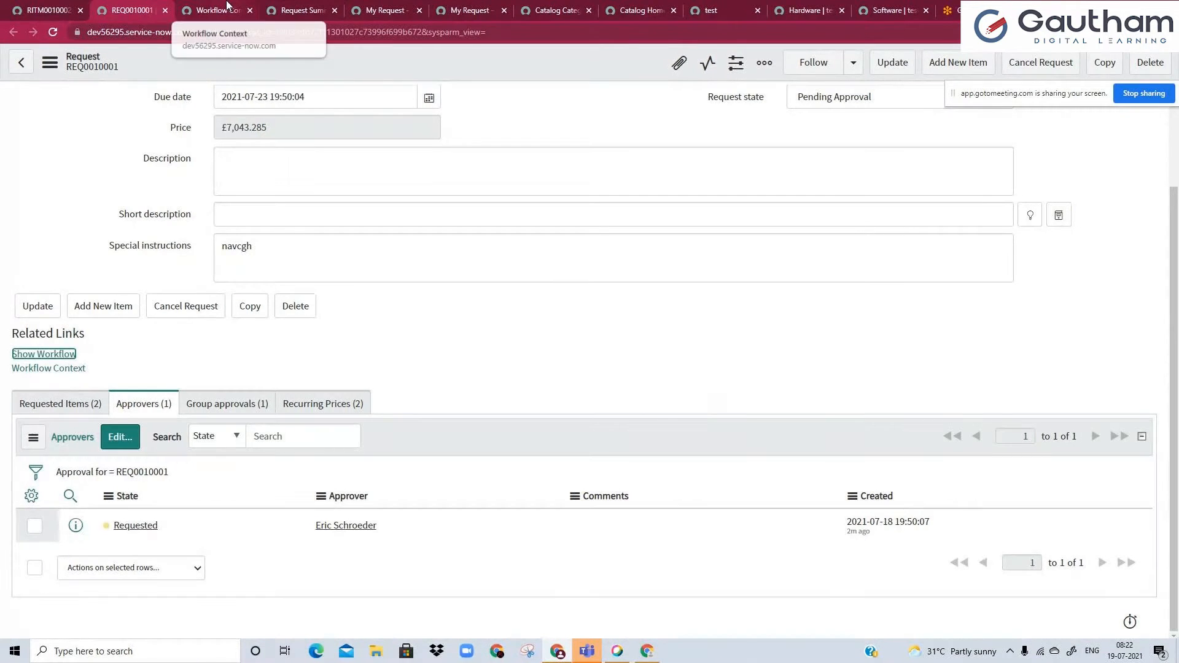
click(227, 7)
mouse_move(410, 300)
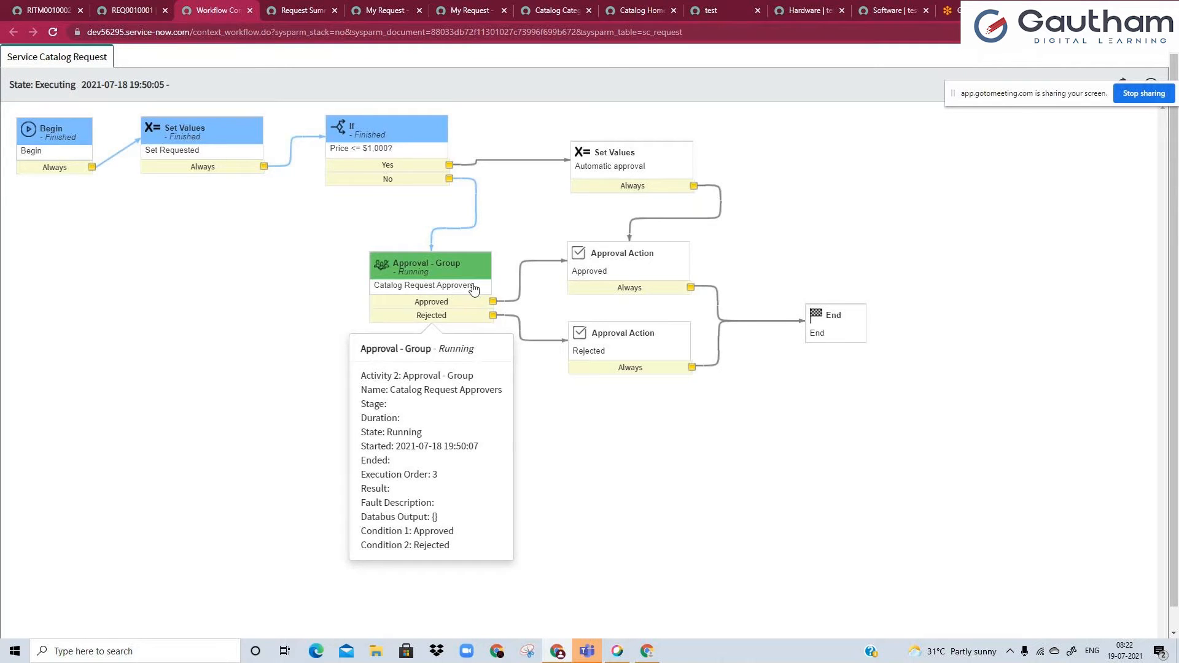
Go back to the request's approvers list and open the approver's user record in a separate tab.
click(130, 11)
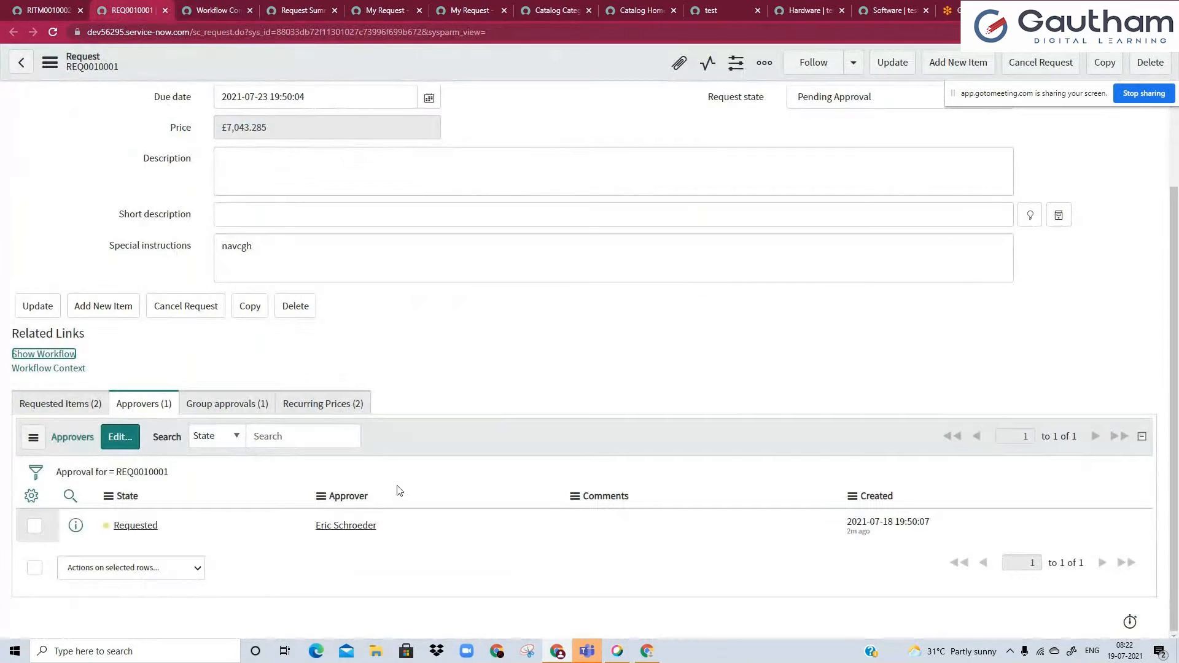
ctrl+click(359, 529)
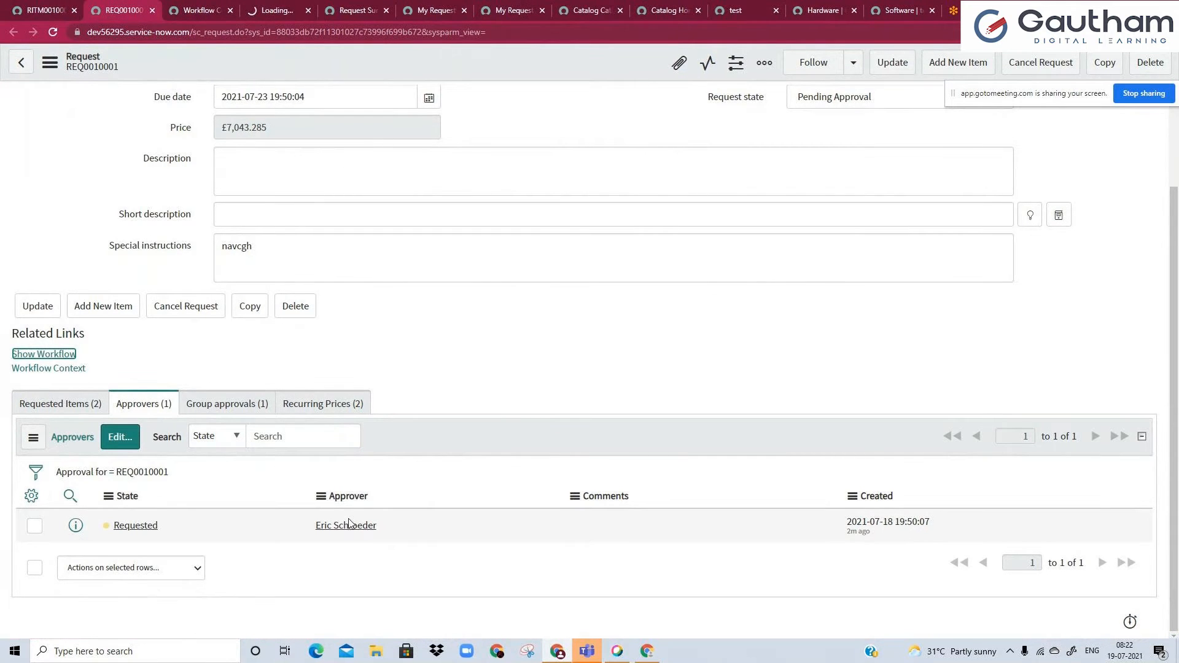
click(264, 5)
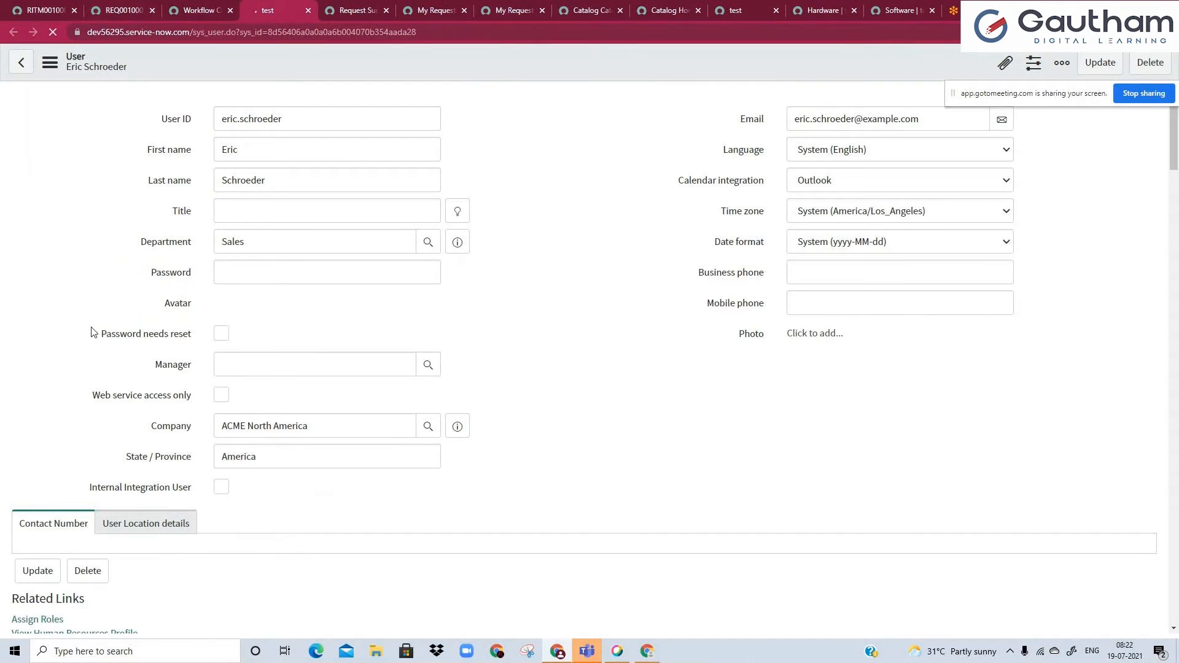
Review the approver's user record and group memberships, including Catalog Request Approvers > $1000, and return to the approval row on the request.
scroll(88, 361, down, 2)
scroll(87, 381, down, 3)
scroll(88, 428, up, 3)
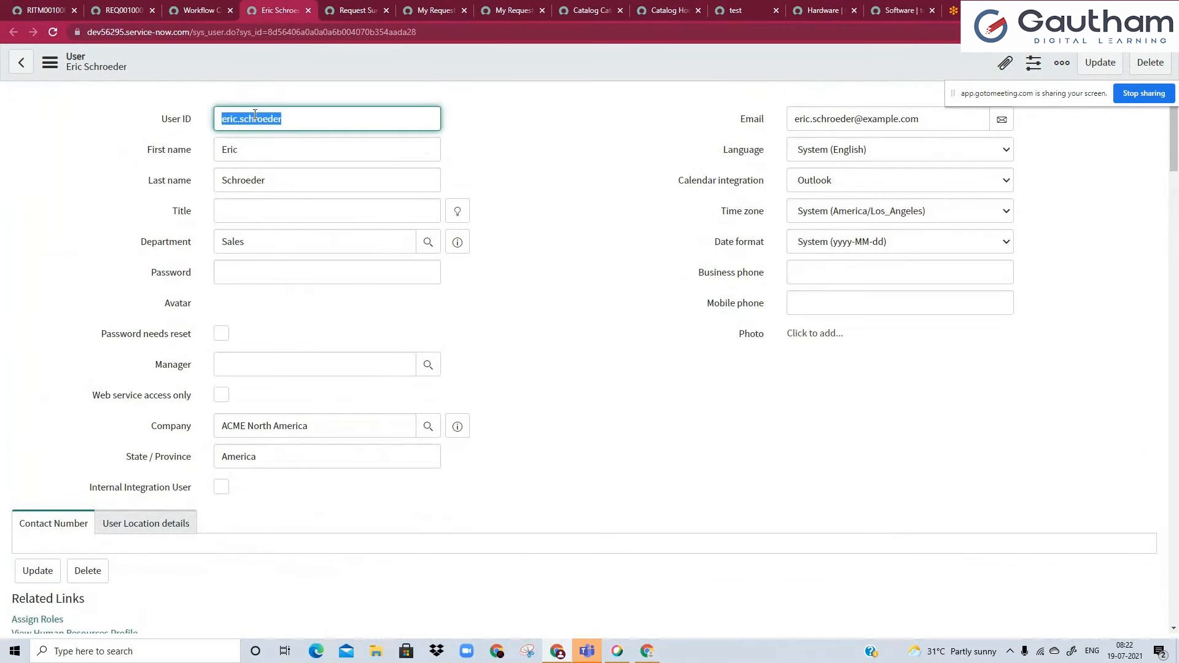
scroll(131, 350, down, 4)
click(119, 465)
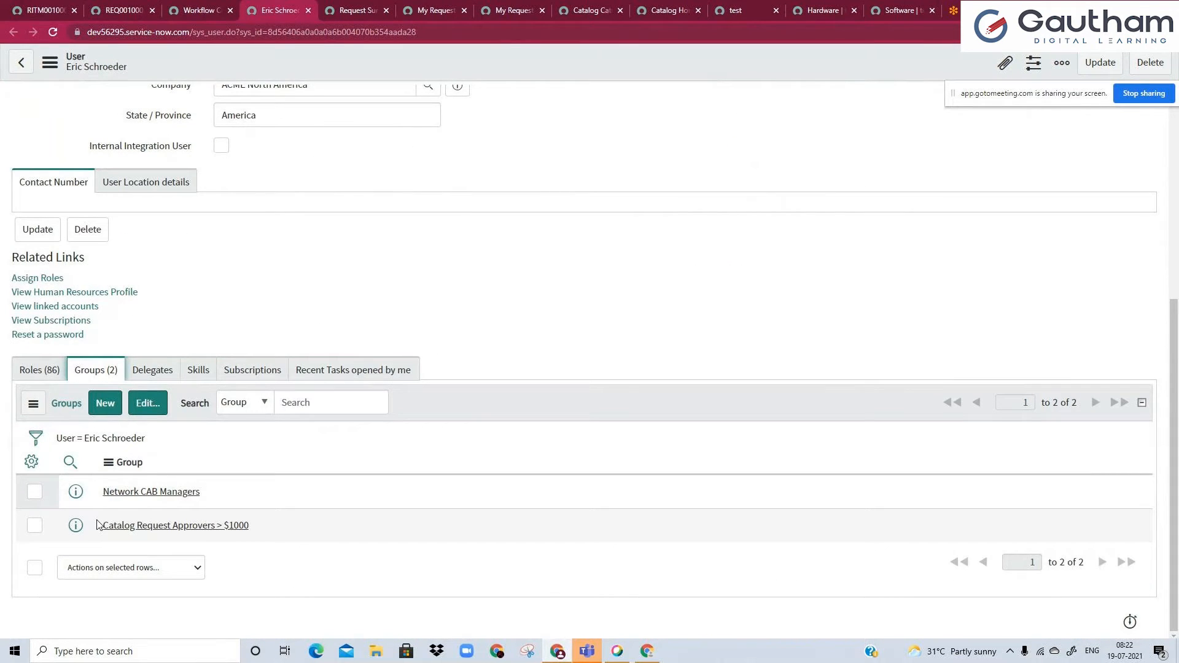
drag(97, 528, 274, 527)
click(275, 527)
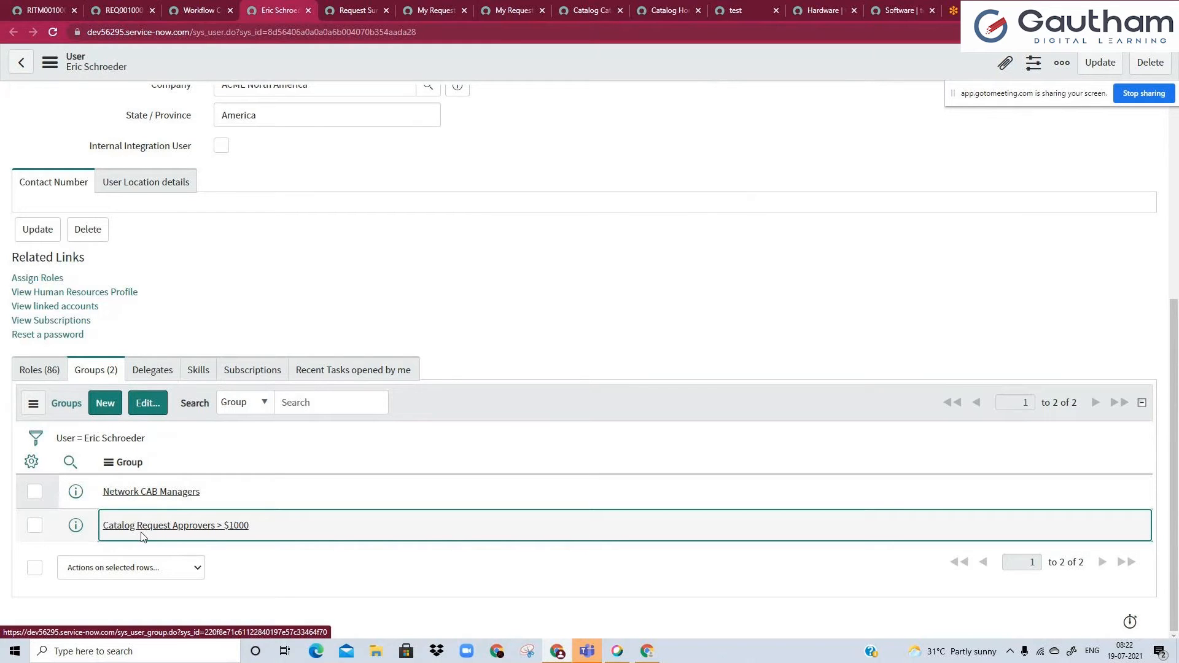
click(122, 10)
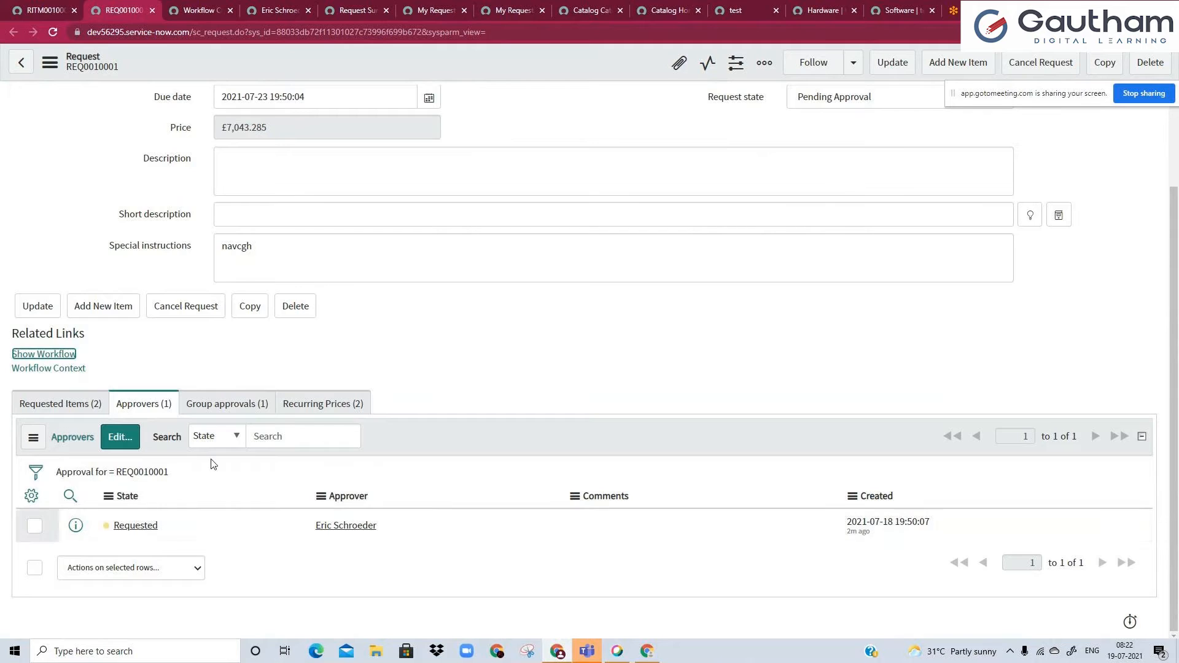
click(212, 539)
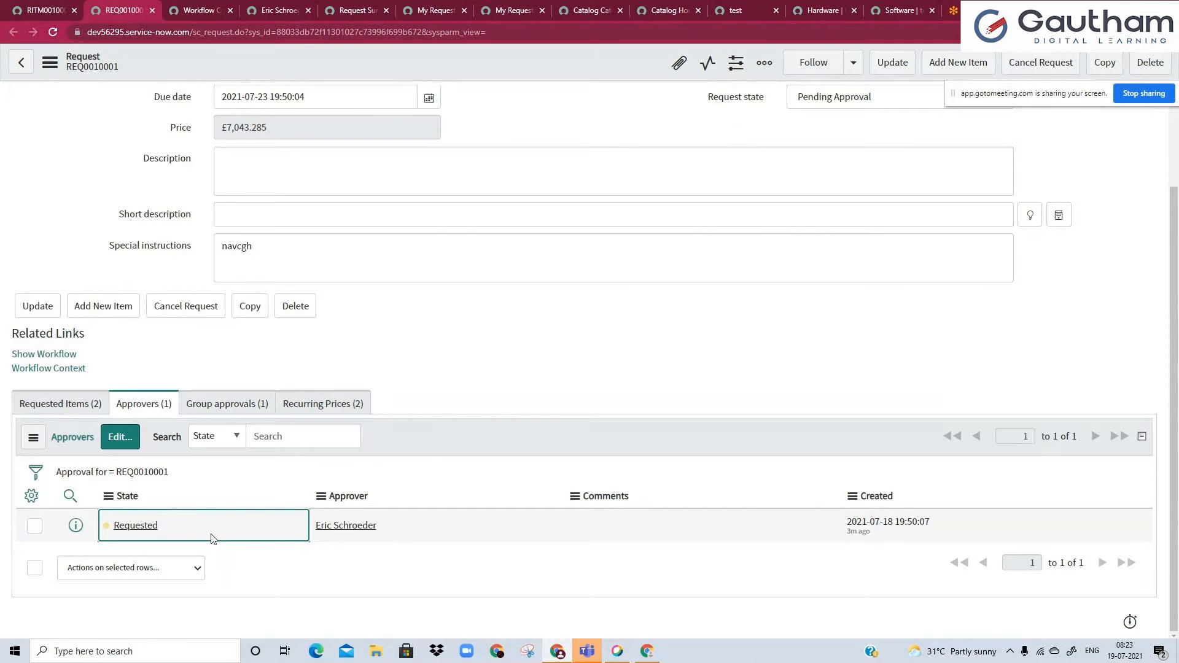
Find Maintain Items in the navigator by filtering for "maintain ite" and start a new catalog item.
click(45, 10)
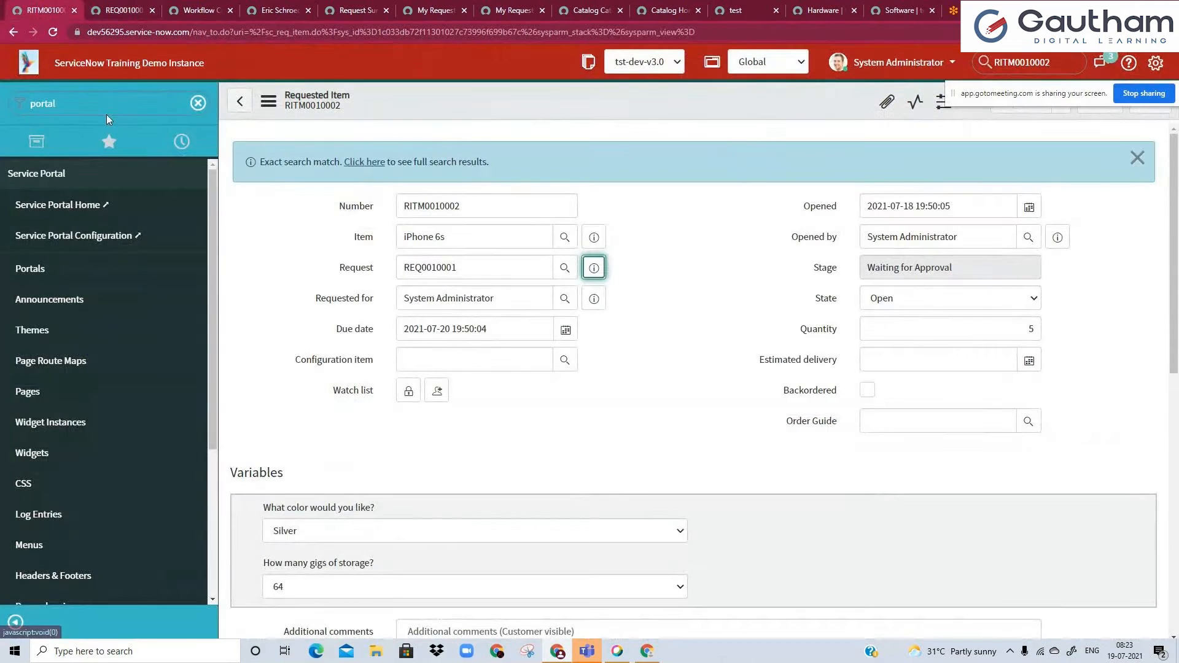
click(106, 109)
key(BackSpace)
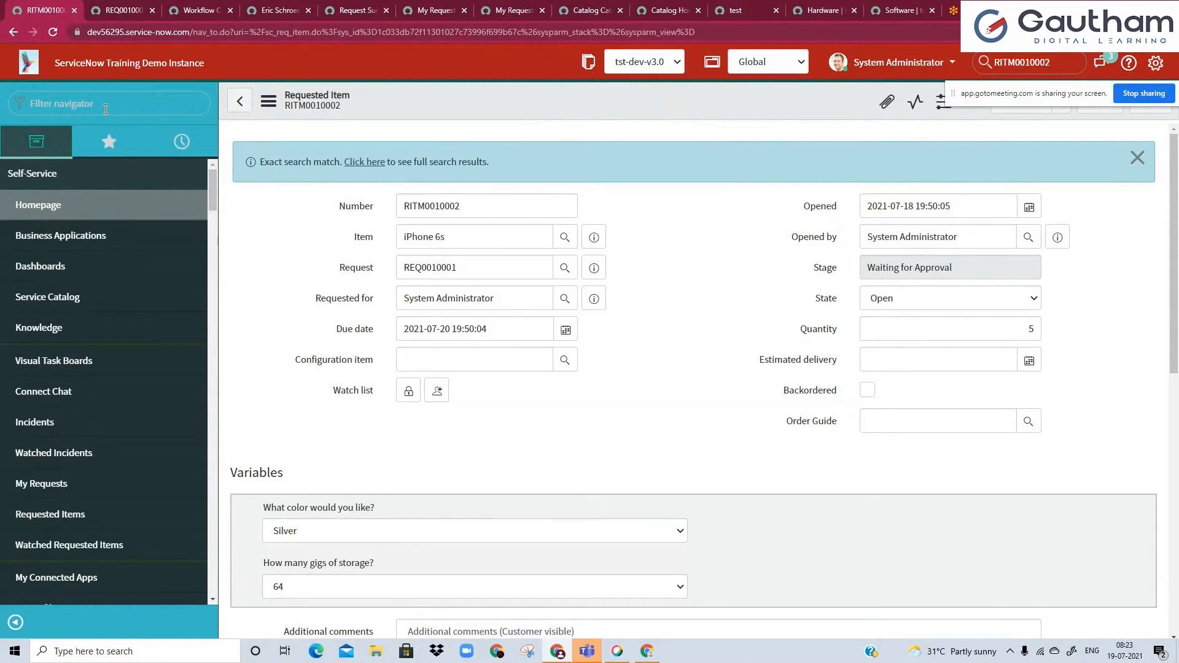
text(ma)
text(ain ite)
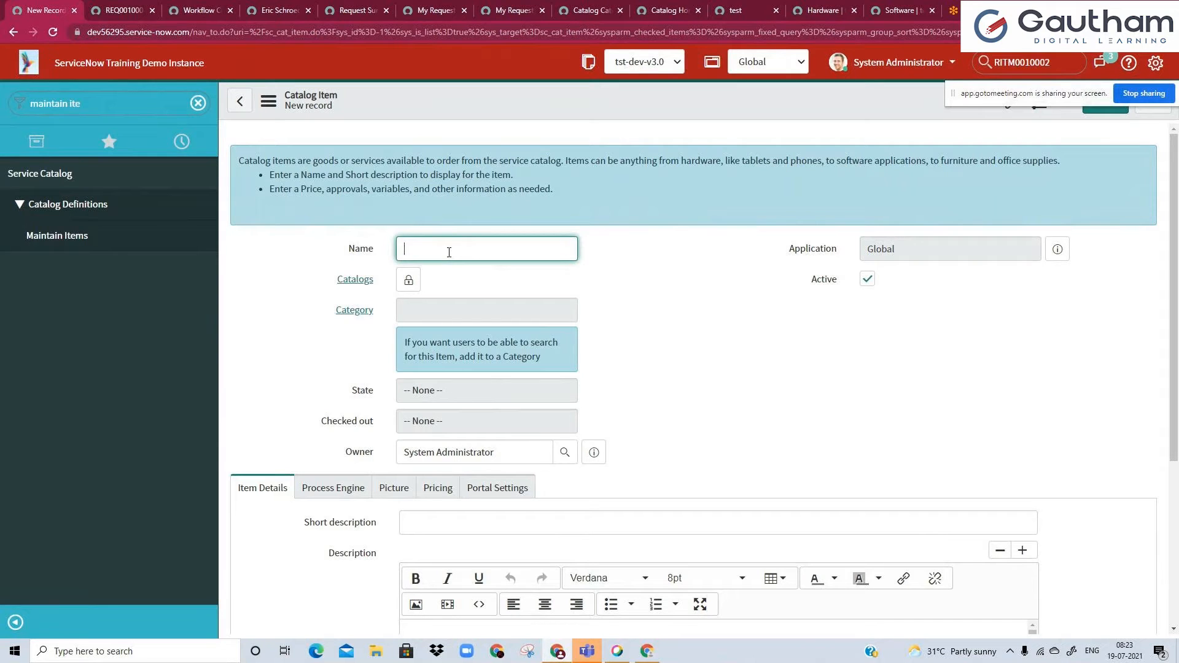
Name the new catalog item Workstation for Home.
text(Order a)
key(BackSpace)
key(BackSpace)
key(BackSpace)
key(BackSpace)
key(BackSpace)
key(BackSpace)
key(BackSpace)
text(Workstation for Home)
click(474, 282)
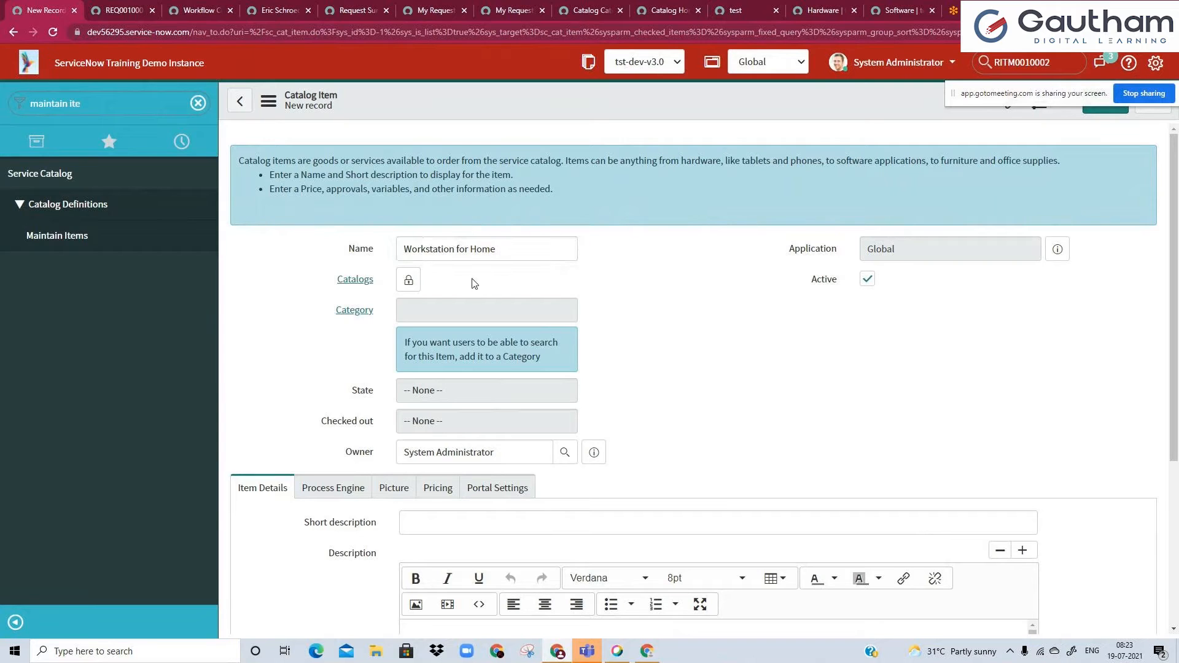
Change the catalog item's name to Work Desk Furniture for Home.
double_click(437, 253)
text(Work Dewsk)
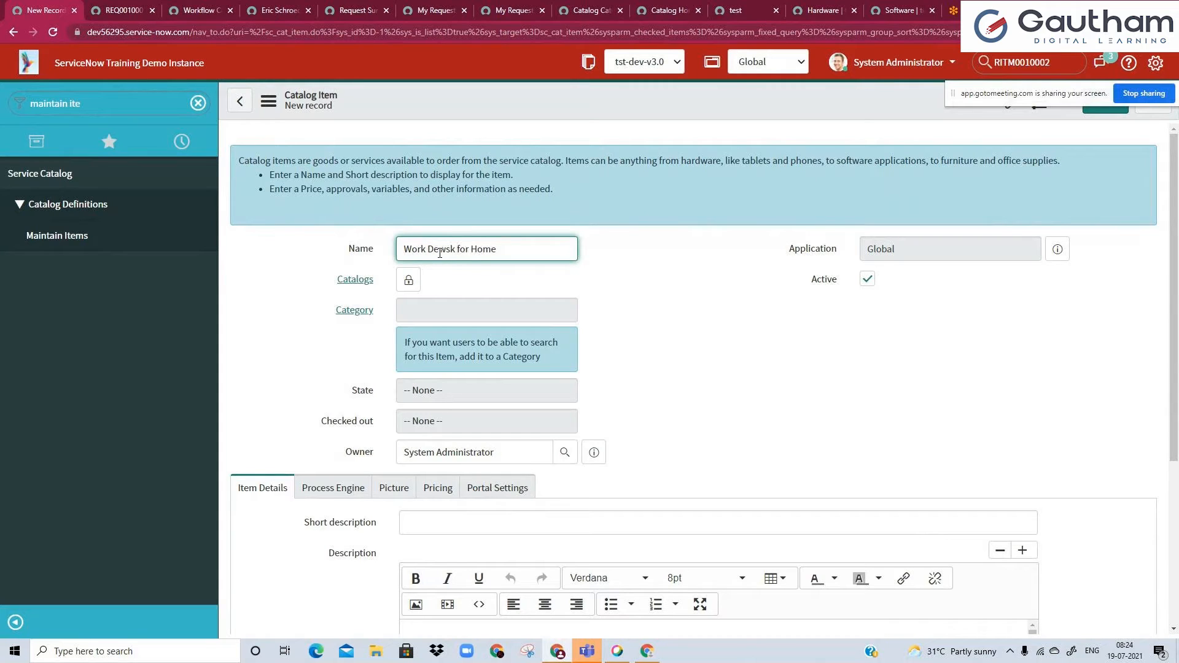
click(448, 250)
key(BackSpace)
click(487, 295)
click(440, 242)
click(515, 244)
click(449, 251)
text(Furniture)
Unlock the item's Catalogs field and look through the available catalogs without choosing one.
click(409, 283)
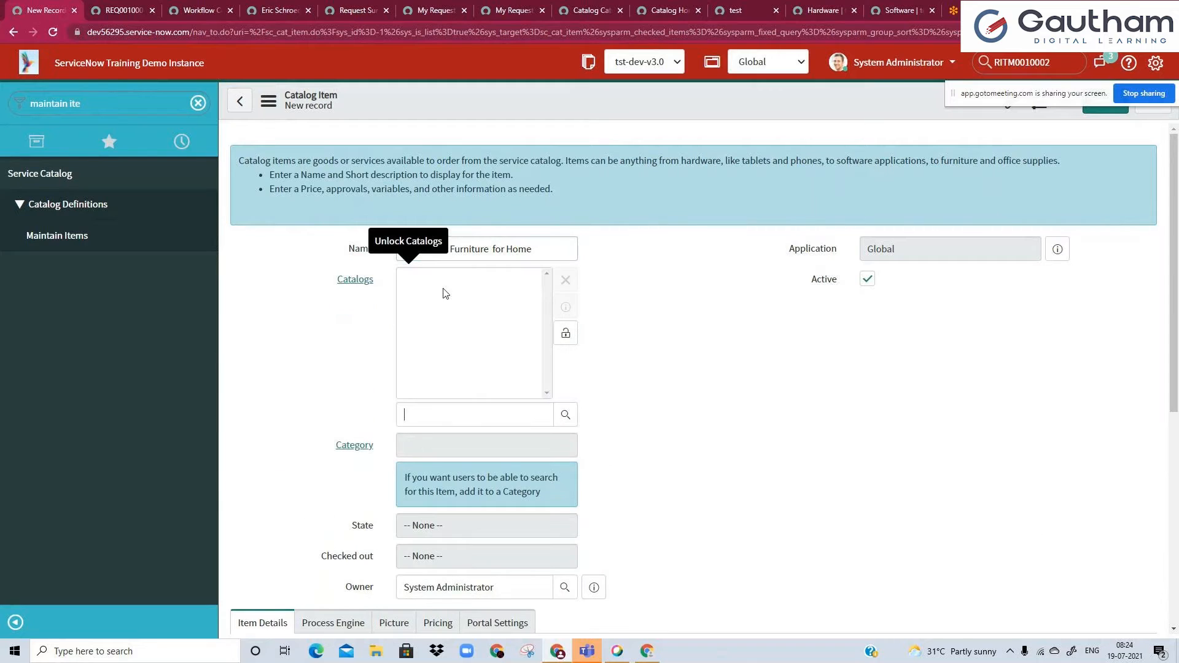
click(563, 419)
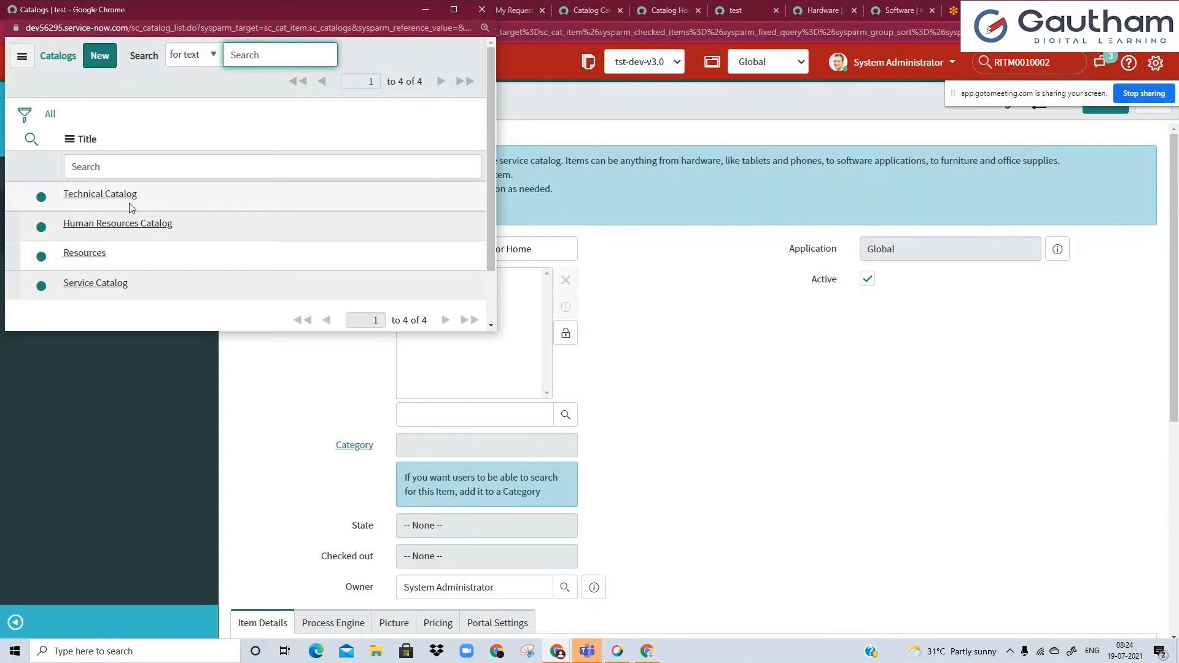
click(137, 165)
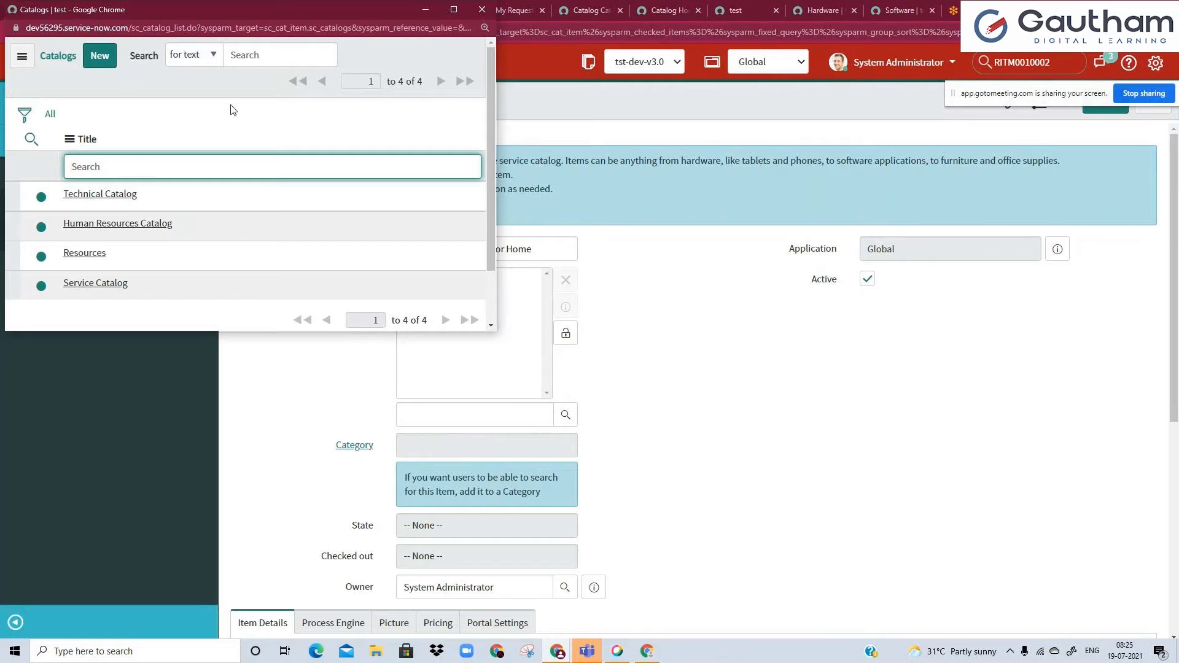
click(482, 10)
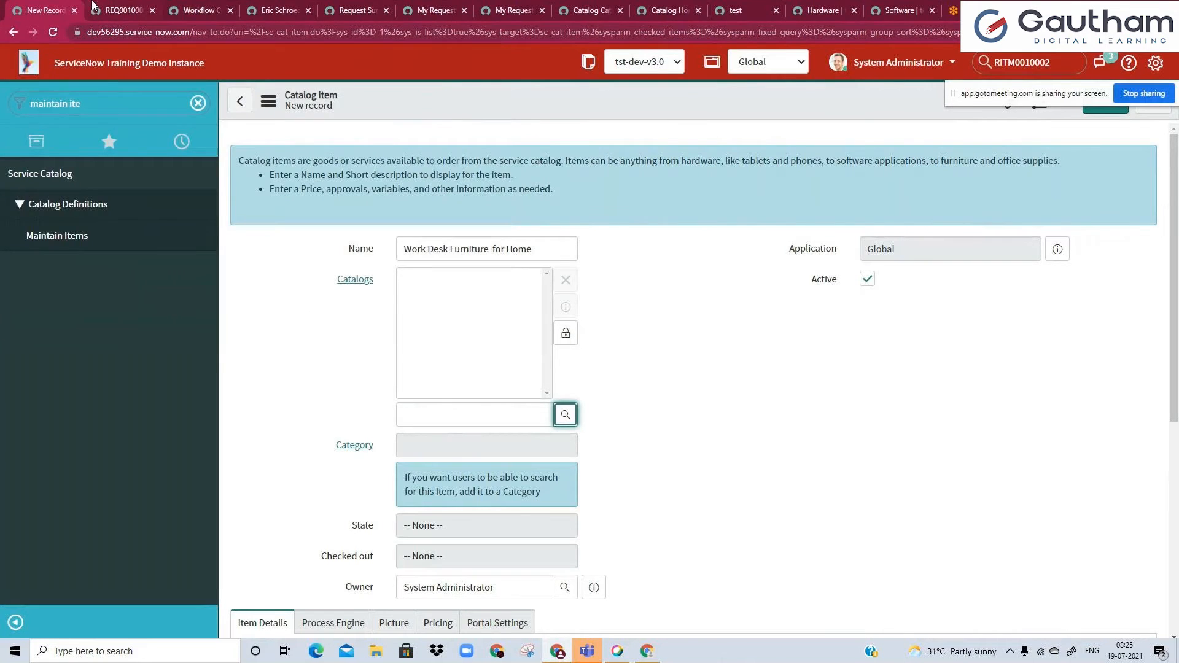
Check in the portal's catalog page which catalog the existing items and categories belong to.
key(ctrl+Tab)
key(ctrl+Tab)
key(ctrl+Tab)
key(ctrl+Tab)
key(ctrl+Tab)
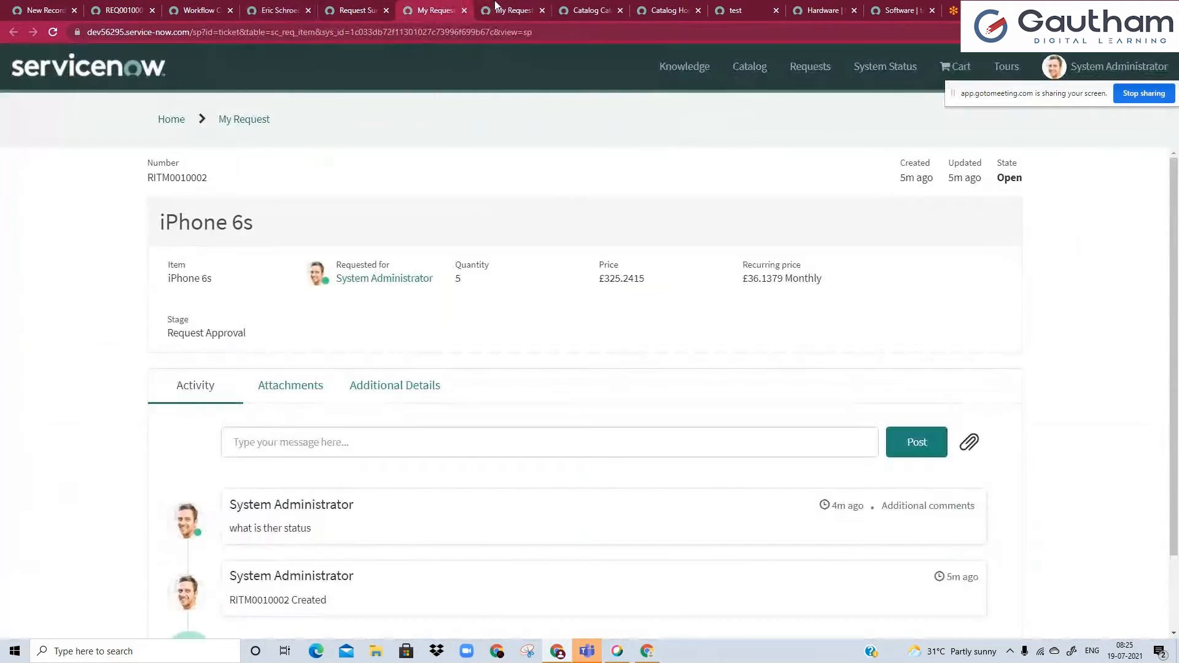
key(ctrl+Tab)
key(ctrl+Tab)
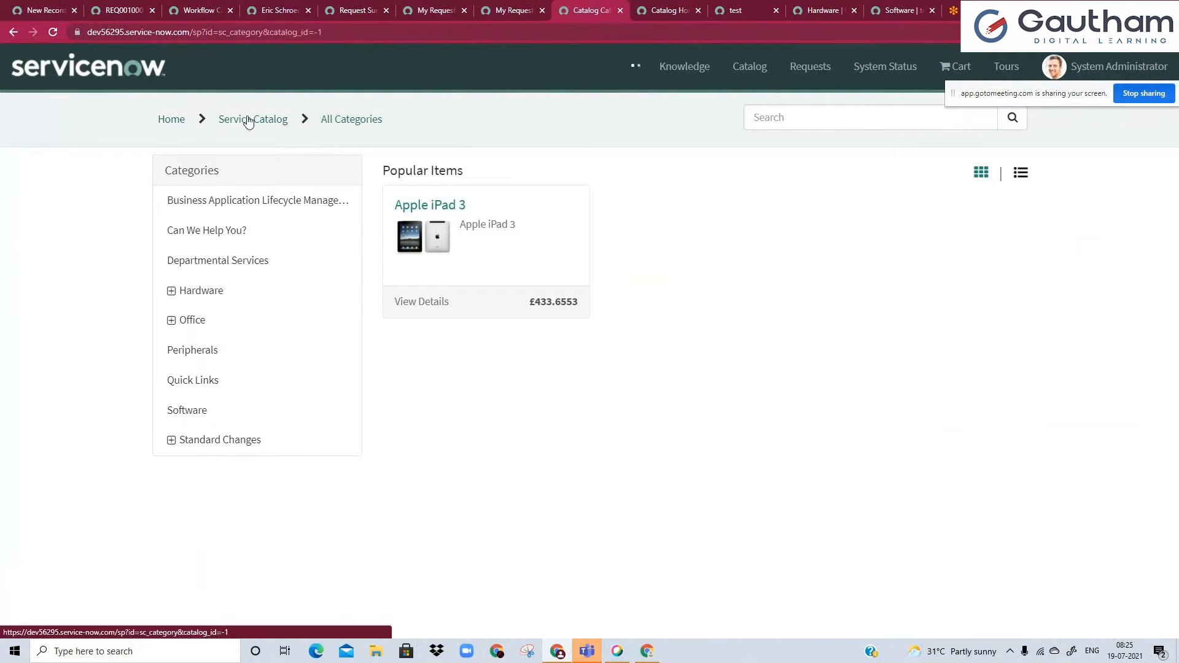
click(240, 123)
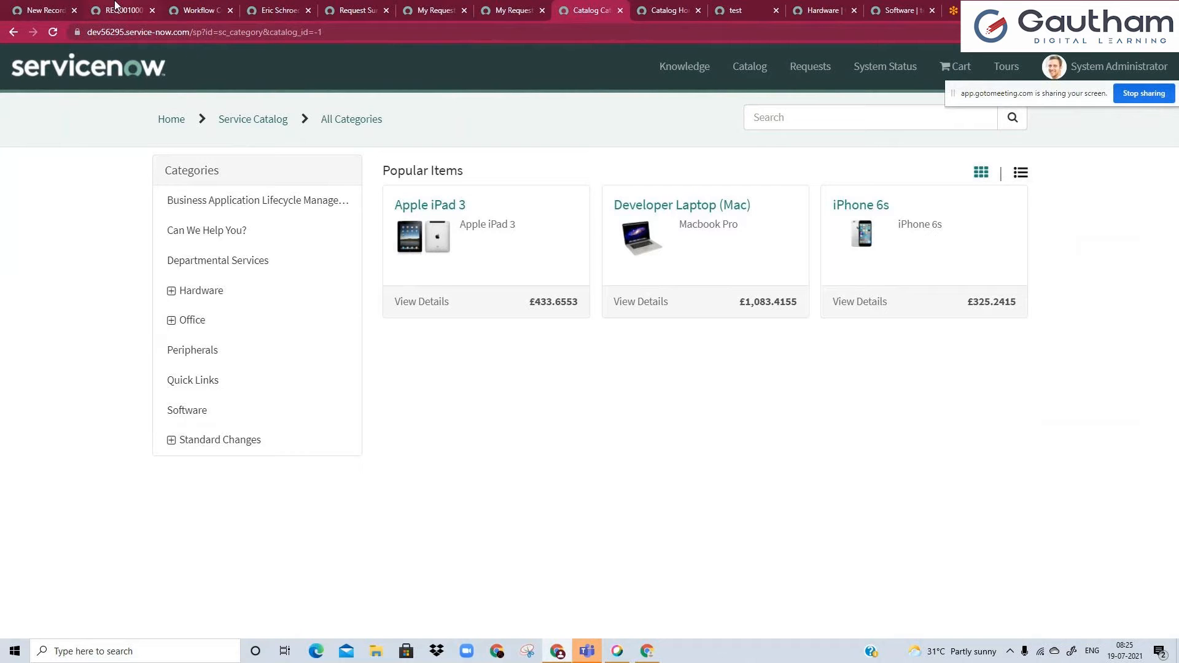
Return to the new catalog item record and assign Service Catalog to it.
click(71, 6)
click(451, 423)
text(servi)
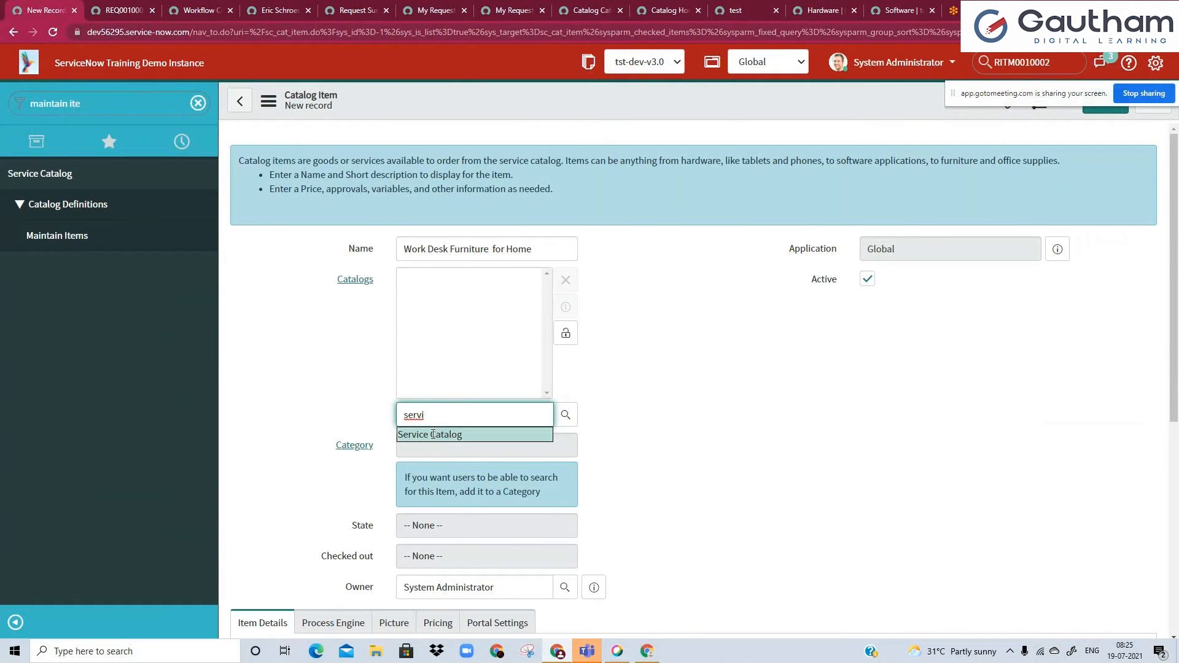
click(433, 435)
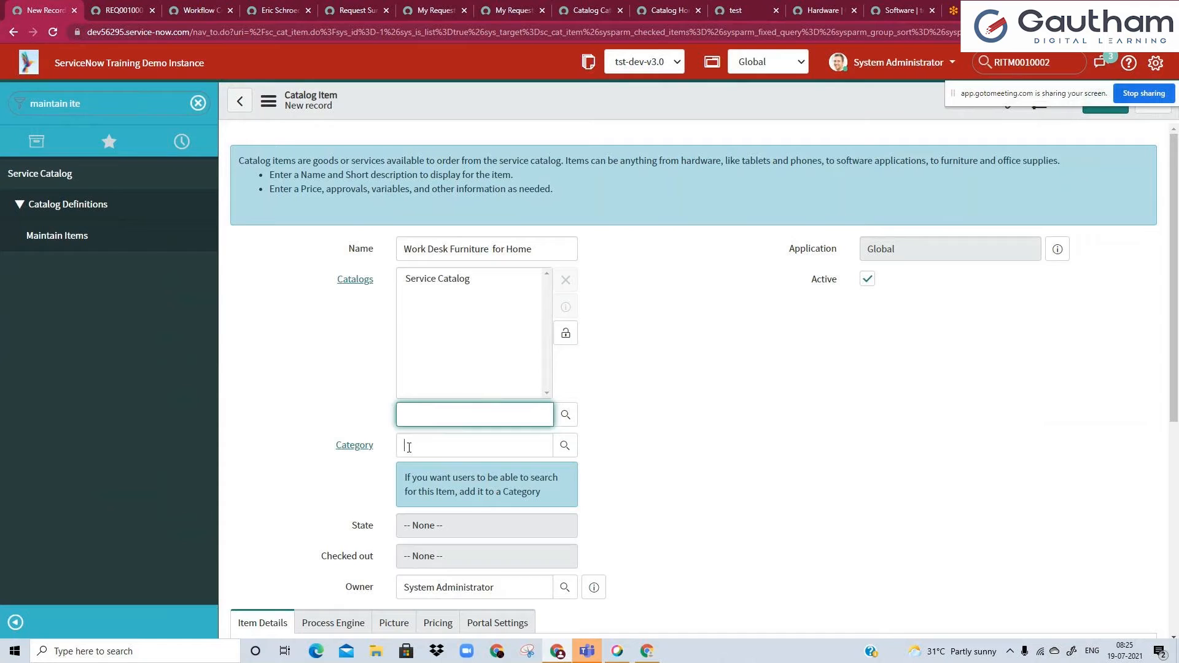
Remove Service Catalog from the item and try to enter a category without any catalog assigned.
click(467, 280)
click(565, 280)
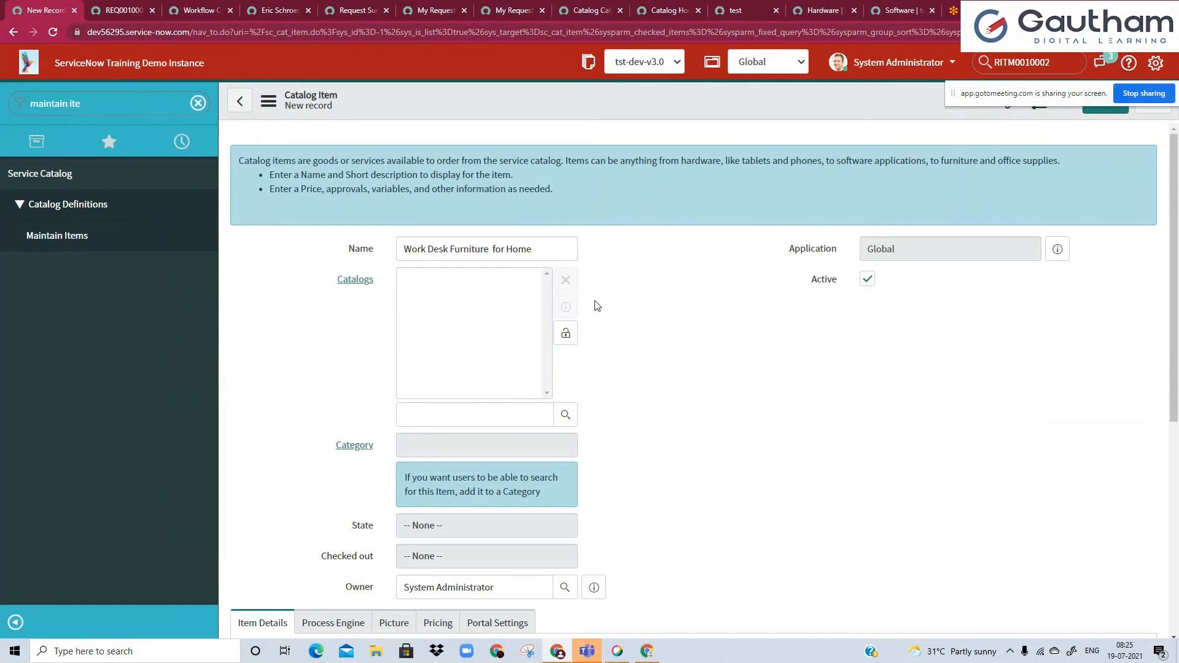
click(405, 454)
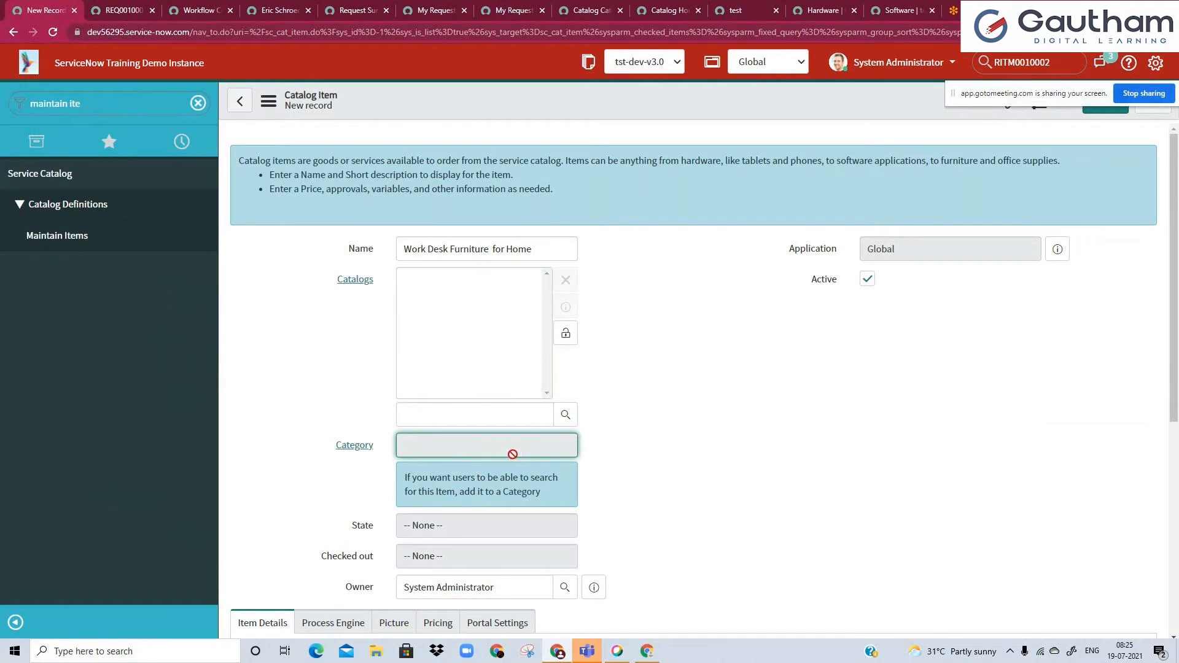
click(526, 420)
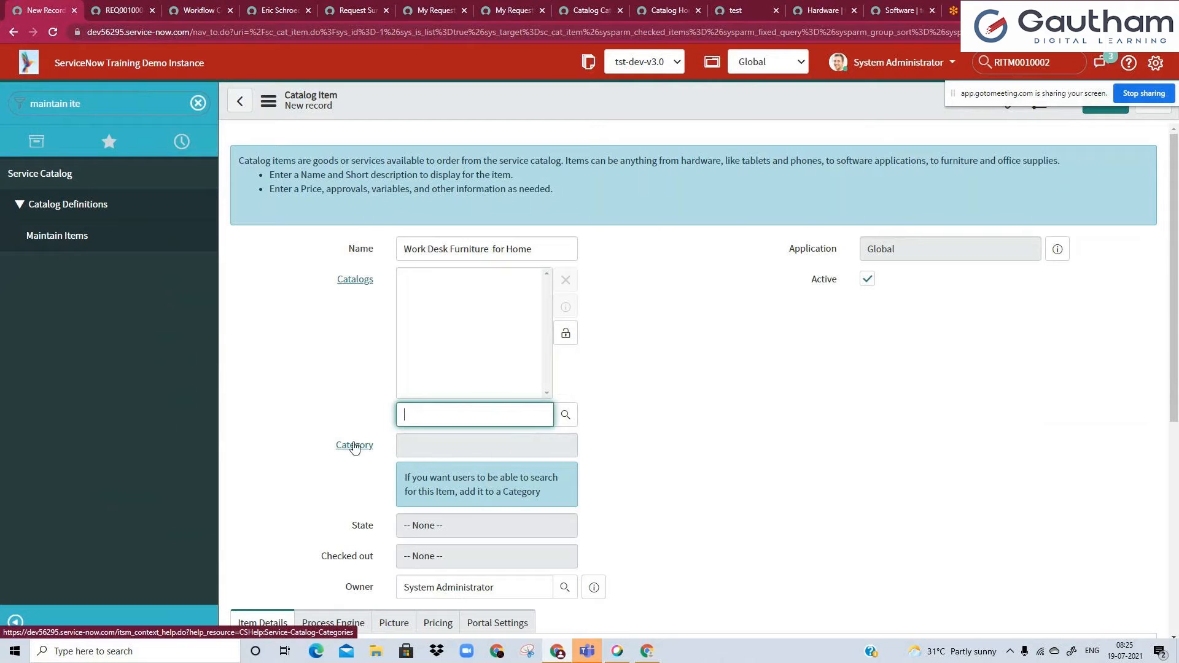
click(485, 304)
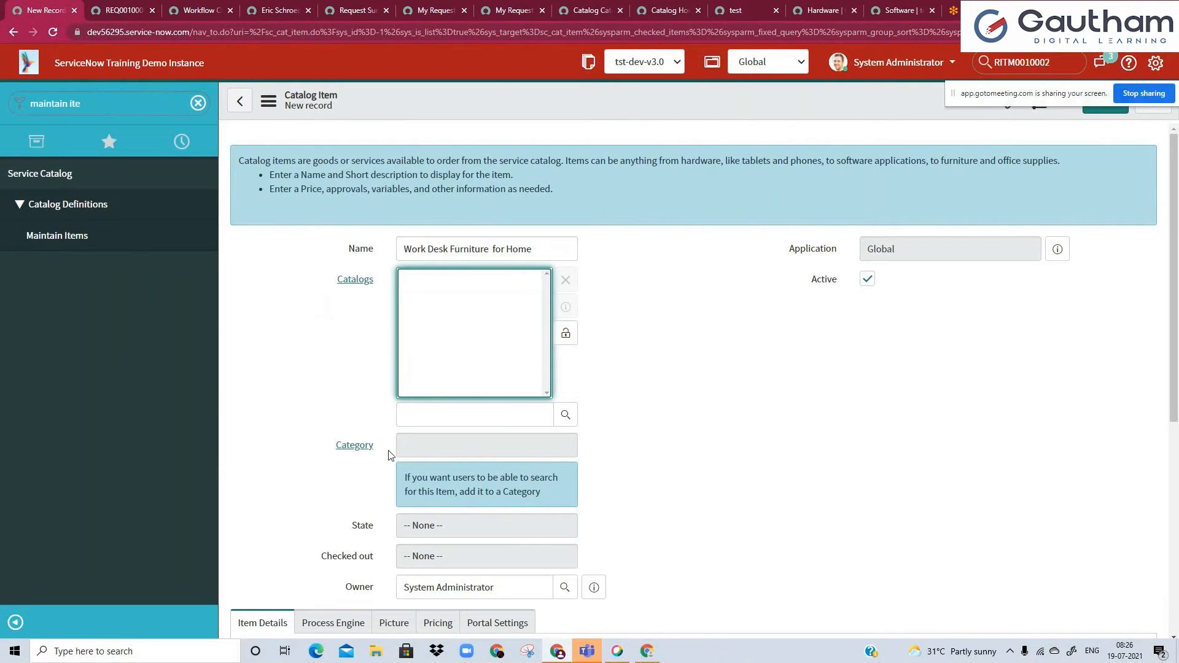
Add Service Catalog to the item's Catalogs list and lock the field.
key(Tab)
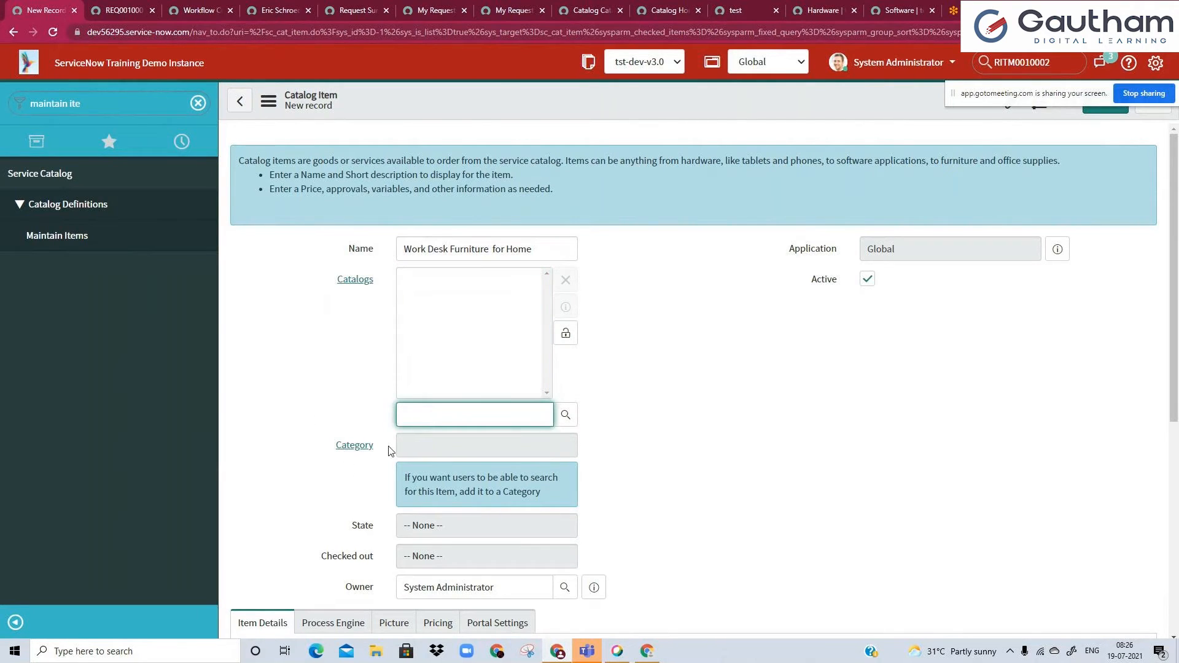
text(serv)
key(Down)
key(Return)
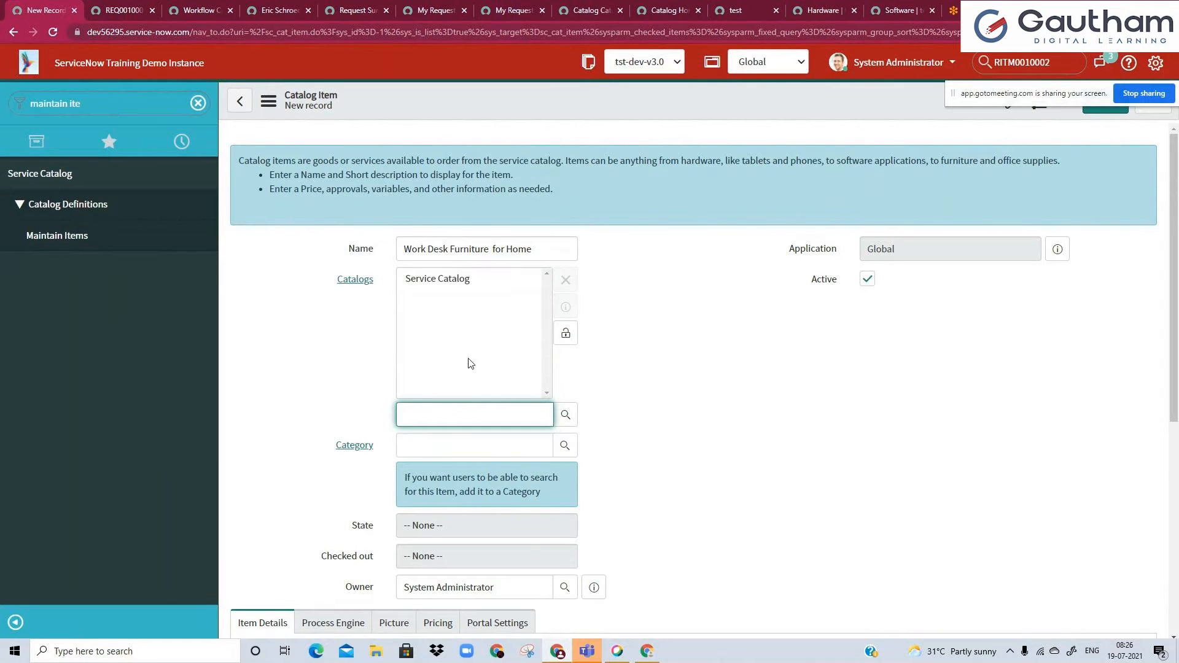
click(566, 333)
Open the category lookup for the item and browse the categories available in Service Catalog.
click(423, 310)
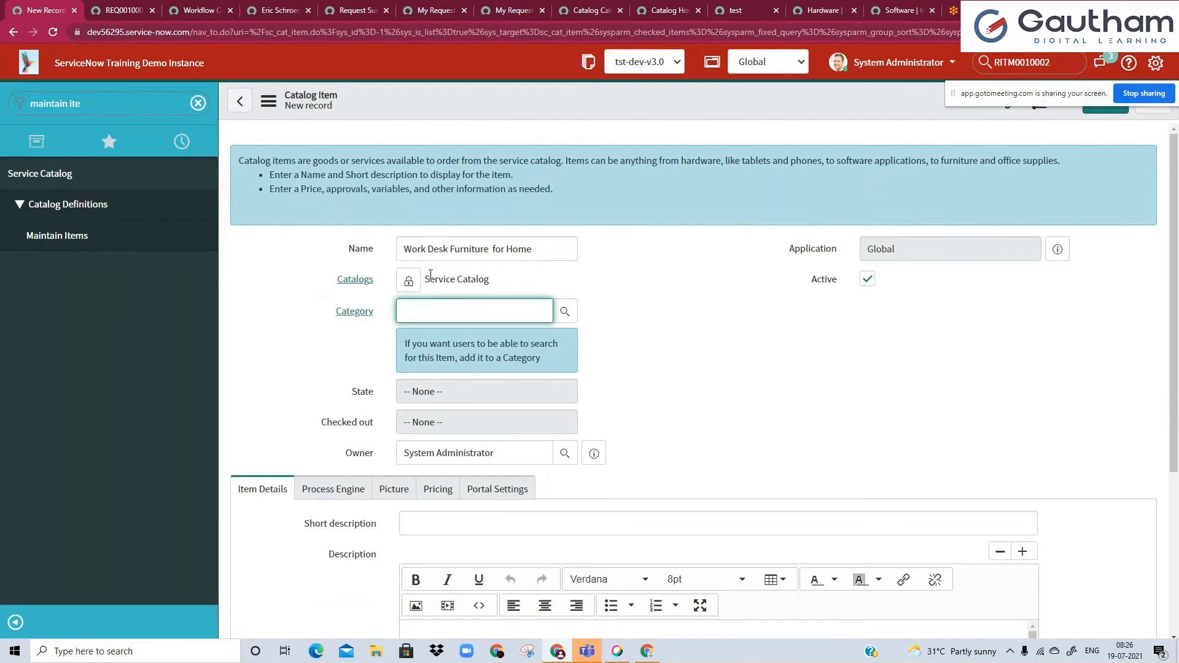
triple_click(430, 278)
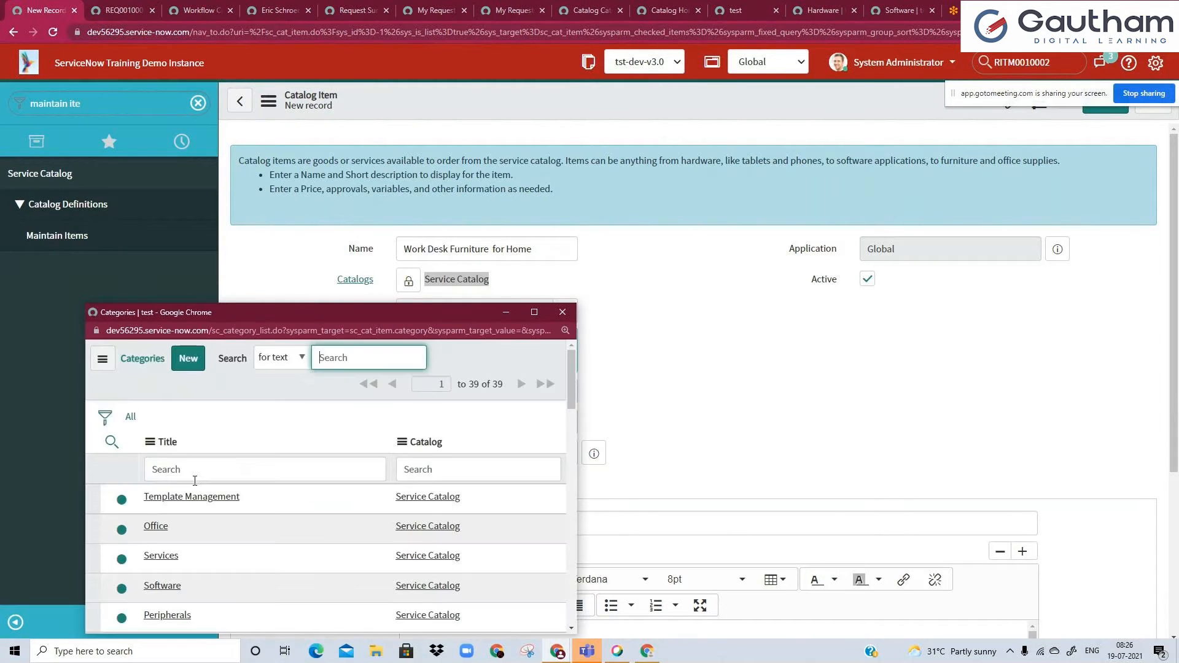
scroll(187, 488, down, 1)
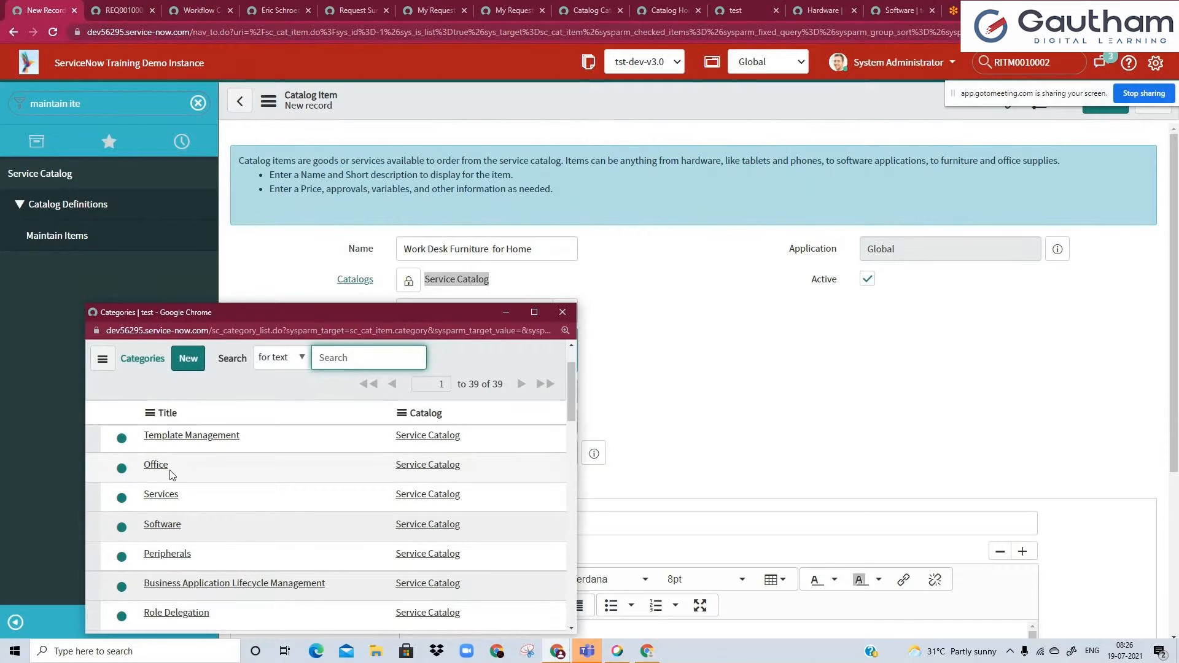
scroll(171, 474, down, 10)
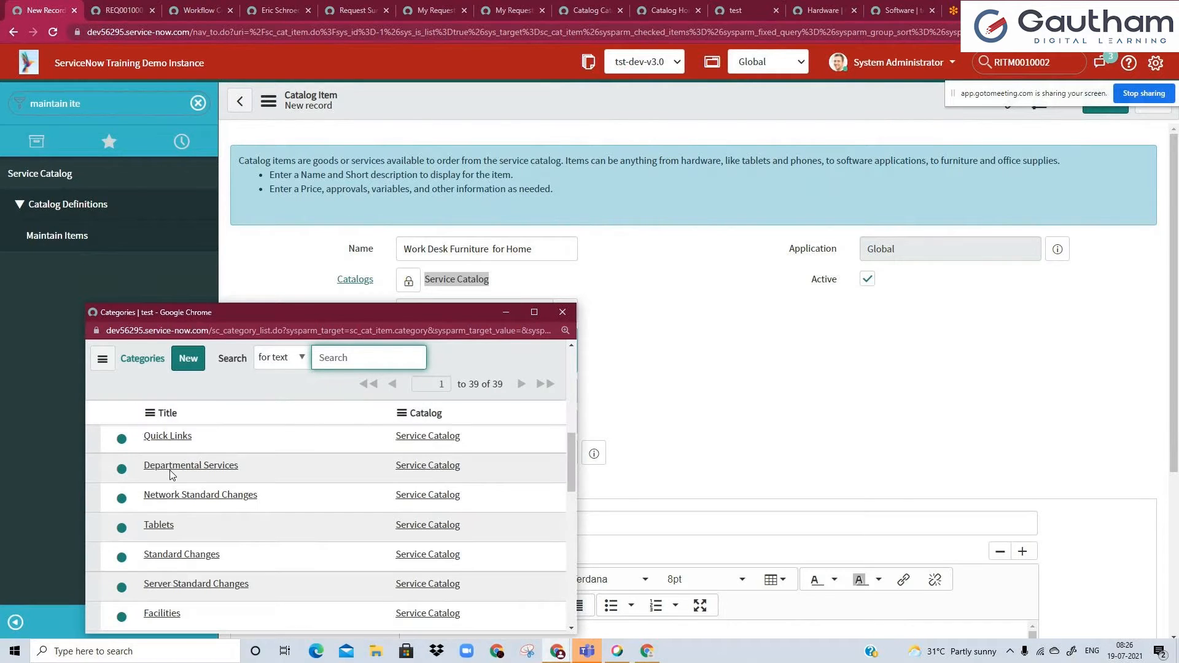
scroll(170, 474, down, 12)
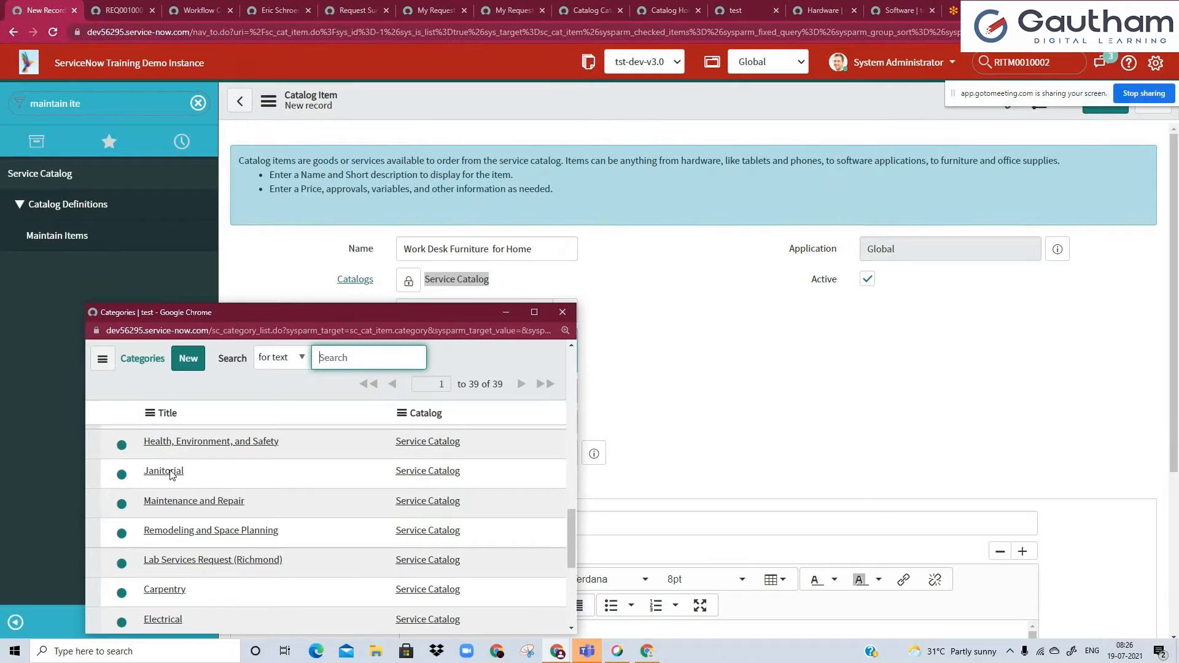
scroll(191, 505, down, 3)
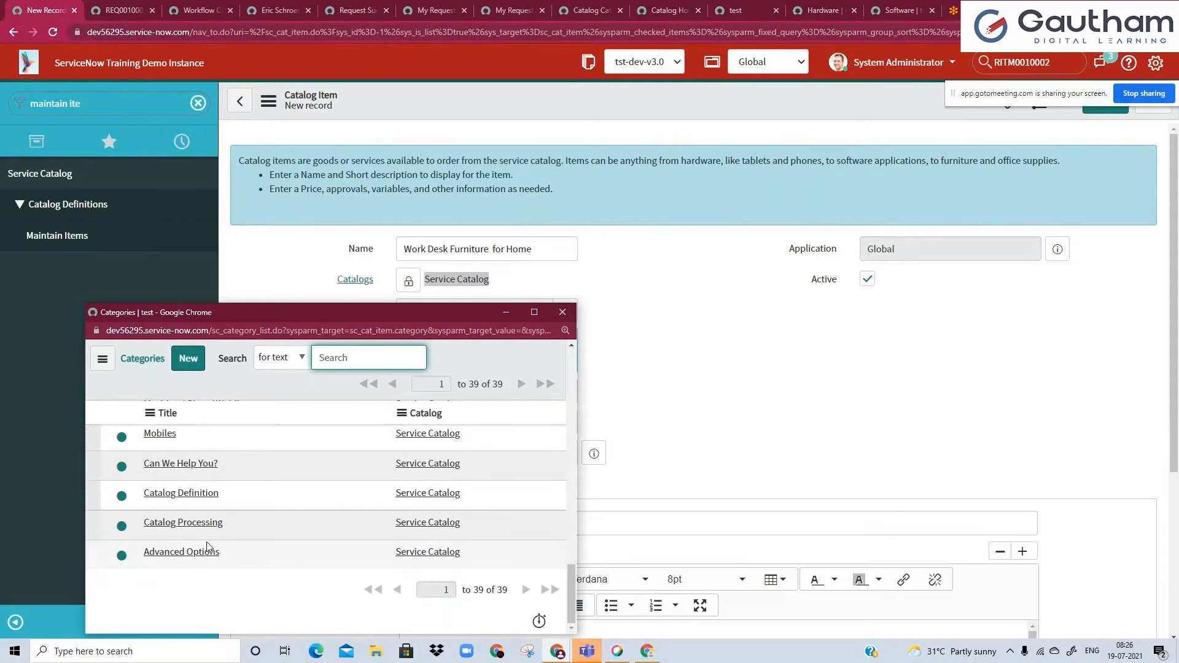
scroll(207, 547, up, 20)
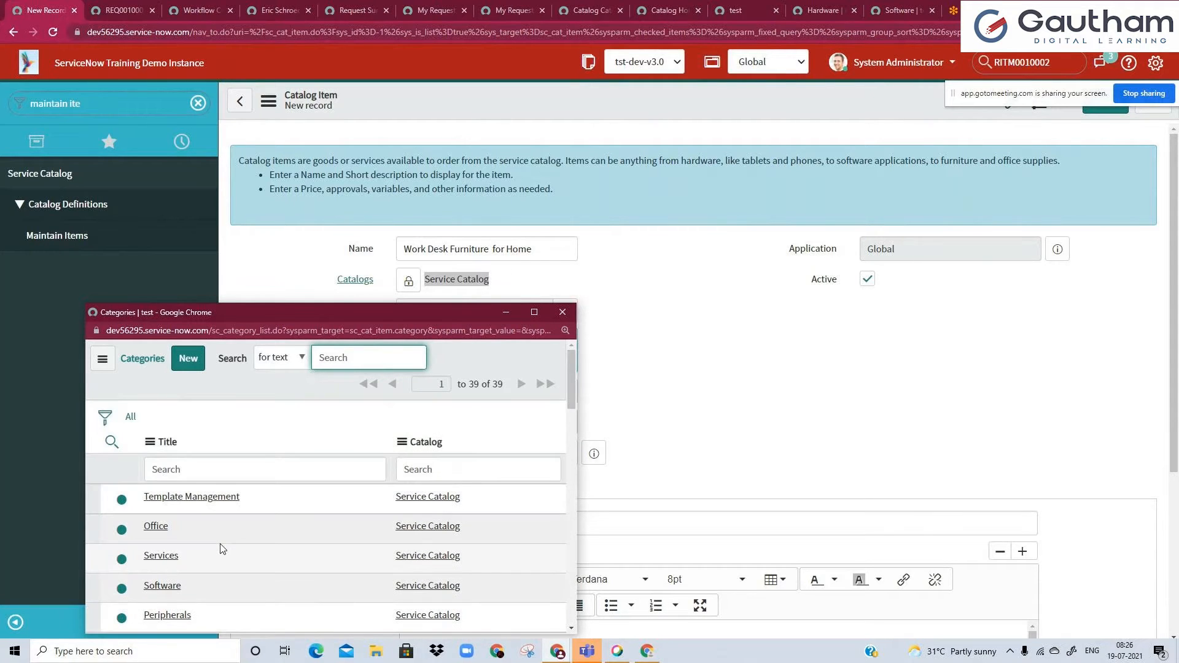
Create a new category titled Home Office from the lookup and submit it as the item's category.
click(195, 366)
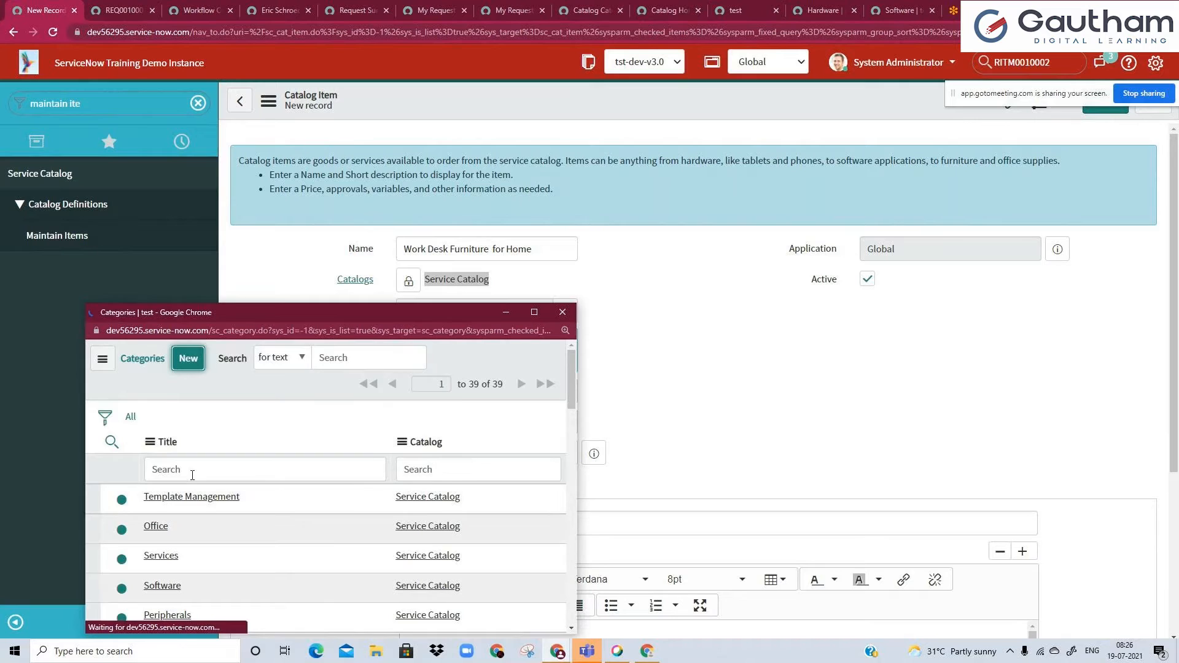
text(H)
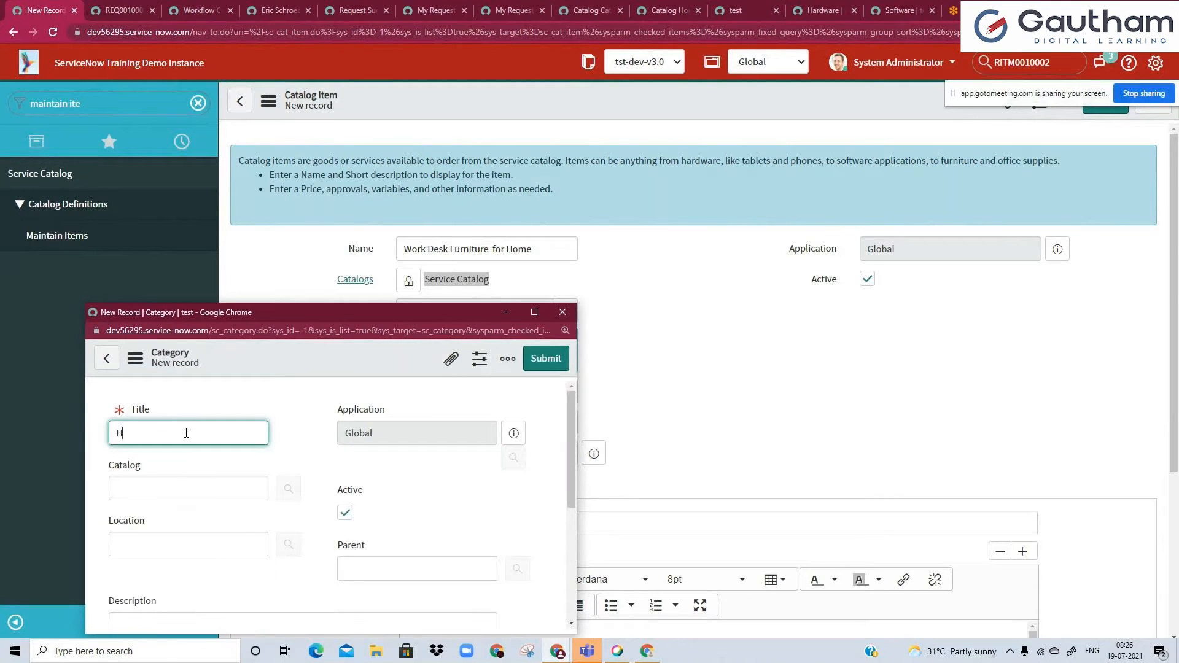
text(ome Office)
click(240, 488)
scroll(184, 510, down, 2)
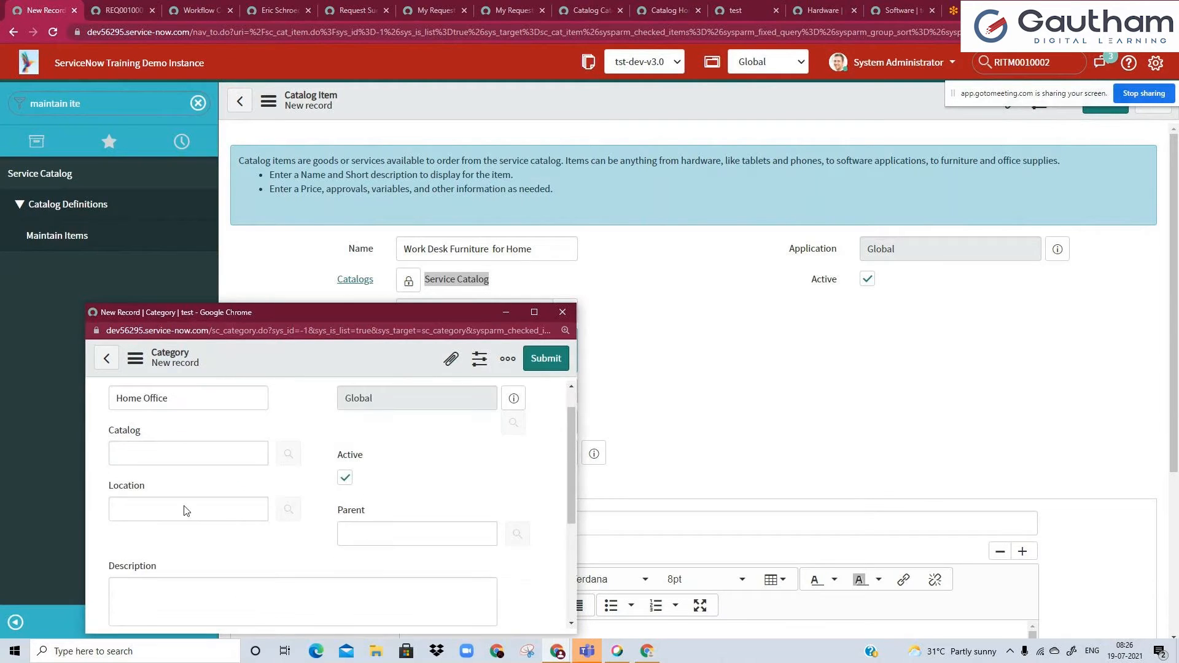
scroll(185, 509, down, 2)
scroll(184, 509, up, 5)
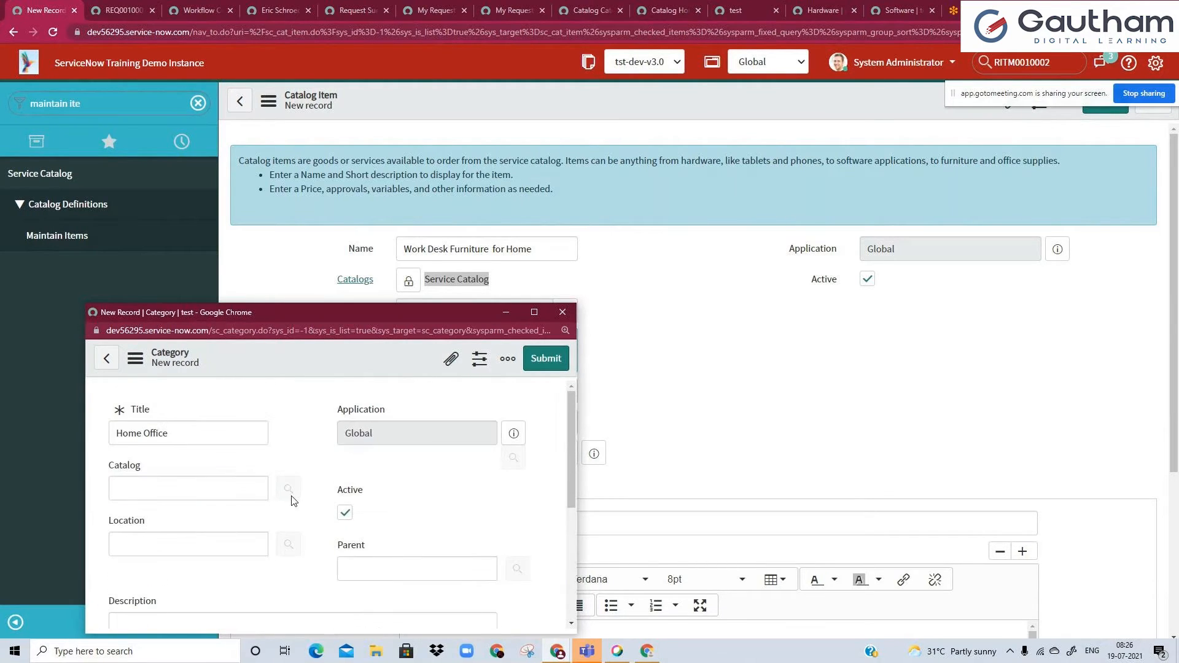
click(545, 358)
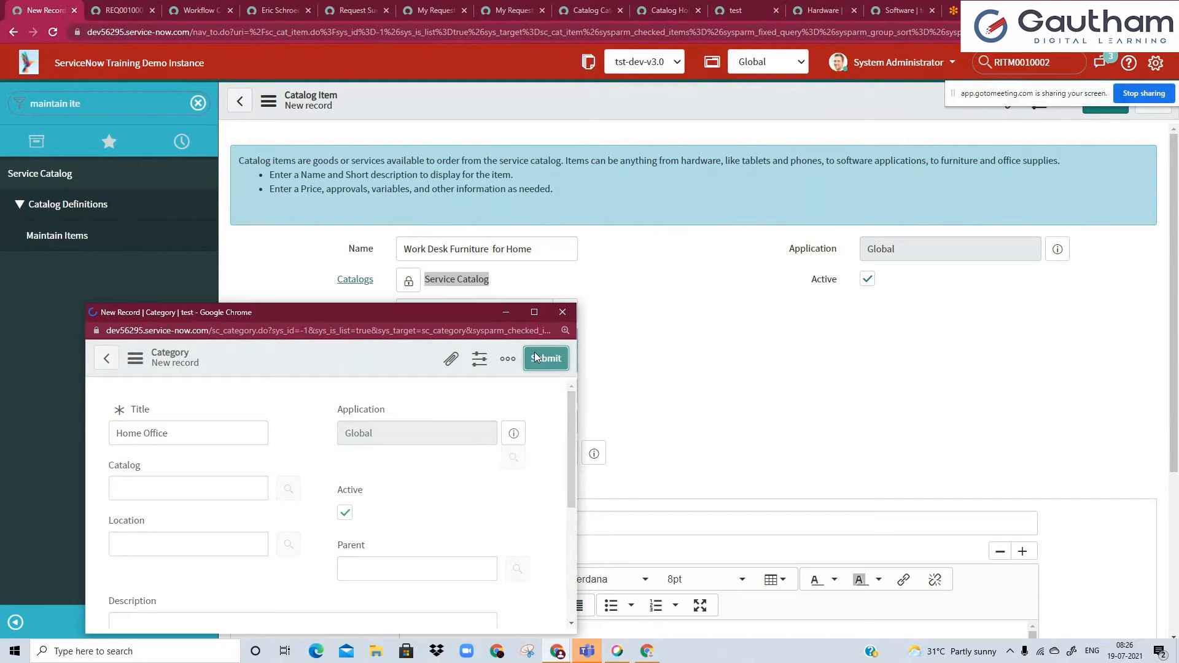
Open the full Home Office category record from the item and set its catalog to Service Catalog.
click(485, 310)
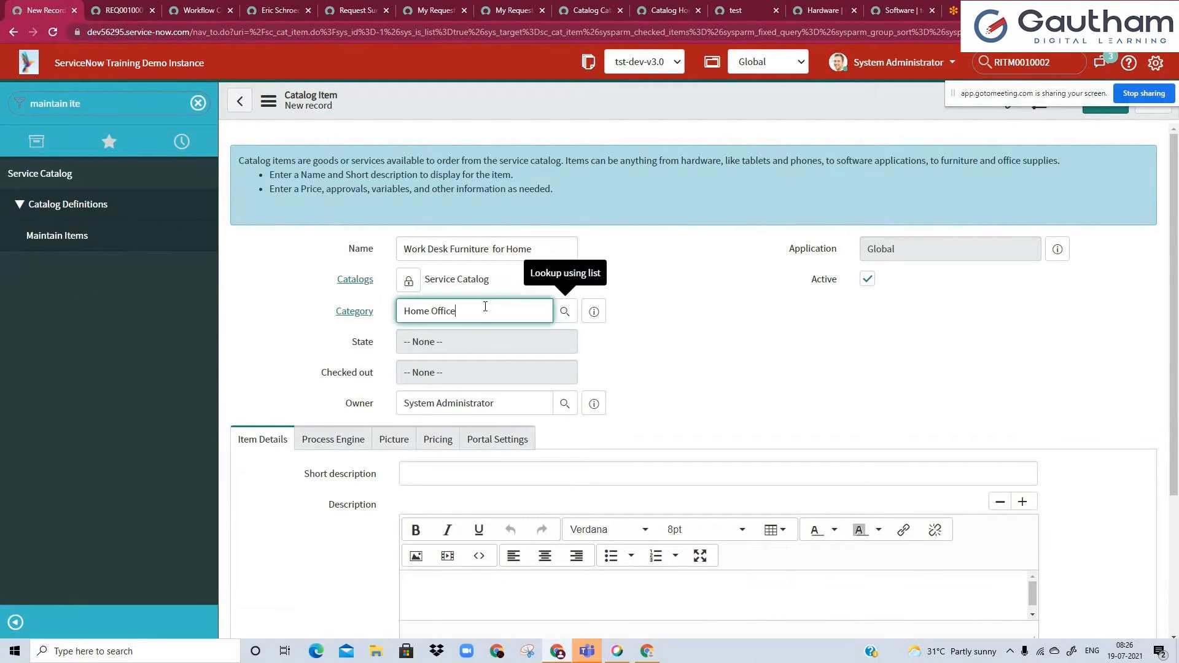
triple_click(498, 315)
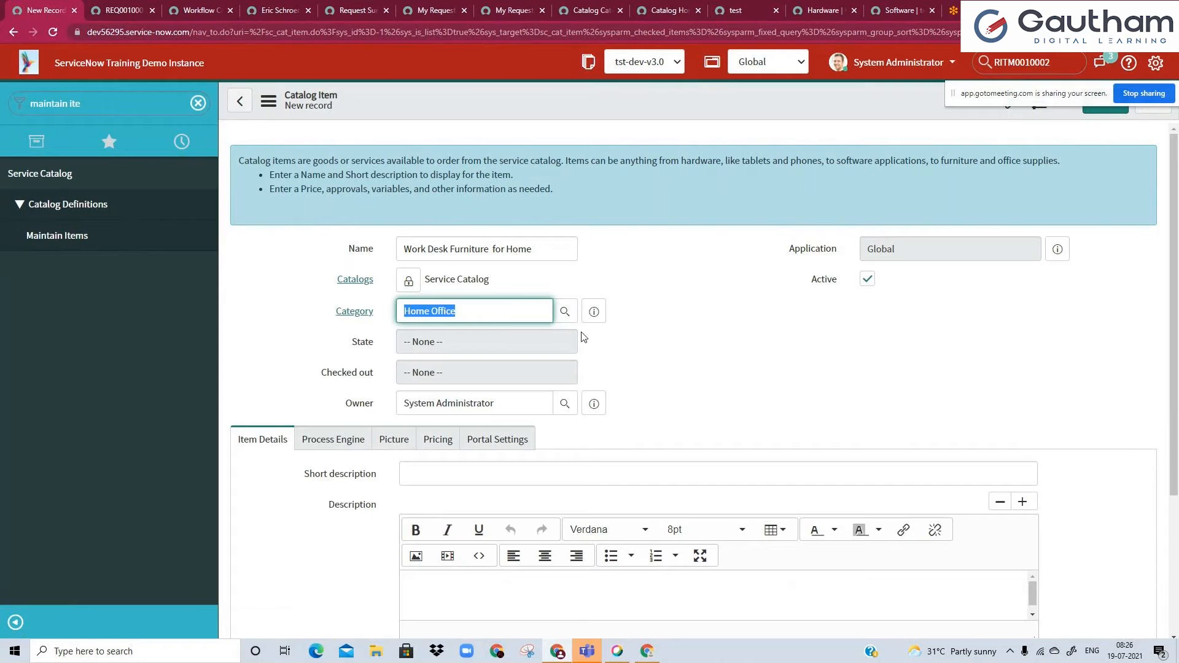
click(594, 313)
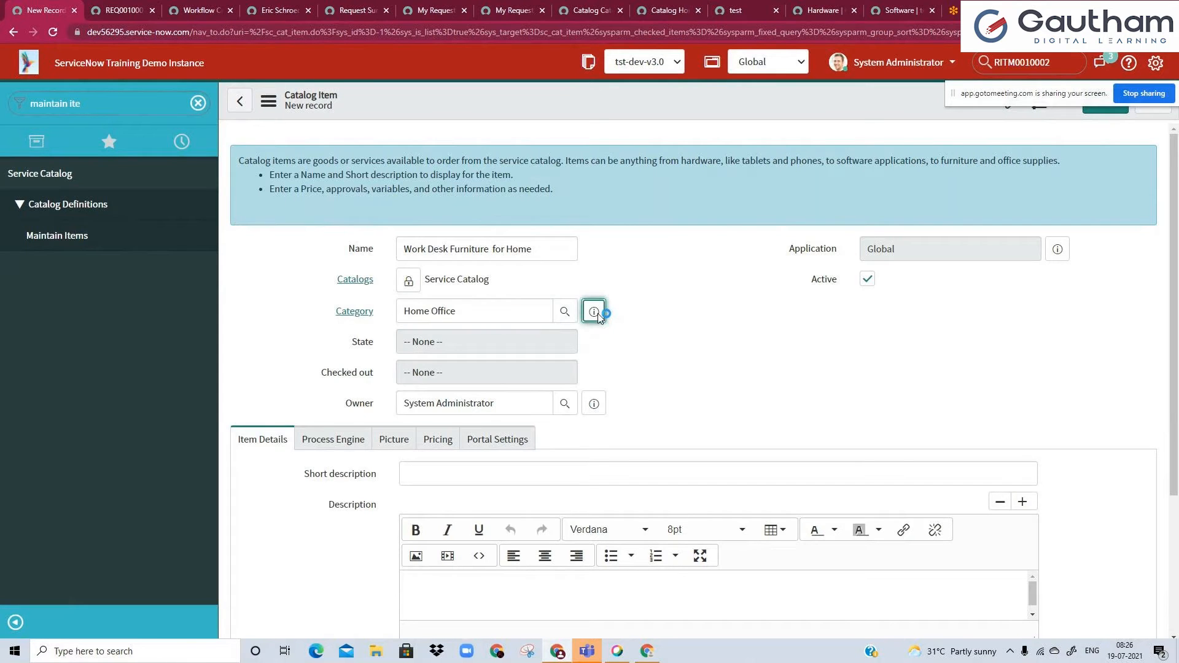
click(832, 367)
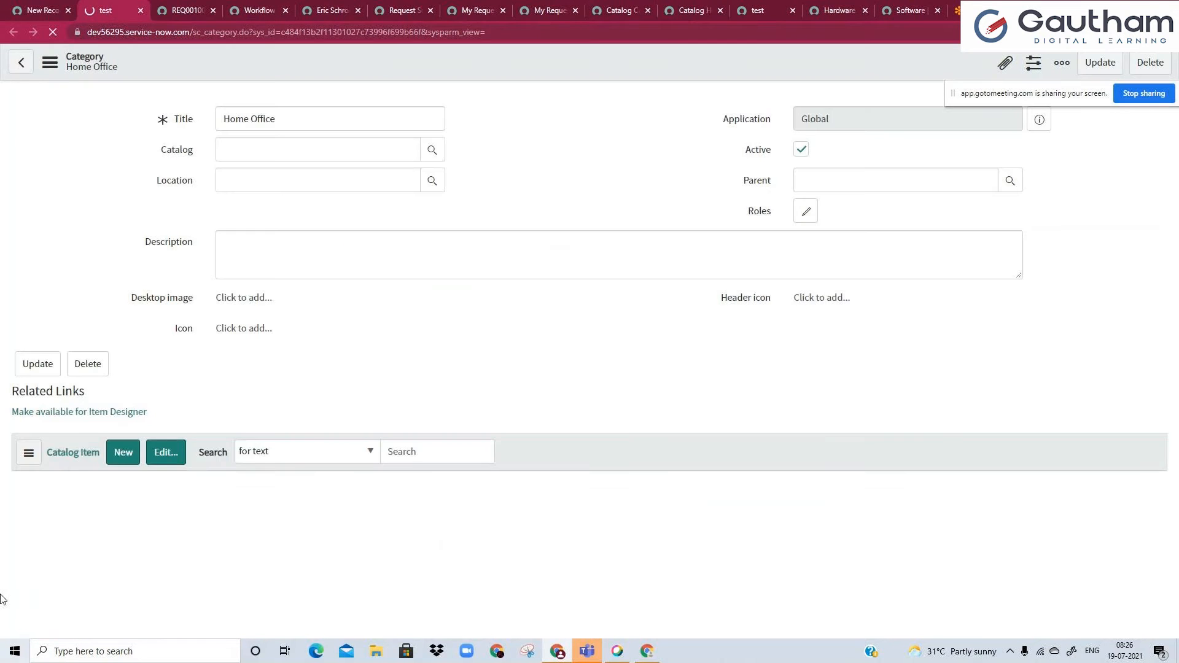
click(428, 151)
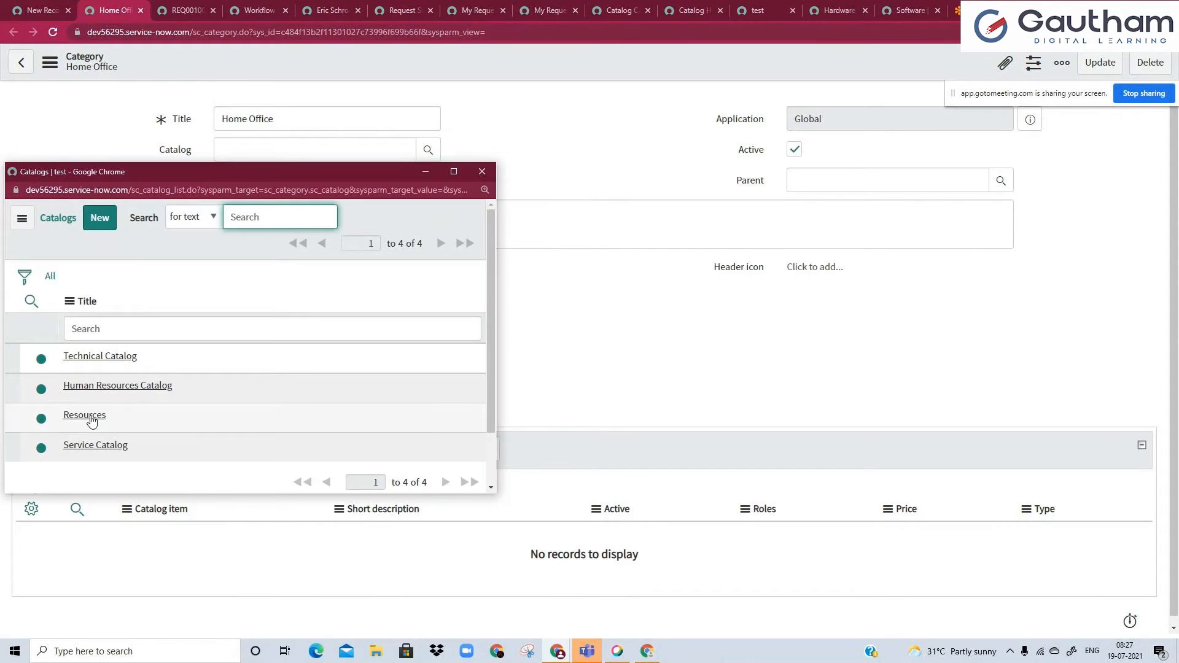
click(92, 443)
Enter "Home Office Category" as the category's description and save the record.
click(263, 232)
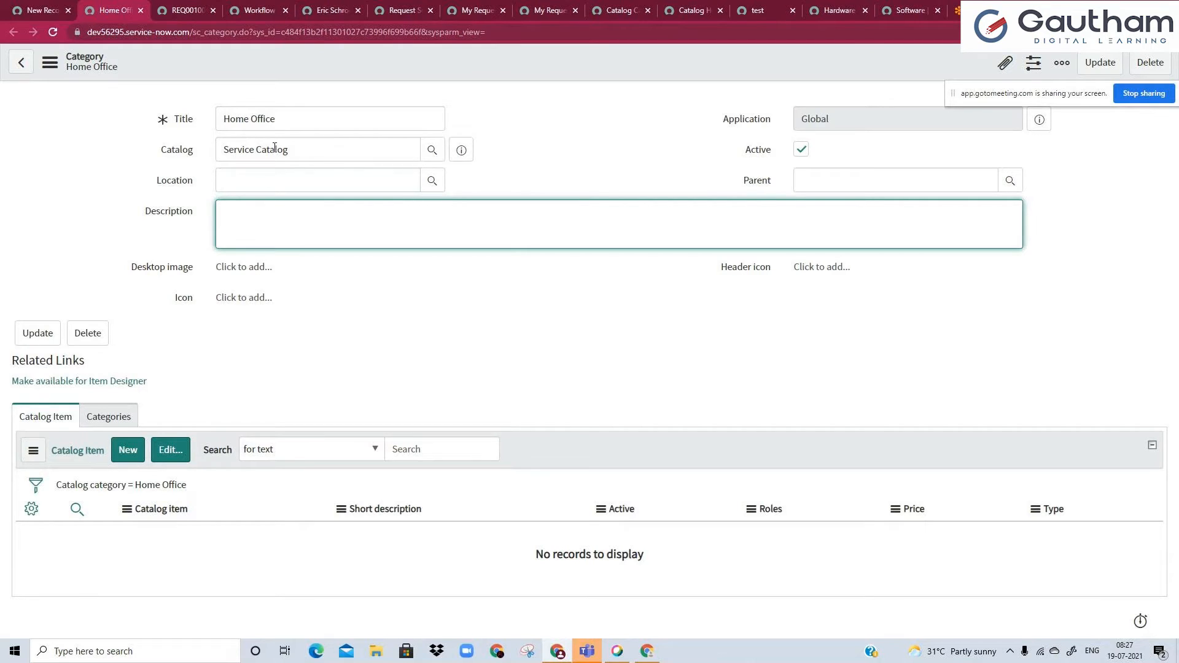
click(274, 118)
key(ctrl+a)
key(ctrl+c)
click(291, 248)
key(ctrl+v)
text(Category)
right_click(363, 47)
click(385, 58)
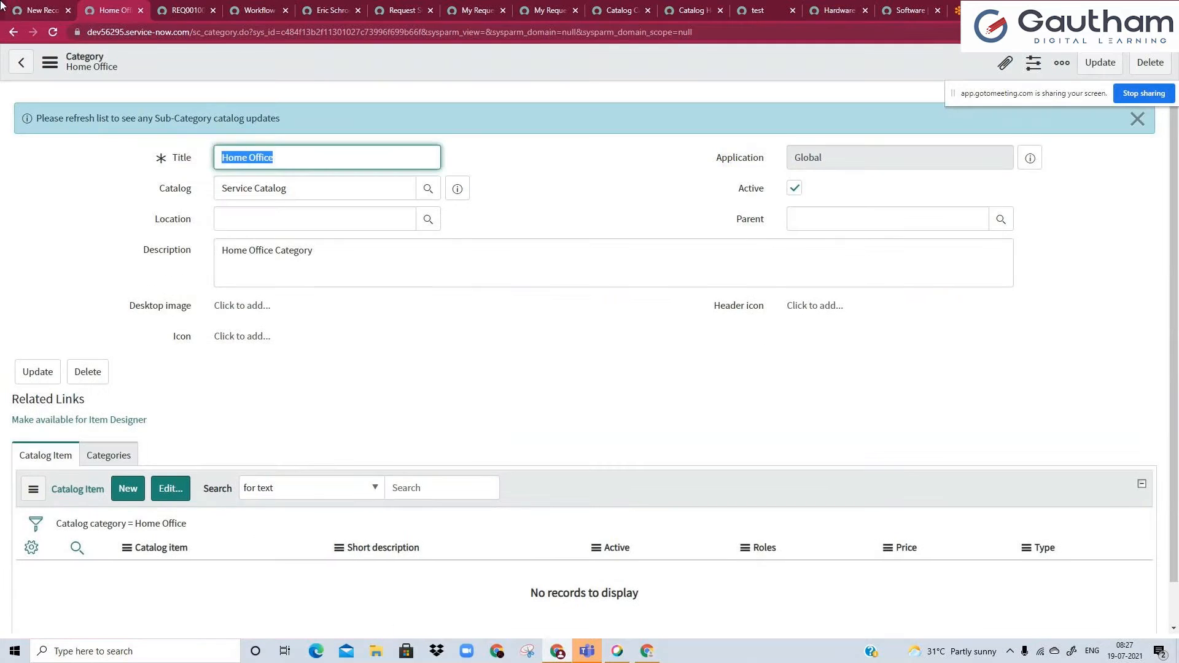
Return to the catalog item and enter the short description "submit this request to order a Work desk furniture for your home".
click(40, 11)
click(748, 289)
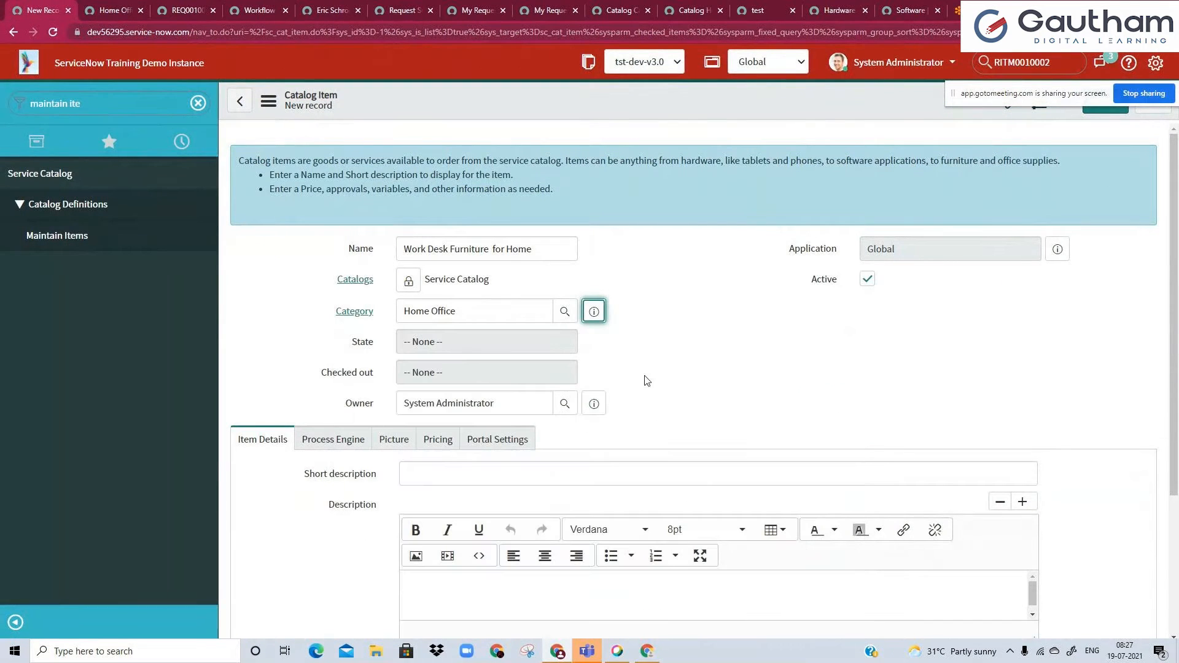
scroll(286, 463, down, 1)
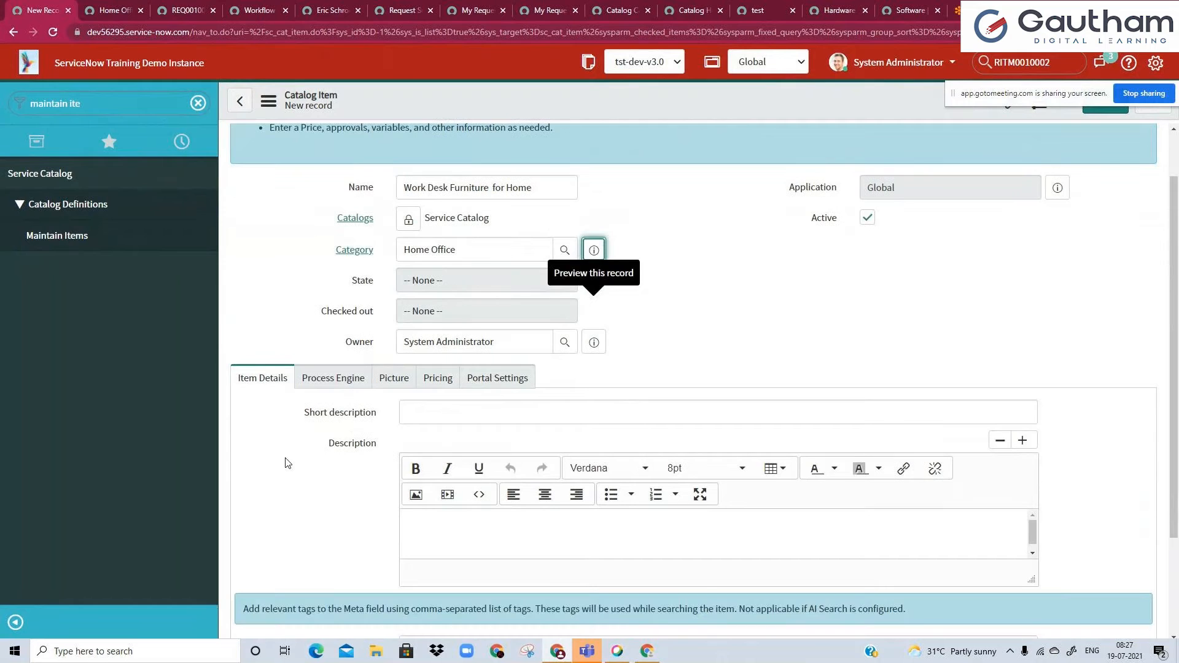
click(489, 413)
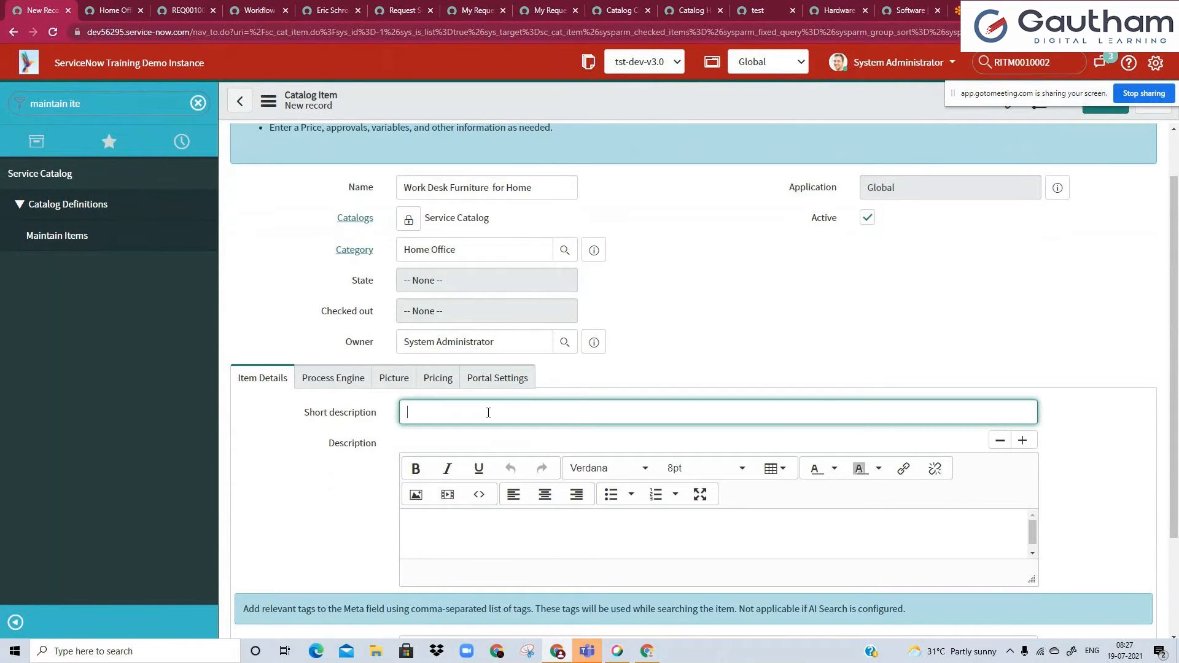
text(submit this re)
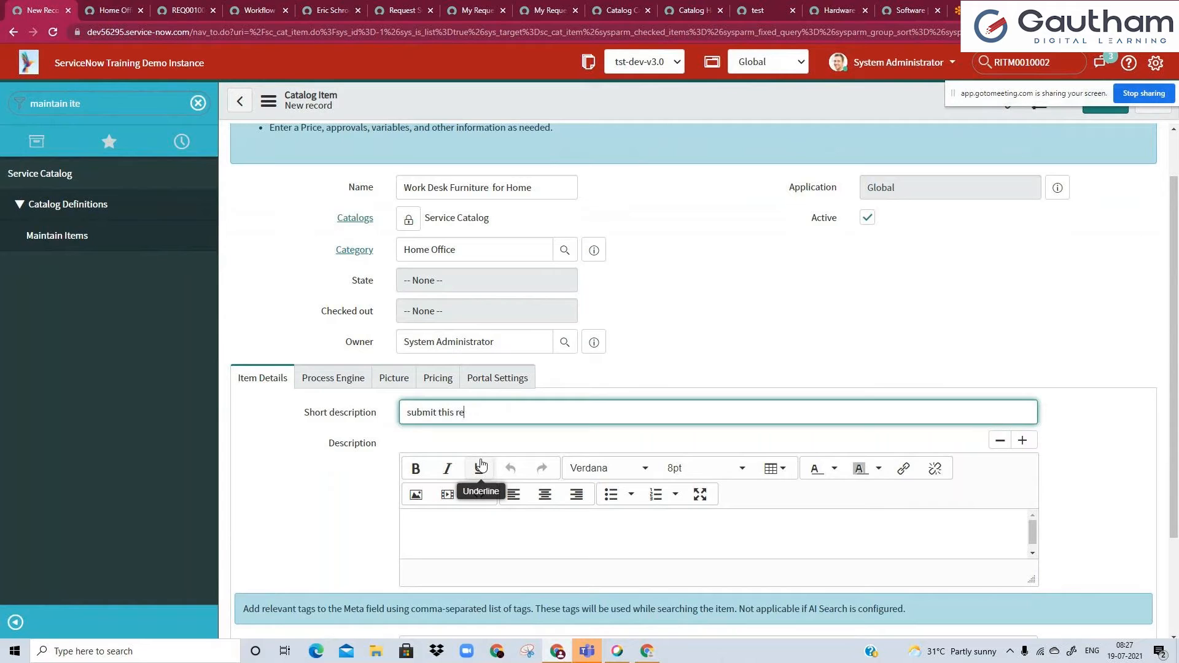
text(quest to order a furniture)
click(533, 412)
text(Work desk fu)
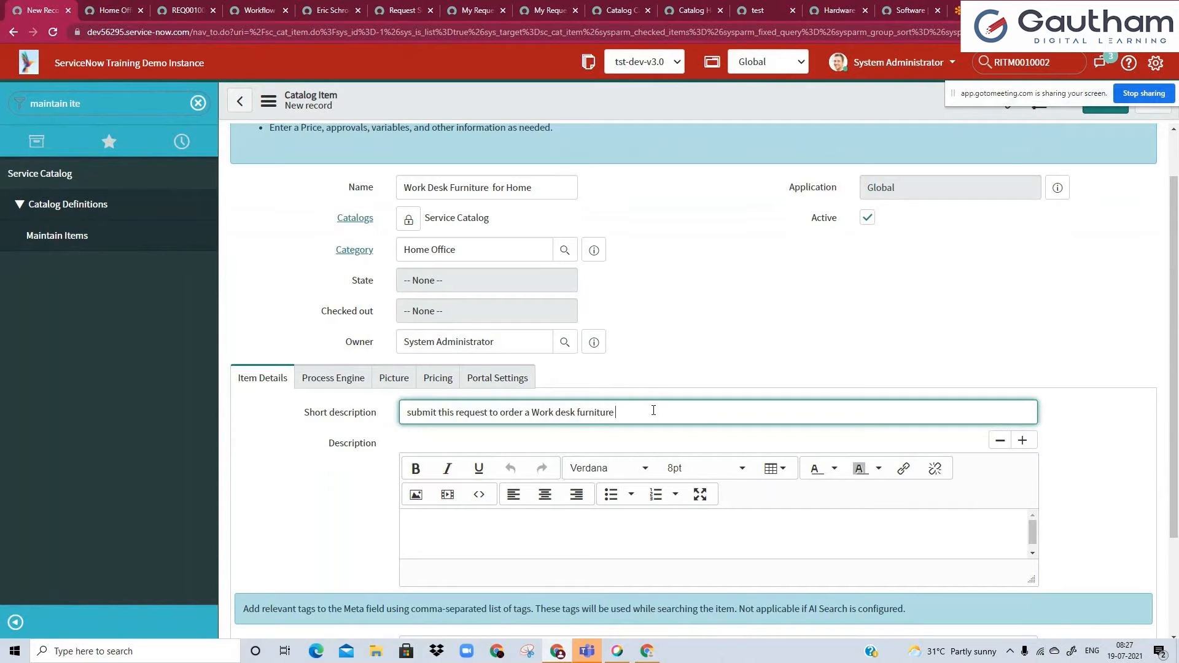
text(rniture for your homw)
click(679, 347)
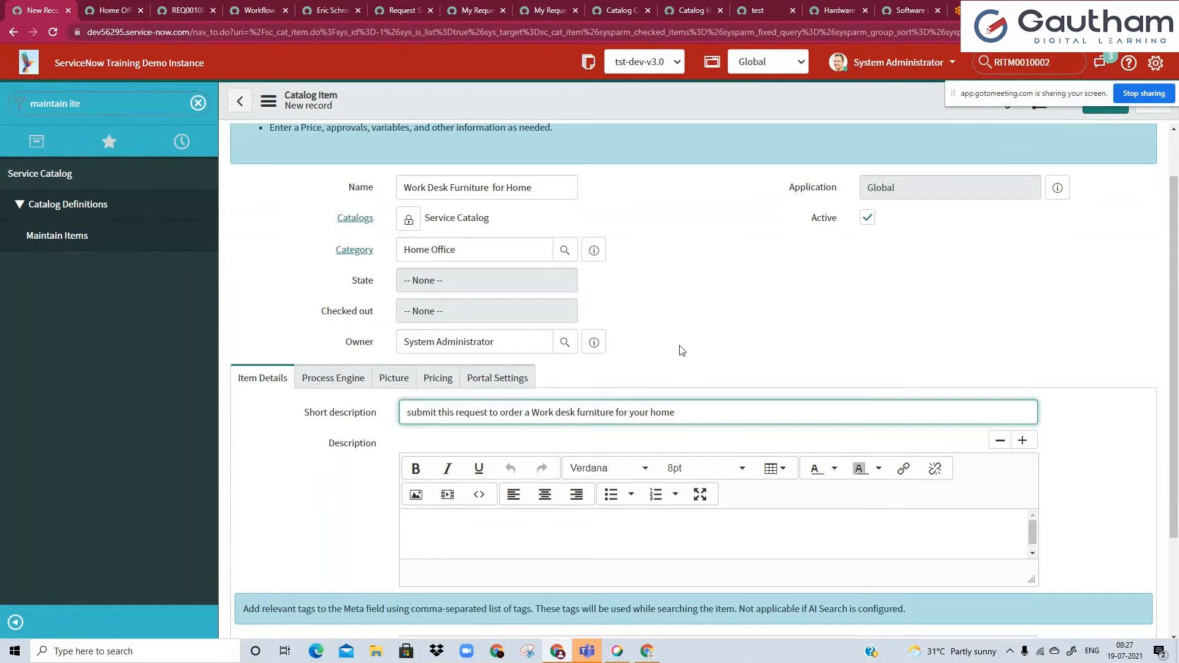
Fill the item's Description with three placeholder lines: "fxhg", "hgjhg" and "gfjyhj".
scroll(635, 458, down, 2)
click(559, 430)
text(fxhg)
key(Return)
text(hgjhg)
key(Return)
text(gfjyhj)
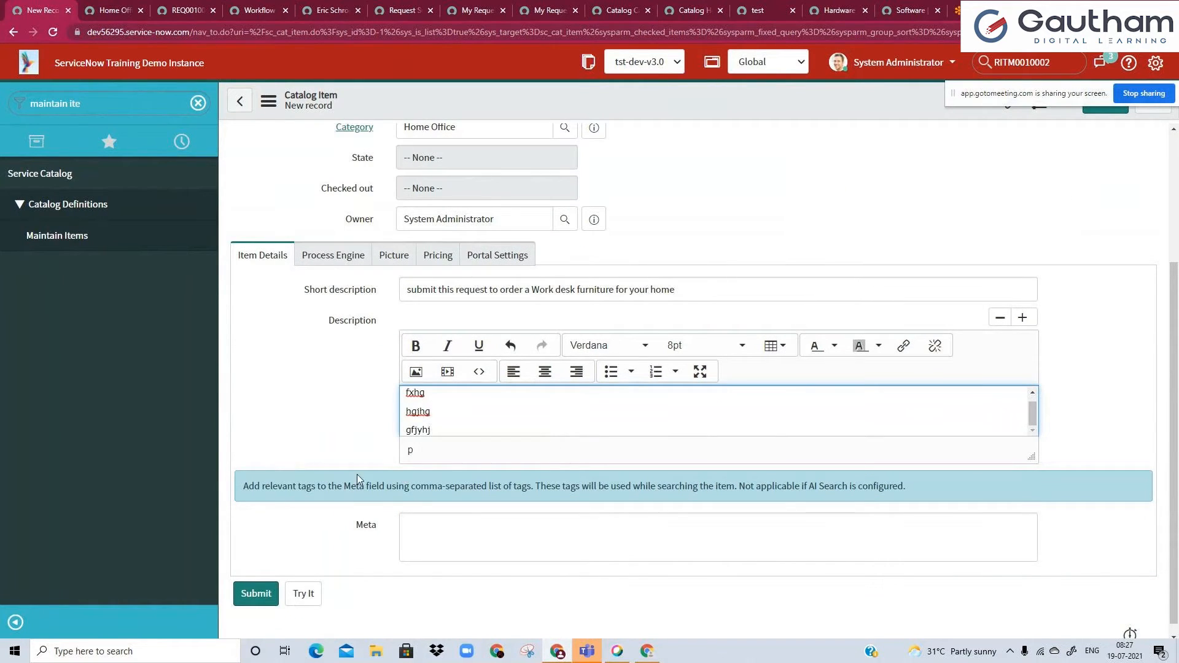
Look through the item's process engine, picture and portal settings, and set its price to $10.00.
click(348, 258)
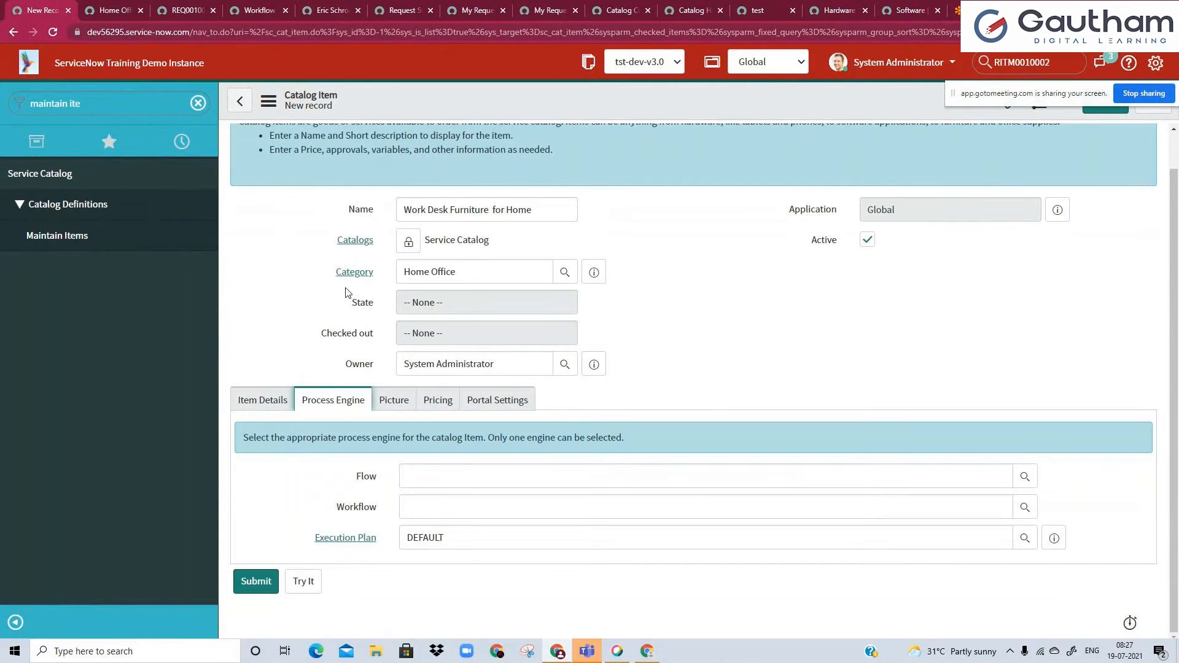
click(394, 400)
click(436, 439)
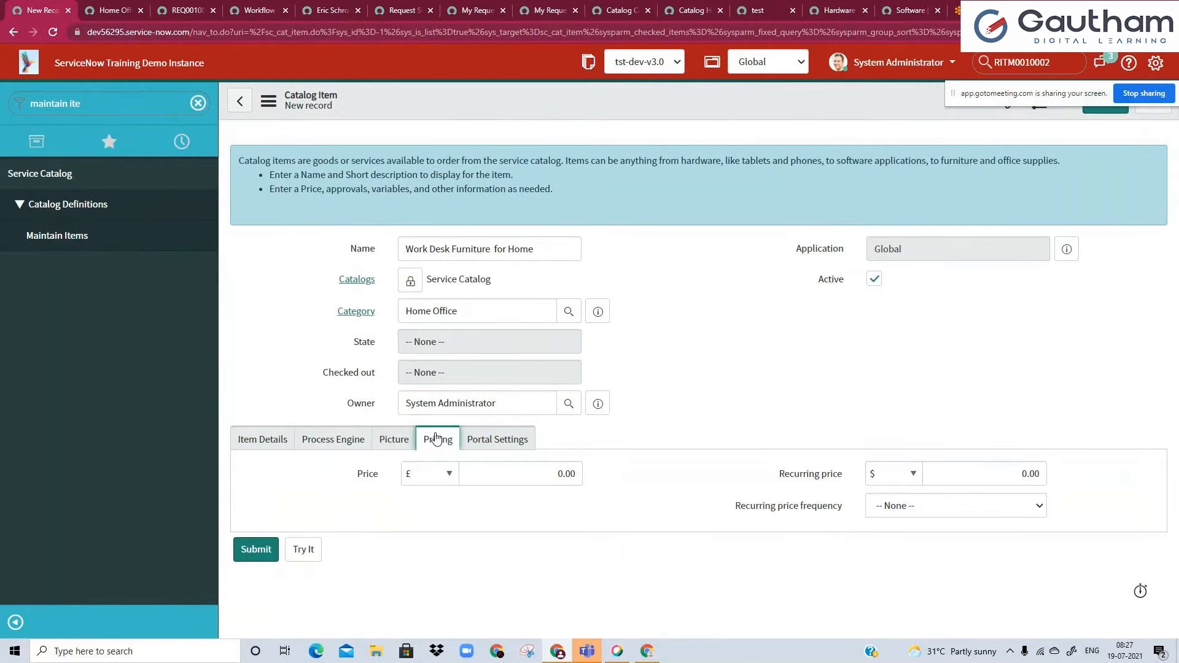
click(497, 439)
click(438, 439)
click(423, 478)
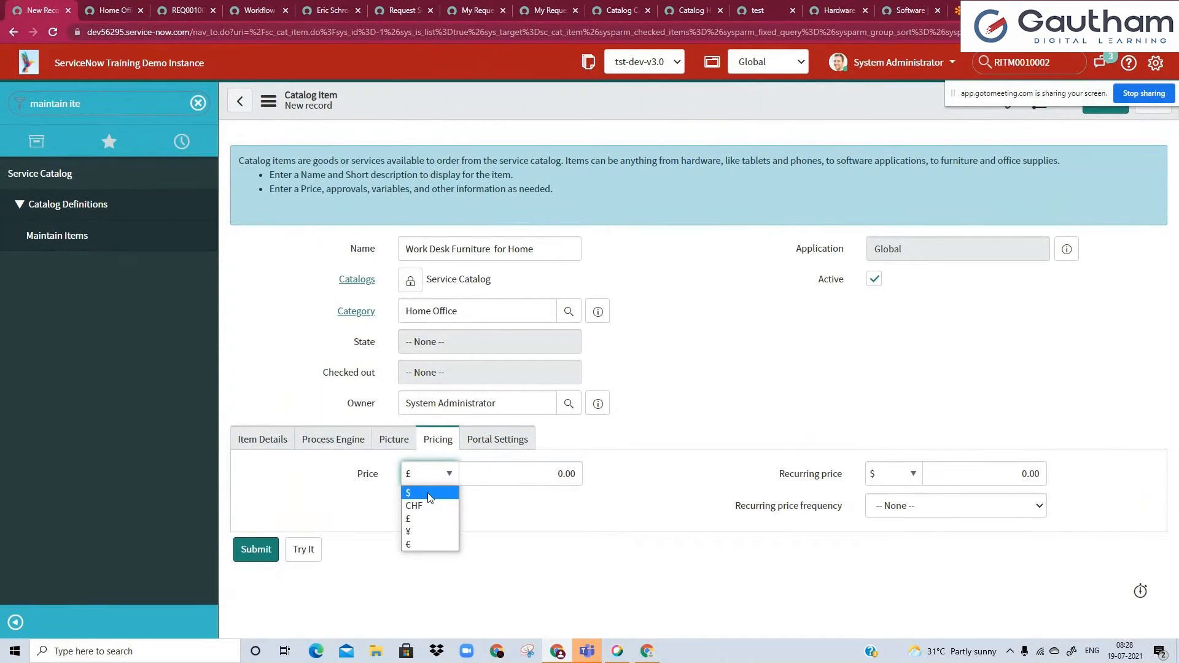
click(429, 496)
click(566, 474)
key(BackSpace)
text(10)
click(659, 471)
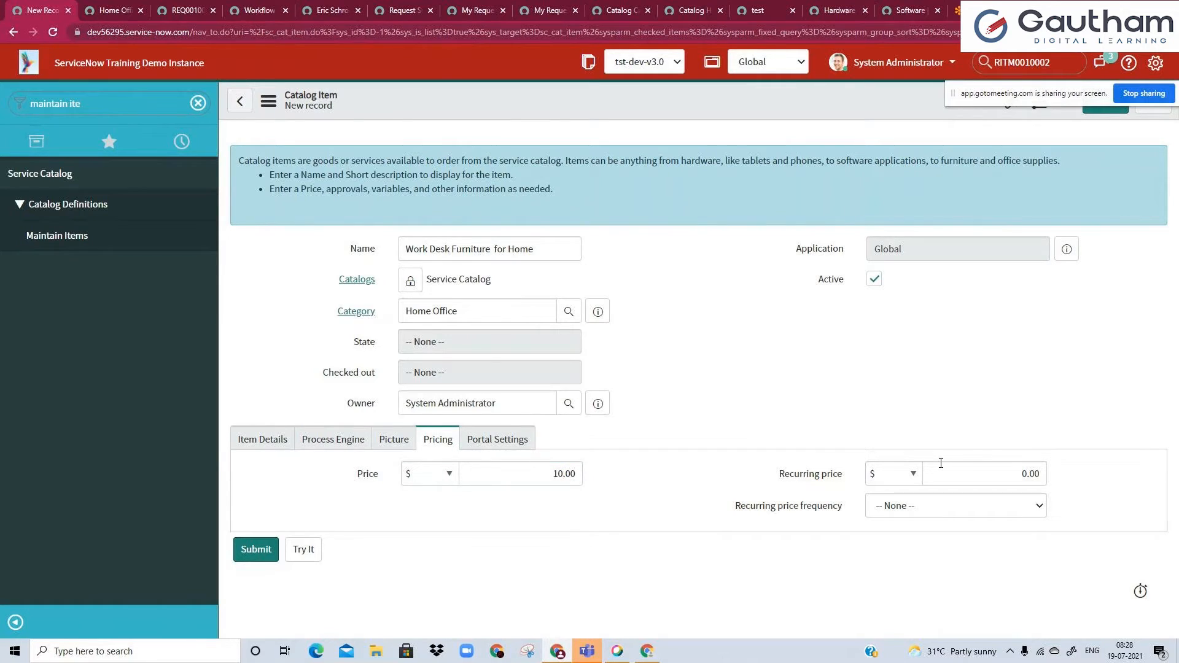
Review the item's portal settings and save the new catalog item without leaving its record.
click(528, 448)
scroll(526, 454, down, 1)
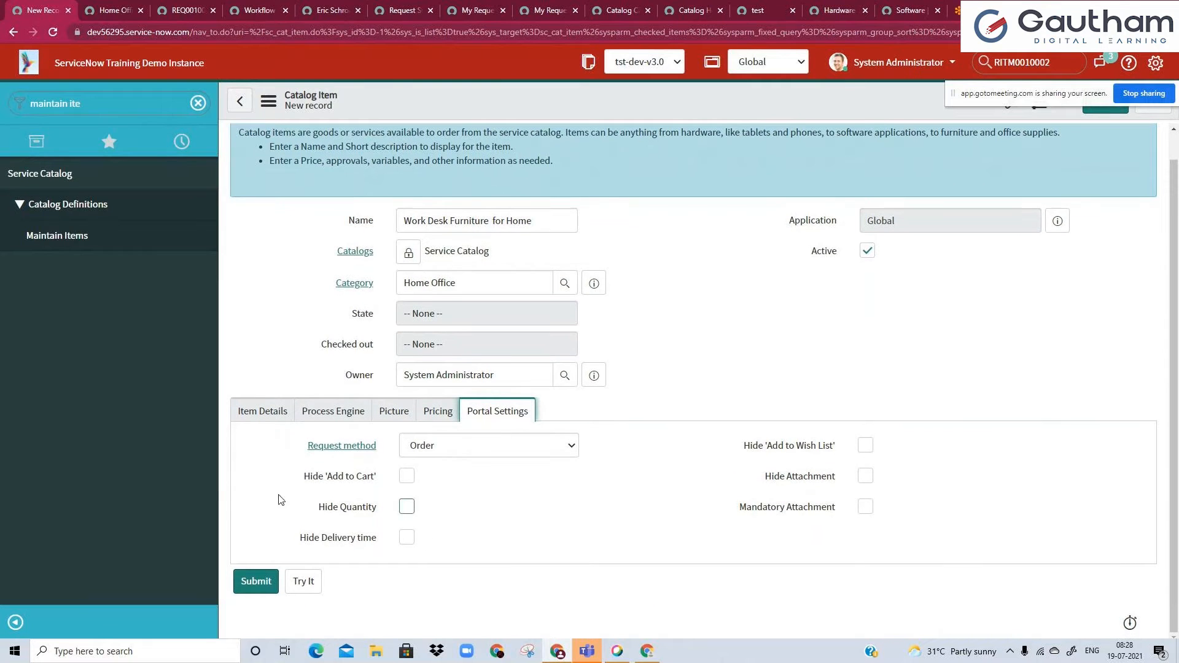
right_click(575, 93)
click(599, 106)
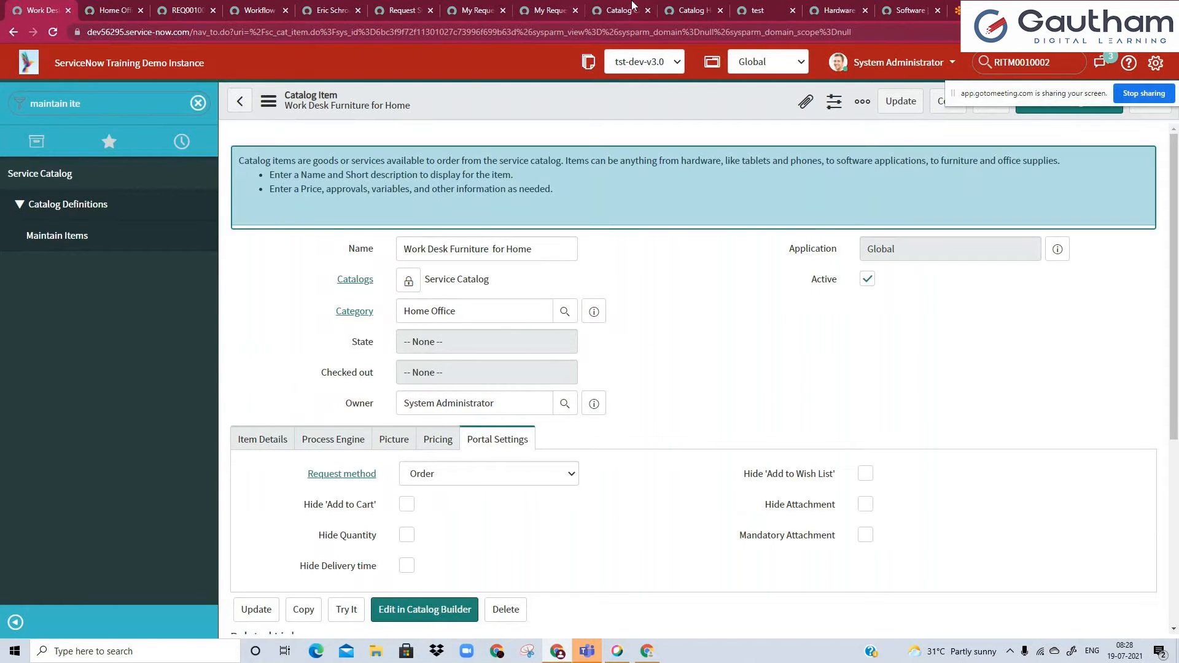
Place the portal's catalog page beside the item record and search it for "Furniture", the word copied from the item's name.
drag(694, 10, 98, 8)
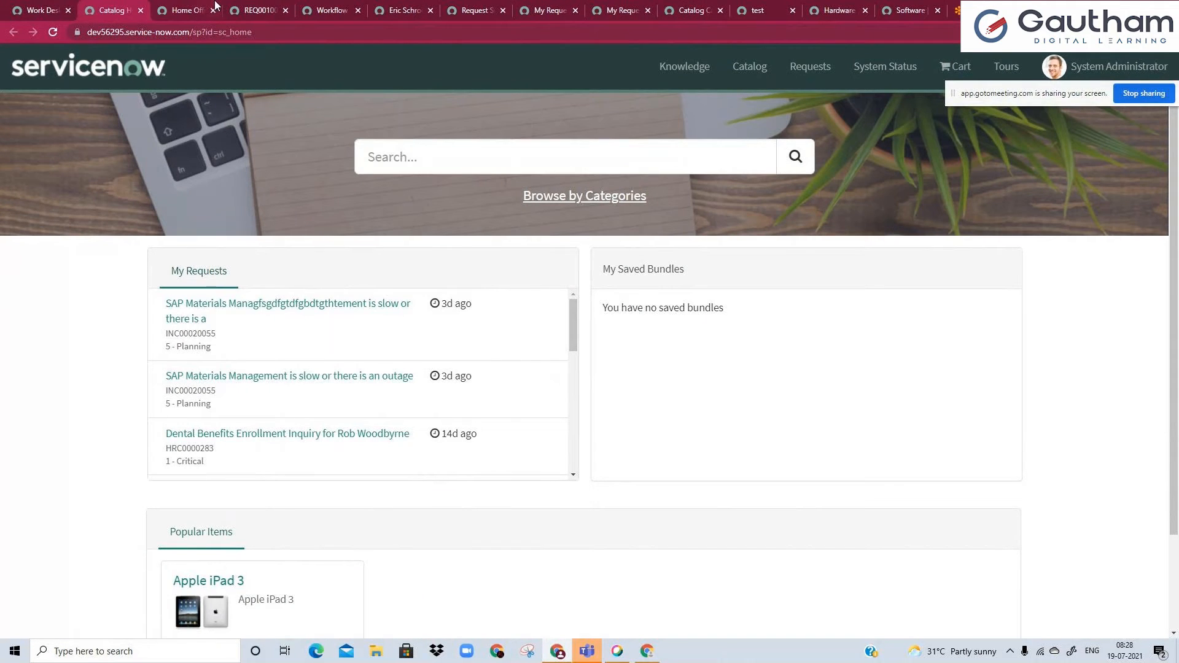
click(5, 6)
double_click(461, 244)
key(ctrl+Tab)
click(536, 156)
key(ctrl+v)
key(Return)
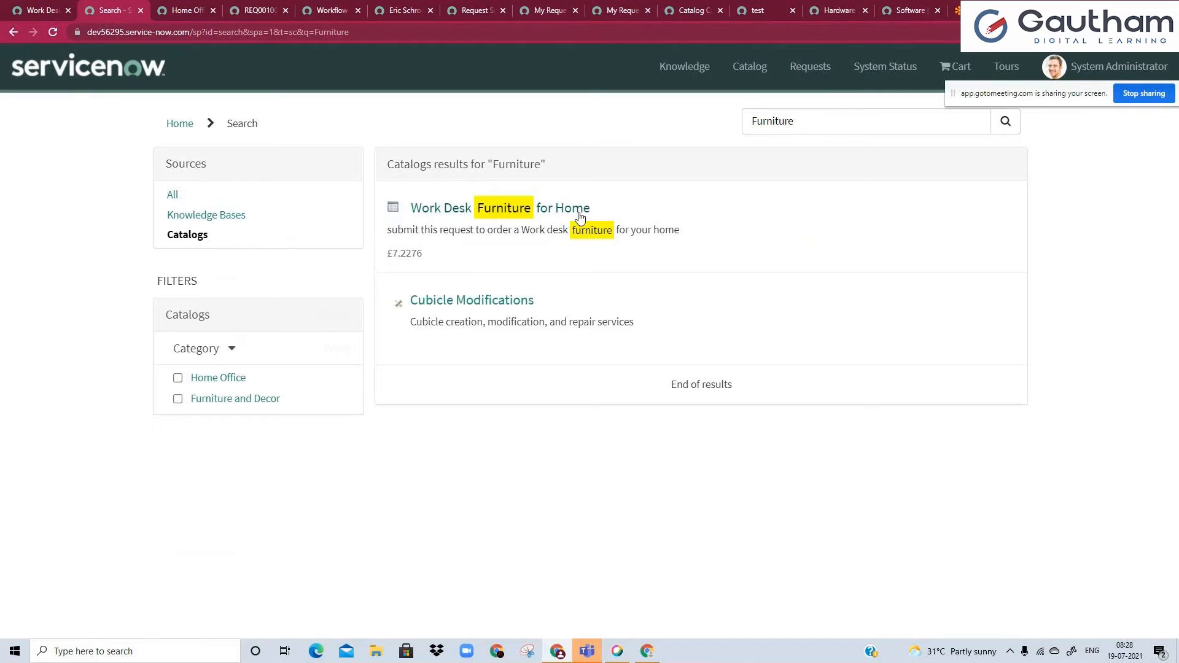
click(48, 8)
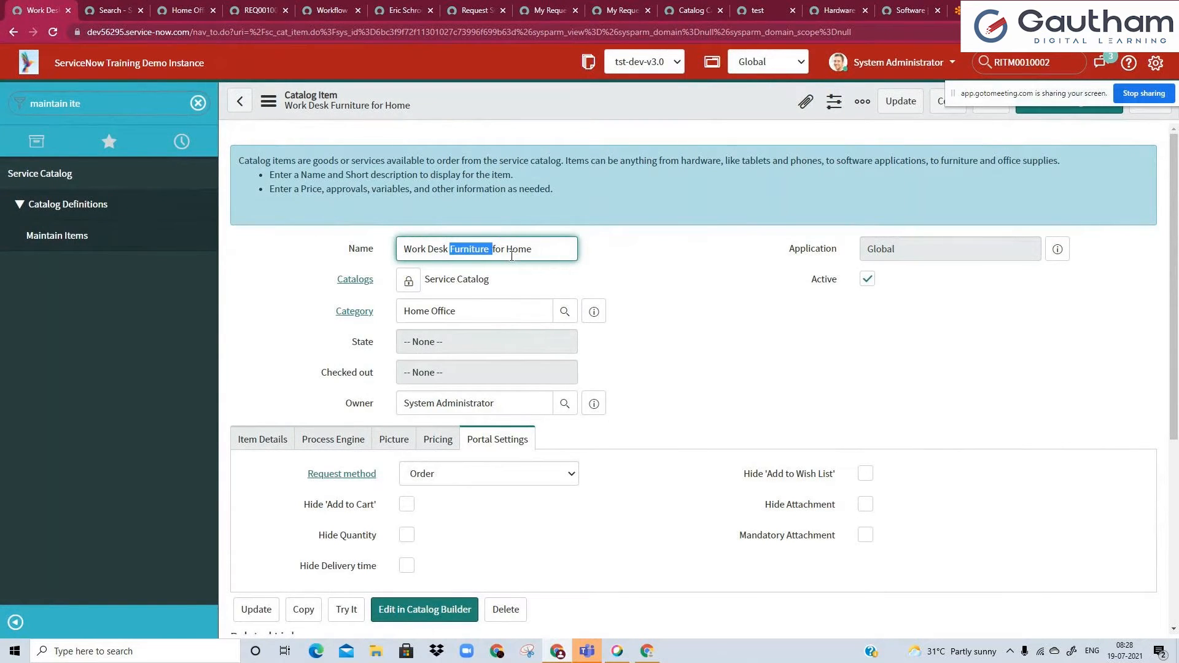
key(ctrl+Tab)
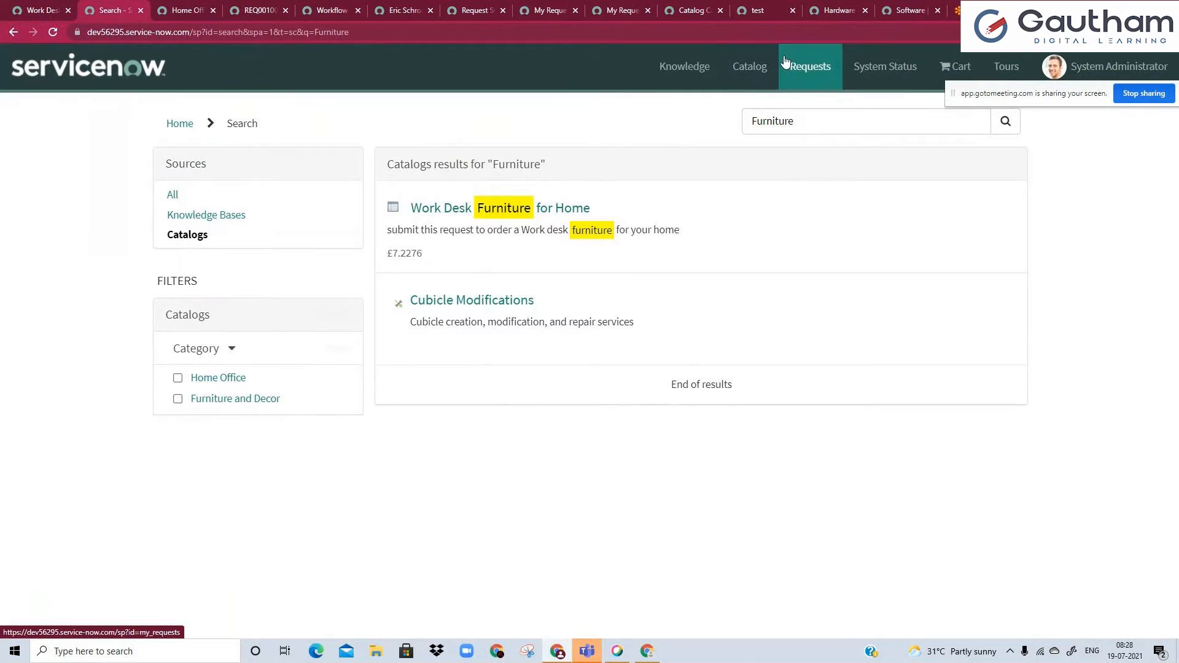
Browse the portal catalog by category to Home Office and open the Work Desk Furniture for Home item.
click(730, 78)
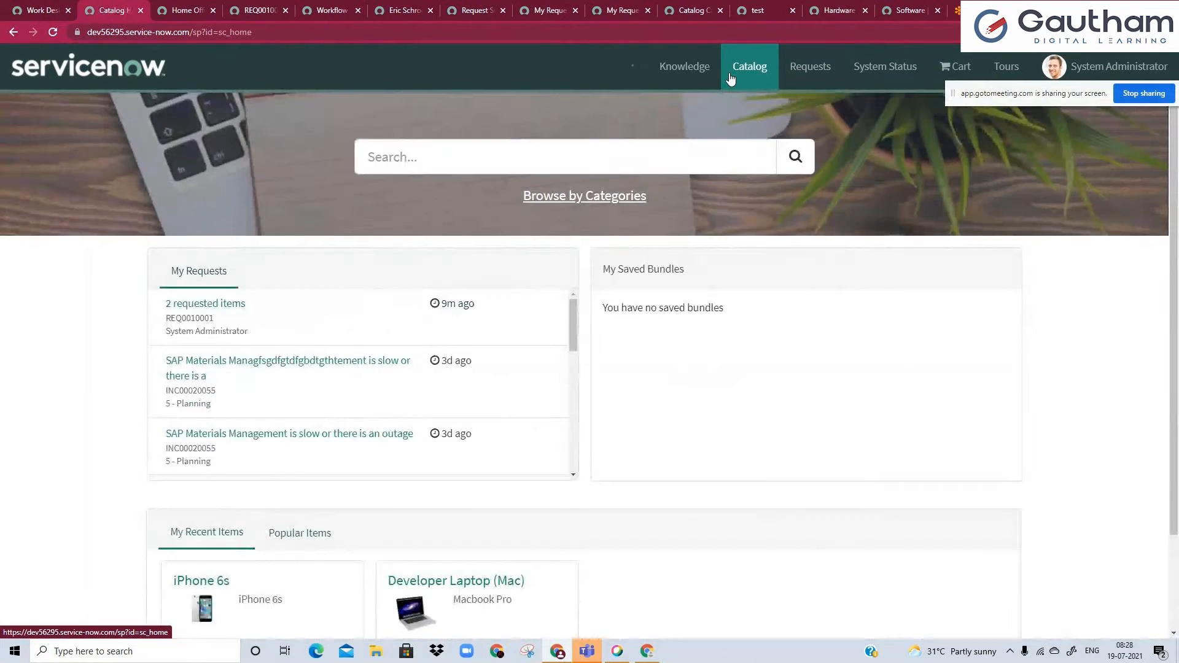
scroll(346, 371, down, 1)
scroll(347, 371, down, 1)
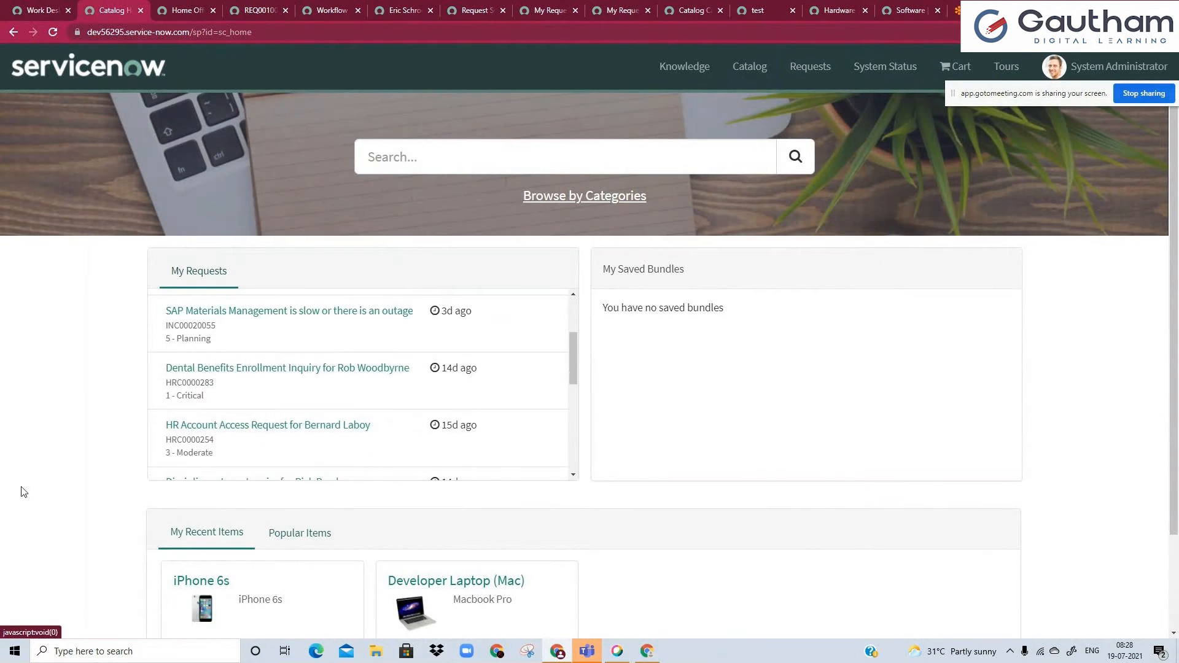
click(574, 205)
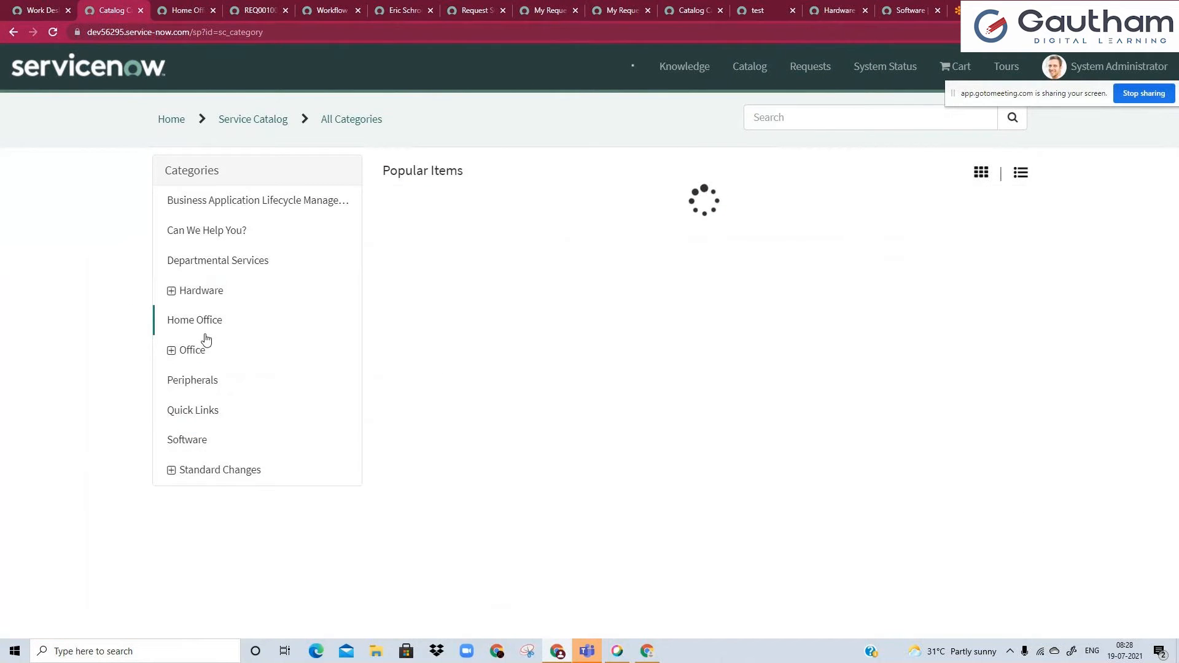
click(193, 326)
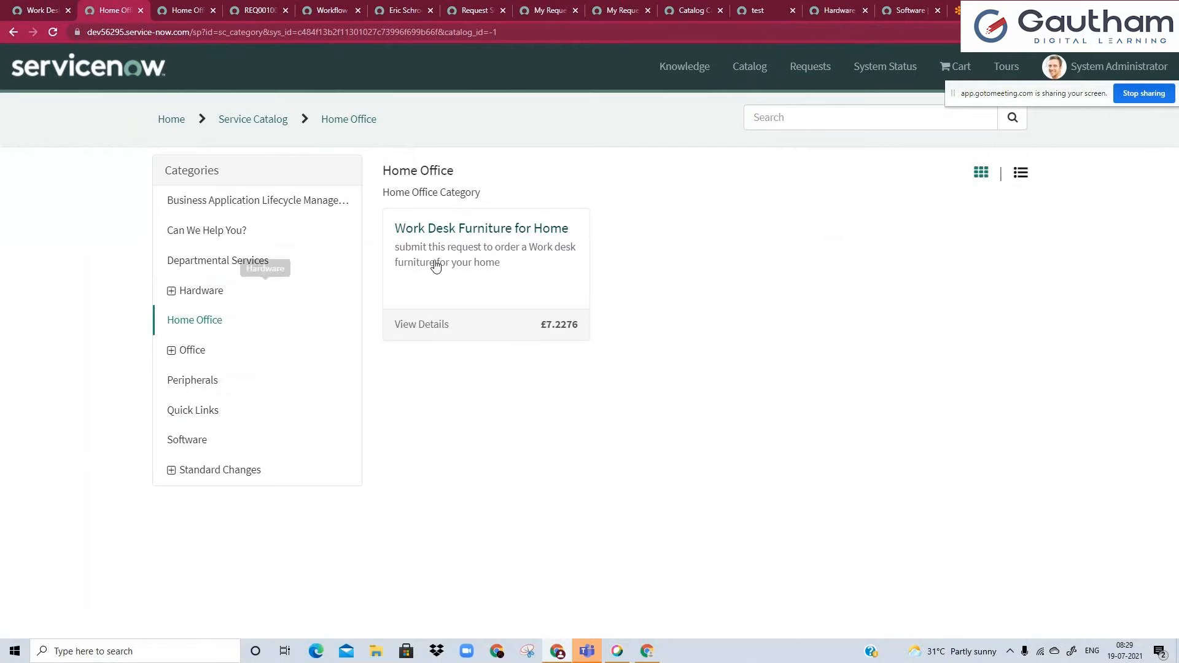
click(494, 247)
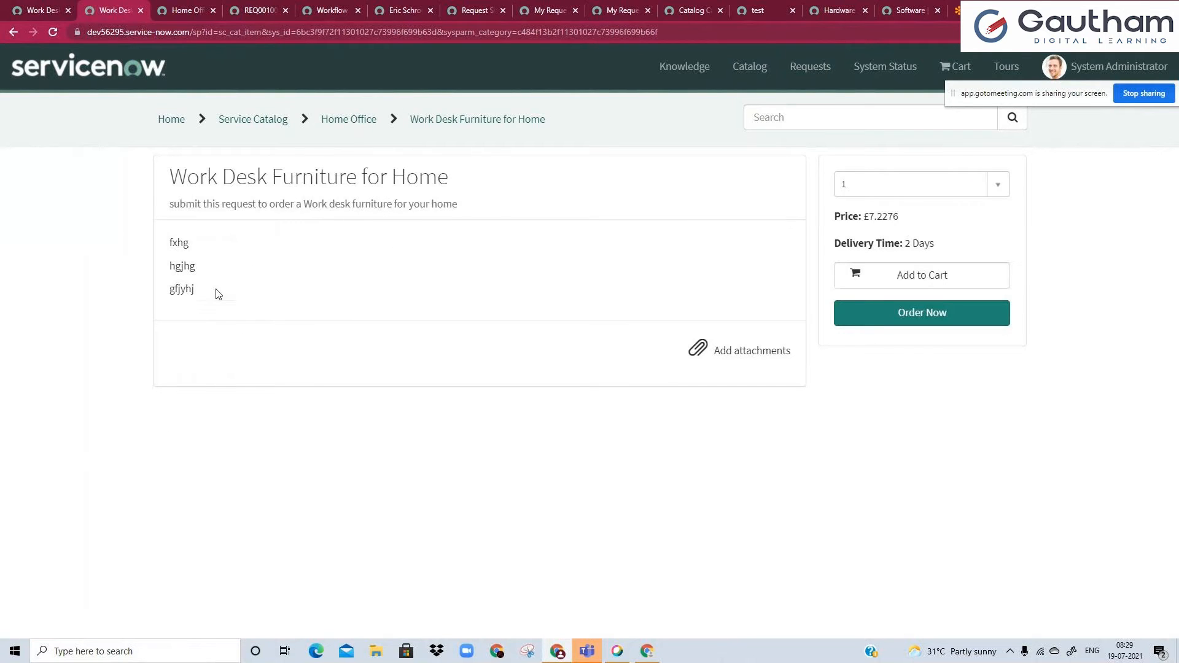
Check the name, short description and description of the Work Desk Furniture for Home item on its portal page.
triple_click(229, 177)
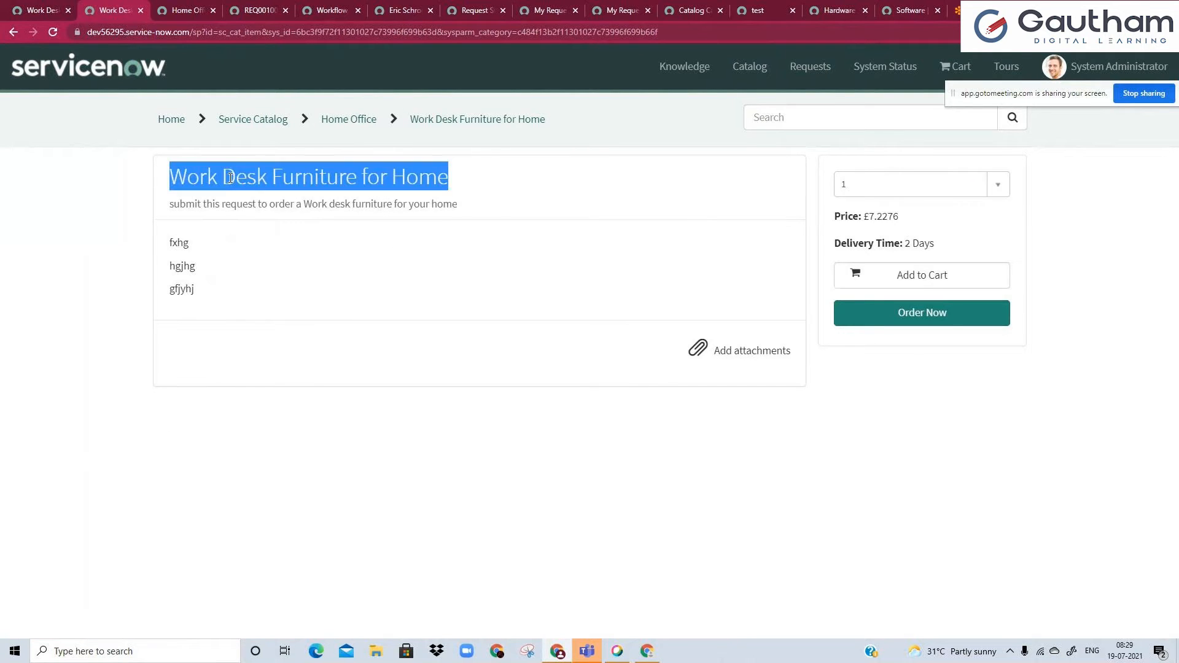
triple_click(233, 205)
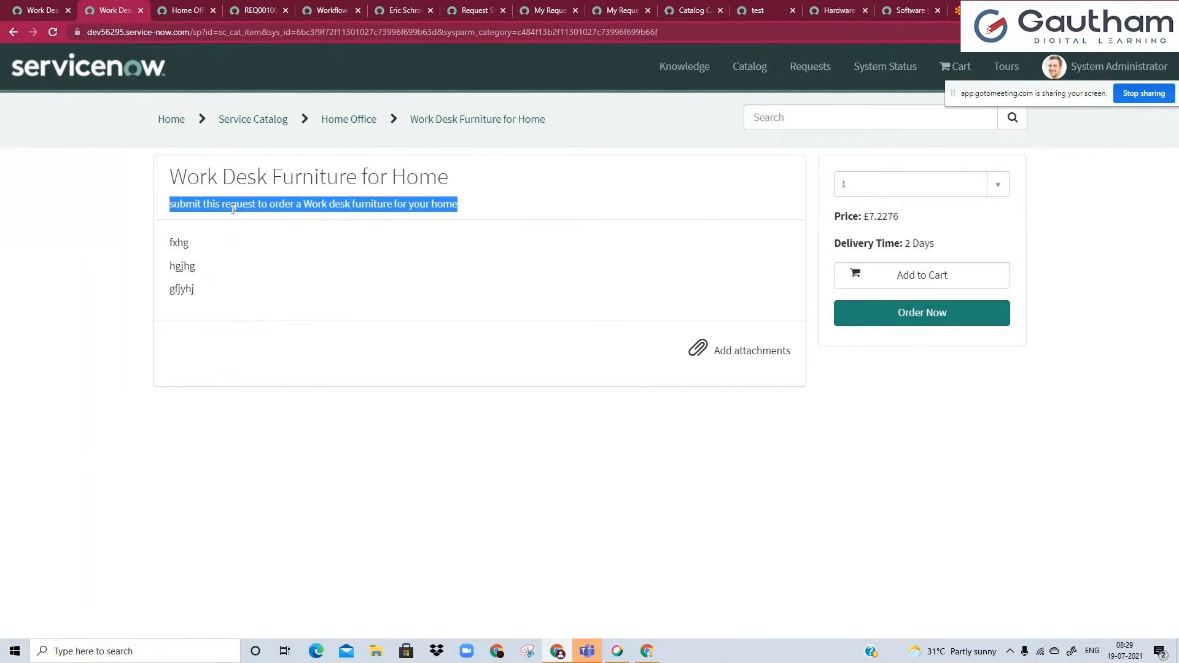
click(190, 302)
Return to the Work Desk Furniture for Home item record and open its picture settings.
click(51, 6)
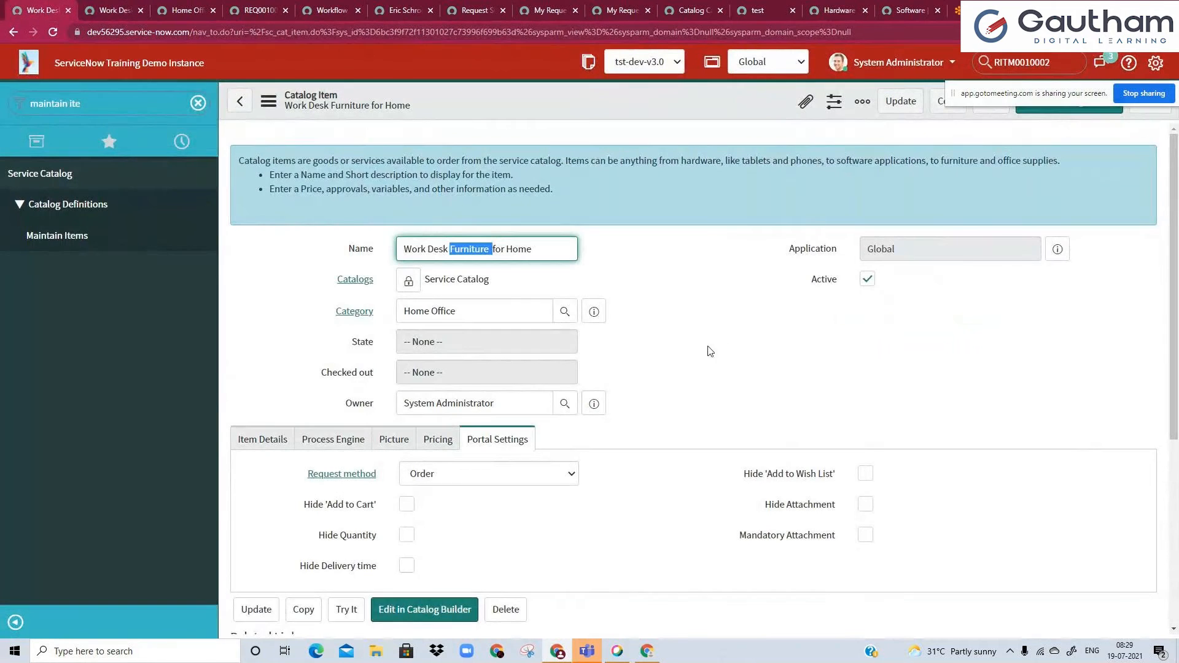
scroll(713, 270, down, 1)
click(399, 378)
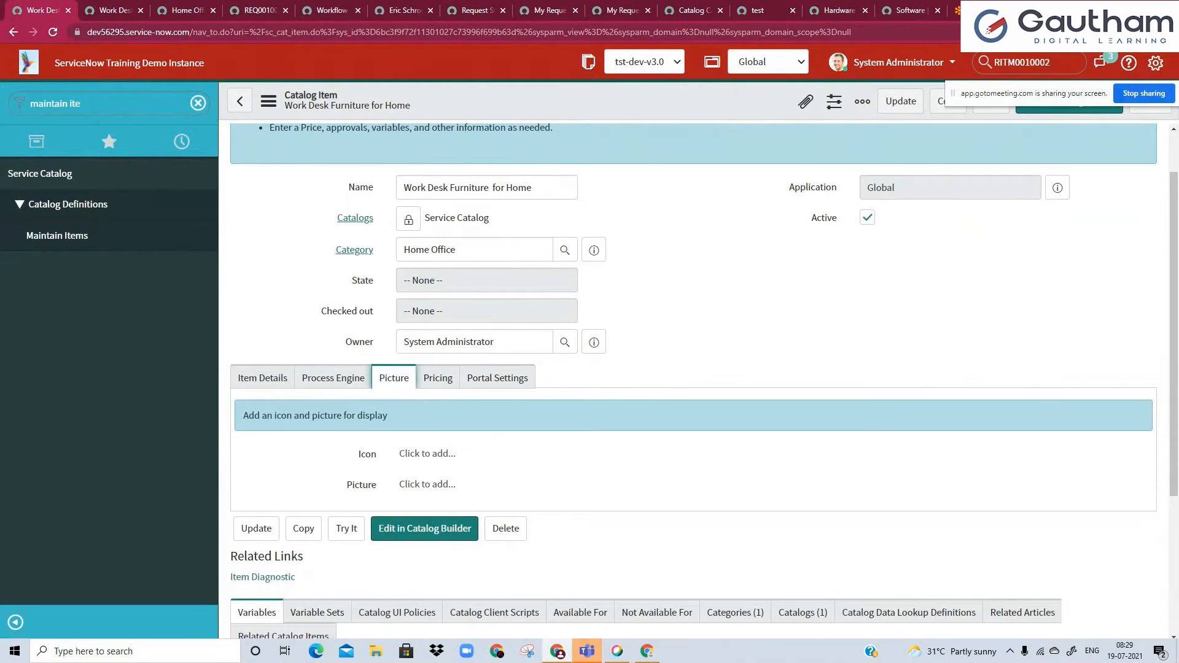
Search Google for "work desk sample image" in a new browser tab and open the image results.
key(ctrl+t)
text(work )
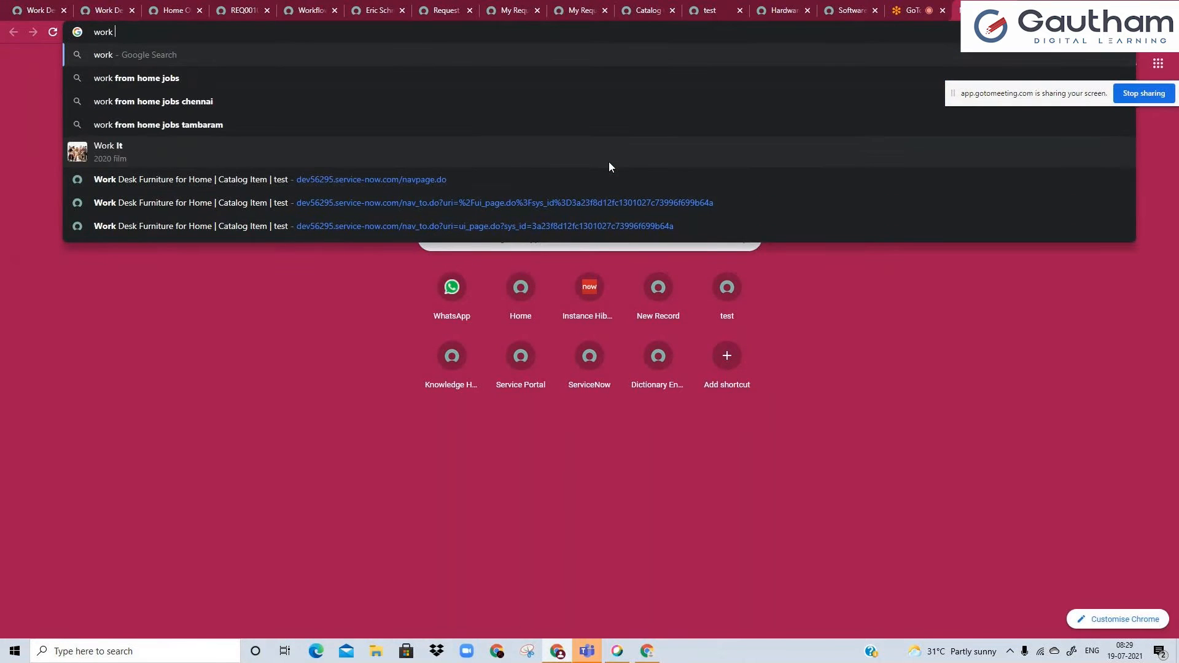
text(desk s)
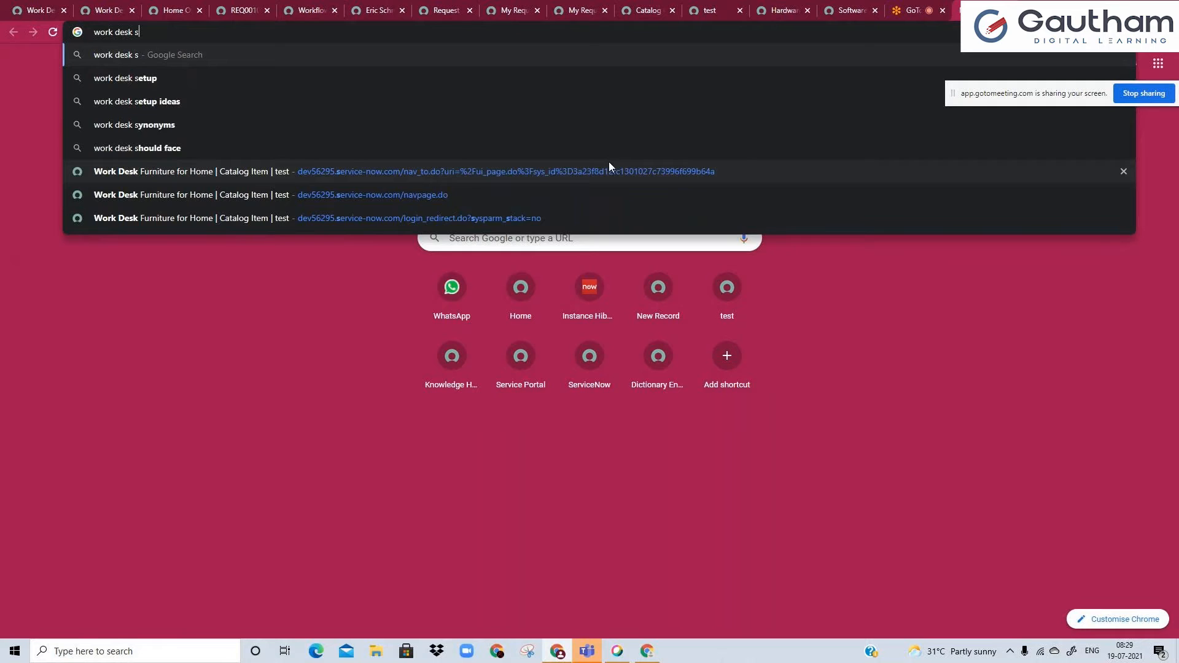
text(ample image)
key(Return)
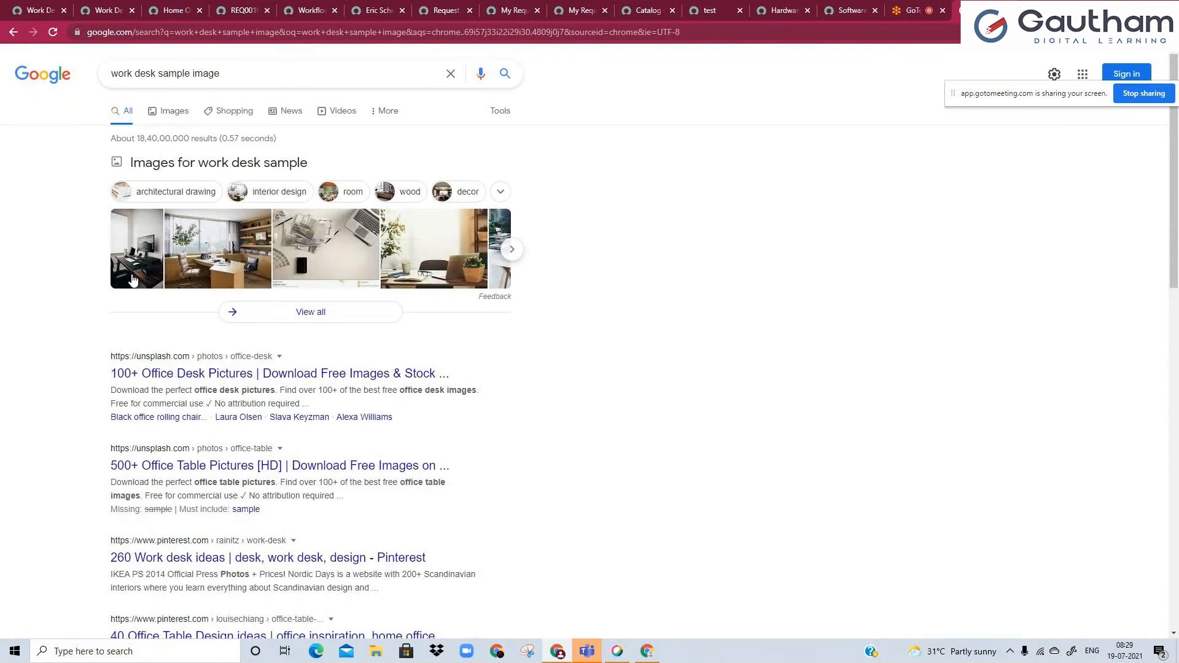
right_click(132, 271)
click(360, 278)
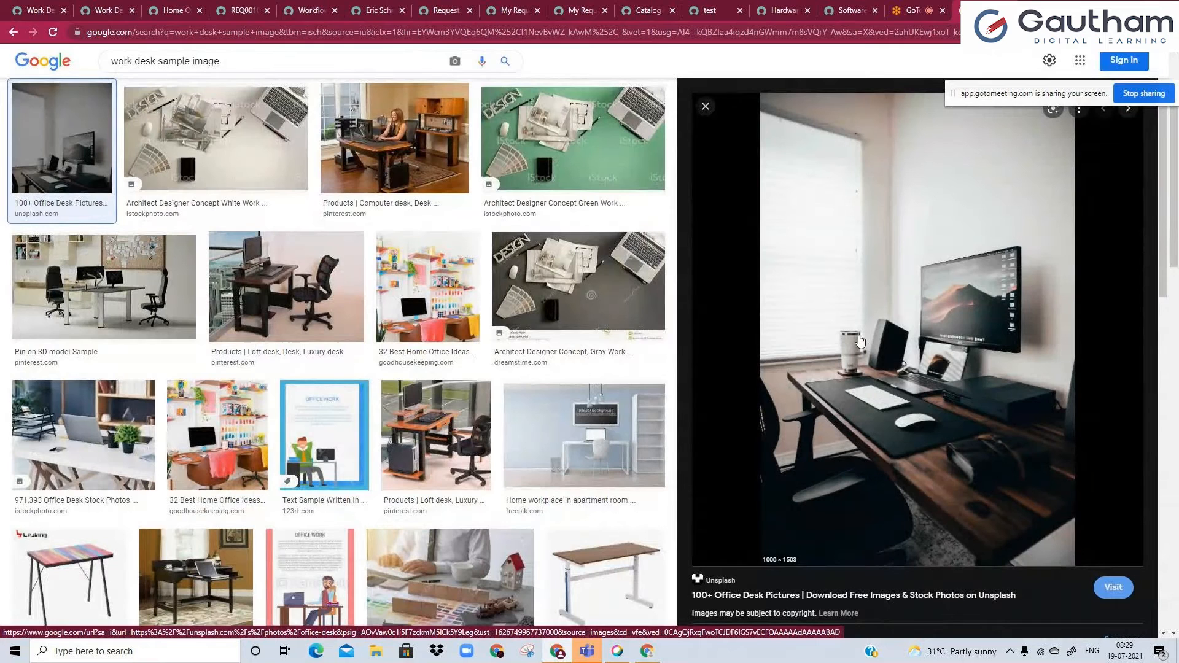
Save the Pinterest loft desk image with the orange desktop and black chair to Downloads as "work desk sample image".
click(467, 454)
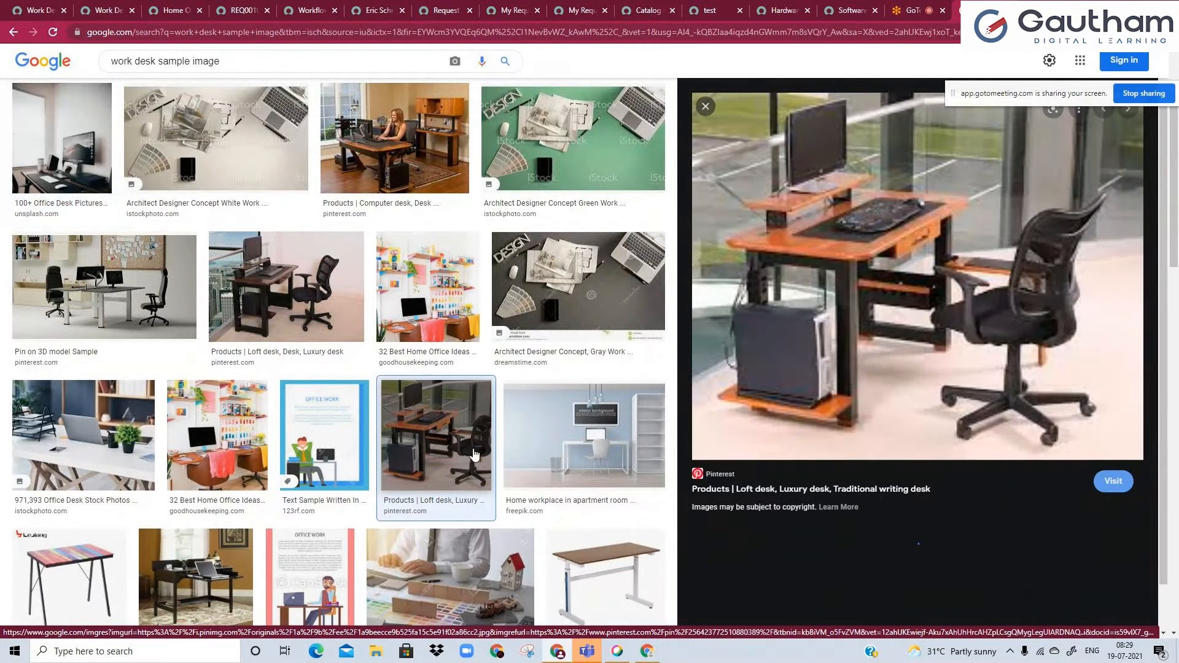
right_click(883, 286)
click(930, 409)
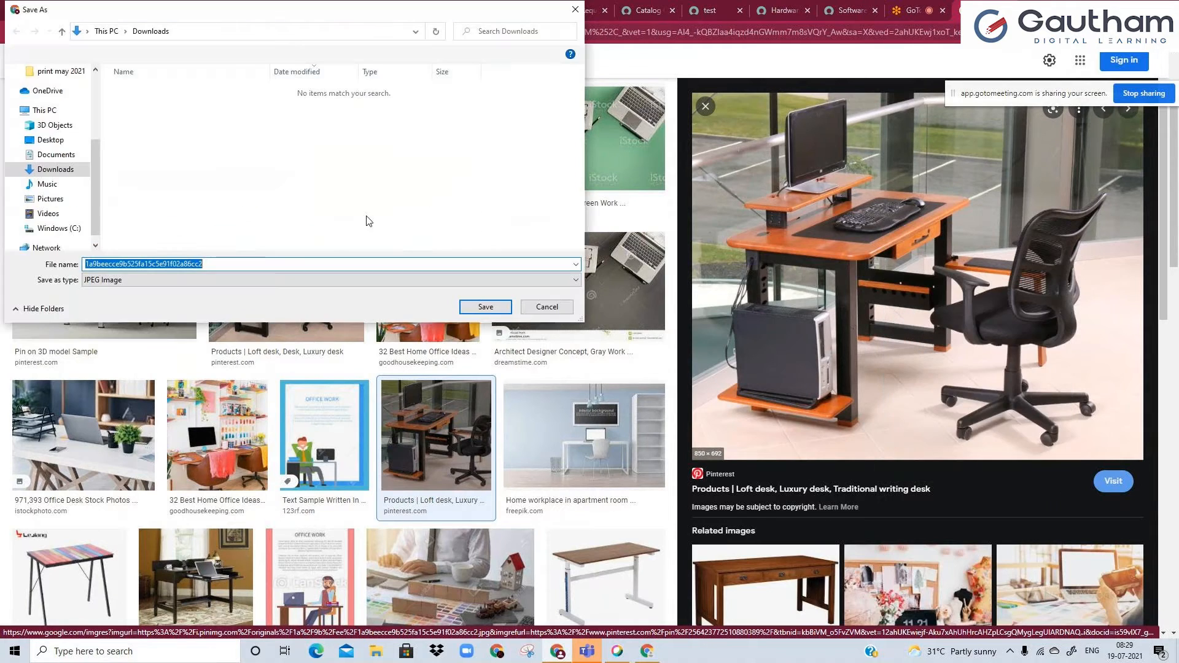
scroll(90, 110, up, 3)
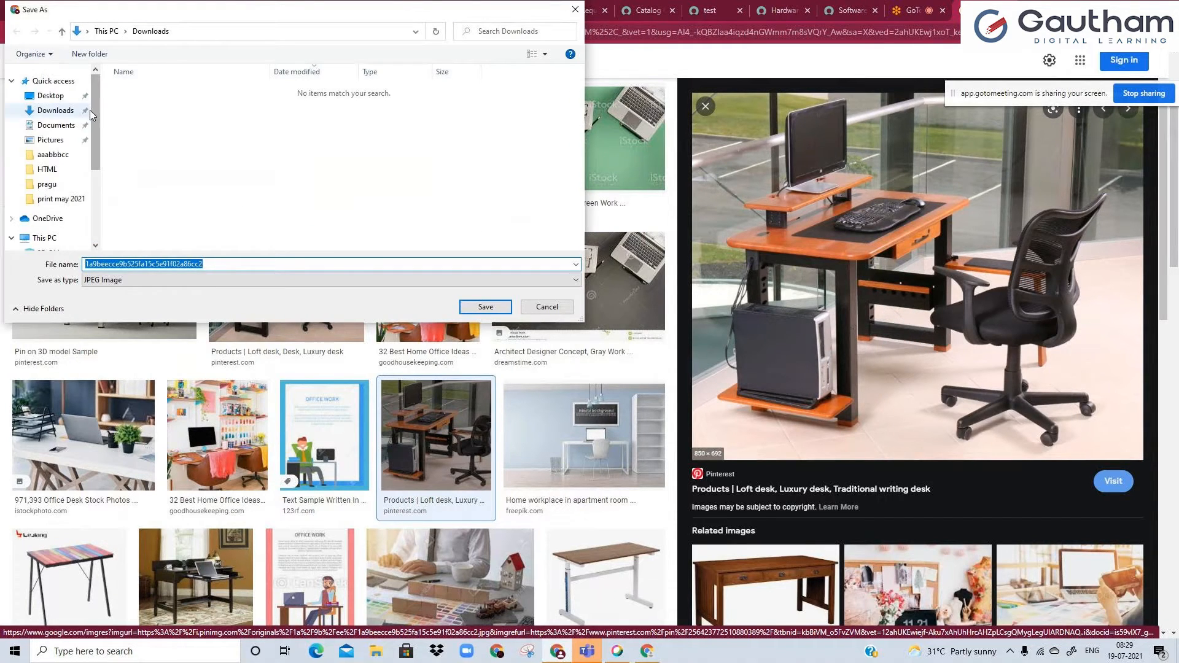
click(90, 109)
double_click(216, 267)
text(wor)
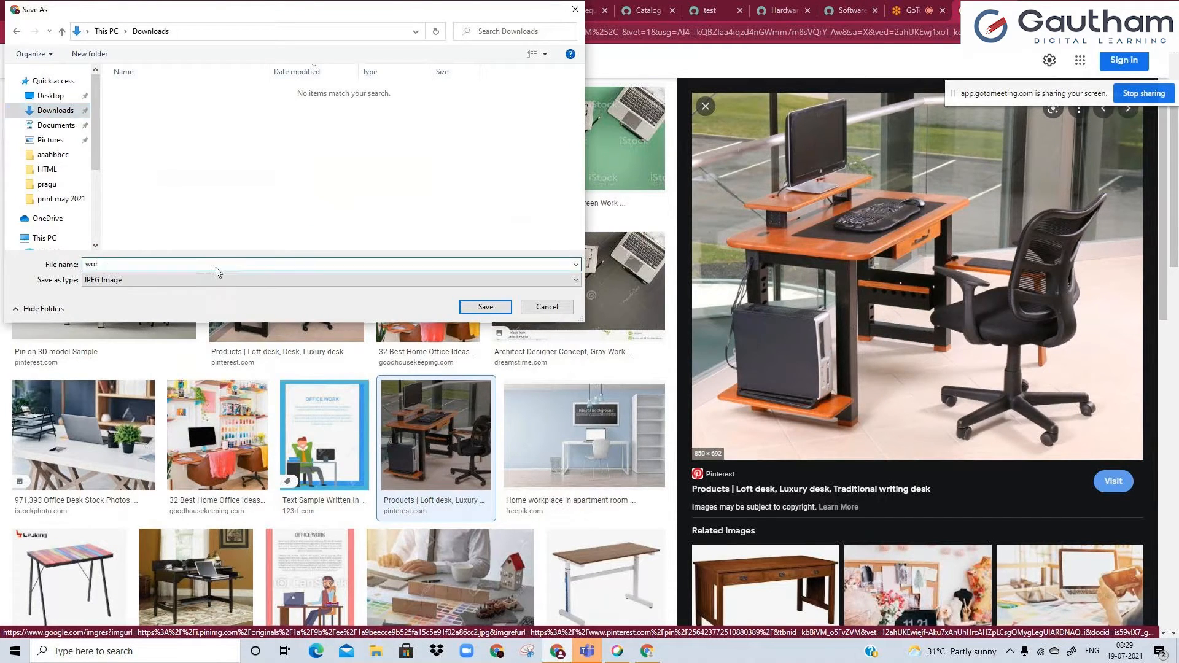
text(k desk sample image)
key(ctrl+a)
key(Return)
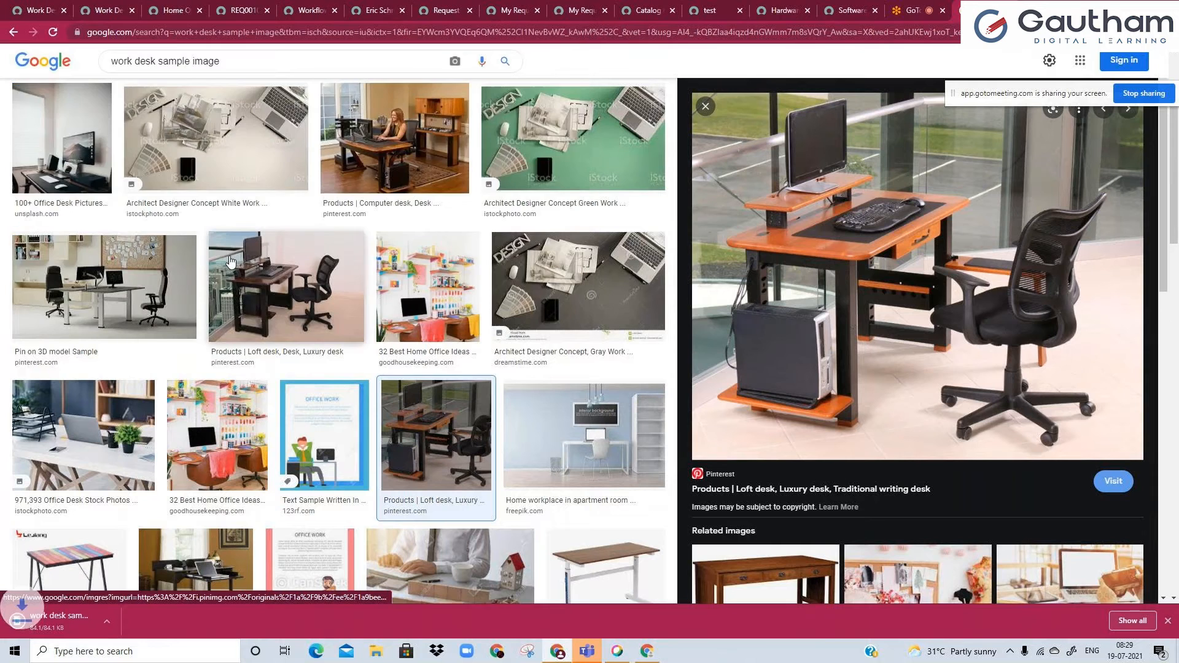
Upload the work desk sample image from Downloads as the catalog item's picture and save the item record.
scroll(231, 262, up, 2)
click(123, 6)
click(33, 8)
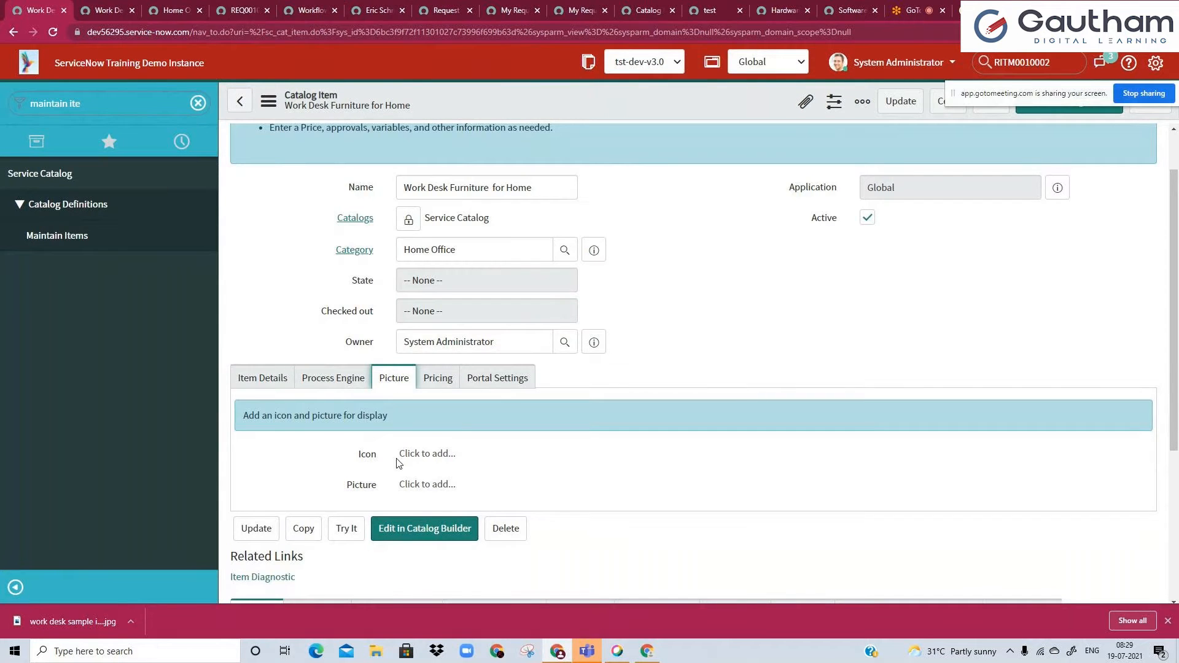
click(430, 486)
click(312, 161)
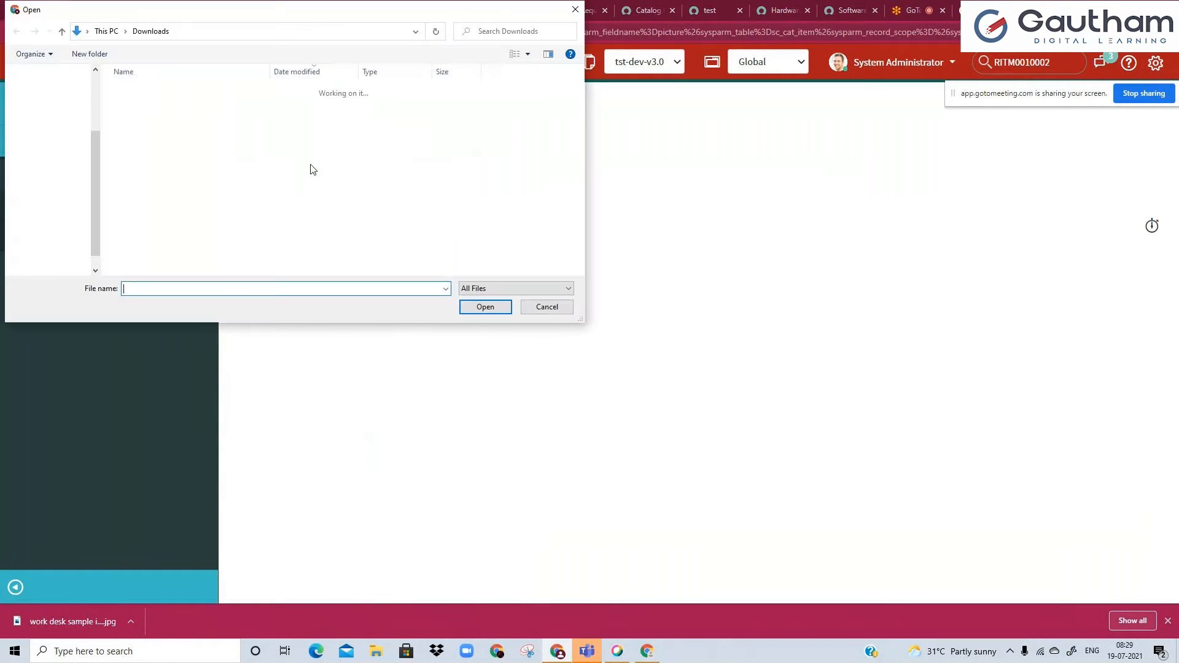
double_click(172, 109)
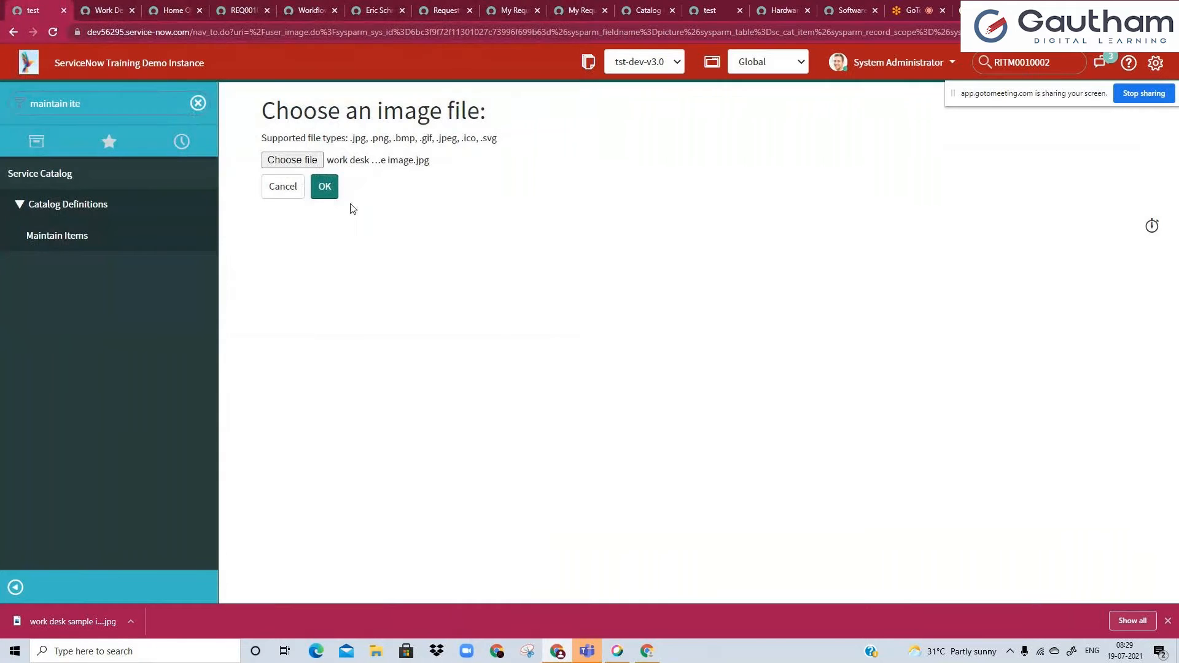
click(324, 187)
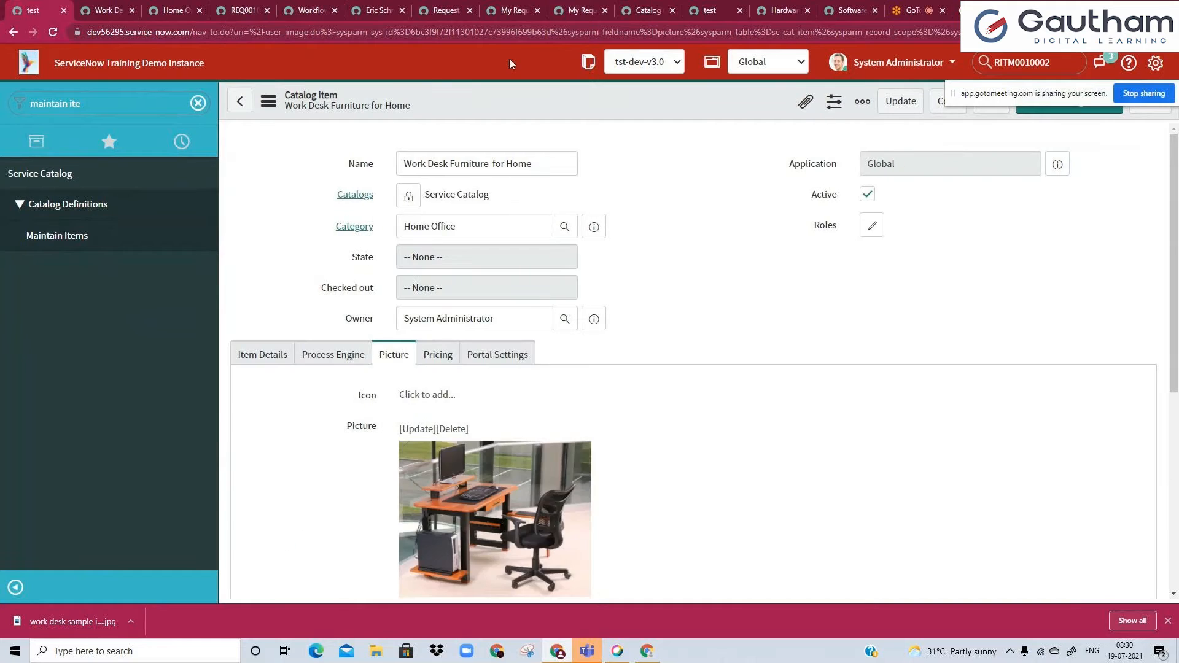
right_click(522, 108)
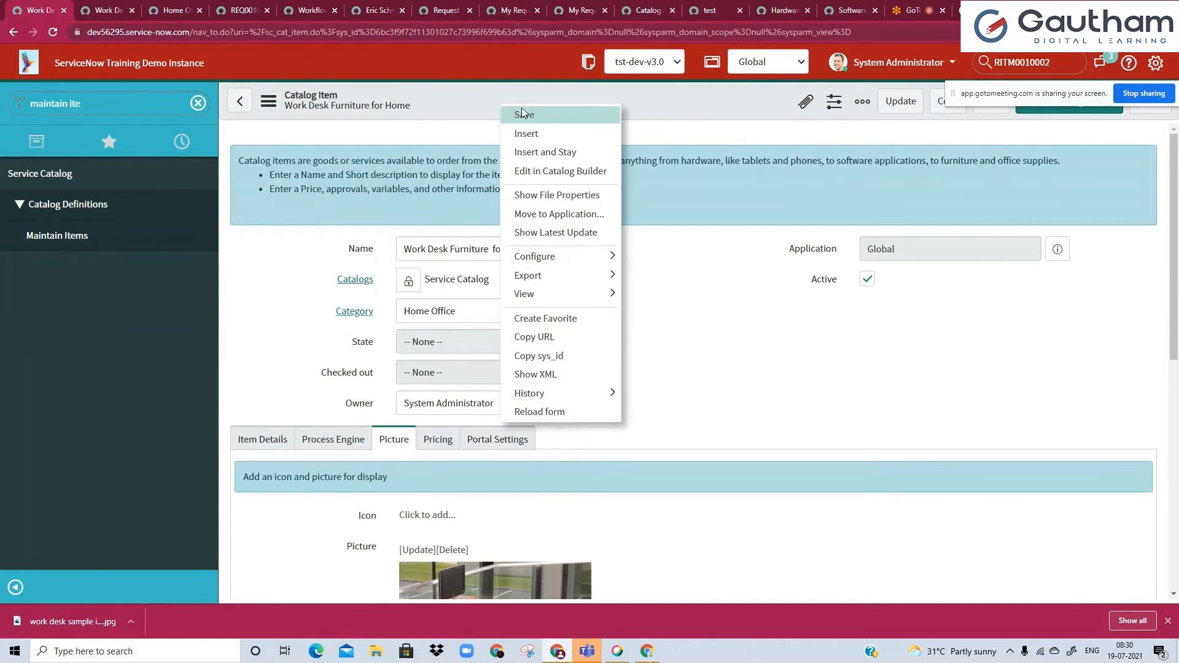
click(521, 111)
Close the leftover browser tabs for the laptop search, Hardware, Software and the iPhone 6s request.
click(850, 8)
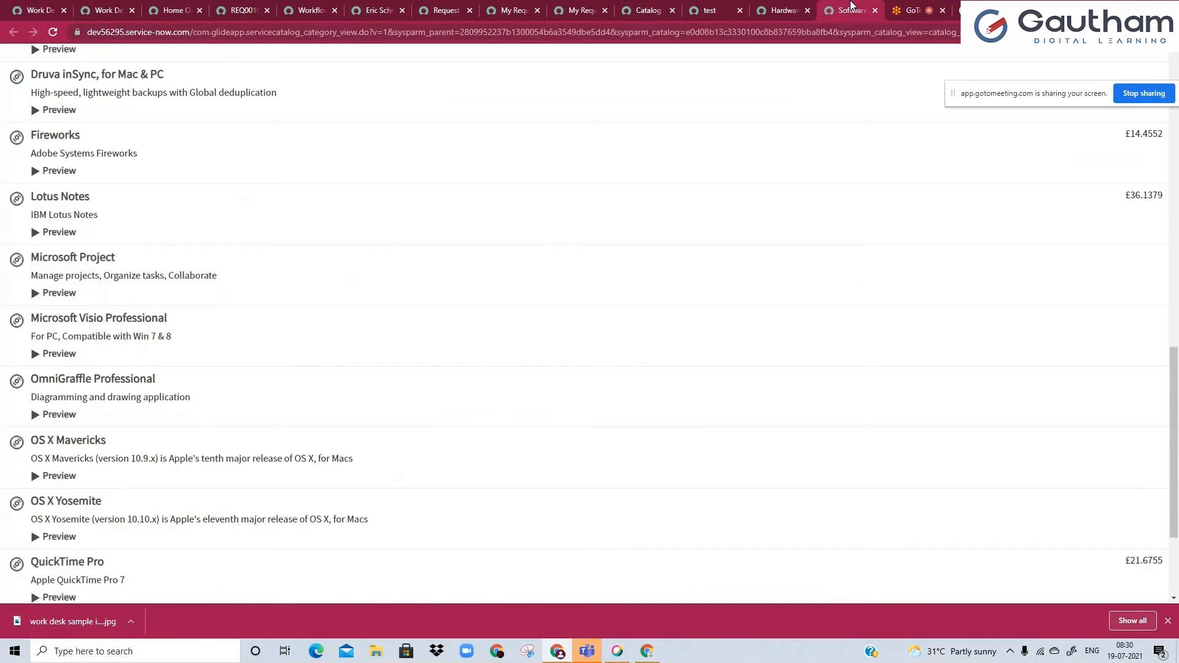
click(783, 10)
click(728, 11)
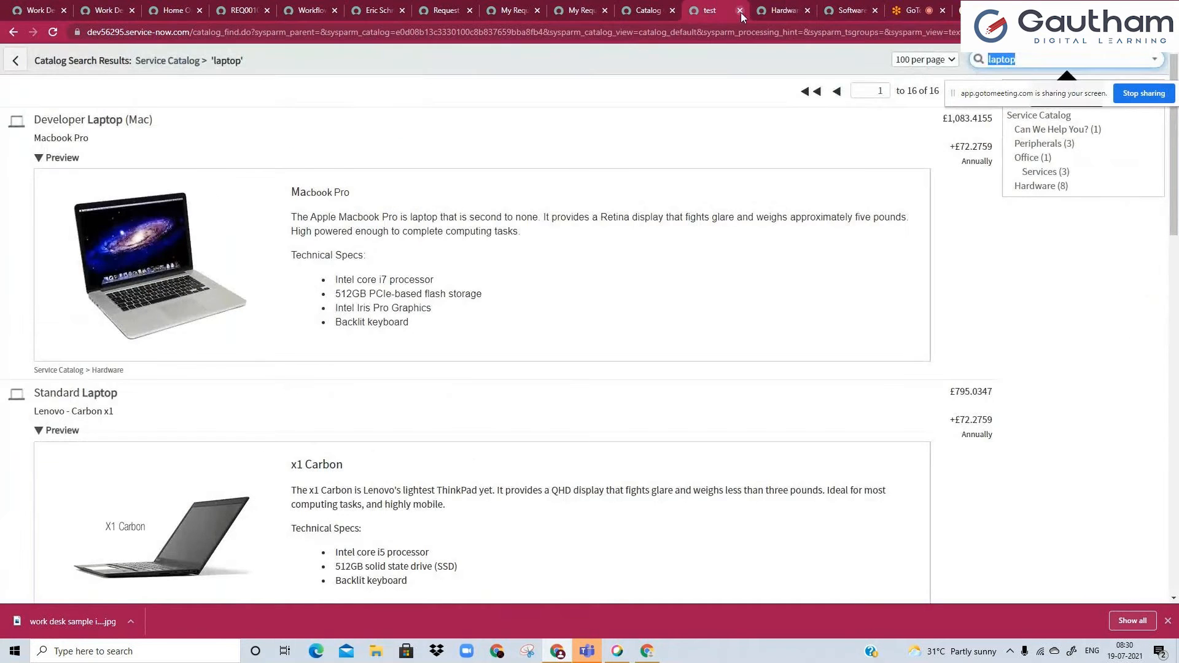
click(740, 10)
click(740, 10)
click(740, 10)
click(645, 10)
click(565, 5)
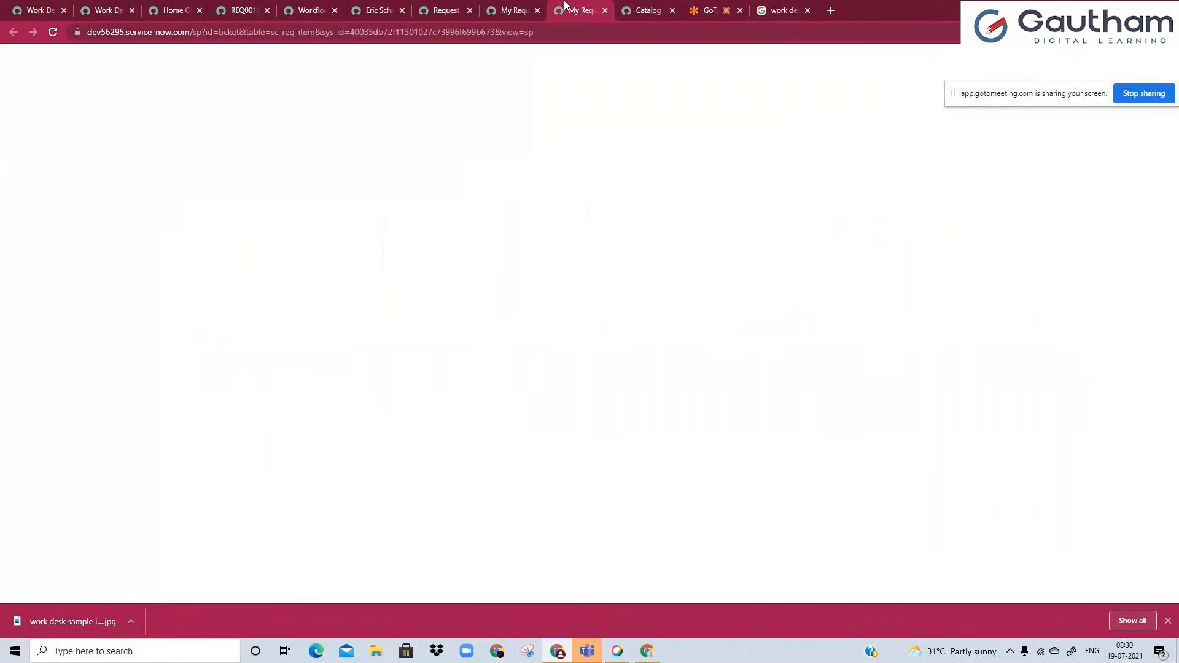
click(519, 8)
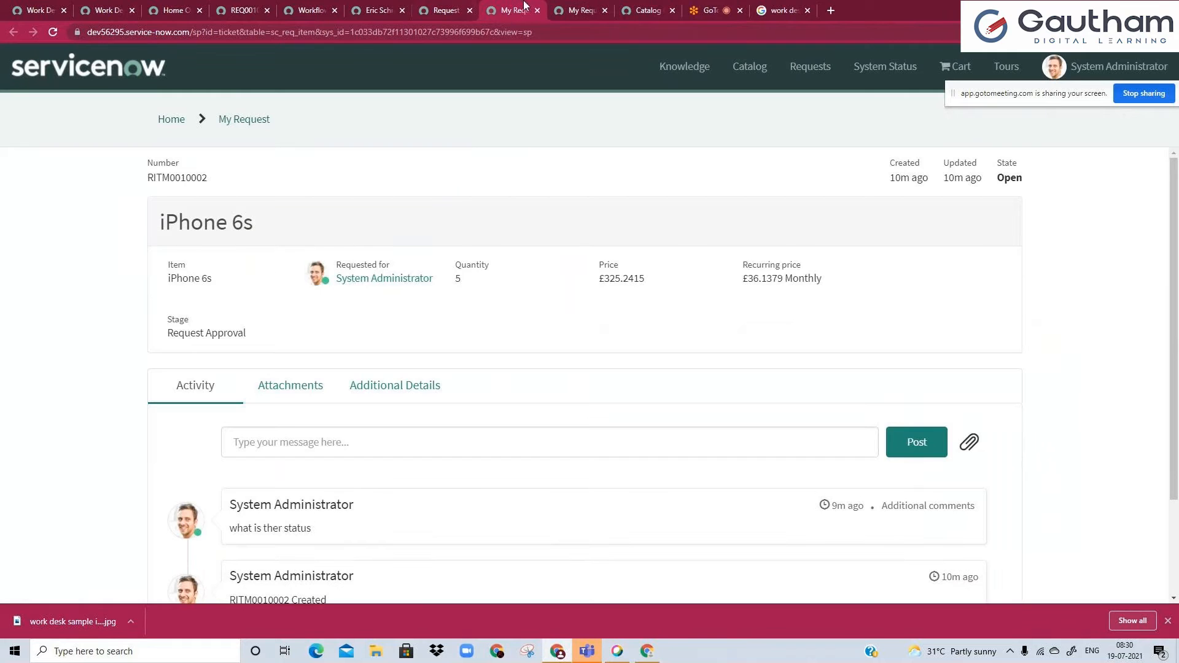
click(538, 11)
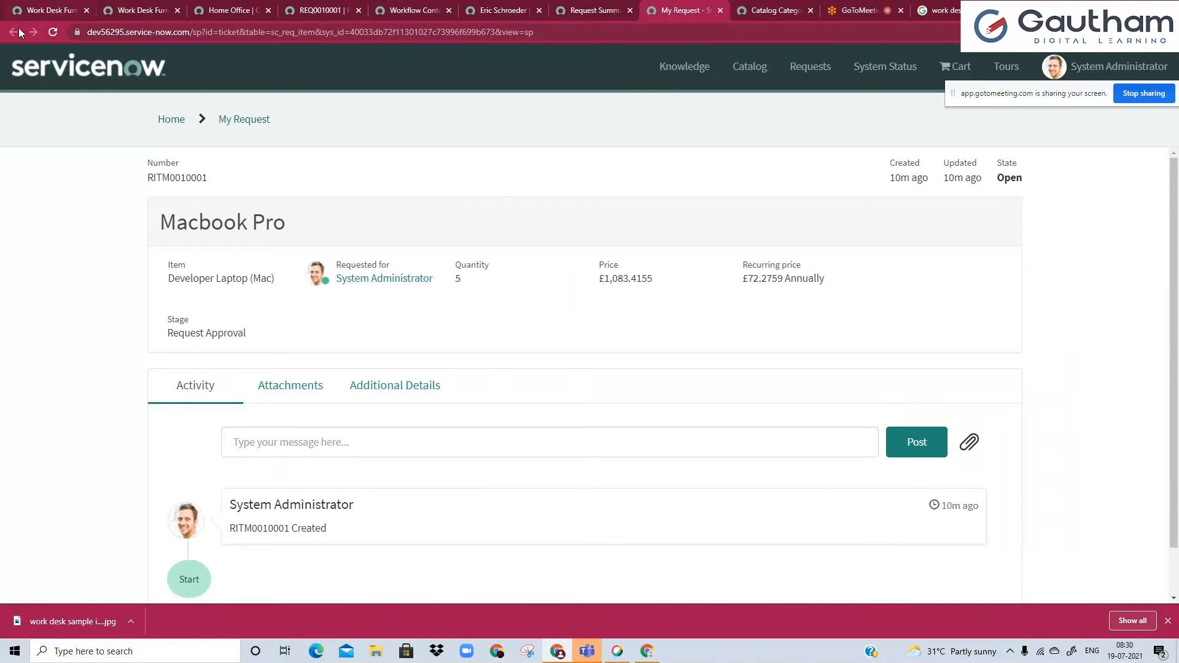
Reload the item's portal page to check its picture, and compare the portal's Home Office category listing with the category record.
click(211, 8)
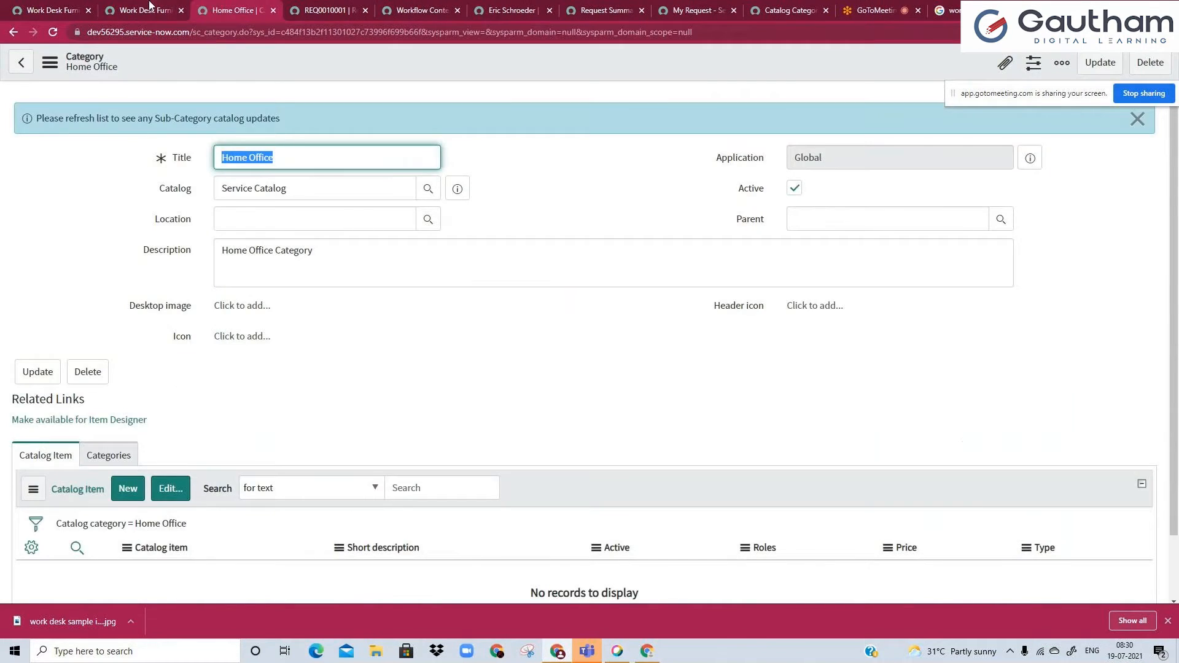
click(149, 7)
click(58, 32)
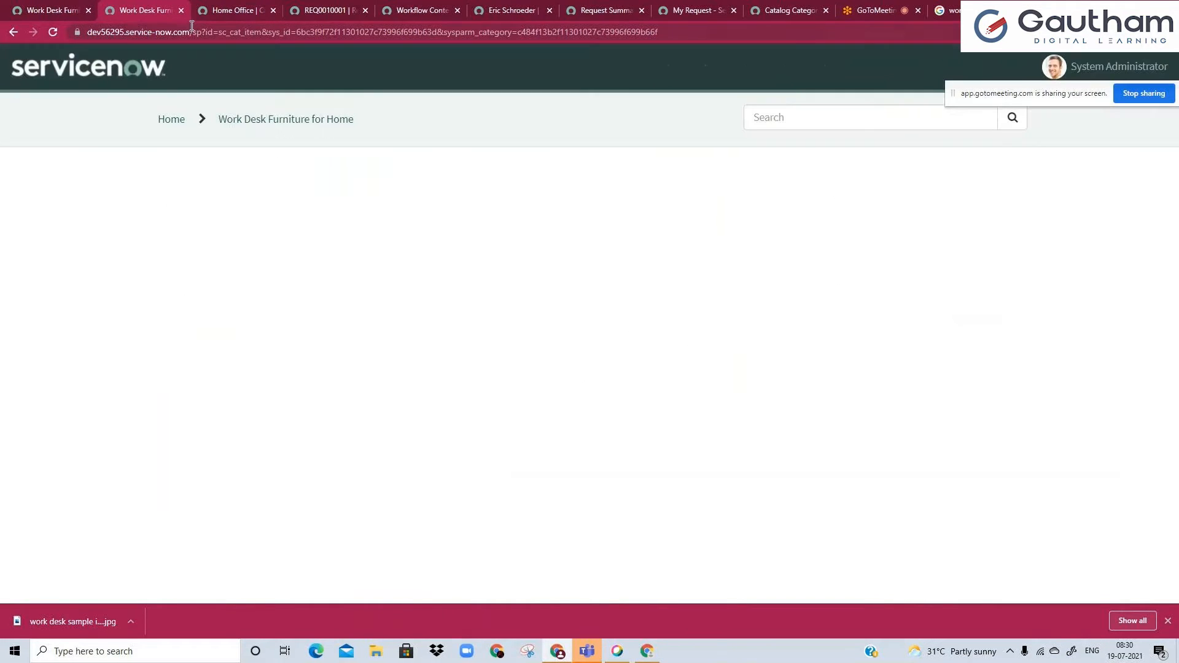
drag(202, 32, 622, 53)
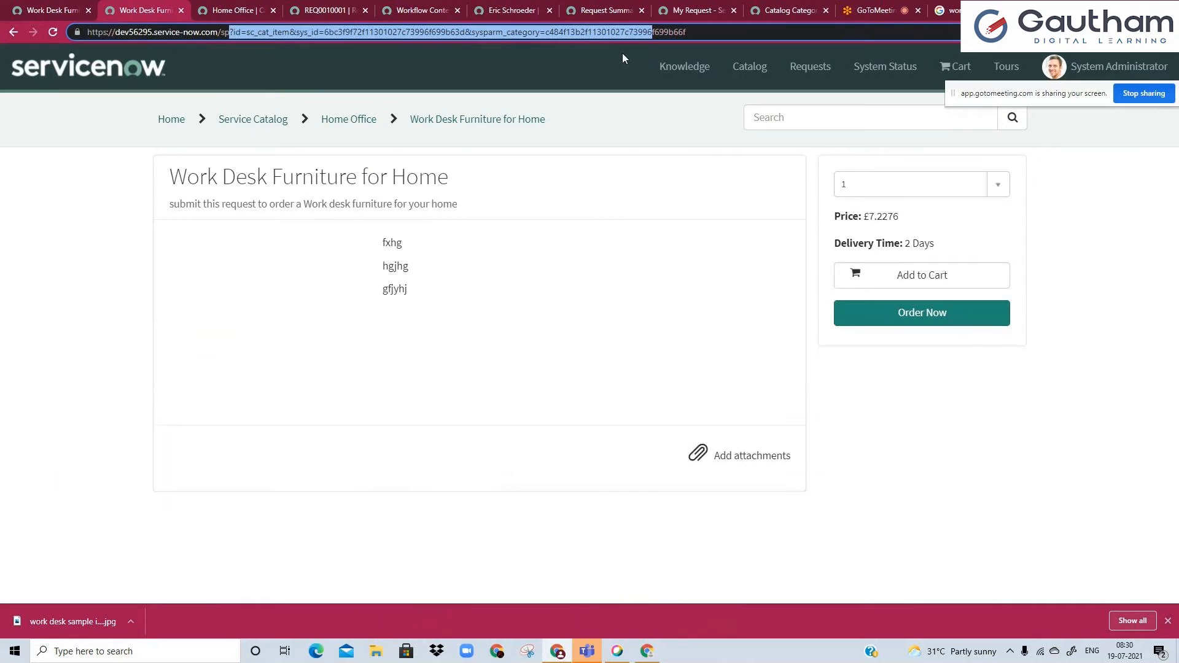
click(344, 120)
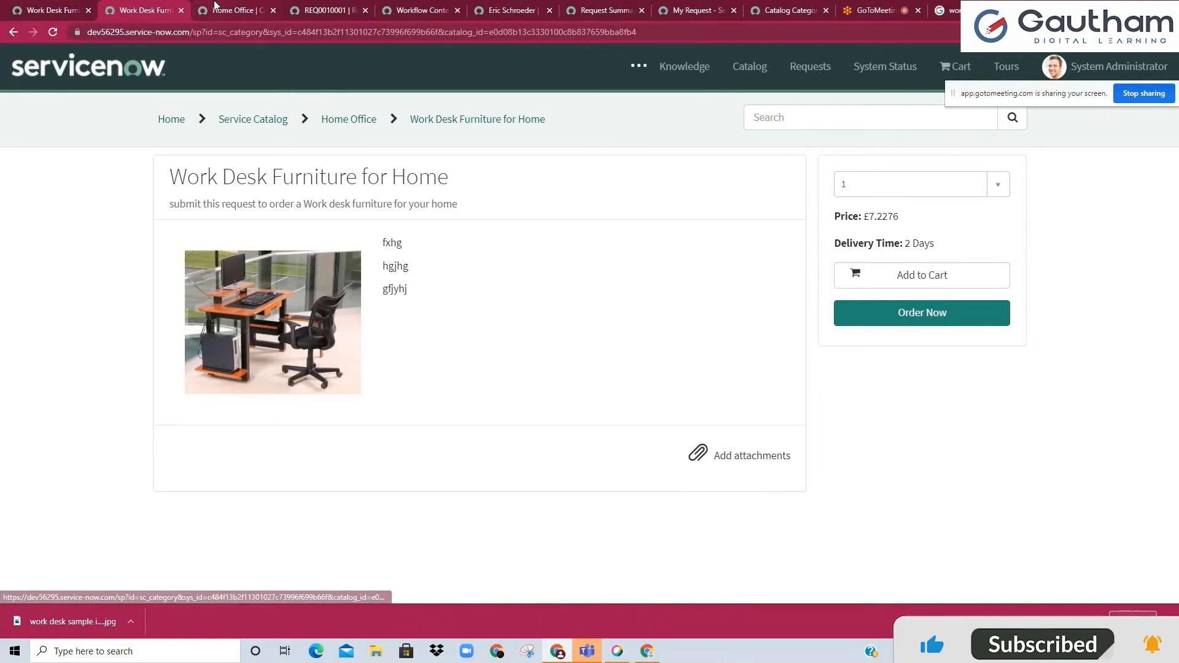
click(214, 5)
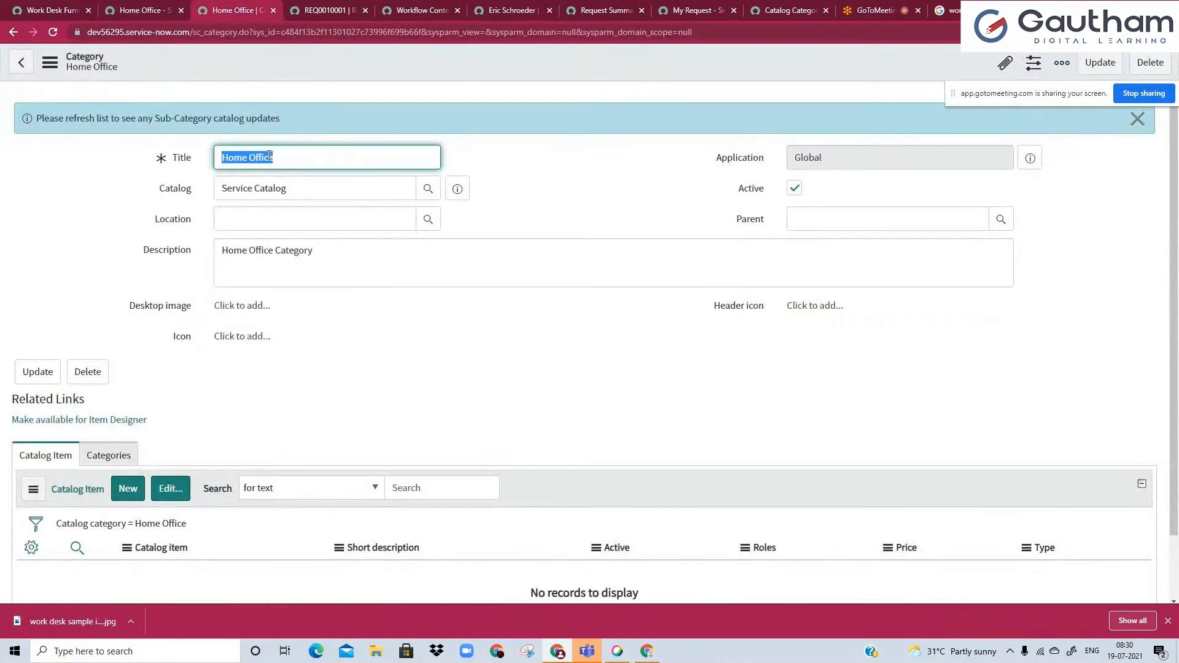
click(152, 5)
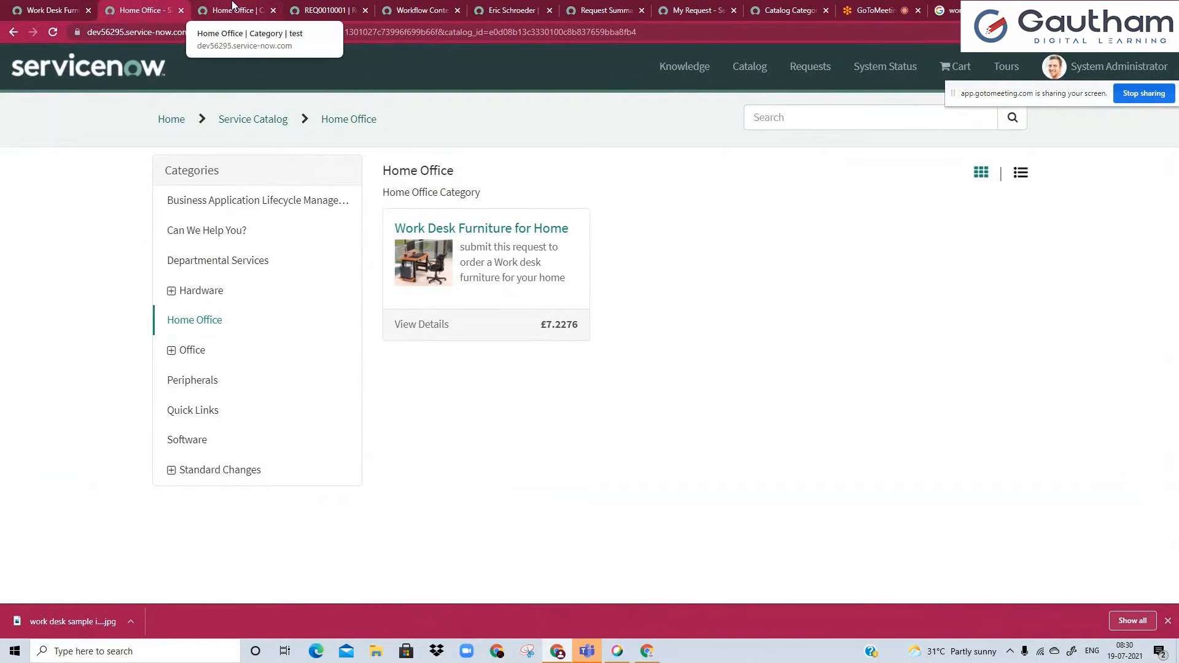
Review the Home Office category record's image fields and search Google Images for "home office".
click(230, 9)
click(333, 285)
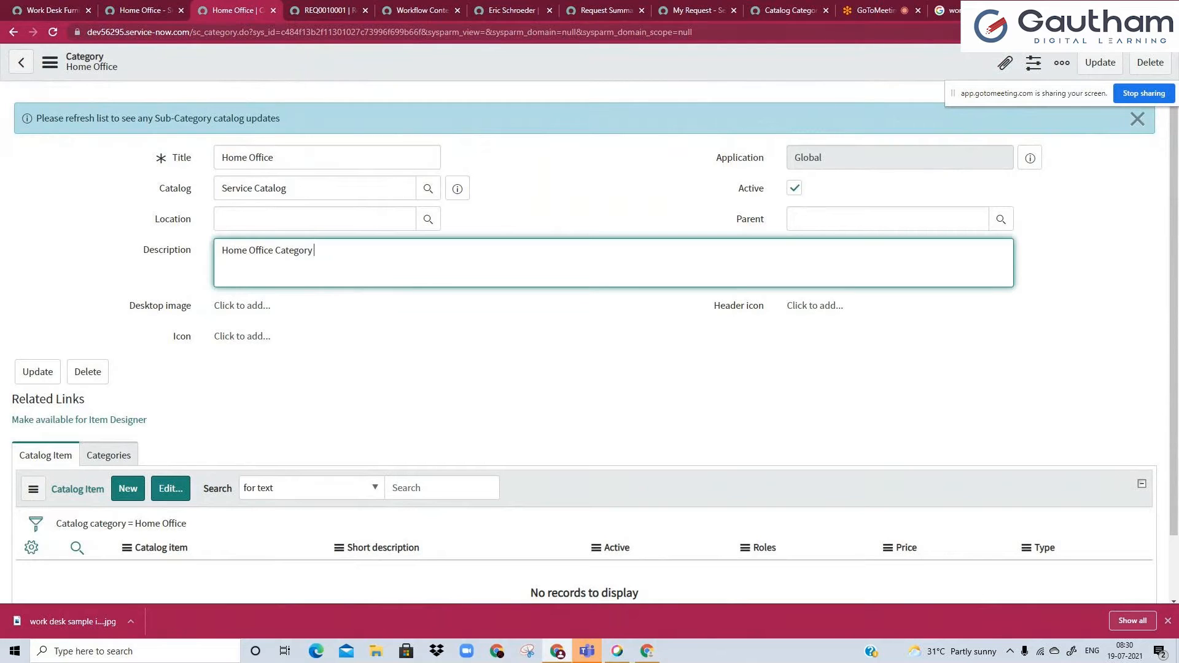
click(968, 10)
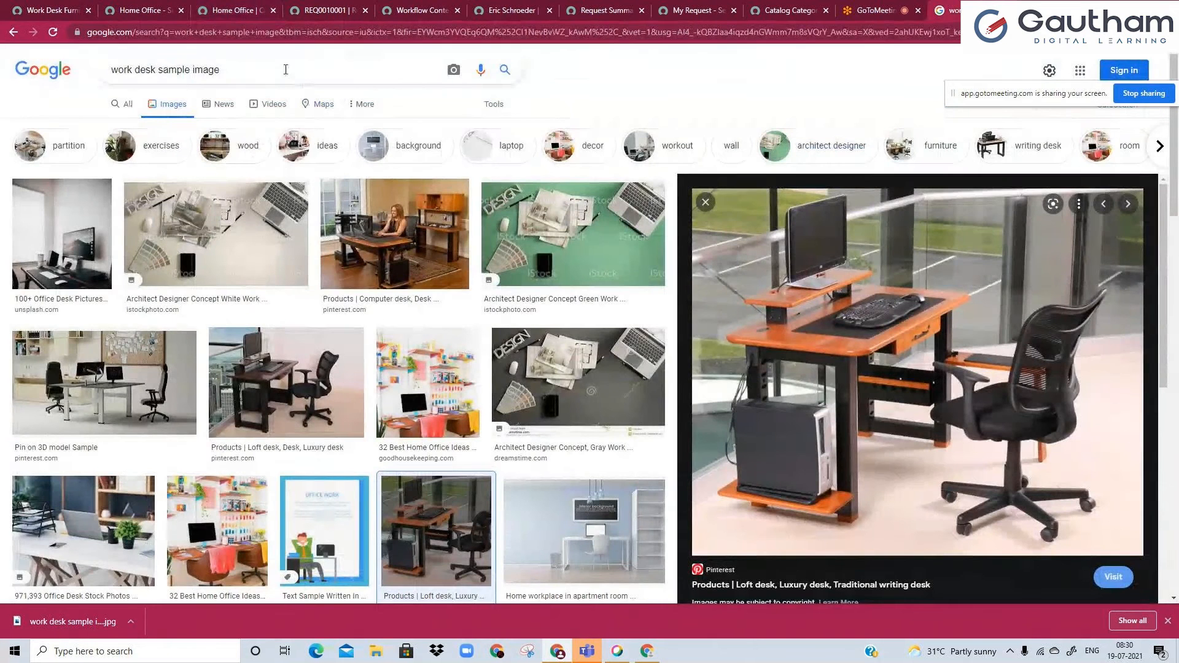
triple_click(285, 69)
text(home office)
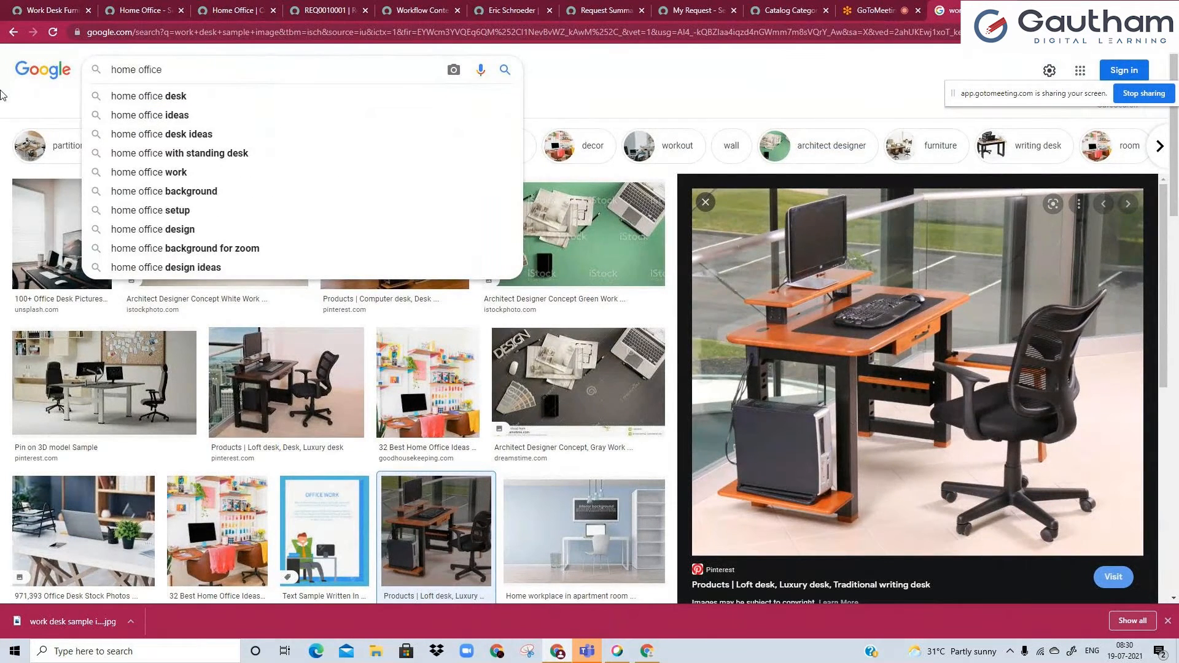
key(Return)
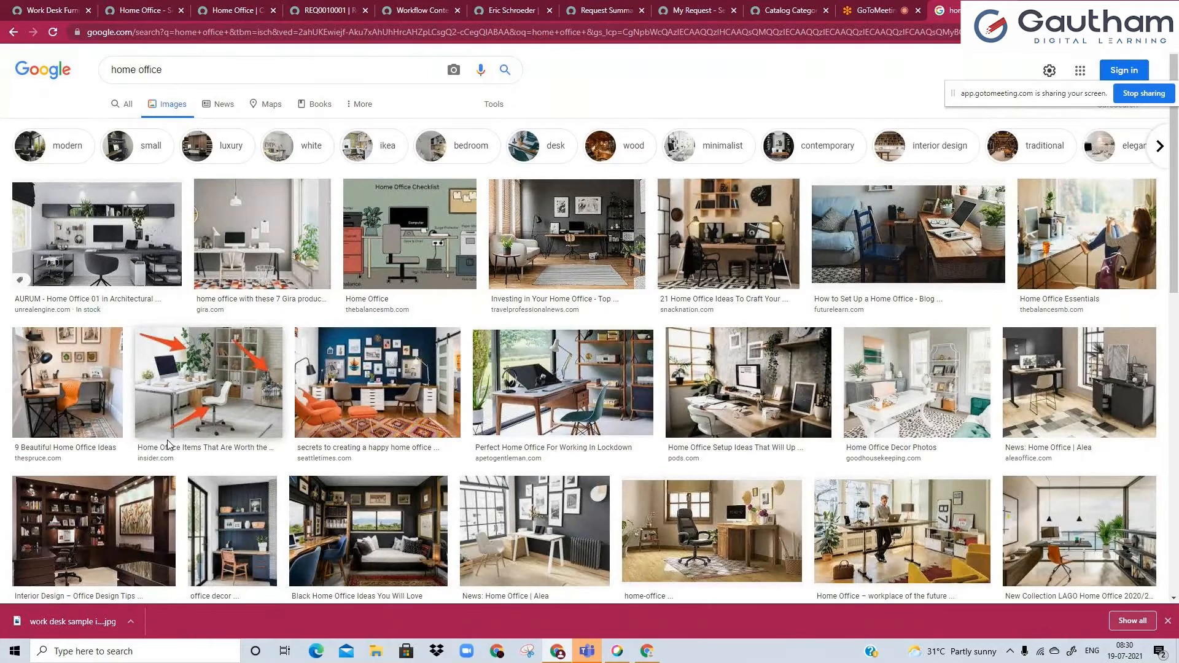
Save the dark wood home office image from interiorsbybrown.com to Downloads, naming the file "home offivce".
scroll(172, 455, down, 2)
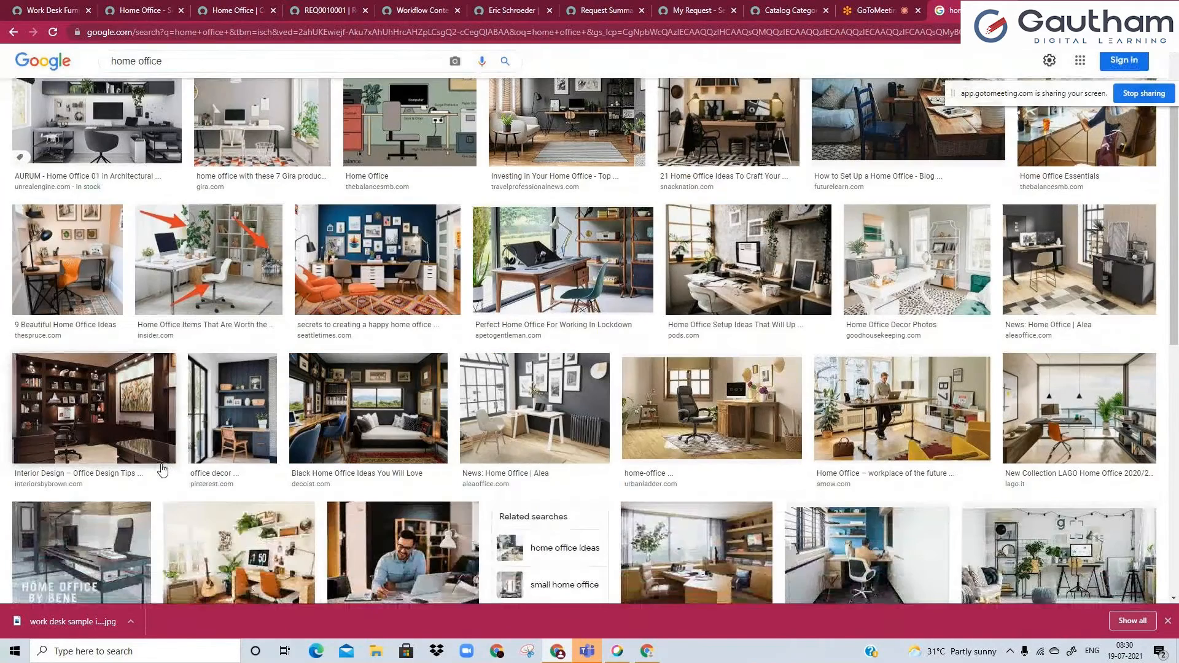
click(162, 470)
right_click(757, 307)
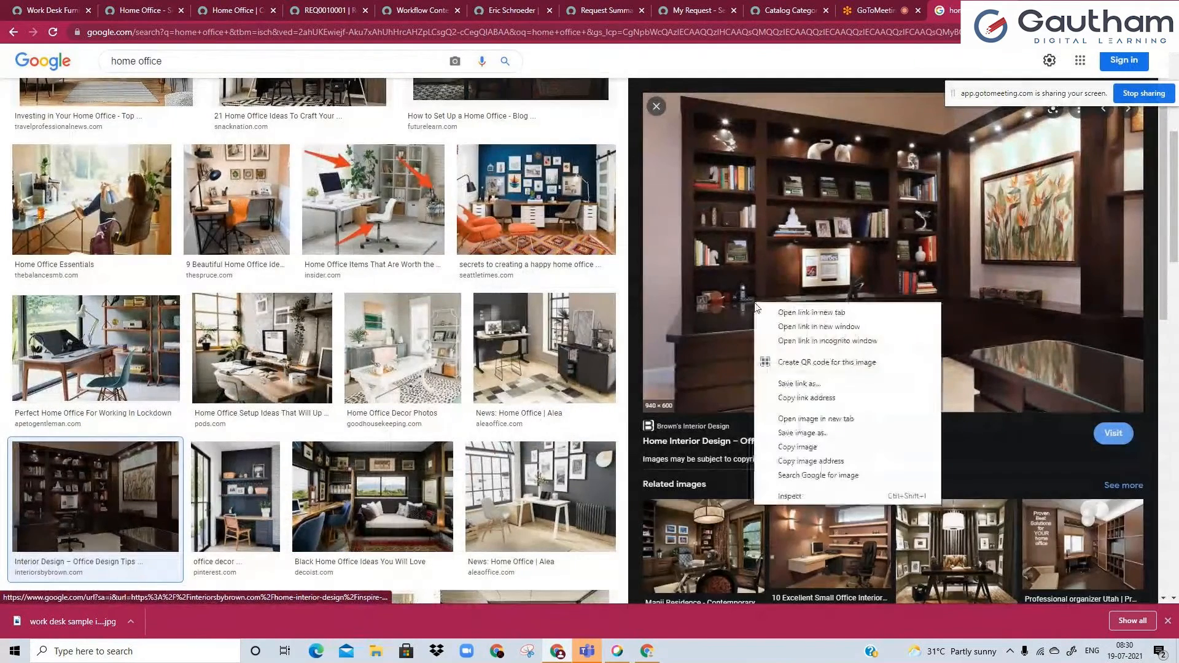
click(803, 433)
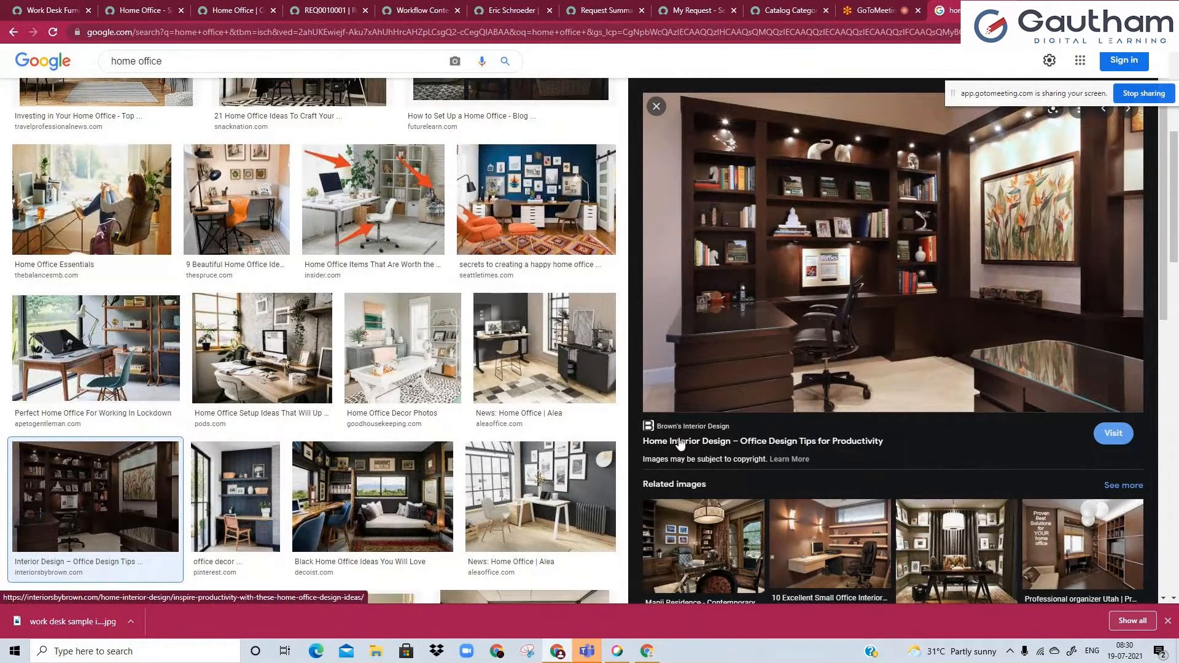
text(home)
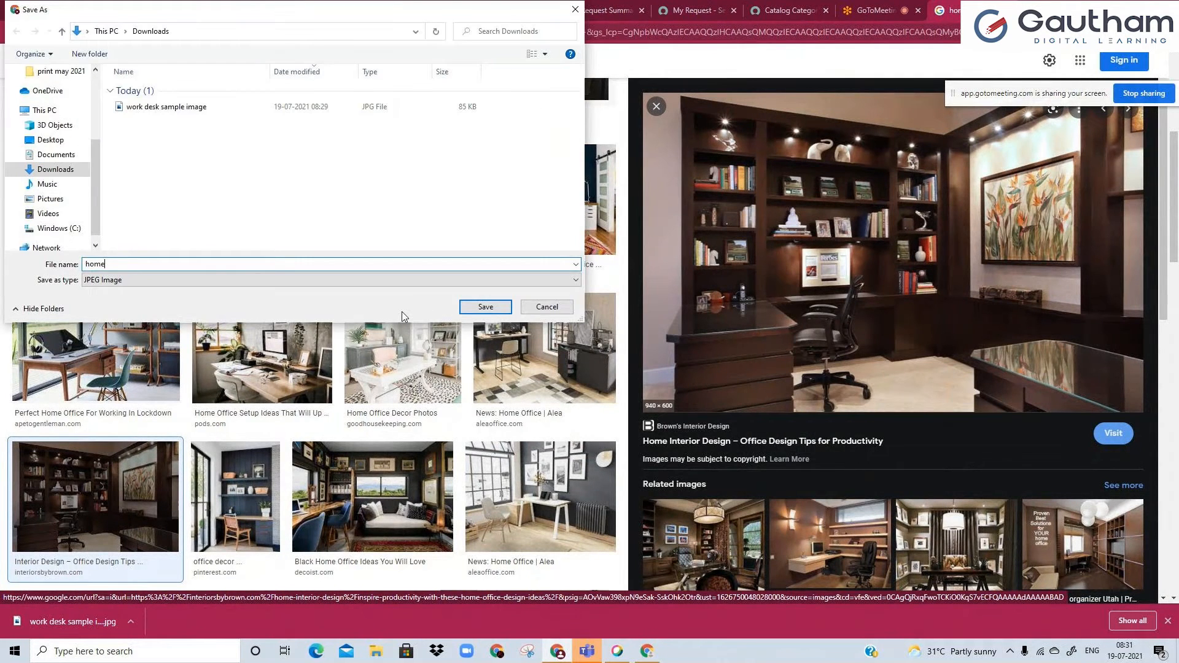
text( offivce)
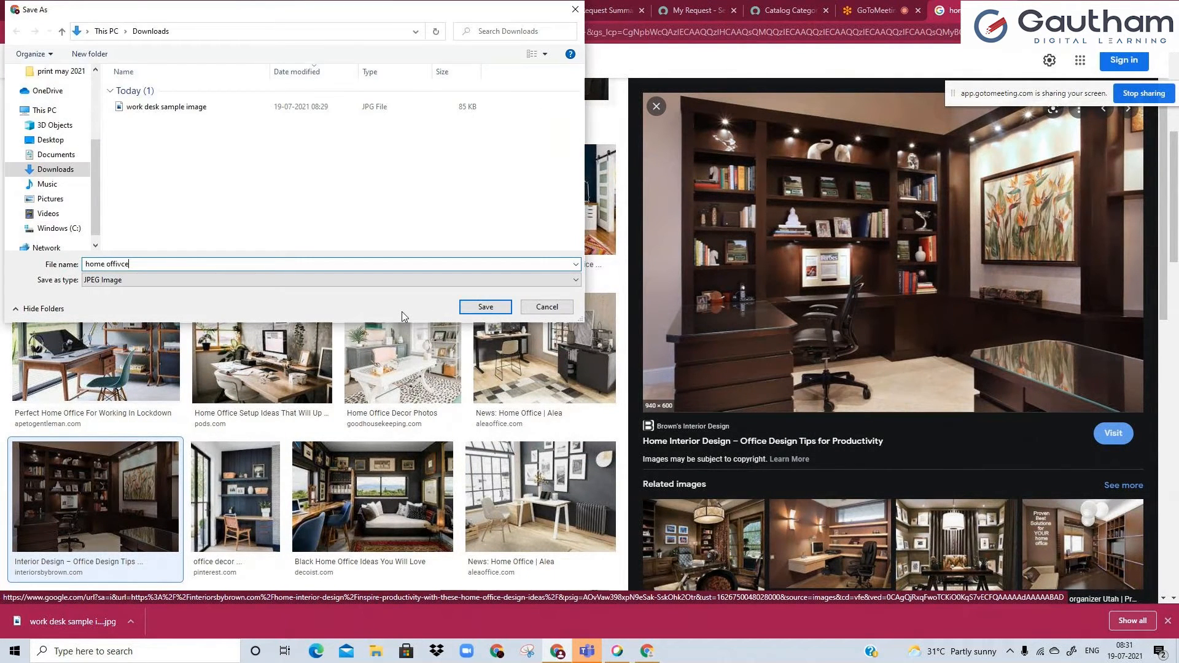
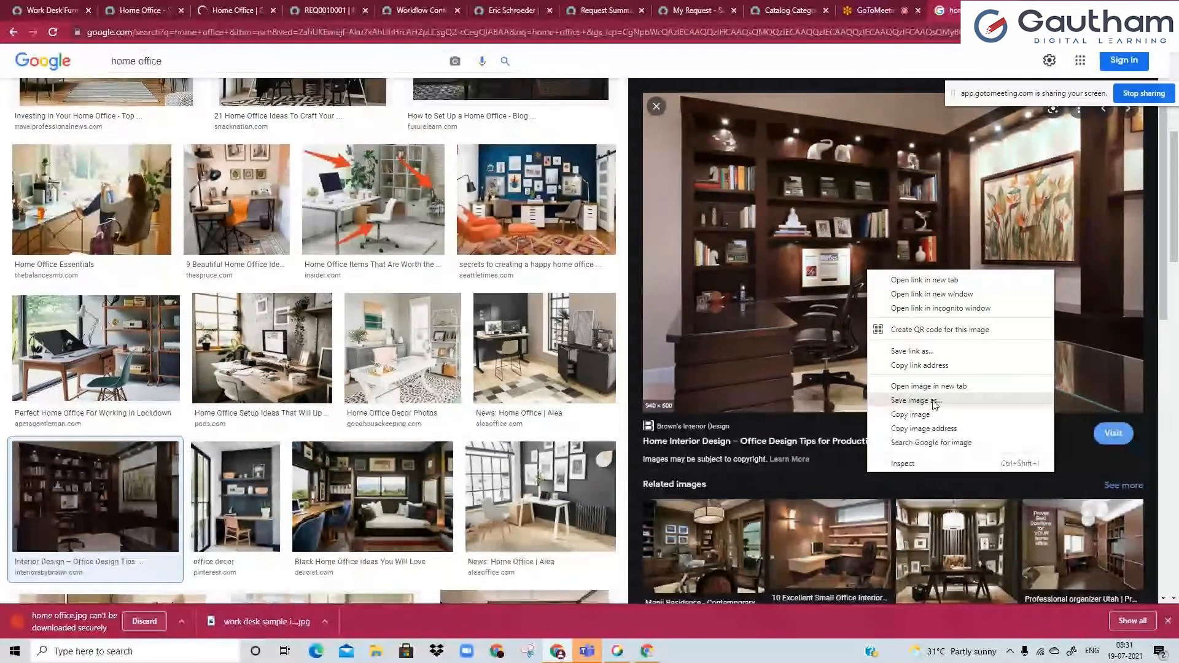
Try to save the dark wood home office image to Downloads again, keeping the suggested file name Brown_Office.
click(917, 400)
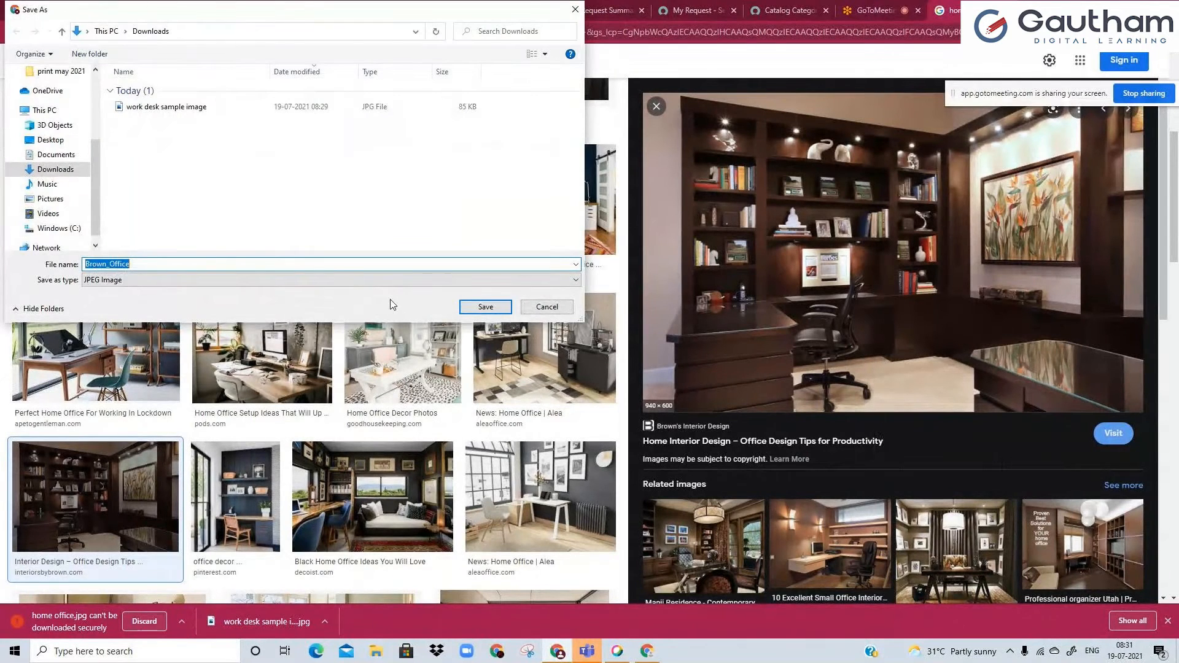
text(ho)
key(ctrl+z)
click(493, 306)
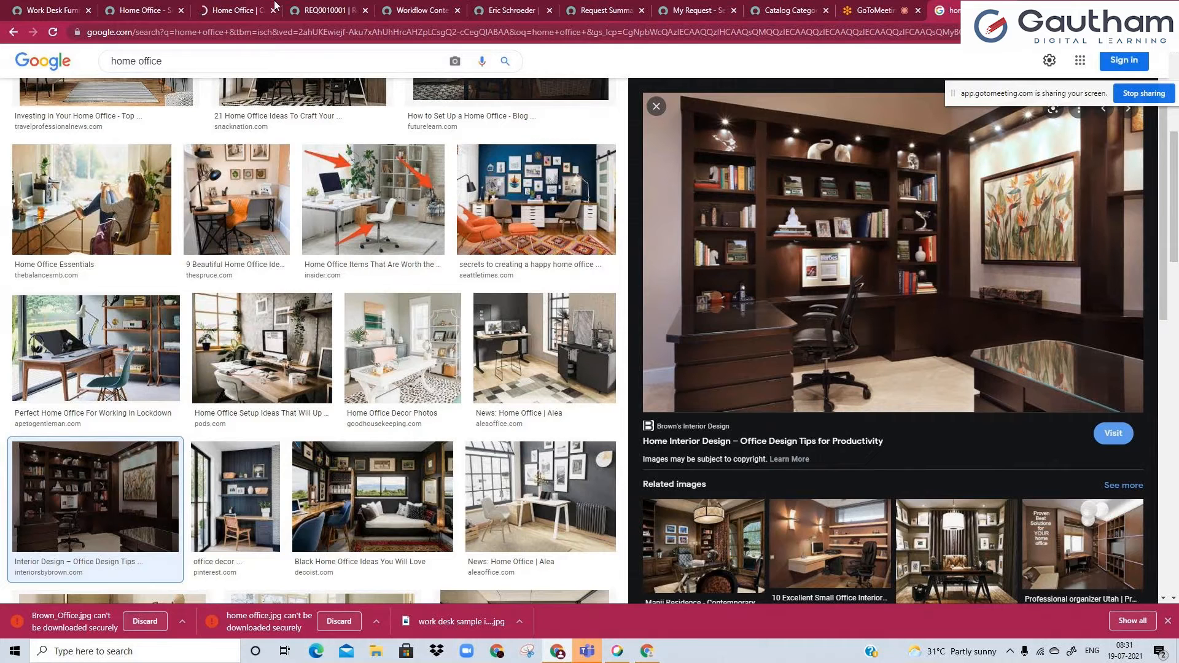
Switch to the online meeting, show its participants list and look between it and the open ServiceNow pages.
click(872, 7)
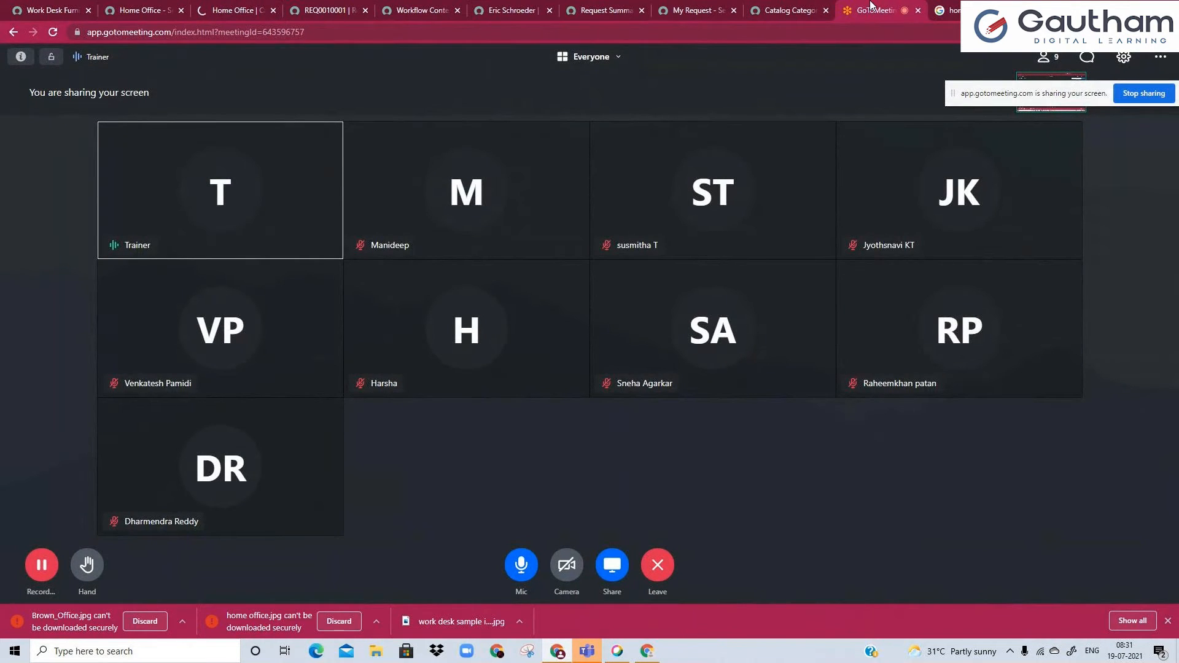
click(1044, 56)
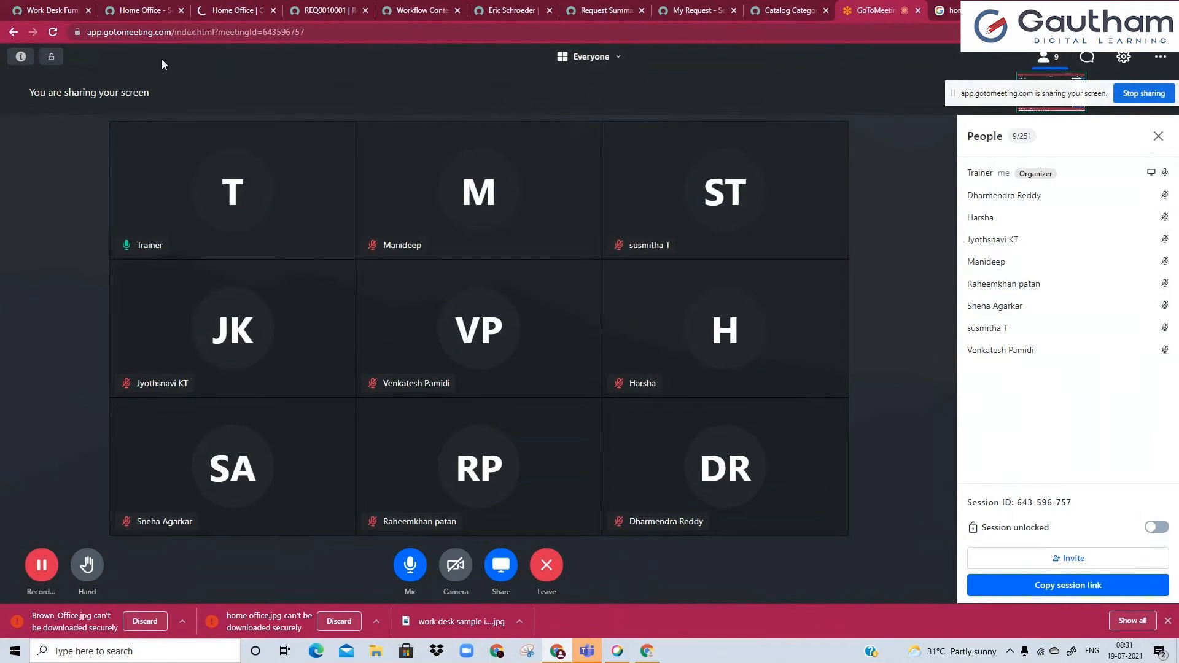
click(169, 9)
click(233, 10)
click(875, 10)
Leave the image upload page for the Home Office category record and return to the online meeting.
click(237, 8)
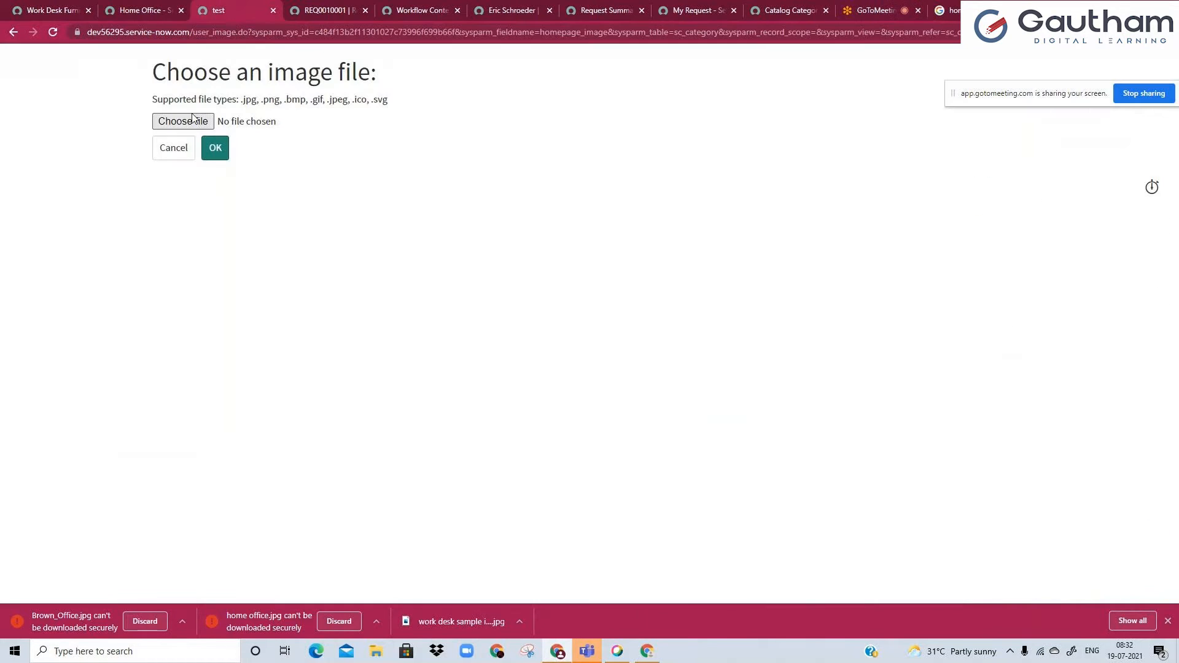
click(12, 32)
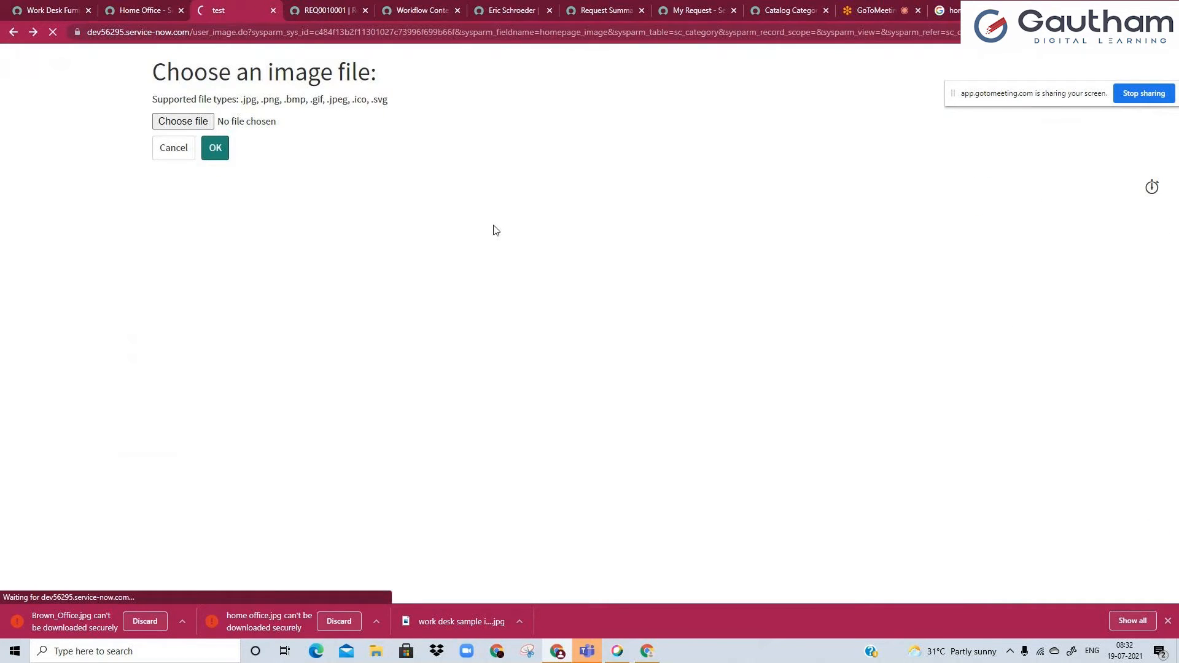
click(872, 10)
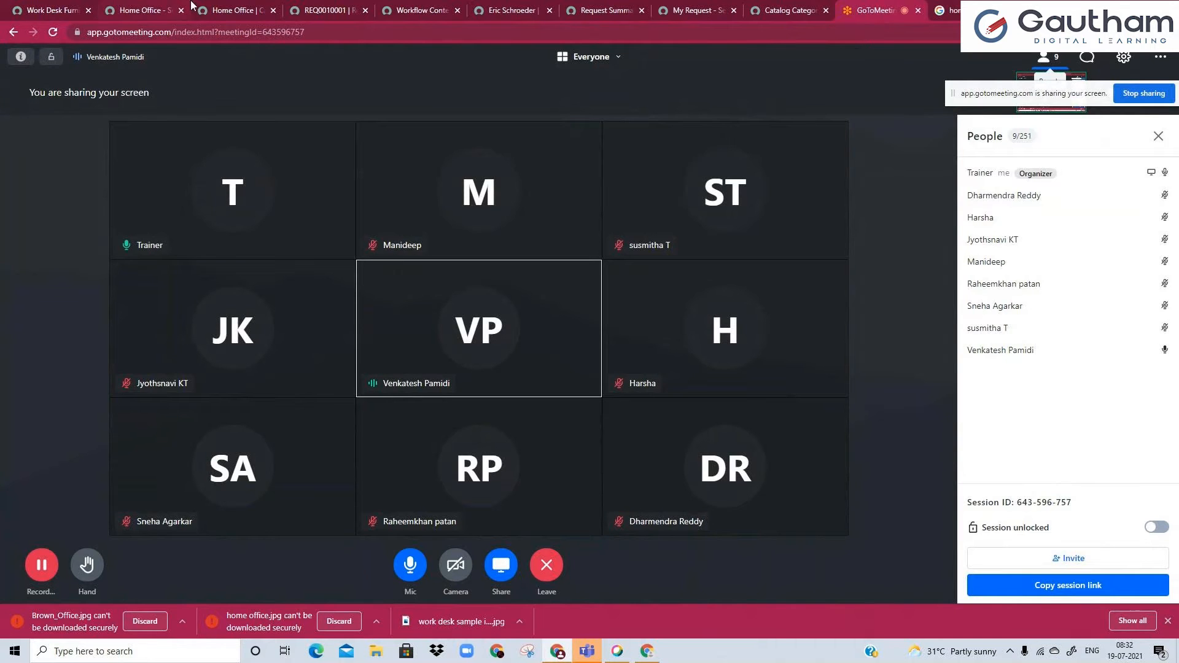
Go through the open ServiceNow browser tabs and close the leftover workflow context tab.
click(153, 10)
click(231, 7)
click(405, 8)
click(355, 6)
click(447, 9)
click(458, 10)
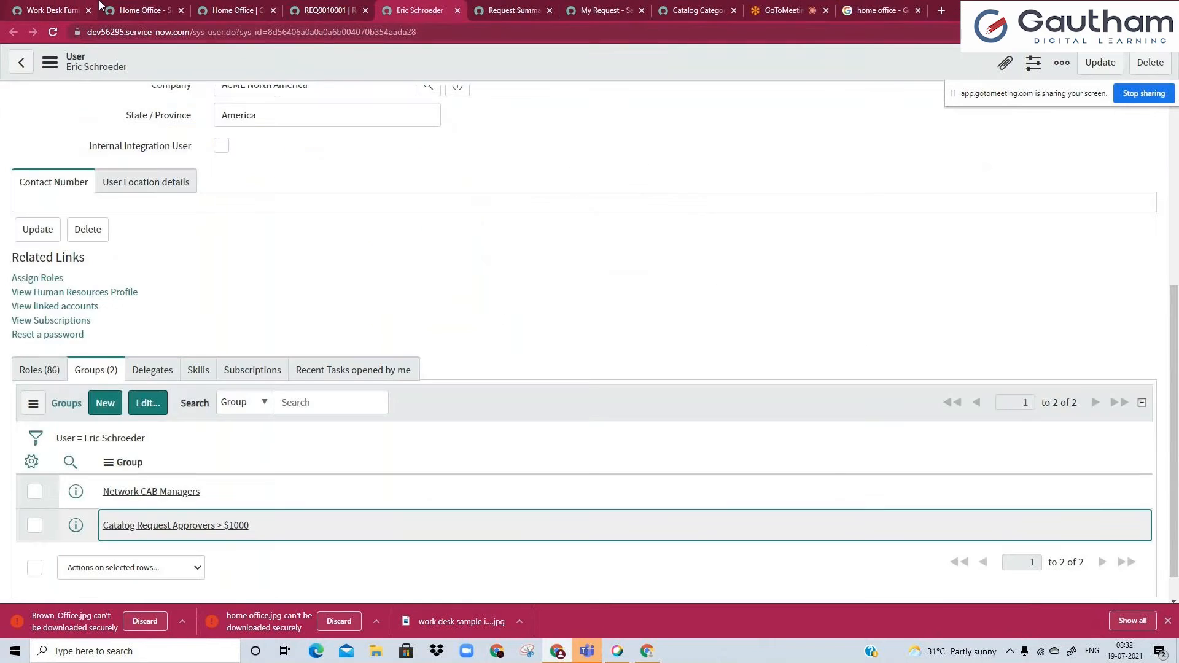
Open the Work Desk Furniture for Home item from the Home Office category listing in the portal.
click(100, 5)
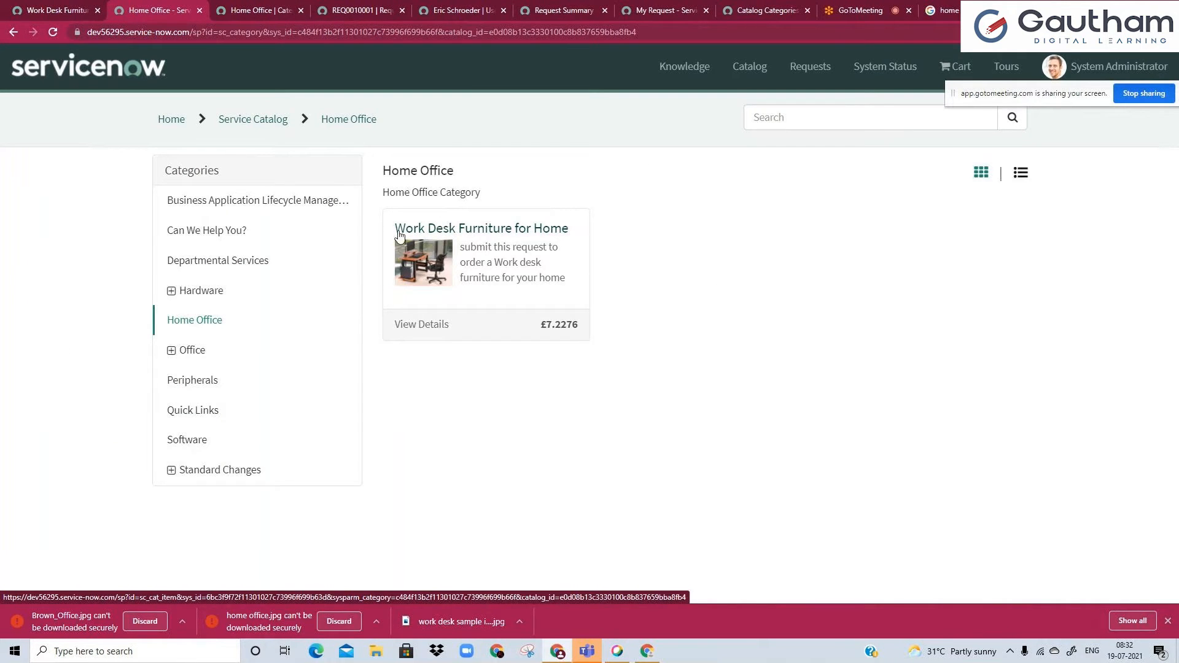
drag(380, 169, 452, 169)
click(452, 168)
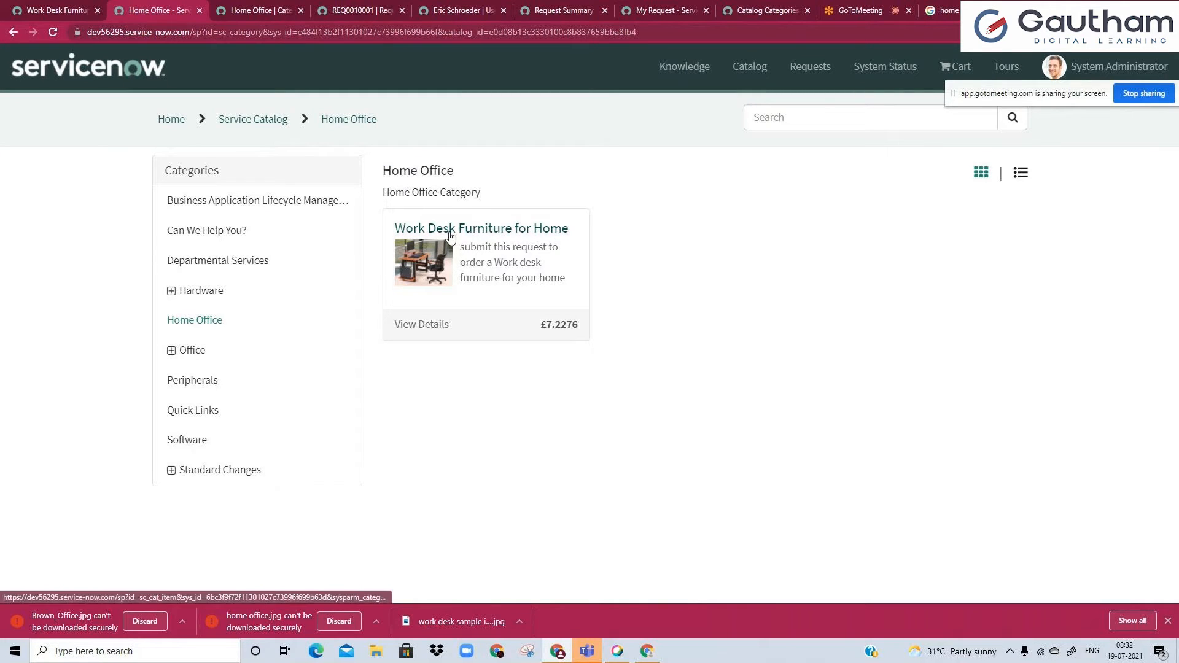
click(286, 8)
click(161, 11)
click(472, 247)
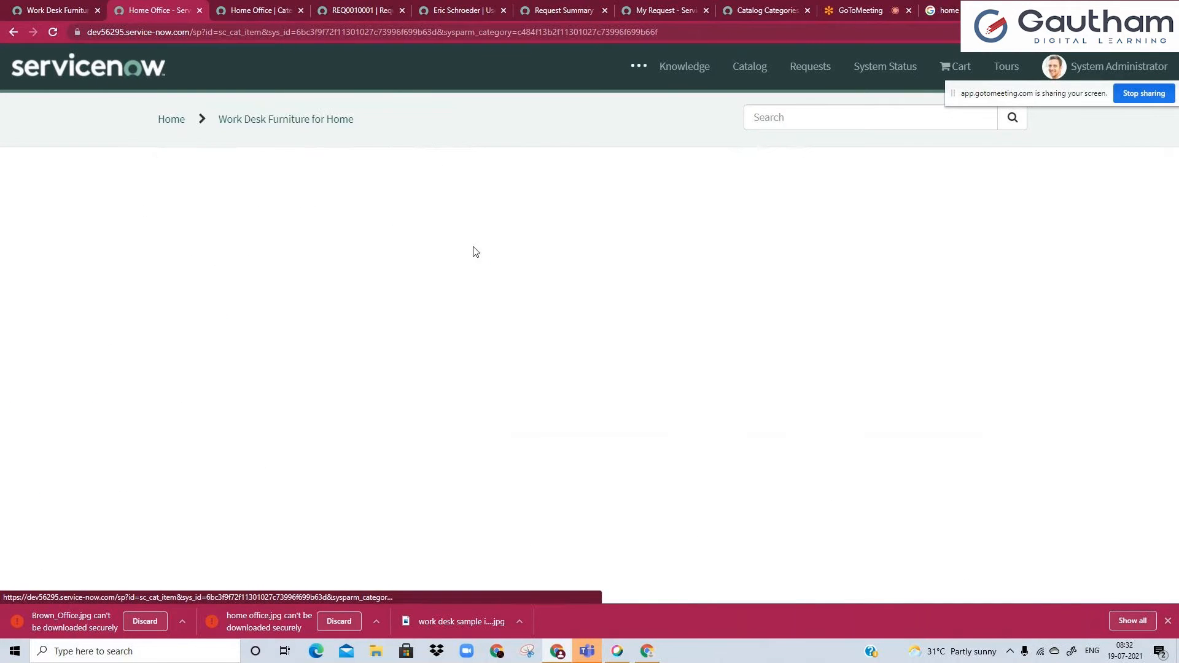
Examine the price and delivery time on the Work Desk Furniture for Home portal page.
drag(864, 217, 905, 219)
click(927, 244)
triple_click(927, 244)
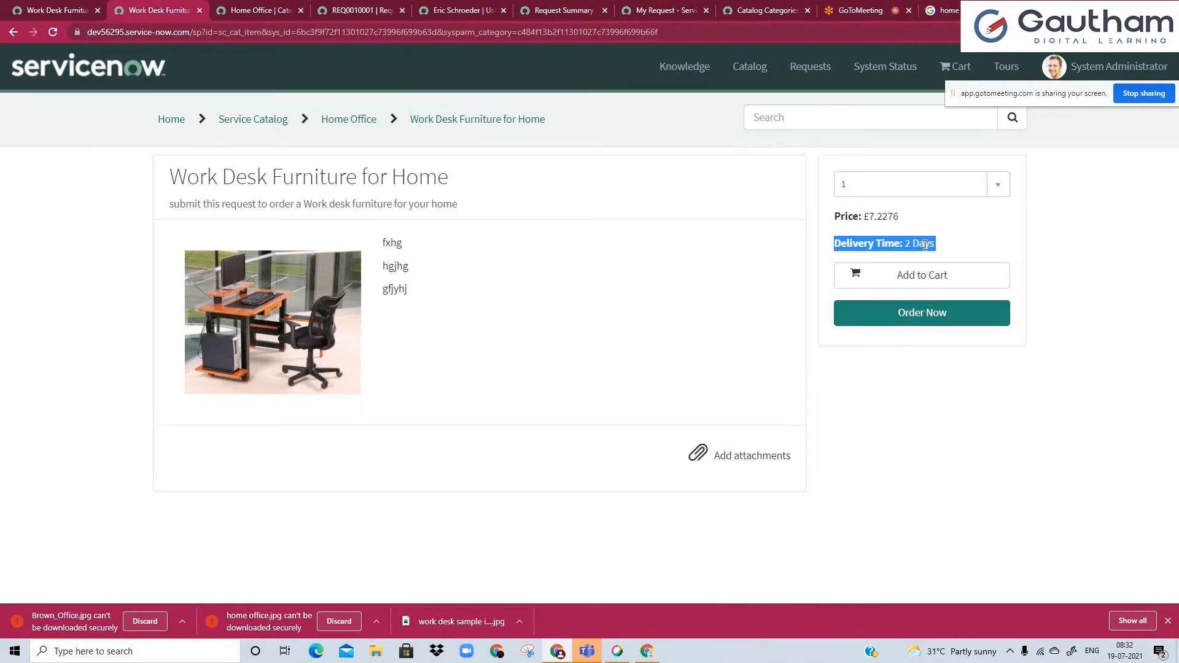
Review the catalog item's short description and description under Item Details and compare them with its portal page.
click(44, 4)
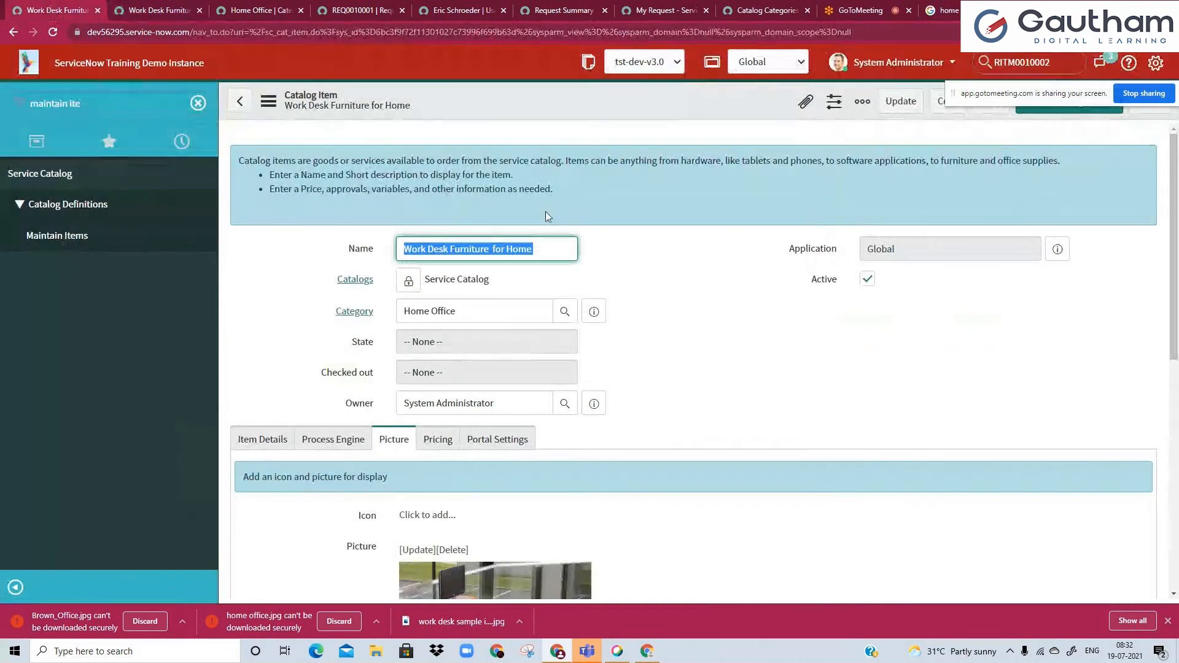
scroll(377, 311, down, 3)
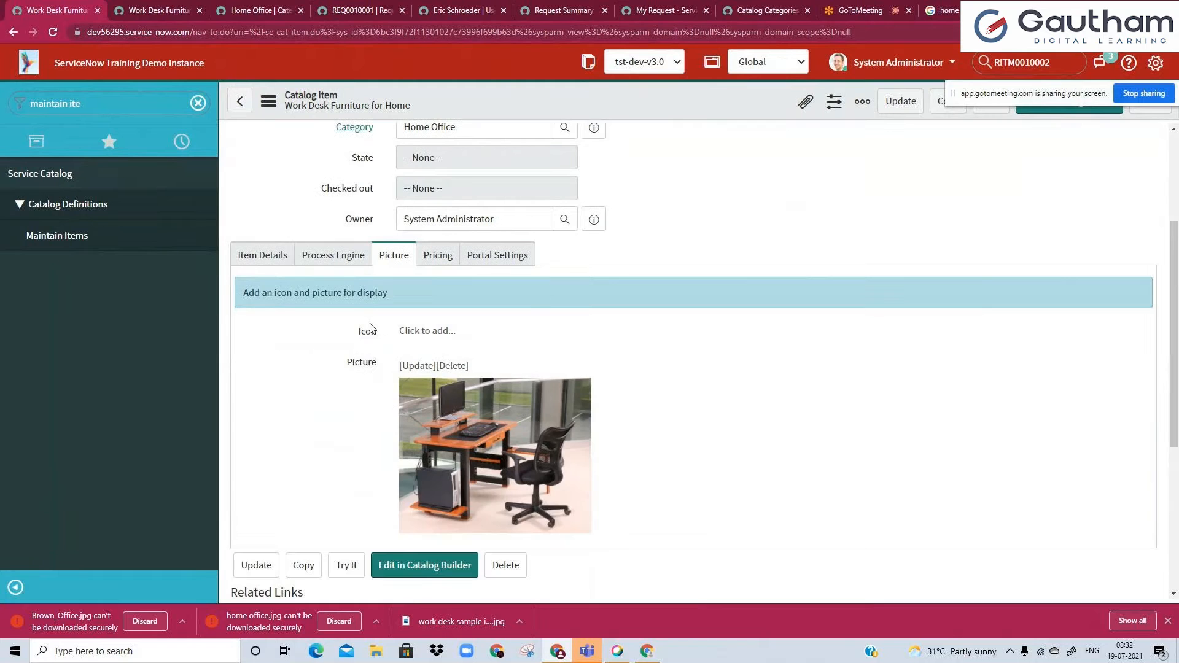
click(325, 255)
click(279, 271)
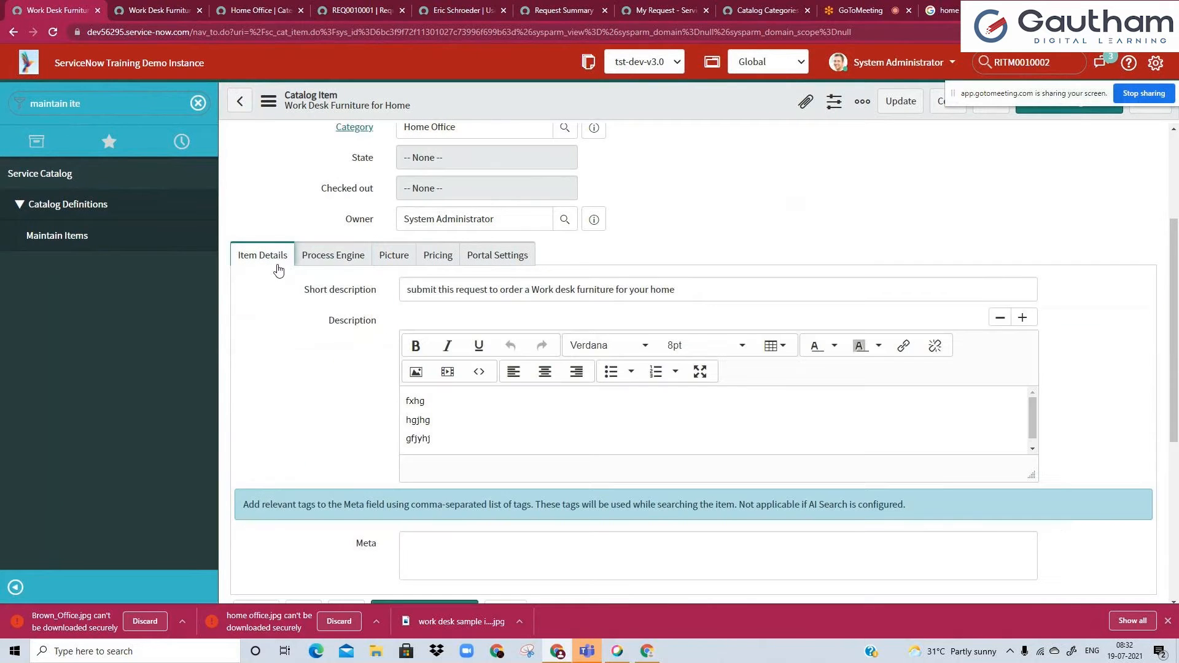
key(ctrl+Tab)
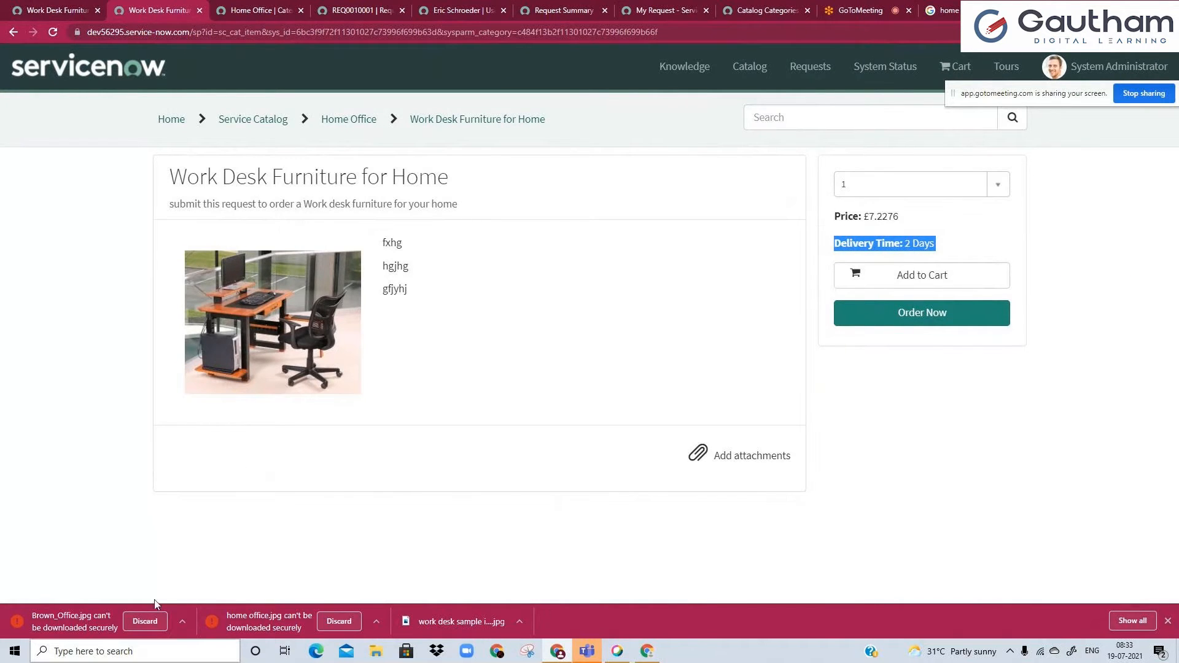
click(74, 6)
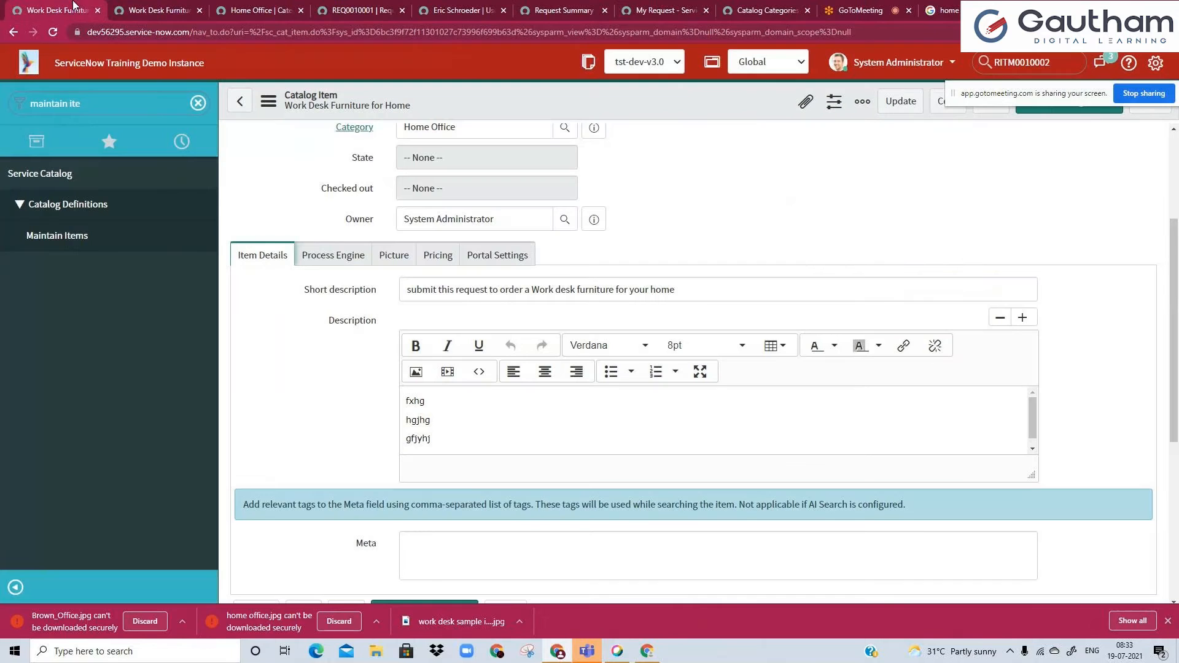
Review the item's Portal Settings, switch Hide Attachment on and back off, and compare the options with the item's portal page.
click(476, 261)
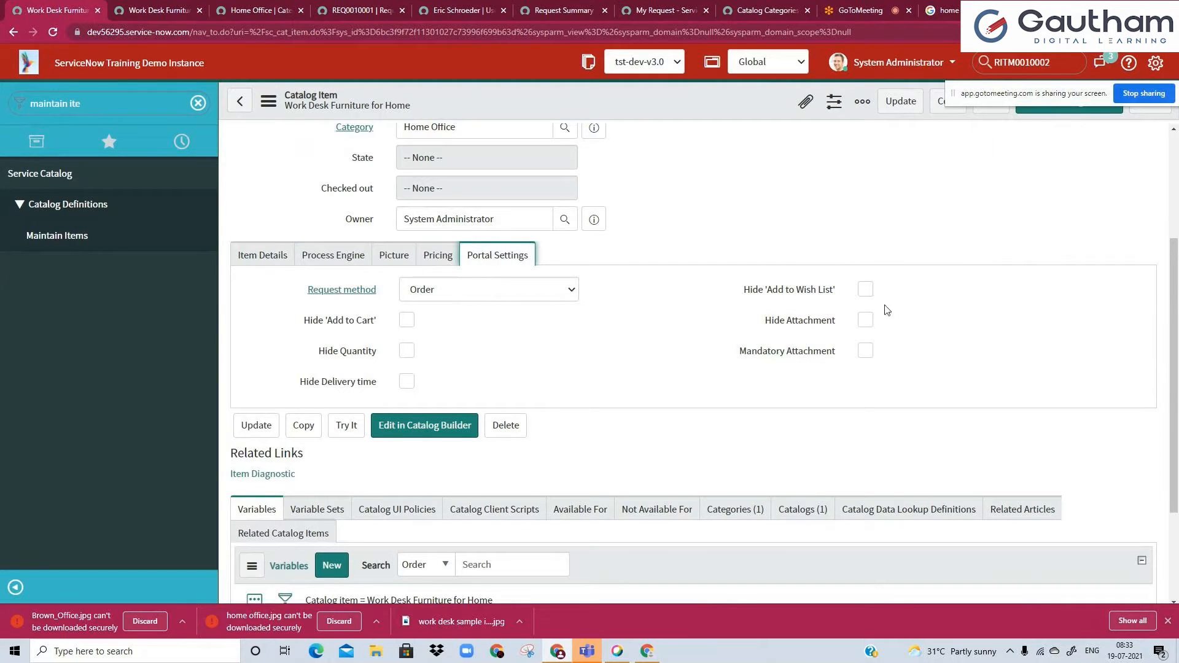
click(869, 323)
click(868, 322)
click(866, 320)
click(255, 11)
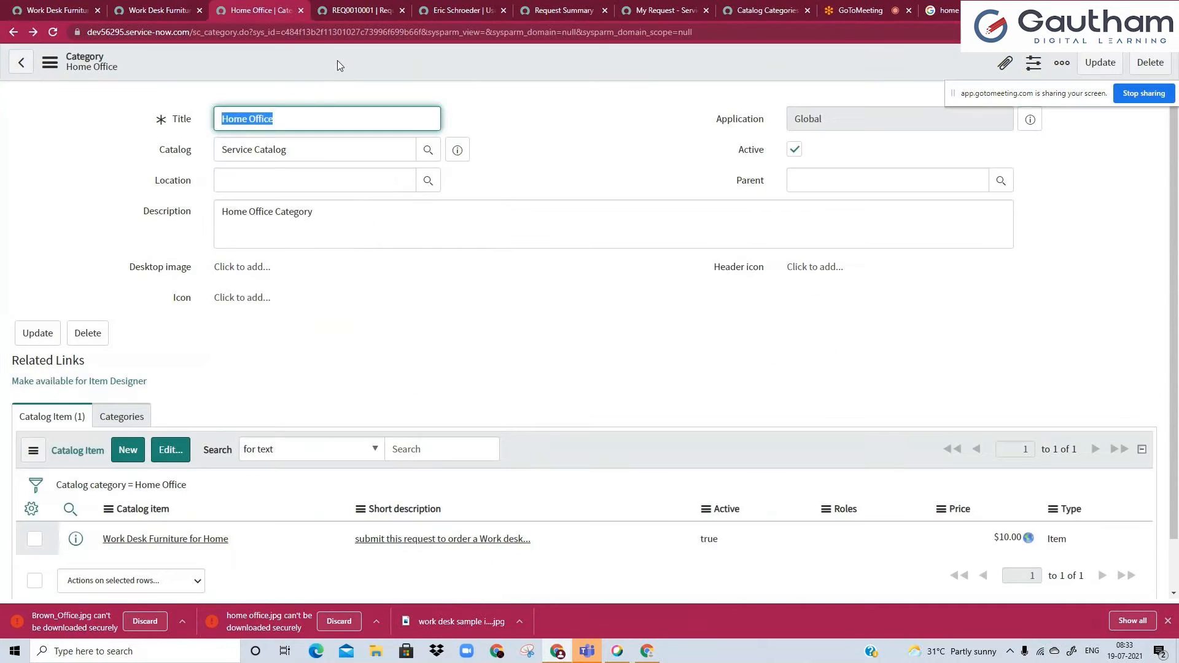
click(181, 9)
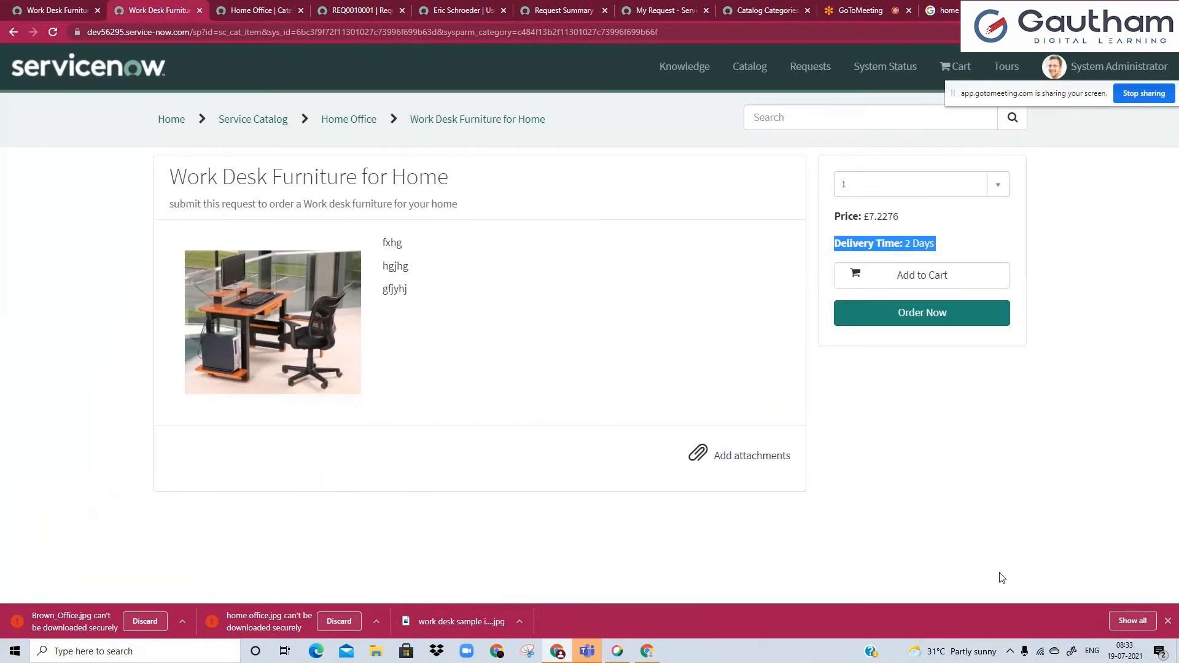
click(49, 7)
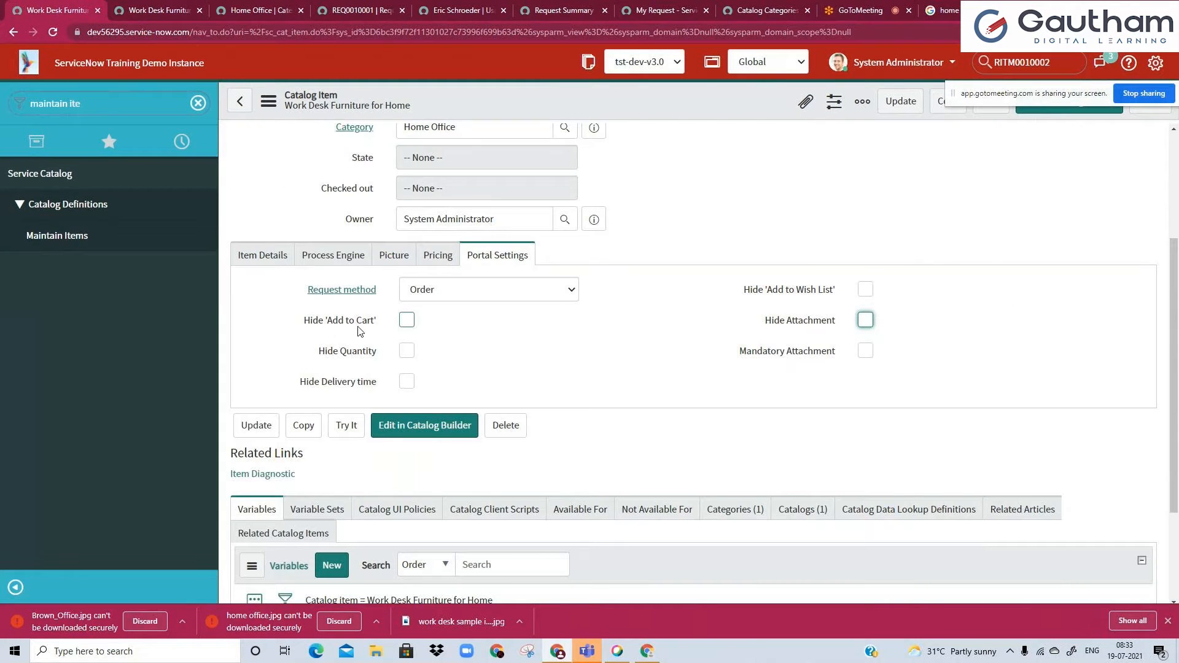
Enable Hide 'Add to Cart', Hide Quantity and Hide Delivery time for the item, and close the browser's downloads bar.
click(405, 320)
click(123, 7)
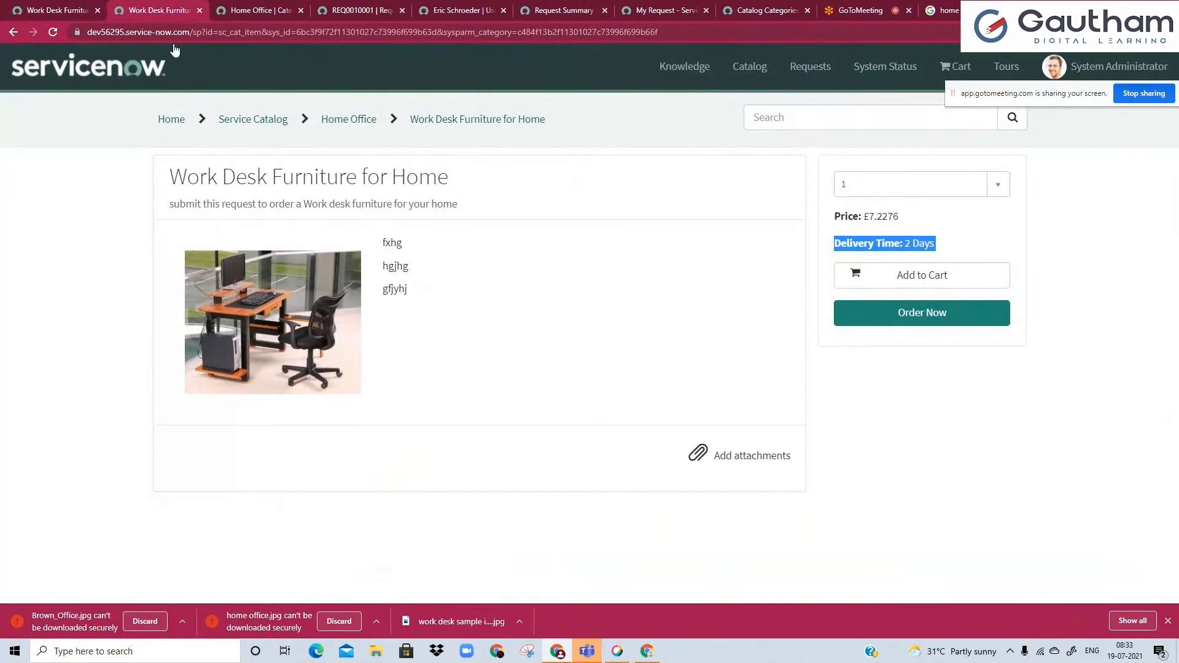
click(86, 8)
click(407, 353)
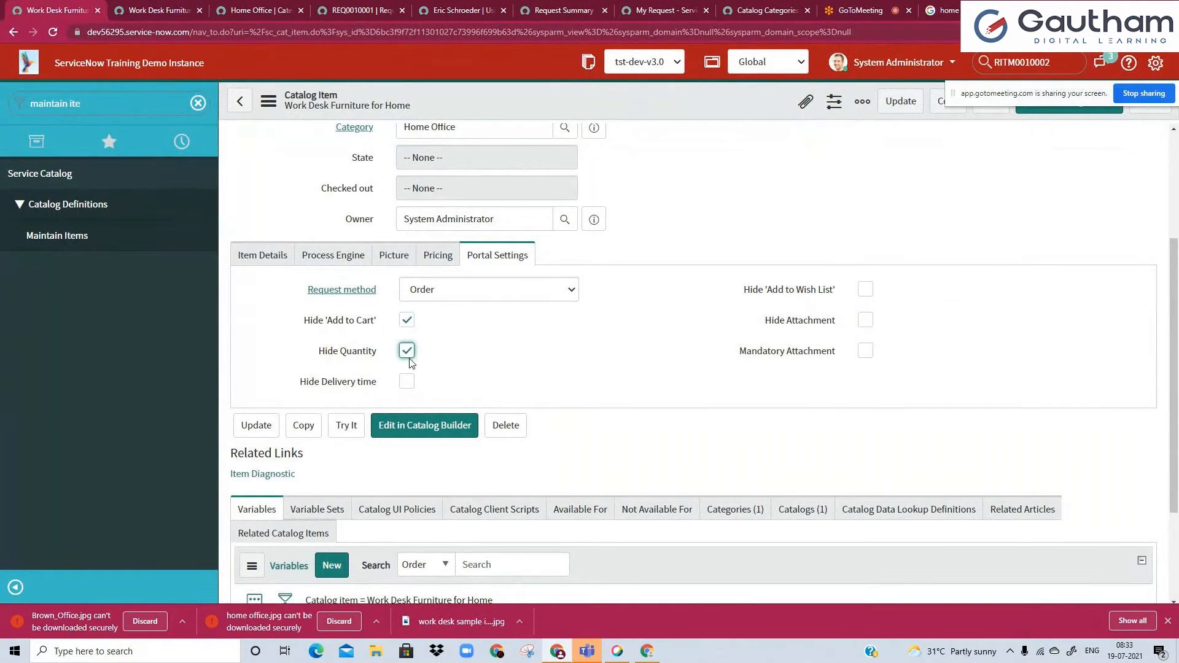
click(408, 383)
click(161, 11)
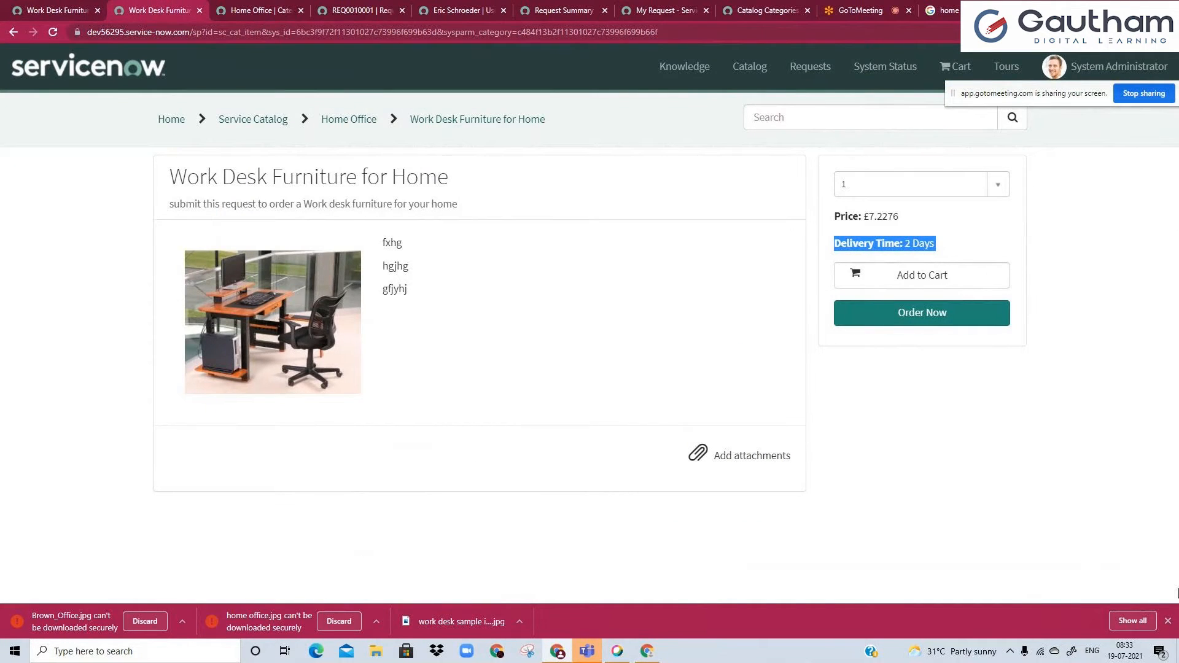
click(1170, 621)
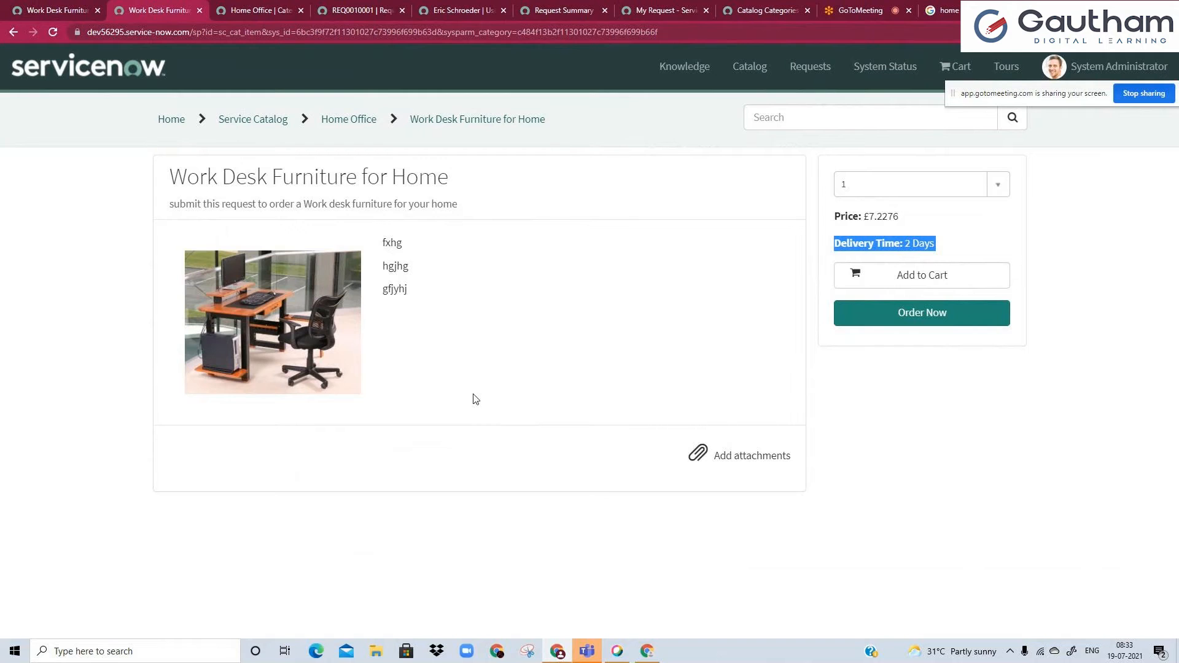
Enable Hide Attachment for the item and check which attachment option it affects on the portal page.
click(8, 6)
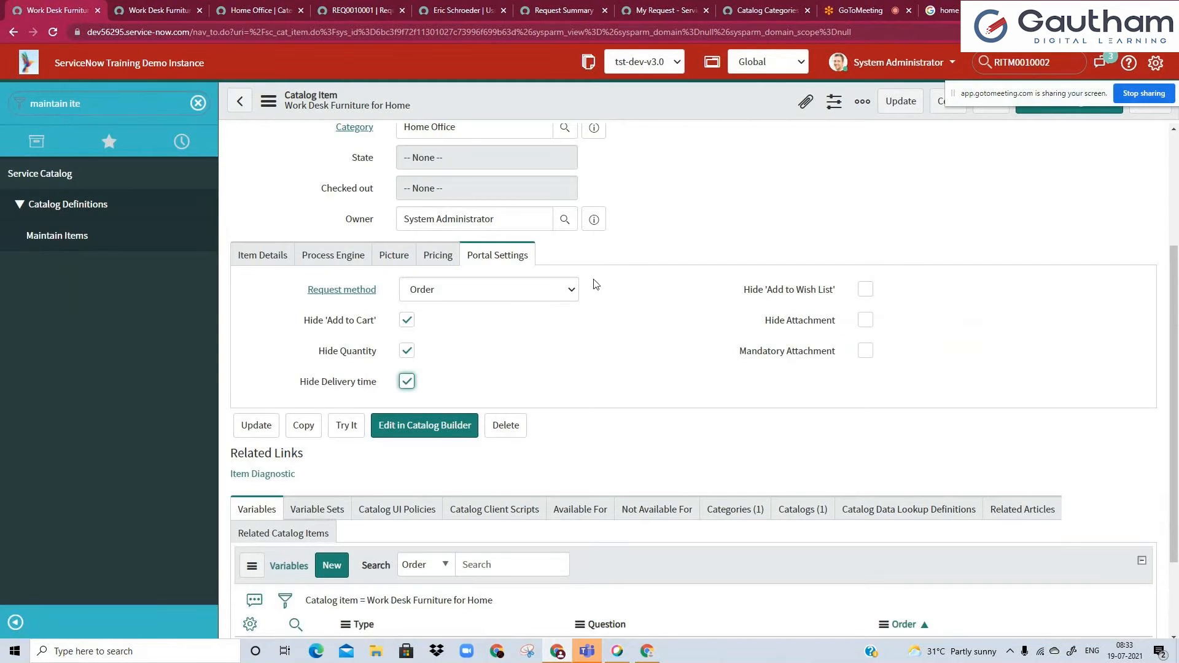
click(867, 322)
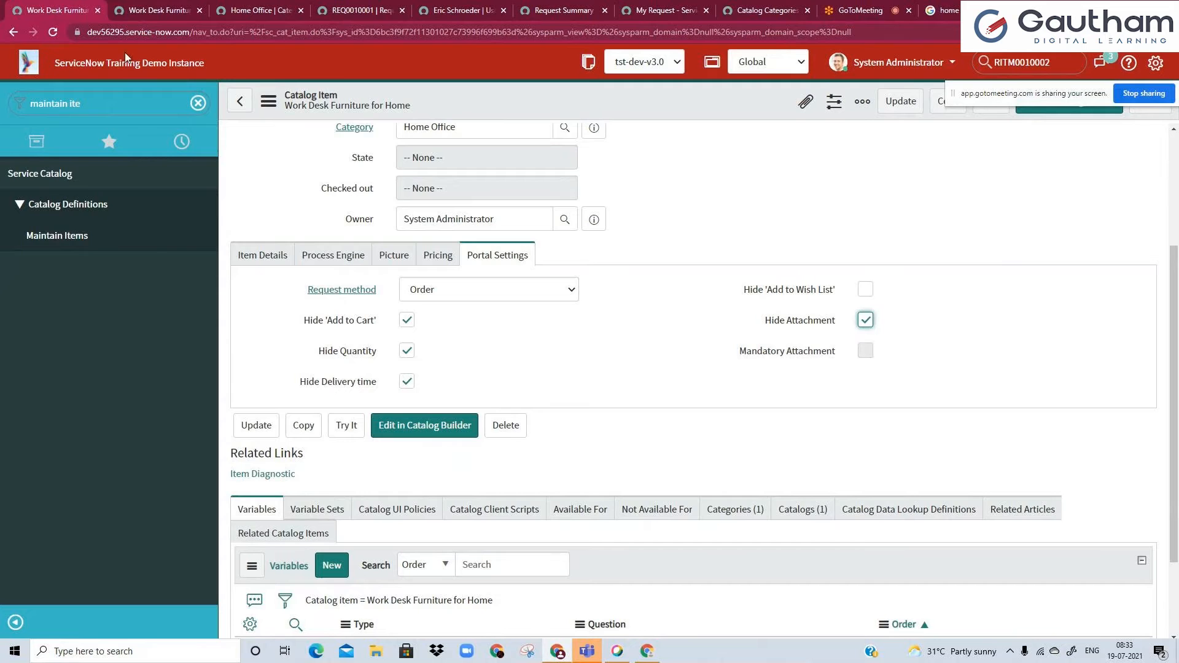
click(145, 6)
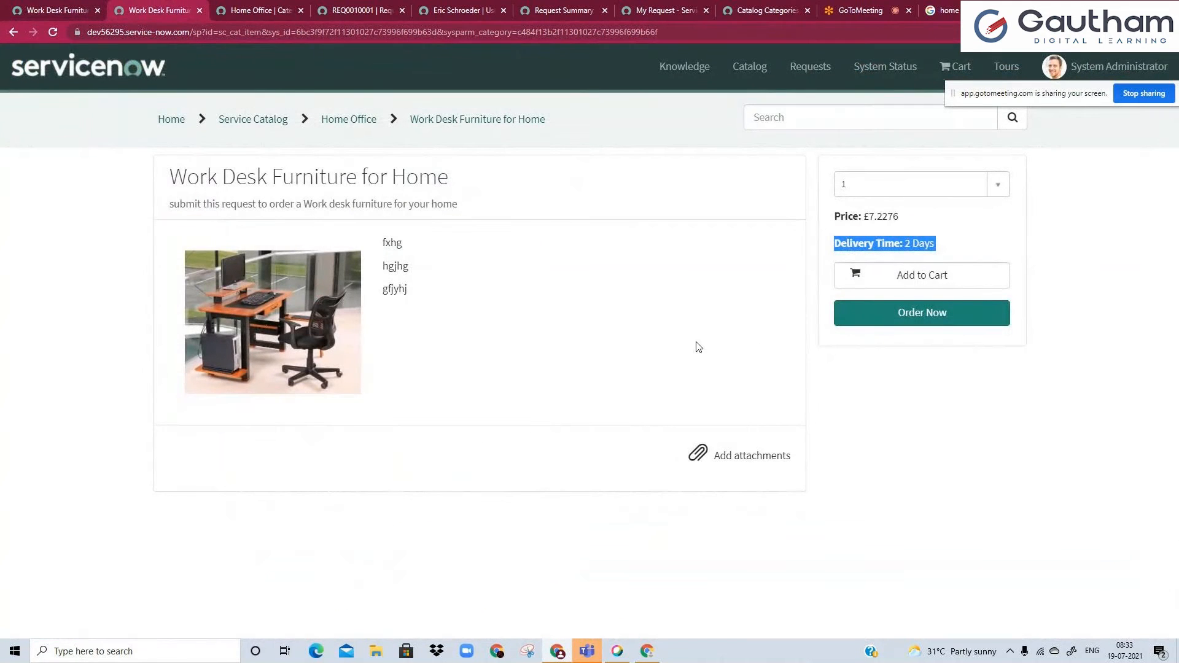
click(753, 192)
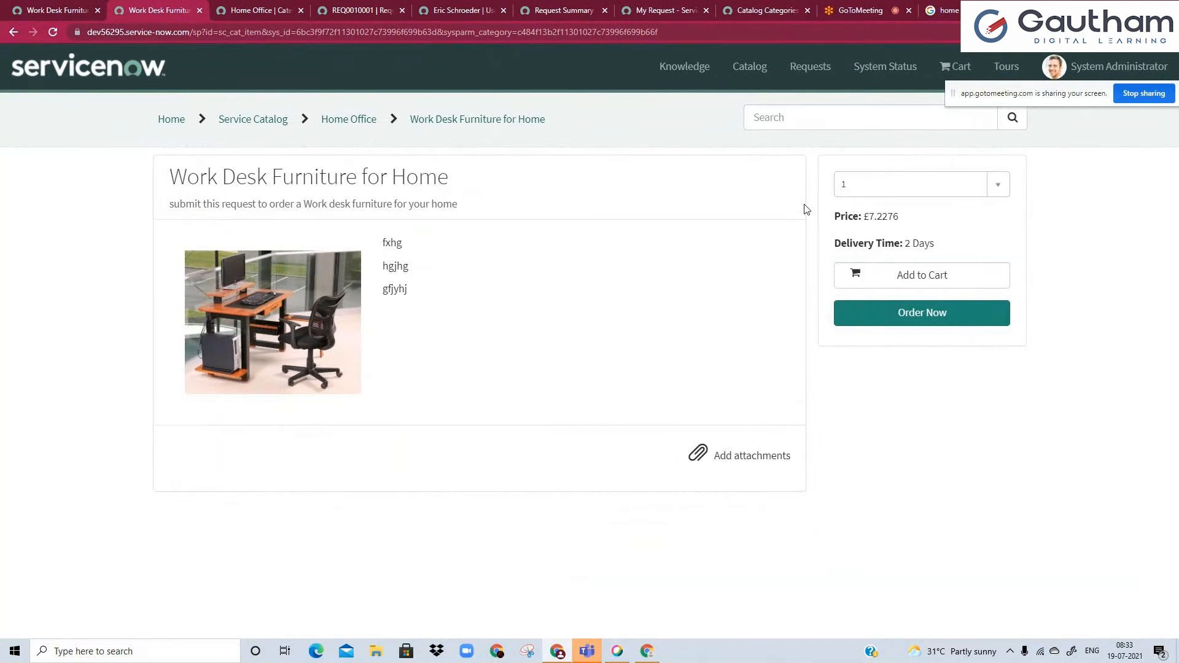
Disable Hide Attachment, enable Mandatory Attachment instead, and save the catalog item while staying on its form.
click(80, 10)
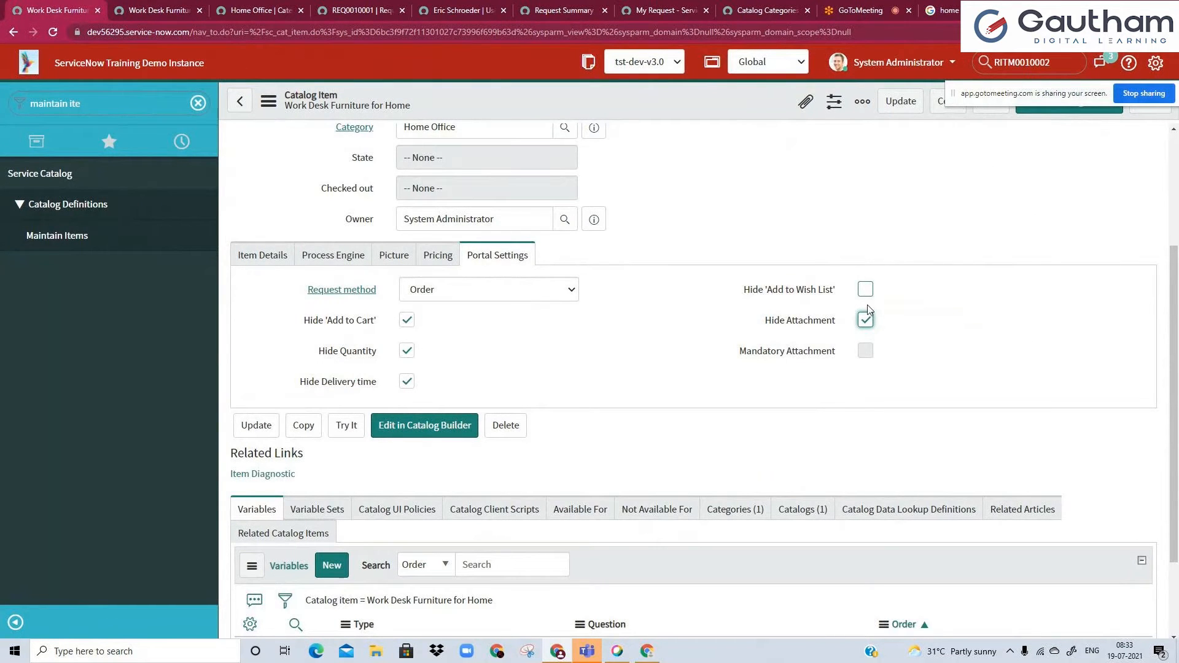
click(868, 320)
click(865, 353)
right_click(610, 102)
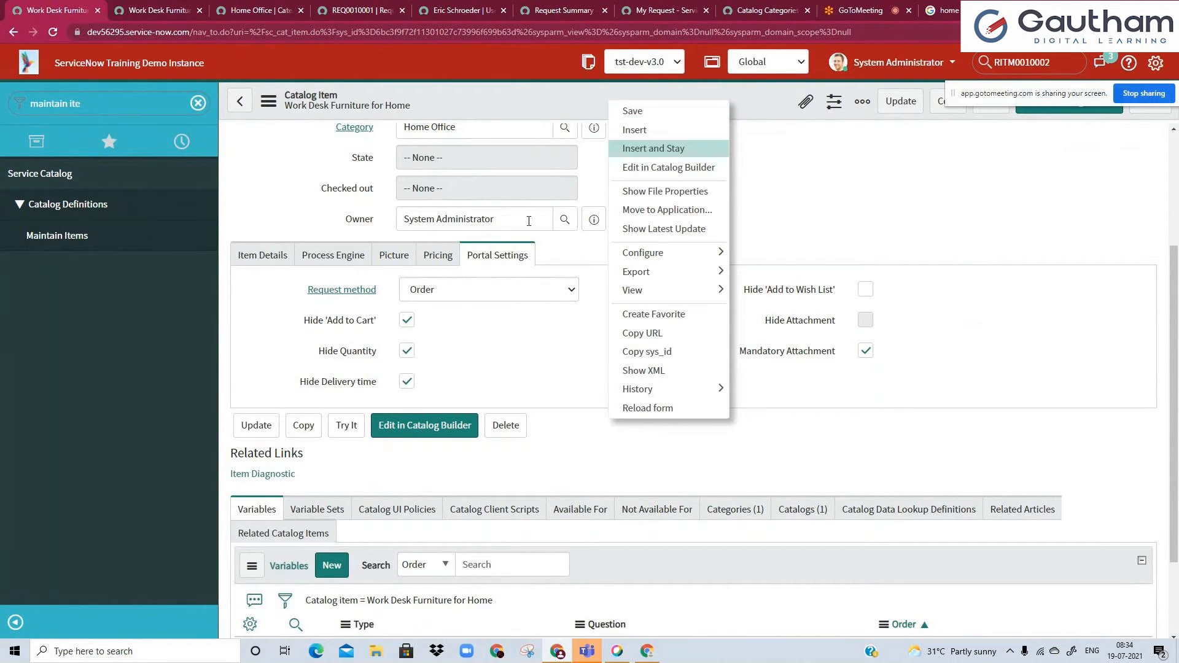
click(661, 111)
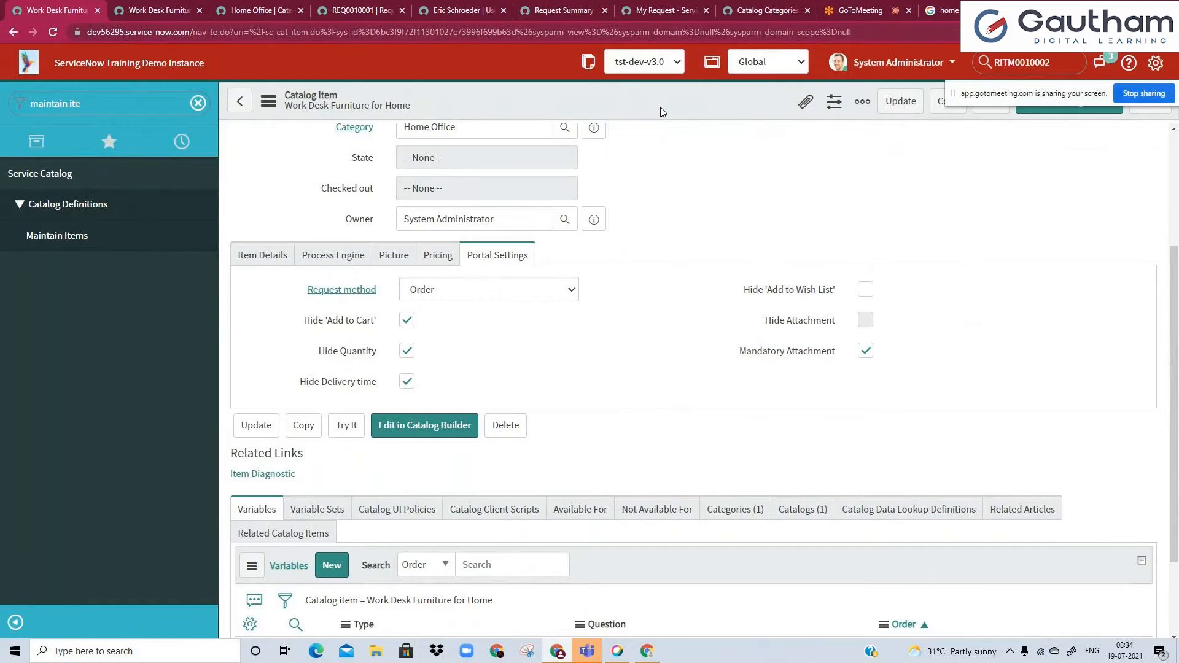
Reload the item's portal page and check the effect of the saved portal settings.
click(161, 10)
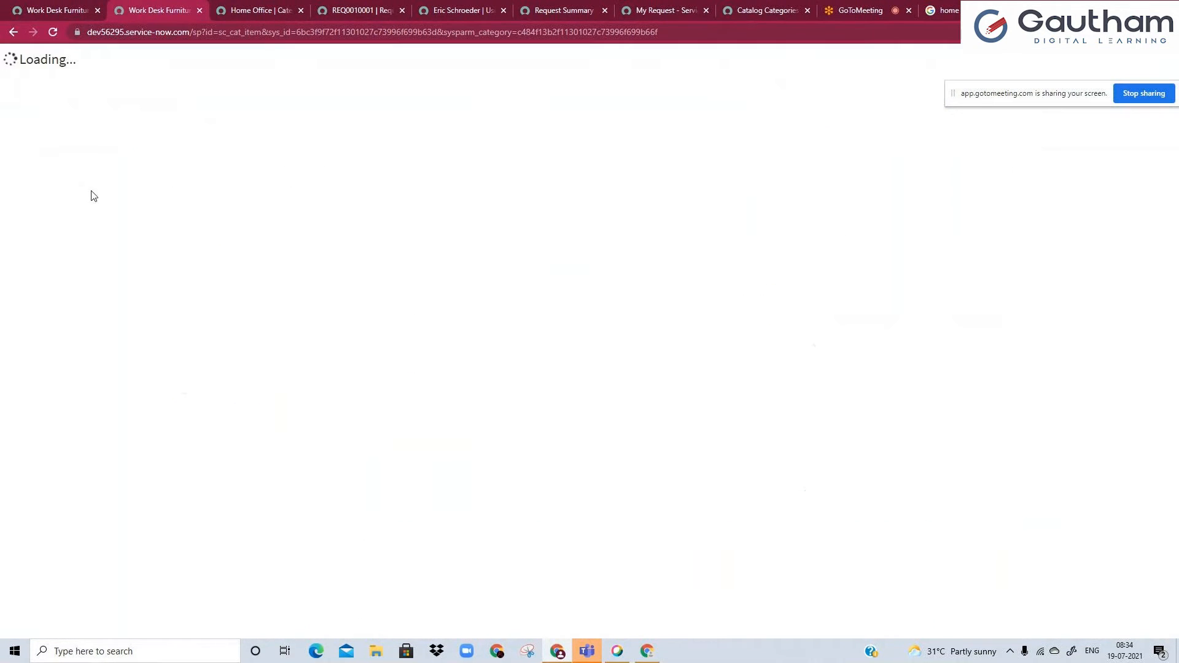
click(89, 8)
click(161, 10)
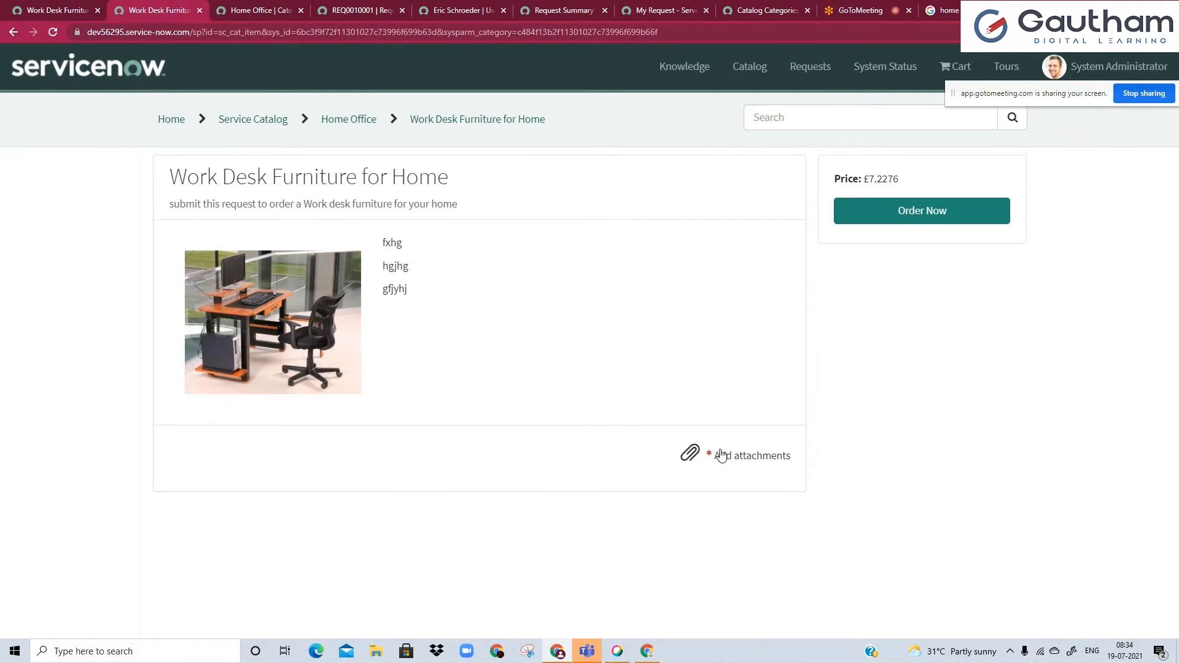
Try to order the item from its portal page without an attachment, dismiss the notice, and return to the catalog item form.
click(867, 219)
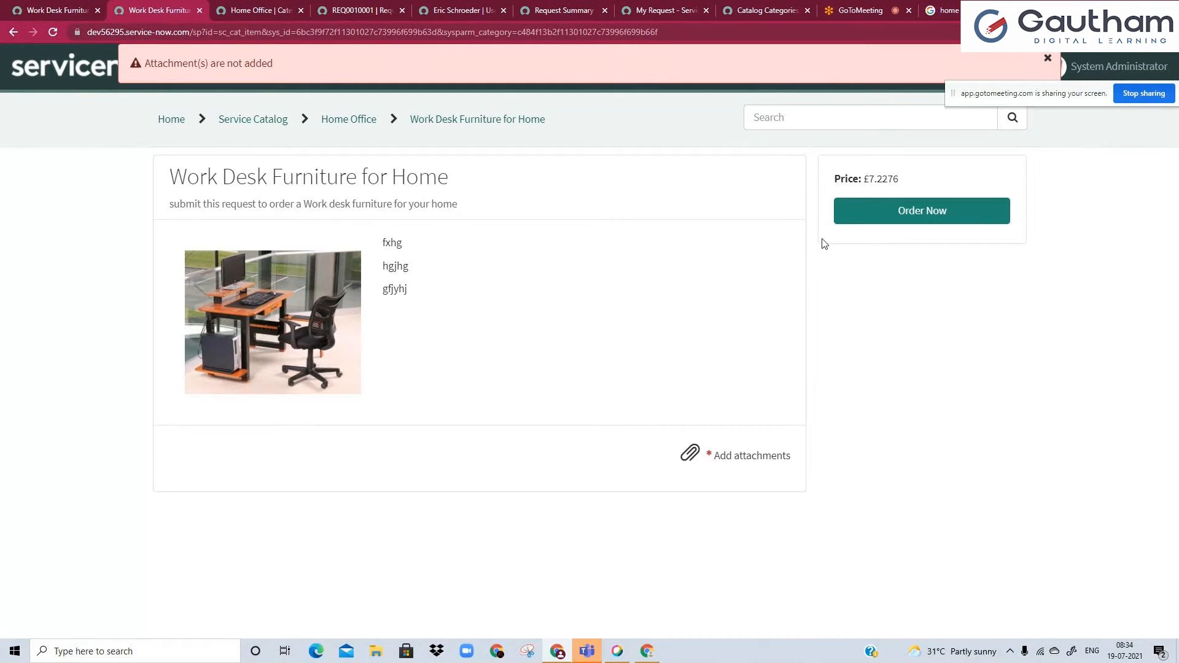
click(1048, 57)
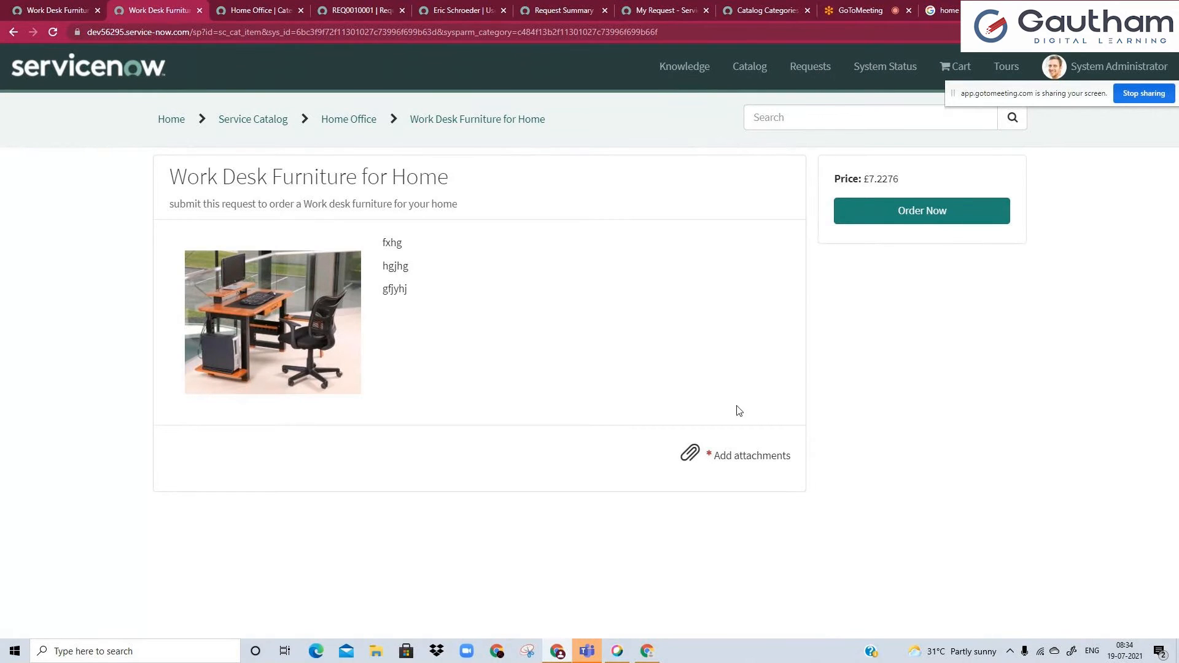
click(46, 6)
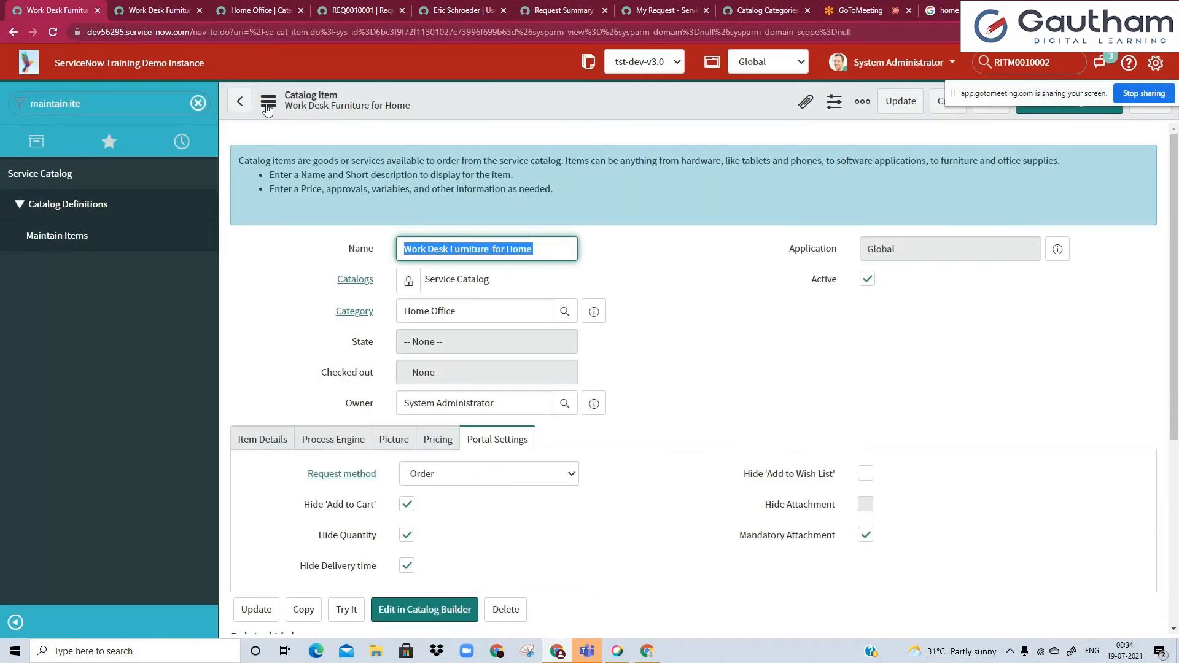
Disable Mandatory Attachment, Hide 'Add to Cart', Hide Quantity and Hide Delivery time in the item's portal settings.
scroll(869, 472, down, 1)
click(866, 474)
click(406, 443)
click(406, 474)
click(407, 504)
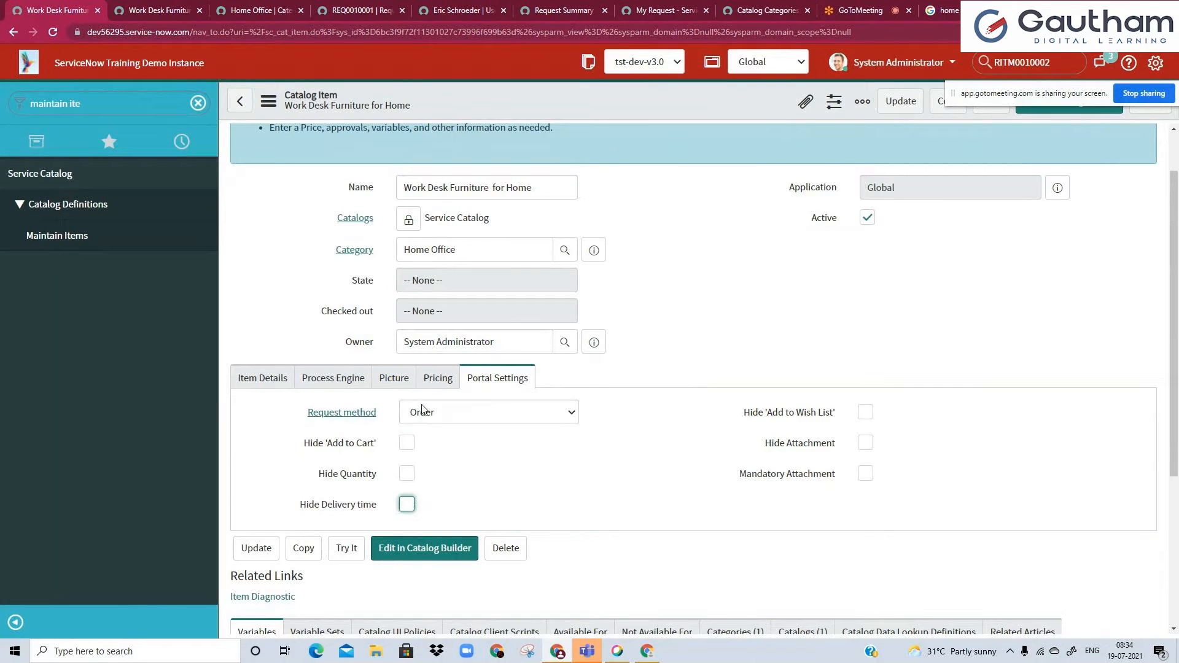
Look through the item's pricing, process engine and item details, down to the Meta field.
click(435, 377)
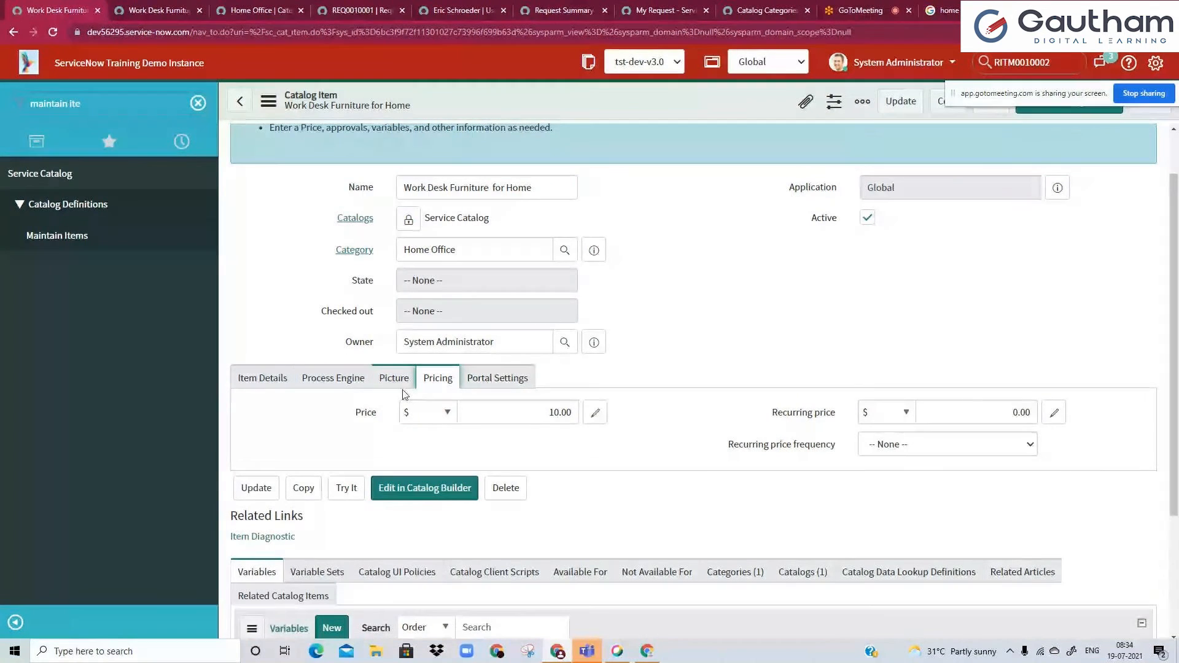
click(335, 378)
click(272, 388)
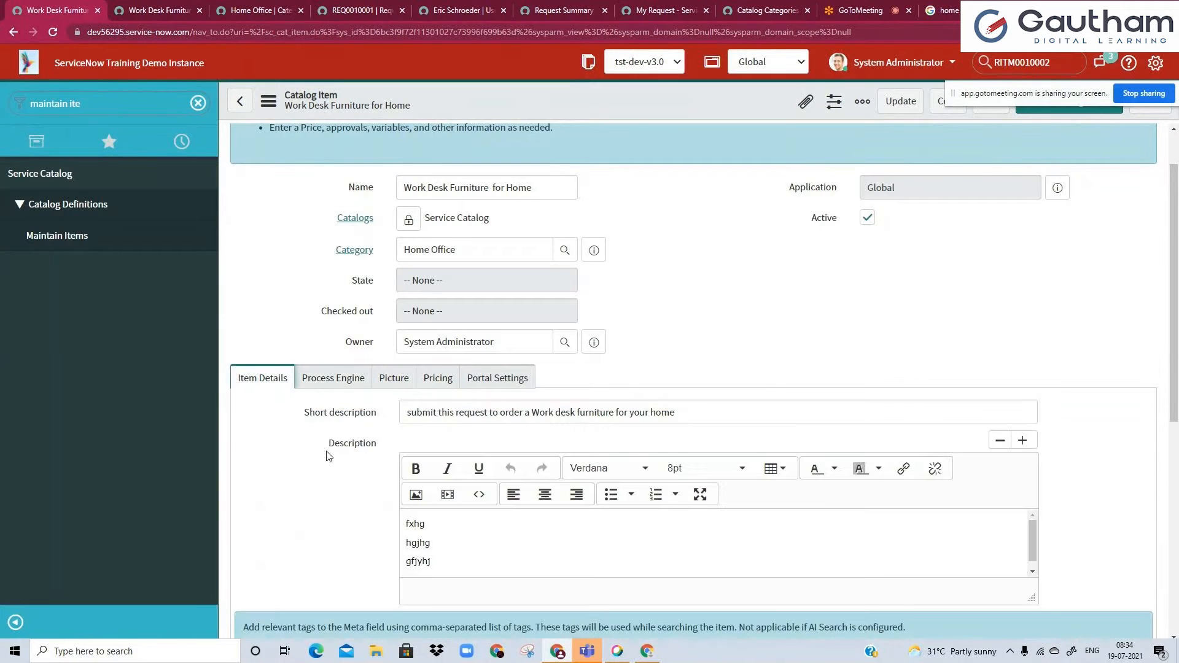
scroll(331, 461, down, 4)
click(415, 438)
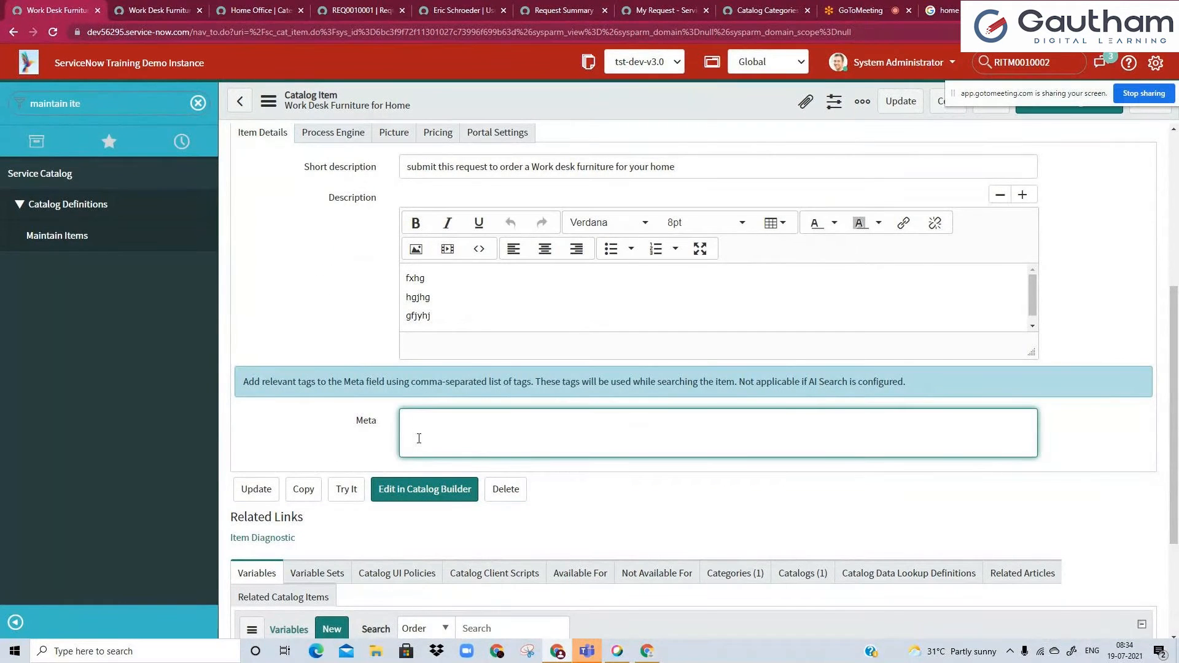
Search the service portal for "Furniture", using the word copied from the item's title.
click(157, 9)
double_click(293, 182)
key(ctrl+c)
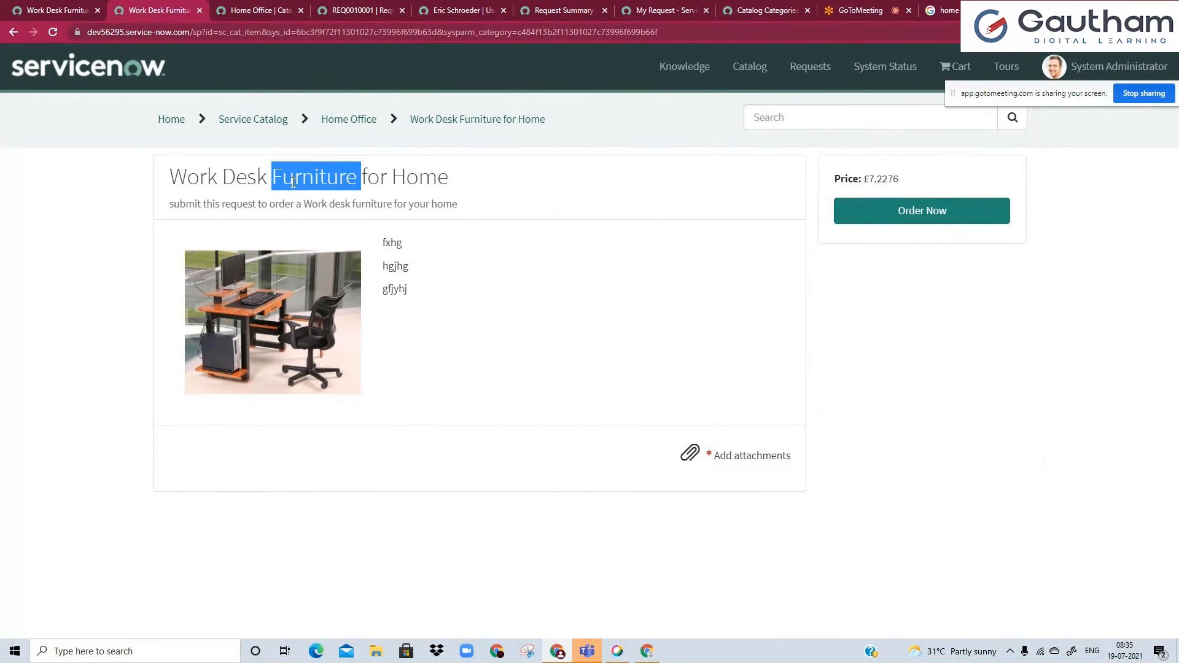
click(777, 123)
key(ctrl+v)
text(])
key(Return)
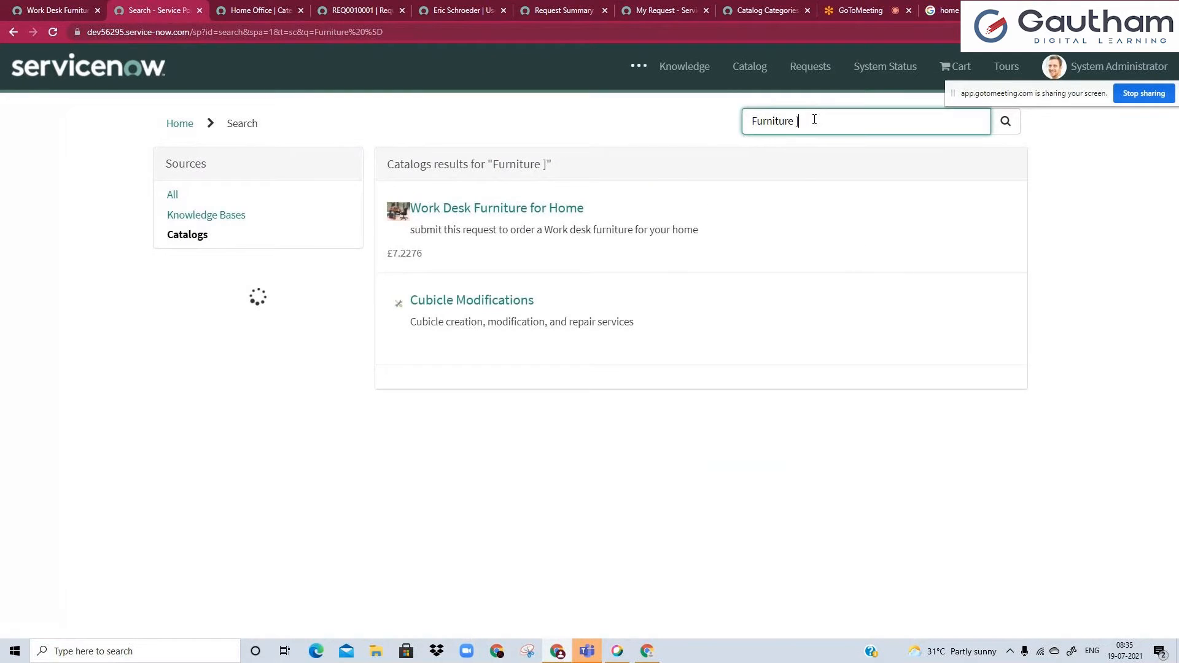
key(BackSpace)
key(Return)
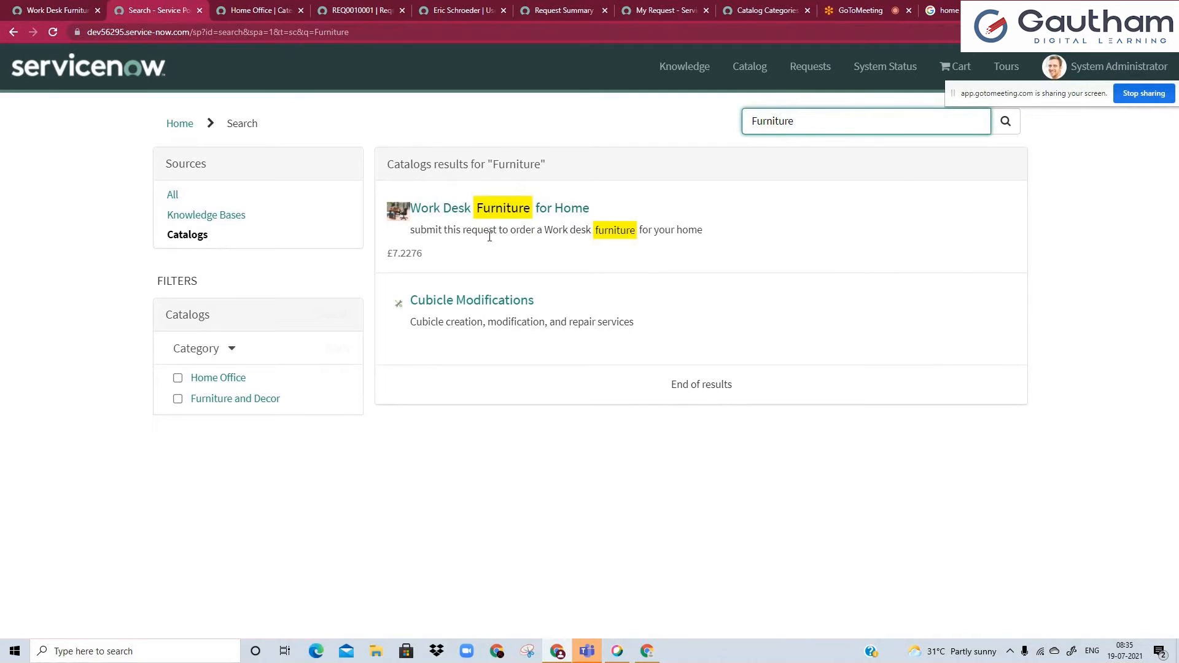
Search the service portal for "wfh" and check whether the catalog item is found.
double_click(811, 124)
text(wfh)
key(Return)
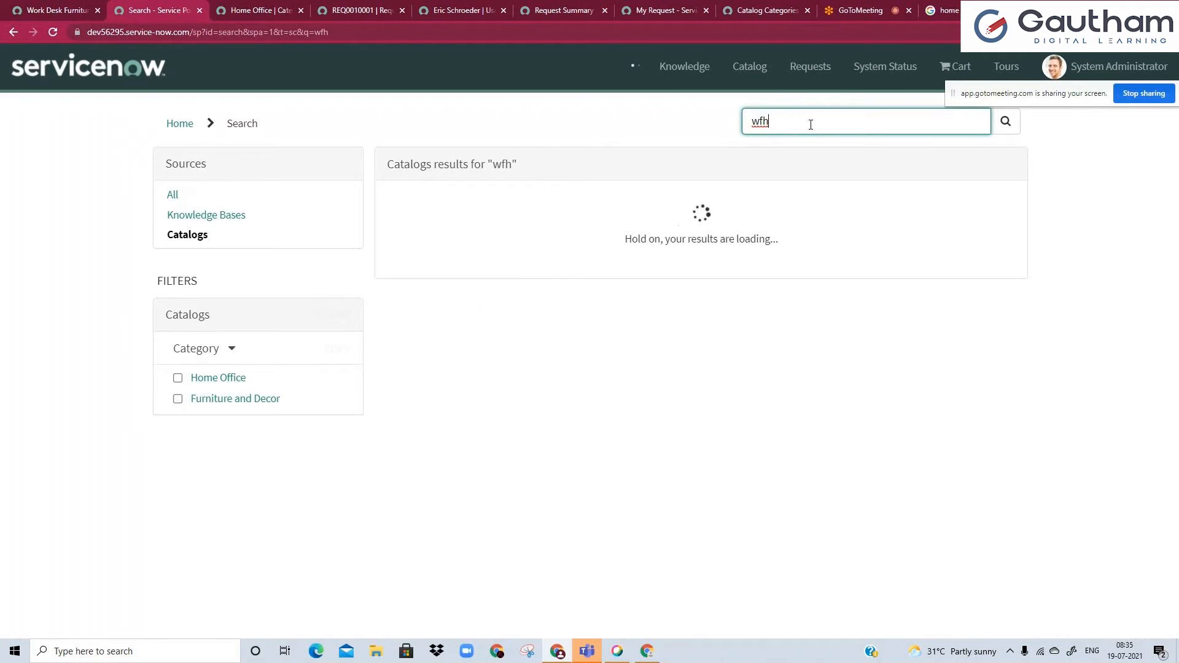
double_click(805, 118)
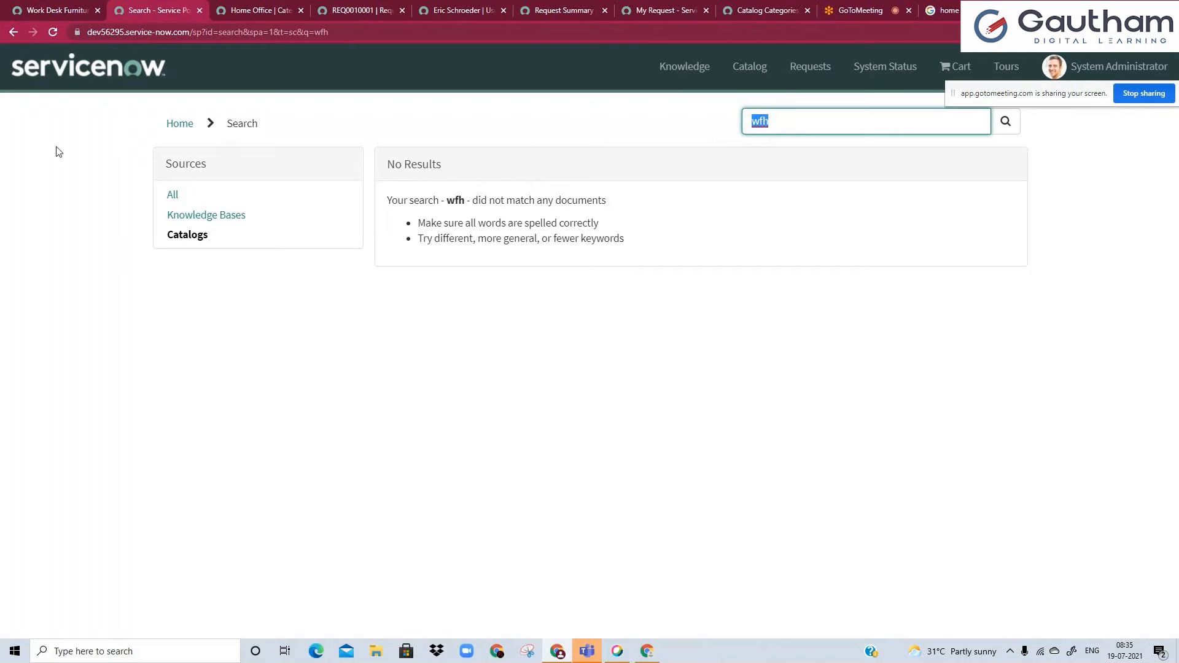
Enter "wfh , work from home , work for home , avail" as the Meta search tags of the Work Desk Furniture for Home item.
click(42, 7)
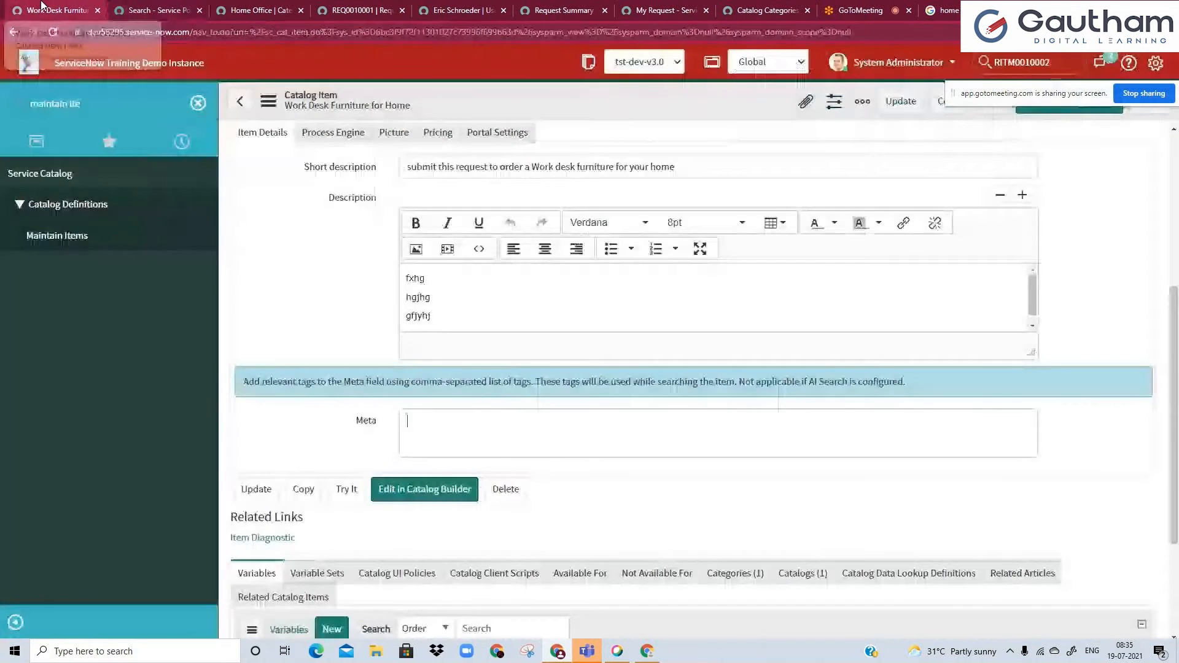
scroll(337, 326, up, 3)
click(454, 445)
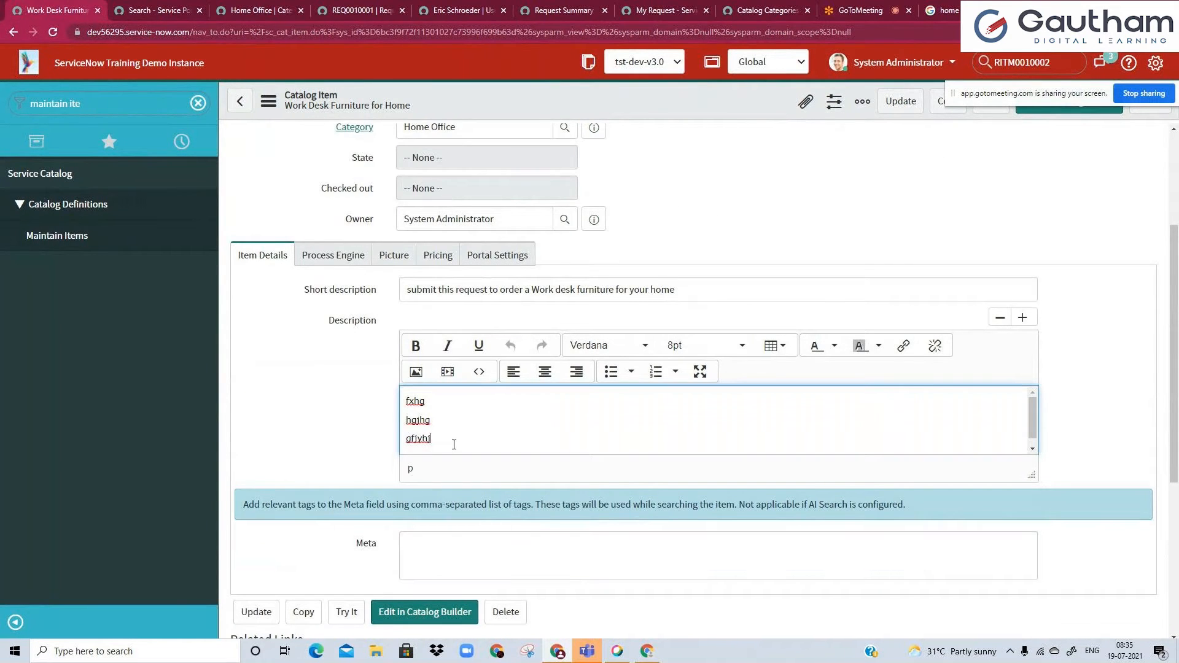
click(501, 277)
scroll(266, 177, up, 2)
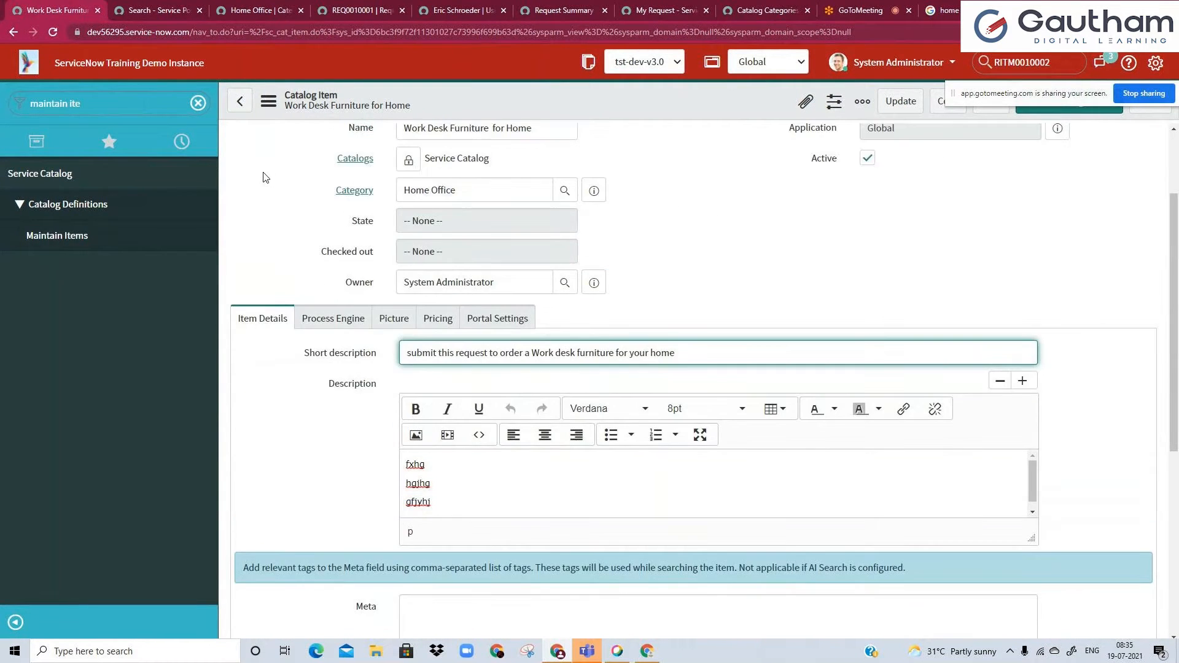
scroll(358, 306, down, 3)
click(437, 476)
text(wfh ,)
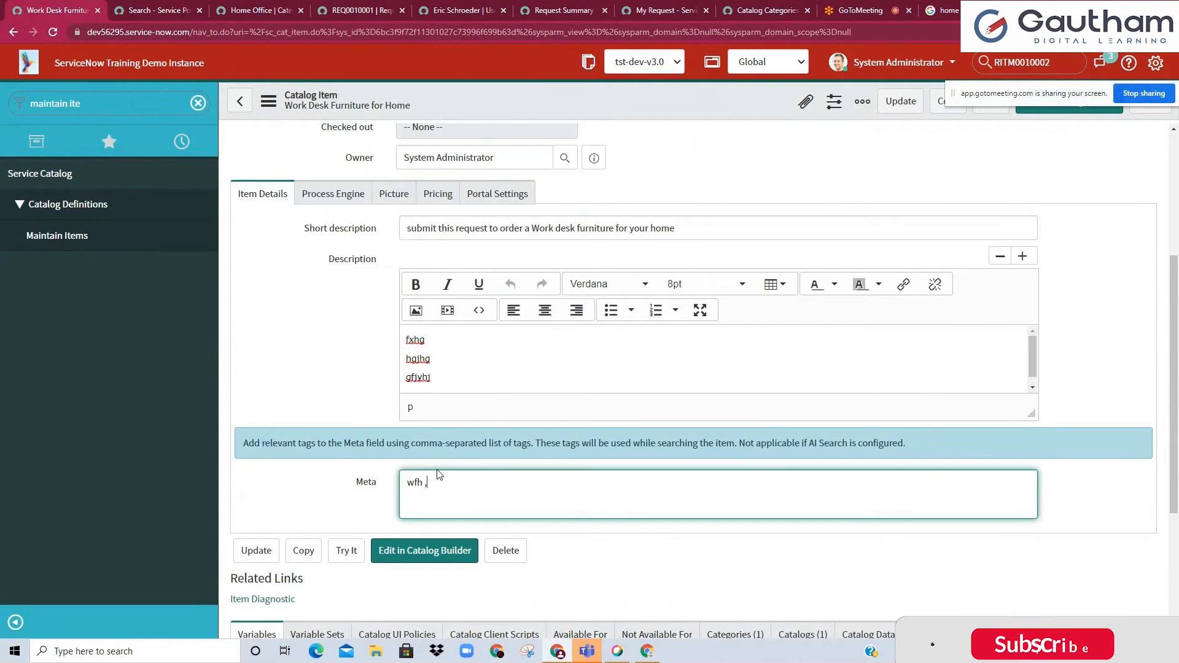
text( wor)
key(BackSpace)
key(BackSpace)
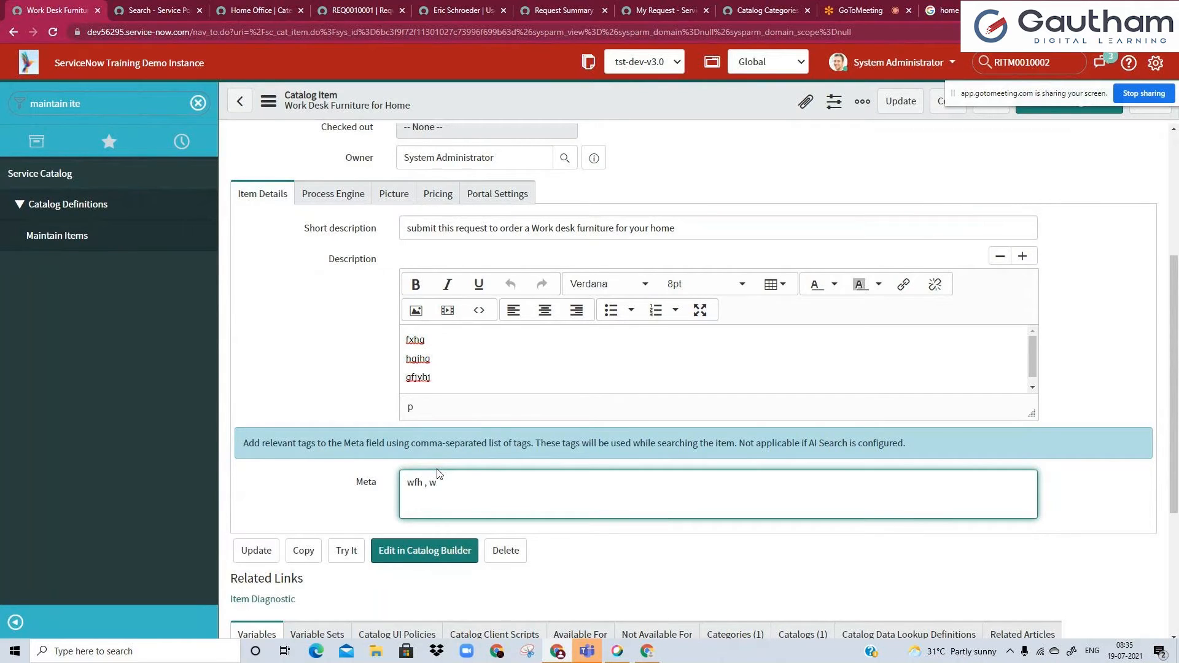
text(ork from home ,)
text(work for home , avail)
Save the catalog item while staying on its form, and reload the portal search for "wfh".
click(154, 10)
click(60, 8)
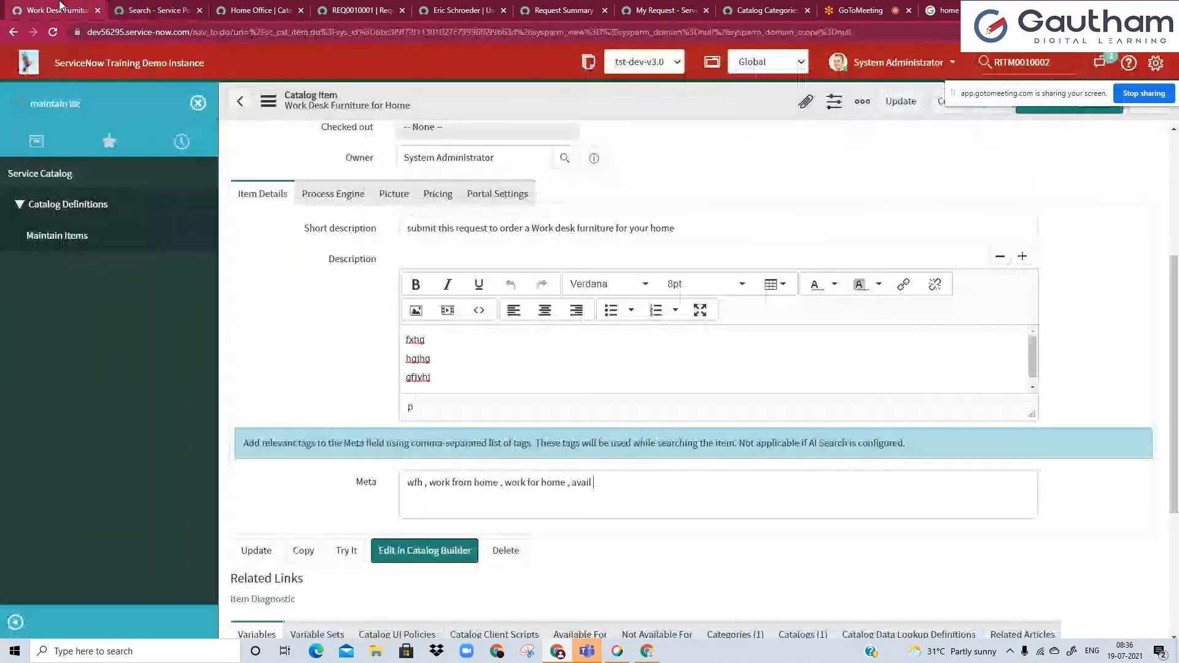
right_click(467, 105)
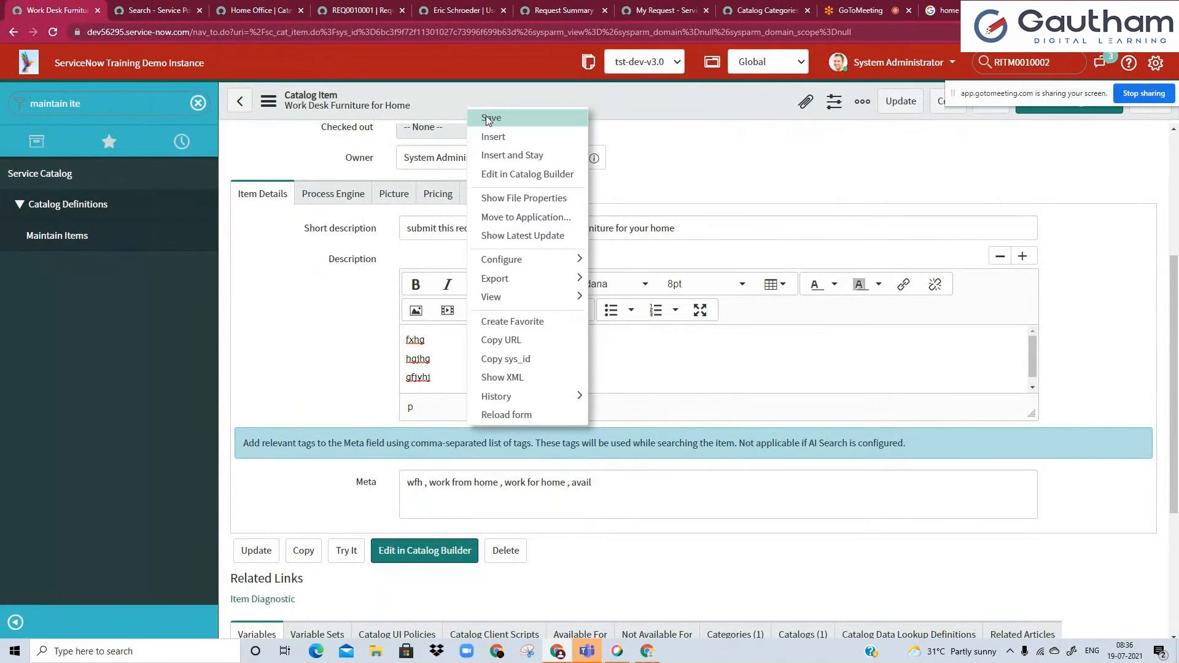
click(485, 116)
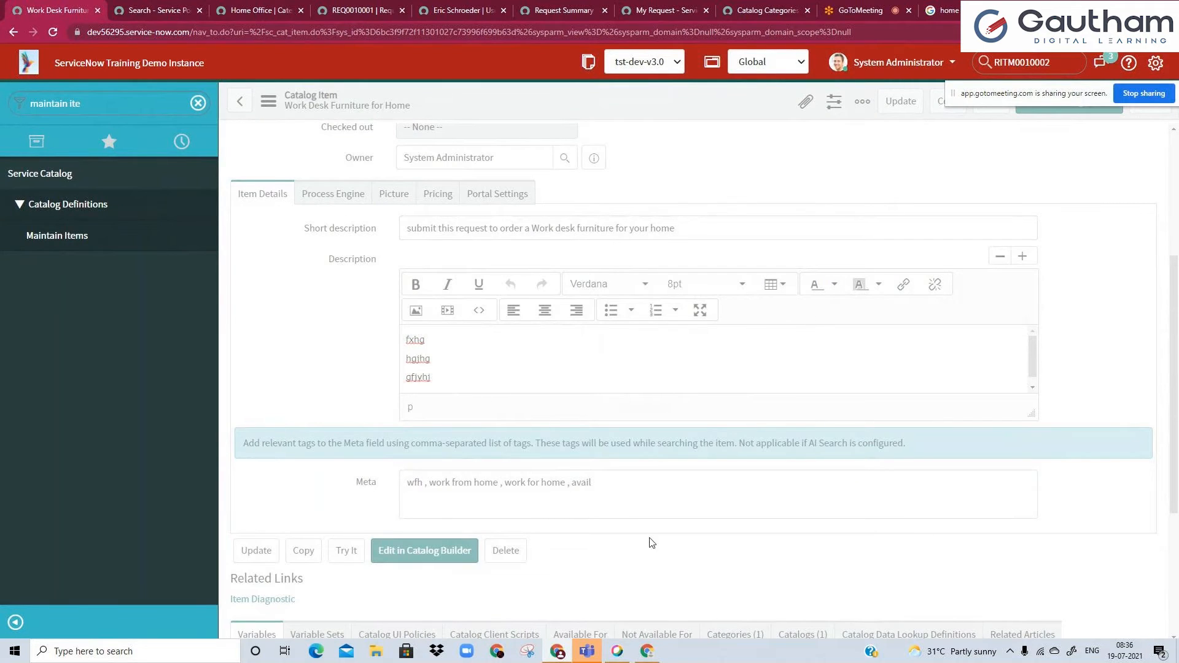
click(137, 9)
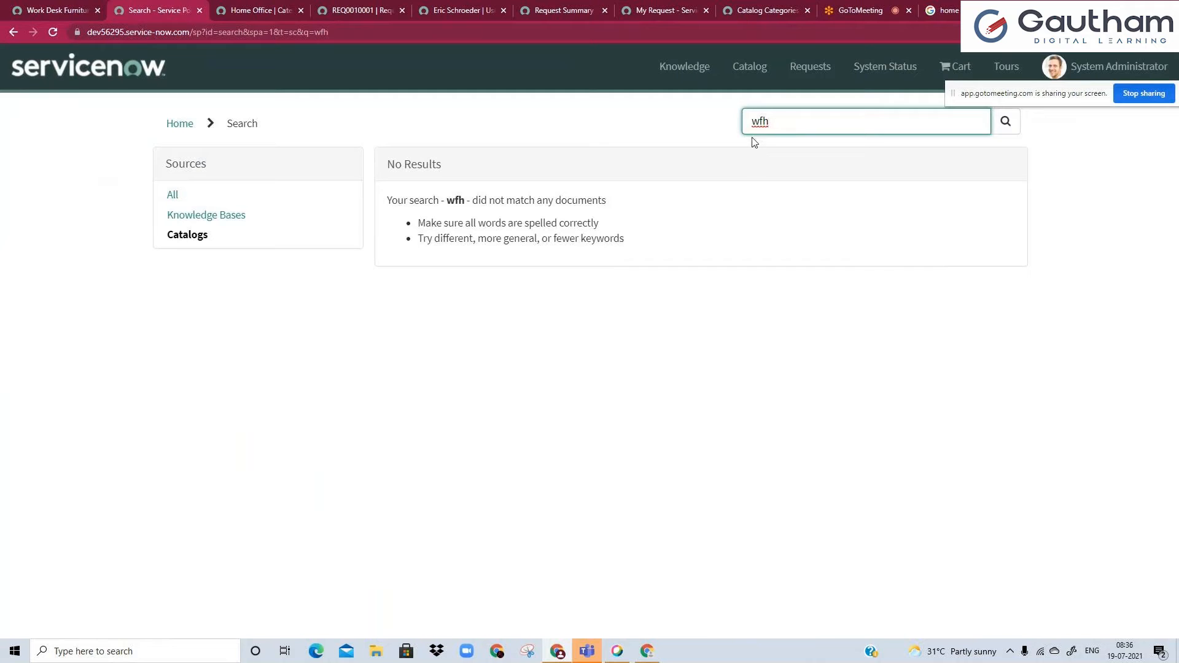
click(53, 31)
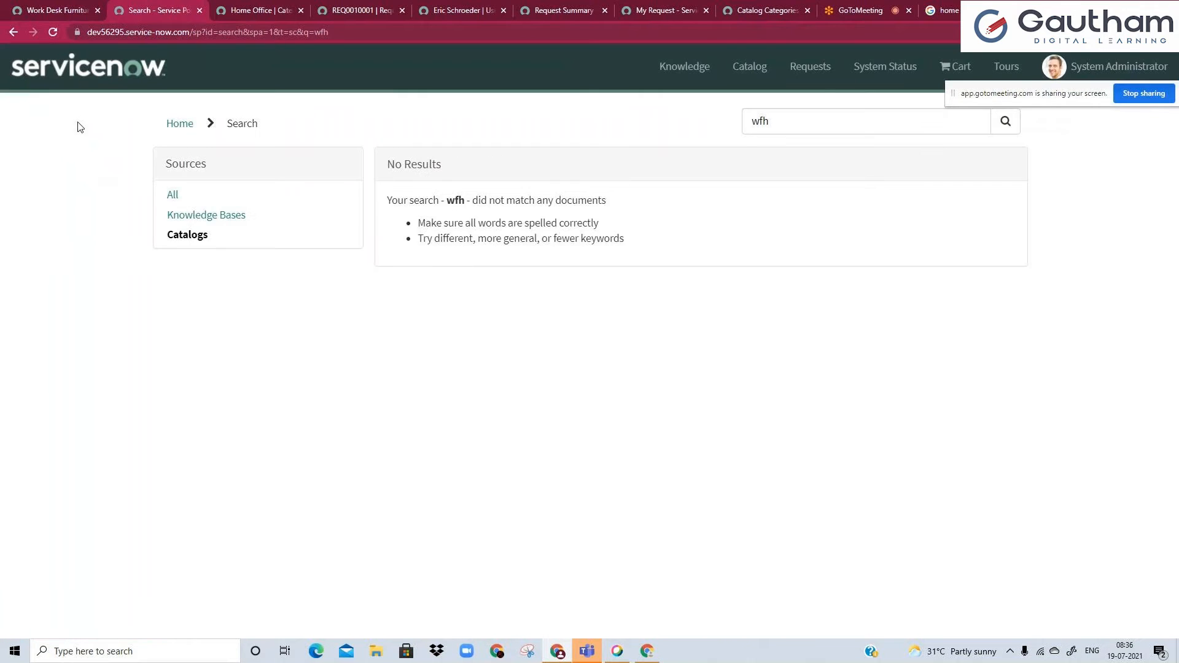
Remove the space between "wfh" and its comma in the Meta tags, and save the catalog item.
click(37, 10)
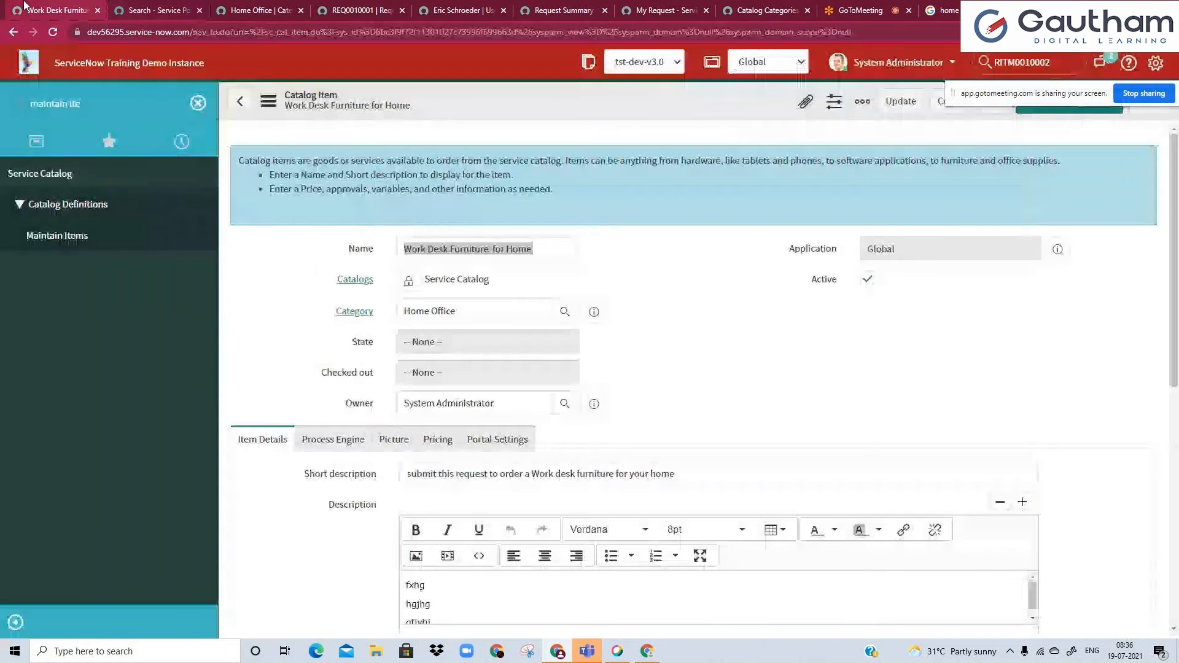
scroll(244, 256, down, 5)
click(425, 407)
text(,)
click(558, 94)
right_click(558, 94)
click(574, 116)
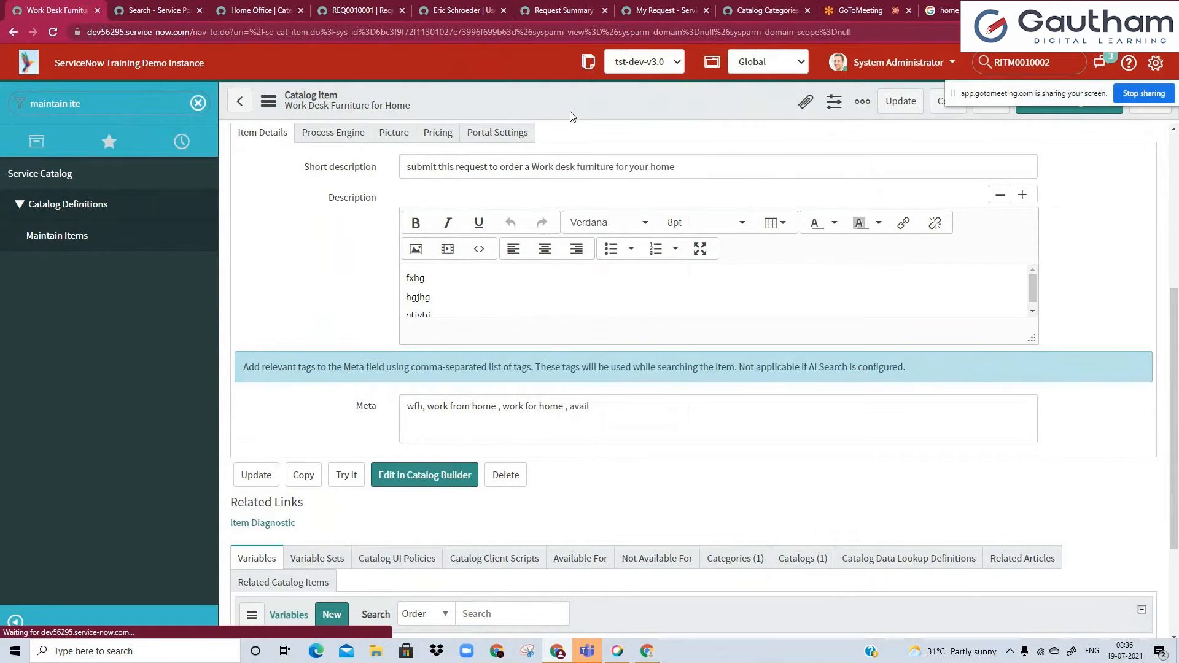
Reload the portal's "wfh" search and recheck the saved Meta tags on the catalog item form.
click(160, 9)
click(53, 32)
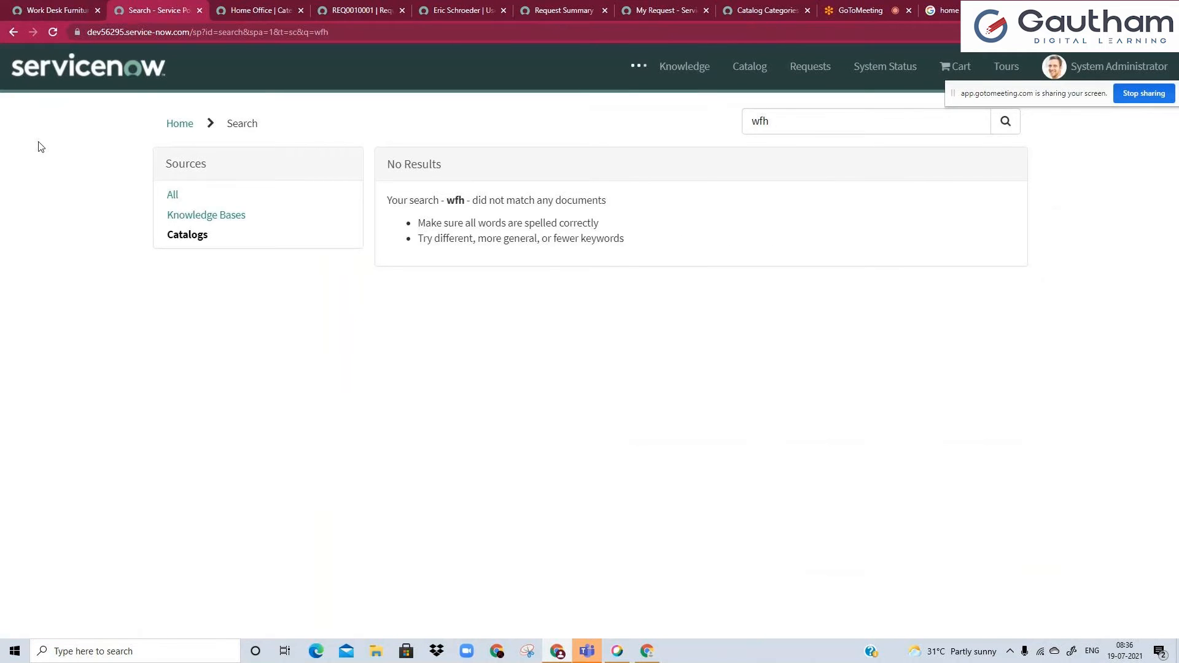
click(29, 6)
scroll(239, 310, down, 3)
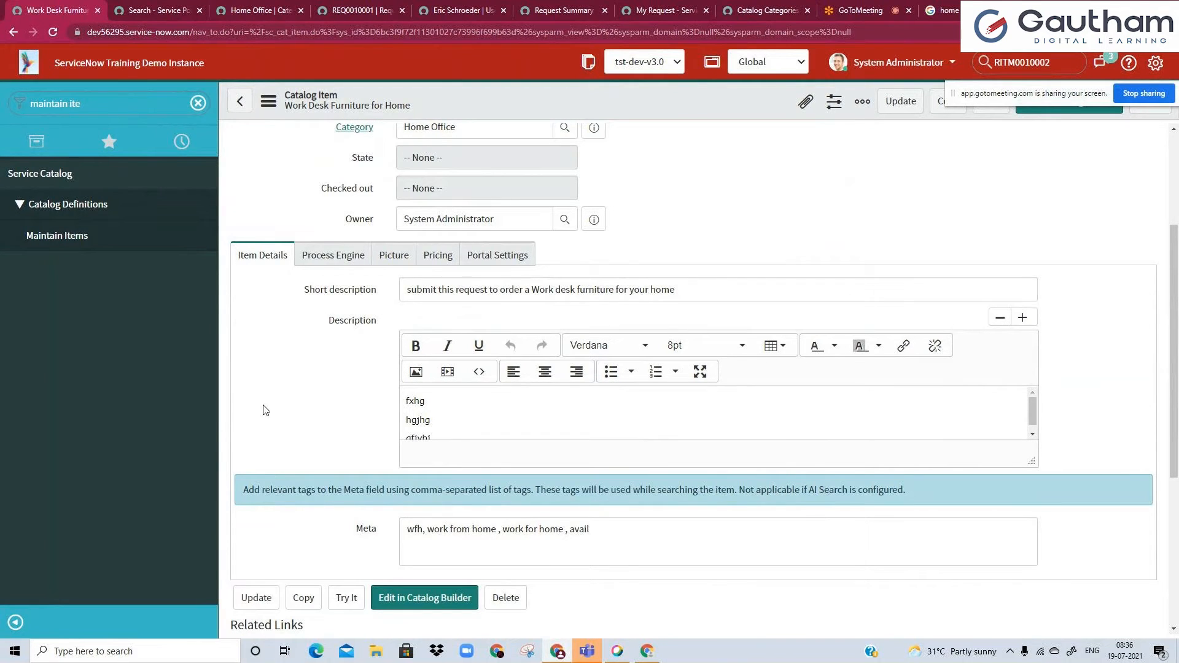
scroll(264, 405, down, 1)
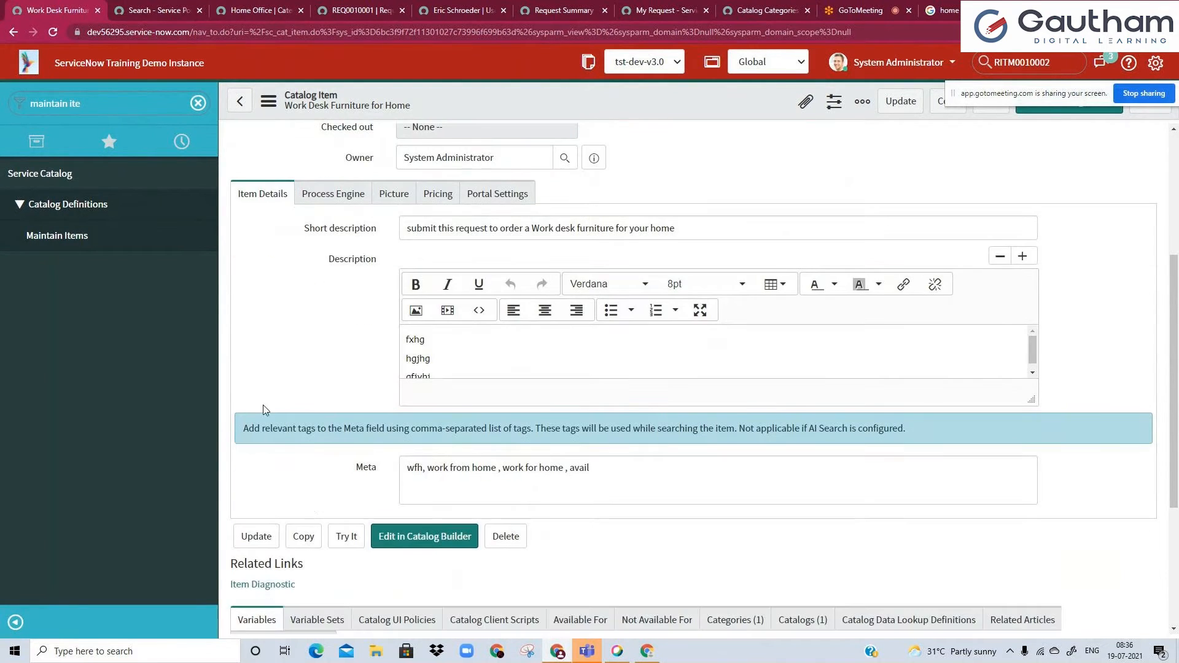
scroll(310, 510, down, 1)
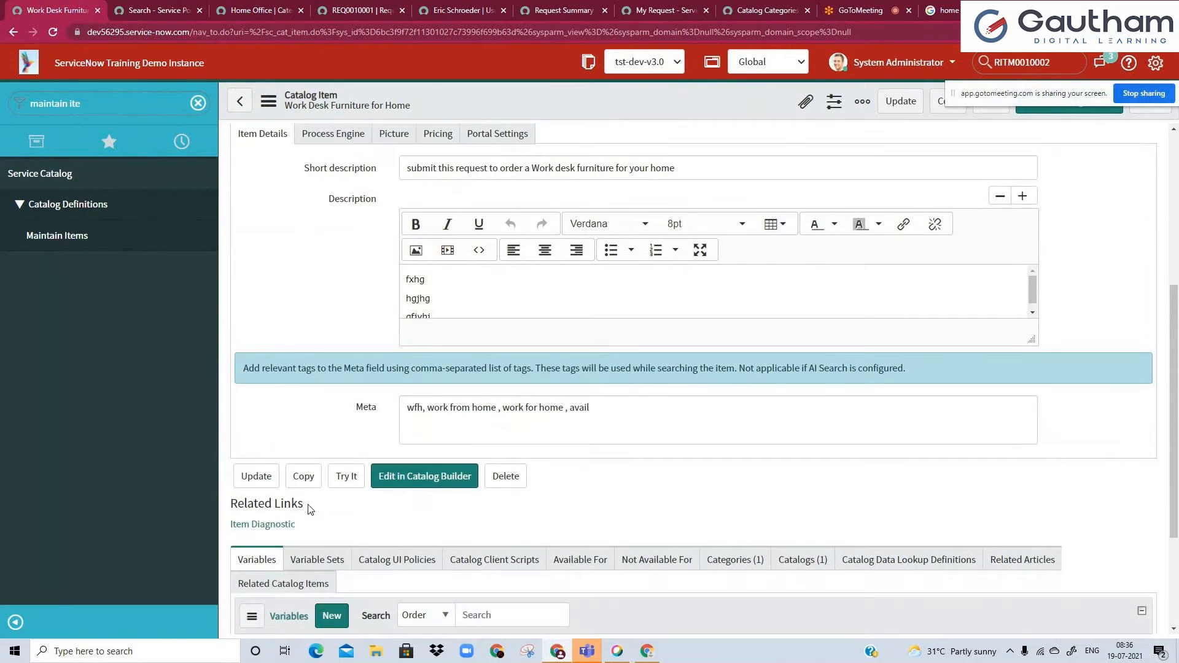
click(588, 407)
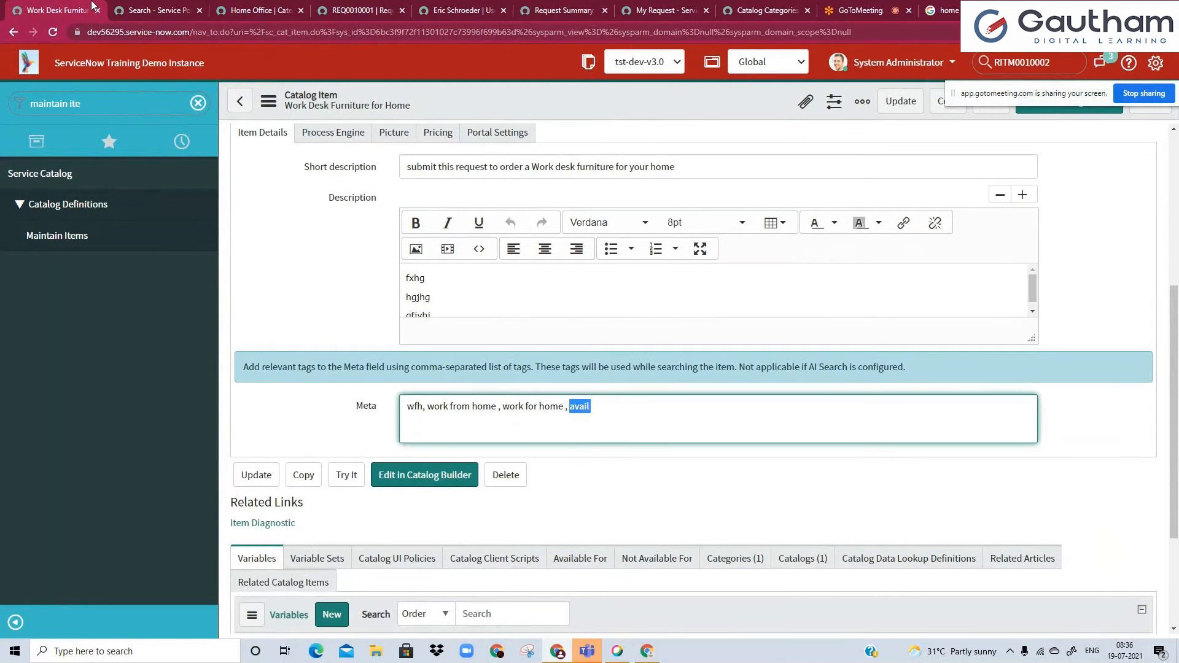
Search the service portal for the Meta tag "avail" and check whether the item is found.
click(123, 5)
double_click(819, 120)
text(avail)
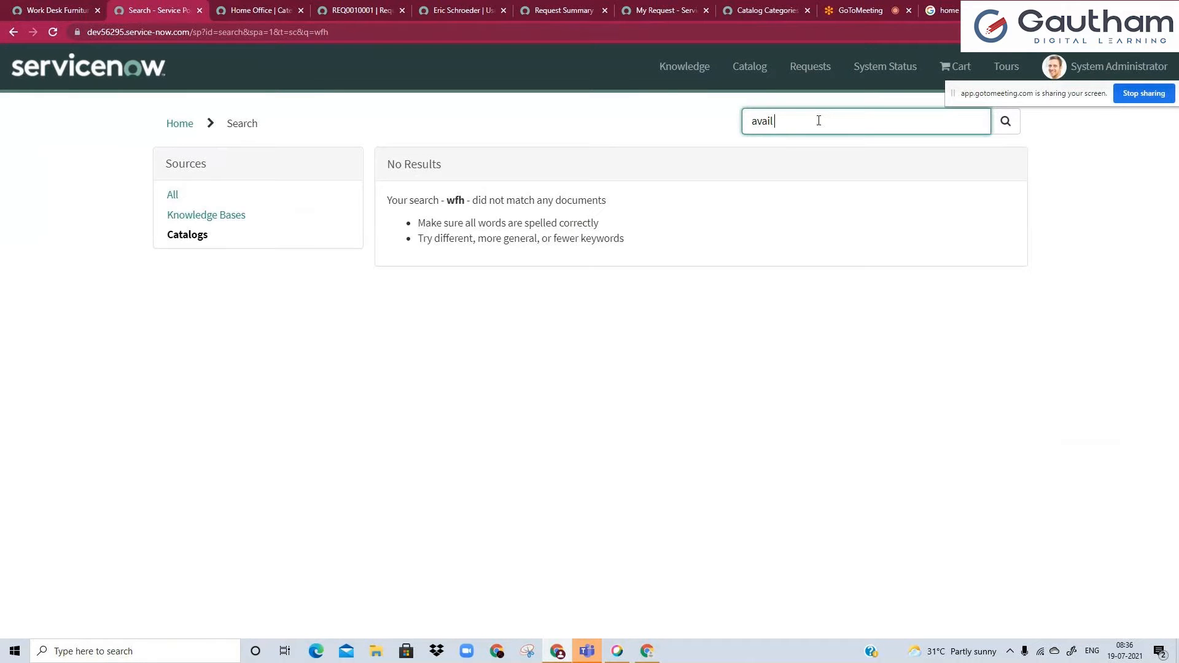
key(Return)
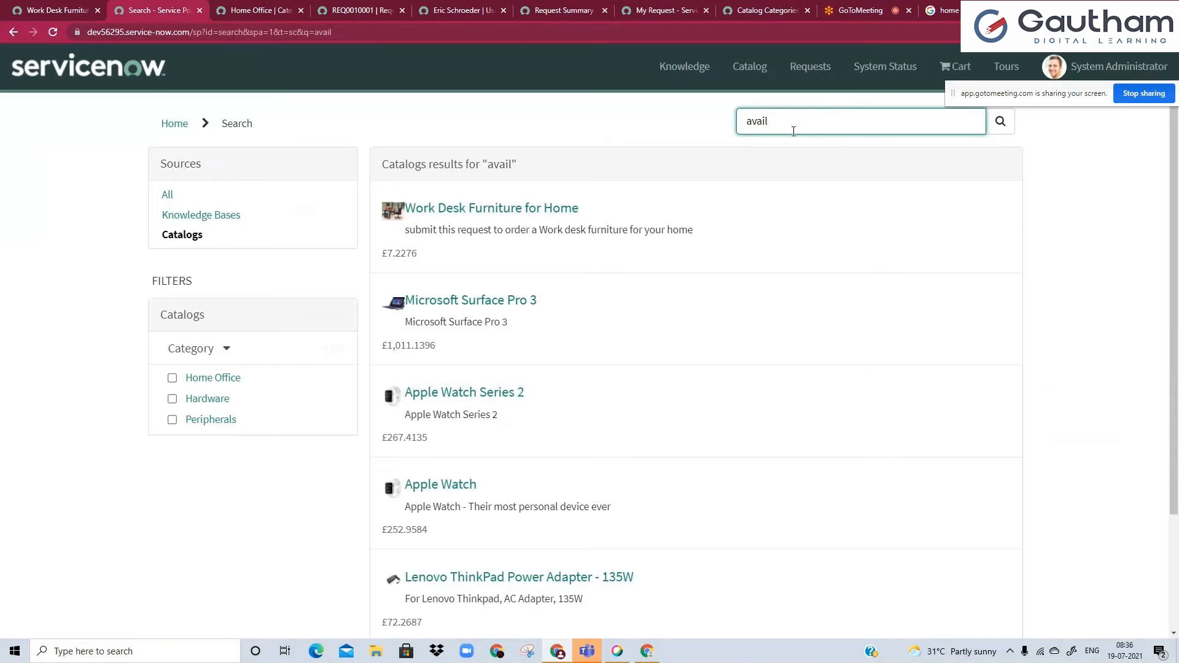
double_click(750, 121)
Append ",wfh" to the end of the item's Meta tags and save the catalog item.
click(57, 10)
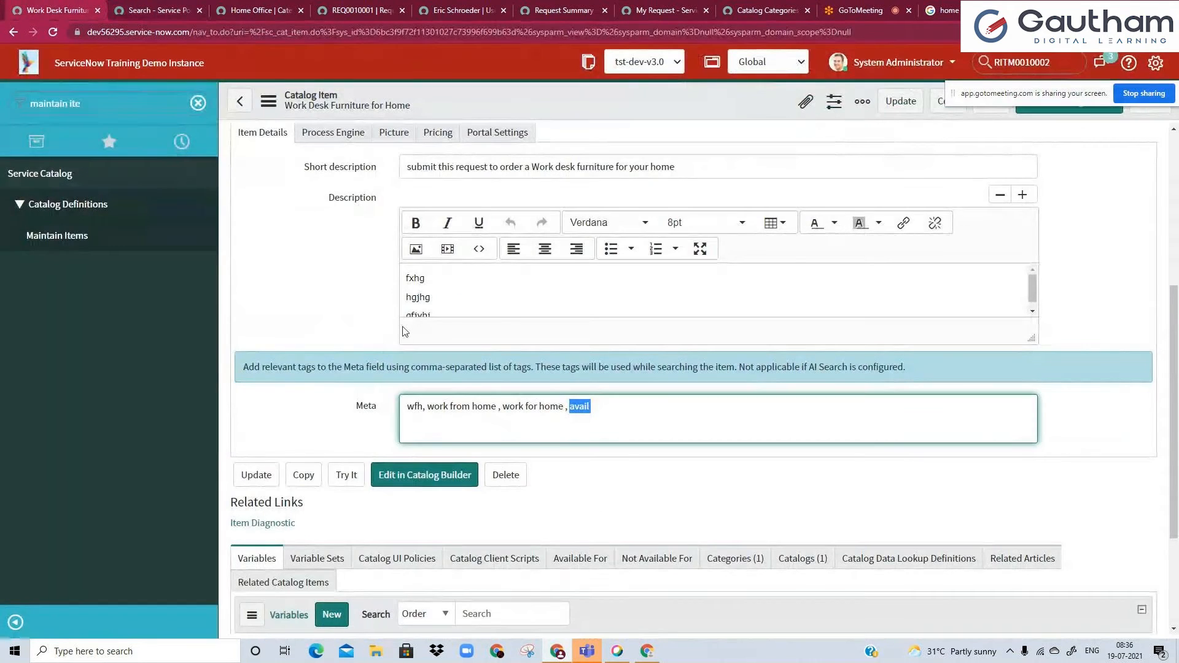
click(635, 403)
text(,wfh)
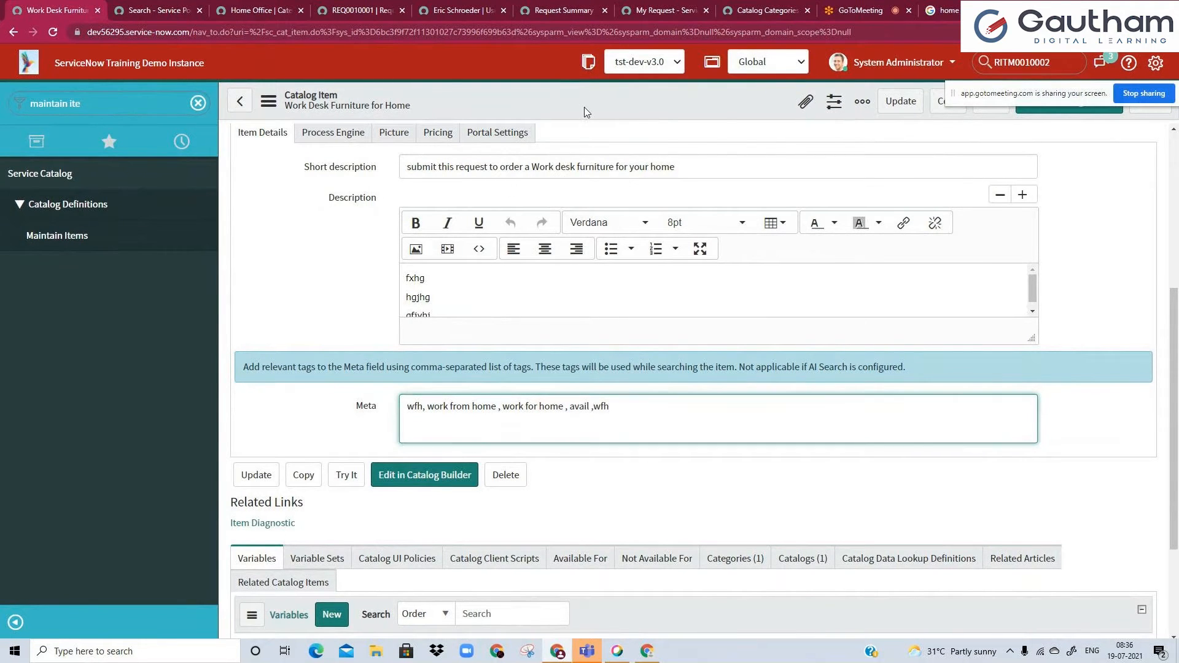
right_click(584, 108)
click(597, 119)
Duplicate the browser tab with the portal search for "avail", and return to the catalog item form.
click(124, 4)
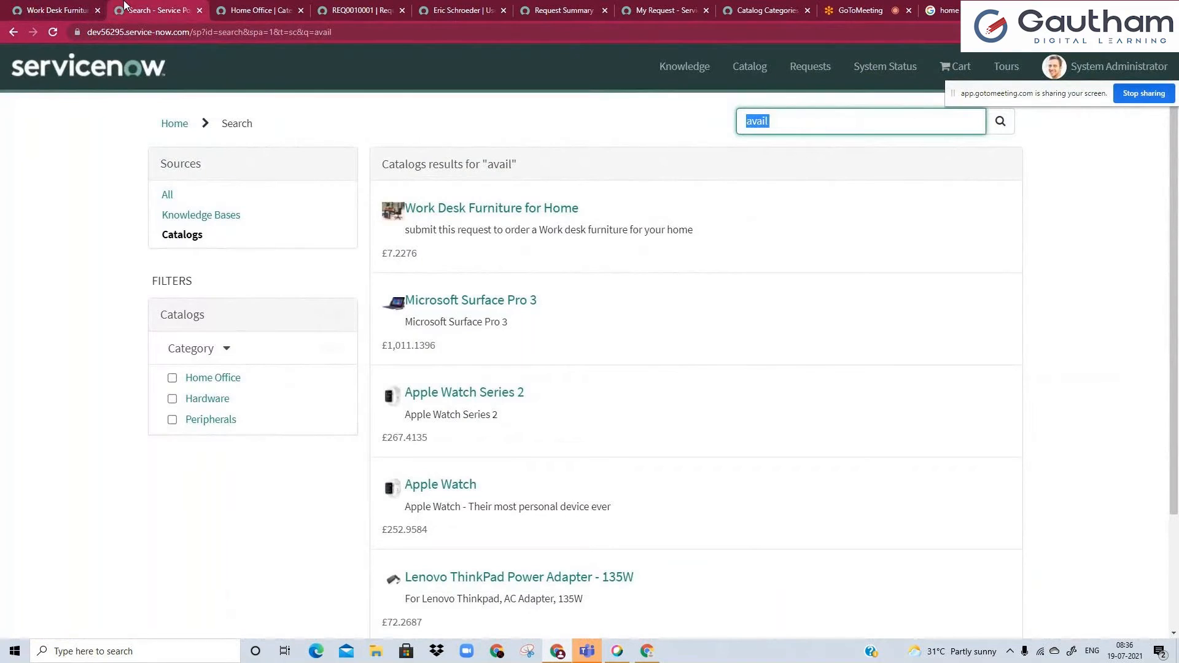
right_click(124, 4)
click(168, 99)
click(78, 6)
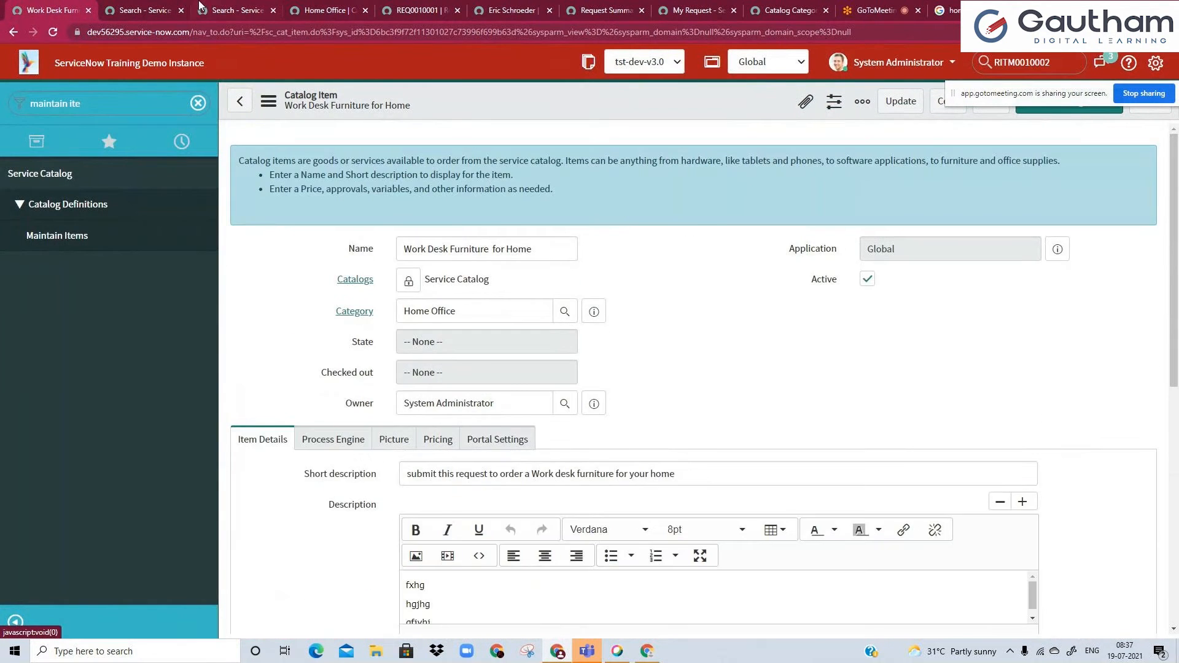
Search the service portal for "wfh" in the duplicated search tab.
click(199, 6)
double_click(775, 121)
text(wfh)
key(Return)
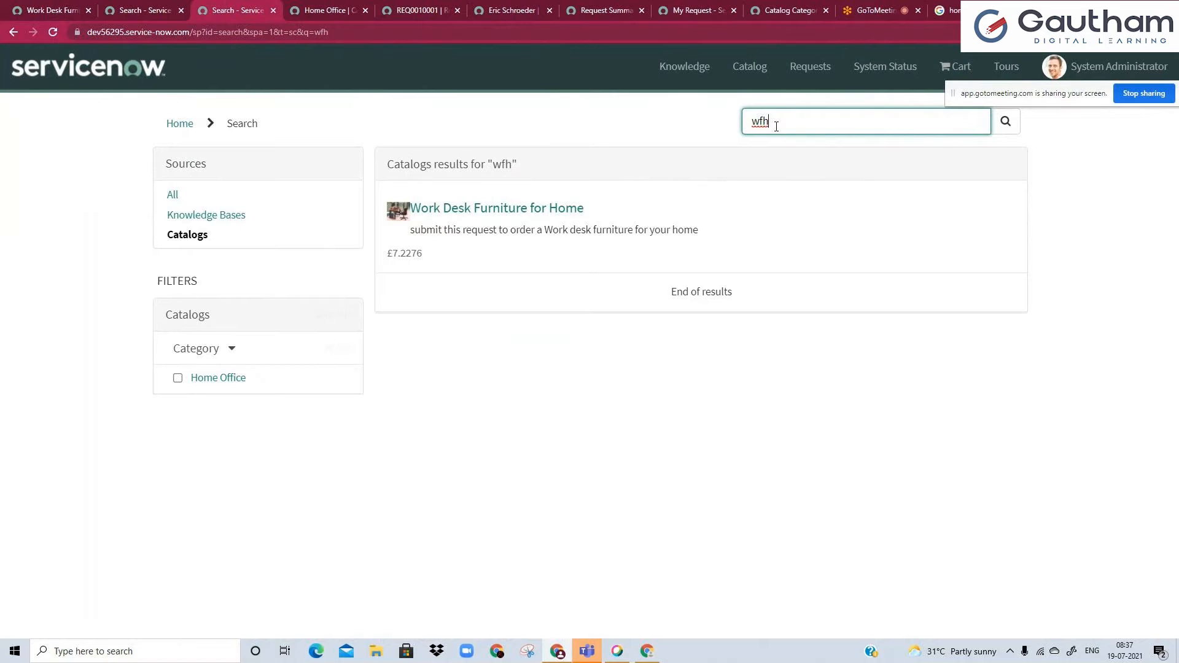
Review the comma-separated tags in the Meta field of the Work Desk Furniture for Home catalog item form.
click(39, 5)
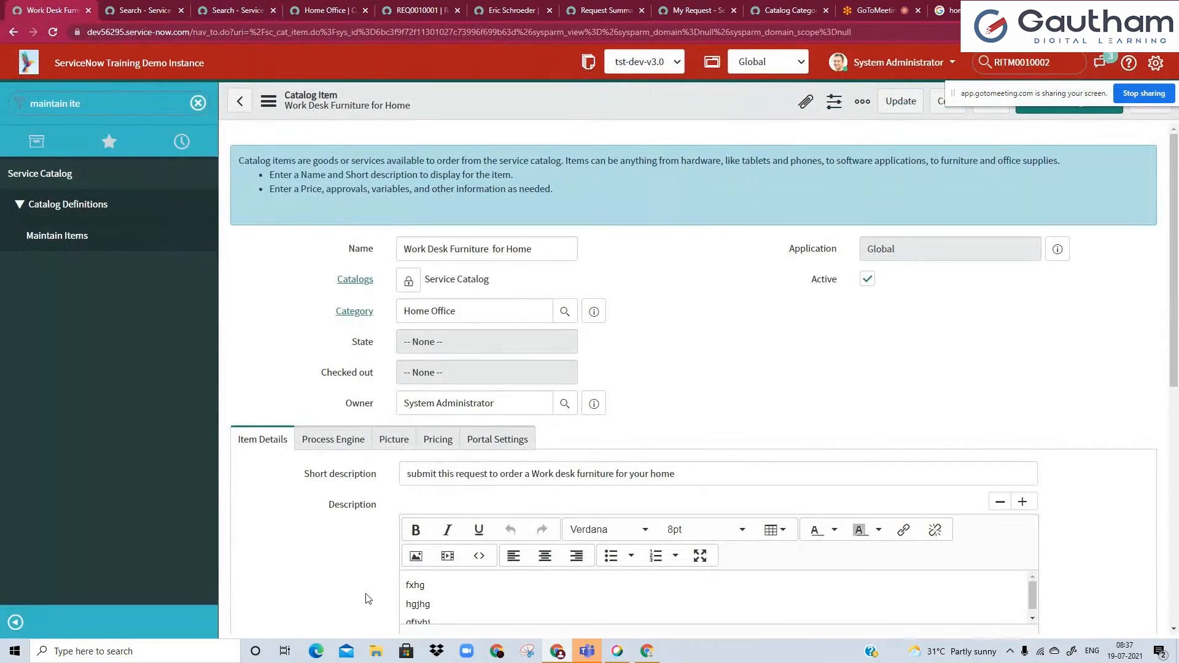
scroll(367, 598, down, 3)
drag(427, 529, 496, 529)
click(496, 529)
double_click(581, 531)
click(670, 548)
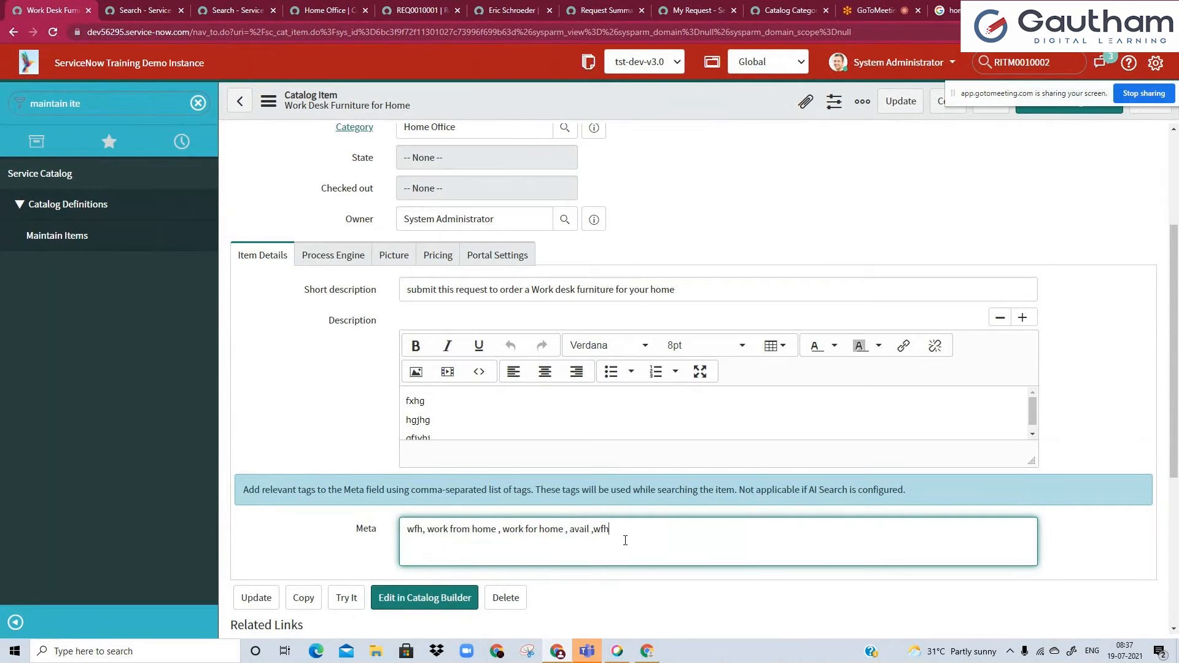
click(332, 426)
scroll(361, 421, up, 2)
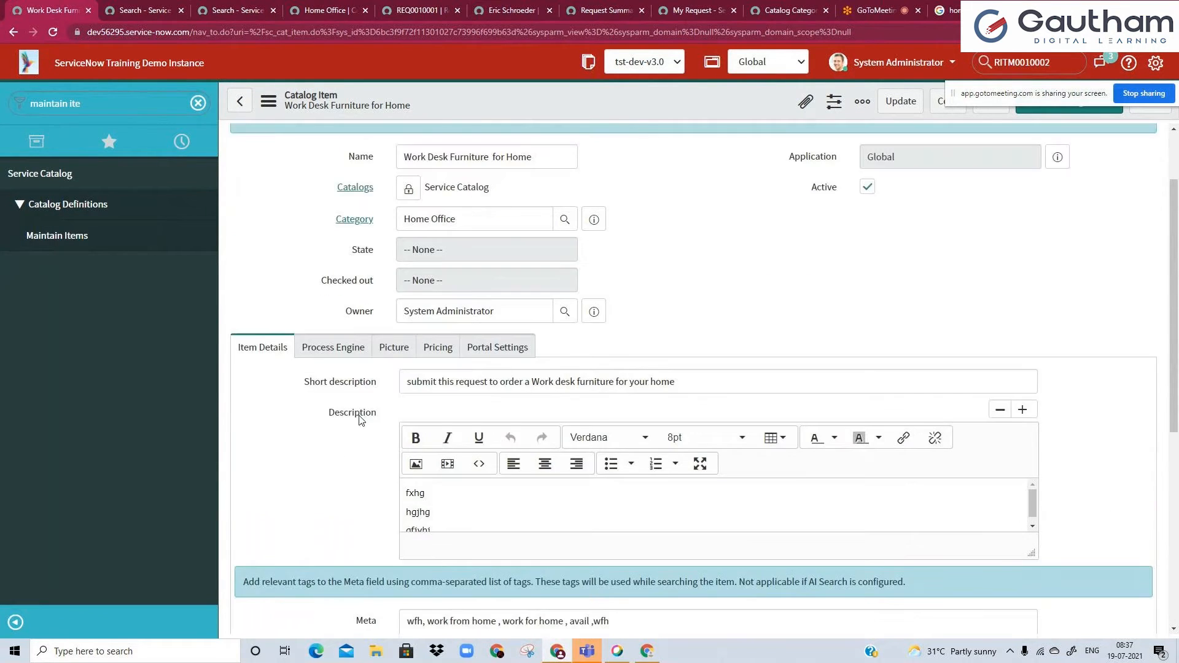
scroll(361, 420, up, 1)
Recheck the portal's "avail" search results and return to the catalog item form.
click(146, 10)
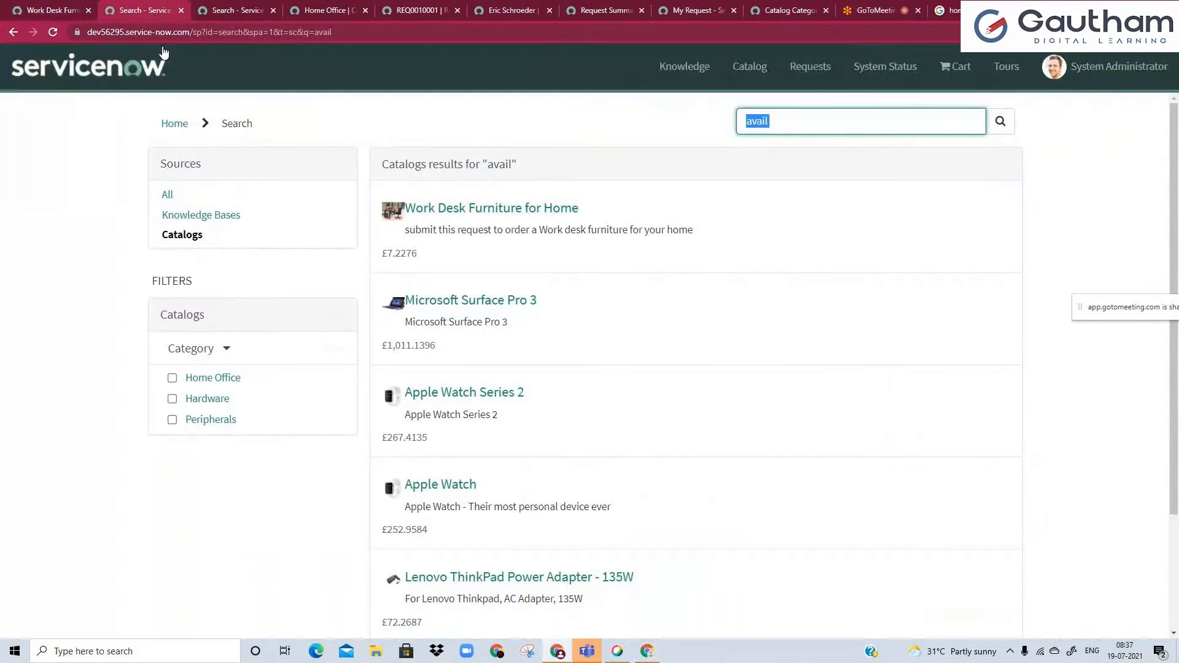
click(790, 117)
click(49, 11)
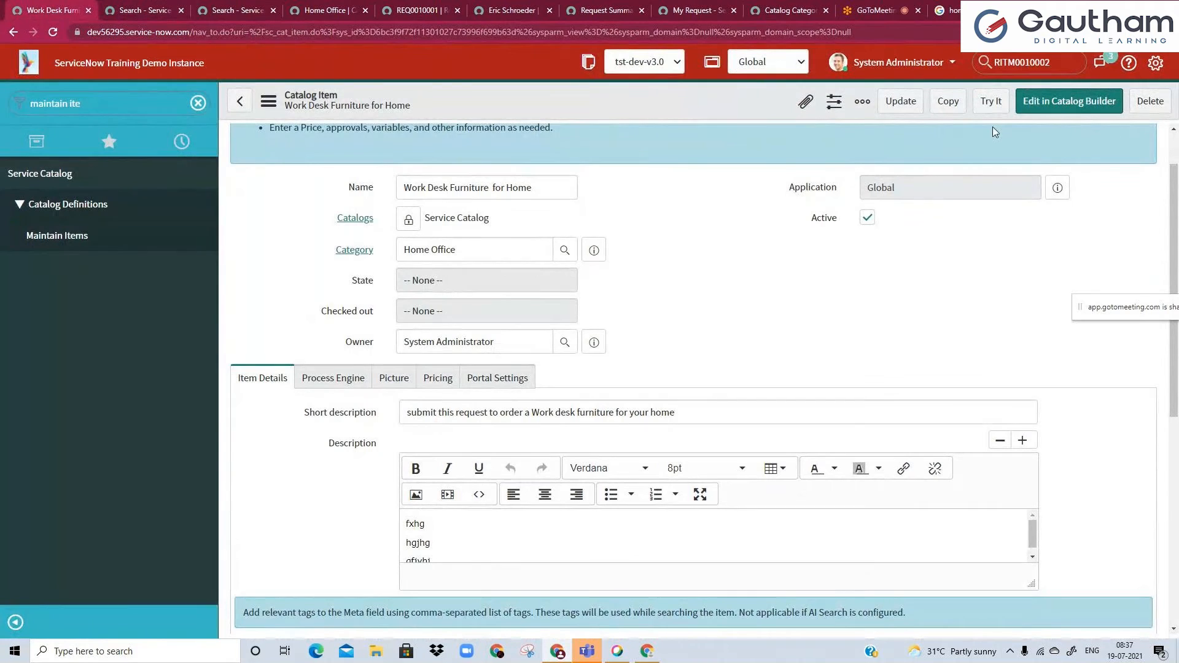
Preview the catalog item with Try It, return to its form and view the Variables related list.
click(992, 105)
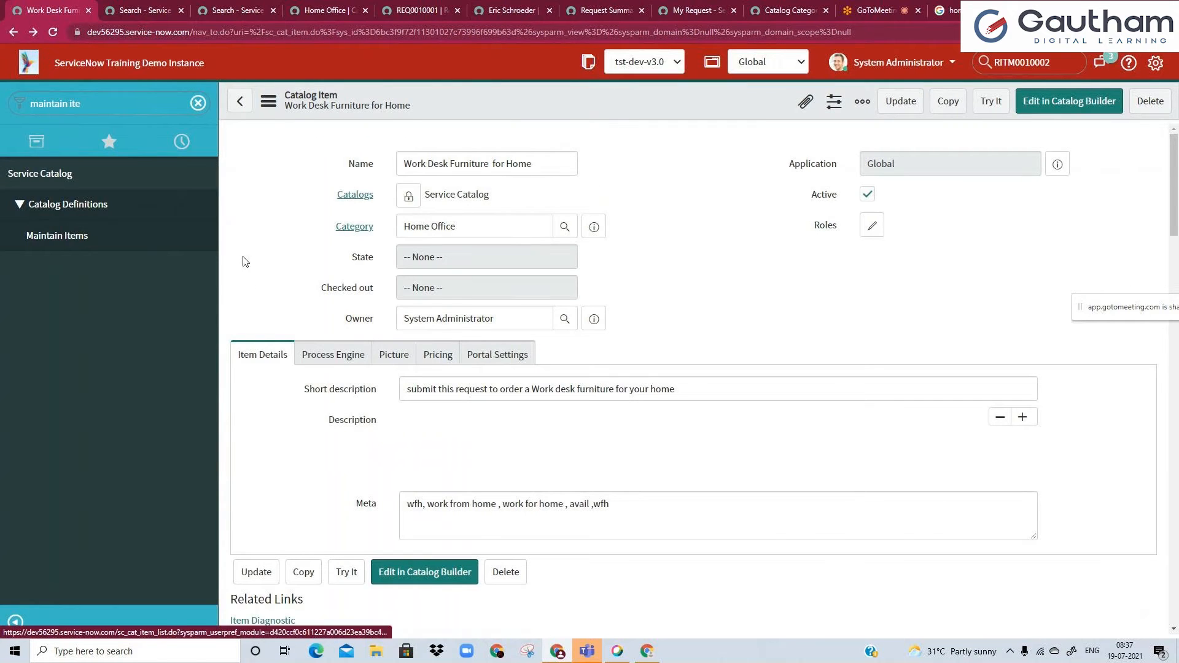
scroll(251, 337, down, 5)
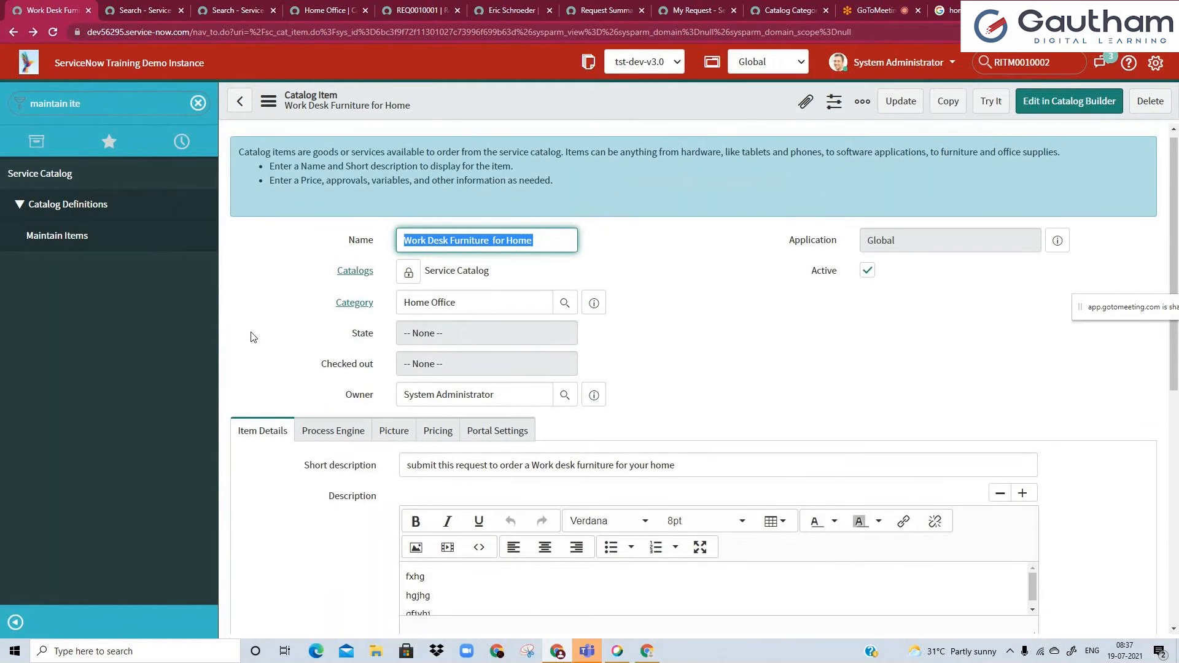
scroll(251, 337, down, 1)
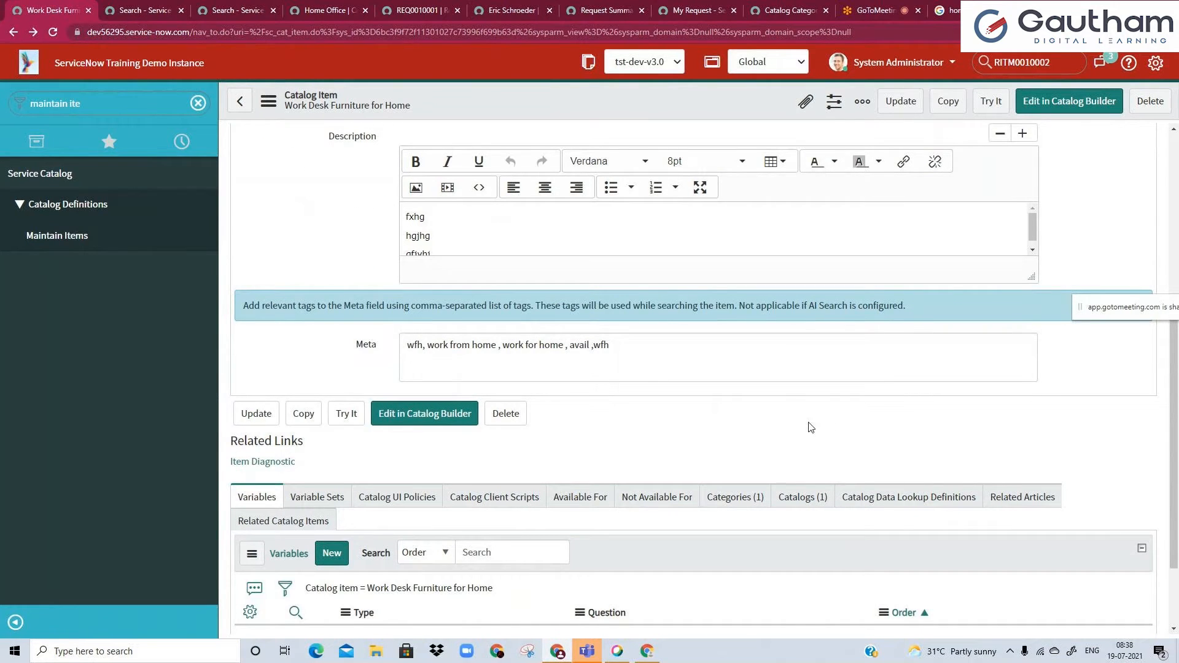
scroll(811, 427, down, 1)
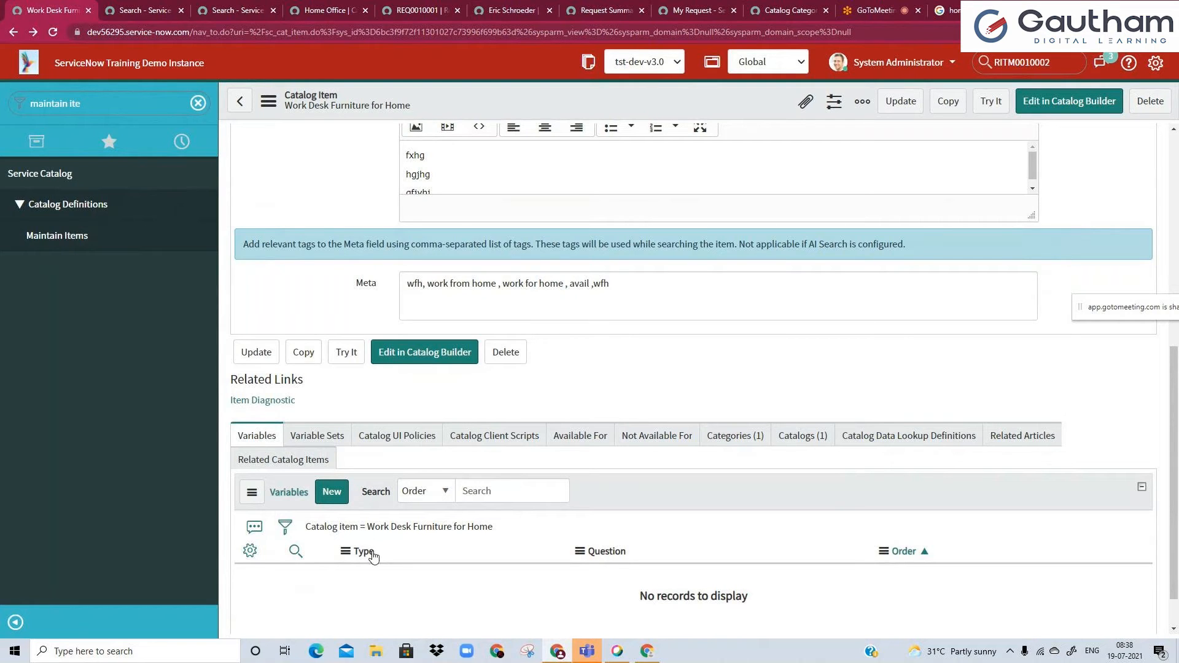
Review the earlier request and its iPhone 6s item in the portal, and return to the catalog item form.
click(423, 8)
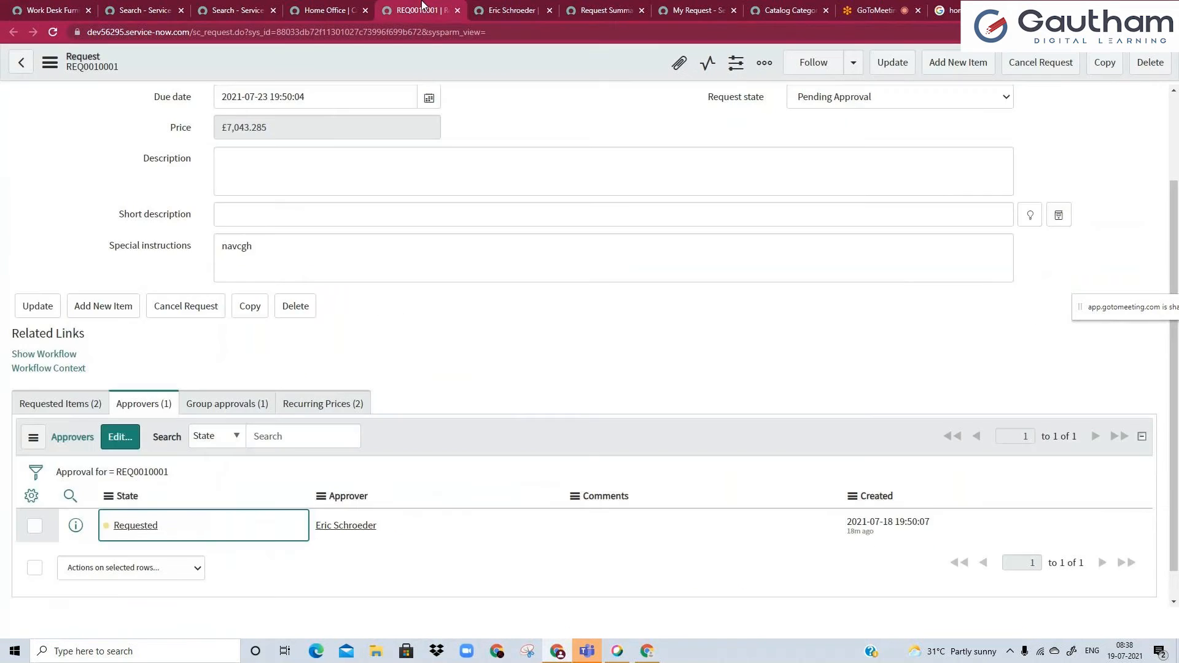
click(588, 6)
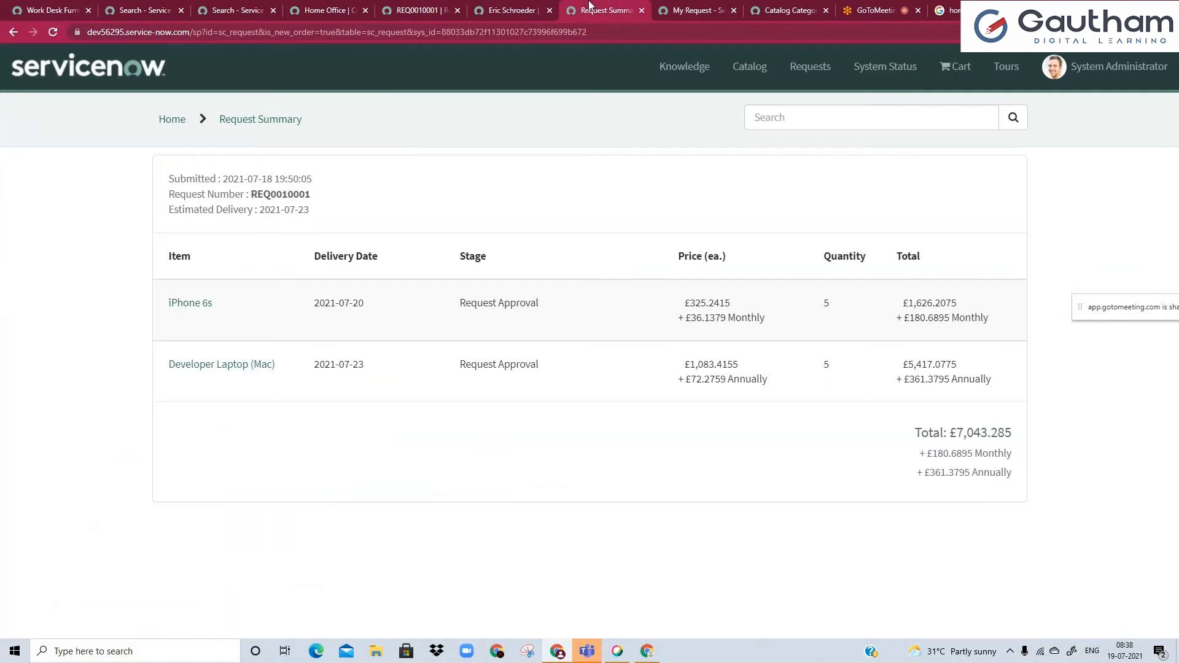
click(170, 342)
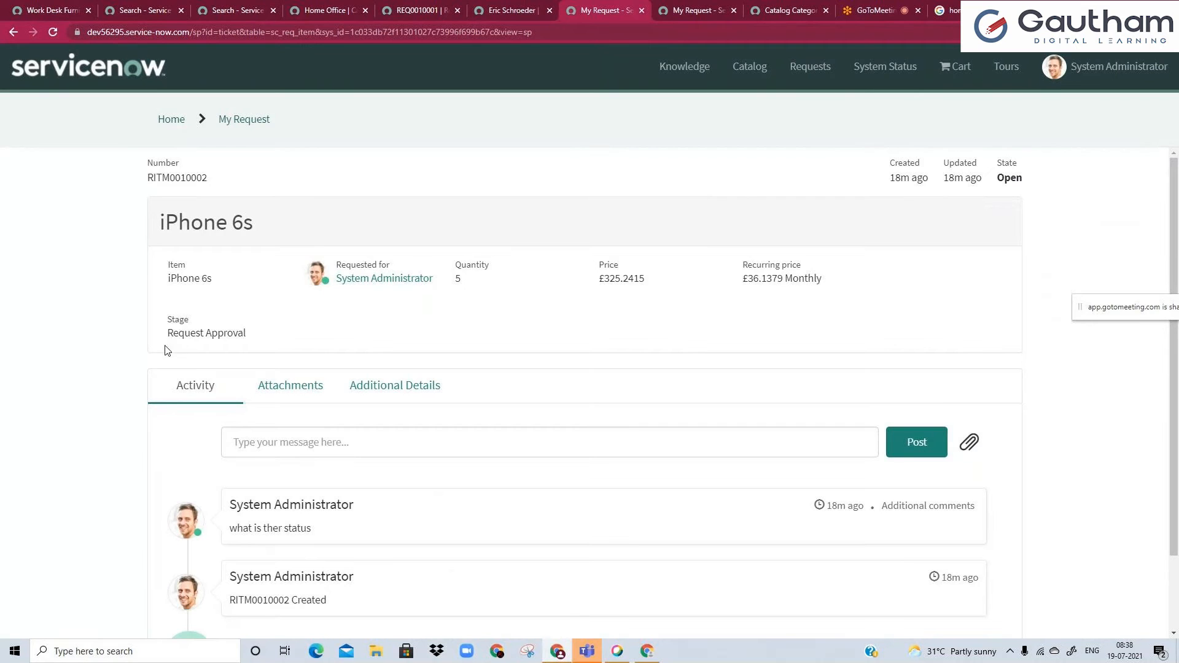
click(10, 8)
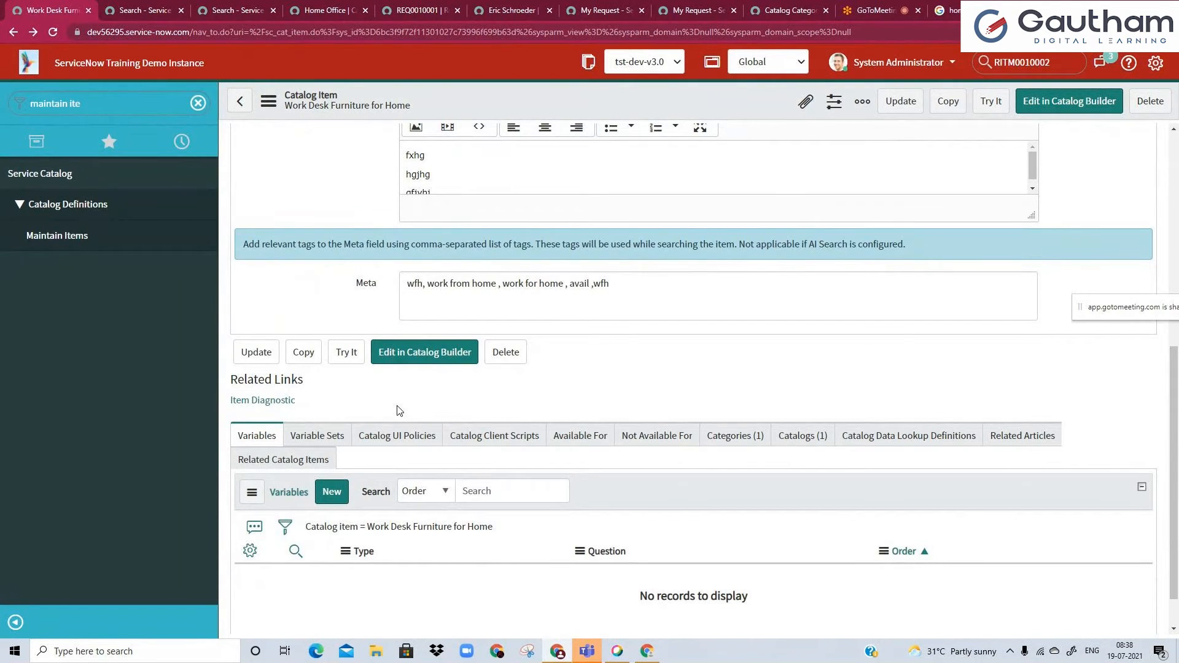
Open the catalog item's Variables list in a separate browser tab and close the portal tab with the "wfh" search.
click(332, 492)
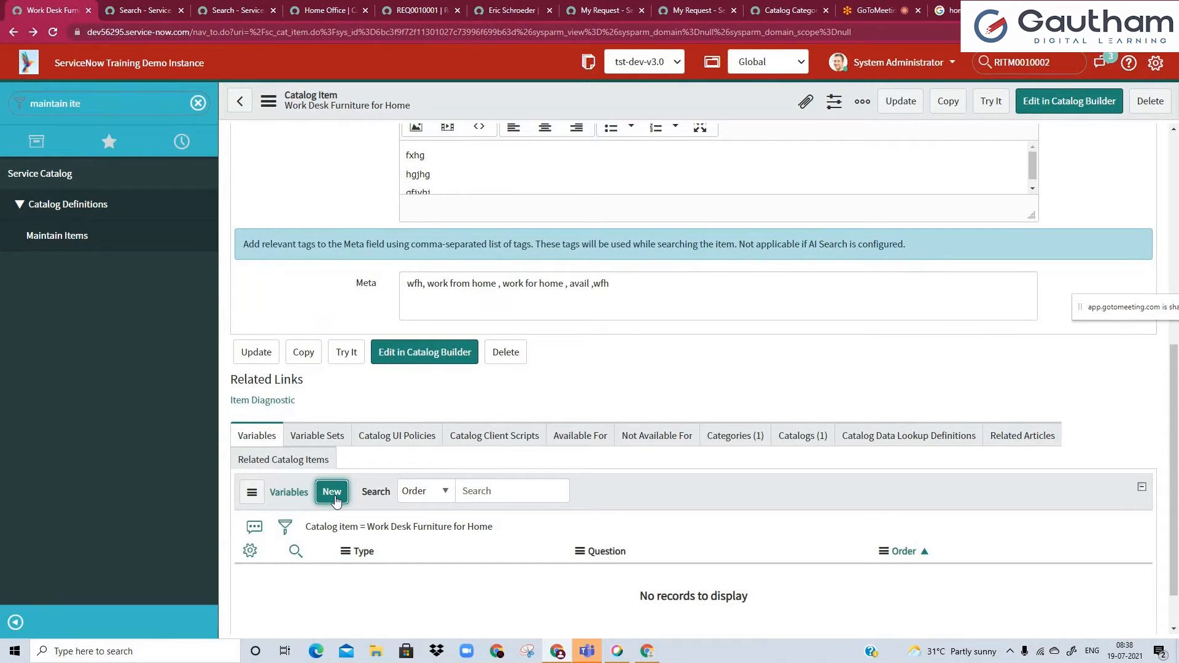
right_click(375, 528)
click(396, 542)
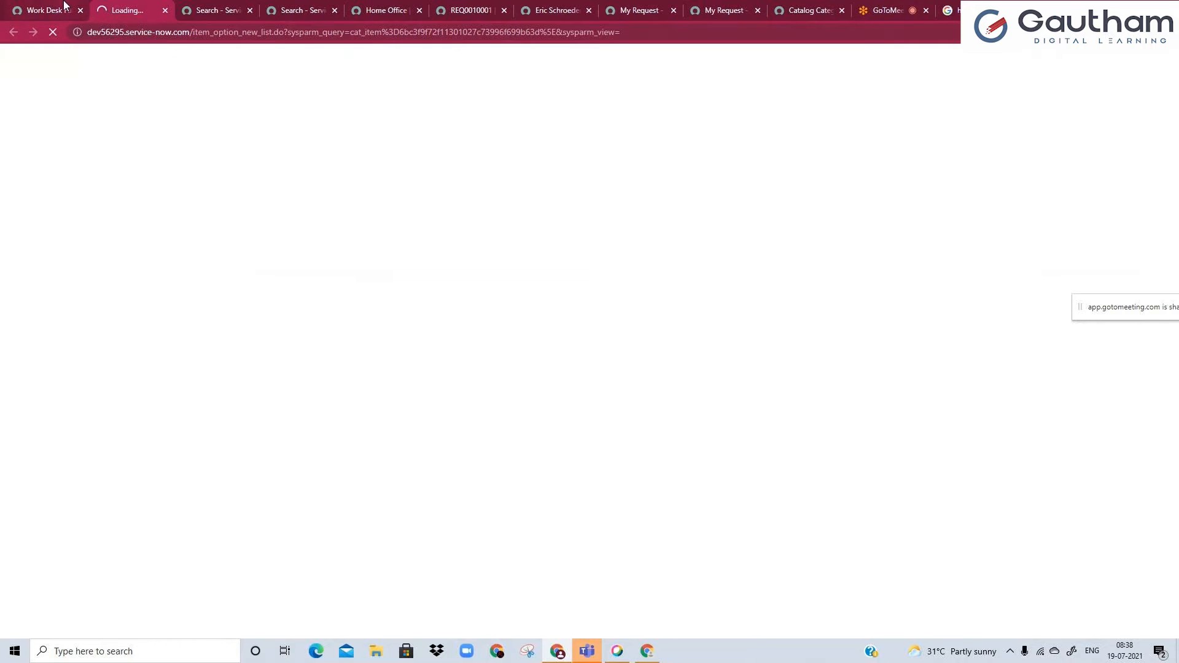
click(64, 7)
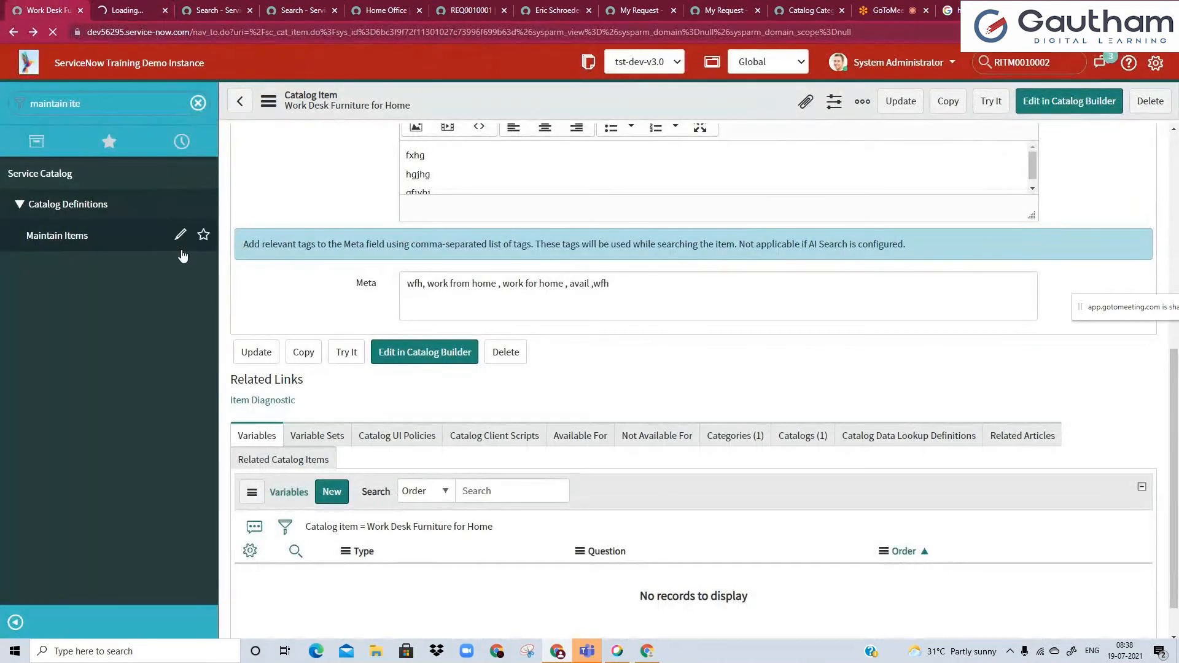
key(ctrl+Tab)
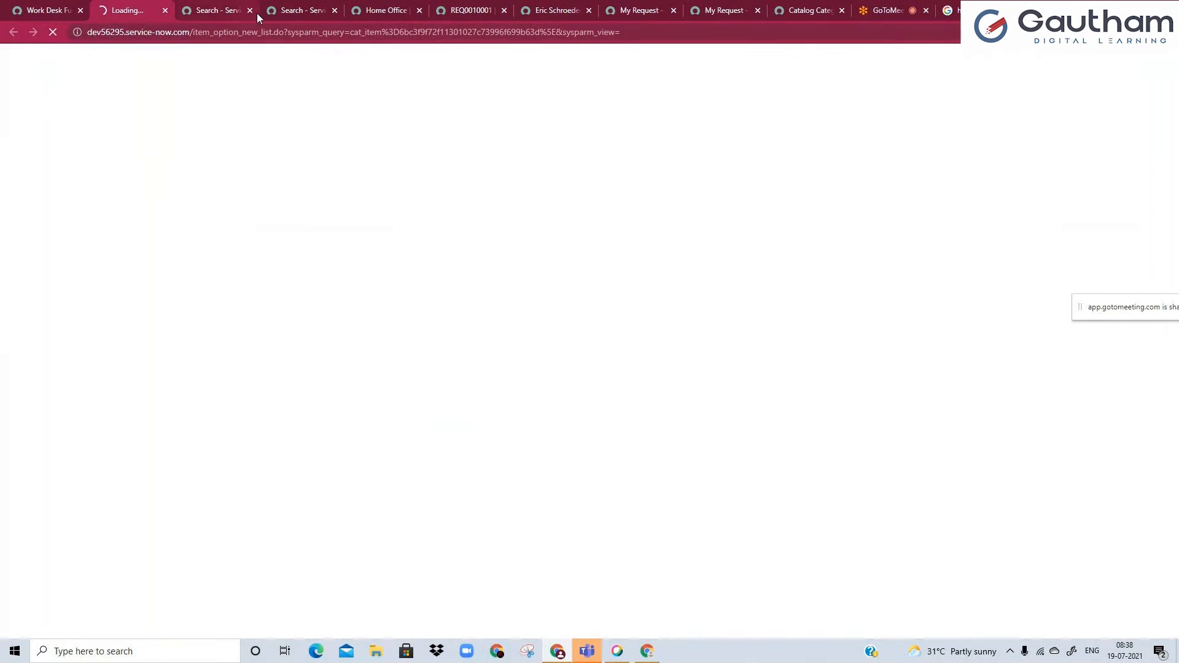
click(335, 12)
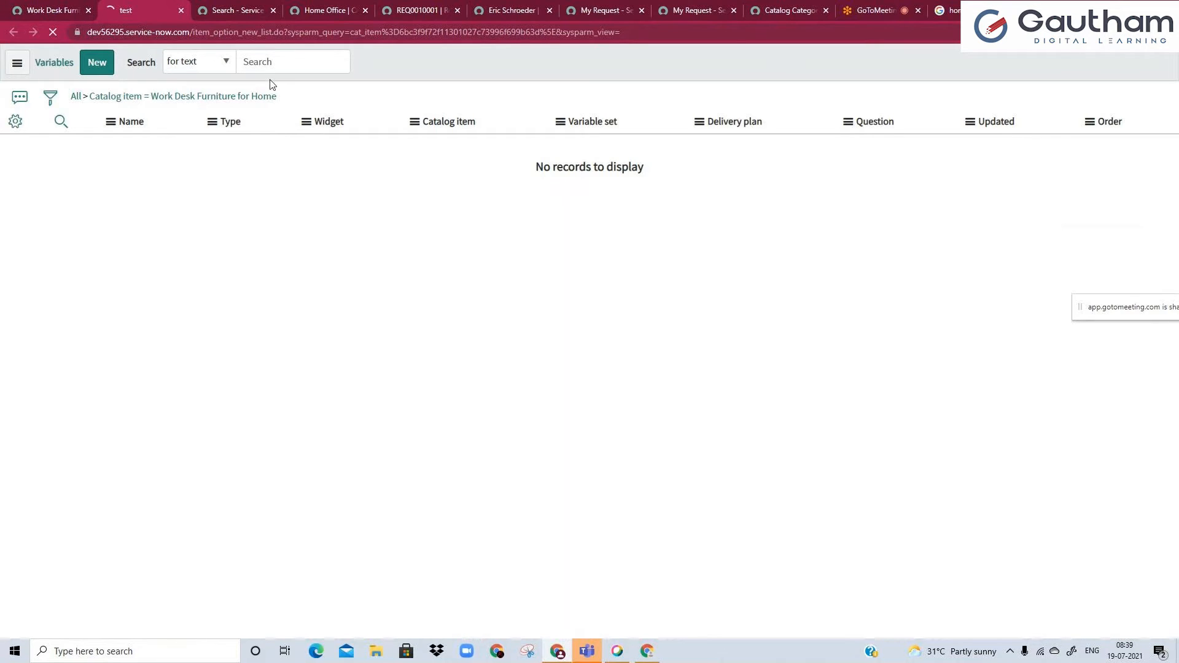
Create a new variable record from the Variables list, and open the Work Desk Furniture for Home item in the portal tab.
click(86, 72)
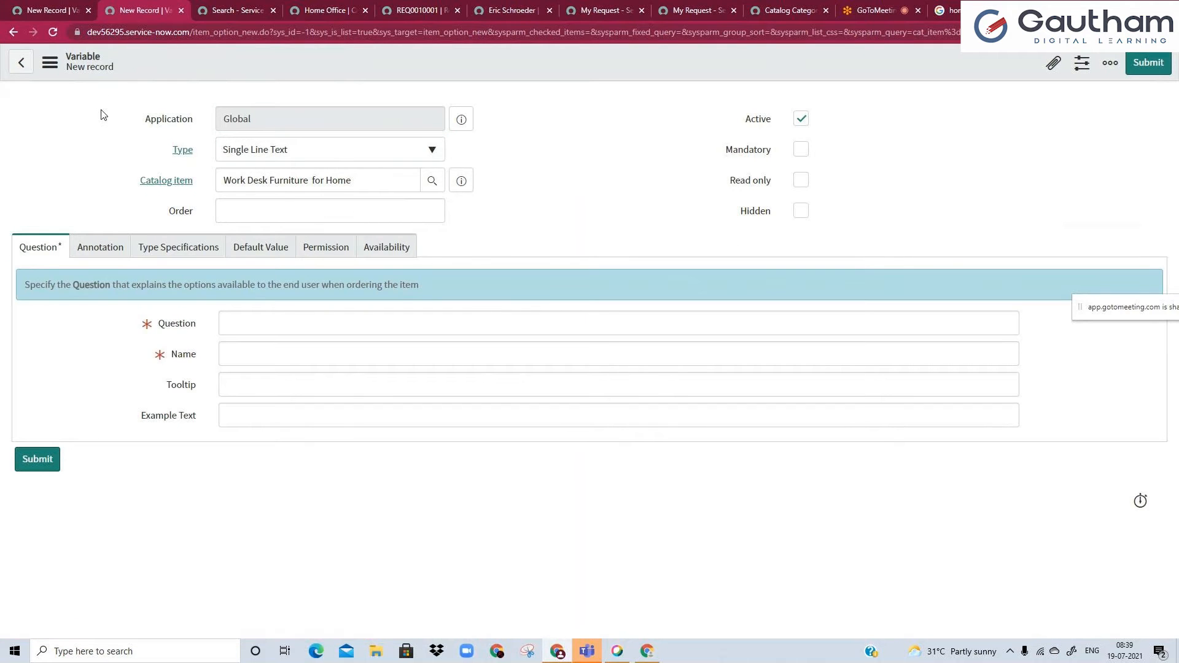
click(233, 9)
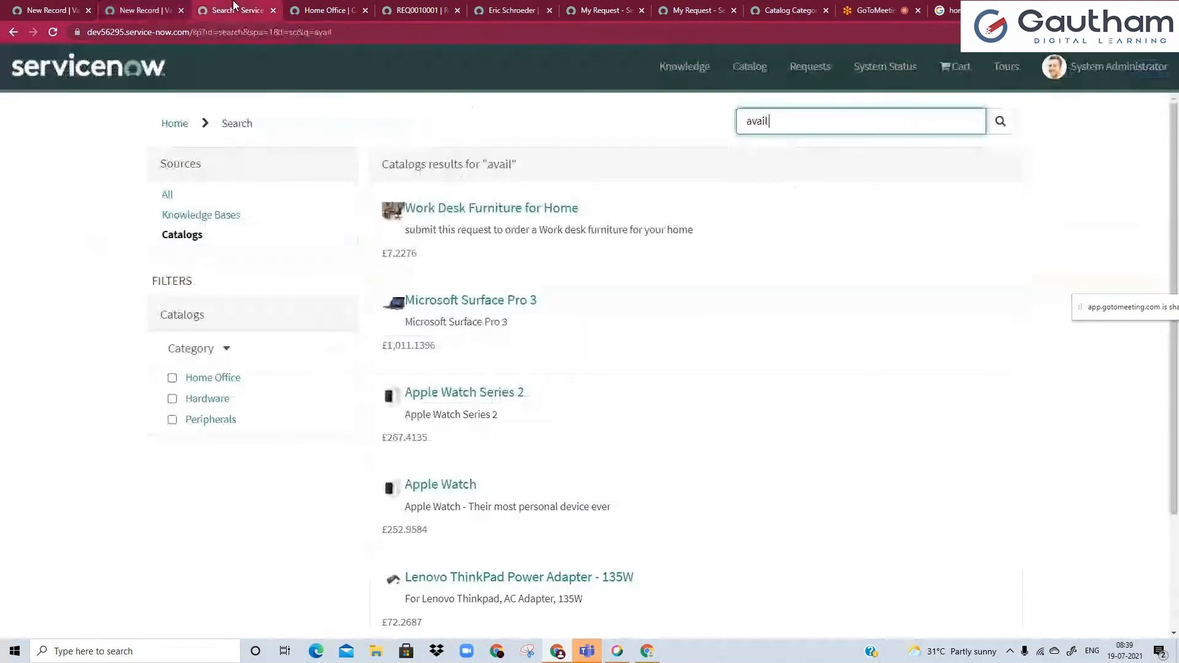
click(436, 209)
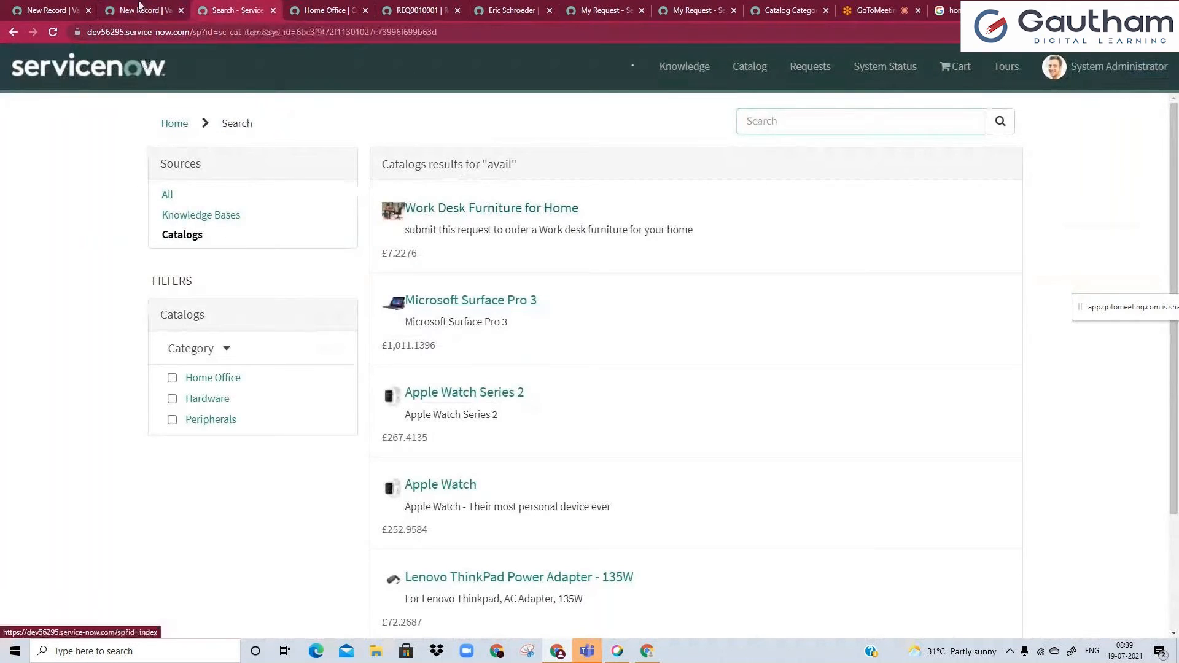
click(141, 10)
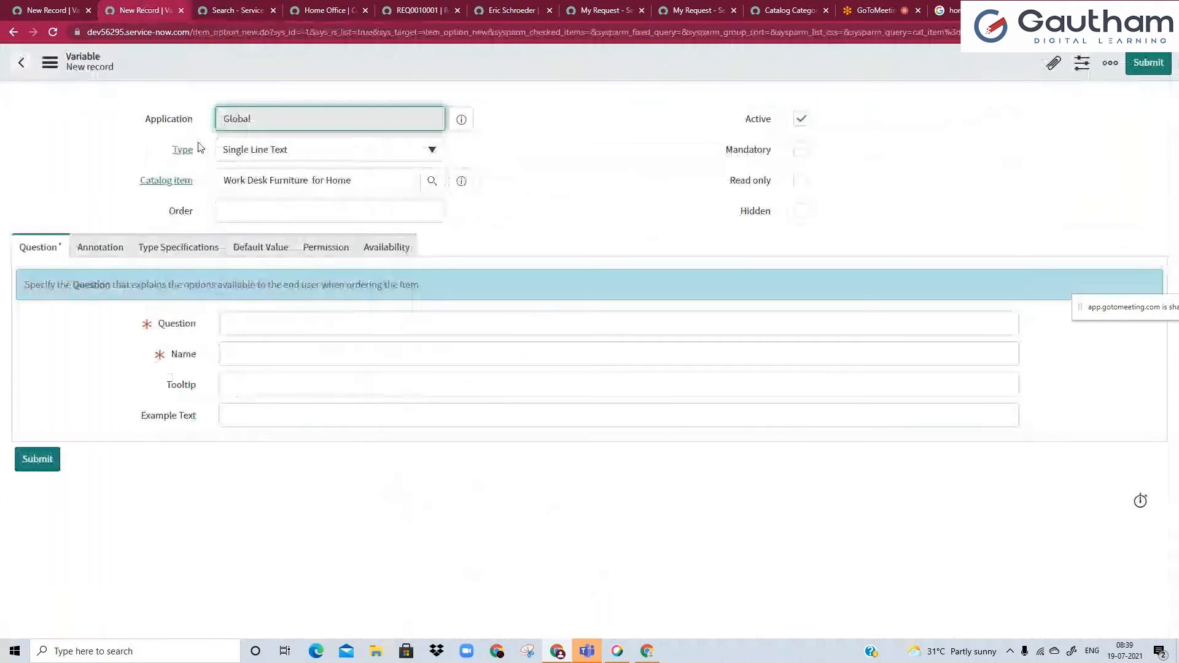
Examine the variable types offered for the new variable.
click(280, 159)
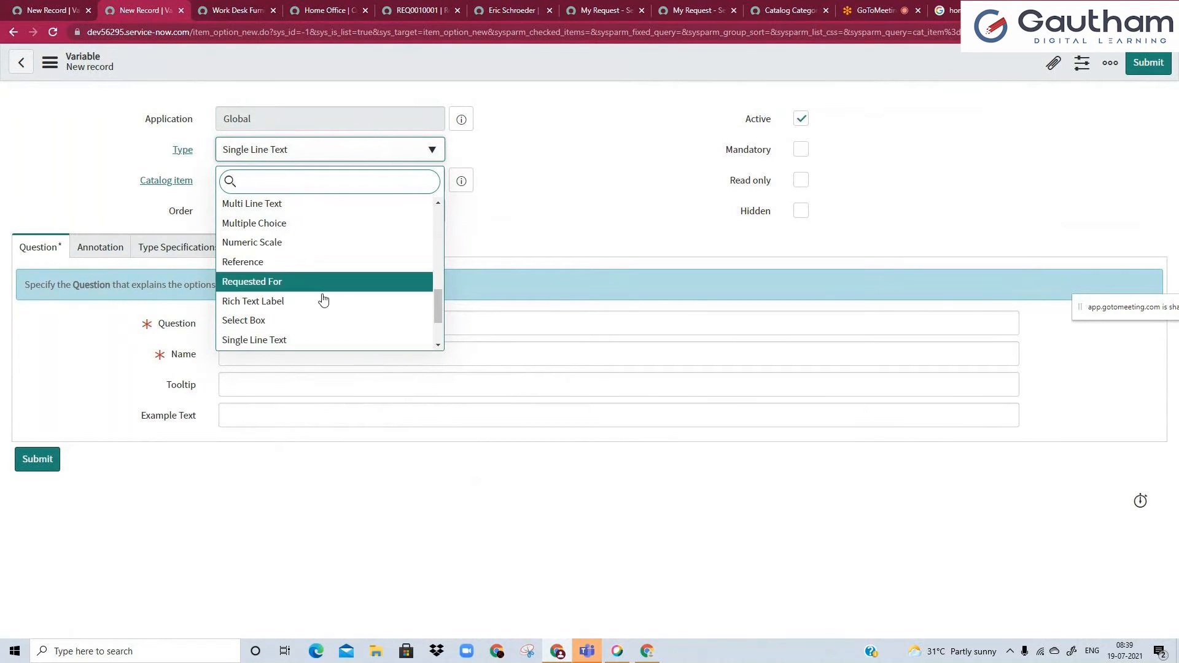
drag(437, 312, 436, 346)
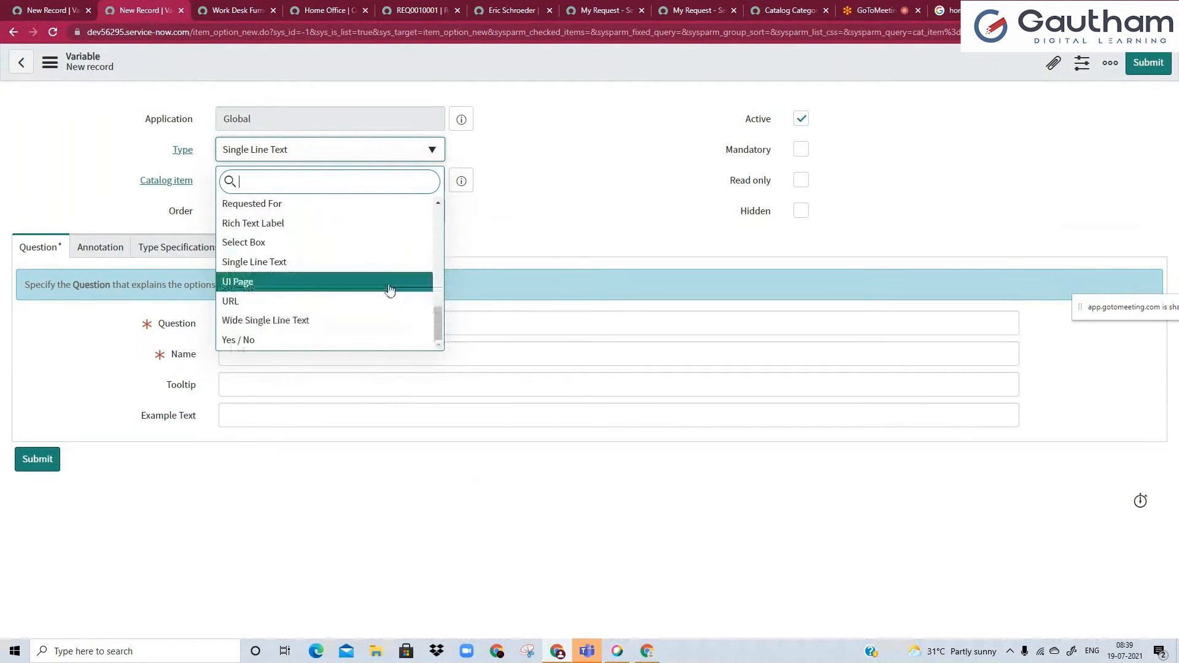
click(36, 197)
Set the new variable's order to 100 and its type to Multi Line Text.
click(248, 222)
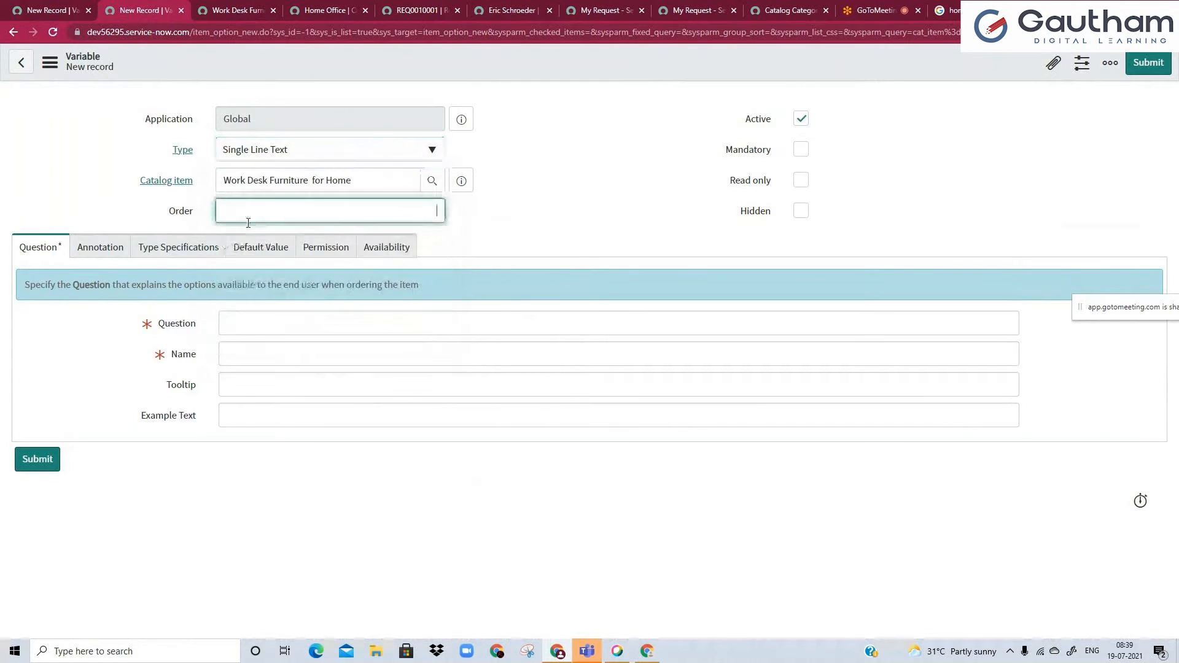
text(100)
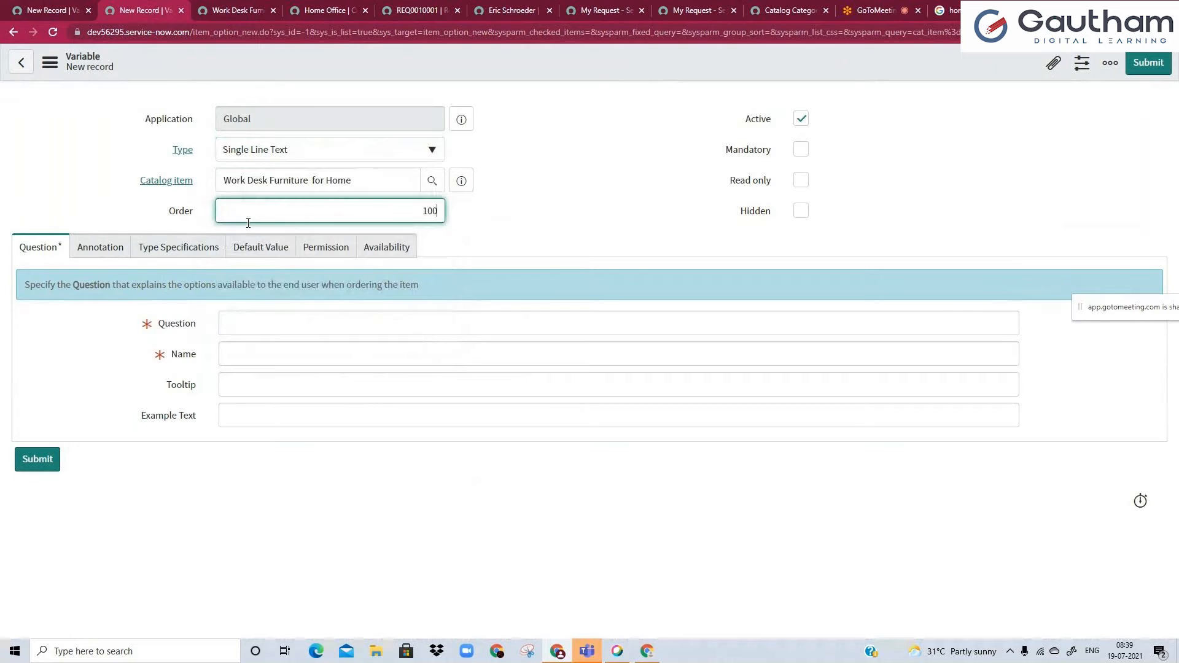
click(269, 330)
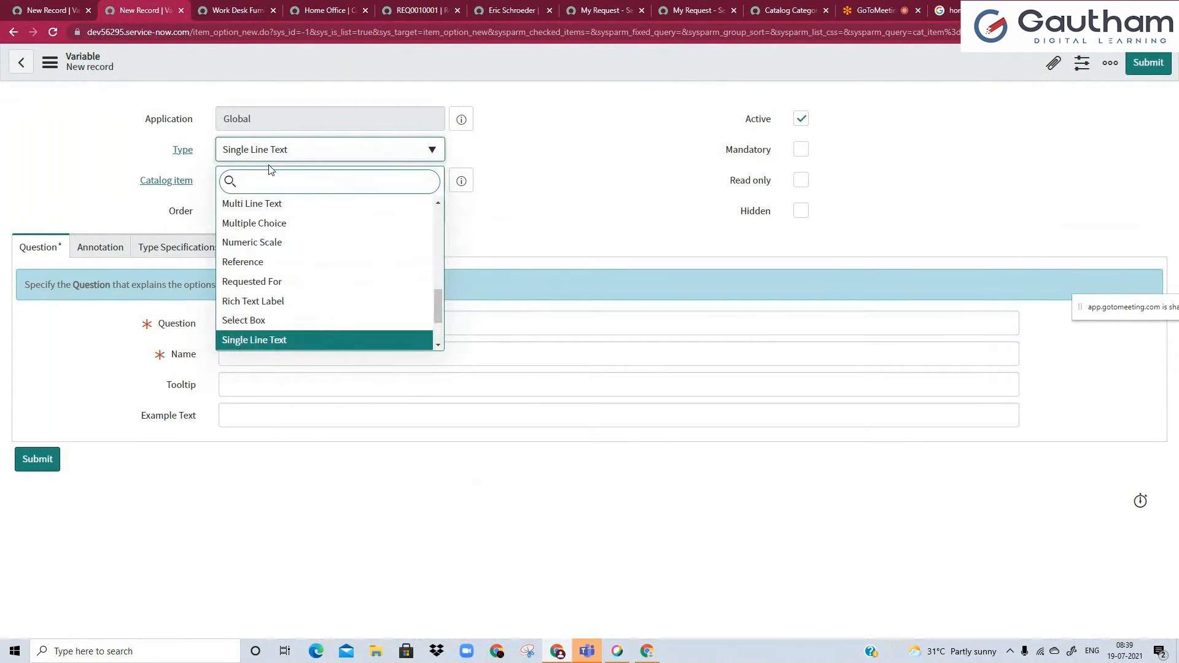
text(mult)
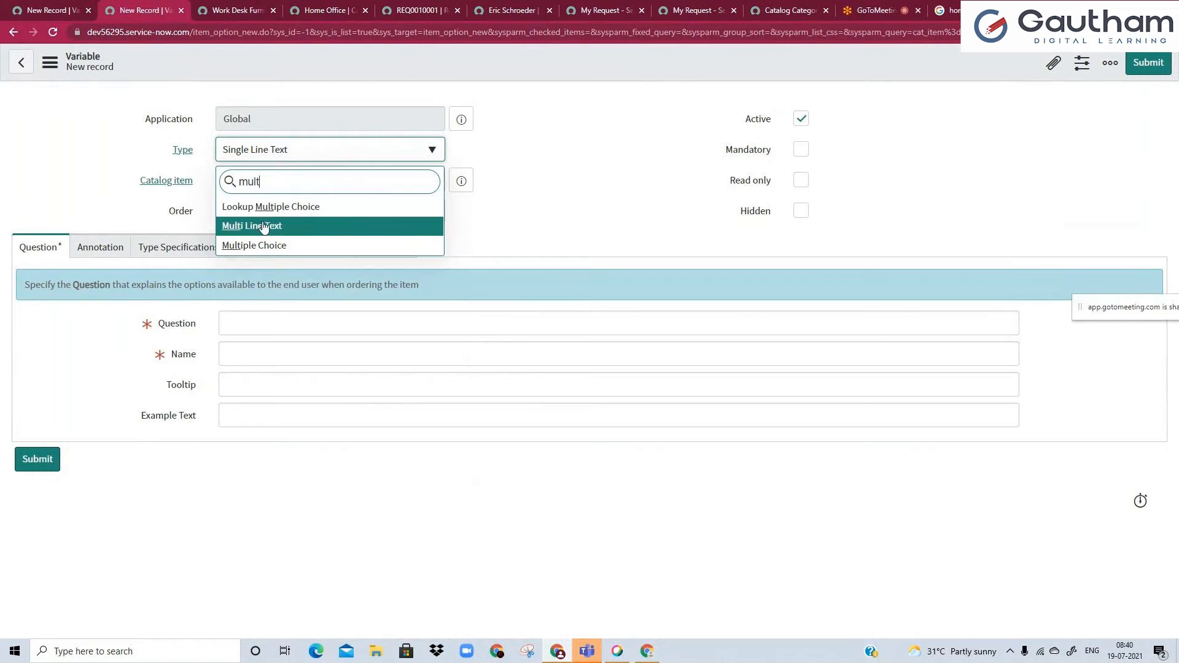
click(284, 329)
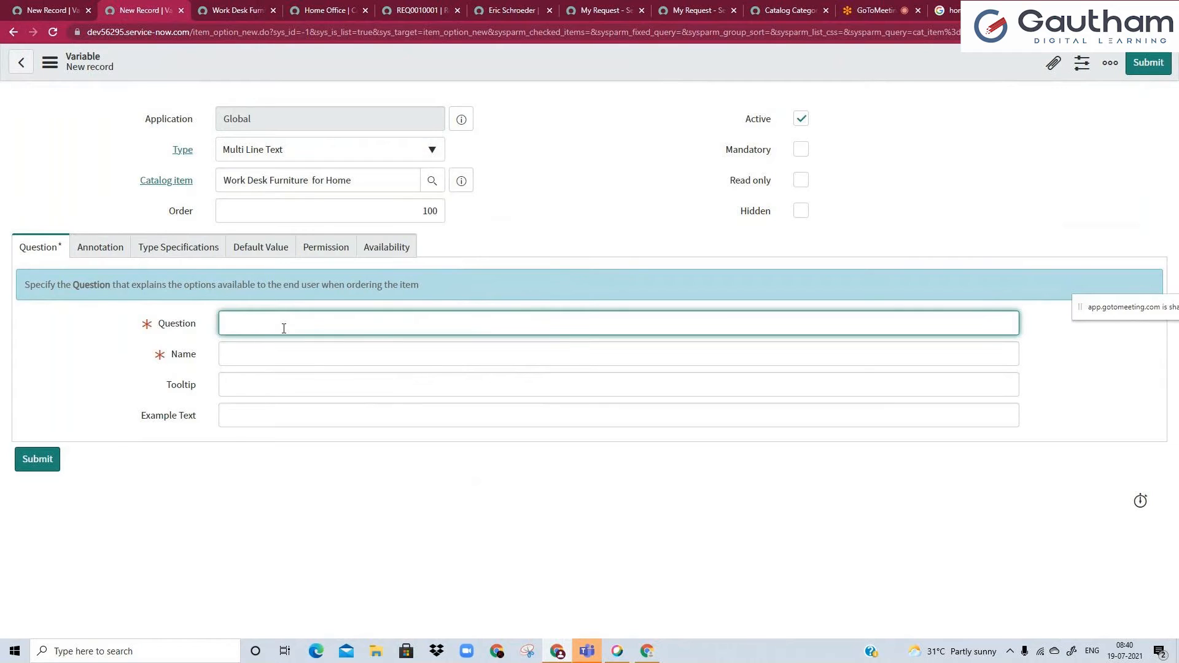
Enter "Please provide justification for the work station requirement" as the variable's question and let its name fill in from it.
text(Please provide justification for the work station requirement)
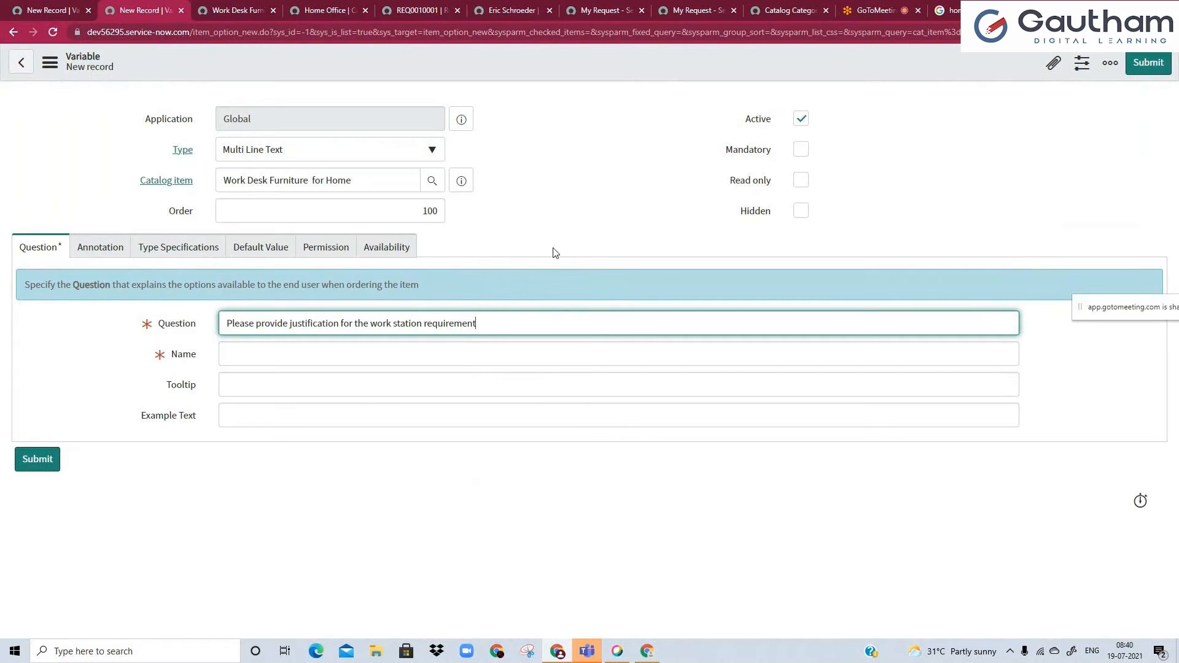
click(600, 181)
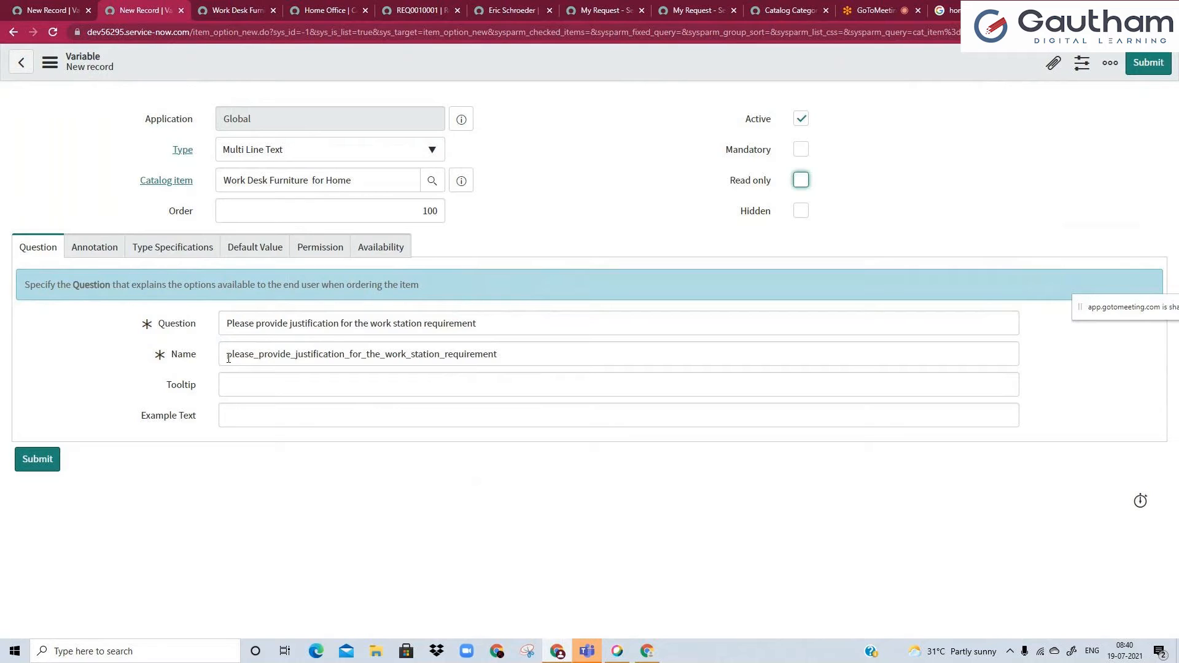
Compare the wording of the variable's question with its underscore-separated name.
drag(229, 358, 530, 355)
click(530, 357)
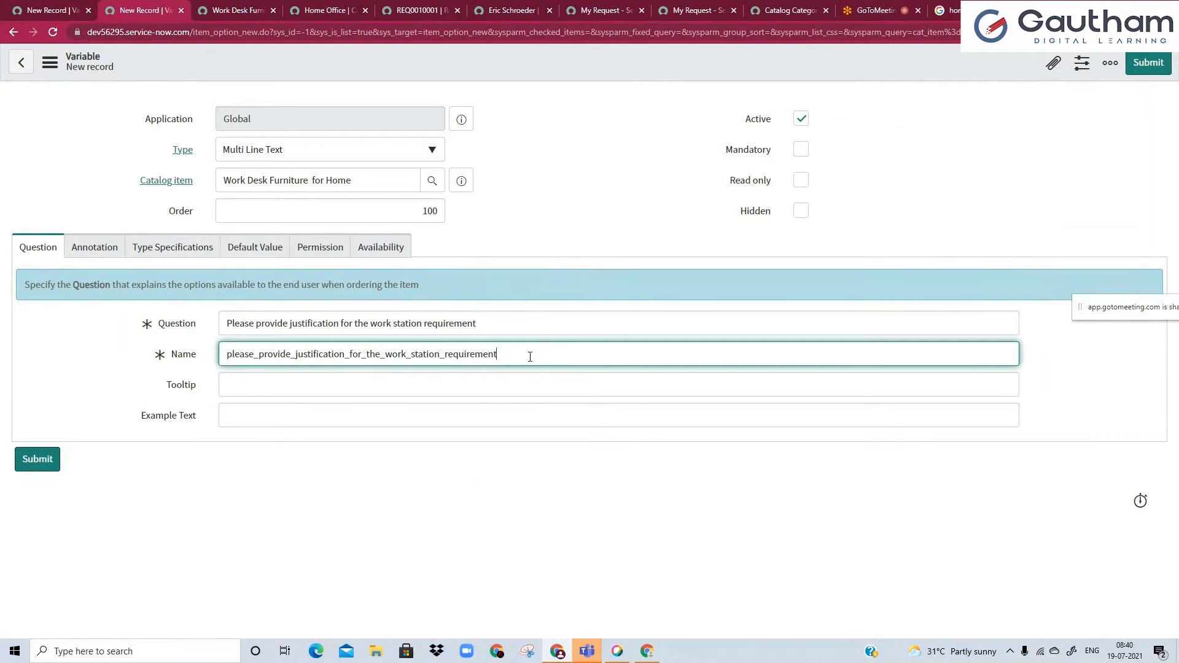
drag(215, 324, 476, 324)
click(524, 353)
click(387, 323)
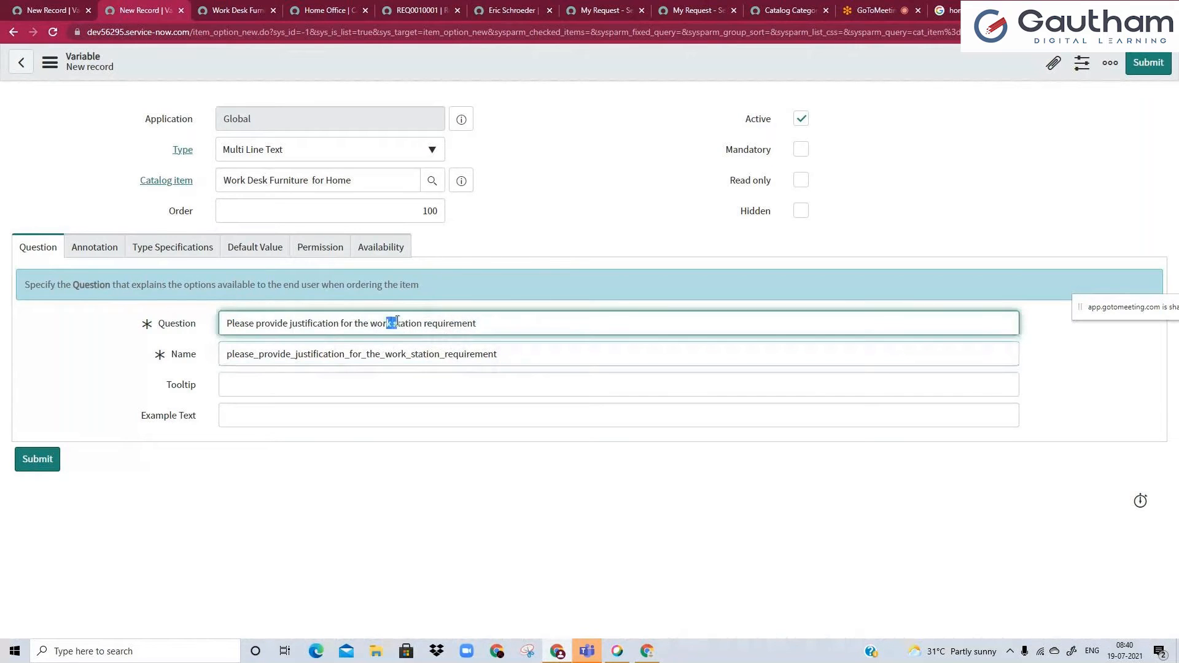
click(410, 355)
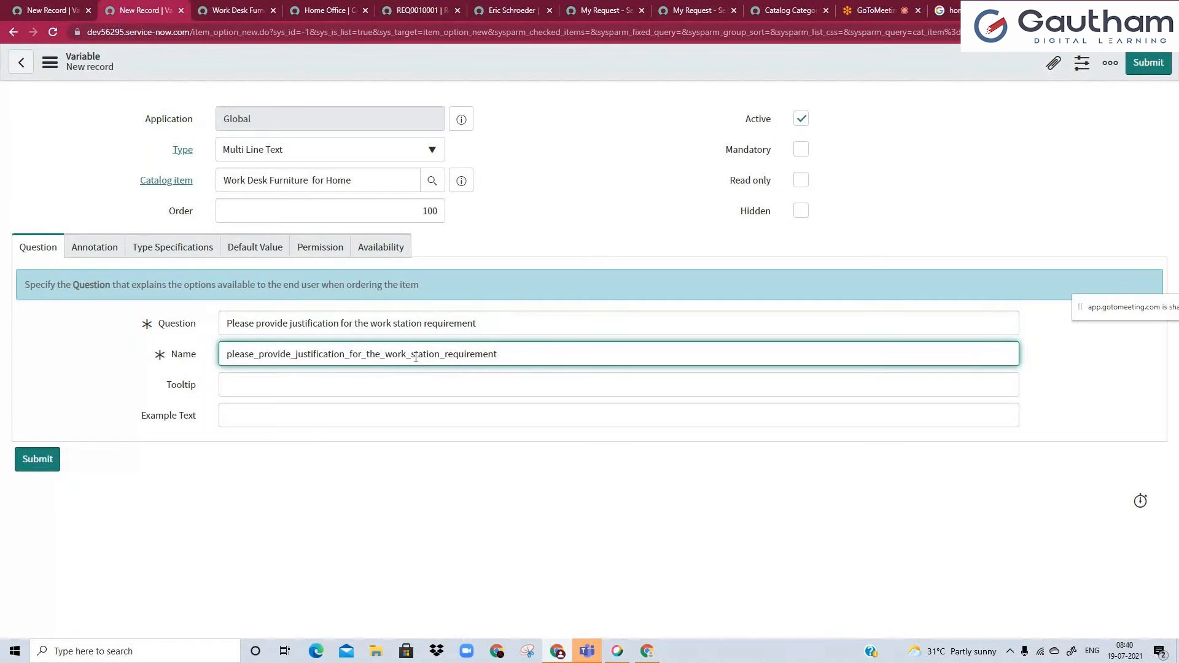
Rename the variable to justification_details and save the new variable record.
drag(514, 361, 182, 341)
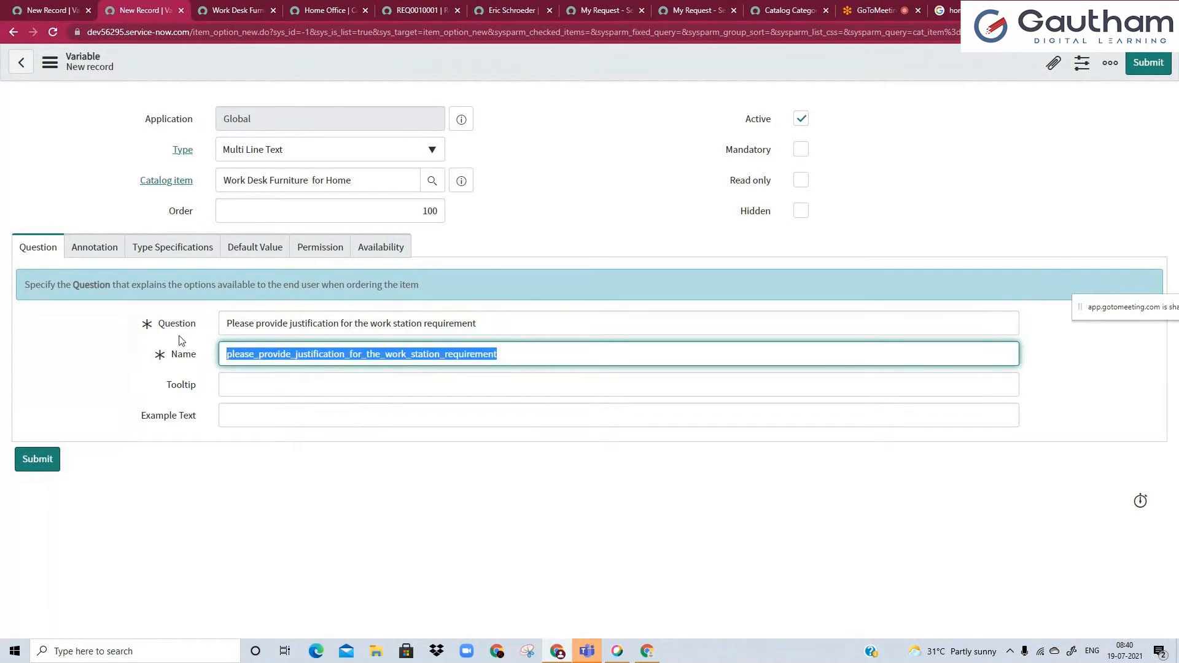
double_click(271, 352)
text(j)
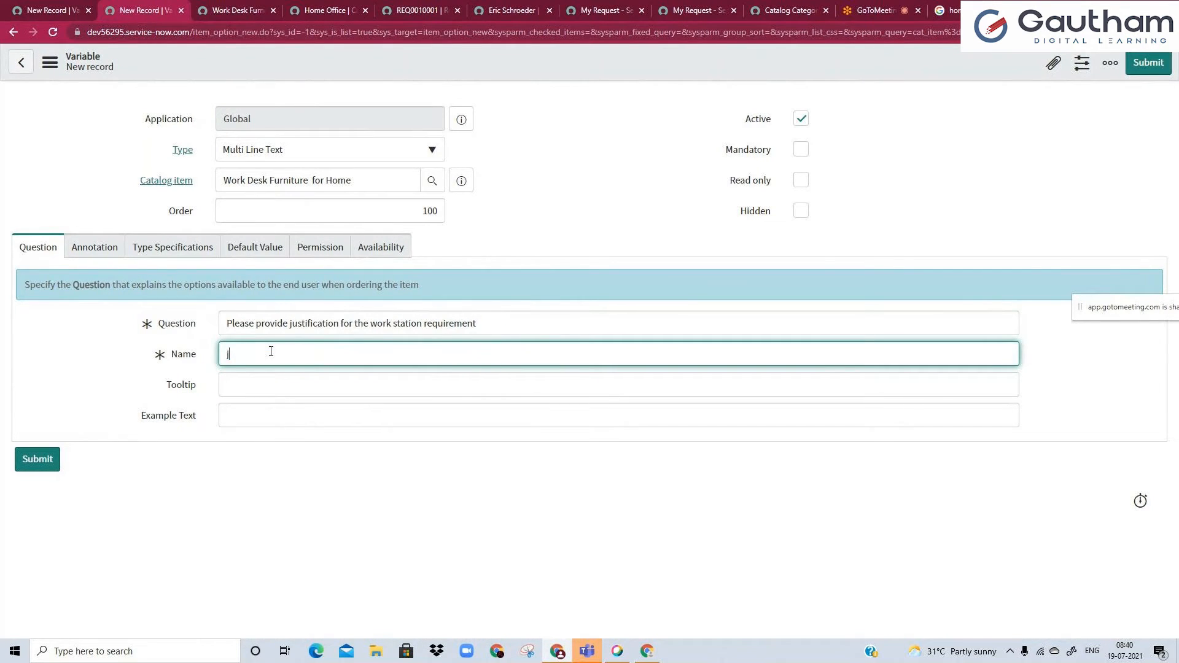
text(ustification_Details)
key(BackSpace)
text(d)
click(326, 64)
right_click(328, 64)
click(348, 71)
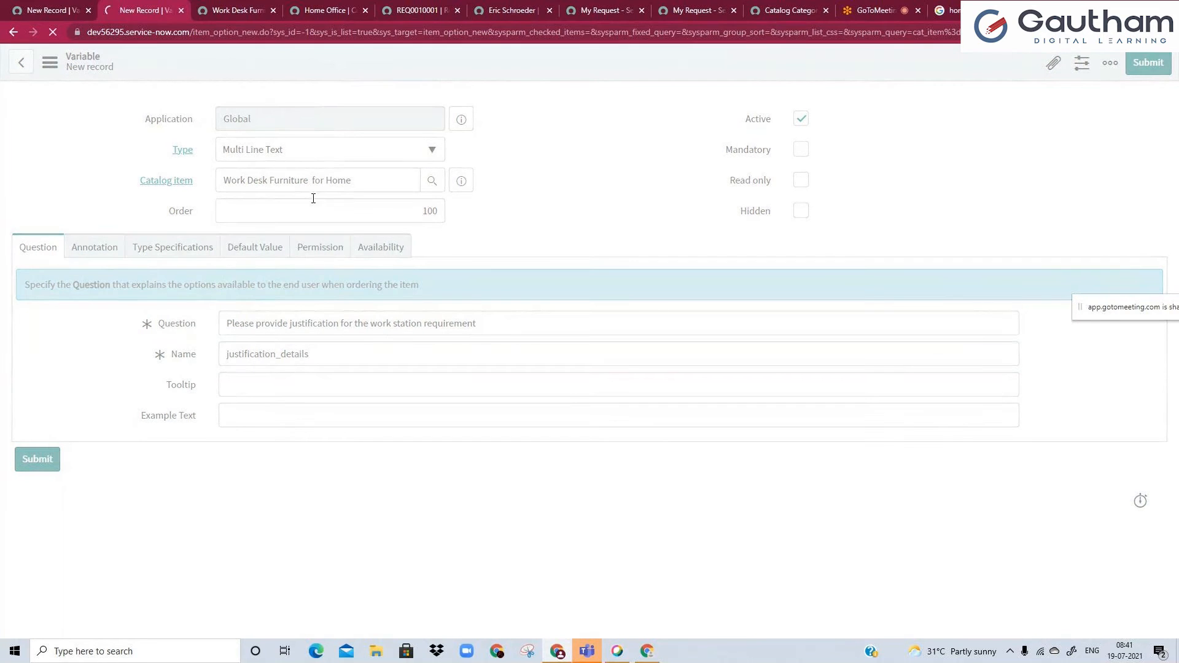
Reload the Work Desk Furniture for Home portal page and test the justification field with several lines of sample text.
click(243, 11)
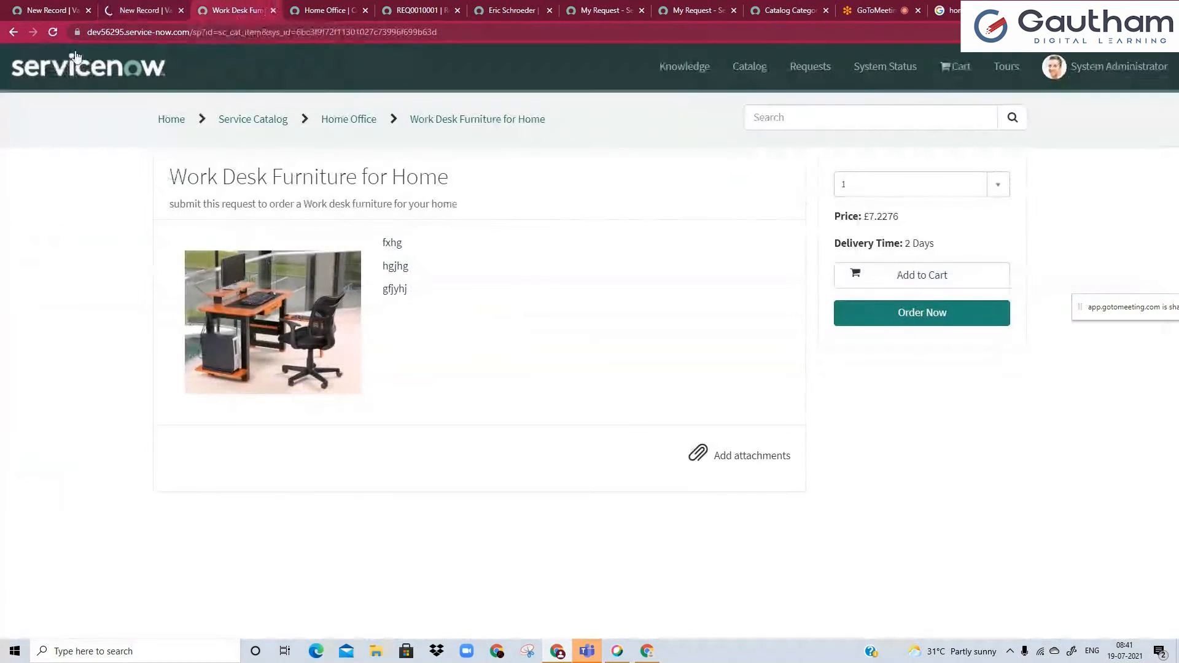
click(49, 34)
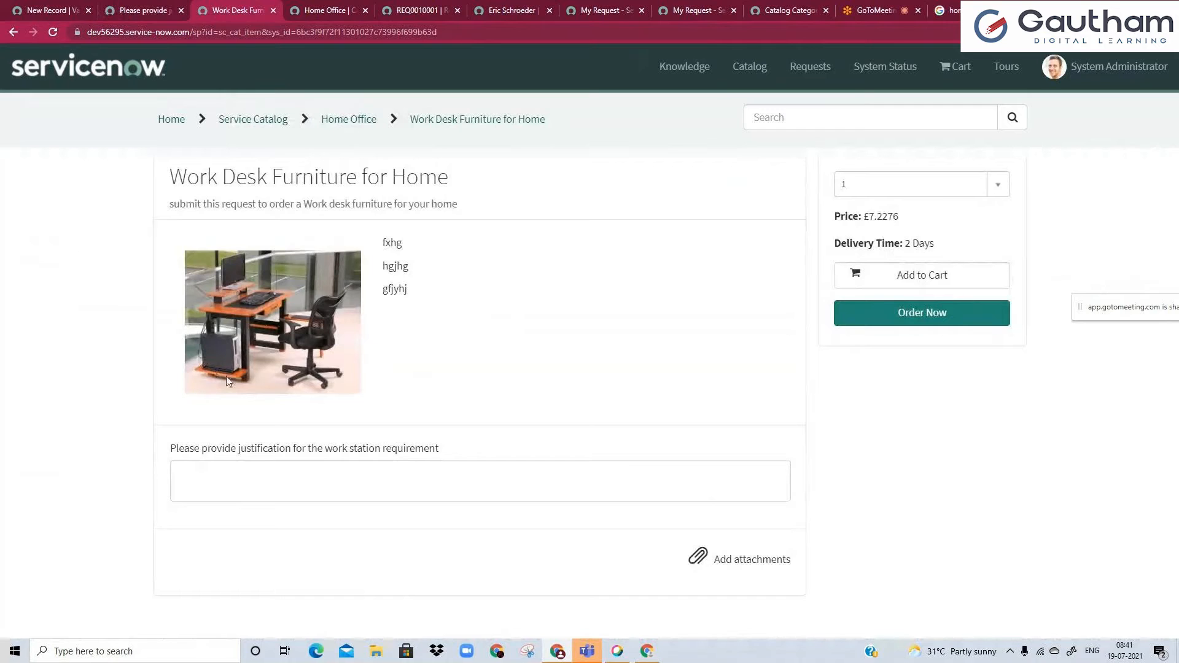
click(357, 485)
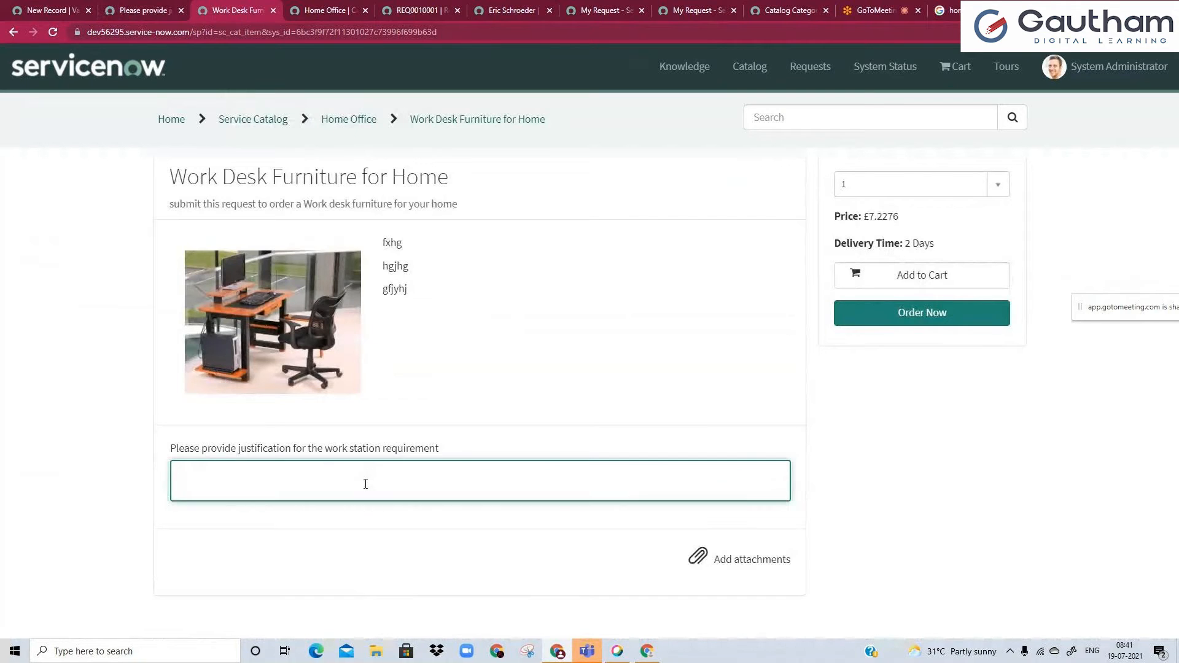
text(dfh\)
key(Return)
text(gjk)
key(Return)
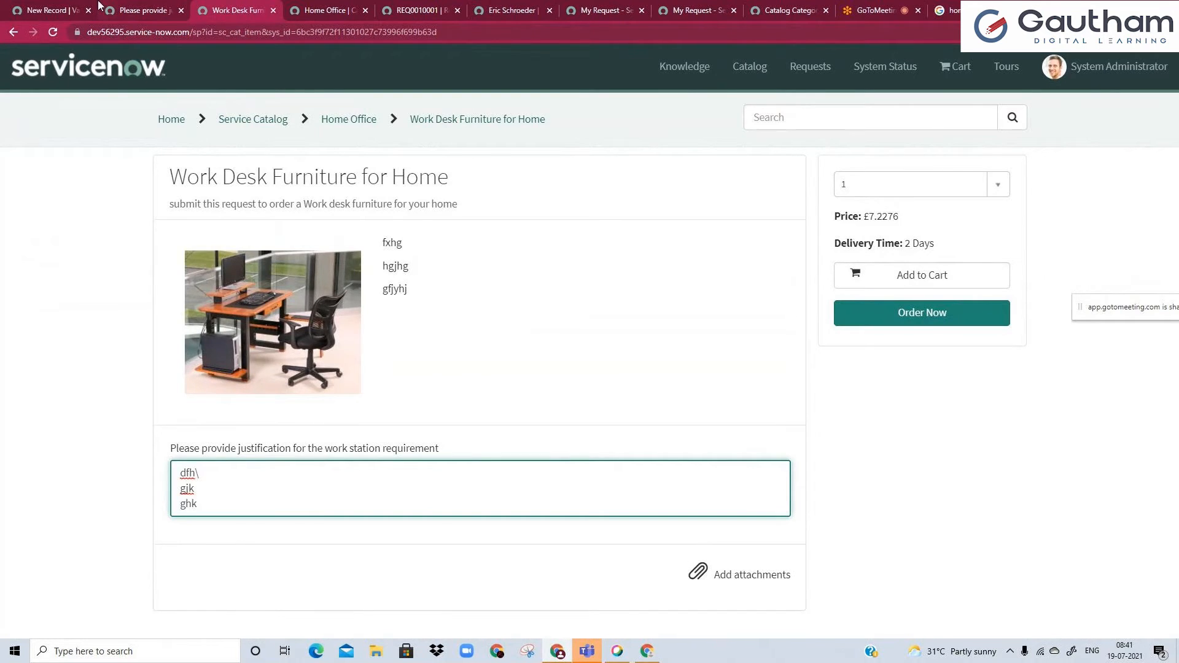
Make the justification variable mandatory and enable Show help in its annotation.
click(105, 9)
click(801, 150)
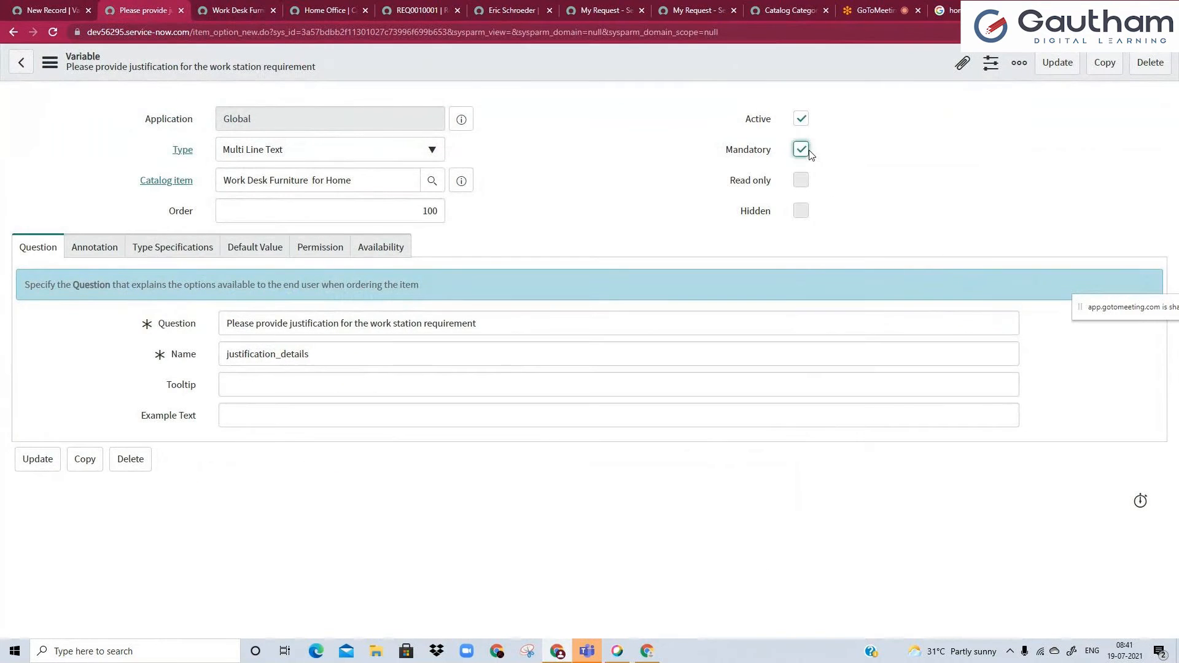
click(146, 247)
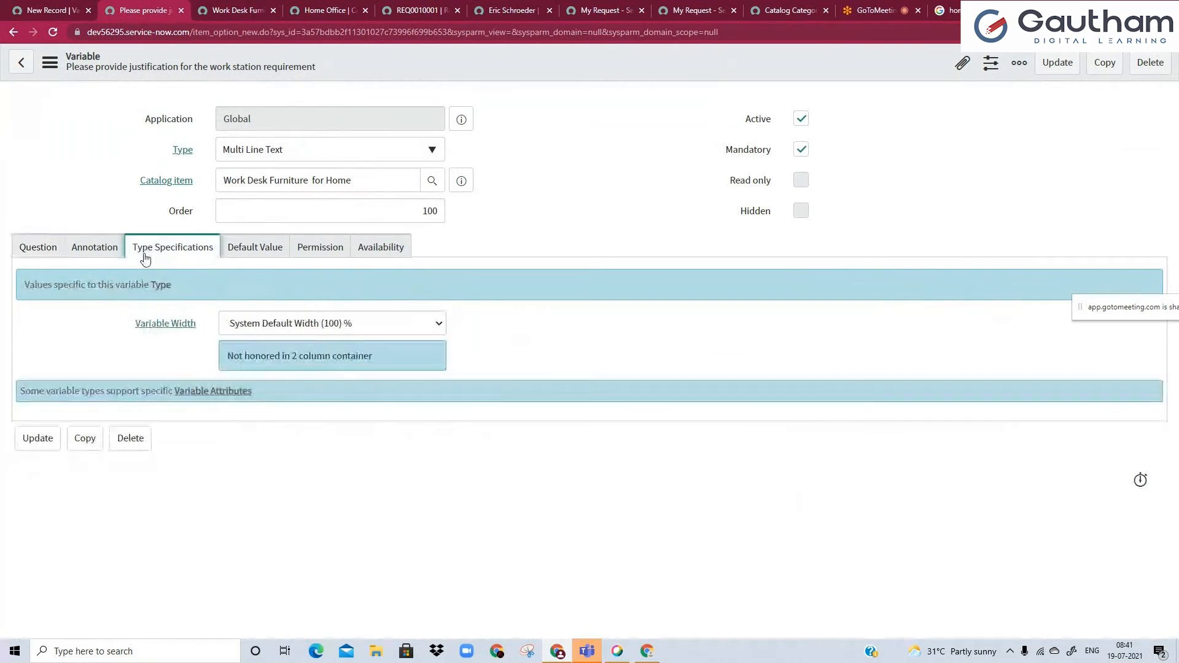
click(91, 248)
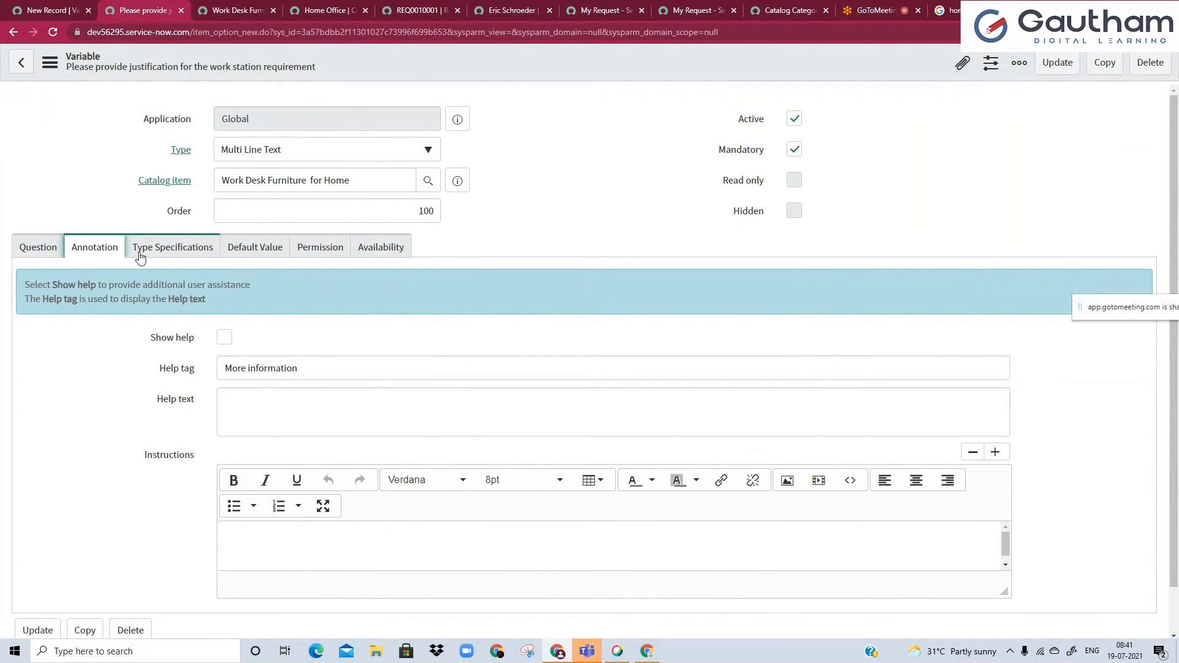
click(224, 338)
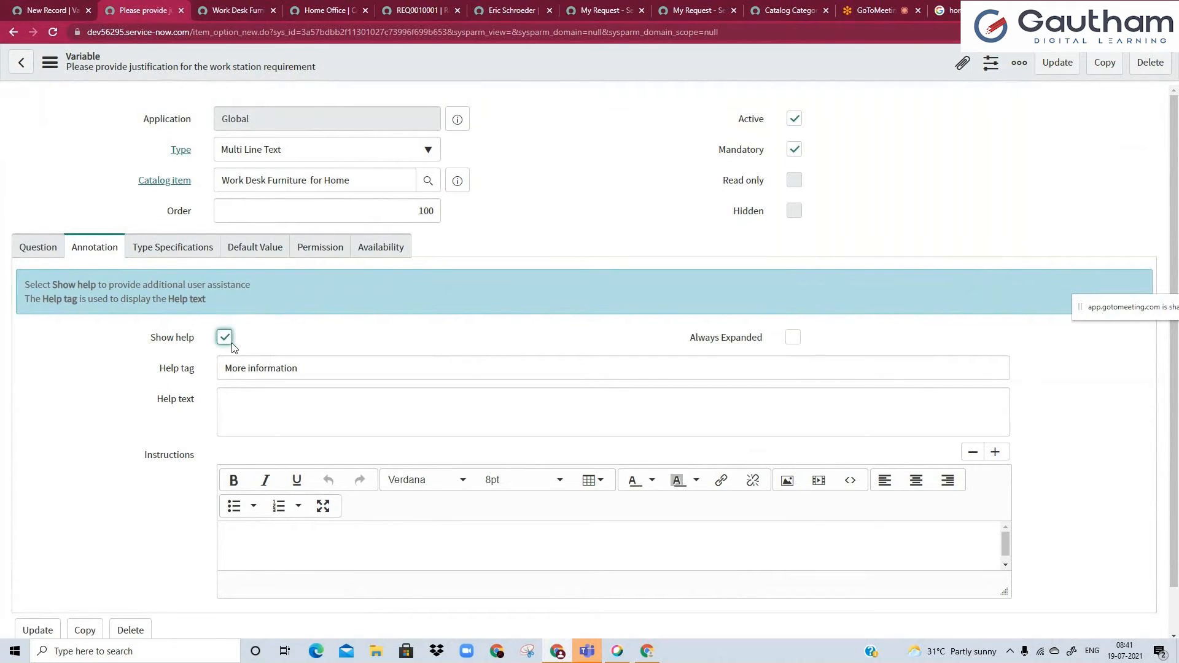
Set the variable's help tag to "Click here to get more info".
click(252, 370)
drag(222, 372, 341, 376)
text(Click here)
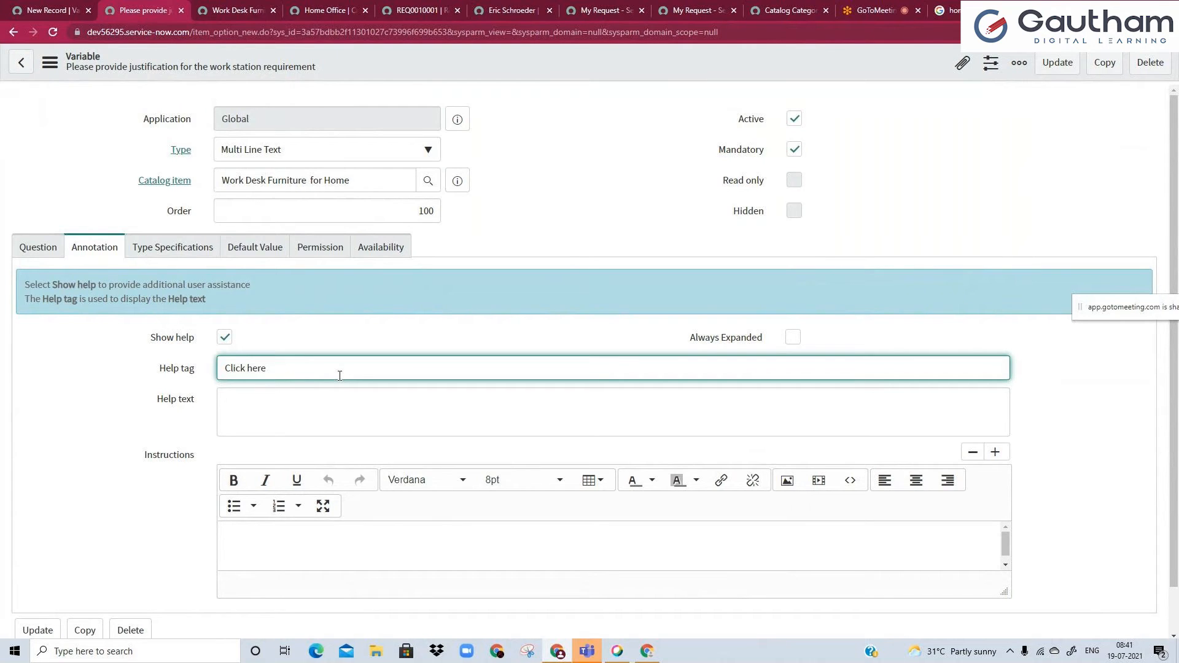
text( to get more info)
Begin the help text with "Please xplain in detail why it is neceesary for you to get the Work Desk furniture ,".
click(317, 406)
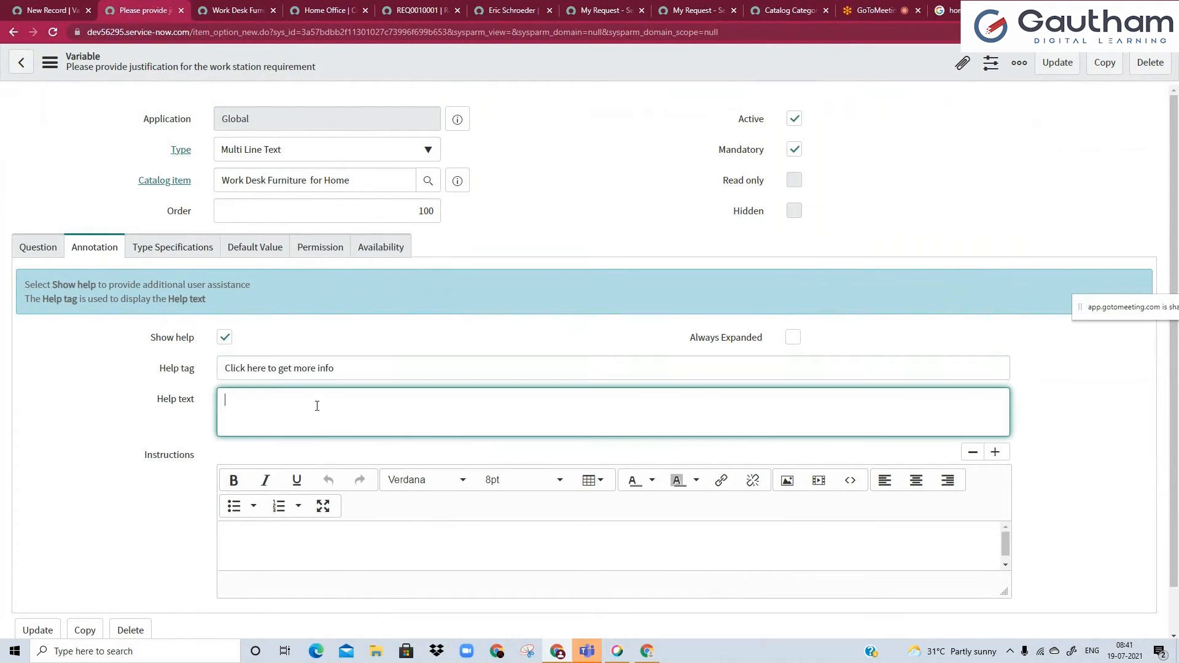
text(Please cplain in detail why it is neceesary for you tp)
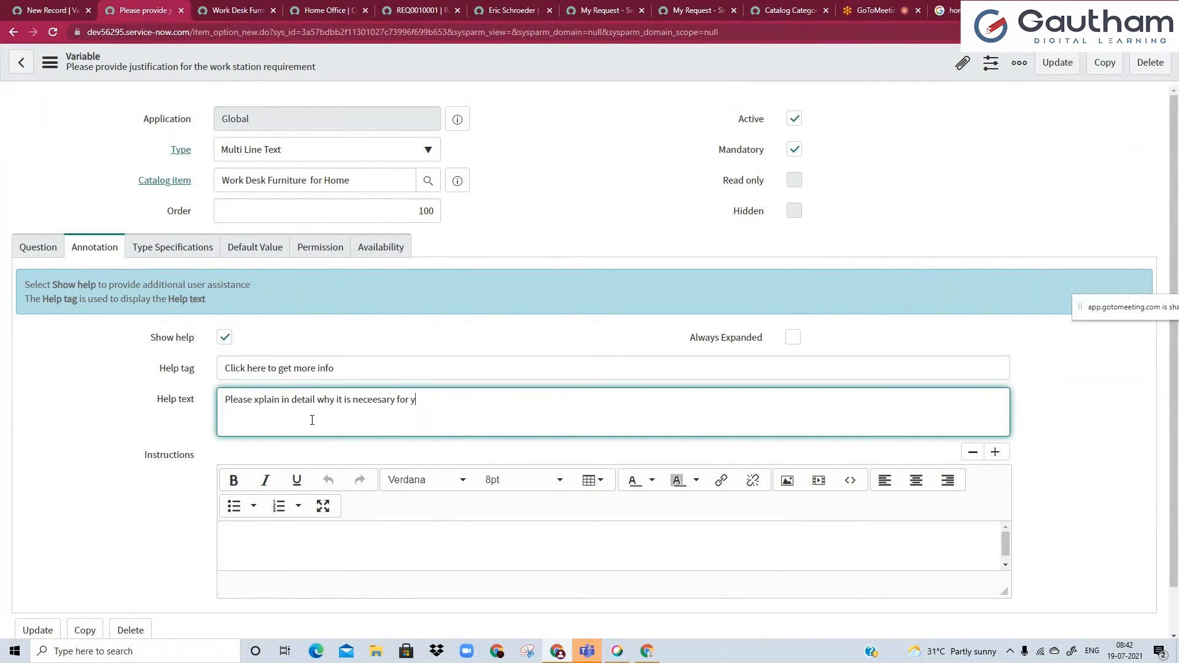
key(BackSpace)
key(BackSpace)
text(o get the Work Desk furniture , otherwise your rquest might be rejected as well)
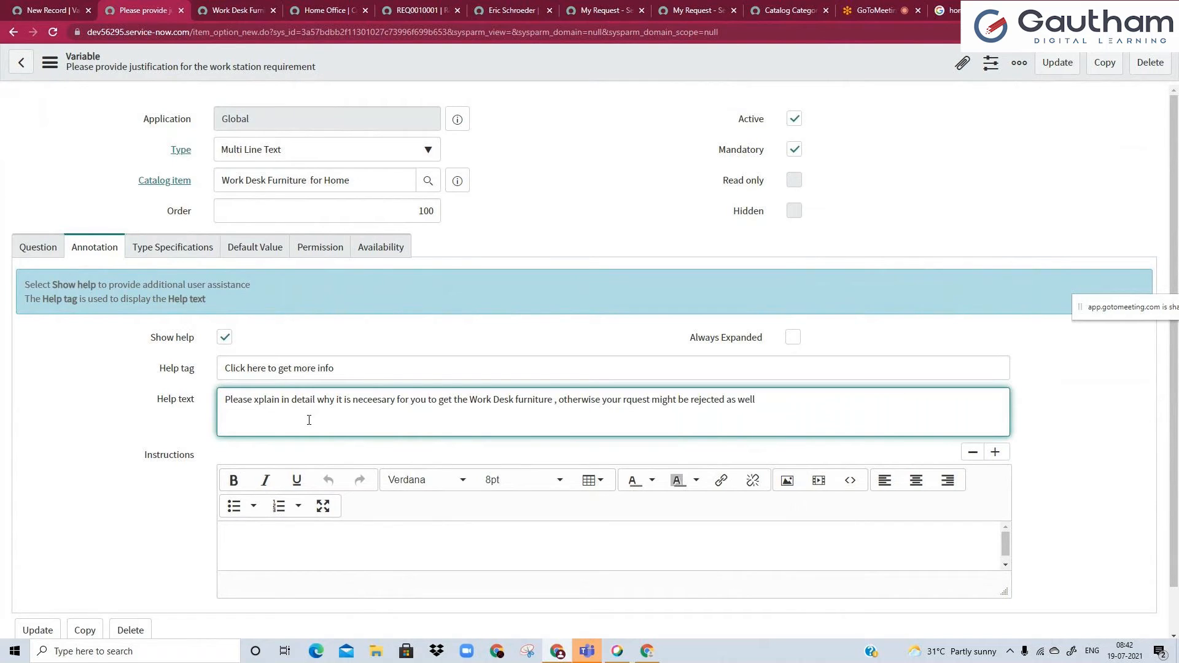
Complete the help text with "otherwise your rquest might be rejected as well" and save the variable.
right_click(447, 77)
click(453, 85)
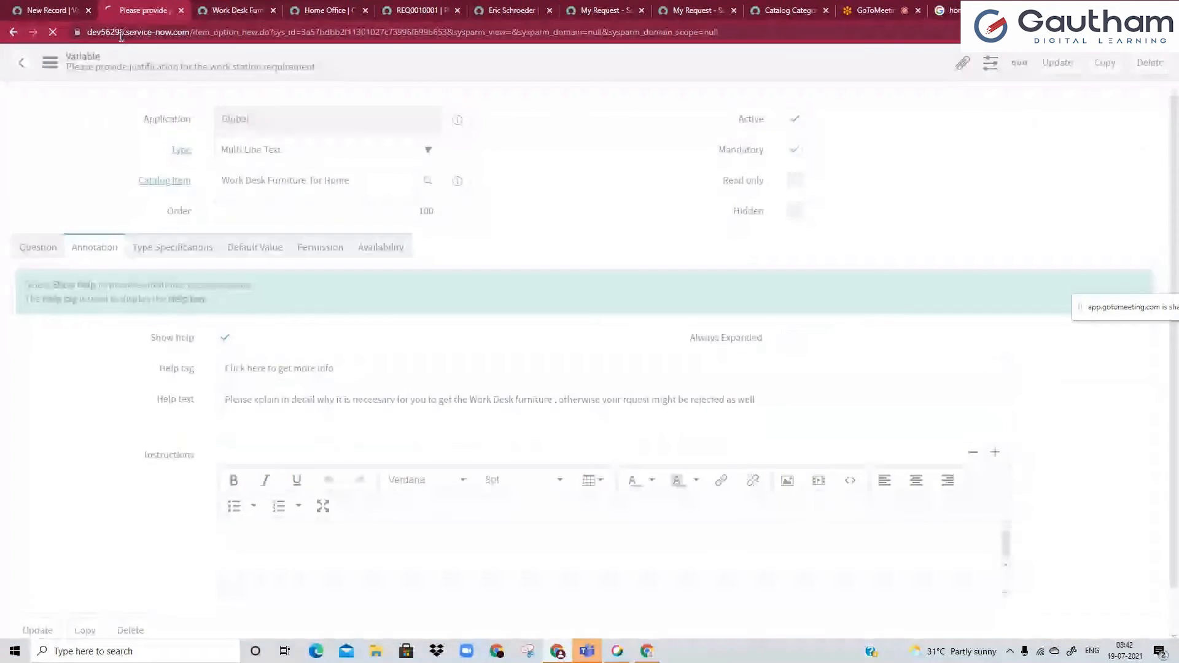
Reload the portal item page, discarding the sample text, and check the help on the justification question.
click(203, 6)
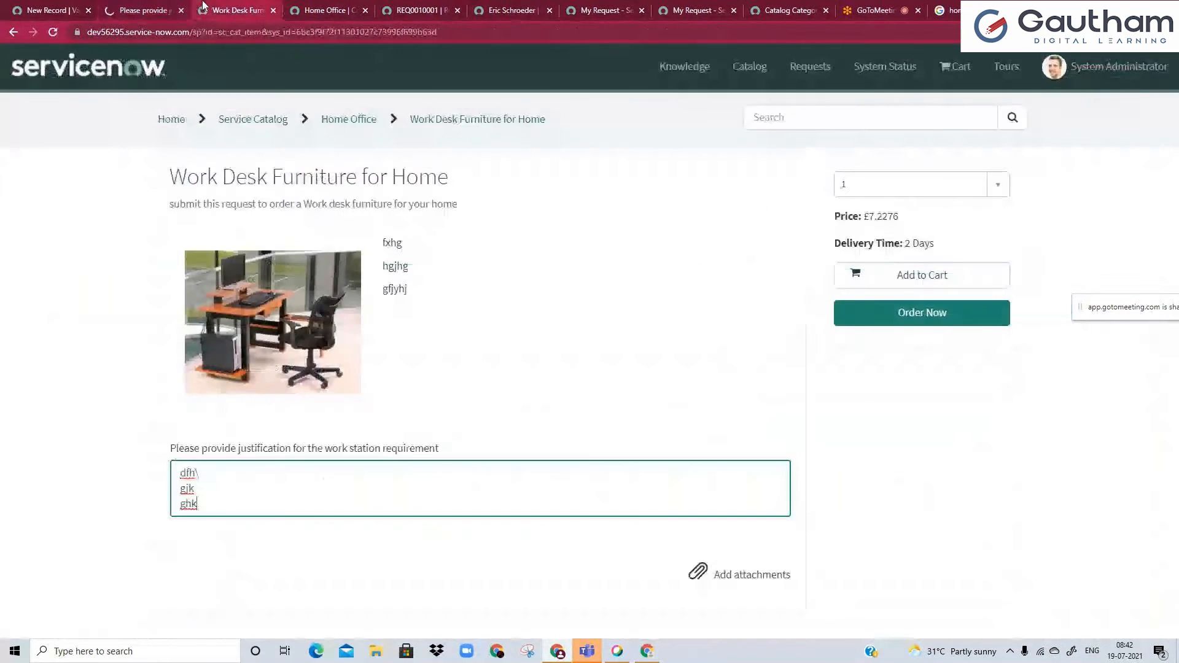
click(60, 30)
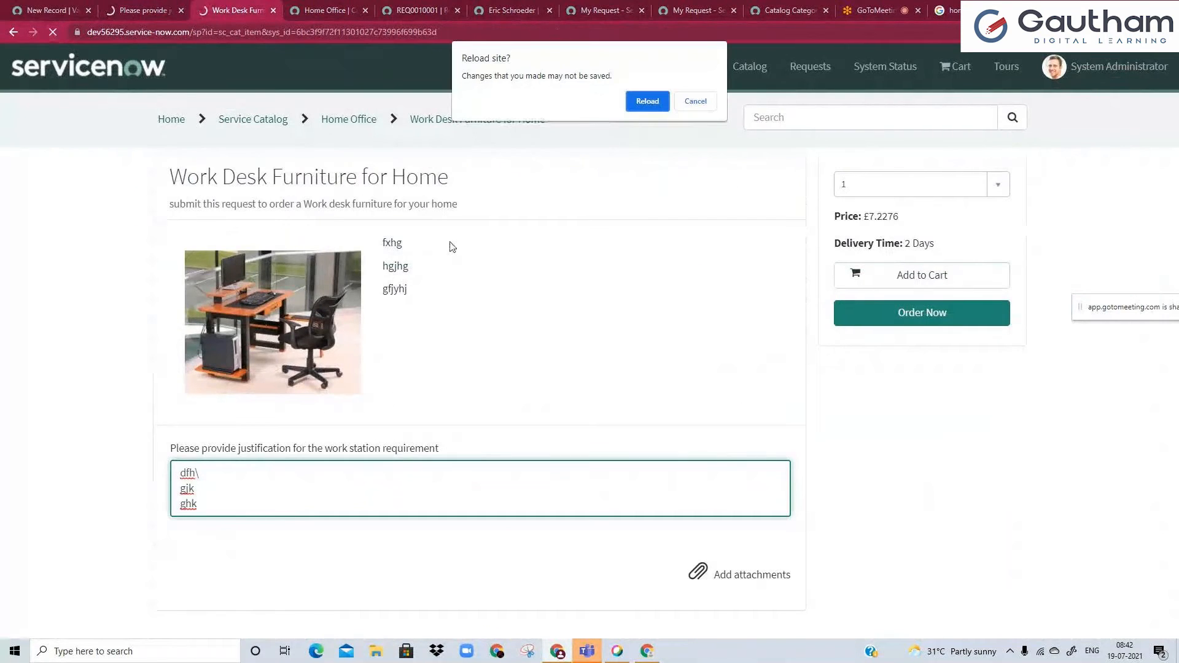
click(652, 104)
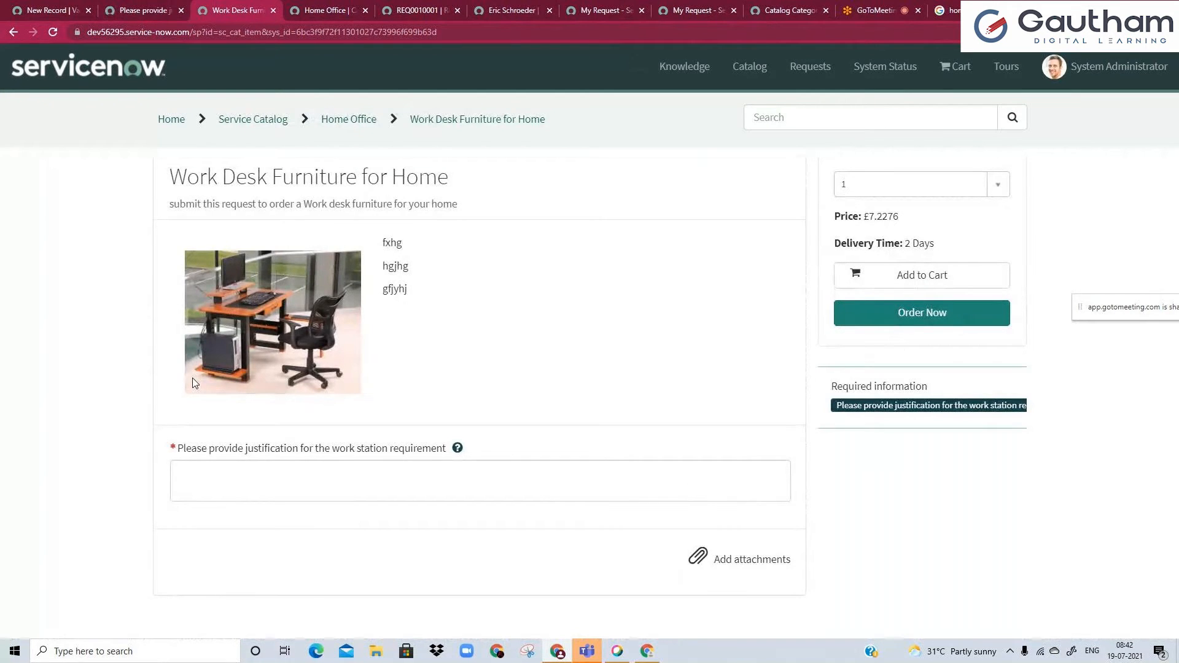
click(458, 449)
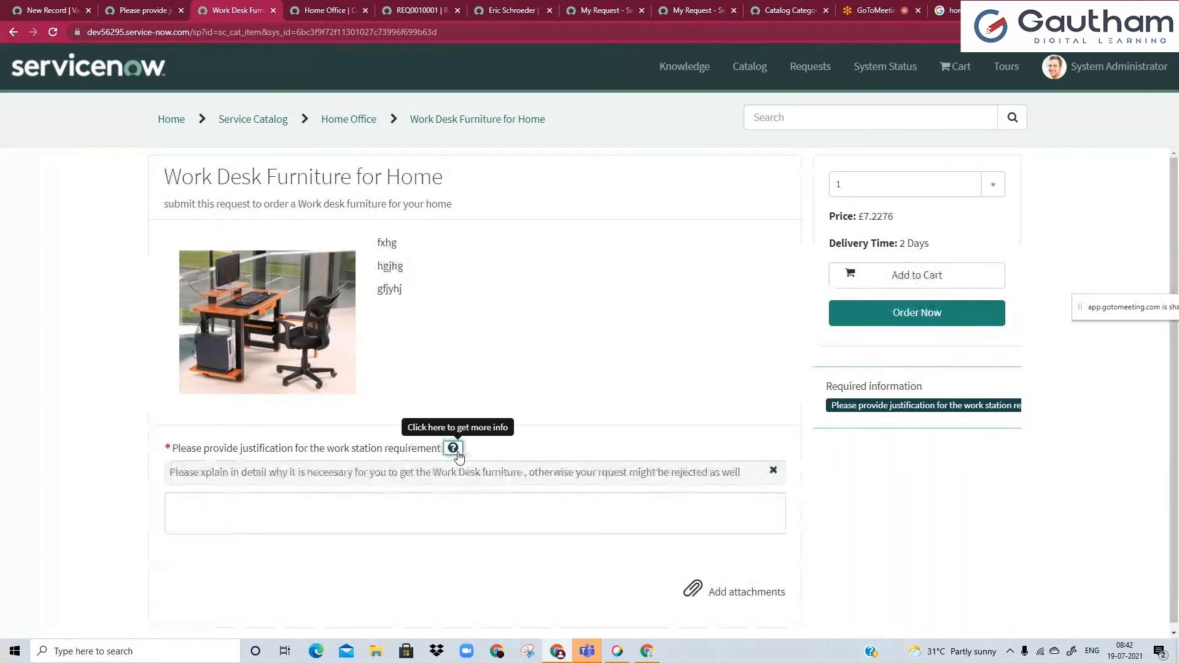
click(454, 448)
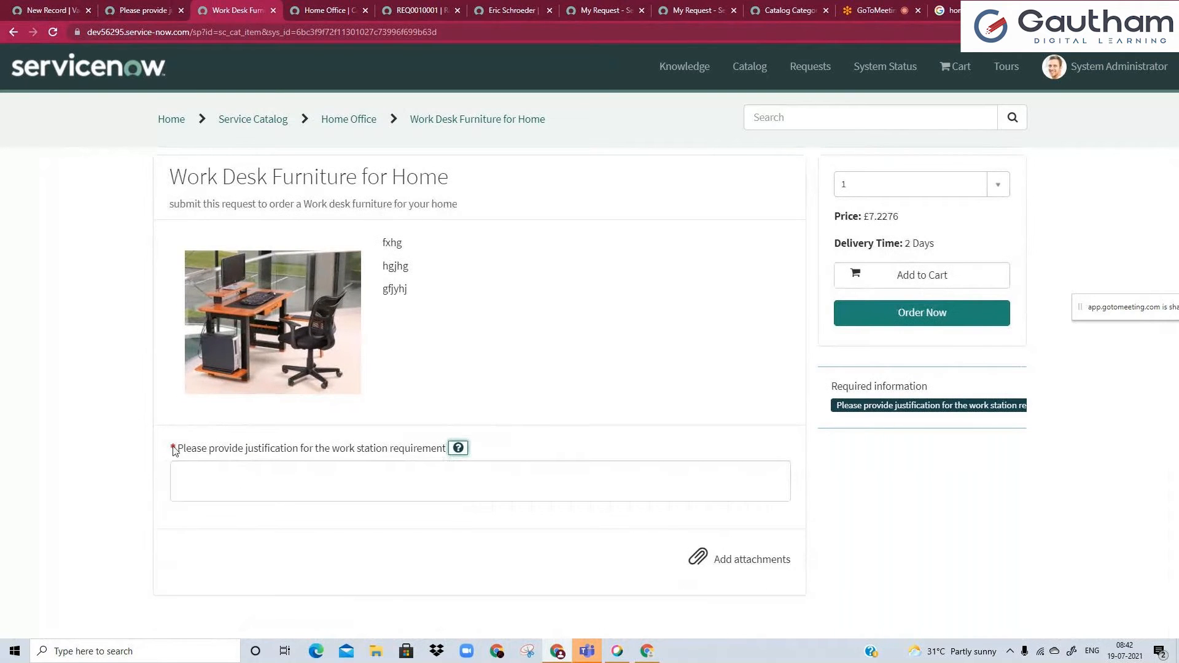
Try to order the item in the portal with the mandatory justification left empty.
click(170, 7)
click(253, 8)
click(915, 311)
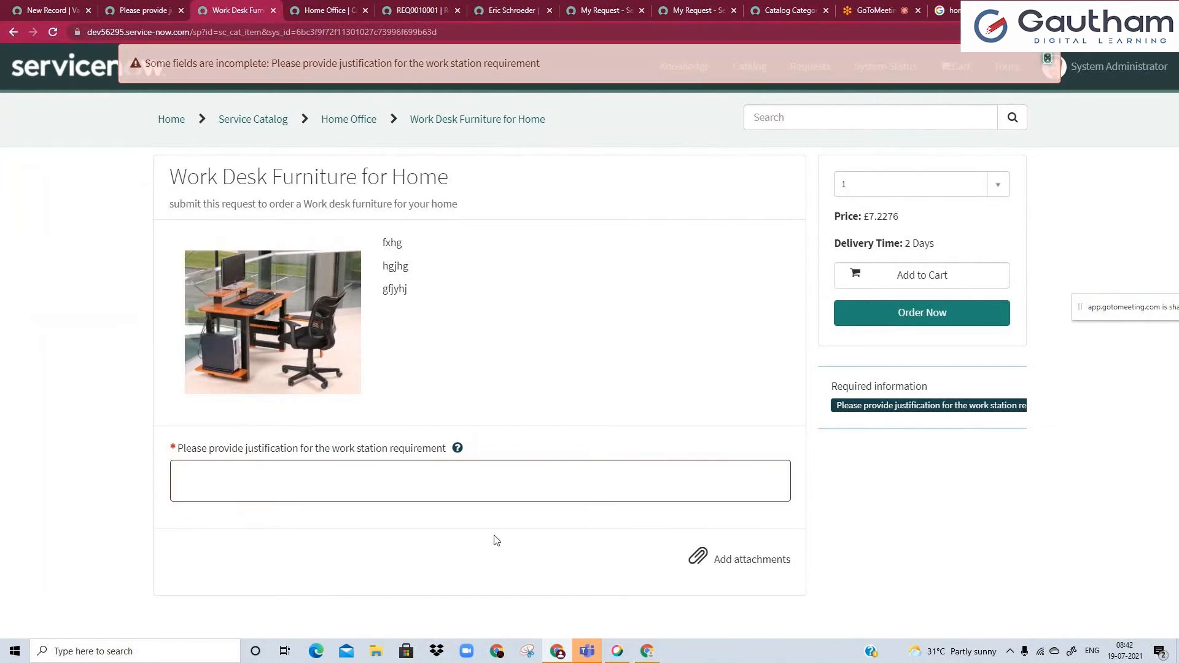
Compare the variable's help tag and help text with how they appear on the portal's justification question.
click(117, 11)
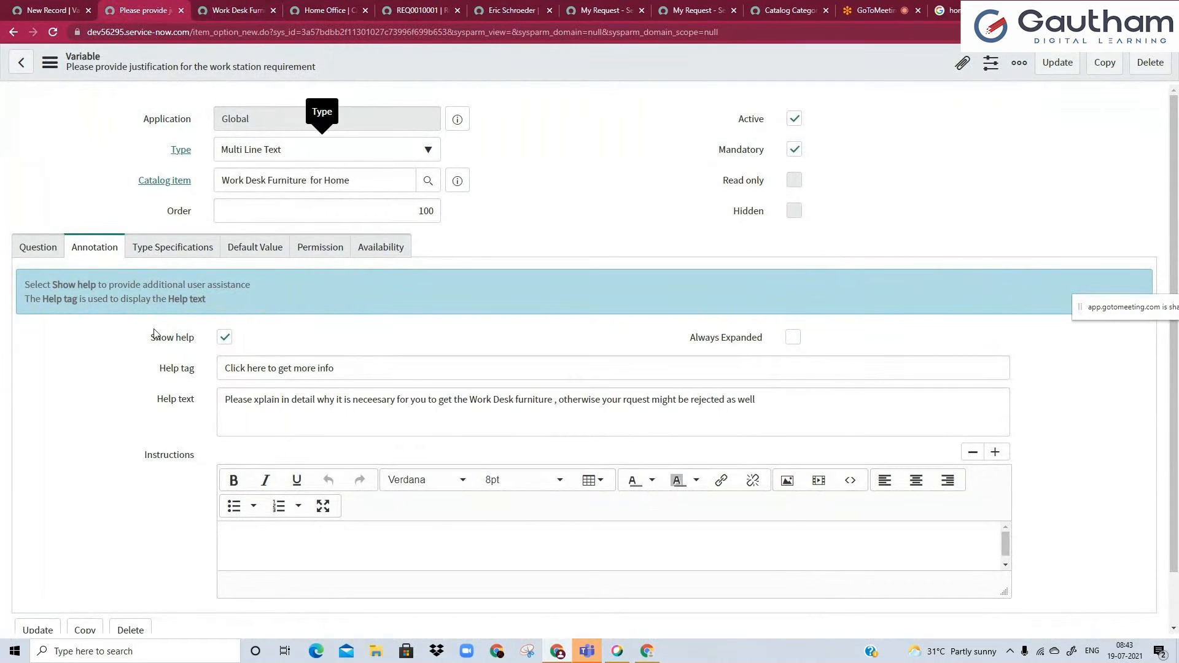
key(ctrl+Tab)
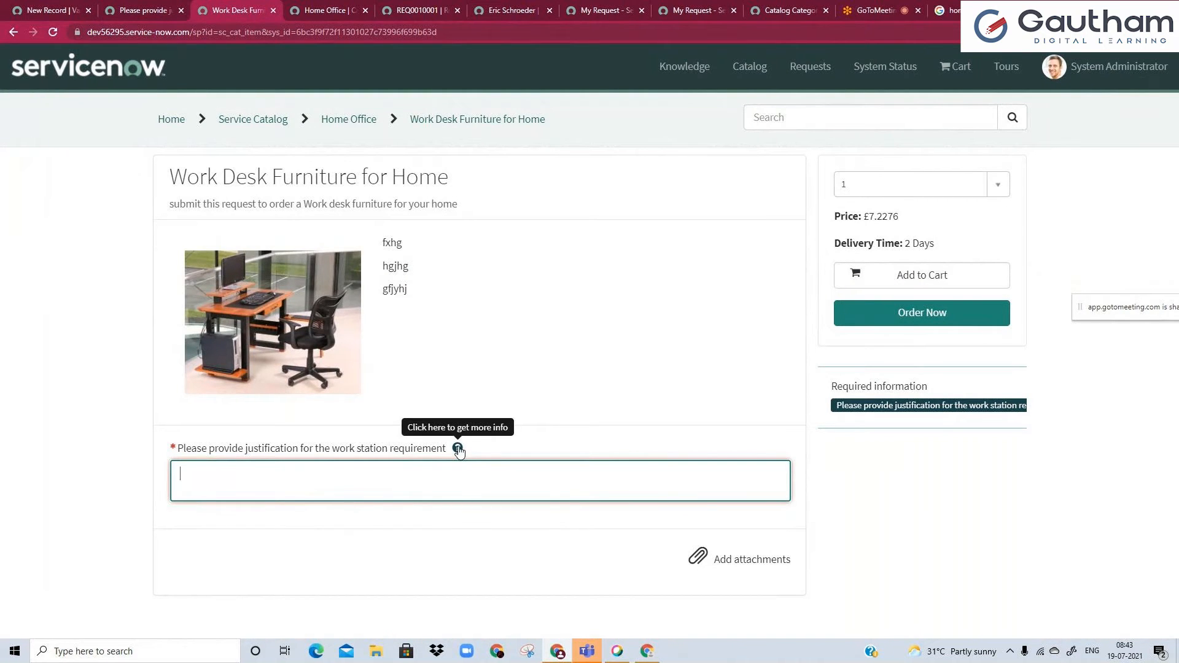
click(165, 9)
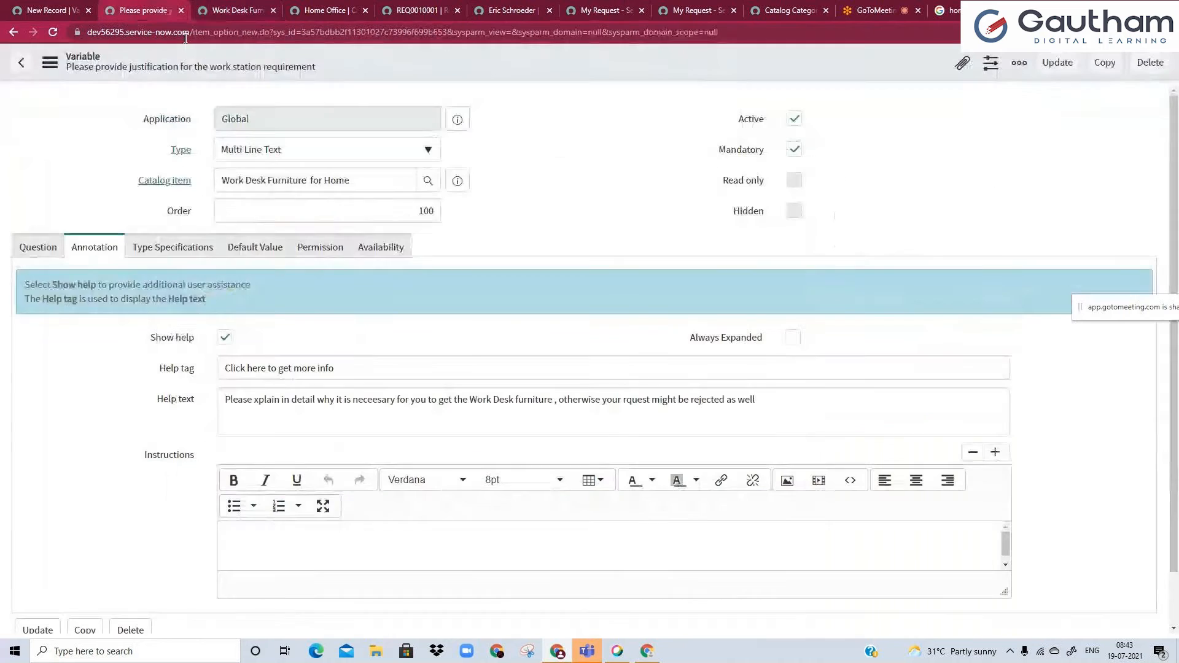
drag(335, 369, 247, 369)
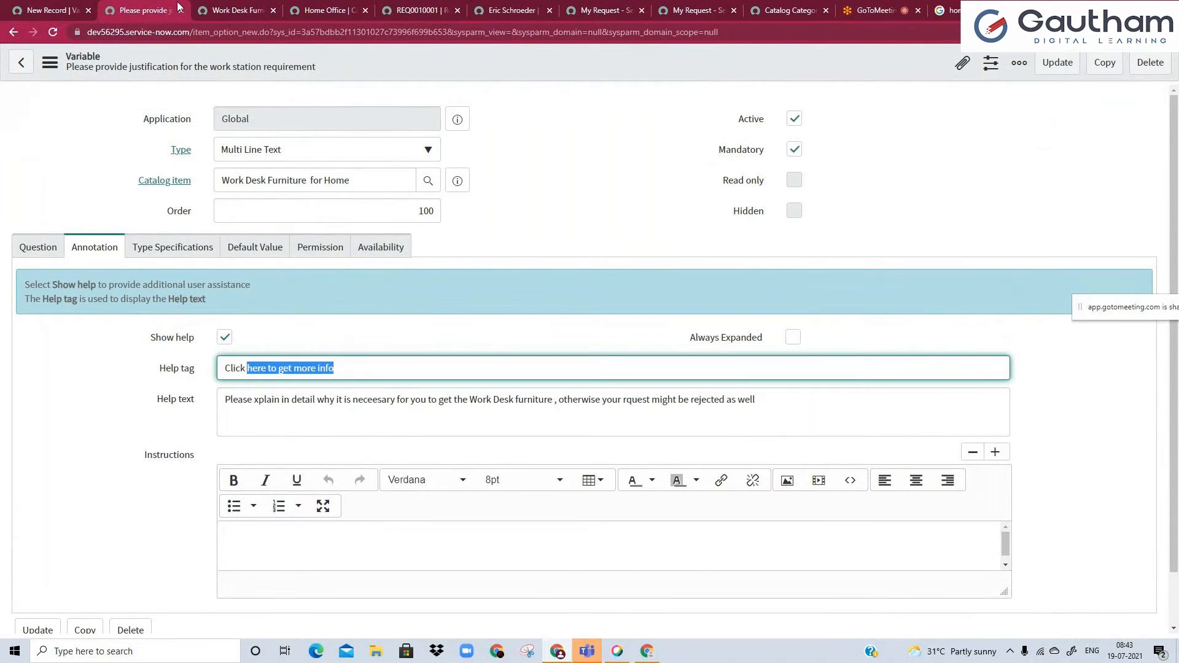
click(202, 10)
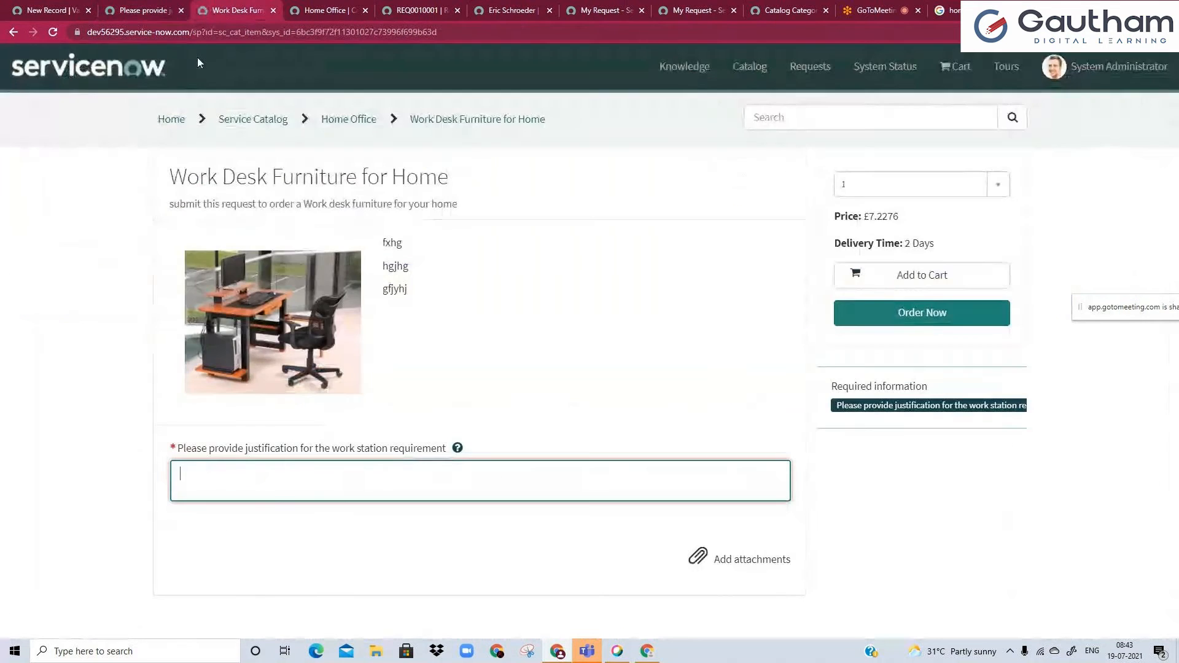
click(457, 448)
triple_click(267, 472)
click(292, 475)
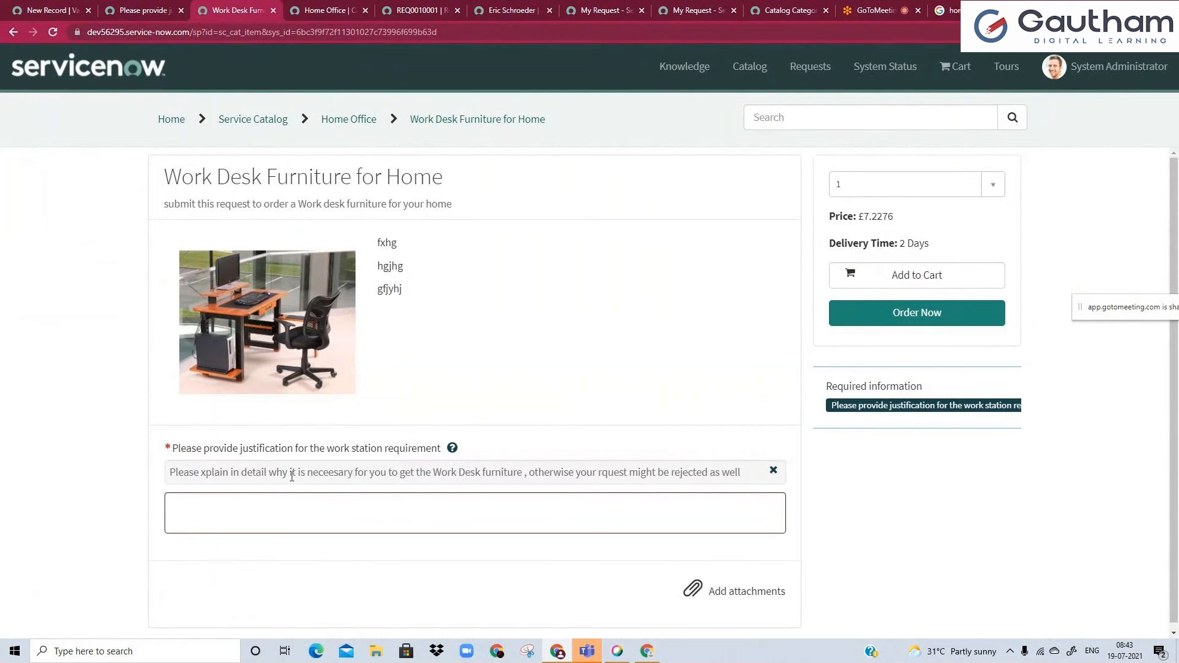
Move the variable's whole help text into its Instructions, leaving the help text empty.
click(113, 7)
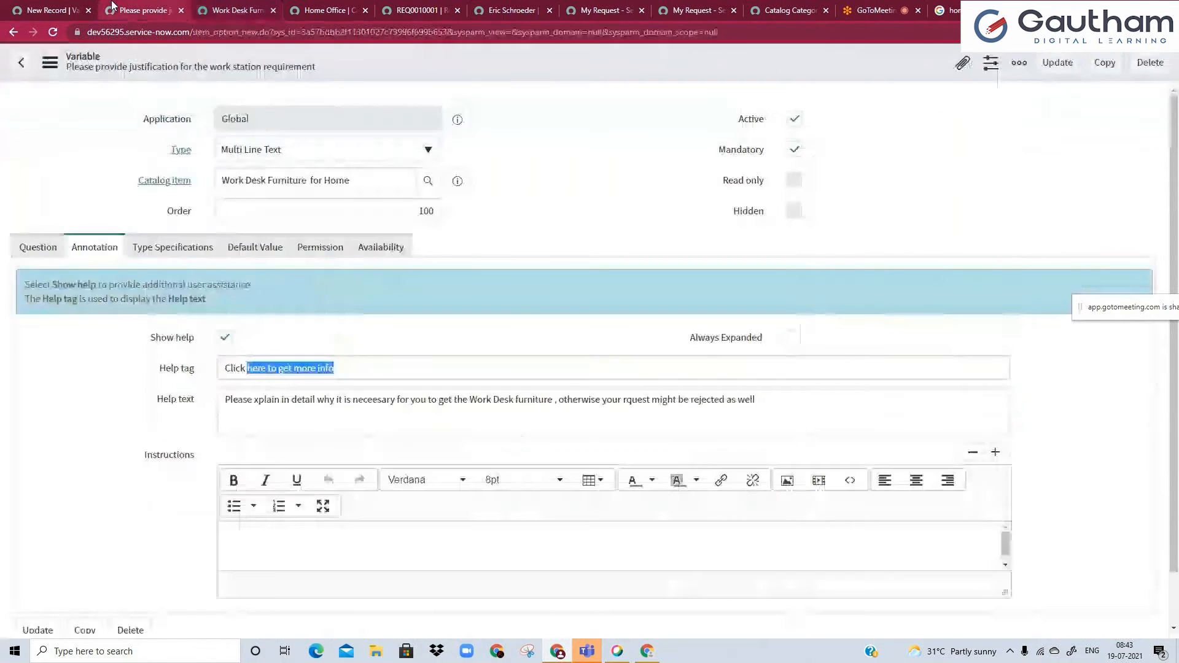
click(439, 390)
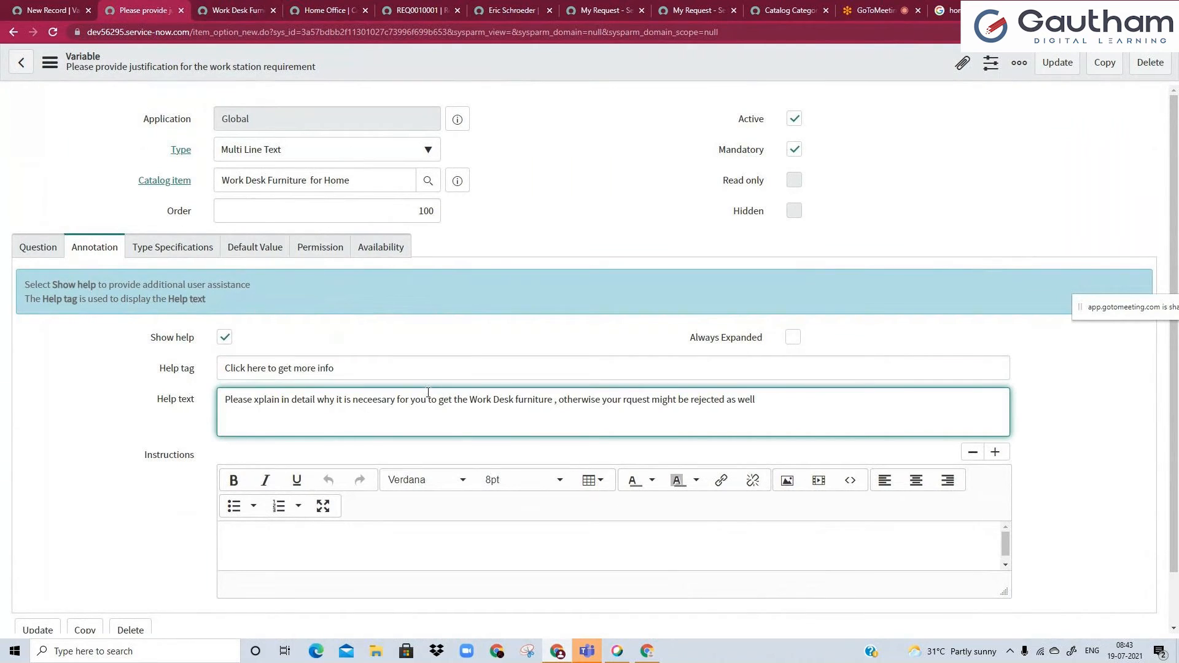
key(ctrl+a)
key(ctrl+x)
click(364, 543)
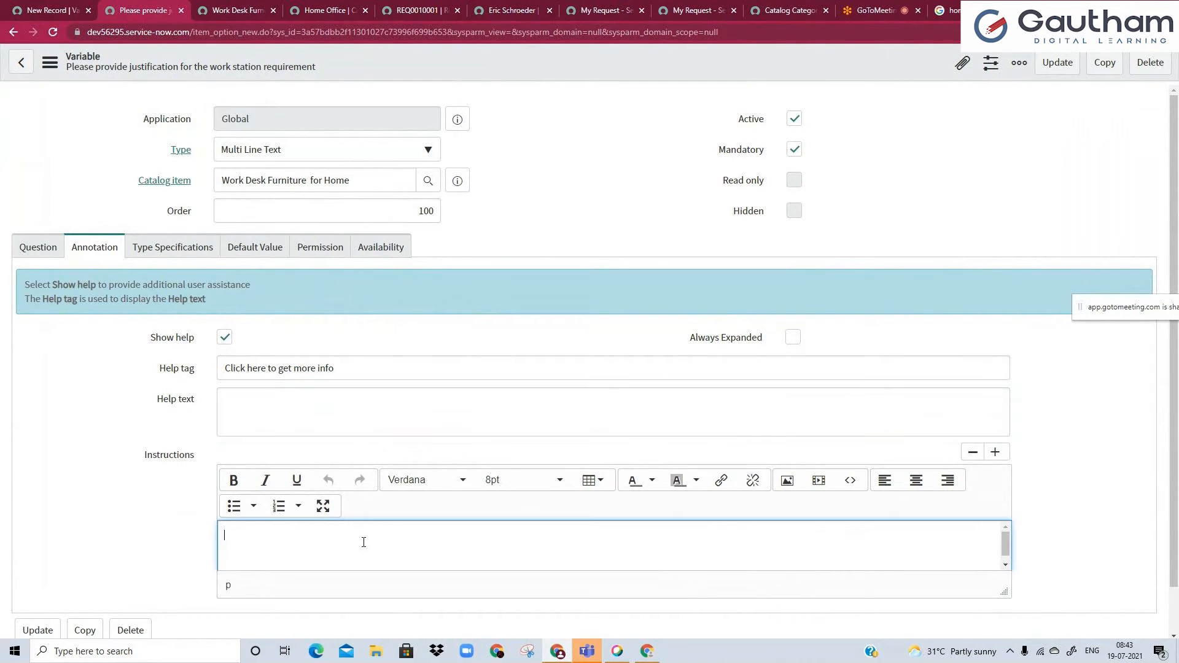
key(ctrl+v)
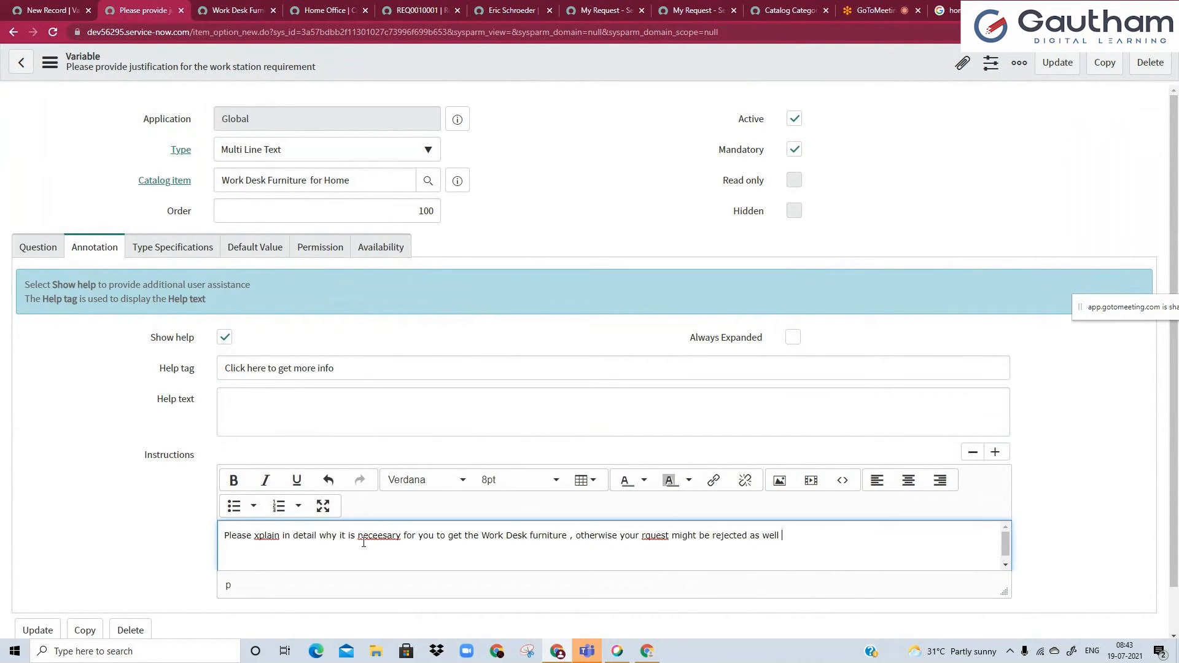
Correct "xplain" to "explain" in the instructions and append ". Search to know morew" at the end.
click(258, 540)
text(ell . )
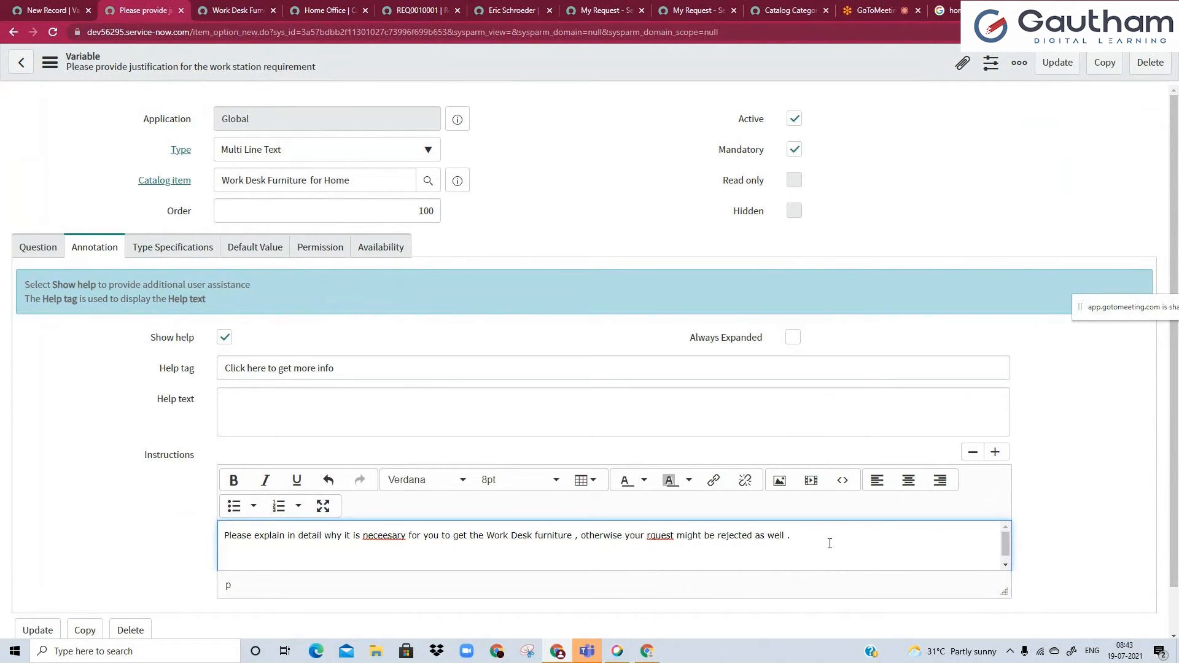
text(Search to know morew)
double_click(814, 536)
click(713, 481)
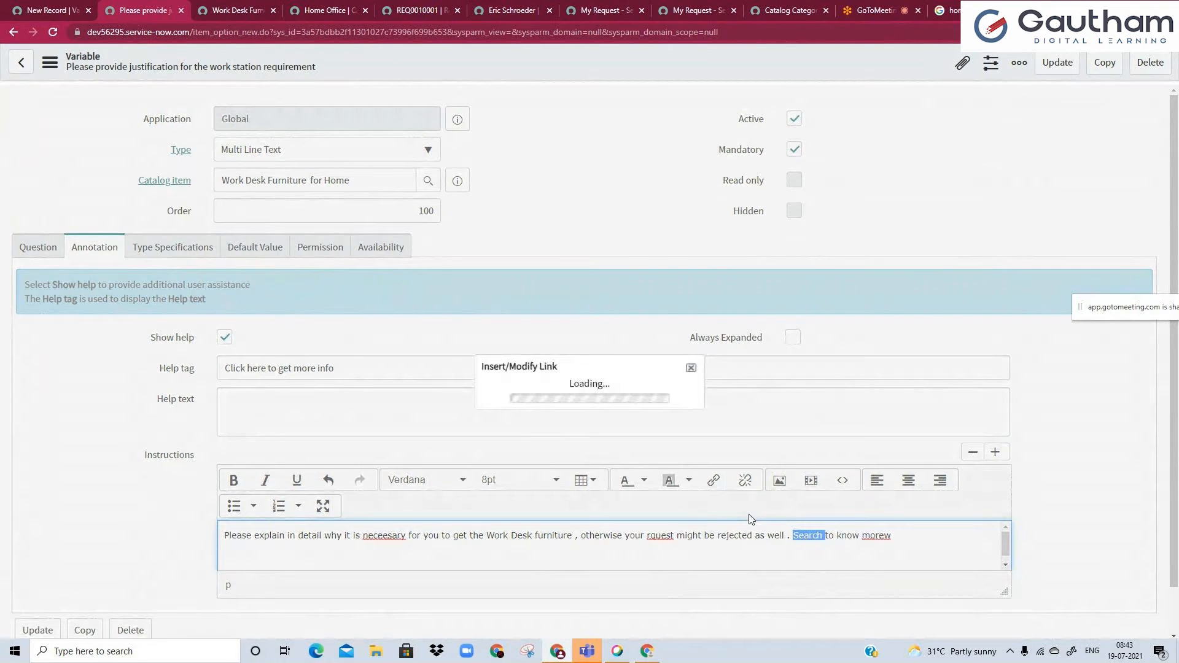
text(www.goog)
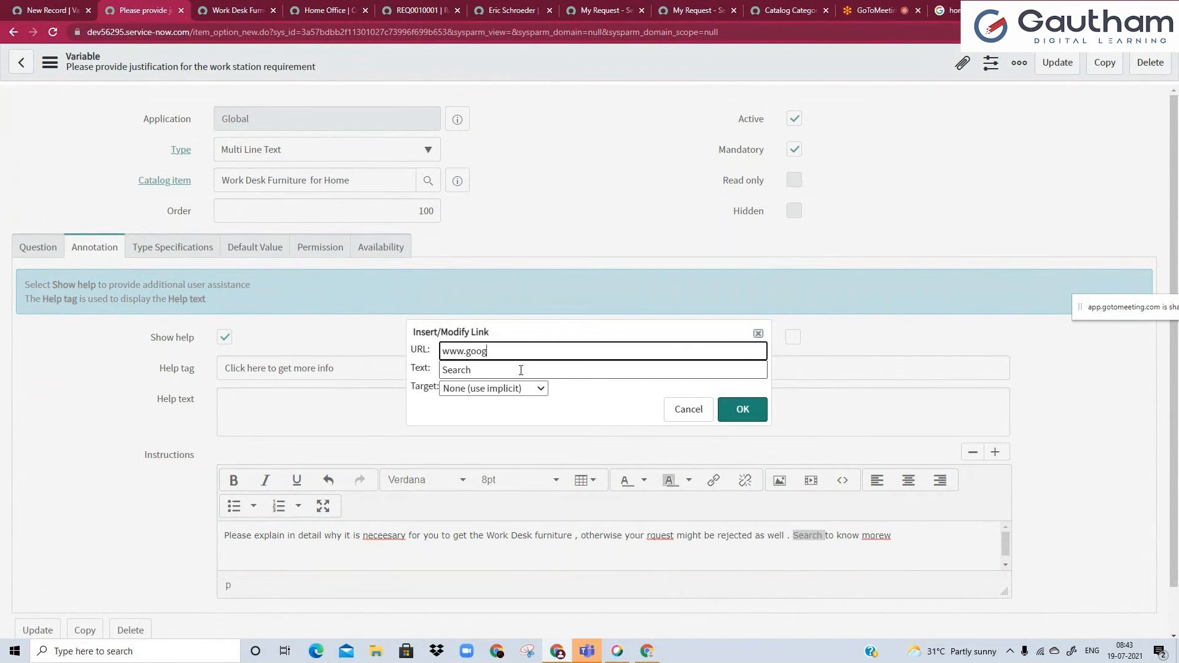
text(le.com)
key(ctrl+a)
click(535, 389)
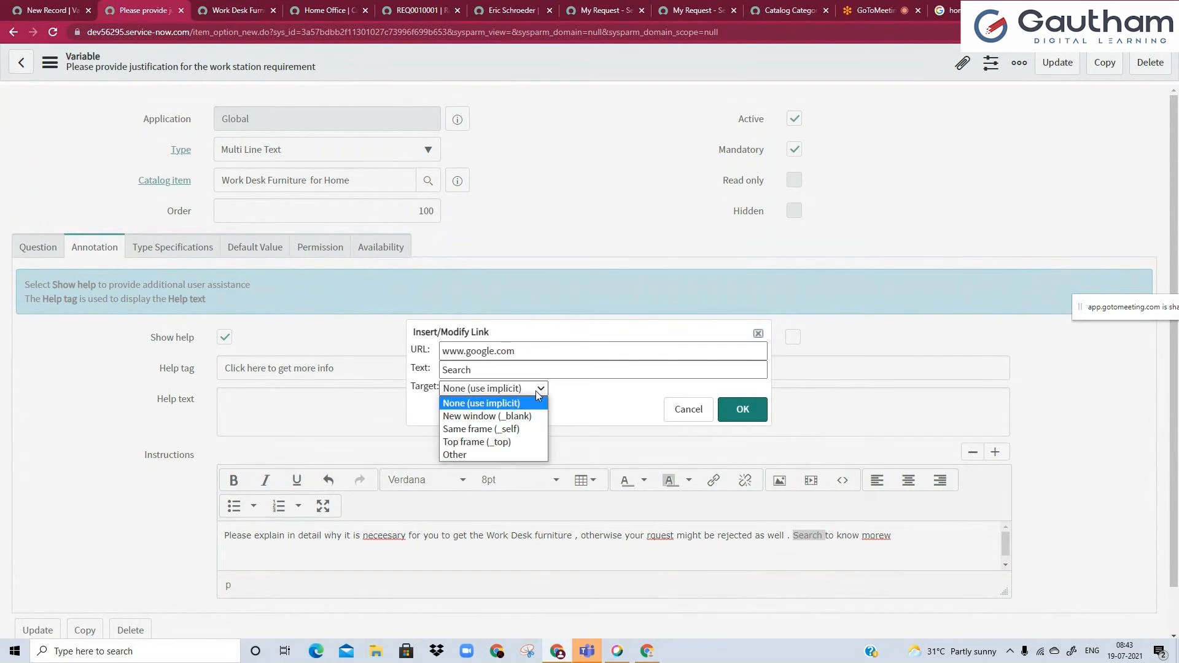
click(544, 389)
click(743, 410)
click(760, 536)
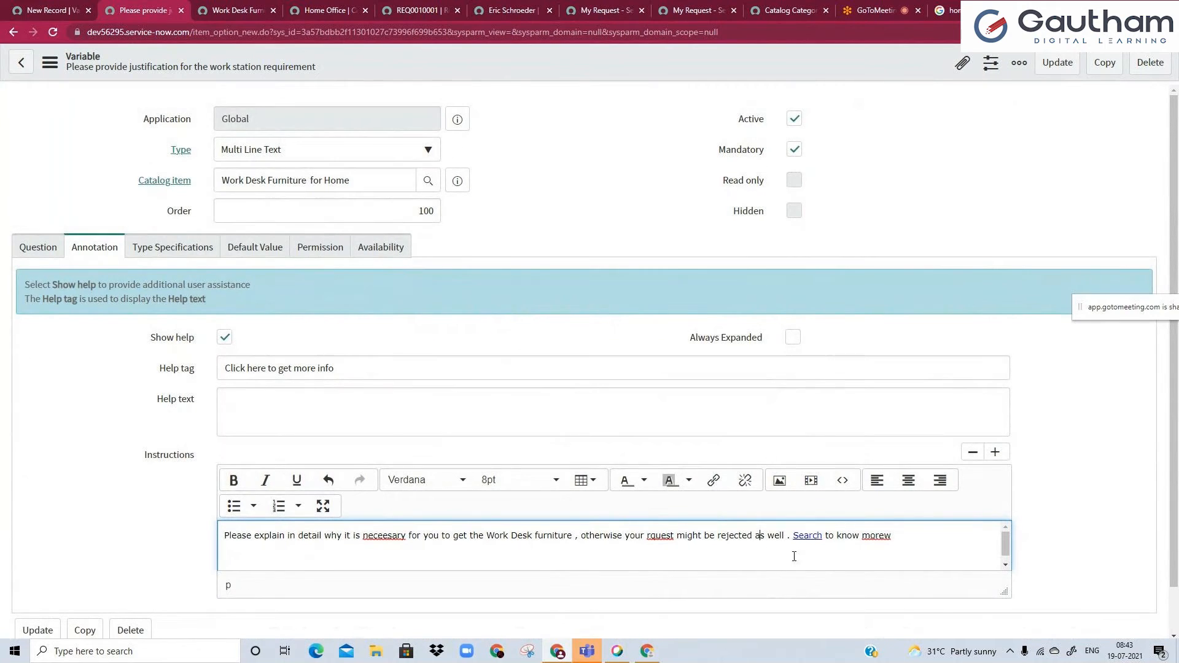
Correct the misspelled words in the instructions to "necessary" and "request".
click(312, 424)
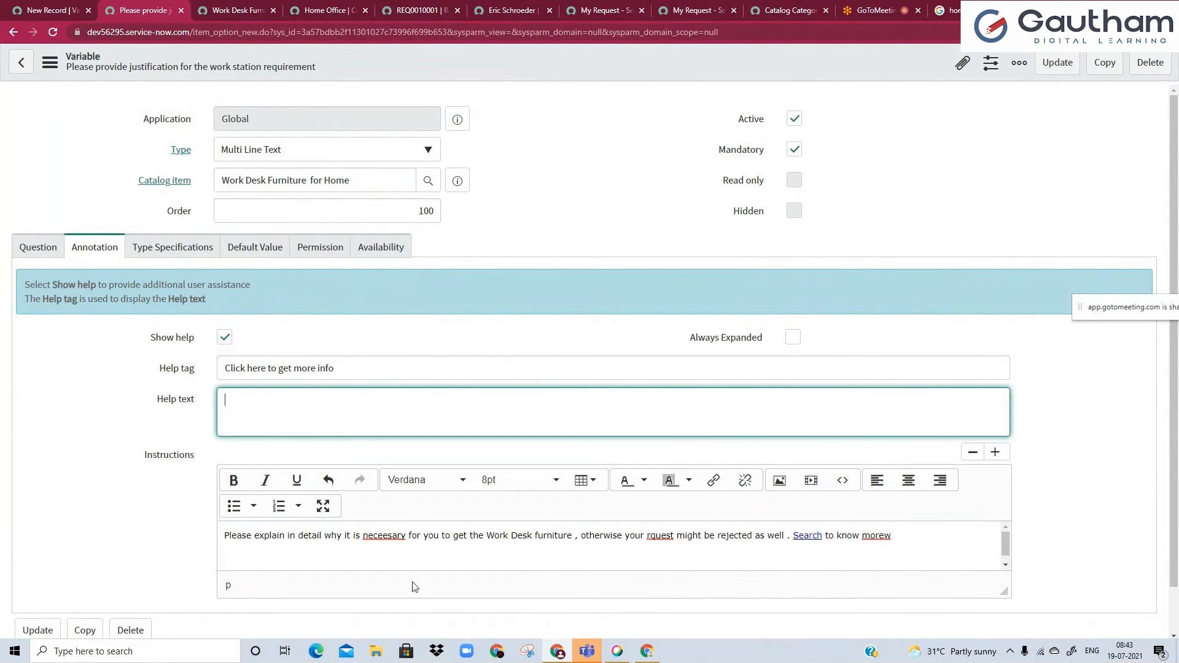
click(389, 534)
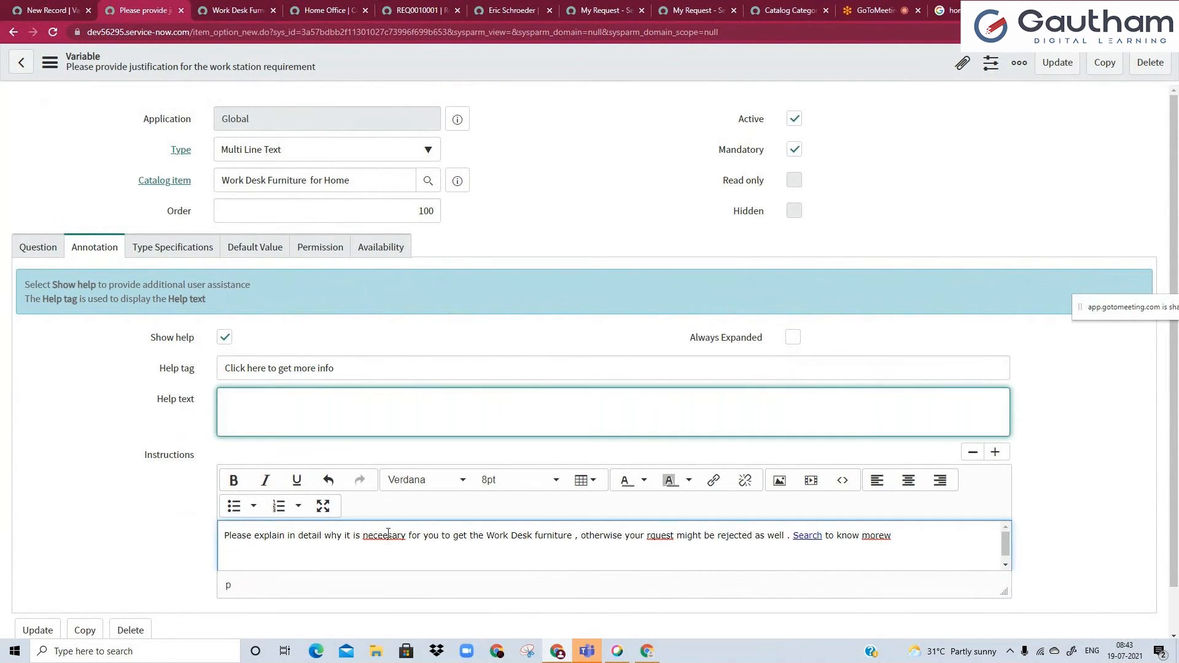
right_click(392, 536)
click(418, 400)
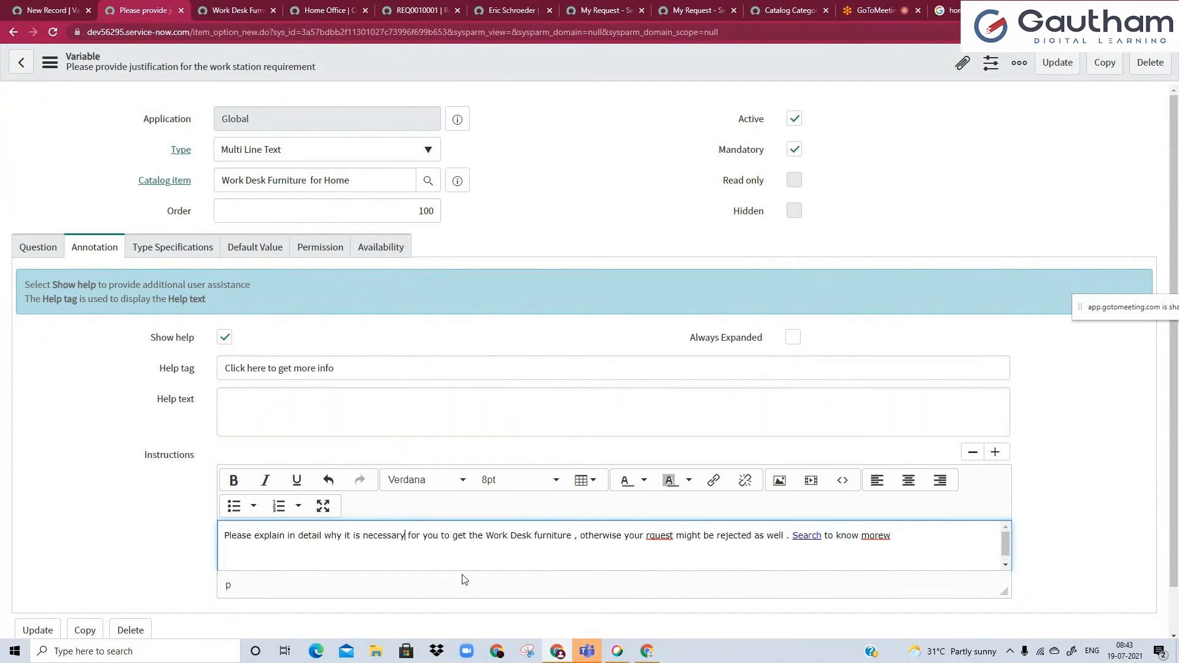
right_click(650, 538)
click(676, 392)
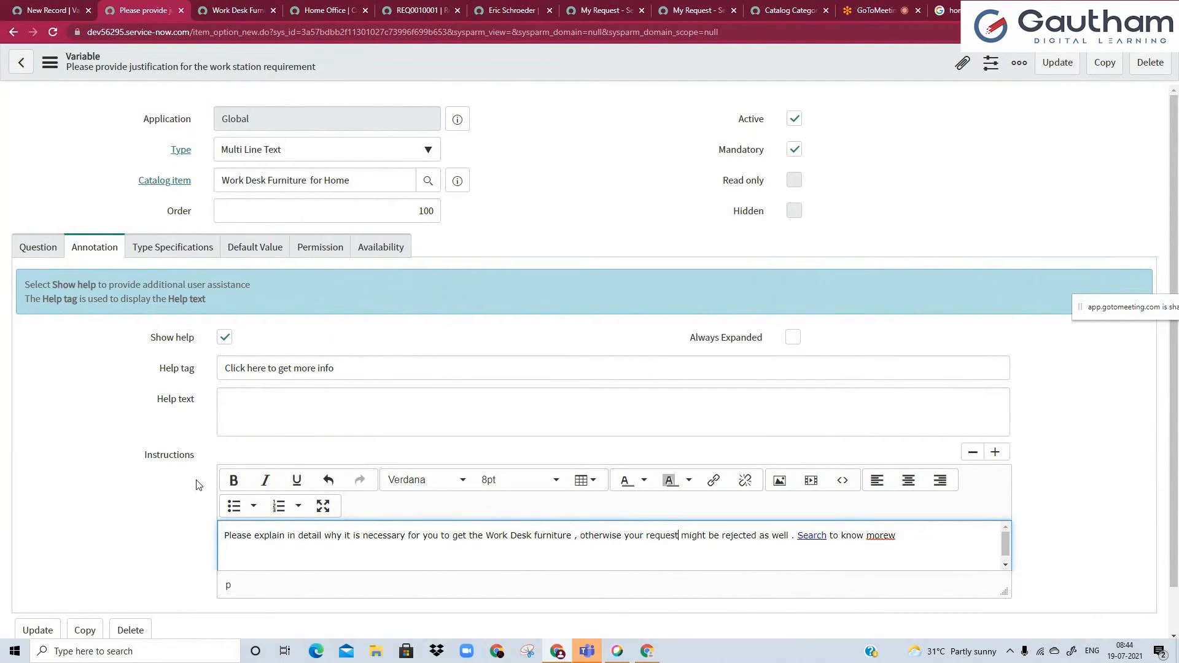
click(232, 427)
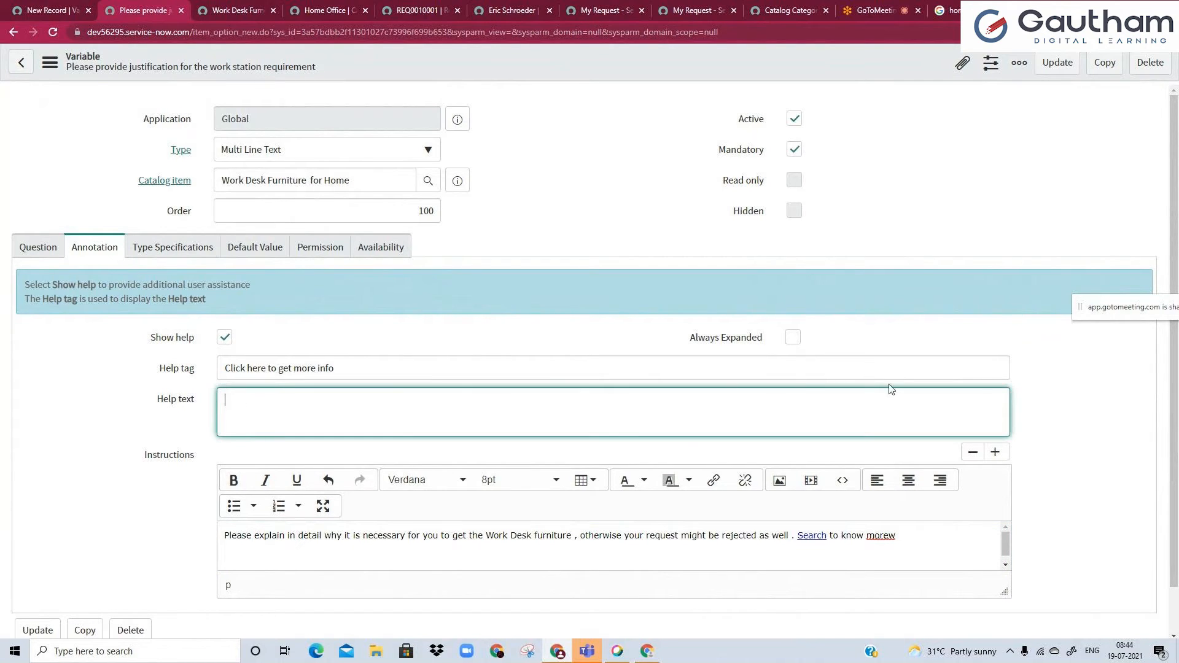
Replace the closing sentence of the instructions with "Click here to know more".
click(425, 535)
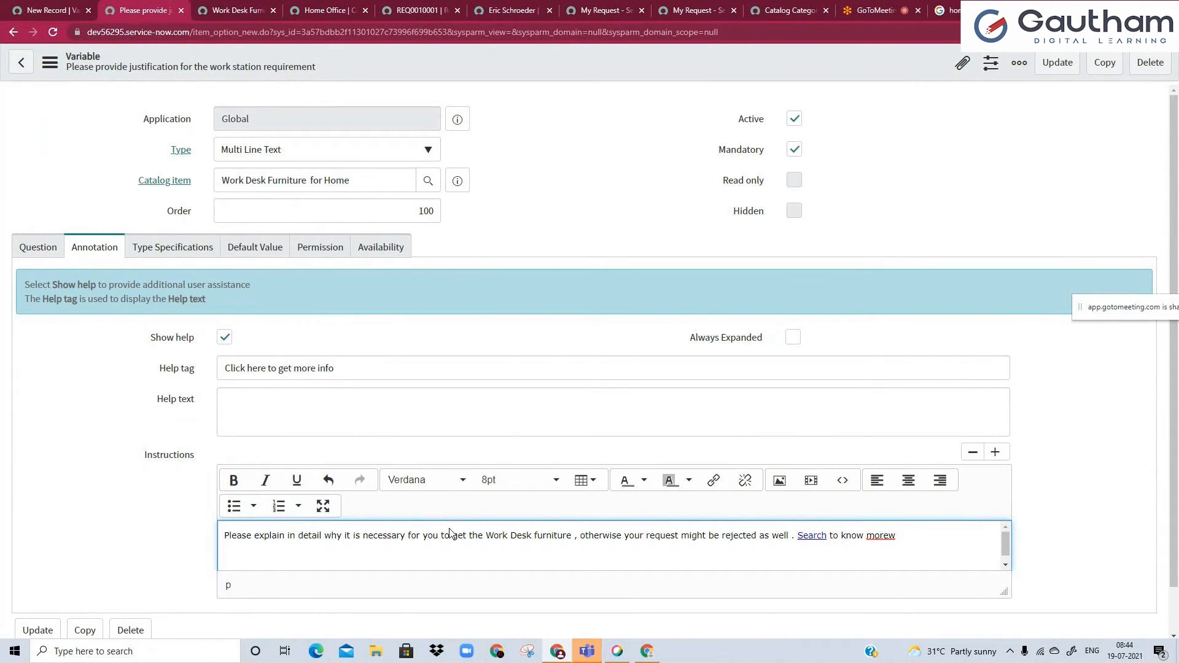
mouse_move(834, 536)
mouse_down()
mouse_move(794, 538)
mouse_move(857, 534)
mouse_up()
key(BackSpace)
key(BackSpace)
text(Click herew to know more)
right_click(836, 534)
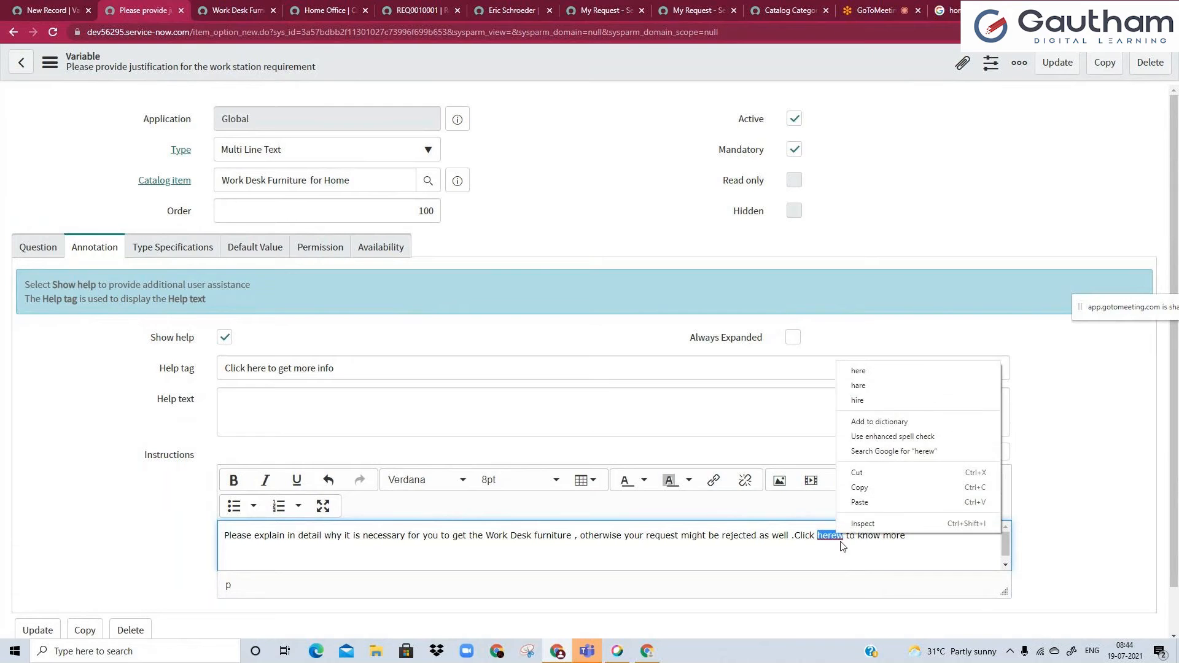
click(860, 387)
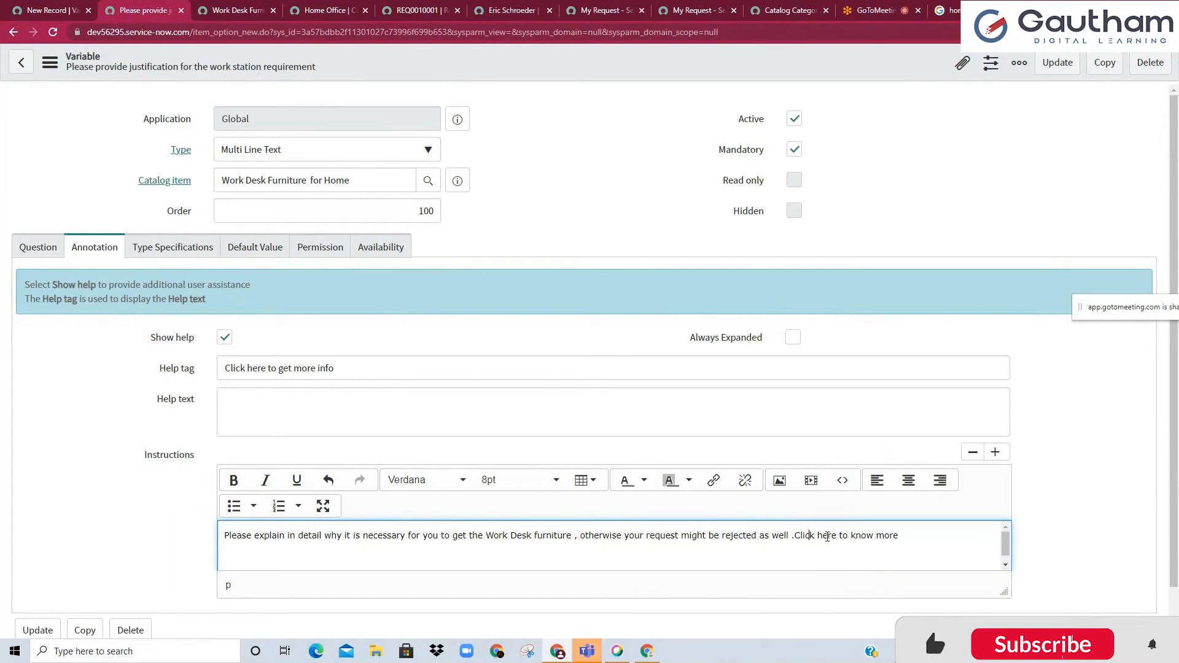
double_click(828, 536)
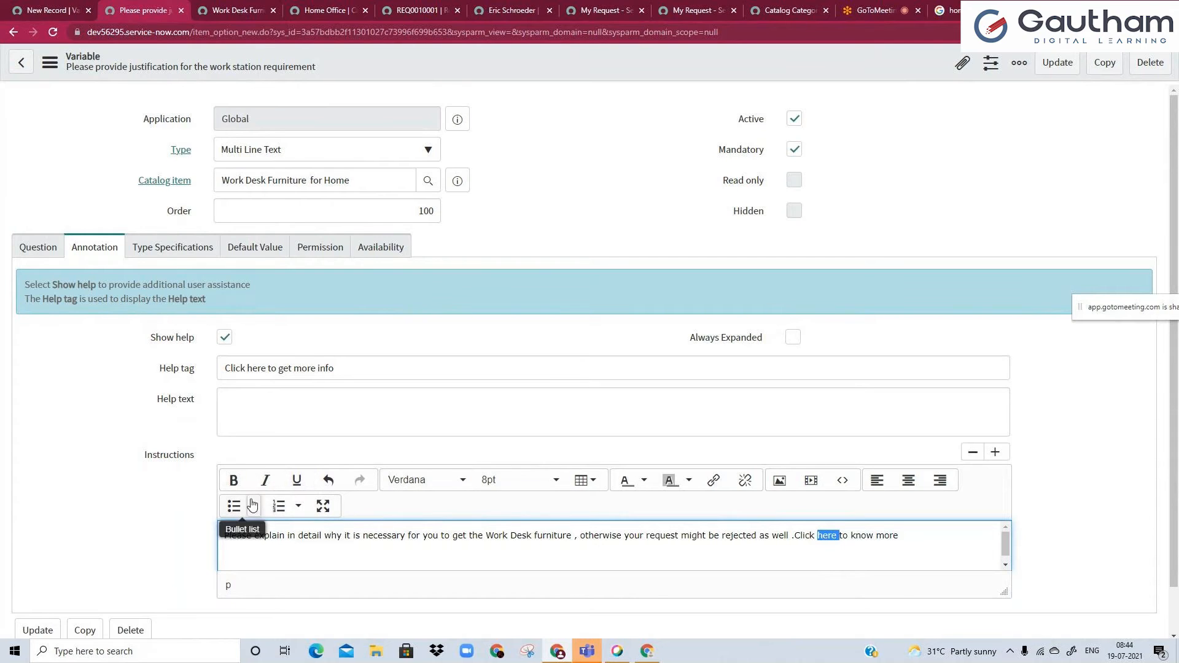
click(712, 484)
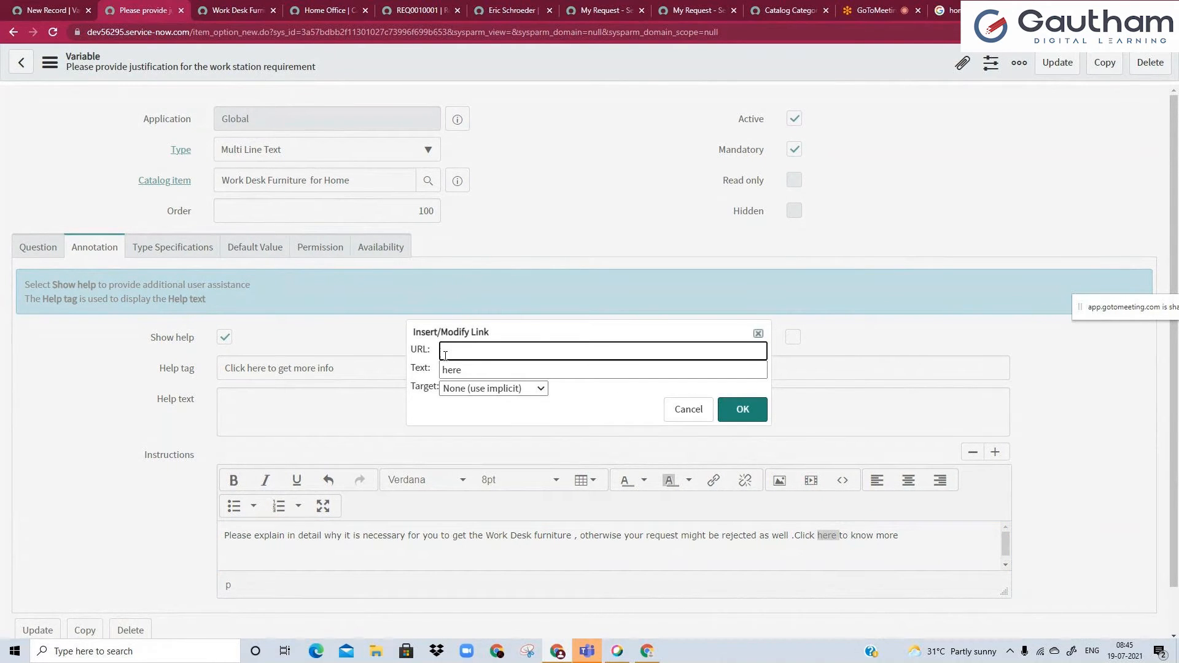
text(www.google.com)
drag(464, 353, 534, 353)
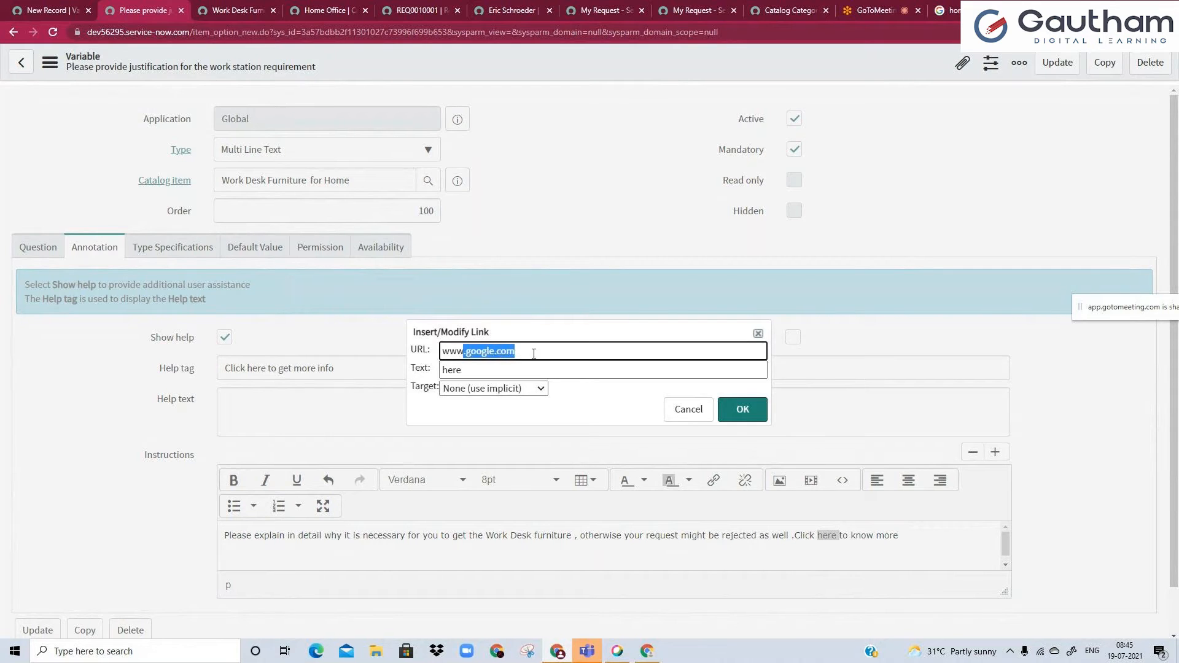
key(Tab)
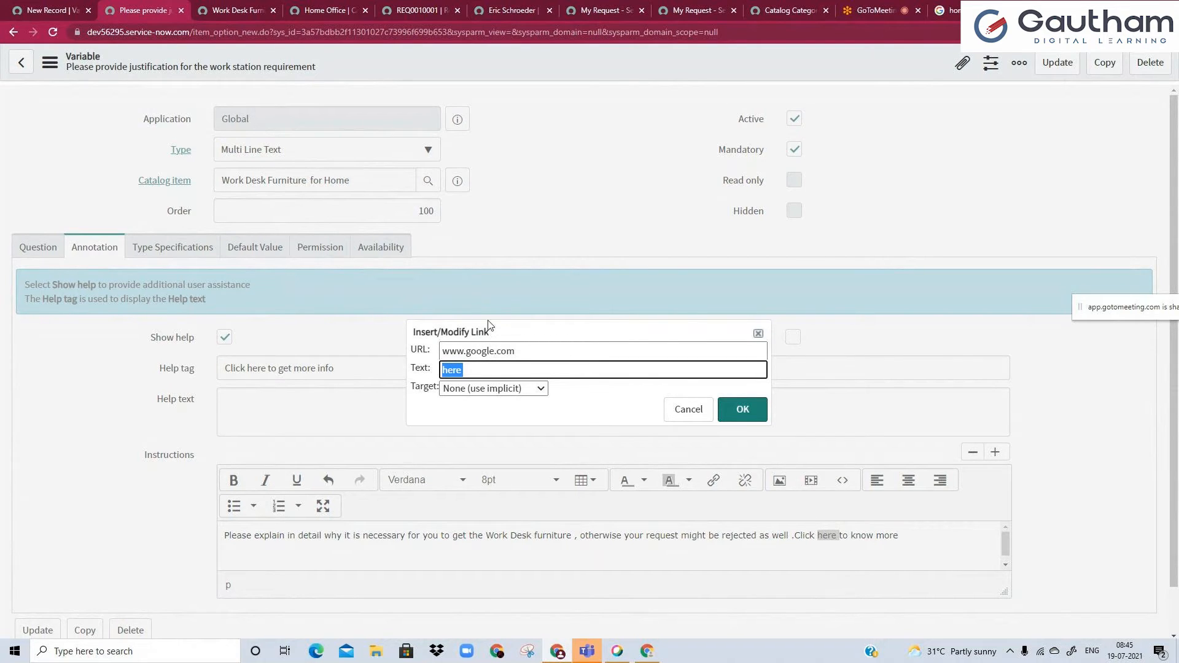
click(482, 370)
Set the link's target to New window (_blank), insert it, and save the variable.
click(465, 389)
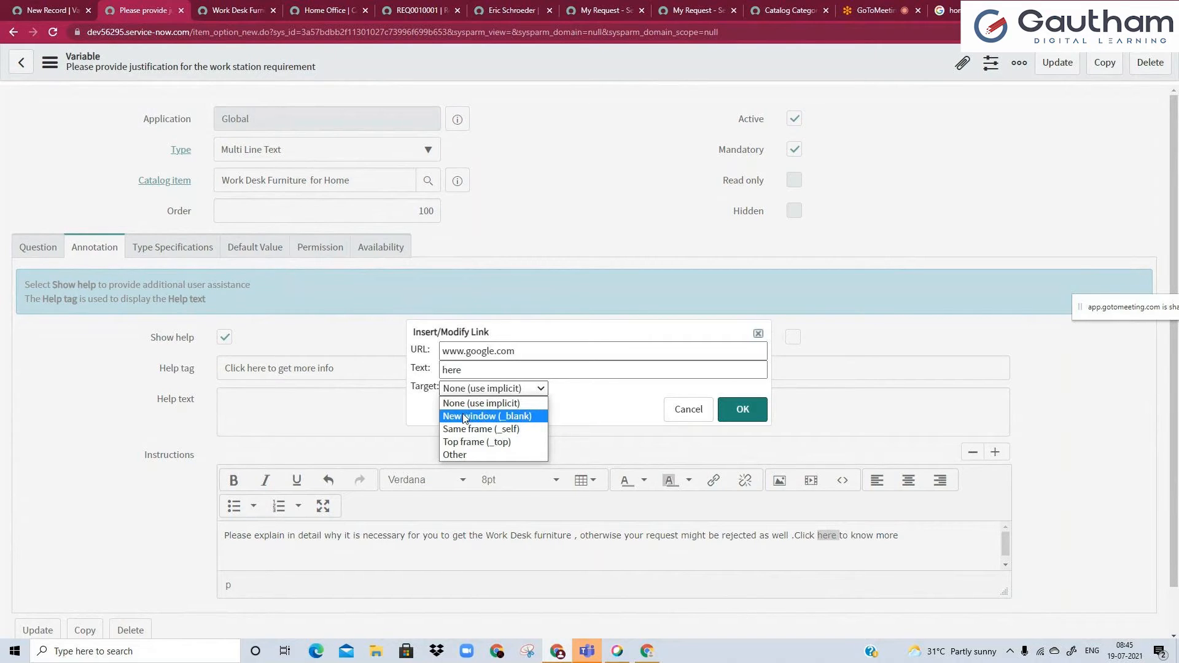
click(464, 416)
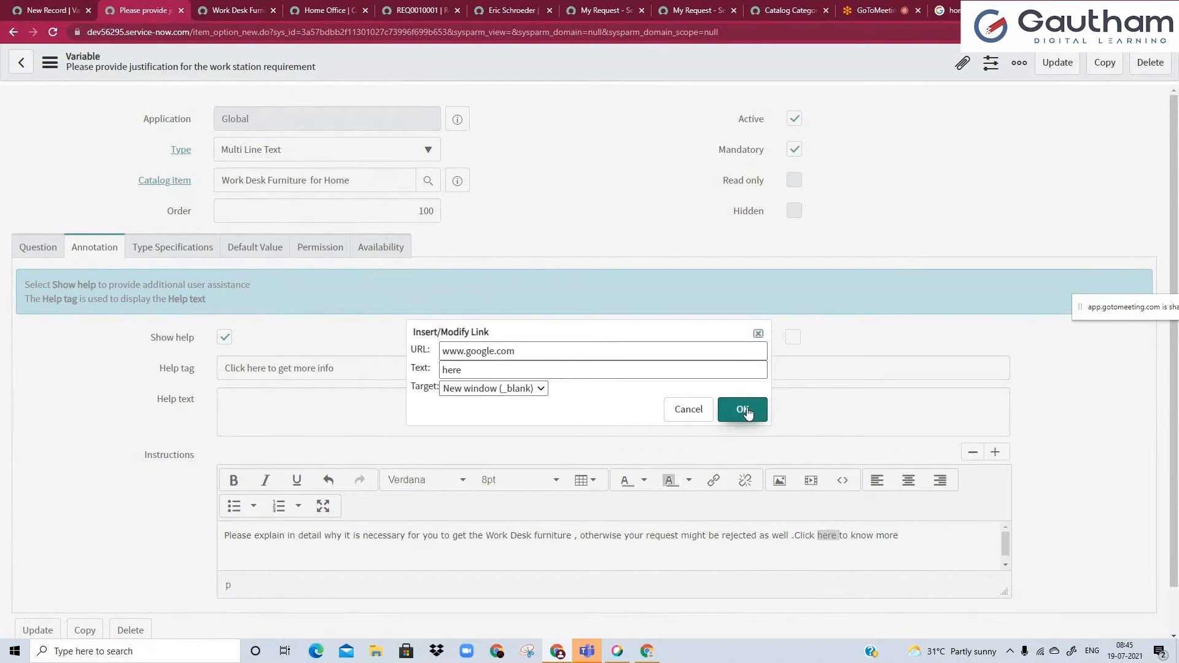
click(482, 390)
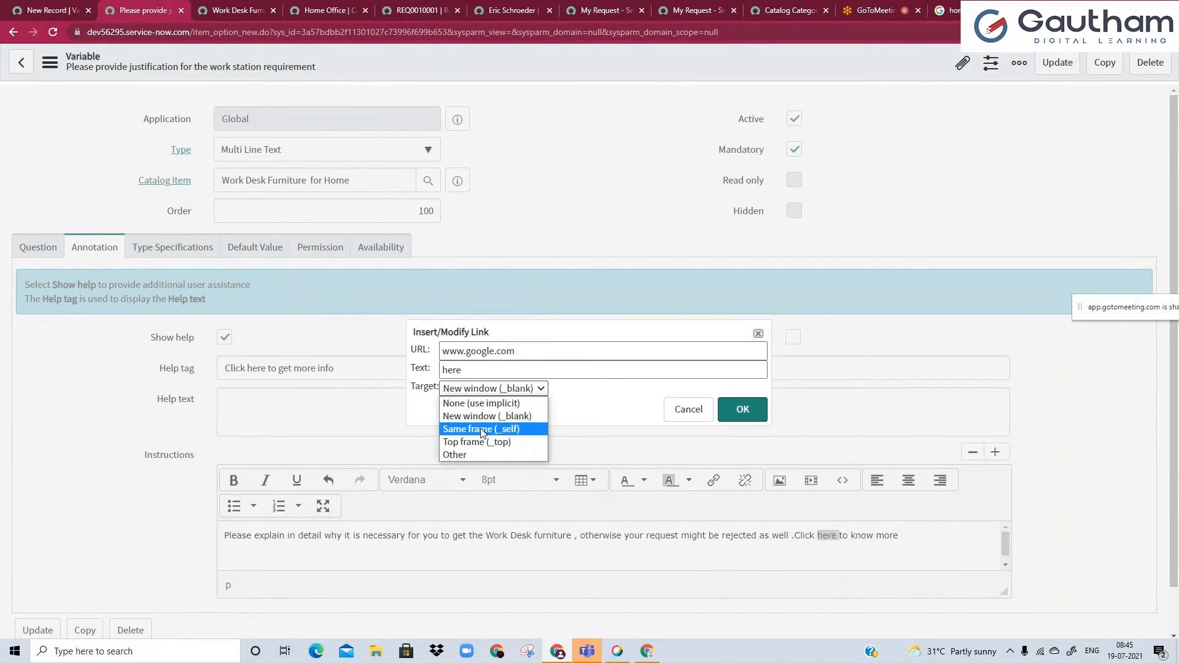
click(574, 403)
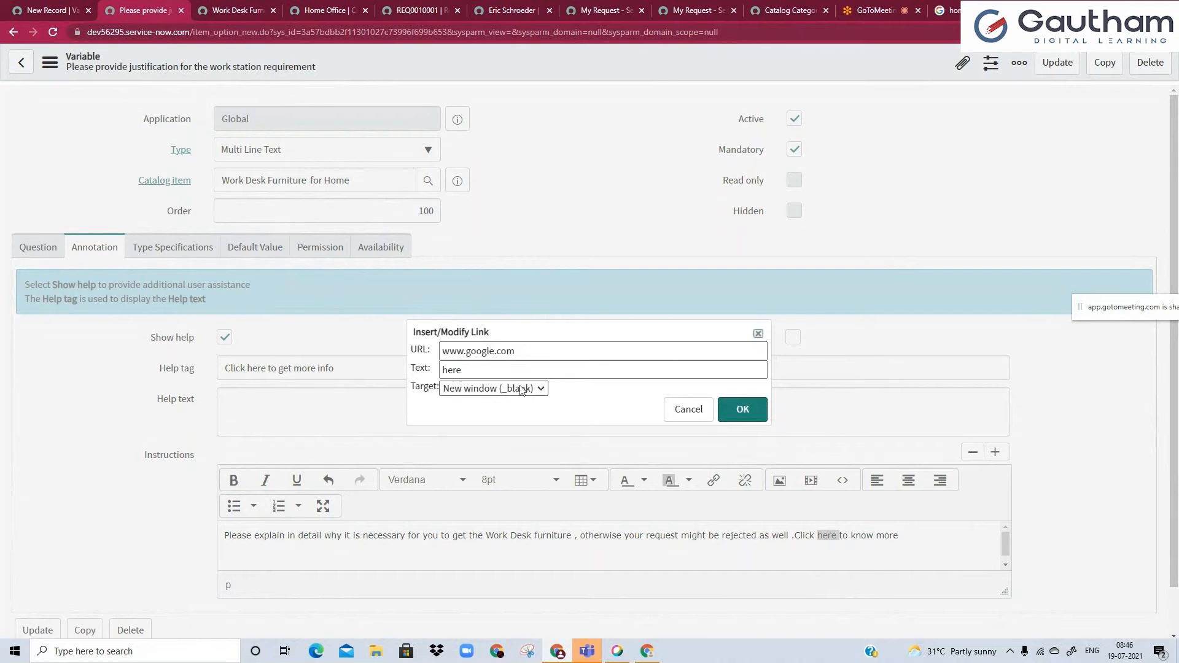
click(739, 410)
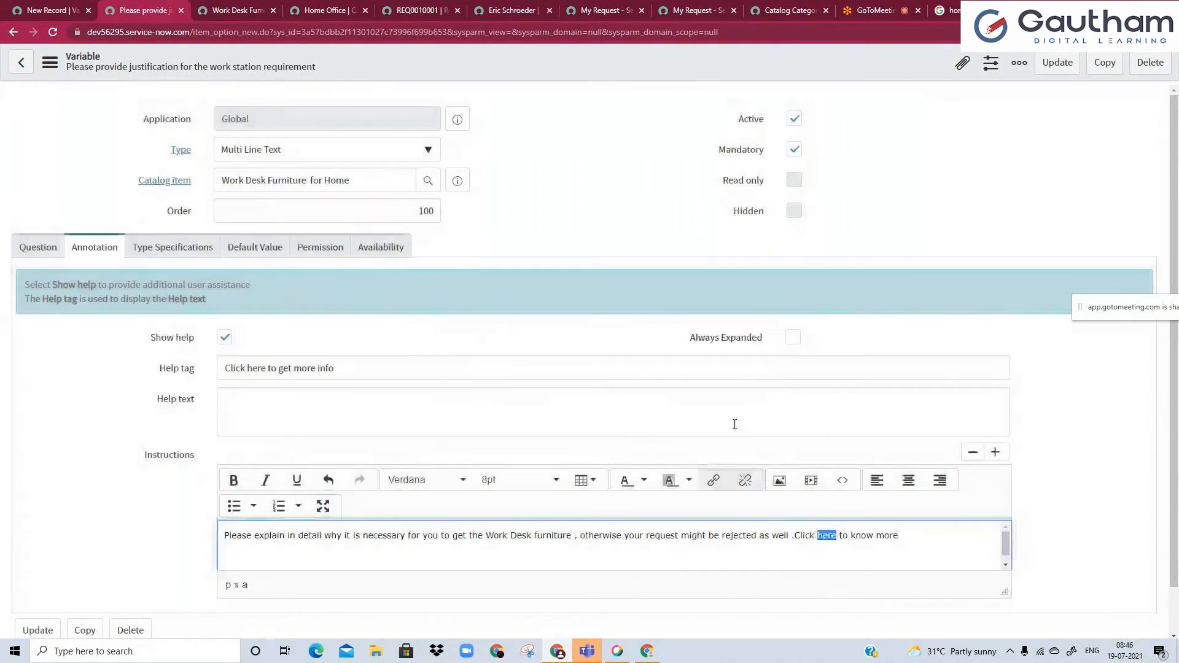
right_click(598, 68)
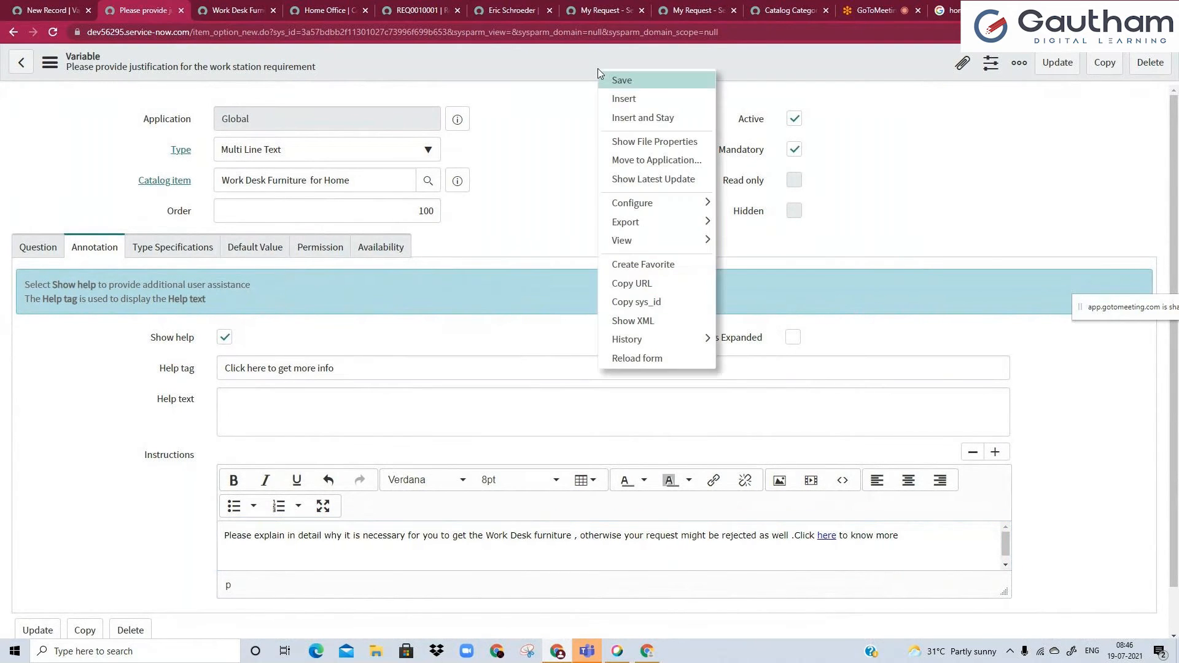
click(621, 79)
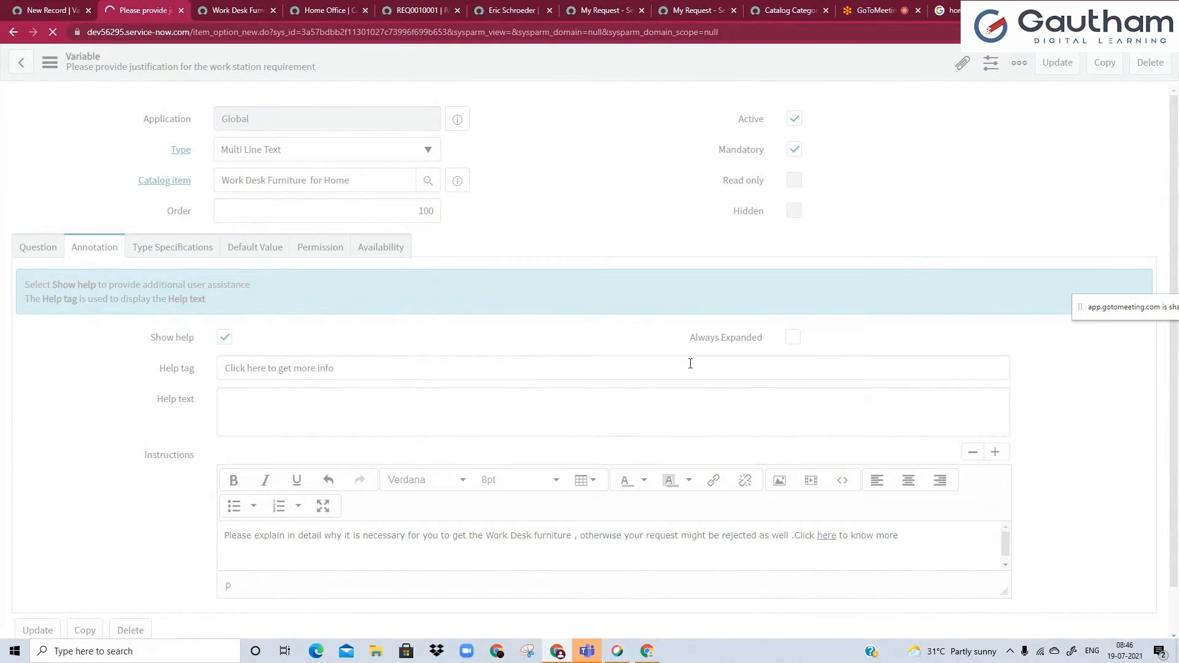
Reload the Work Desk Furniture for Home portal page and test the "here" link in the justification question's help.
click(237, 11)
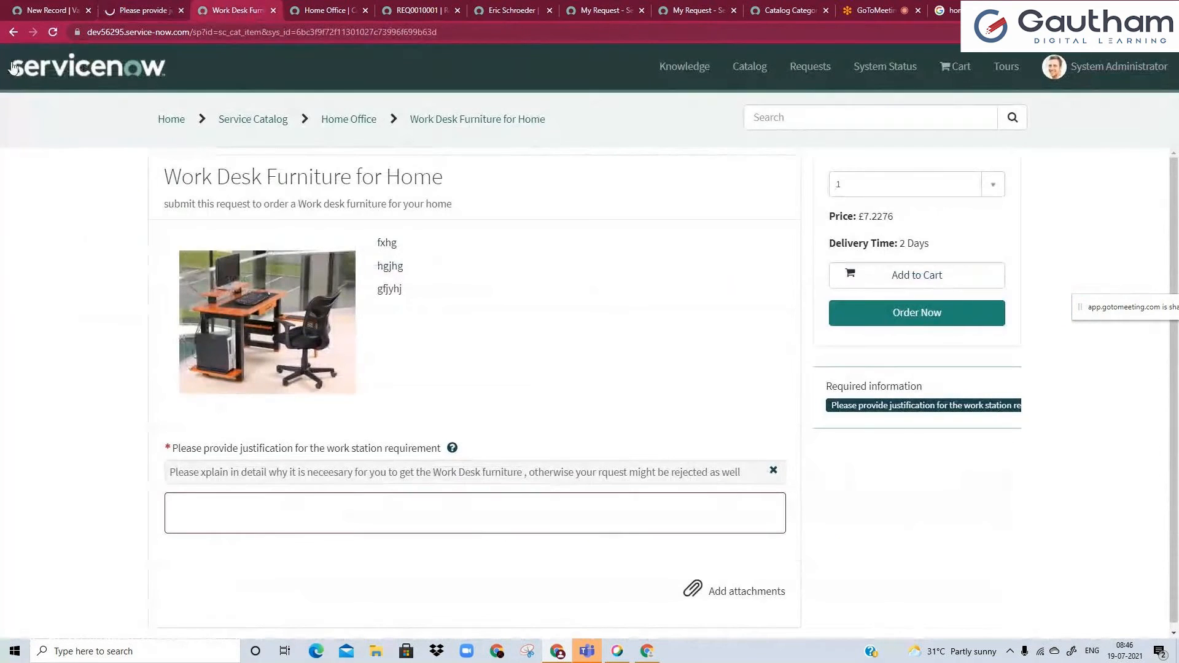
click(48, 35)
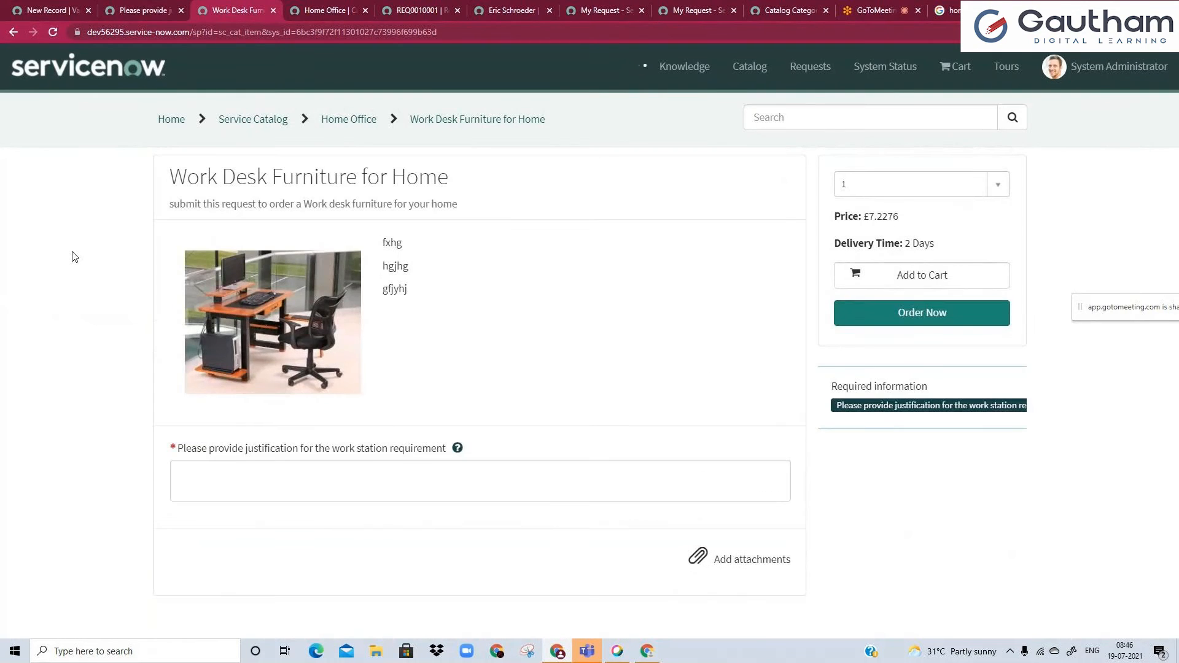
click(457, 448)
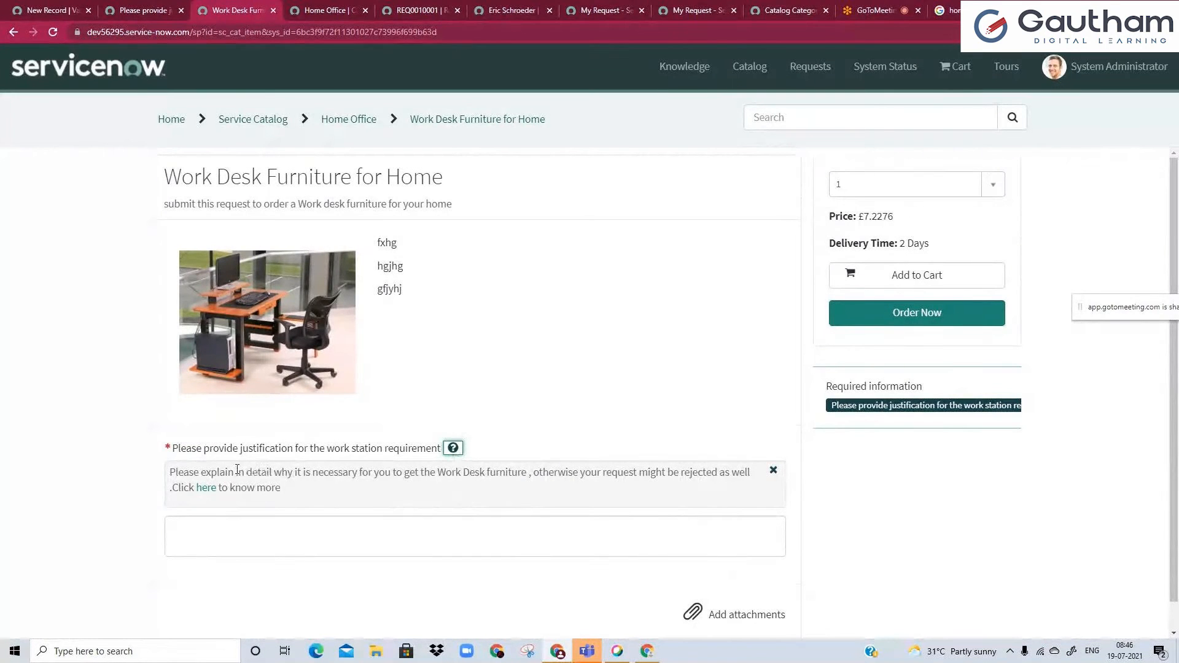
click(206, 488)
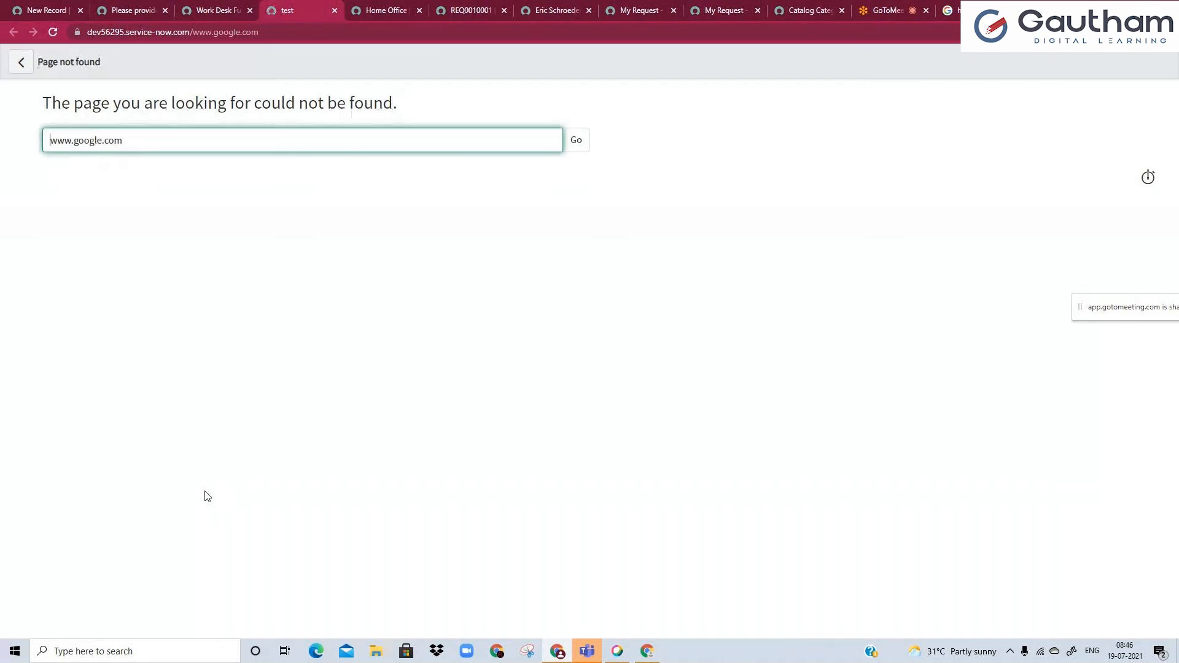
click(206, 13)
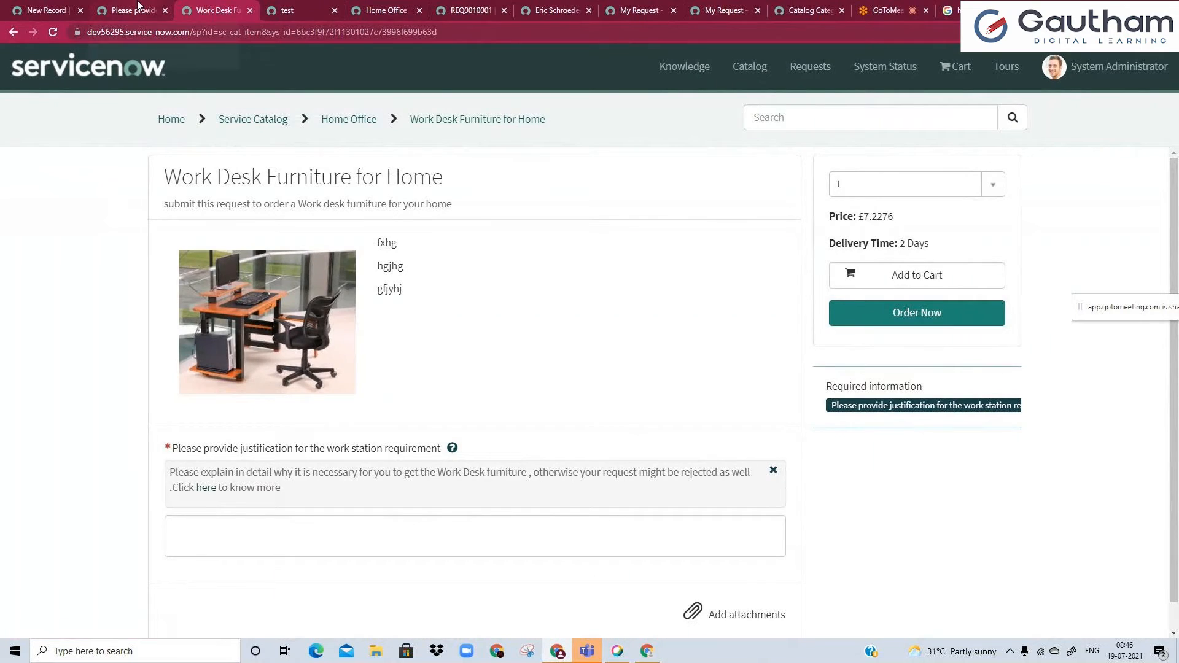
click(289, 10)
drag(48, 139, 163, 130)
click(165, 131)
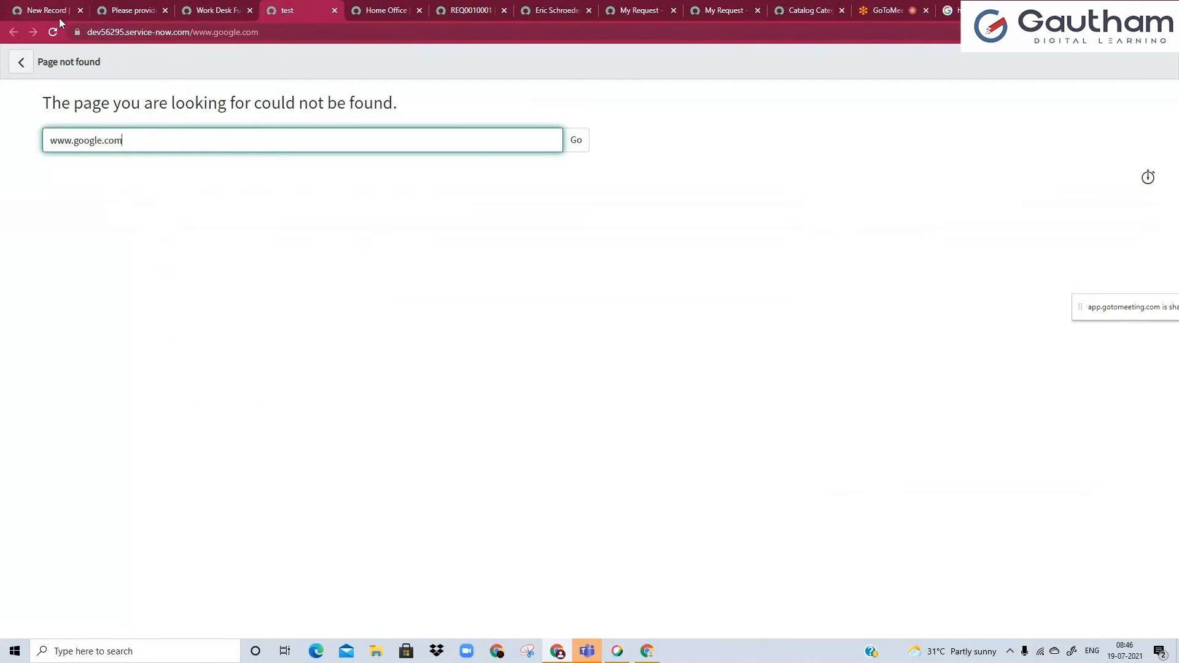
click(86, 32)
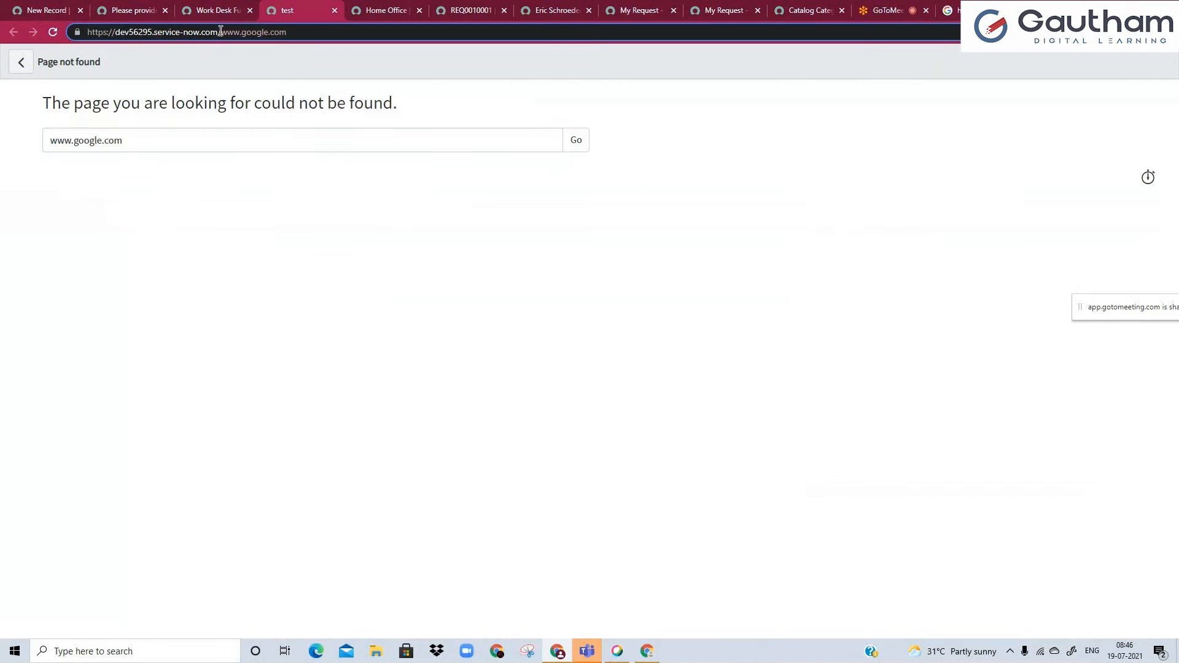
drag(220, 31, 358, 35)
click(222, 30)
drag(115, 32, 223, 27)
key(BackSpace)
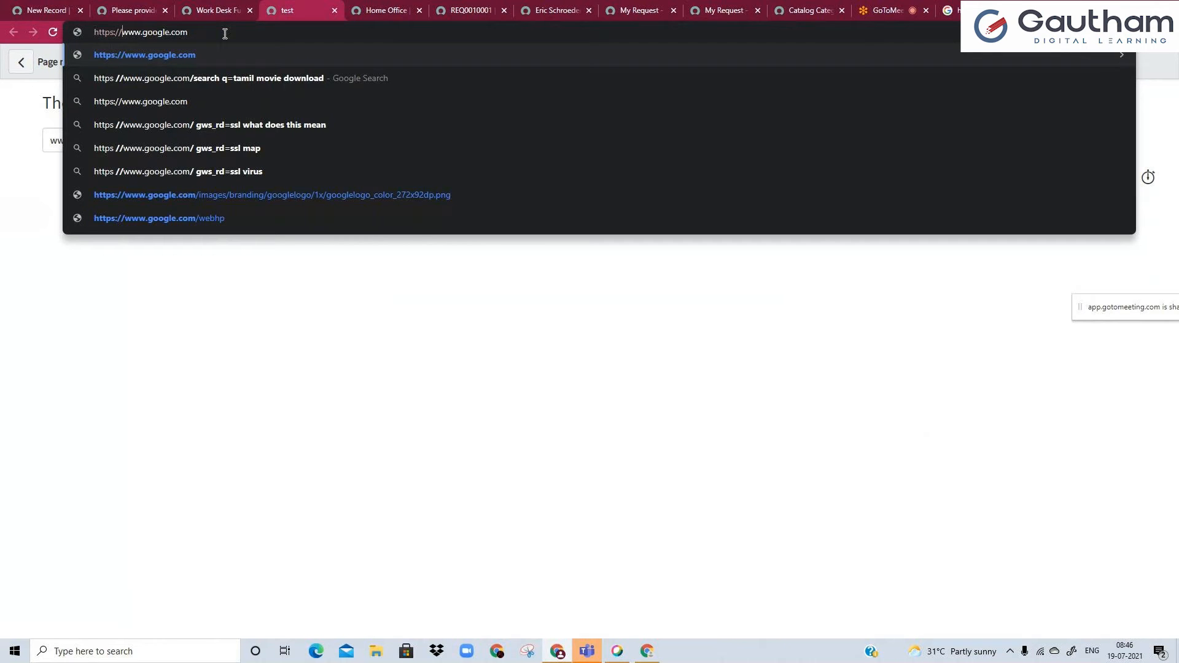
Turn on Always Expanded for the justification variable's help, save the variable, and reload the item's portal page.
click(220, 8)
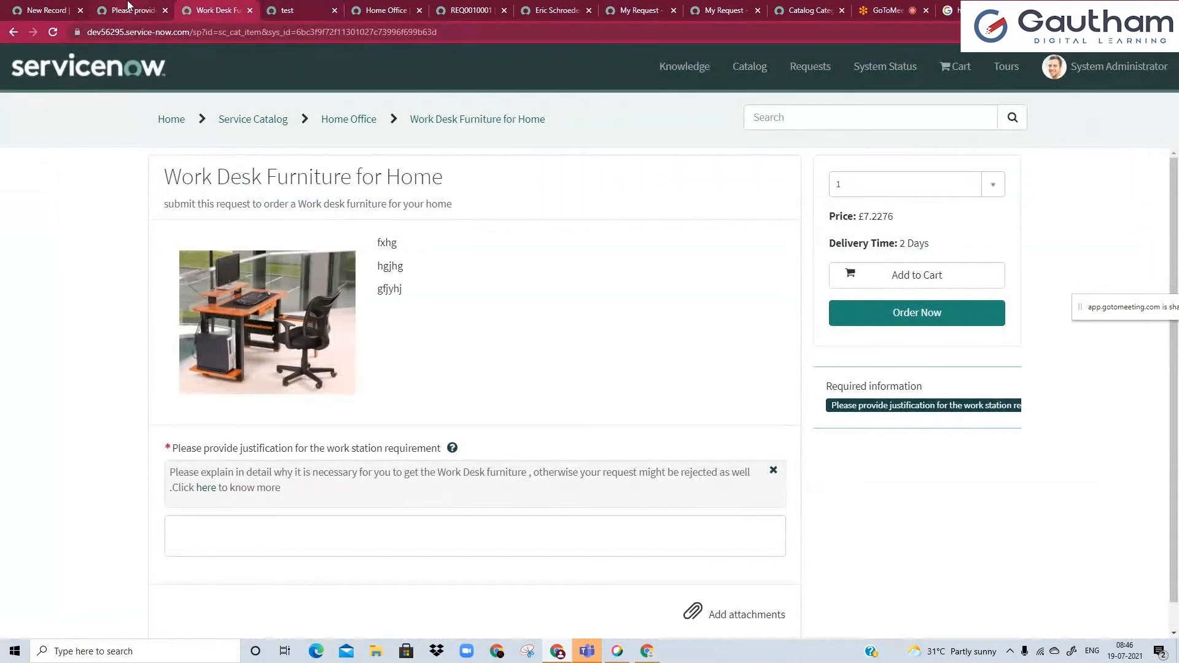
click(130, 8)
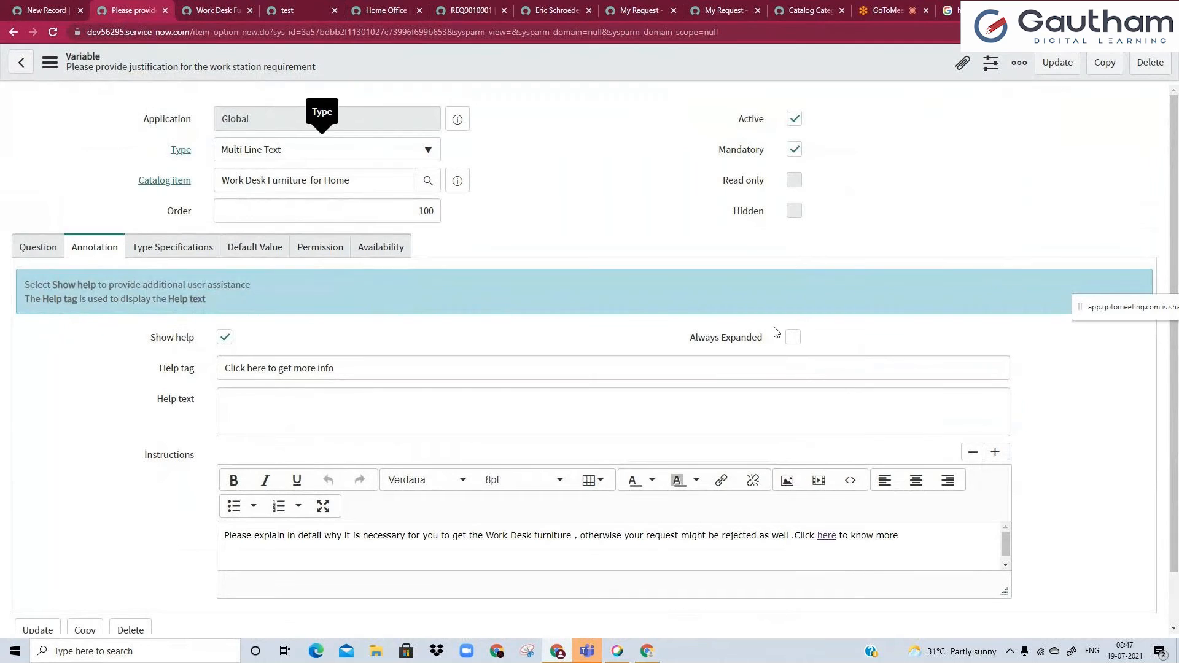
click(793, 337)
right_click(566, 73)
click(578, 86)
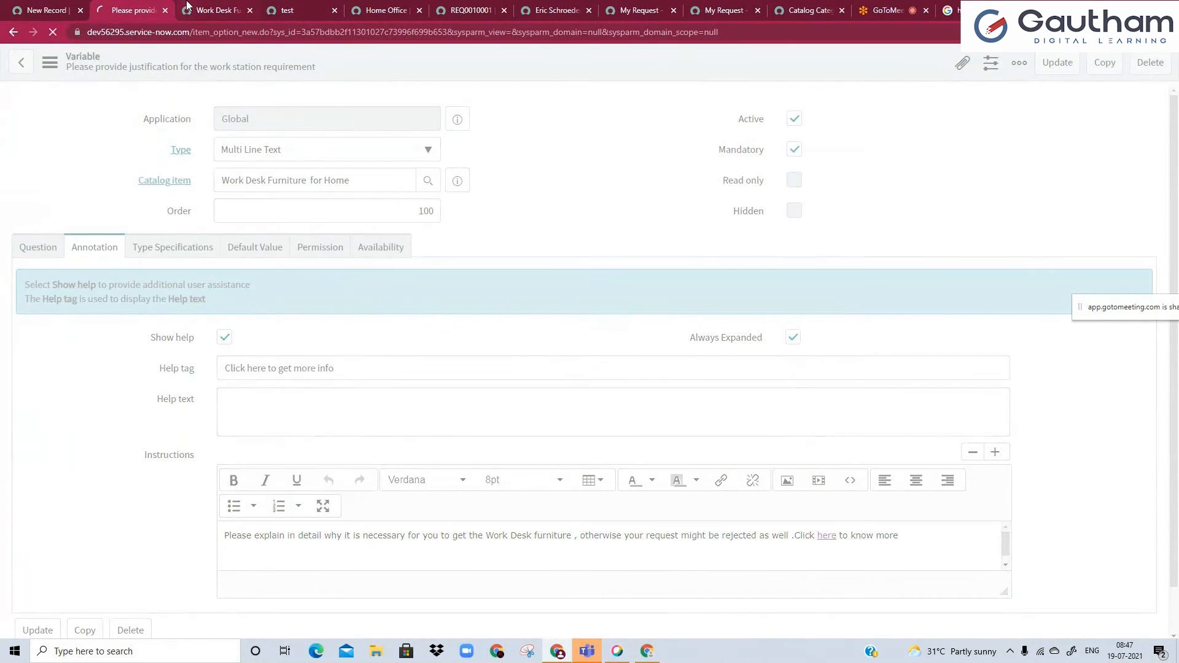
click(195, 9)
click(53, 32)
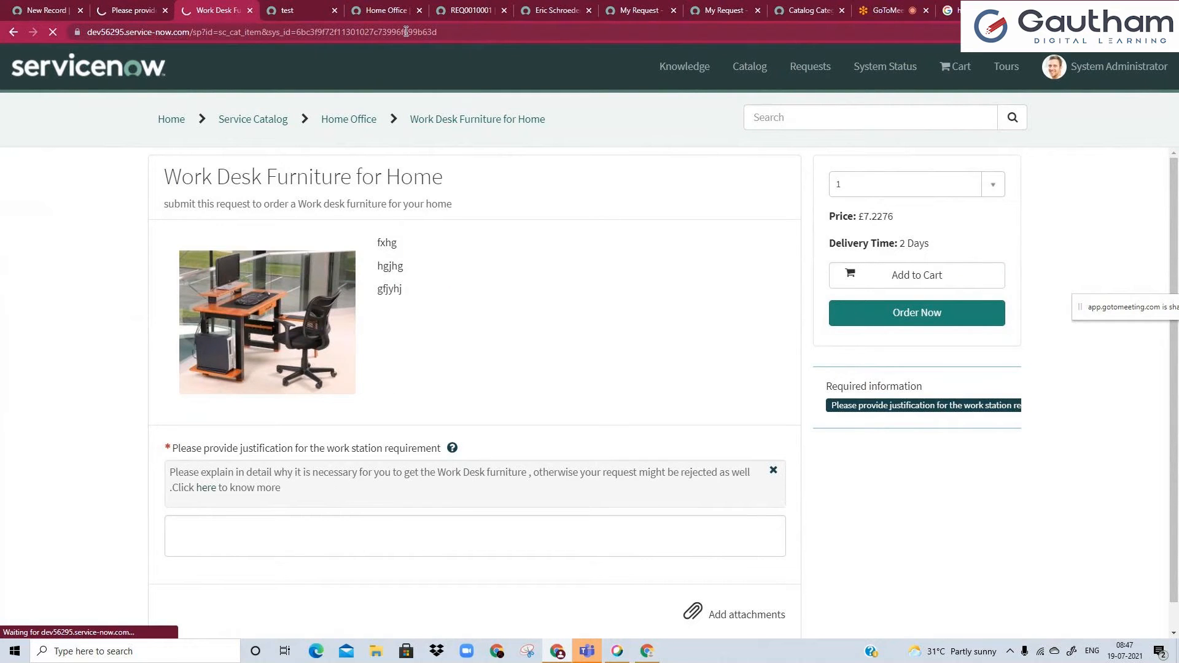
Reload the item's portal page, then collapse and re-expand the justification question's help text.
click(334, 11)
click(126, 10)
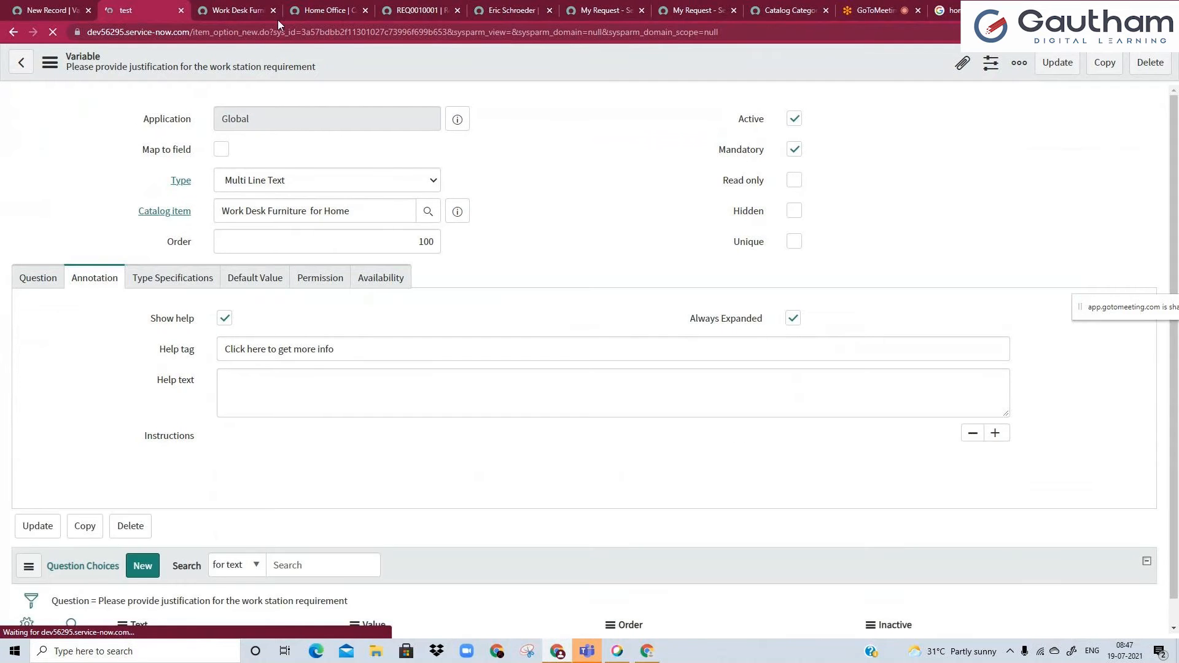
click(244, 11)
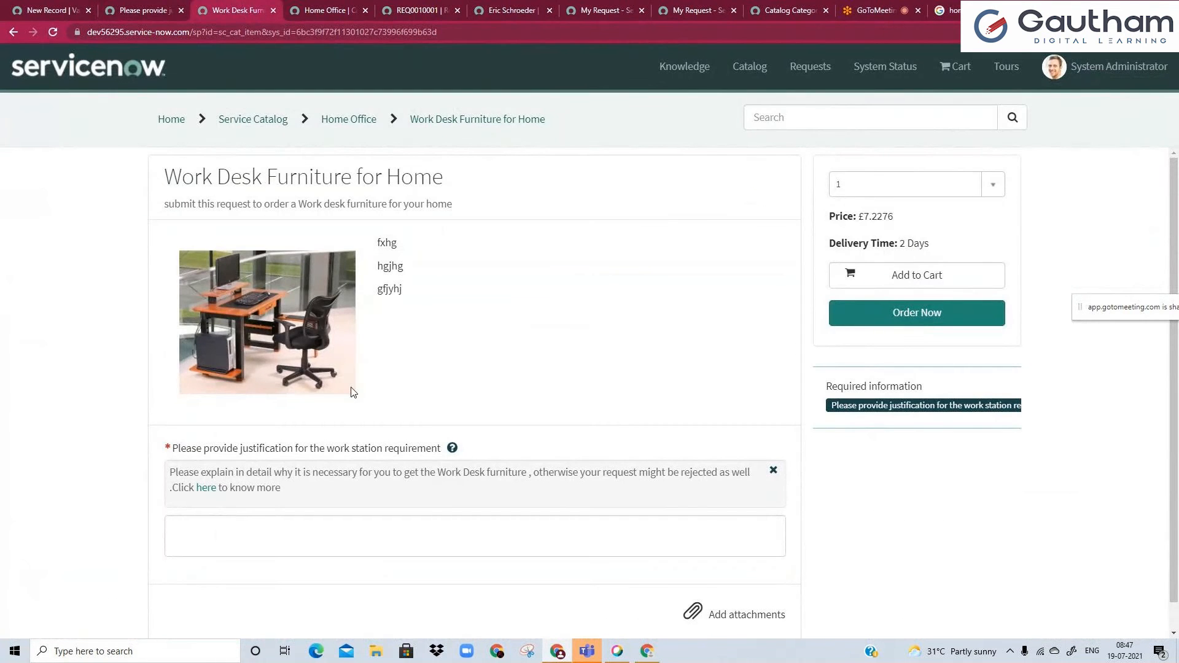
click(53, 33)
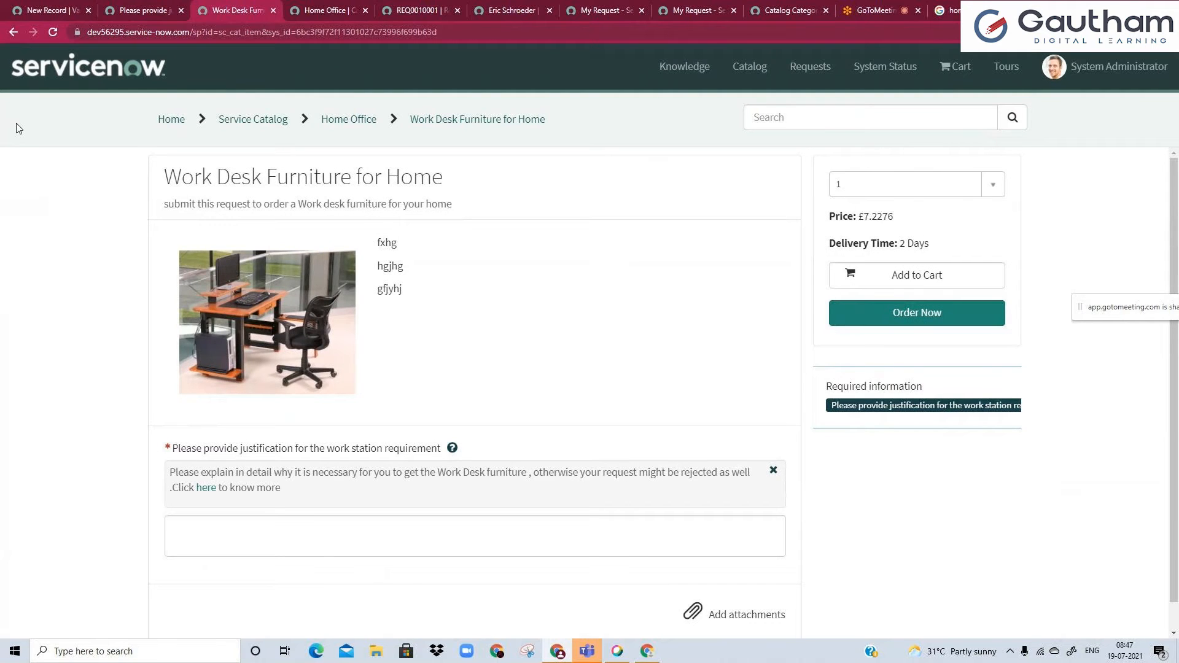
click(452, 451)
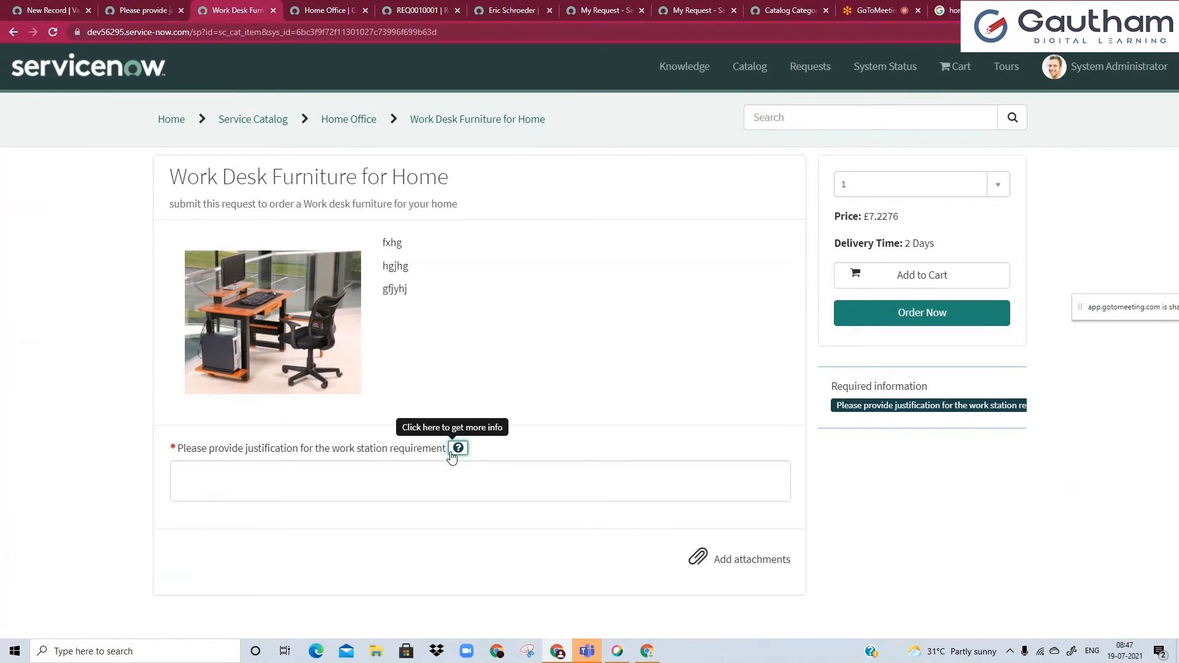
click(452, 452)
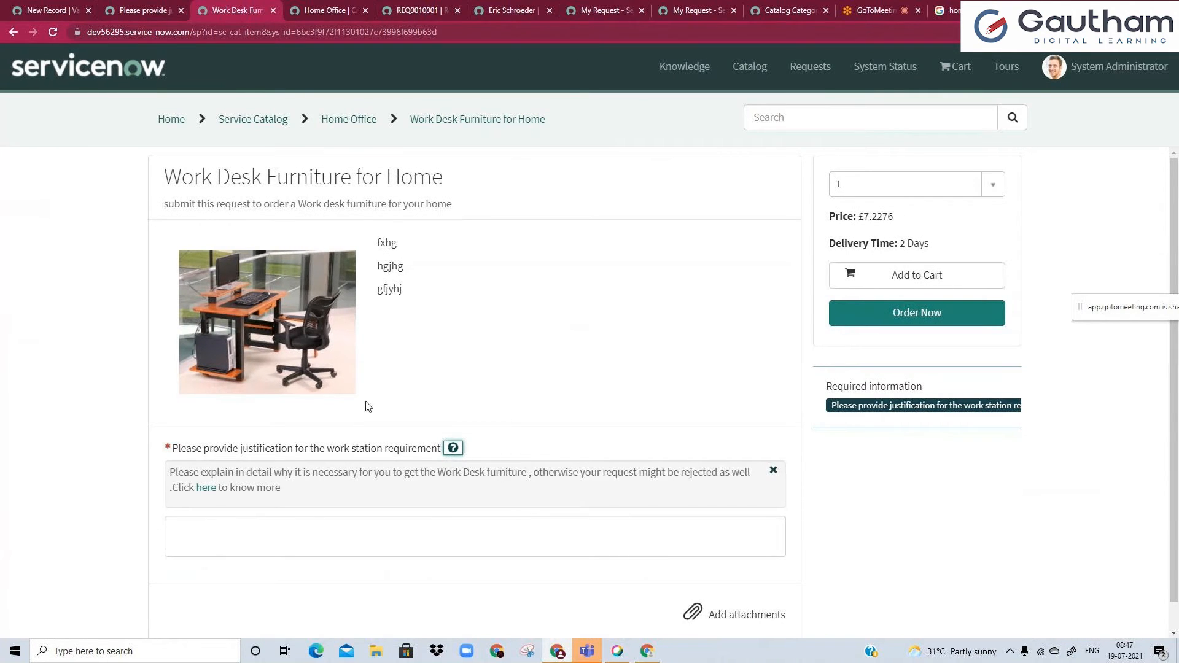
Compare the variable's Always Expanded setting with the help instructions shown under the justification question in the portal.
click(117, 7)
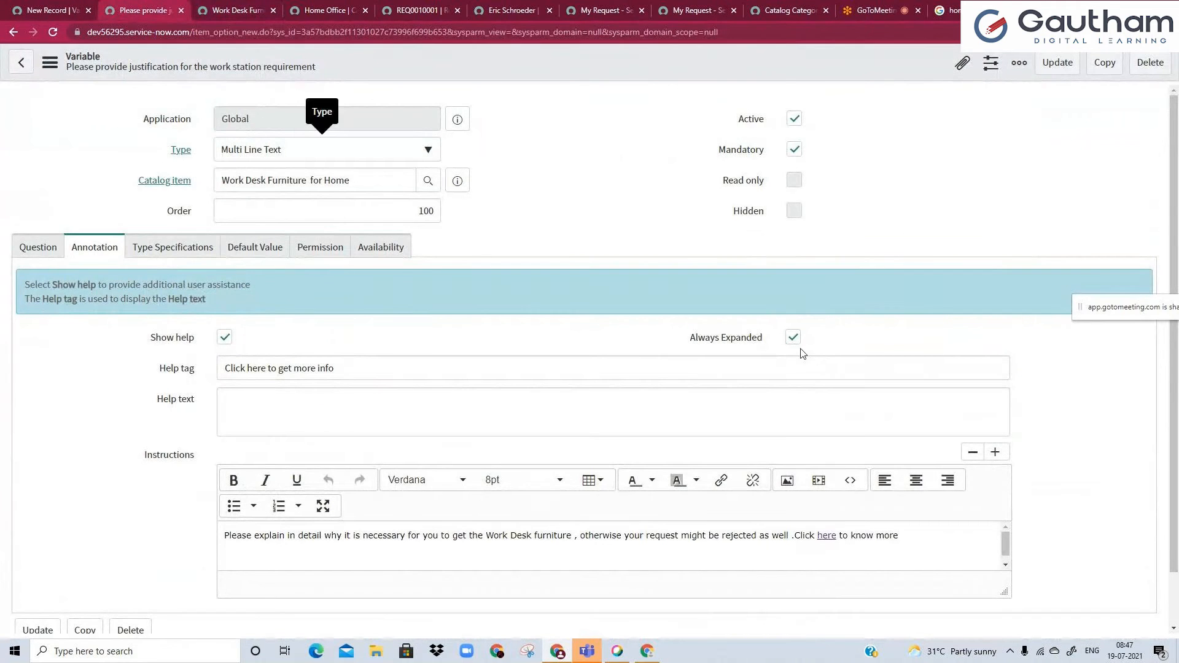
click(236, 10)
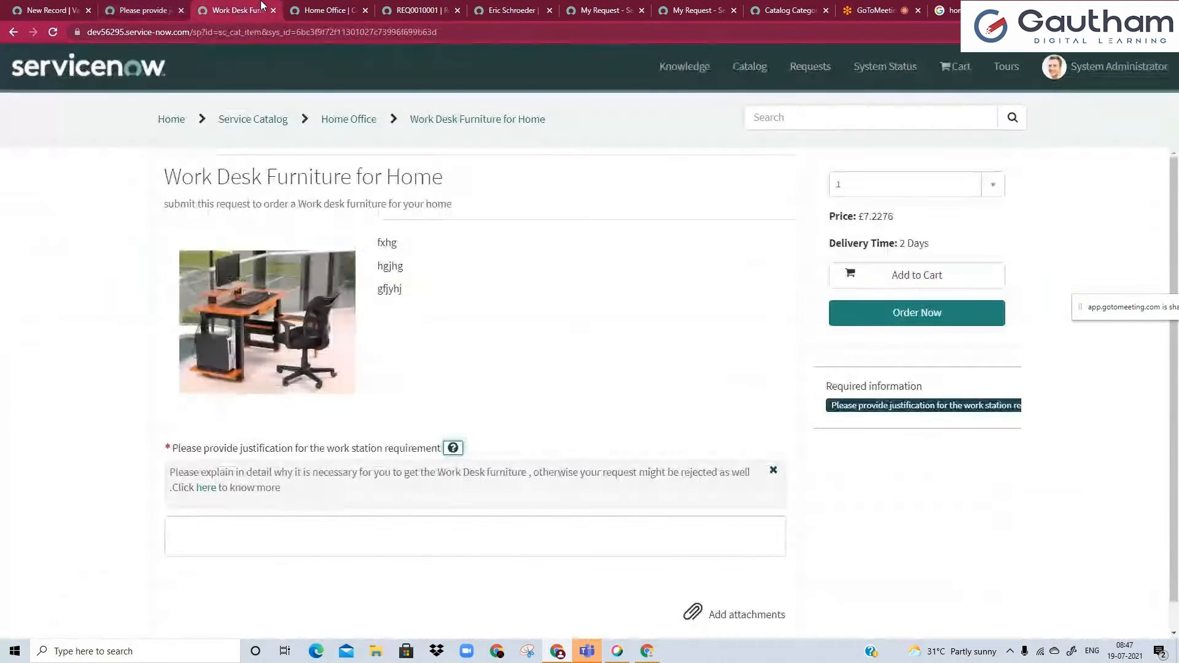
drag(258, 473, 285, 488)
click(285, 489)
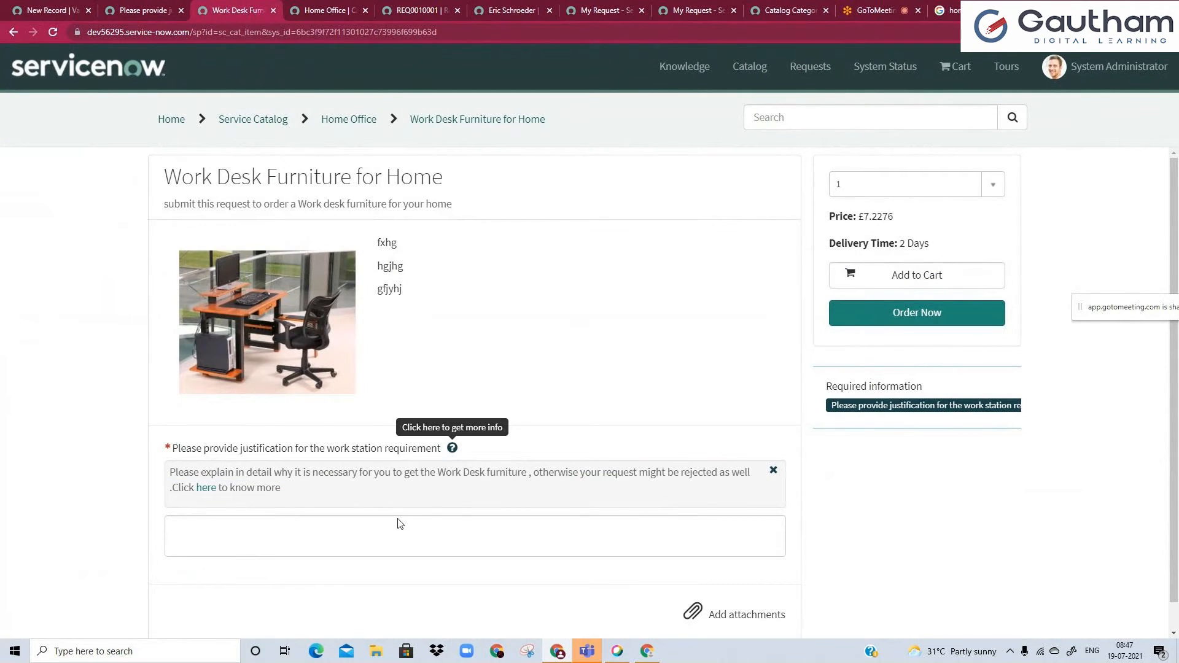
Review the justification variable's type specifications and default value settings, and check the justification answer box in the portal.
click(161, 7)
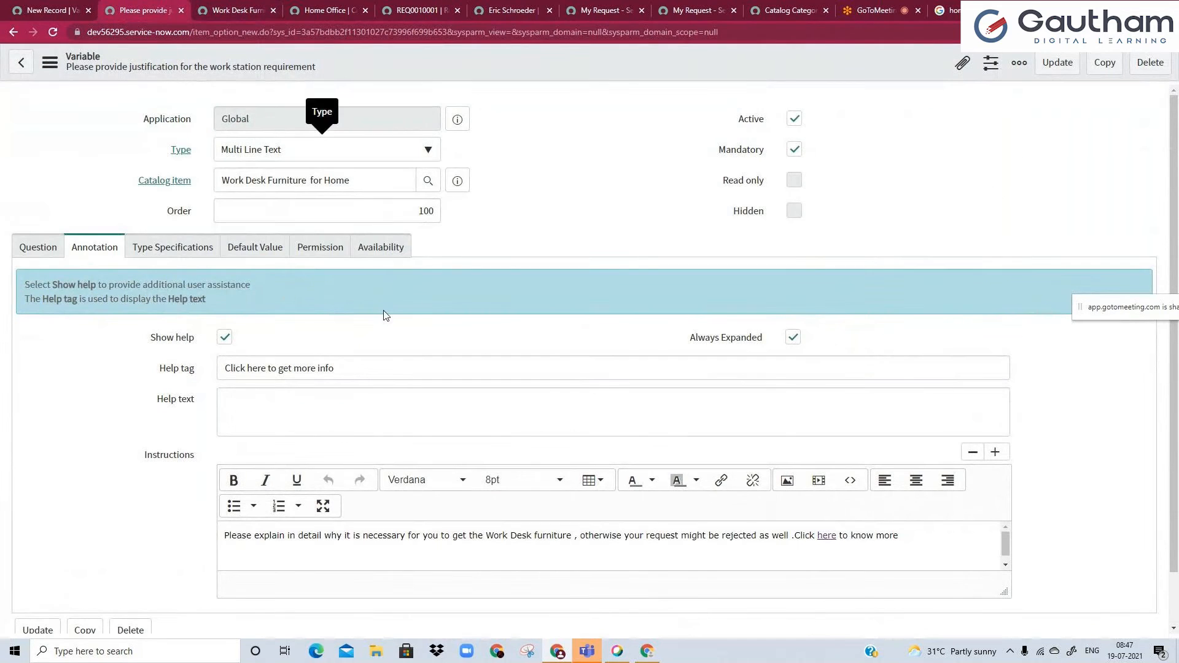
click(162, 253)
click(226, 247)
click(204, 247)
click(256, 247)
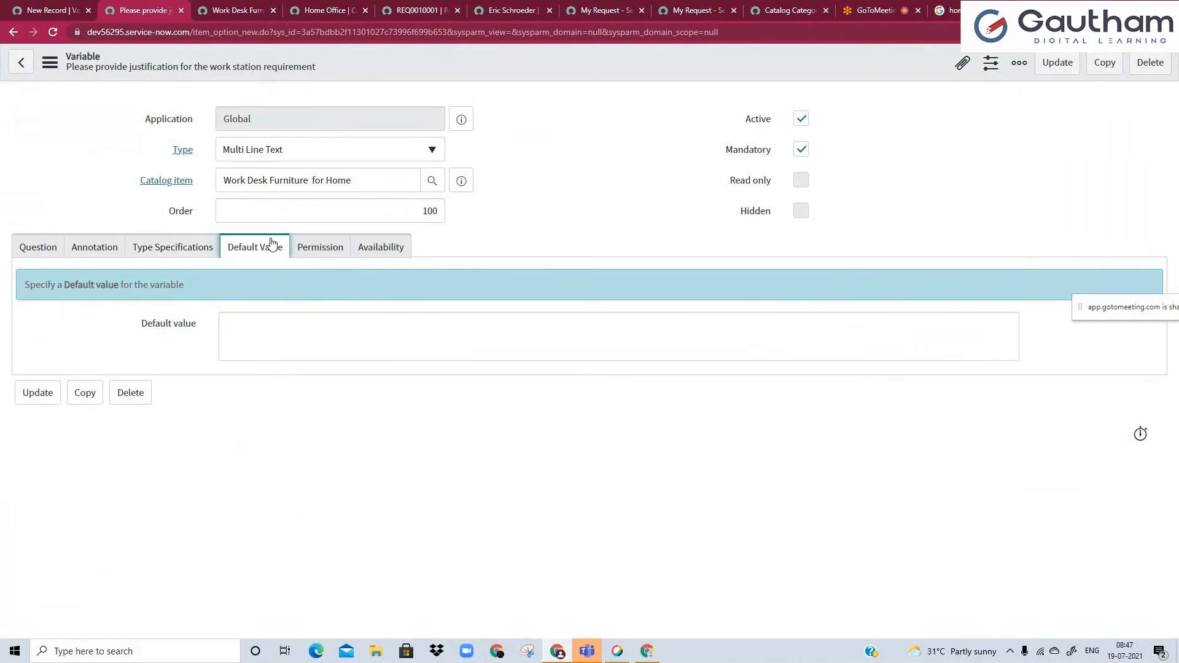
click(299, 7)
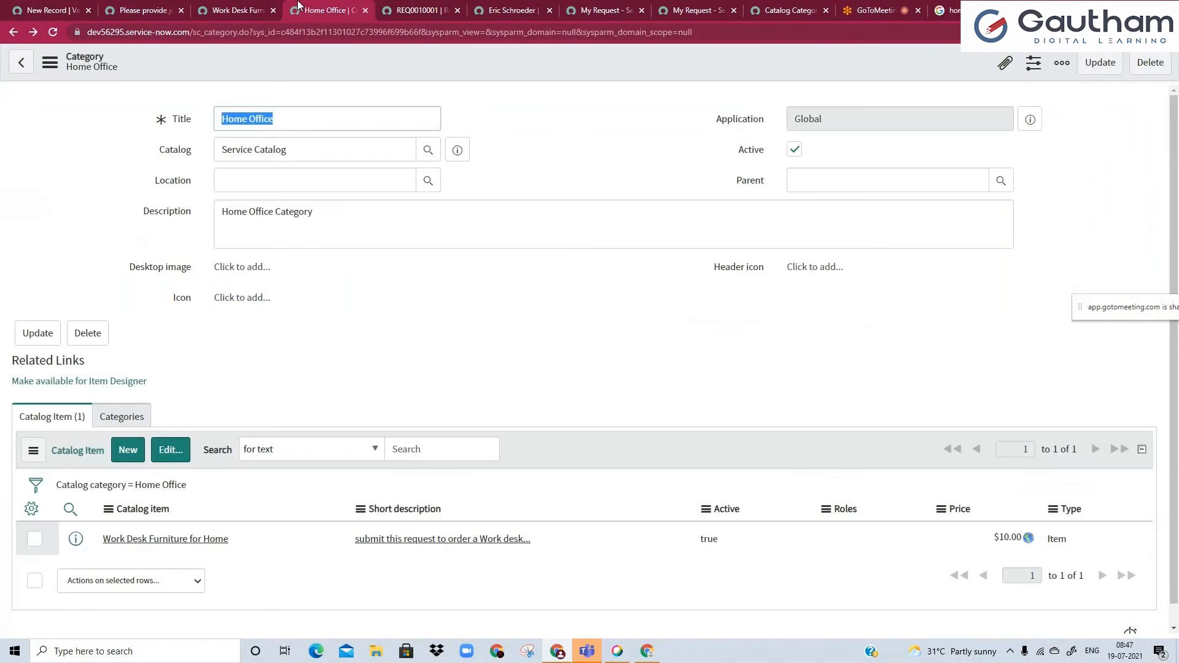
click(237, 10)
click(252, 533)
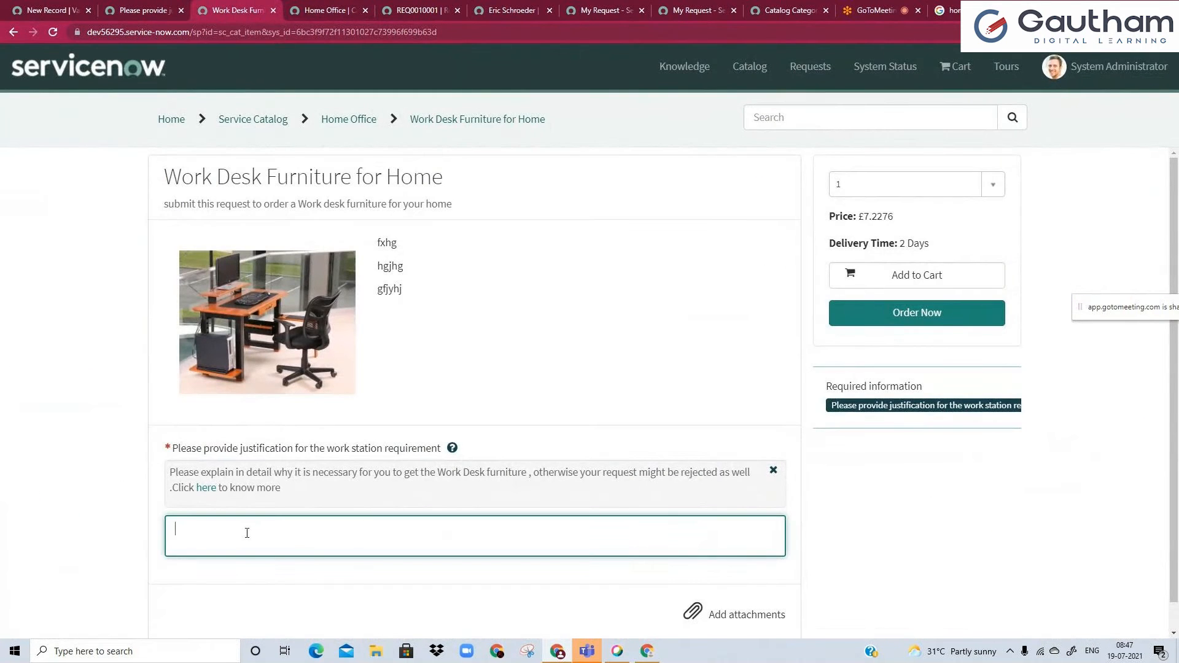
key(ctrl+shift+Tab)
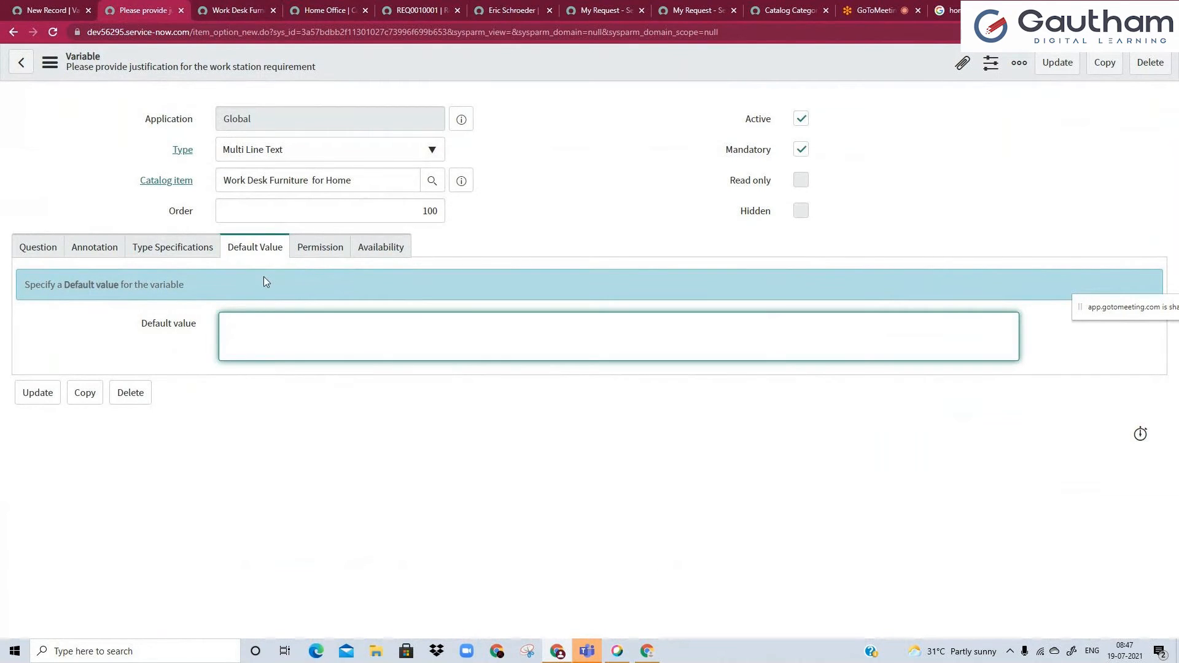
Enter "REmove the text ajnd enter ypour values here>>>sdlkanfl" as the justification variable's default value.
click(280, 357)
text(Ente)
key(ctrl+a)
key(BackSpace)
text(REmove the text ajd)
text(d enter ypour values here>>>sdlkanfl)
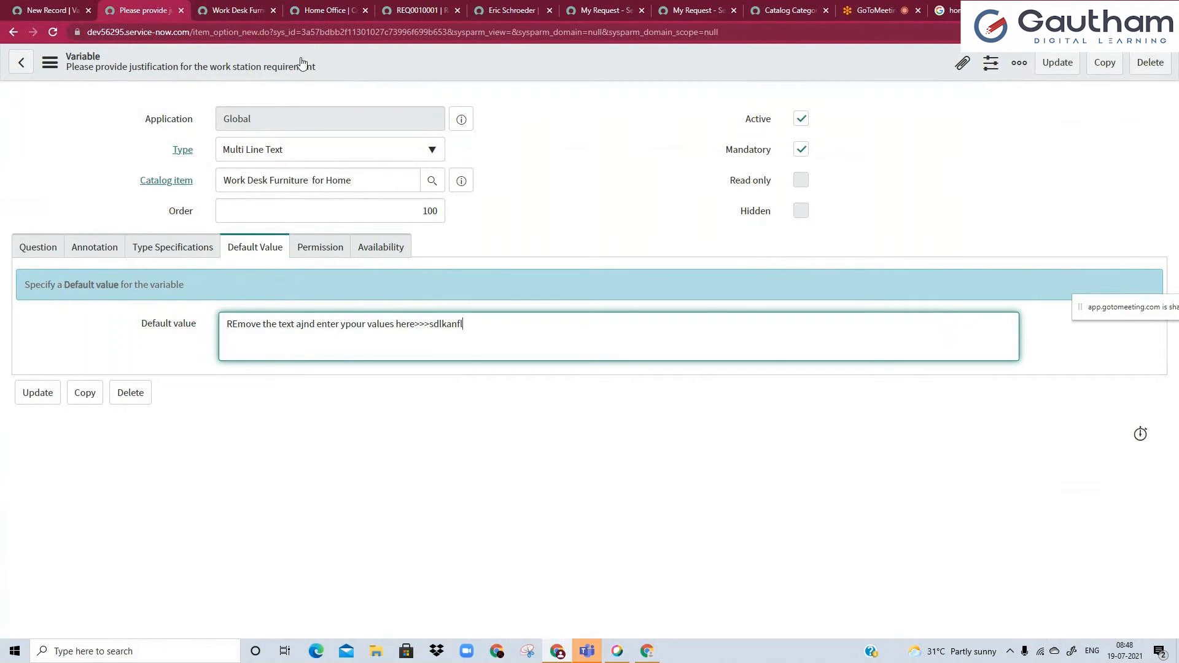
Save the variable and reload the item's portal page to check the justification field's prefilled text.
right_click(364, 54)
click(388, 65)
click(216, 8)
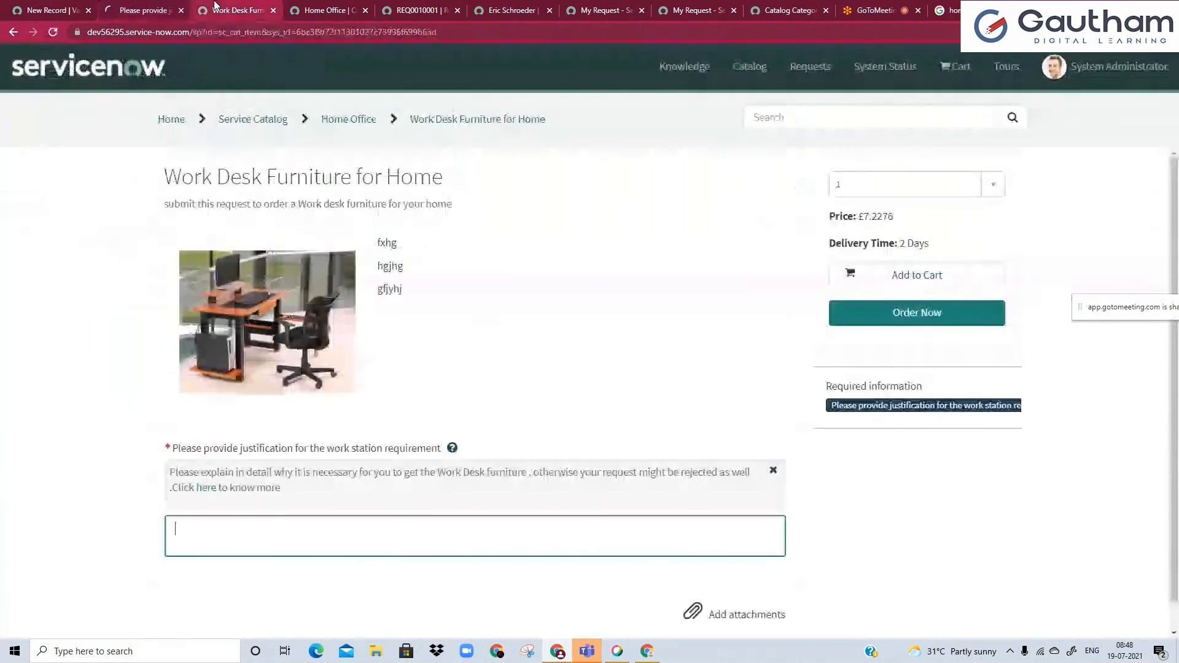
click(52, 32)
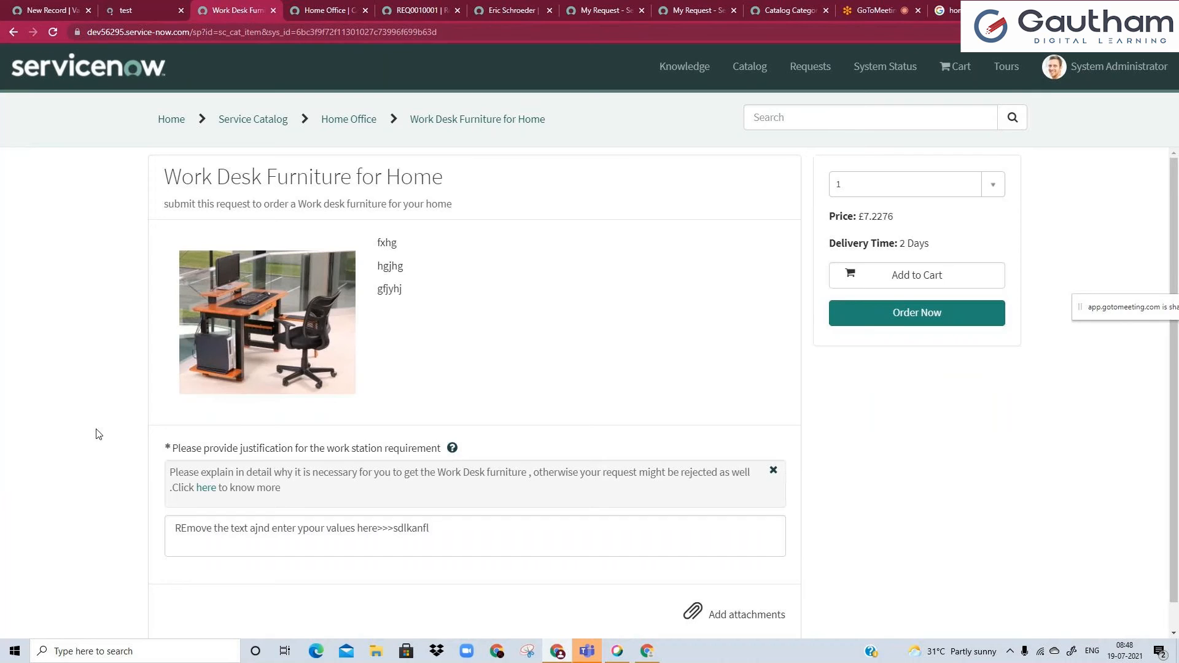
Replace the default value with "My justification behind the rtequirement is :" followed by numbered lines 1., 2. and 3.
click(142, 10)
triple_click(477, 328)
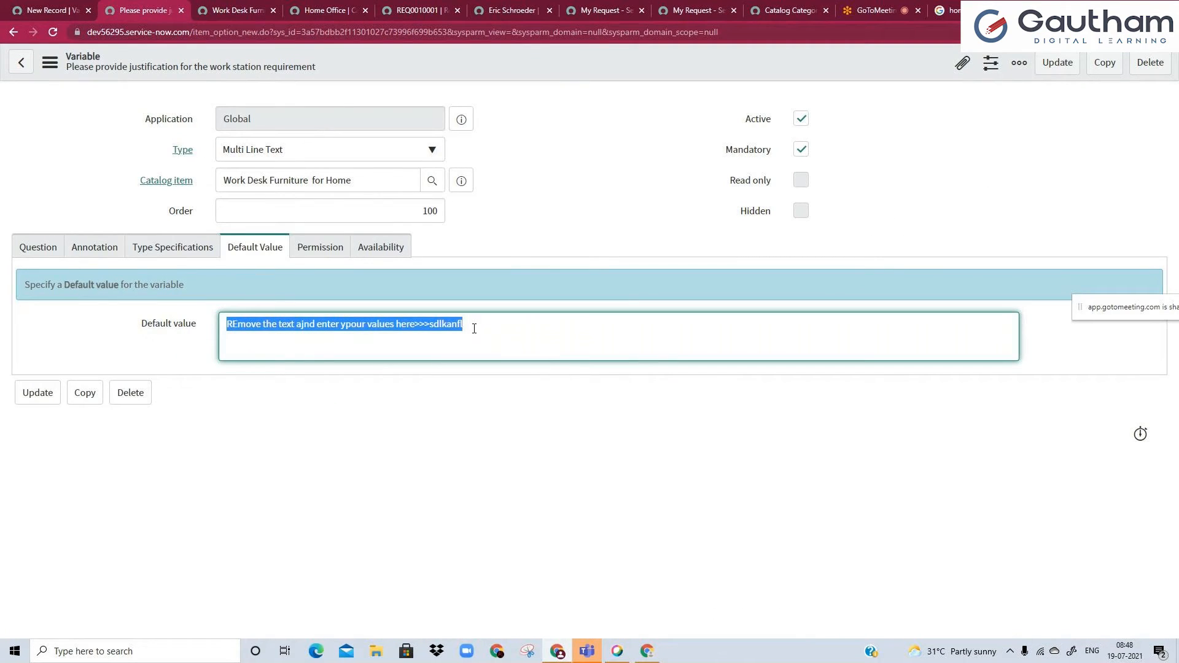
text(My justification behind the rtequirement is :)
key(Return)
key(Return)
text(1.)
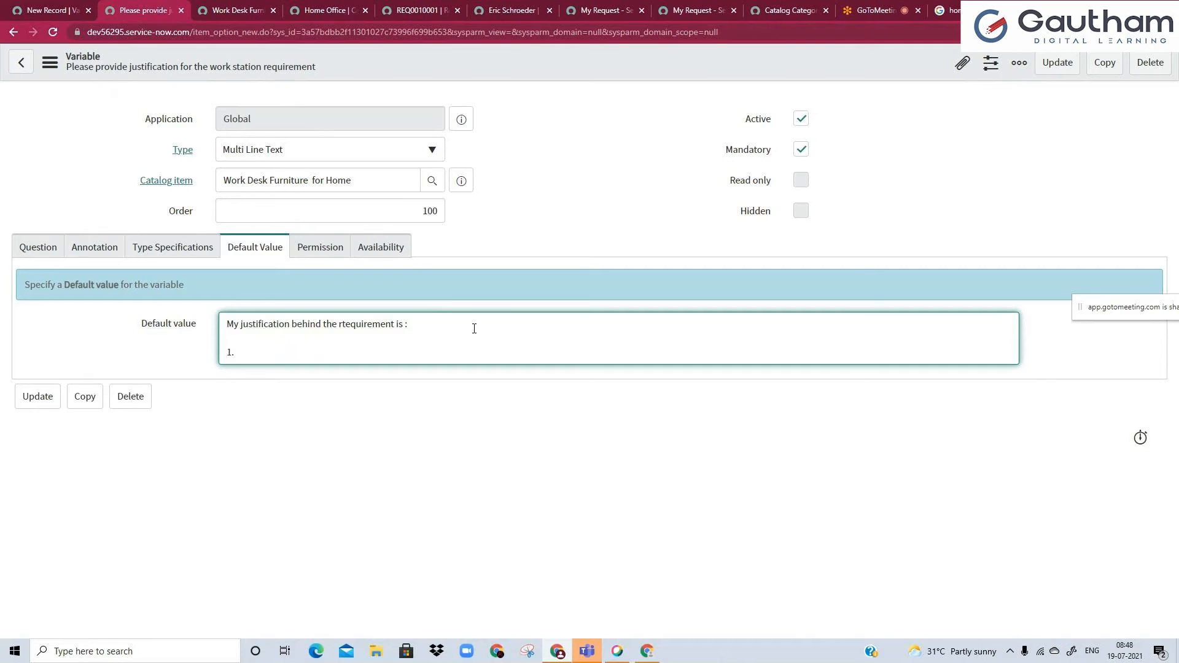
key(Return)
text(2.)
key(Return)
text(3.)
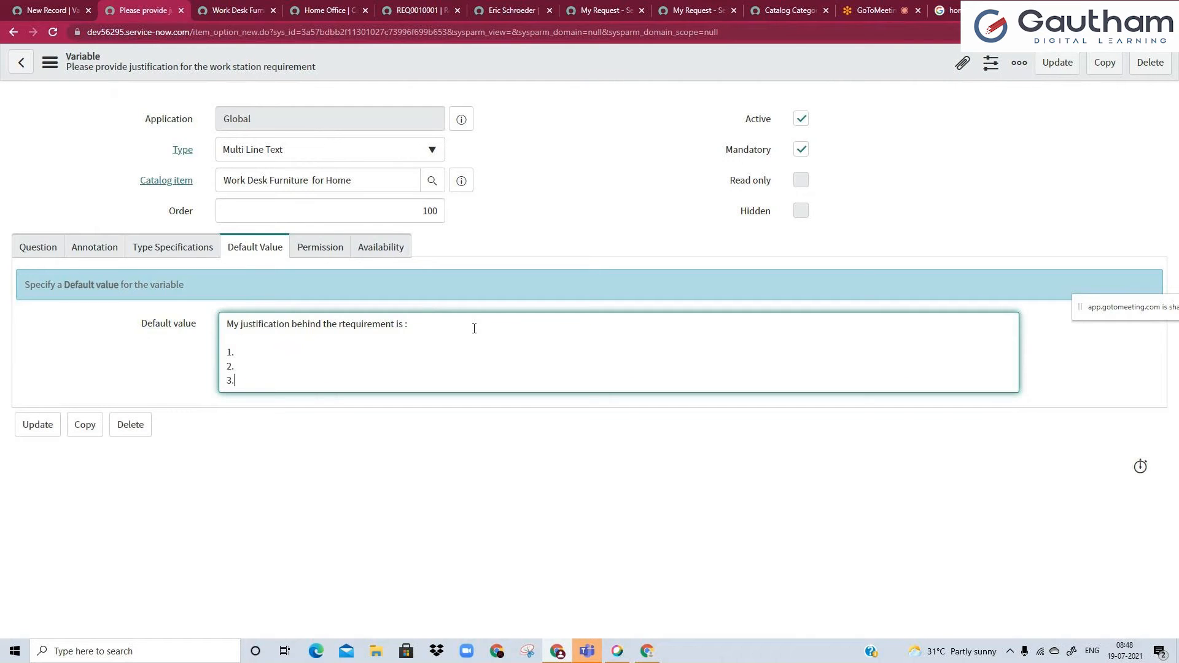
Save the justification variable and reload the item's portal page to check the numbered default text.
right_click(384, 57)
click(402, 68)
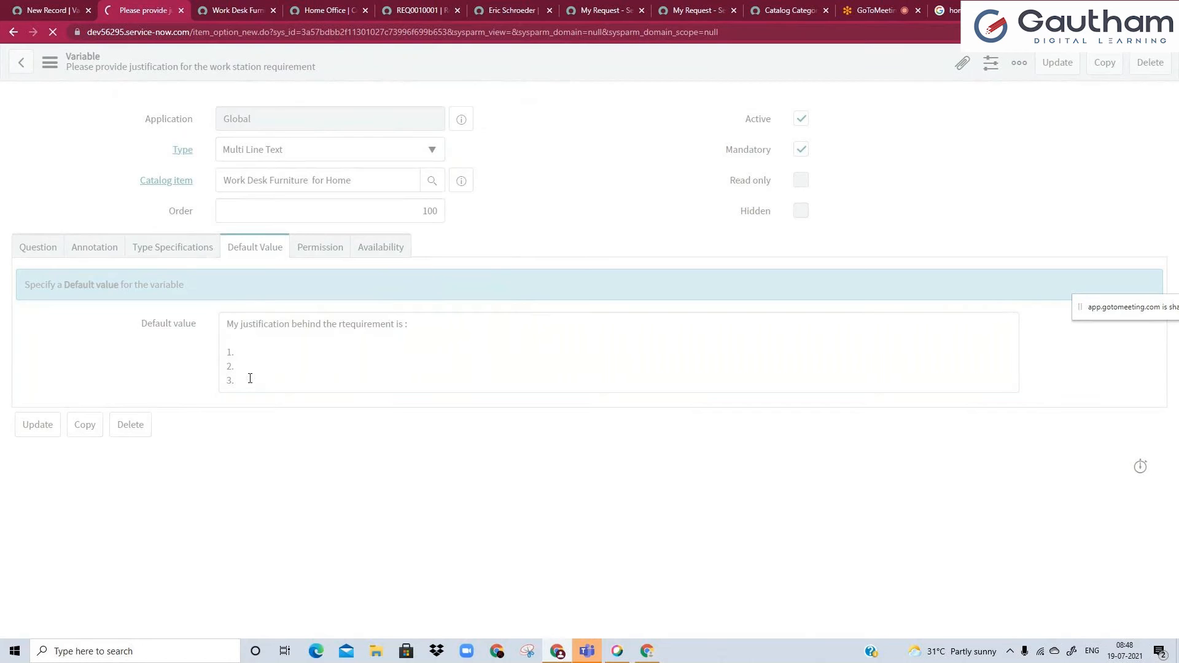
key(ctrl+Tab)
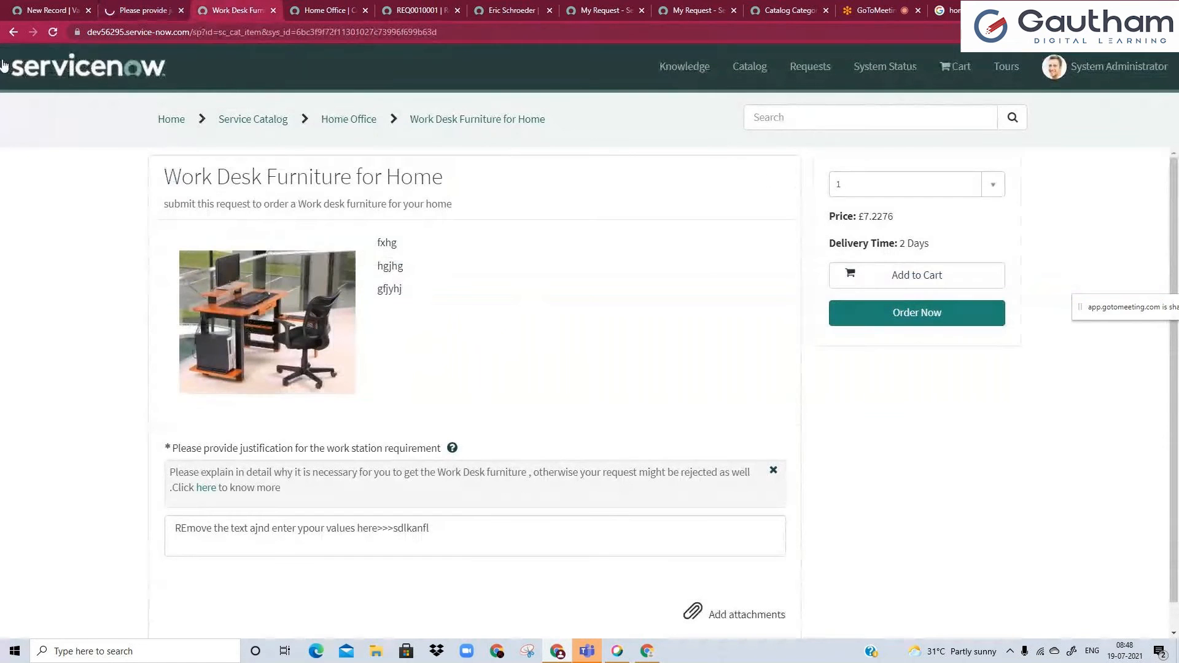
click(51, 33)
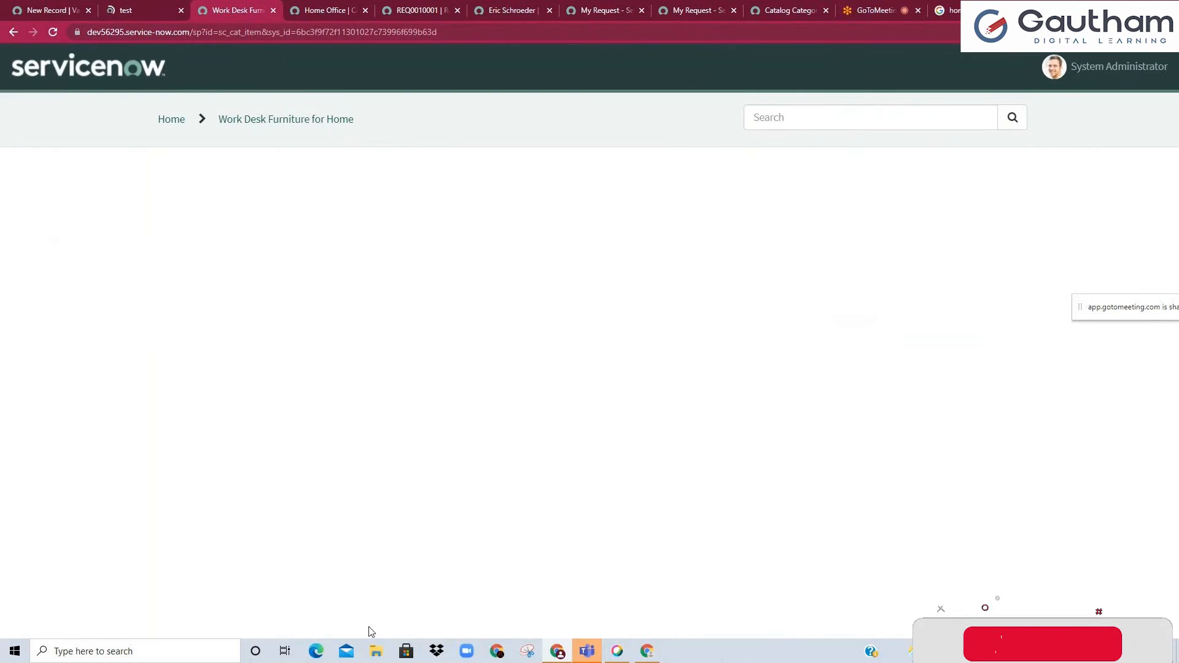
scroll(98, 352, down, 2)
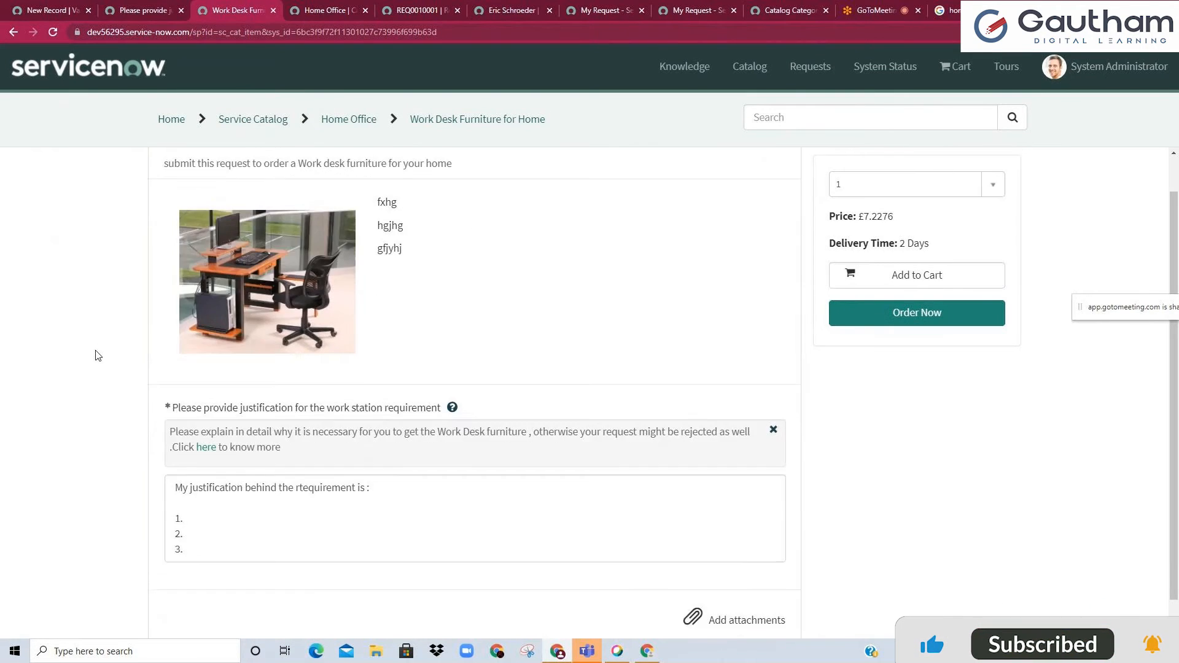
Try out the justification template by entering sample answers after points 1 and 2 in the portal.
click(196, 488)
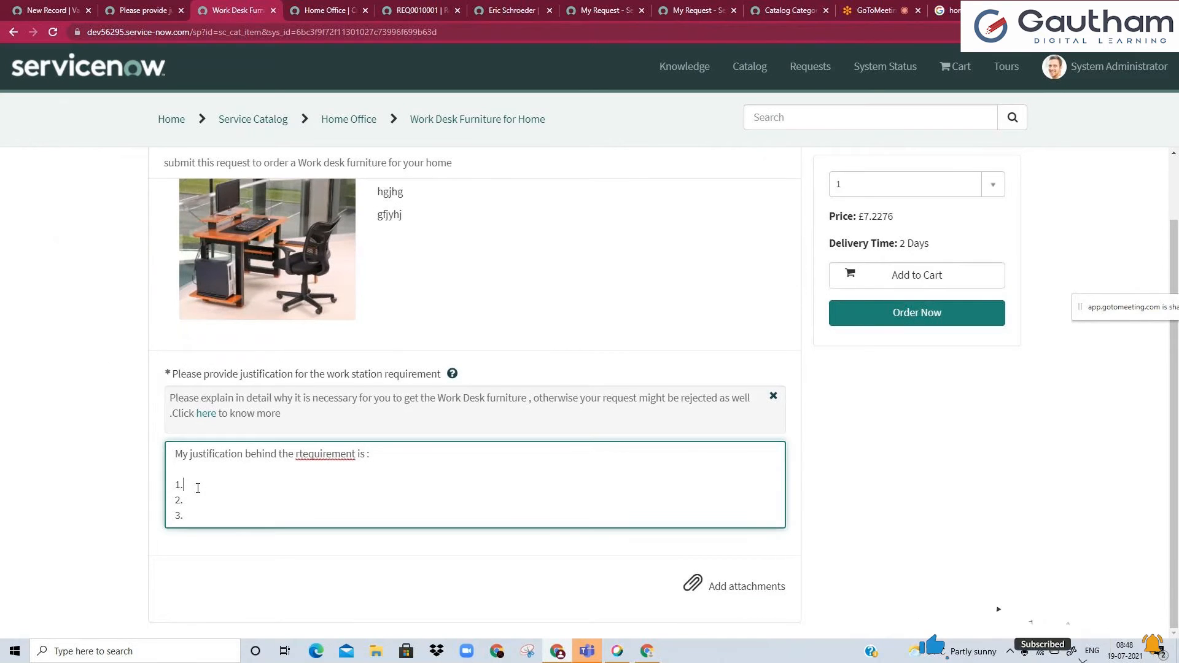
text(im)
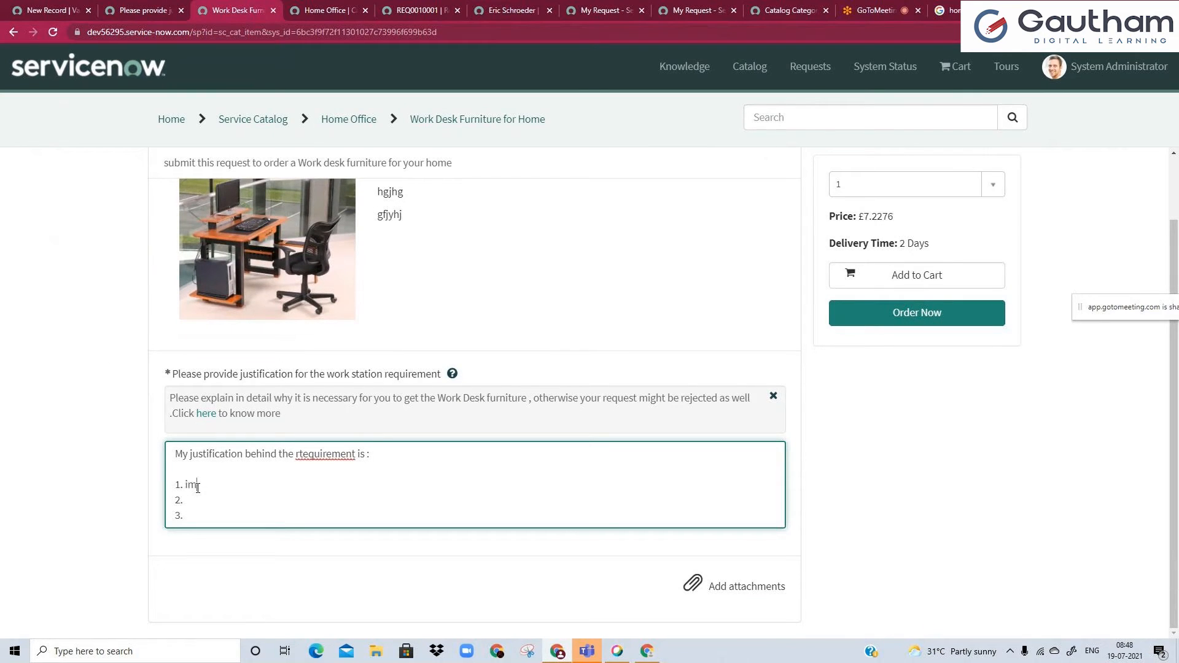
text(on wfh for pqsast 1 year and )
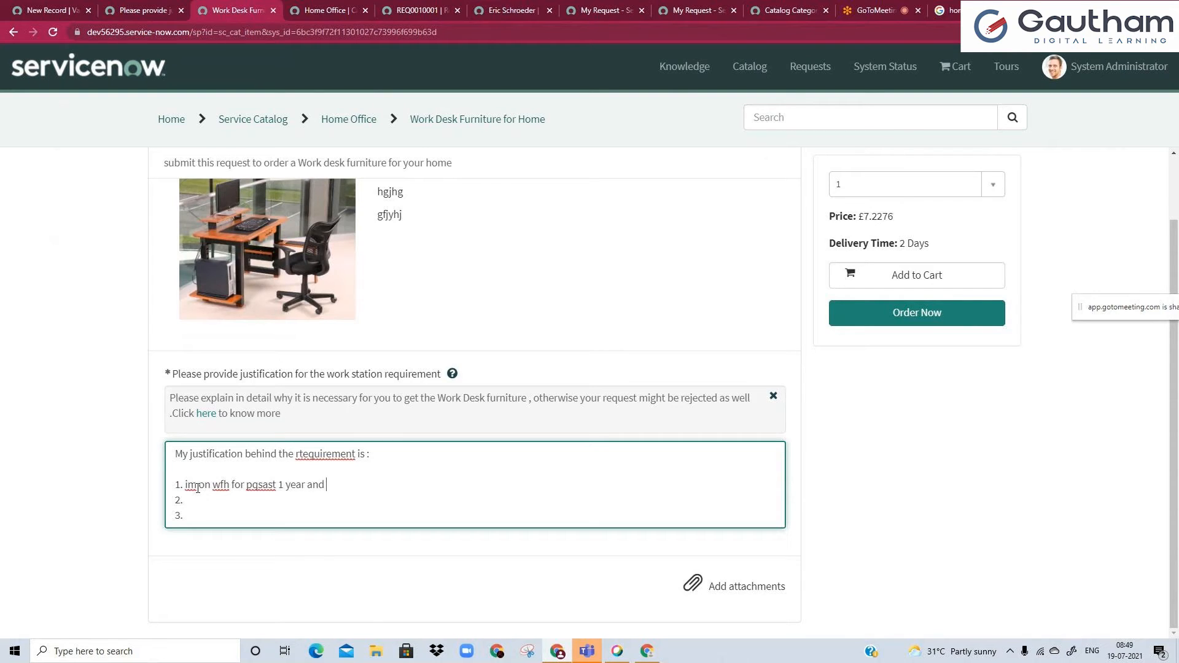
text(and will continue)
click(192, 499)
text(my work roles req)
Undo the sample answers in the portal's justification field, restoring the blank numbered template.
click(200, 500)
key(ctrl+z)
key(ctrl+z)
key(ctrl+z)
key(ctrl+z)
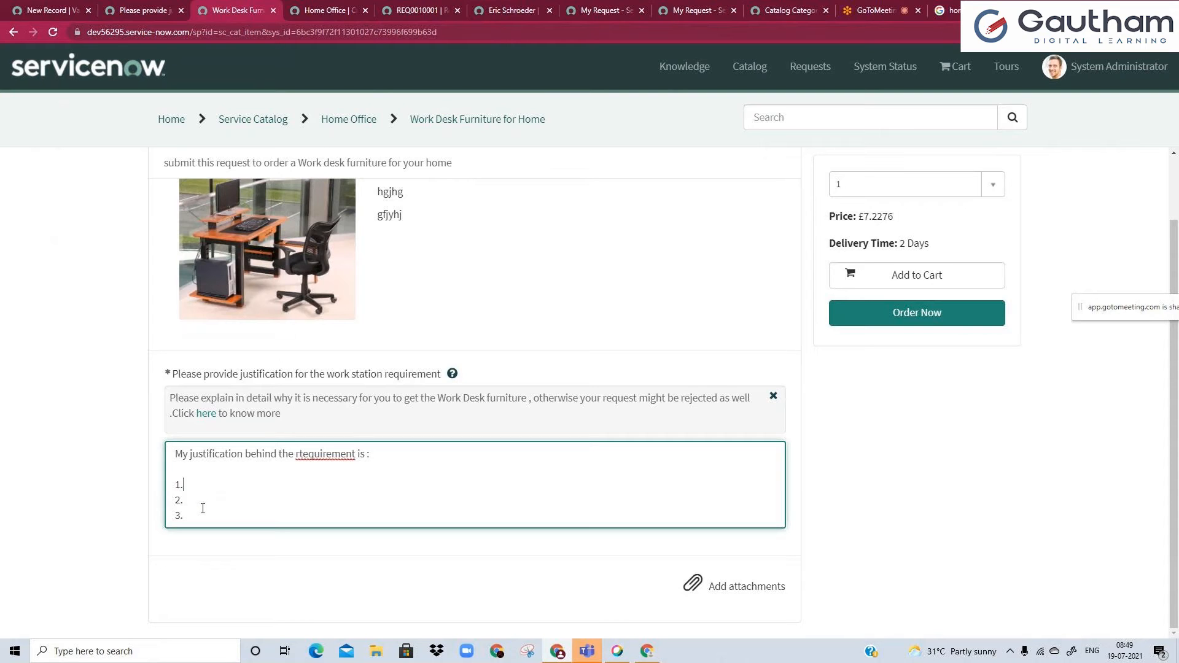
Compare the variable's default value with the portal's justification field, and open the variable's list of available types.
click(128, 6)
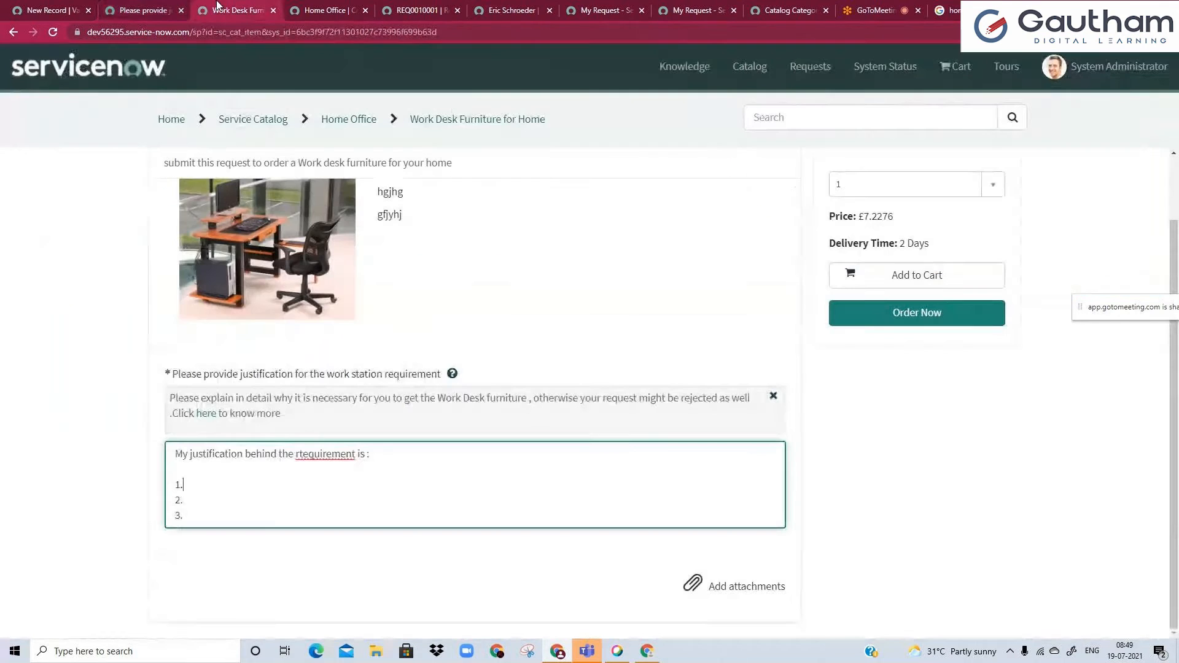
click(237, 9)
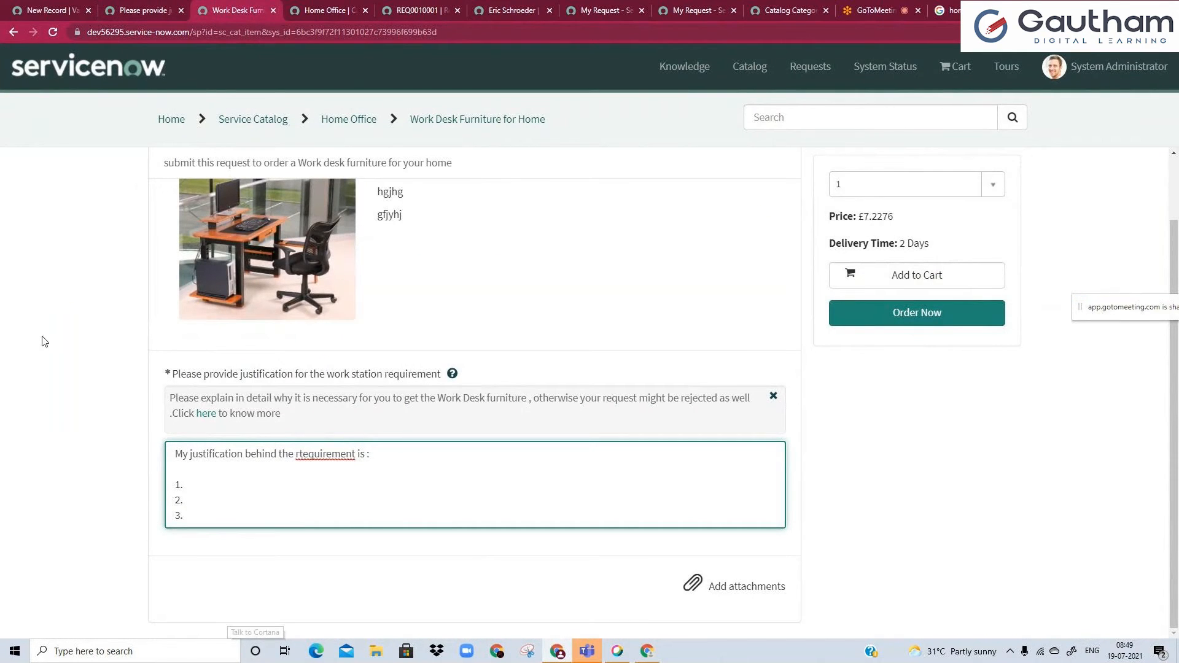
click(108, 7)
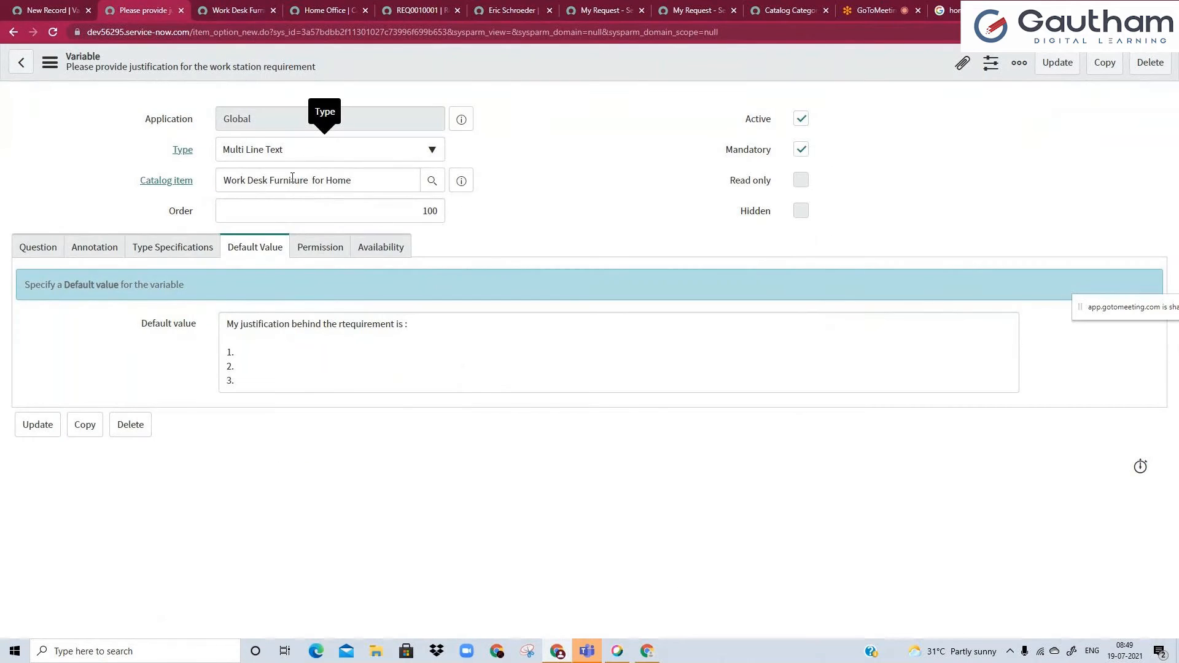
click(329, 150)
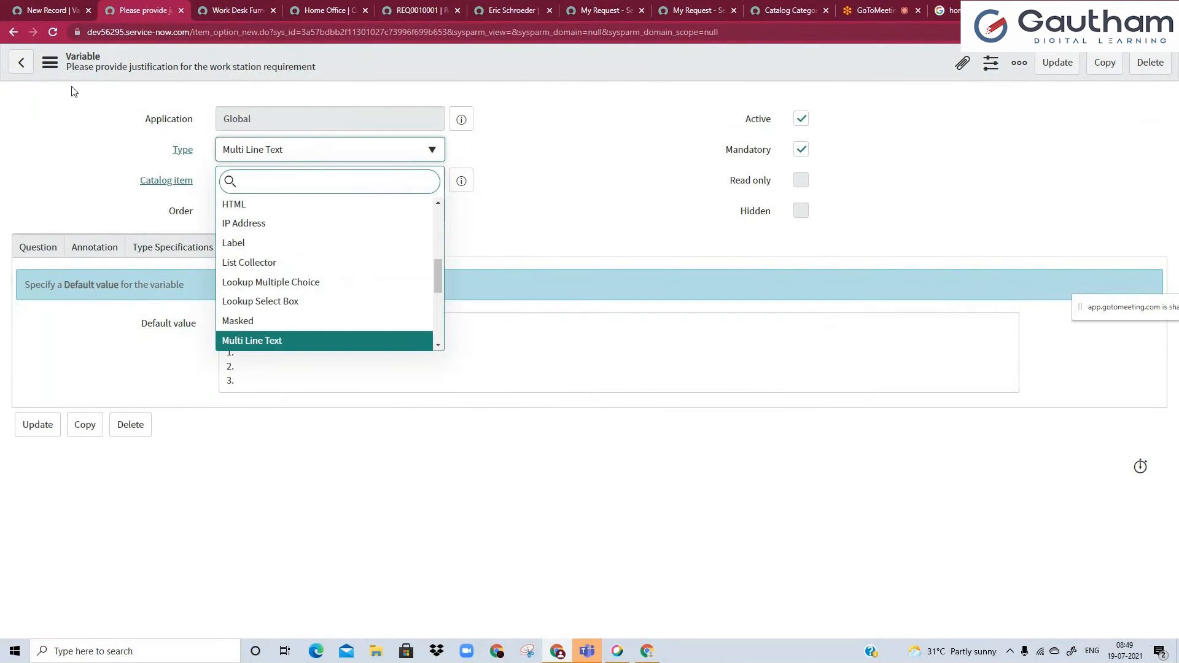
Return to the Work Desk Furniture for Home catalog item and open a new variable form in a separate browser tab.
click(65, 8)
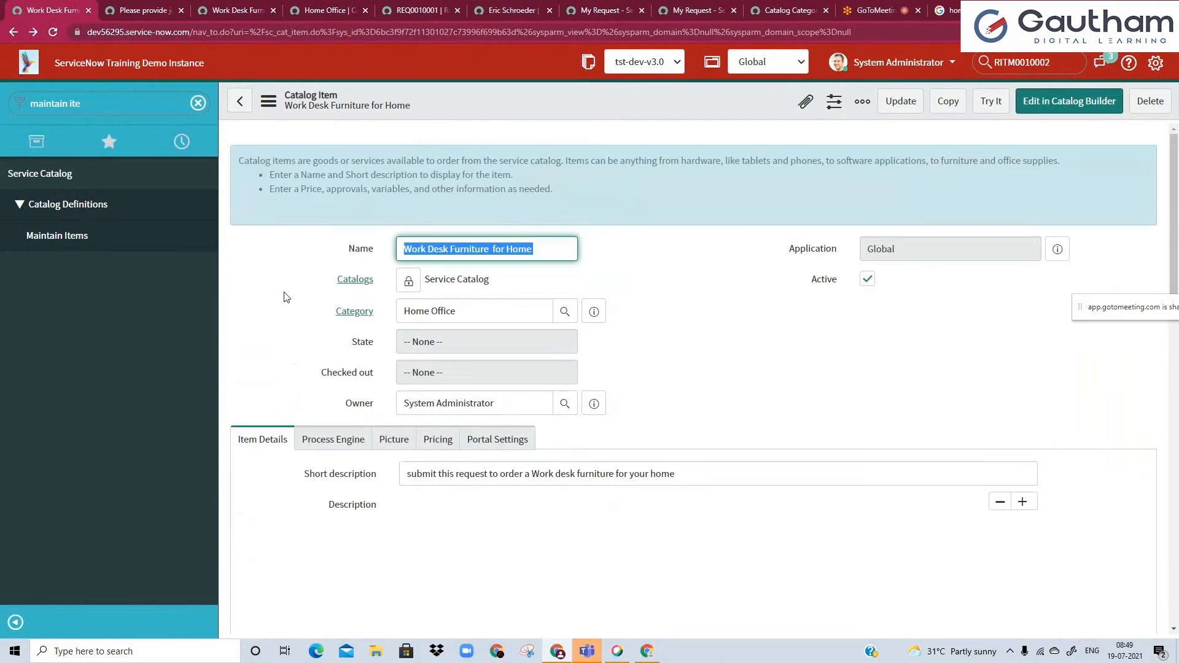
scroll(286, 297, down, 2)
scroll(285, 297, down, 4)
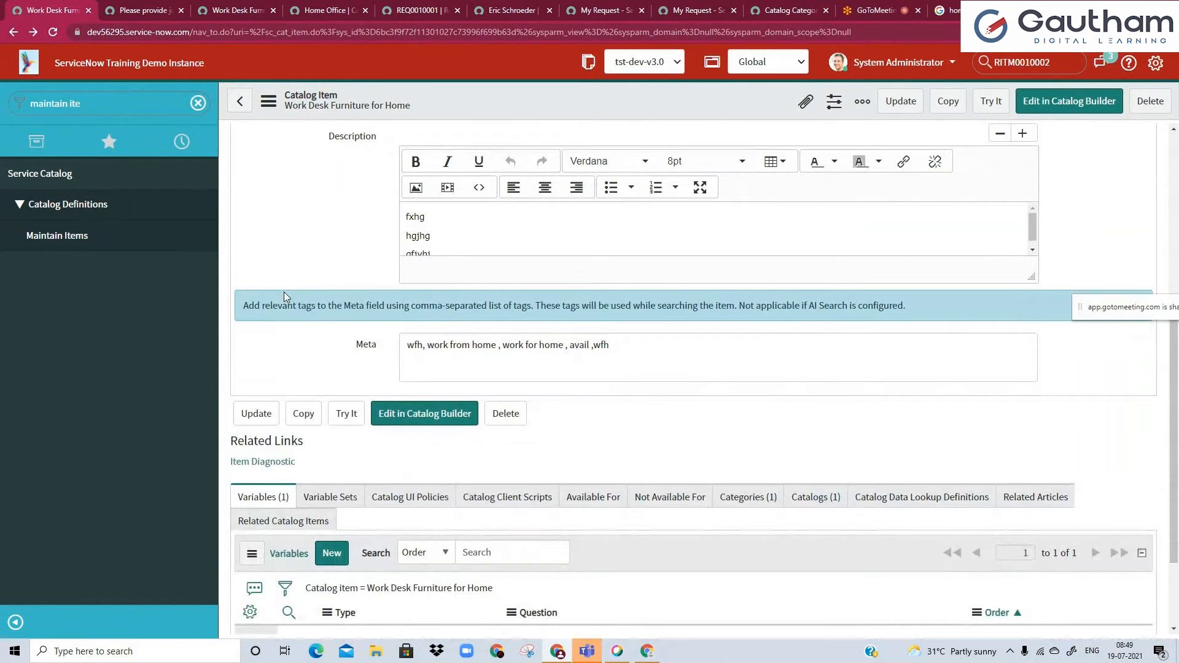
scroll(284, 292, down, 2)
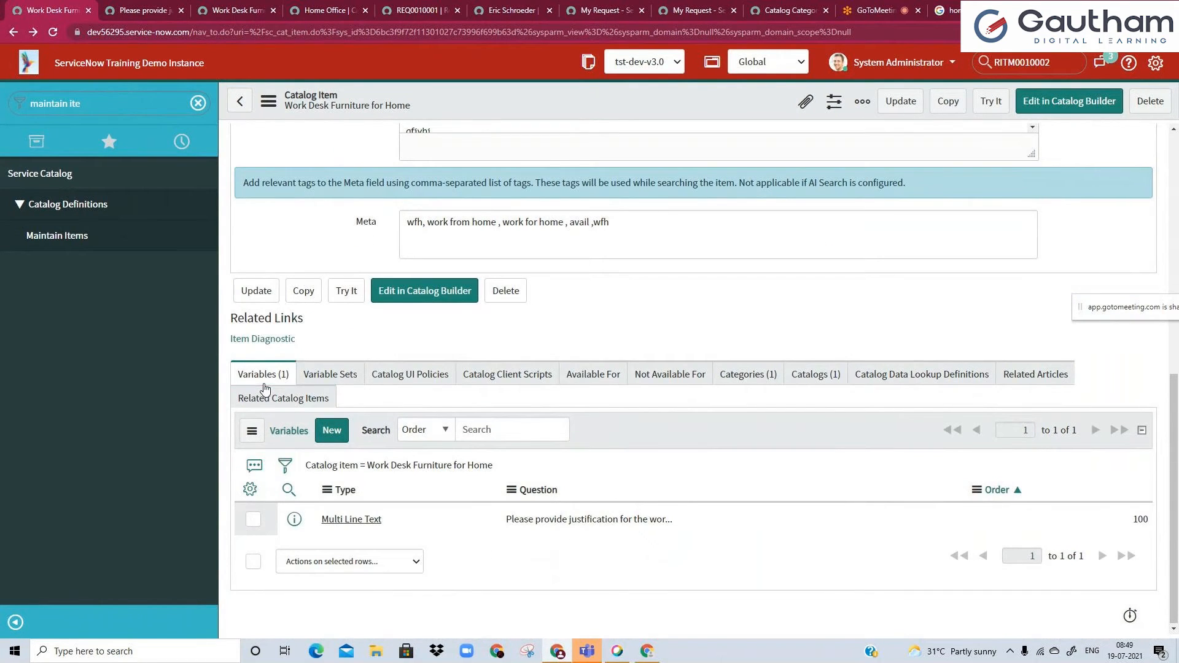
right_click(347, 472)
click(365, 478)
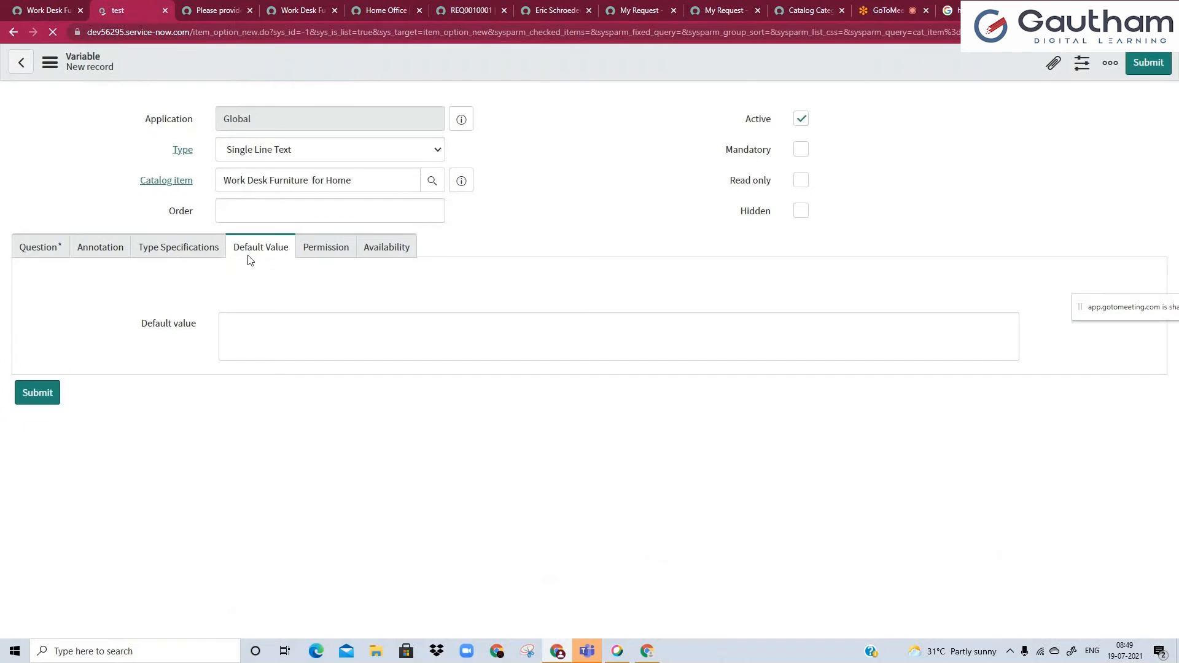
Enter "Request On behalf of" as the new variable's question.
click(254, 317)
text(Request)
text(O)
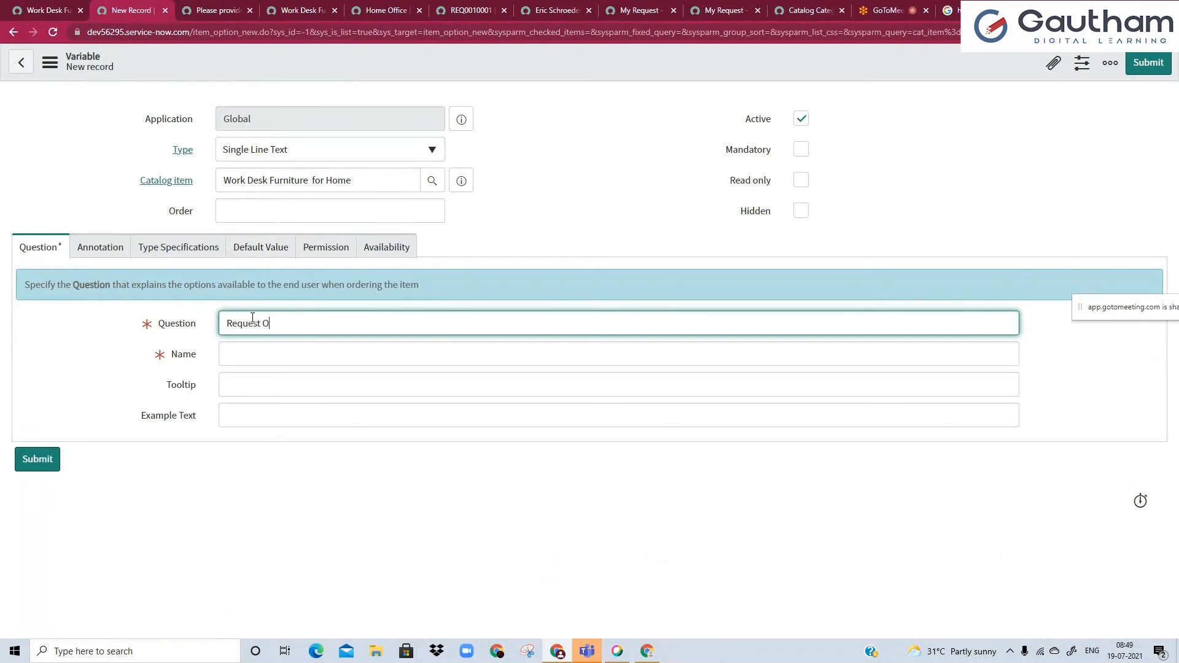
text(n behalf of)
Shorten the automatically filled variable name by removing the text before on_behalf_of and trimming its ending.
click(246, 355)
drag(268, 359, 228, 365)
key(BackSpace)
text(on_behalf_of)
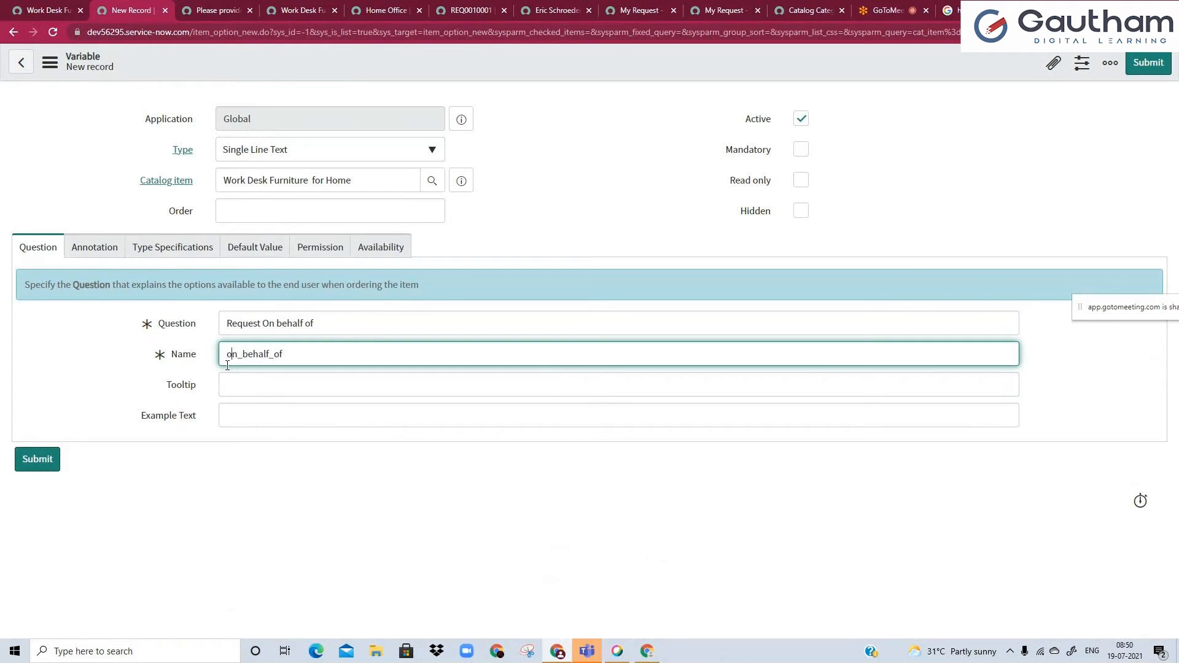
drag(269, 355, 305, 350)
key(BackSpace)
Change the new variable's type from the default to Reference, leaving its order blank.
click(91, 252)
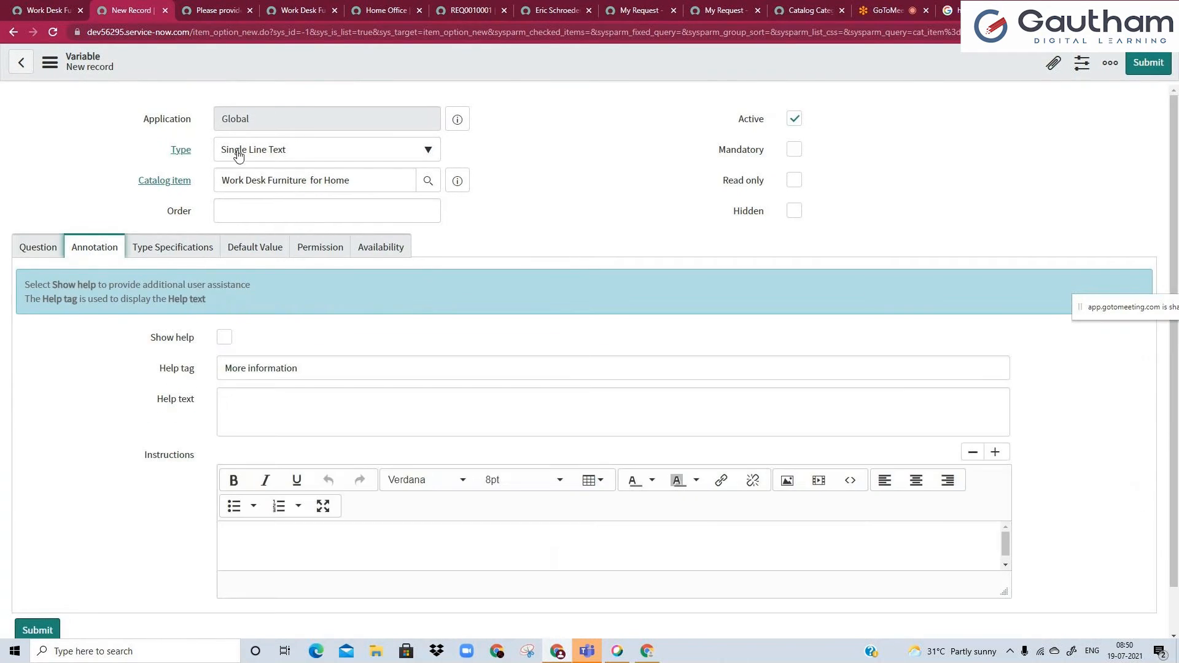
click(236, 154)
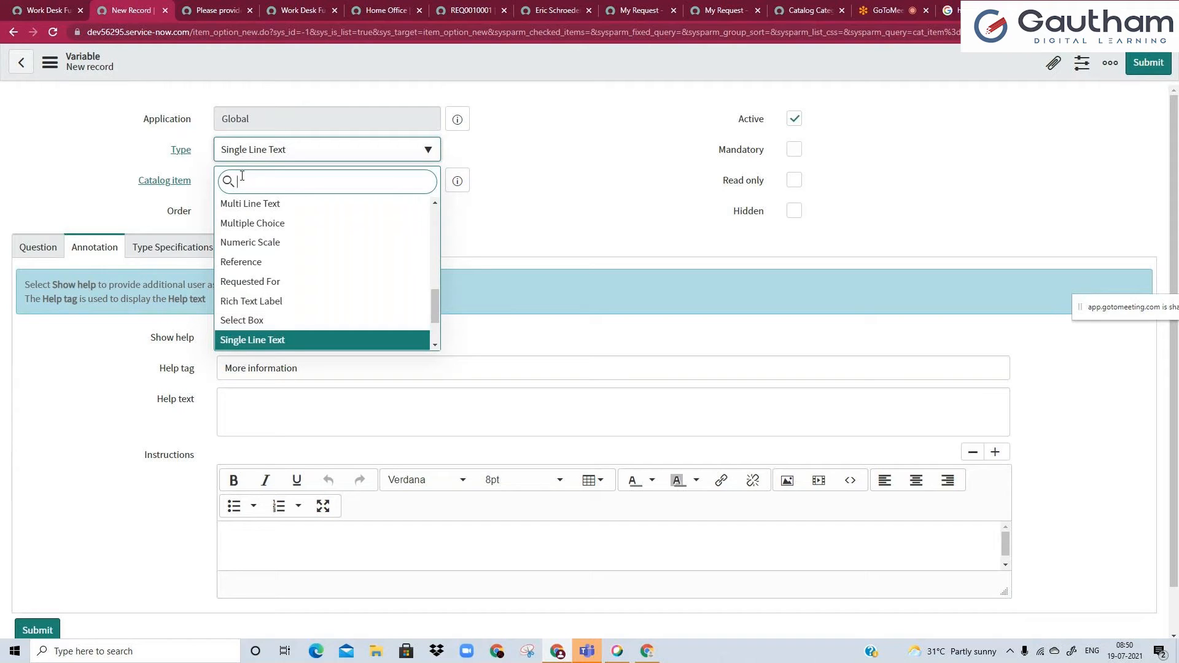
text(refer)
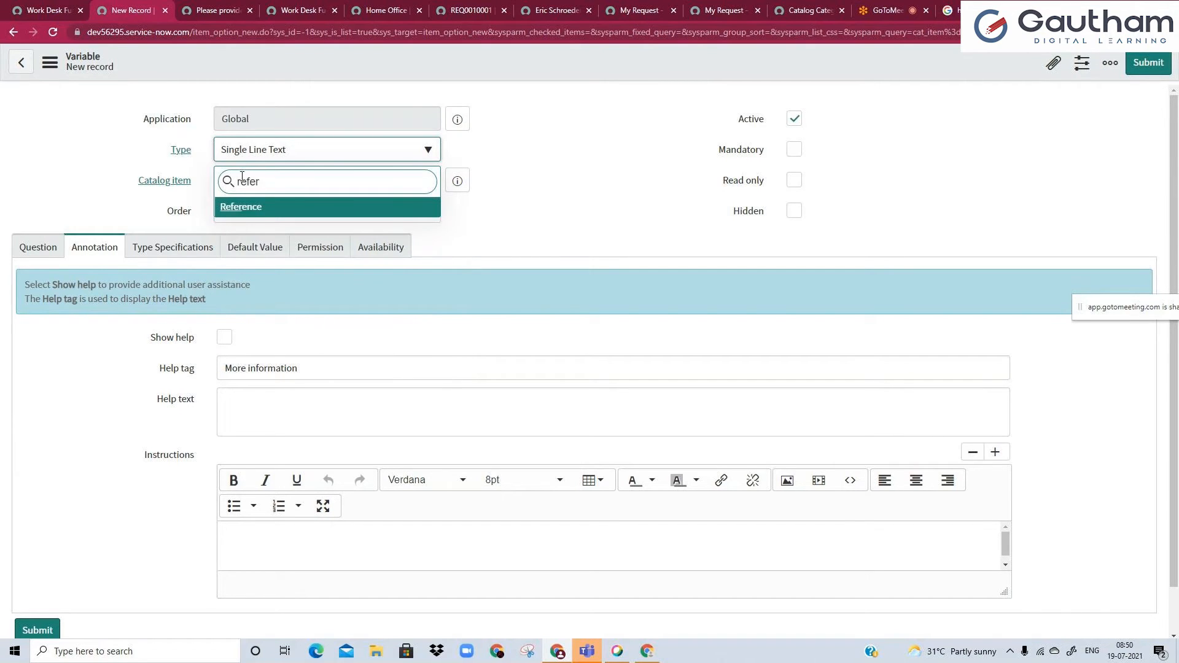
click(272, 209)
click(241, 209)
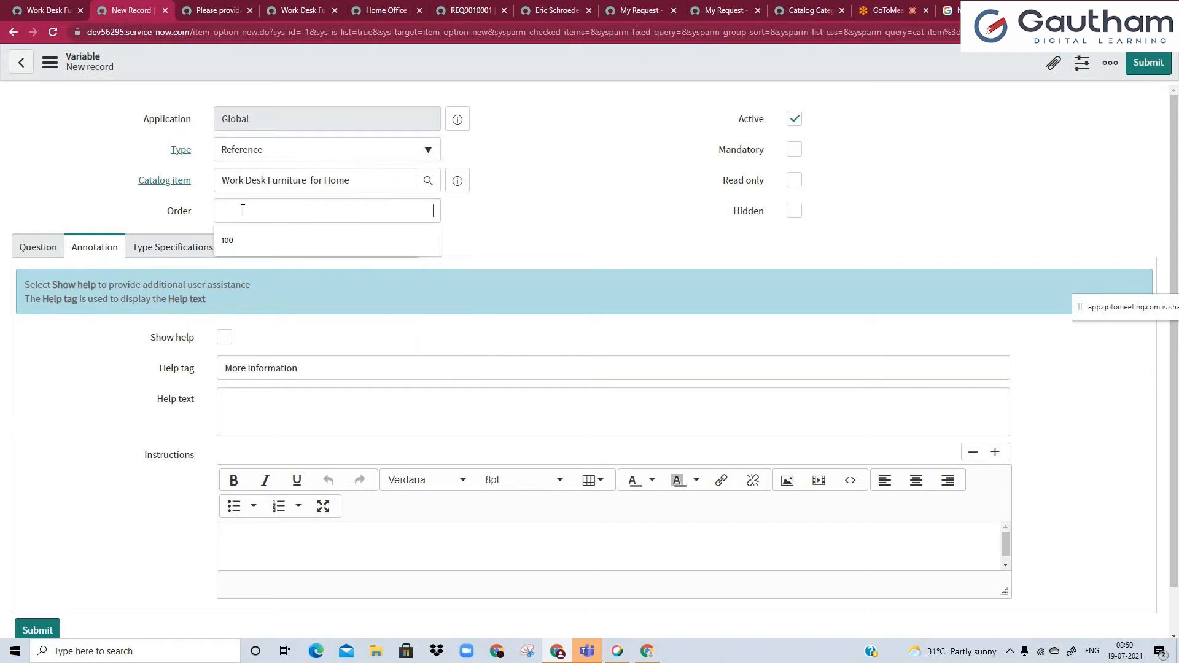
click(137, 358)
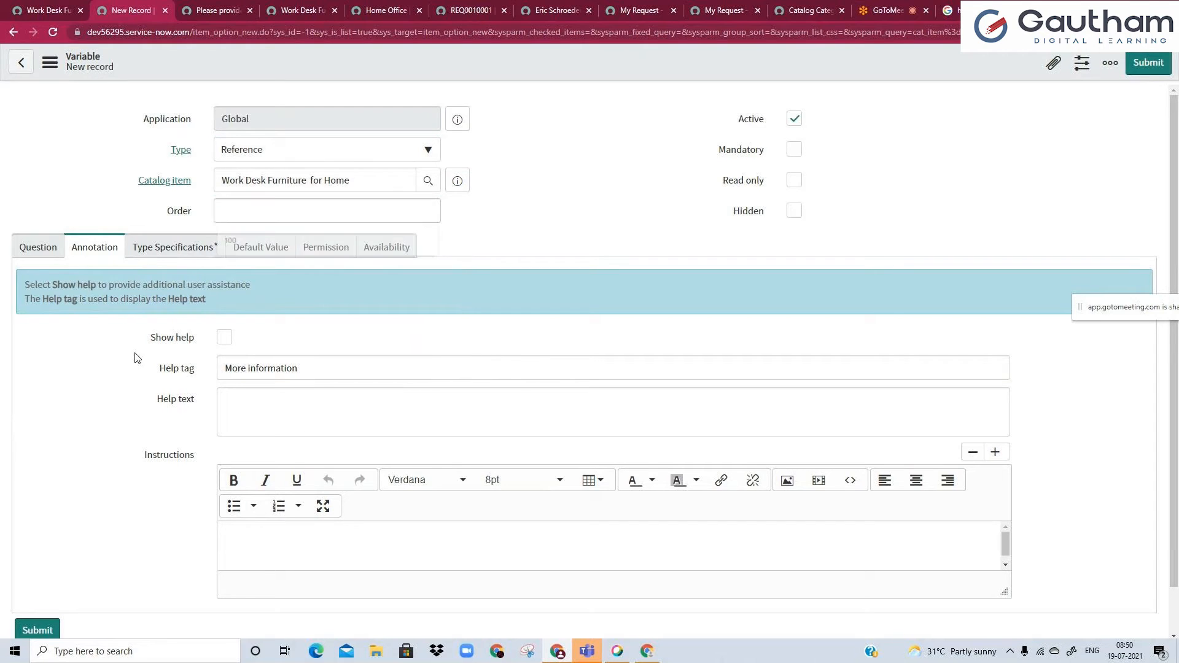
In the variable's type specifications, set the reference table to User [sys_user].
click(168, 253)
click(30, 283)
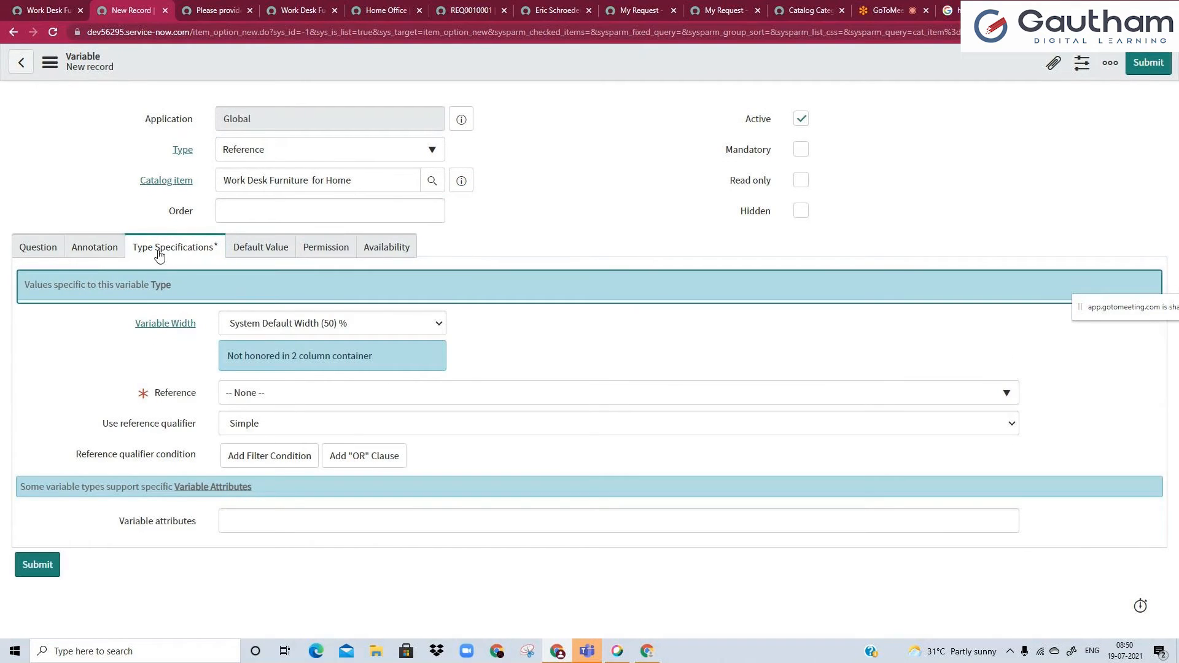
click(279, 400)
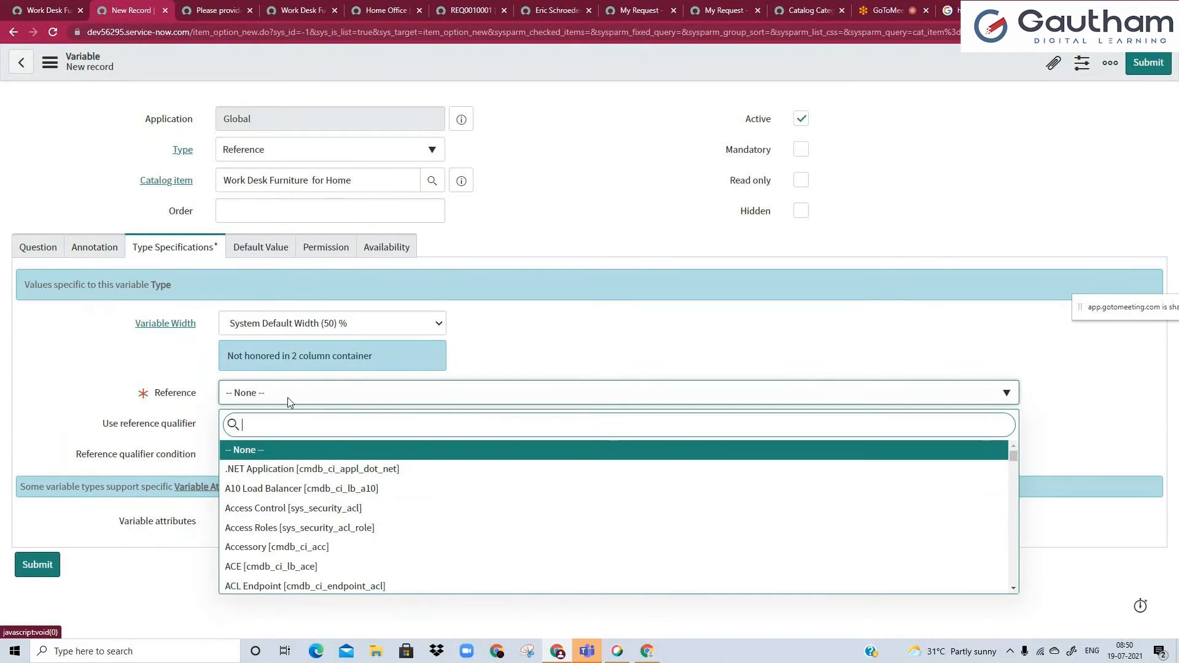
text(sys)
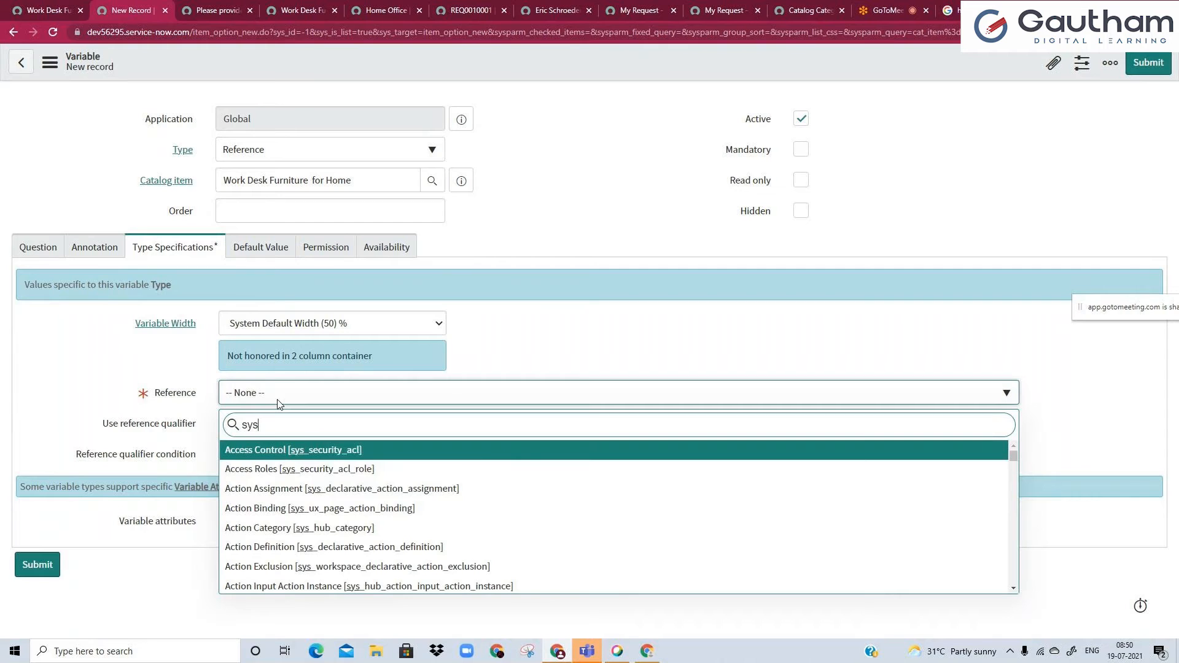
text(_user)
scroll(277, 482, down, 3)
scroll(277, 485, down, 5)
scroll(277, 491, up, 3)
click(247, 568)
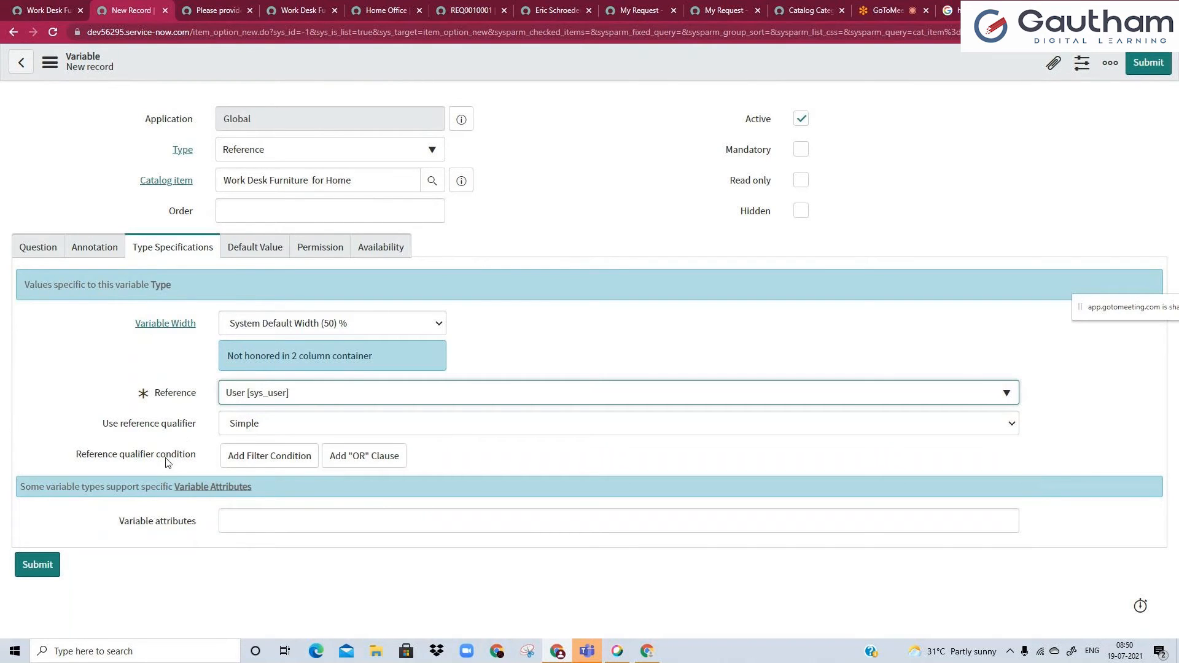
click(39, 6)
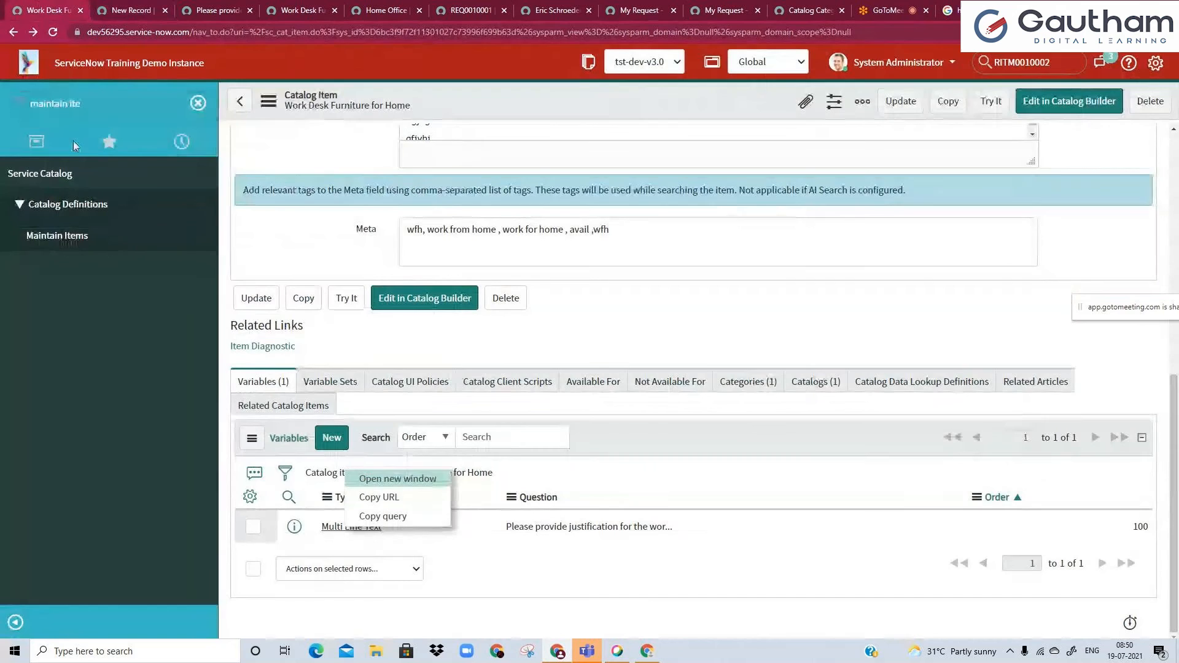
click(129, 10)
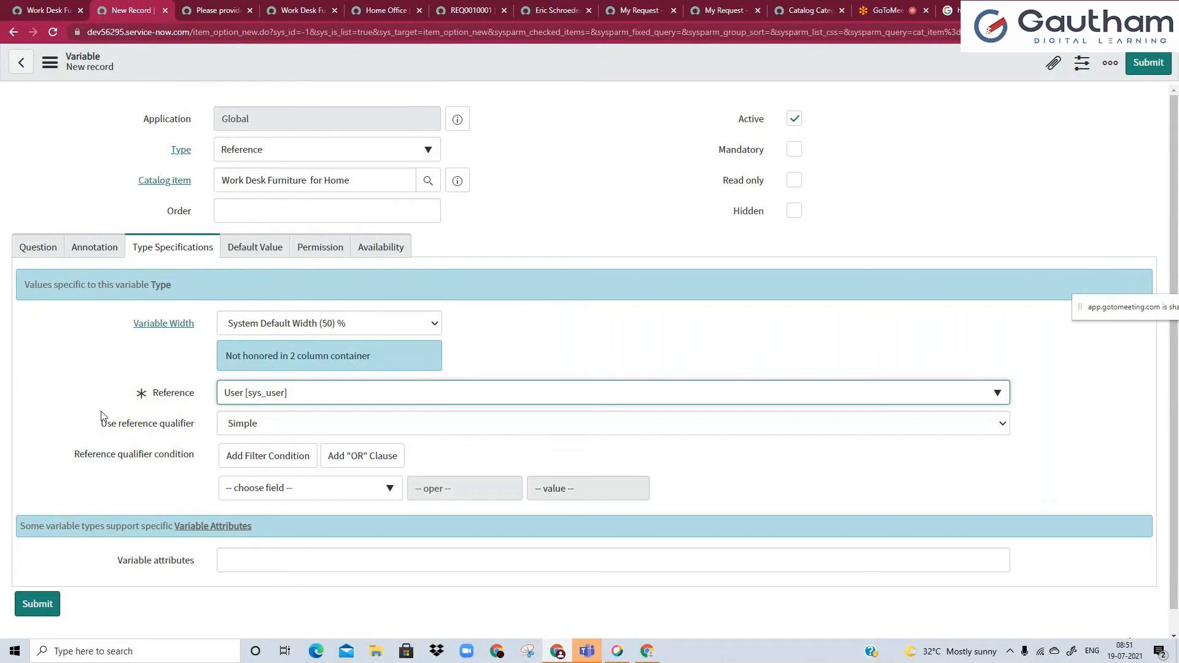
Append "(india)" to the Work Desk Furniture for Home catalog item's name and return to the new variable form.
key(ctrl+shift+Tab)
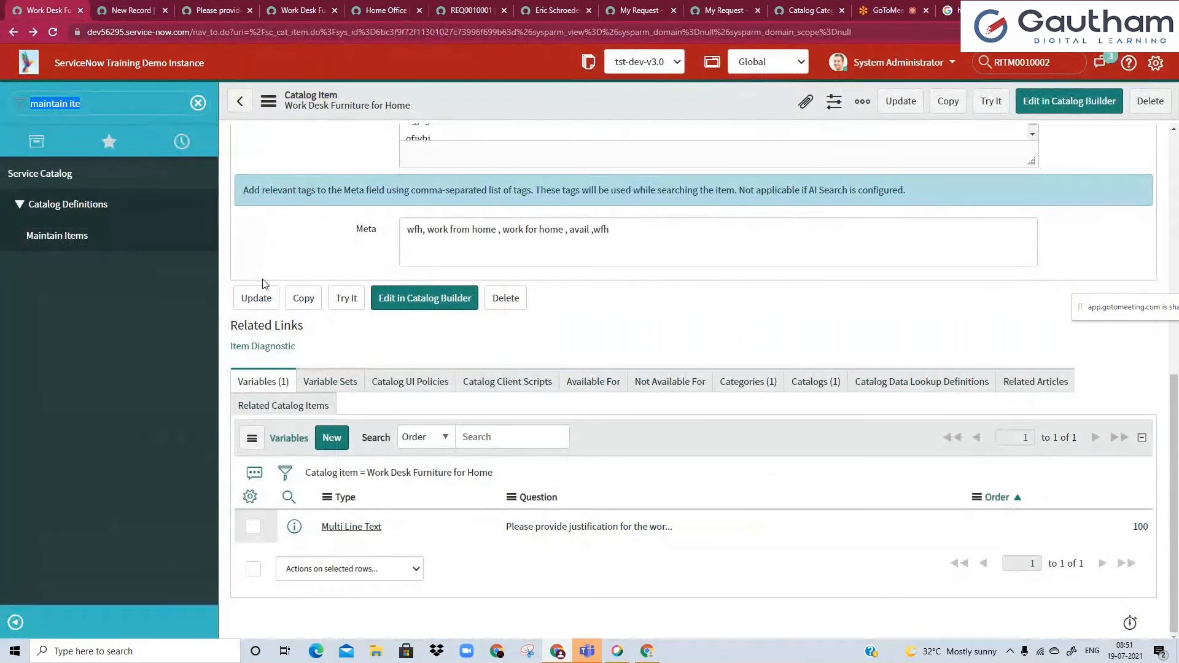
scroll(264, 284, up, 8)
click(545, 250)
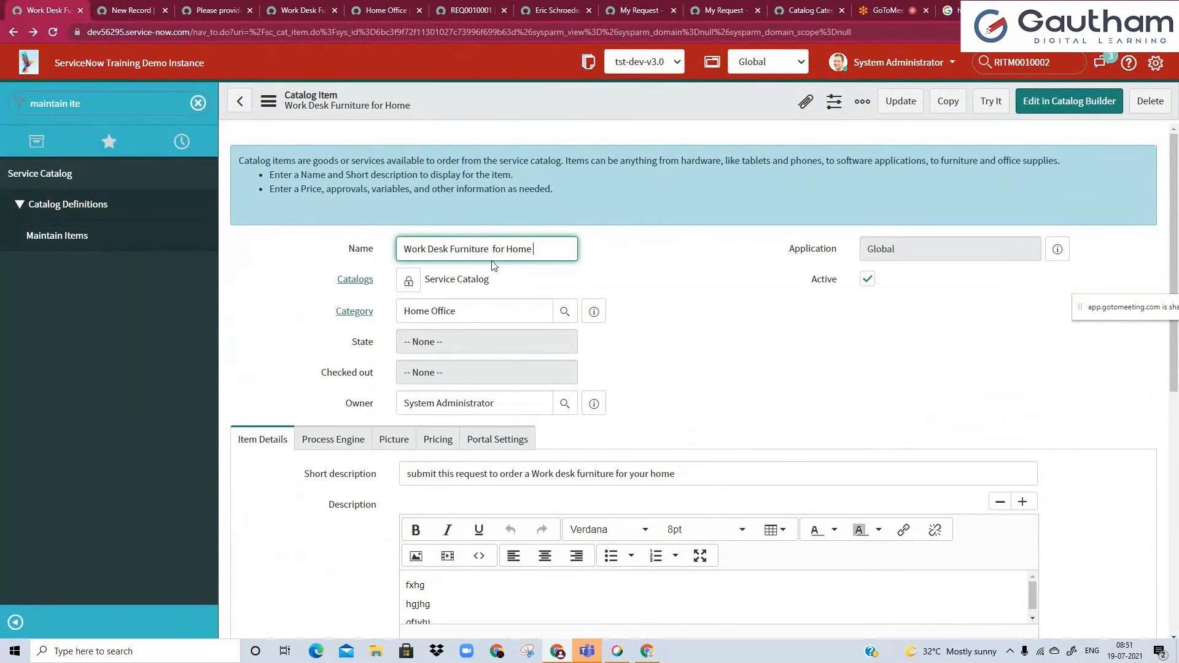
text((india)
key(ctrl+Tab)
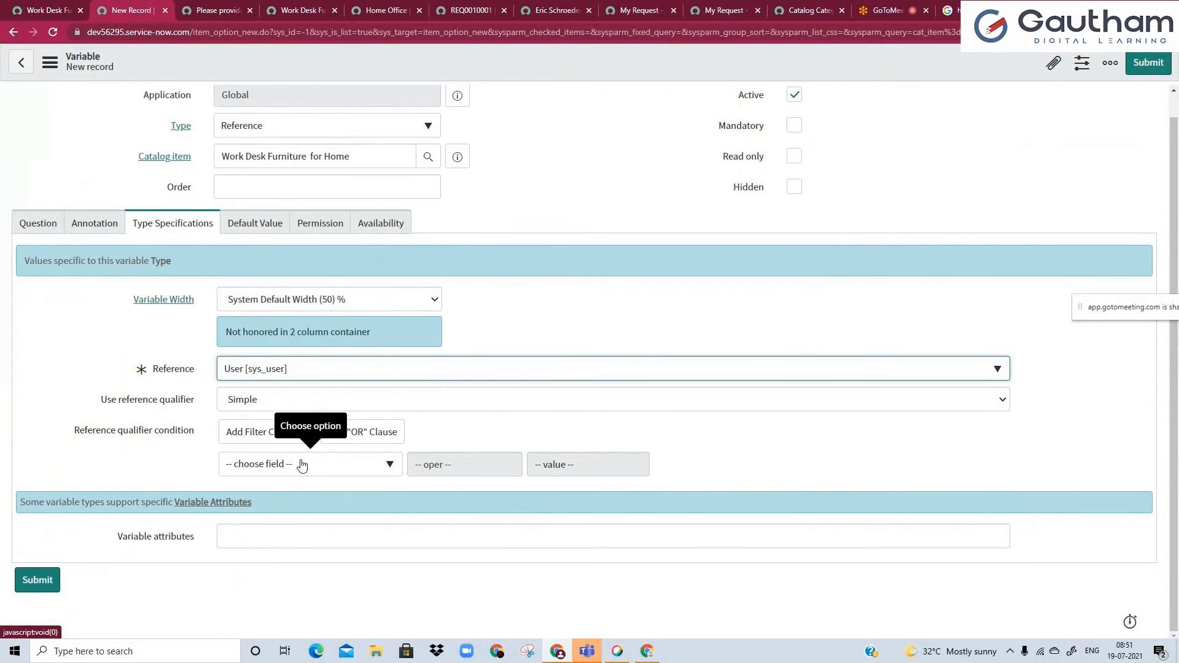
Try Location as the field of the variable's reference qualifier condition and check the available operators.
click(302, 465)
text(loc)
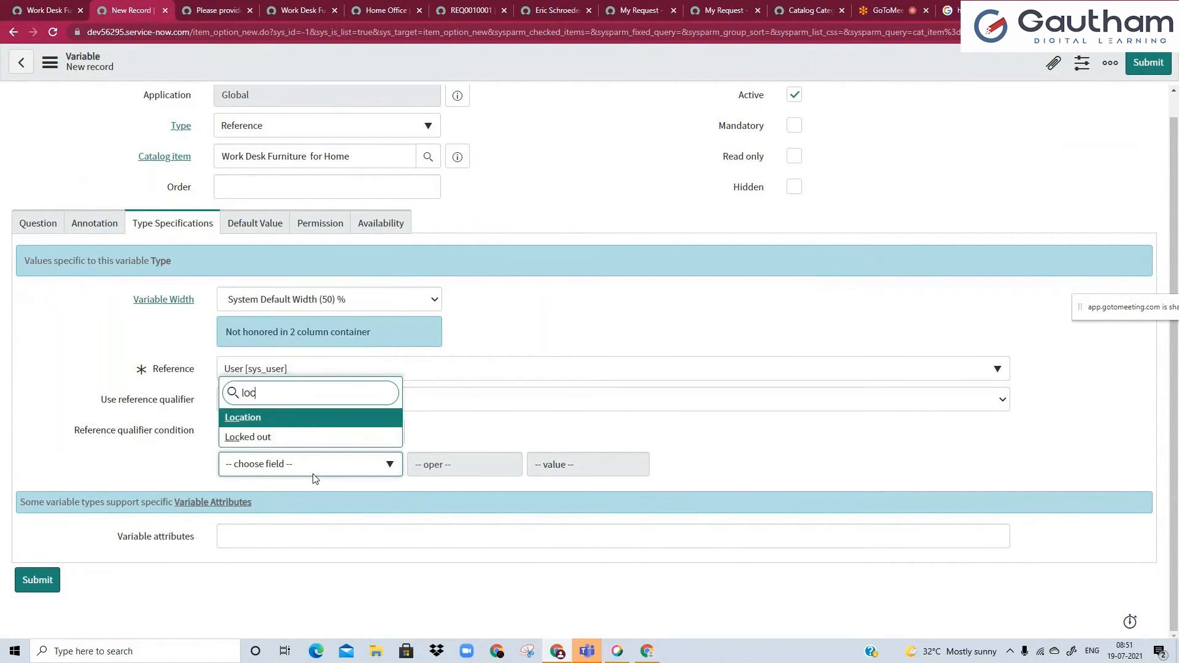
text(a)
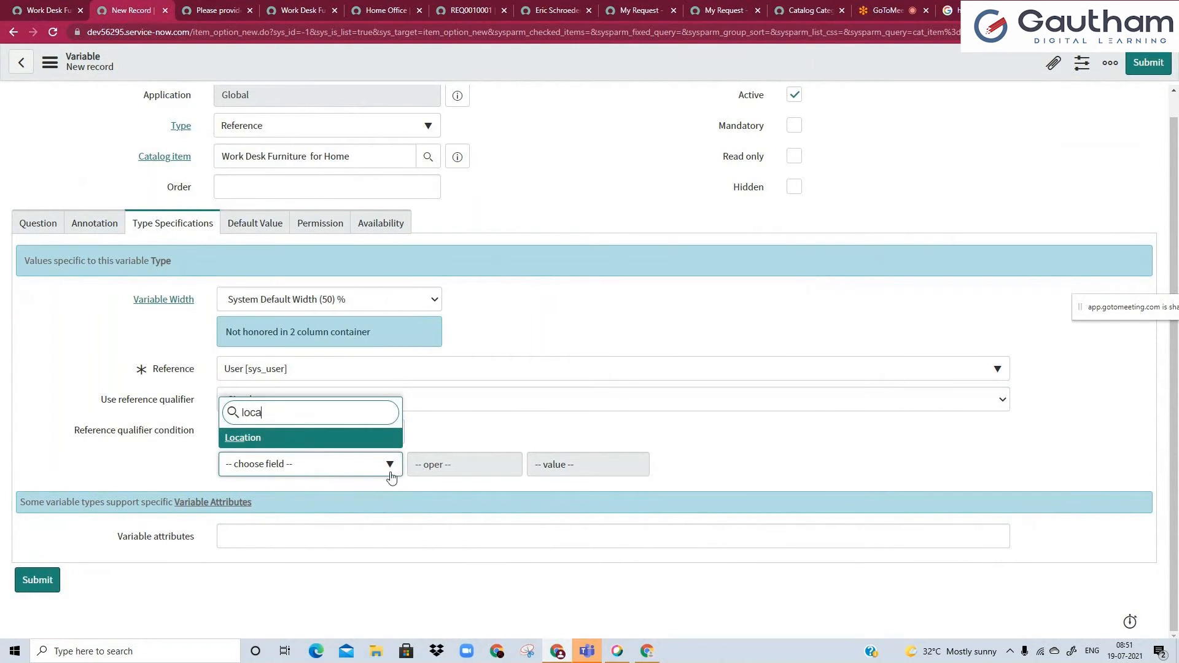
key(Return)
click(443, 474)
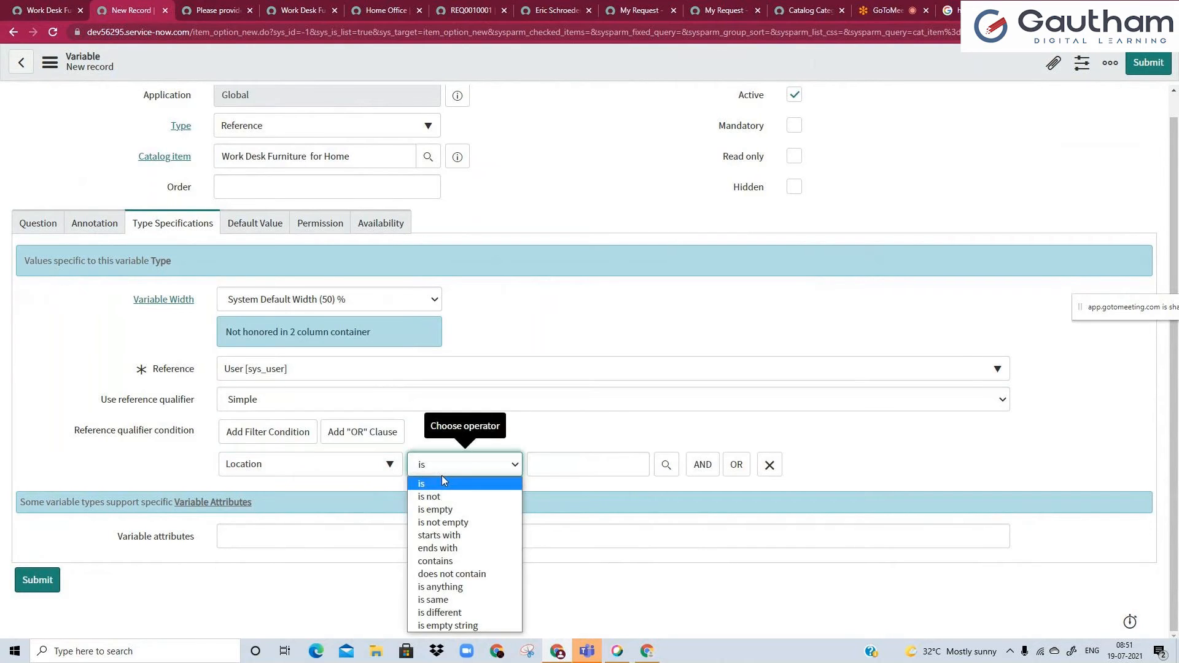
Search the qualifier condition's field list for a country field and clear the search text.
click(340, 463)
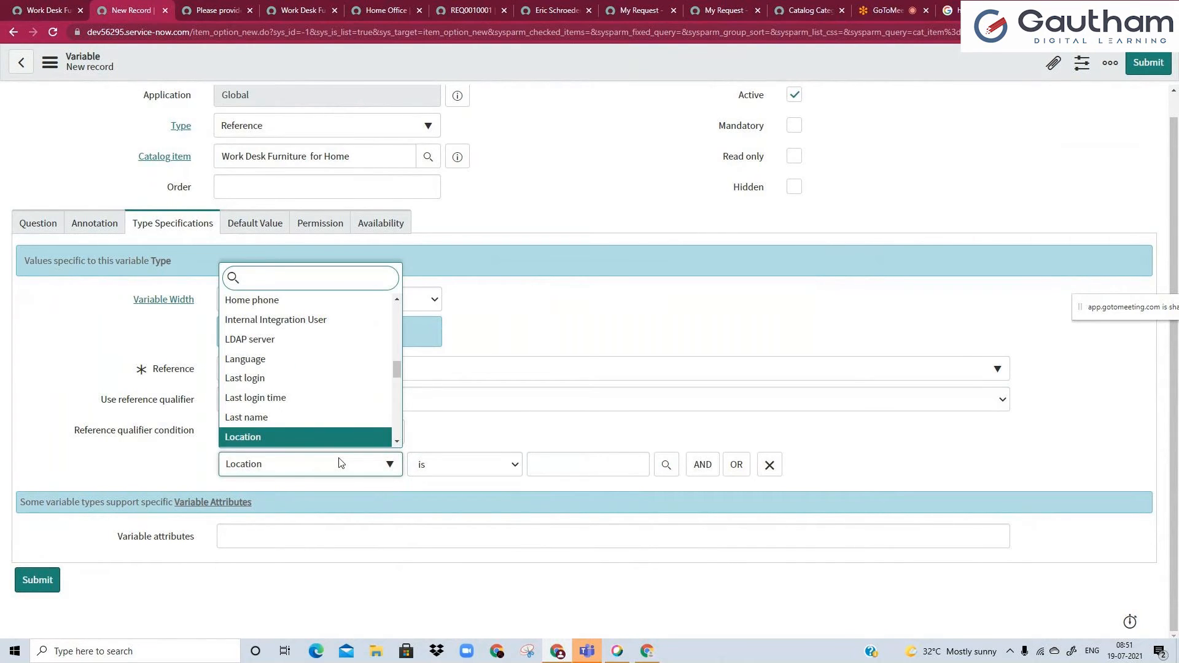
text(locati)
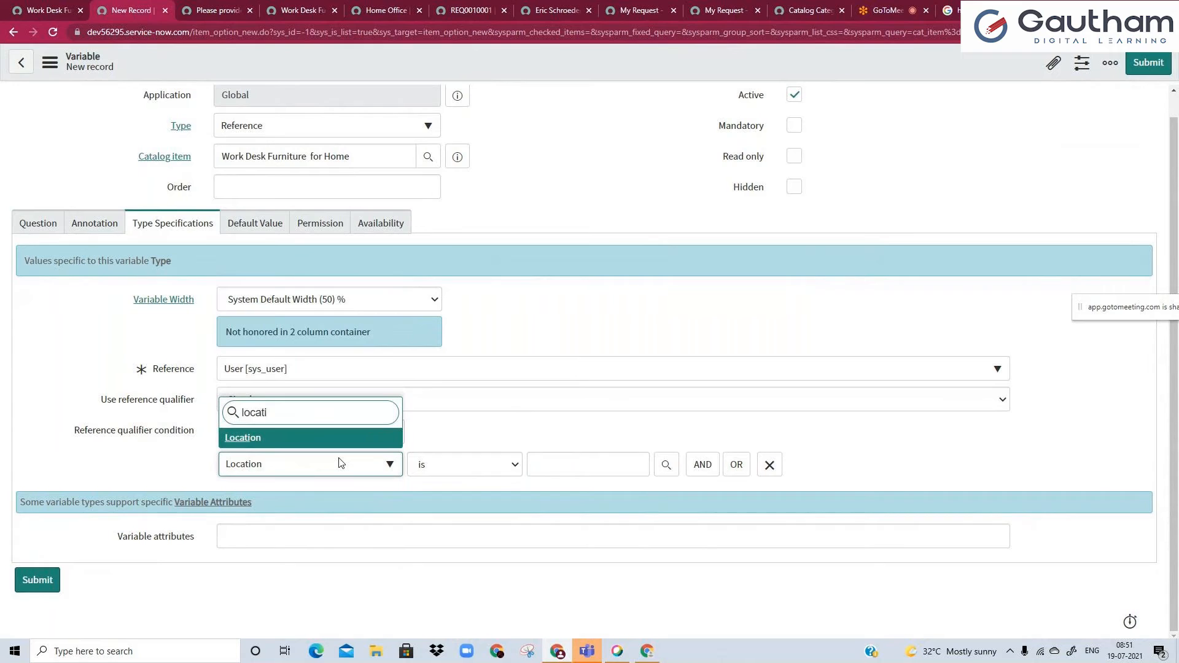
key(ctrl+a)
text(c)
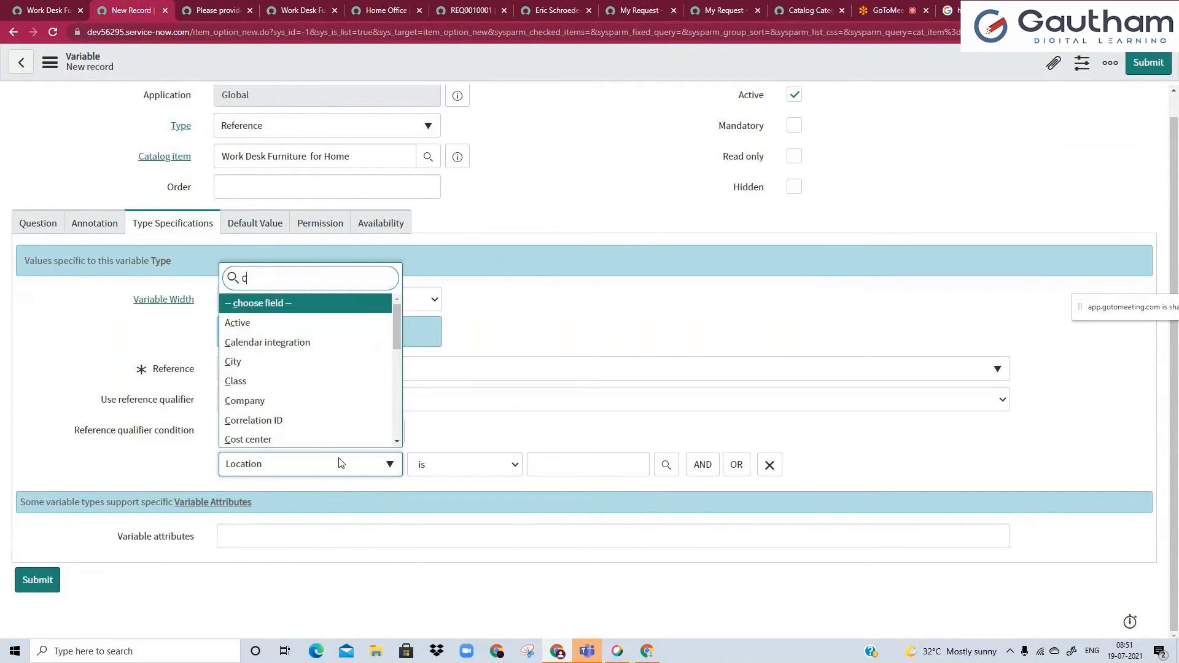
text(ou)
key(ctrl+a)
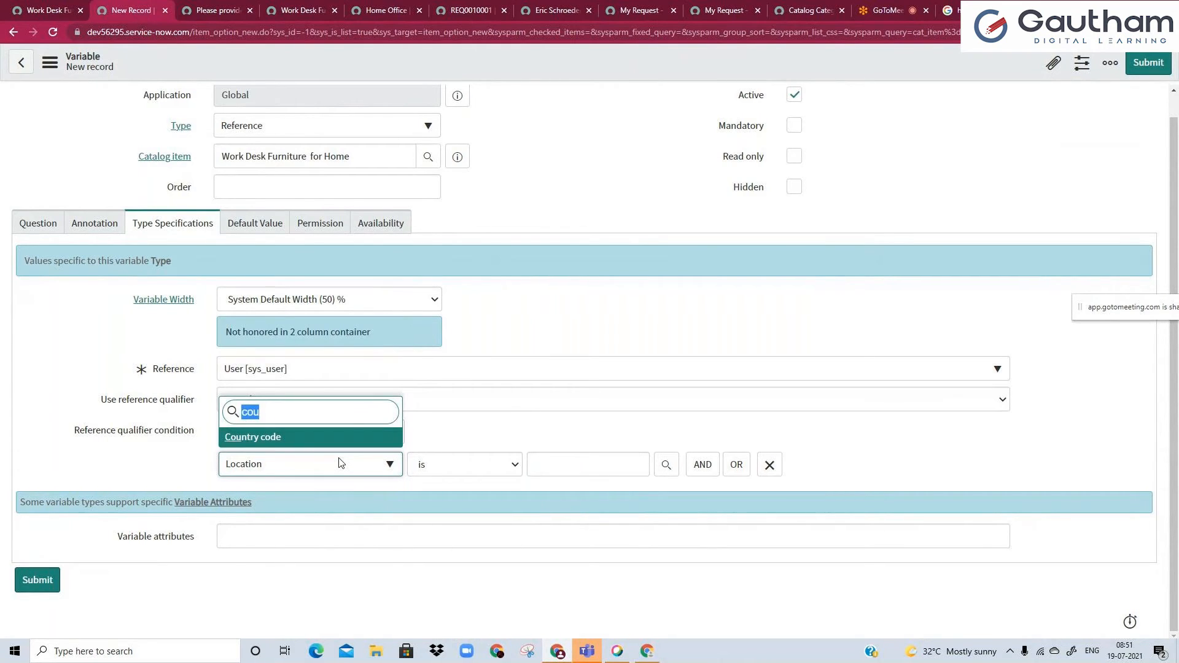
key(BackSpace)
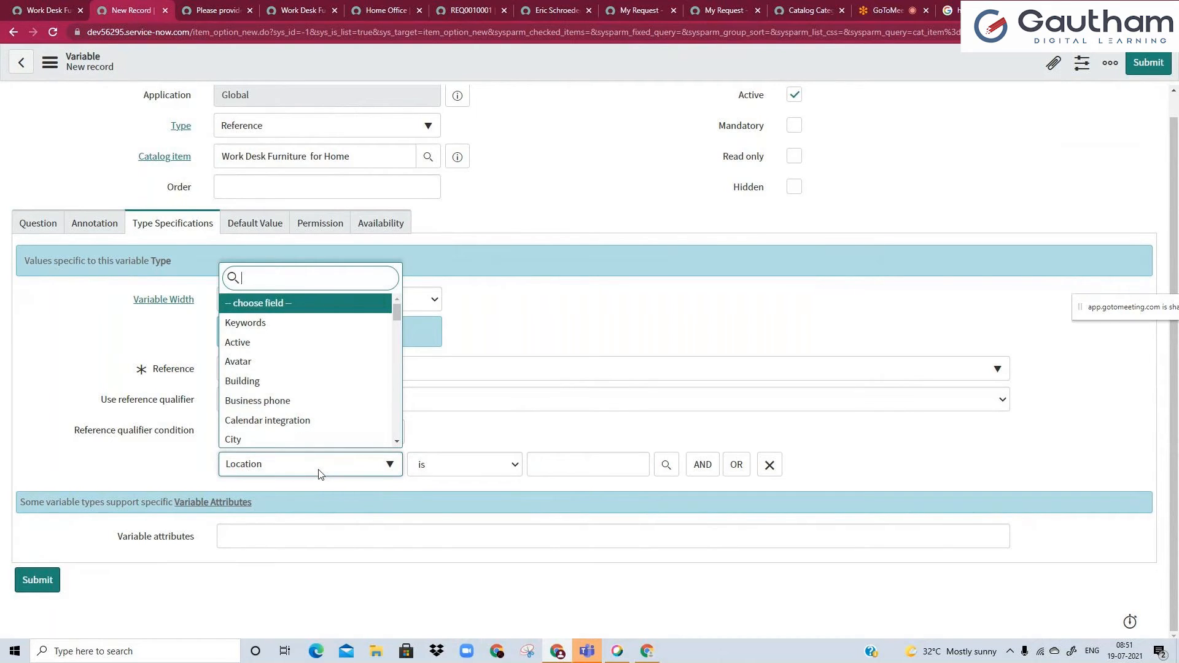
Show related fields in the qualifier condition's field list and expand the Location fields.
text(show)
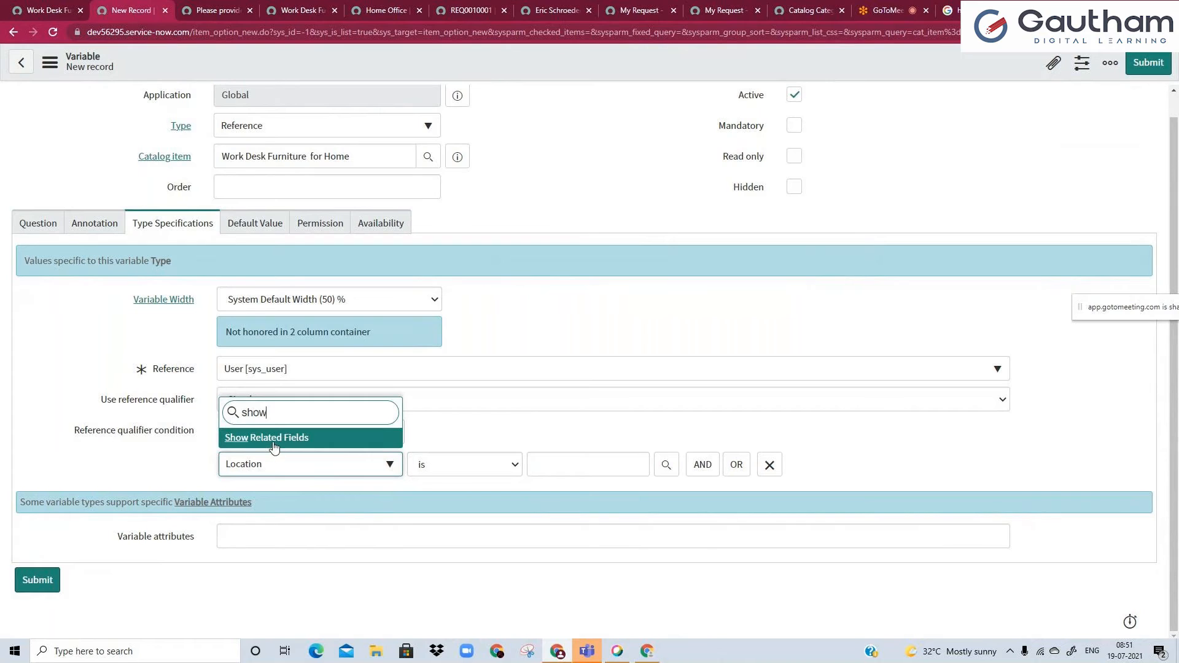
key(Return)
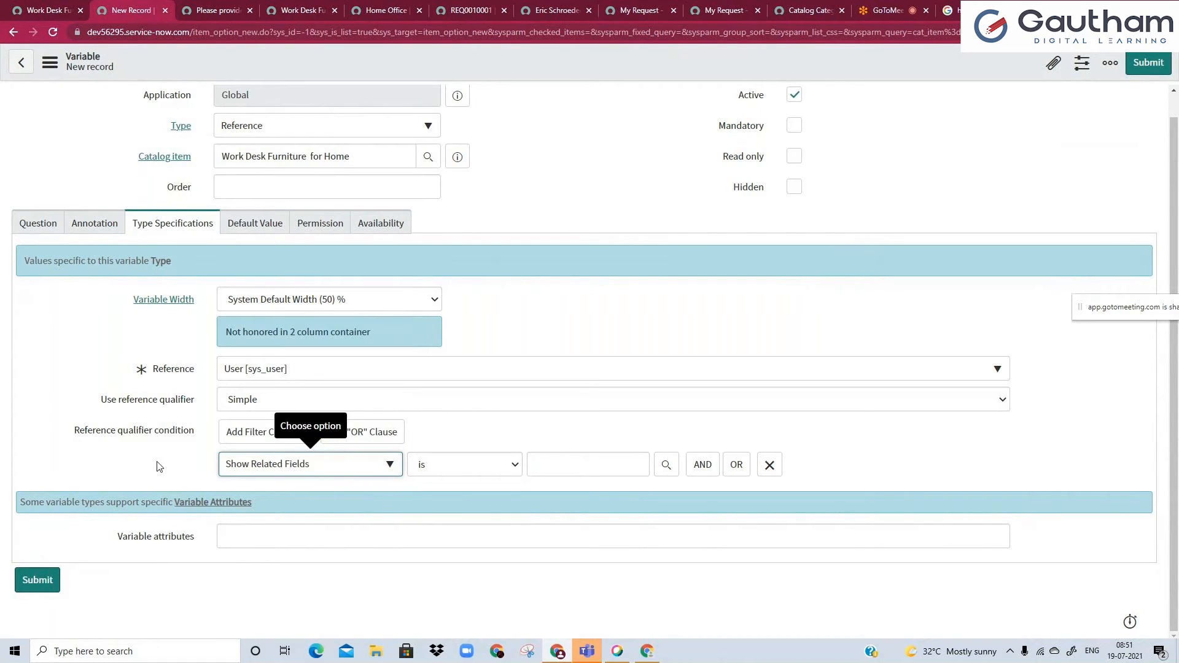
click(297, 471)
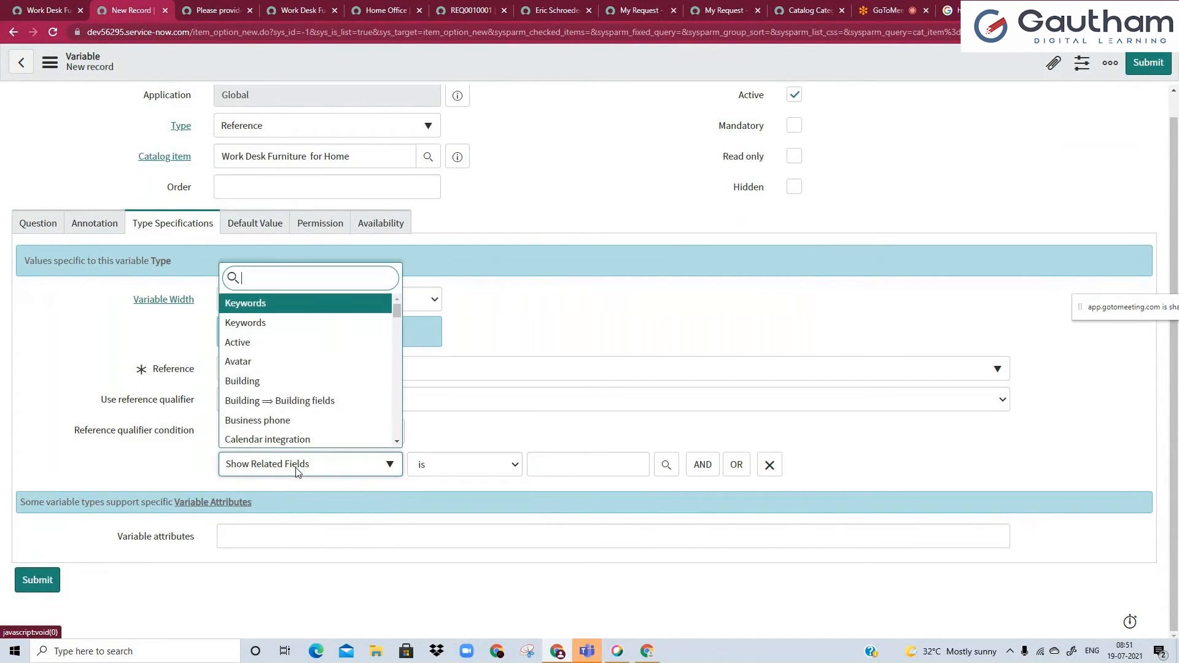
text(loca)
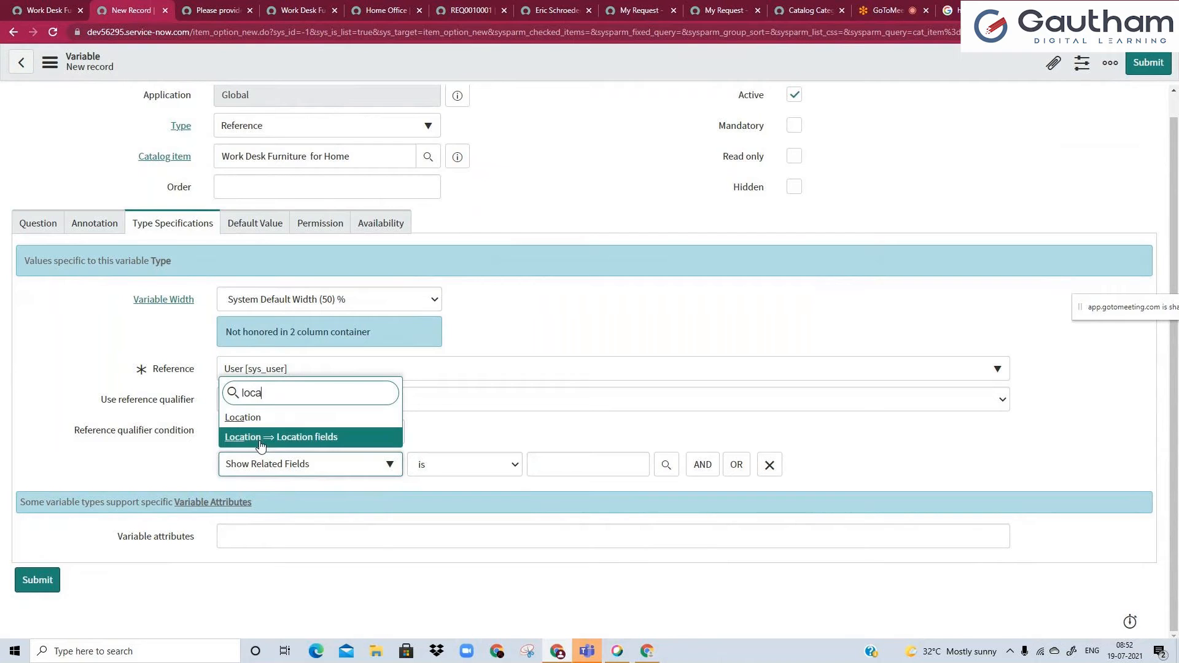
click(261, 443)
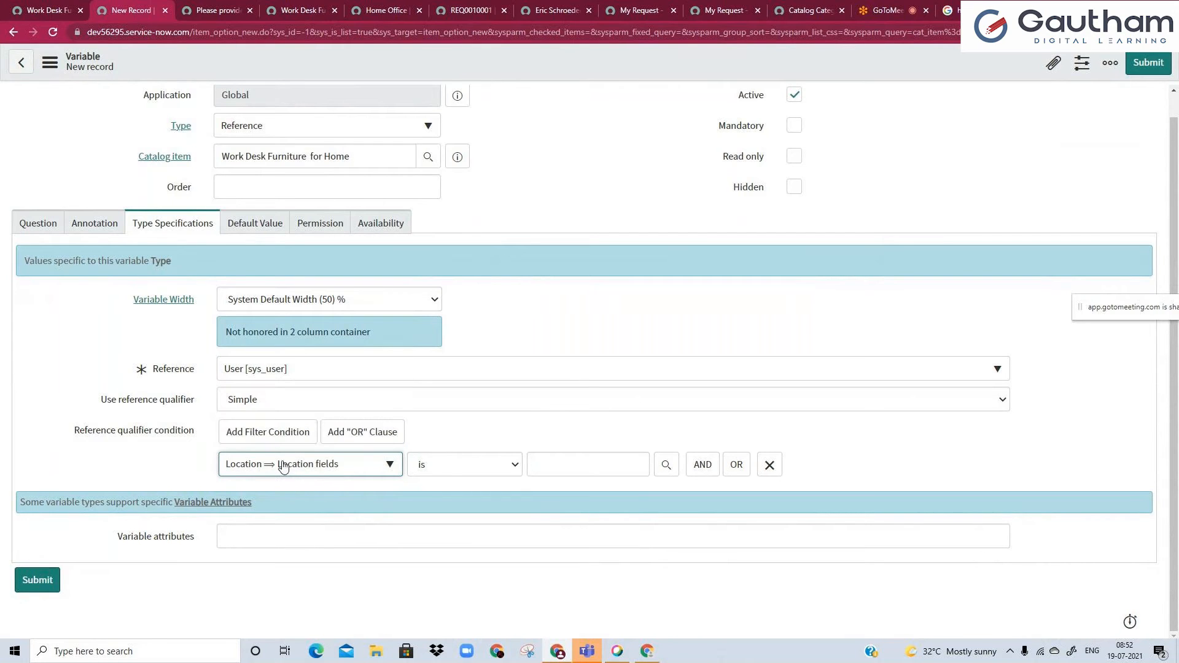
Set the first qualifier condition to the location's Country is India.
click(283, 467)
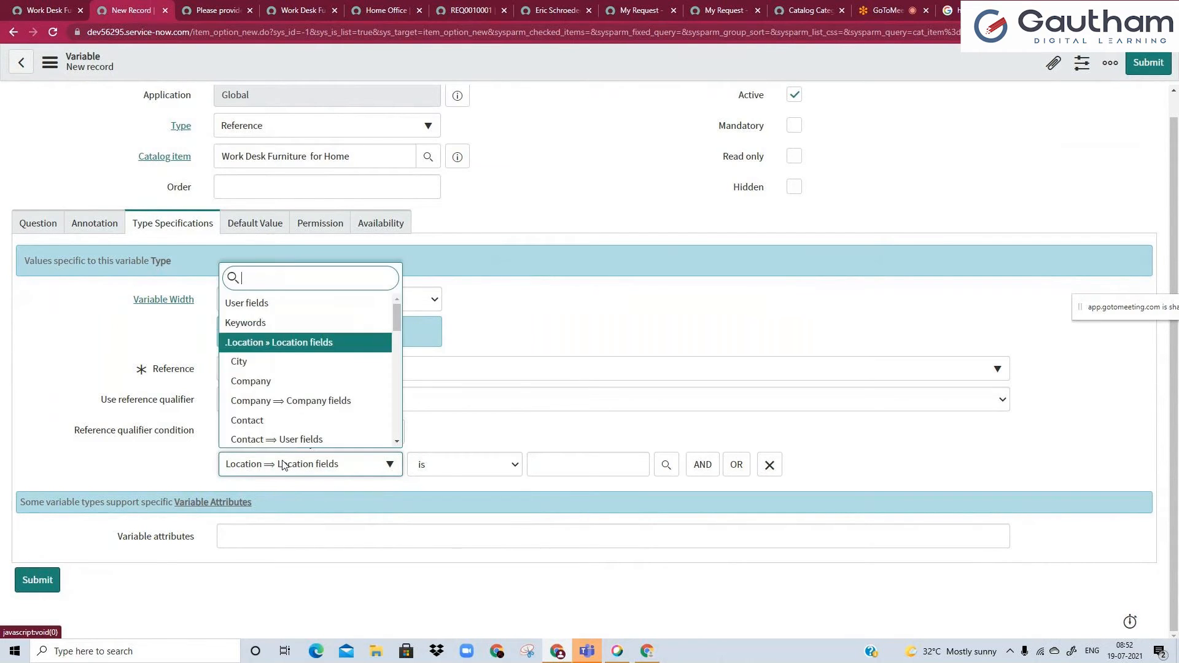
text(coun)
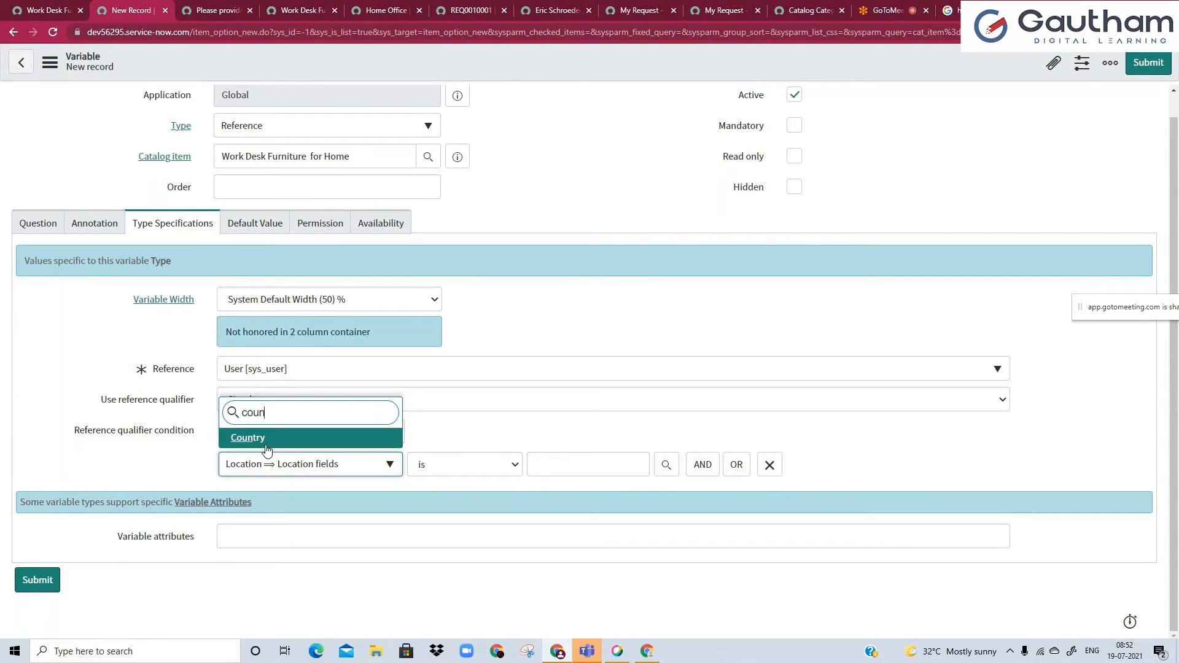
click(276, 437)
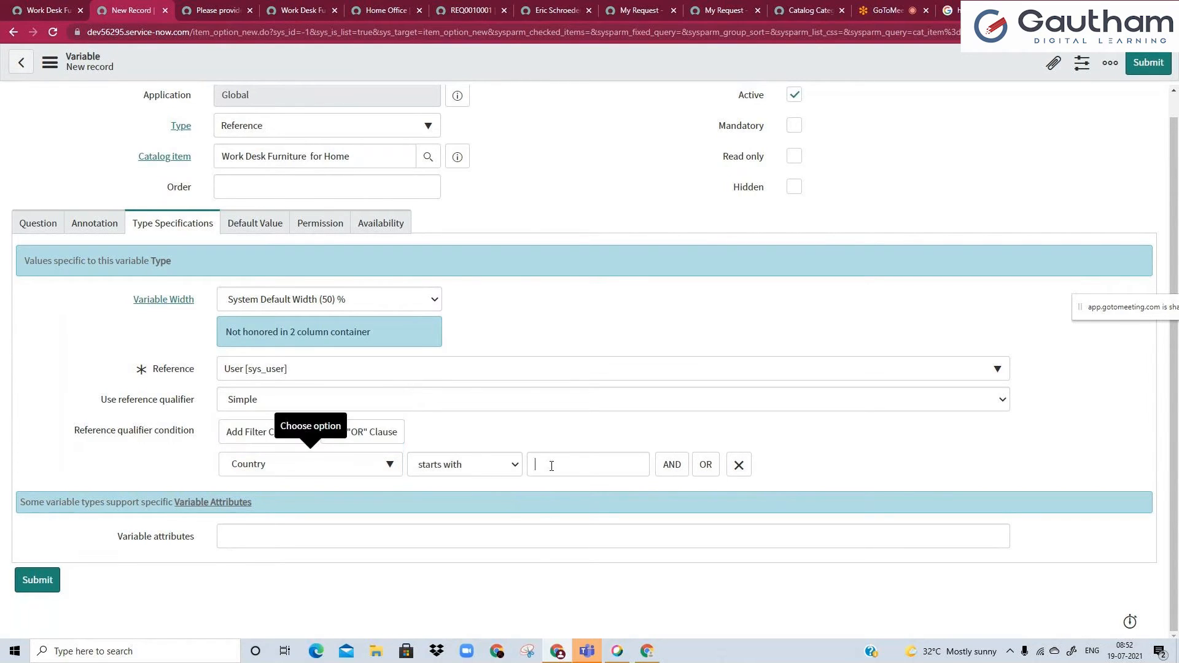
click(473, 473)
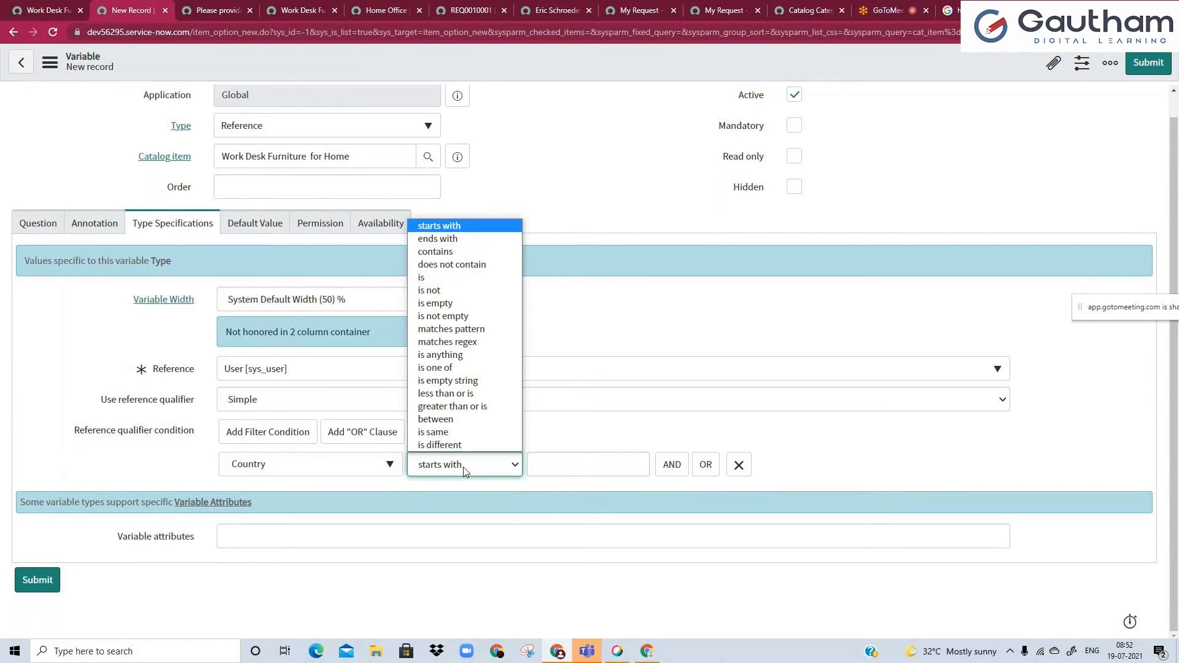
click(437, 291)
click(557, 464)
text(Inida)
key(BackSpace)
key(BackSpace)
key(BackSpace)
text(dia)
click(502, 441)
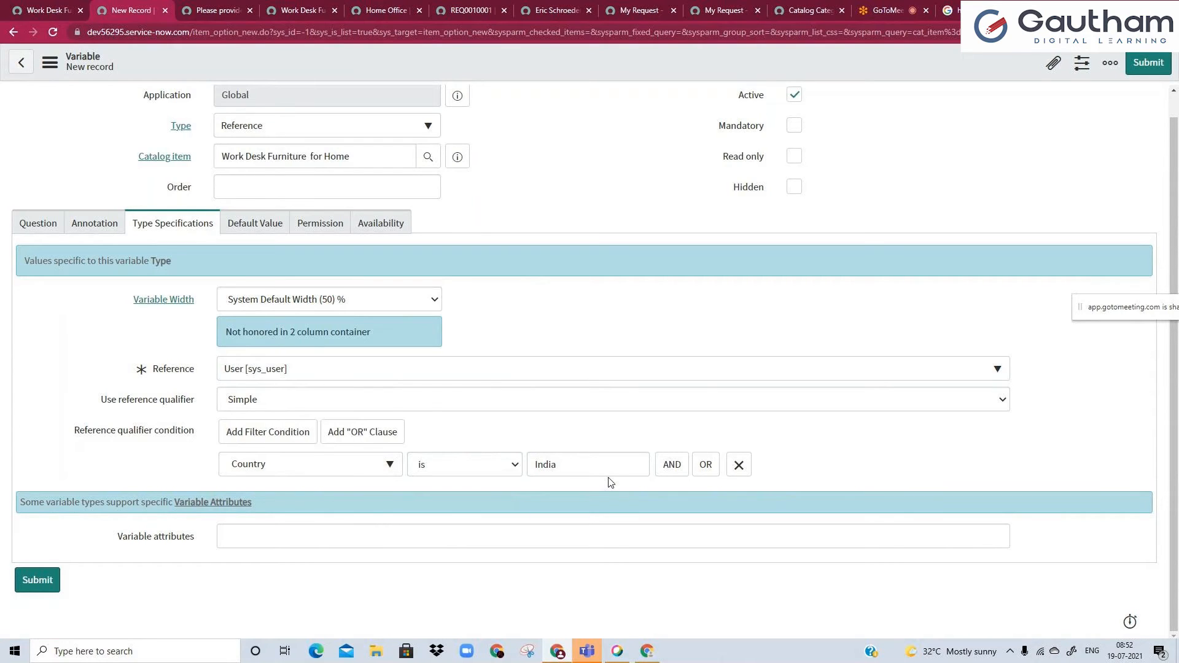
Add a second required qualifier condition: Active is true.
click(671, 473)
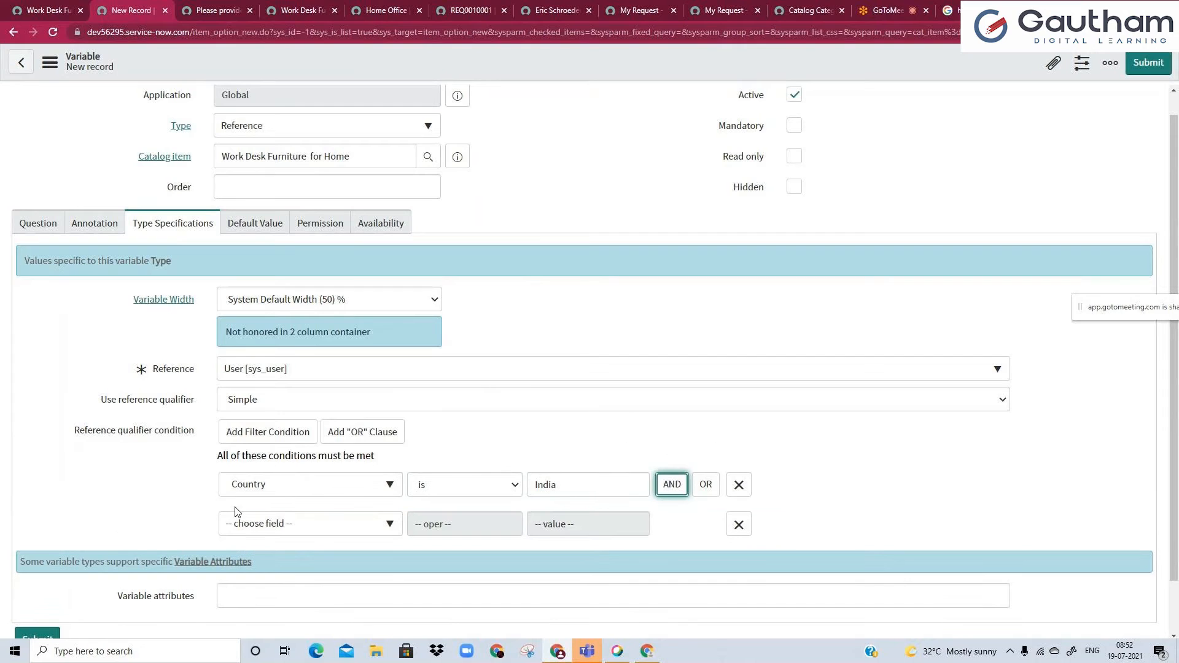
click(245, 526)
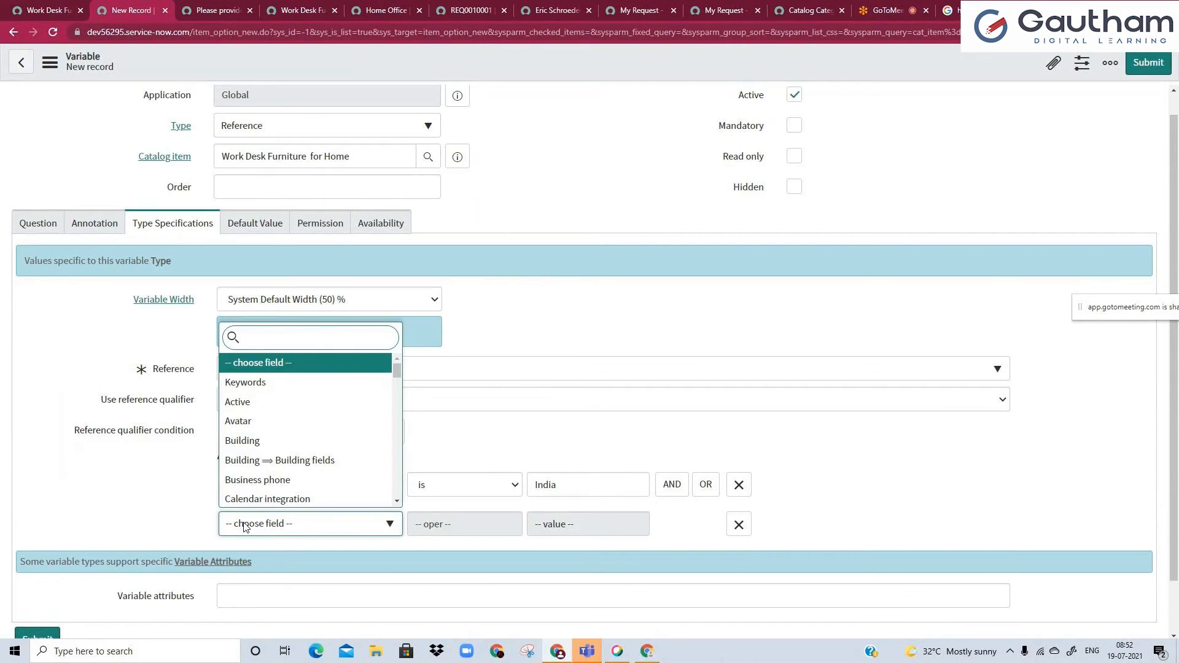
text(act)
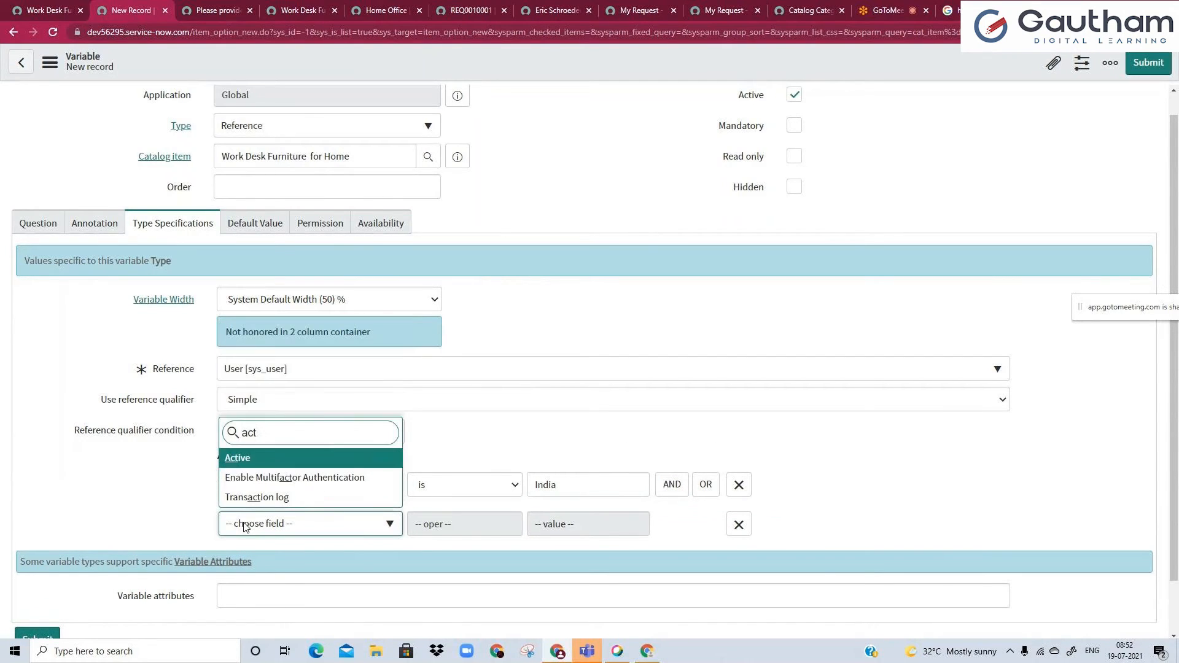
key(Return)
Add a third required qualifier condition: Email is not empty.
click(740, 534)
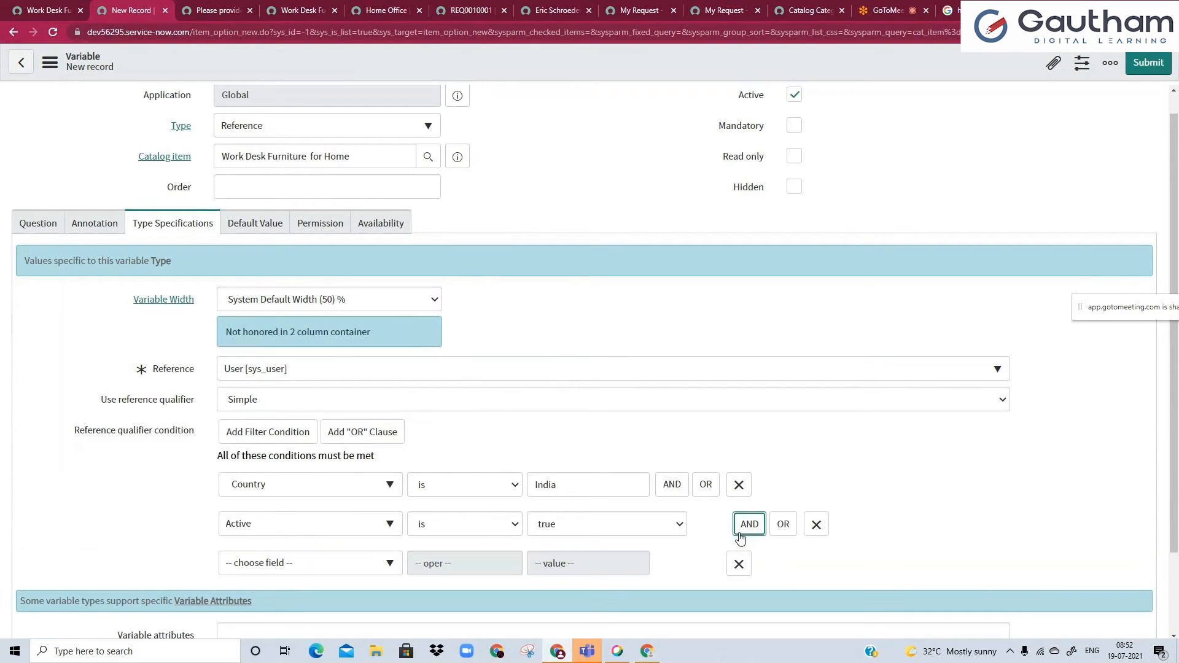
click(375, 563)
text(ema)
key(Return)
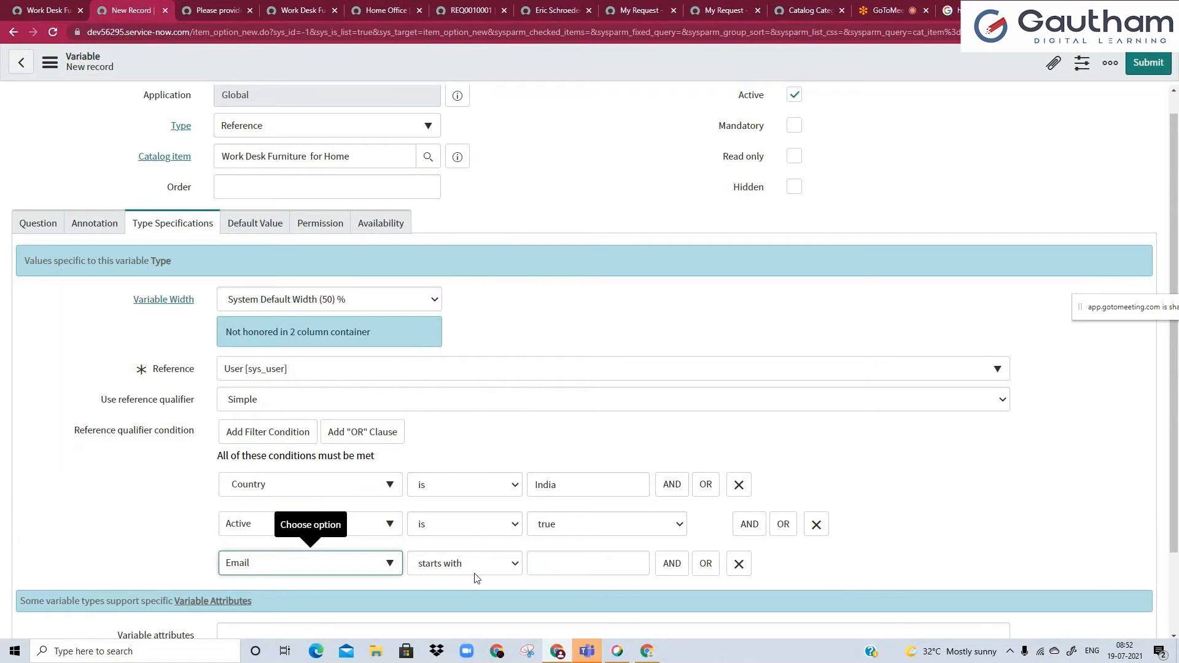
click(476, 572)
click(455, 413)
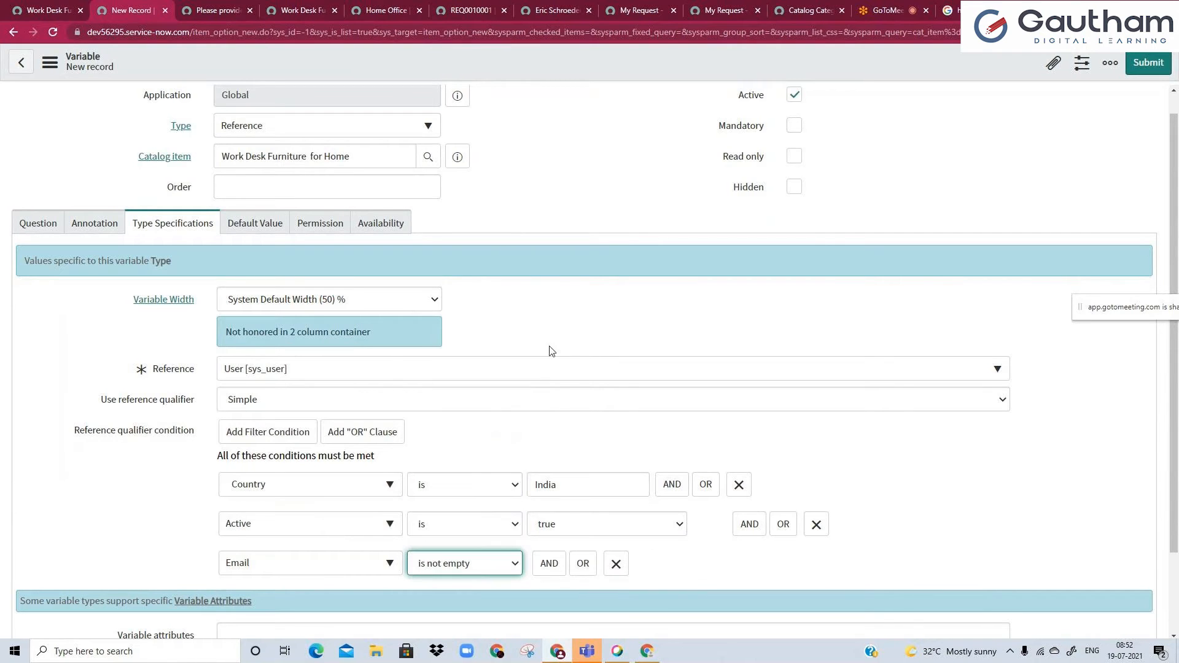
Check the variable's default value, permission and availability settings and save the new record without leaving it.
scroll(505, 386, down, 1)
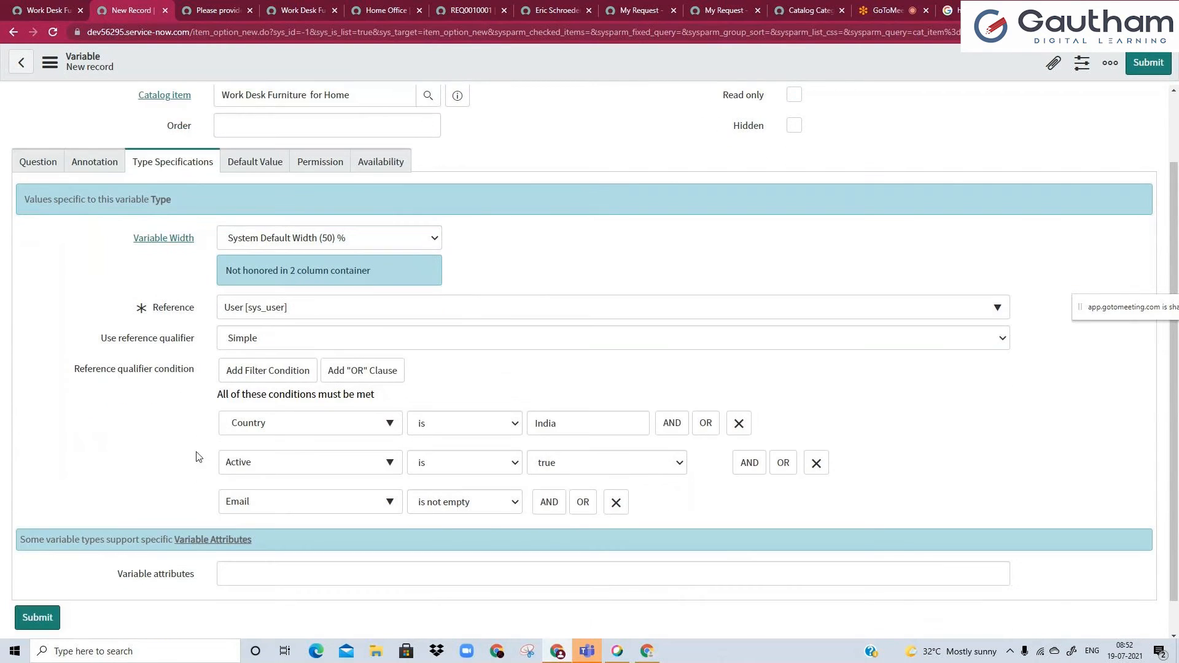
click(243, 164)
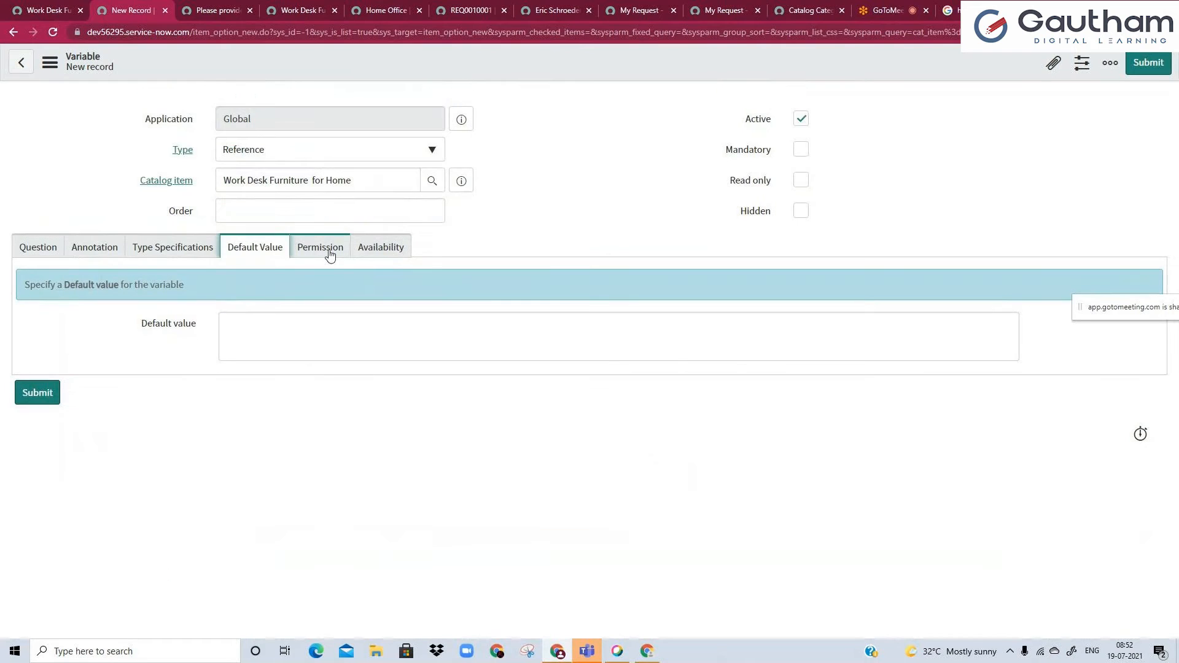
click(330, 252)
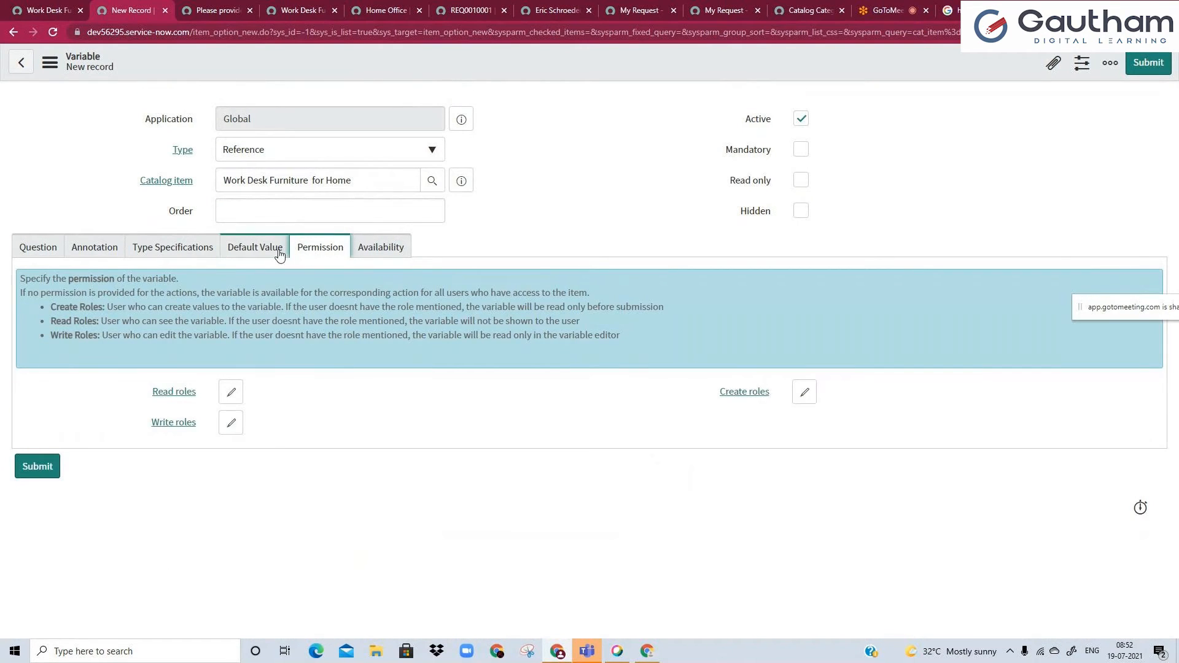
click(368, 251)
right_click(483, 57)
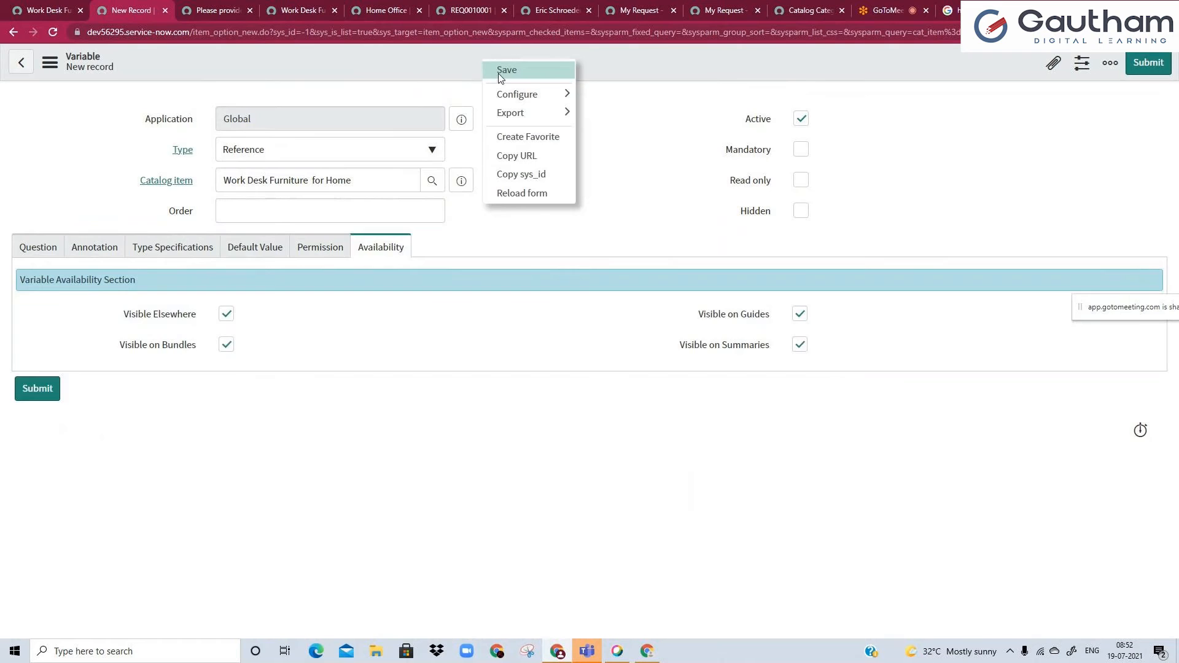
click(500, 69)
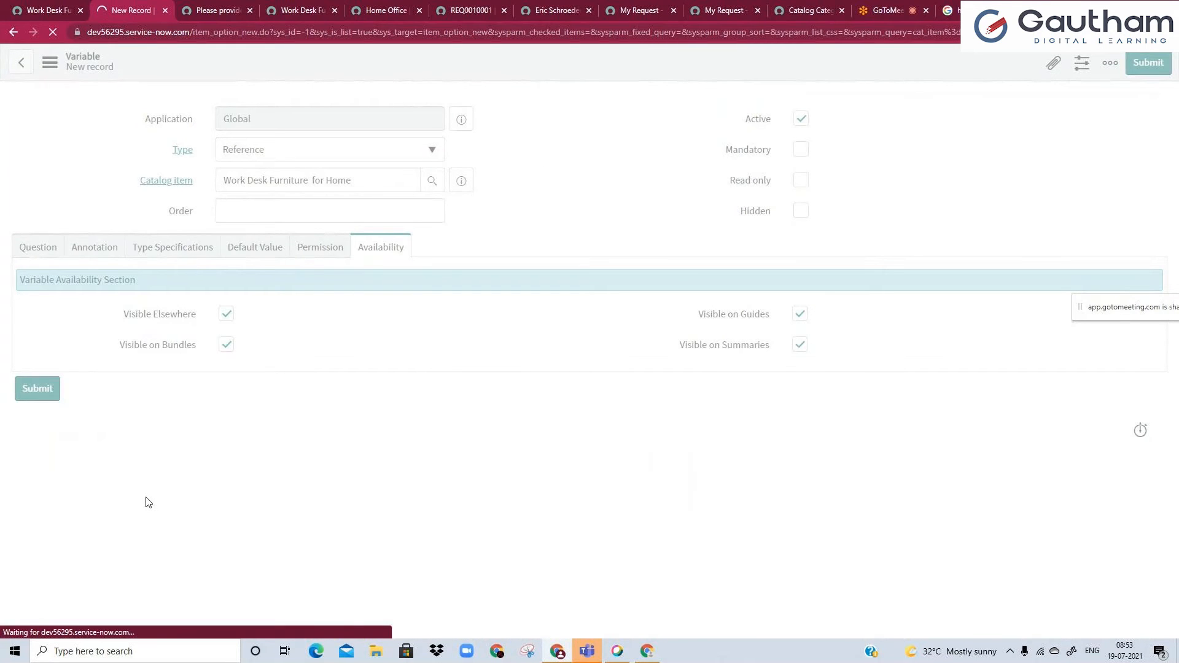
Close the justification variable's record and reload the Work Desk Furniture for Home portal page.
click(221, 11)
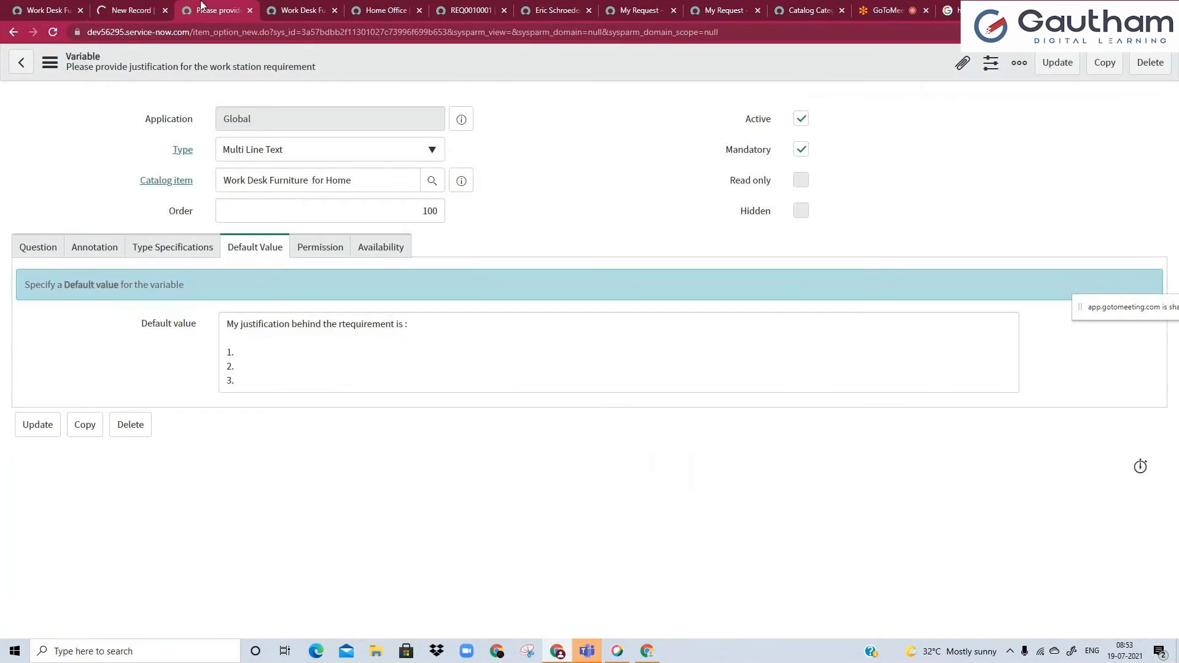
click(249, 12)
click(47, 36)
click(647, 101)
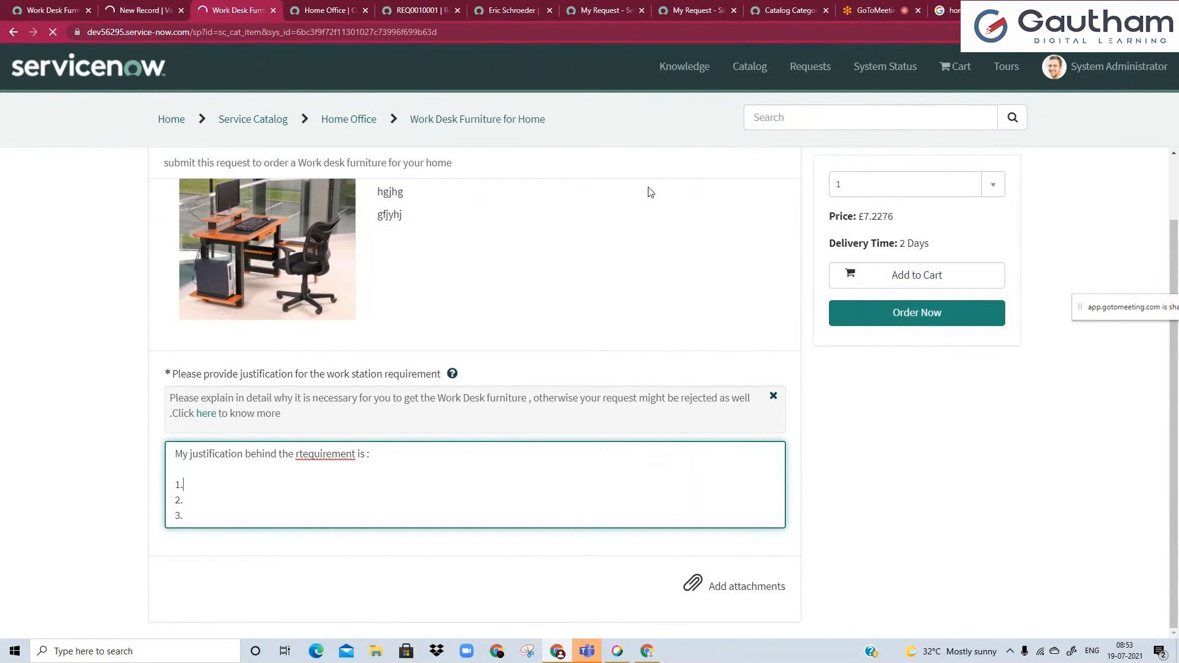
Open the sys_user table's list from the navigator and filter it to active users whose email is not empty.
click(53, 6)
click(112, 102)
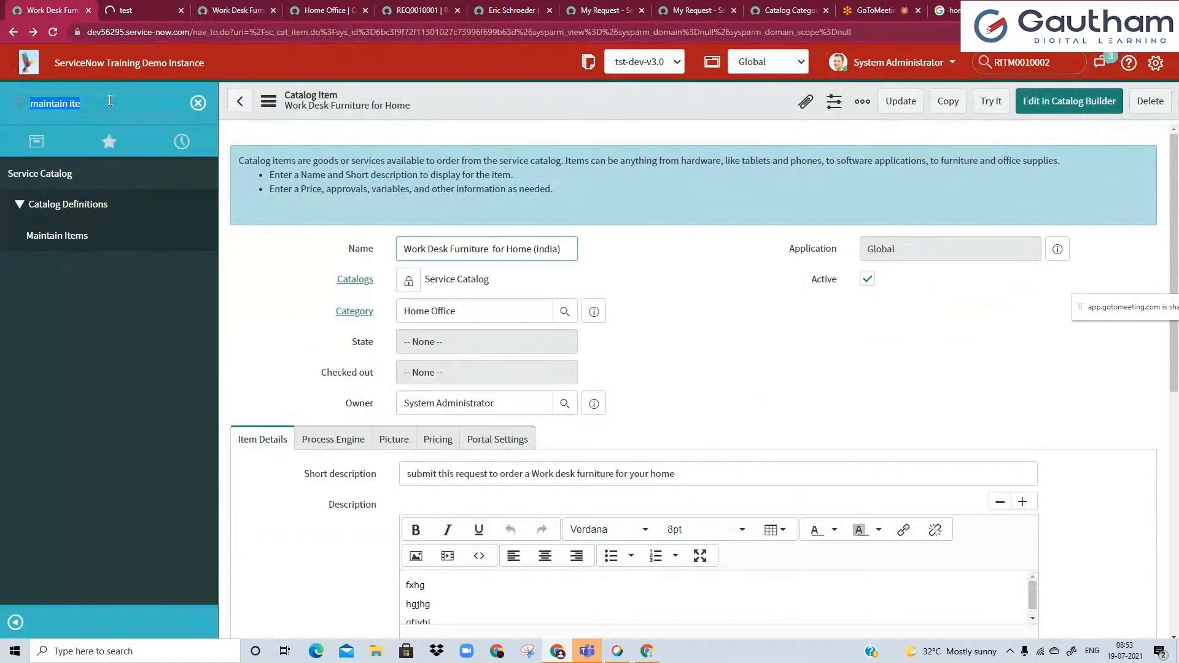
key(ctrl+a)
text(sys_user.LIST)
key(Return)
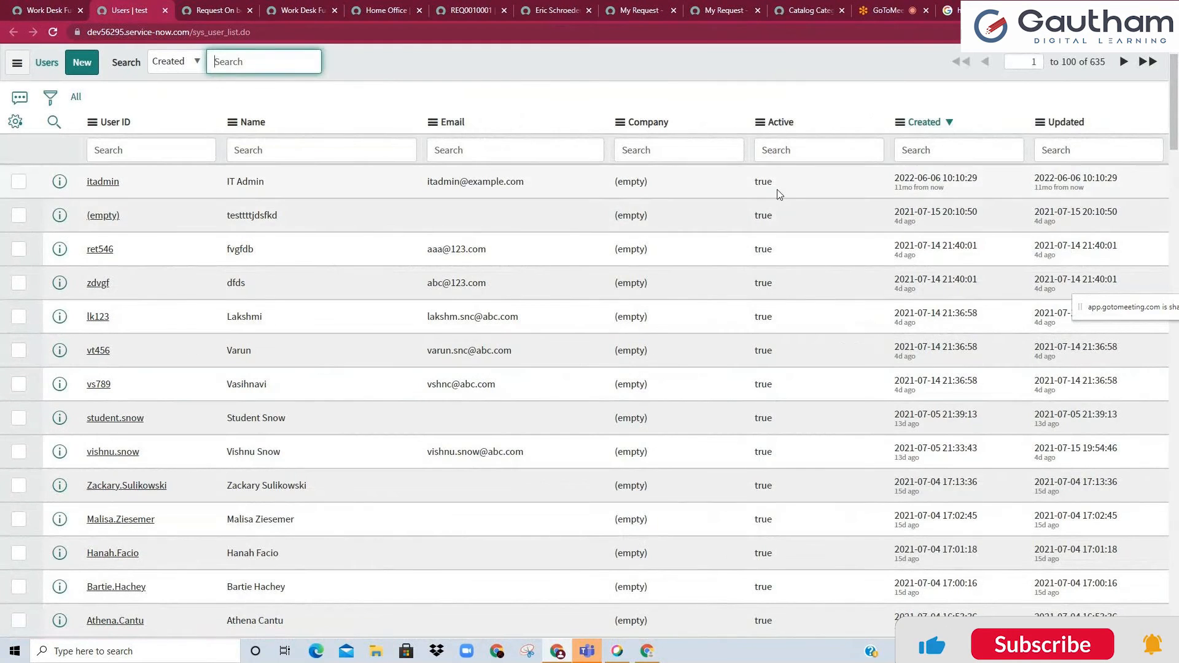
key(F5)
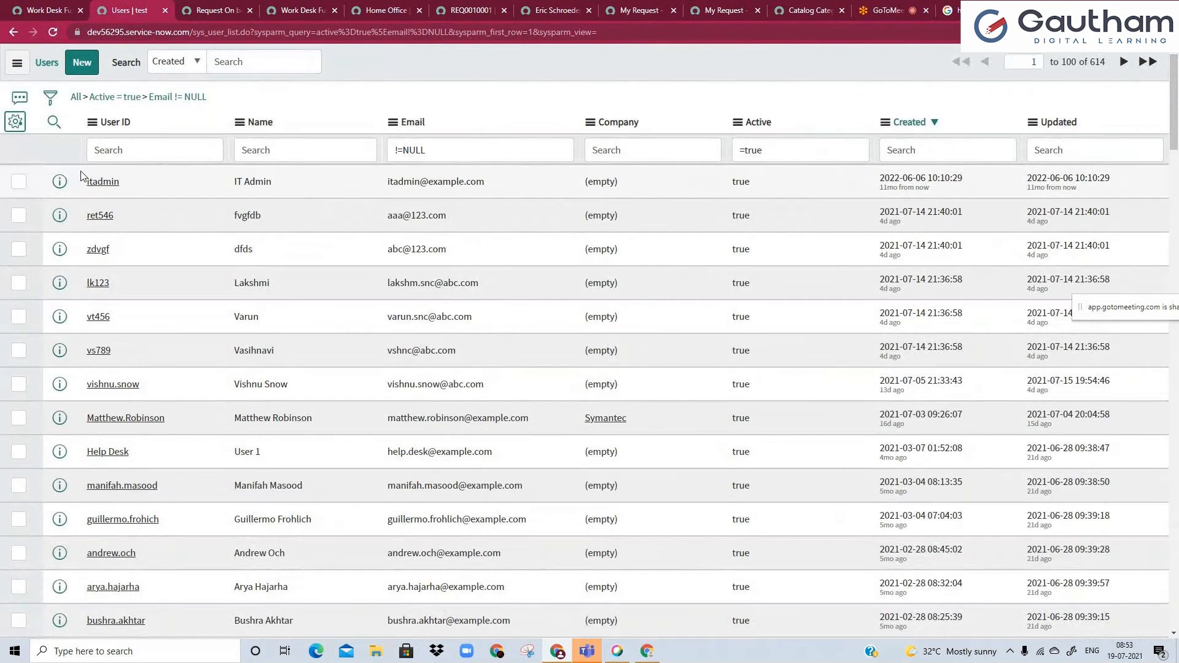
Add the Location column to the users list, placed directly after Email.
click(15, 121)
click(431, 188)
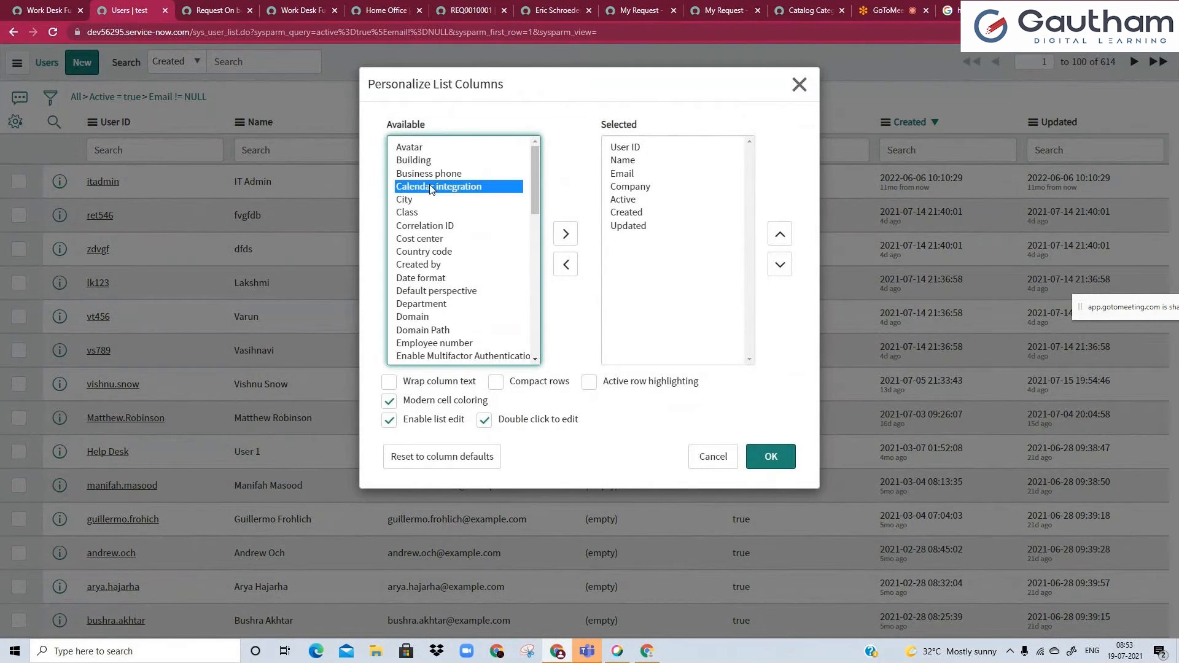
text(lo)
click(575, 239)
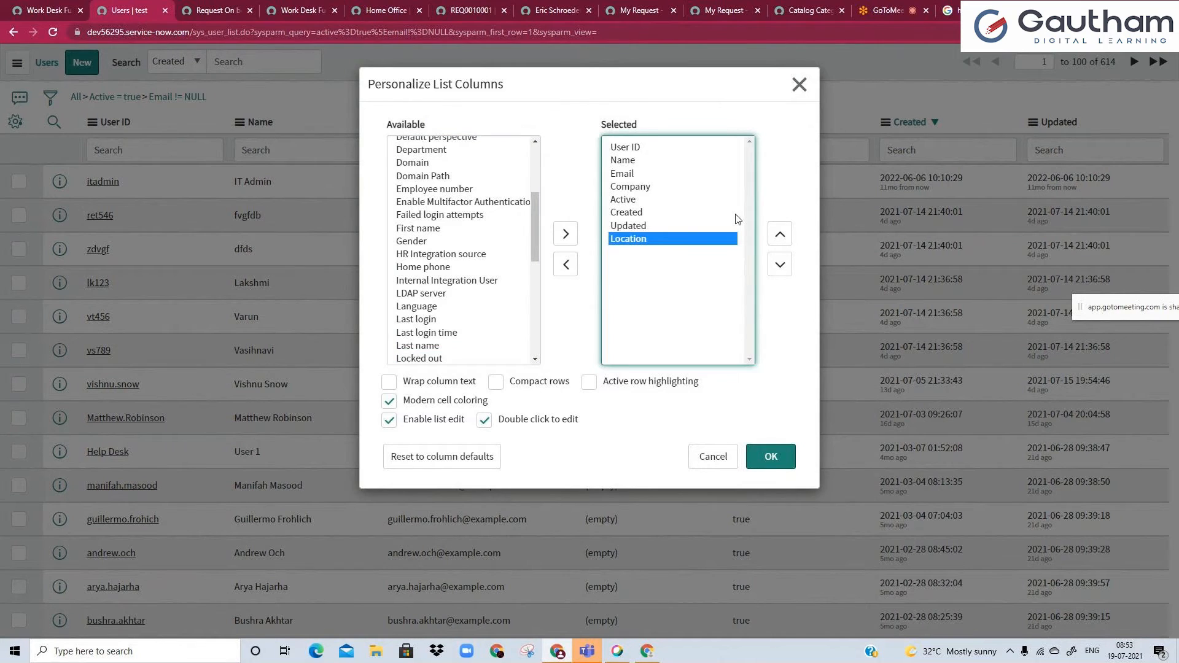
click(778, 240)
click(778, 240)
click(777, 239)
click(777, 239)
click(777, 240)
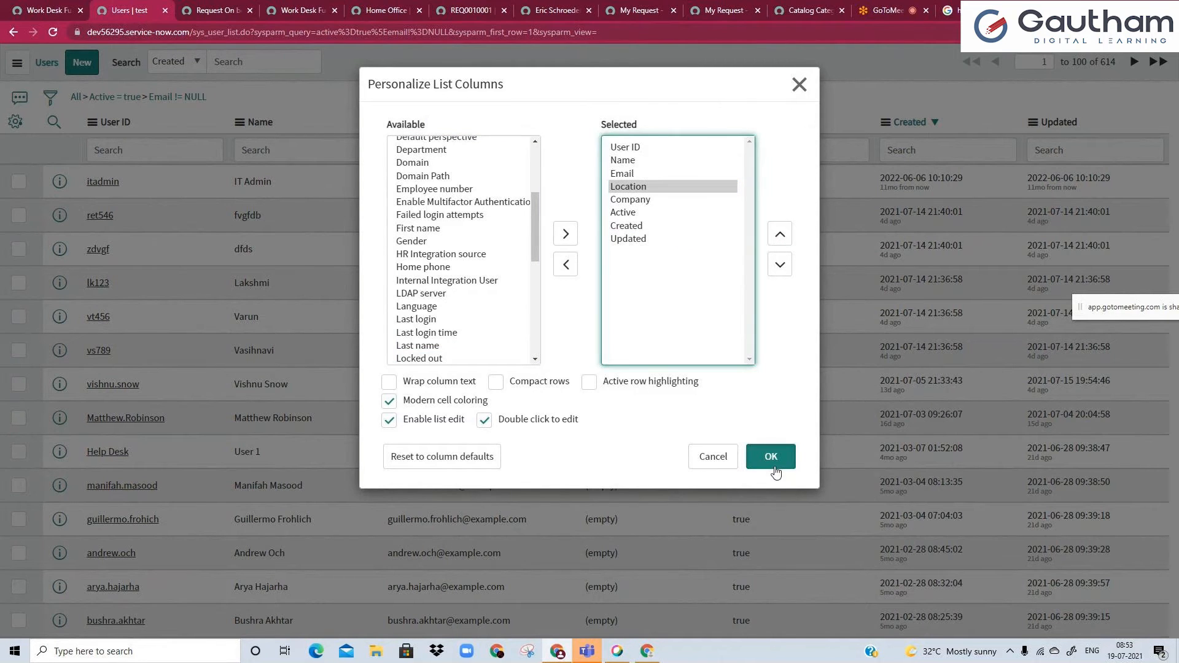
click(767, 465)
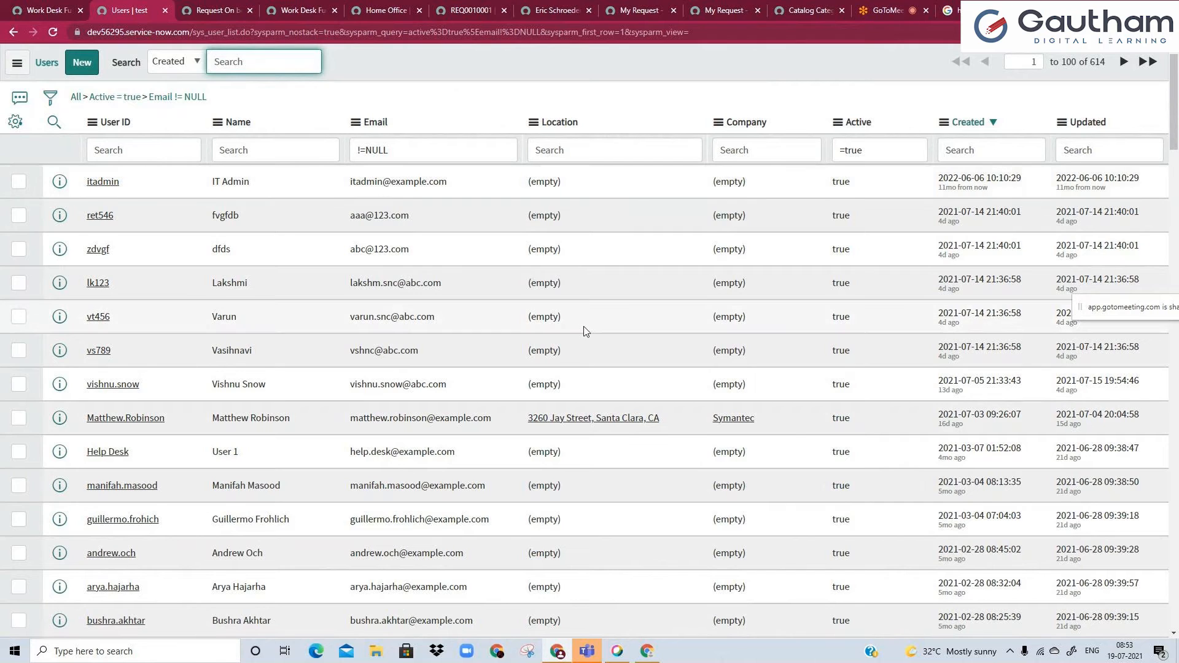
Set the itadmin user's location to the existing Santa Clara location directly in the list.
click(557, 186)
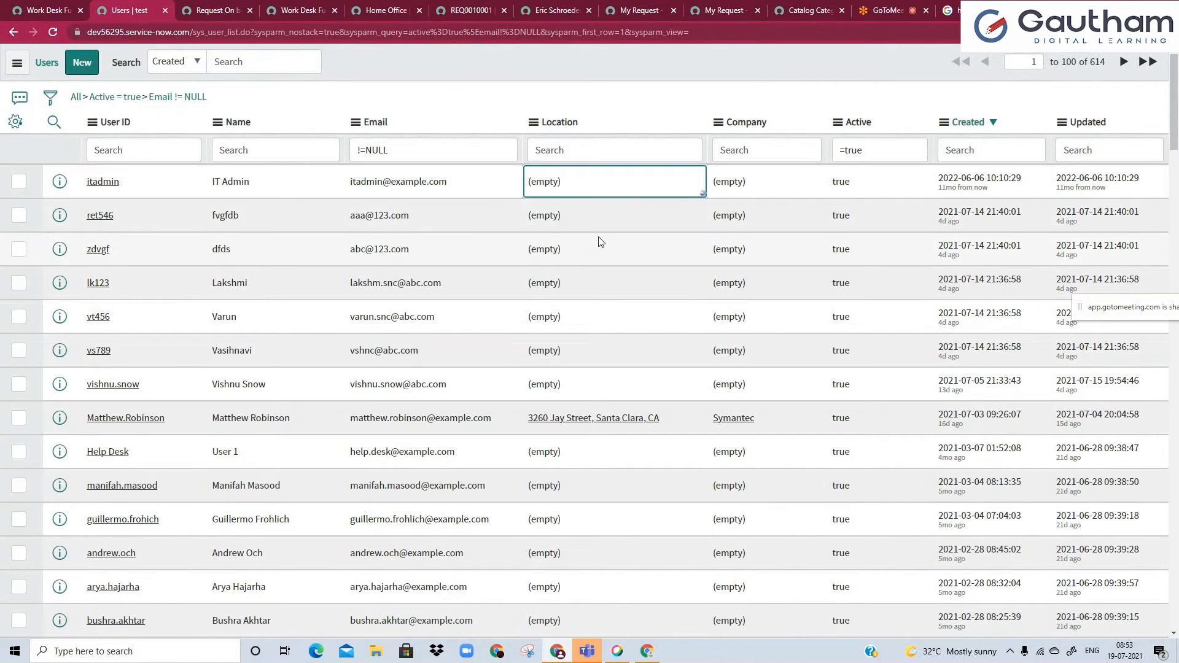
click(668, 184)
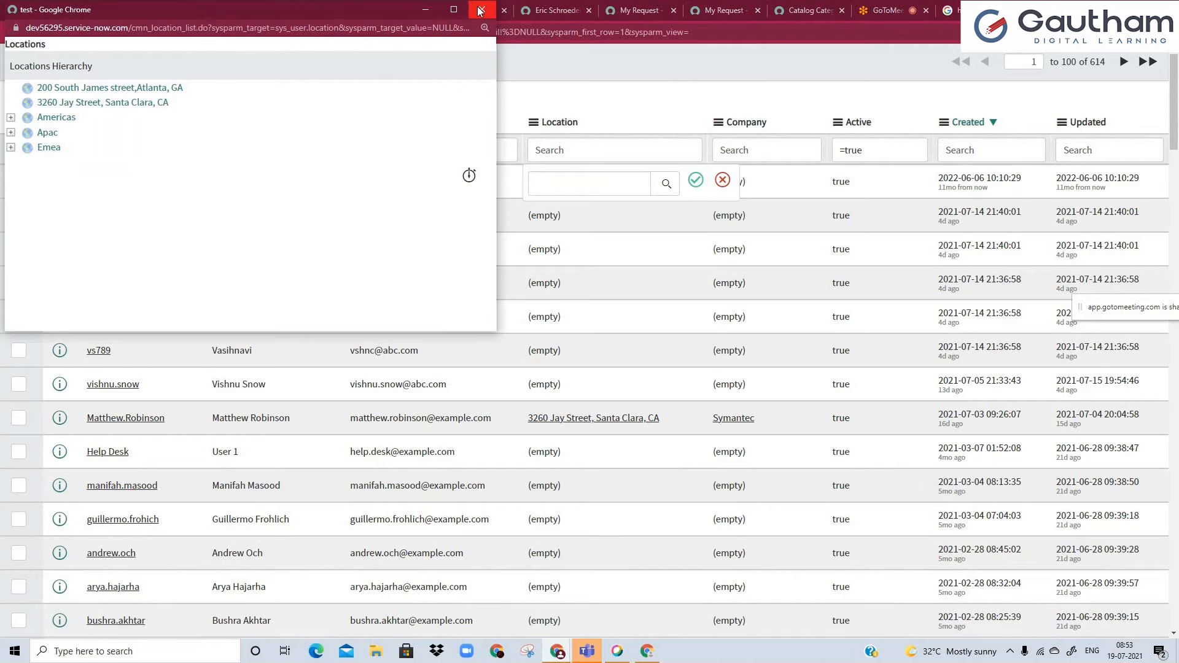
click(74, 105)
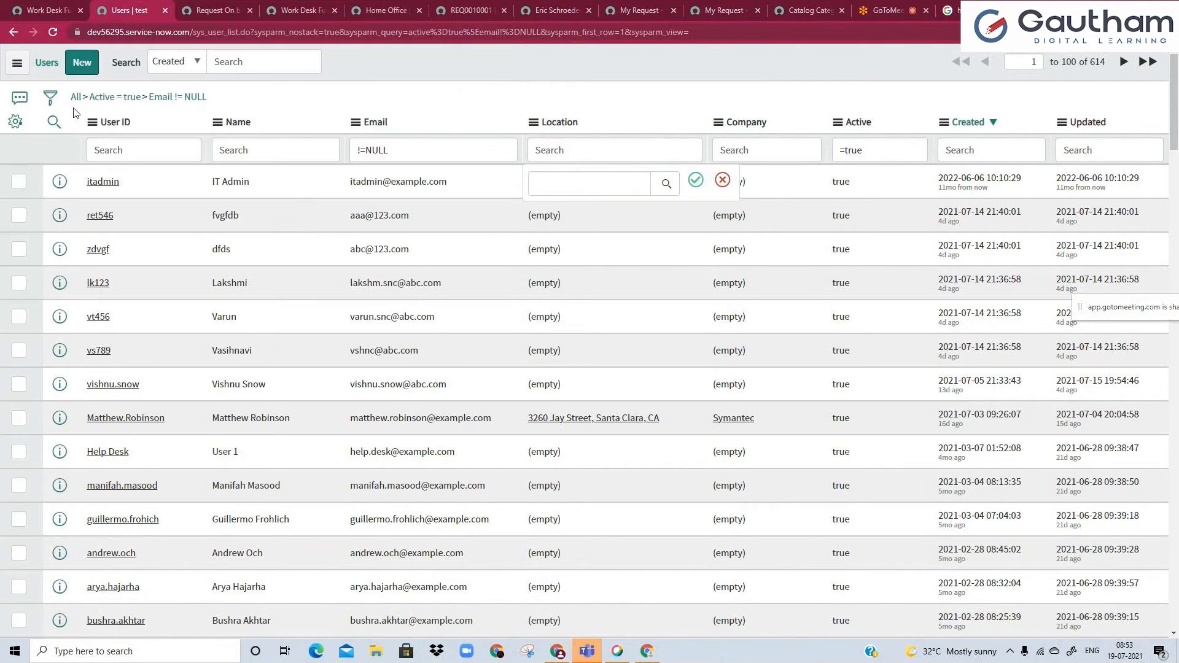
click(696, 180)
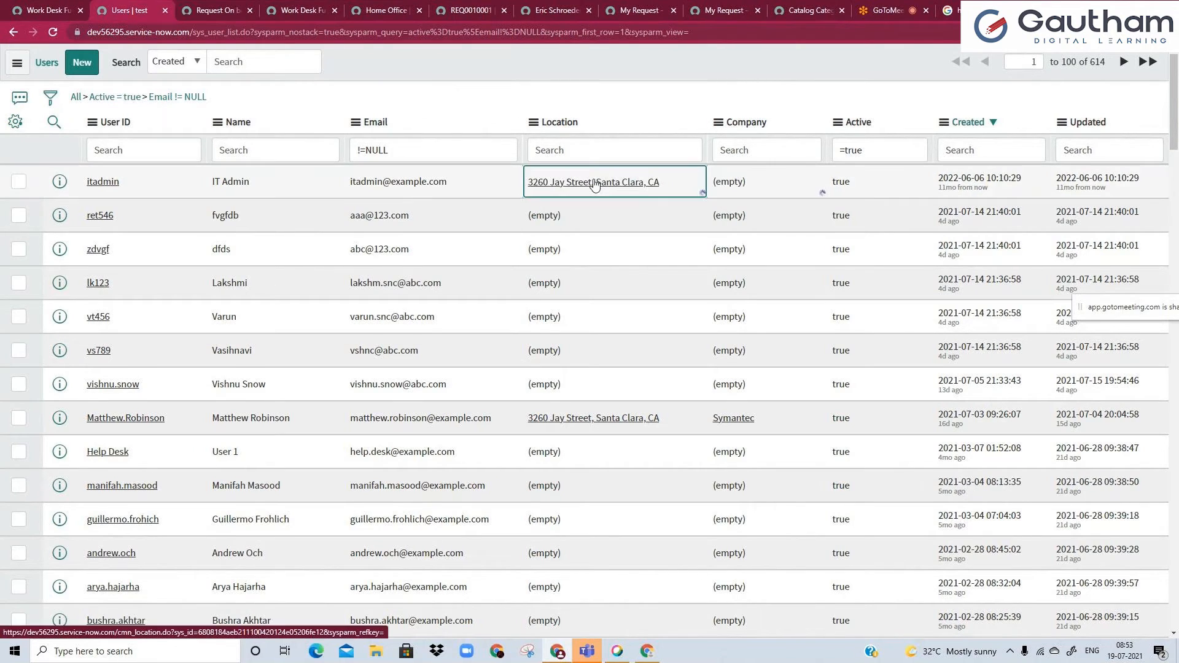
Open the assigned location's record and load a blank location form by replacing the URL's sys_id value with -1.
ctrl+click(595, 185)
click(190, 8)
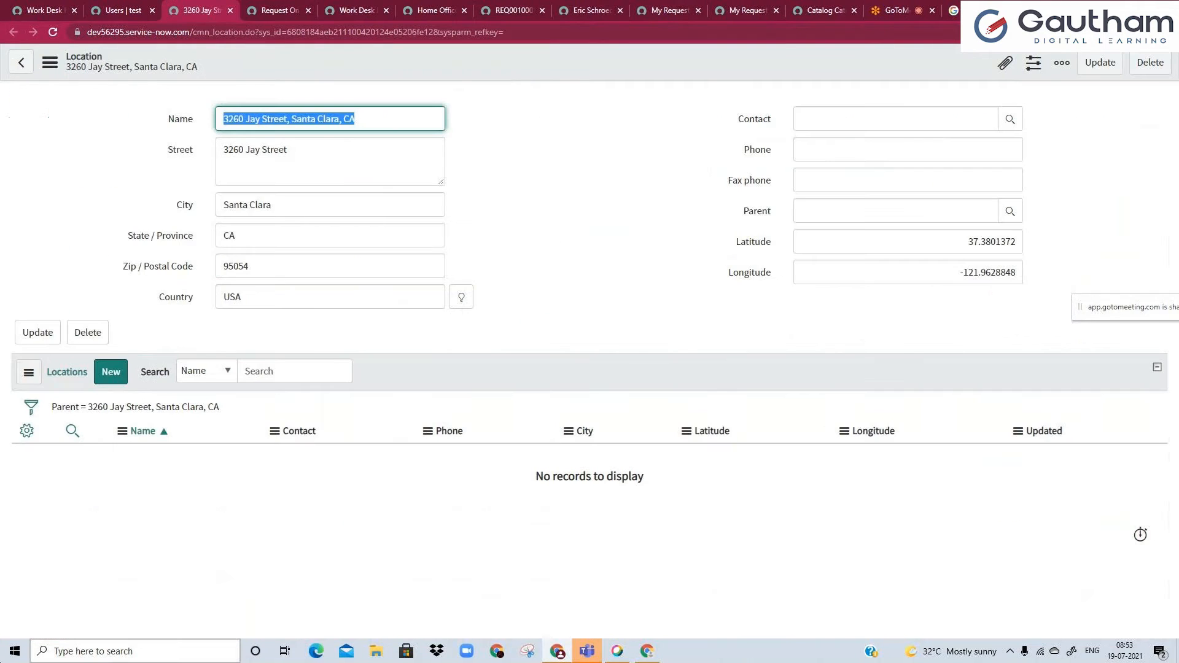
click(114, 6)
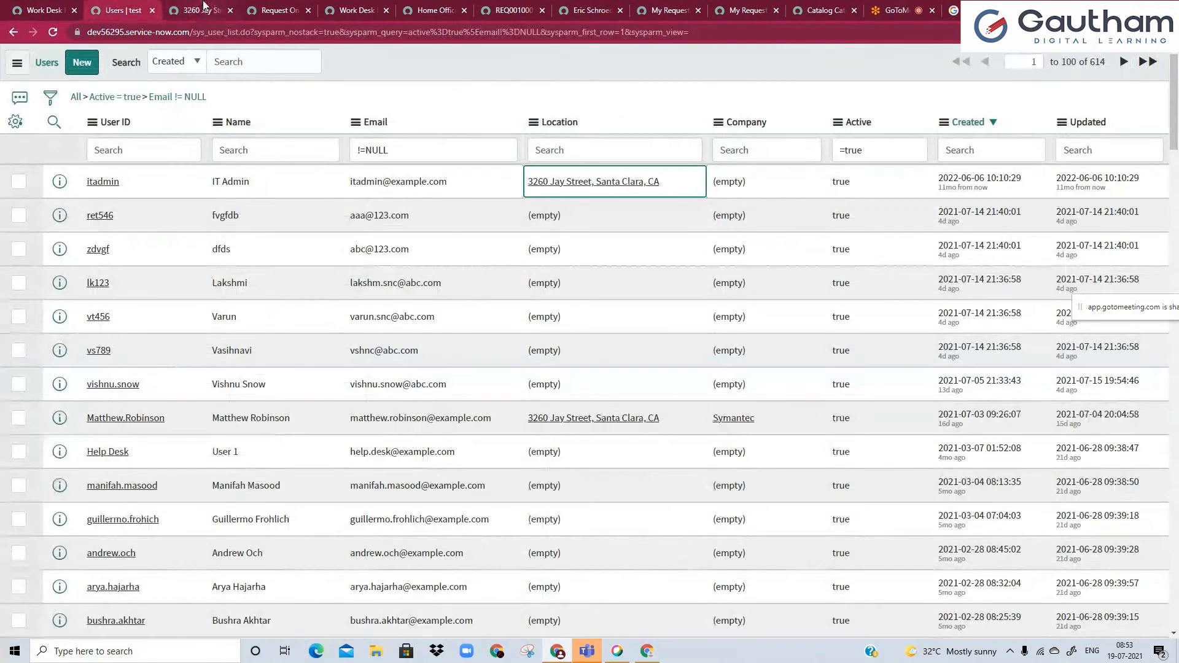
click(198, 9)
double_click(319, 32)
text(-1)
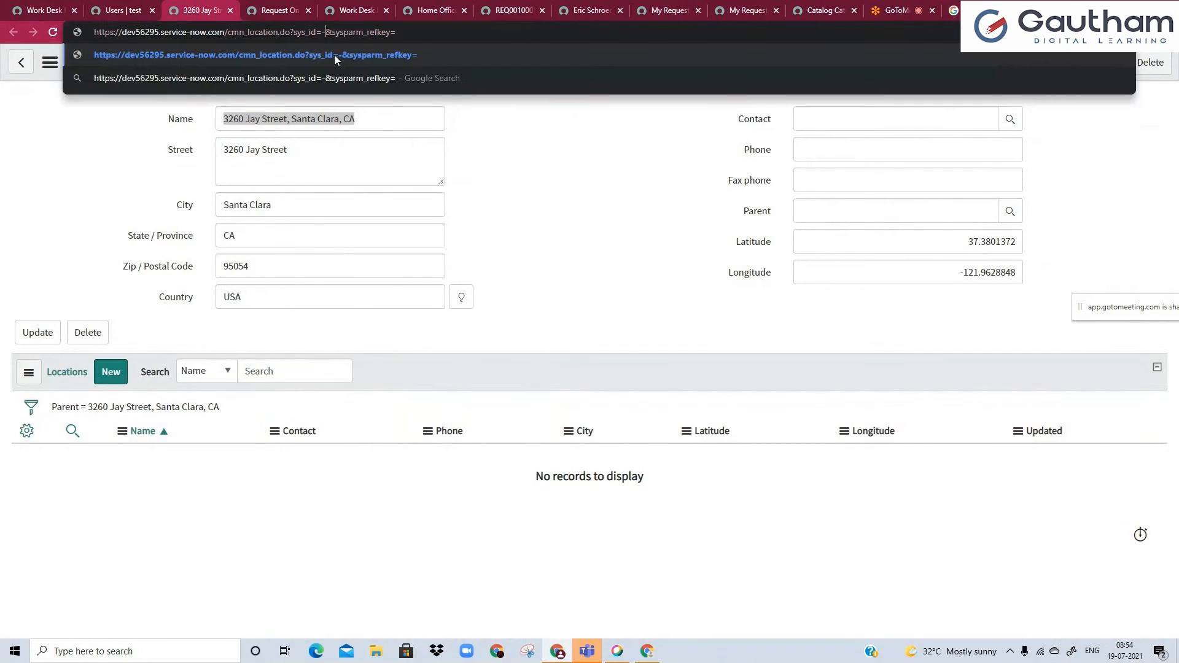
key(Return)
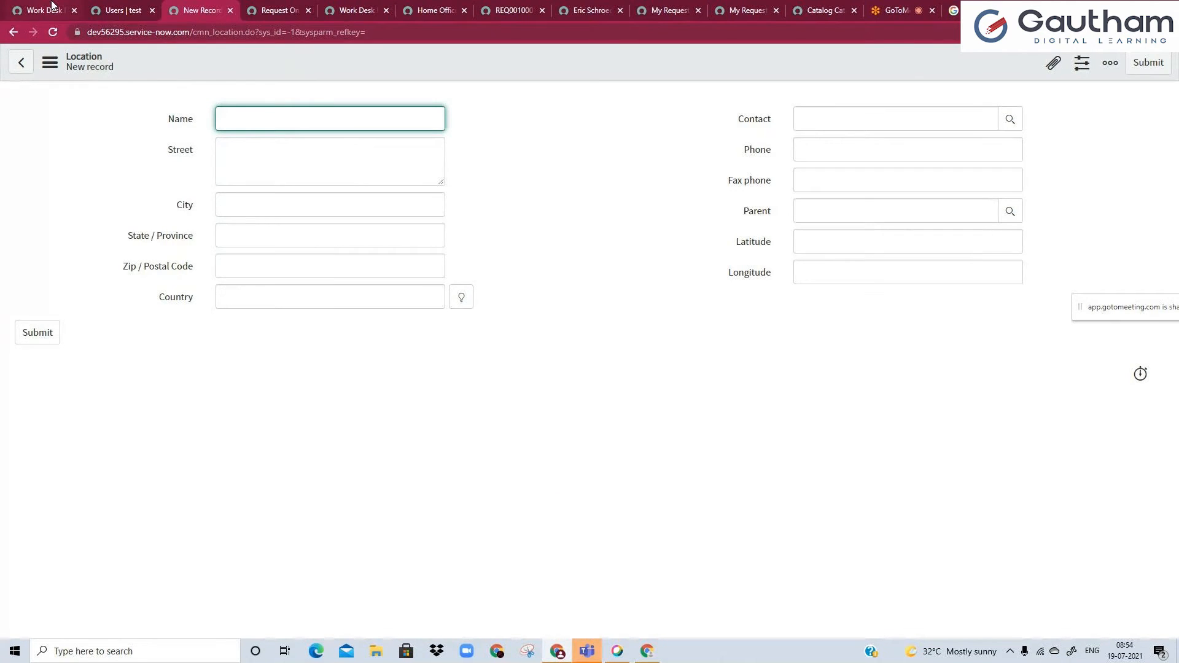
Search the navigator for location, open Locations separately, start a new record, and close the earlier blank location form.
click(53, 9)
click(93, 106)
text(loc)
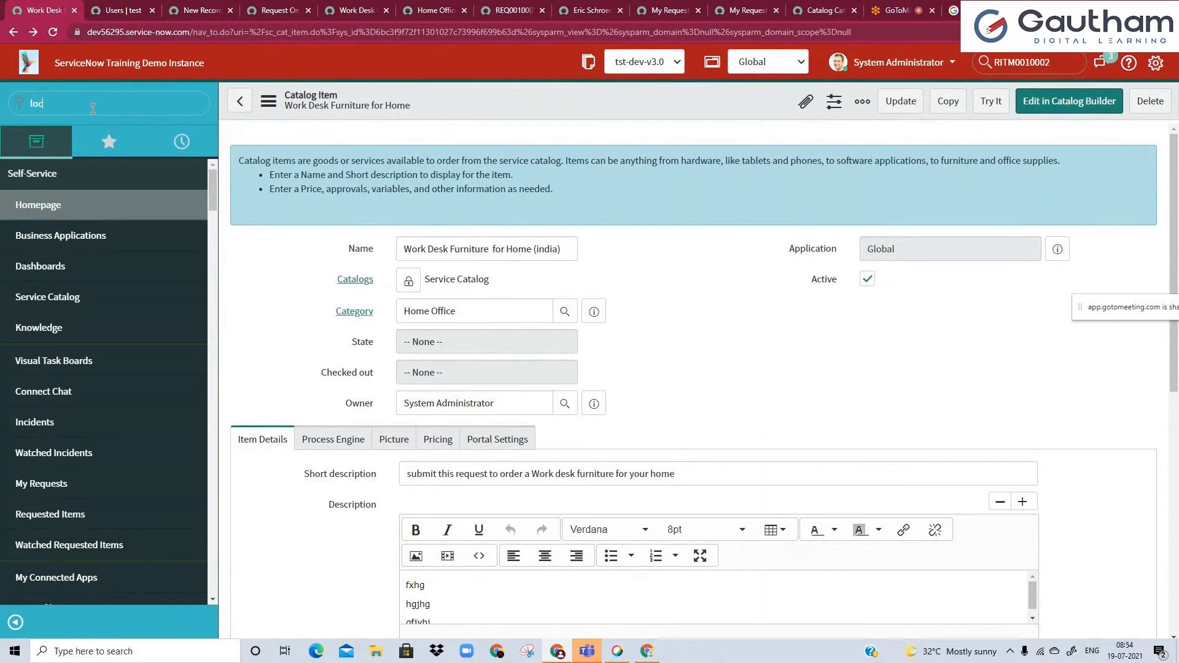
text(ation)
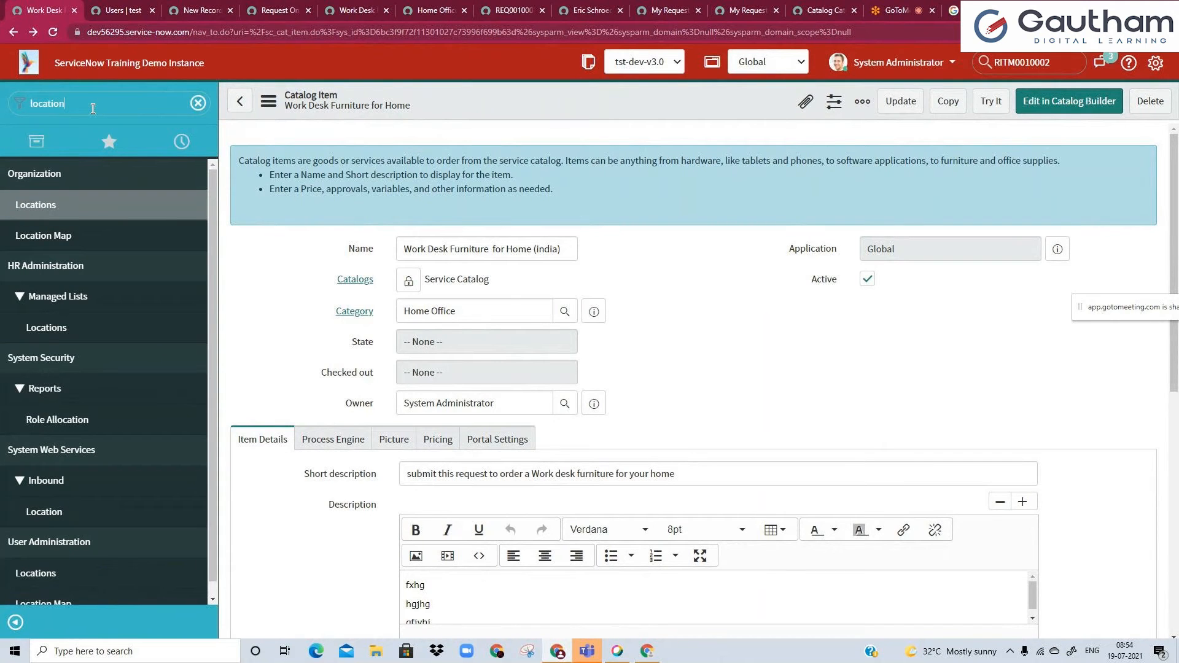
middle_click(43, 206)
click(111, 9)
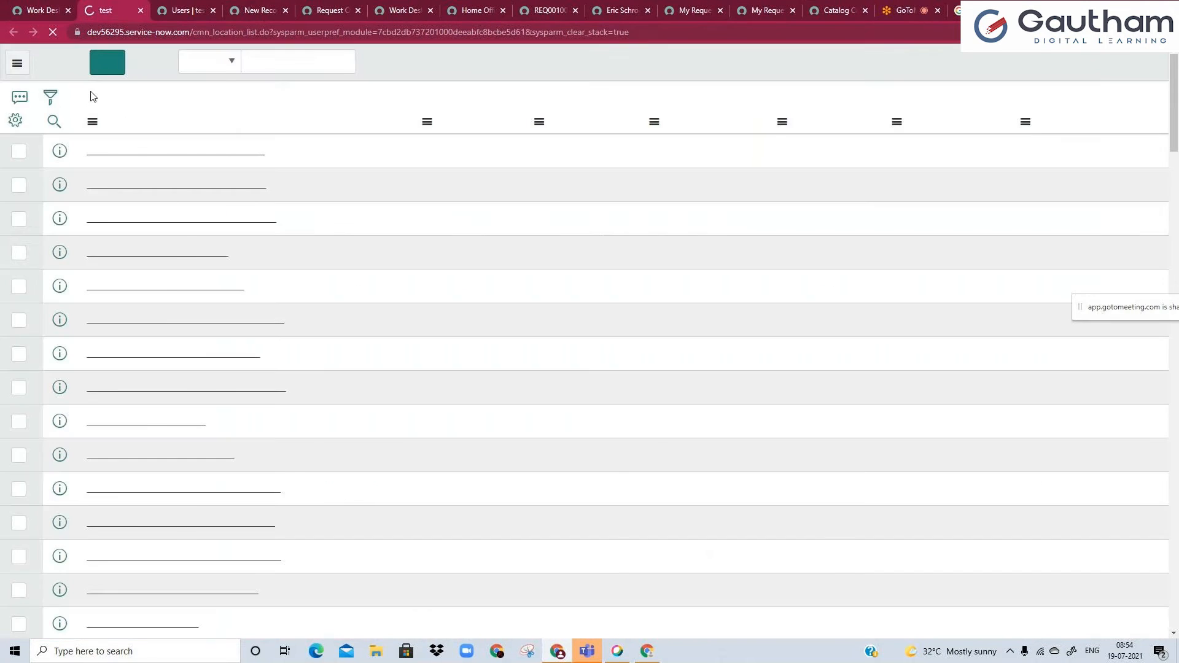
click(93, 69)
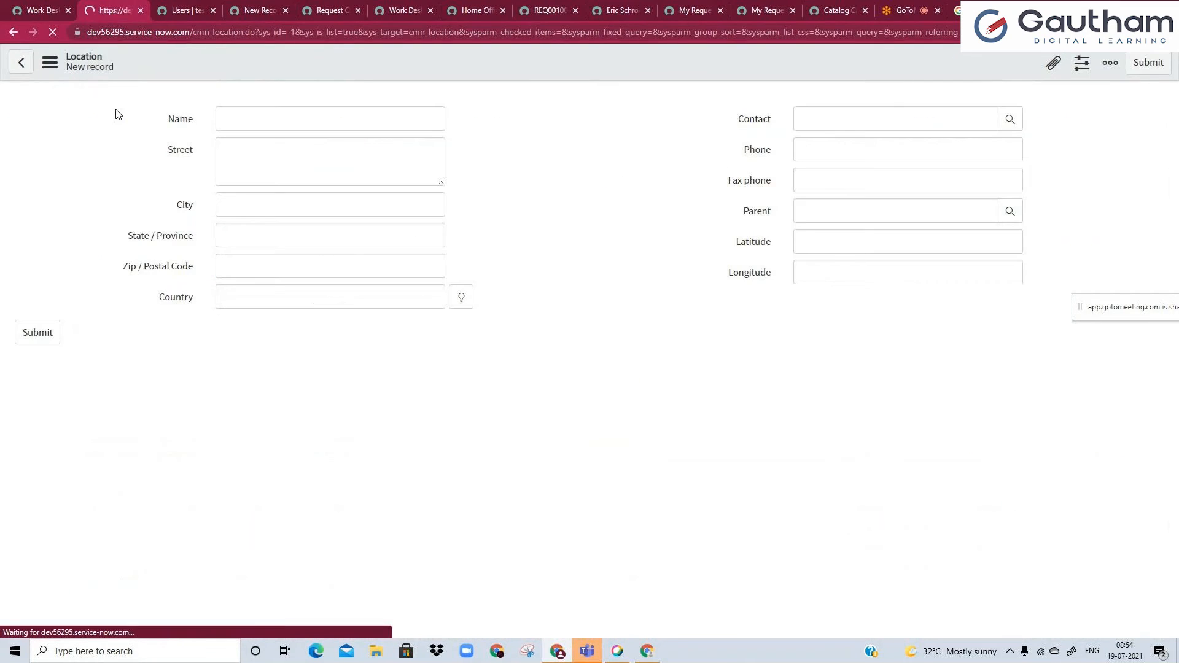
click(285, 10)
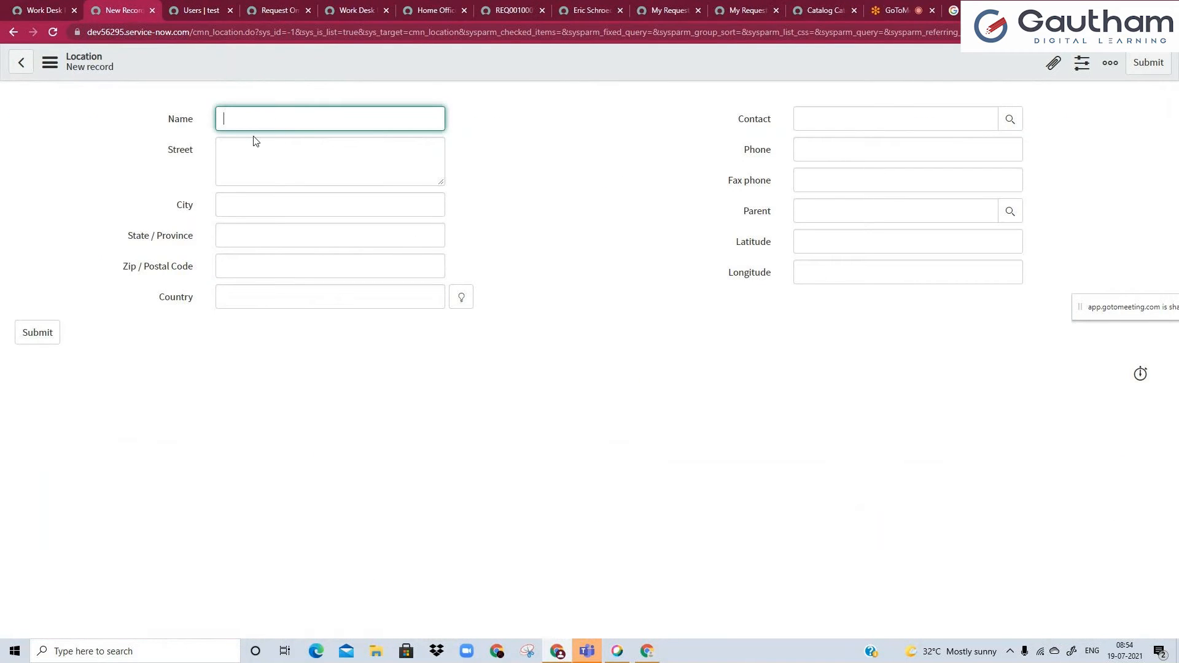
Create a location named Hyderabad with country India and save it without leaving the record.
text(Hyderabad)
click(259, 289)
text(India)
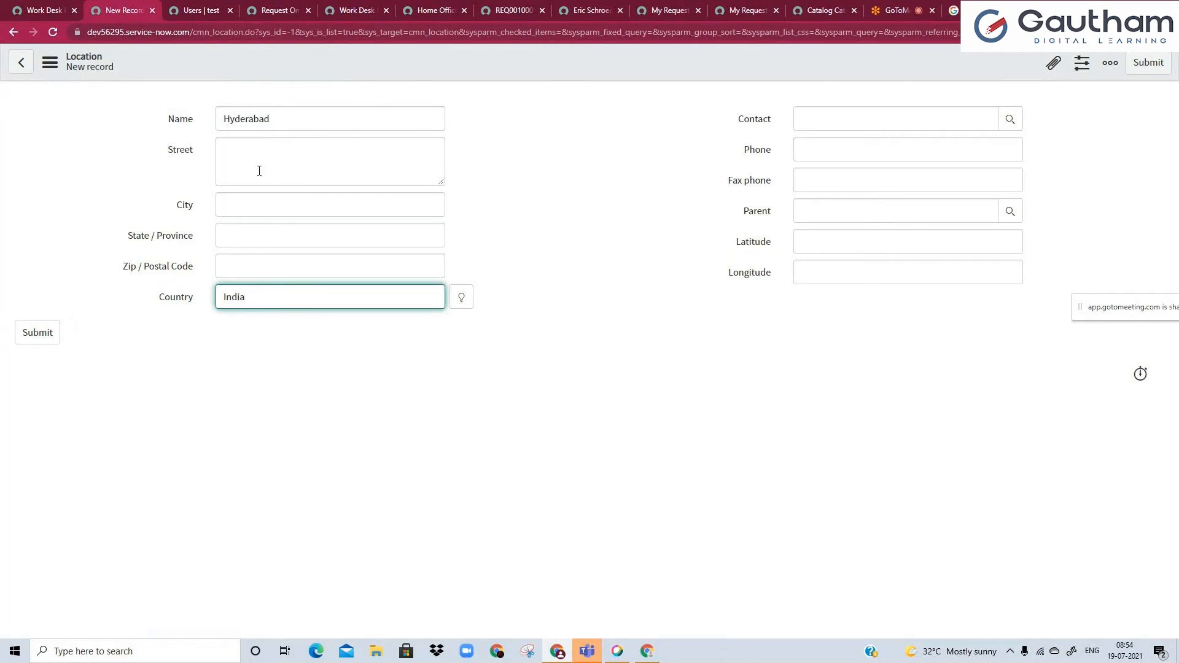
right_click(249, 65)
click(274, 79)
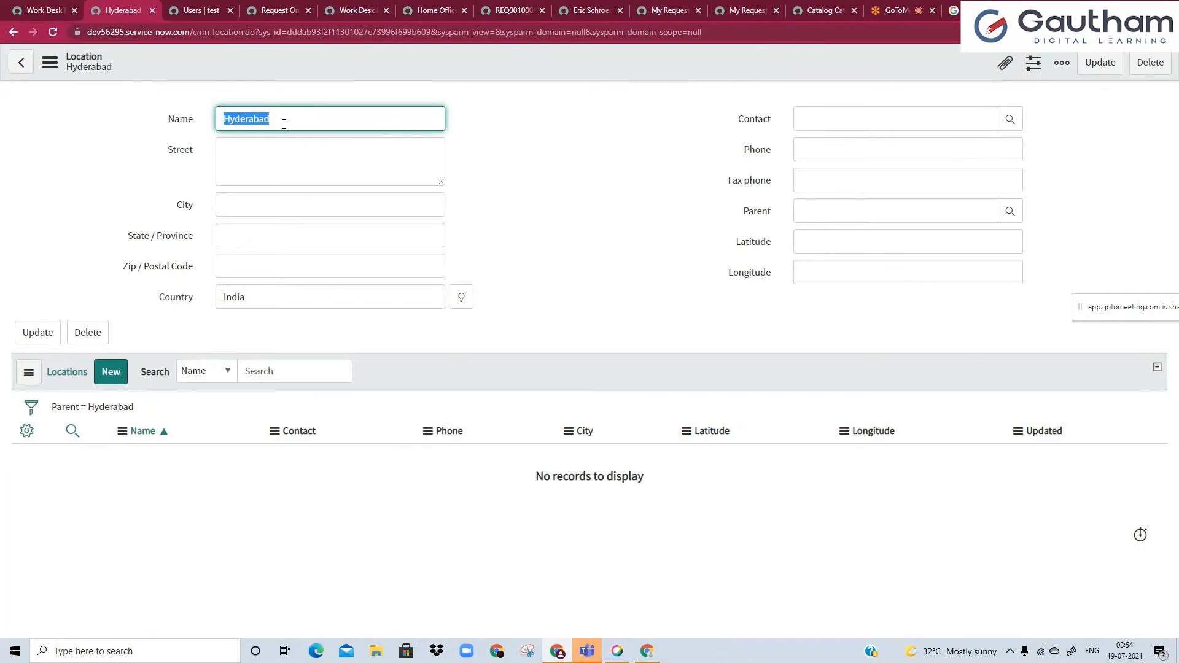
Change the location name to Chennai and insert it as a separate India location, staying on the record.
key(BackSpace)
text(Chenna9)
right_click(271, 74)
click(298, 120)
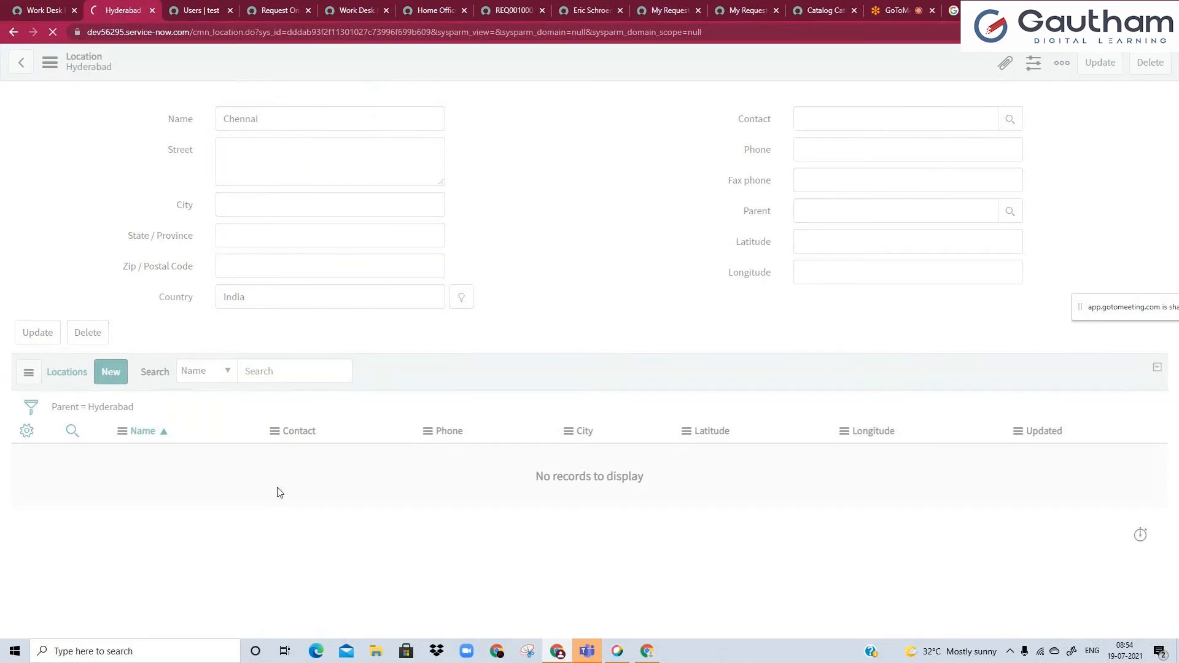
Insert another India location named Delhi from the Chennai record, staying on the new record.
double_click(268, 115)
text(Delhi)
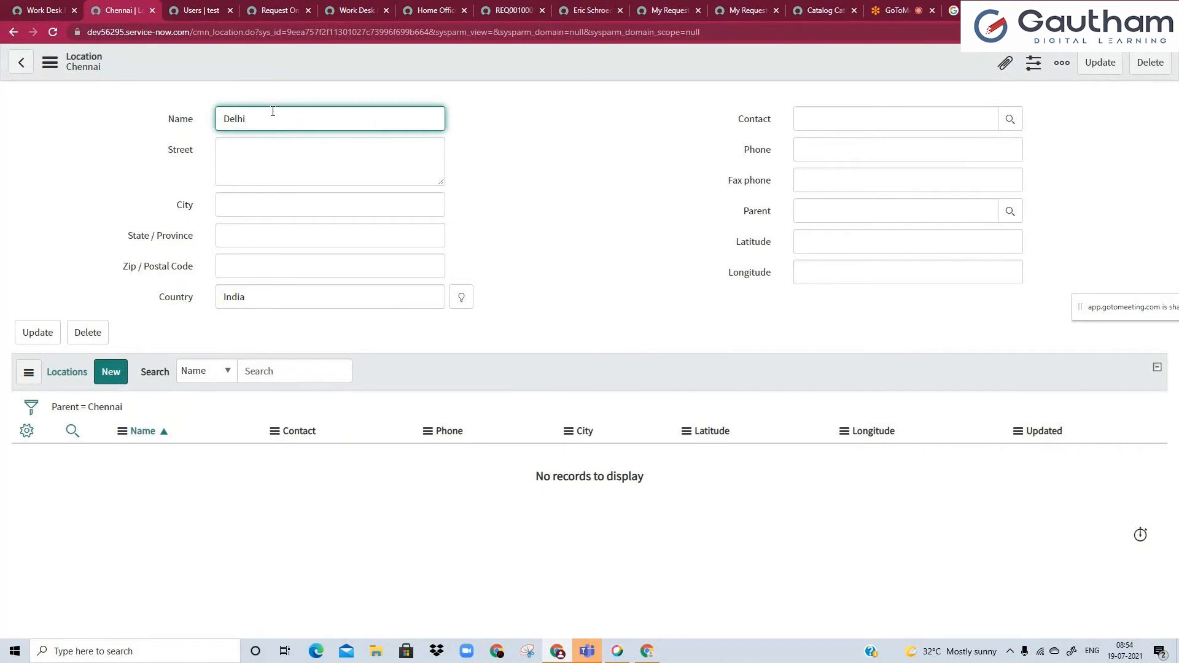
right_click(392, 53)
click(424, 105)
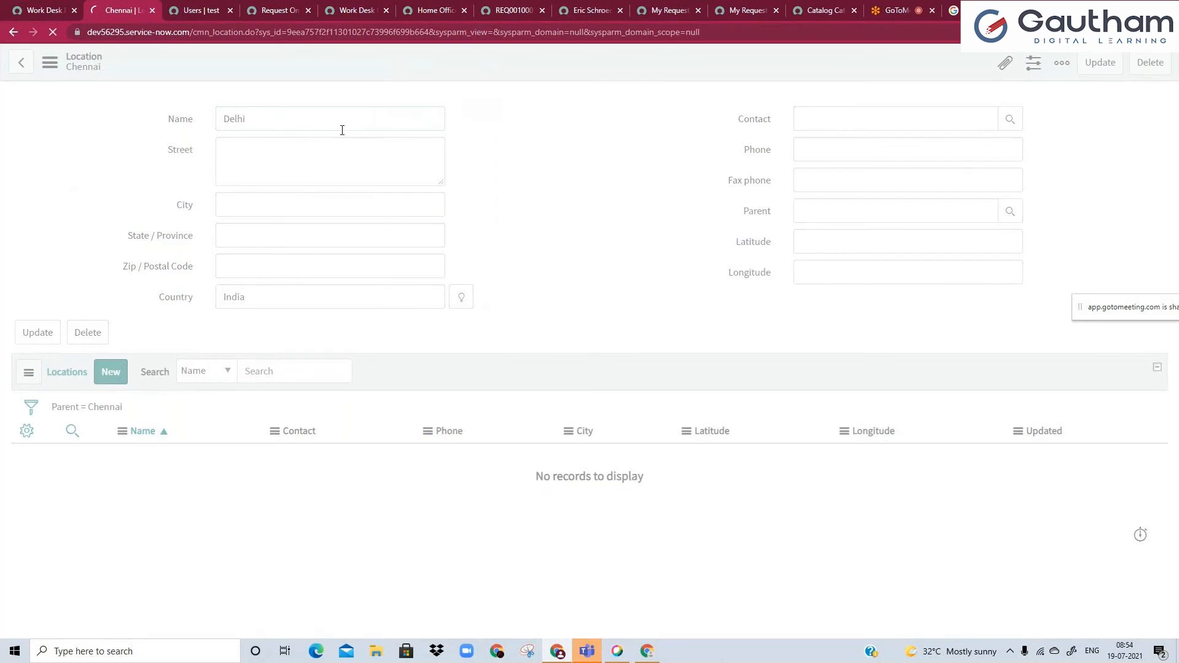
Insert another India location named Bangalore from the Delhi record and check its country.
double_click(330, 121)
text(Ban)
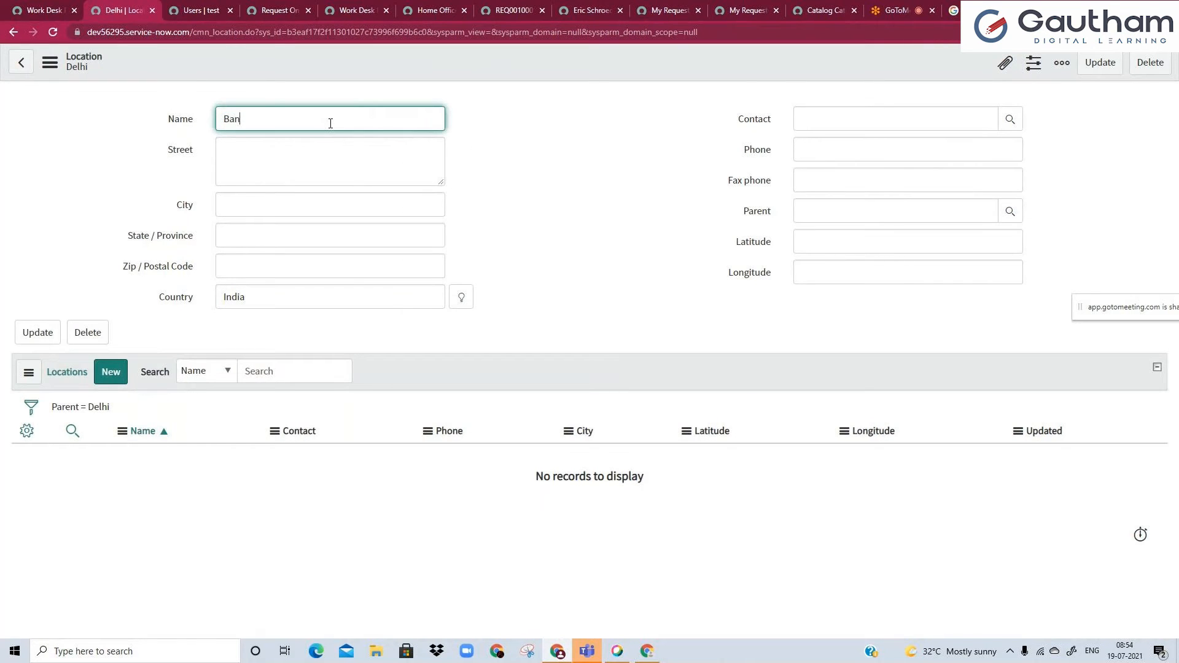
text(galore)
right_click(278, 66)
click(308, 112)
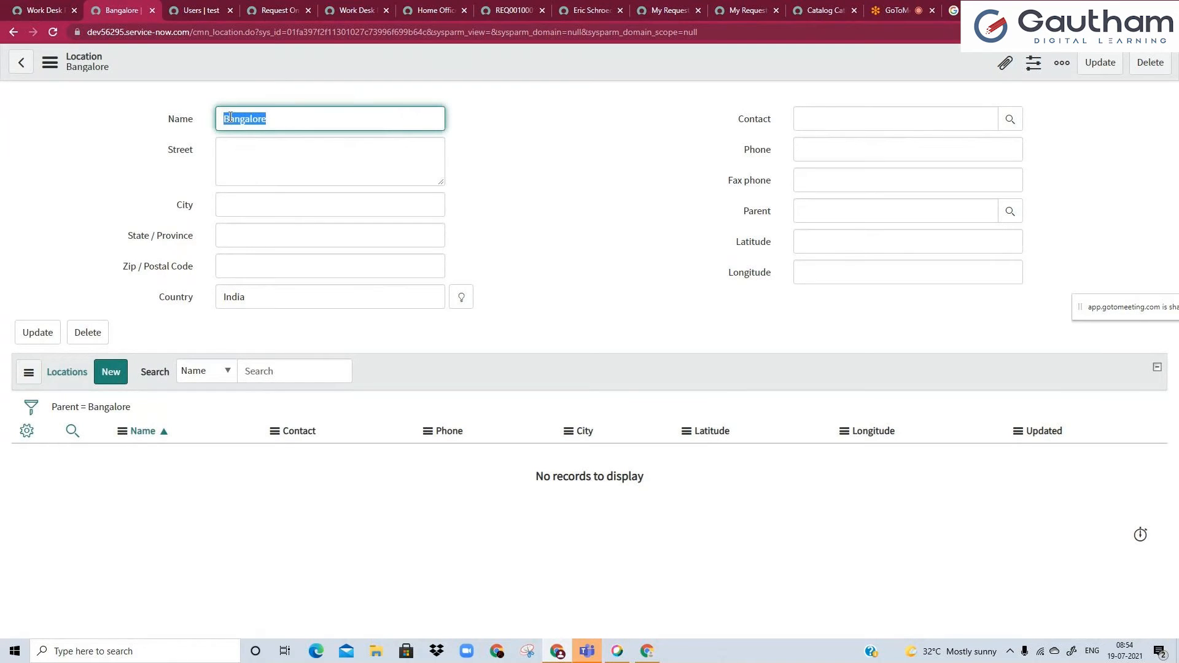
double_click(260, 299)
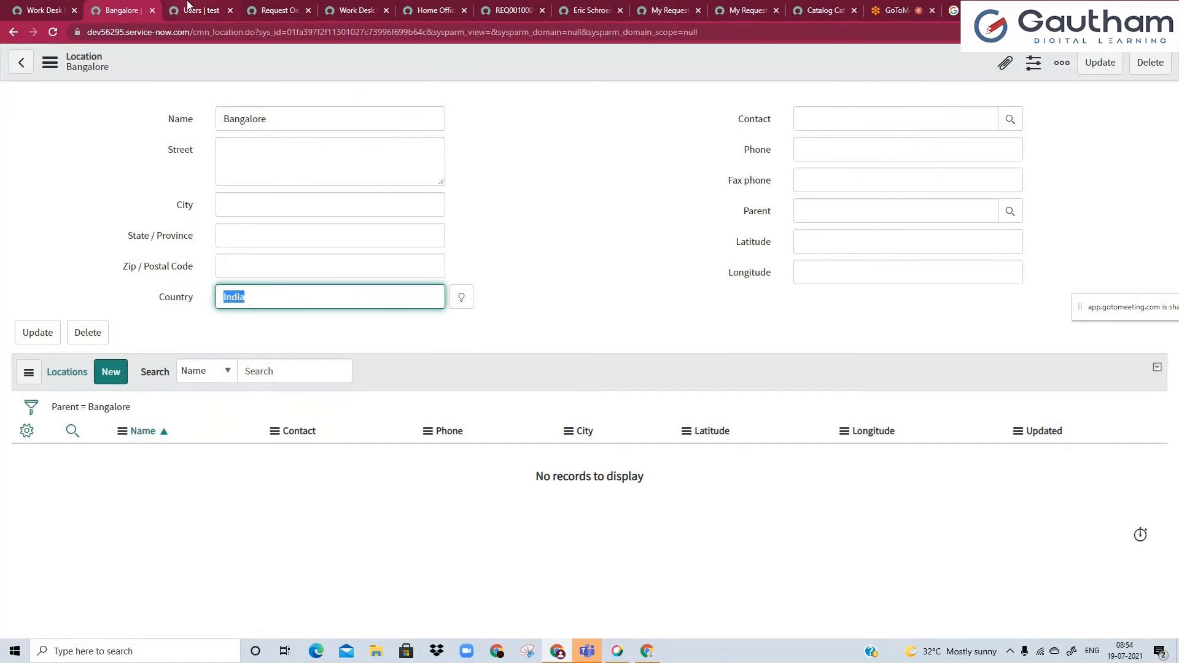
Return to the users list and set the itadmin user's location to Chennai.
click(187, 7)
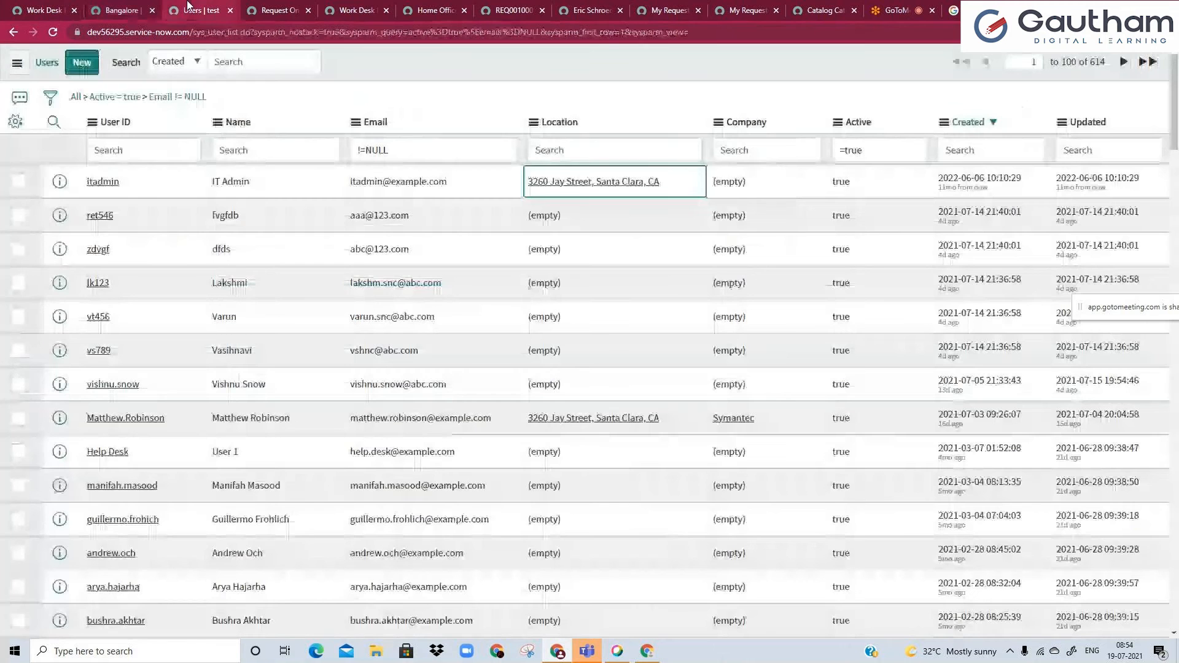
double_click(565, 196)
text(che)
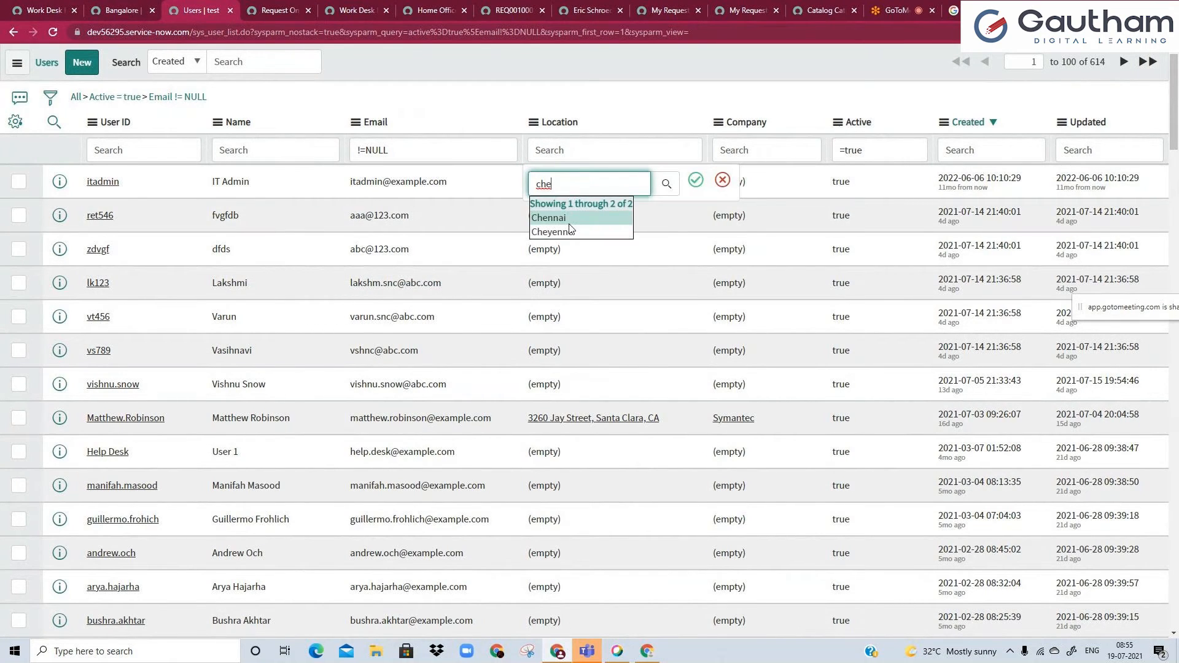
click(570, 223)
click(696, 180)
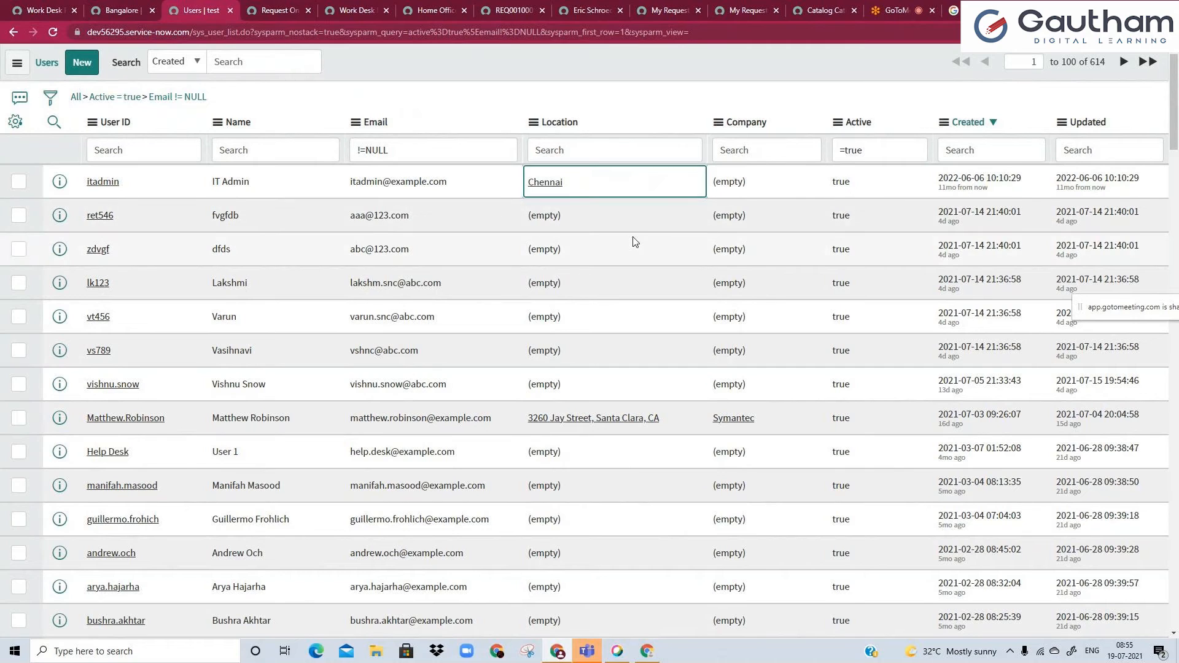
Set the location of the fourth user in the list to Delhi.
key(Down)
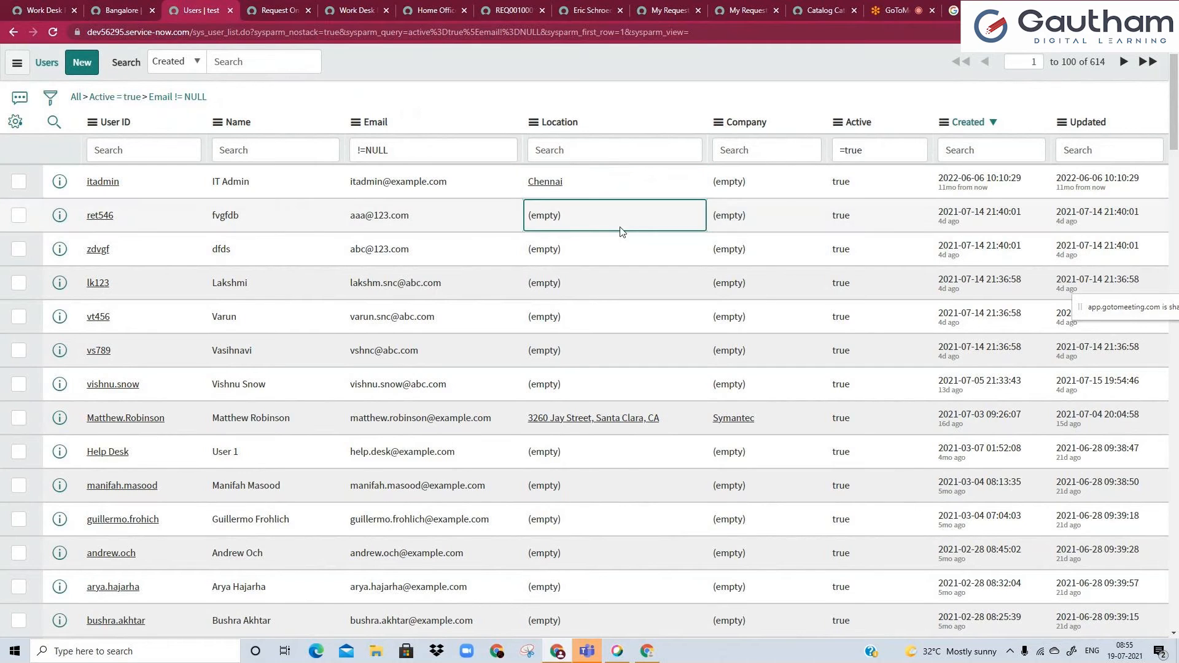
click(620, 260)
double_click(611, 291)
text(delh)
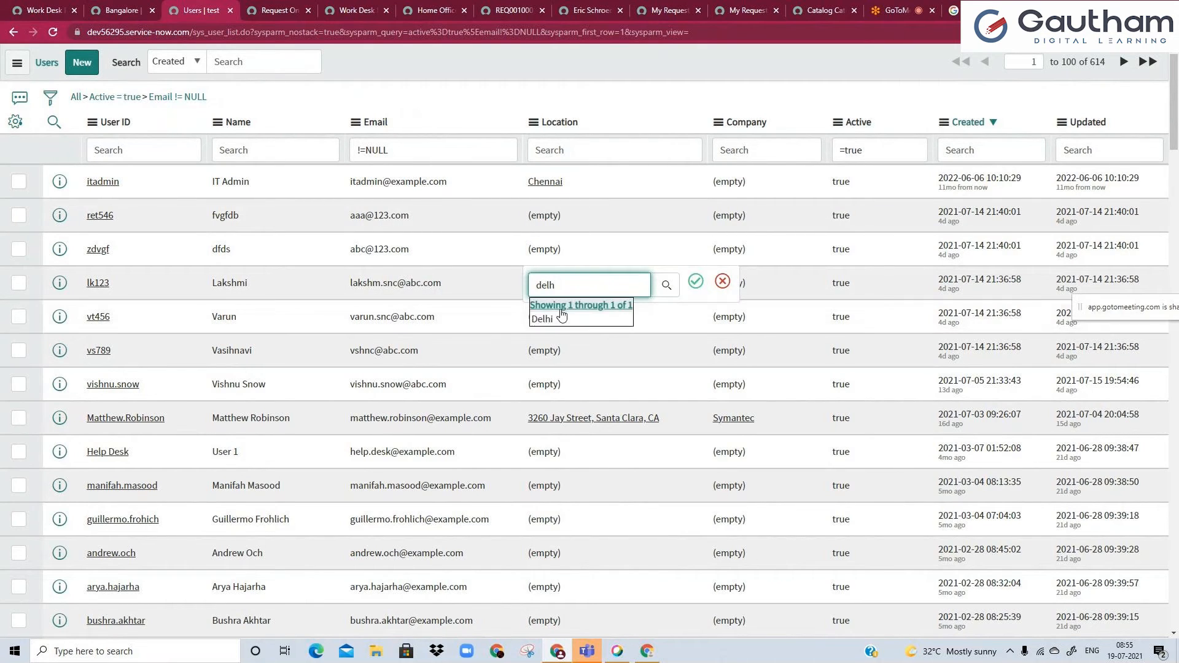
click(561, 316)
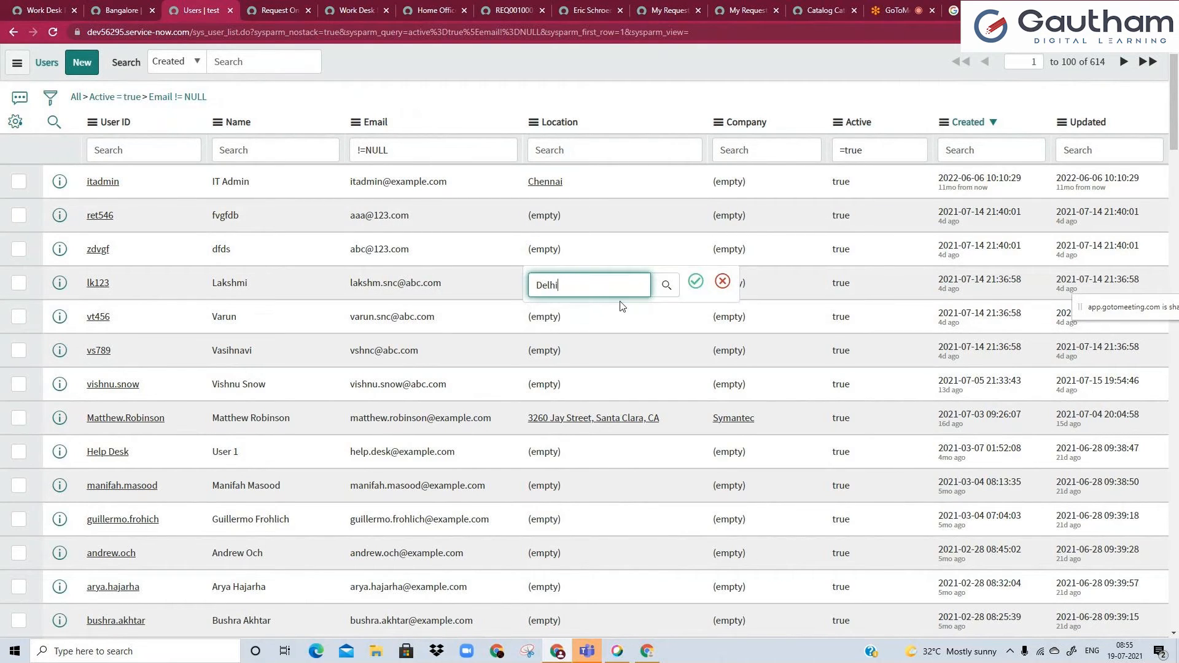
Set the location of the sixth user in the list to Bangalore.
click(614, 345)
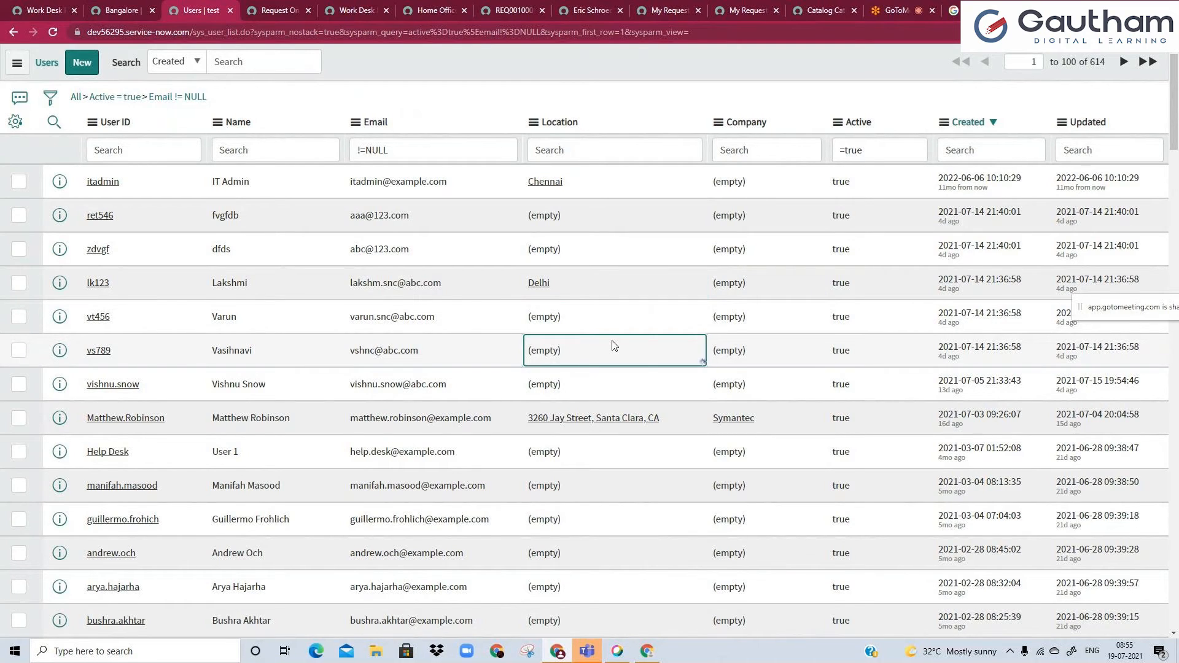
double_click(614, 345)
text(bang)
click(587, 391)
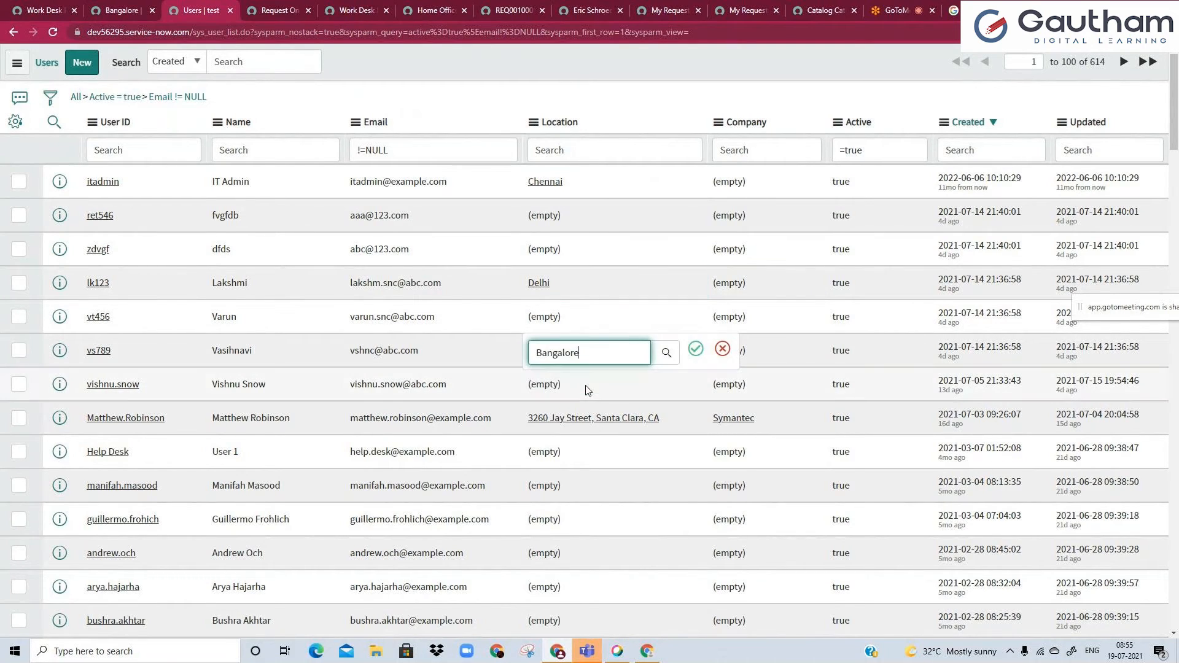
click(704, 356)
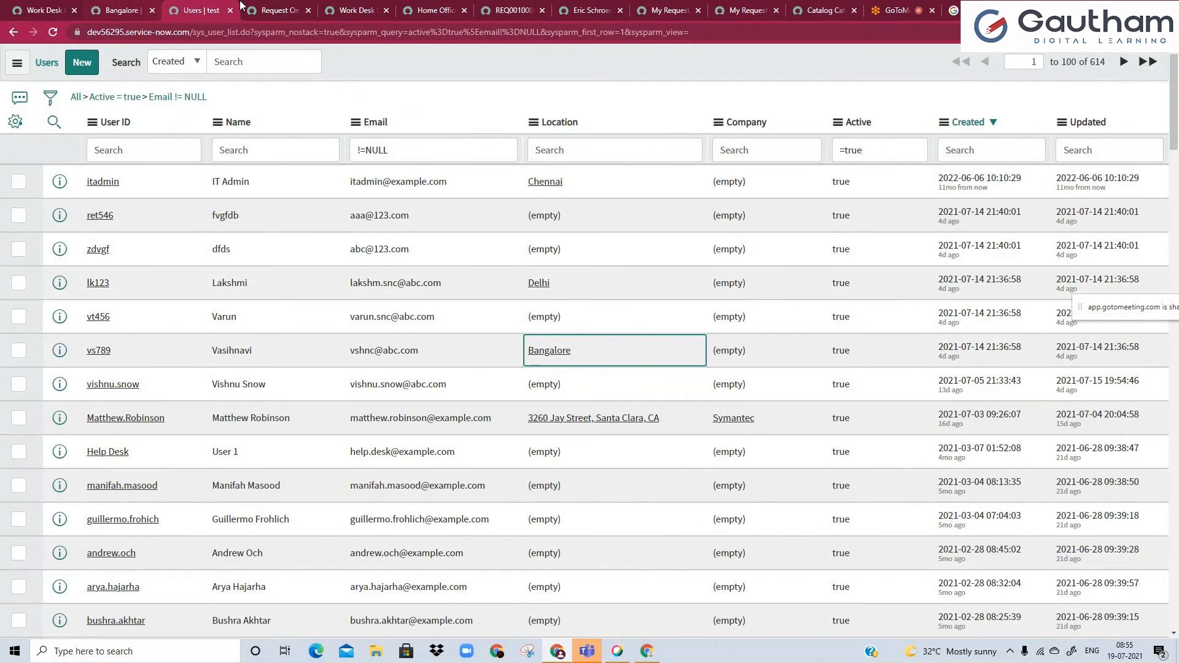
Check which users the Request On behalf of field offers on the Work Desk Furniture for Home portal page.
click(353, 10)
scroll(430, 276, down, 2)
click(773, 342)
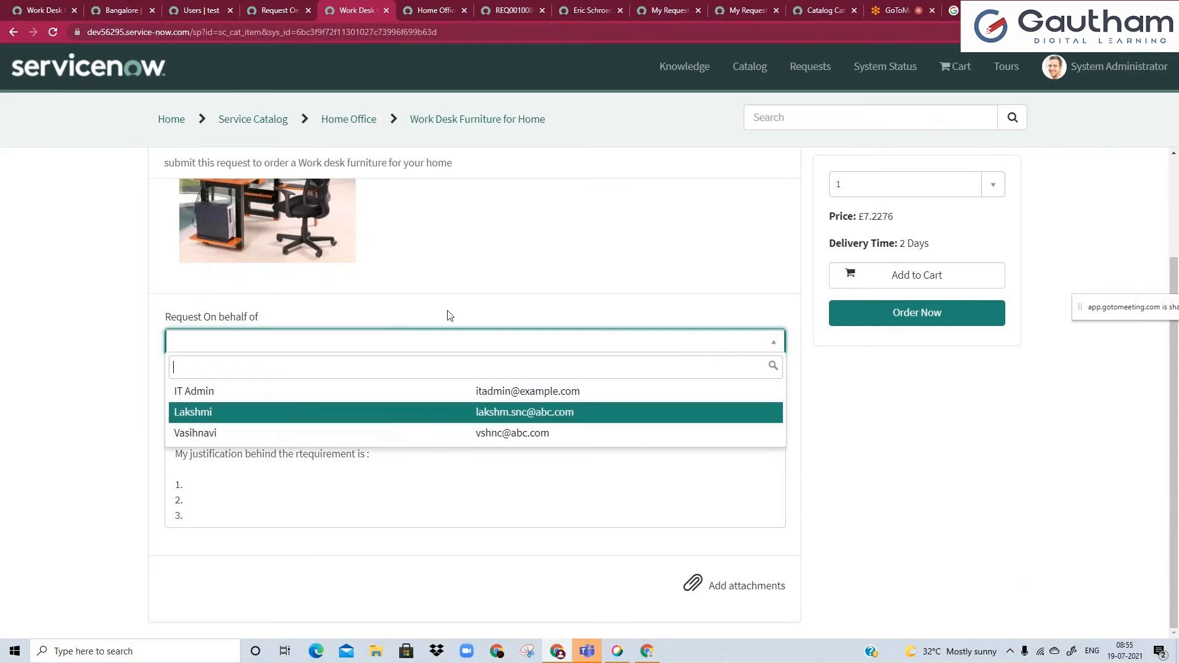
click(504, 241)
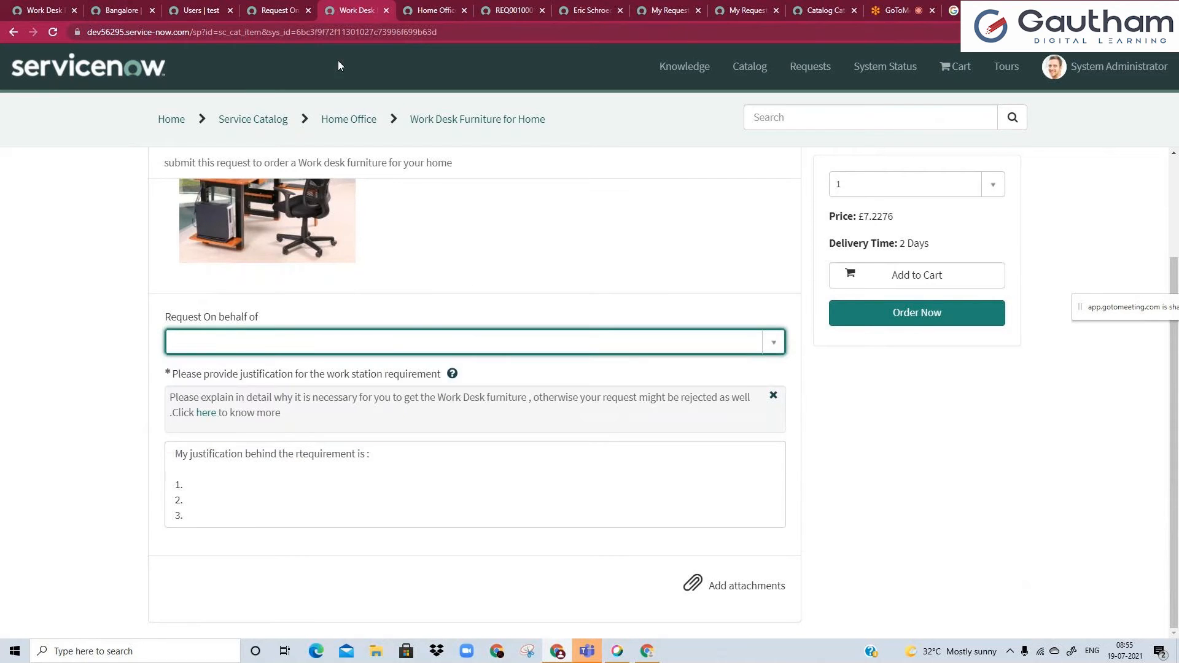
Review the type specifications of the Request On behalf of variable.
click(291, 7)
click(234, 245)
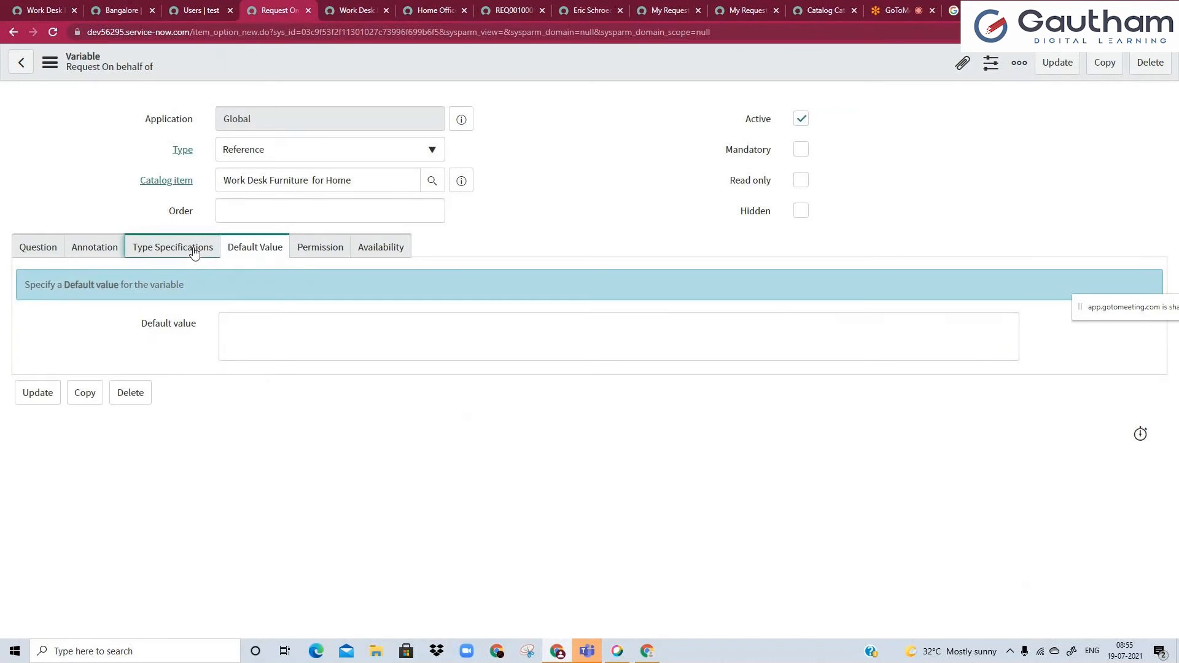
click(192, 249)
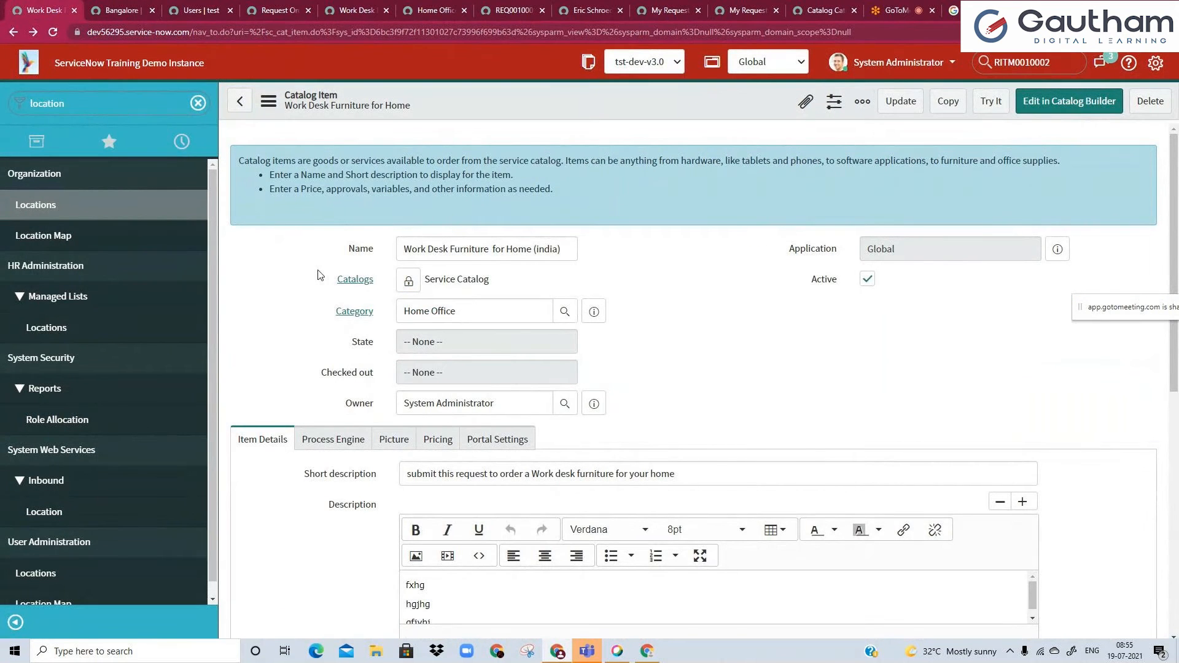
Return to the catalog item record and save it with the name Work Desk Furniture for Home (india).
drag(422, 249, 565, 248)
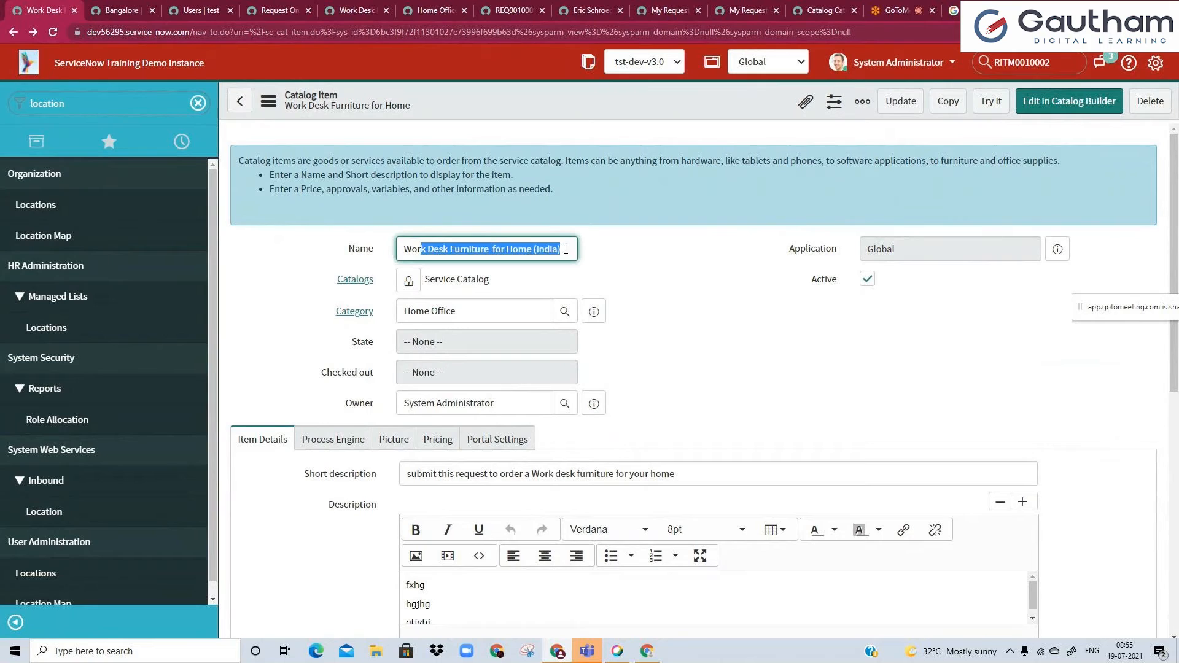
click(565, 249)
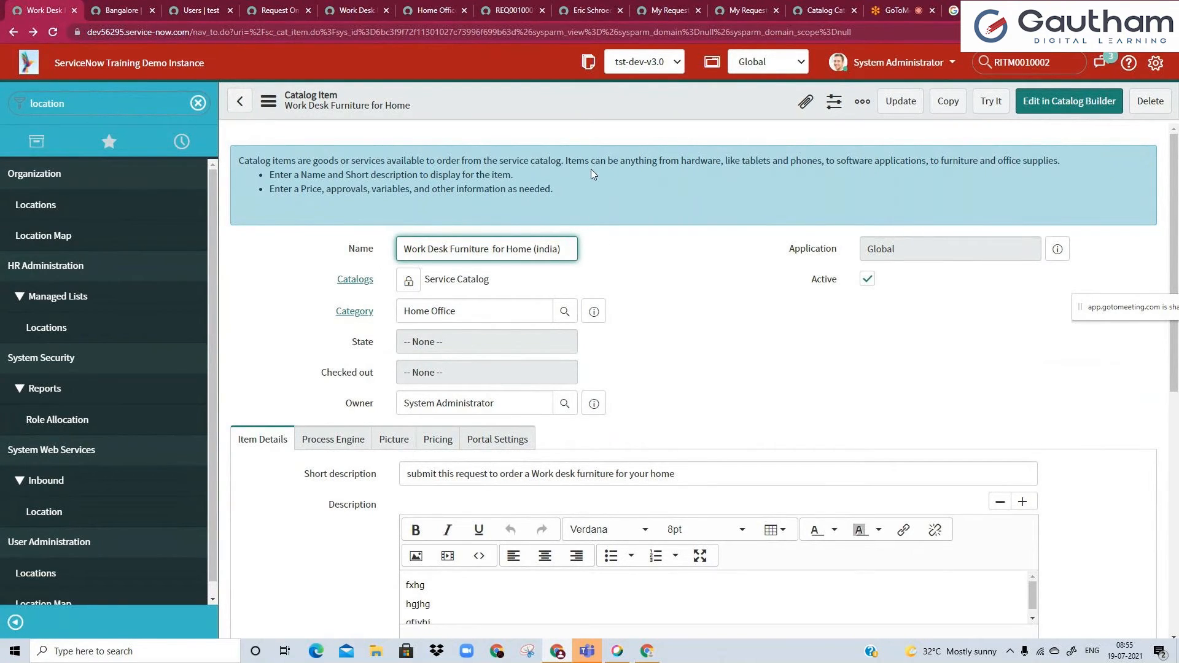
right_click(603, 97)
click(623, 108)
Place the item's portal page beside the catalog item's browser tab, reload it and check the (india) title.
scroll(676, 368, down, 3)
click(305, 8)
drag(355, 10, 123, 10)
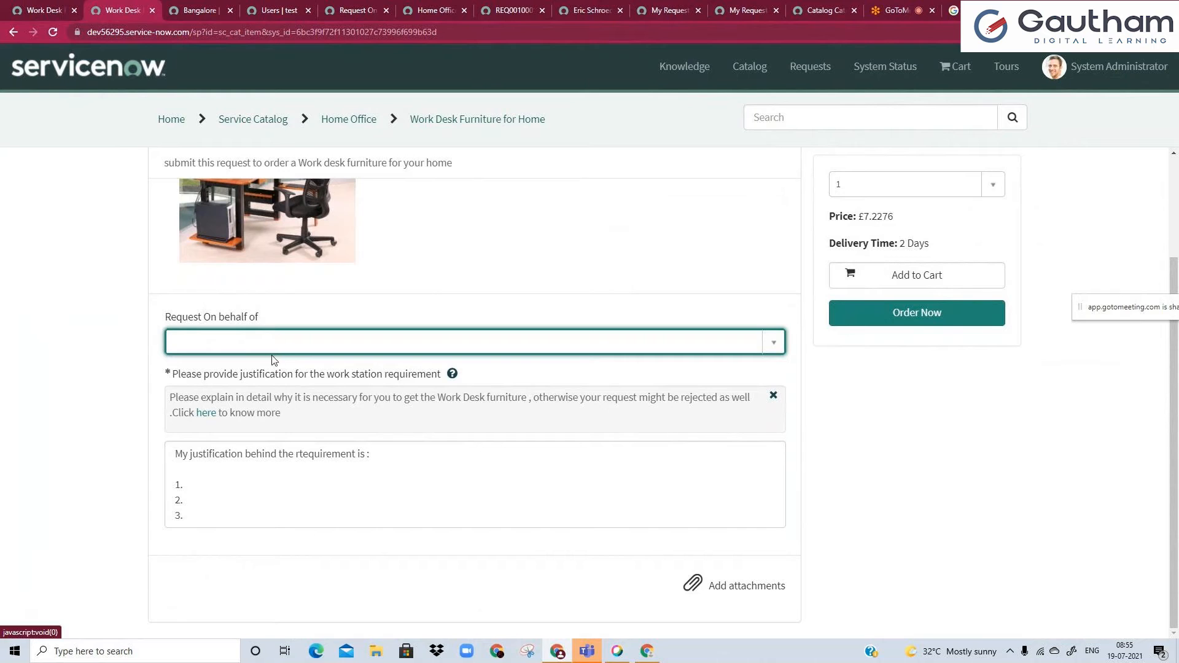
scroll(297, 410, up, 1)
scroll(297, 410, up, 3)
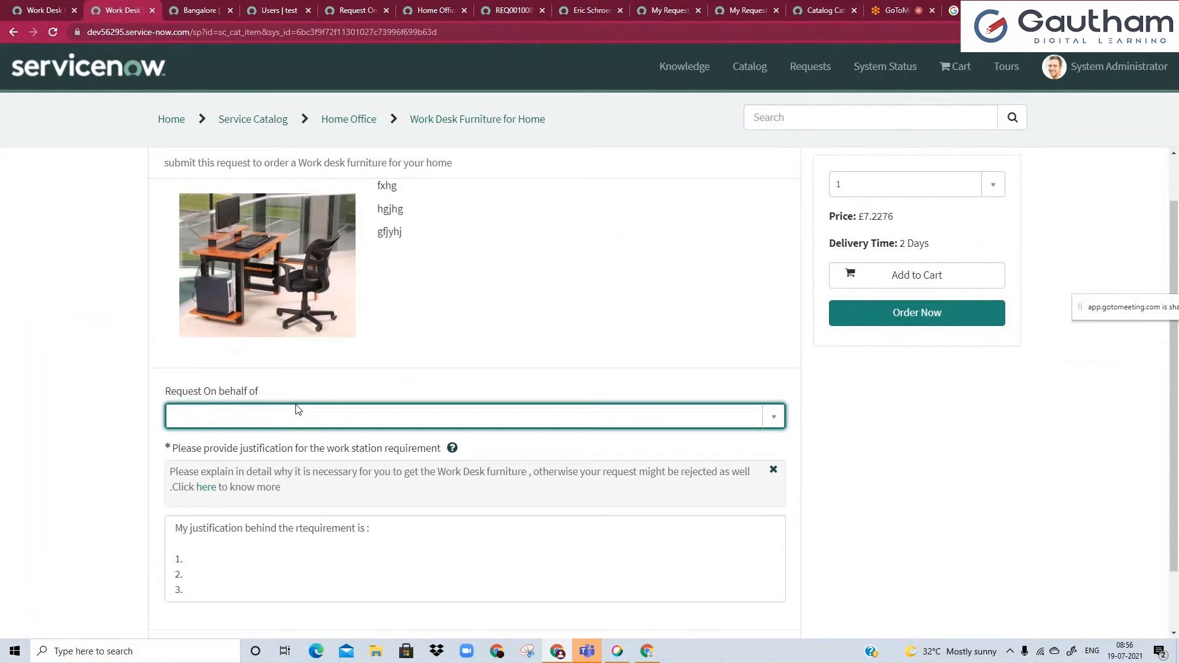
click(52, 34)
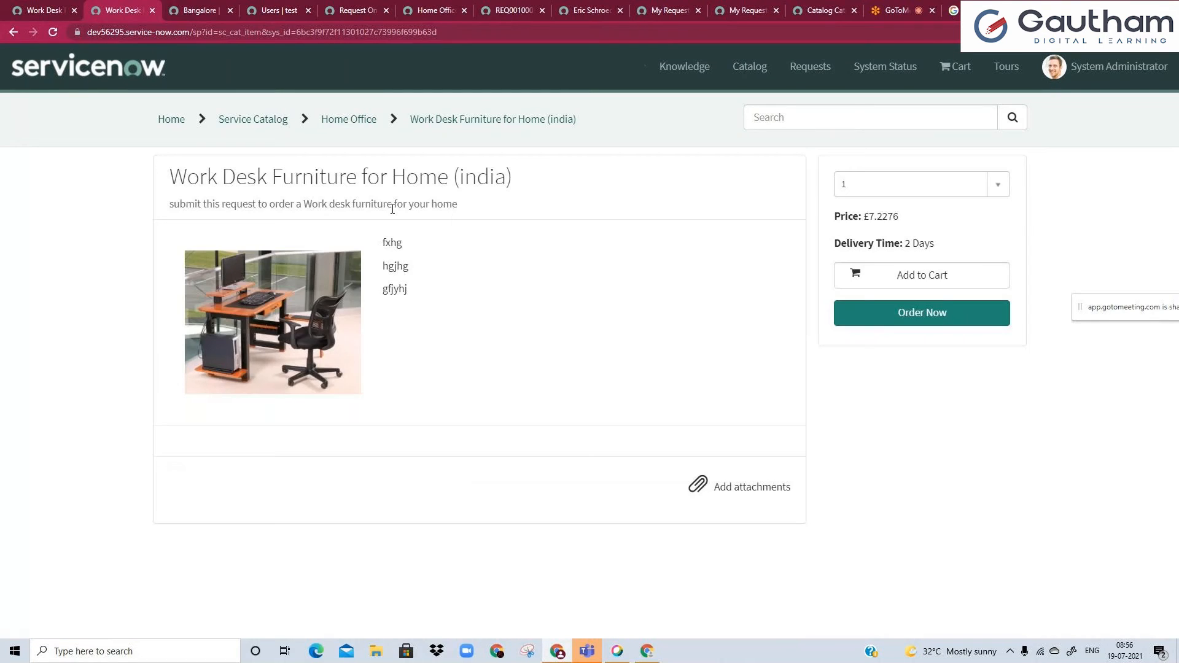
drag(448, 181, 504, 176)
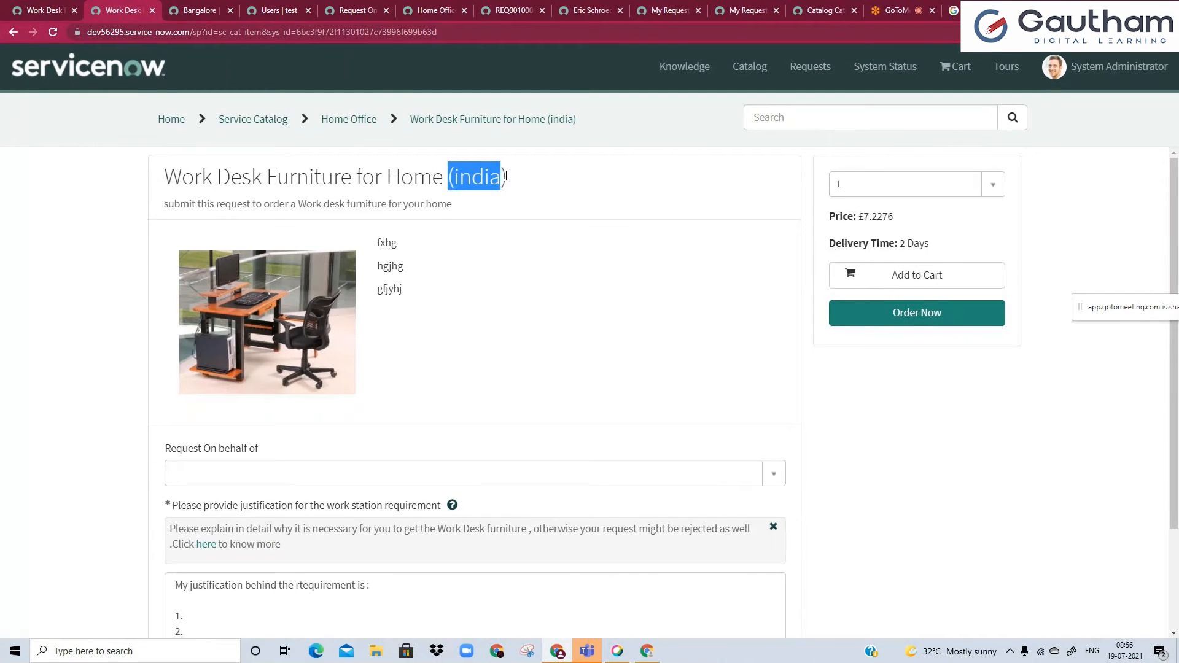
triple_click(505, 177)
click(485, 188)
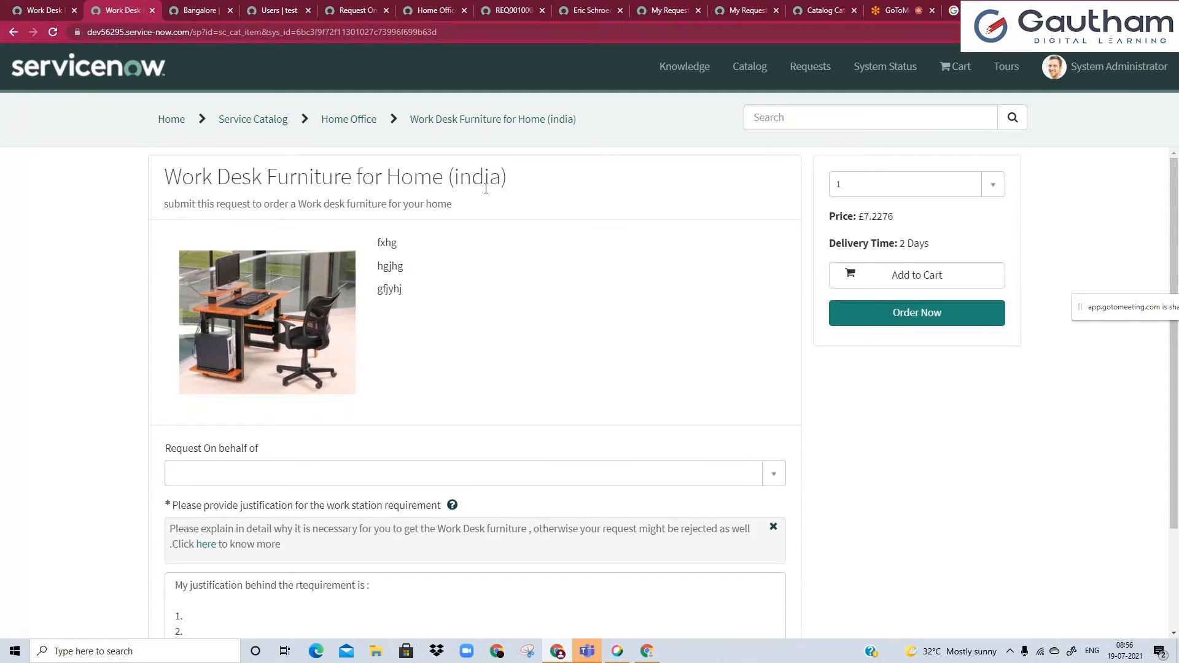
Open the System Administrator's own profile and switch the form out of the Self Service view to the full user form.
click(20, 6)
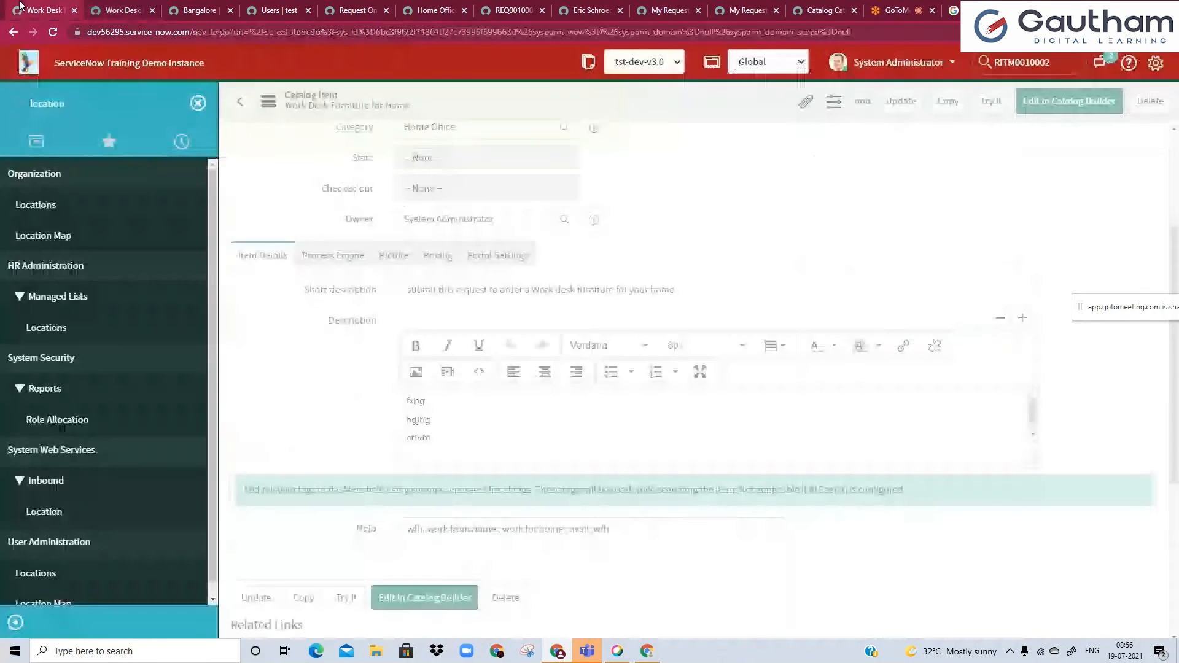
click(866, 66)
click(888, 108)
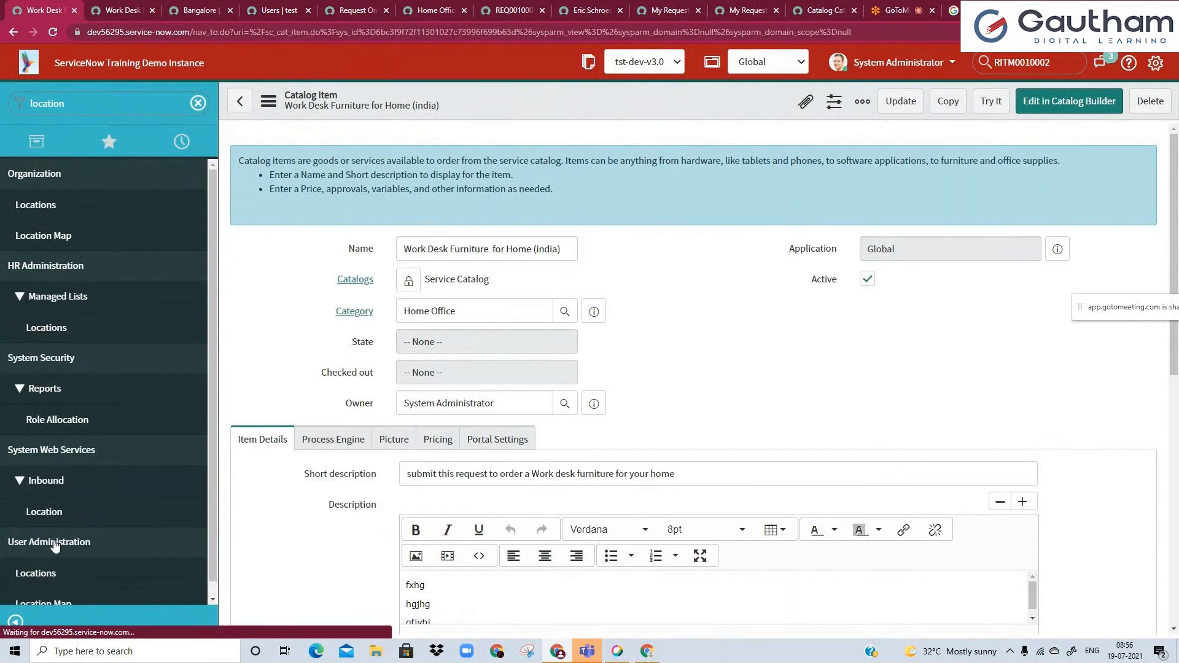
right_click(389, 109)
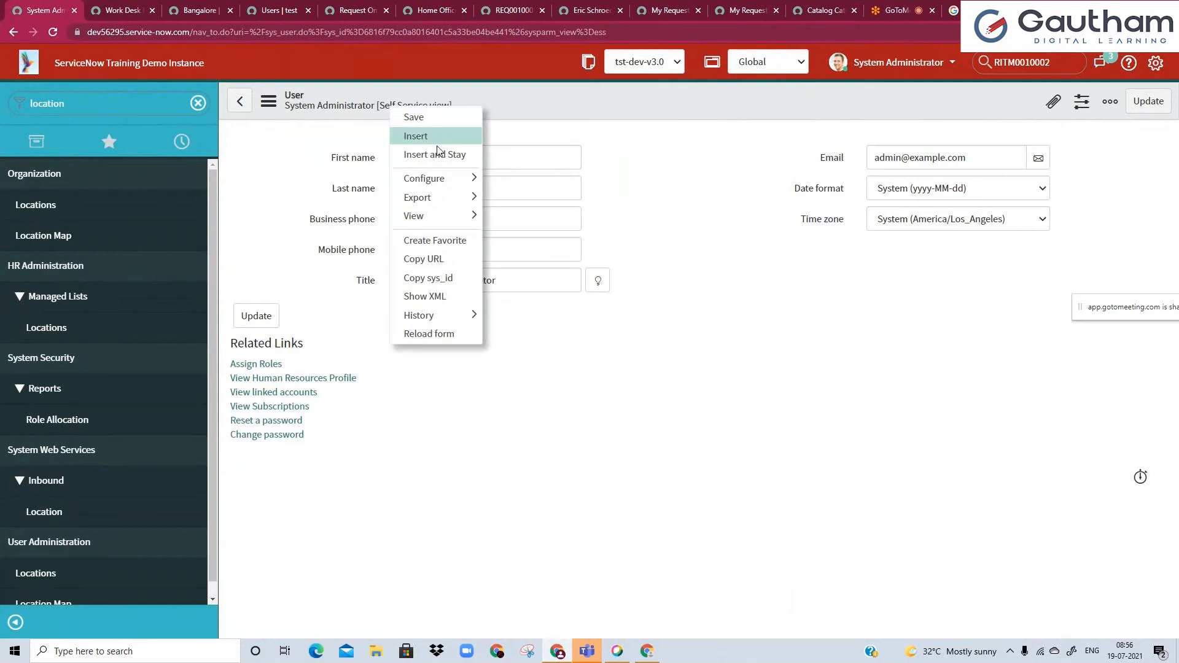
click(522, 274)
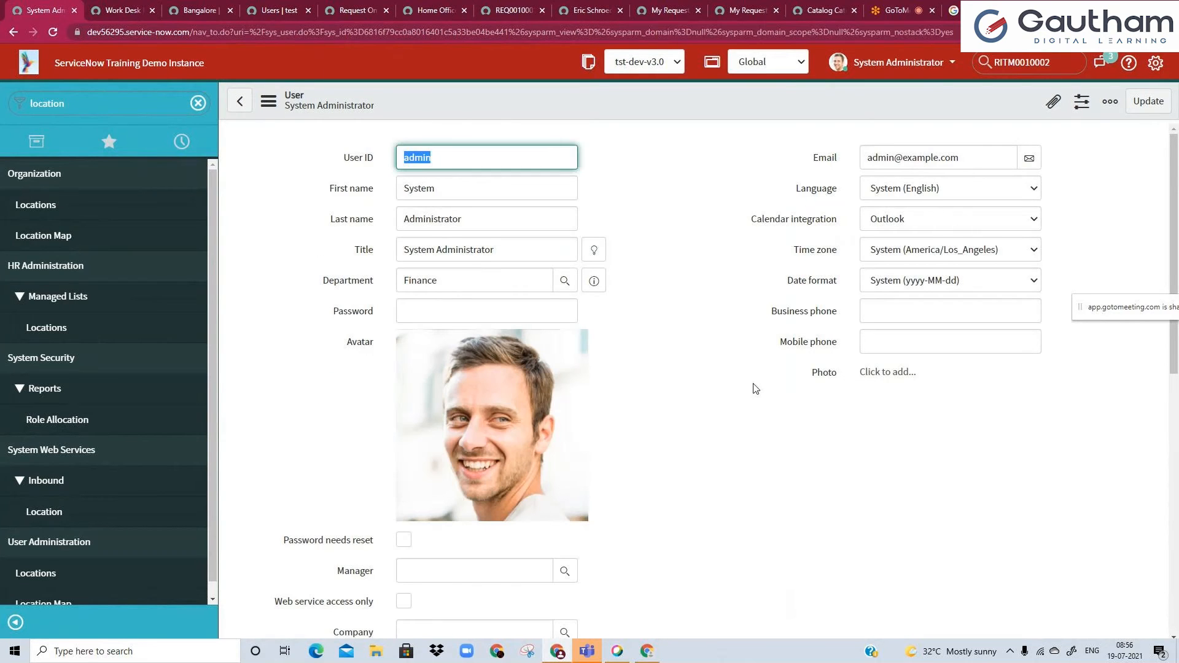
Set the System Administrator's location to Bangalore in the user location details and save the record.
scroll(754, 389, down, 2)
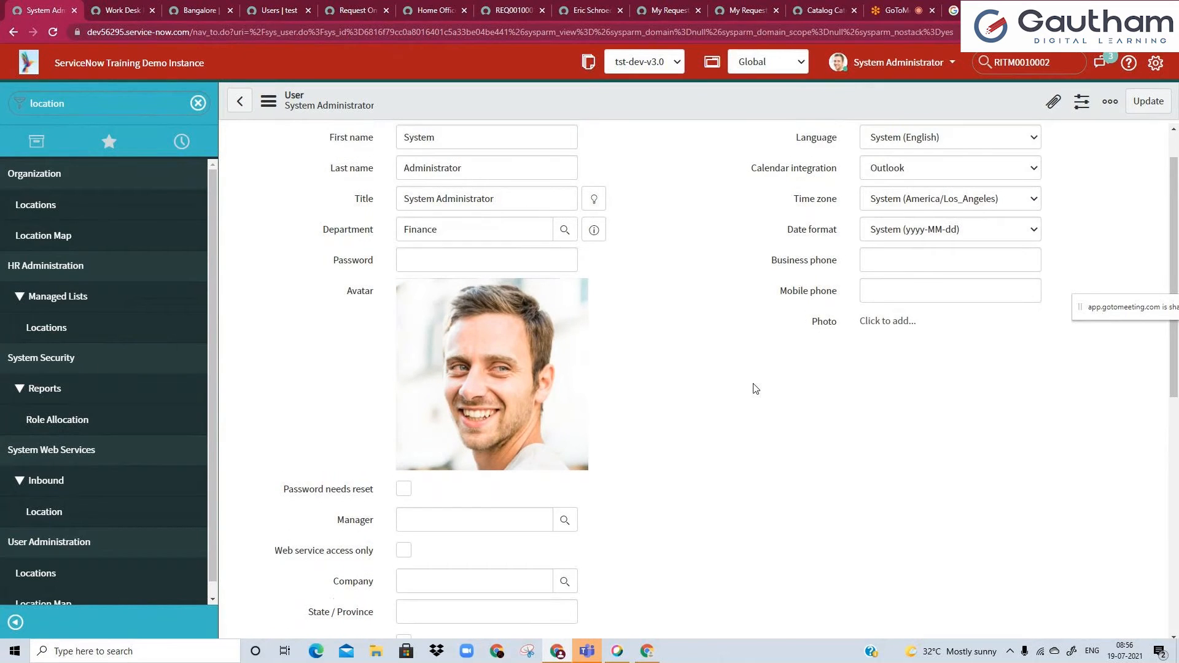
scroll(755, 389, down, 4)
scroll(755, 388, down, 2)
click(399, 485)
scroll(399, 485, down, 2)
click(436, 449)
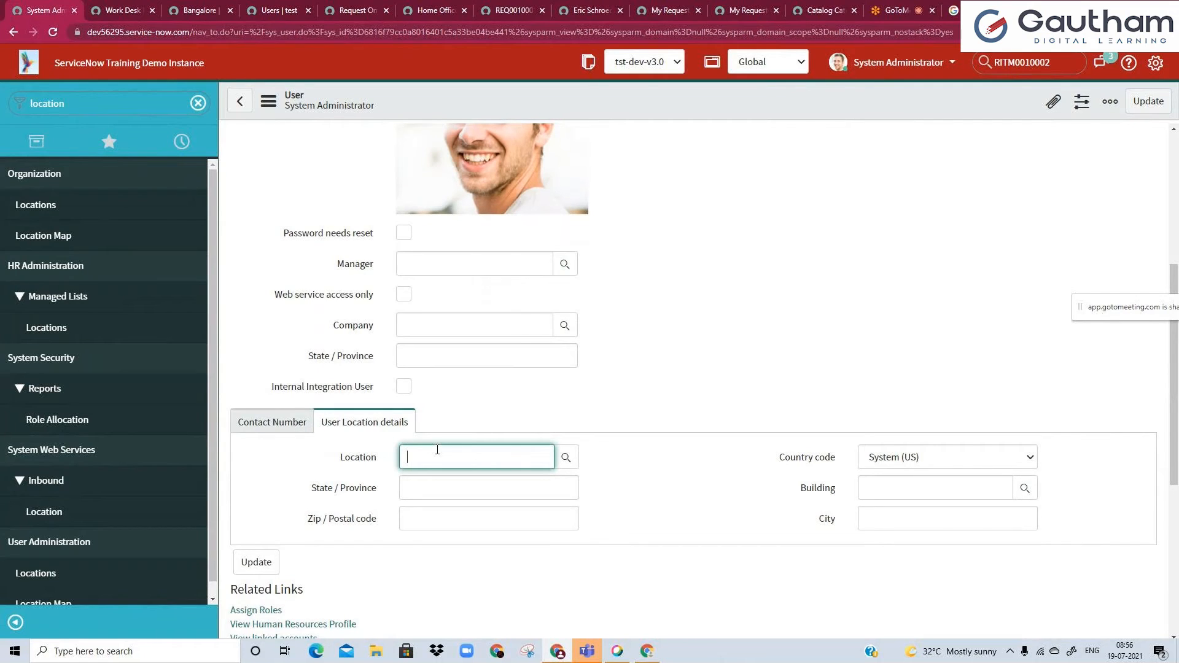
click(565, 457)
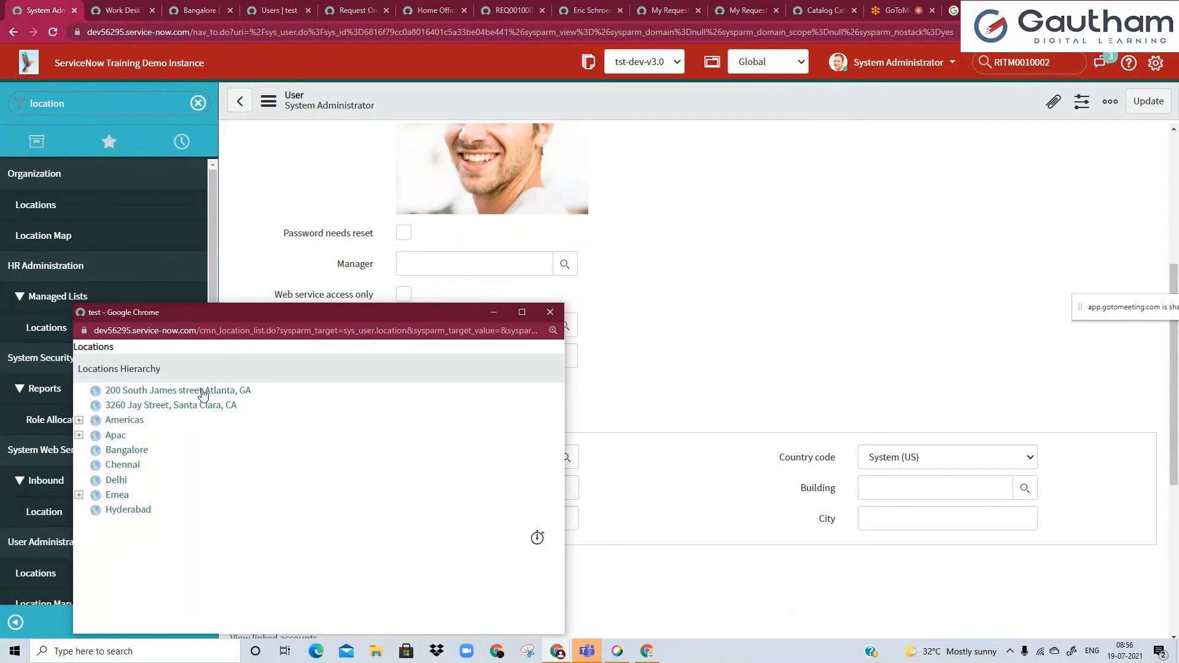
click(127, 451)
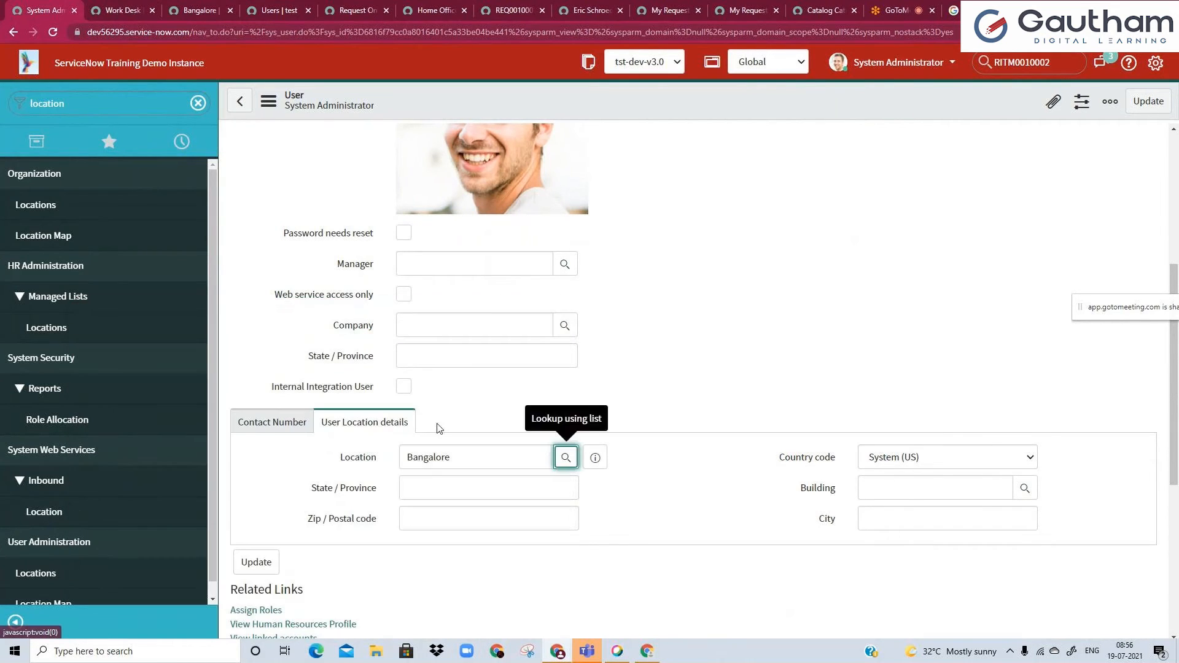
right_click(510, 113)
click(525, 124)
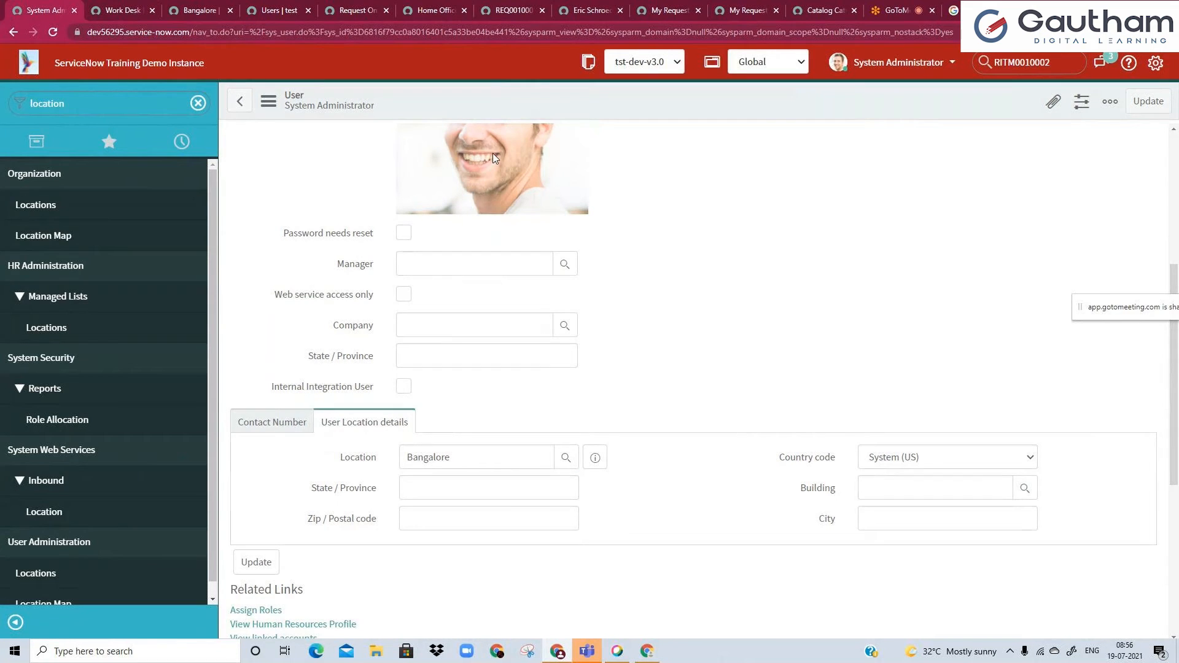
Reopen the Work Desk Furniture for Home (india) catalog item from the history and show its Available For list.
click(182, 141)
click(140, 287)
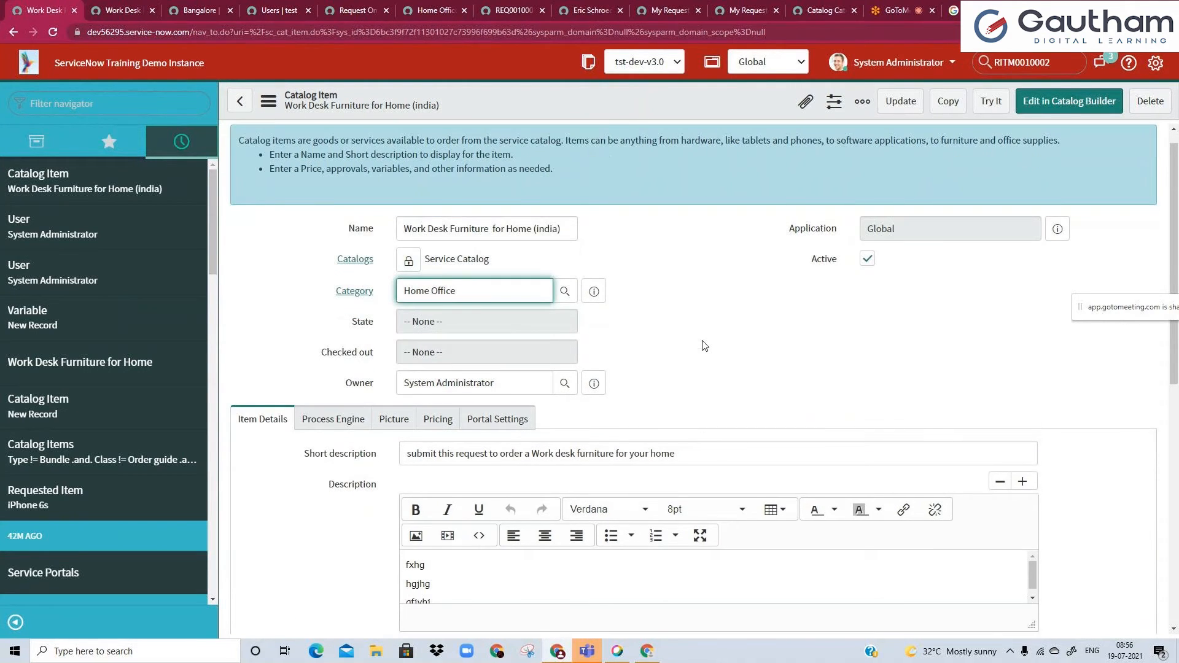
scroll(705, 346, down, 8)
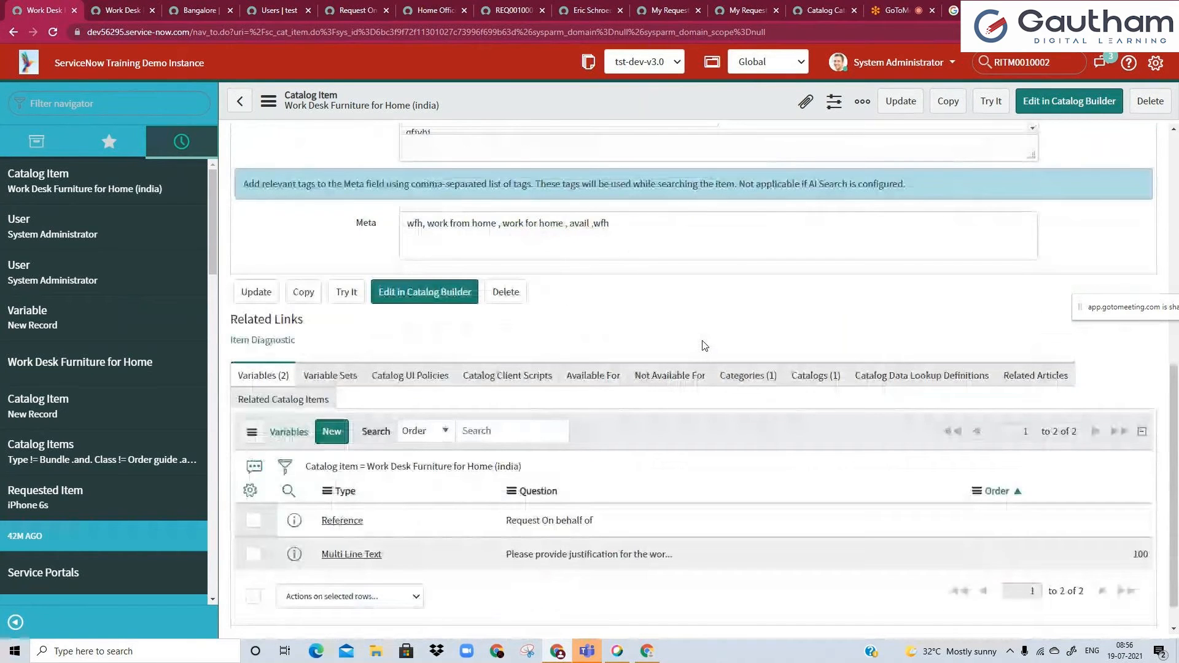
scroll(704, 346, down, 1)
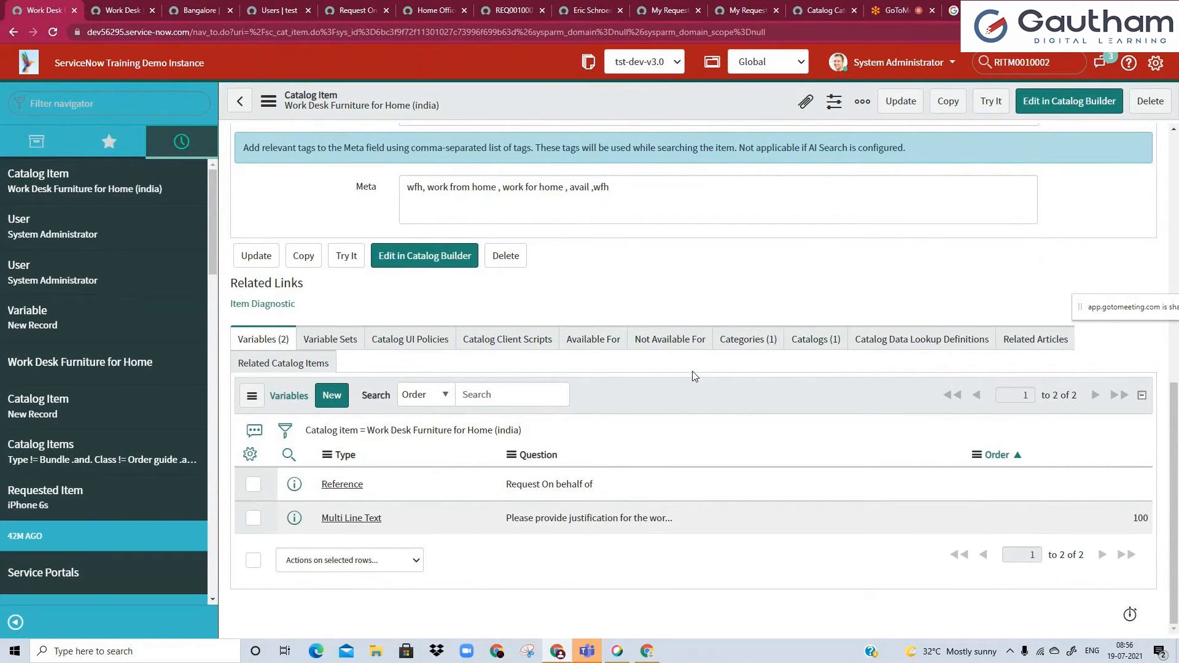
click(607, 346)
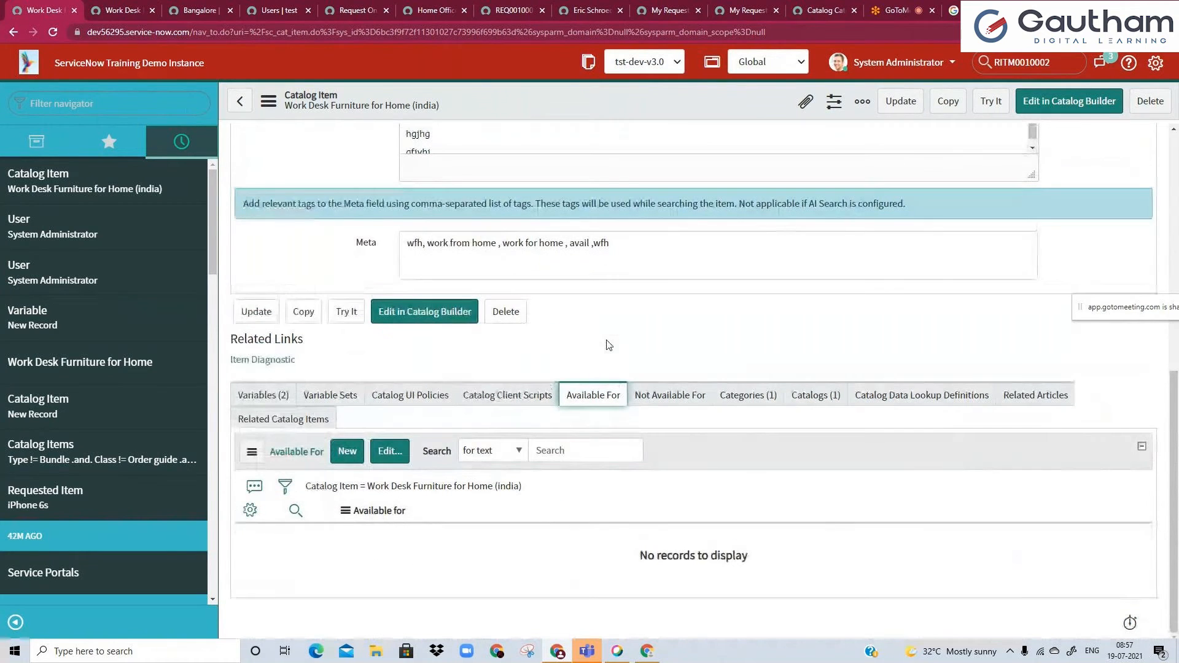
Start a new Available For user criteria record named India Users.
click(349, 453)
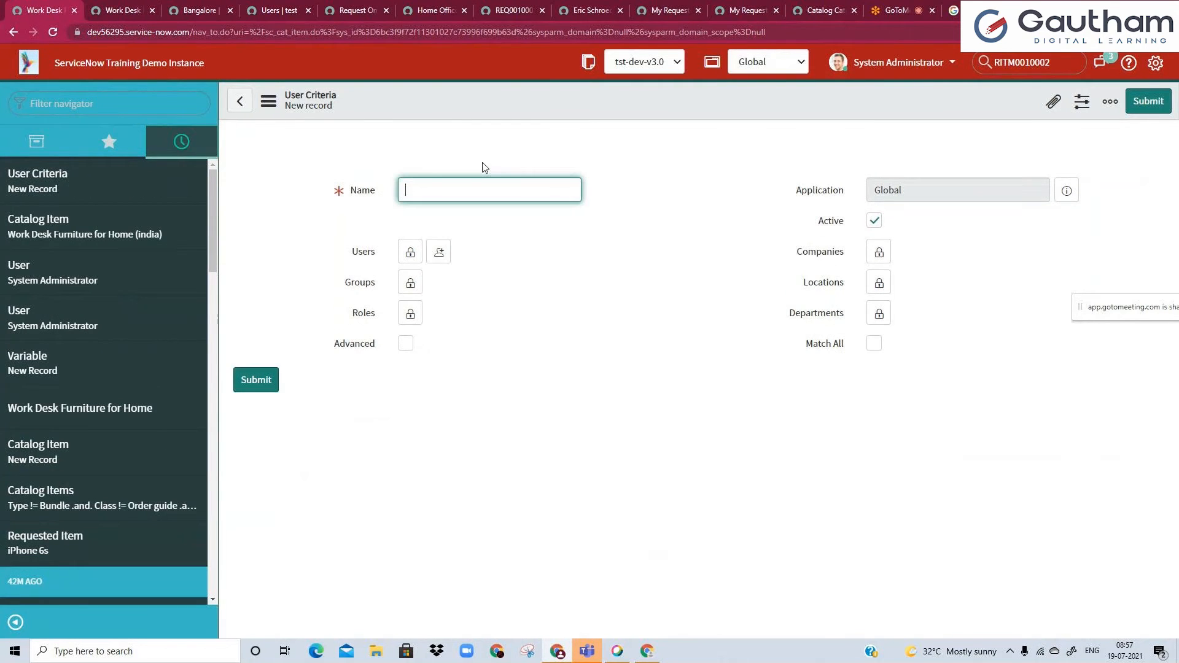
text(Indi)
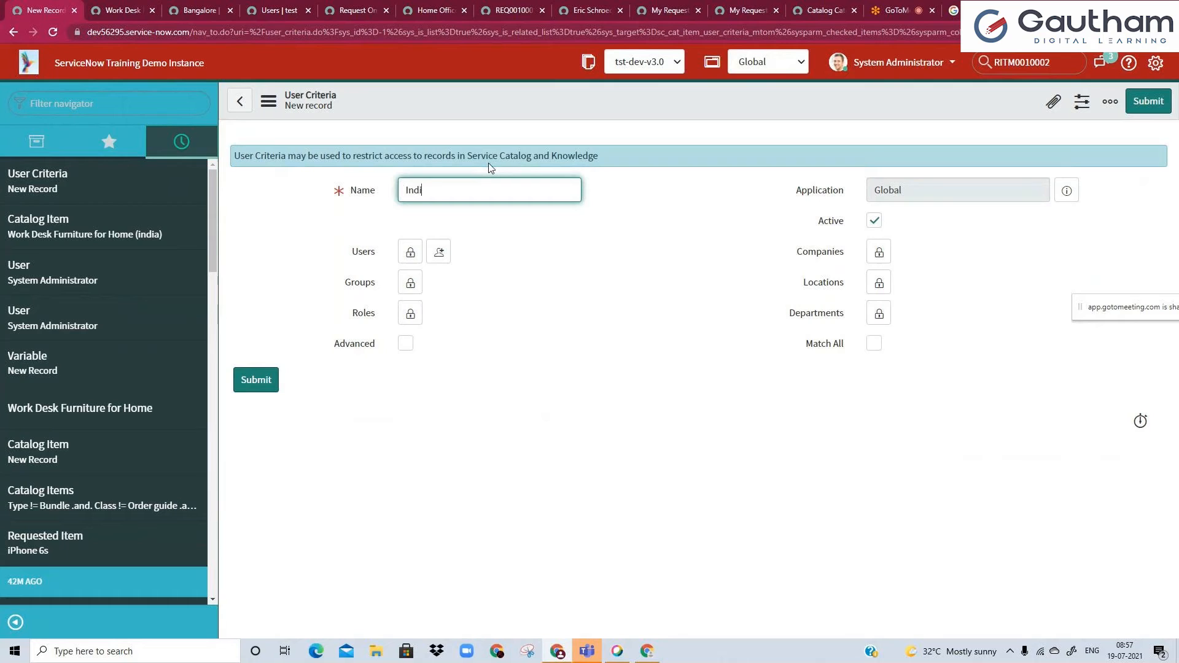
text(a Users)
click(537, 240)
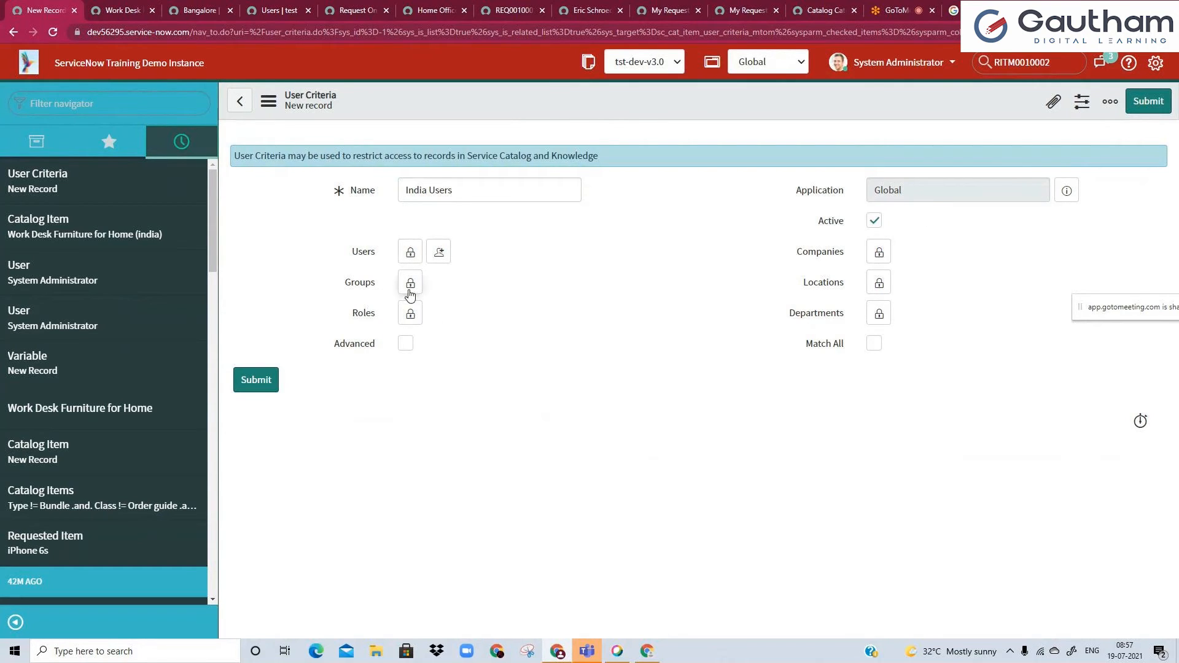
Add Chennai to the criteria's Locations, filtering the location lookup by countries starting with "in".
click(880, 284)
click(1038, 417)
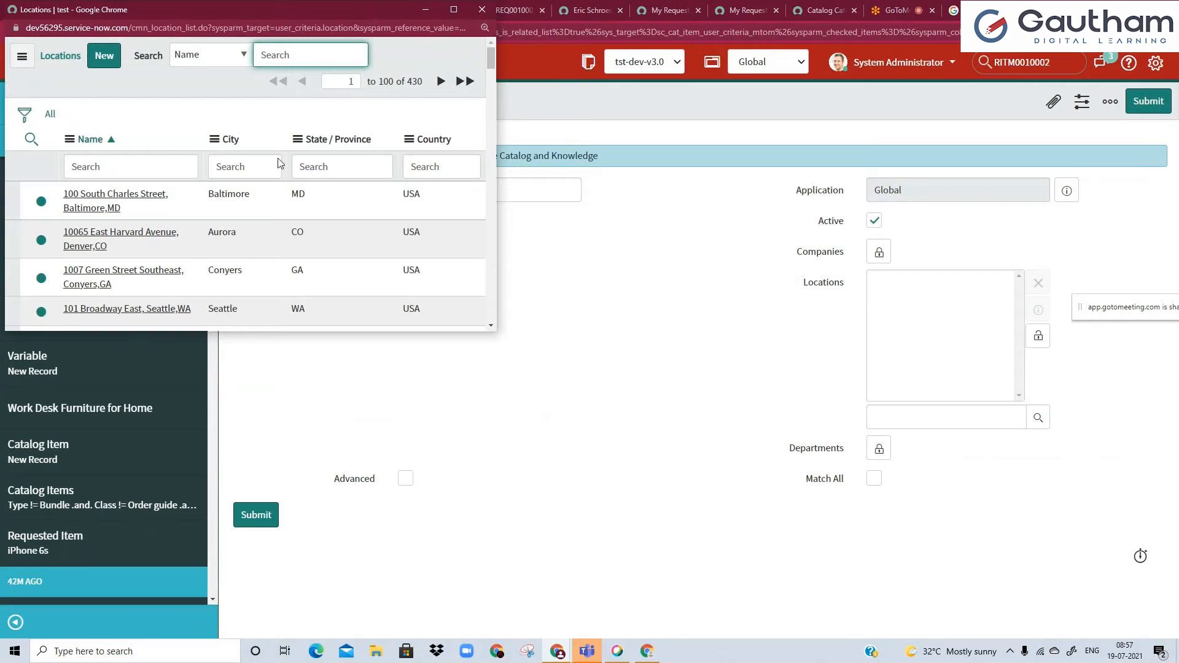
click(453, 167)
text(in)
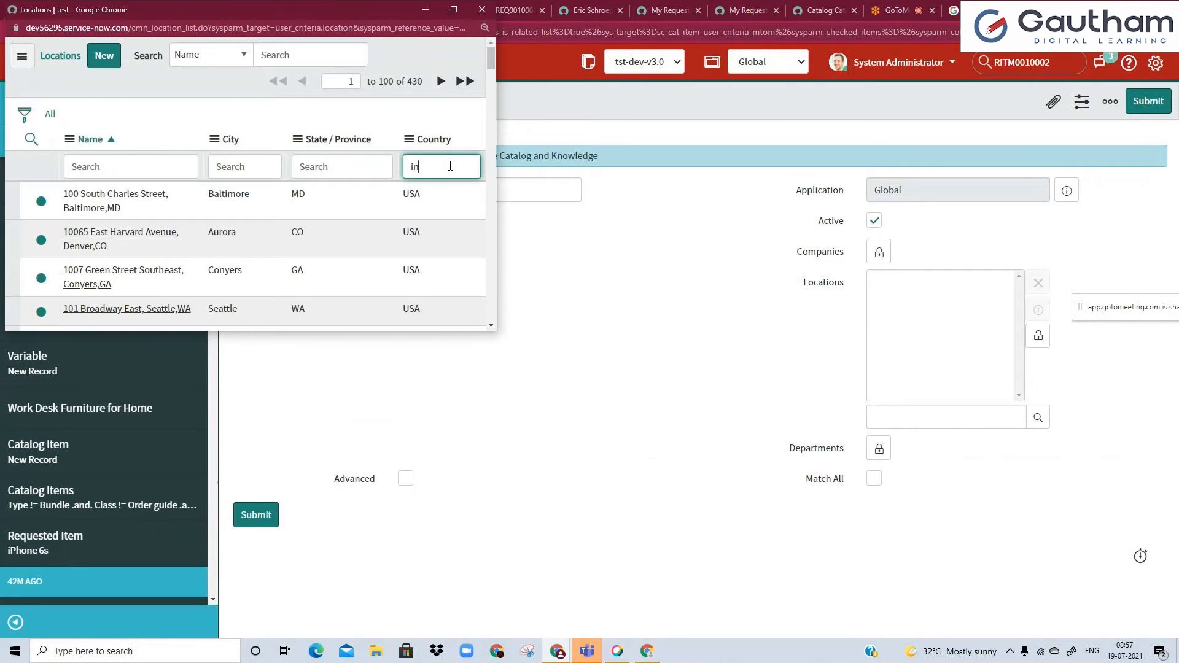
key(Return)
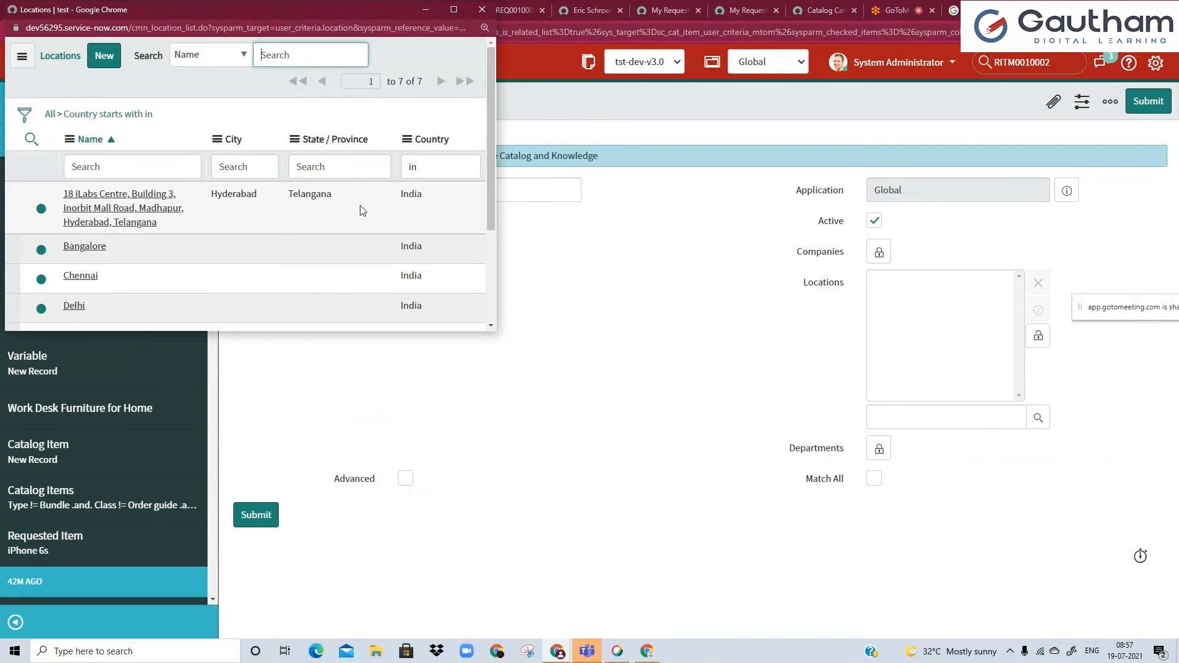
scroll(105, 234, down, 2)
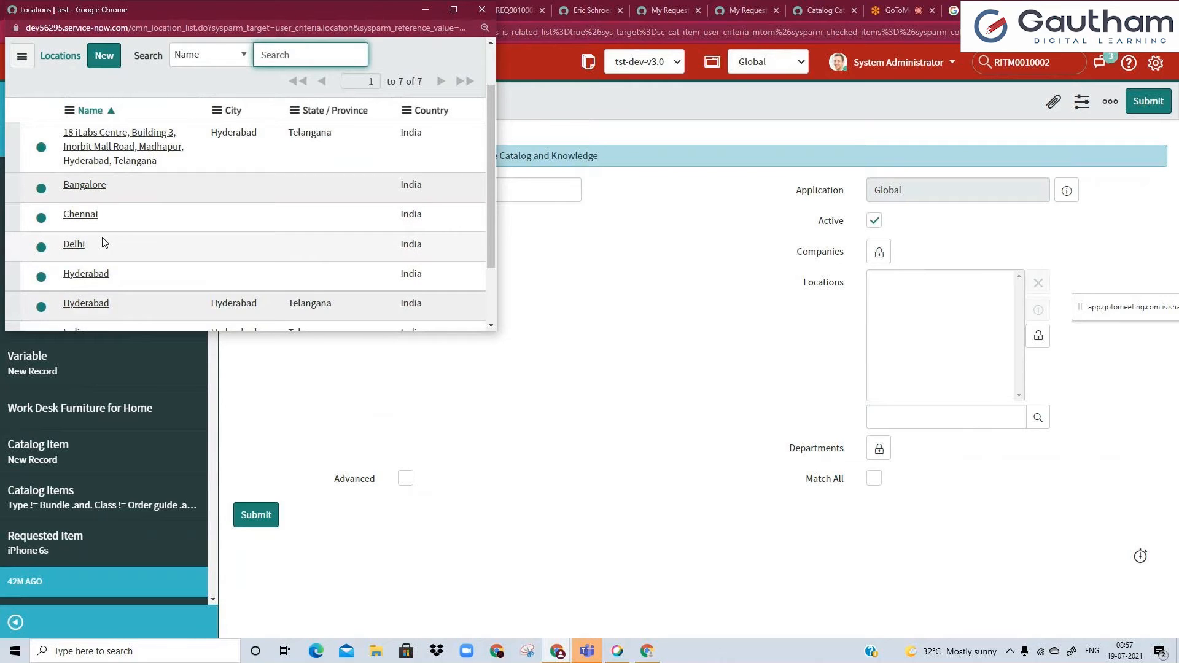
scroll(102, 237, down, 2)
scroll(92, 244, up, 2)
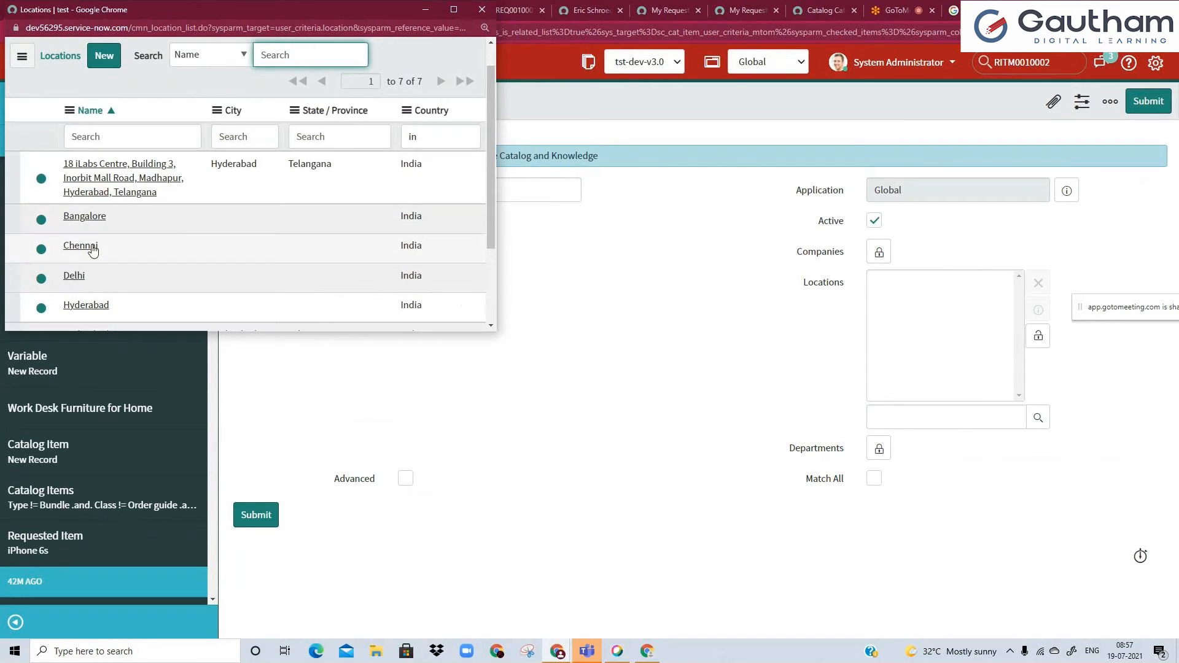
scroll(94, 250, down, 1)
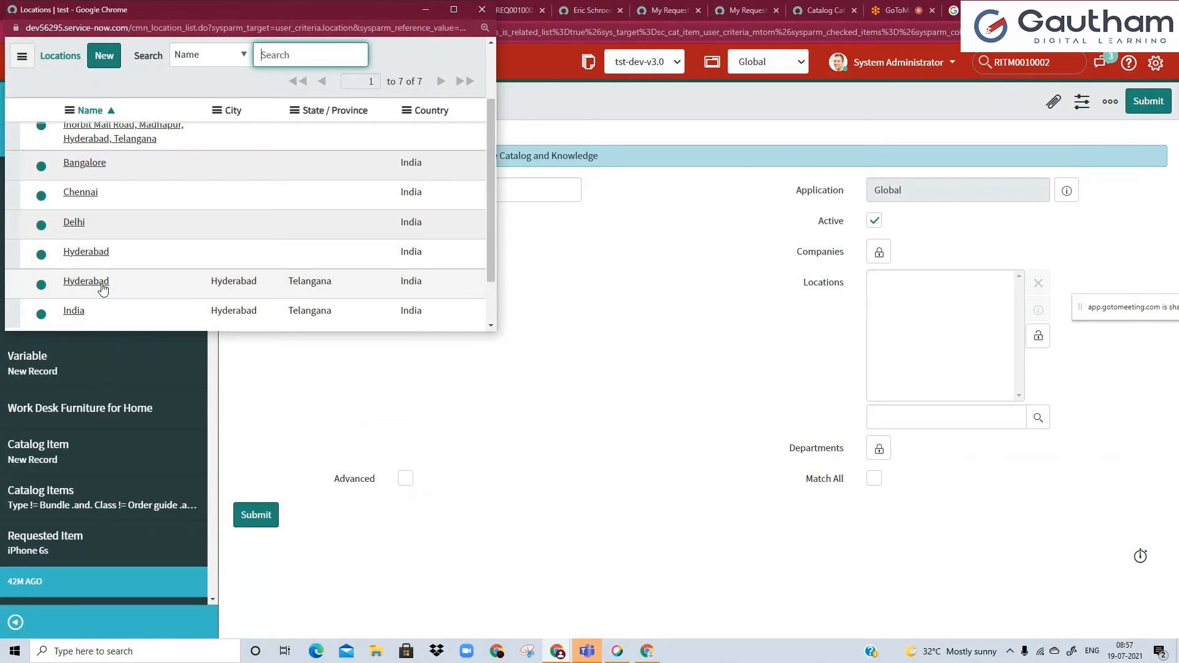
scroll(98, 290, up, 2)
scroll(242, 273, down, 3)
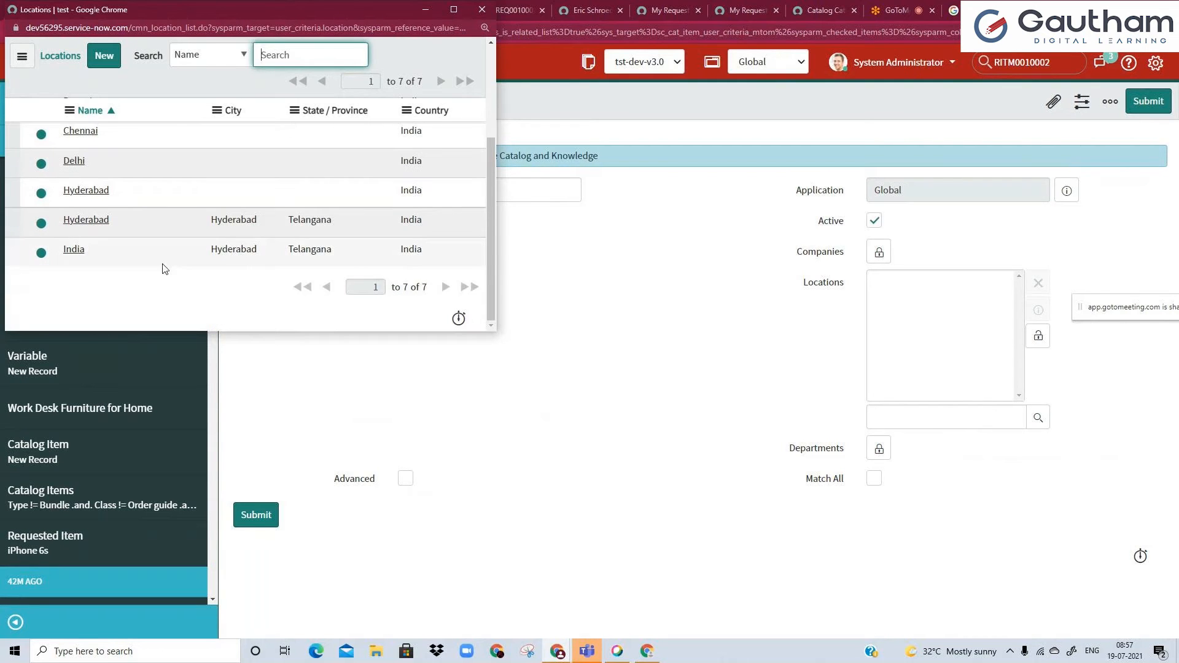
scroll(160, 266, up, 3)
click(89, 280)
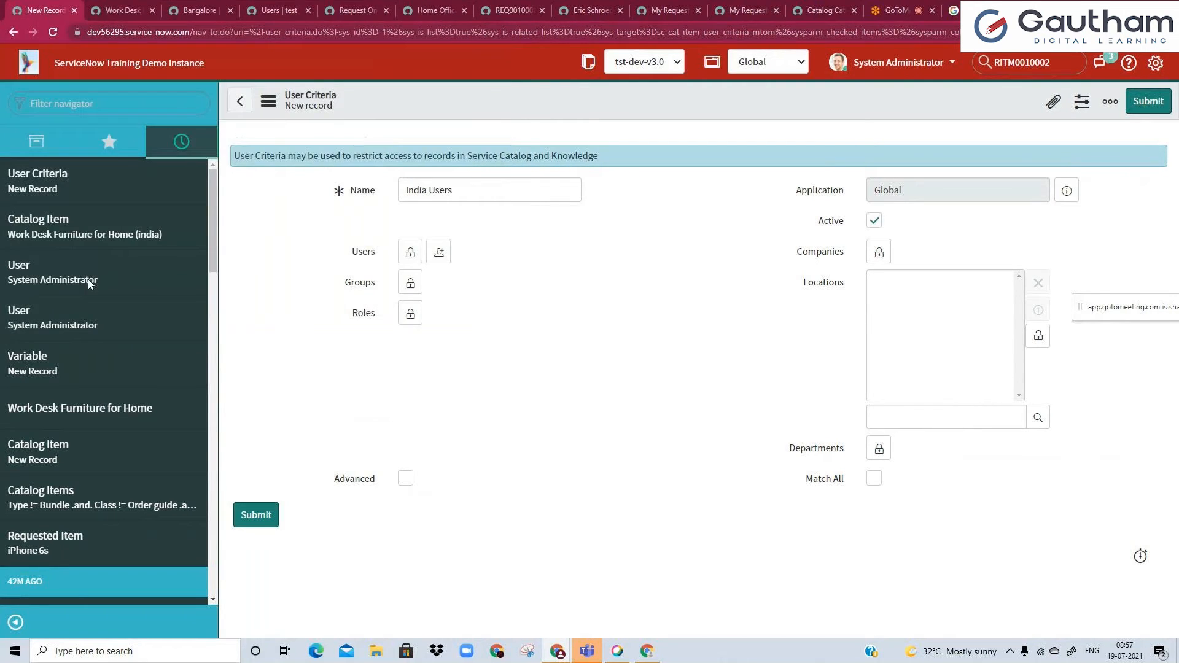
Add Delhi to the criteria's Locations from the lookup filtered by countries starting with "in".
click(1039, 419)
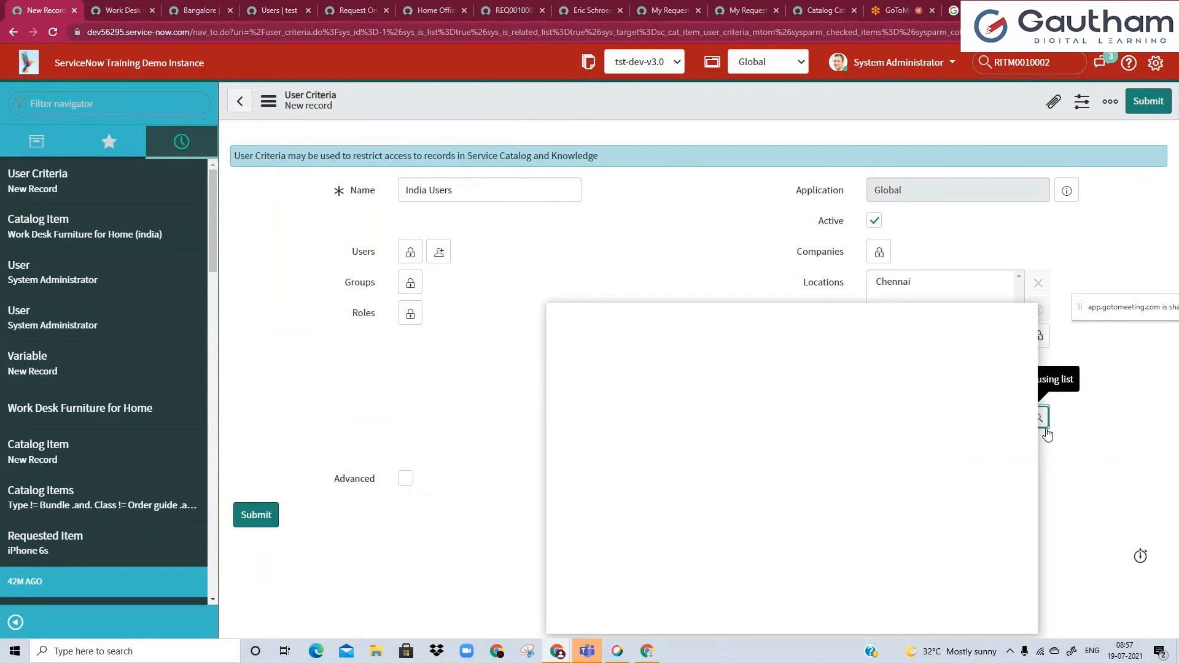
scroll(640, 424, down, 2)
scroll(639, 425, down, 1)
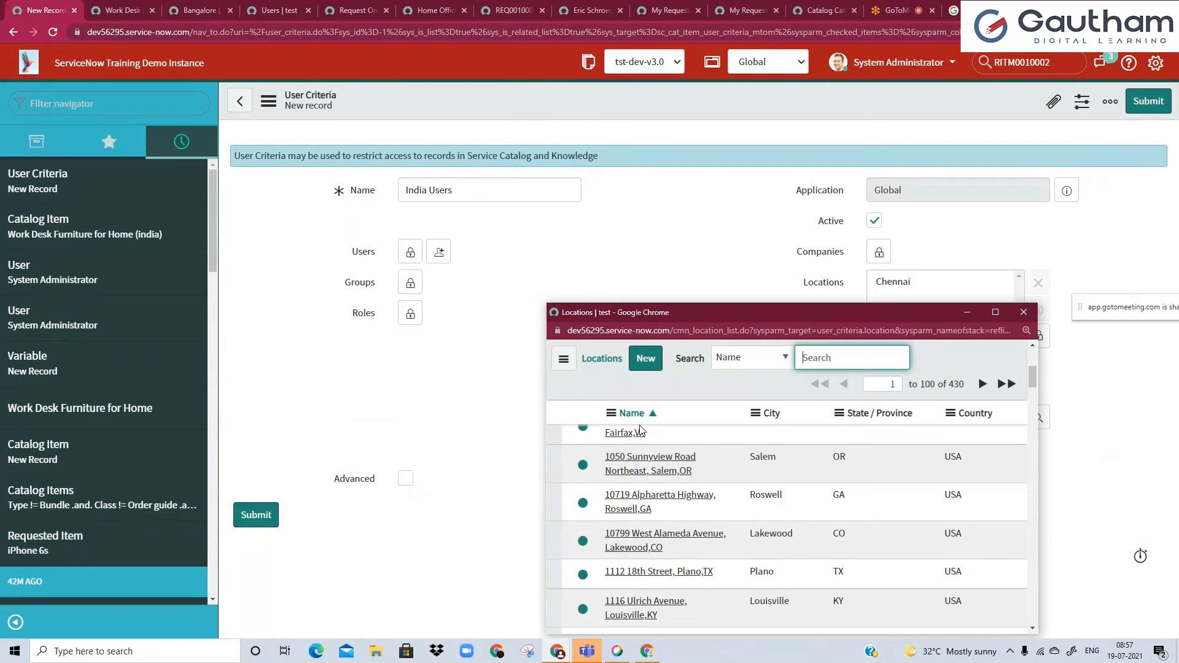
scroll(639, 425, up, 3)
click(982, 469)
text(in)
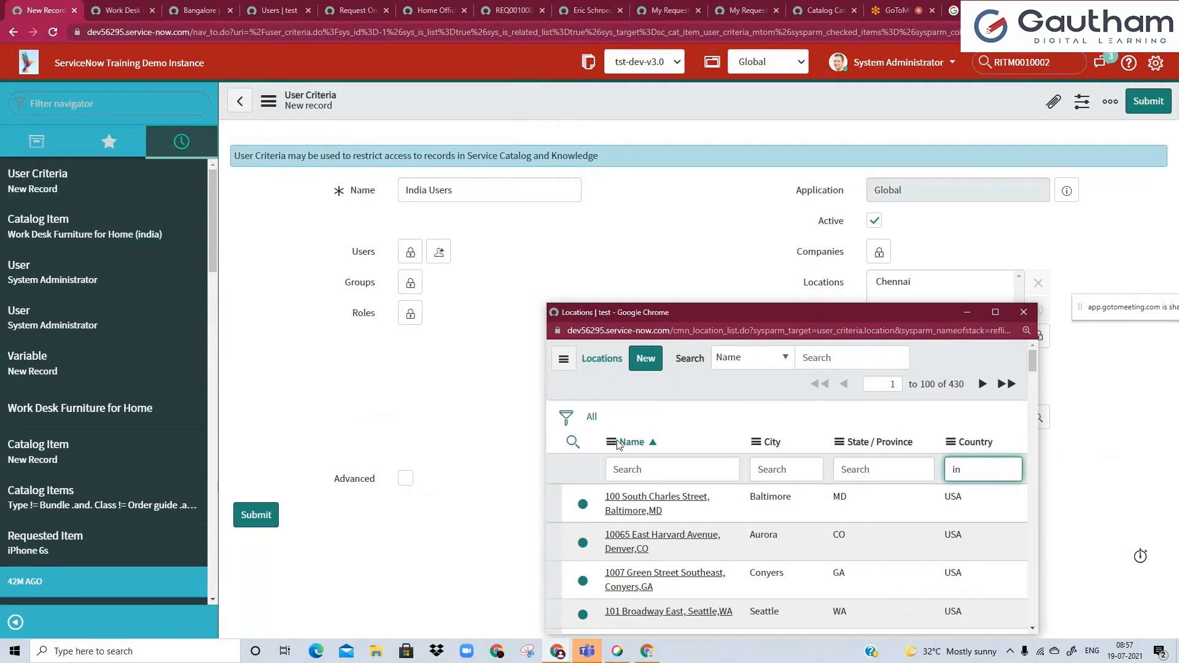
key(Return)
scroll(624, 493, down, 1)
click(623, 494)
Add Bangalore to the criteria's Locations by searching for "ban".
click(913, 424)
text(ban)
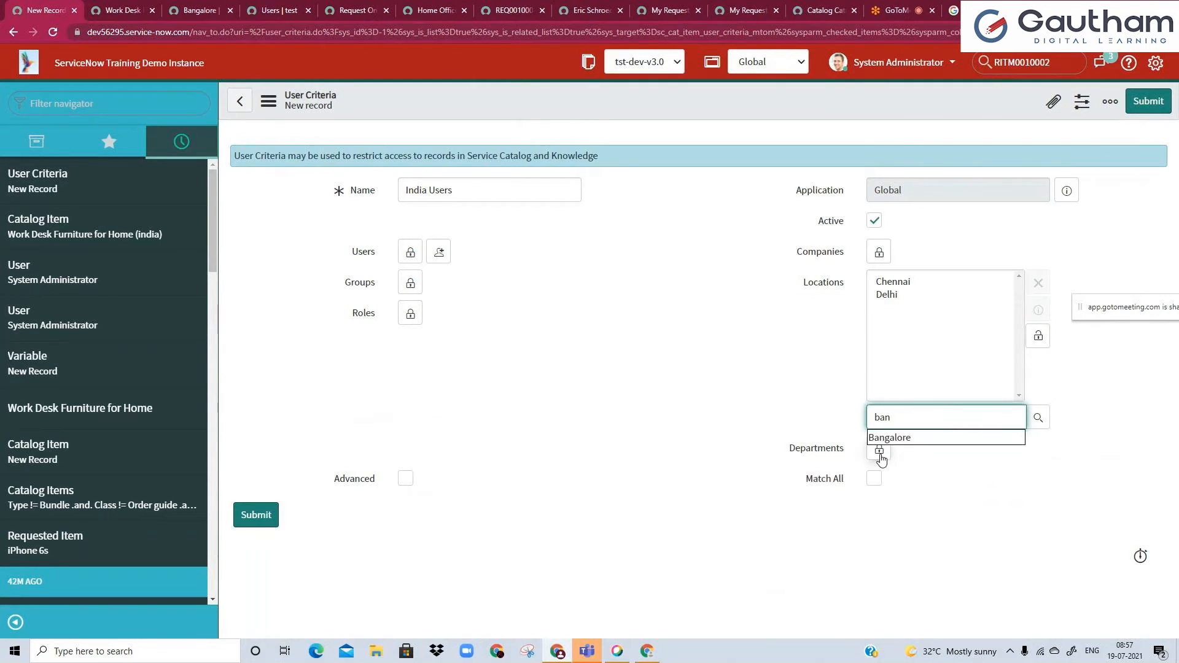
click(892, 437)
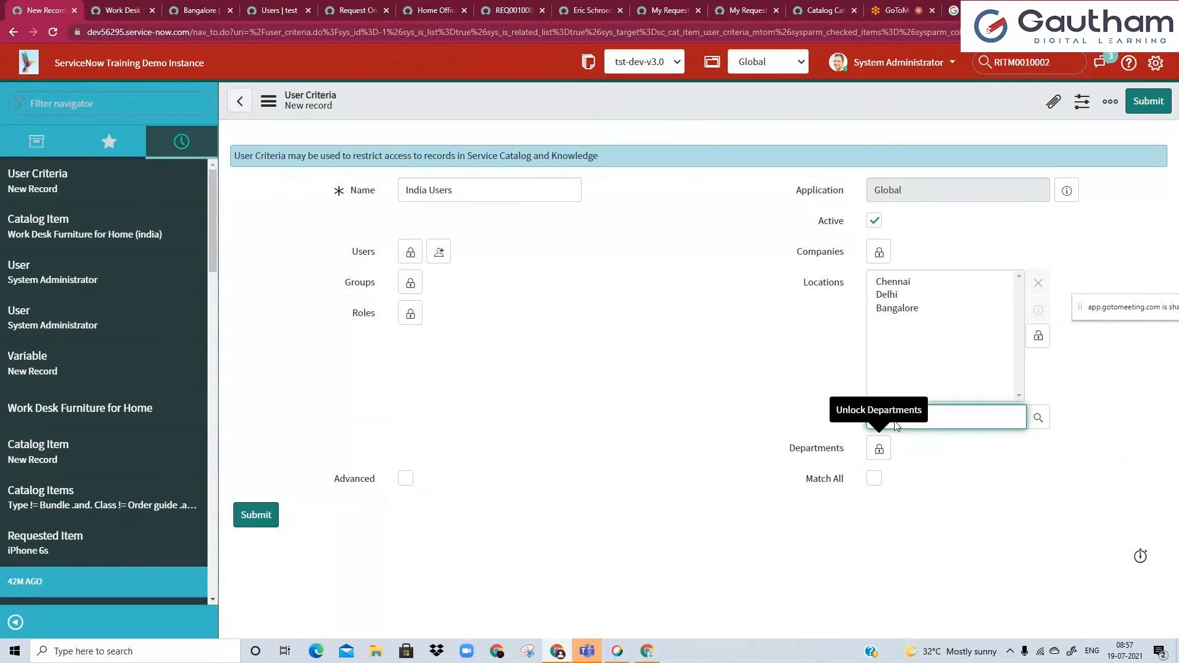
text(hyd)
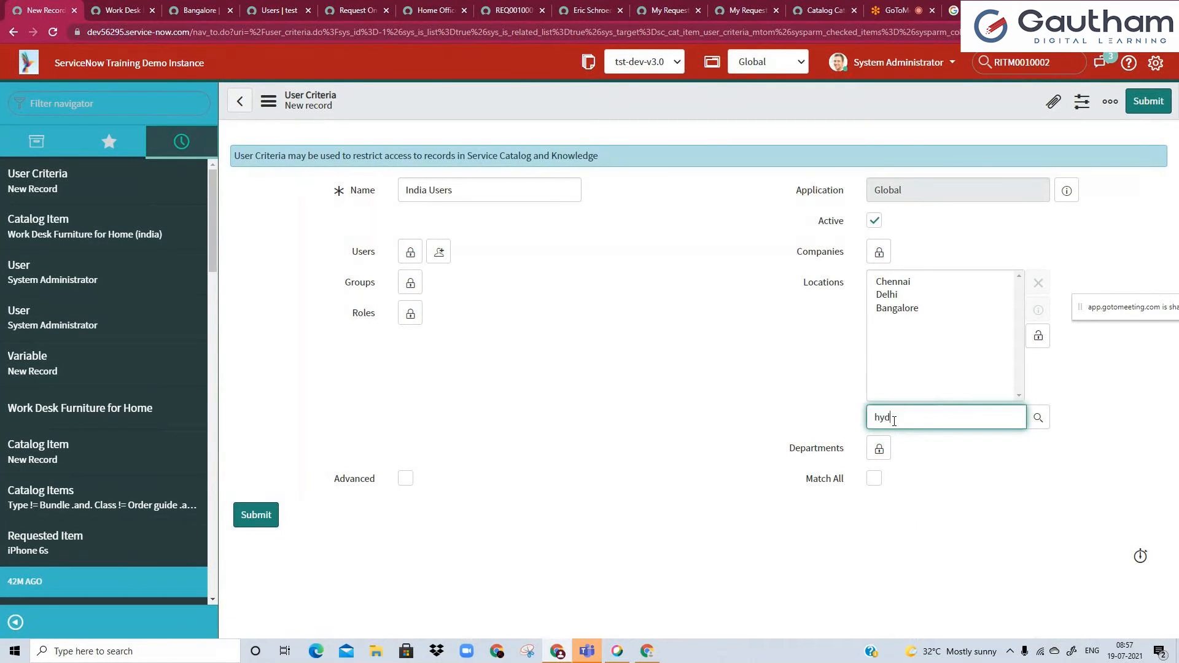
click(923, 436)
click(897, 321)
click(1038, 283)
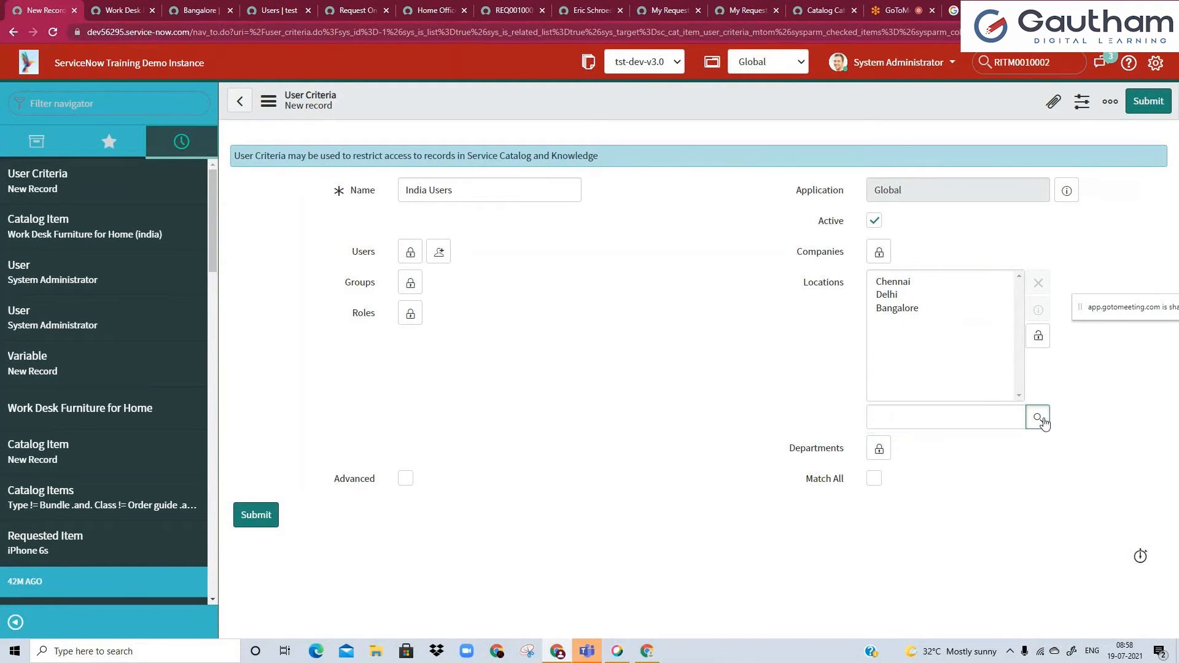
Add the Hyderabad entry without a city to the Locations from the lookup filtered by countries starting with "in".
click(1038, 417)
click(985, 469)
text(in)
key(Return)
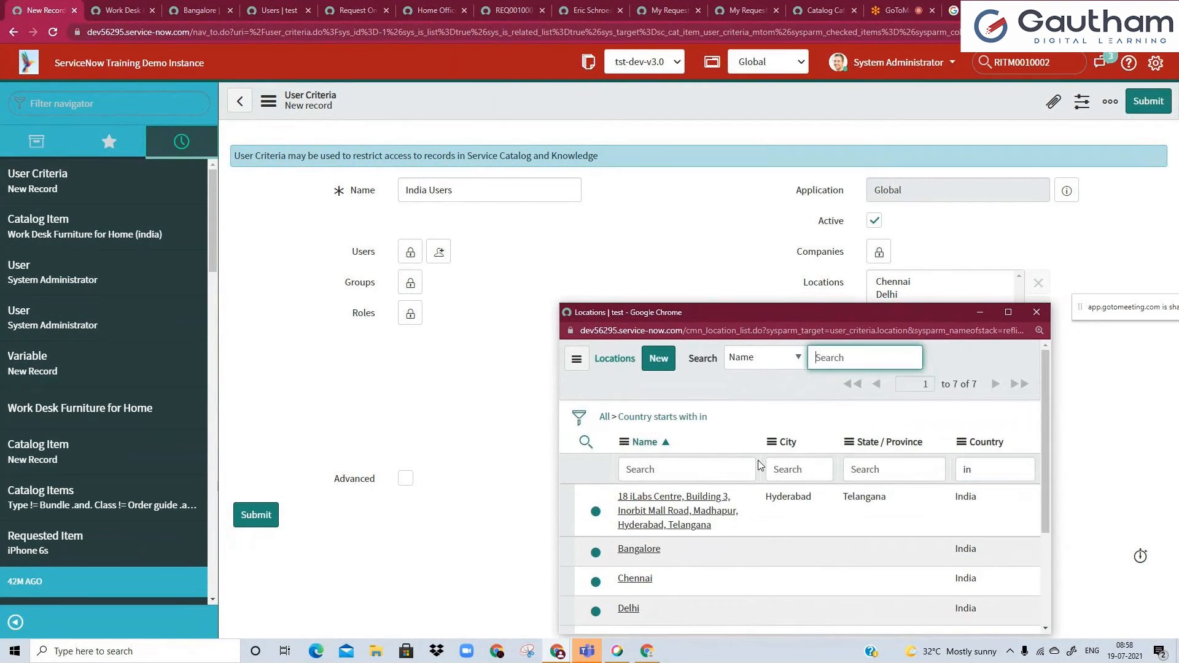
scroll(744, 500, down, 2)
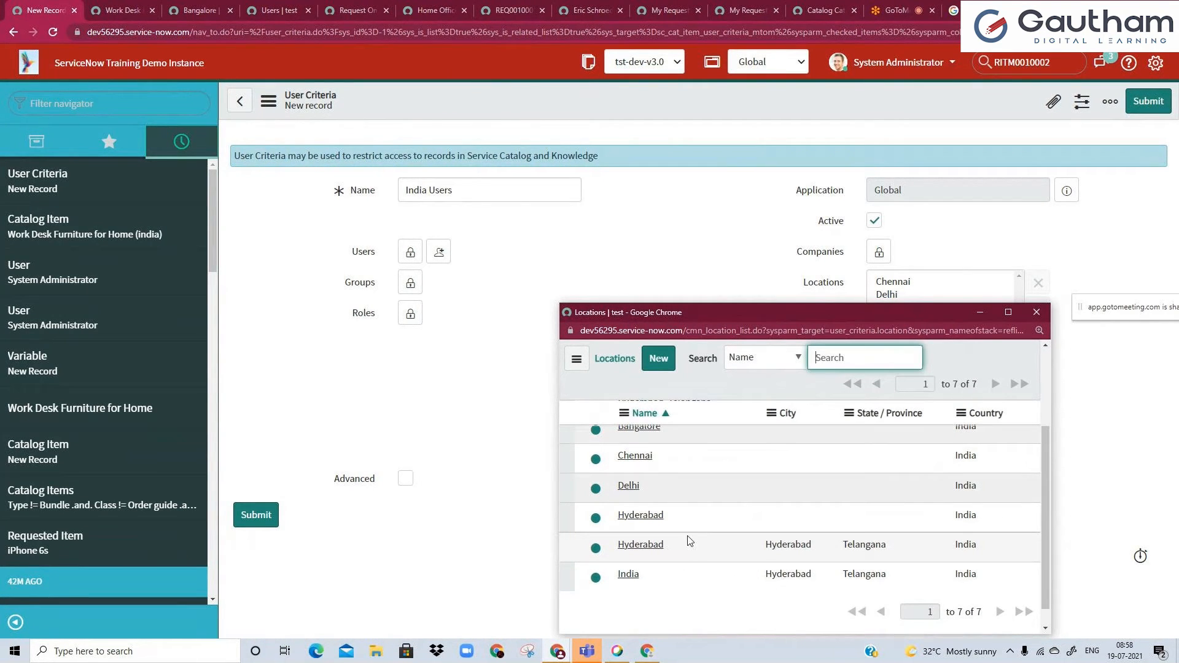
scroll(689, 525, up, 2)
scroll(689, 524, down, 2)
click(643, 516)
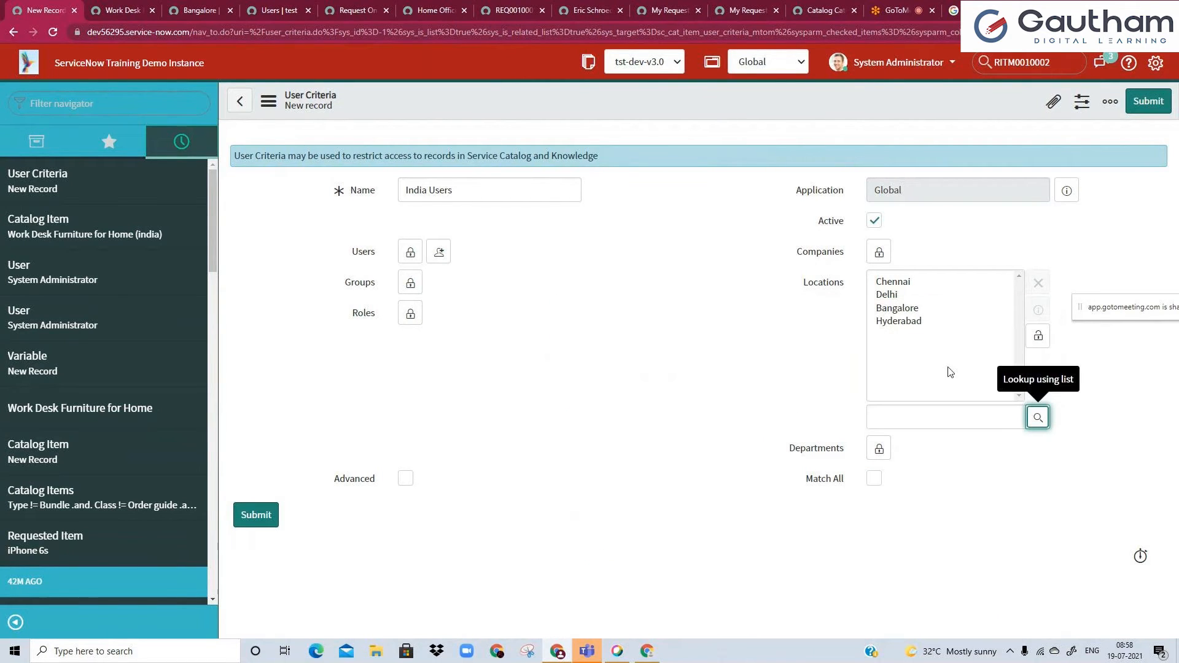
Lock the Locations selection and save the India Users criteria record without leaving it.
click(1038, 337)
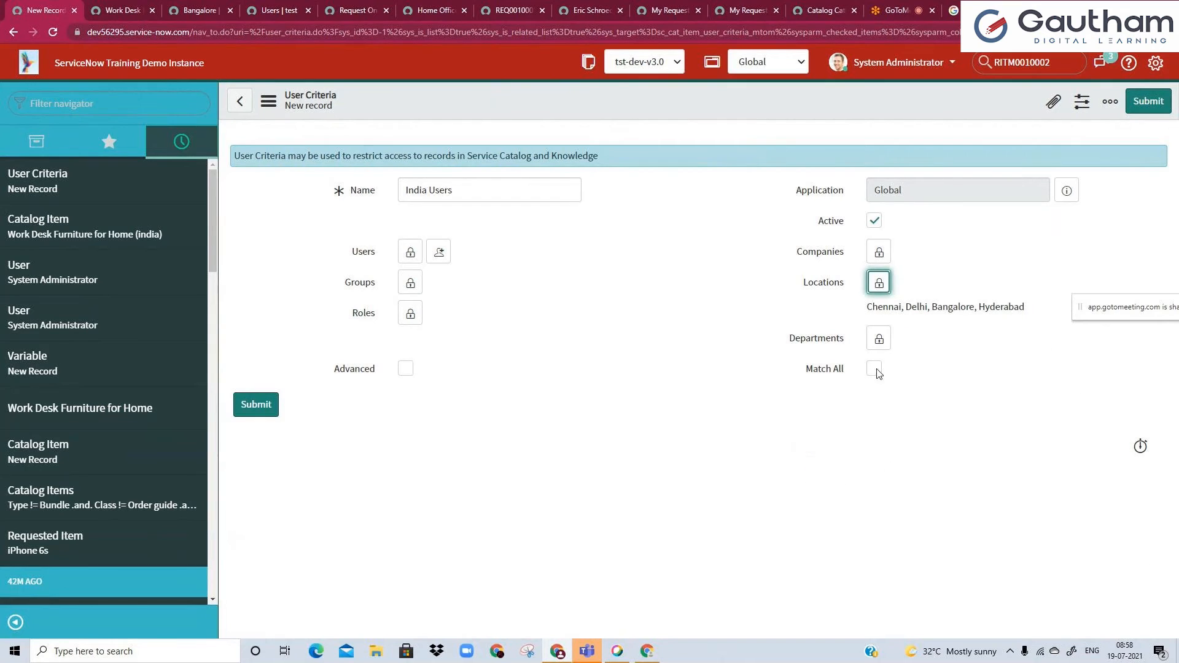
right_click(669, 98)
click(682, 105)
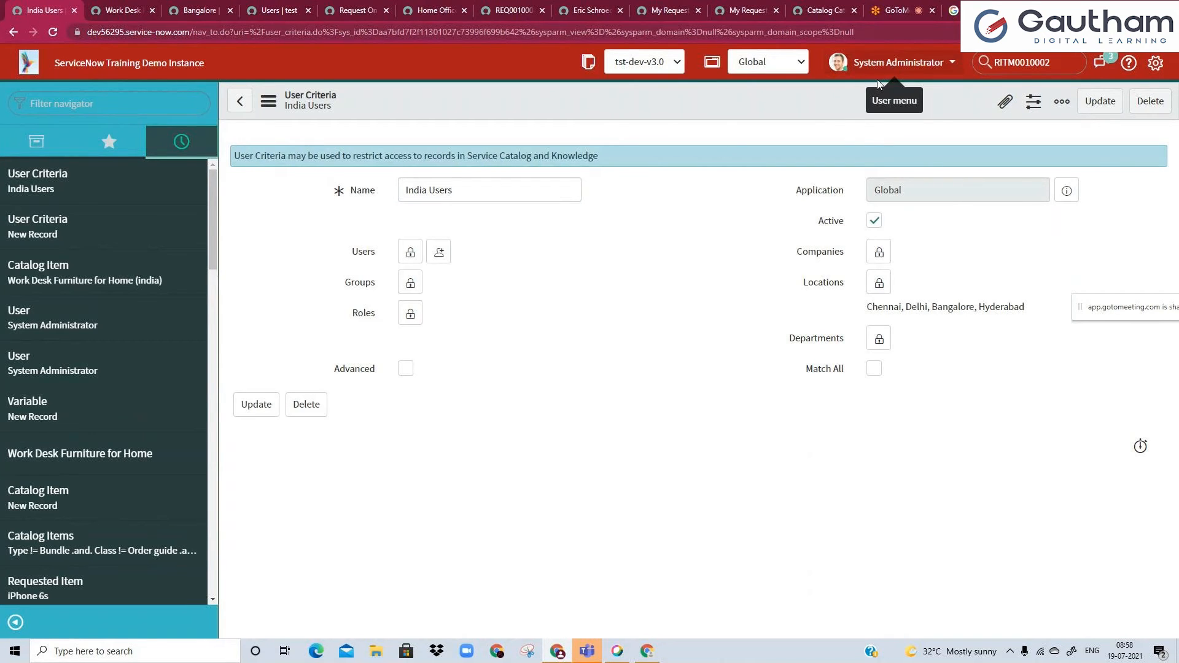
Return to the Work Desk Furniture for Home (india) catalog item and show its Available For list.
click(107, 6)
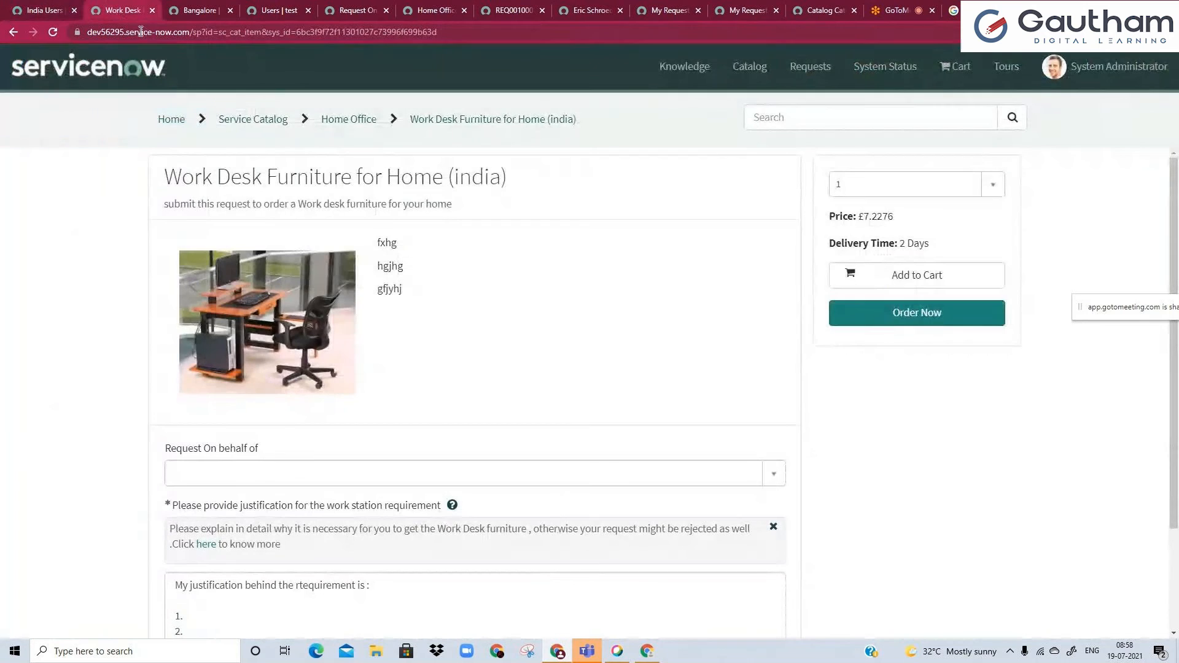
click(225, 37)
click(19, 8)
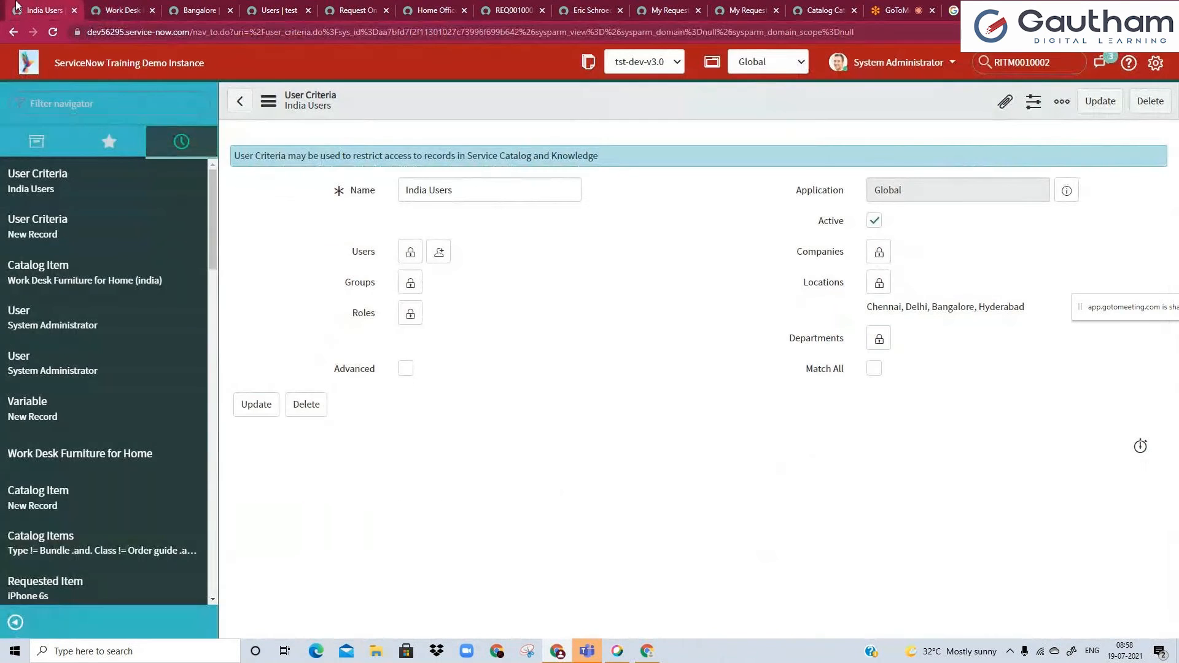
click(13, 33)
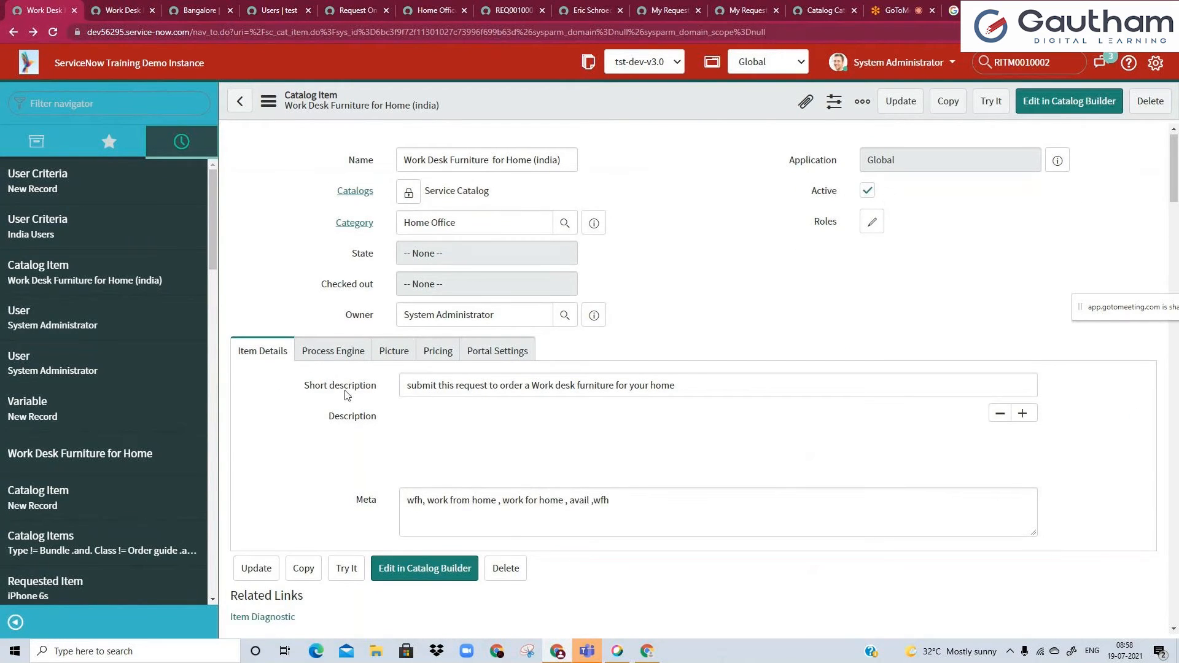
scroll(347, 395, down, 3)
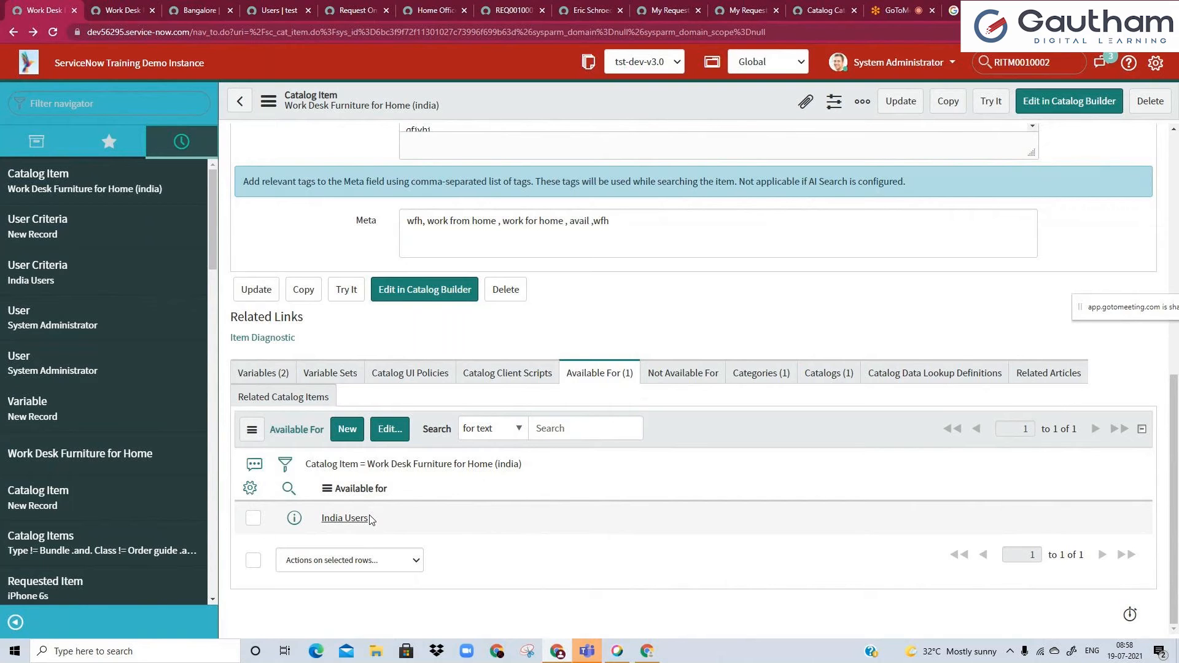
Open the India Users availability record in a separate tab and show the catalog item's Not Available For list.
ctrl+click(294, 518)
click(115, 13)
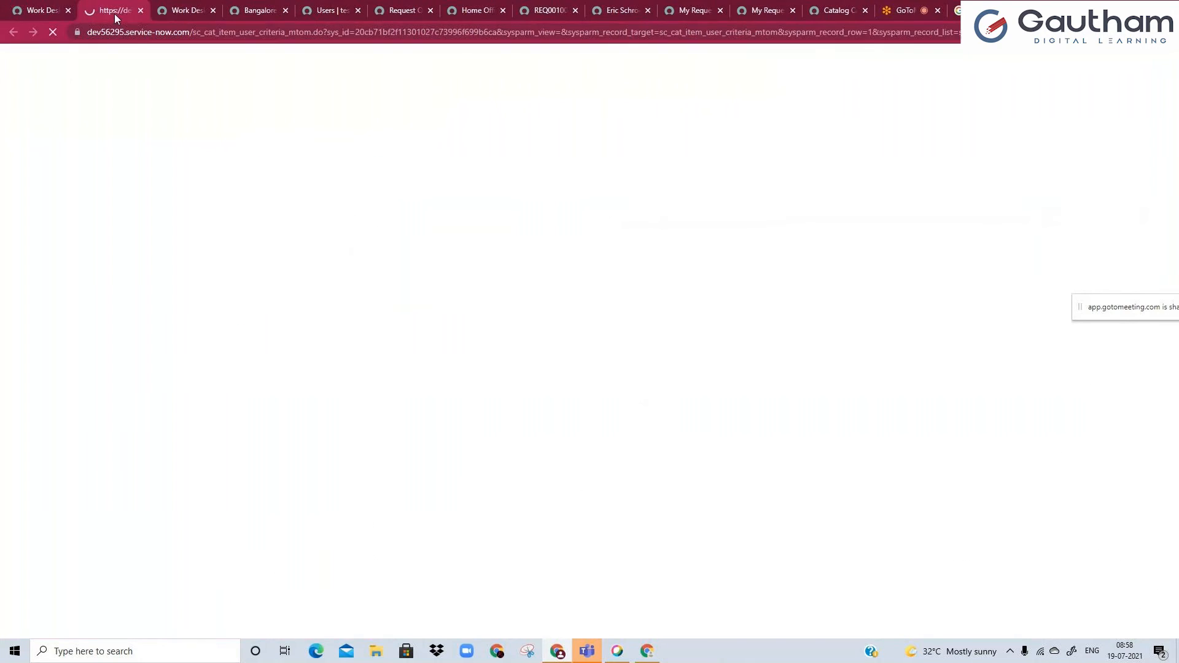
click(38, 10)
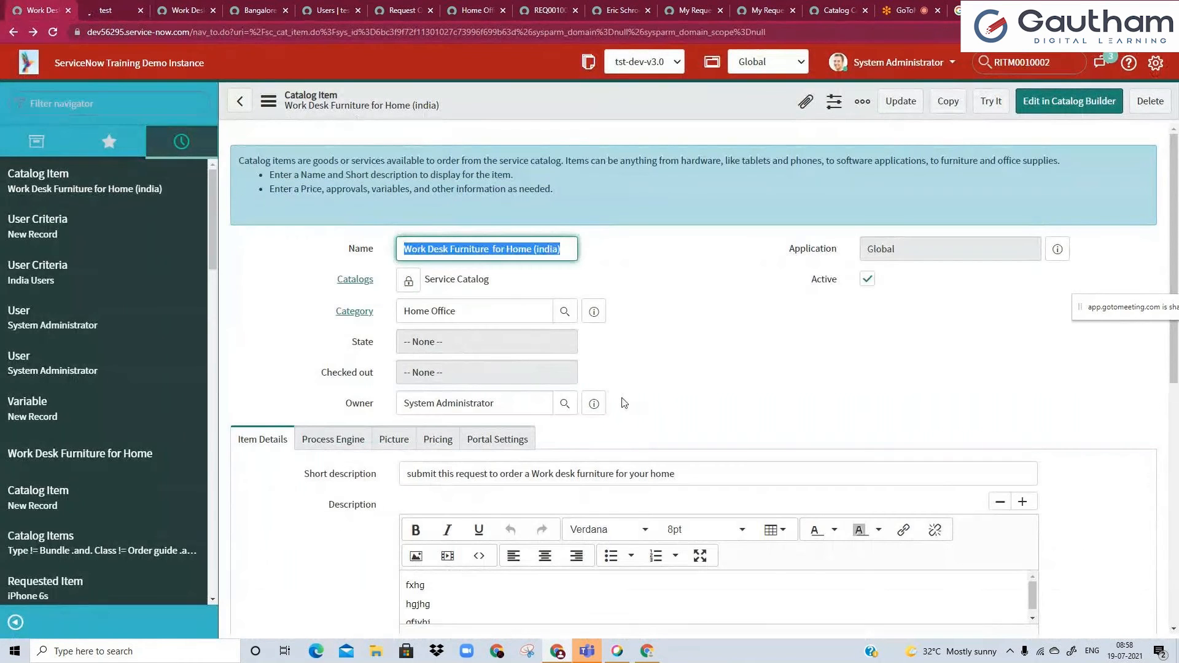
scroll(679, 473, down, 8)
click(665, 374)
click(115, 10)
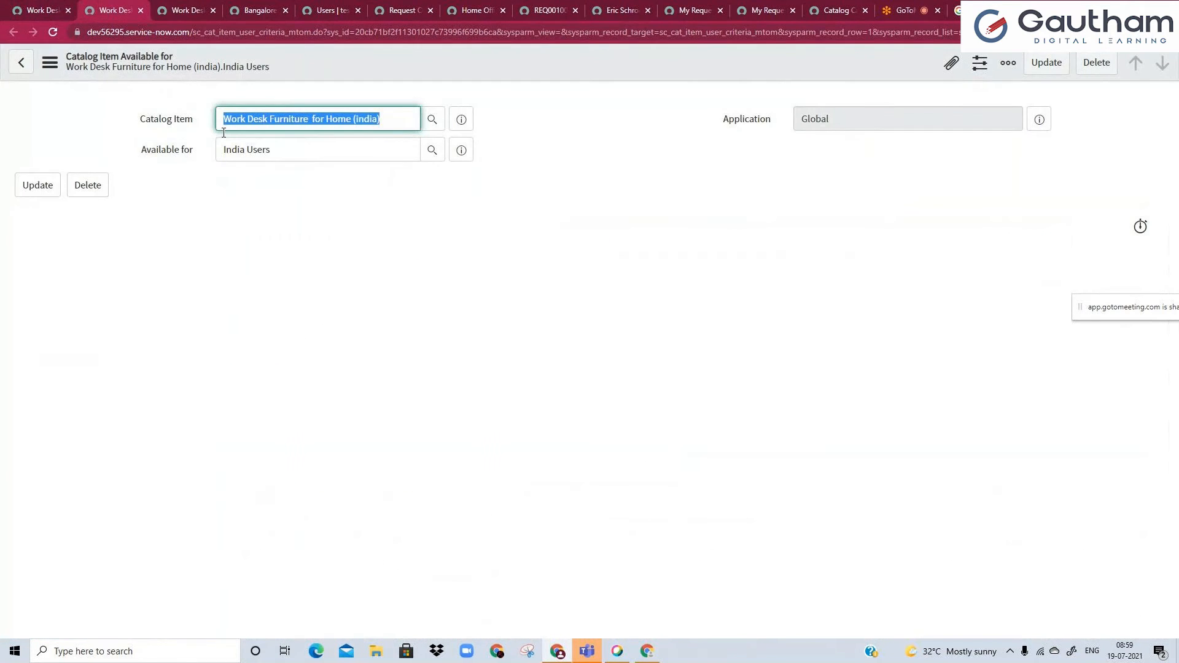
click(38, 11)
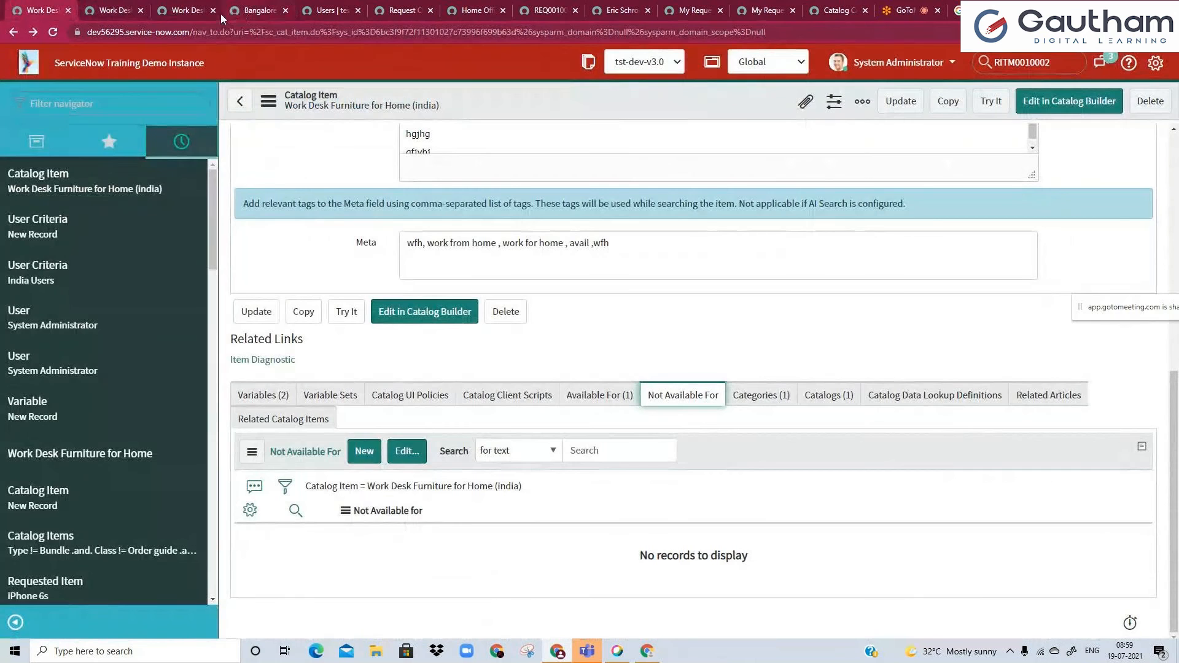
Close the availability record's tab, reload the item's Service Portal page and review its request form.
click(142, 11)
click(122, 4)
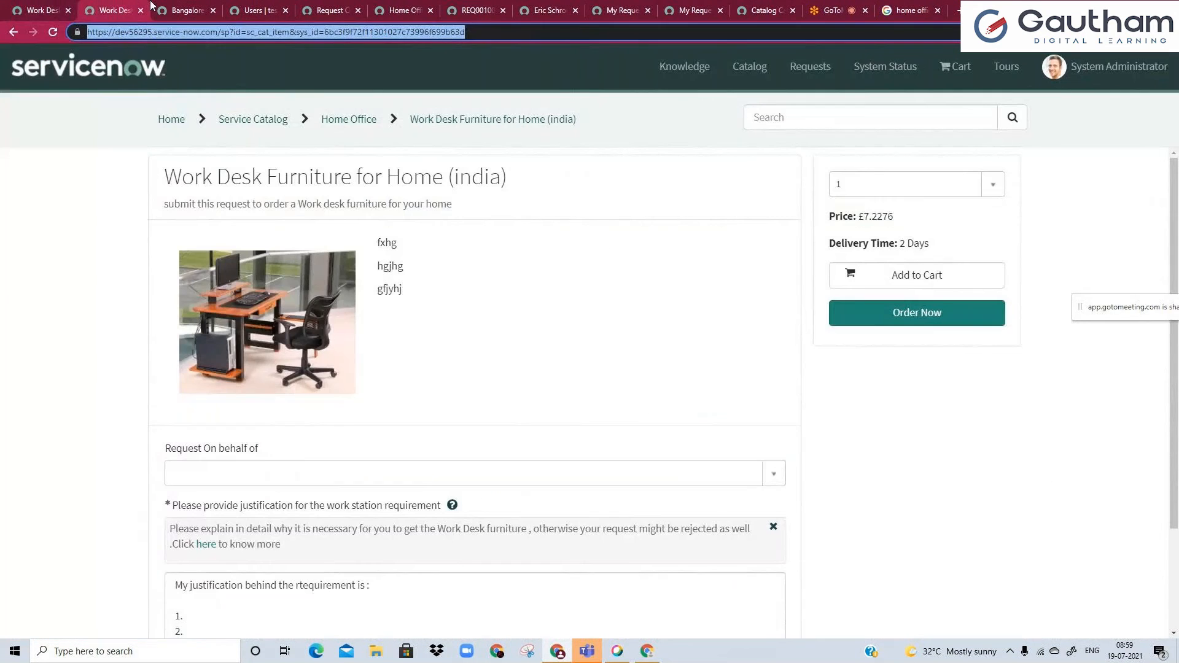
key(Return)
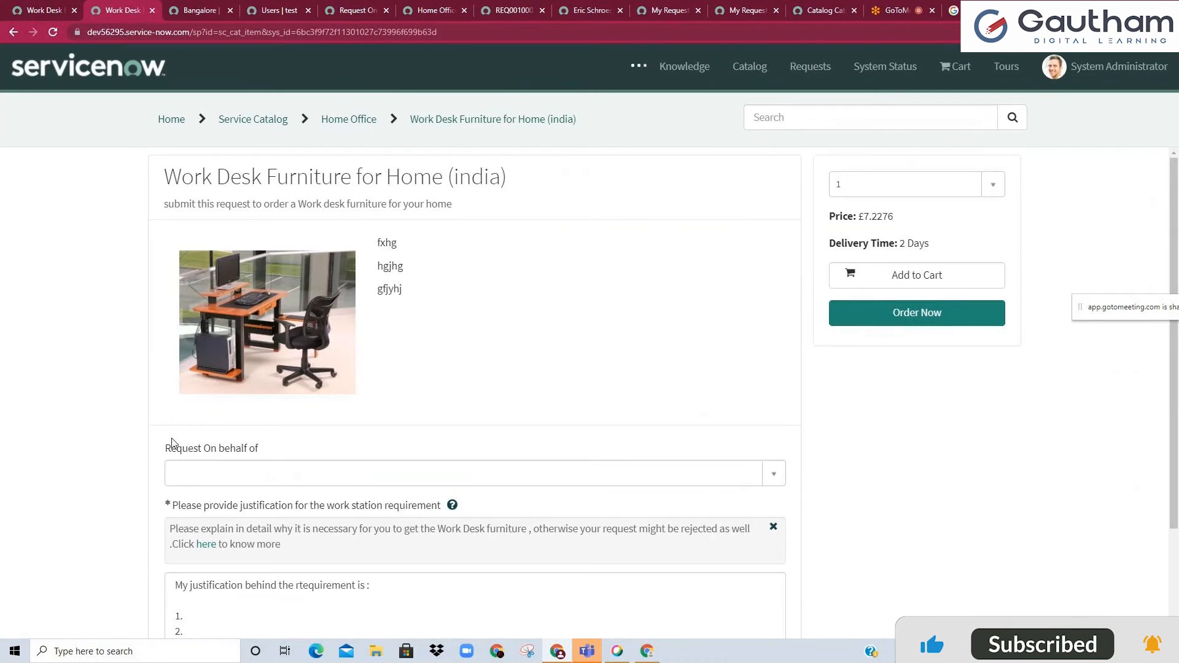
scroll(204, 520, down, 2)
drag(204, 524, 207, 494)
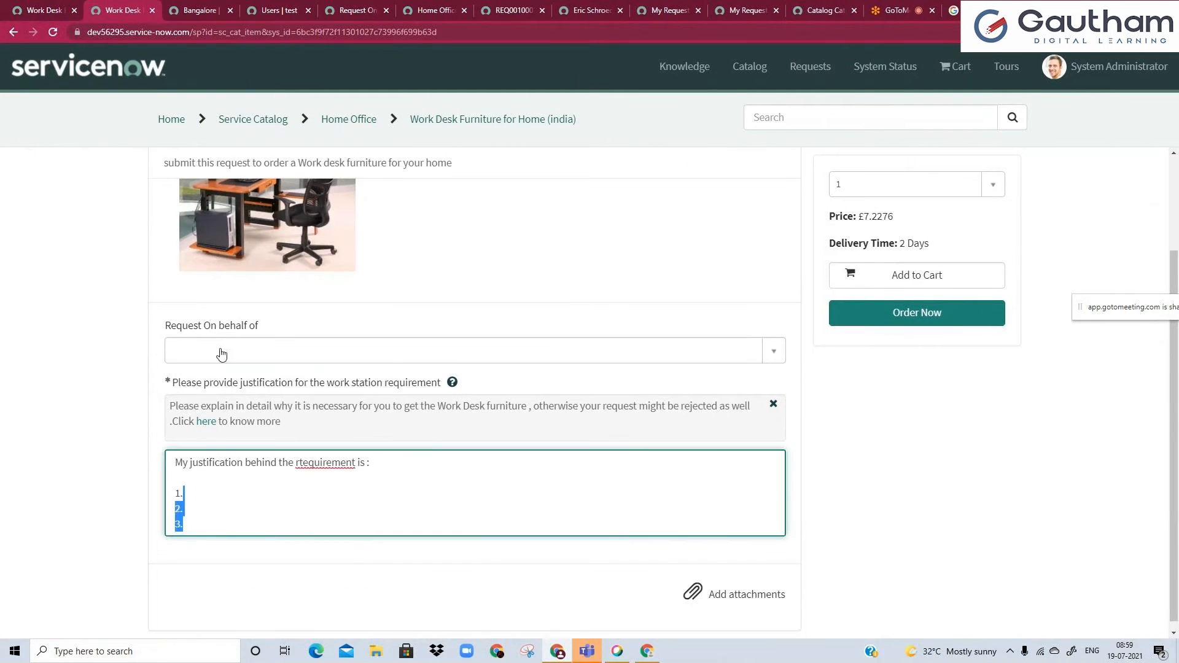
click(197, 10)
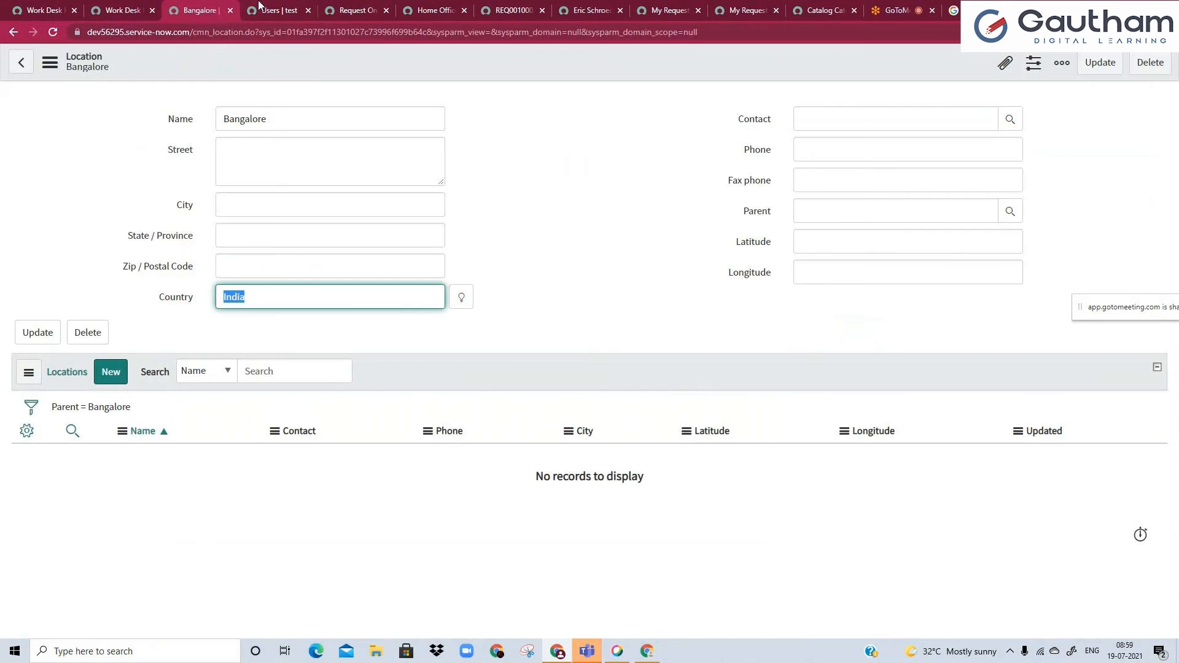
click(273, 10)
click(353, 10)
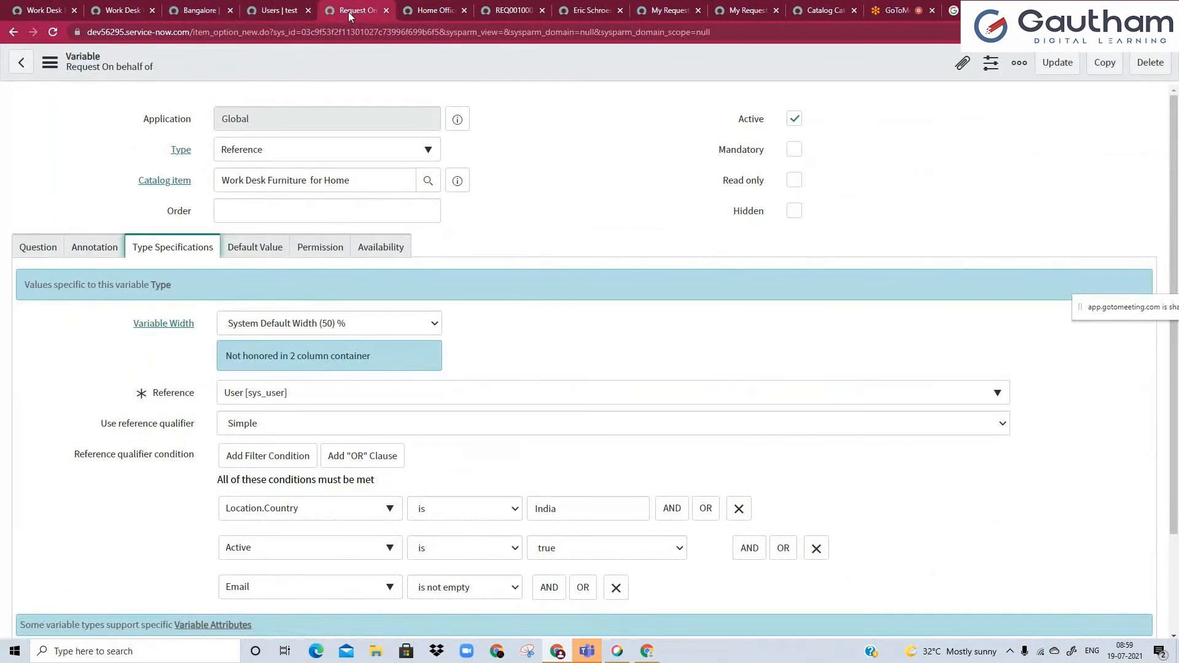
click(429, 5)
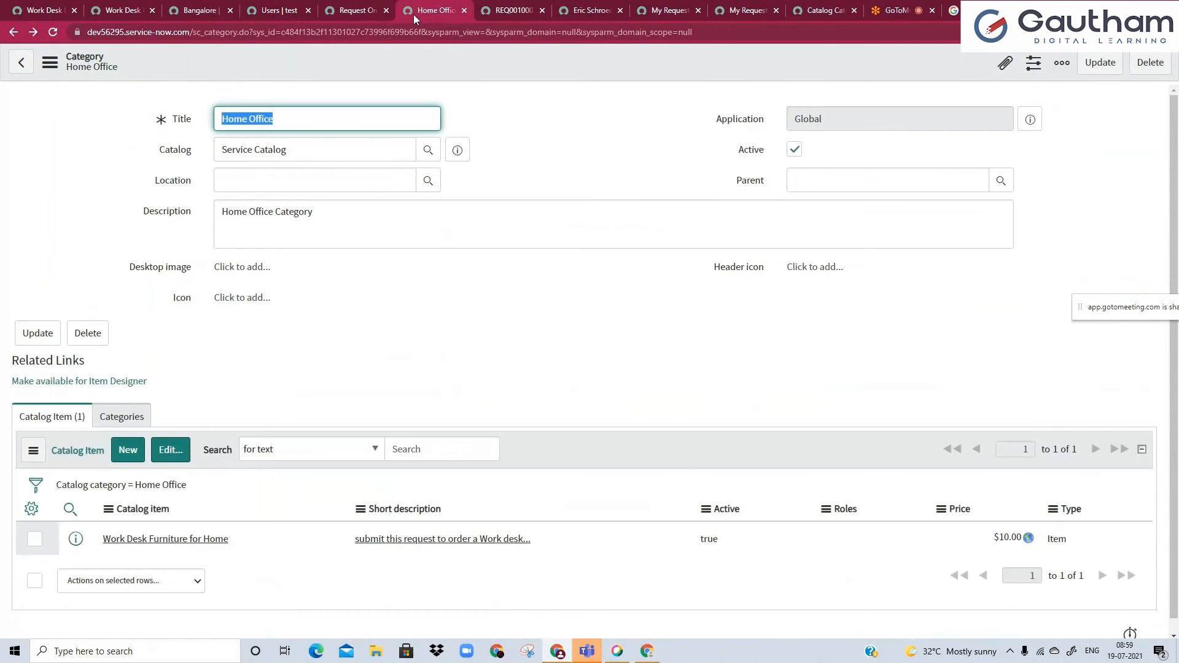
click(123, 10)
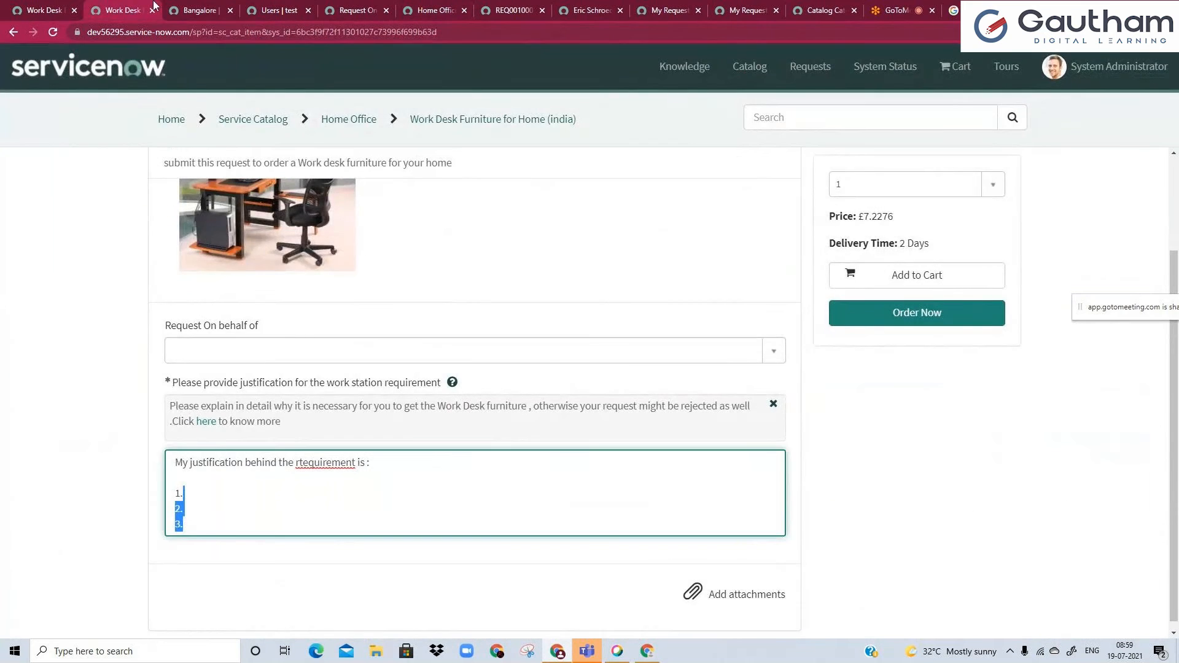
Look through the open browser tabs for the Users list and close that tab.
click(206, 7)
click(289, 8)
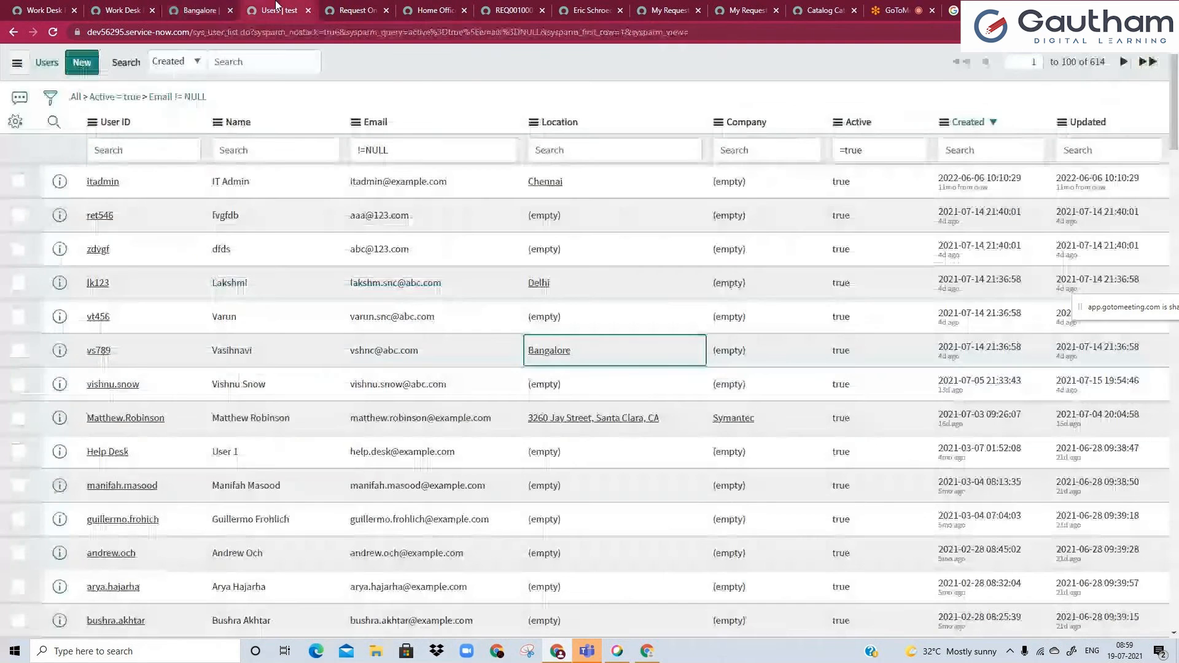
click(308, 10)
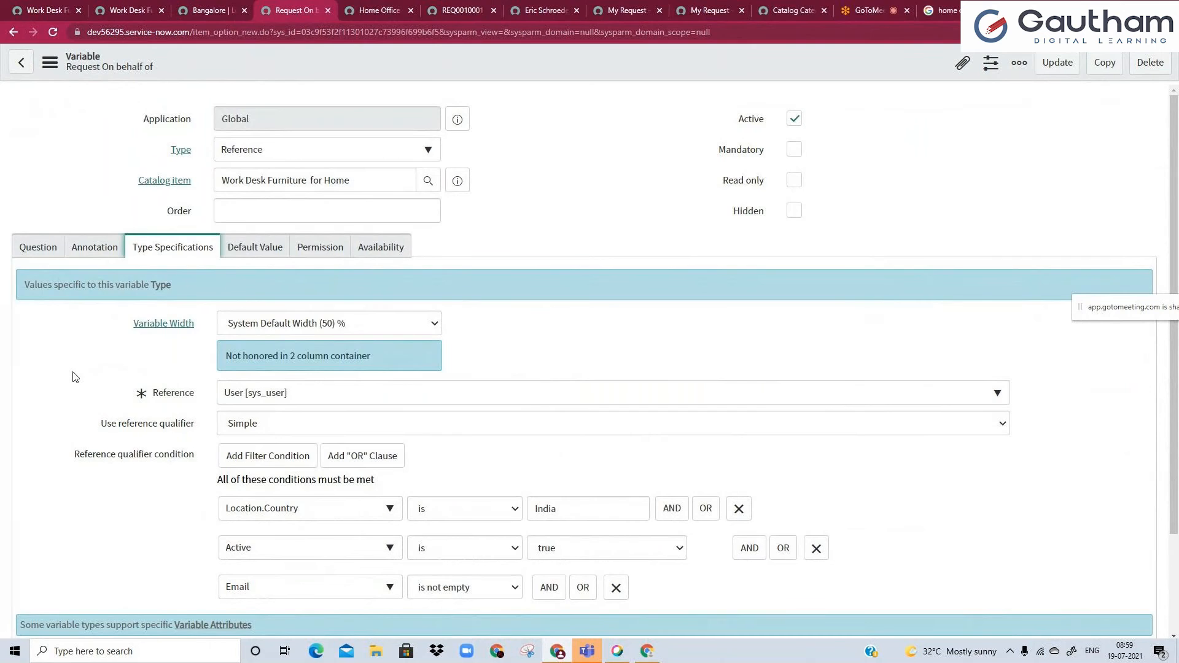
Return to the Work Desk Furniture for Home (india) catalog item and open its Variables list in a separate tab for adding a variable.
key(ctrl+shift+Tab)
key(ctrl+shift+Tab)
key(ctrl+shift+Tab)
click(263, 395)
right_click(370, 489)
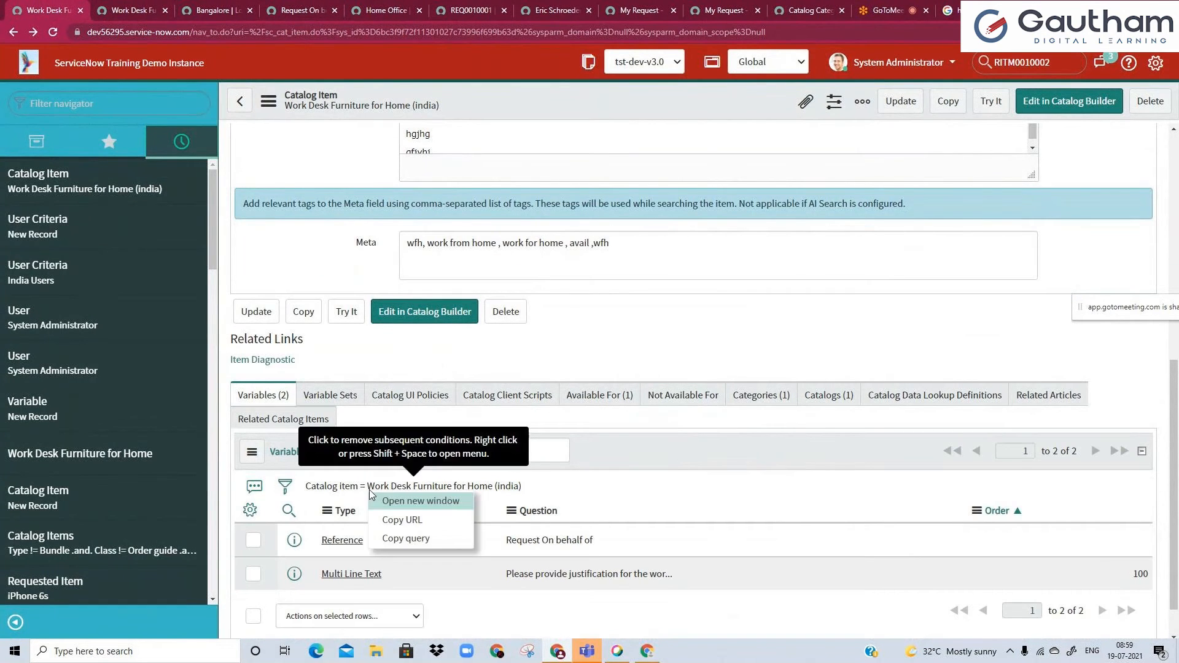
click(372, 501)
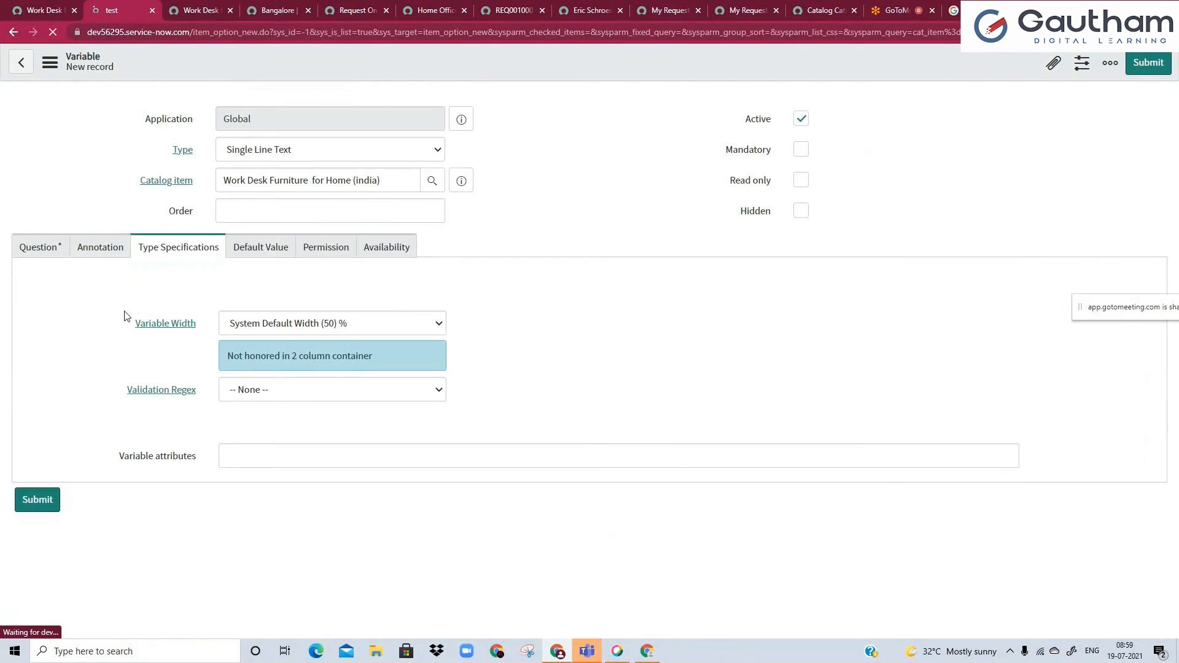
Set the new variable's type to List Collector and open the choices for its list table.
click(247, 151)
text(l)
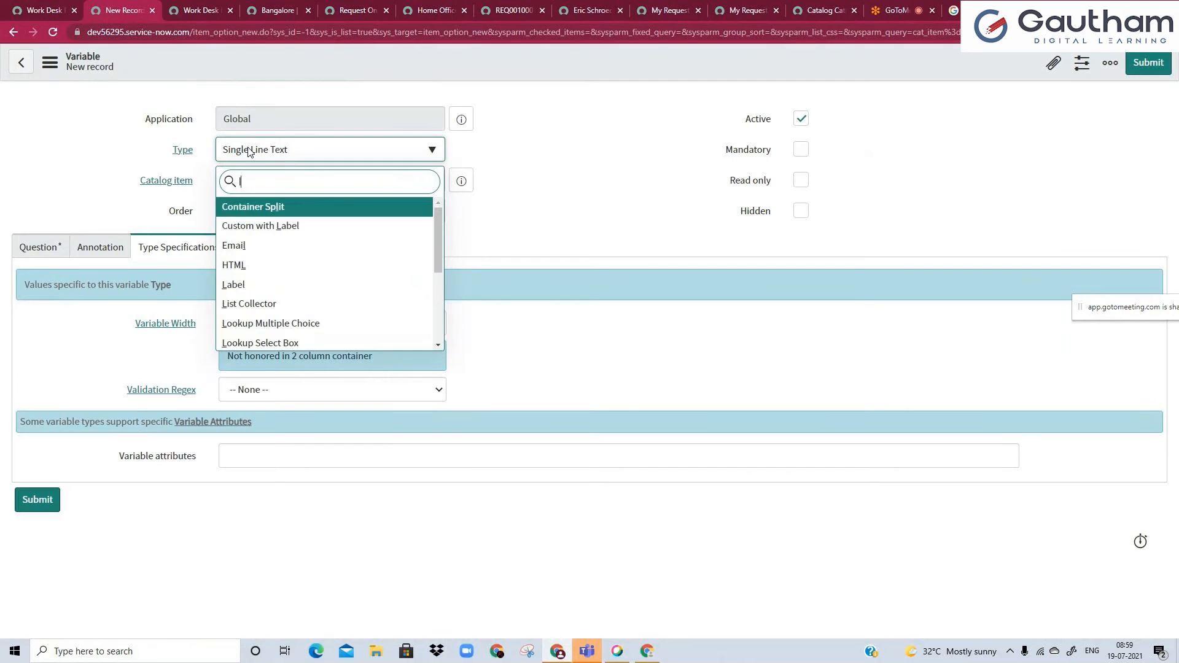
text(is)
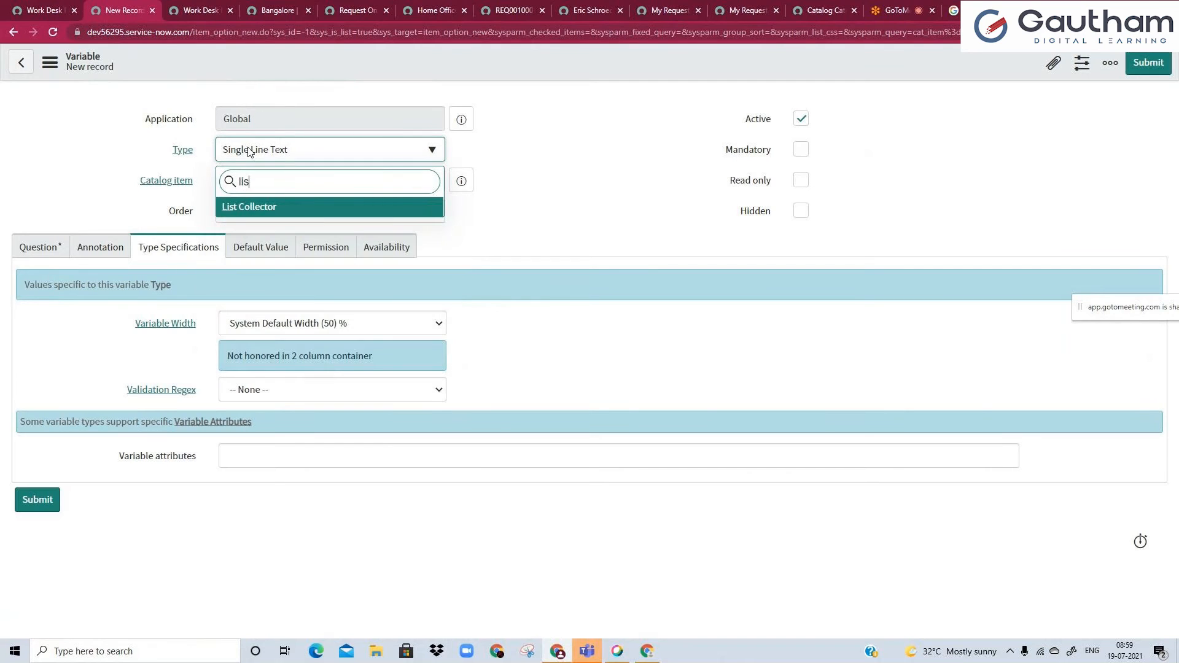
click(332, 208)
click(308, 398)
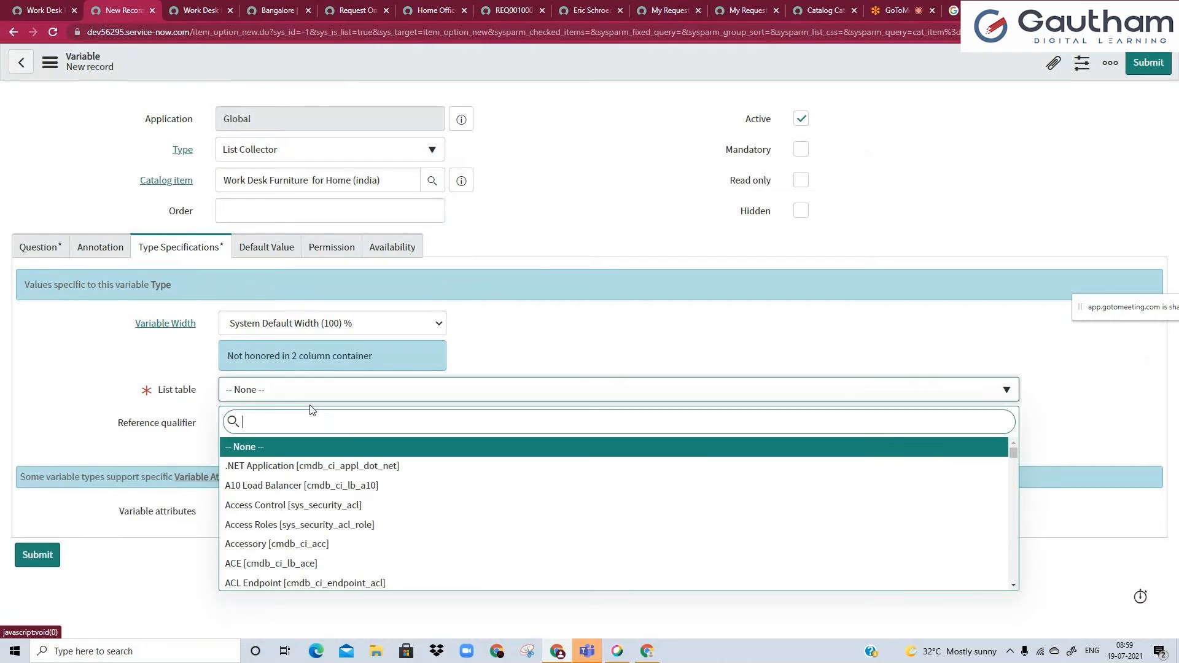
click(477, 351)
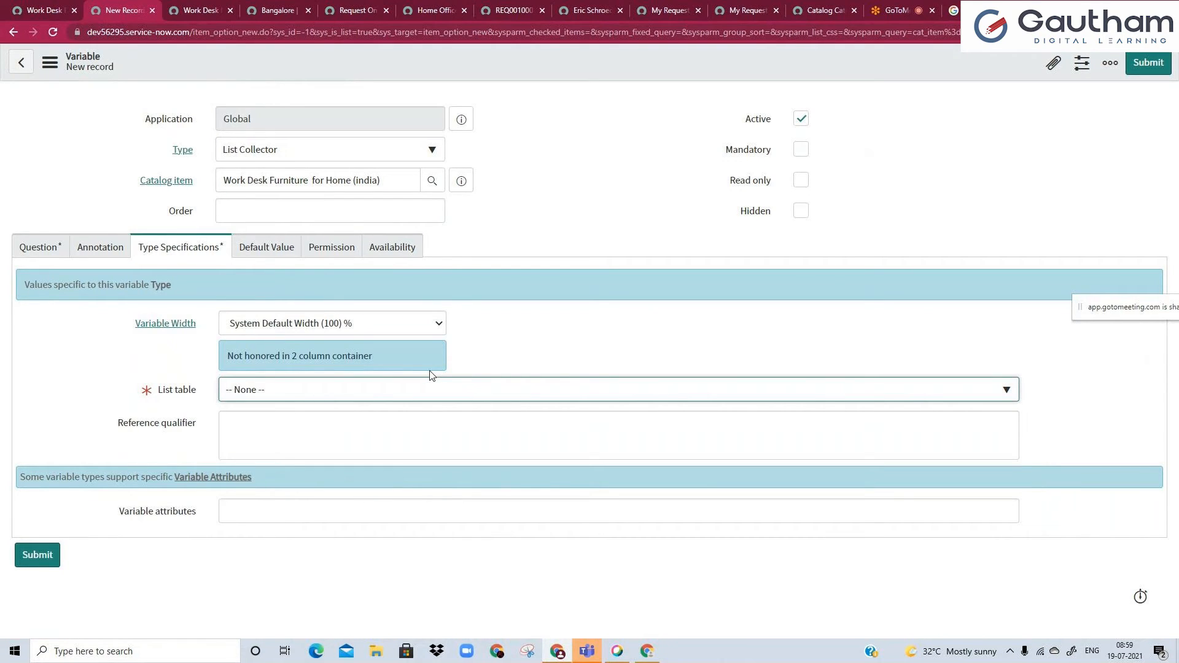
click(335, 394)
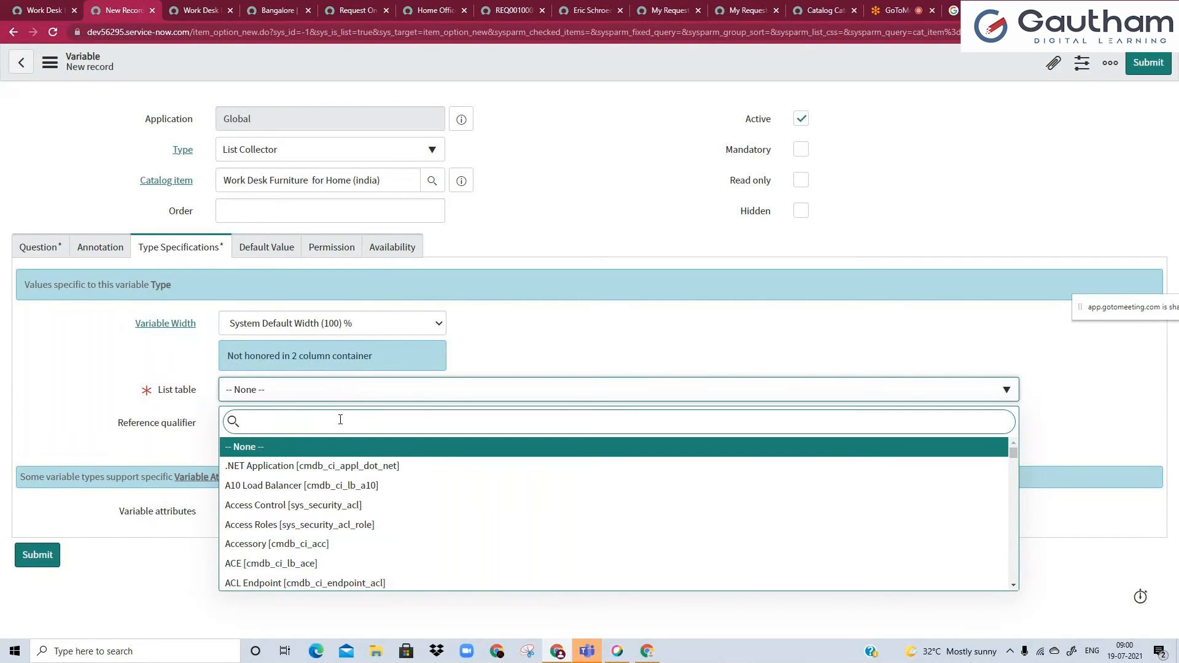
text(req)
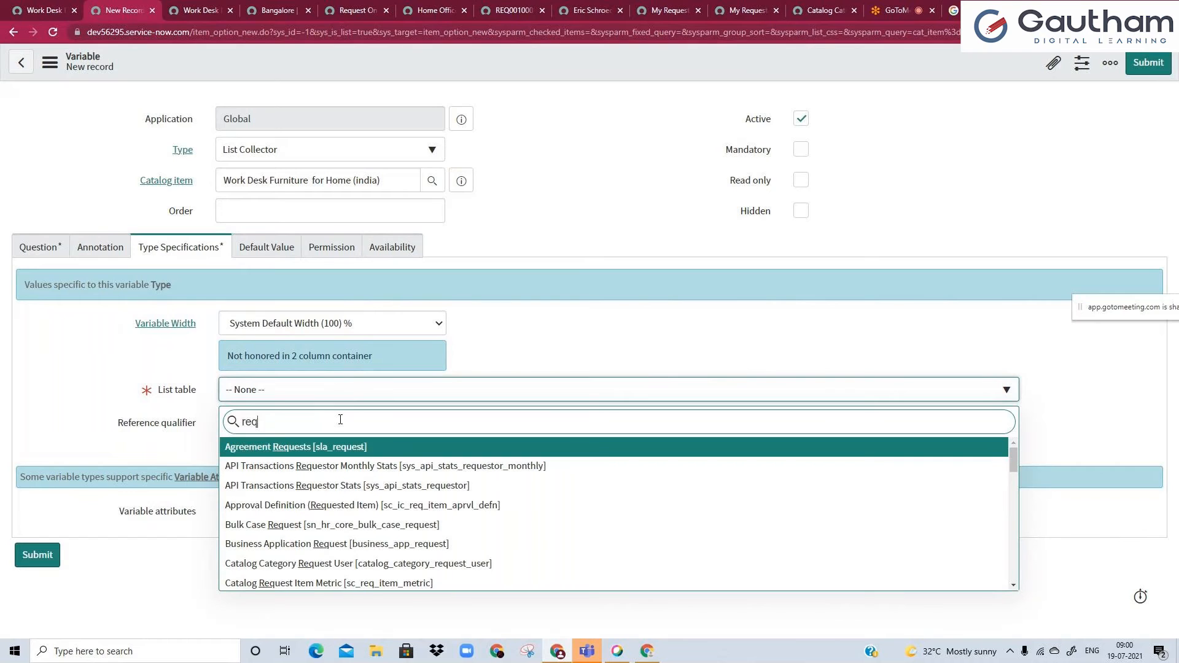
text(quester)
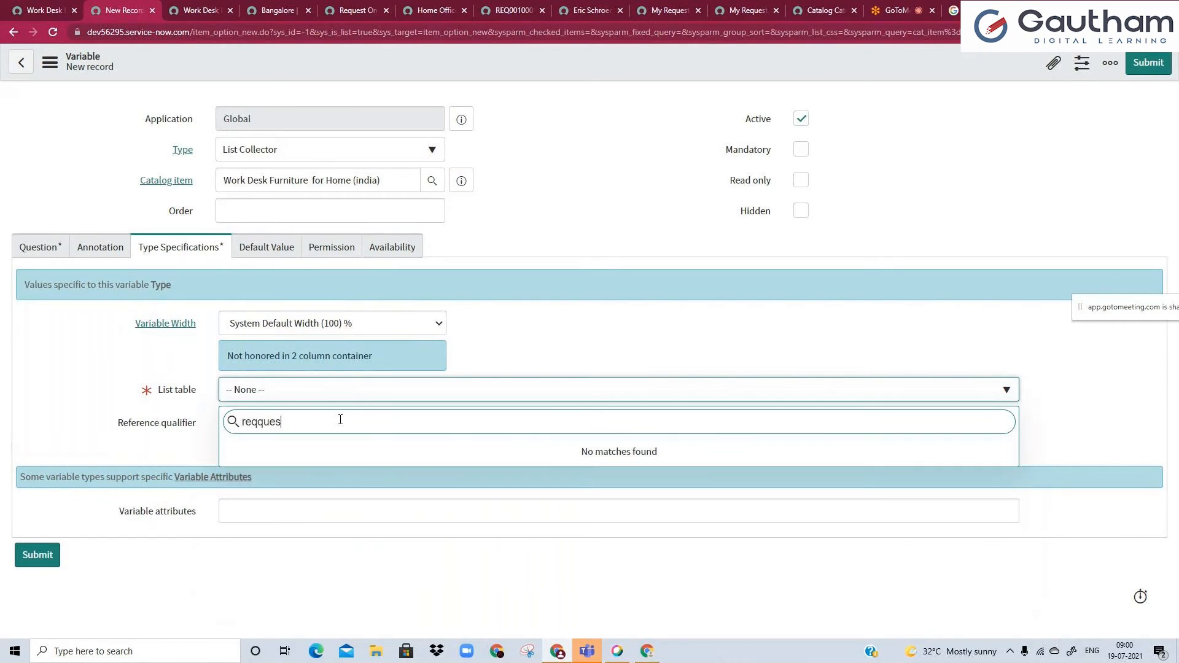
key(BackSpace)
key(BackSpace)
key(BackSpace)
key(BackSpace)
key(BackSpace)
key(BackSpace)
key(BackSpace)
text(uest ite)
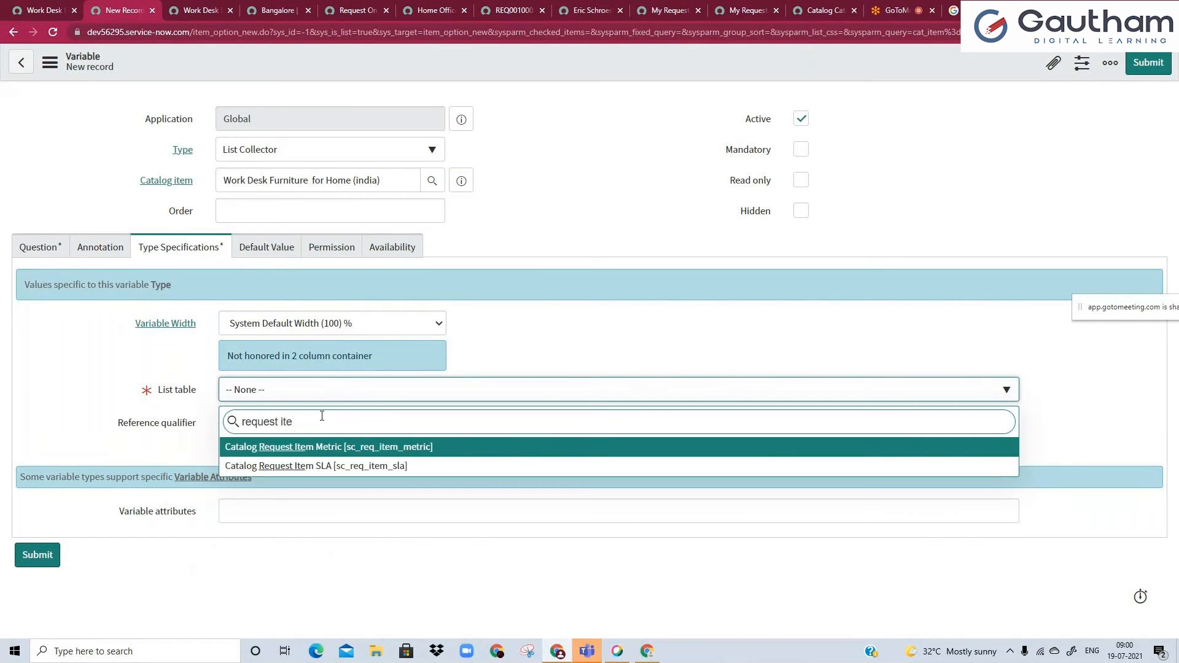
drag(322, 416, 225, 413)
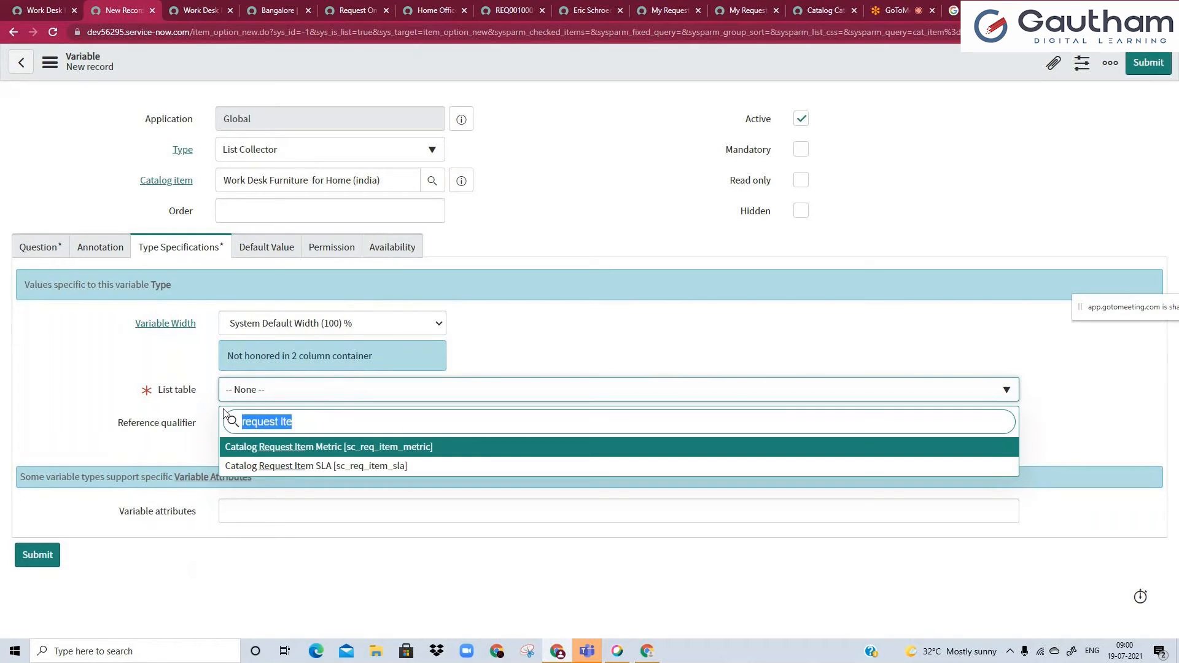
key(BackSpace)
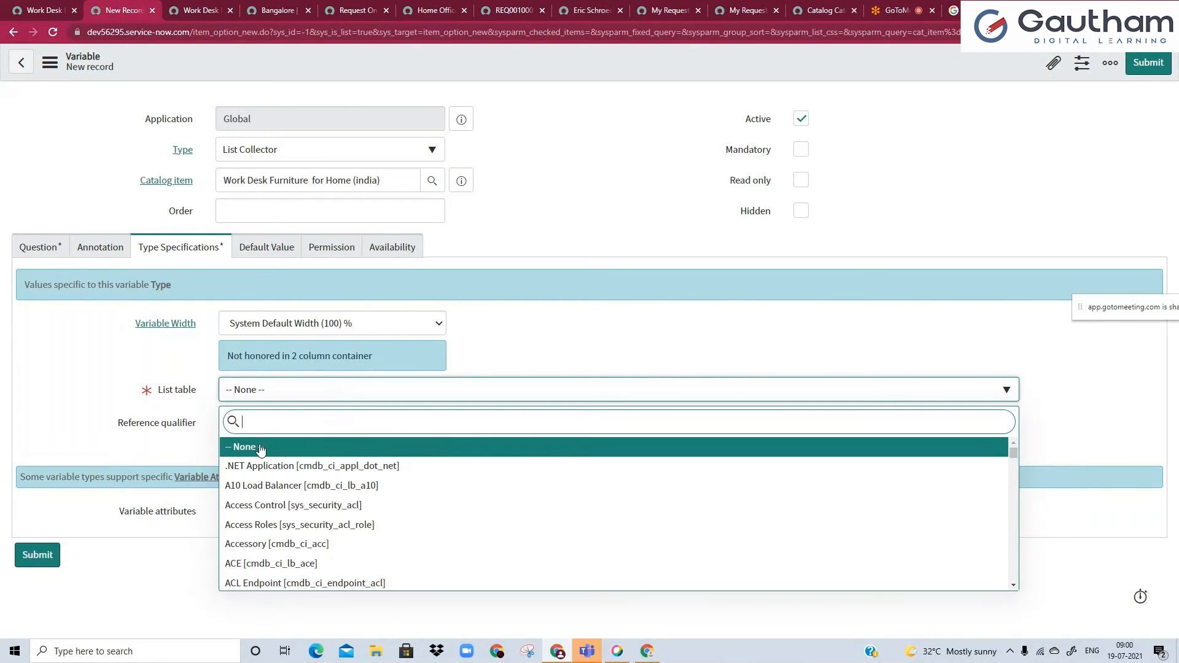
text(sc)
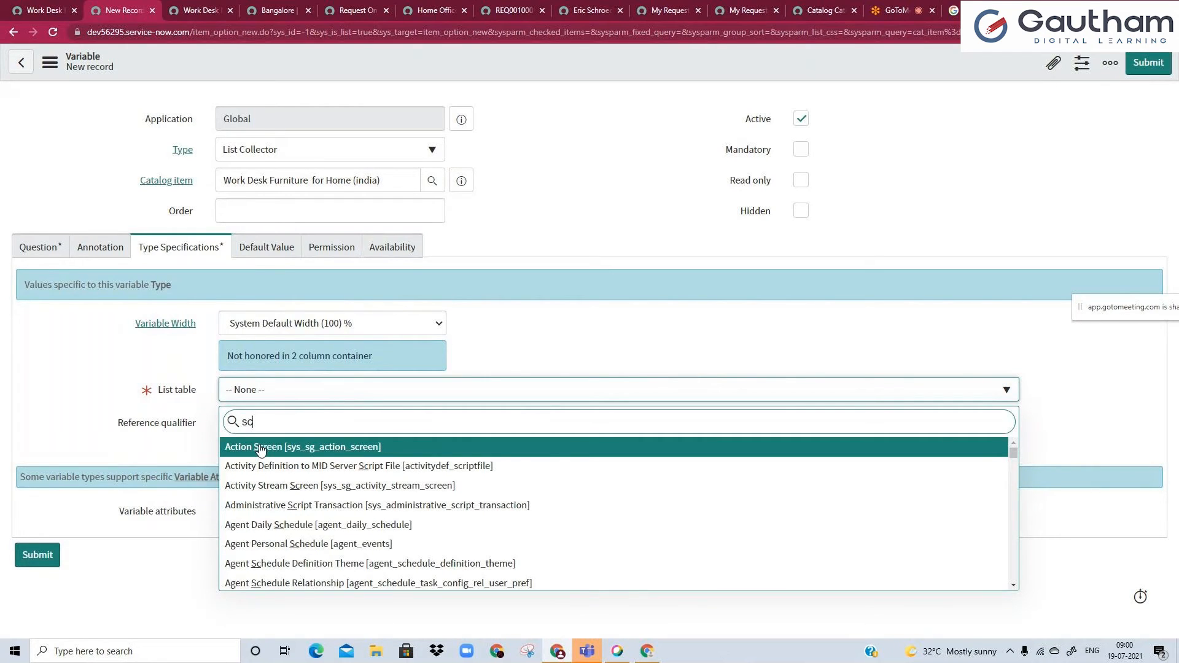
drag(254, 422, 225, 423)
key(BackSpace)
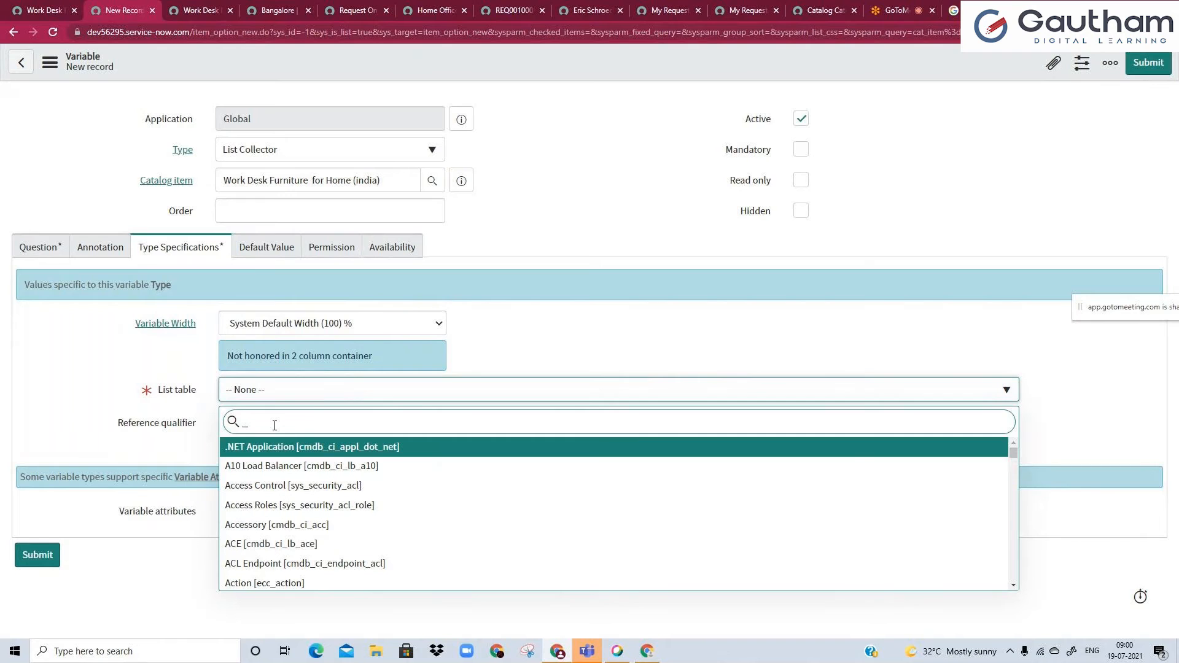
Find the table by its name sc_req_item and set the variable's list table to Requested Item [sc_req_item].
text(sc_req)
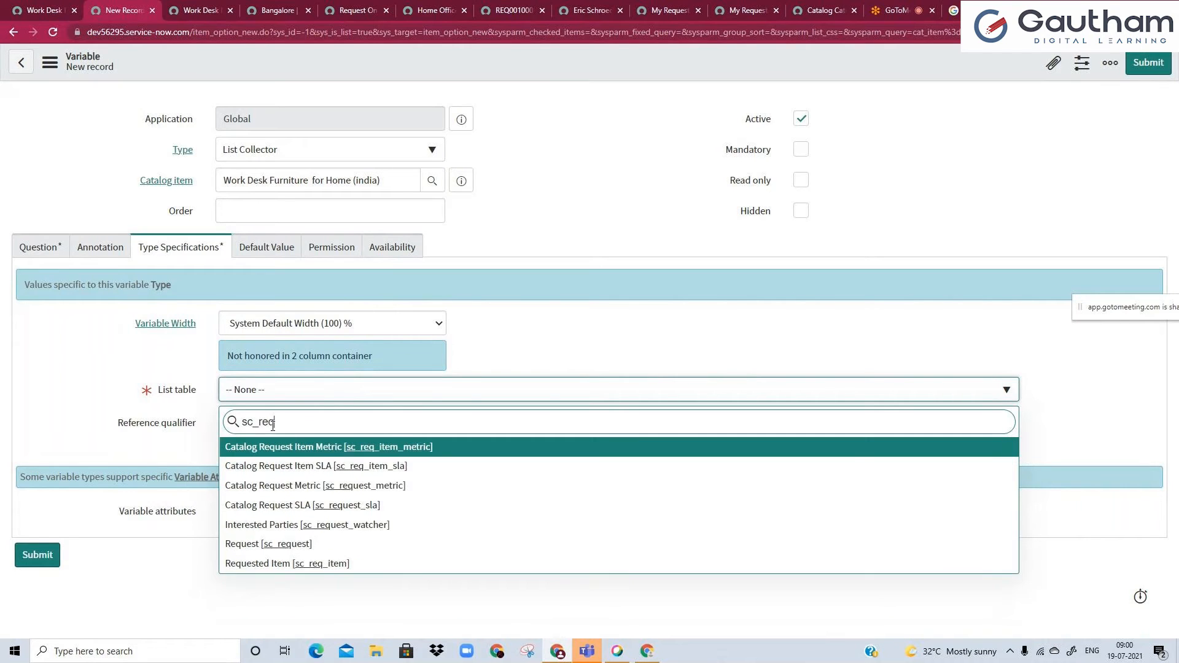
text(_ite)
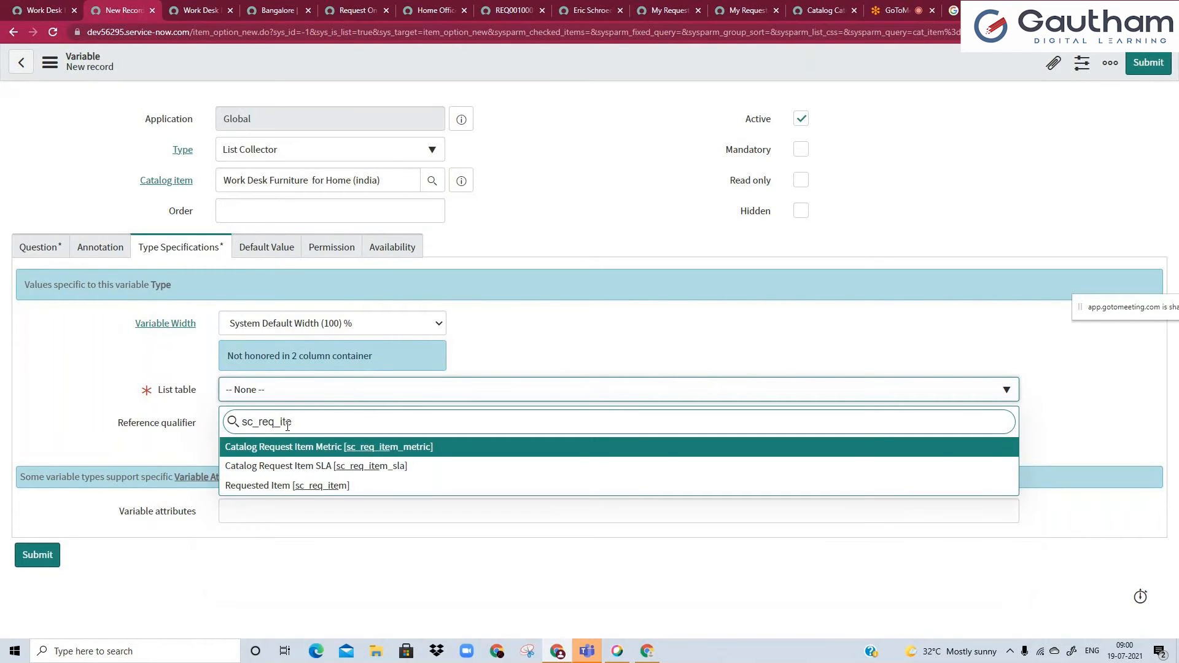
click(269, 486)
click(311, 450)
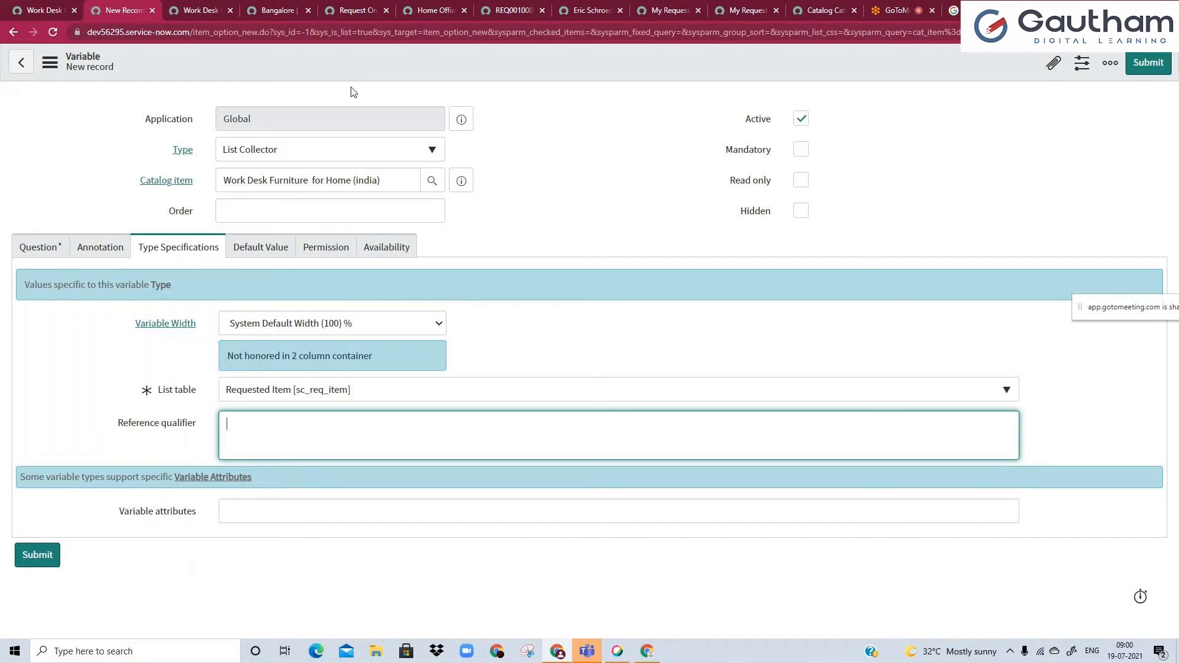
Make the List Collector variable mandatory and try to save the record.
right_click(355, 69)
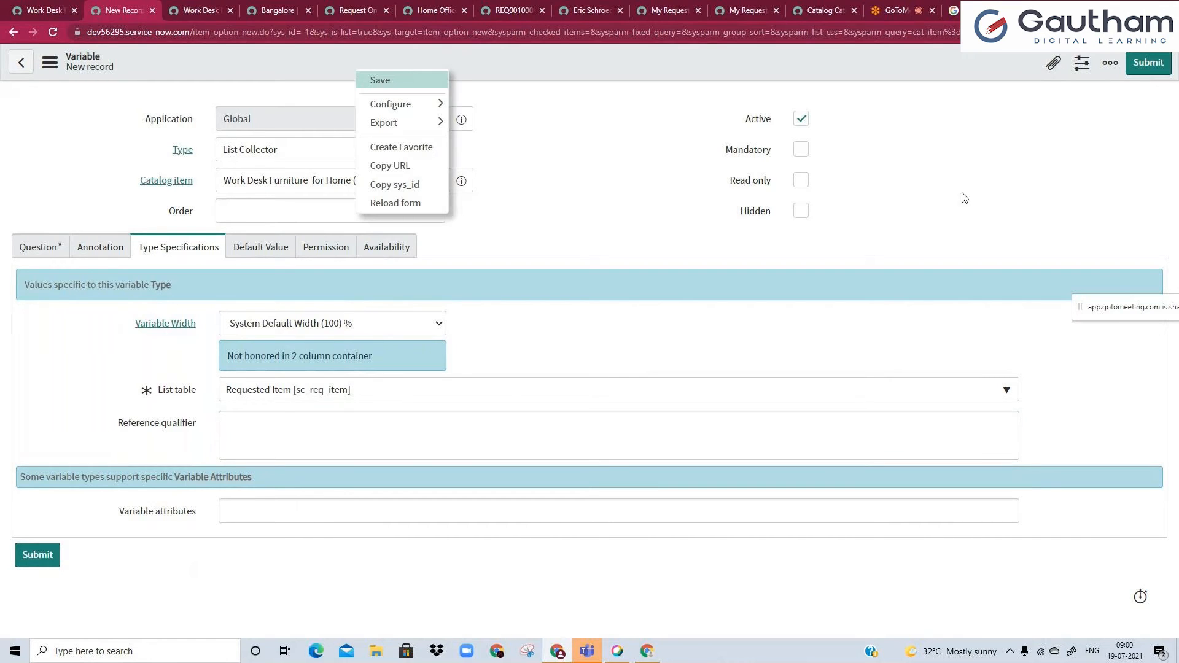
click(801, 151)
right_click(711, 76)
click(728, 87)
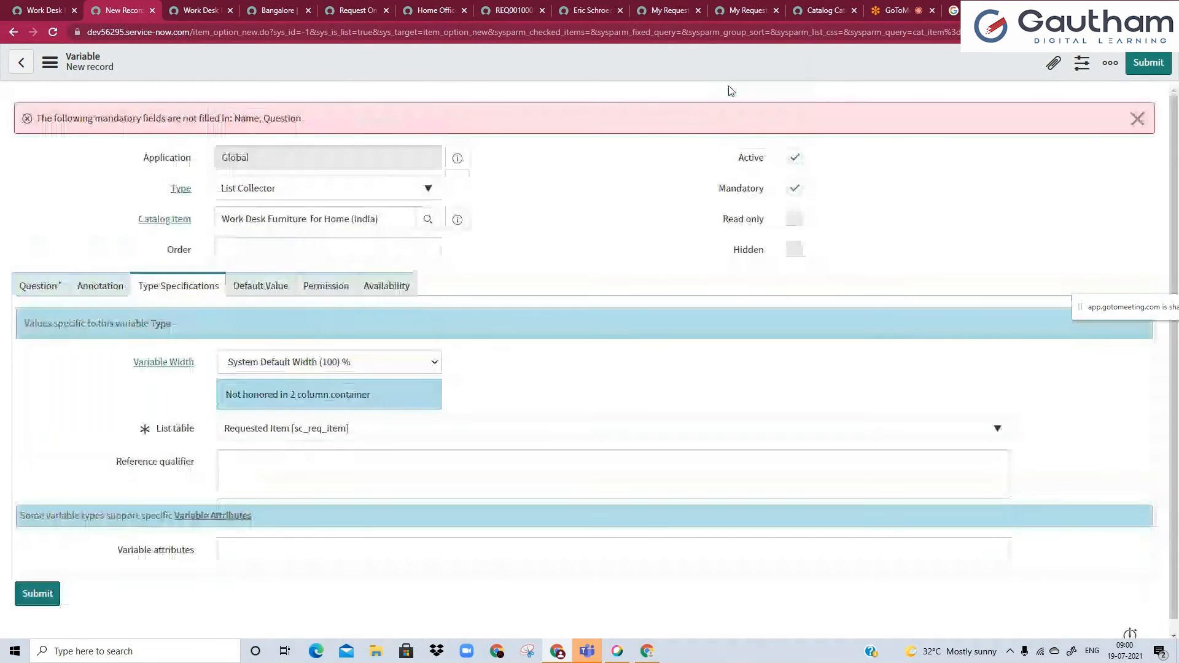
Enter "RITM numbers list" as the variable's question and save the record without leaving it.
click(54, 294)
click(292, 364)
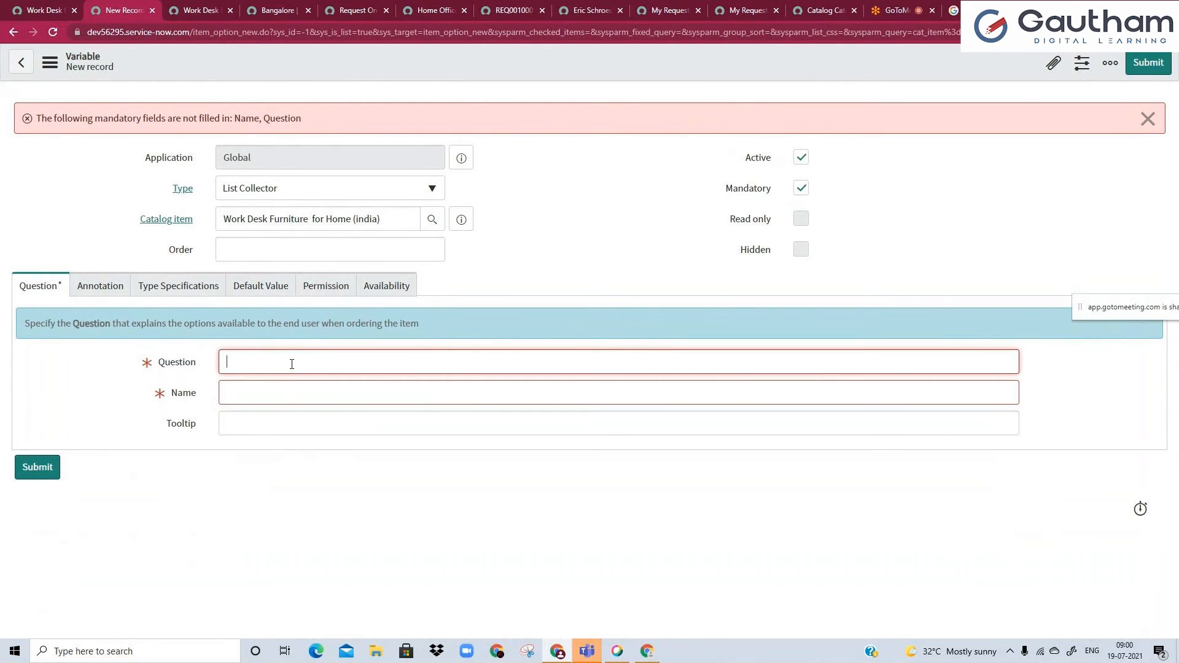
text(RITM numbers list)
click(475, 288)
right_click(439, 69)
click(460, 75)
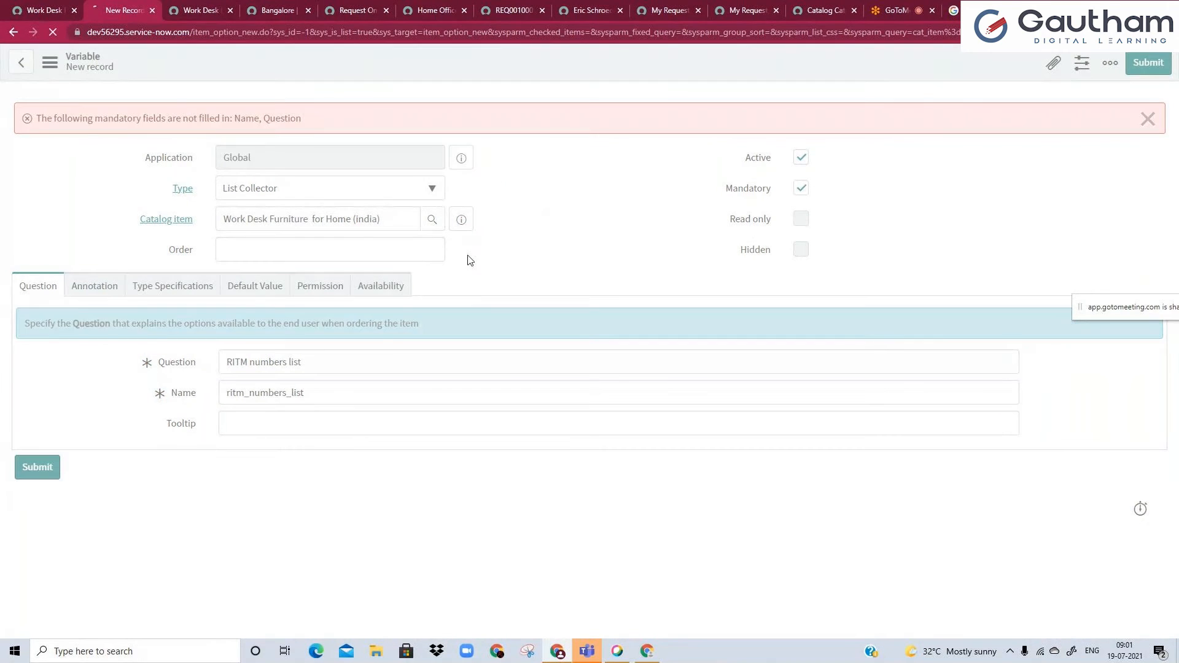
mouse_move(245, 393)
mouse_down()
mouse_move(347, 387)
mouse_move(236, 390)
mouse_up()
click(326, 396)
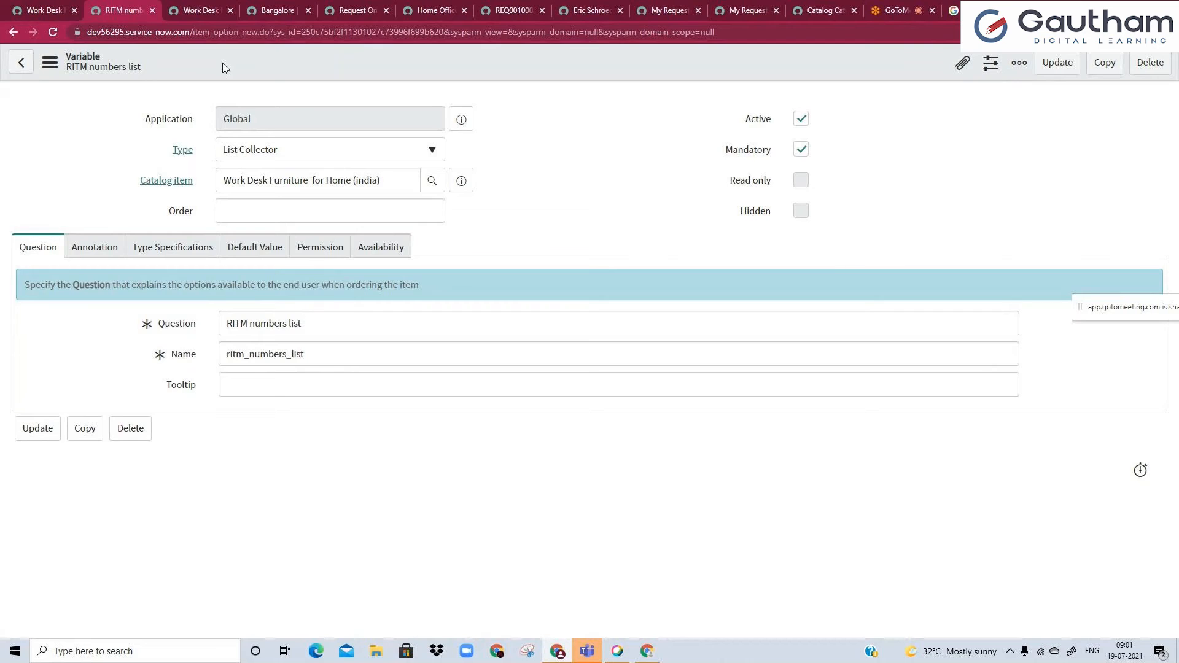
Reload the item's Service Portal page and show the RITM numbers list field on its request form.
click(194, 7)
click(54, 33)
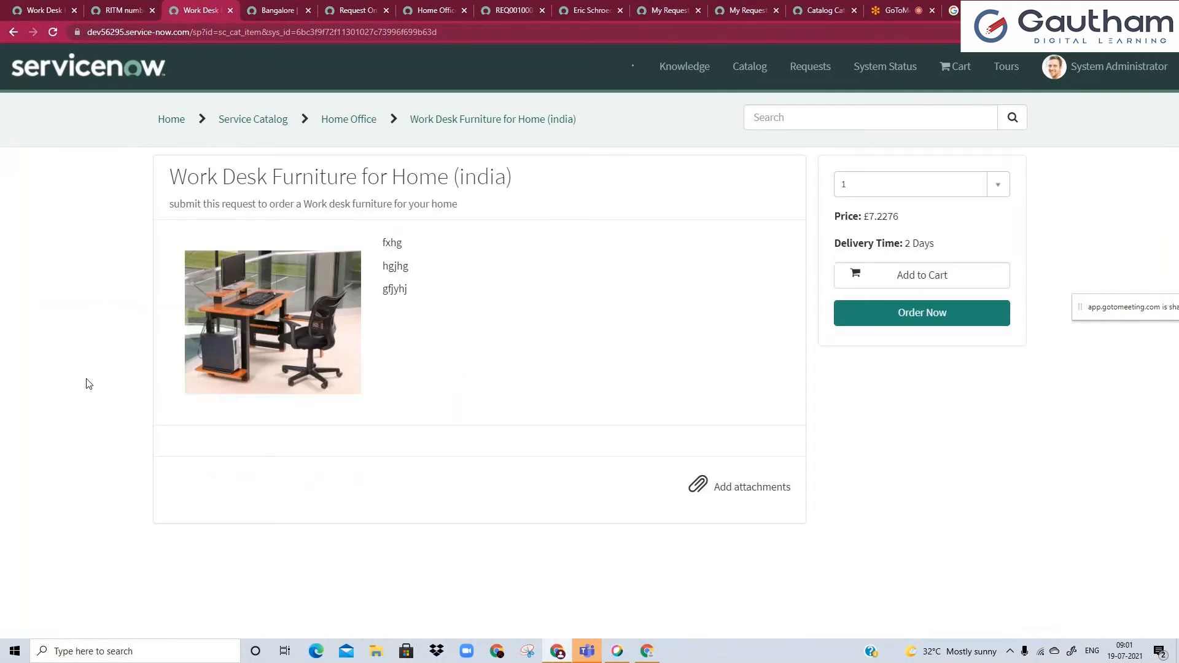
scroll(86, 382, down, 1)
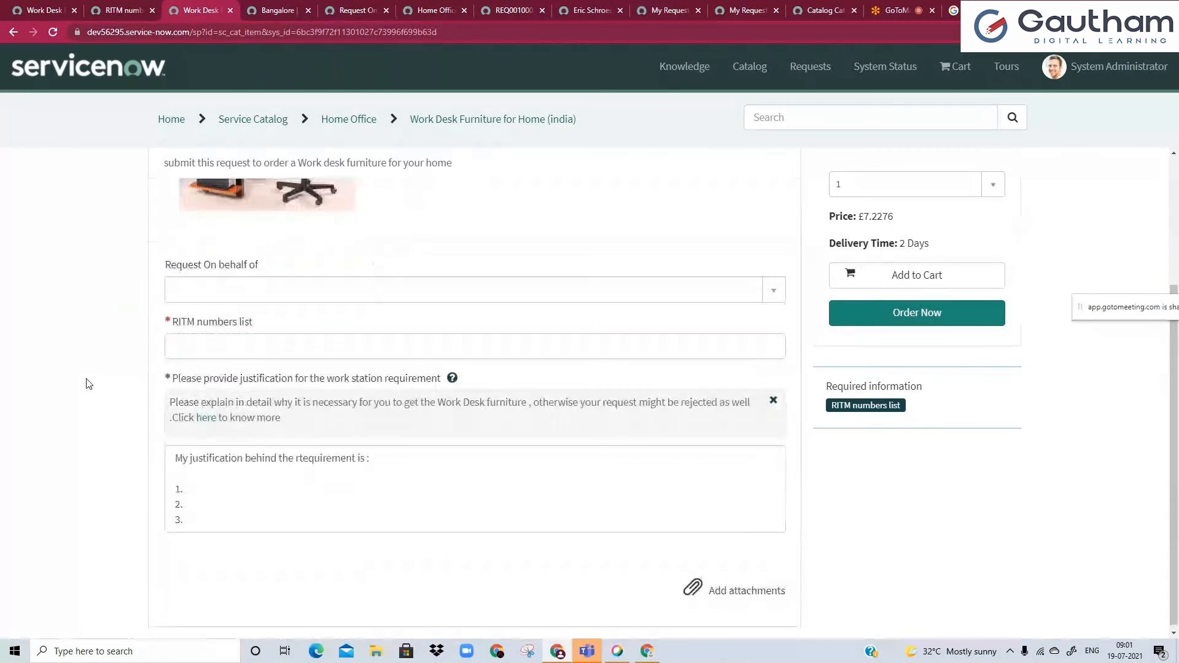
Select the last two of the offered requested items in the RITM numbers list field.
click(206, 344)
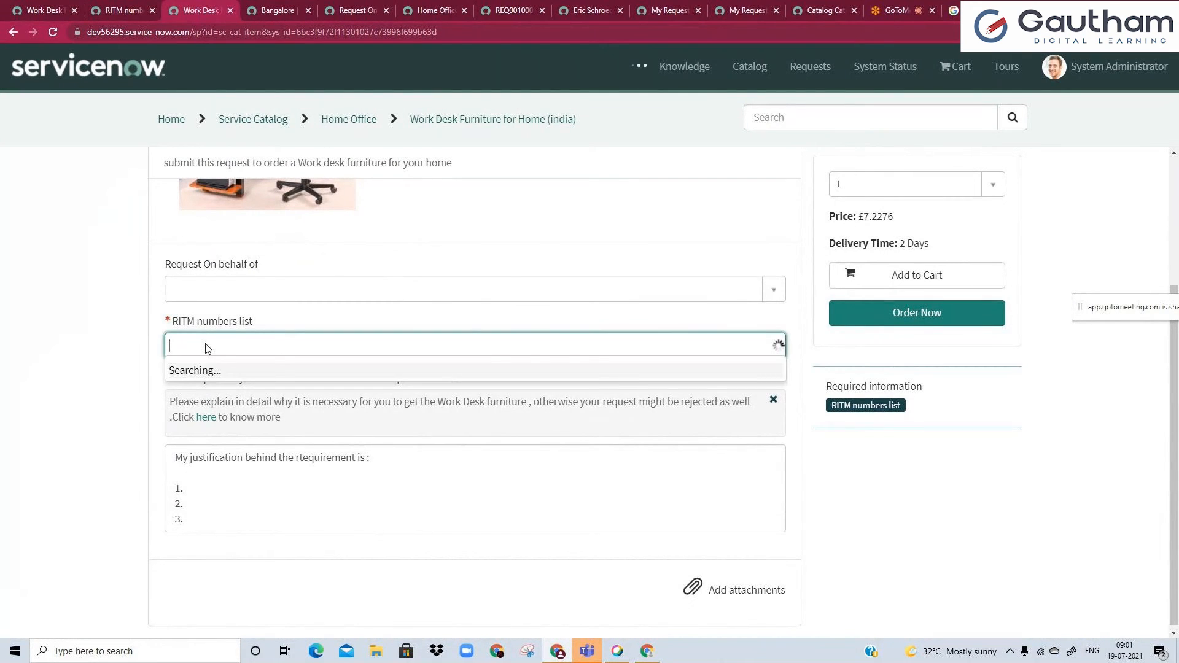
click(221, 393)
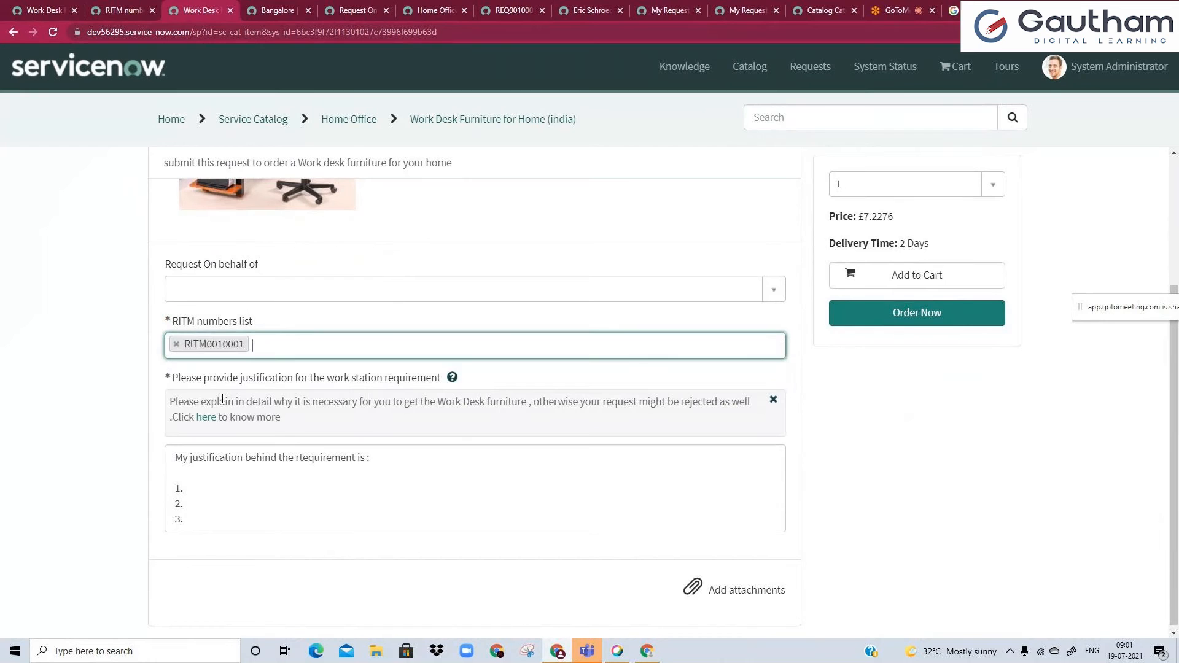
text(ritm)
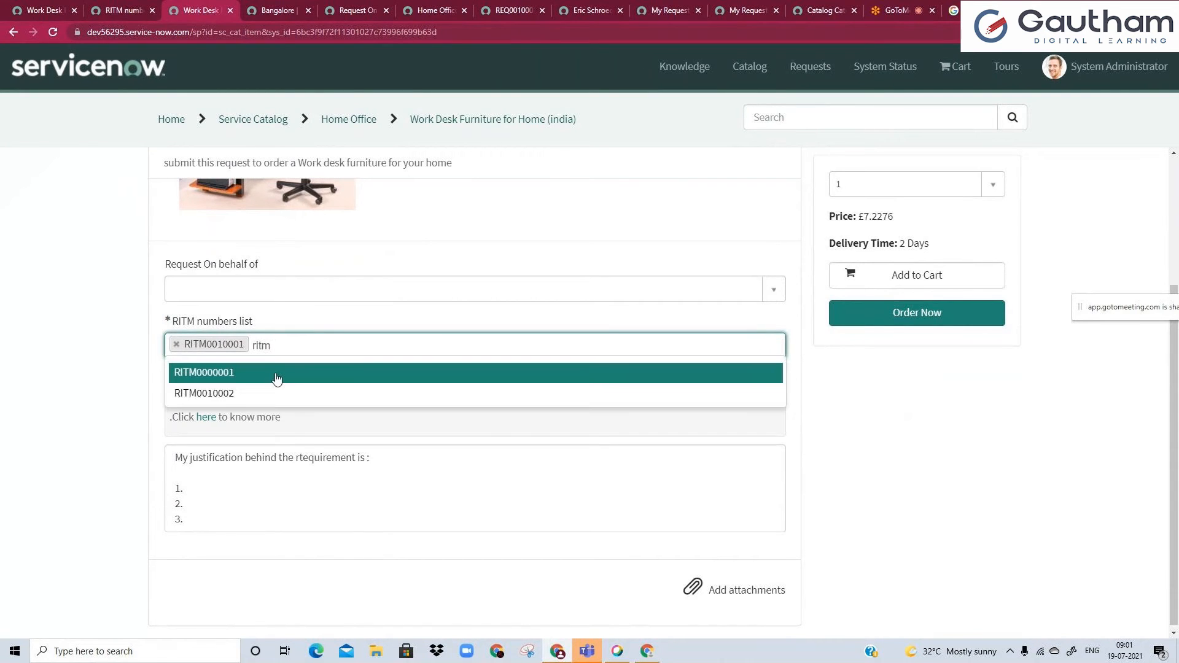
click(261, 396)
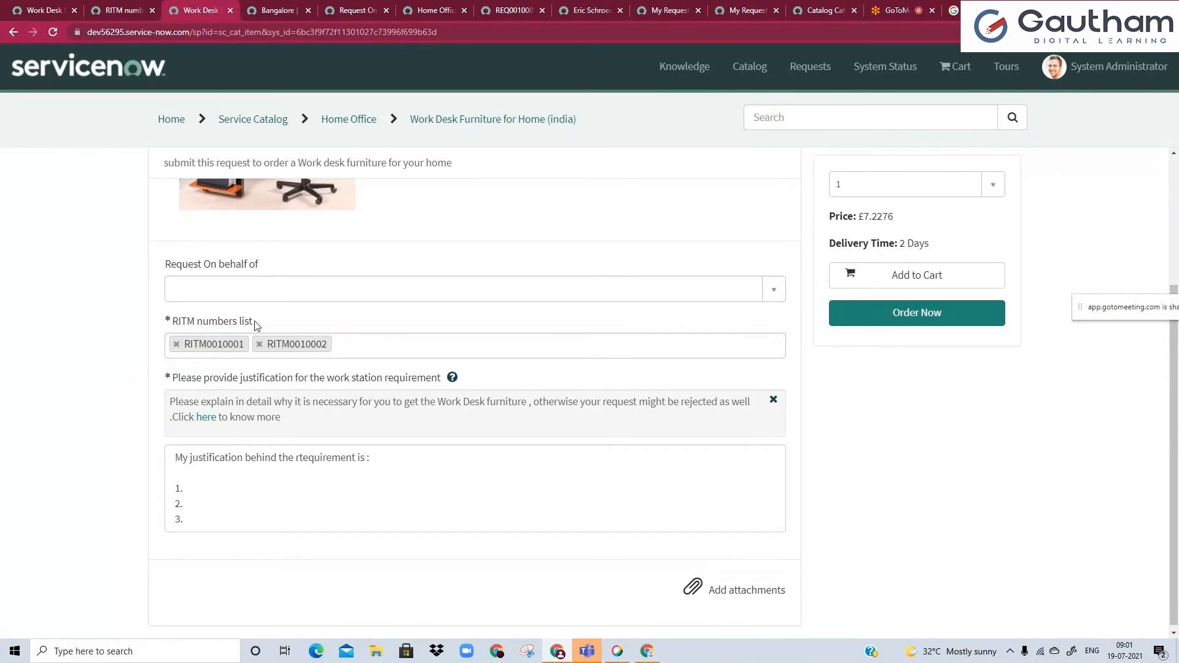
drag(253, 321, 184, 320)
Compare the RITM numbers list variable's type specifications with the choices its field offers on the Service Portal form.
click(123, 10)
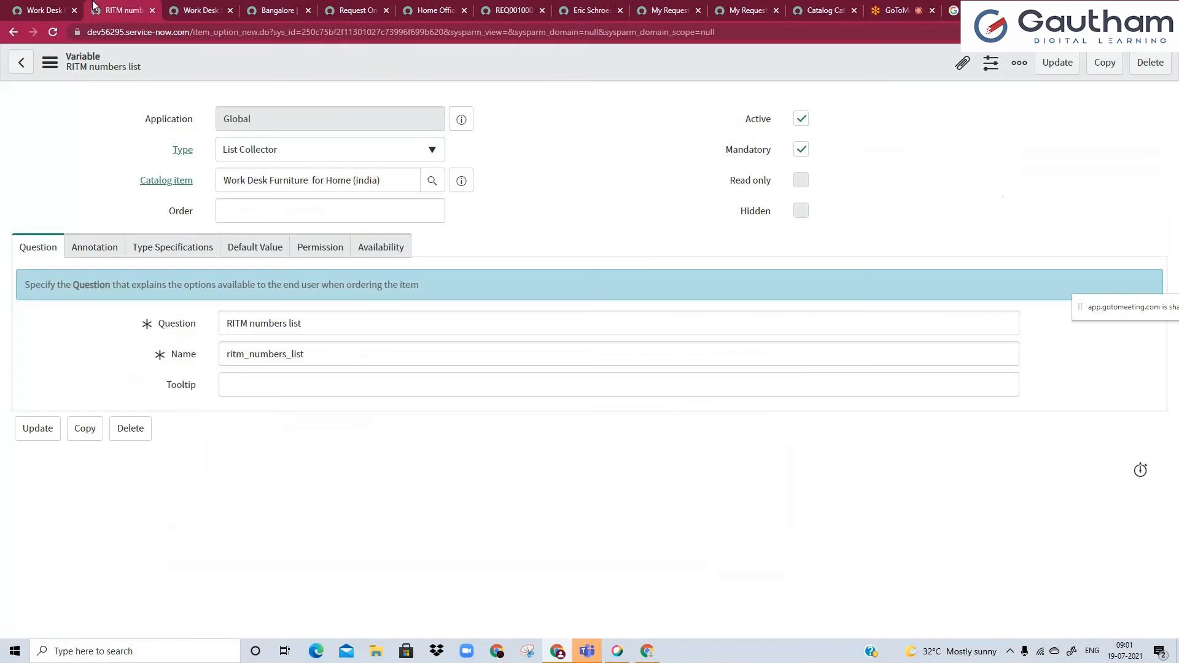
click(191, 248)
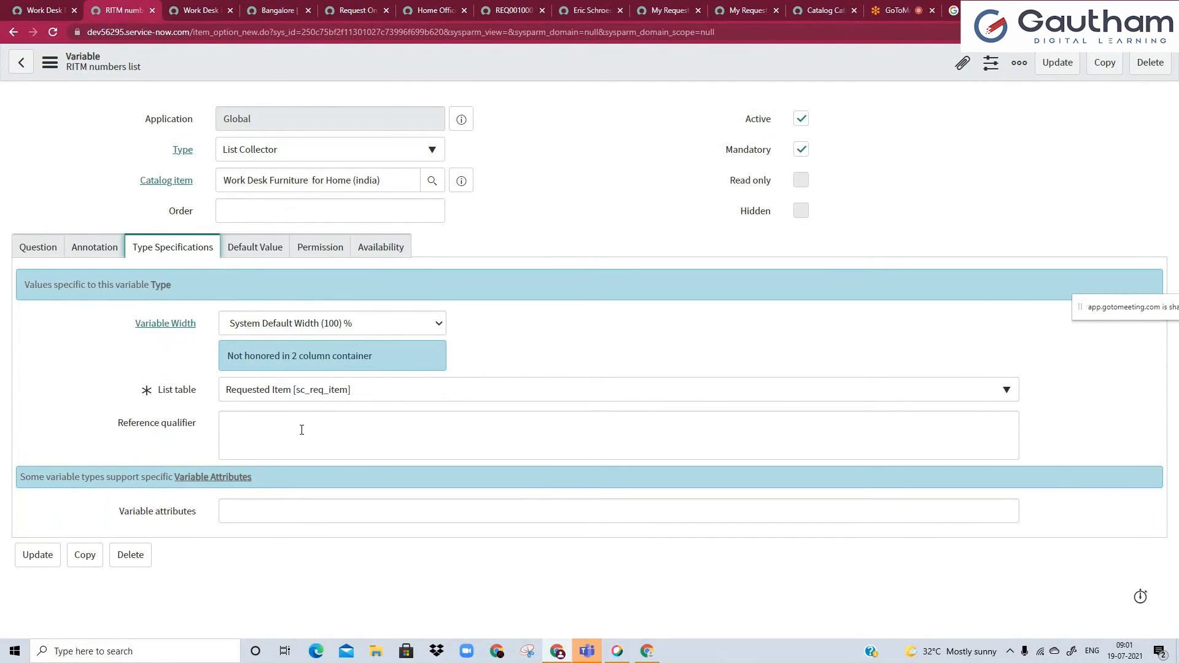
click(190, 11)
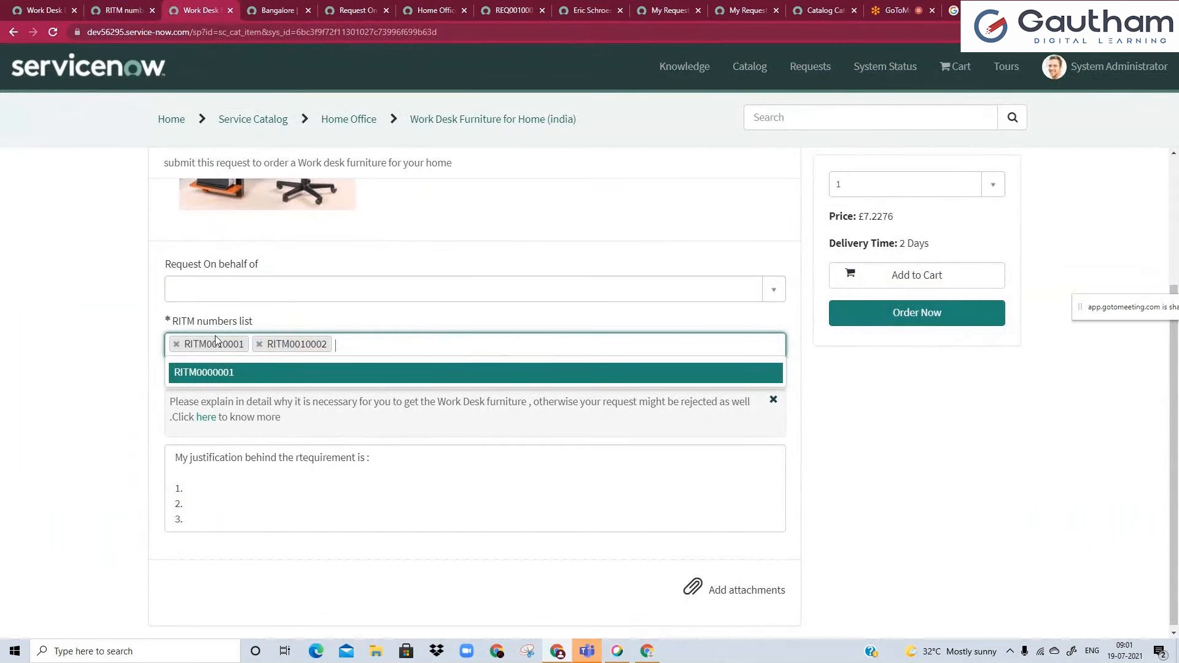
click(126, 375)
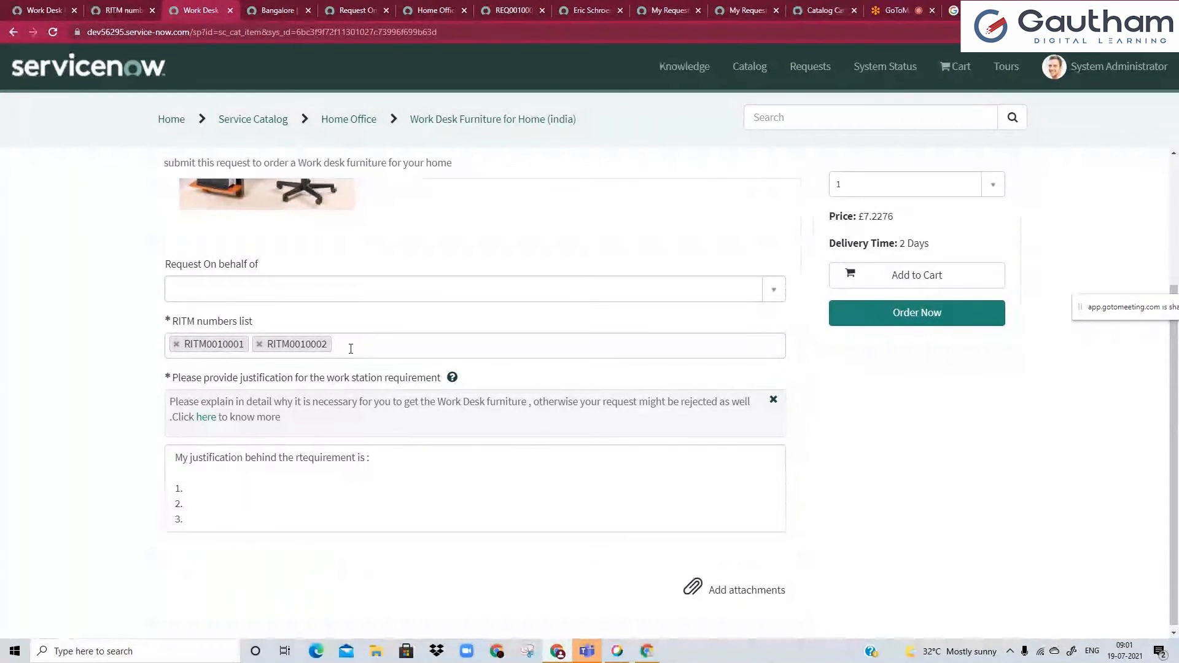
click(120, 8)
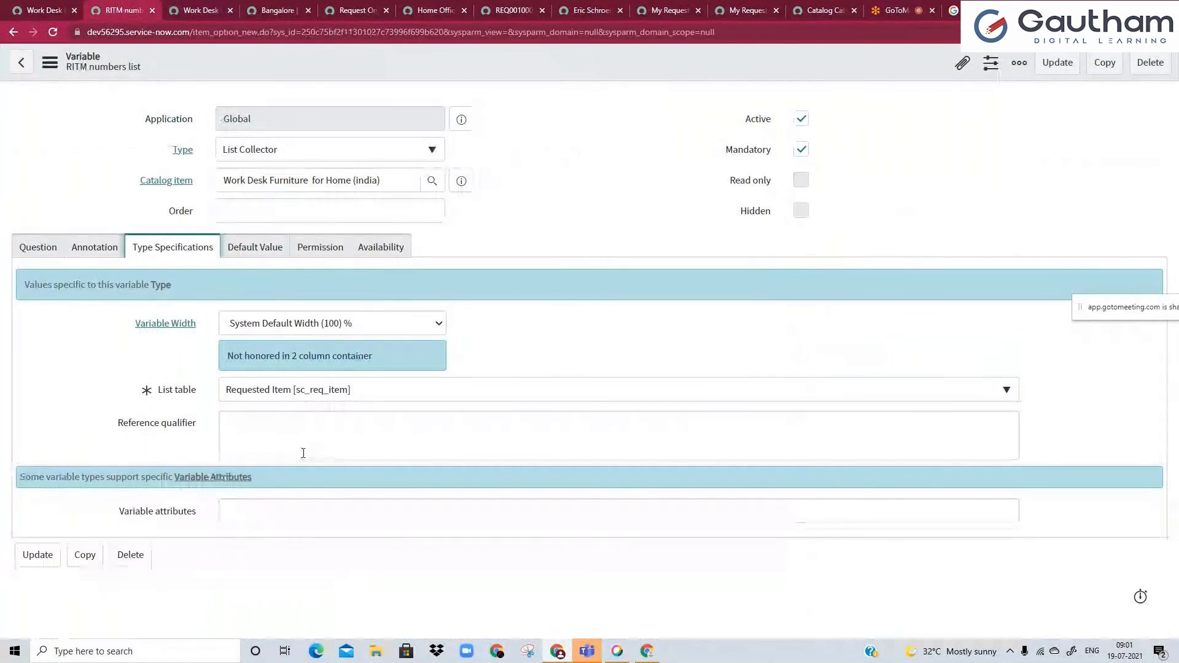
Change the RITM numbers list variable's type to Attachment.
click(233, 158)
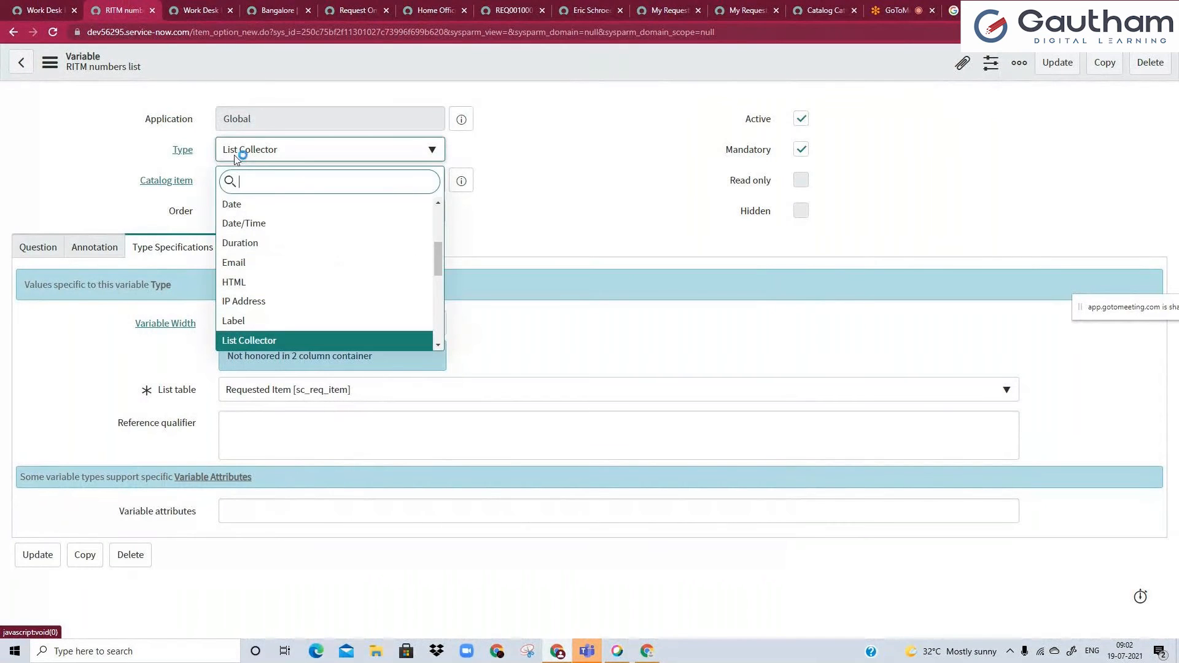
drag(440, 268, 438, 219)
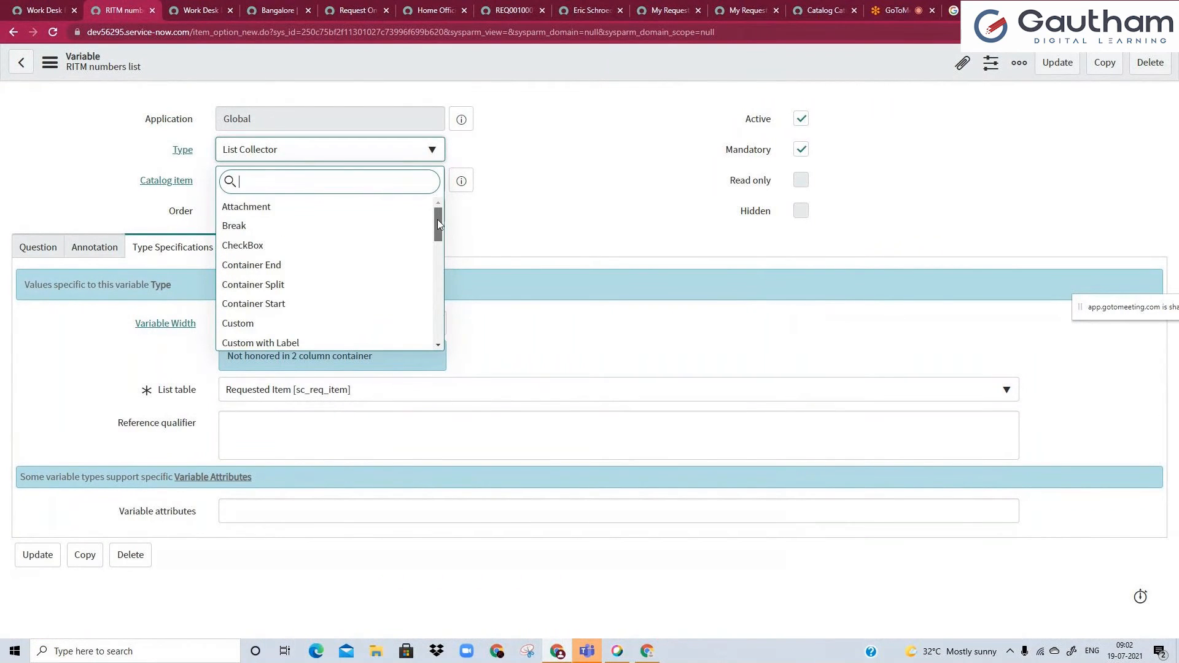
click(278, 213)
Compare the Attachment variable type with the justification field and attachment option on the item's Service Portal form.
click(177, 9)
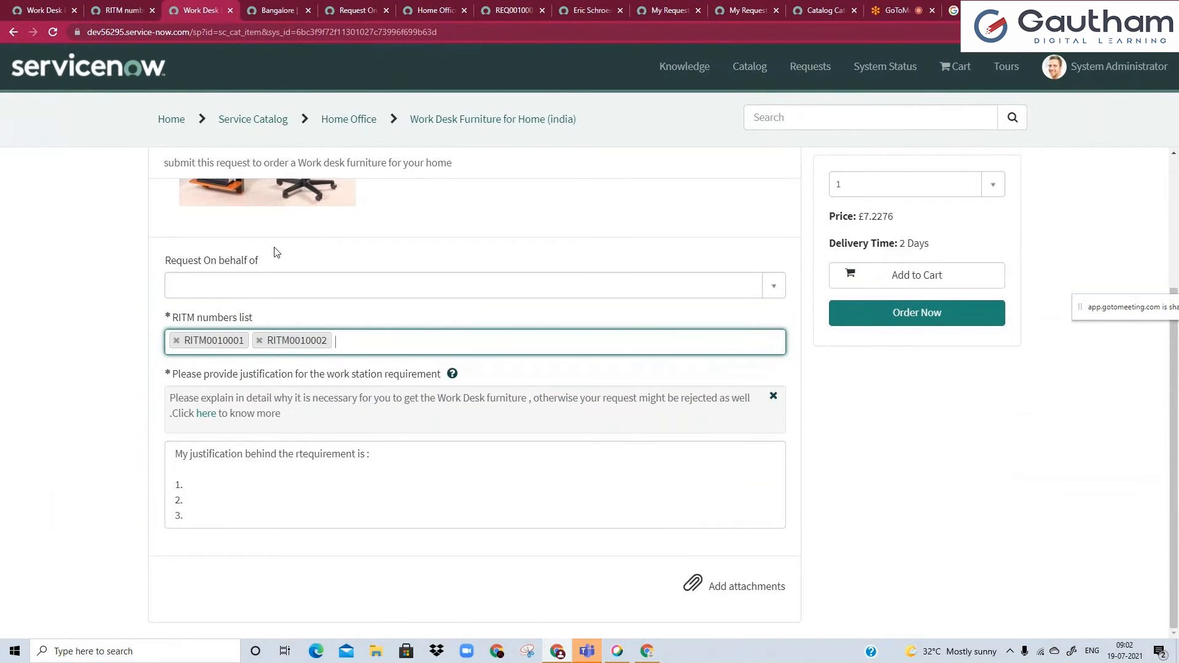
click(280, 538)
click(280, 511)
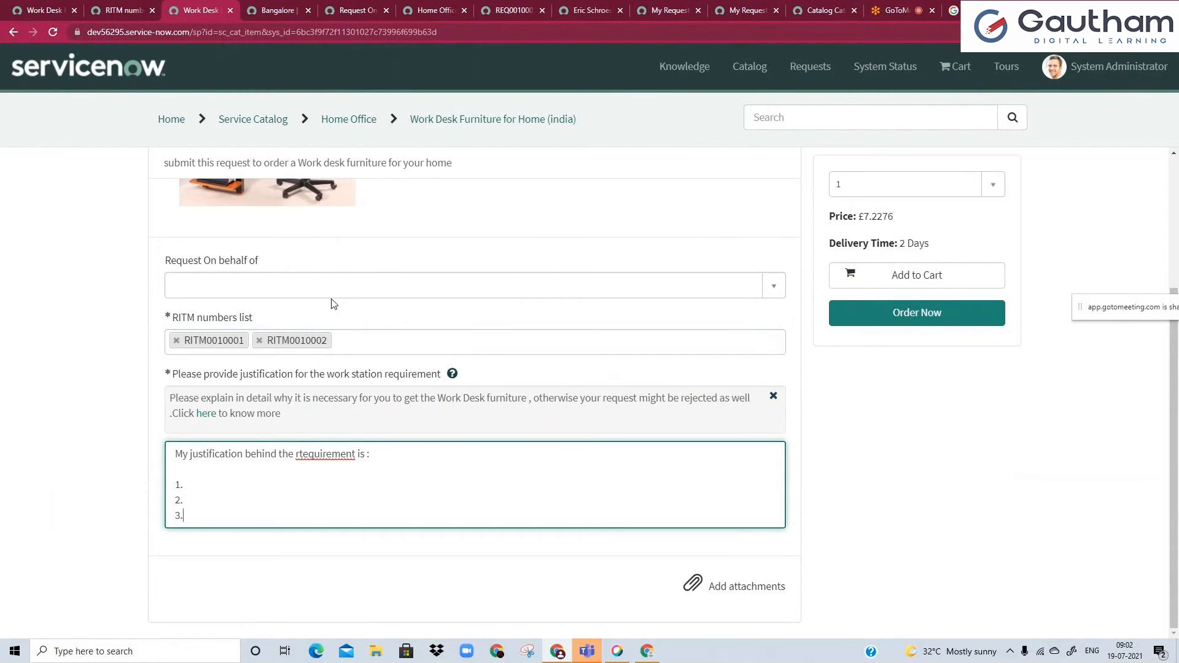
click(149, 7)
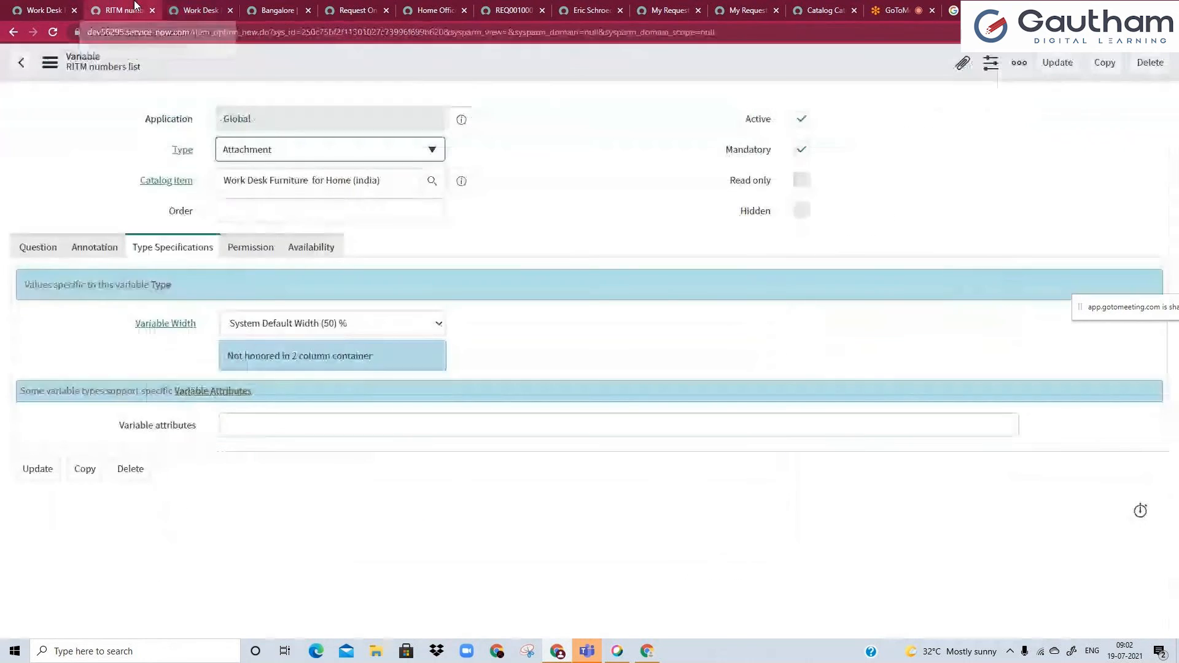
click(275, 159)
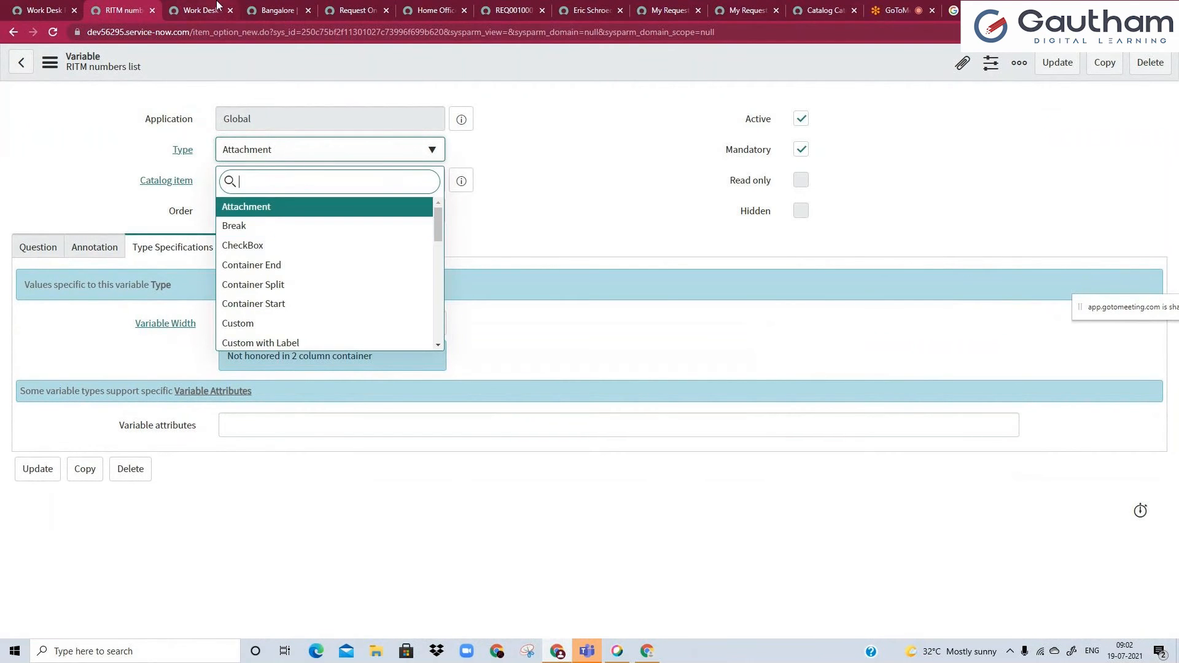
click(198, 10)
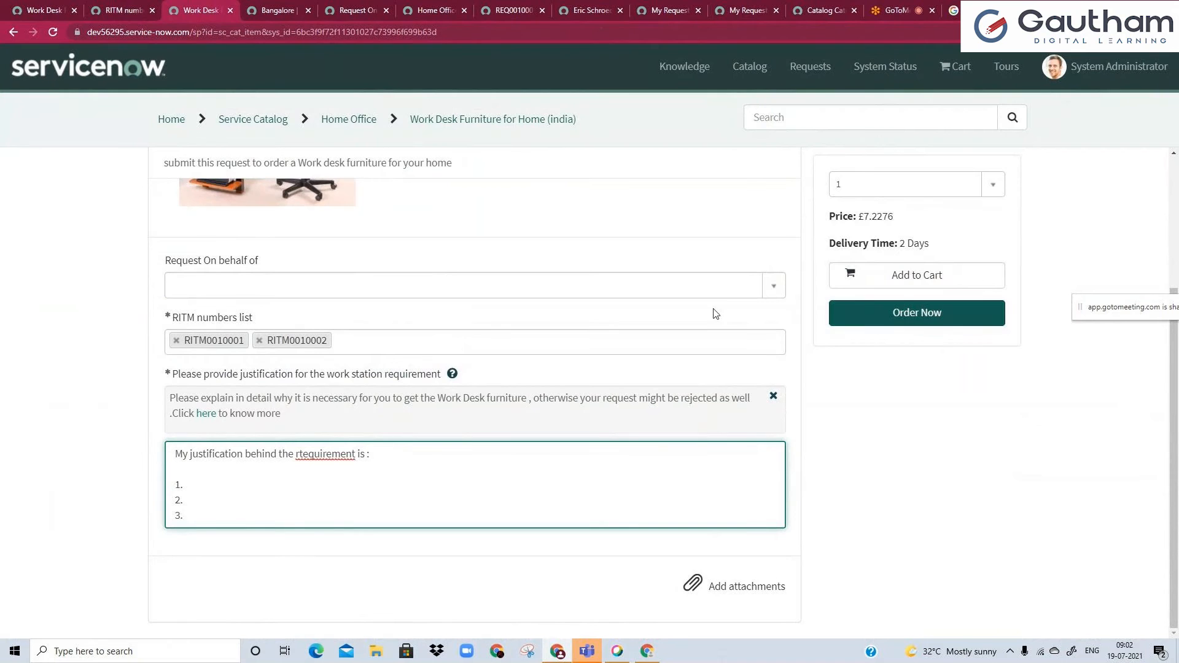
click(120, 11)
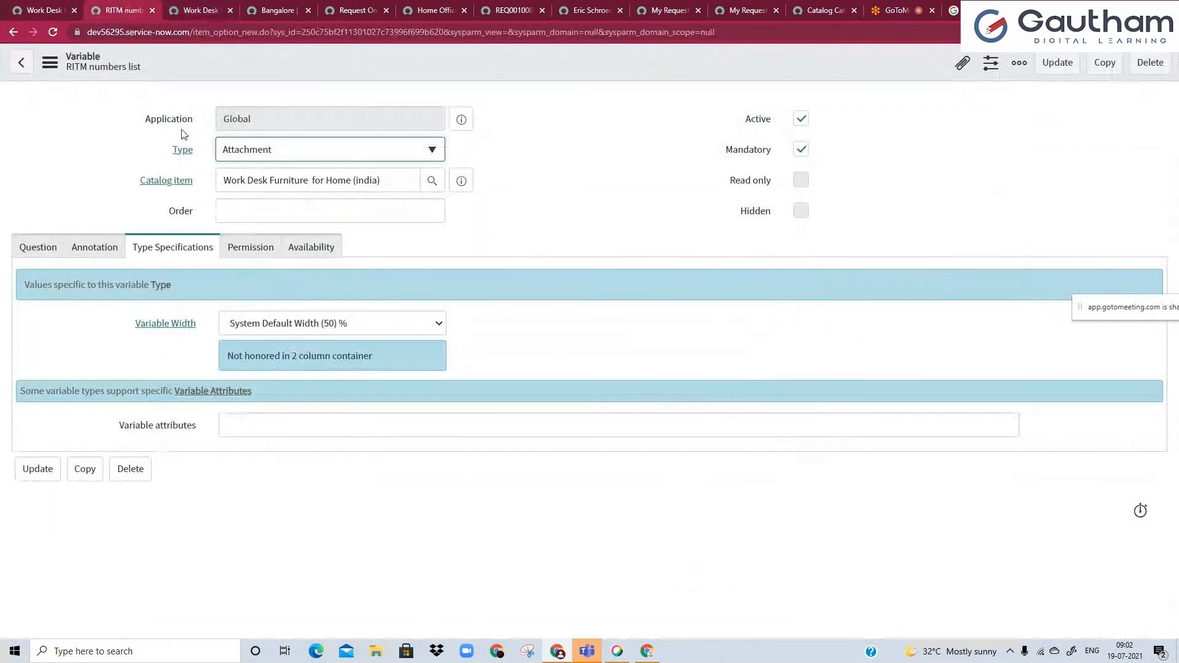
Change the RITM numbers list variable's type to CheckBox and look at the item's Service Portal form.
click(244, 161)
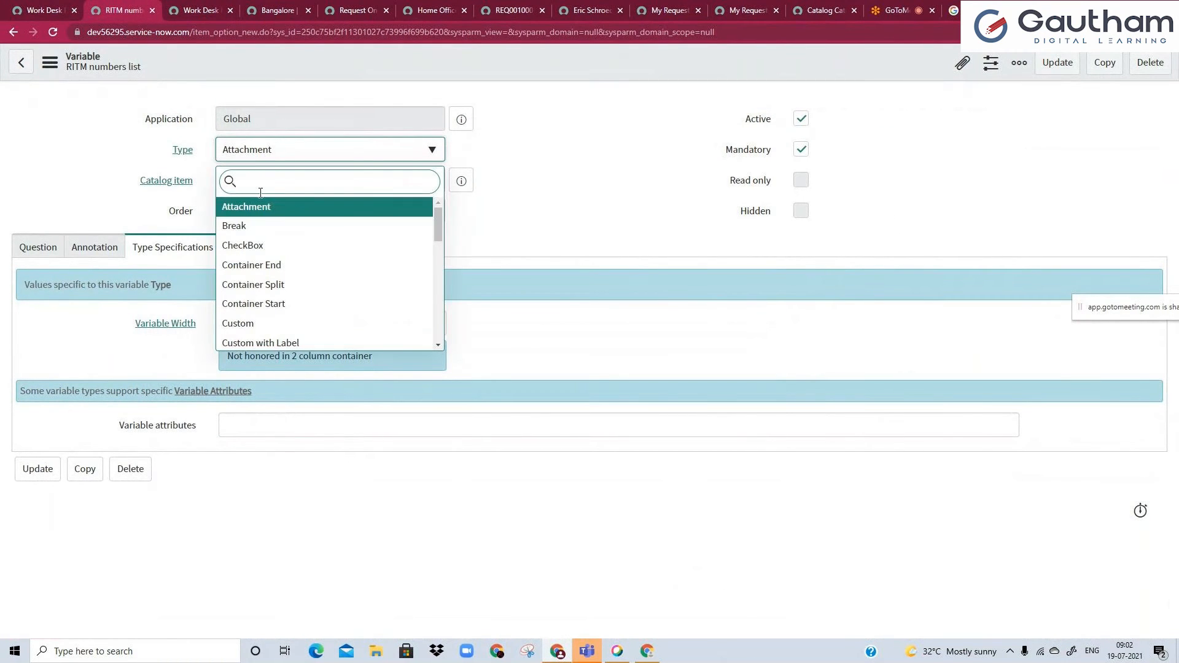
click(261, 245)
click(188, 11)
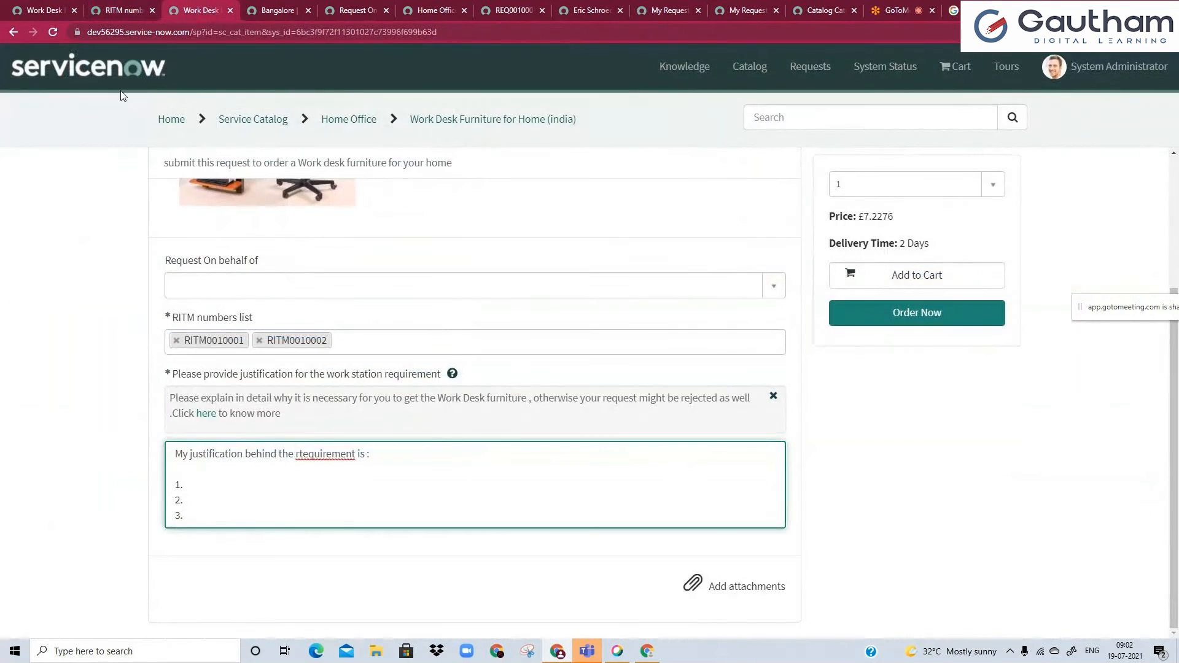
click(102, 9)
Set the RITM numbers list variable's type to Email.
click(254, 153)
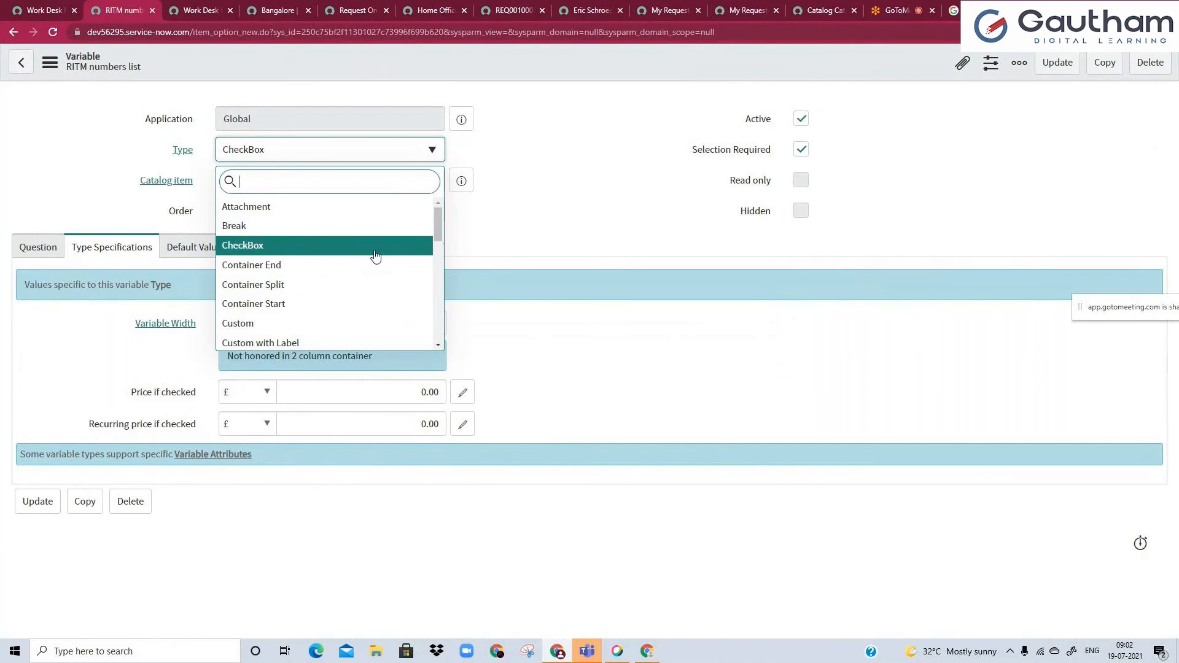
drag(437, 234, 439, 263)
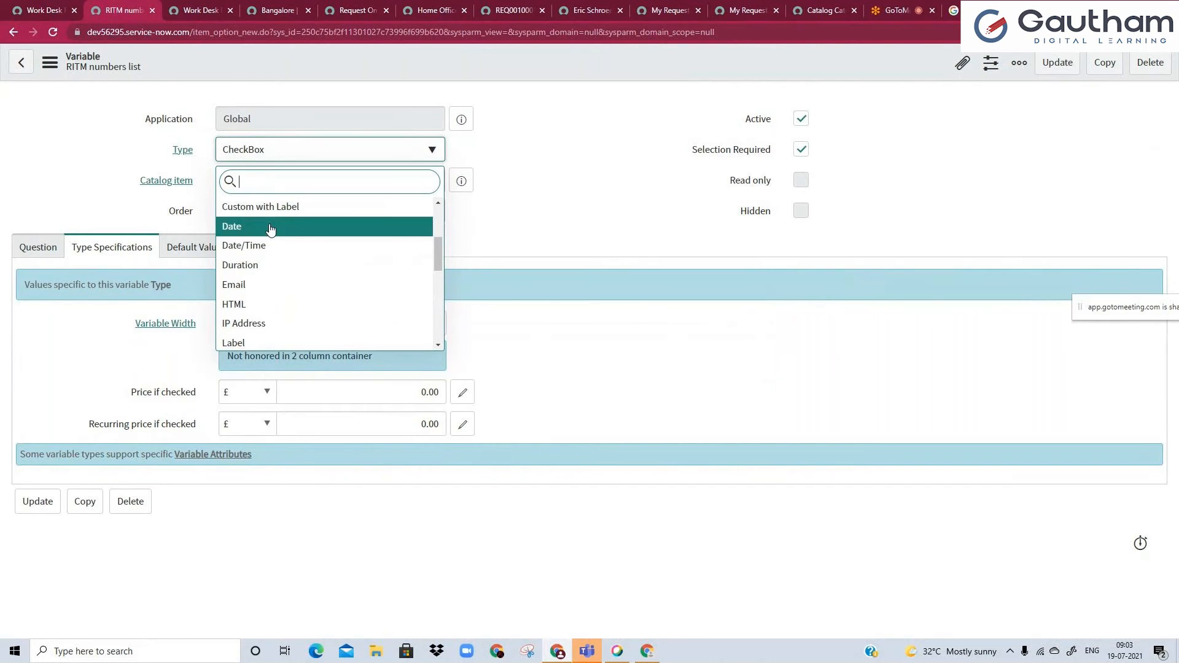
click(258, 294)
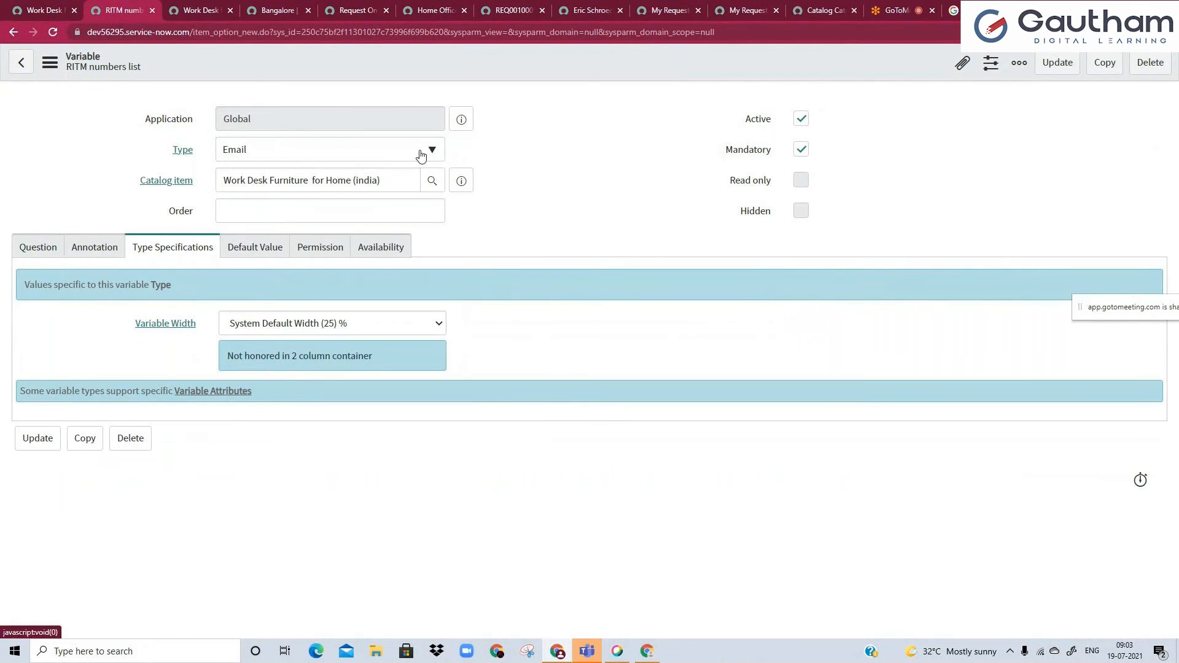
click(394, 207)
text(dfrsgv)
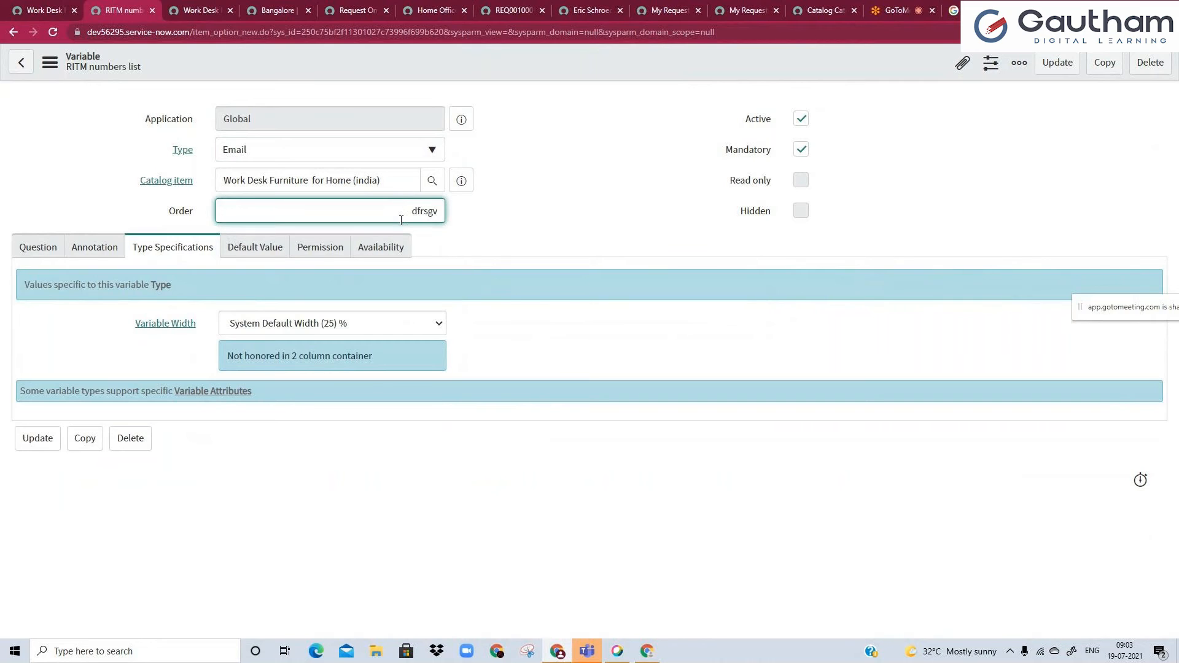
key(ctrl+a)
key(BackSpace)
Examine the full range of variable types available for the RITM numbers list variable without choosing another one.
click(368, 157)
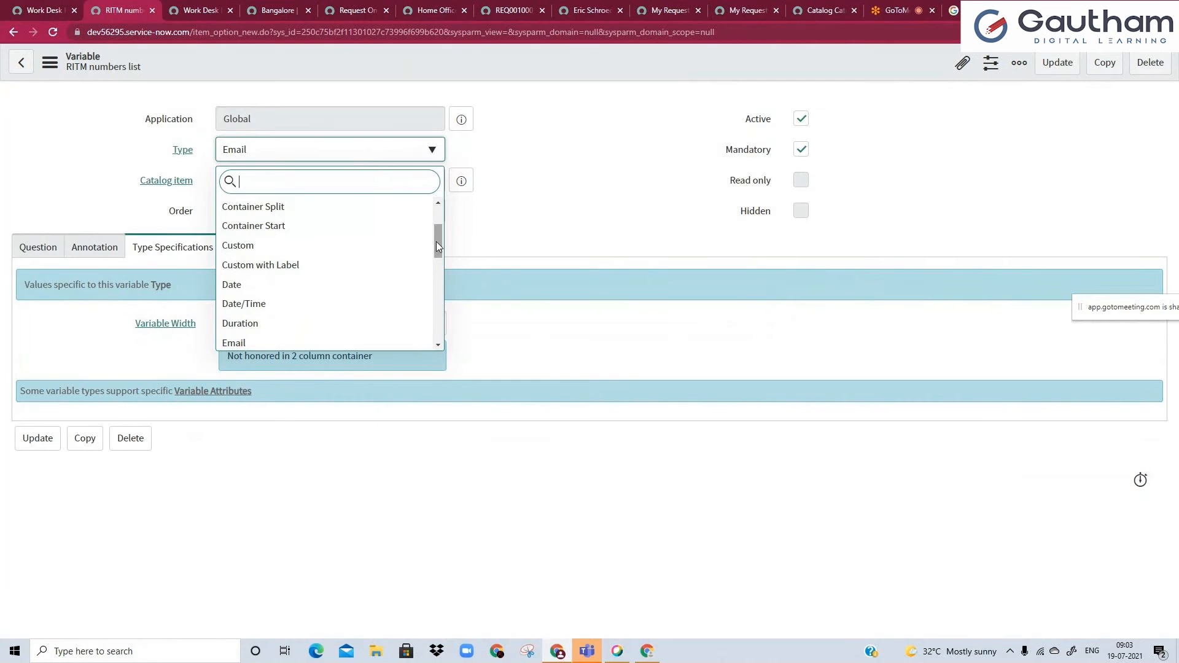
scroll(438, 245, down, 3)
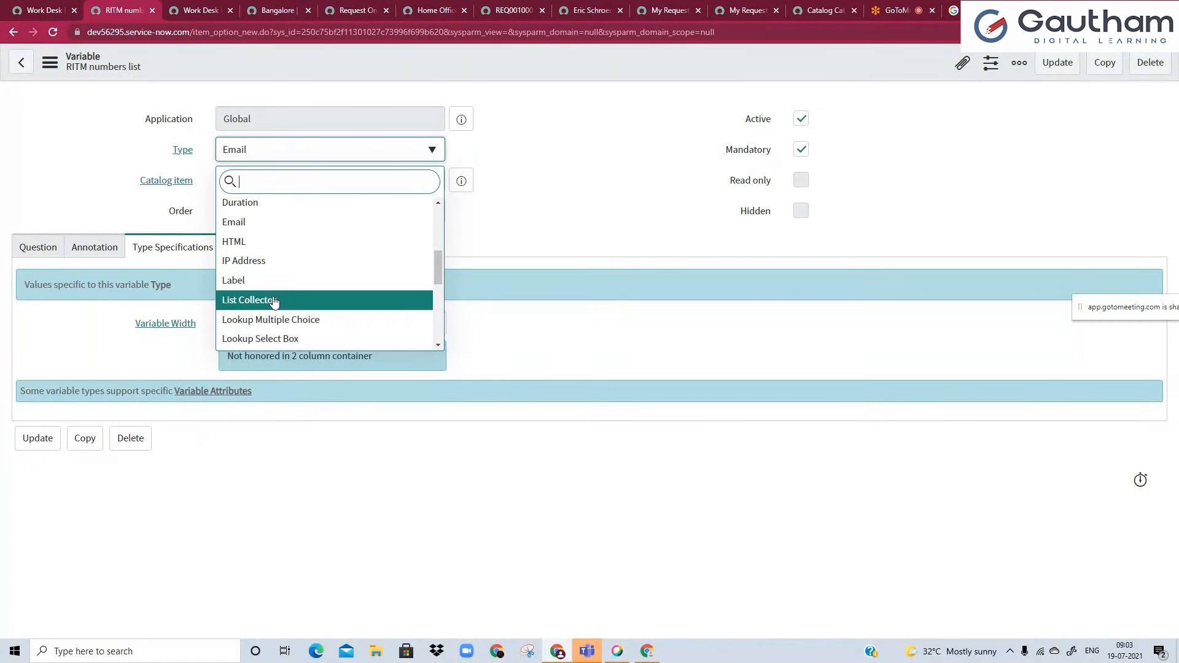
drag(440, 275, 443, 289)
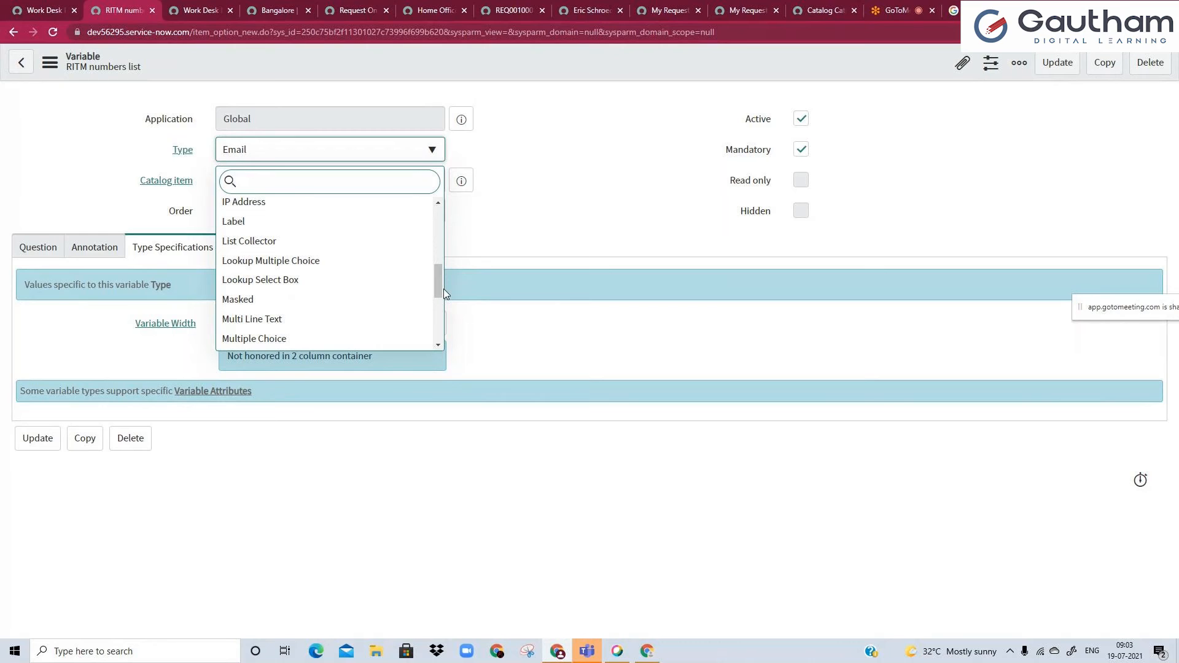
drag(436, 268, 440, 312)
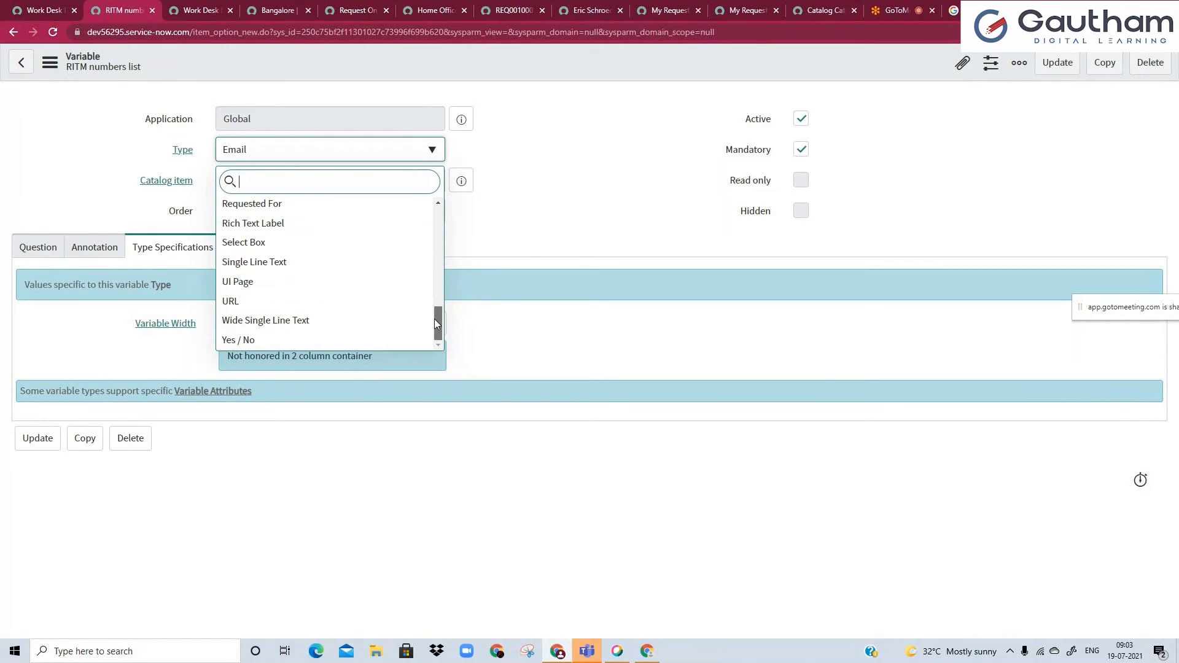
scroll(433, 319, up, 2)
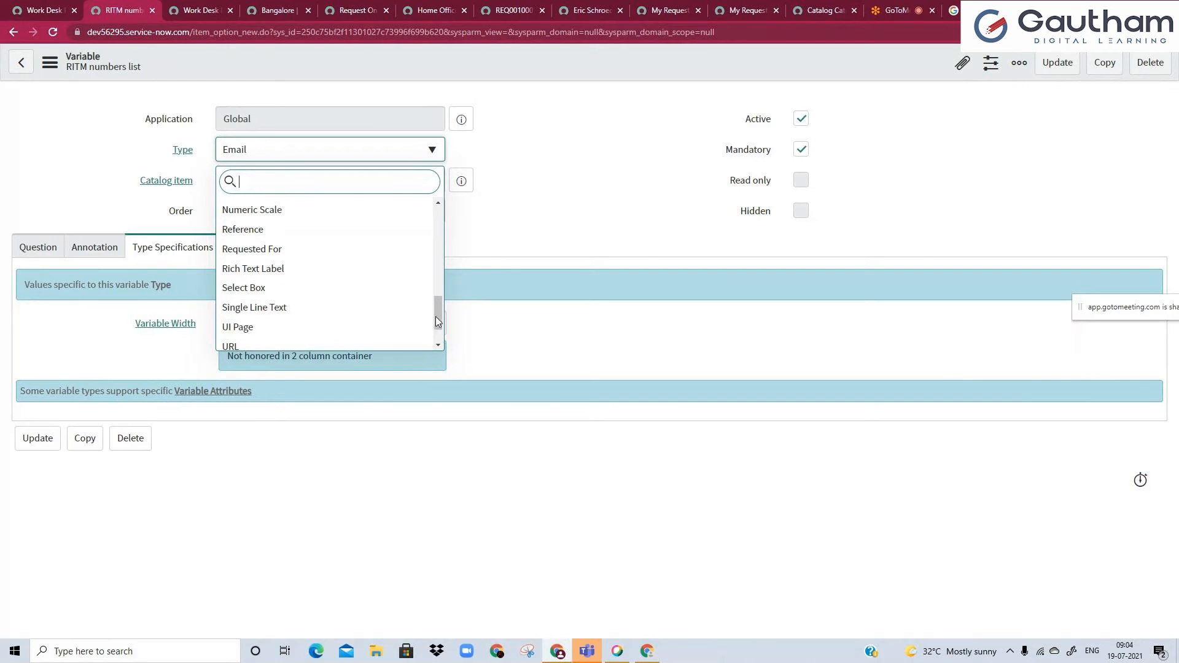
drag(437, 310, 437, 245)
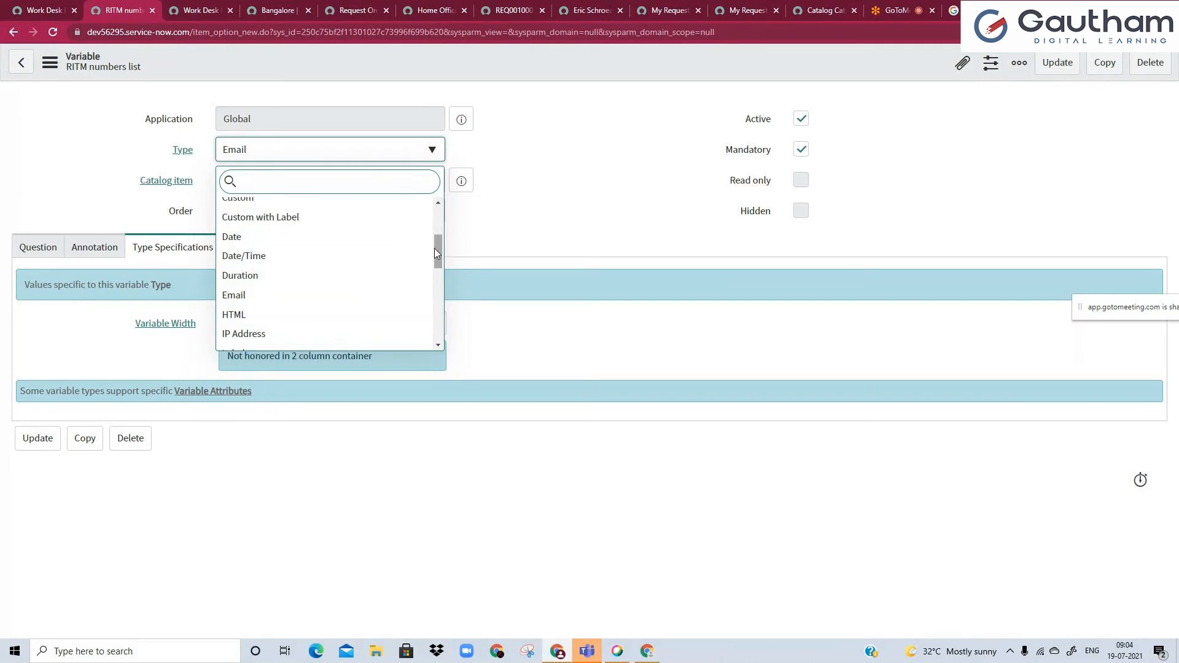
drag(434, 253, 437, 215)
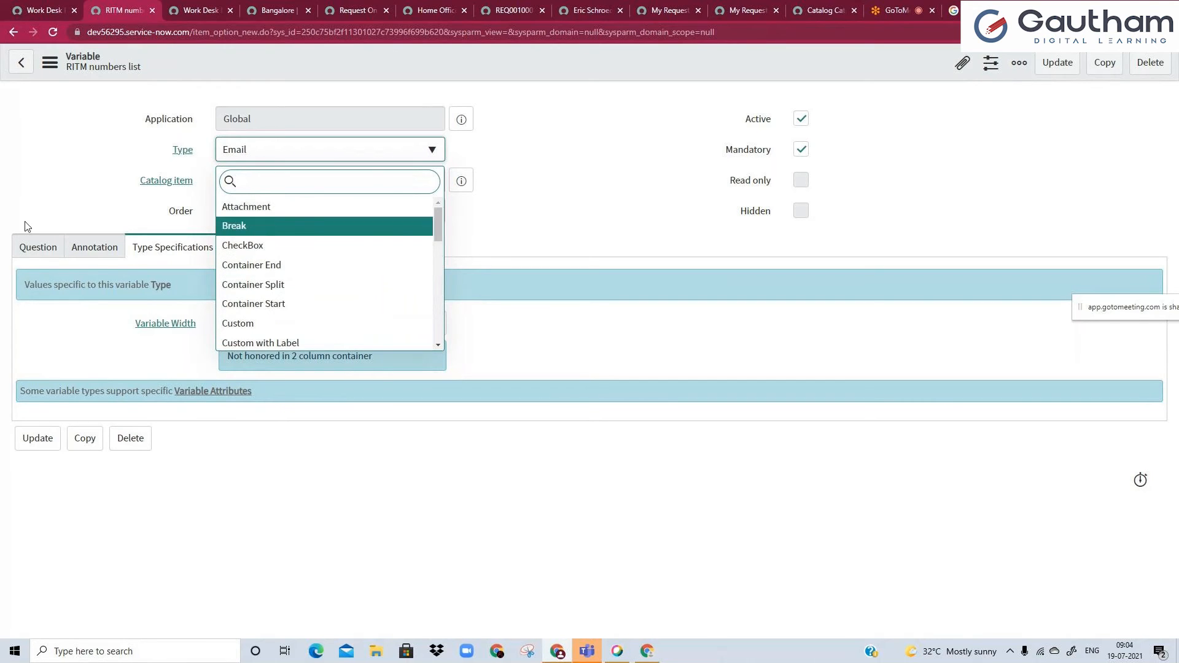
click(74, 173)
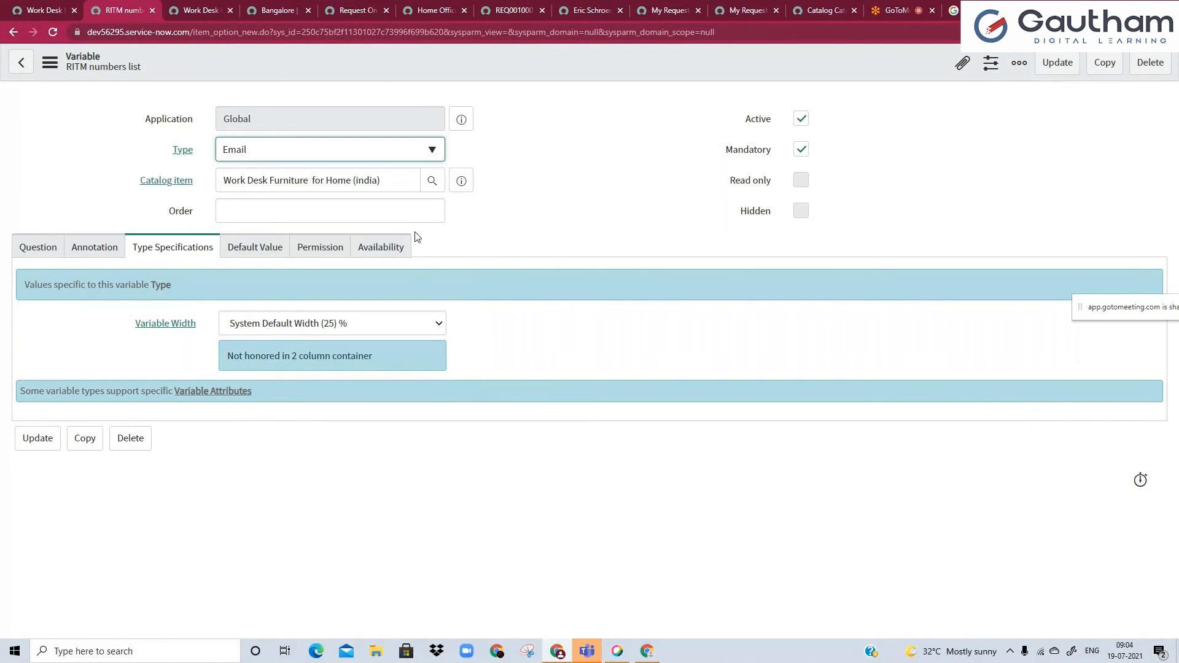
Save the RITM numbers list variable without leaving its record.
right_click(377, 72)
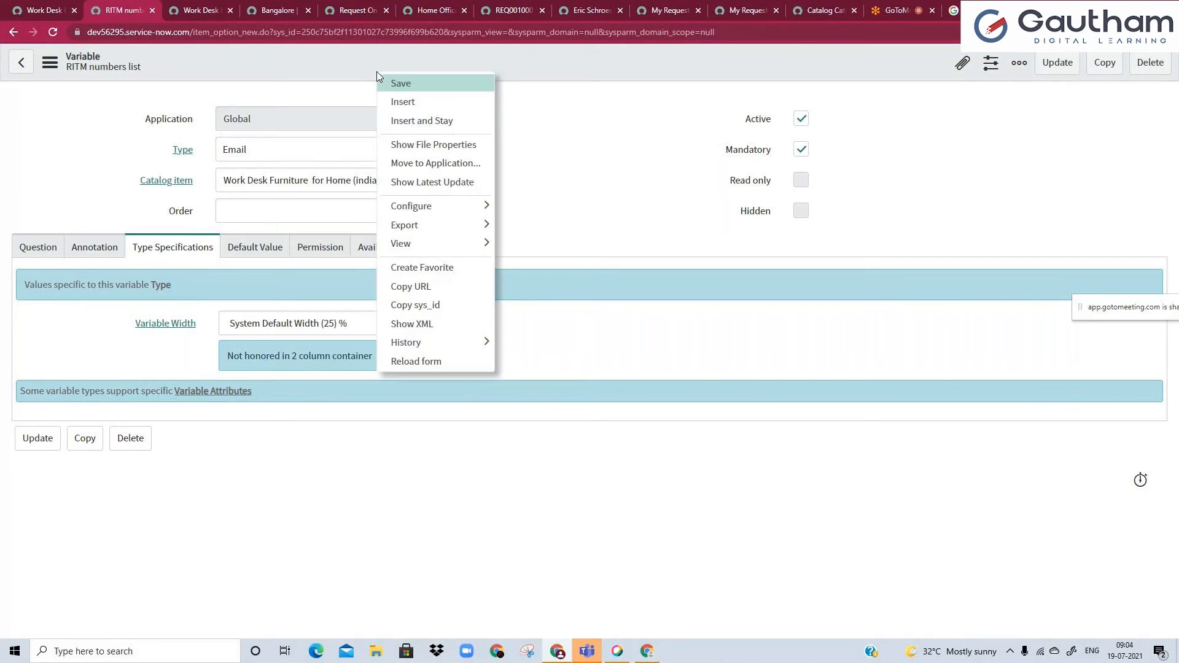
click(407, 87)
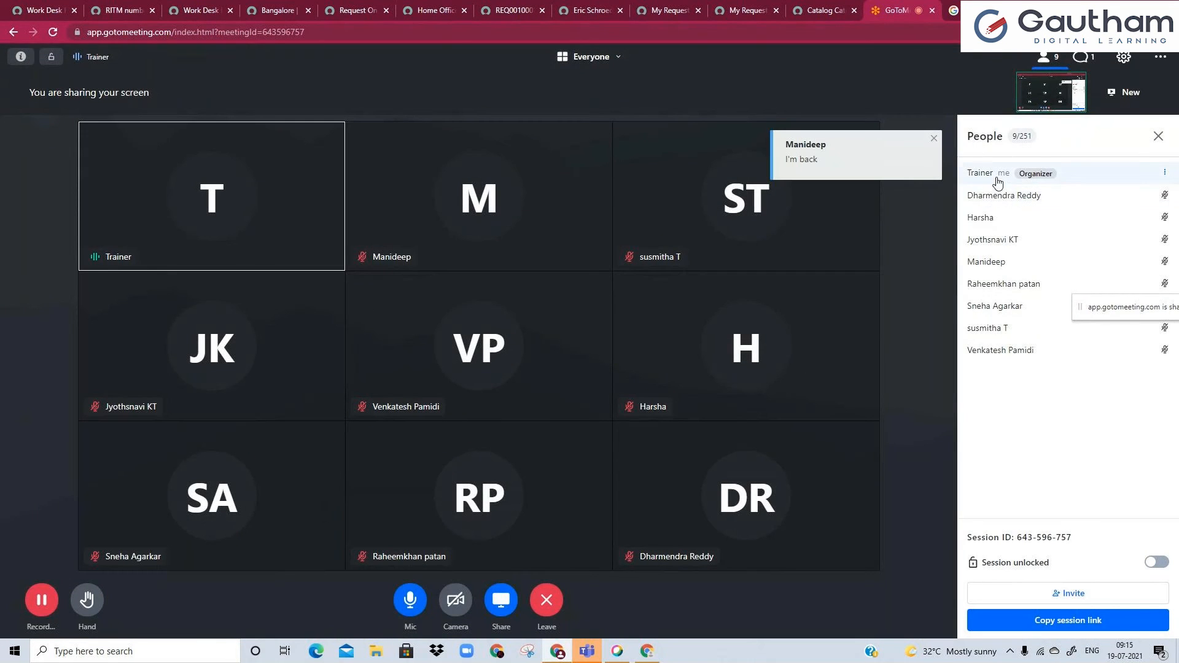
Reply "ok" to everyone in the meeting chat, then close the chat.
click(1084, 57)
text(ok)
key(Return)
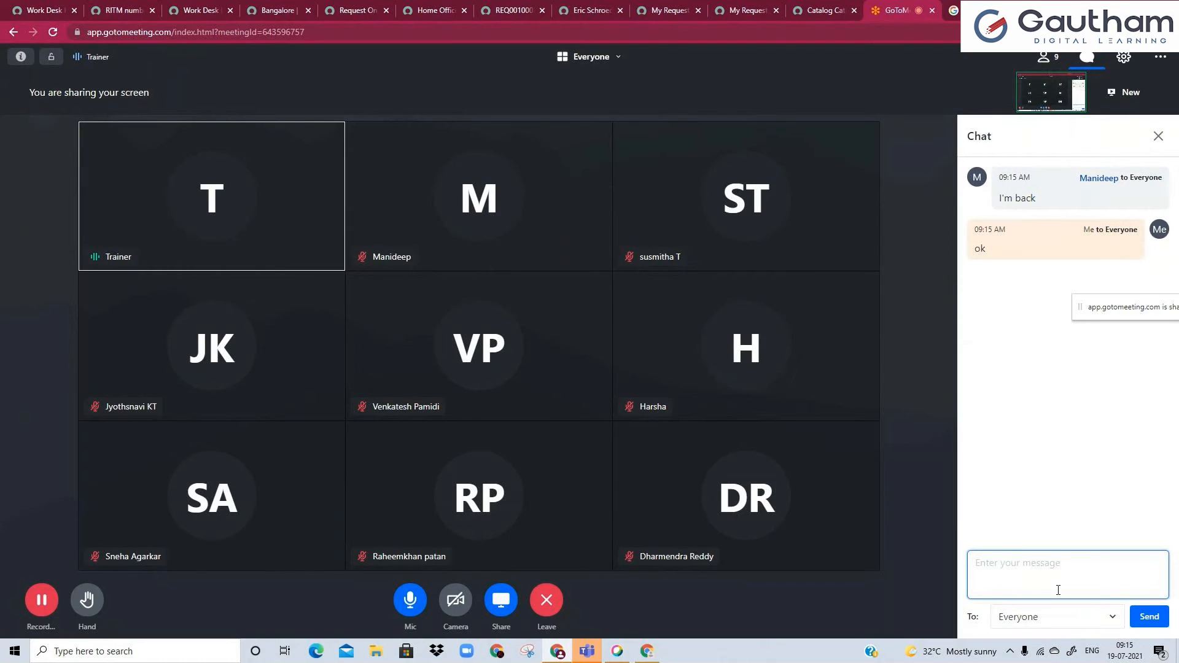
click(1158, 136)
click(417, 8)
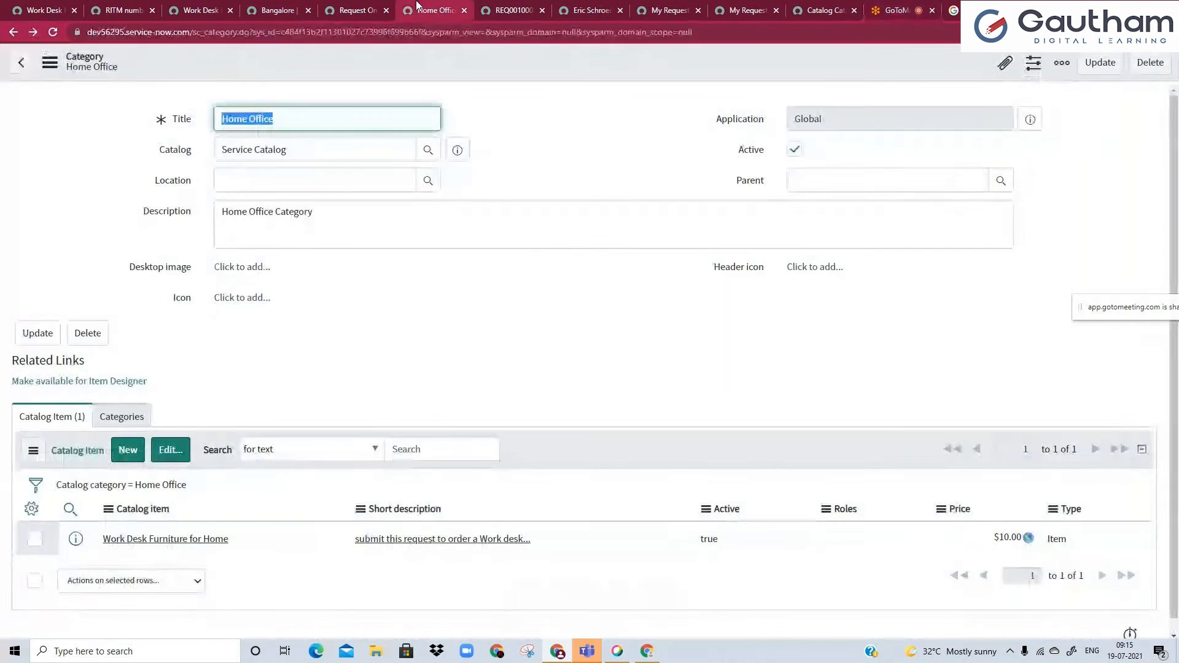
click(266, 6)
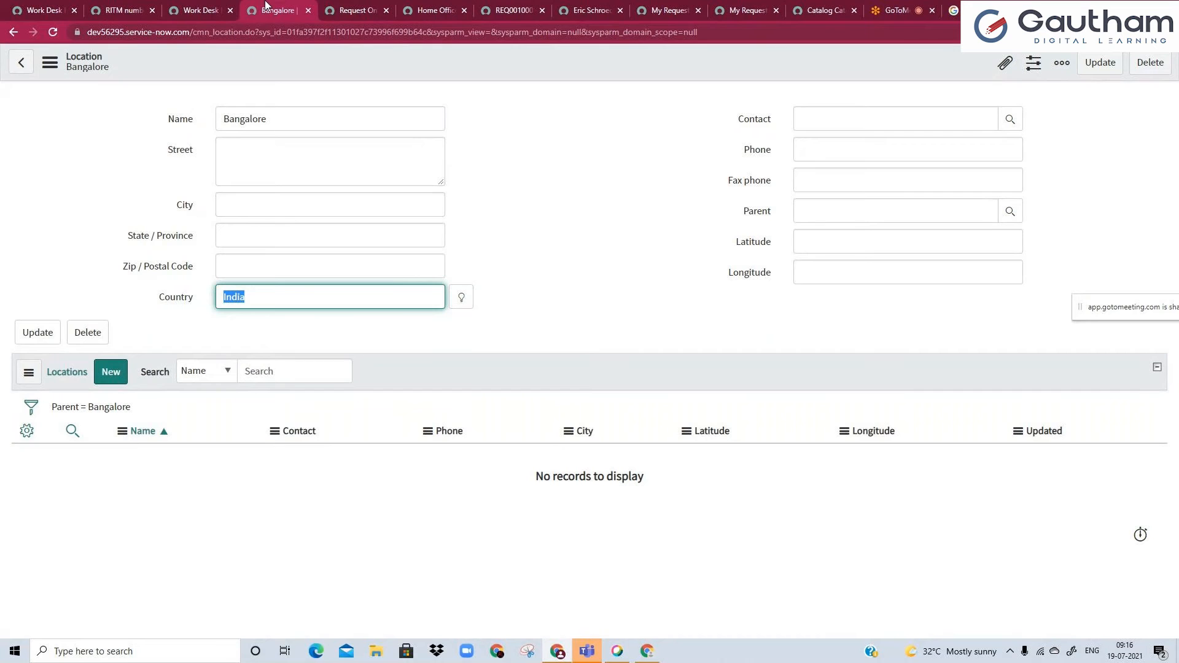
click(211, 9)
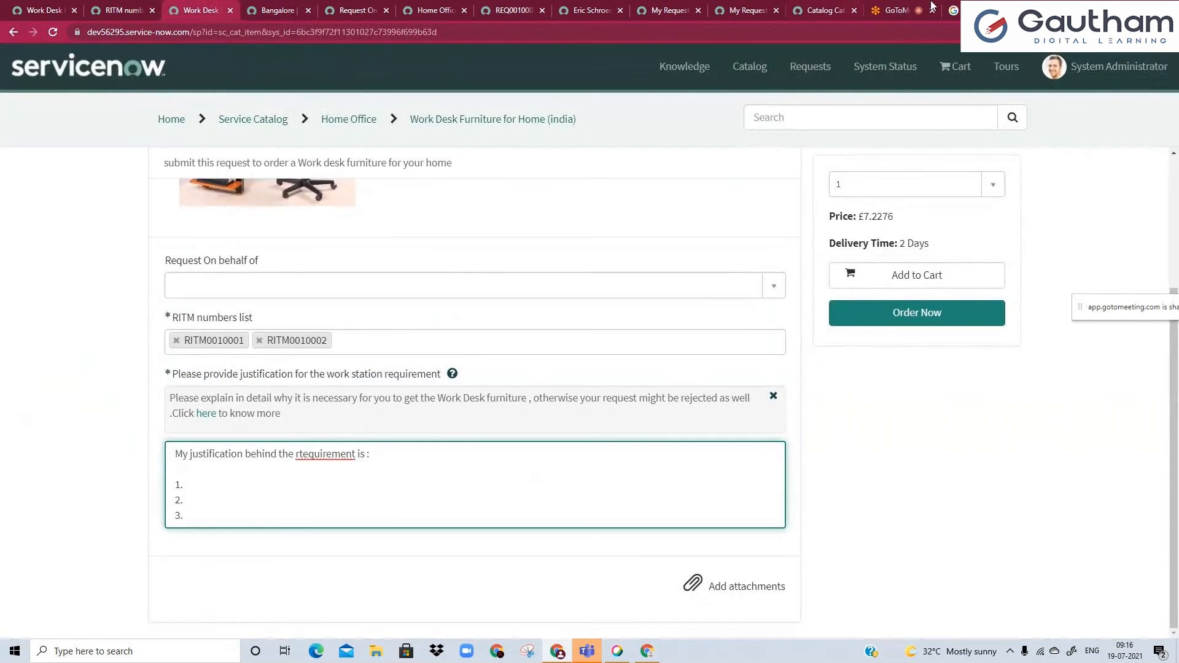
click(903, 9)
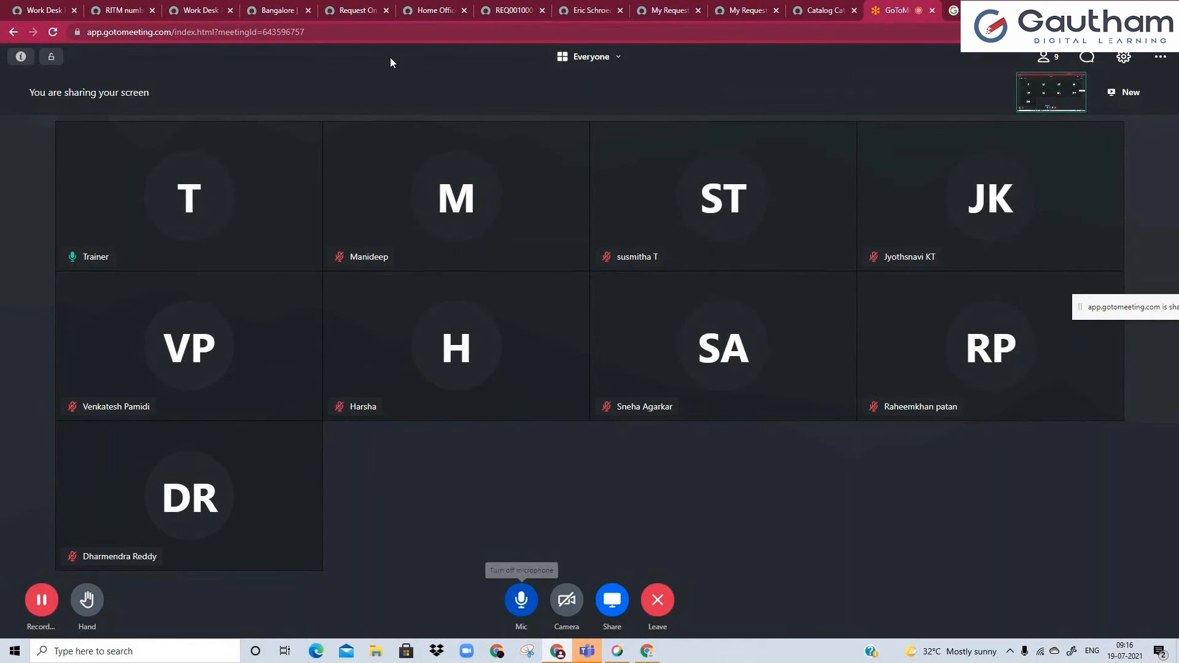
click(353, 10)
scroll(225, 294, down, 3)
scroll(225, 293, up, 3)
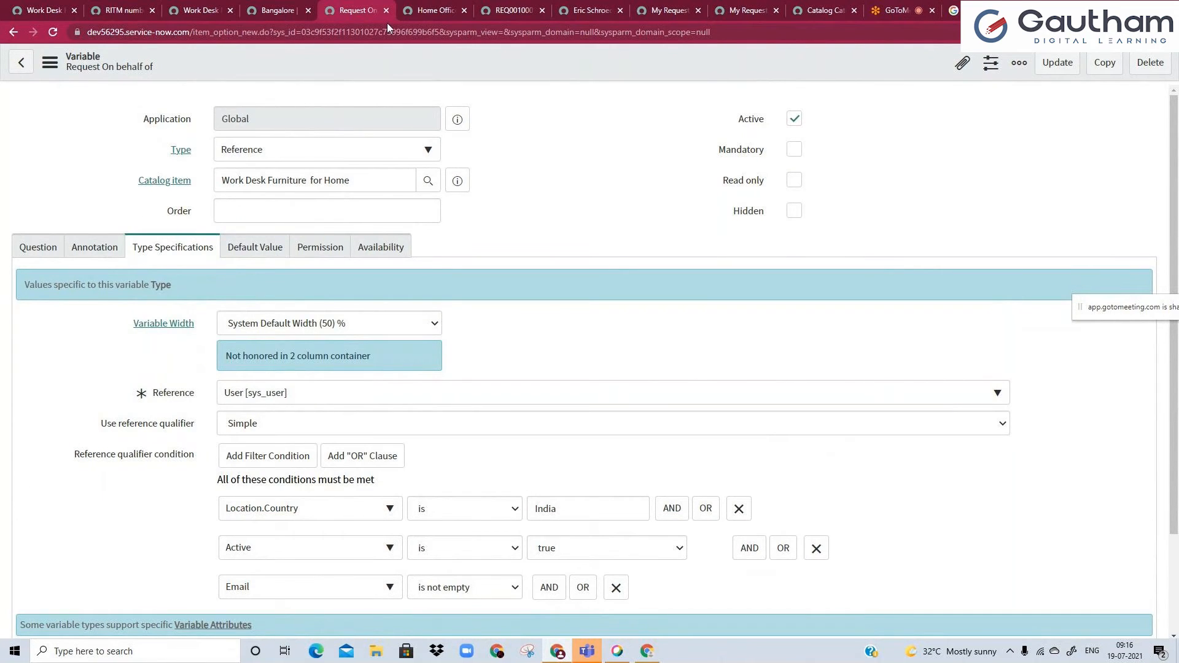
Close the Home Office category page and reload the Work Desk Furniture for Home (india) item's Service Portal page.
click(433, 11)
click(464, 10)
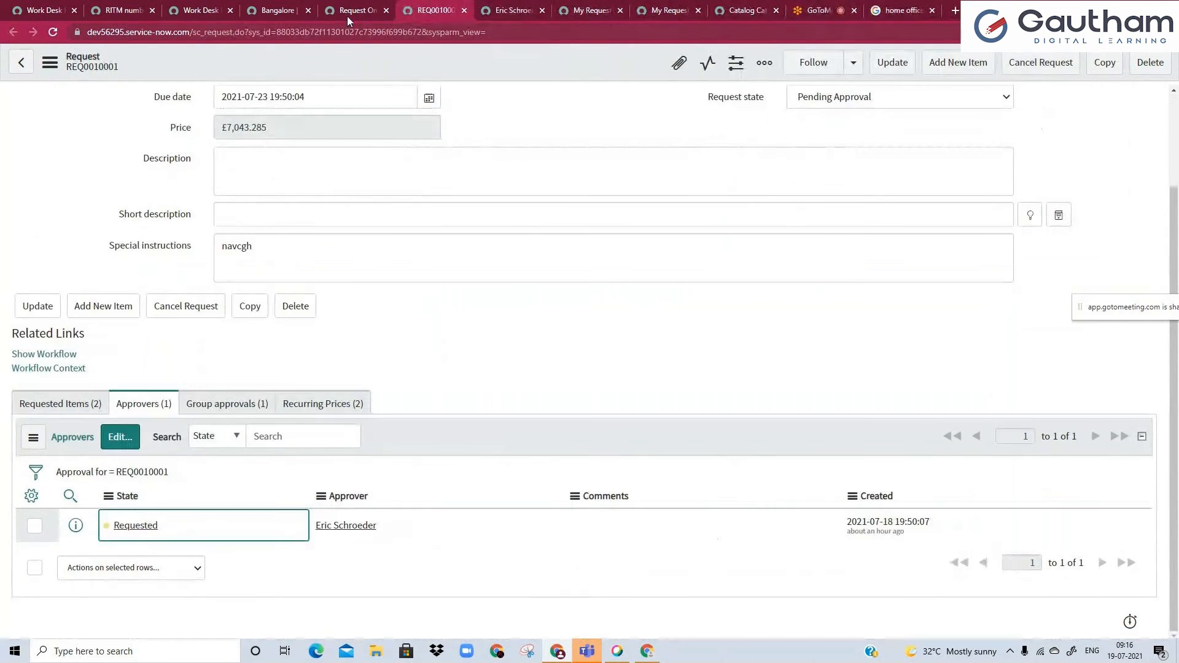
click(203, 10)
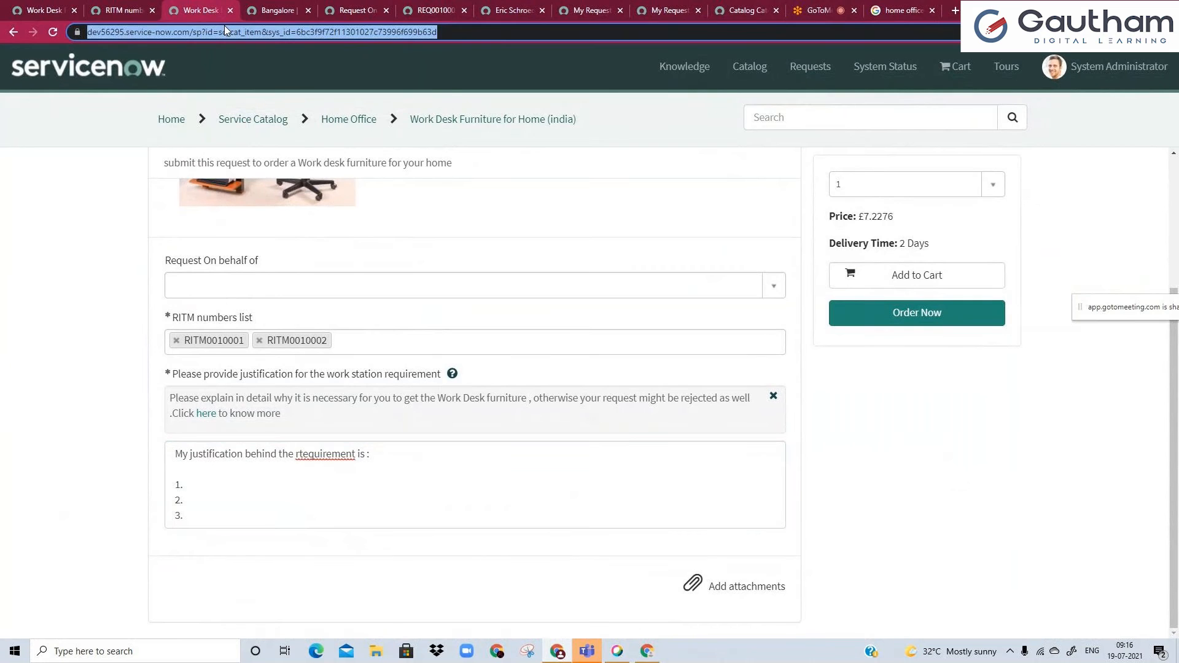
key(F5)
click(647, 102)
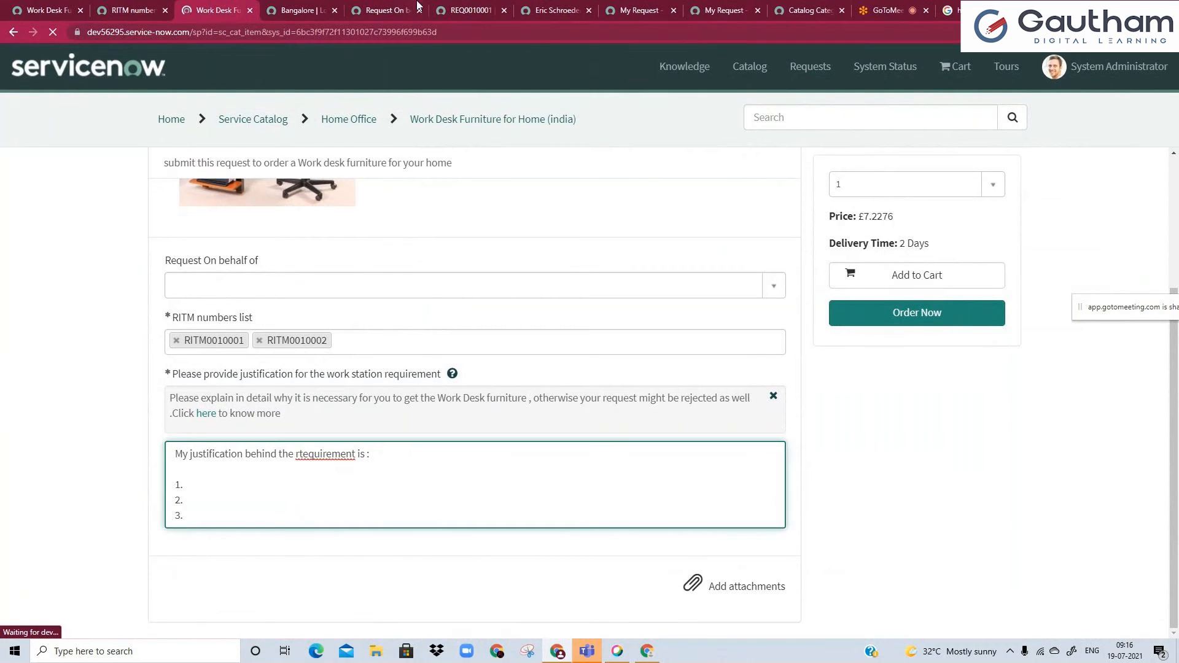
Place the Request On behalf of variable's page beside the portal page and open its default value for editing.
click(387, 8)
drag(390, 6, 319, 7)
click(255, 248)
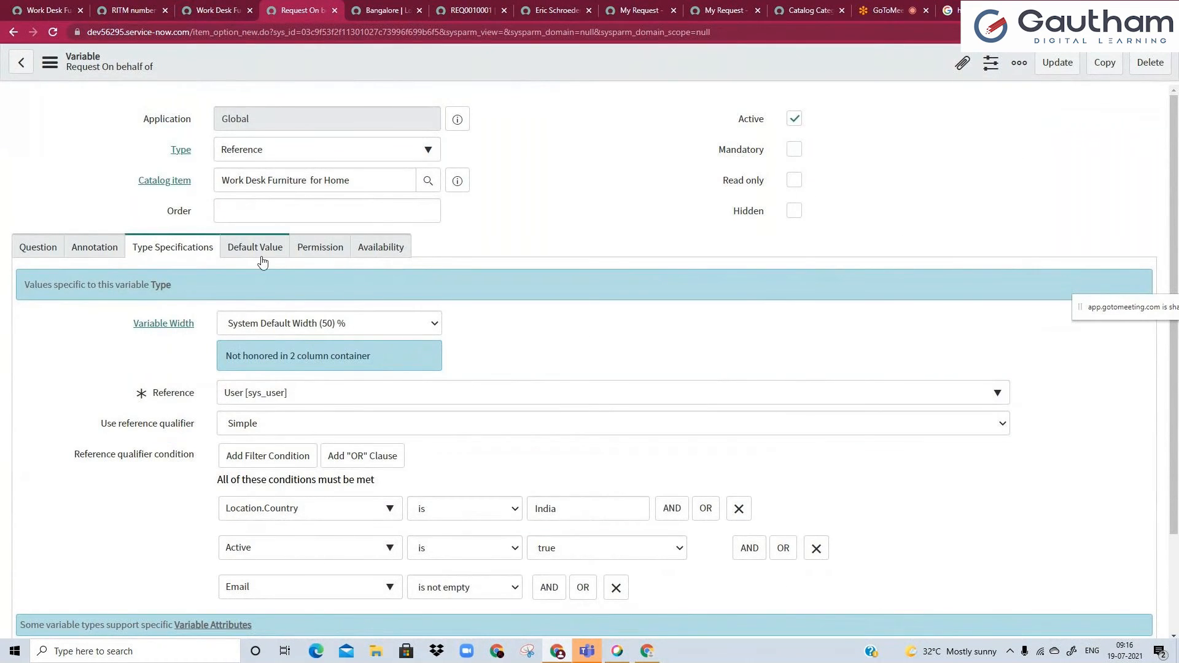
click(277, 353)
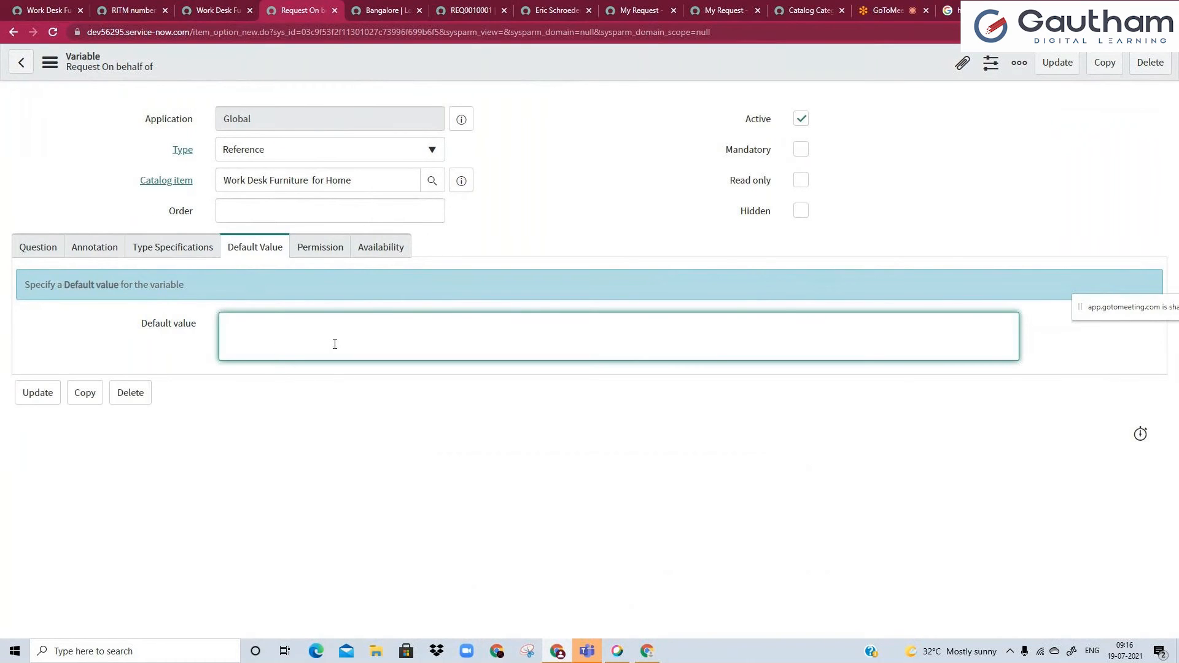
Check which users the Request On behalf of field offers on the item's Service Portal page, without choosing one.
click(220, 9)
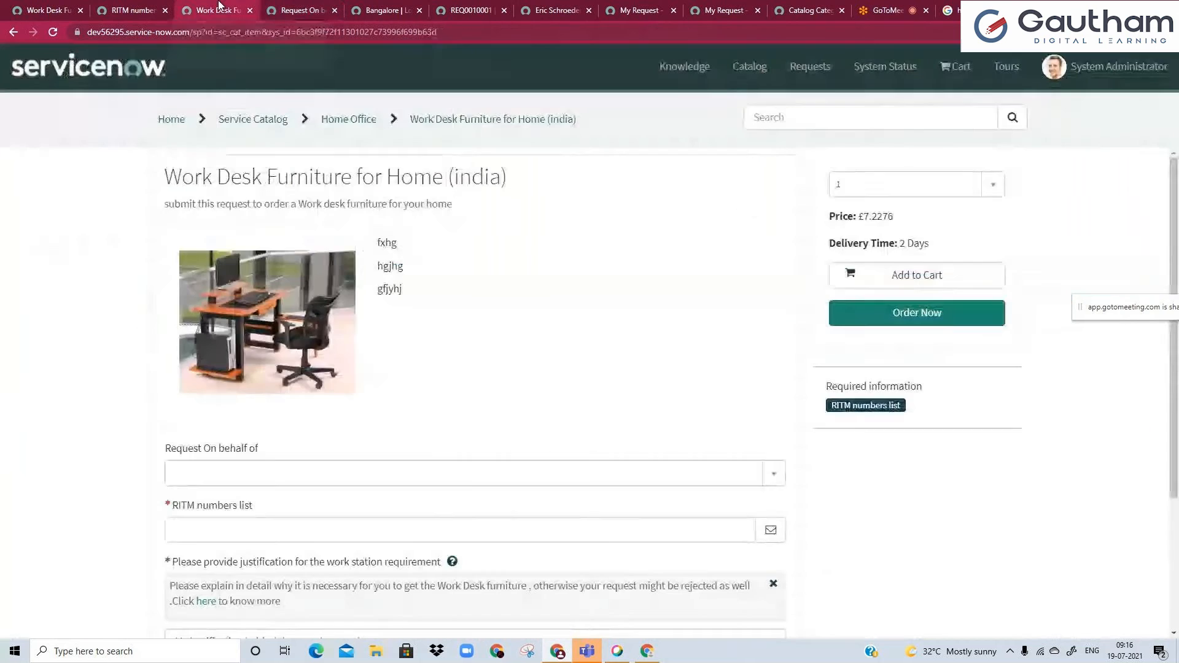
scroll(176, 571, down, 2)
drag(175, 520, 200, 593)
click(173, 450)
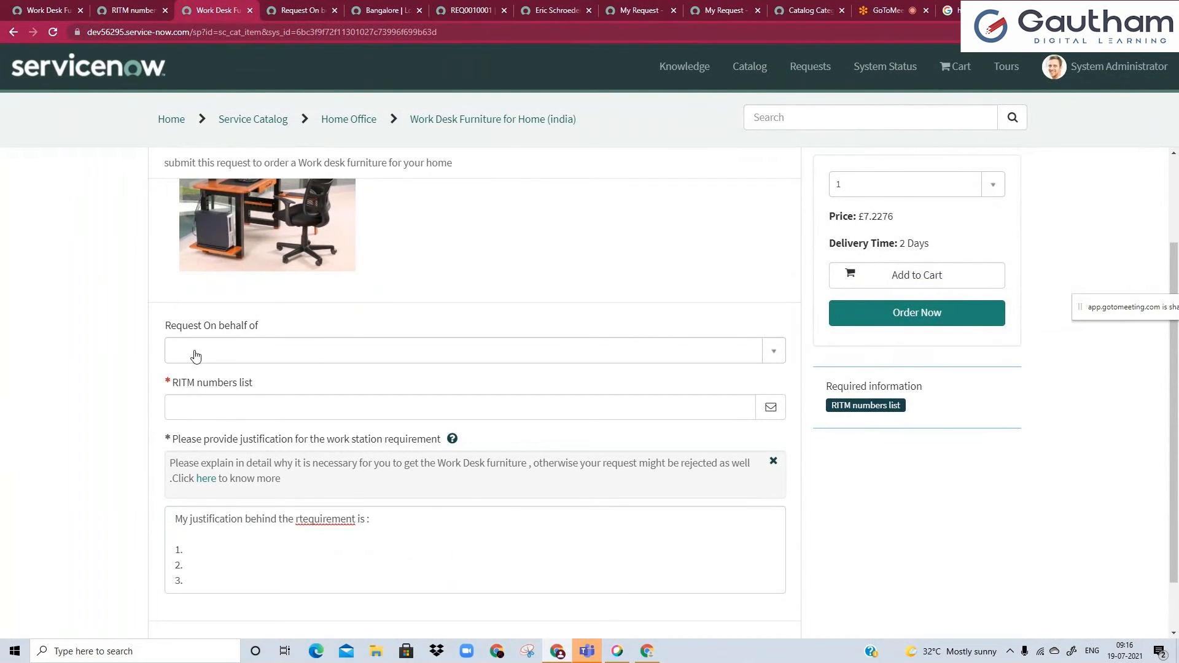
click(195, 355)
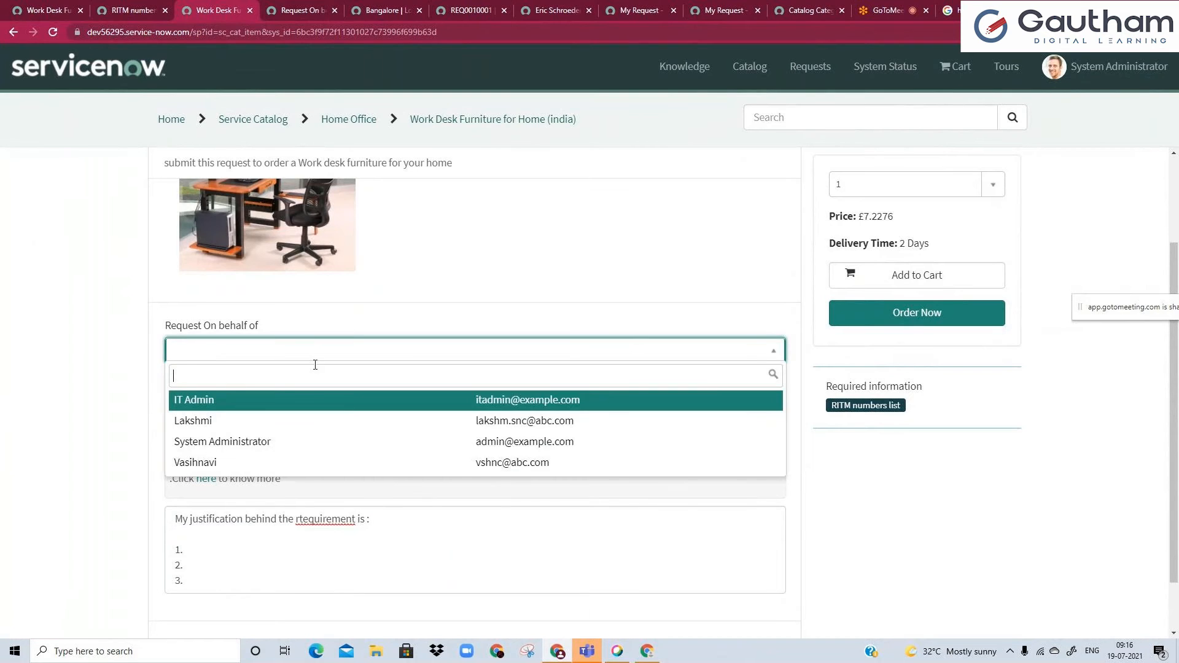
click(444, 273)
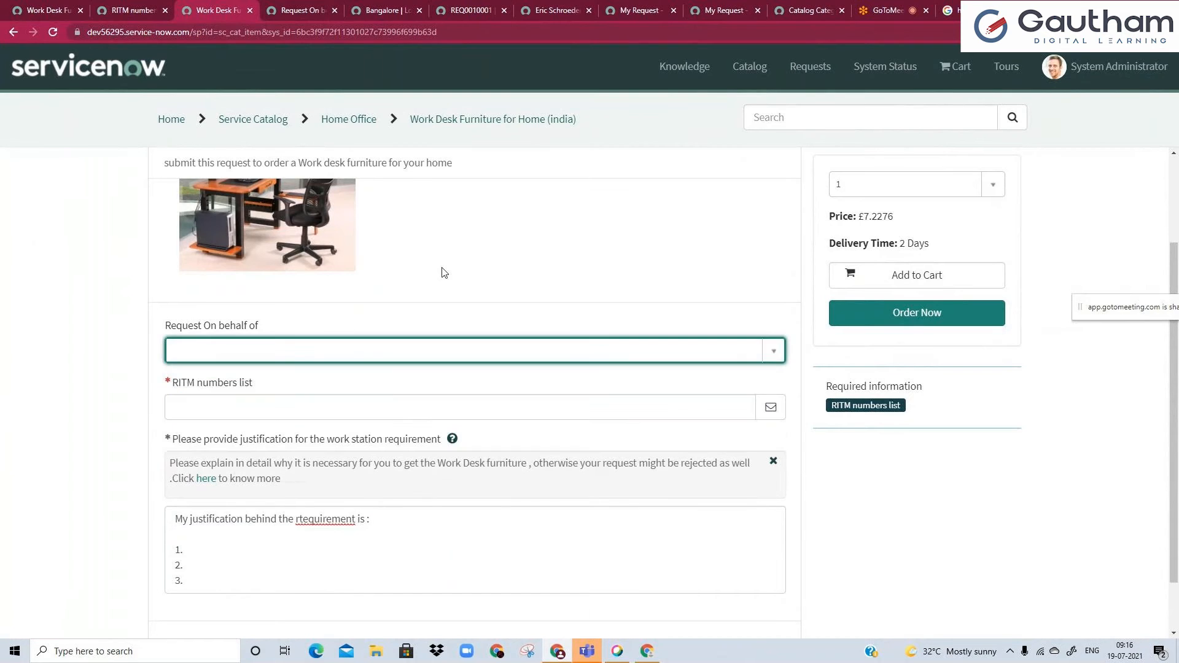
click(310, 350)
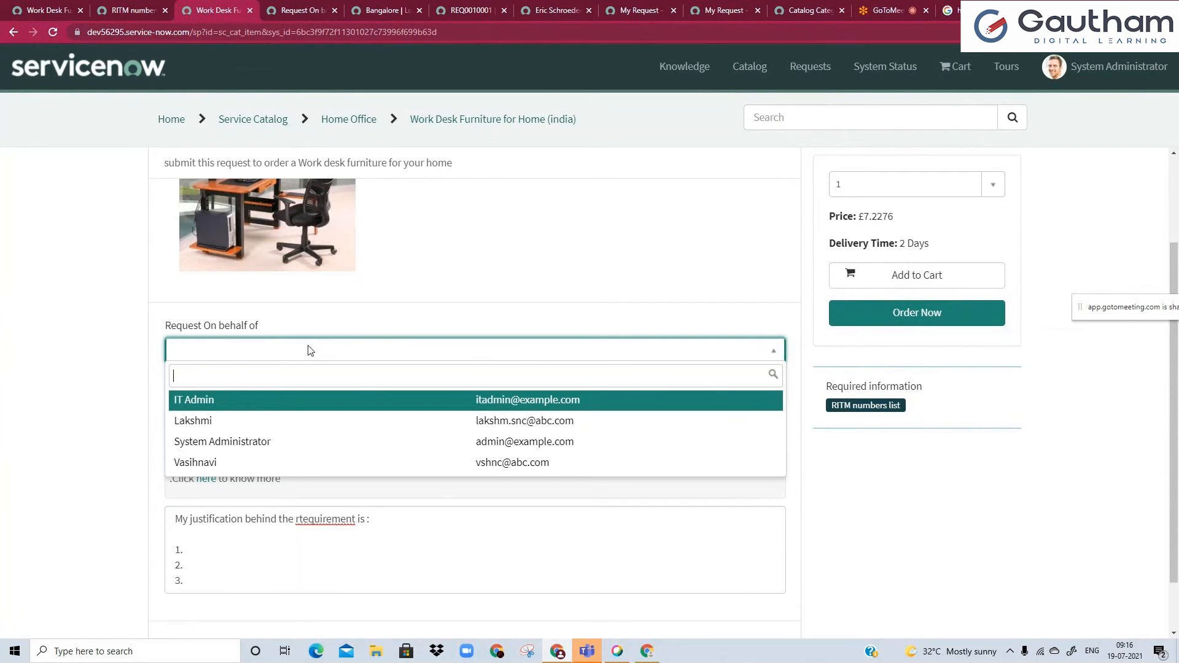
click(498, 257)
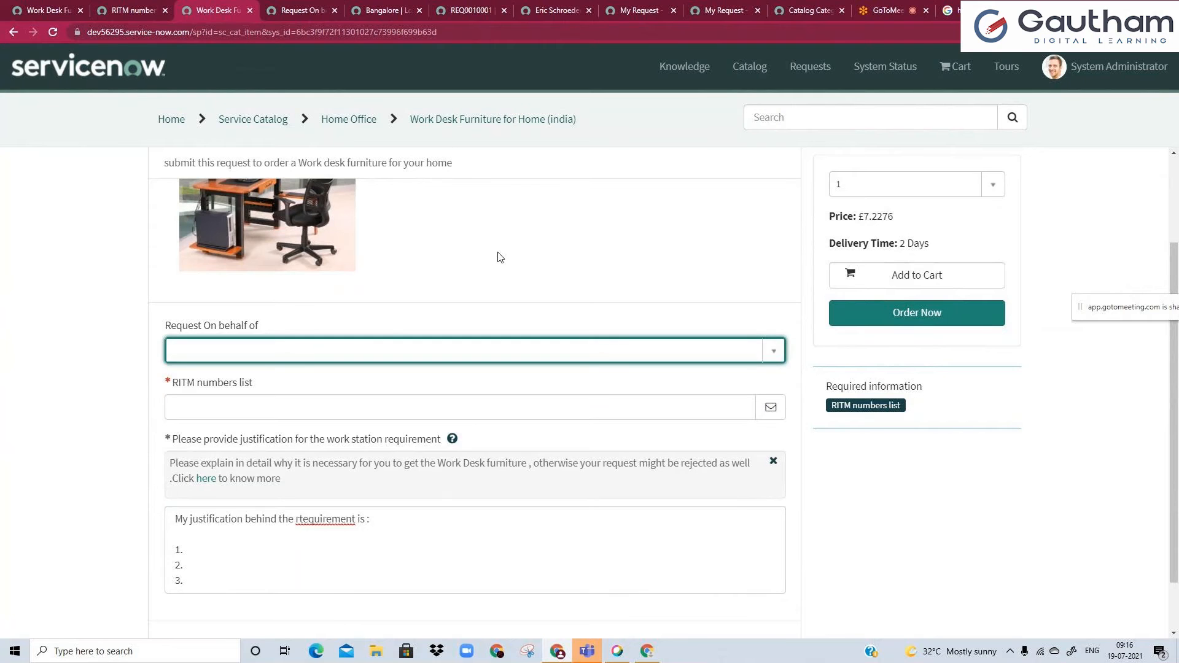
Open the System Administrator's user profile and copy that record's sys_id.
click(3, 5)
click(897, 66)
click(907, 92)
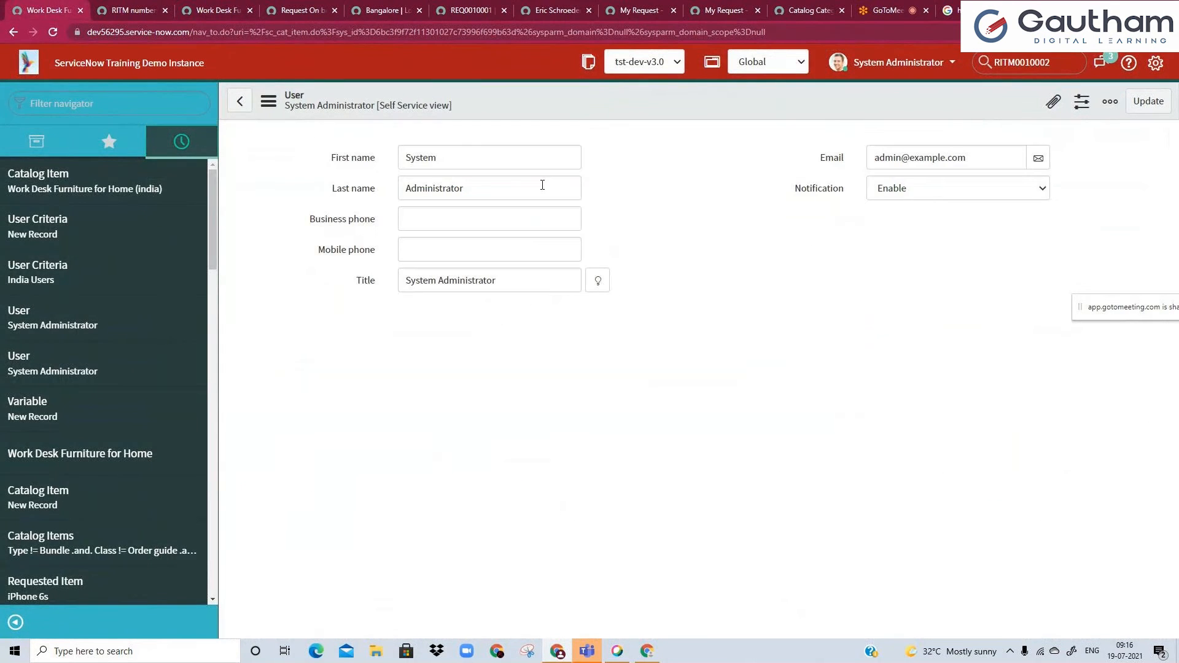
right_click(550, 110)
click(602, 284)
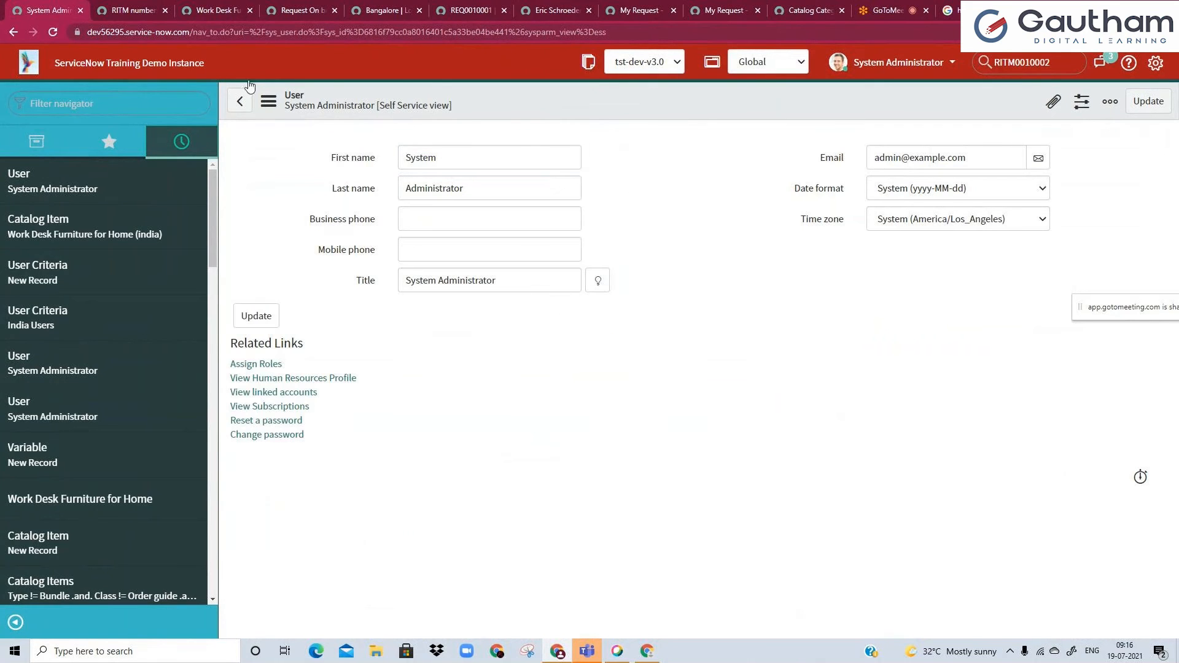
Set the default value of the Request On behalf of variable to the copied System Administrator sys_id.
click(216, 10)
click(312, 18)
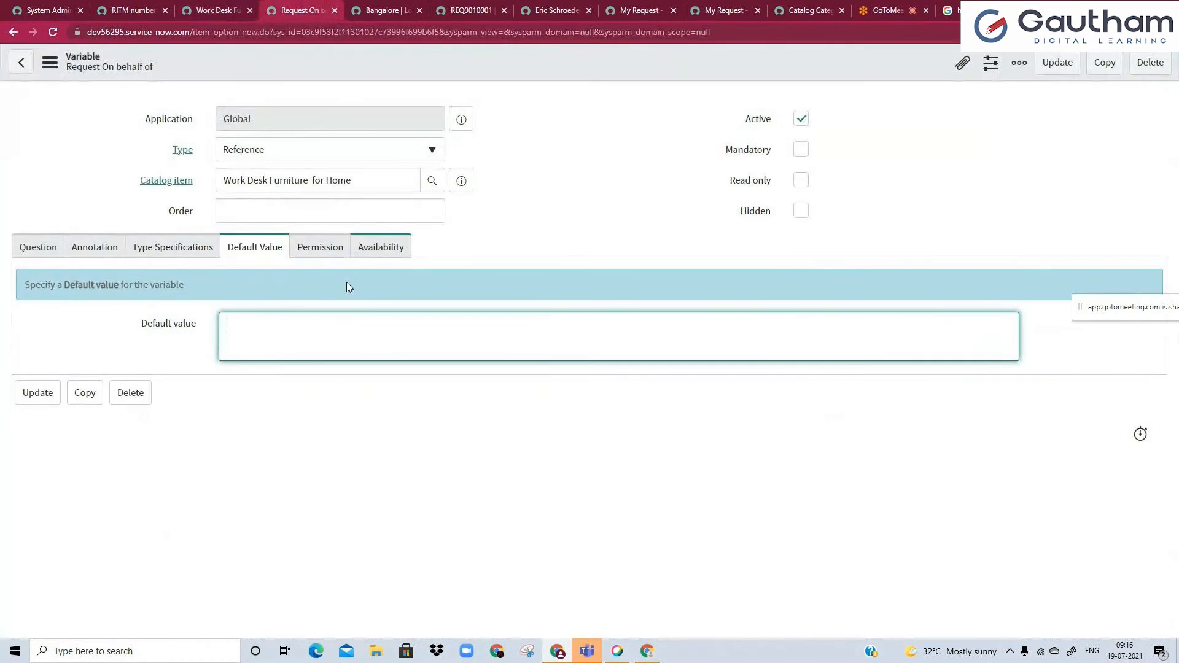
key(ctrl+v)
Review the sys_id entered as default value against the portal field and the System Administrator's user record.
click(233, 10)
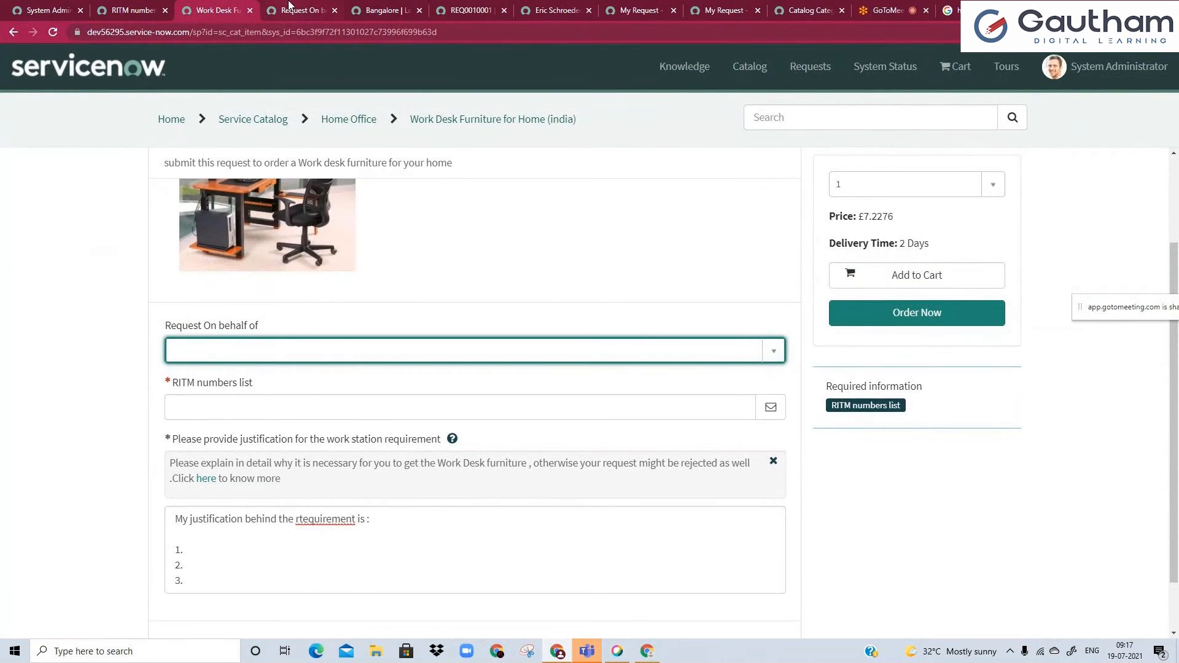
key(ctrl+Tab)
double_click(238, 324)
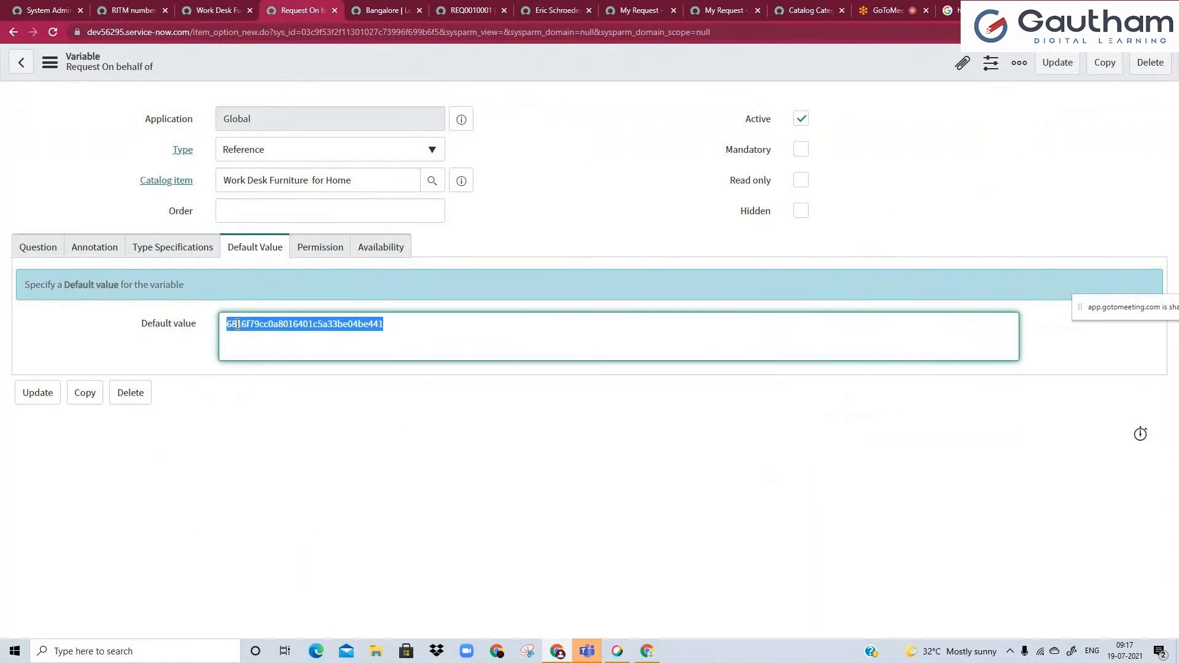
key(ctrl+1)
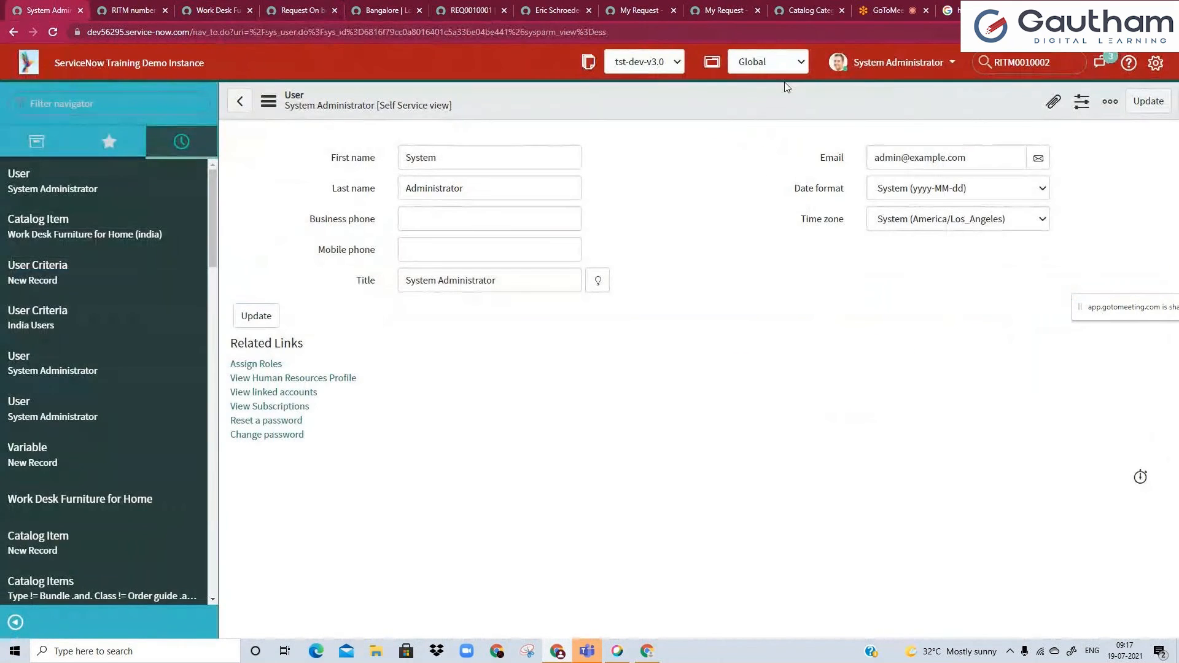
click(230, 8)
click(291, 7)
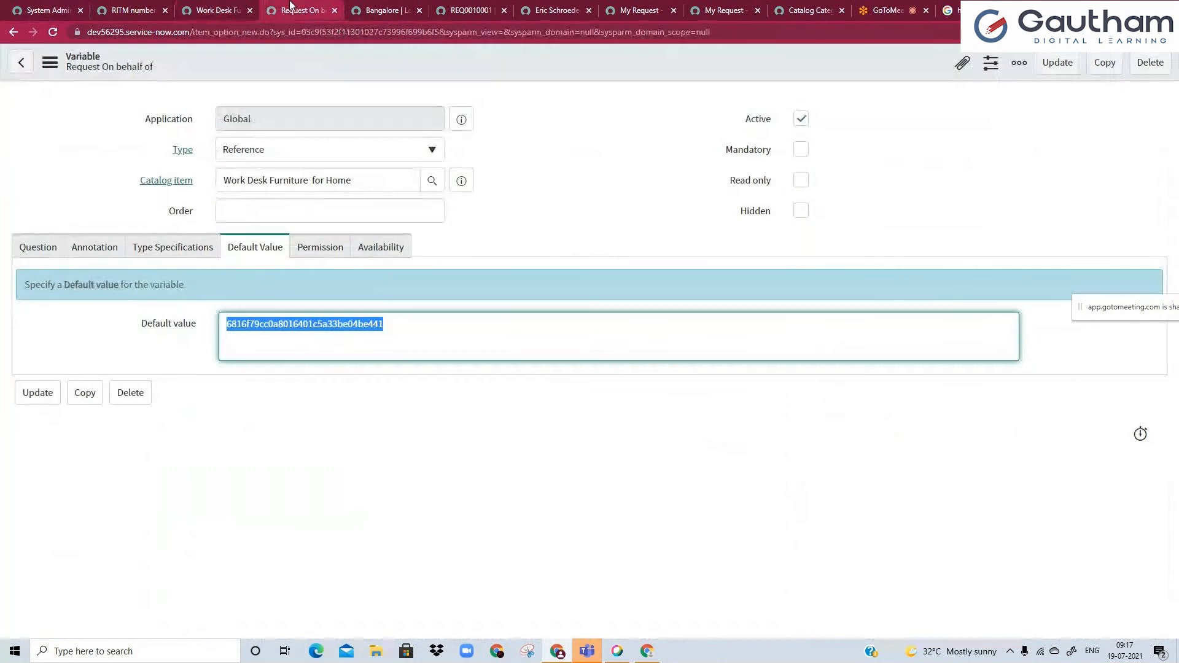
Save the Request On behalf of variable with its new default value, staying on the record.
click(400, 367)
double_click(362, 323)
click(443, 81)
right_click(457, 71)
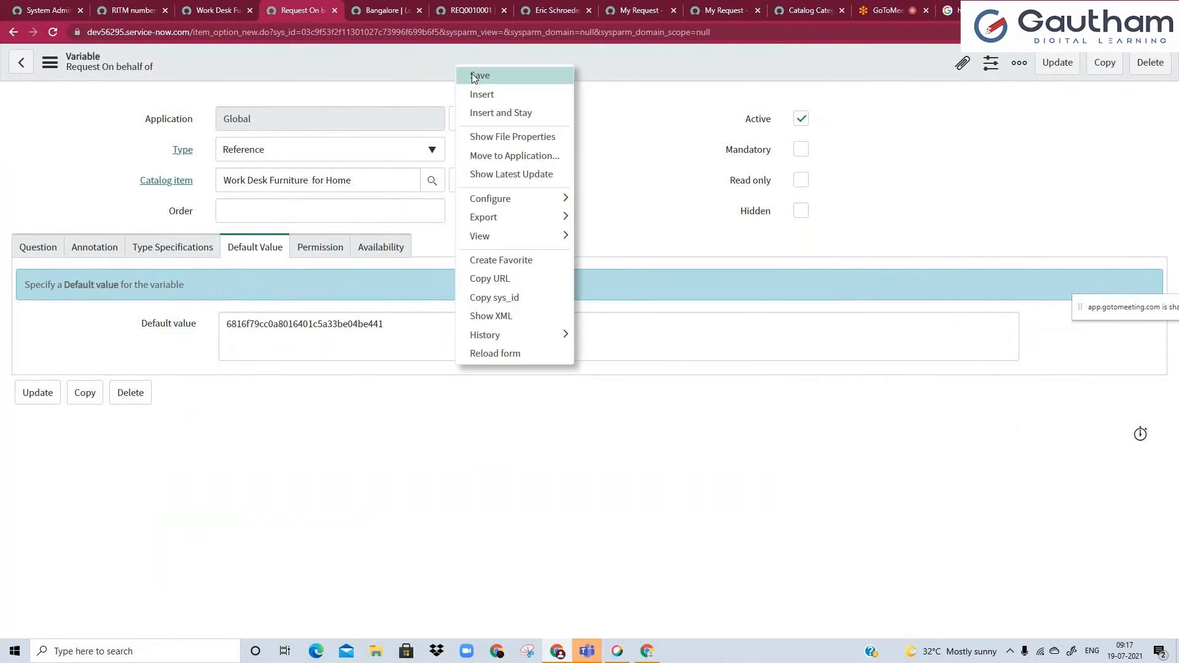
click(450, 90)
Reload the Work Desk Furniture for Home (india) Service Portal page to check the Request On behalf of default.
click(231, 9)
double_click(246, 36)
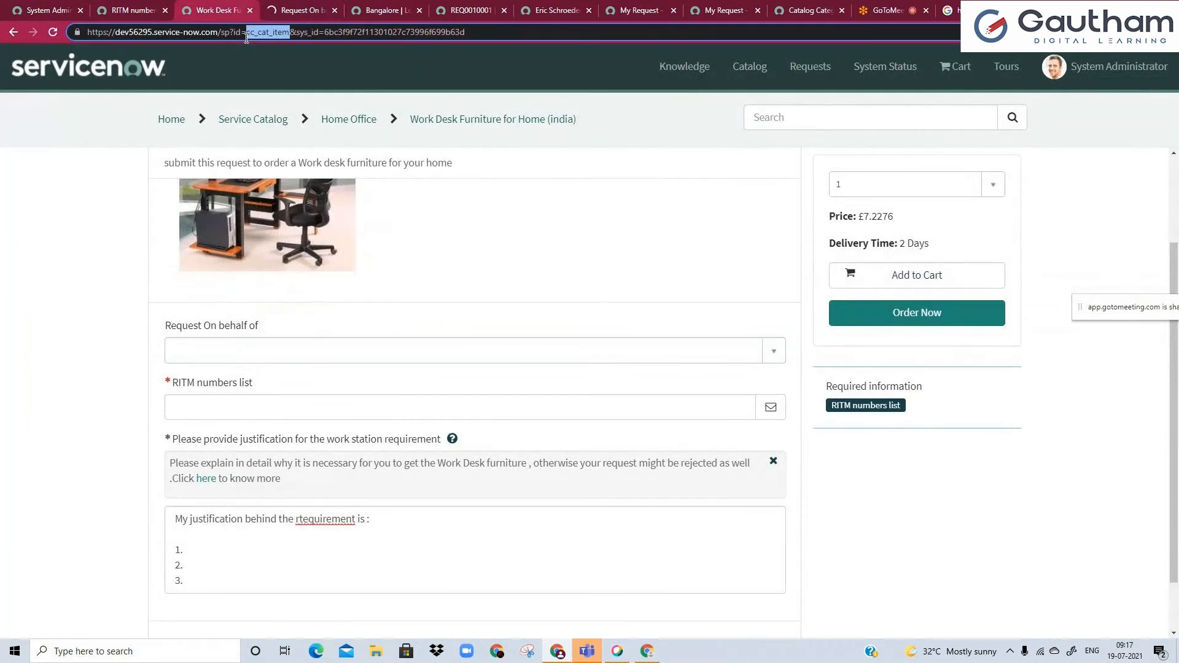
key(Return)
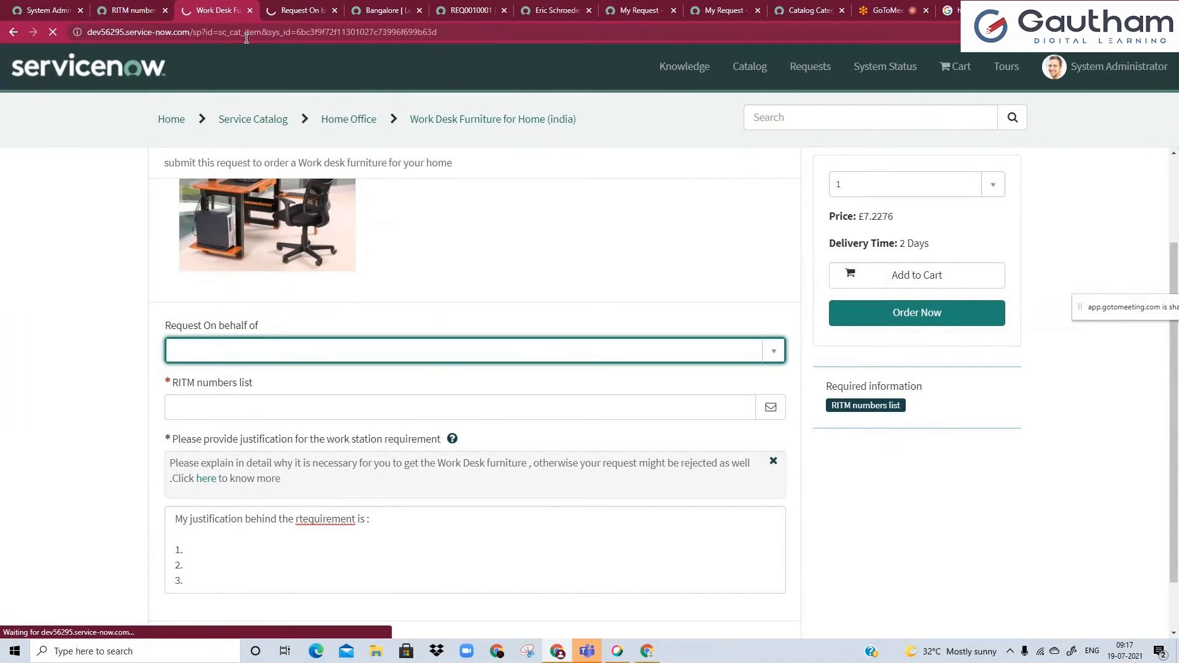
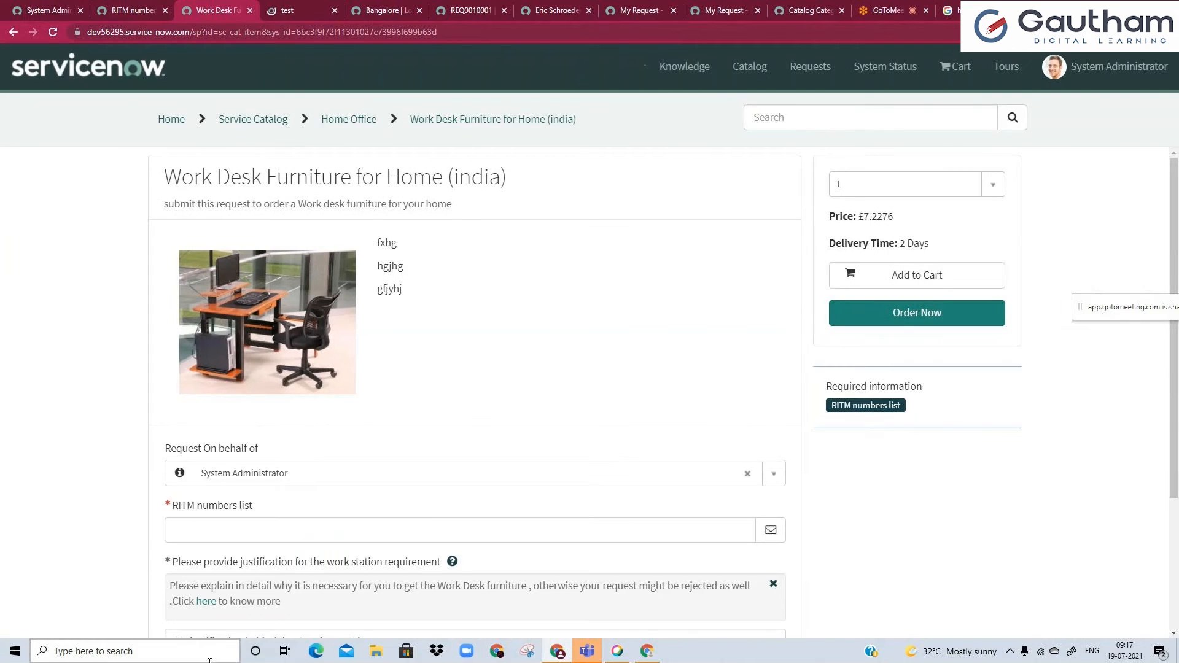
Review the Request On behalf of and justification fields on the Work Desk Furniture for Home (india) portal form.
scroll(51, 508, down, 1)
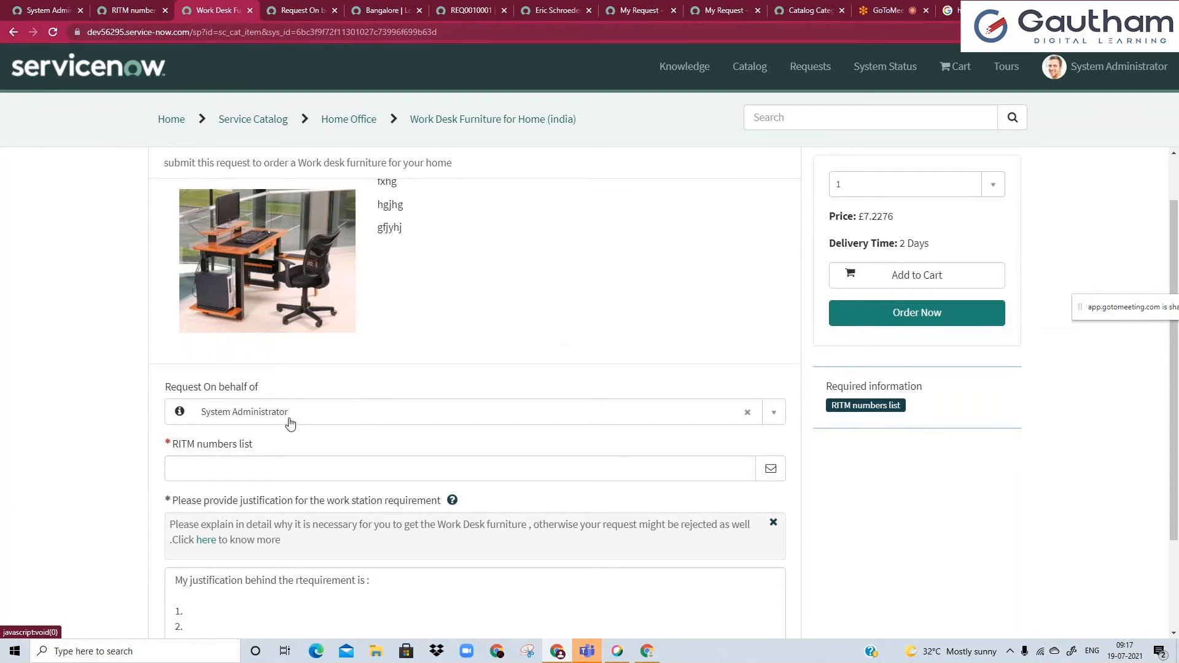
scroll(244, 491, down, 1)
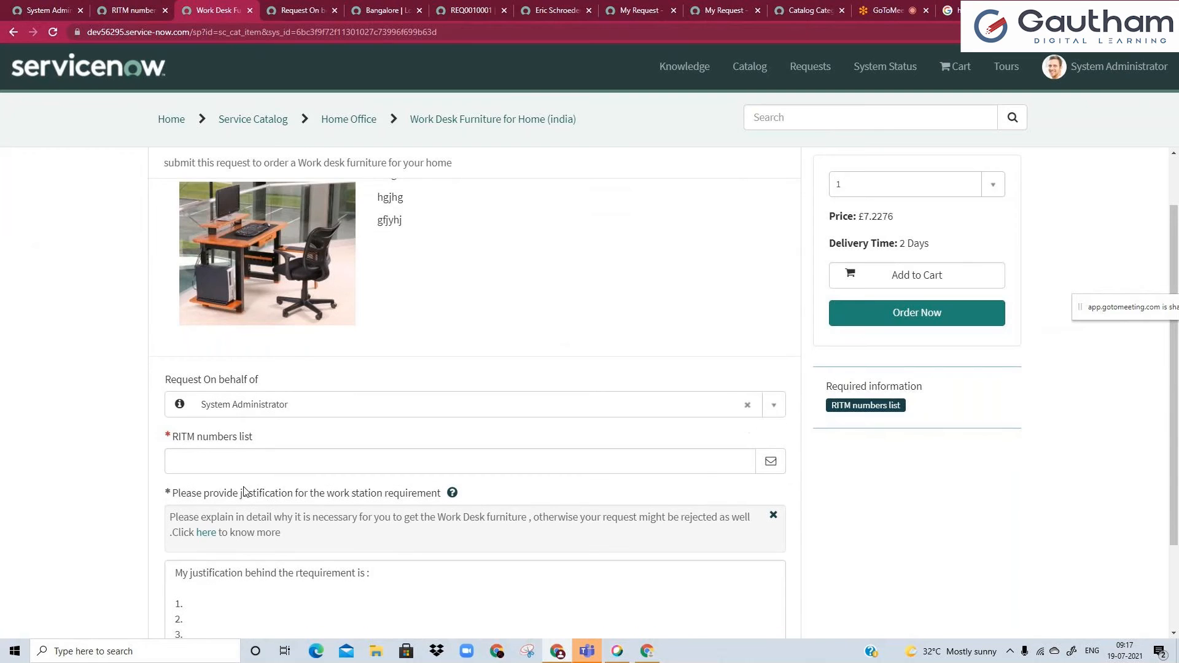
drag(192, 519, 197, 554)
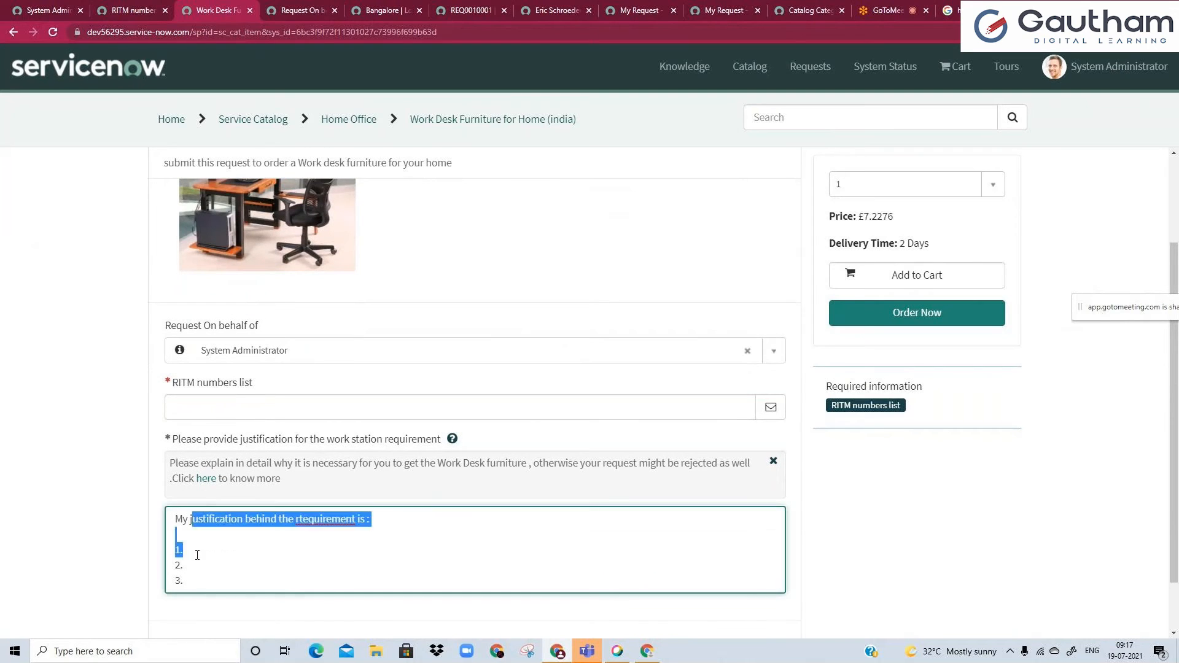
click(197, 554)
click(128, 513)
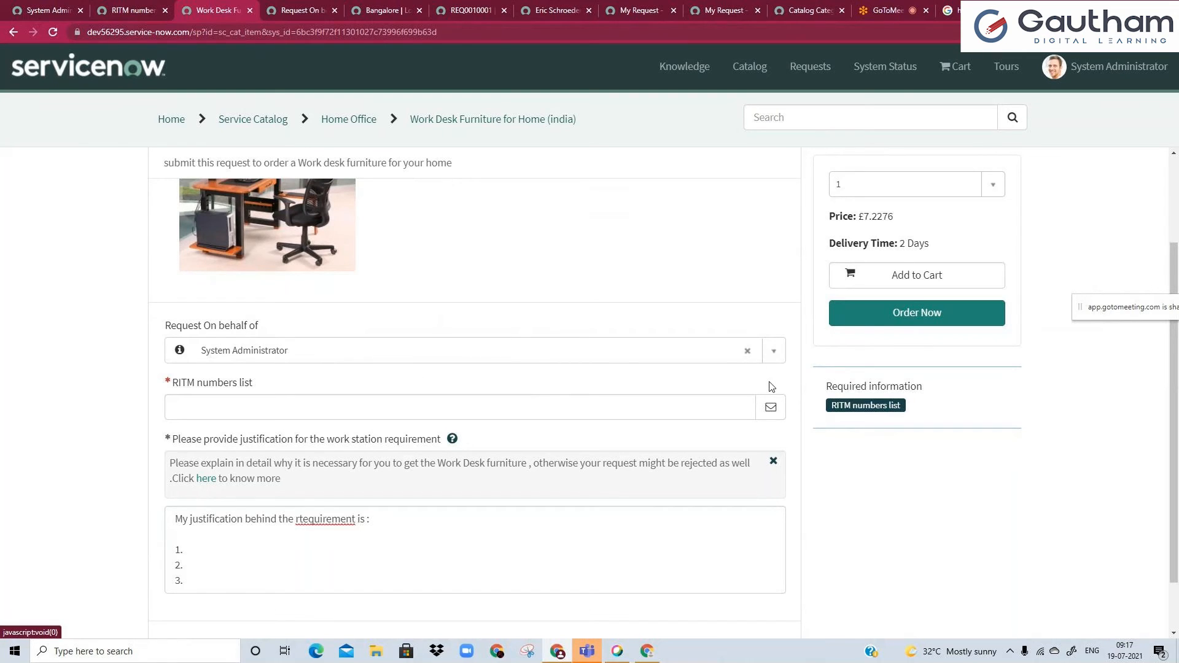
Copy the sys_id of the System Administrator user record, locate it in the record's URL, and paste it into Business phone.
click(43, 6)
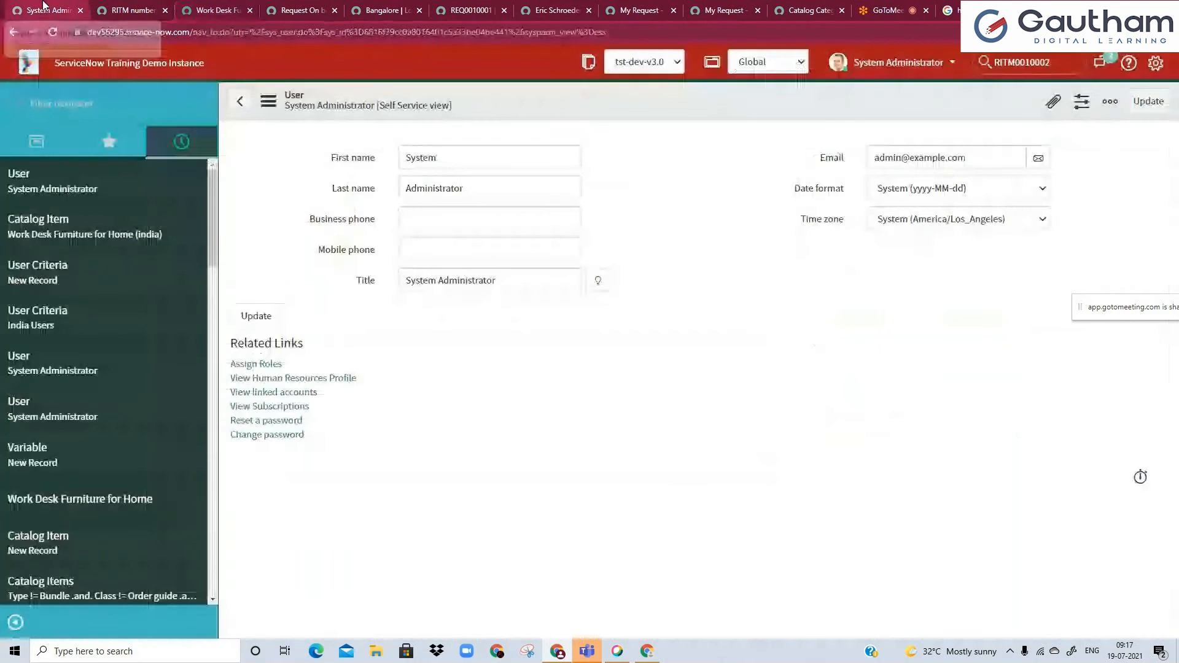
double_click(454, 148)
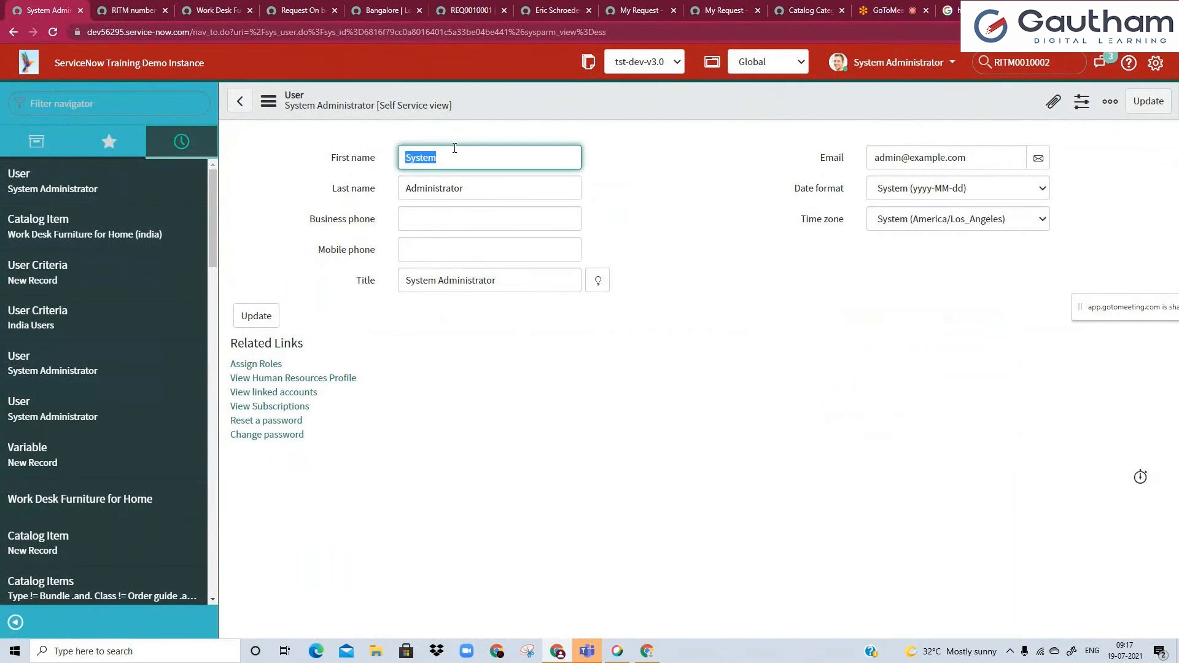
right_click(512, 109)
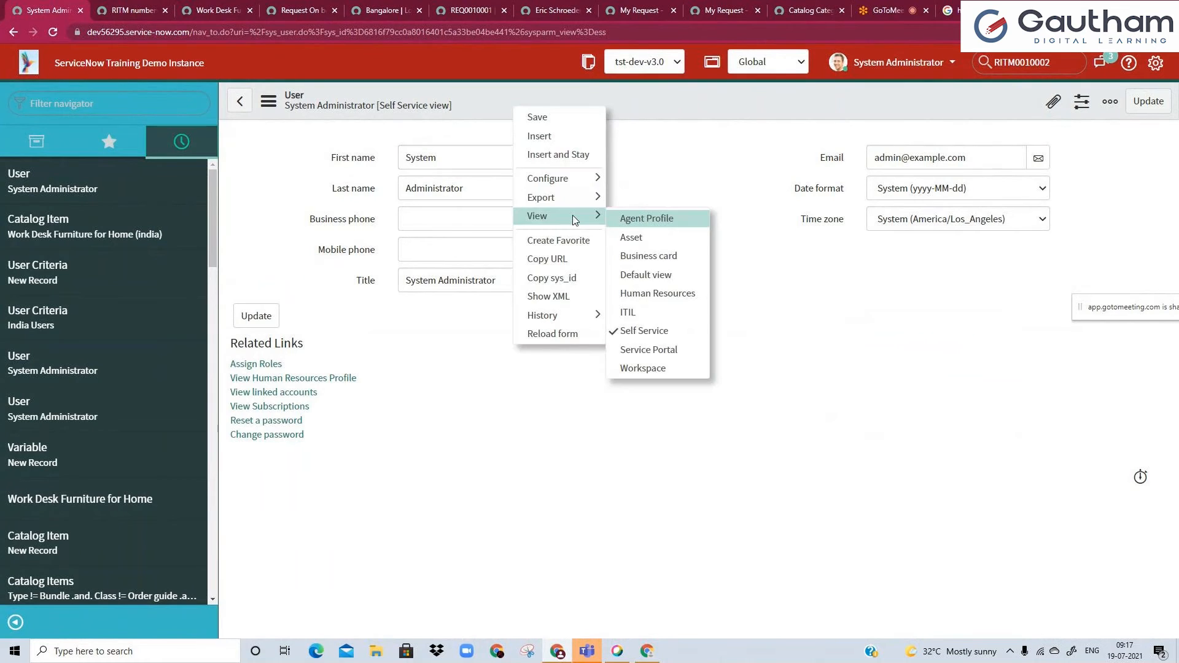
click(570, 281)
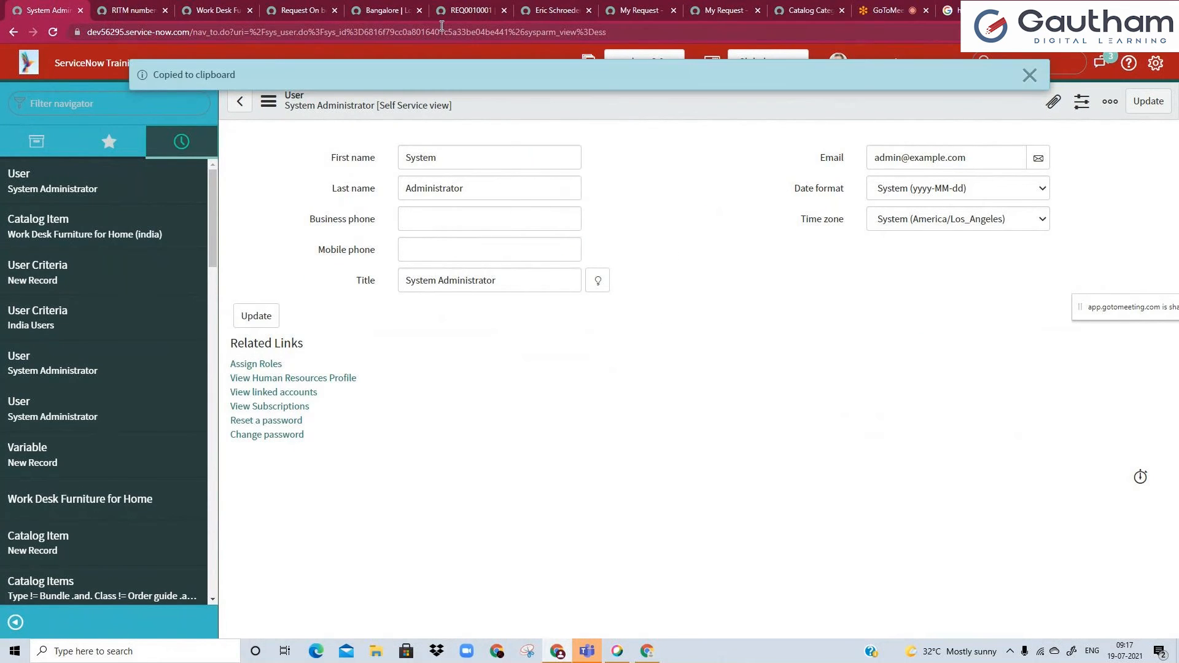
drag(364, 32, 418, 36)
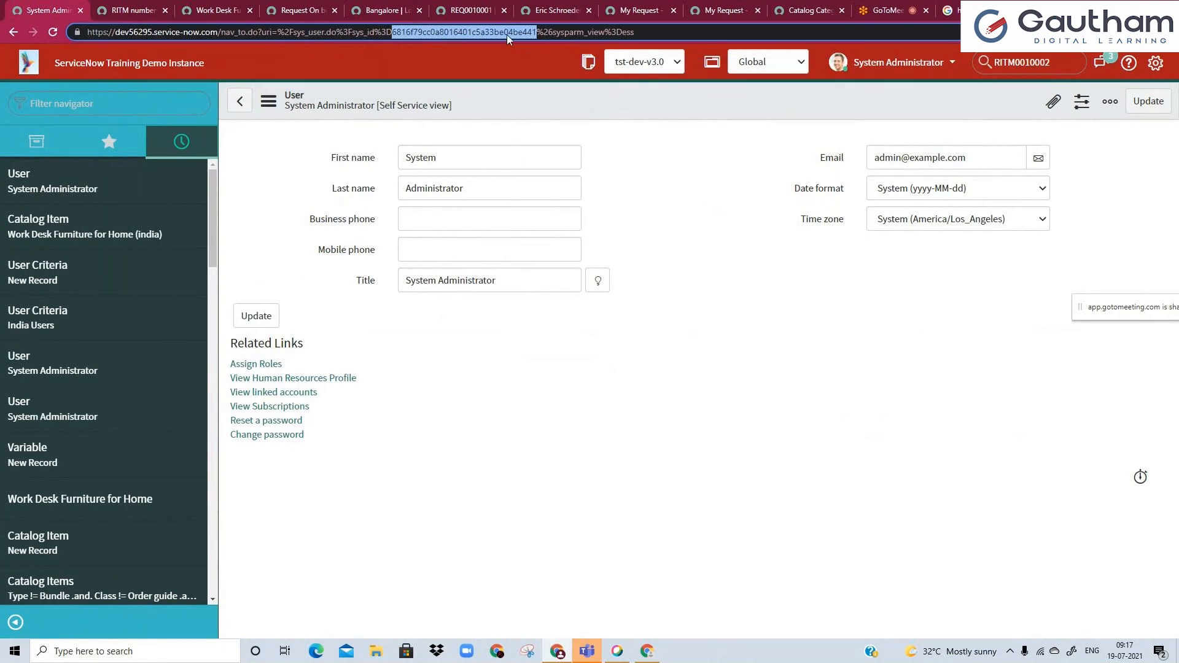
click(490, 228)
key(ctrl+v)
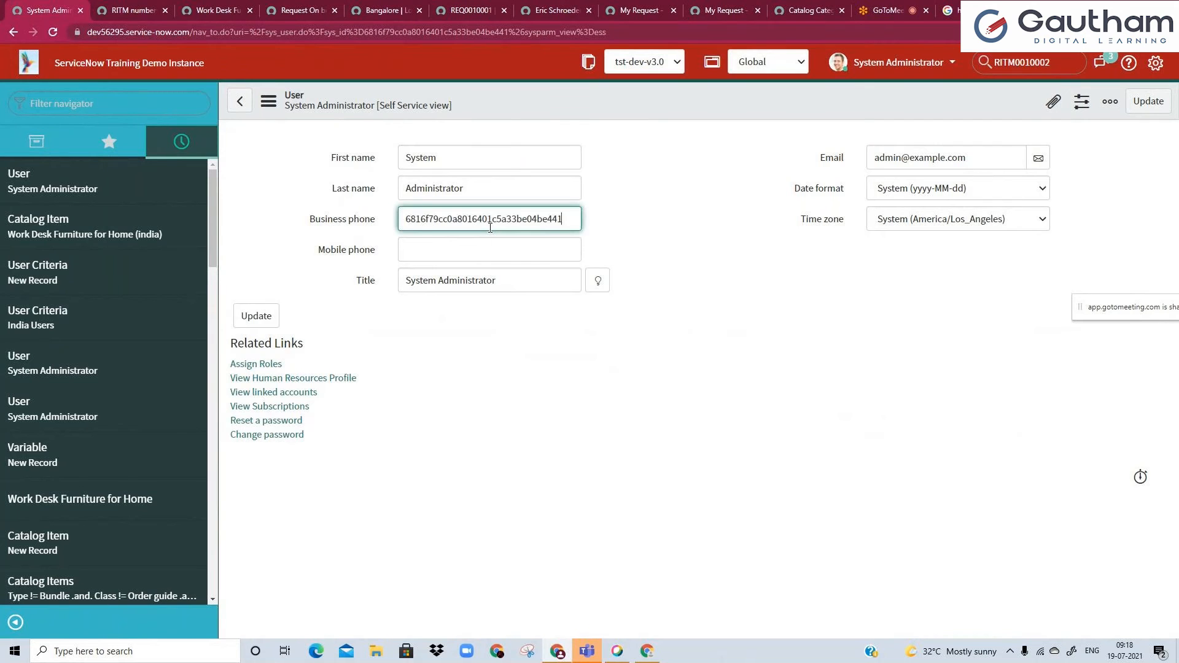
Compare the default sys_id on the Request On behalf of variable with the portal form of Work Desk Furniture for Home (india).
click(300, 11)
double_click(498, 360)
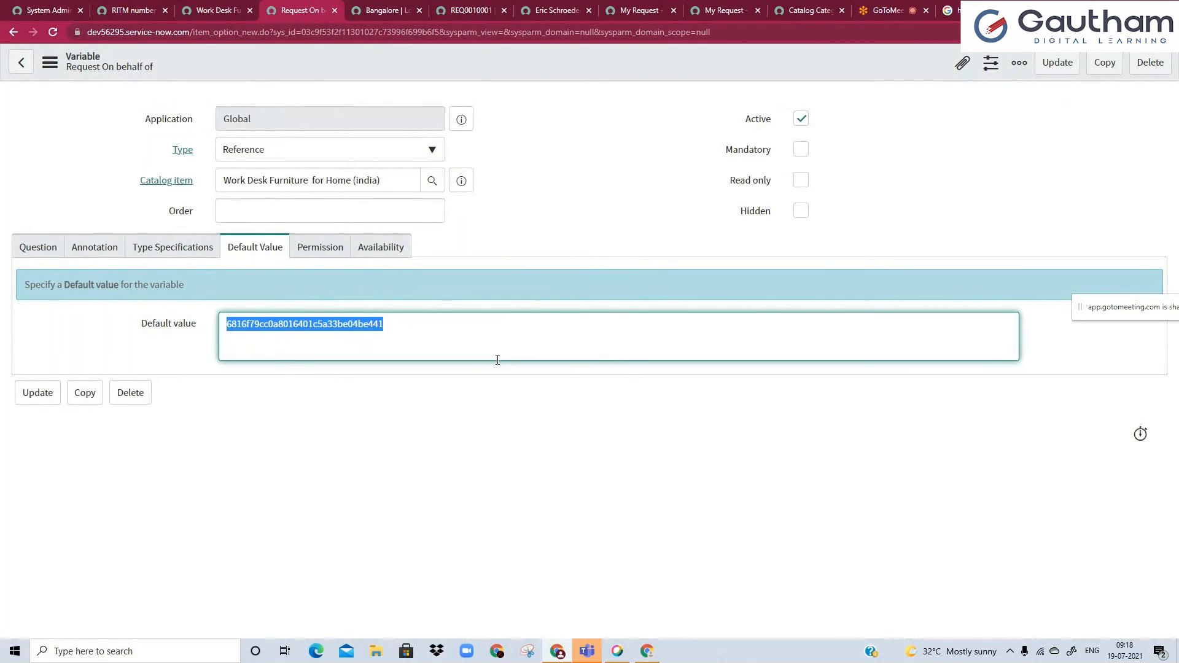
click(212, 10)
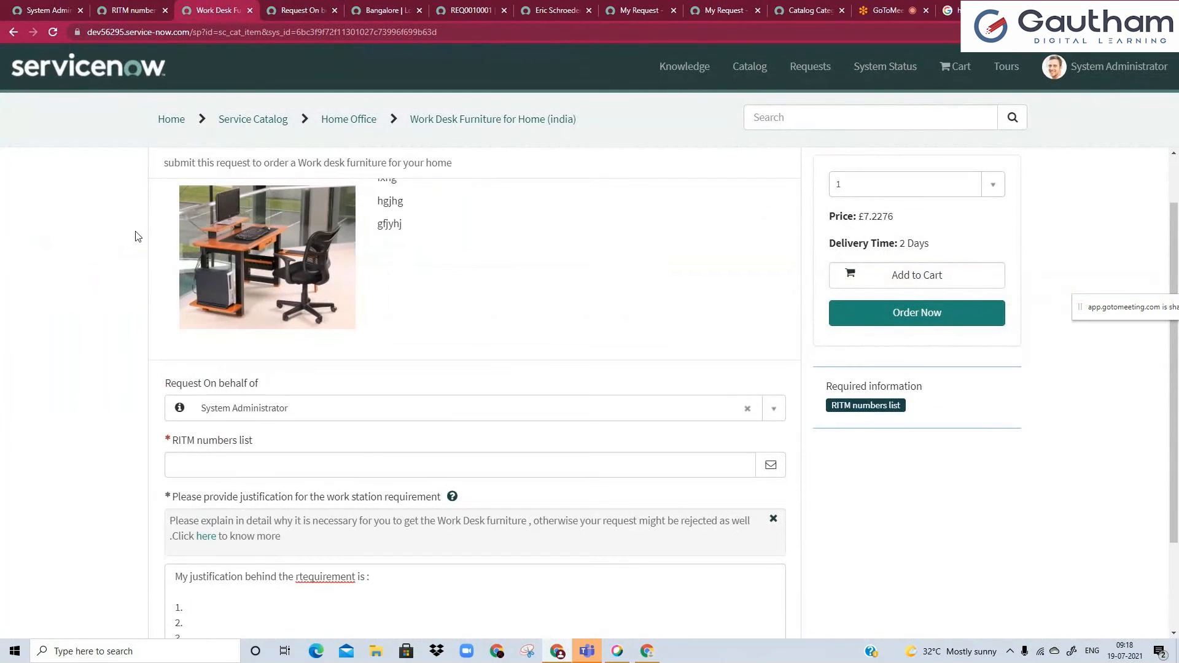
scroll(480, 179, up, 1)
double_click(476, 181)
click(514, 193)
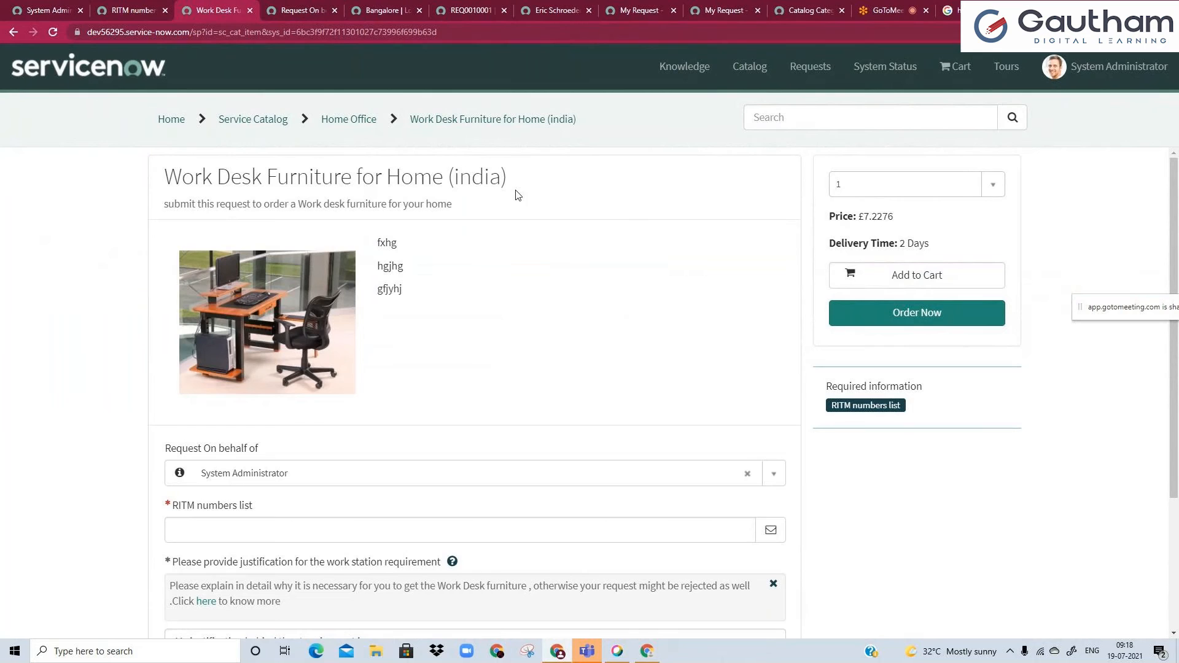
double_click(488, 183)
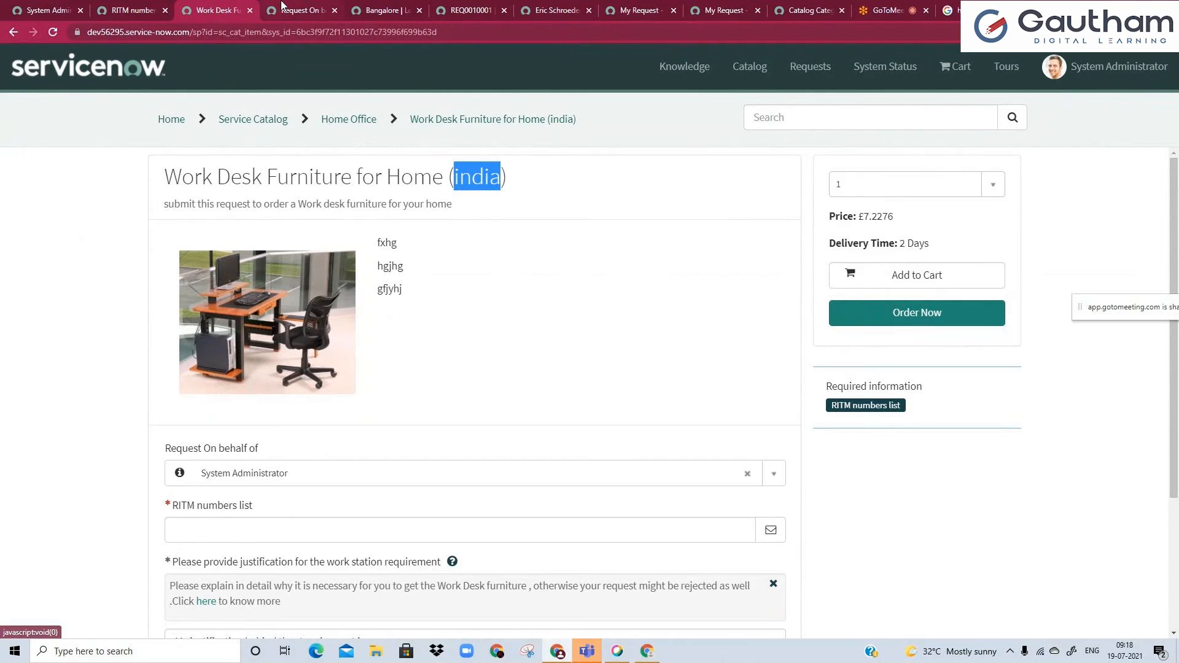
Replace the Request On behalf of variable's default value with javascript:gs.getUserID(); and save the record, staying on it.
click(281, 8)
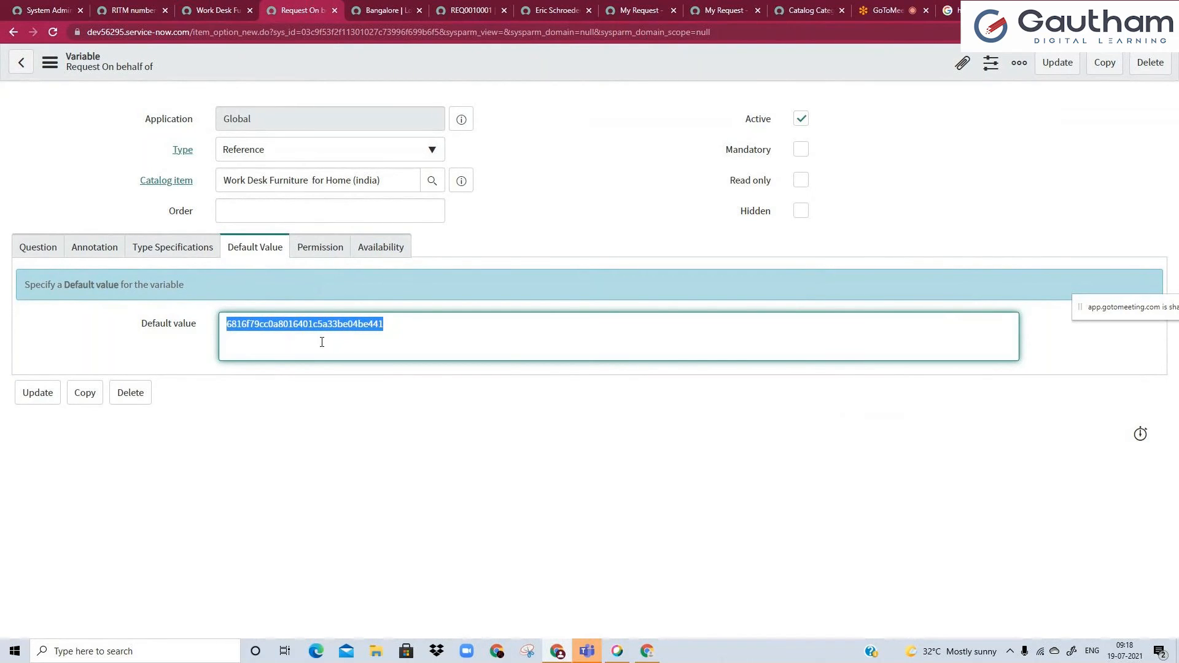
text(j)
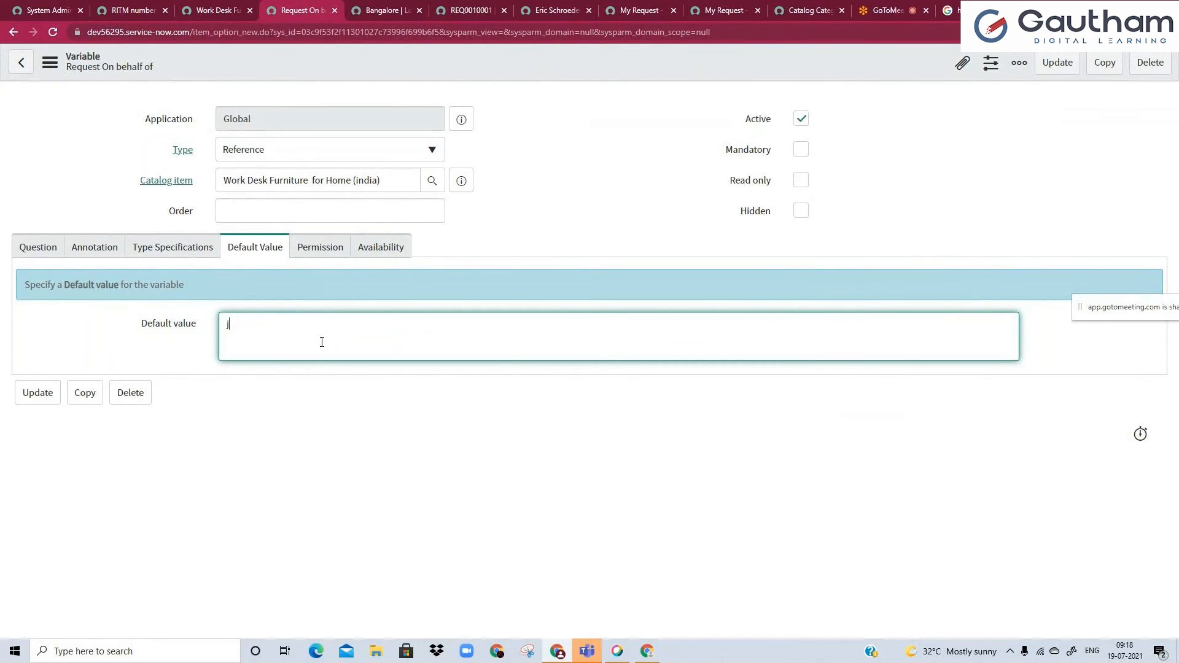
text(avascrip)
text(t)
text(:gs)
text(.get)
text(Uset)
text(r)
text(I)
text(D();)
right_click(396, 69)
click(414, 78)
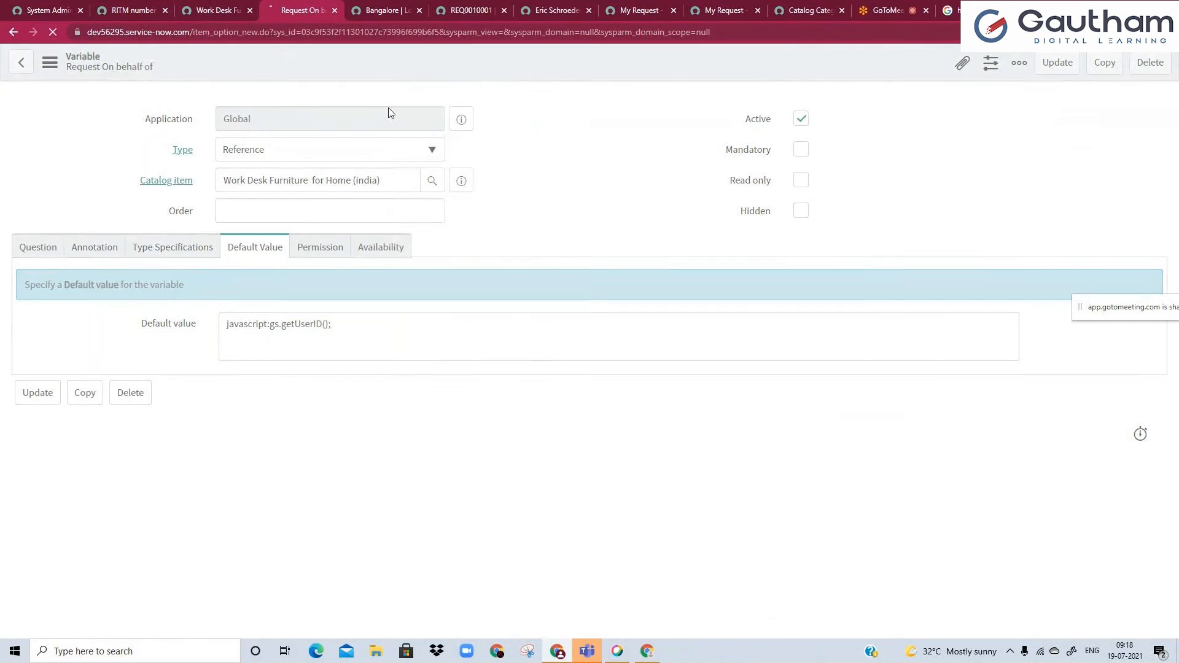
Reload the Work Desk Furniture for Home (india) portal page to check the scripted Request On behalf of default.
click(197, 10)
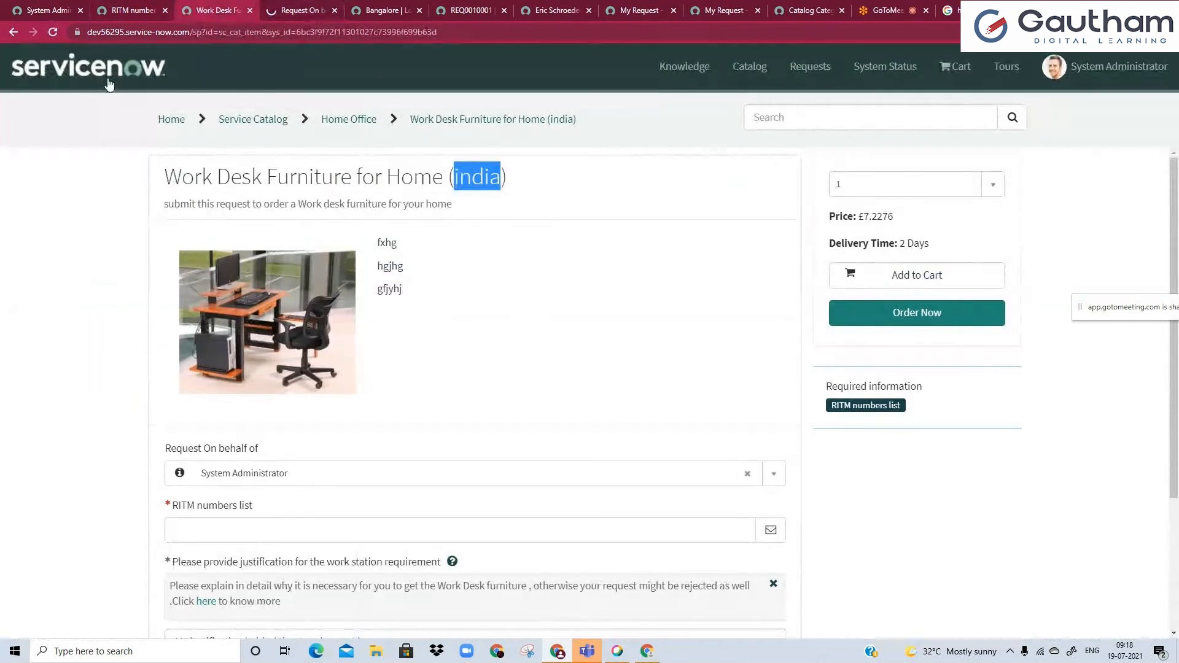
click(53, 32)
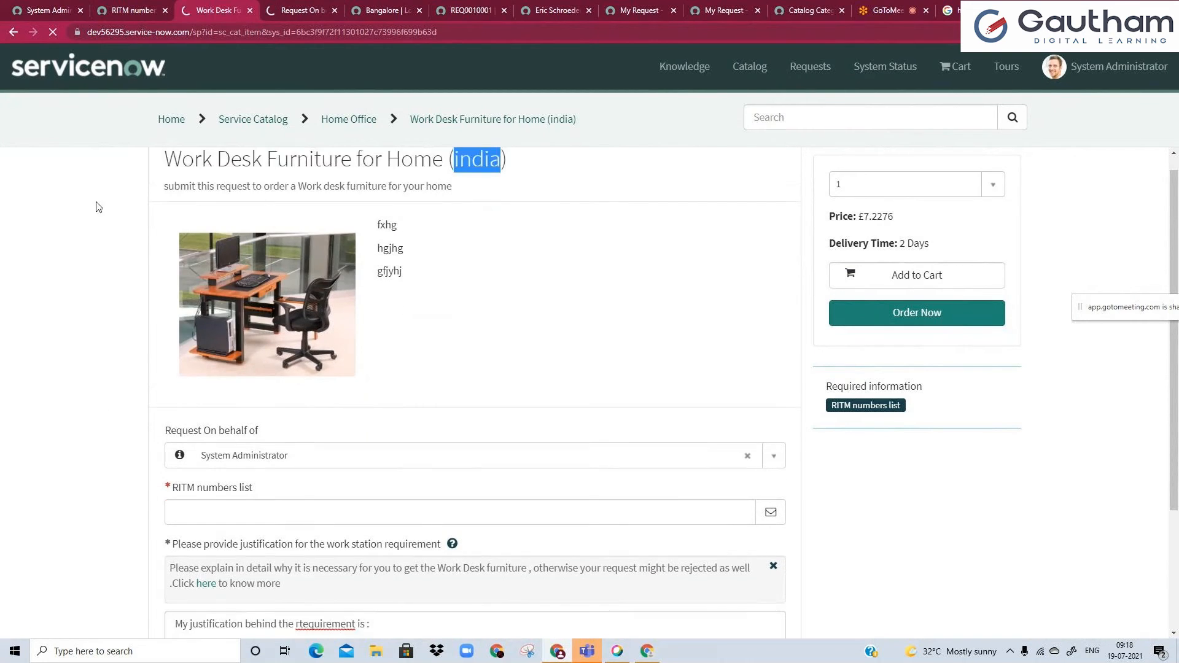
click(80, 8)
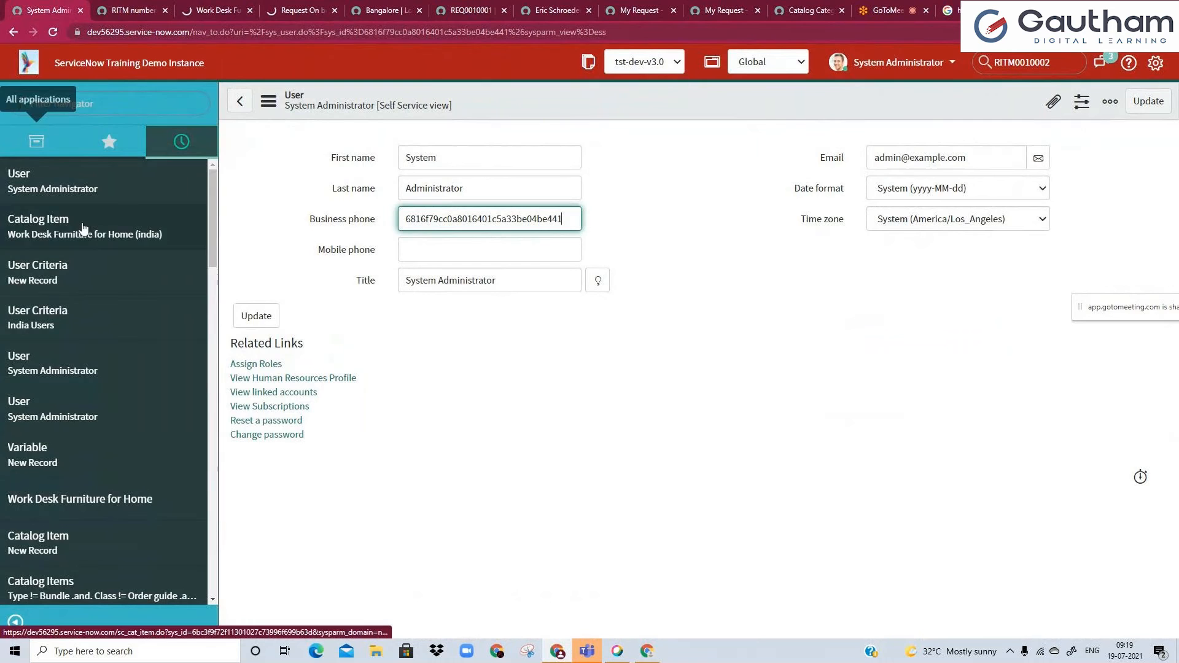
scroll(97, 364, down, 2)
scroll(100, 364, up, 2)
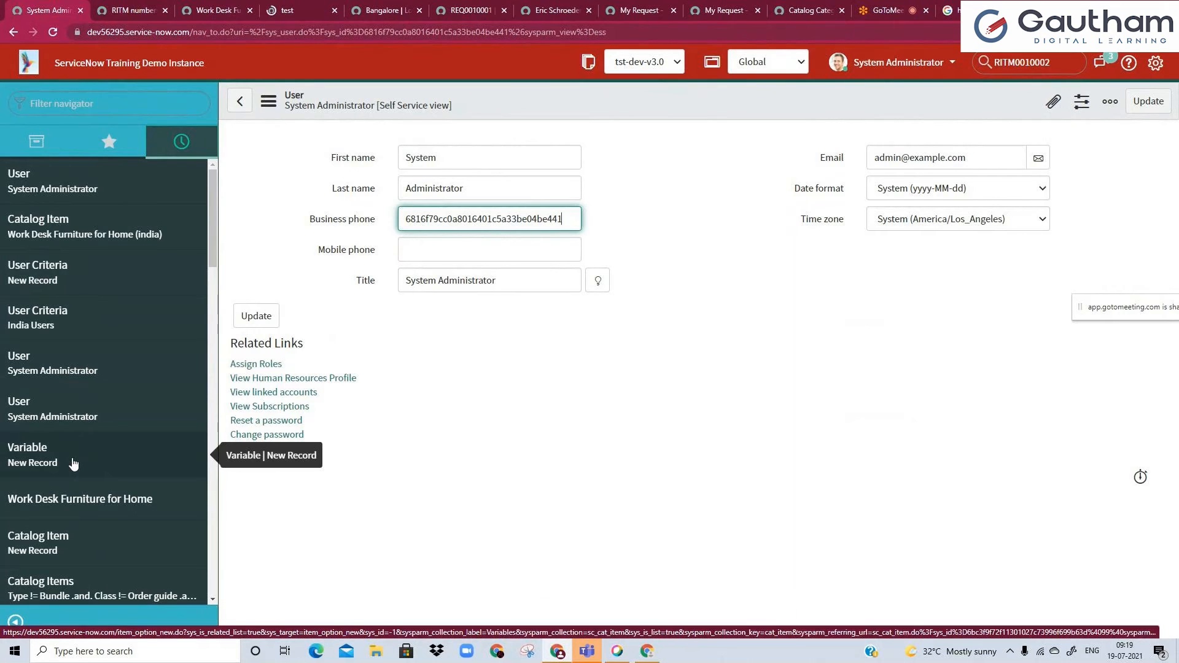
click(212, 10)
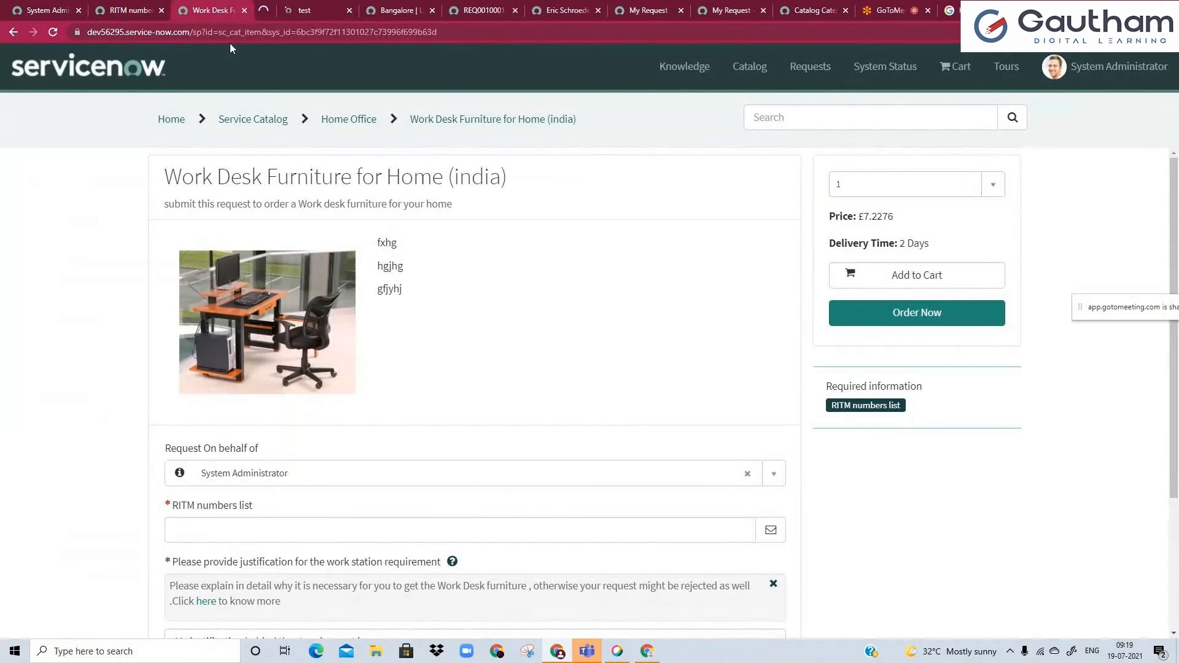
click(279, 10)
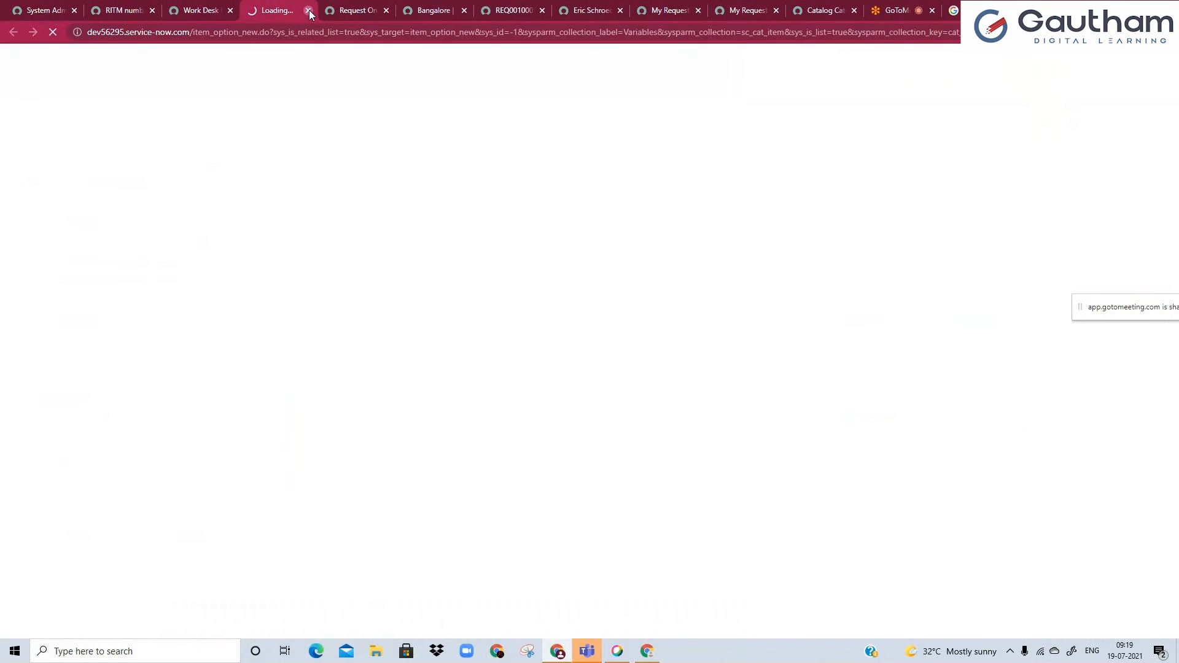
click(308, 11)
Reload the portal item page again and check its Request On behalf of field against the variable's default value script.
double_click(212, 35)
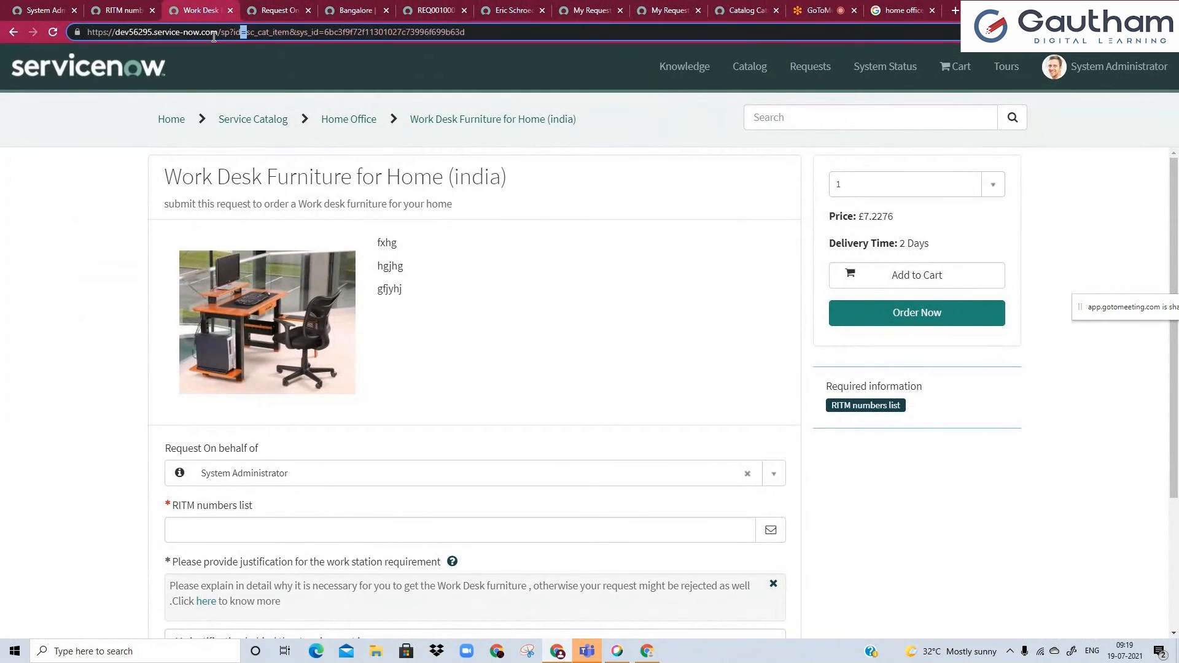
key(Return)
click(270, 7)
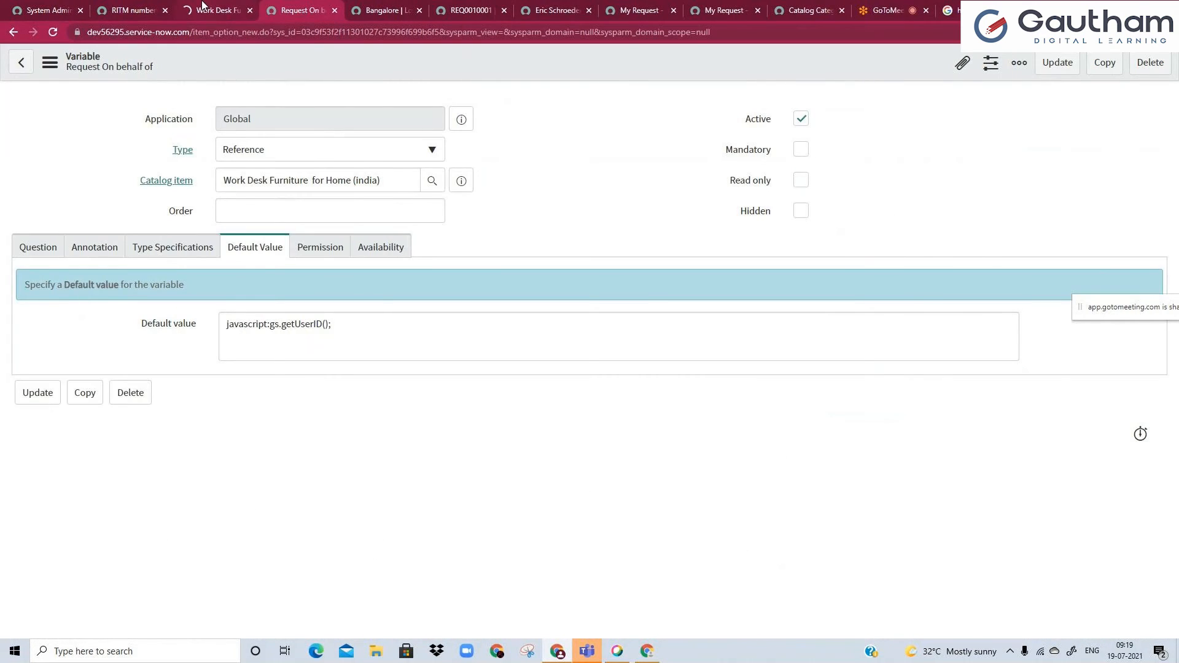
click(203, 7)
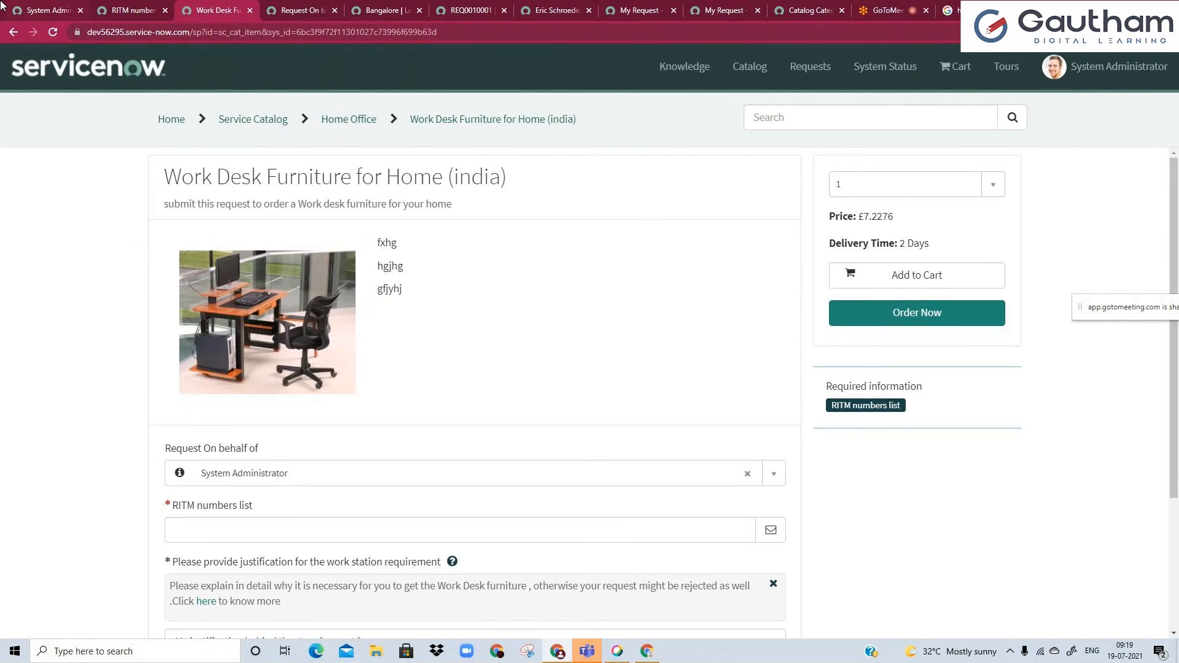
click(20, 8)
click(897, 62)
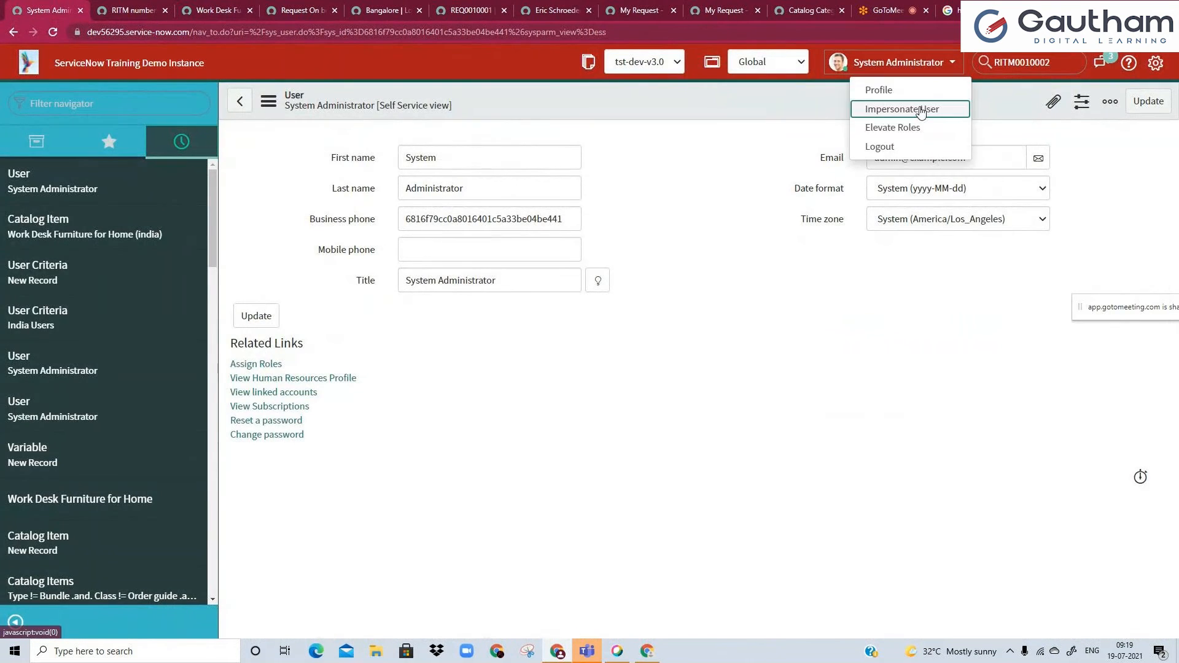
click(906, 105)
click(593, 127)
text(vai)
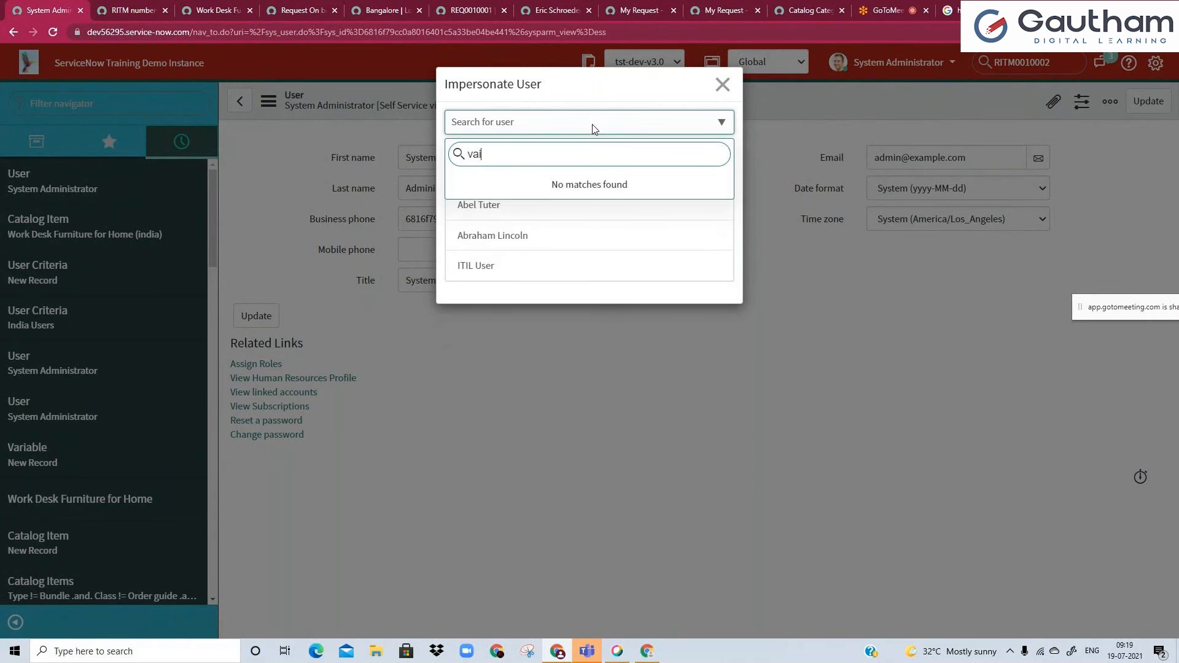
key(ctrl+a)
key(BackSpace)
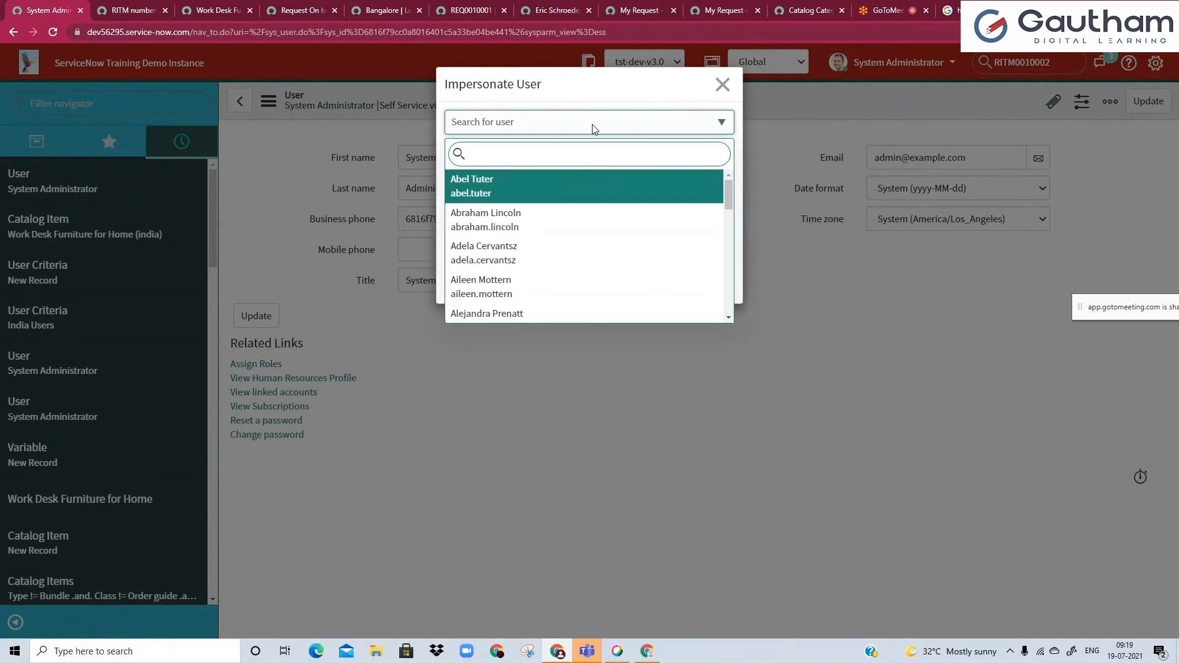
click(615, 98)
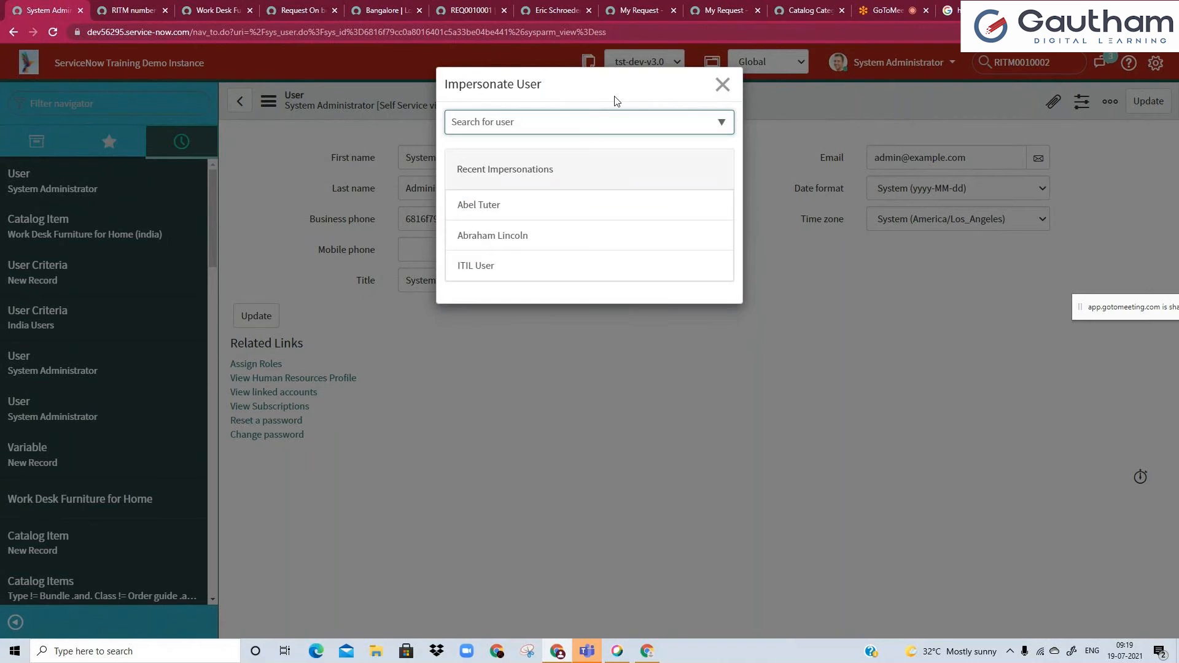
click(721, 89)
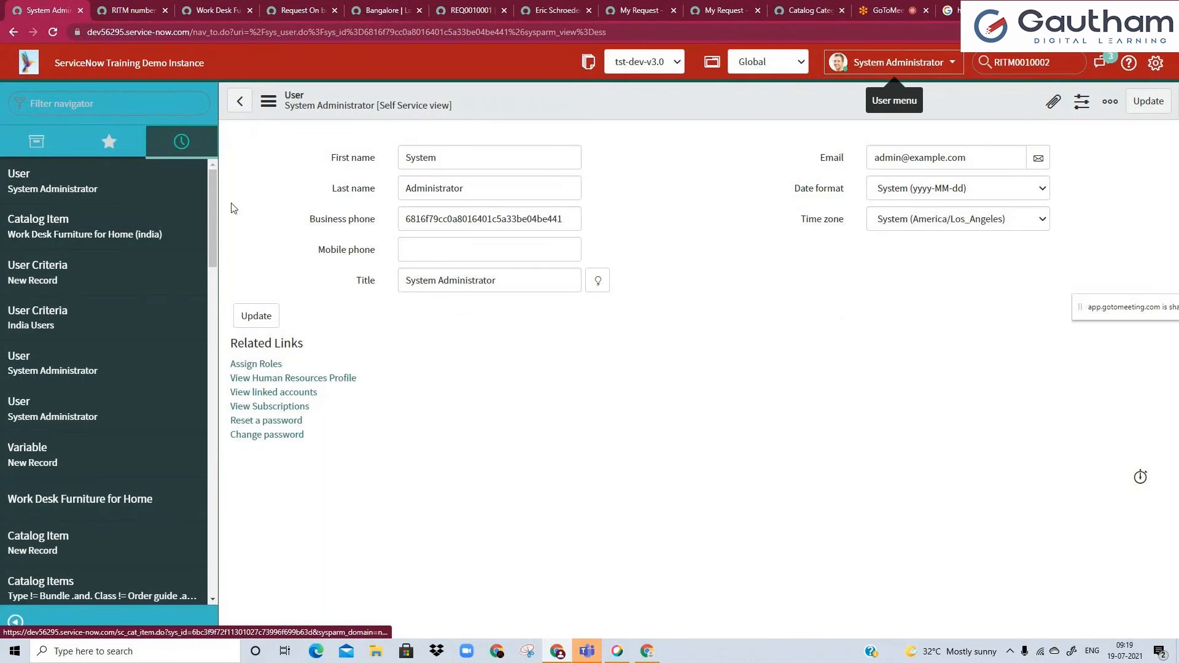
Open the System Administrator user record on its own page and change its URL to sys_user_list.do to list all users.
drag(215, 216, 221, 168)
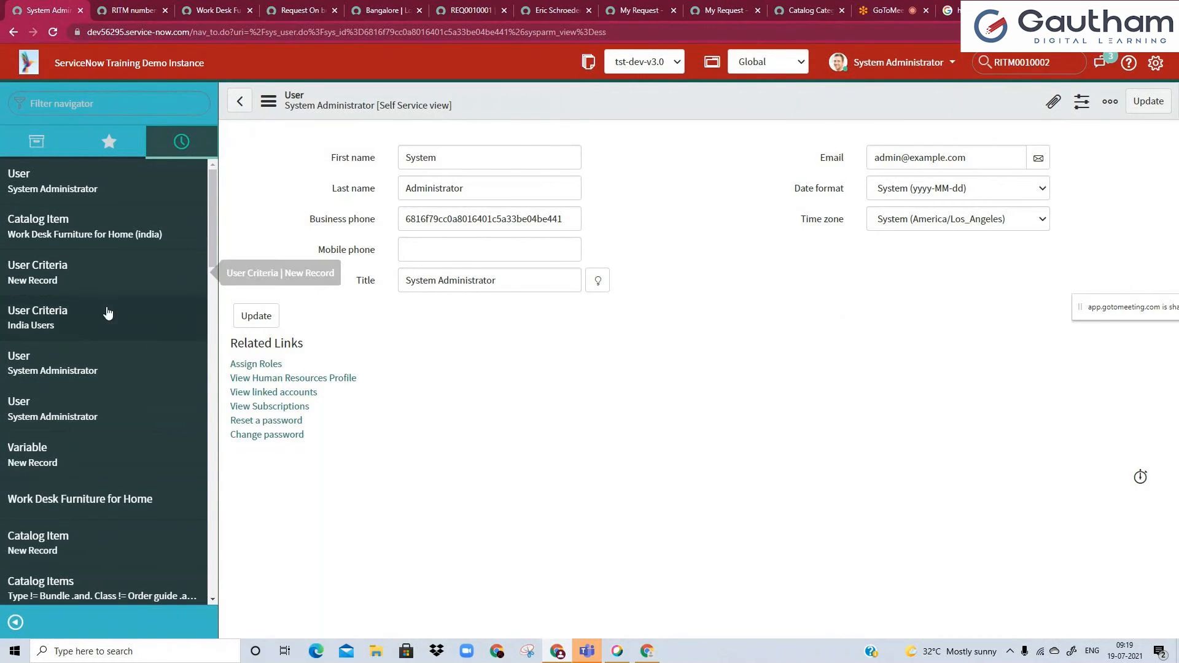
ctrl+click(102, 377)
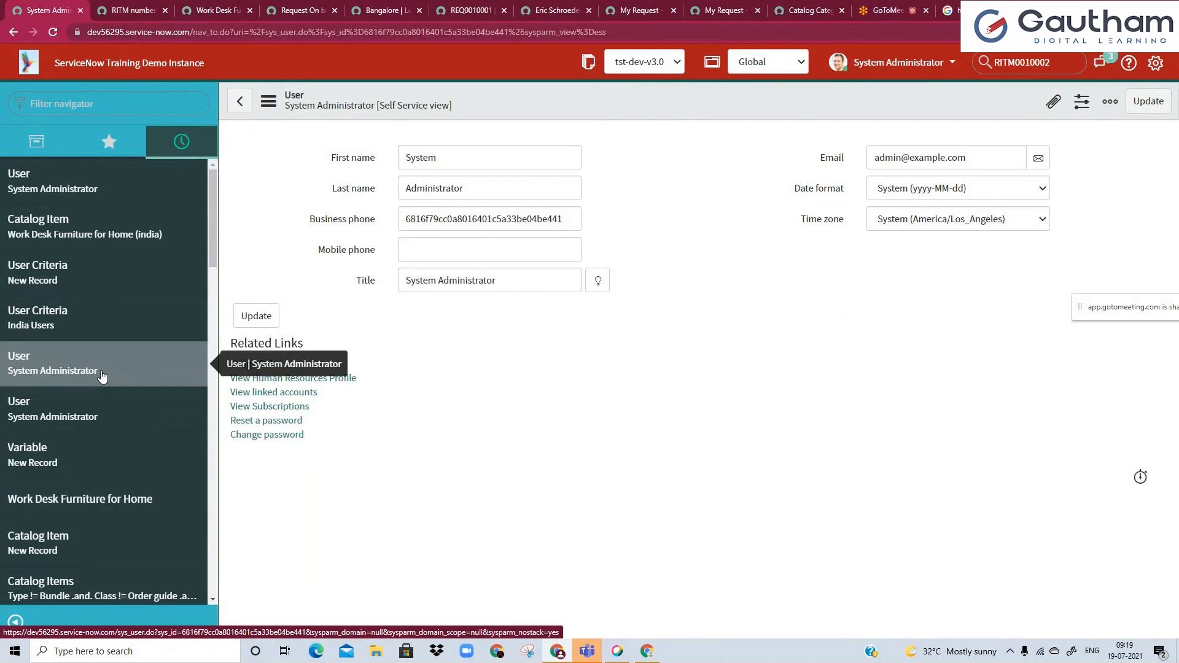
click(123, 10)
click(219, 32)
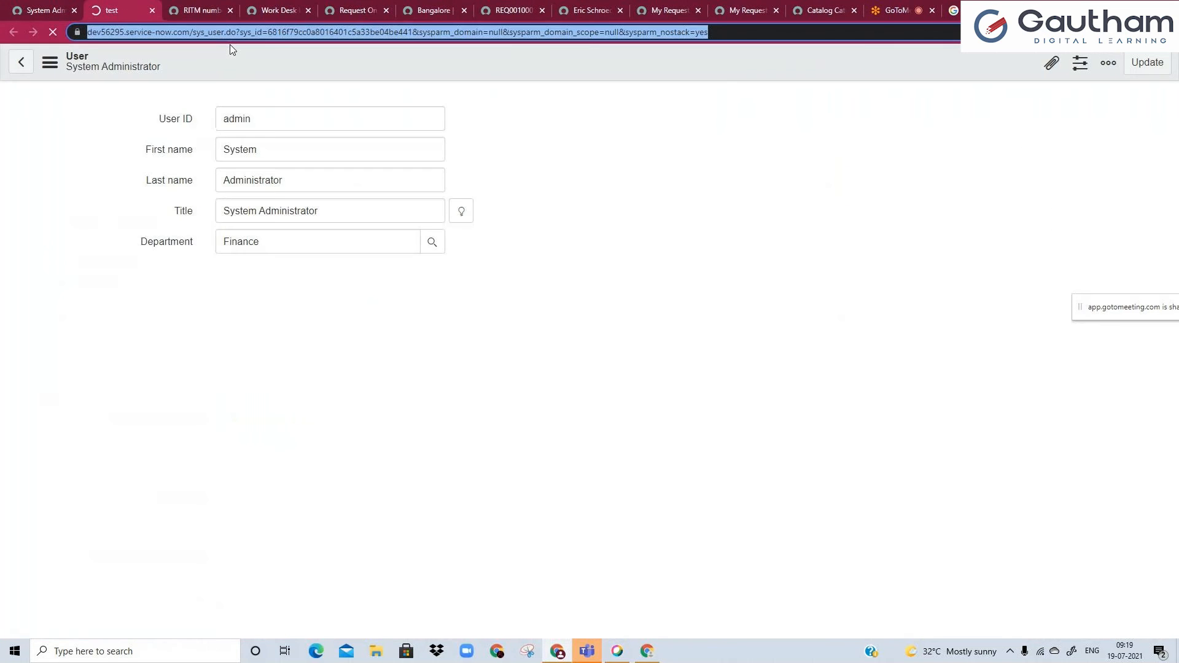
click(213, 34)
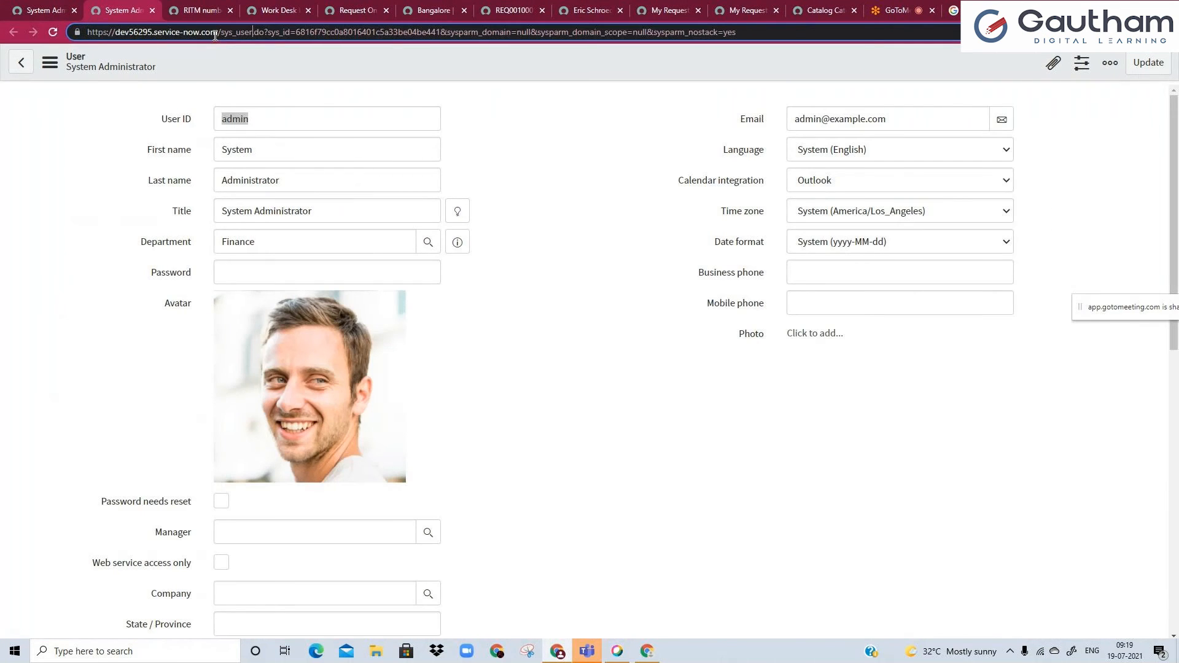
text(_)
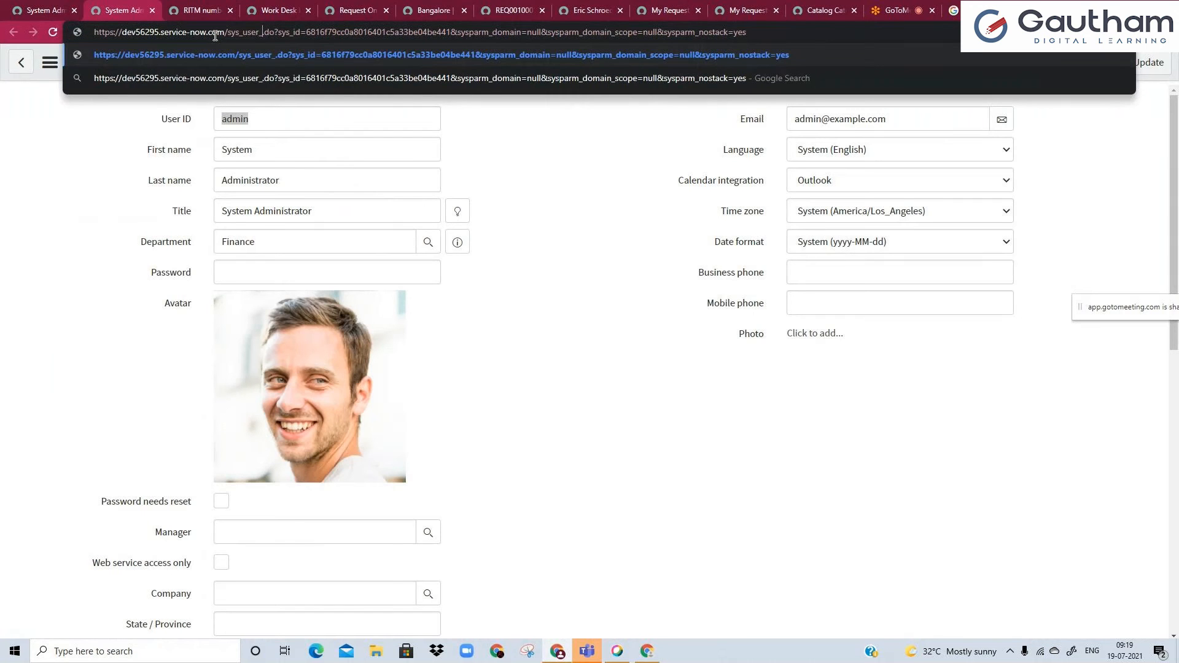
text(list)
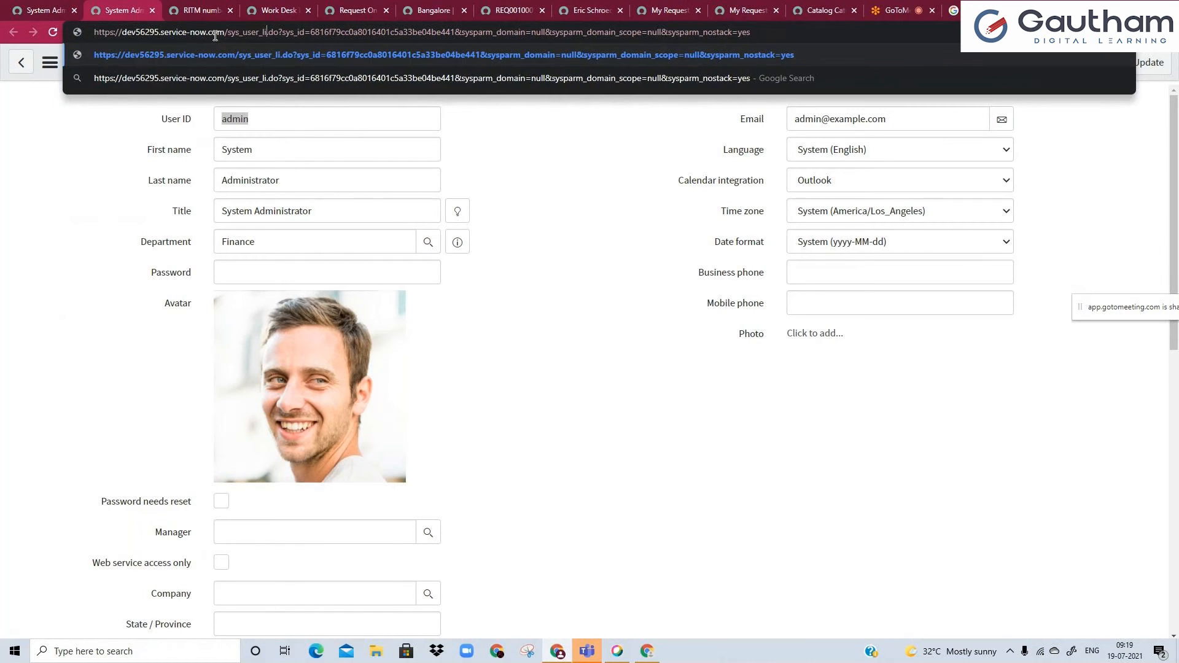
key(Return)
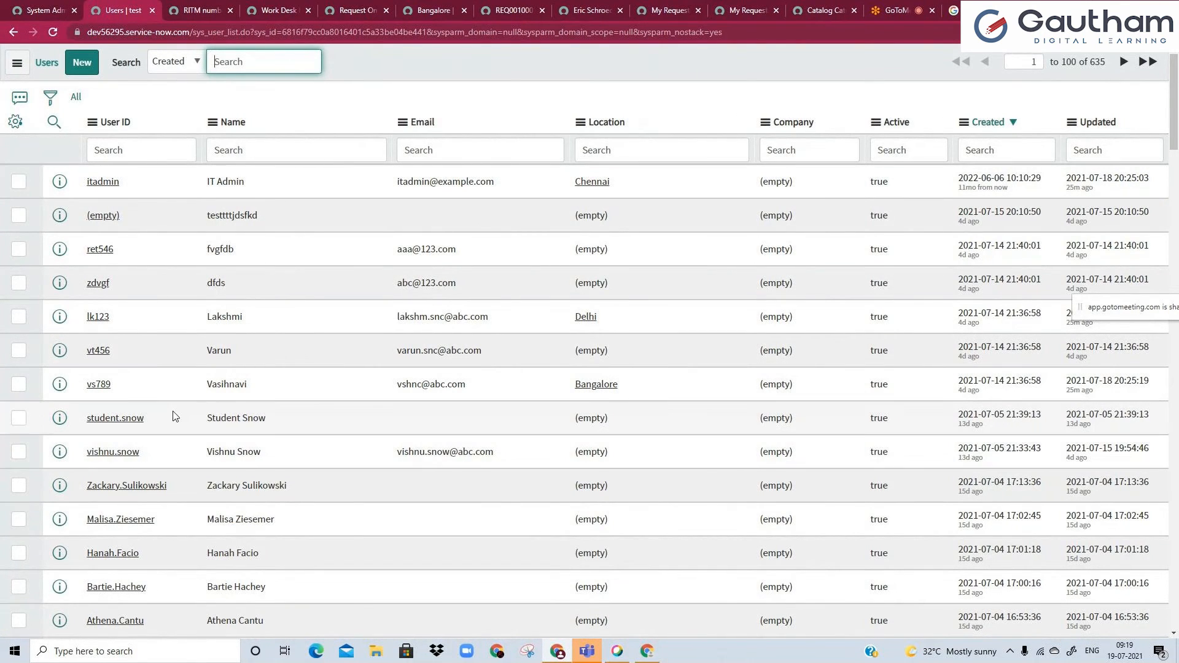
Copy the name of the user located in Bangalore from the users list.
drag(209, 383, 262, 393)
double_click(261, 393)
click(301, 398)
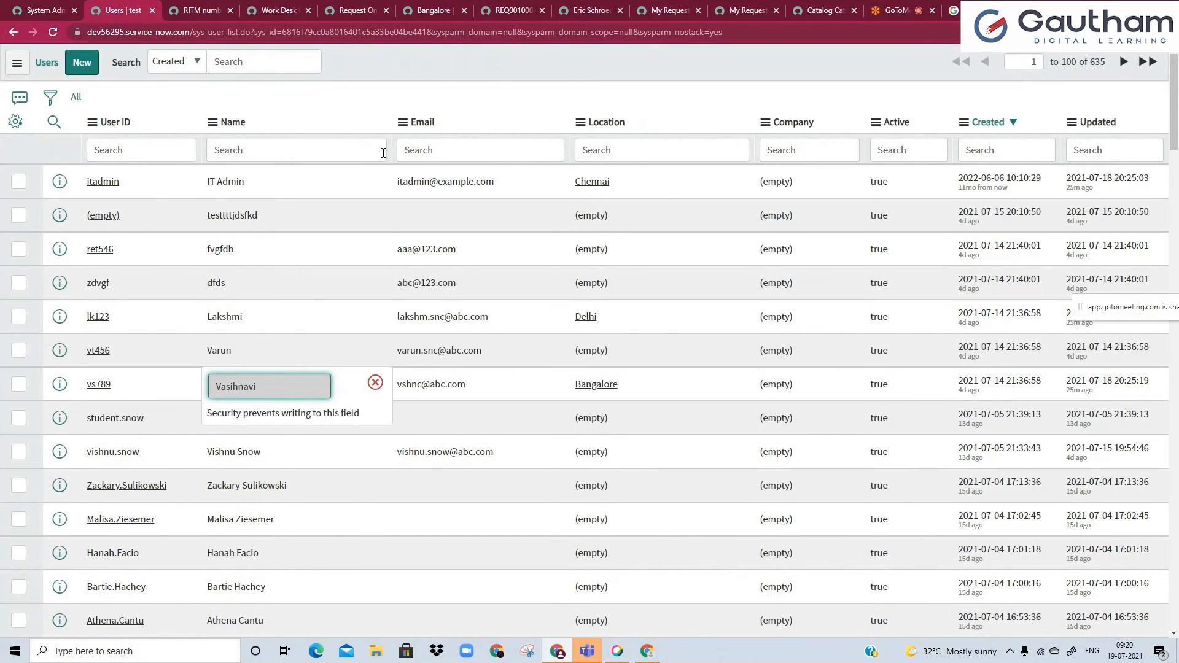
drag(274, 392, 183, 382)
key(ctrl+c)
Impersonate the Bangalore user by searching for the copied name.
click(37, 10)
click(898, 62)
click(908, 105)
click(626, 126)
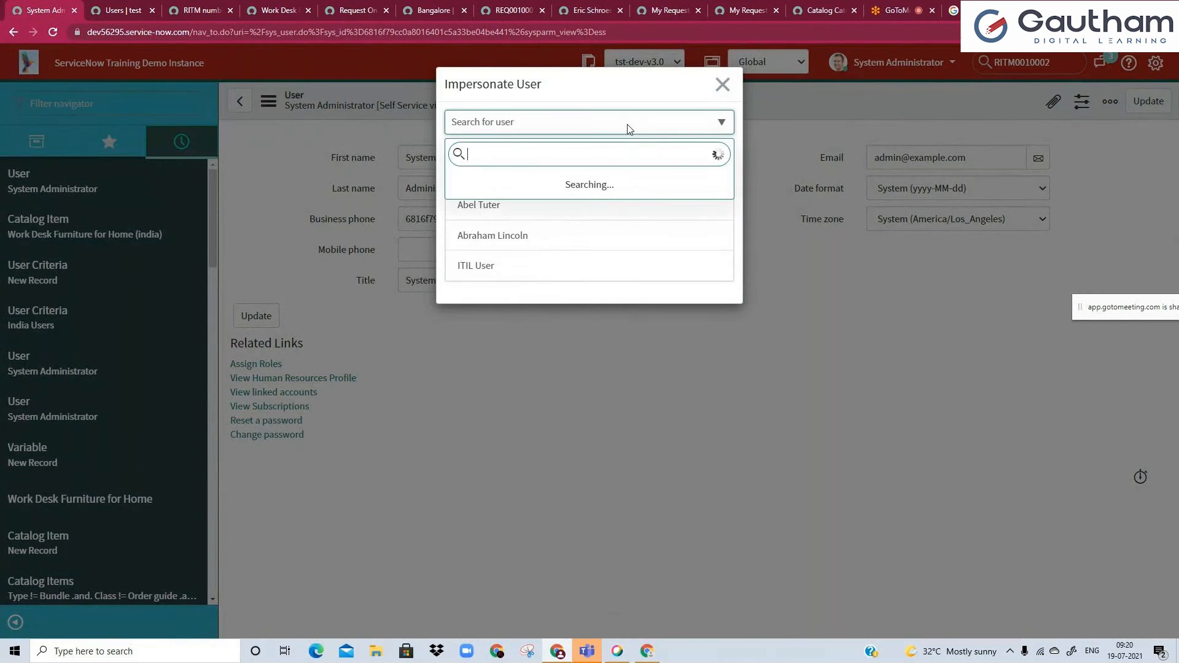
key(ctrl+v)
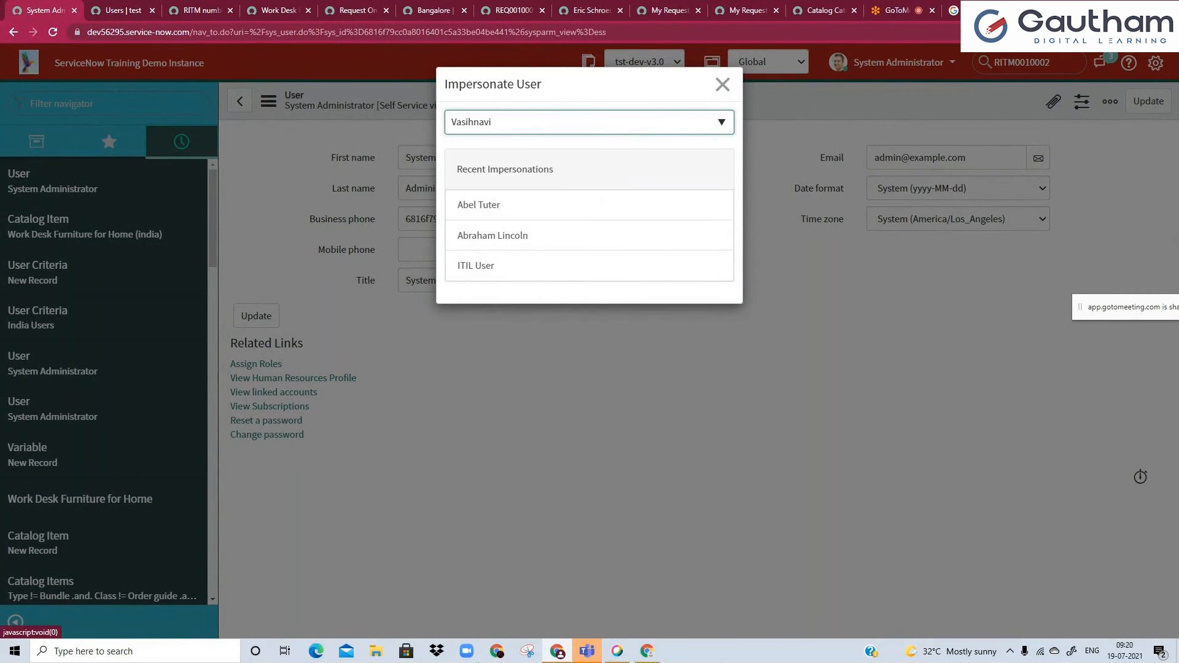
click(648, 102)
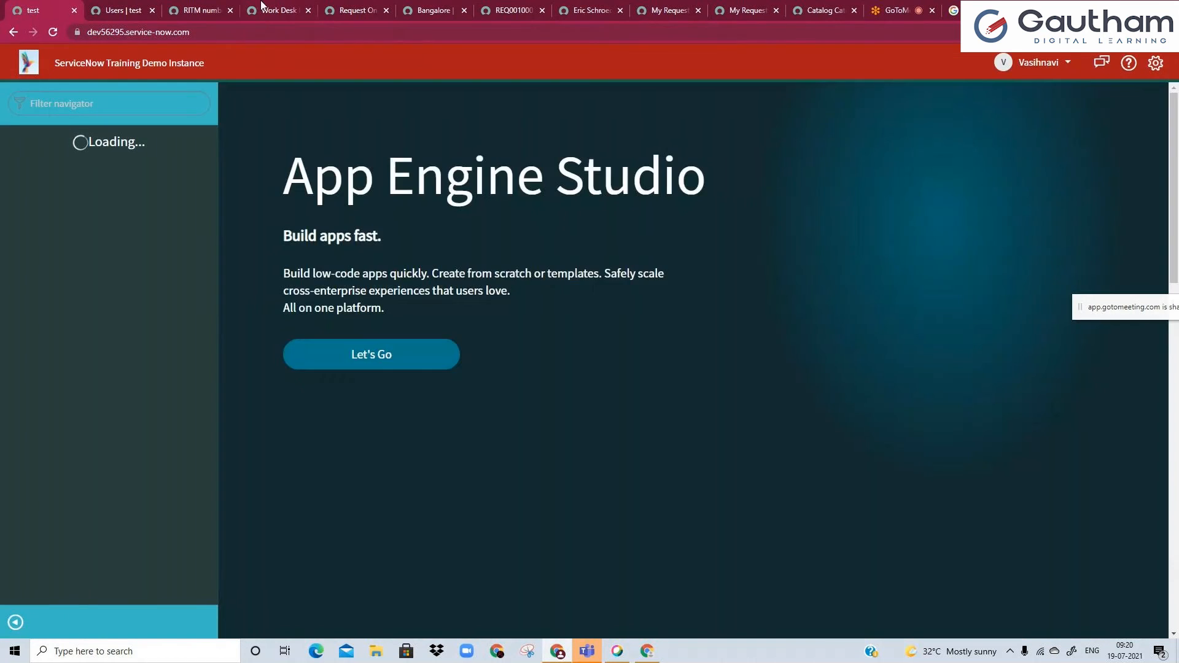
Reload the Work Desk Furniture for Home (india) portal page as the impersonated user and check its Request On behalf of default.
click(266, 8)
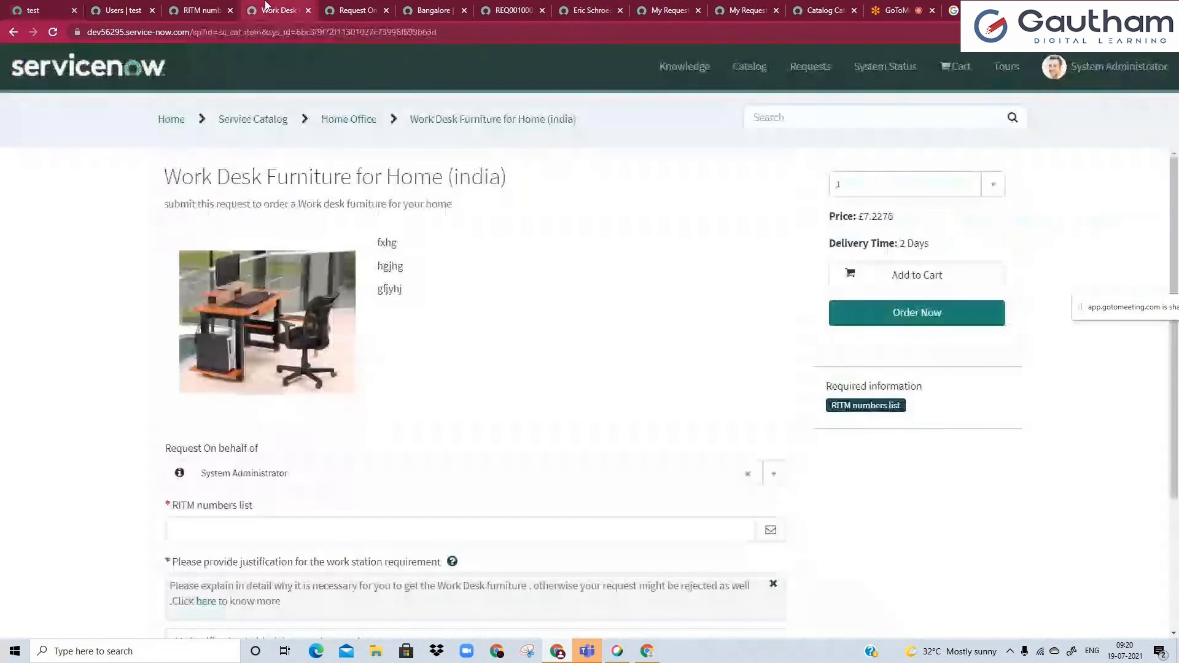
click(300, 37)
key(Return)
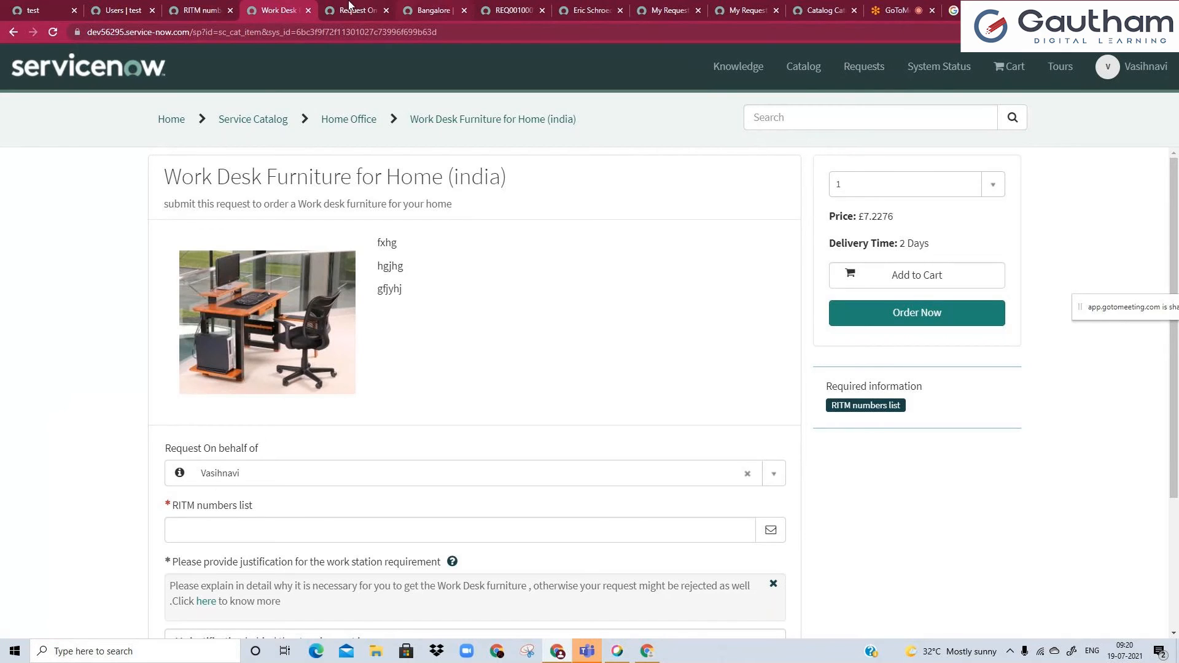
Examine each part of the javascript:gs.getUserID(); default value script and compare it with the portal form's Request On behalf of field.
click(347, 8)
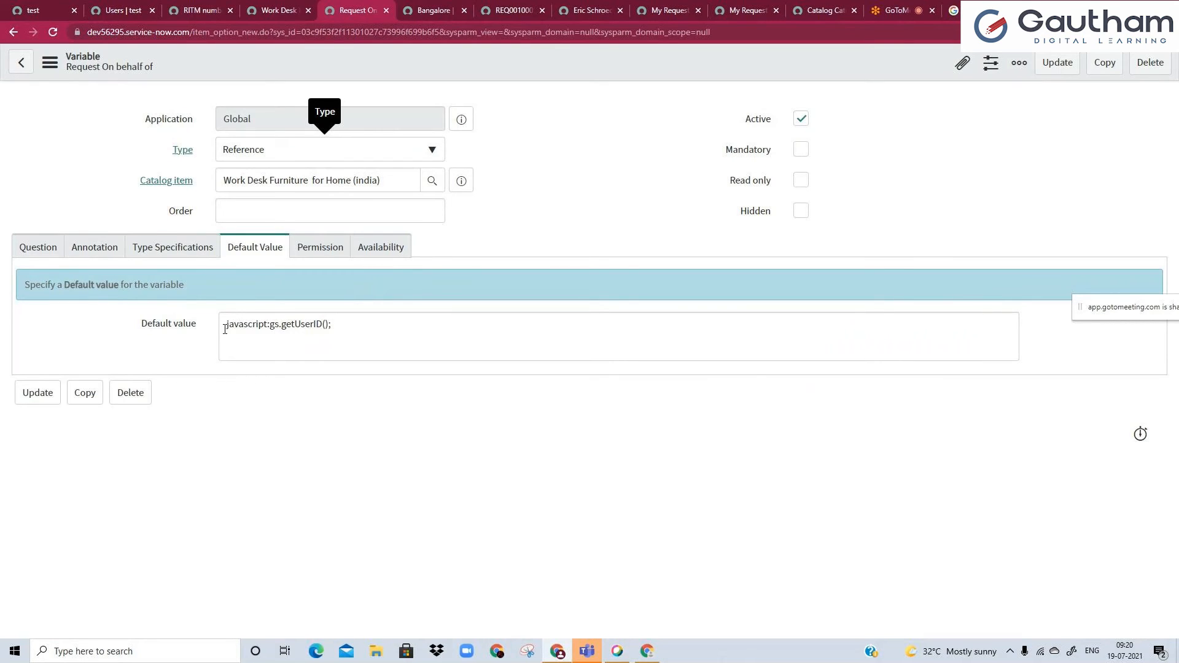
drag(225, 329, 256, 330)
click(310, 330)
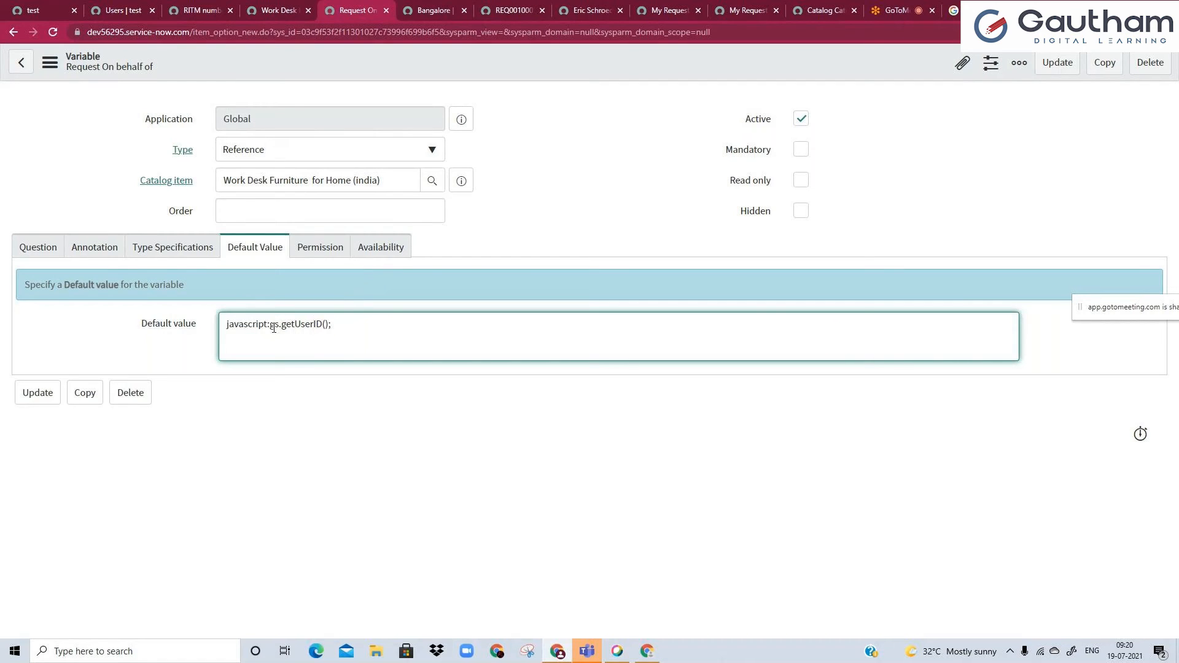
triple_click(274, 328)
double_click(275, 328)
click(283, 327)
drag(283, 326, 326, 327)
click(326, 328)
click(284, 9)
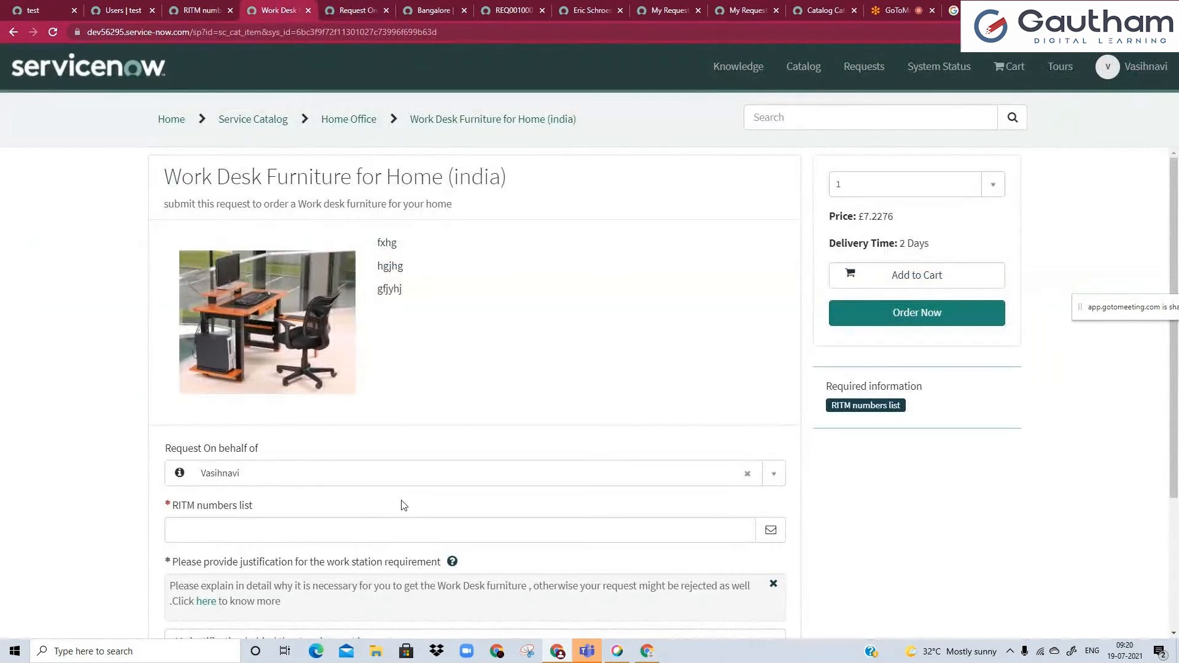
Switch the impersonation back to System Administrator.
click(46, 9)
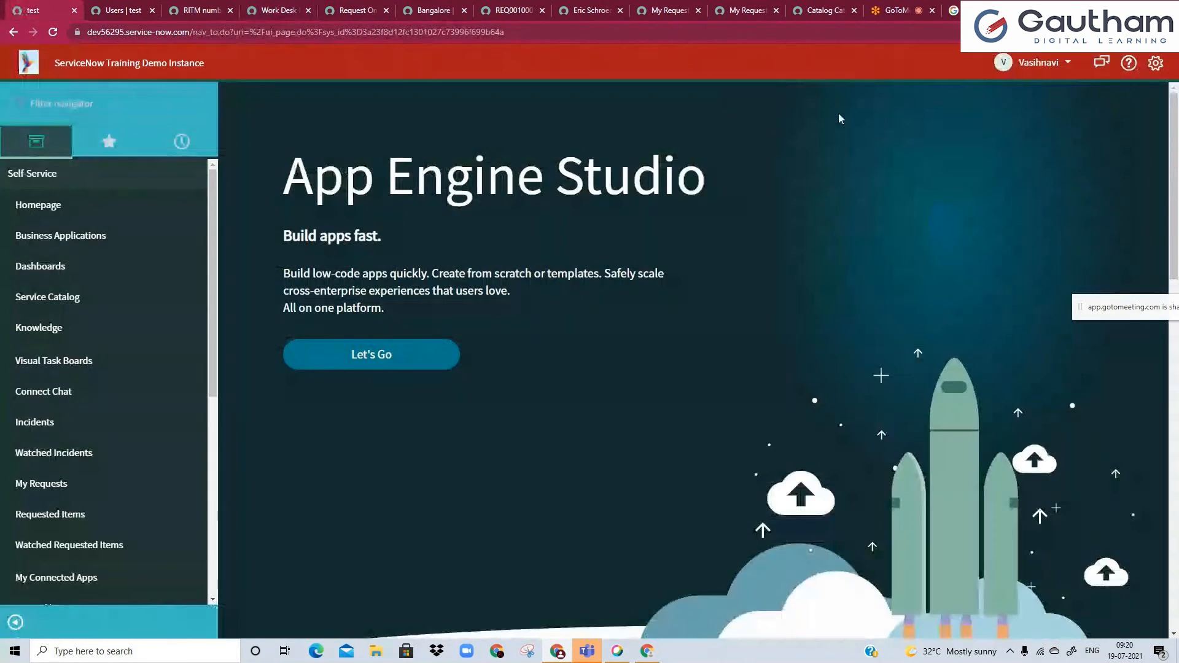
click(1037, 62)
click(1045, 109)
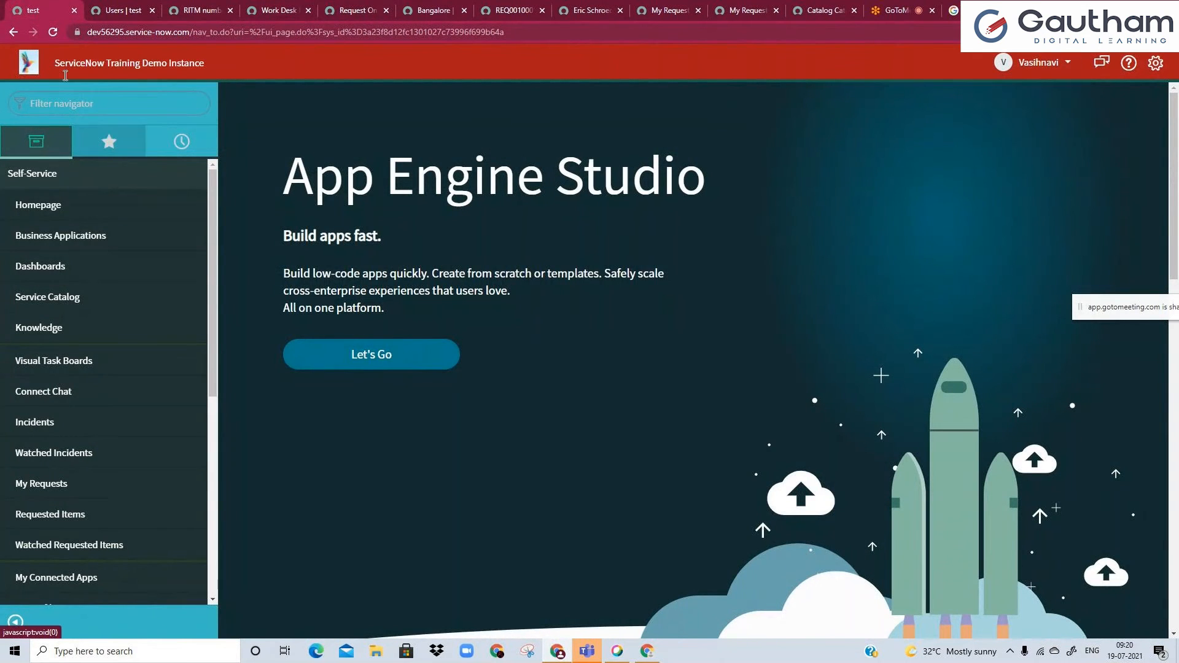
Compare the Request On behalf of variable's Order field with the sequence of questions on the portal form.
click(335, 7)
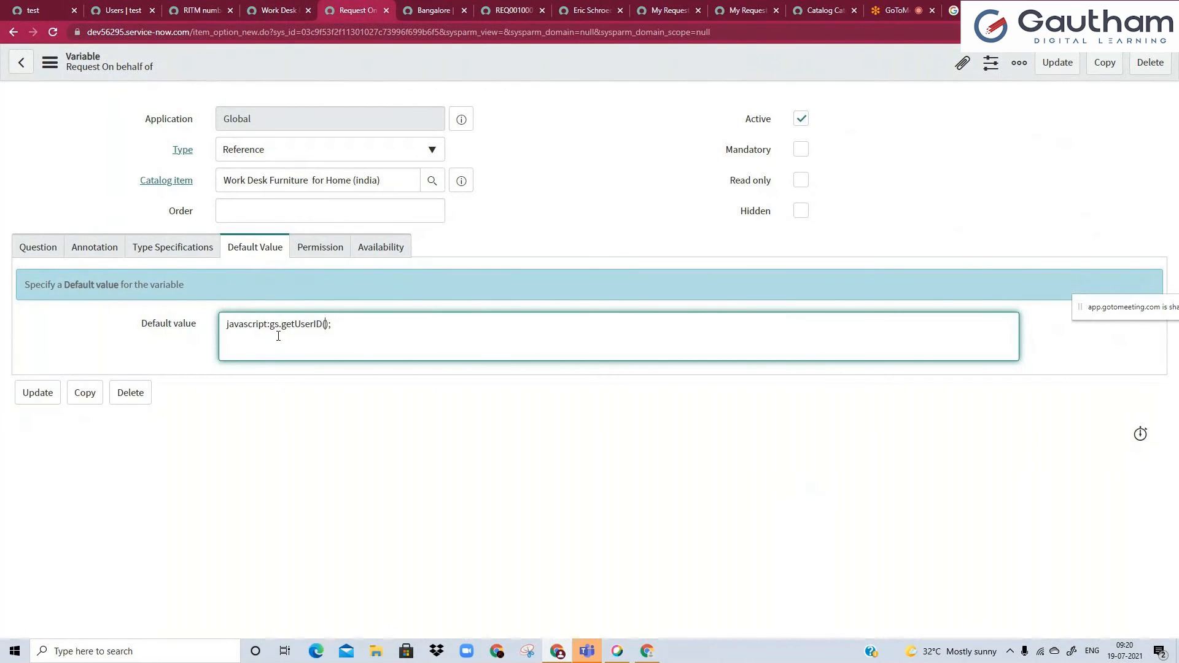
click(277, 210)
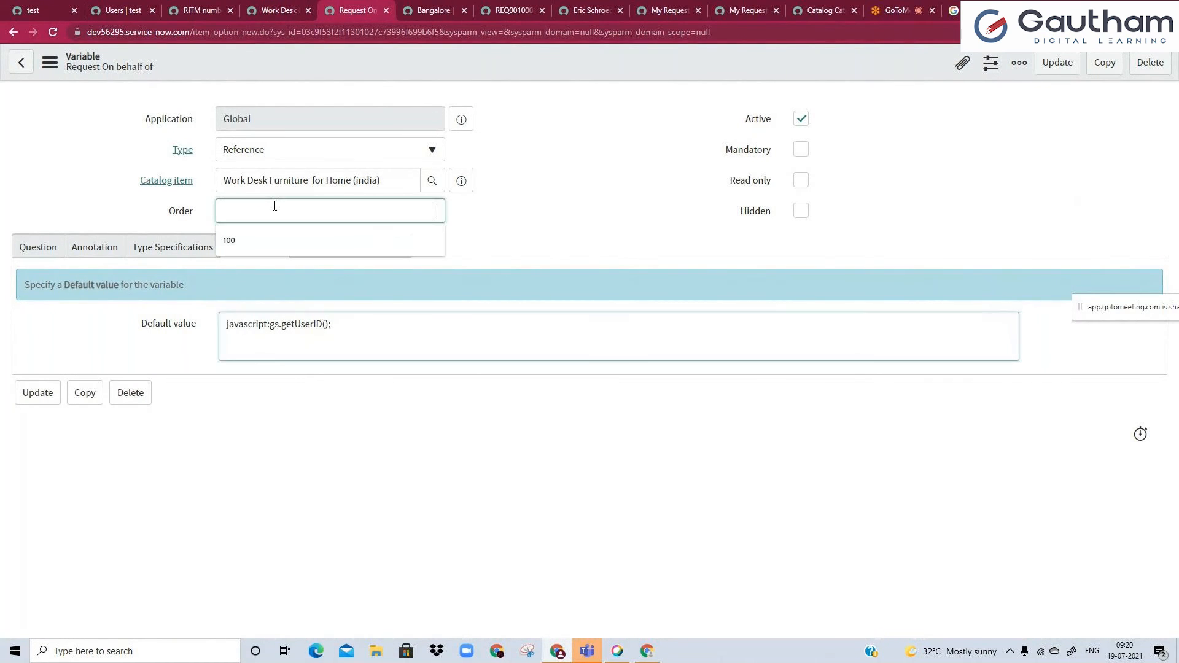
click(280, 10)
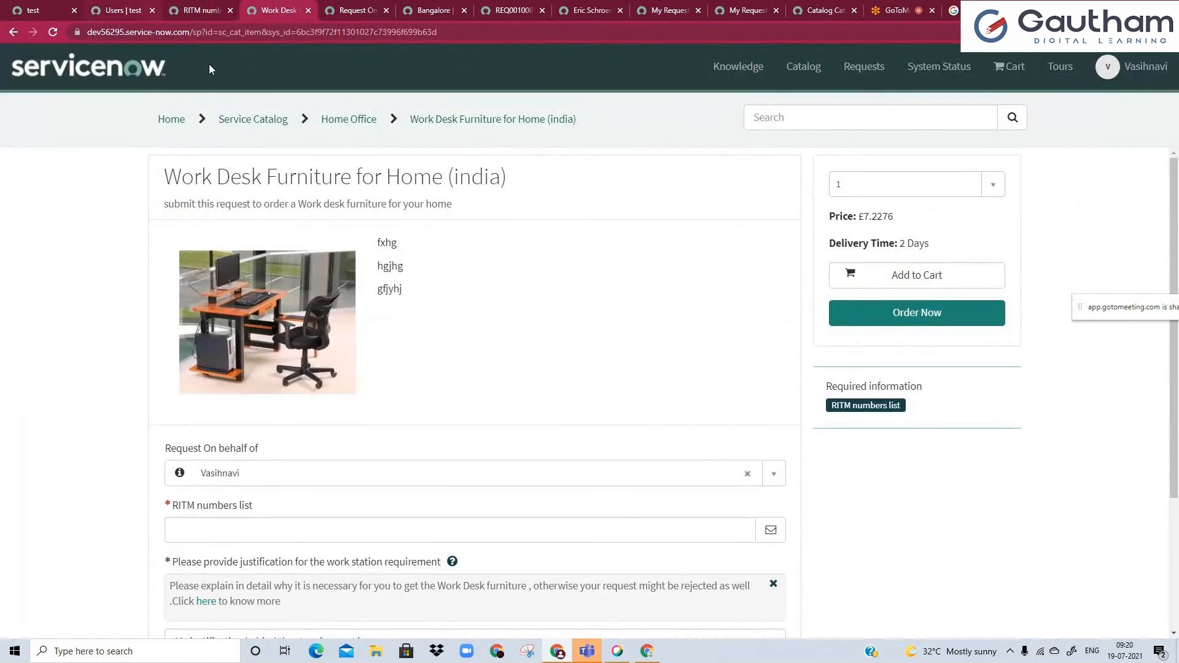
scroll(243, 528, down, 2)
click(245, 581)
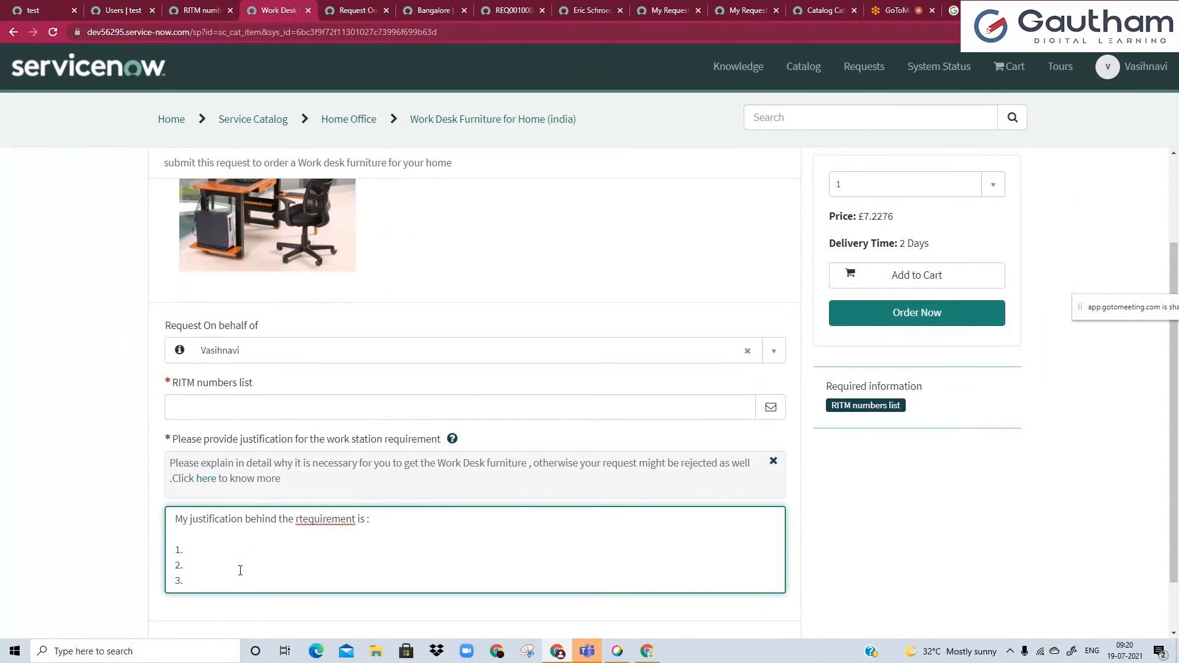
click(348, 10)
click(279, 10)
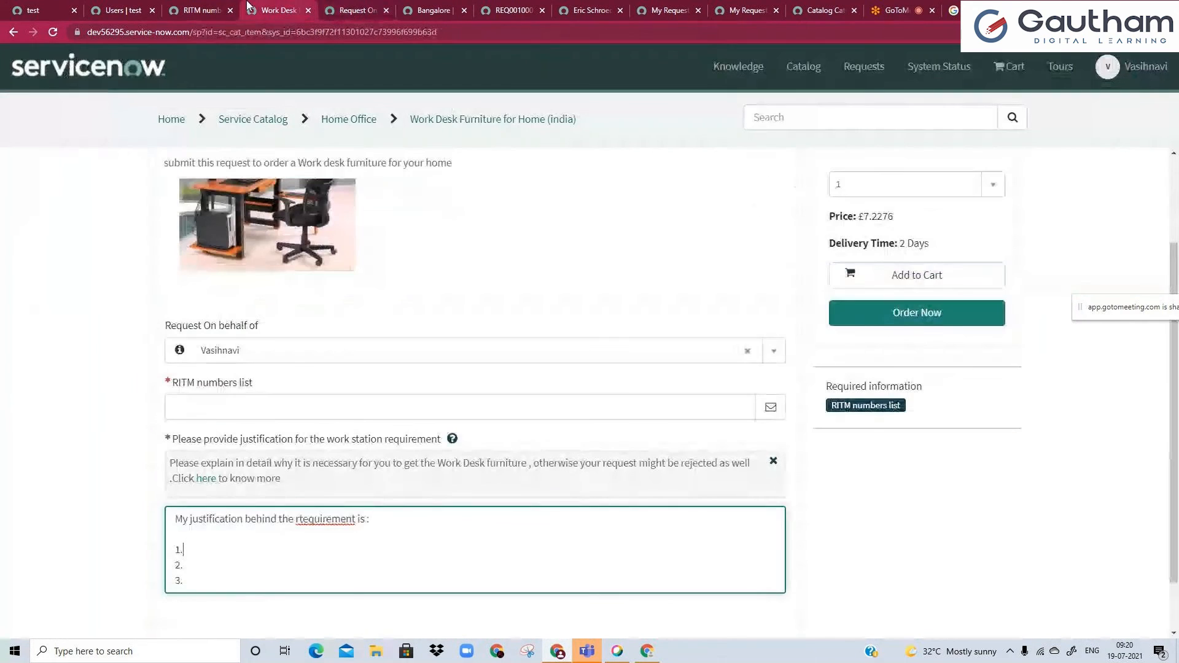
click(355, 10)
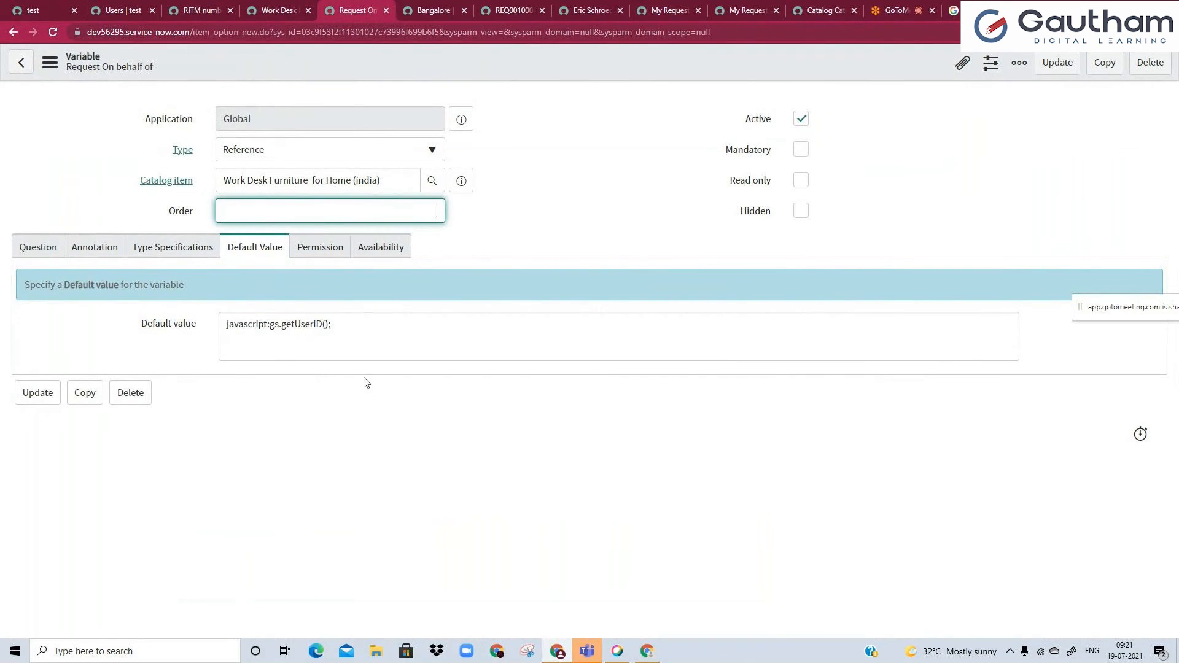
click(295, 8)
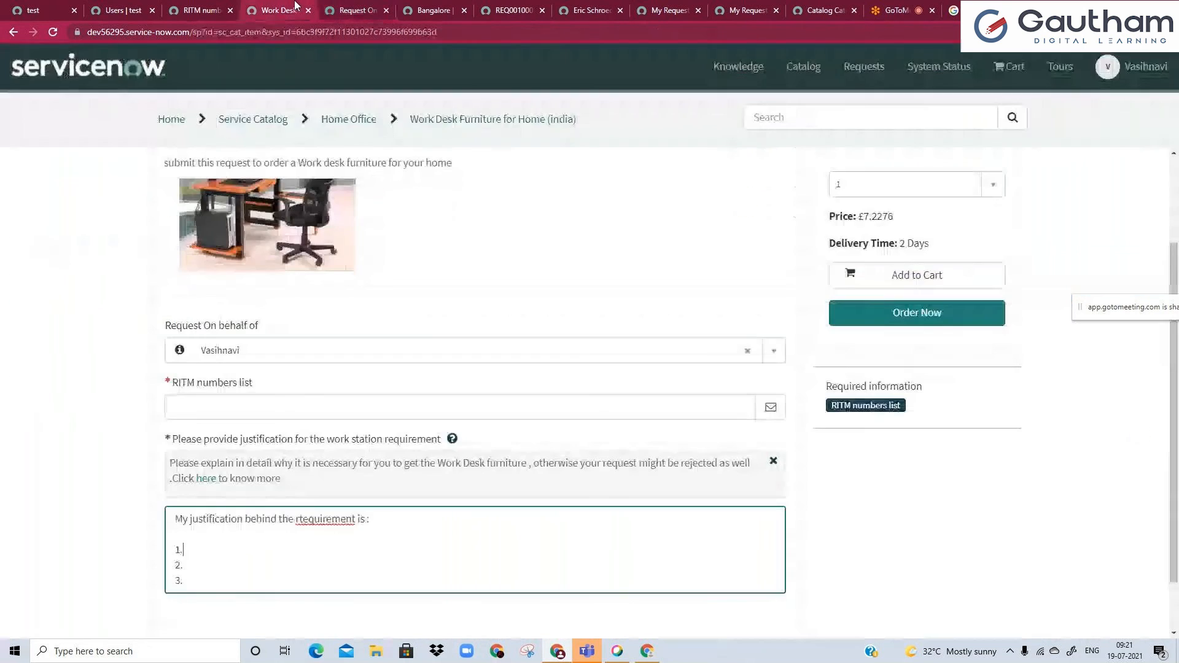
Review the portal form's question sequence from Request On behalf of through RITM numbers list to the work station justification.
click(238, 323)
drag(232, 381, 254, 388)
click(290, 444)
drag(290, 444, 321, 444)
click(321, 443)
double_click(321, 443)
click(322, 444)
click(321, 443)
triple_click(321, 444)
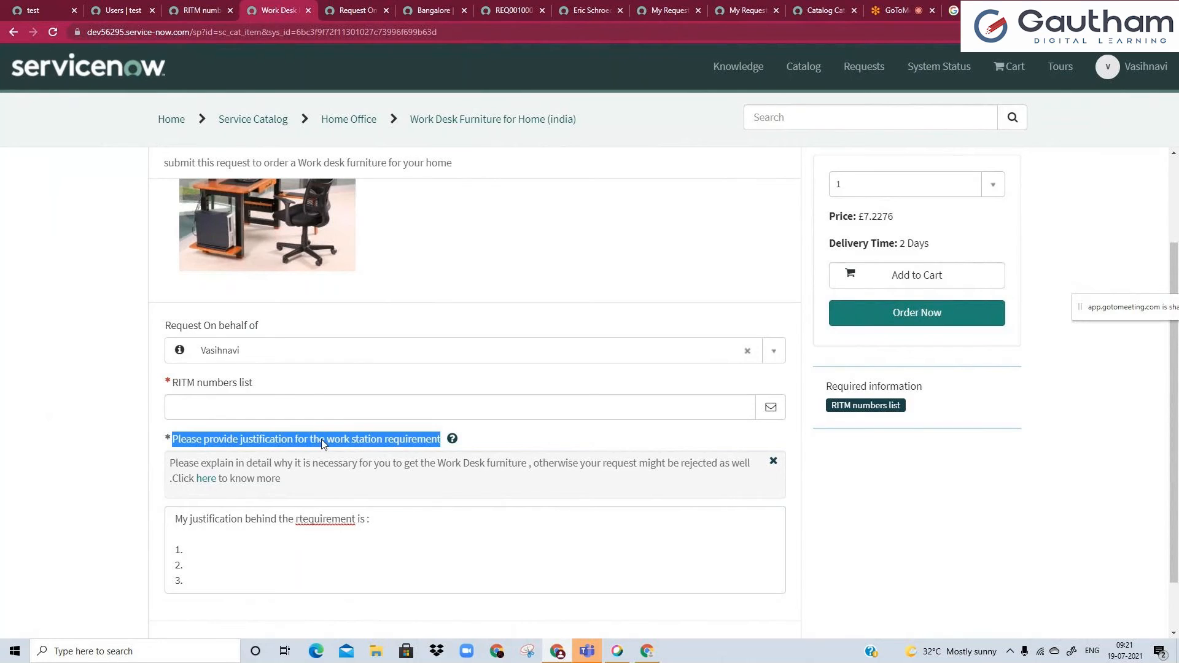
click(321, 443)
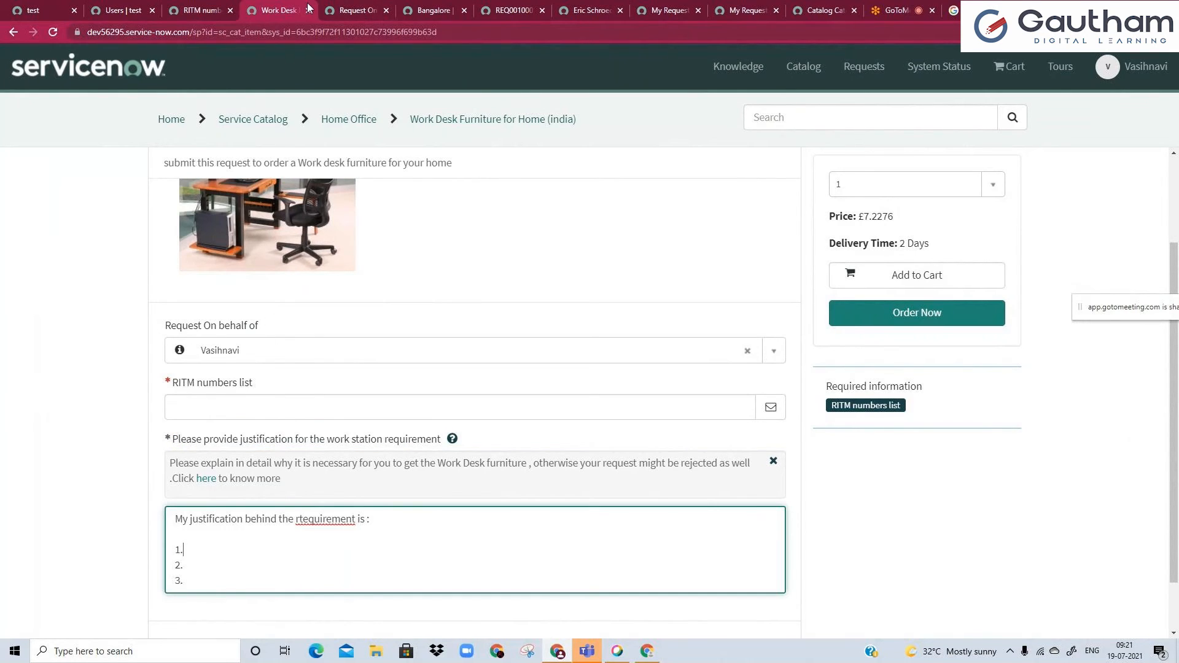
Set the Request On behalf of variable's order to 1000 and save the record, staying on it.
click(353, 10)
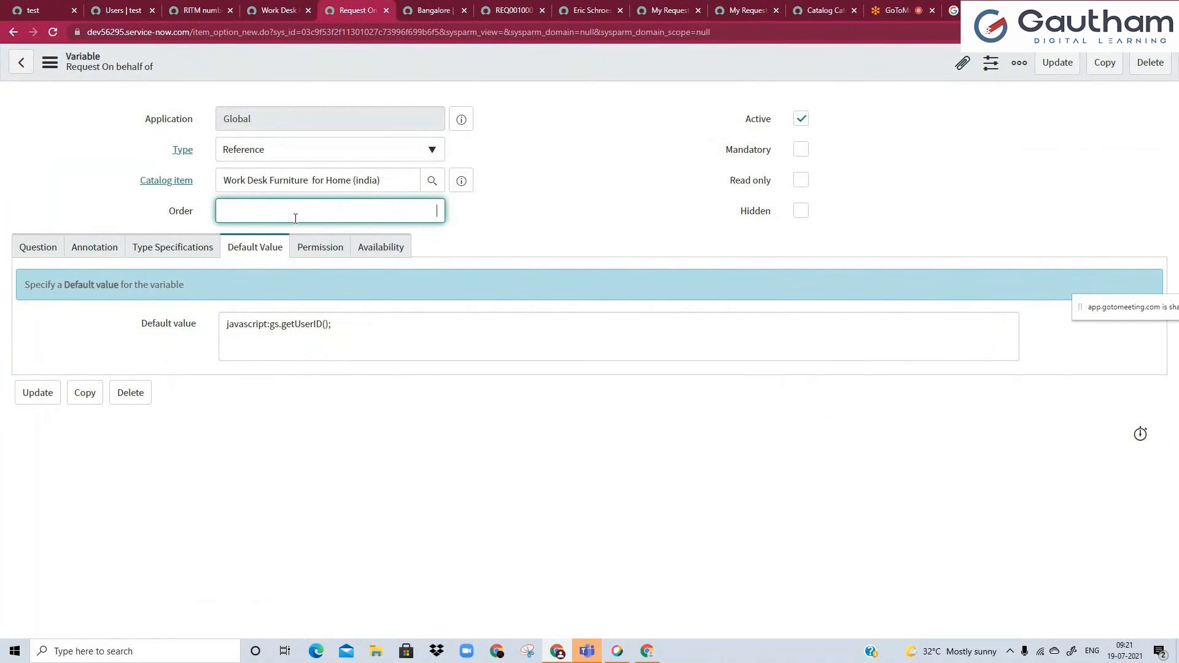
text(1000)
right_click(398, 68)
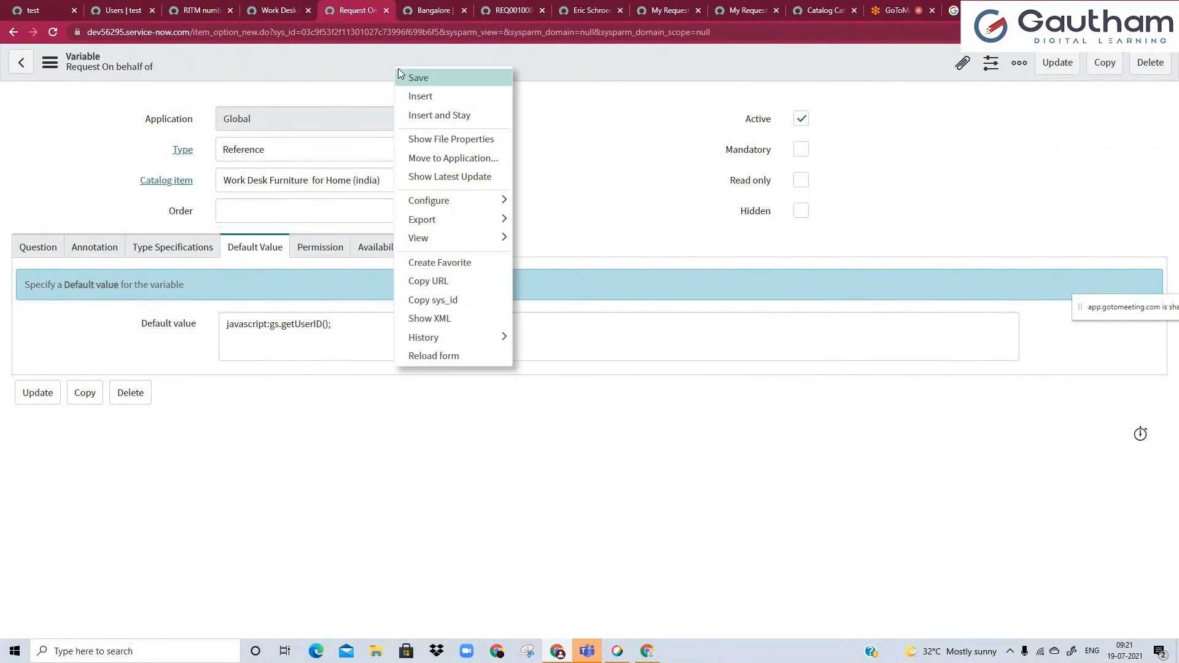
click(402, 76)
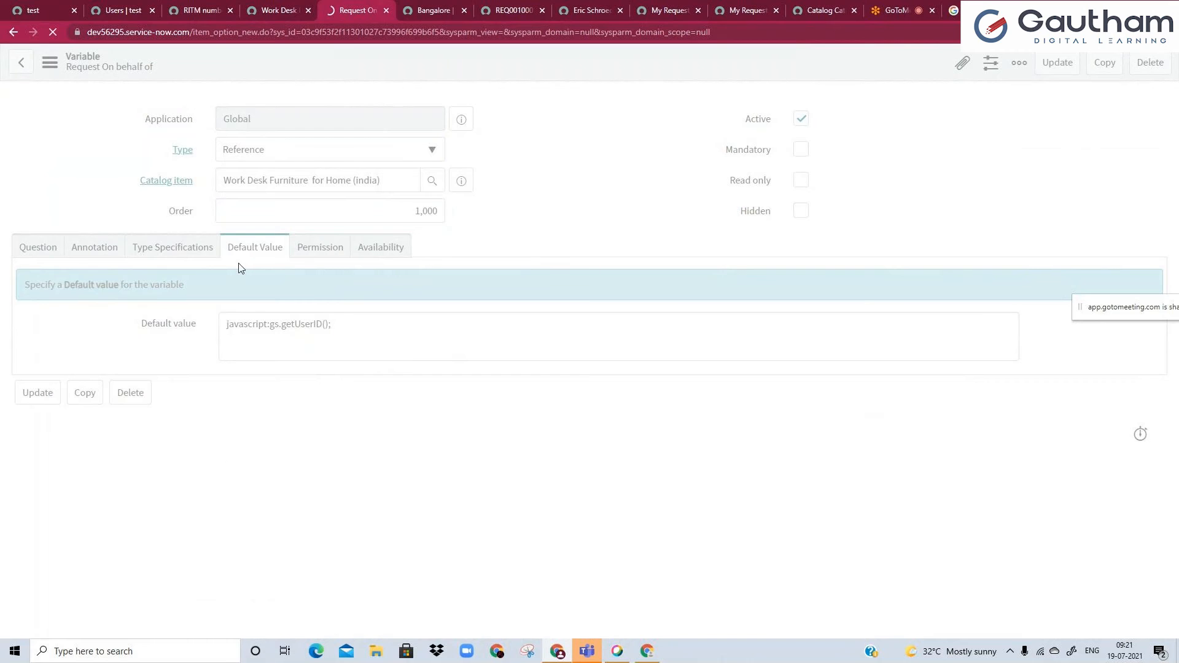
Reload the portal item page and check where Request On behalf of is placed among the questions.
click(275, 10)
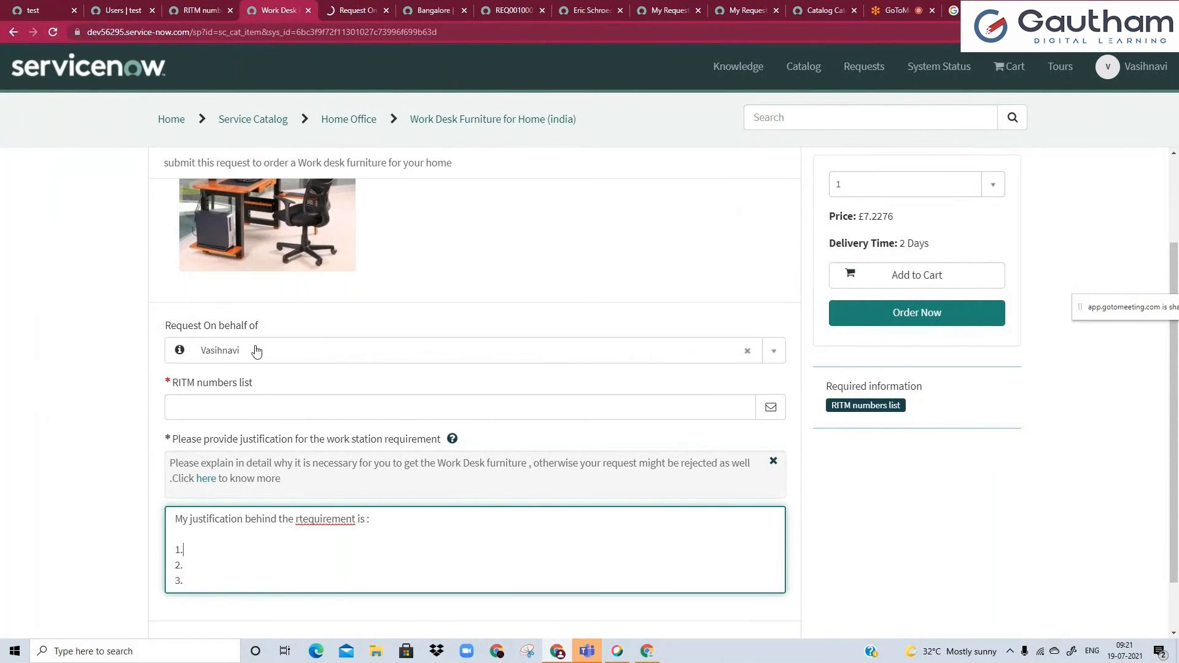
click(51, 32)
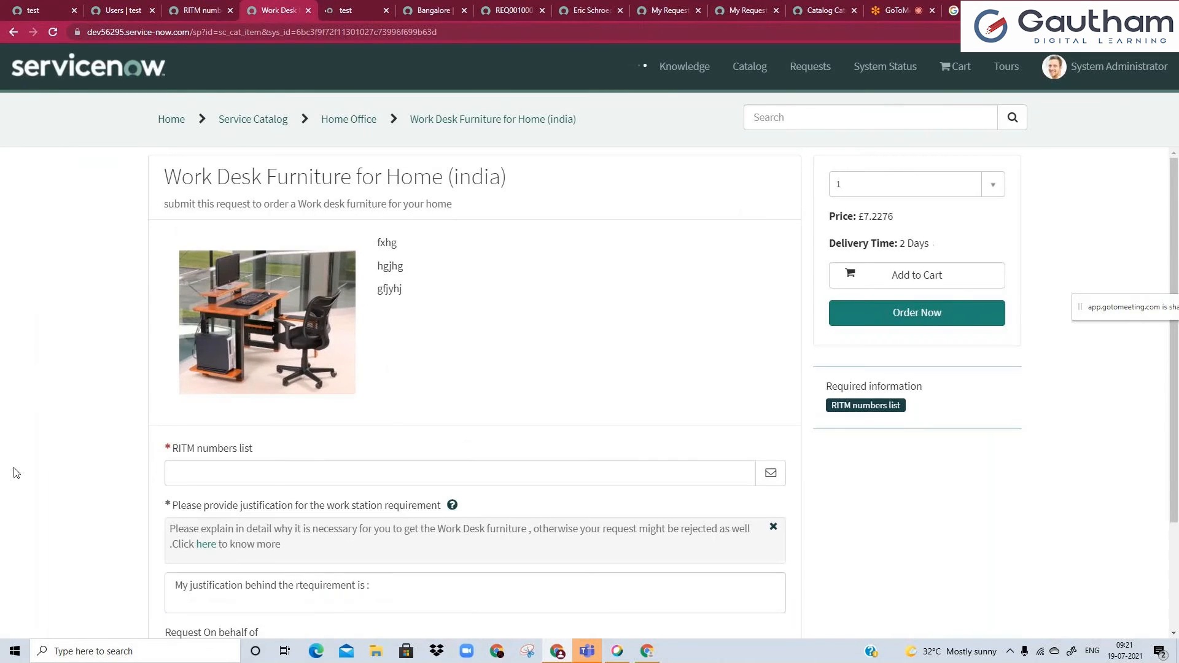
scroll(110, 482, down, 3)
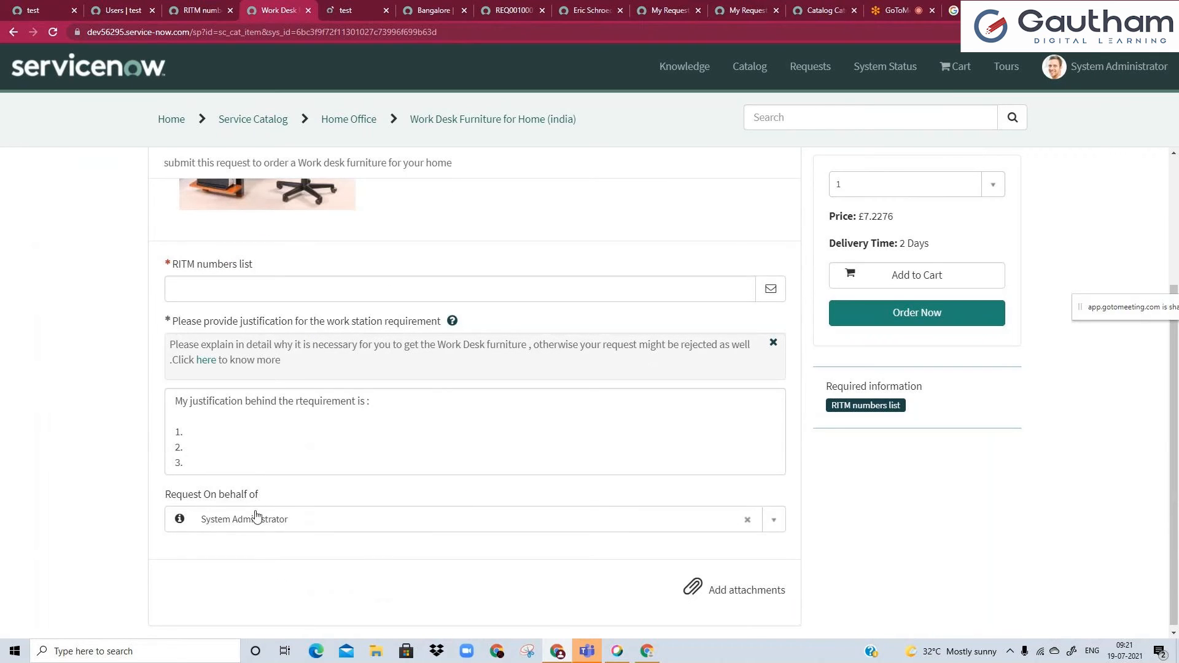
Open the Work Desk Furniture for Home (india) catalog item record from the Request On behalf of variable and find its variables list.
click(368, 6)
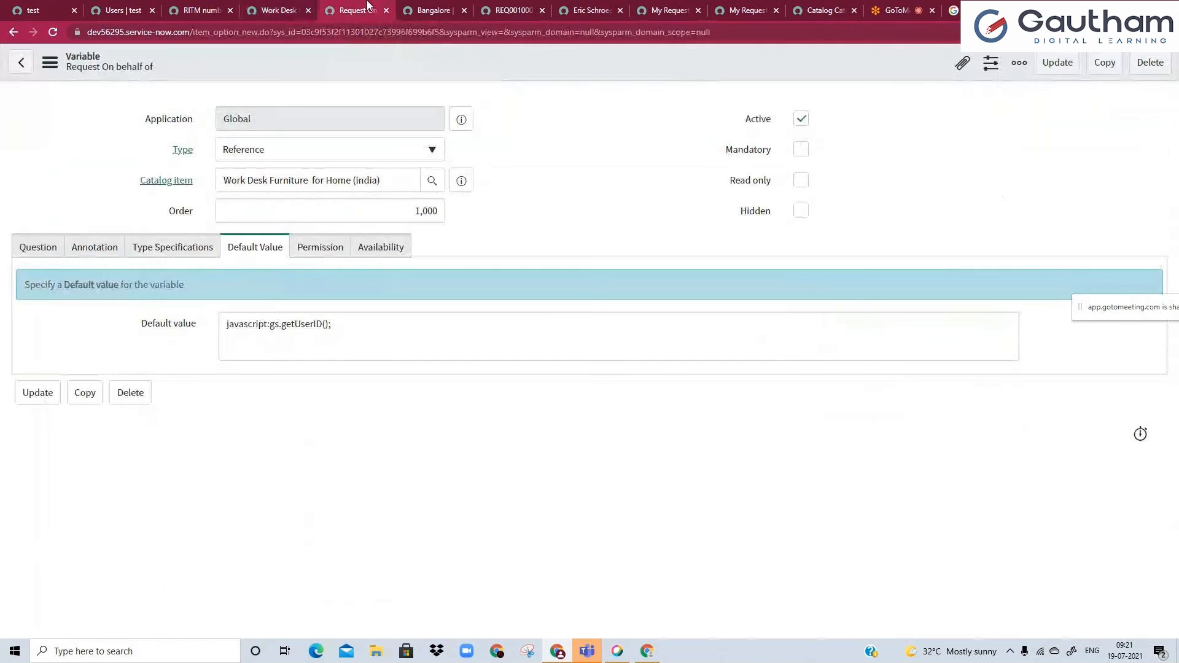
click(465, 182)
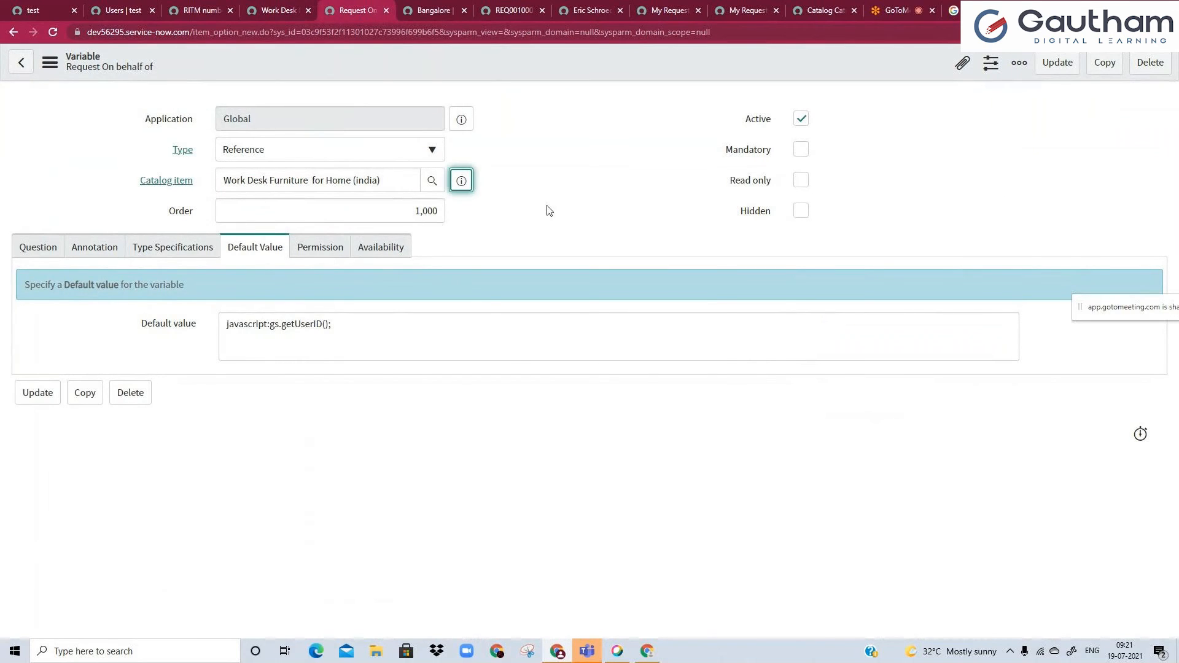
click(676, 237)
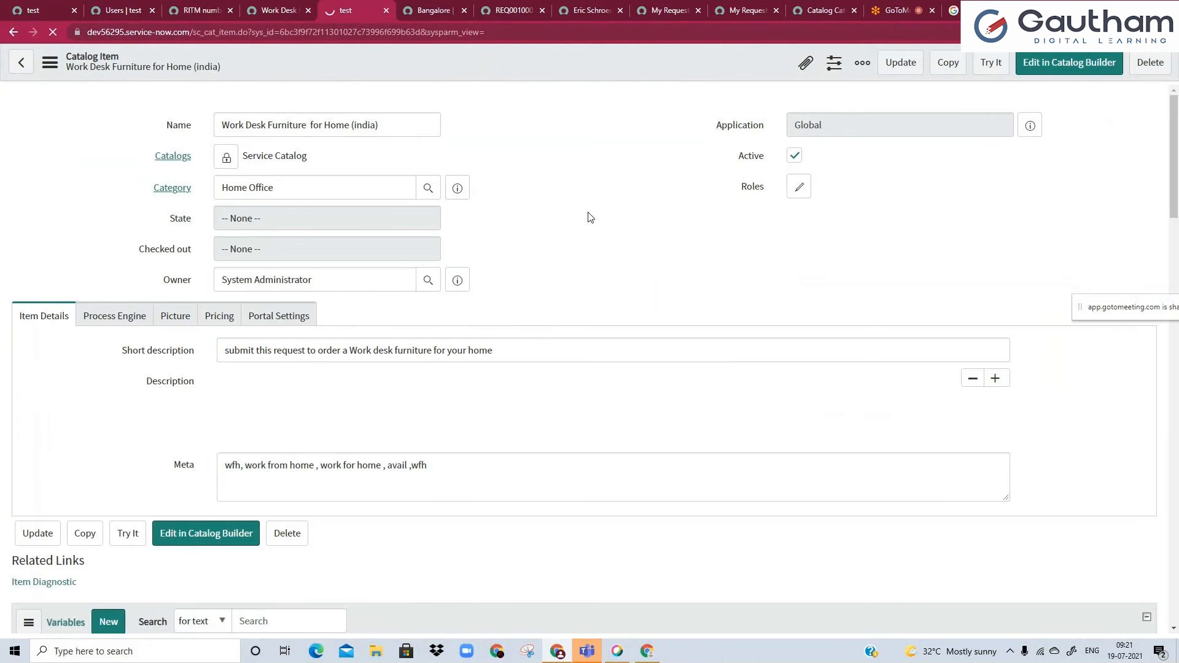
scroll(565, 496, down, 5)
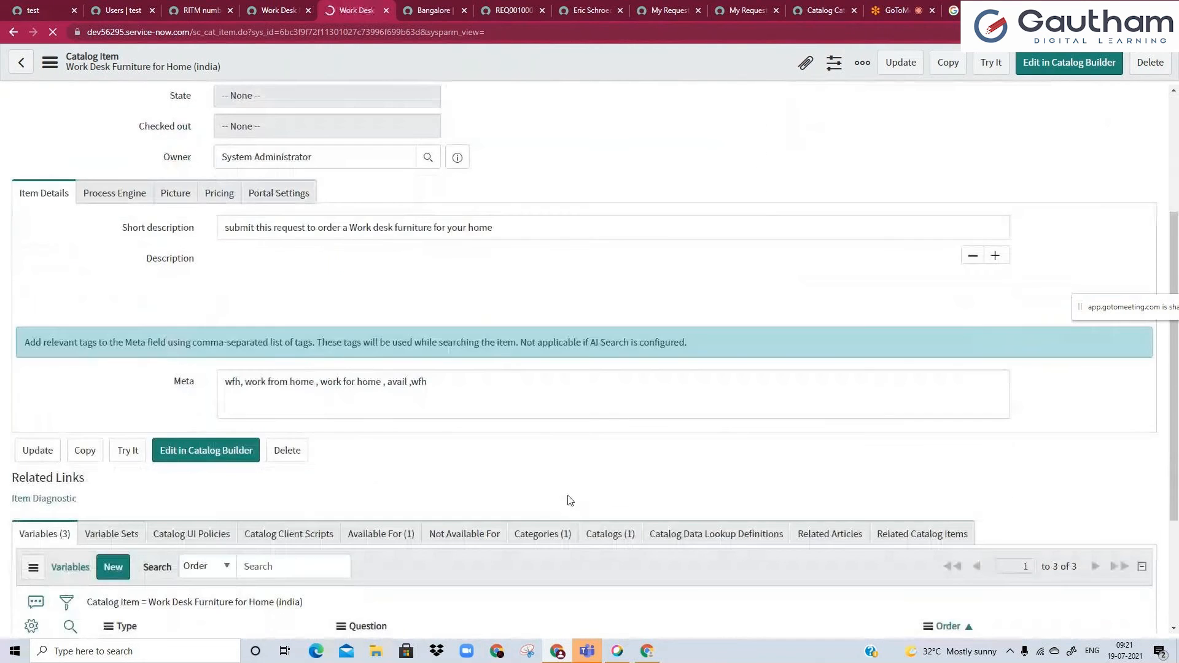
scroll(554, 498, down, 1)
In the catalog item's variables list, set the order of Request On behalf of to 20 and of RITM numbers list to 50.
double_click(1116, 461)
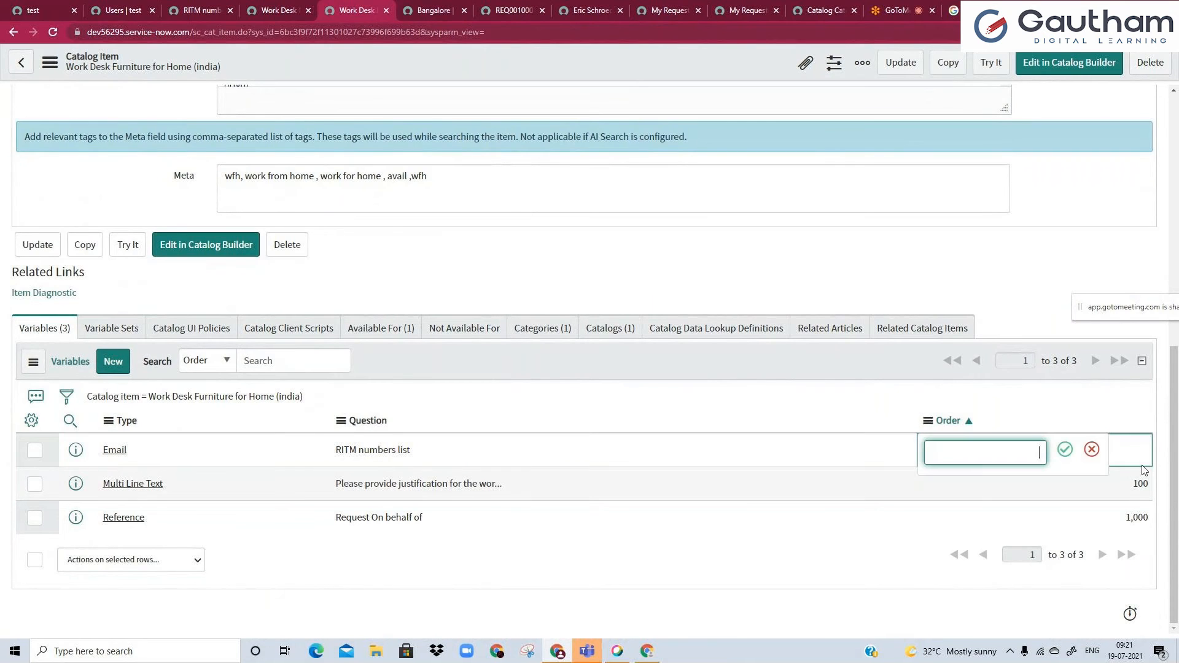
click(1137, 515)
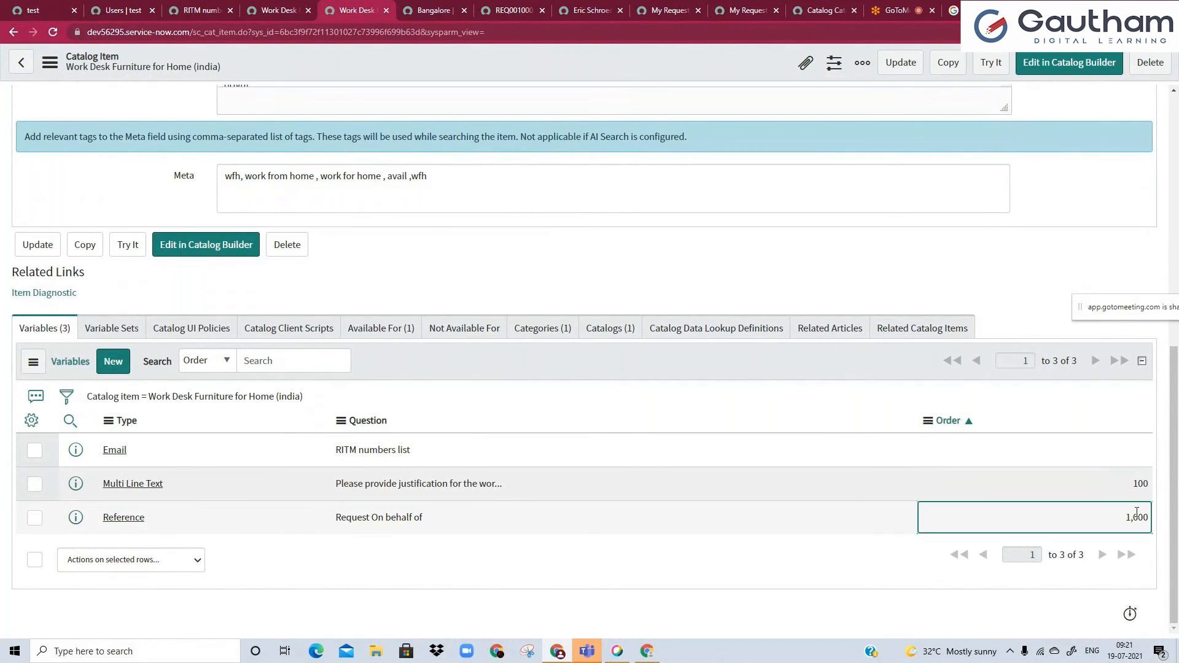
text(20)
key(Return)
click(1139, 453)
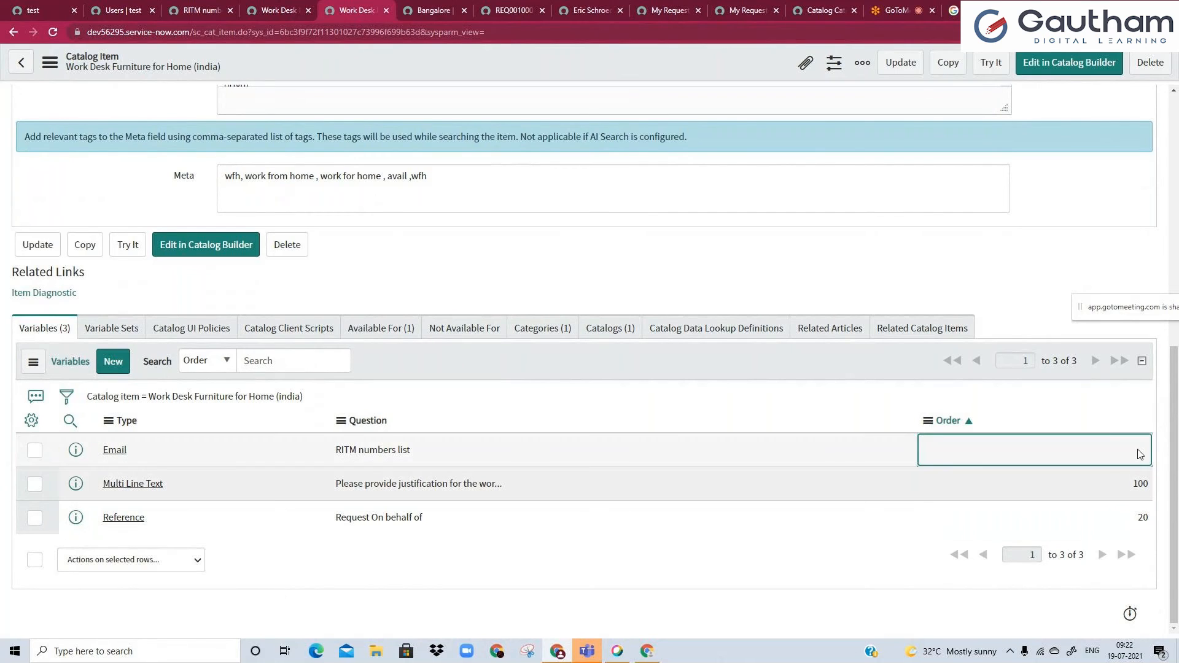
click(1139, 454)
text(50)
key(Return)
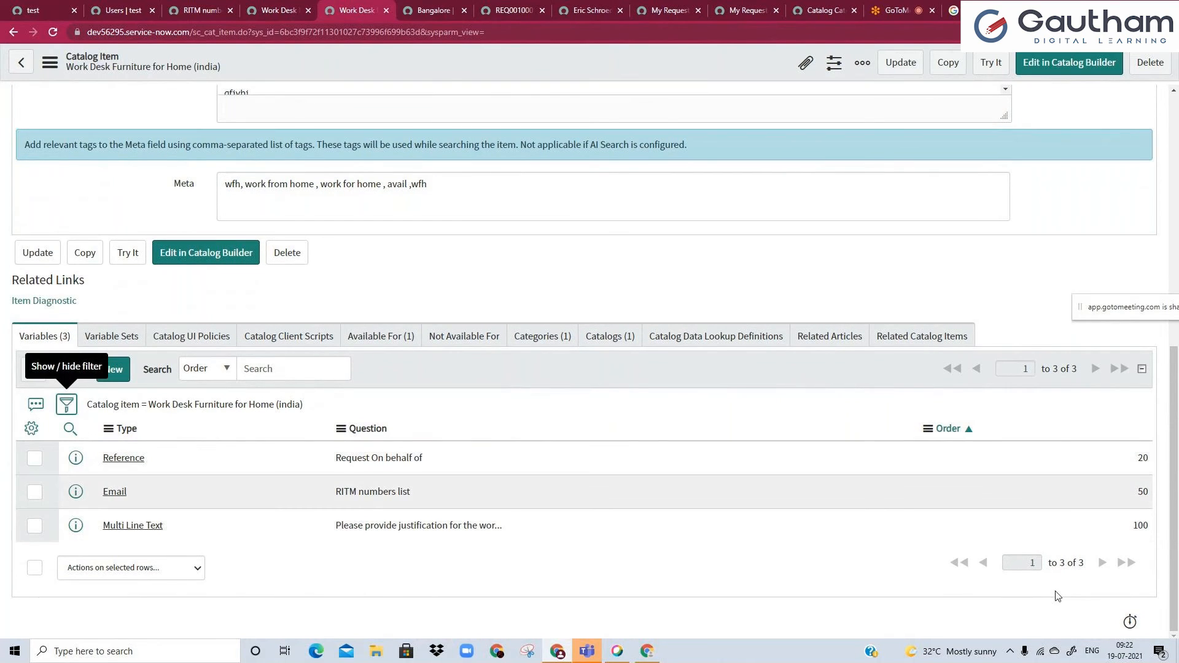
Start a new Container Start variable for the catalog item, with the name csstart and order 10.
click(113, 370)
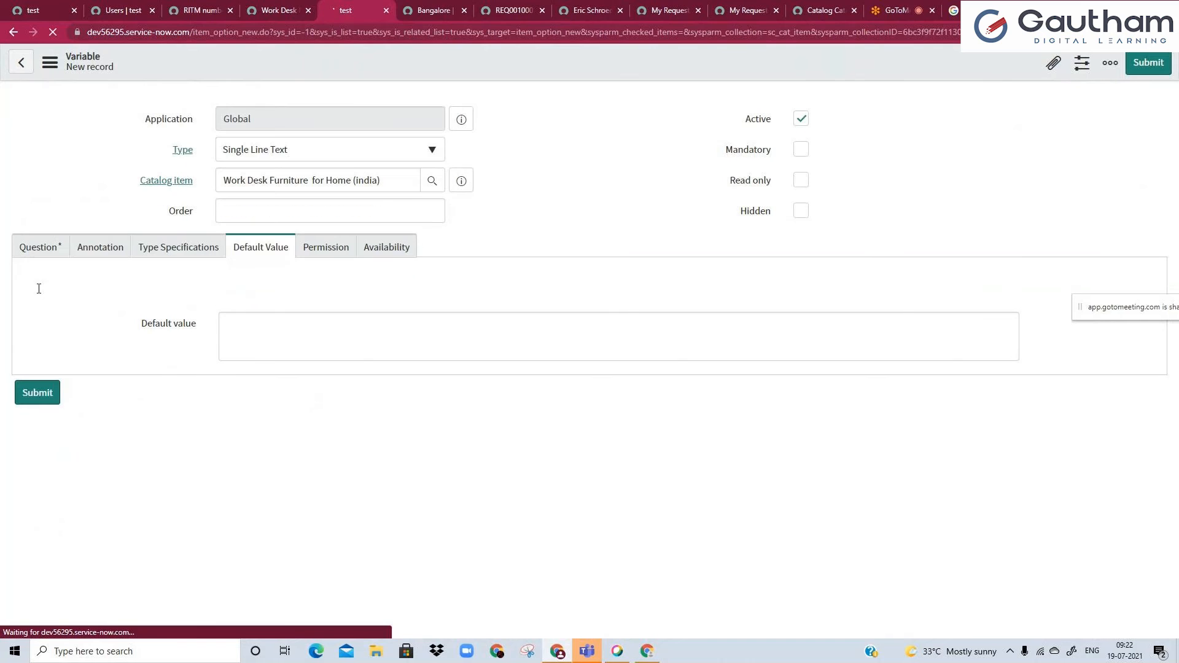
click(234, 324)
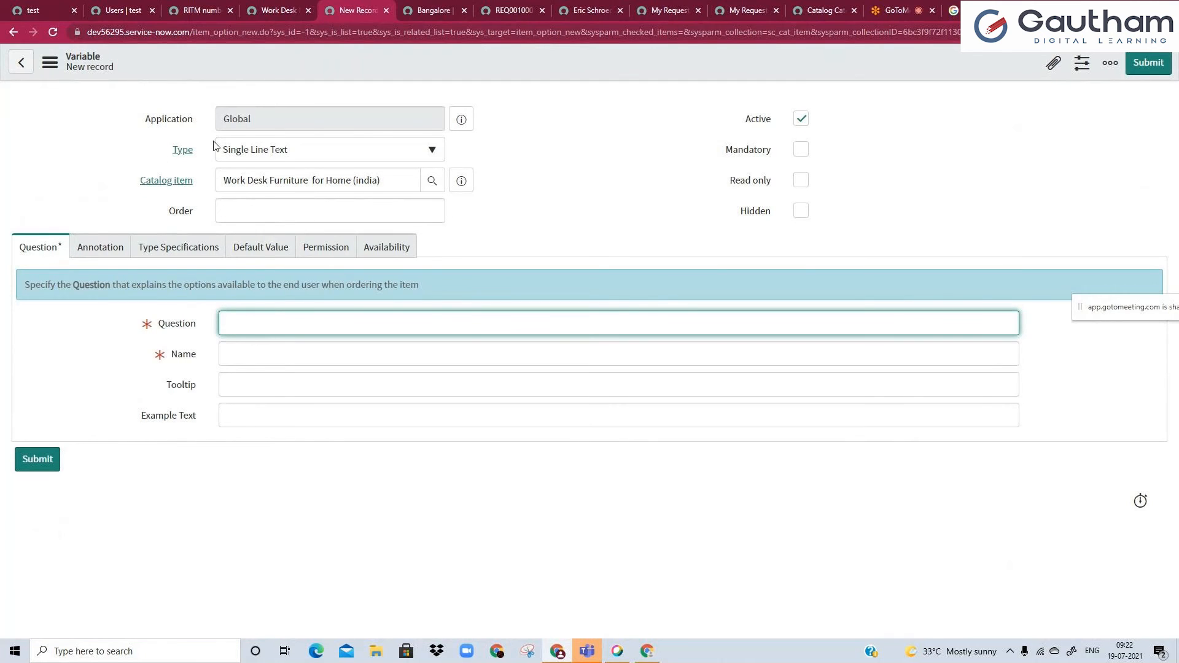
click(256, 150)
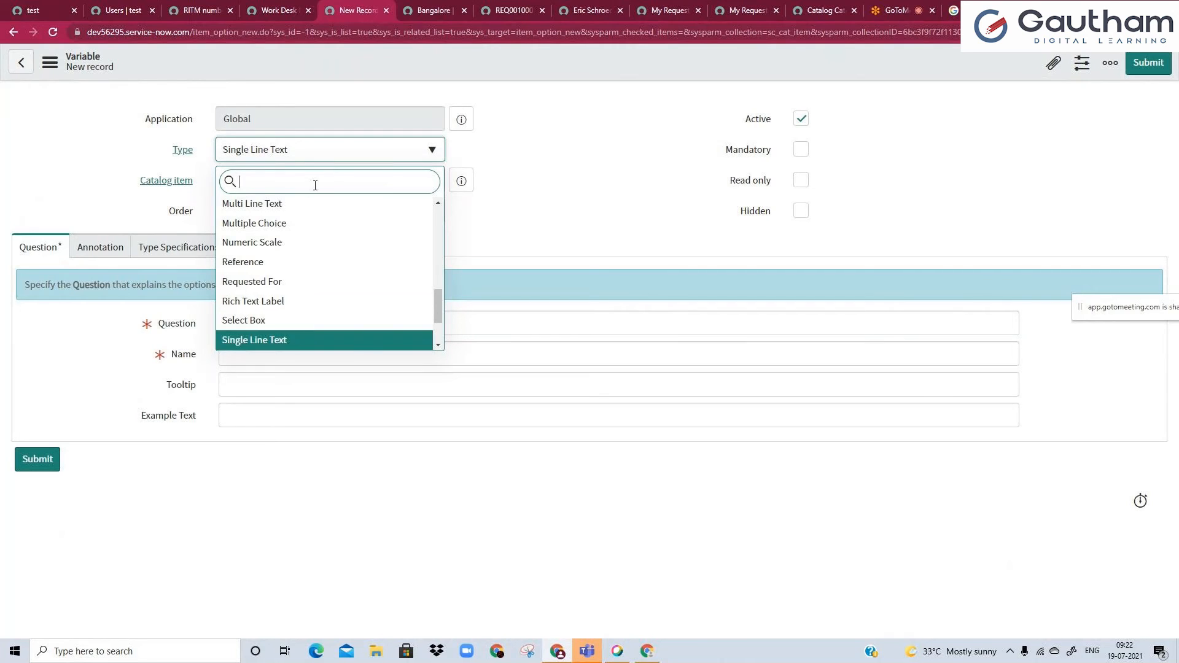
scroll(277, 289, up, 5)
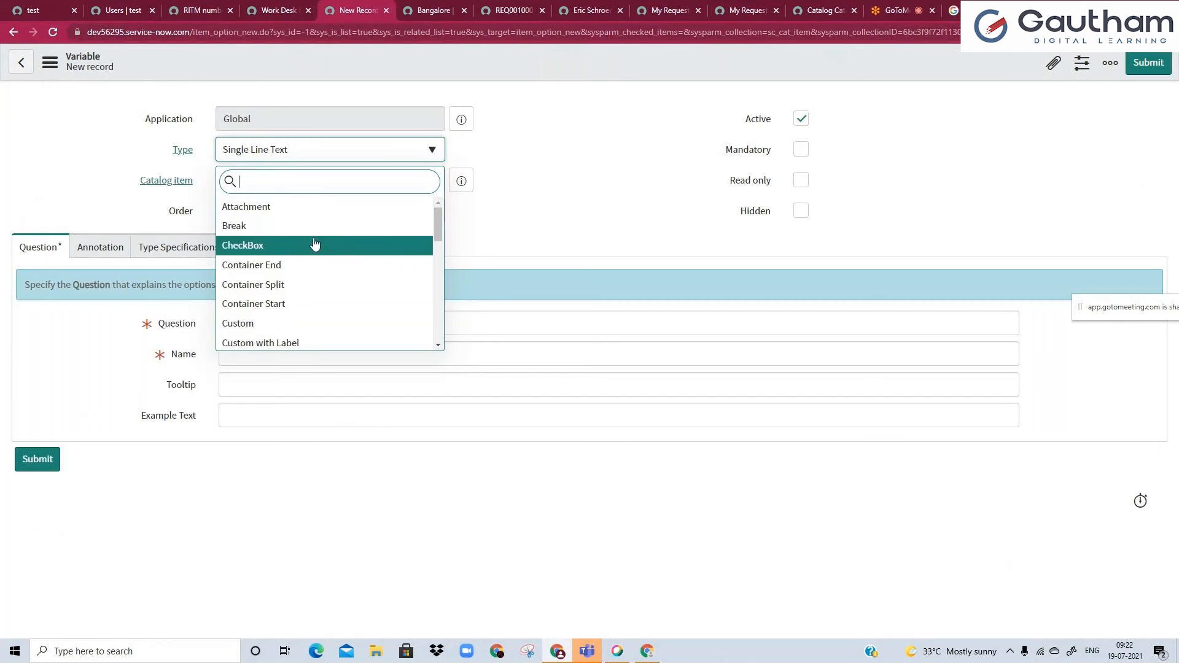
click(286, 306)
click(329, 387)
text(csstarte)
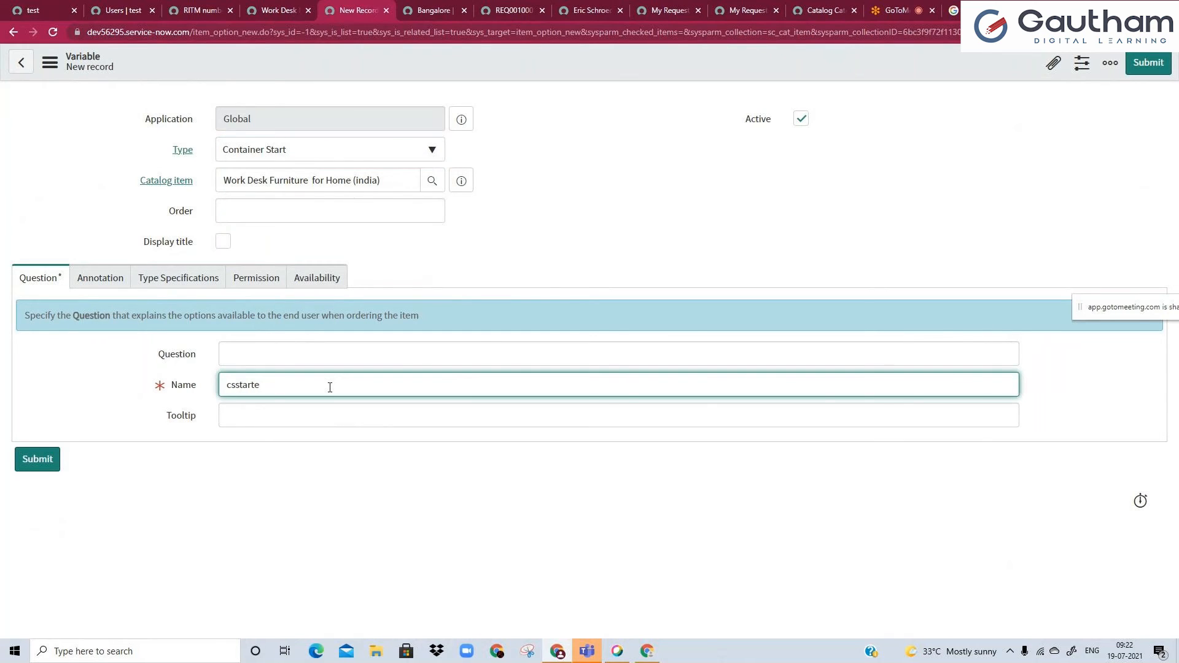
click(538, 238)
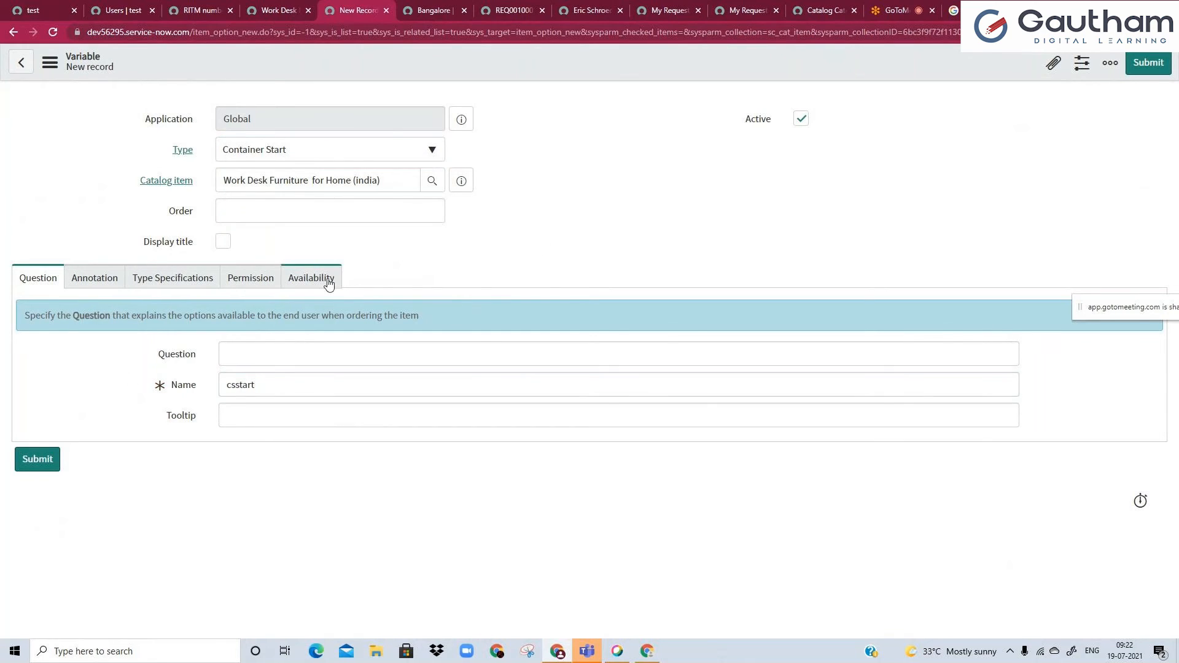
click(269, 214)
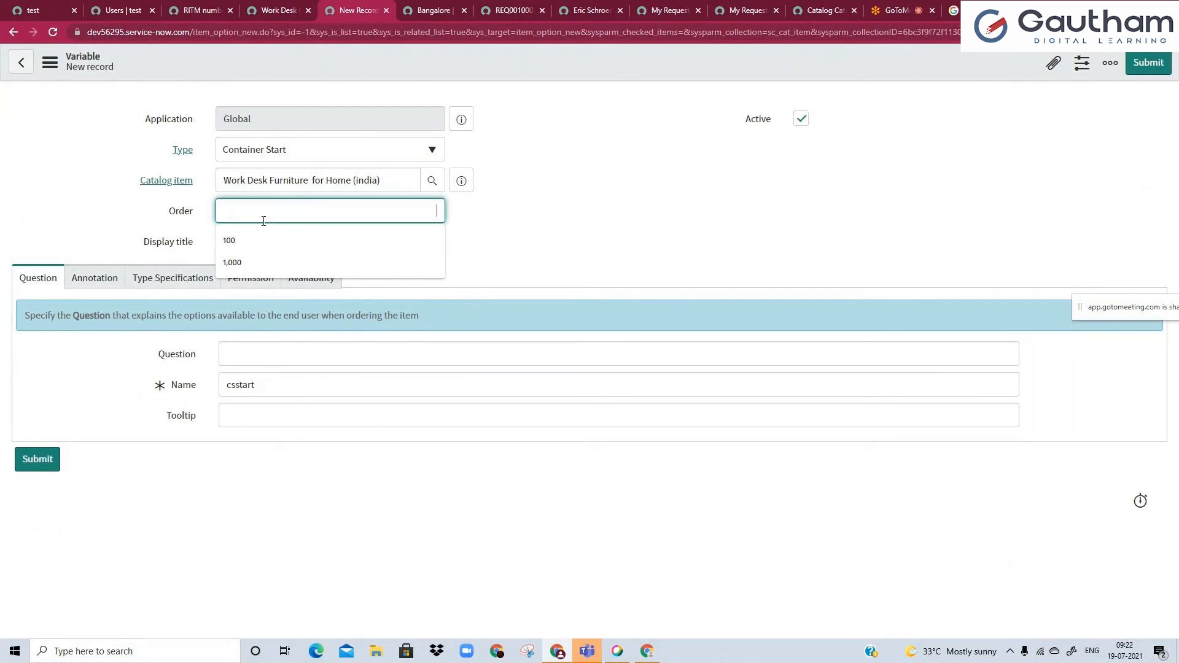
text(10)
click(718, 259)
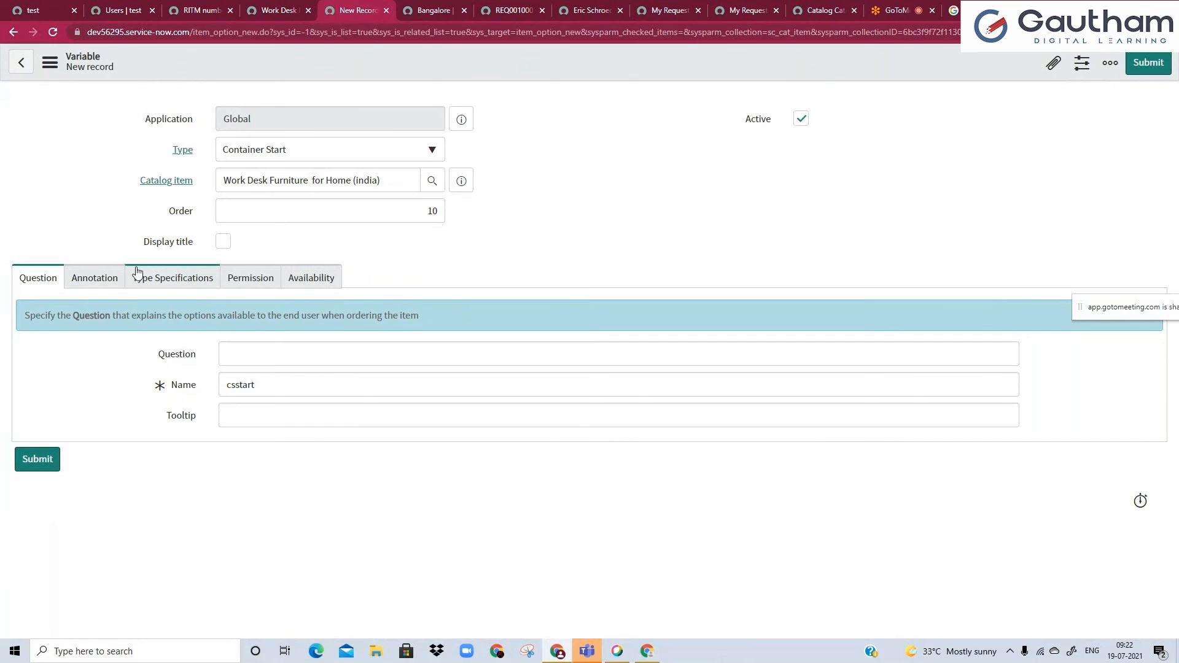
Set the csstart container's layout to 2 Columns Wide, alternating sides, and save the record, staying on it.
click(111, 279)
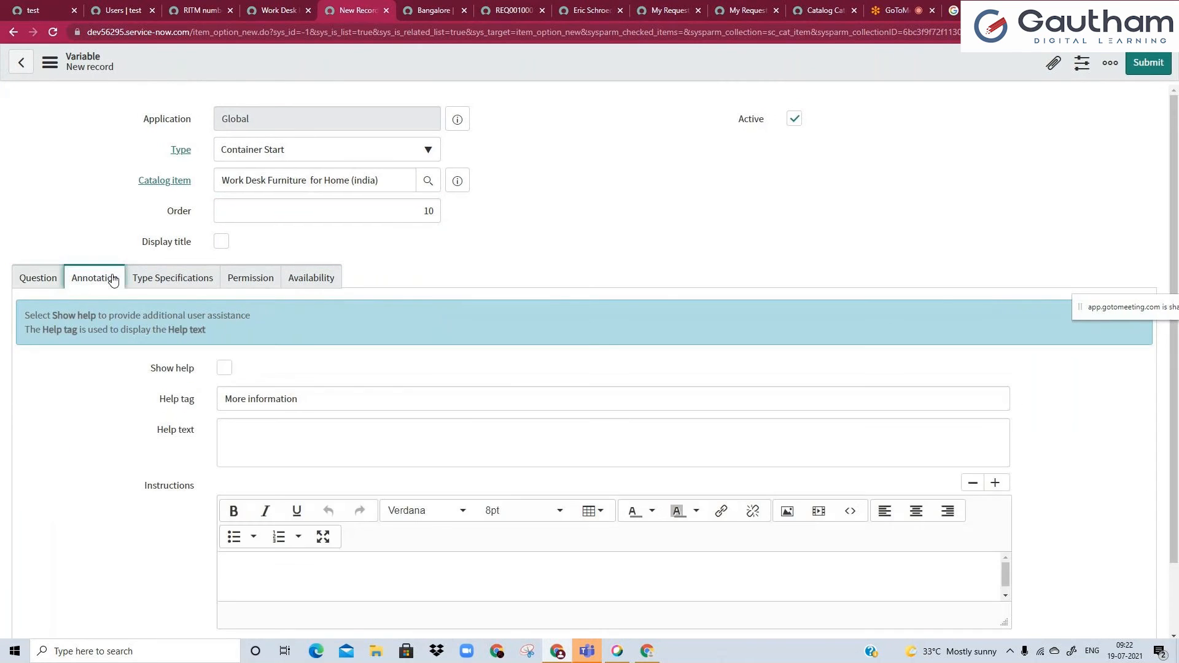
click(152, 280)
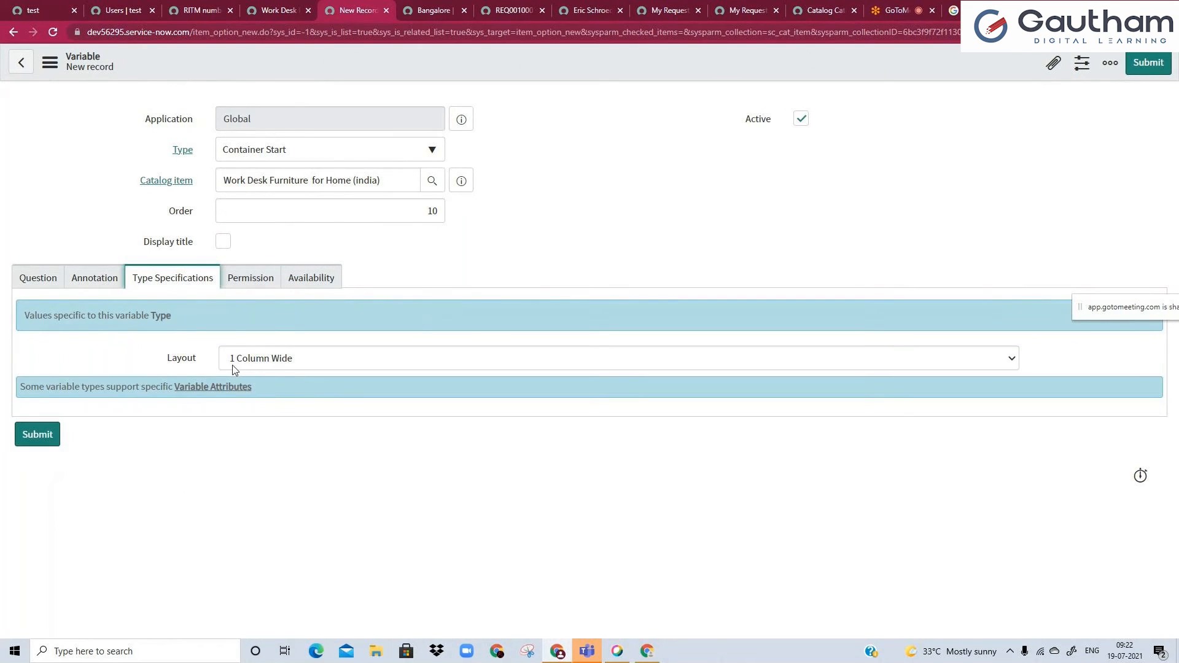
click(257, 362)
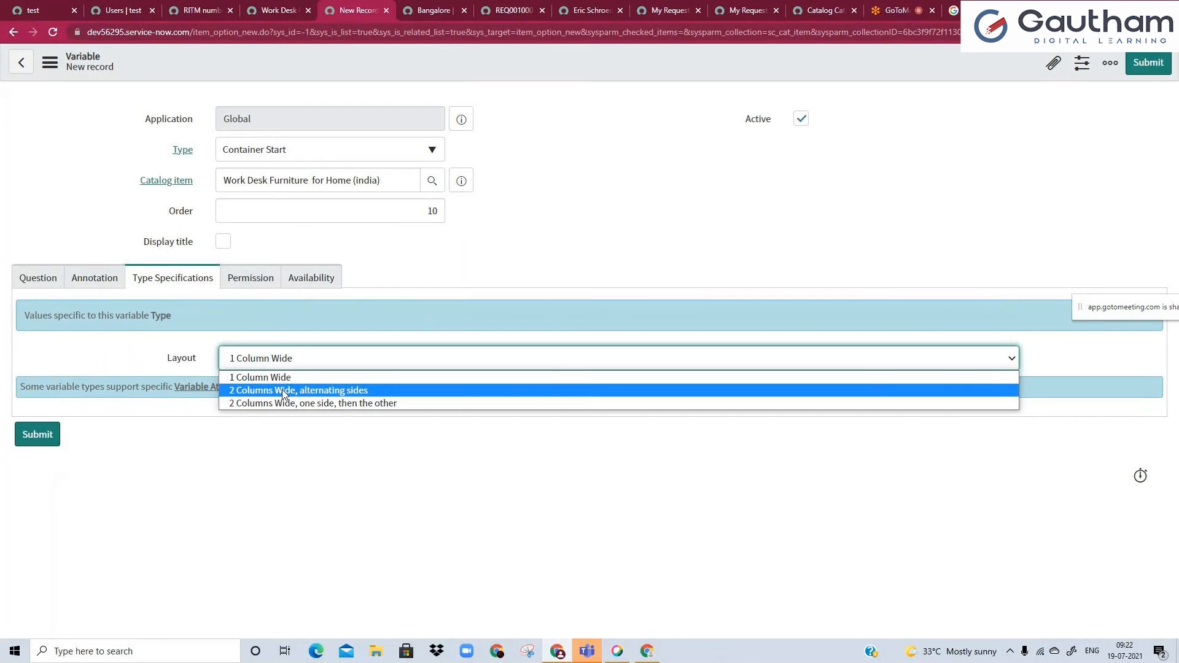
click(282, 389)
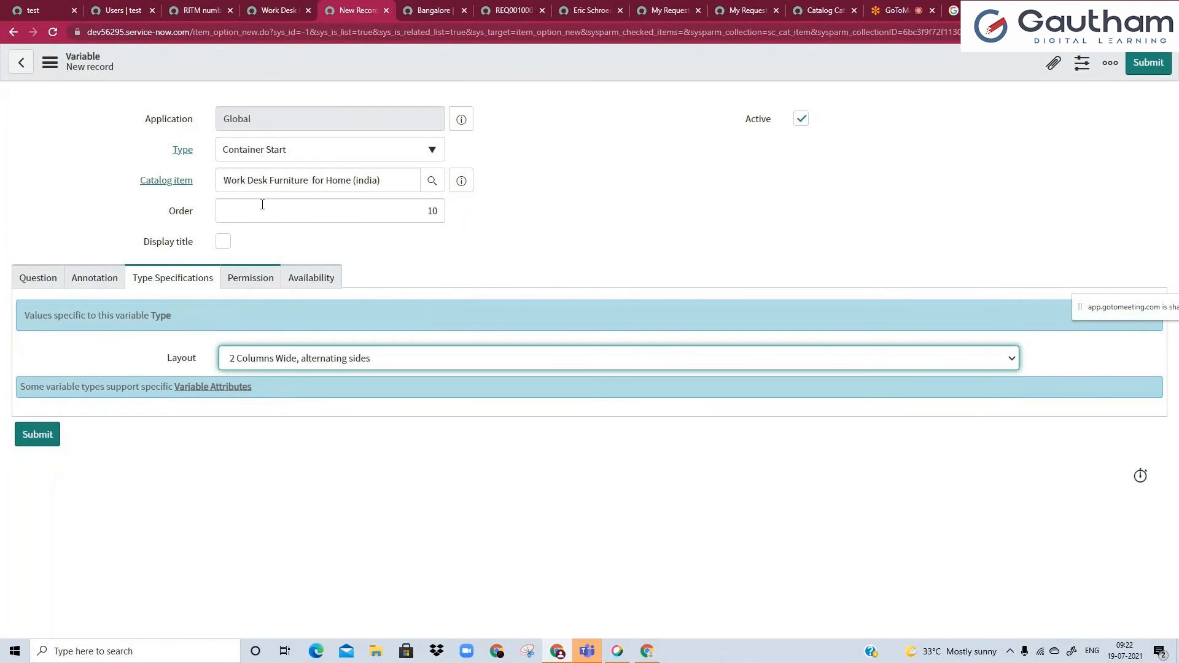
click(282, 8)
click(353, 10)
right_click(329, 67)
click(352, 78)
right_click(363, 10)
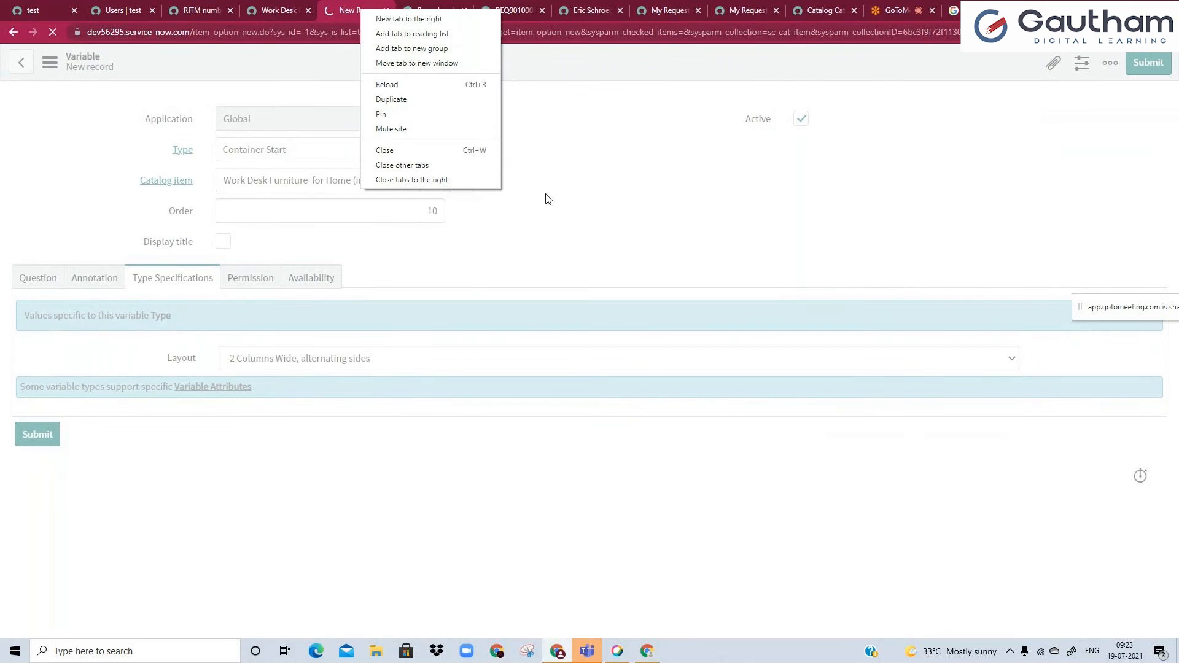
Reload the portal item page and check how Request On behalf of and RITM numbers list are arranged in columns.
click(277, 11)
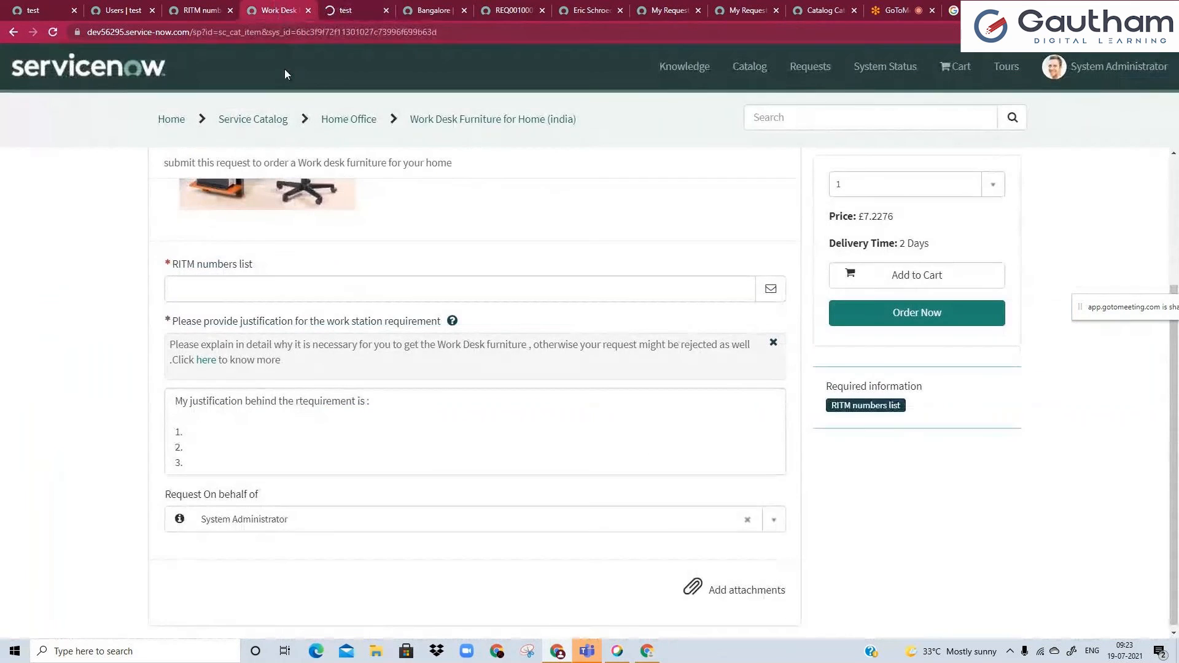
click(287, 37)
key(Return)
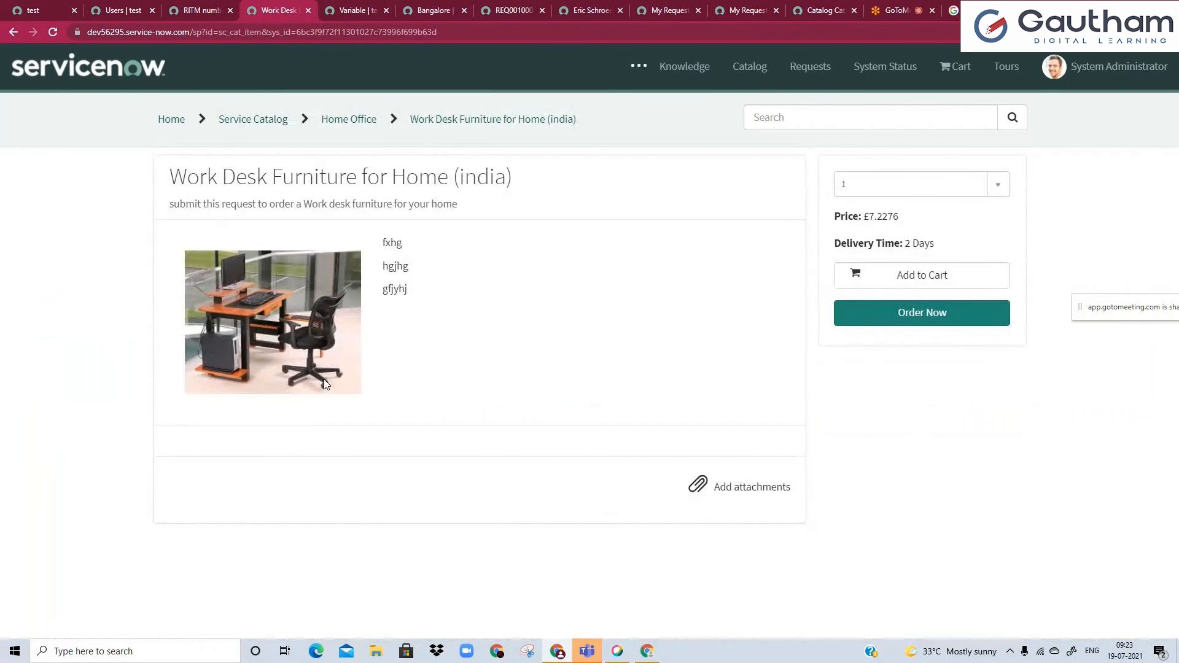
scroll(211, 350, down, 2)
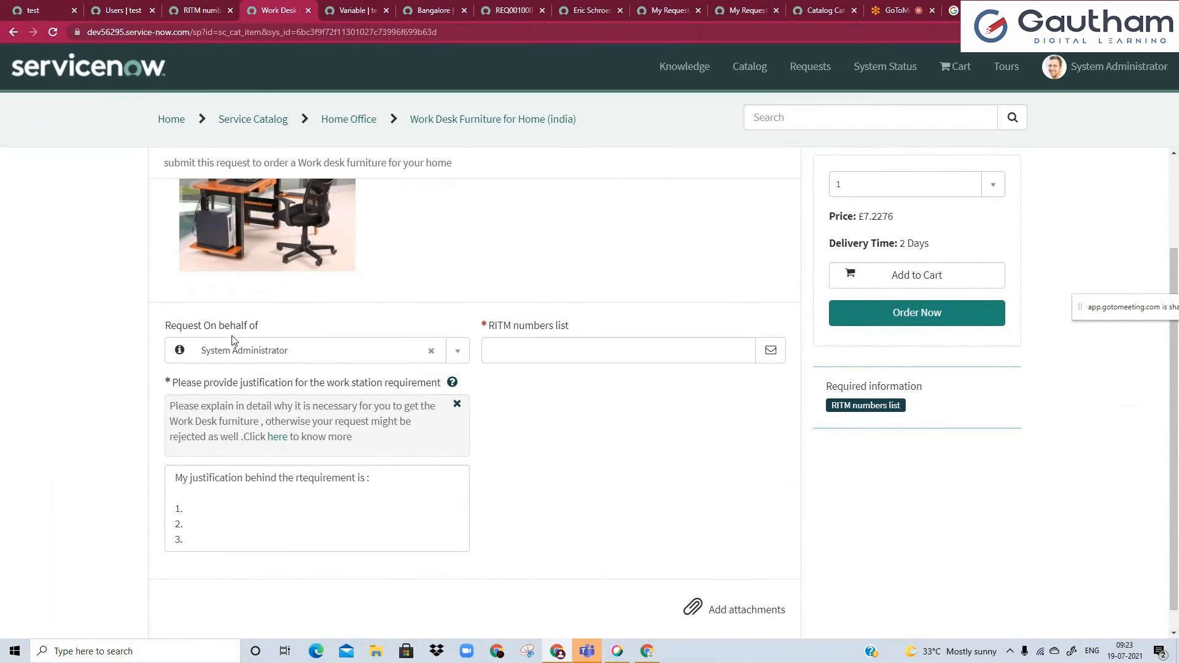
click(269, 351)
double_click(533, 326)
triple_click(547, 325)
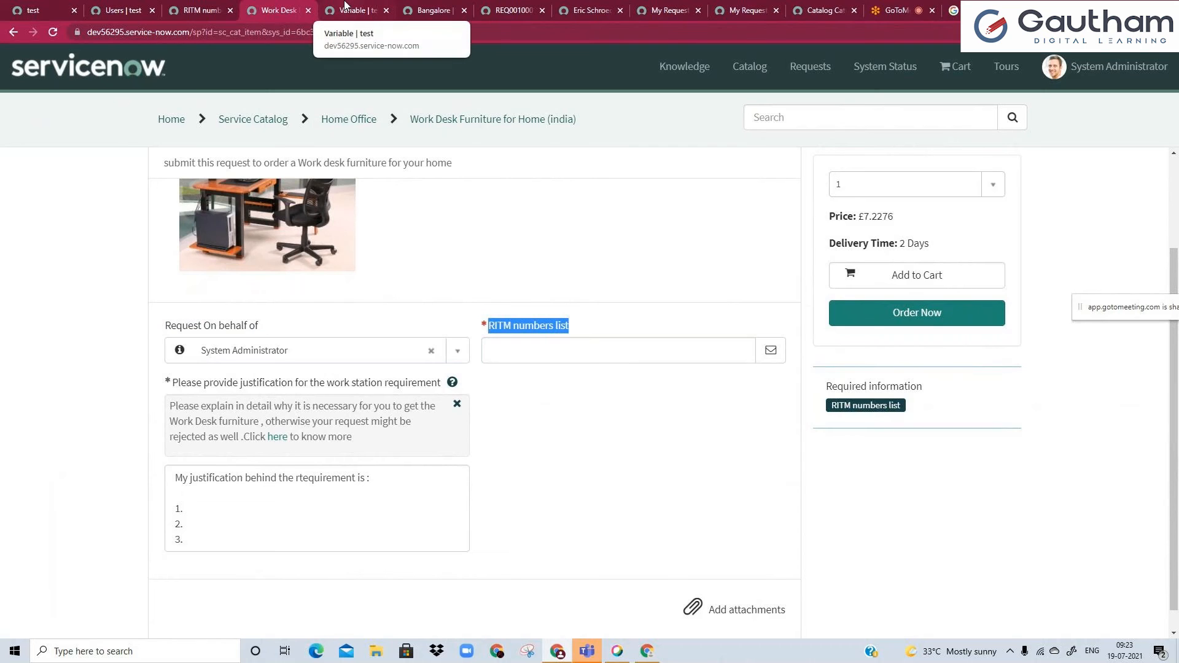
Change the container variable's layout to 2 Columns Wide, one side, then the other.
click(345, 7)
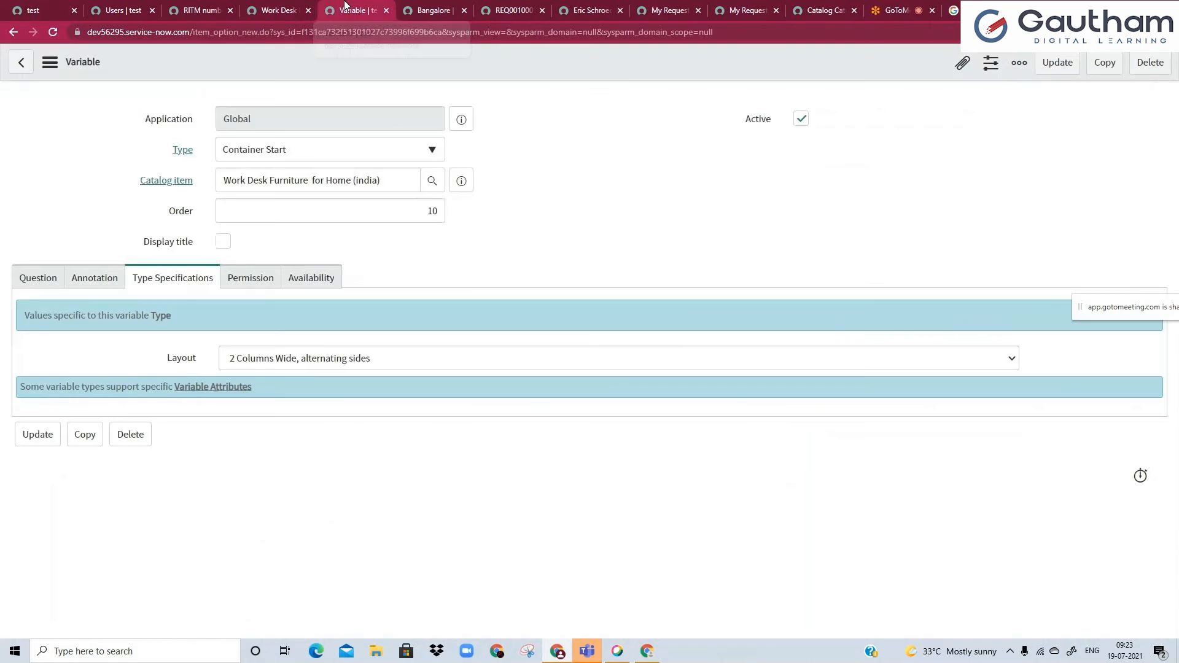
click(322, 358)
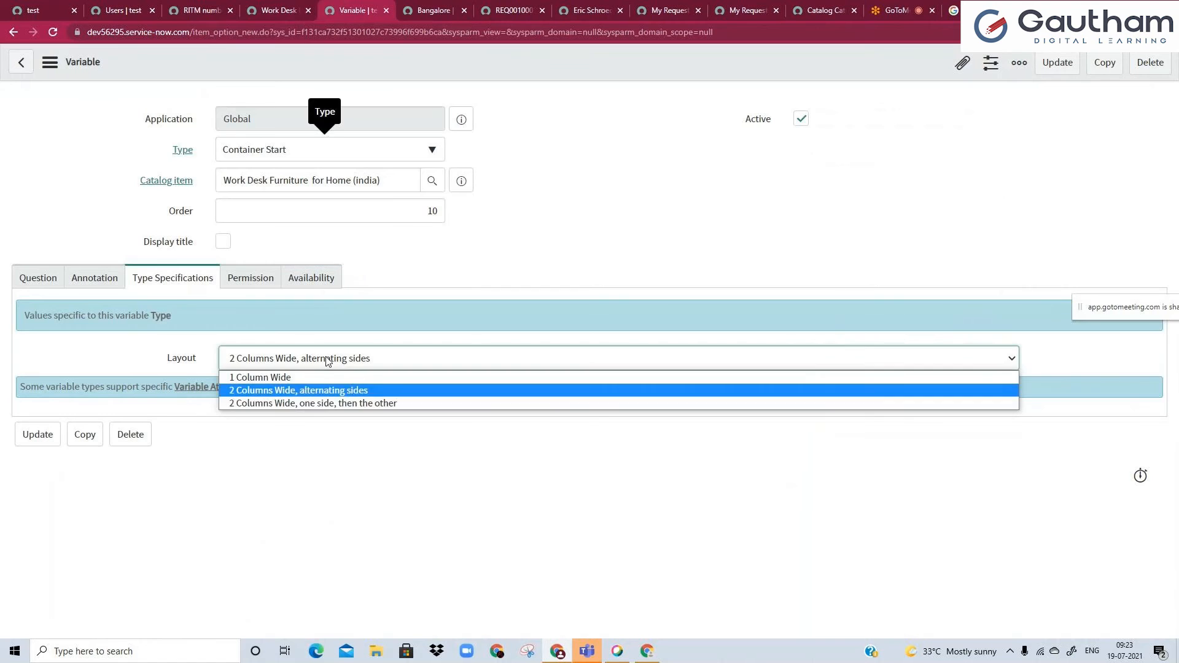
click(317, 403)
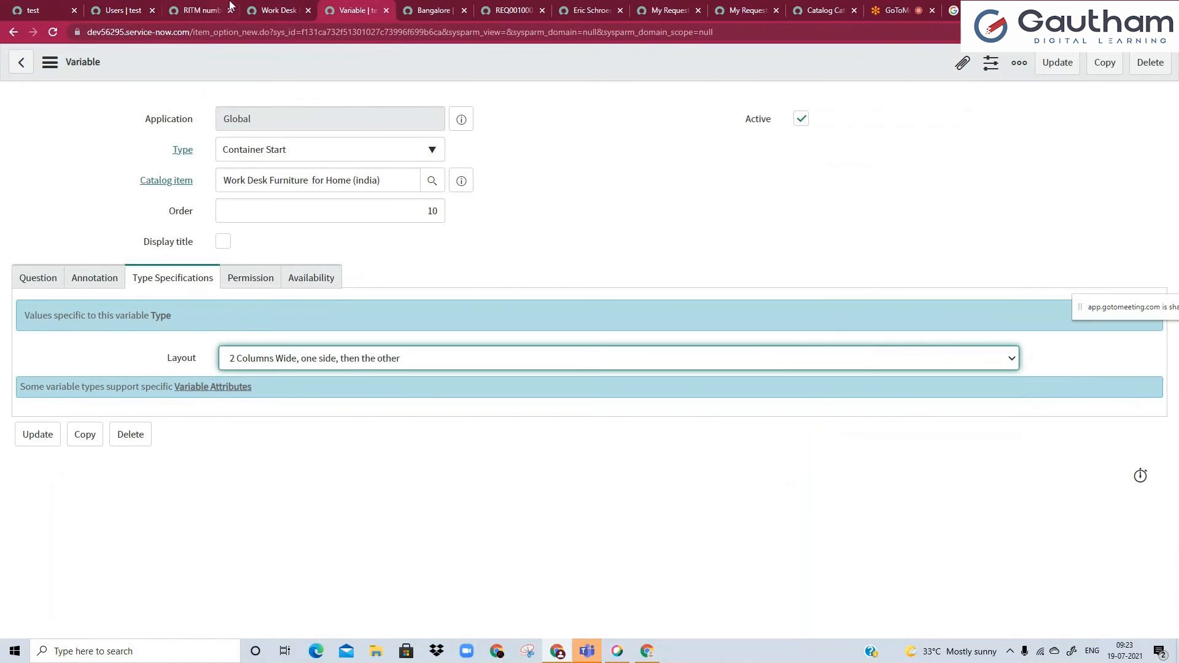
Compare the placement of the justification question and its neighbours on the portal form with the container's layout setting.
key(ctrl+shift+Tab)
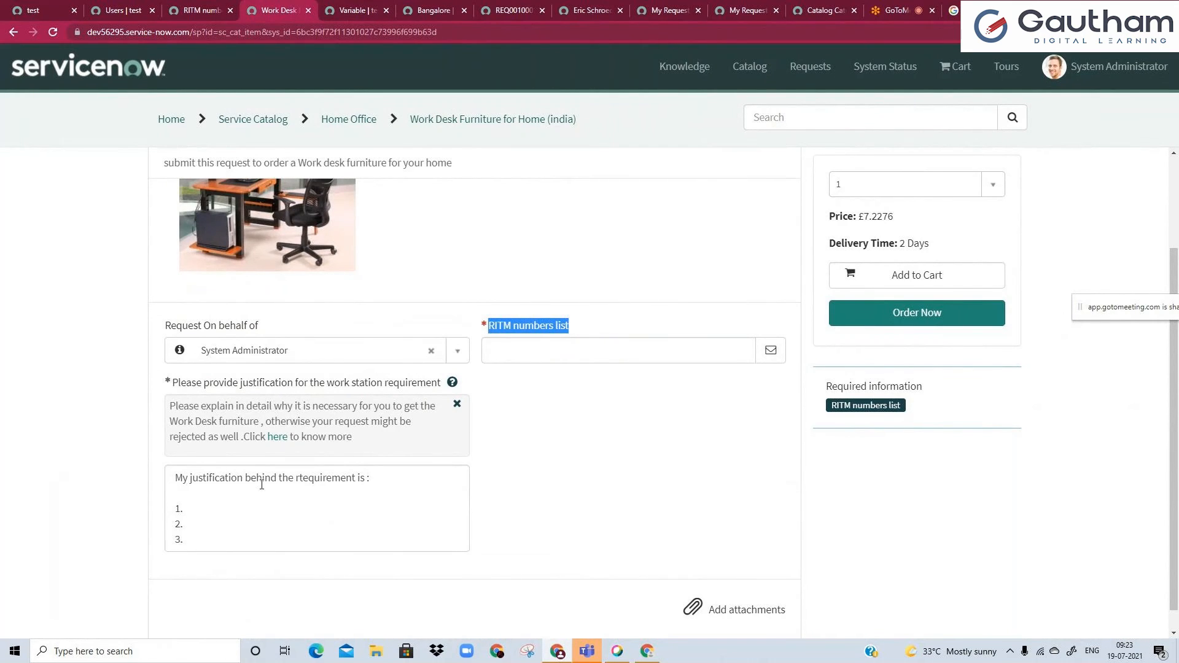
drag(233, 383, 346, 388)
click(346, 388)
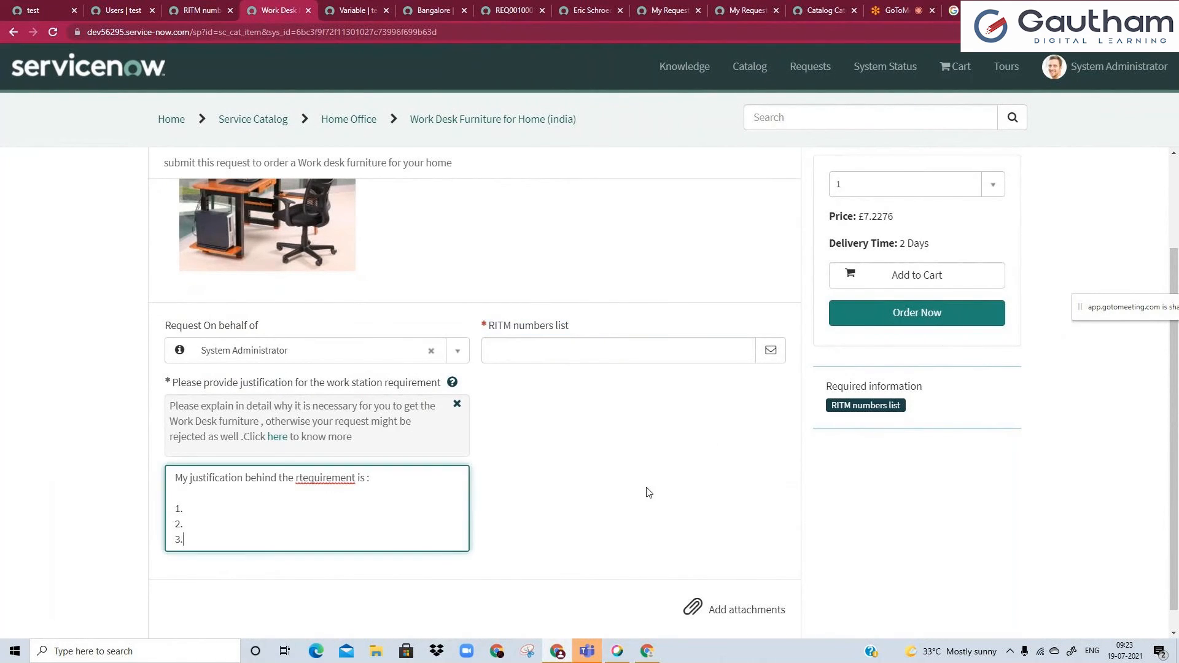
click(344, 10)
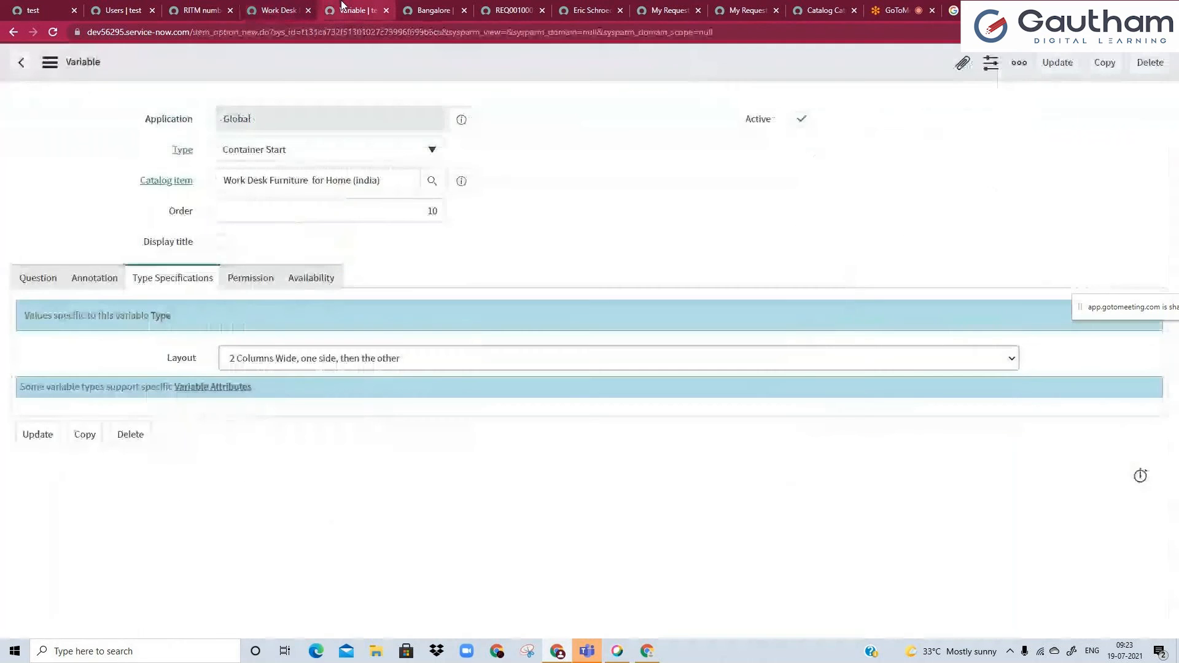
key(ctrl+shift+Tab)
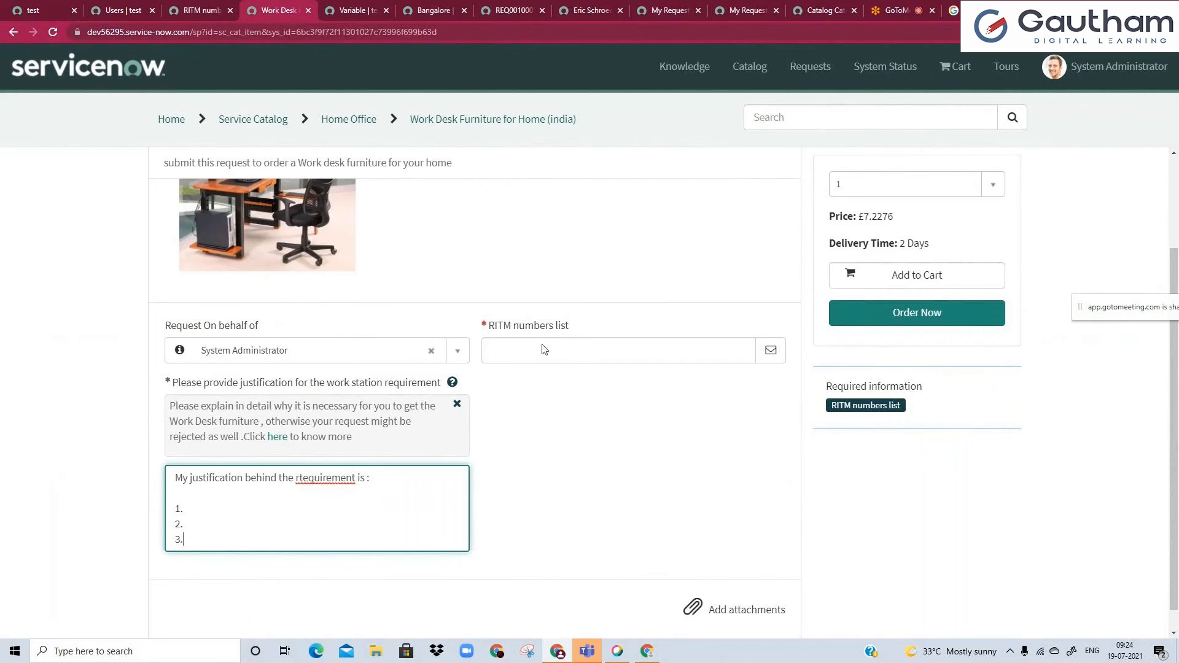
Change the container variable's type to Container Split and return to the portal form to look at its columns.
click(364, 9)
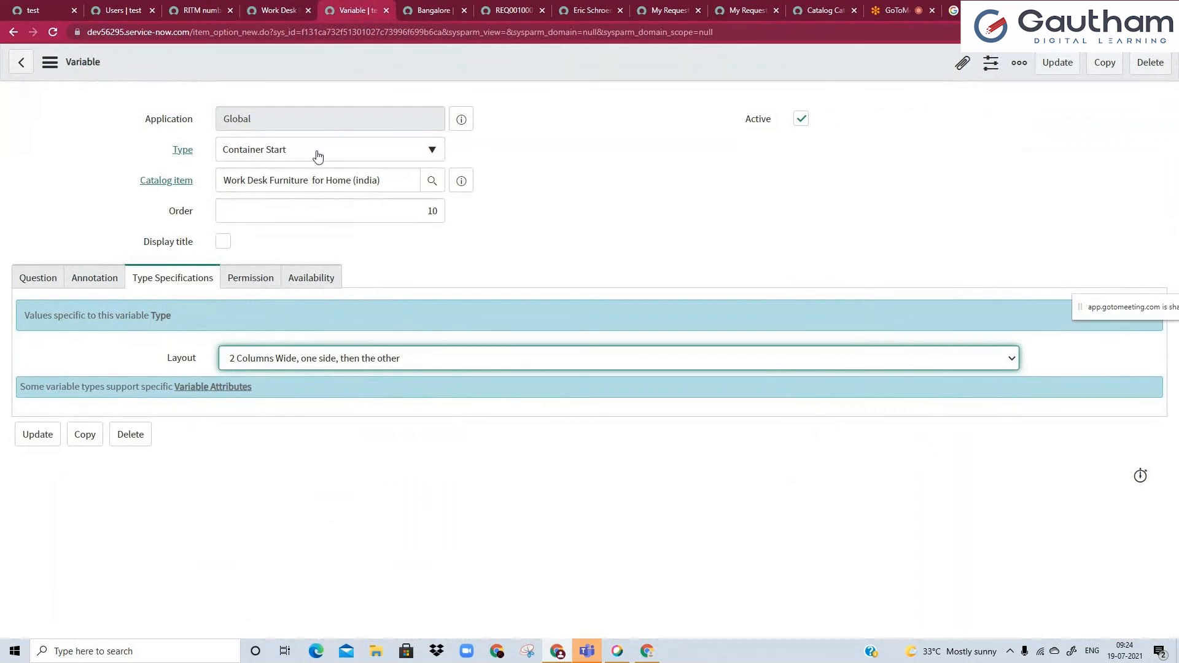
click(299, 159)
click(296, 288)
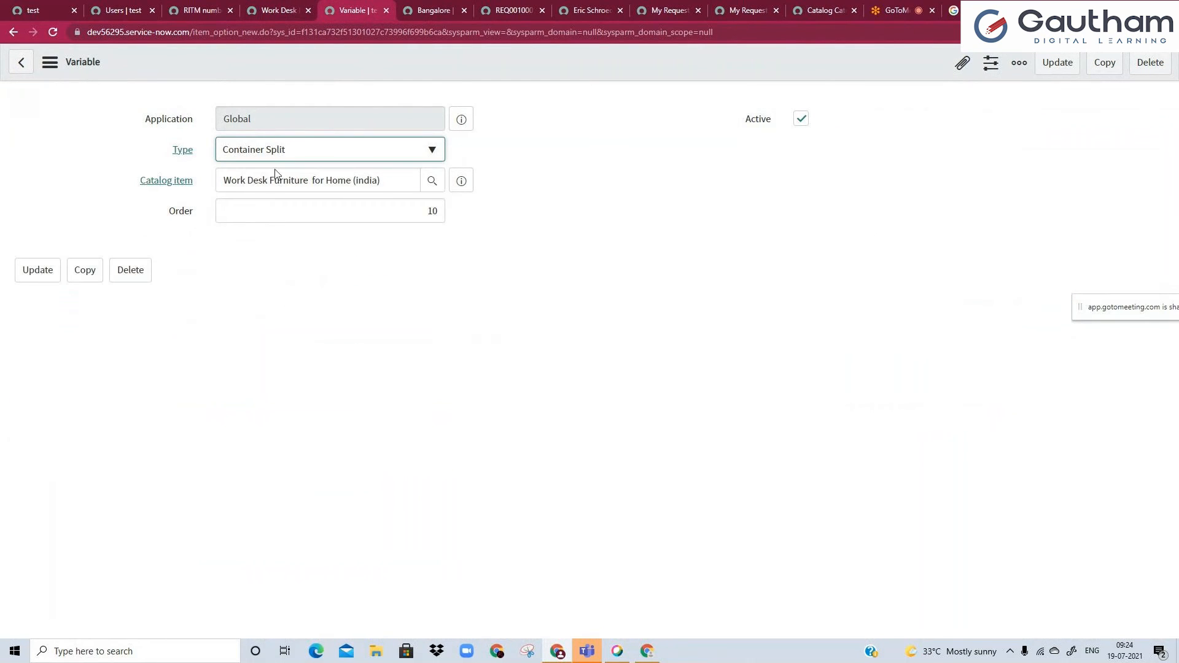
click(258, 7)
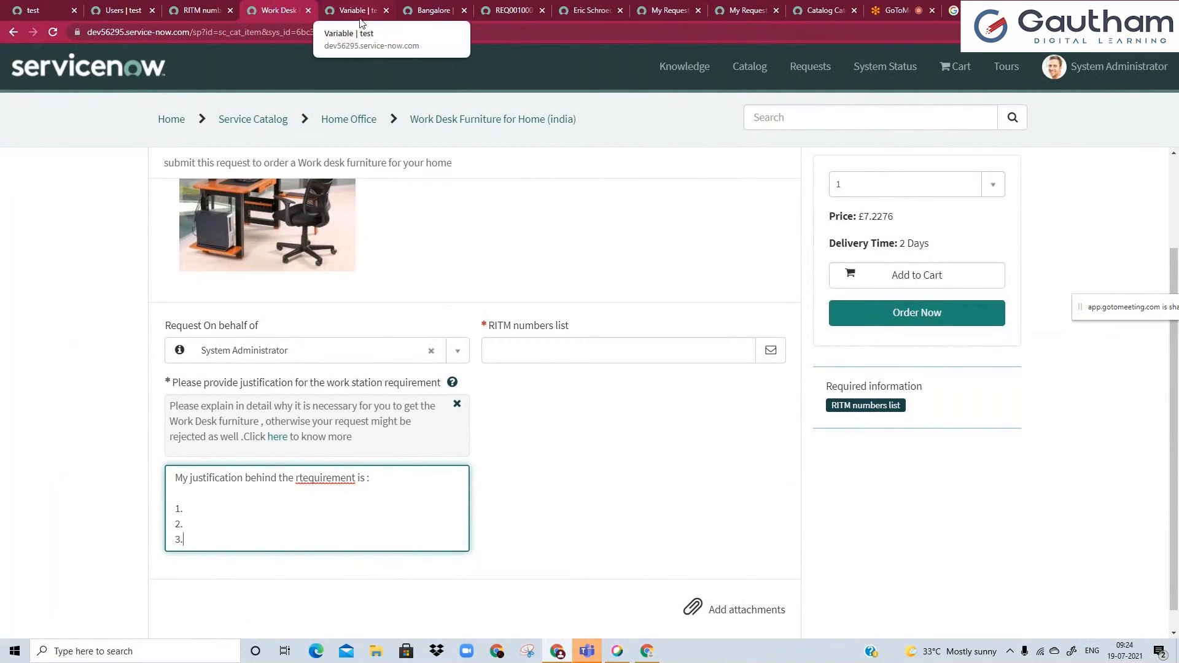
Set the Container Split variable's order to 60 and insert it as a new variable record.
click(303, 384)
drag(303, 384, 379, 382)
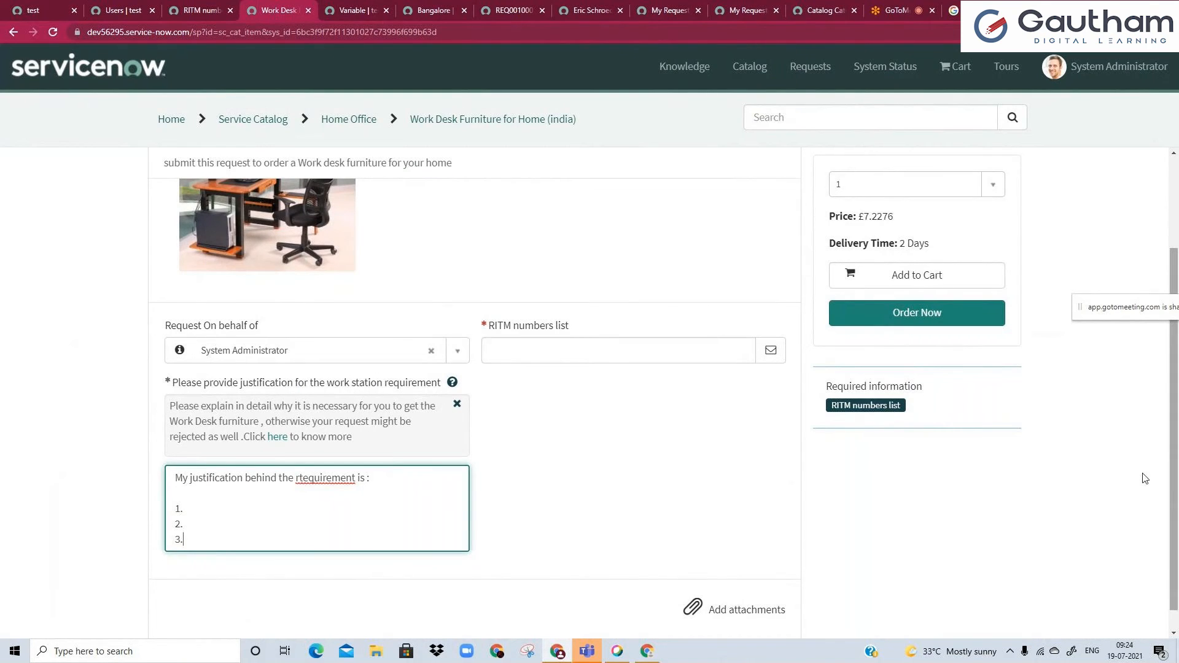
click(358, 10)
drag(398, 212, 448, 213)
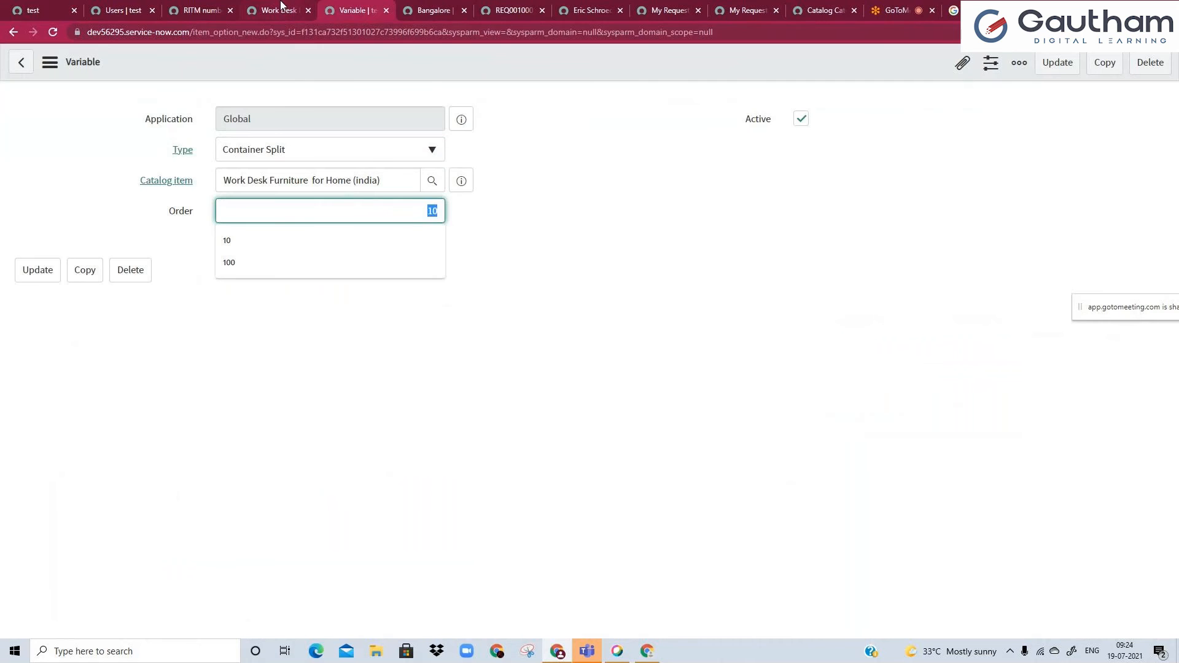
click(280, 7)
click(360, 10)
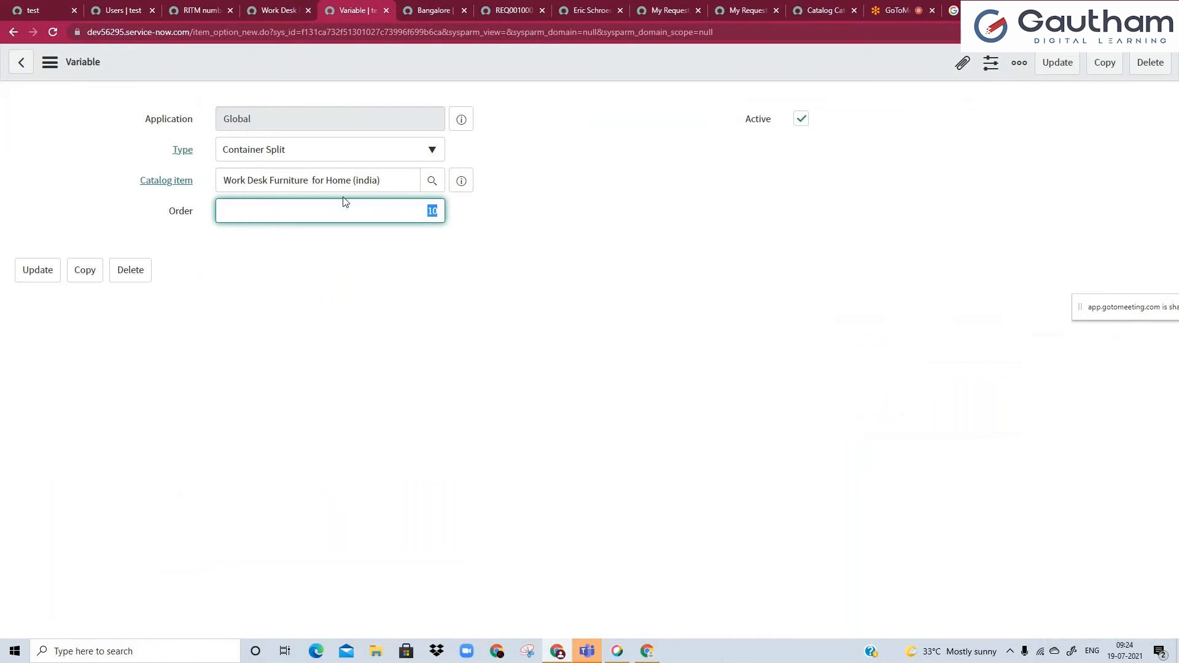
text(60)
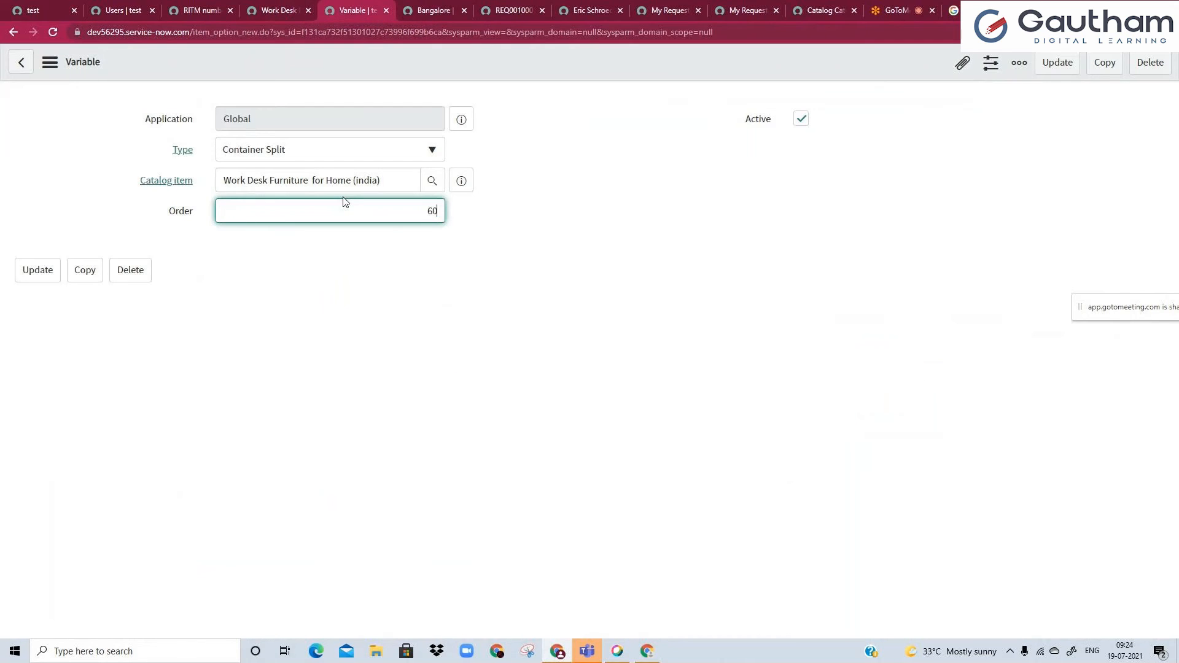
right_click(459, 59)
click(505, 108)
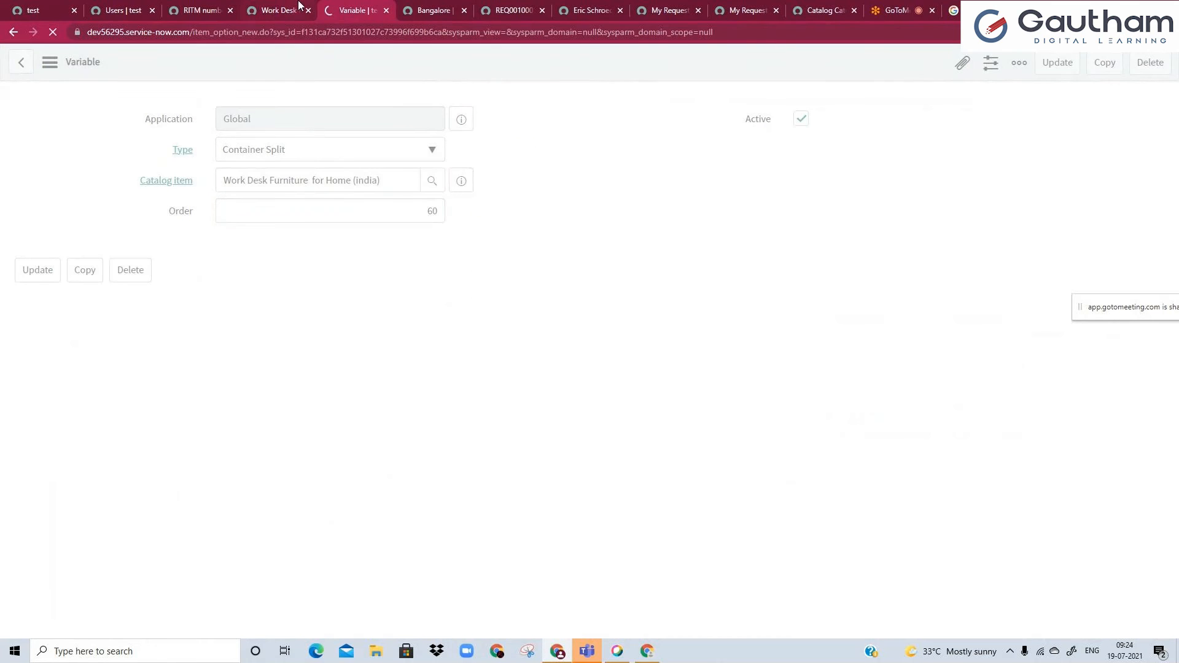
Compare the placement of questions on the portal form with the new Container Split variable's settings.
click(300, 8)
click(352, 10)
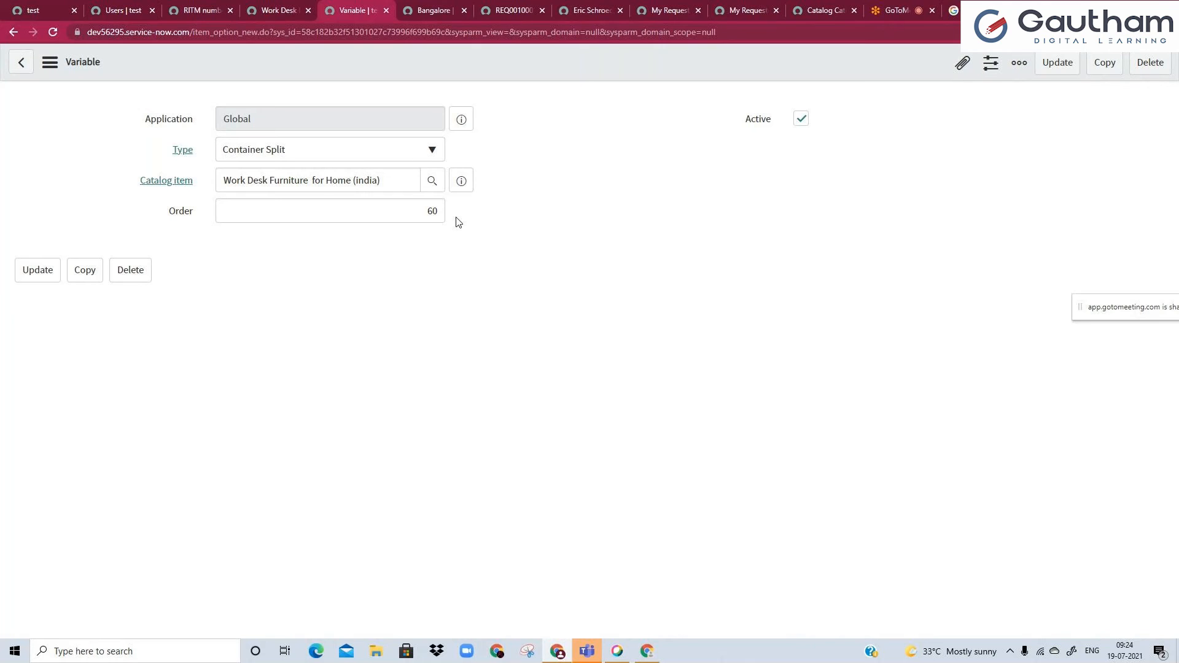
click(279, 10)
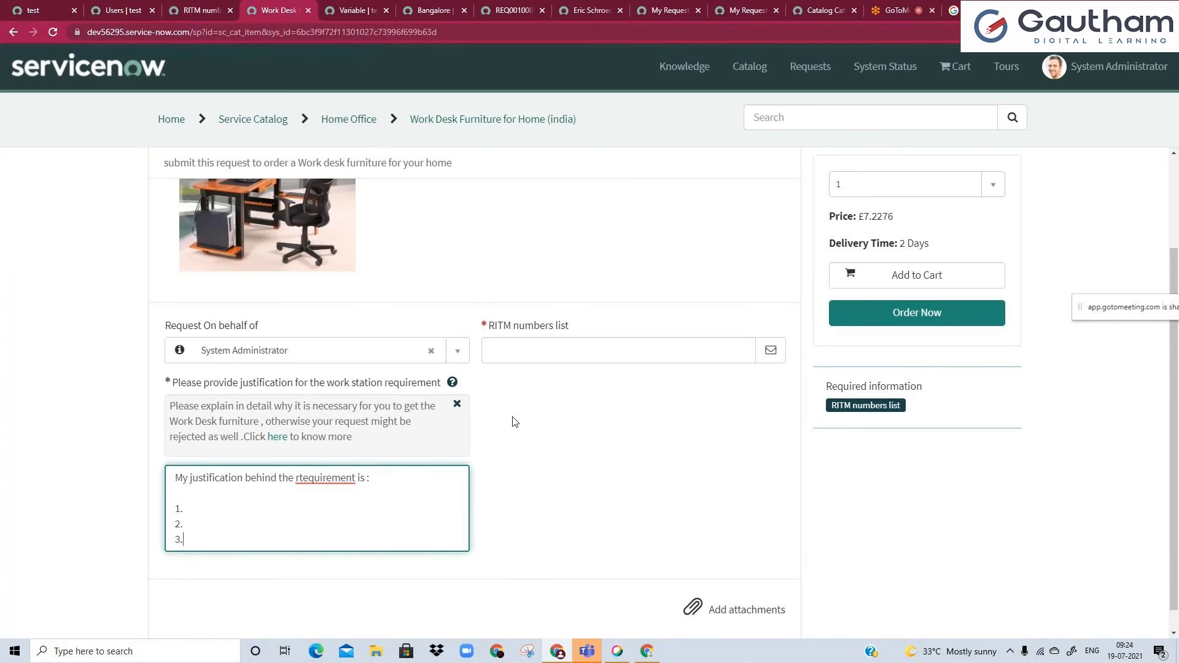
click(362, 9)
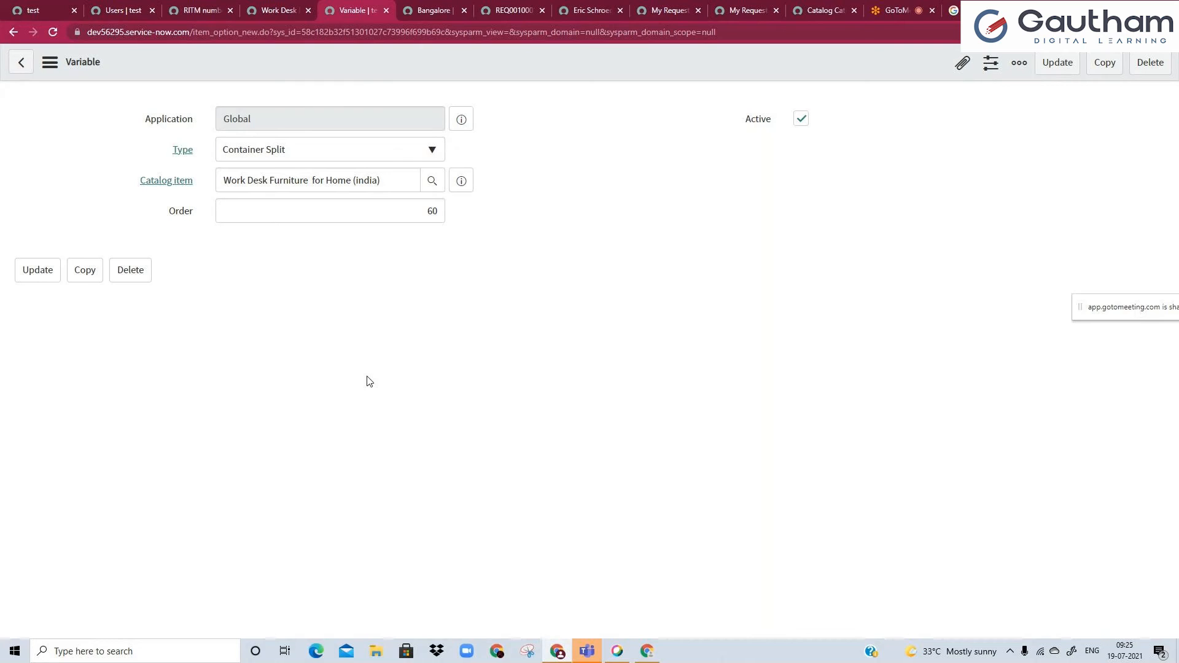
Try Container End as the new variable's type, and replace it with Masked.
click(366, 152)
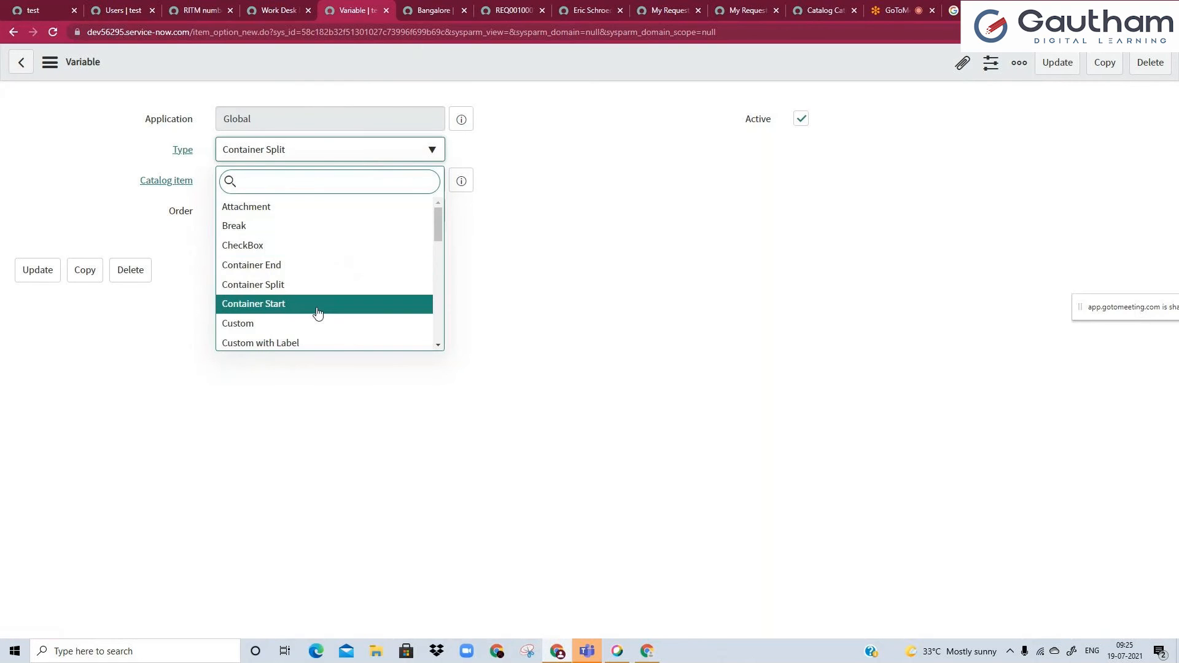
click(313, 268)
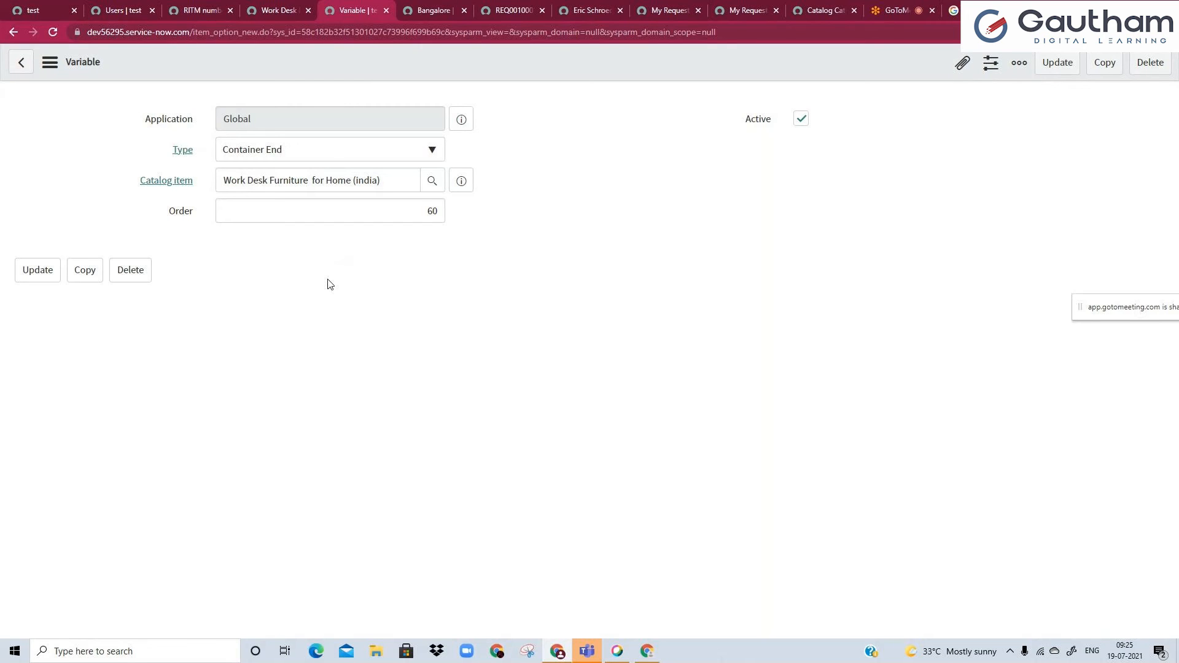
click(330, 153)
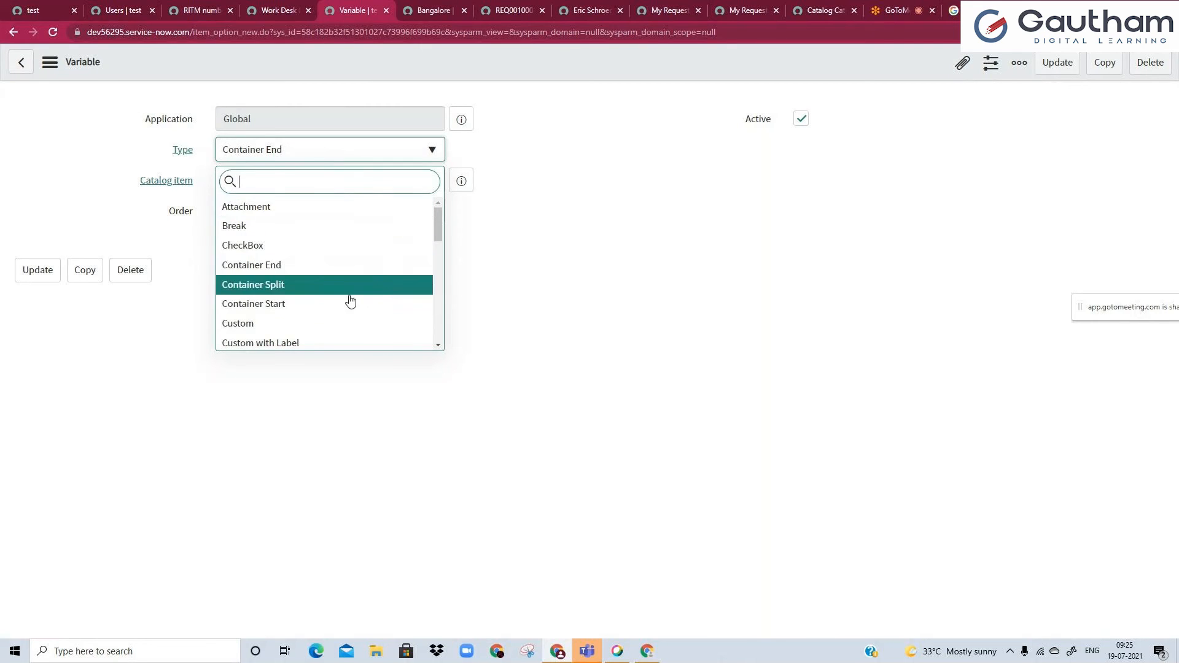
drag(440, 224, 439, 243)
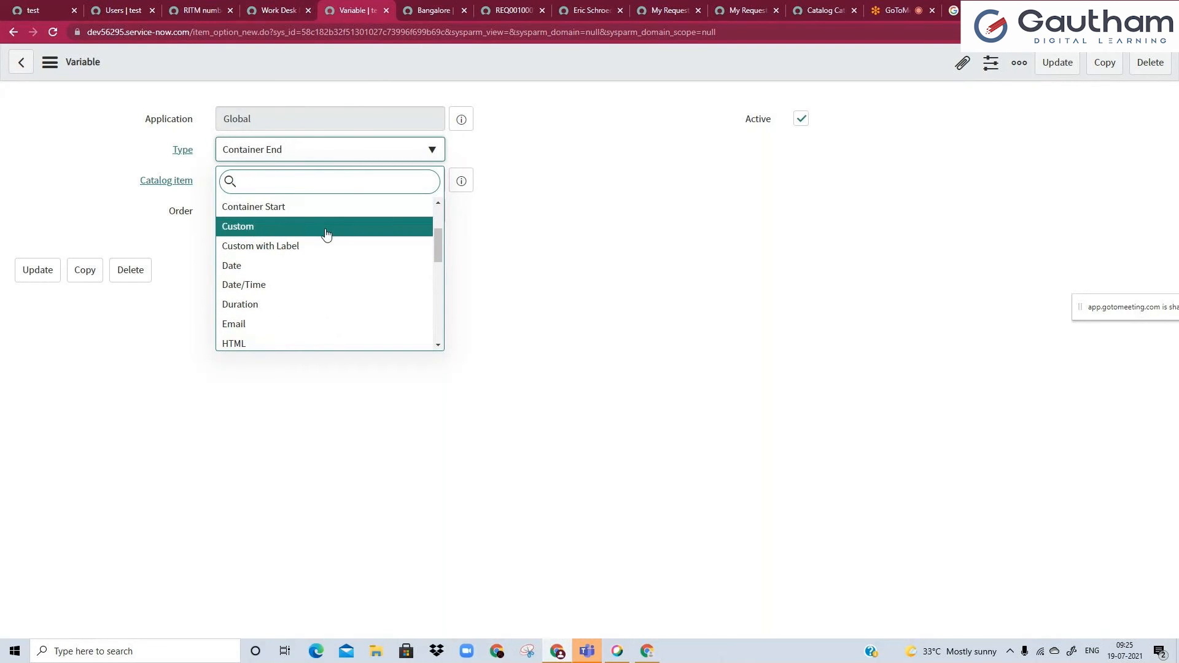
drag(439, 241, 444, 278)
scroll(445, 278, down, 3)
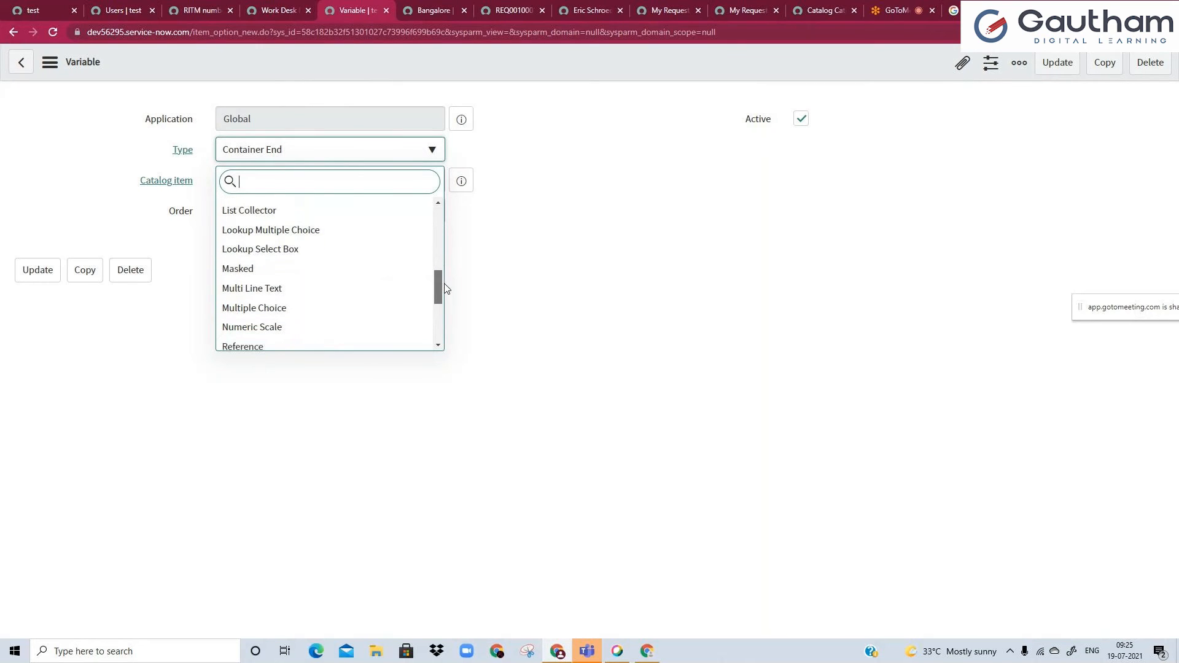
click(250, 273)
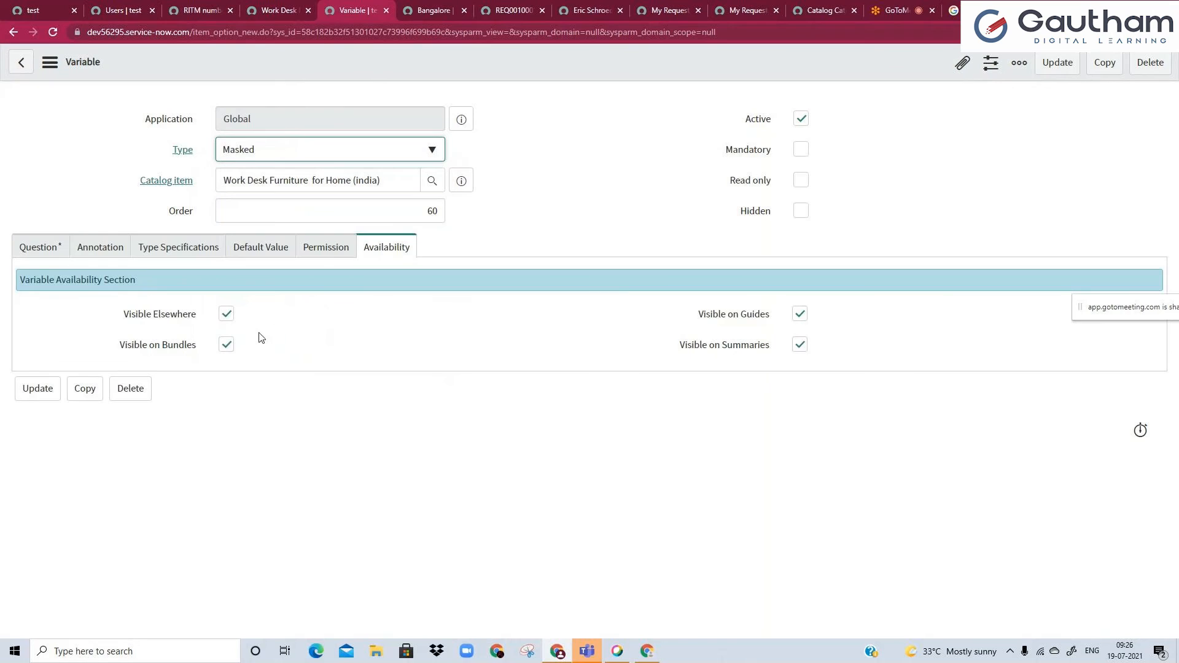
Enter "Entre Pass Key" as the masked variable's question and name it pass_key.
click(50, 257)
click(284, 332)
text(Entre )
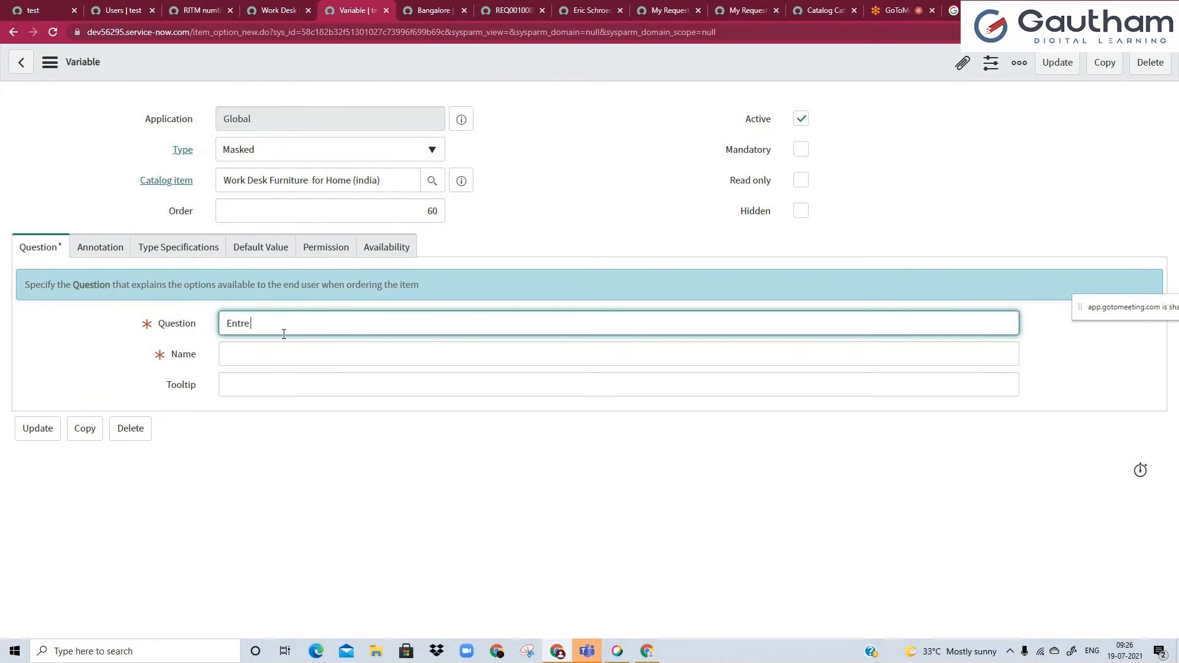
text(Pass Key)
click(262, 362)
shift+click(210, 361)
key(BackSpace)
click(586, 204)
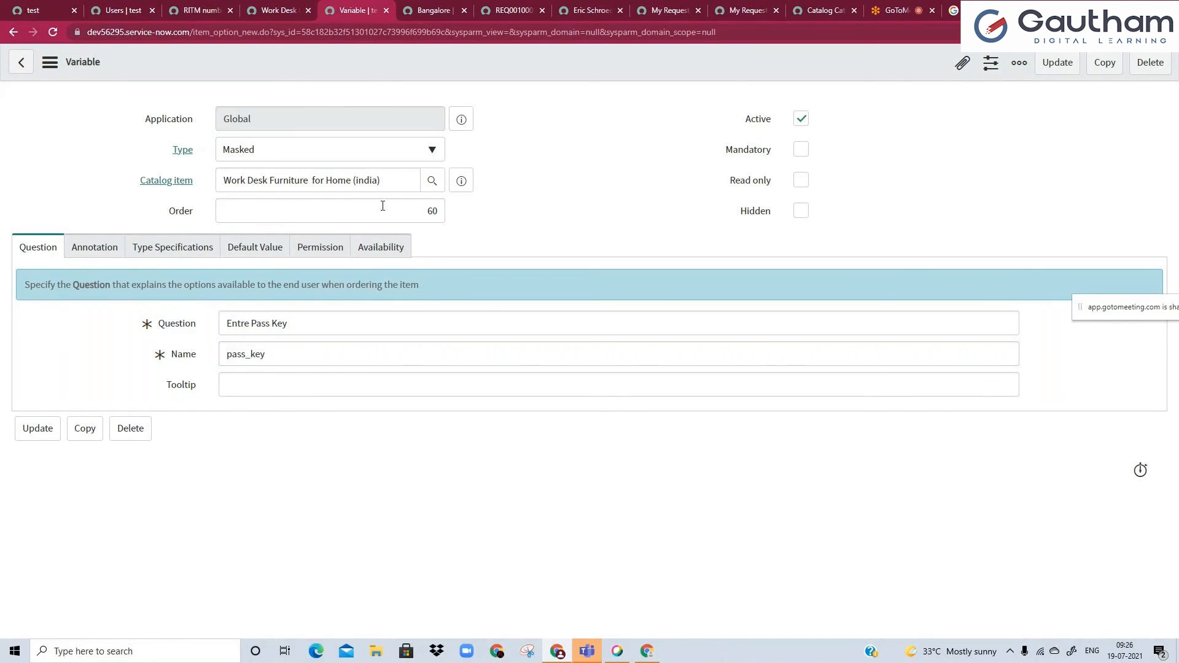
Enable Use encryption and Use confirmation for the Entre Pass Key variable and save it.
click(151, 251)
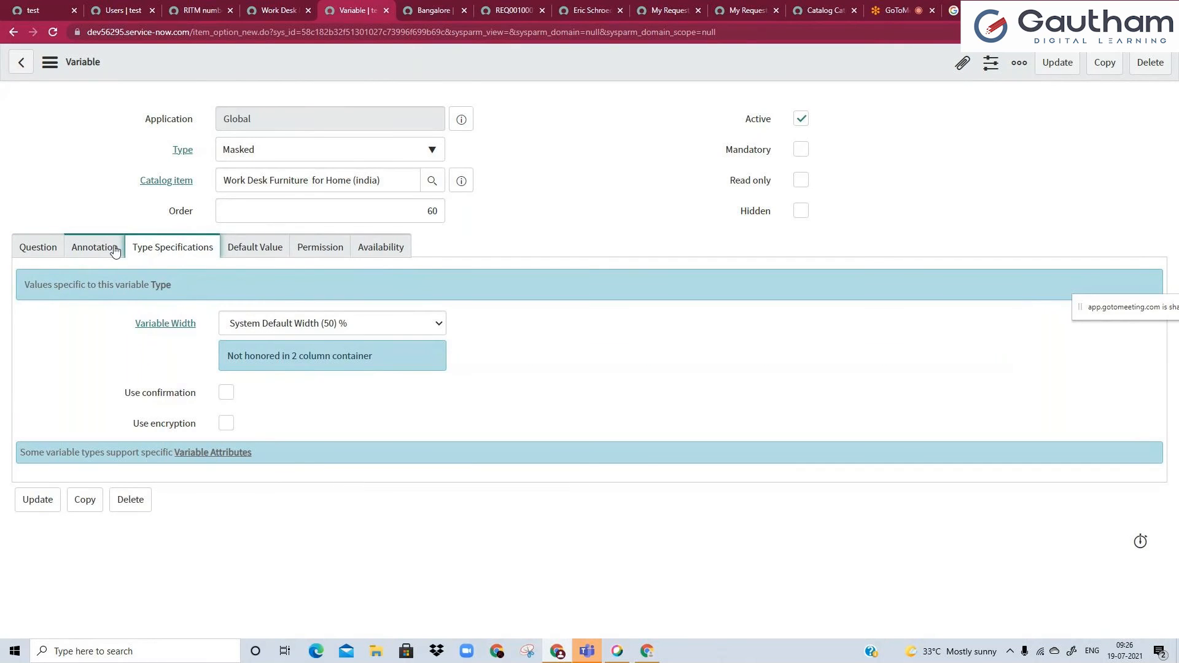
click(226, 424)
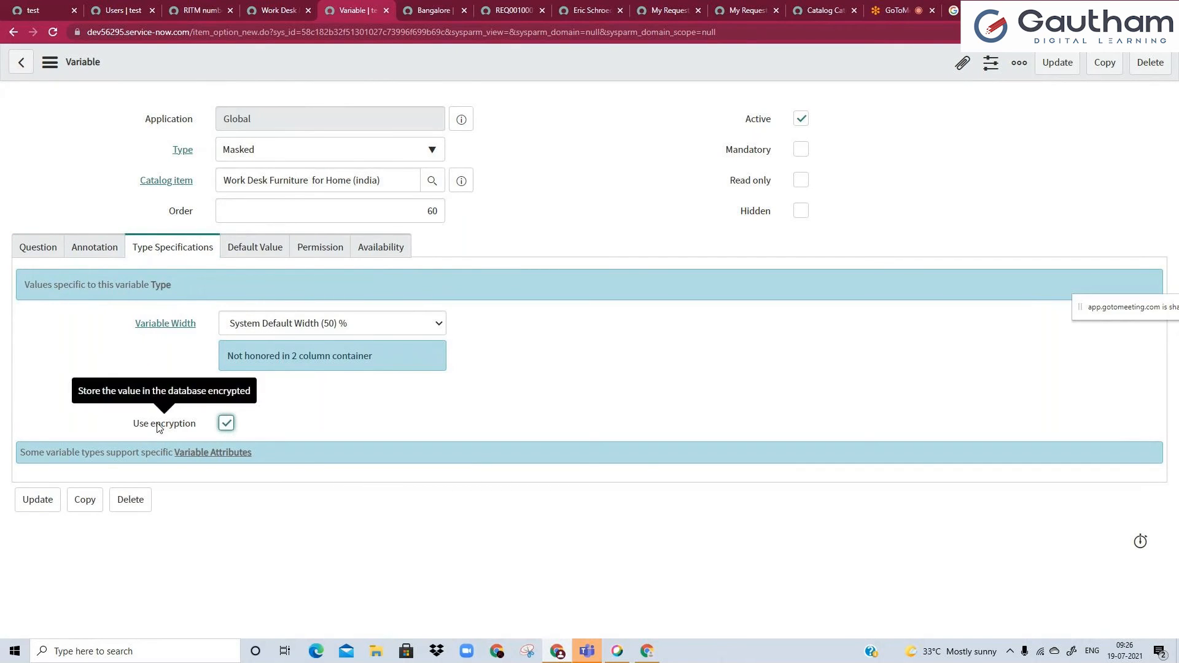
click(226, 392)
right_click(374, 65)
click(390, 76)
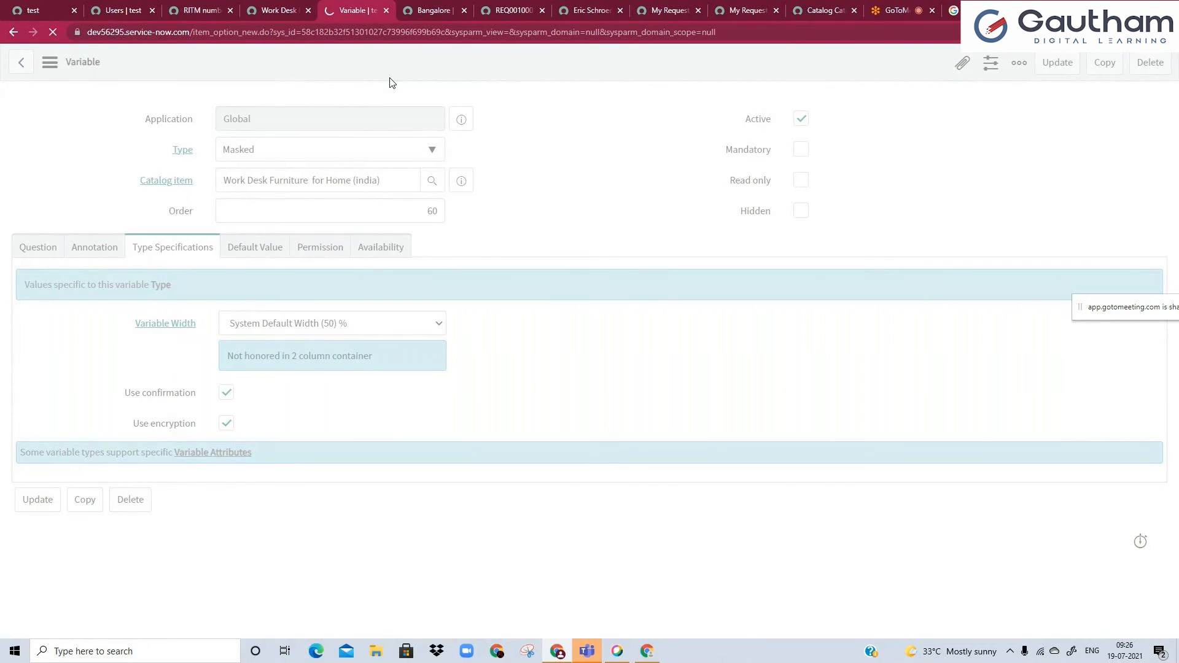
Reload the portal item page and compare the Entre Pass Key and Re-enter fields with the variable's confirmation and encryption settings.
click(278, 11)
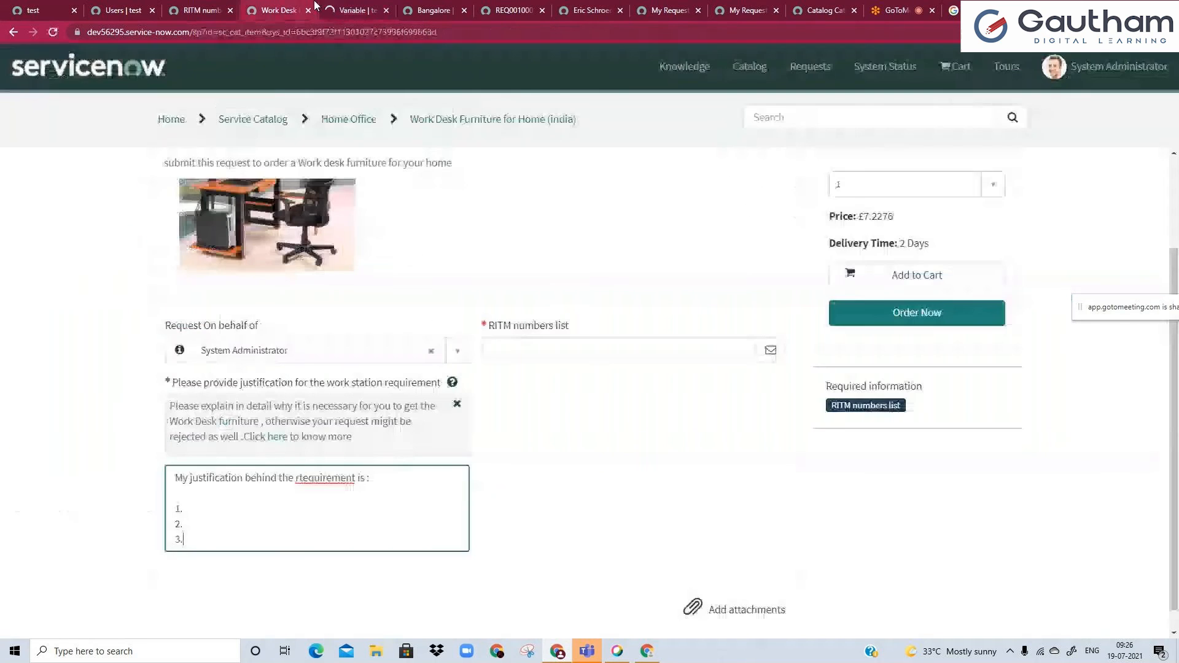
click(342, 34)
key(Return)
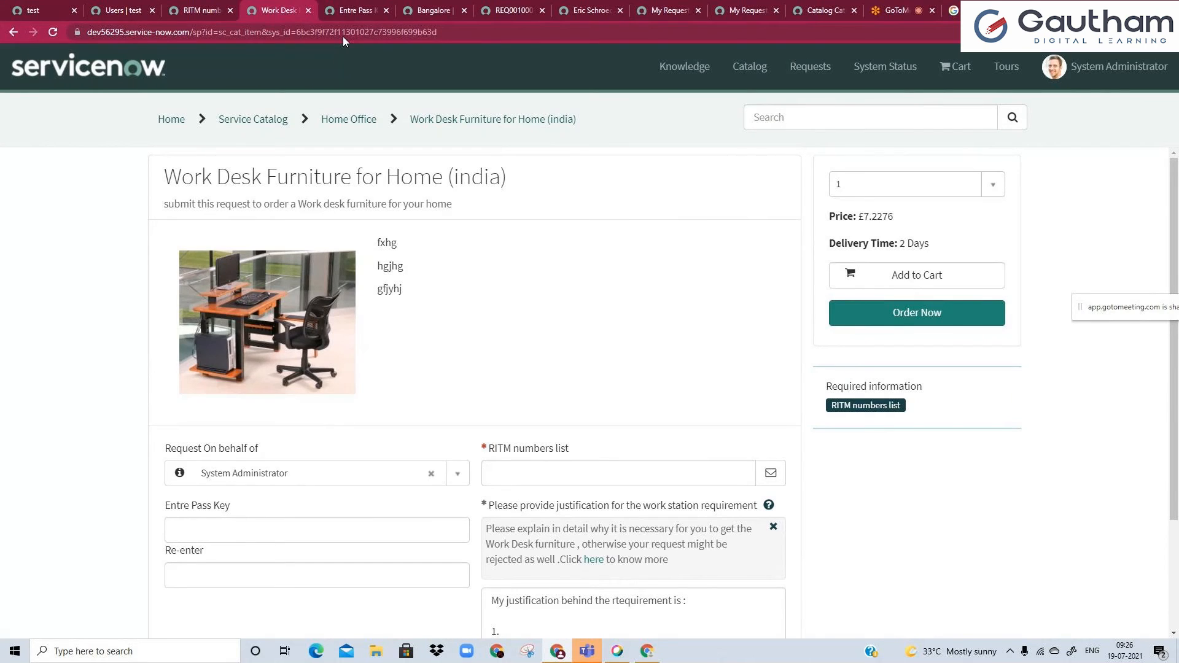
scroll(334, 123, down, 2)
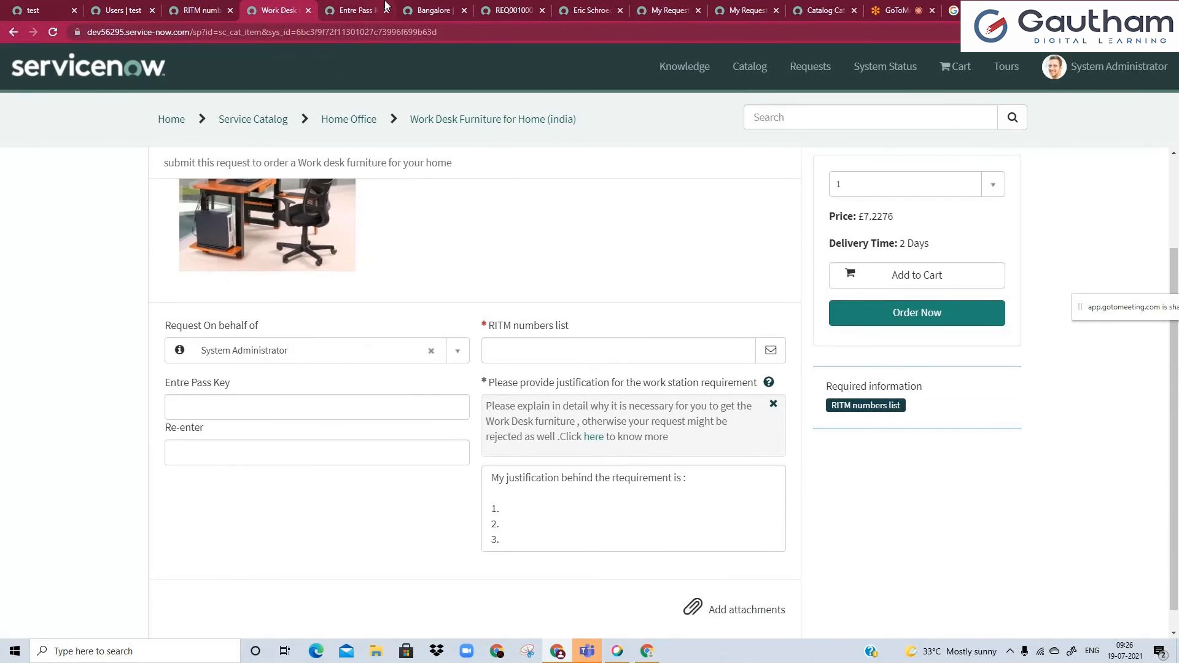
click(385, 6)
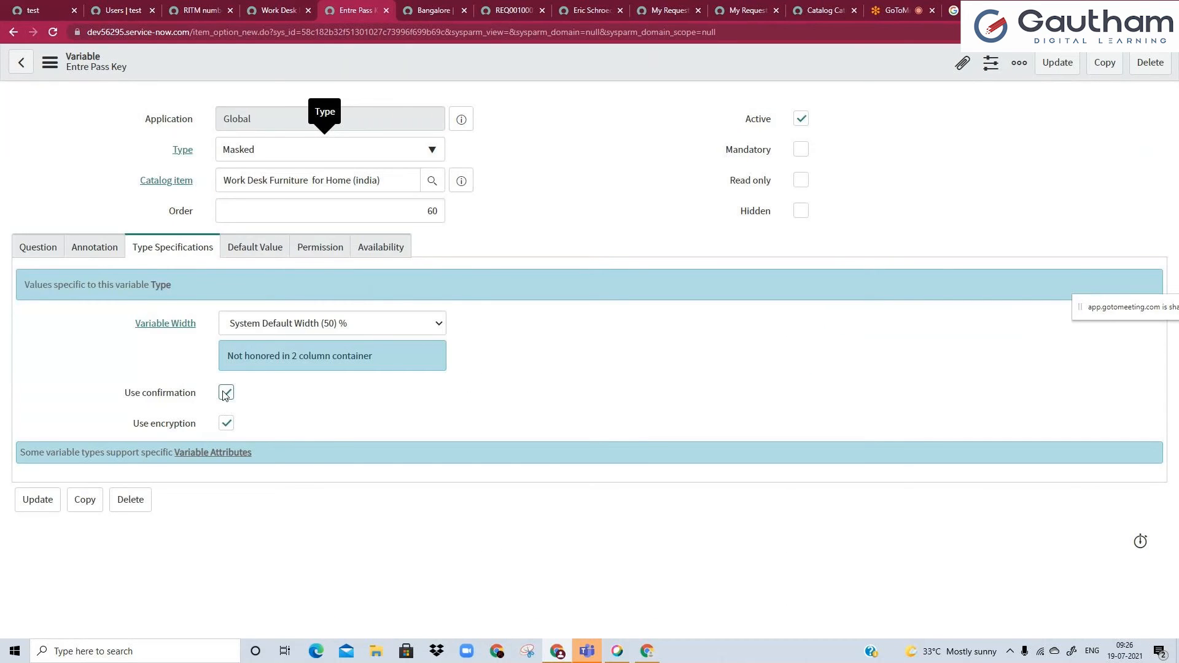
click(295, 5)
click(219, 465)
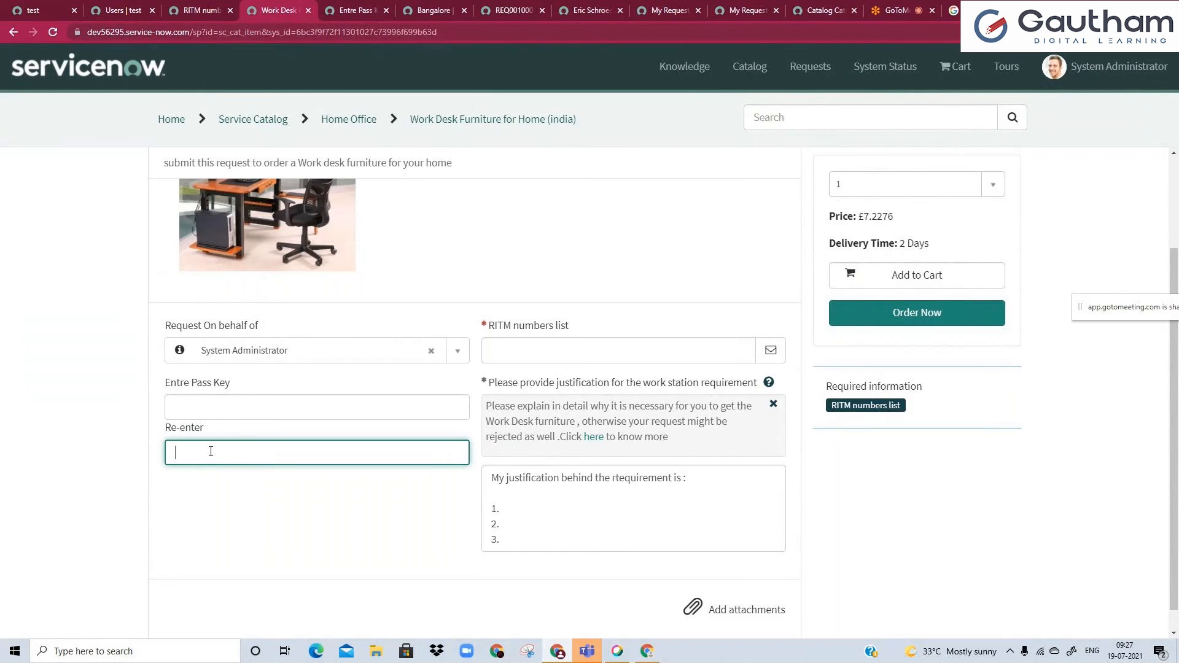
click(369, 9)
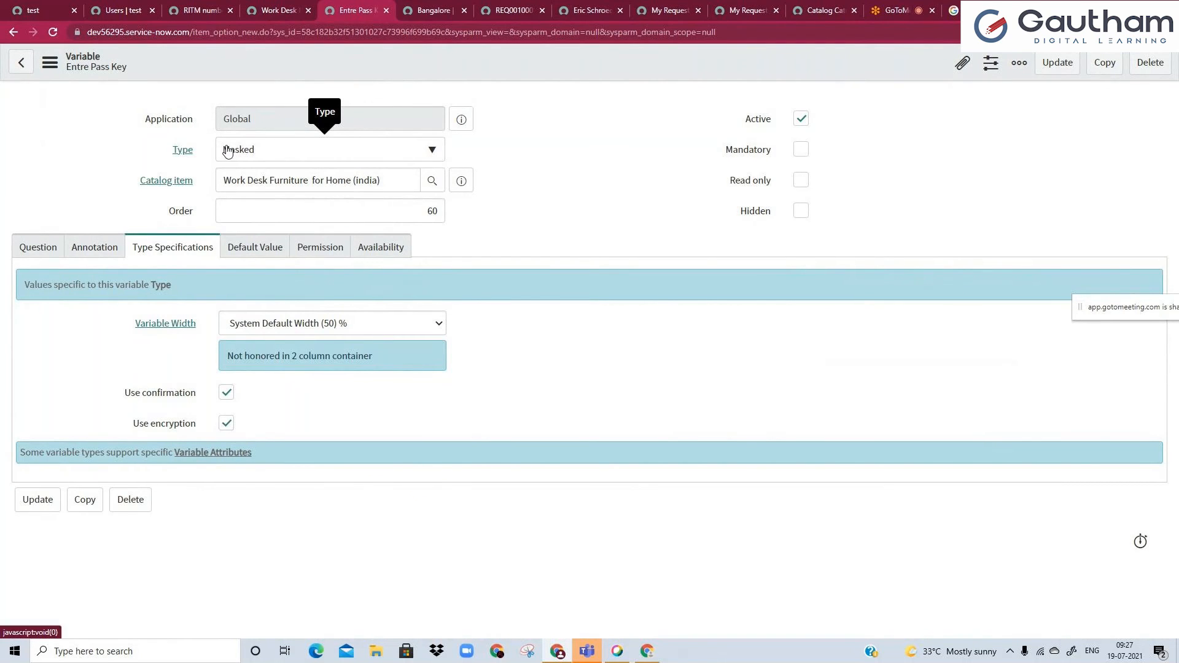
click(289, 10)
Enter a pass key in the Entre Pass Key field, reveal it and mask it again.
click(280, 405)
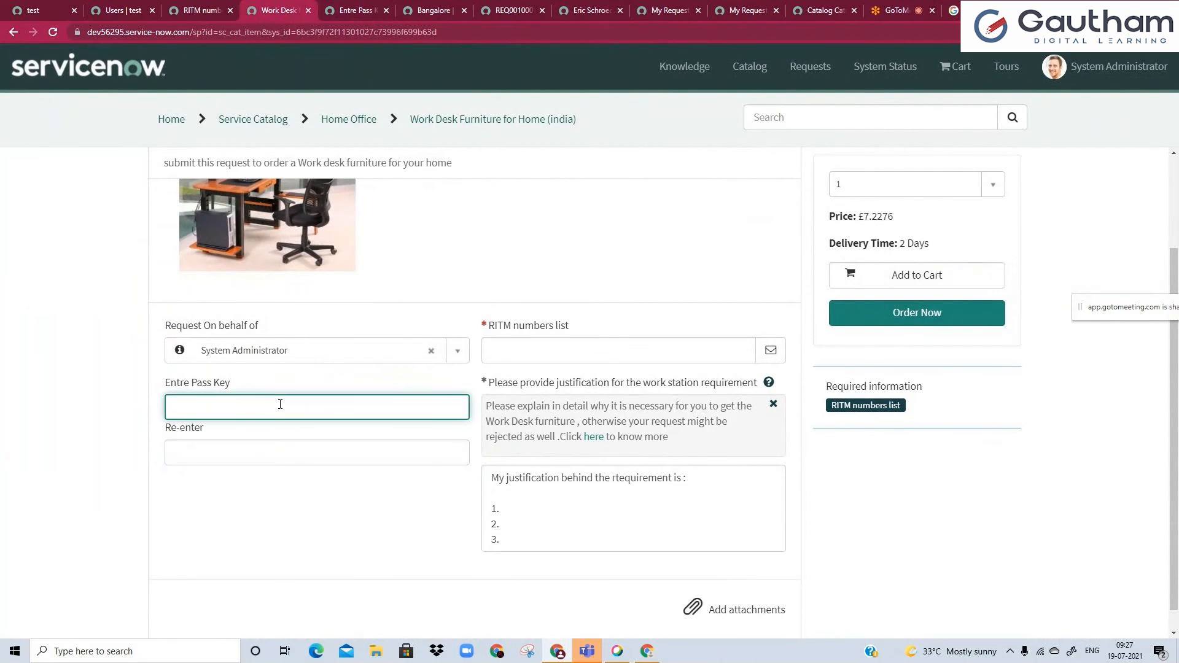
text(12345)
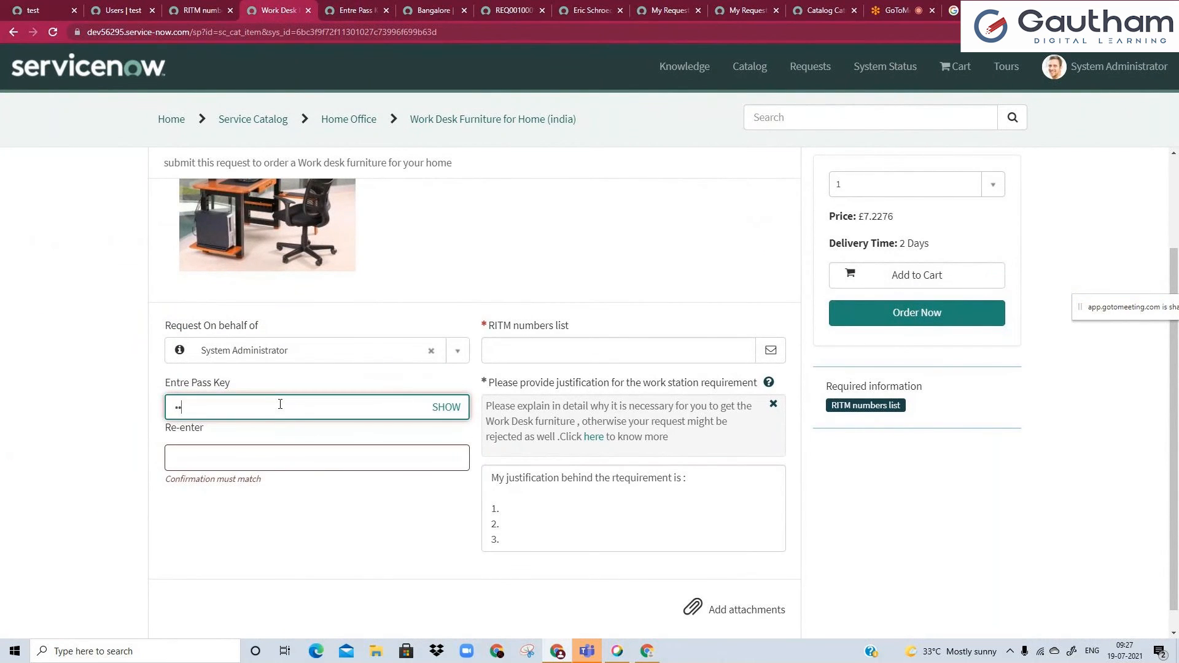
click(442, 408)
click(441, 408)
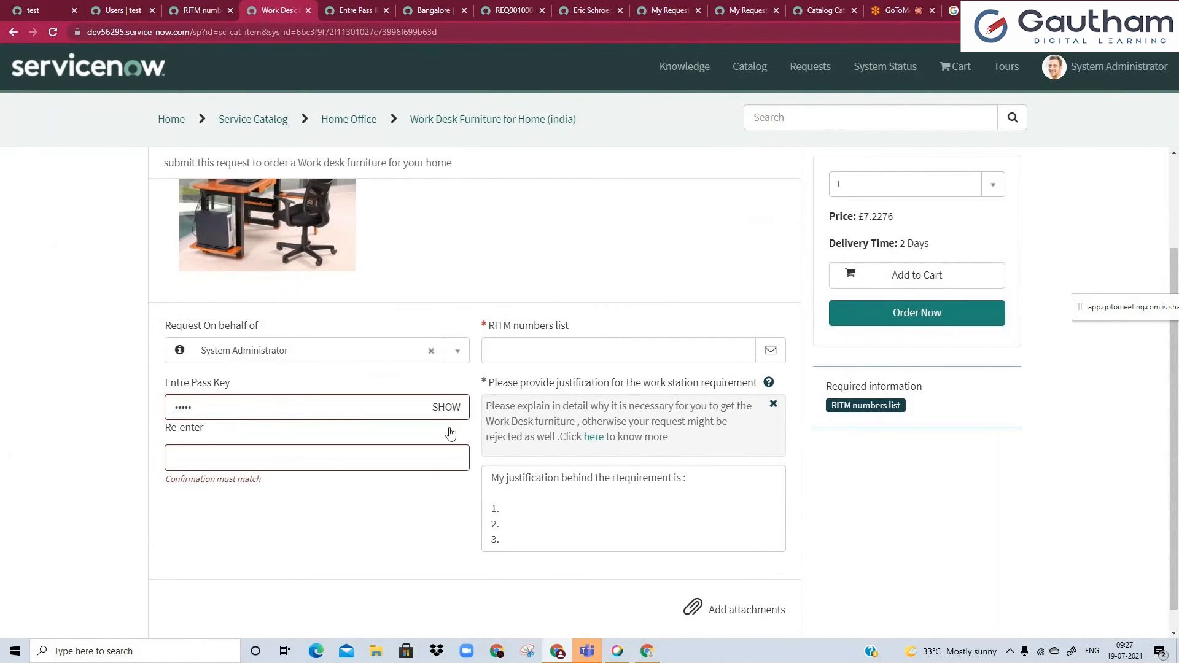
Test the Re-enter field with a non-matching value, and replace it with the matching pass key.
click(386, 465)
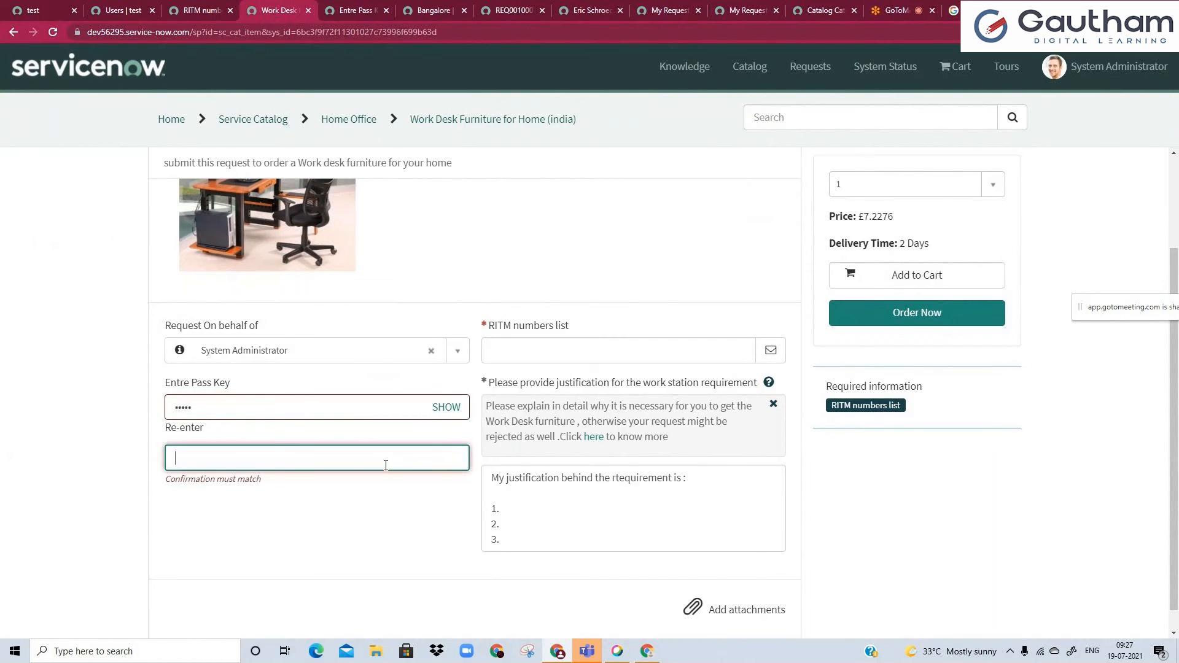
text(•••)
click(333, 524)
click(239, 460)
key(ctrl+a)
key(BackSpace)
text(•••••)
click(285, 511)
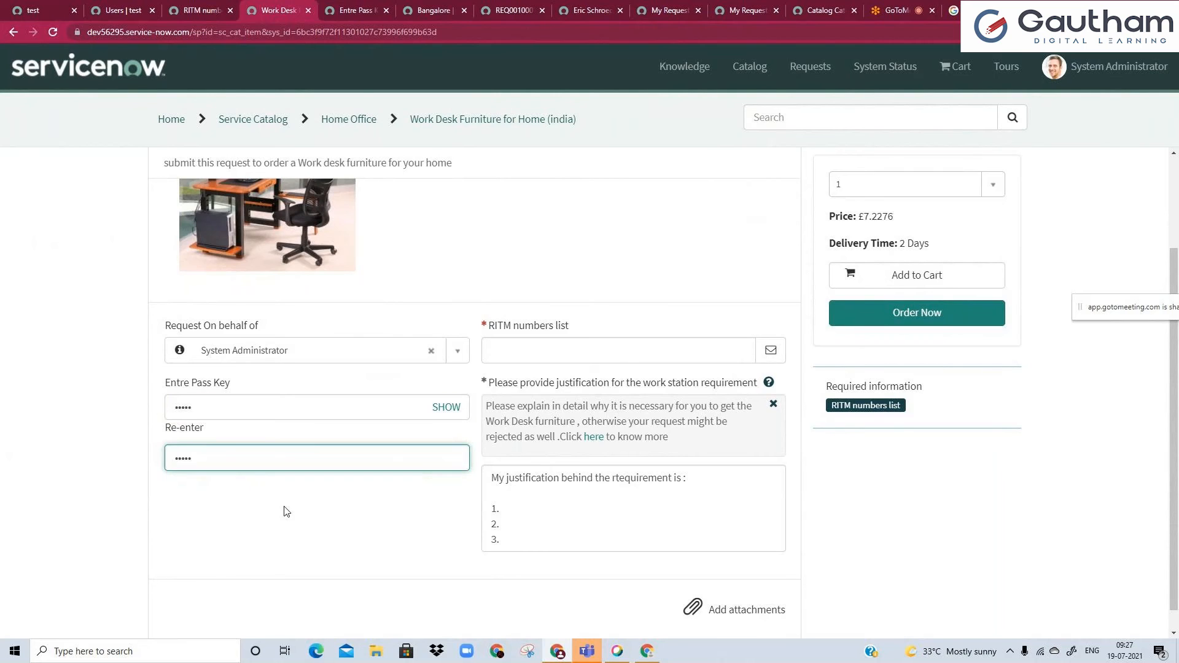
click(284, 461)
click(388, 543)
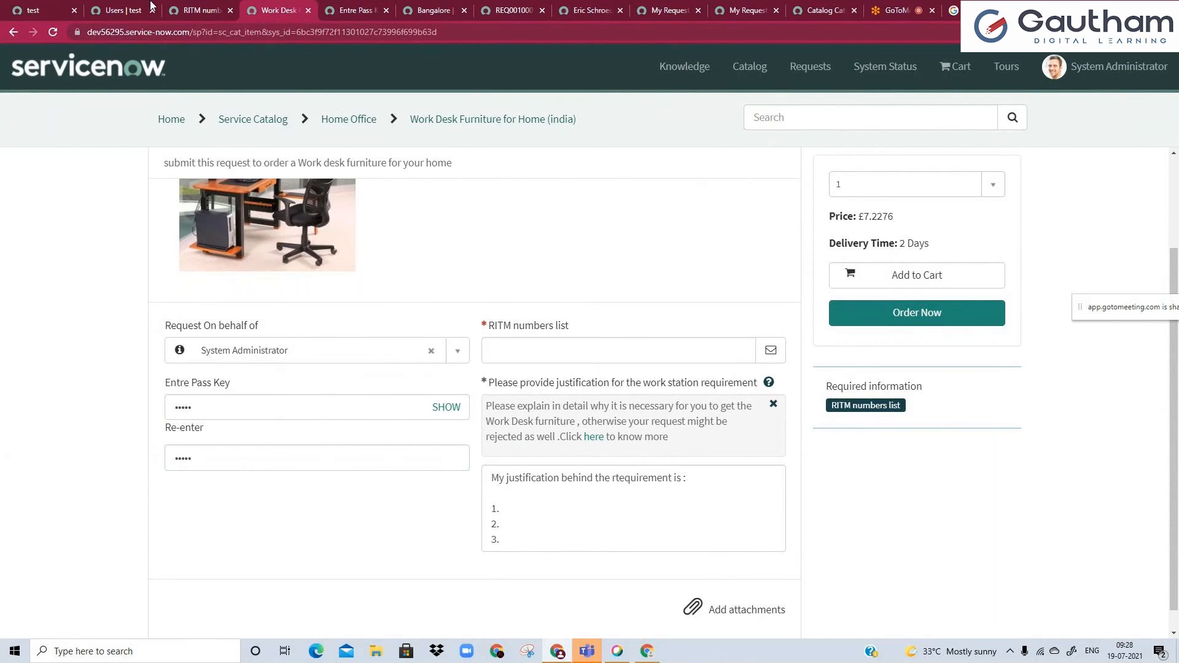
Compare the portal's Re-enter field with the masked variable's settings and turn off Use confirmation for Entre Pass Key.
key(ctrl+Tab)
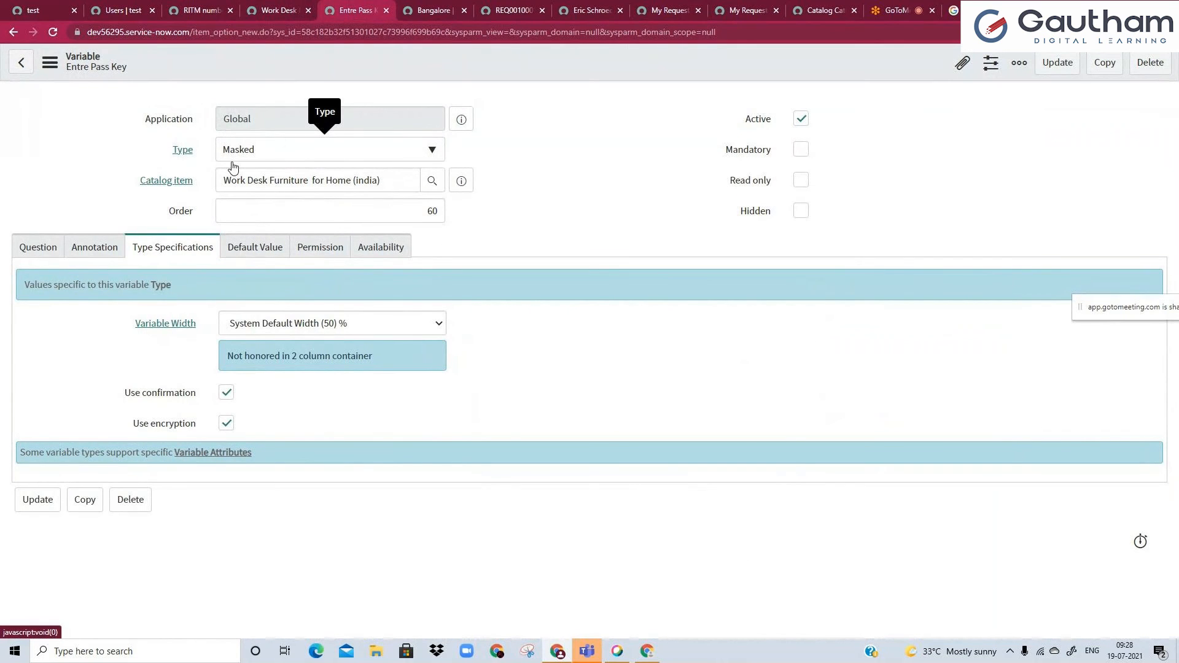
key(ctrl+shift+Tab)
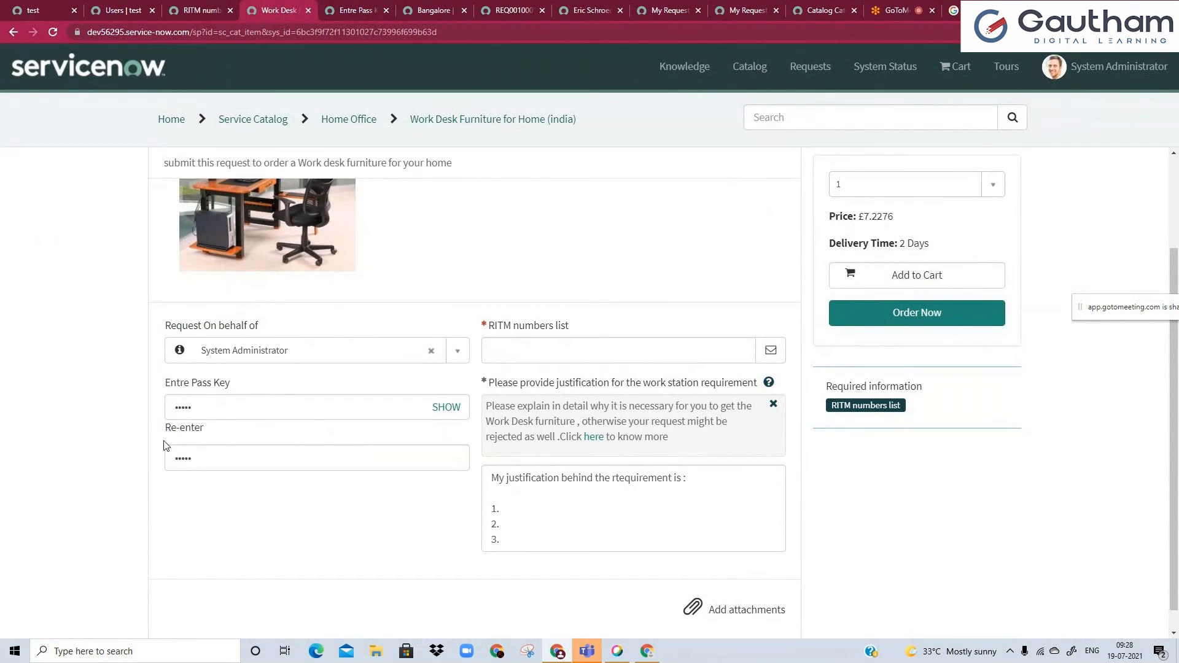
click(212, 467)
click(237, 525)
click(371, 10)
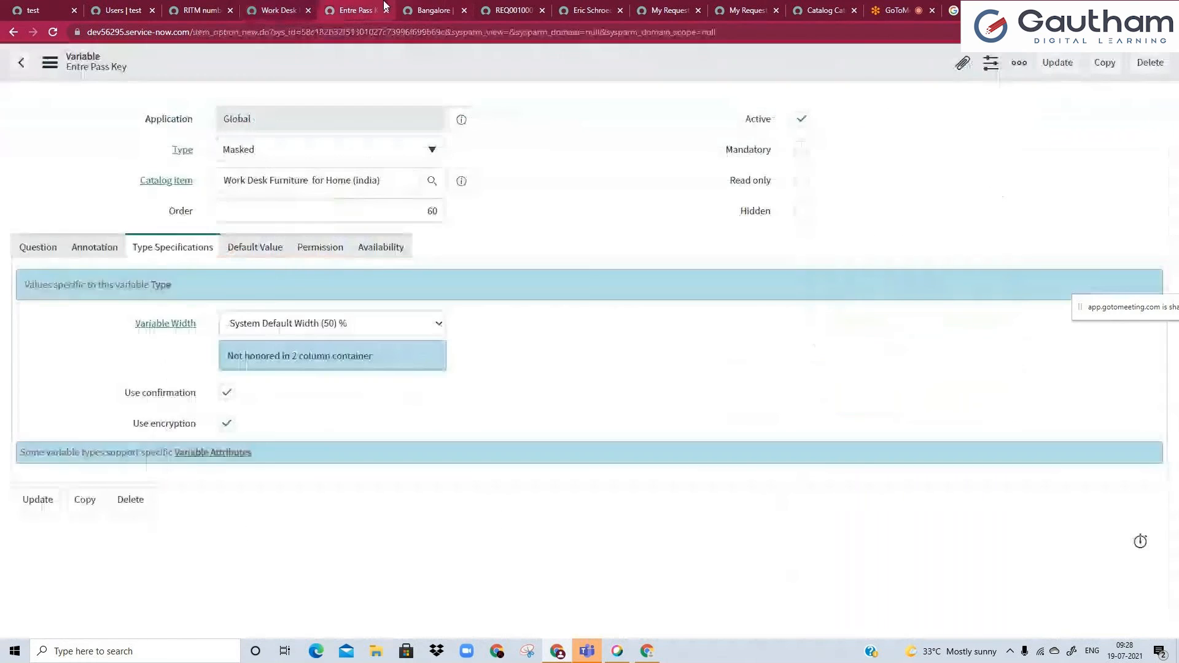
click(227, 393)
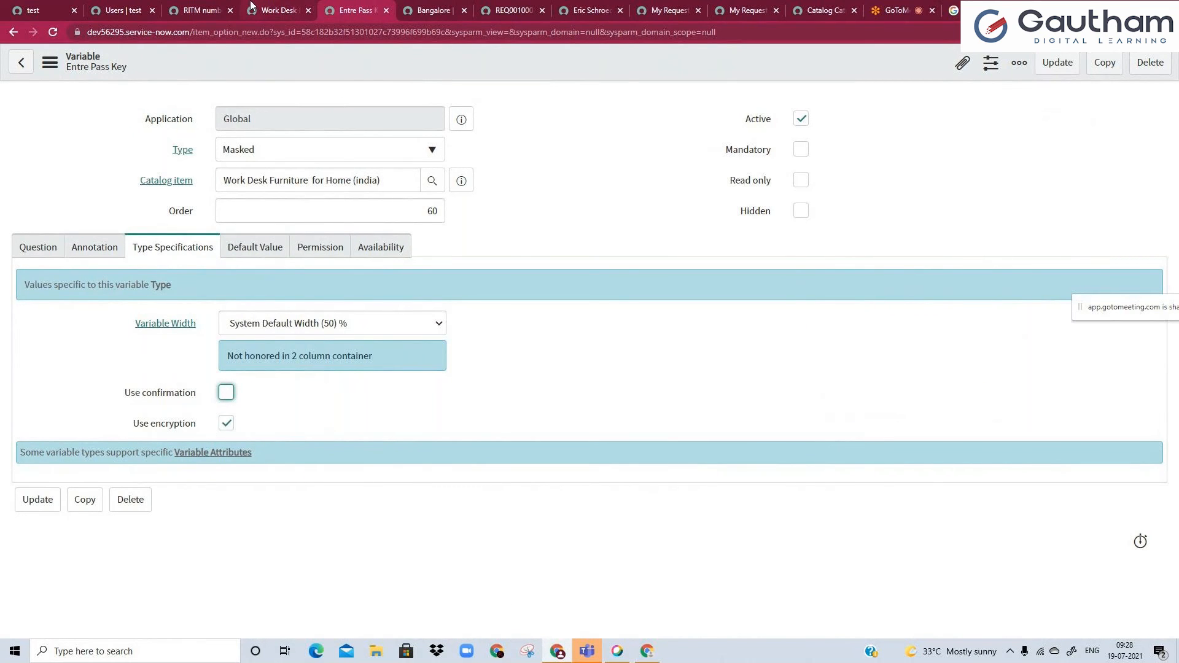
Reveal and mask the Entre Pass Key value on the portal item page, and close the open Name cell editor in the user list.
click(273, 11)
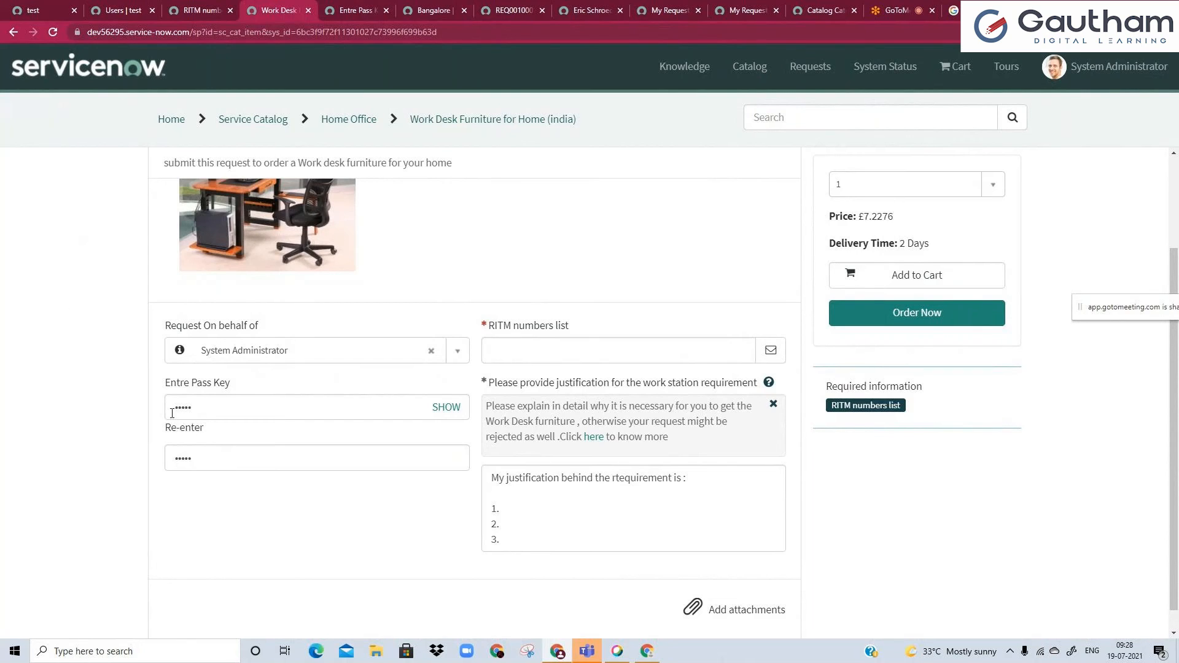
click(442, 412)
click(442, 412)
click(111, 6)
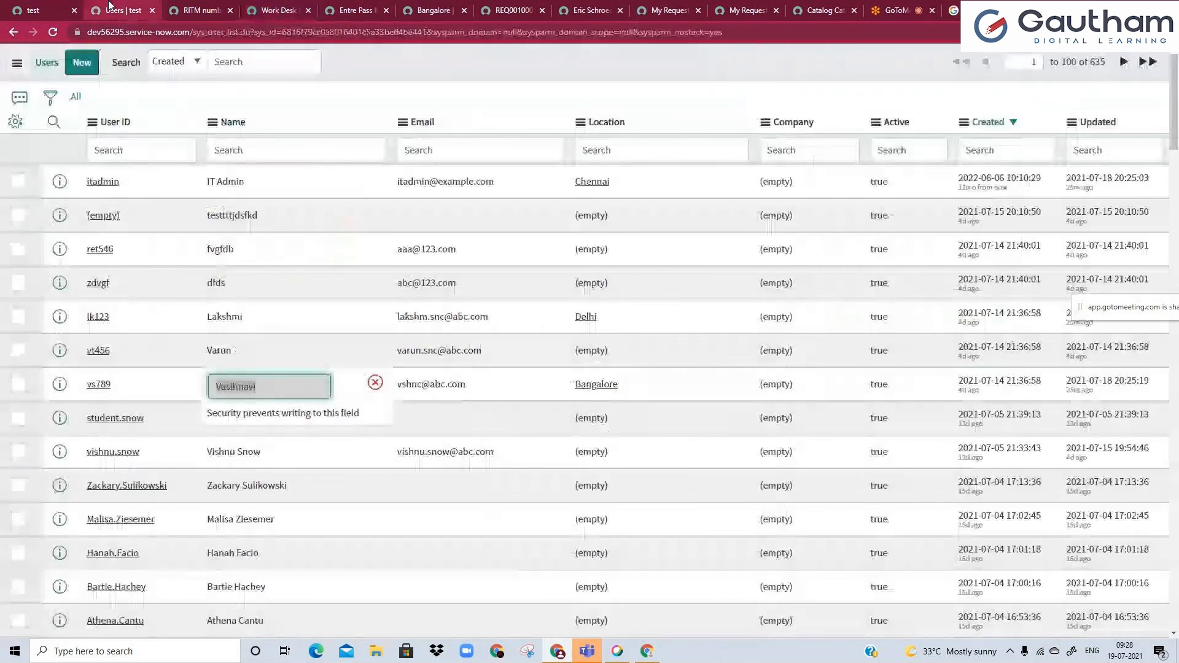
click(375, 384)
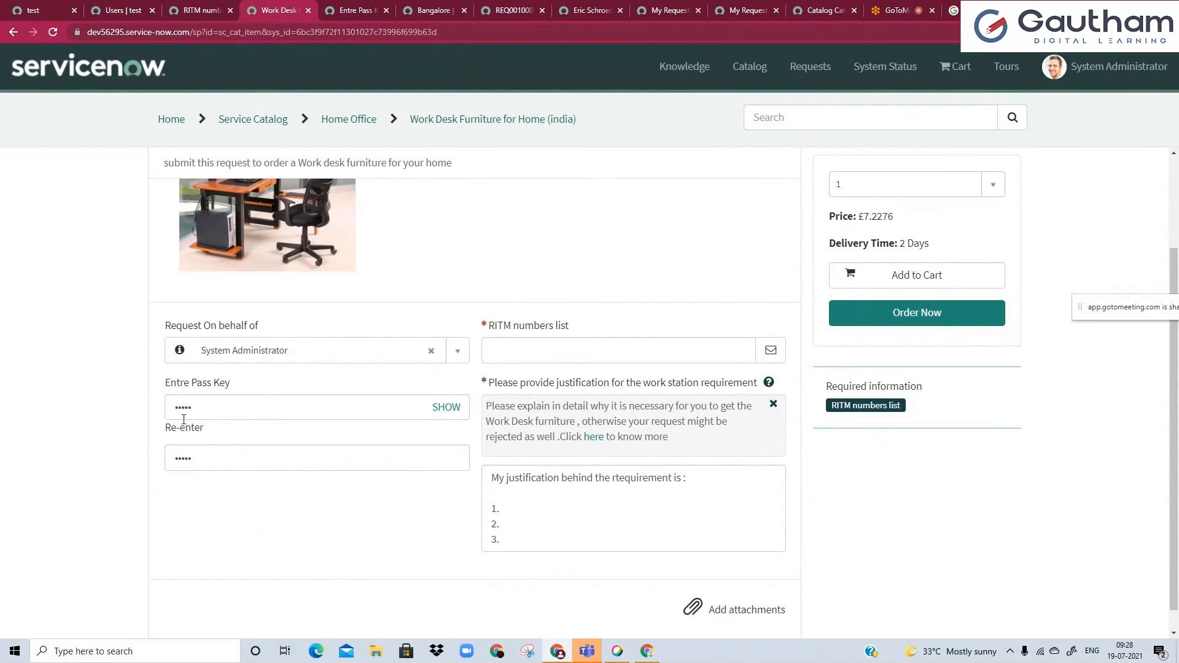
Toggle the visibility of the portal's Entre Pass Key value once more and highlight the masked characters.
click(435, 409)
click(448, 407)
drag(191, 409, 167, 410)
click(93, 433)
Turn off Use encryption for the Entre Pass Key variable and revisit its field on the portal item page.
click(347, 9)
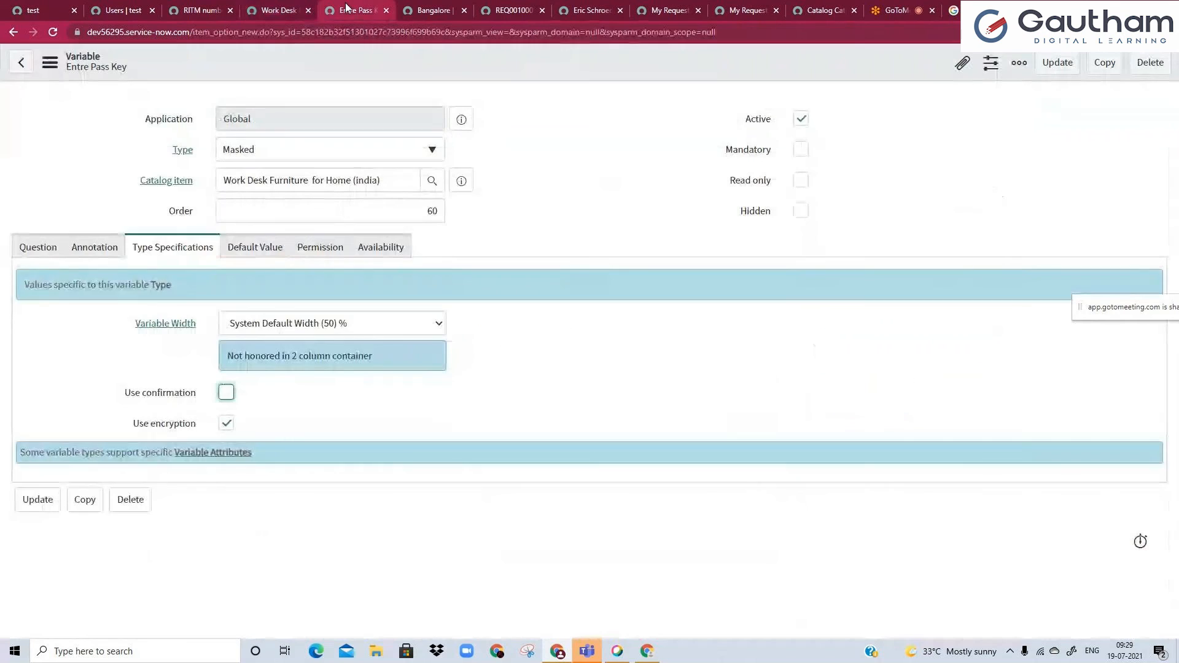
click(226, 425)
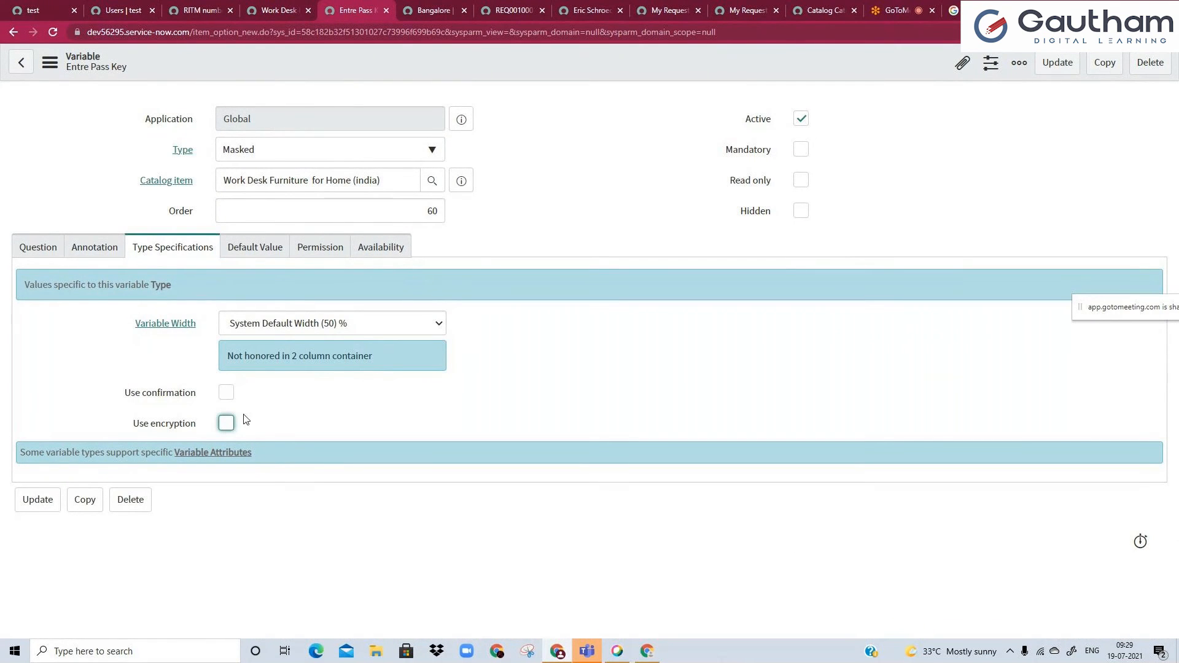
click(258, 5)
click(238, 406)
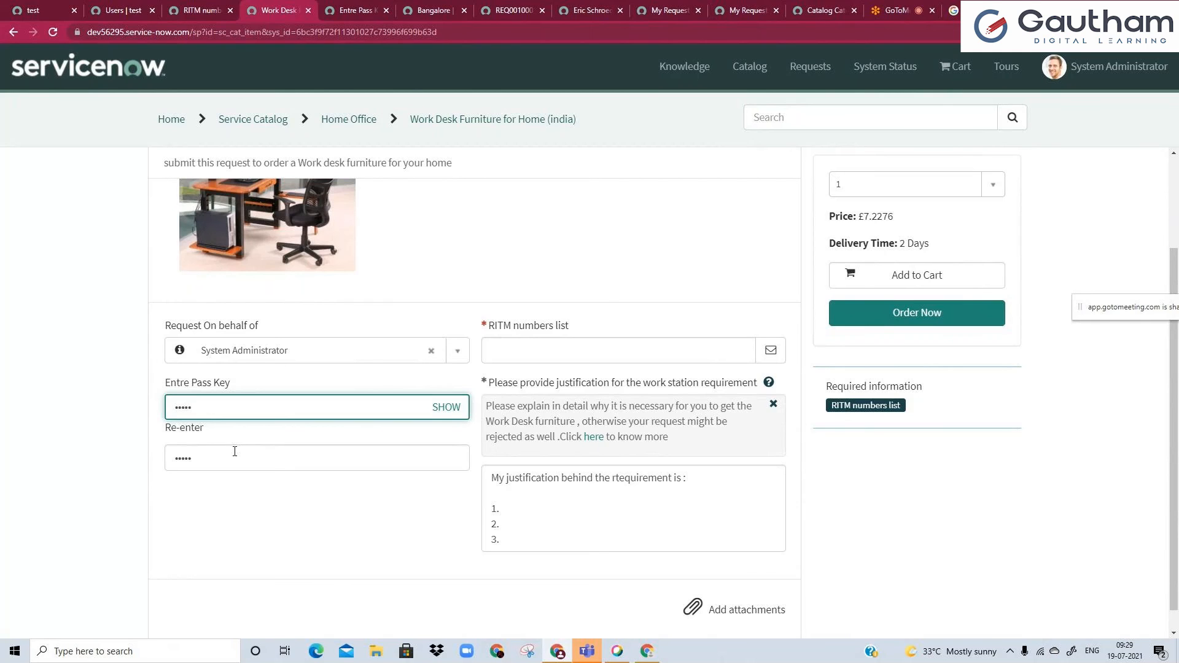
Change the Entre Pass Key variable's type to UI Page.
click(341, 8)
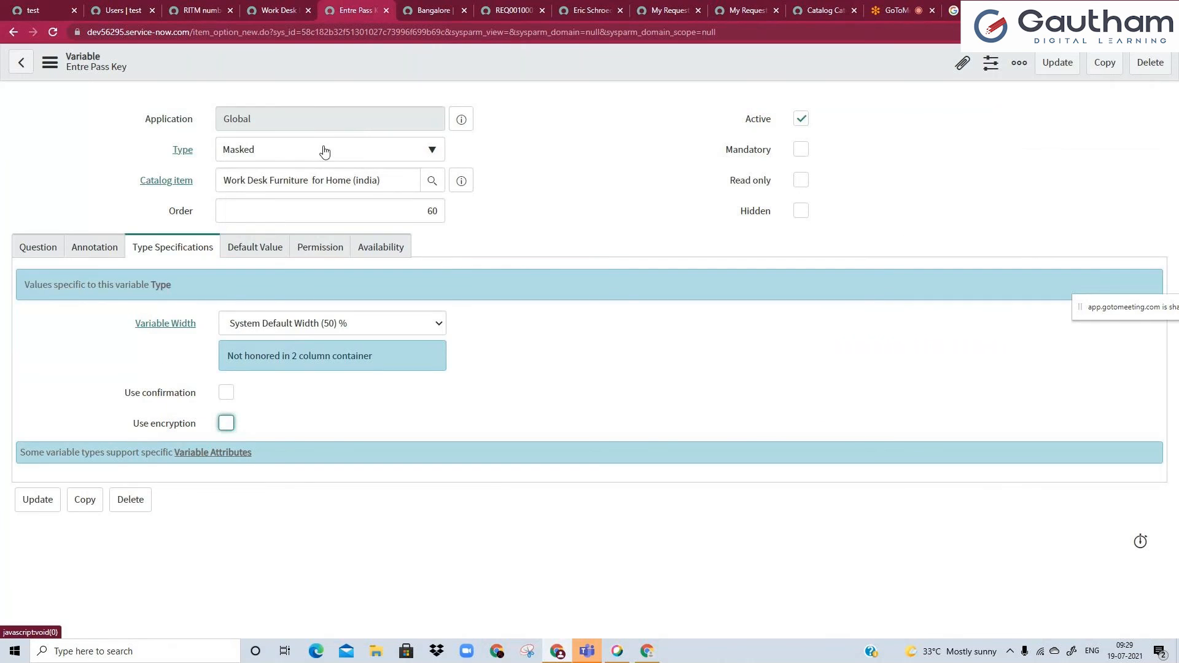
click(324, 151)
scroll(373, 258, down, 1)
scroll(372, 259, down, 2)
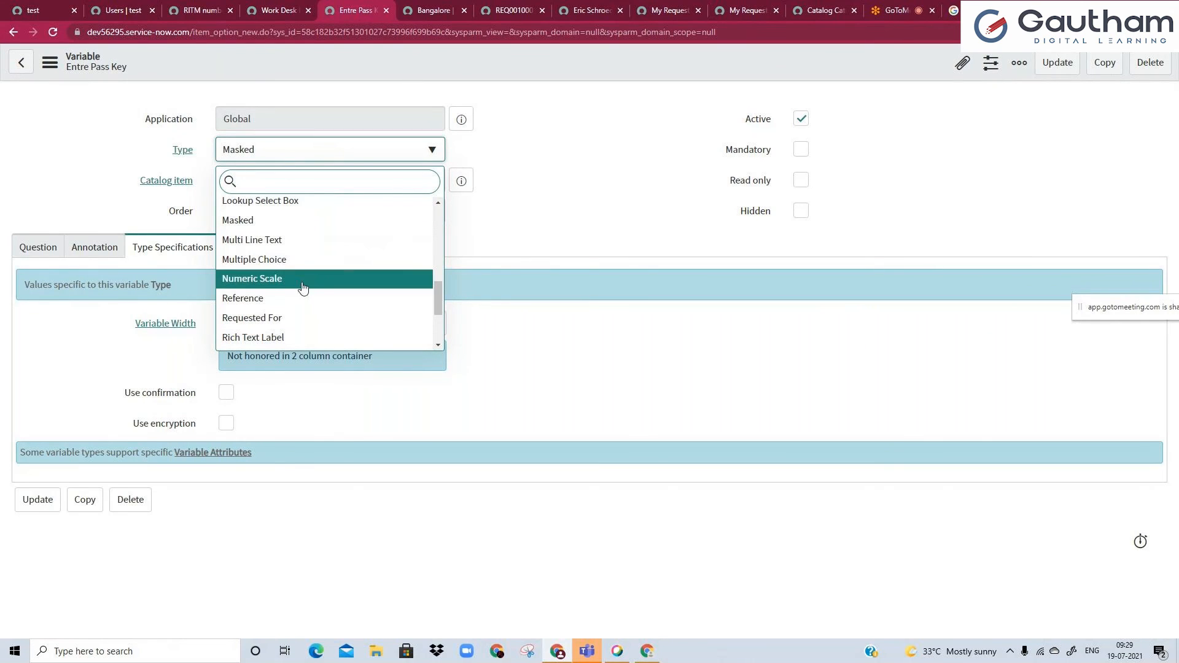
scroll(293, 281, down, 2)
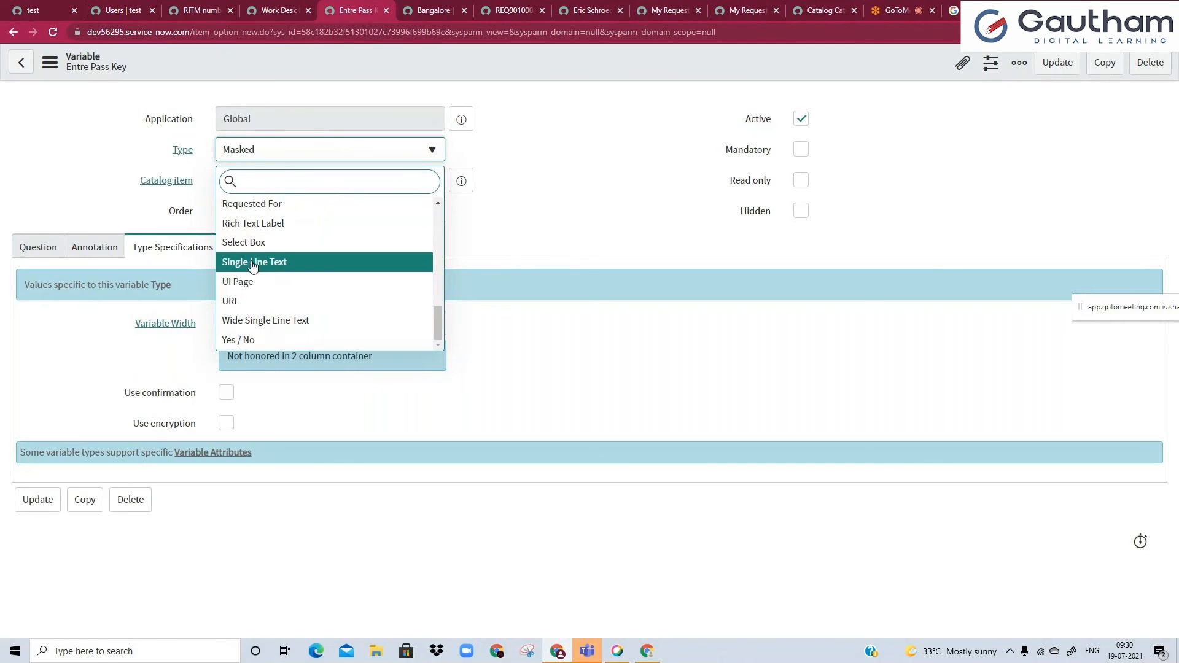
click(263, 281)
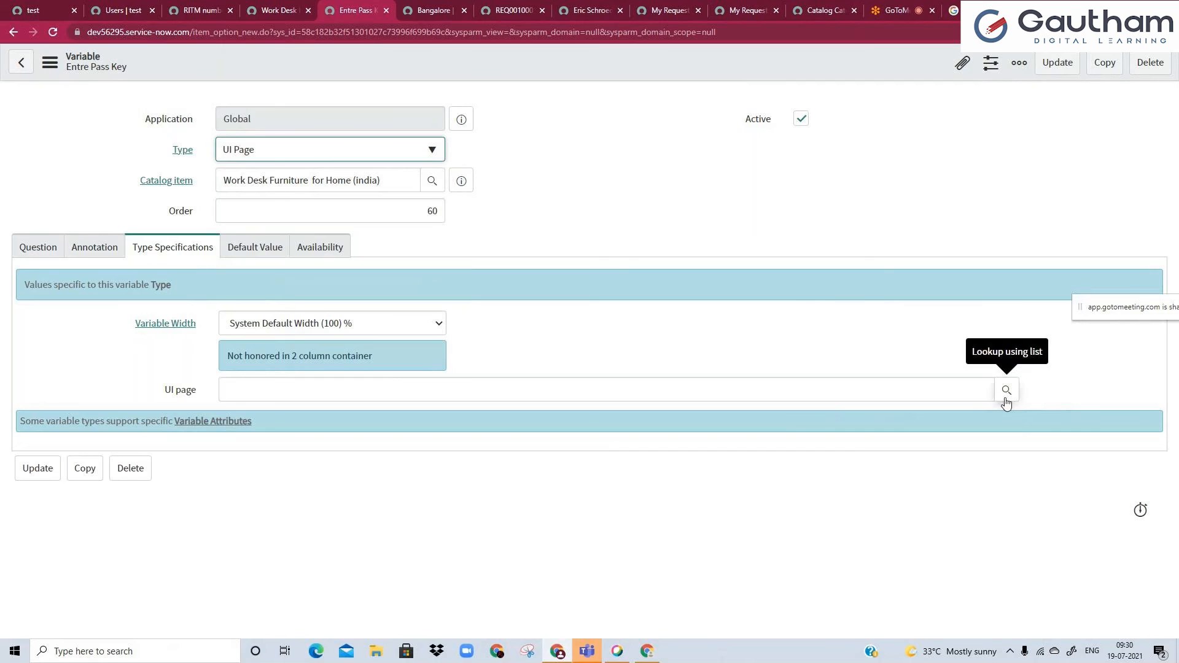
Look up the available UI pages for the variable's UI page field and close the list without choosing one.
click(929, 390)
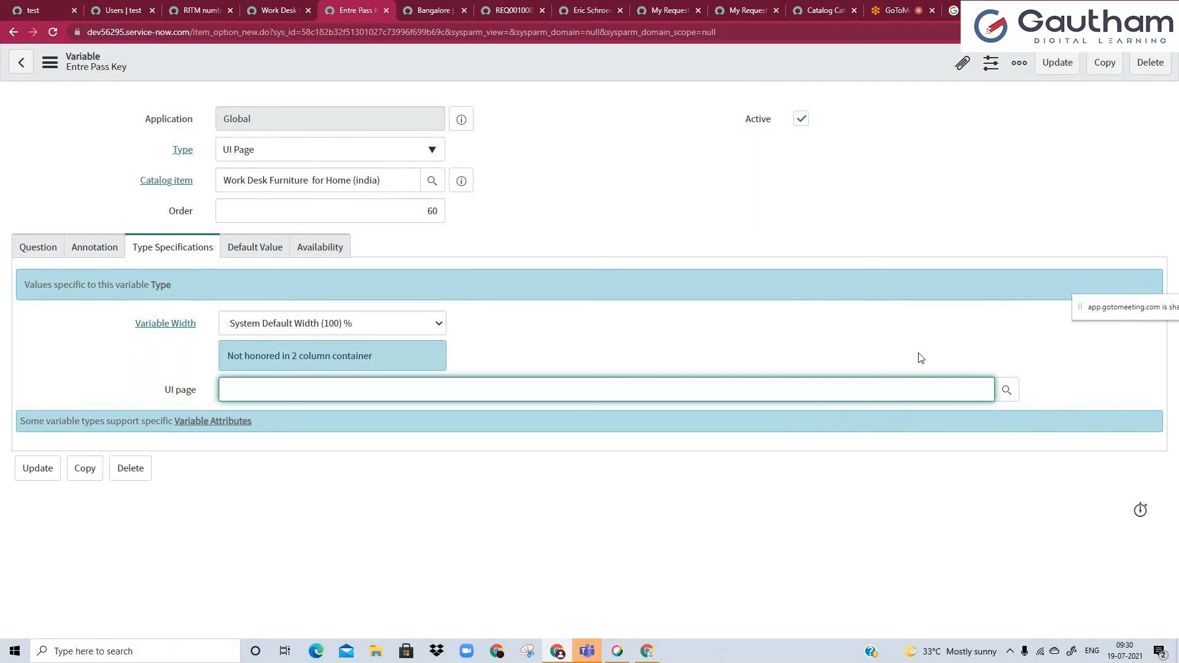
click(1006, 392)
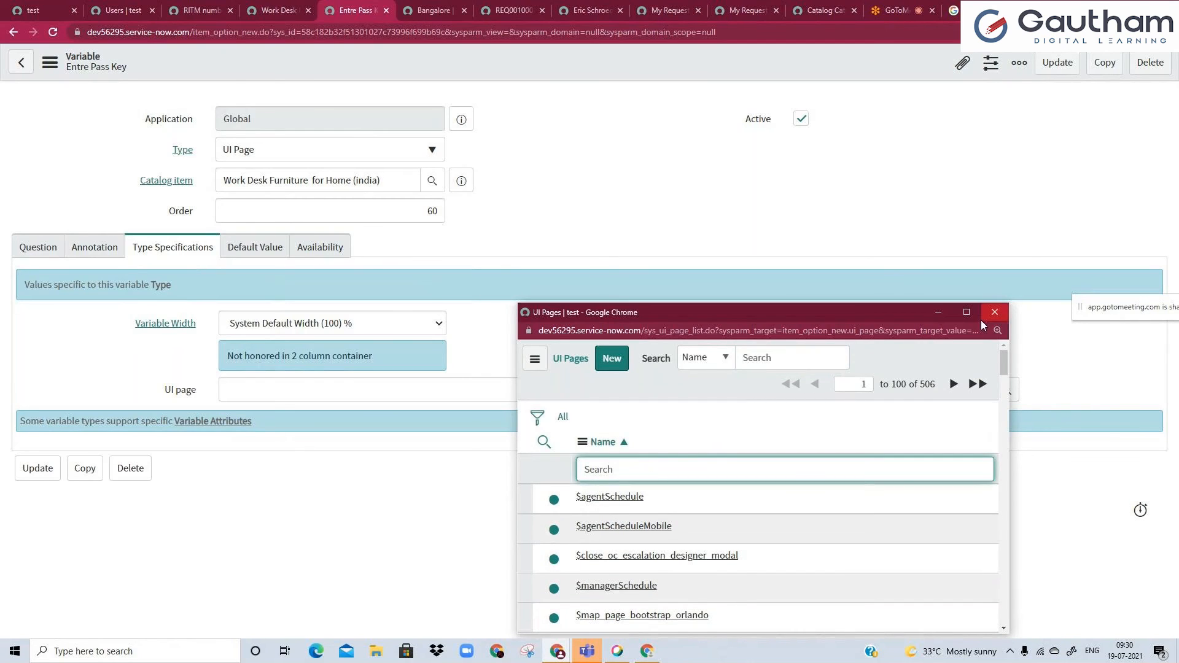
click(995, 312)
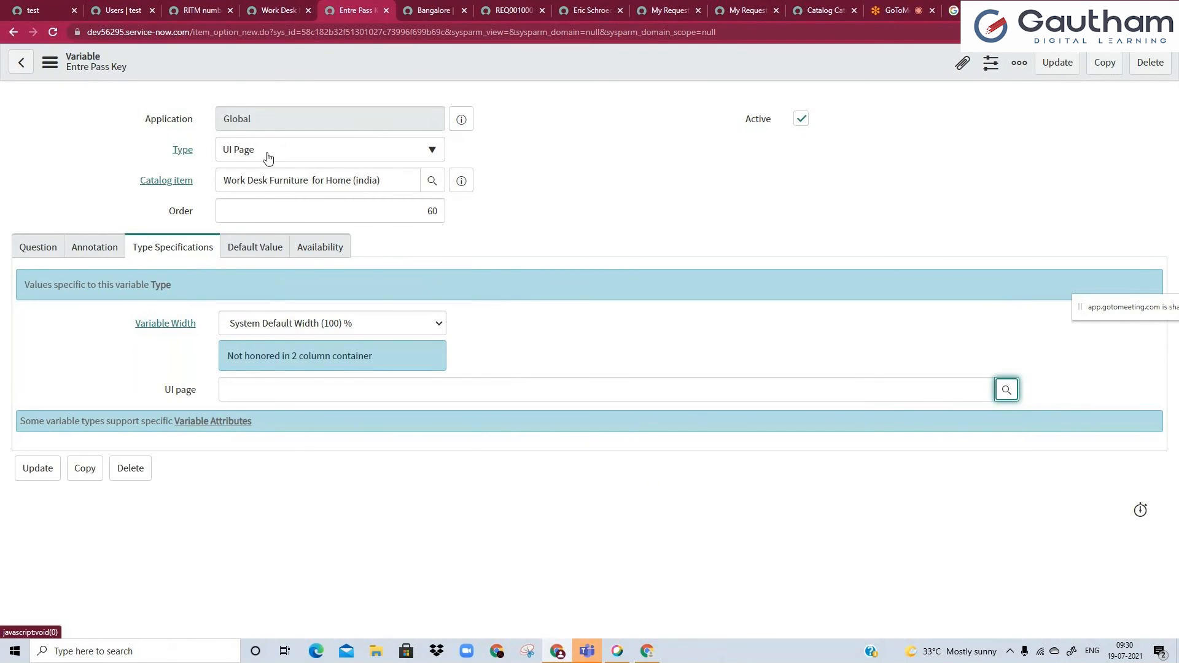
click(951, 394)
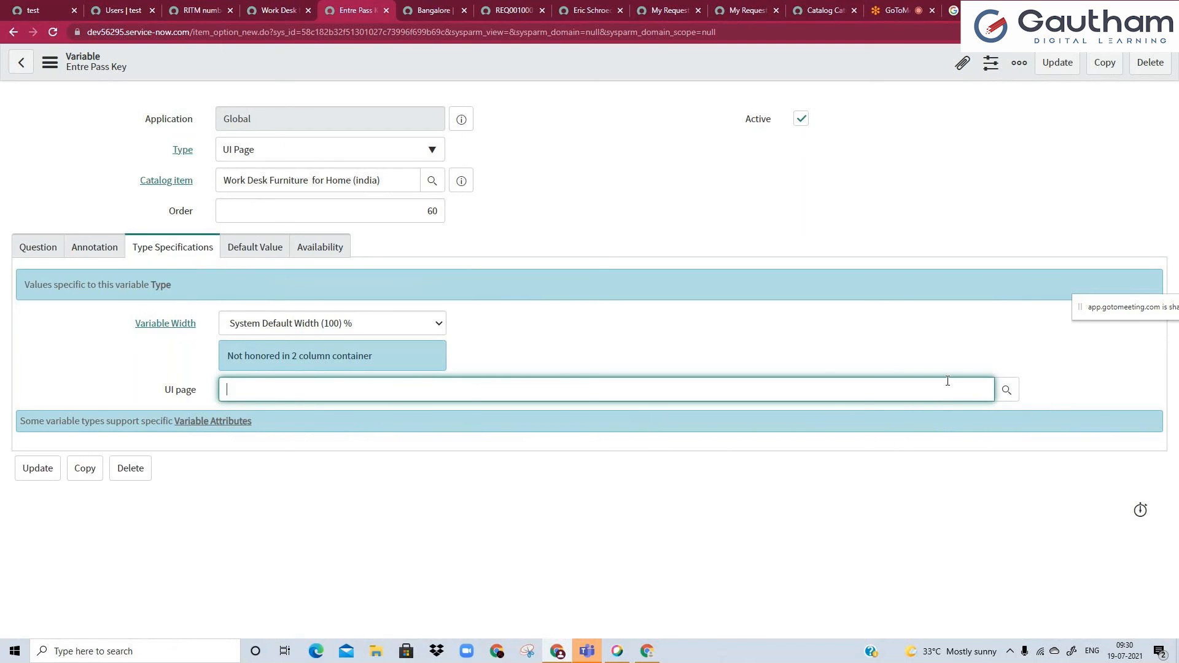
click(927, 324)
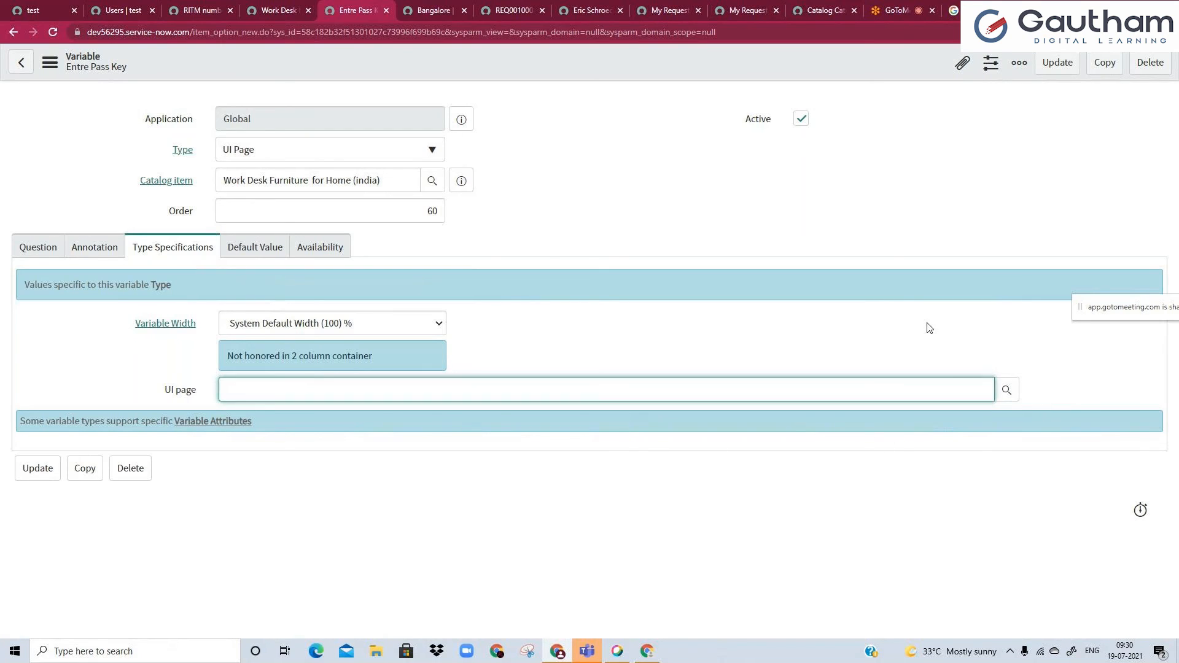
click(906, 384)
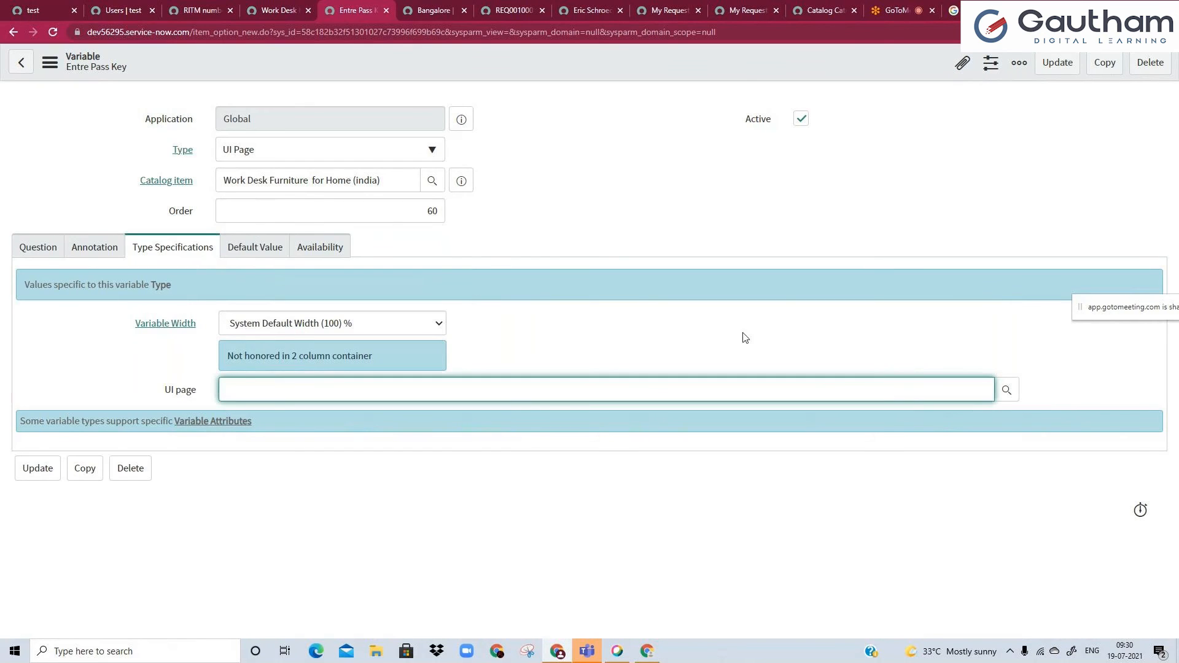
Browse the available variable types and set the Entre Pass Key variable's type to Lookup Multiple Choice.
click(378, 149)
scroll(379, 276, down, 1)
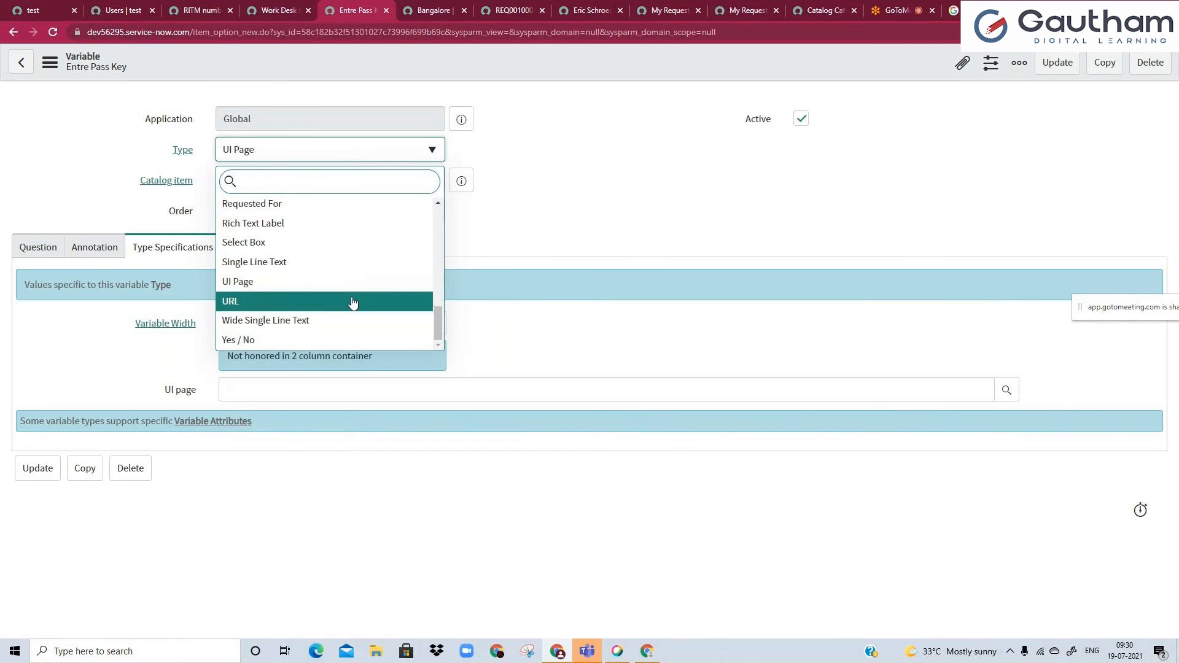
scroll(356, 289, up, 3)
scroll(356, 289, up, 1)
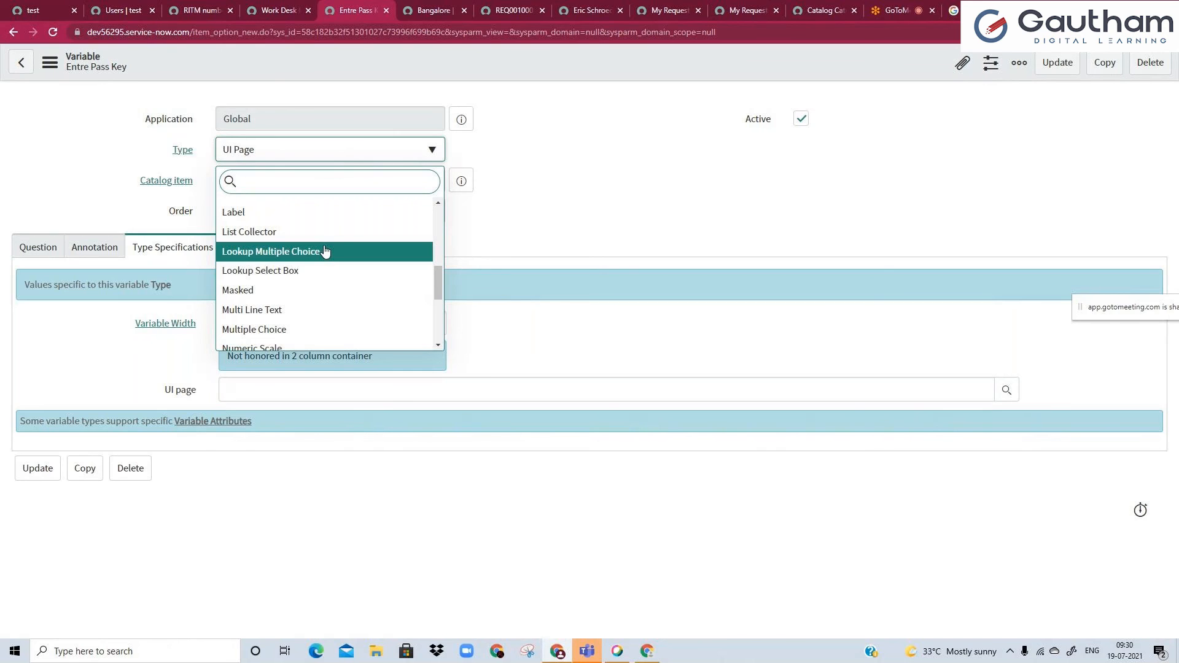
key(Return)
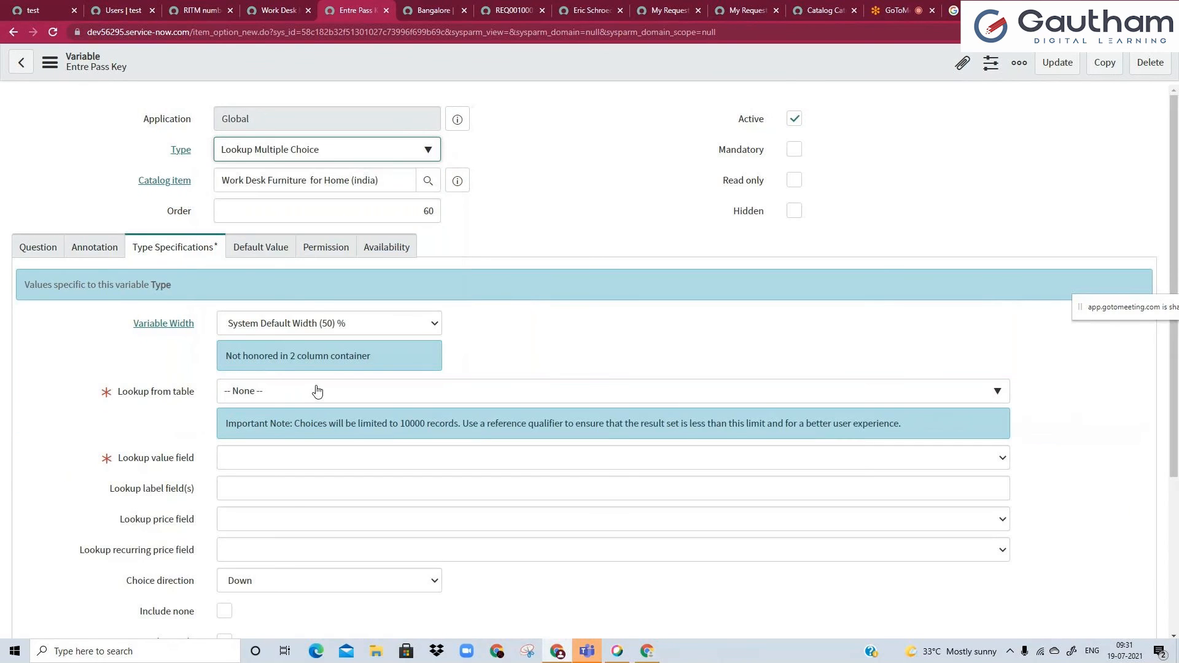
click(292, 159)
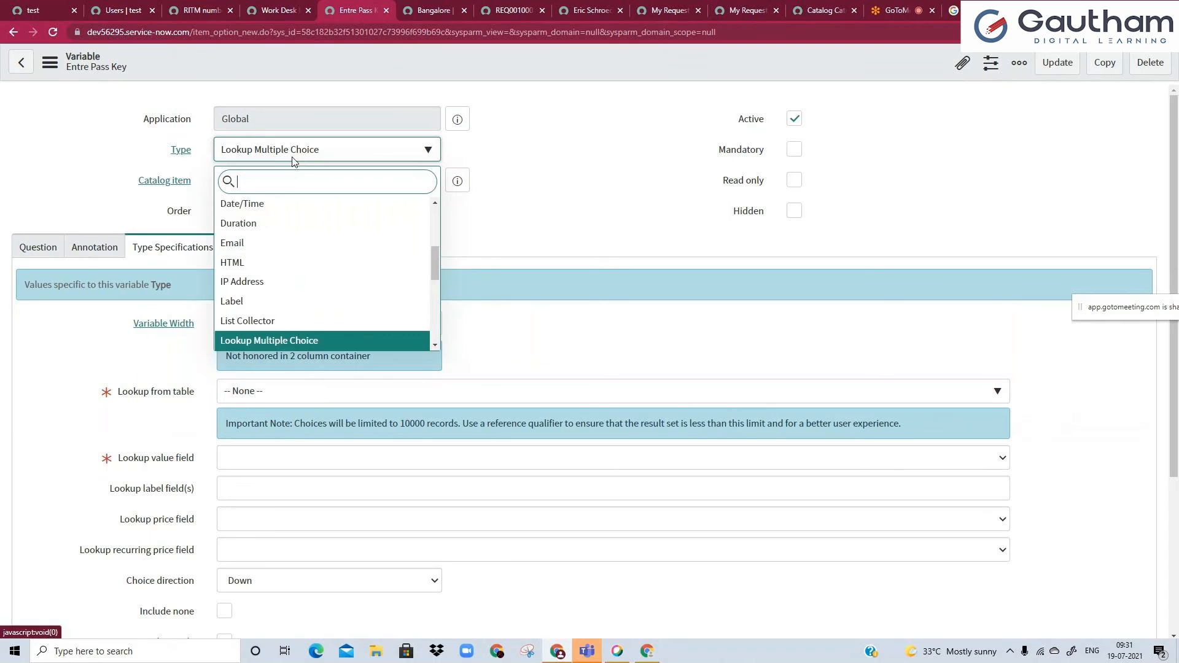
click(647, 272)
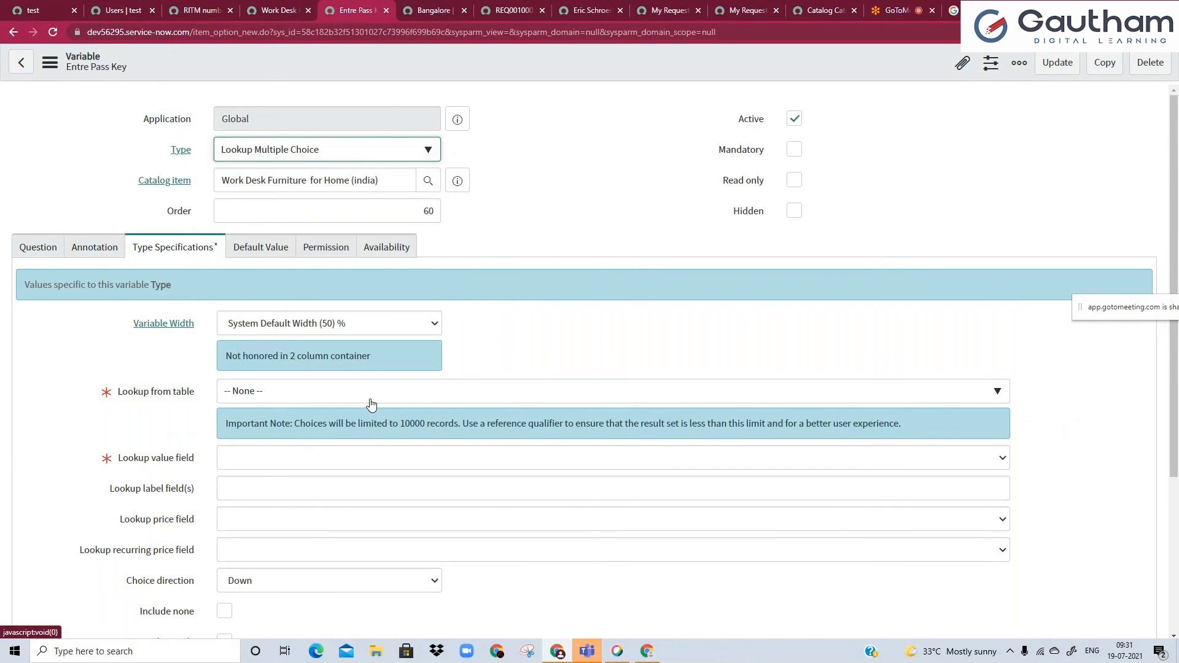
click(598, 323)
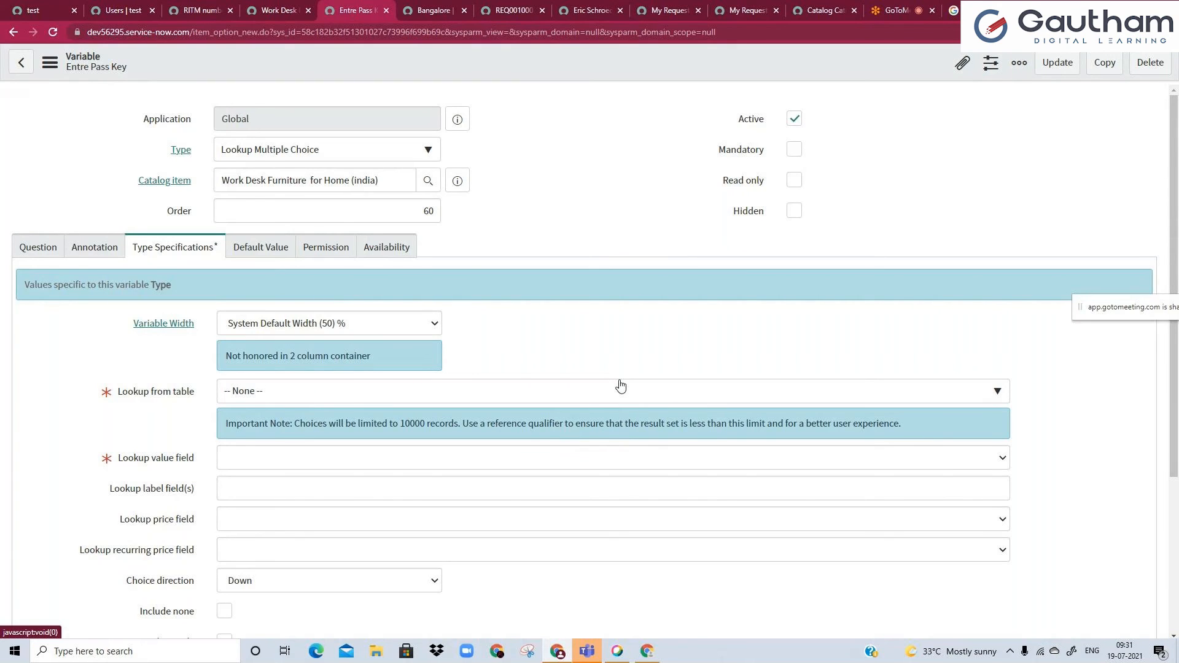
Find sys_user among the tables and set Lookup from table to User [sys_user].
click(644, 401)
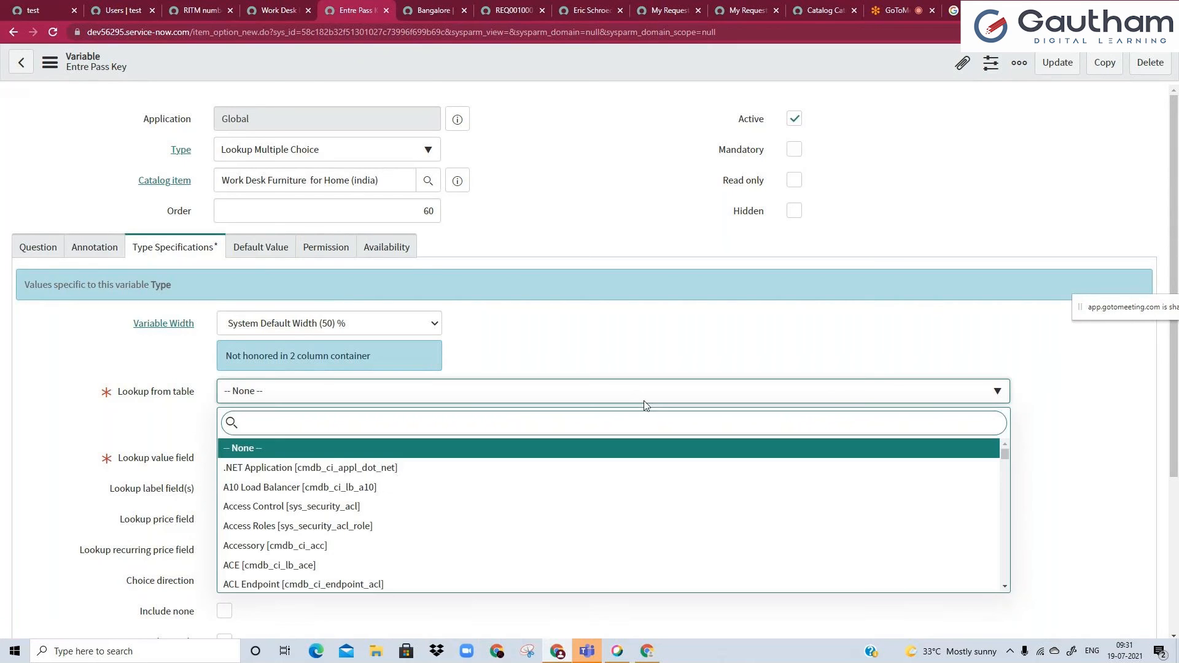
text(sys_user)
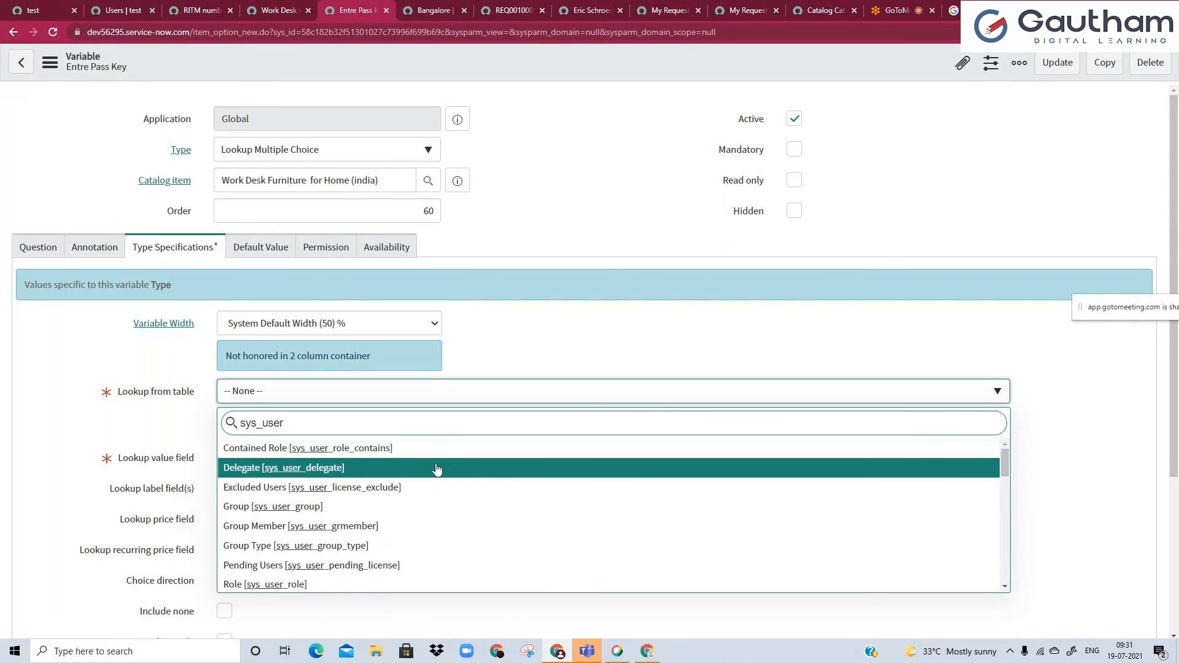
scroll(388, 443, down, 10)
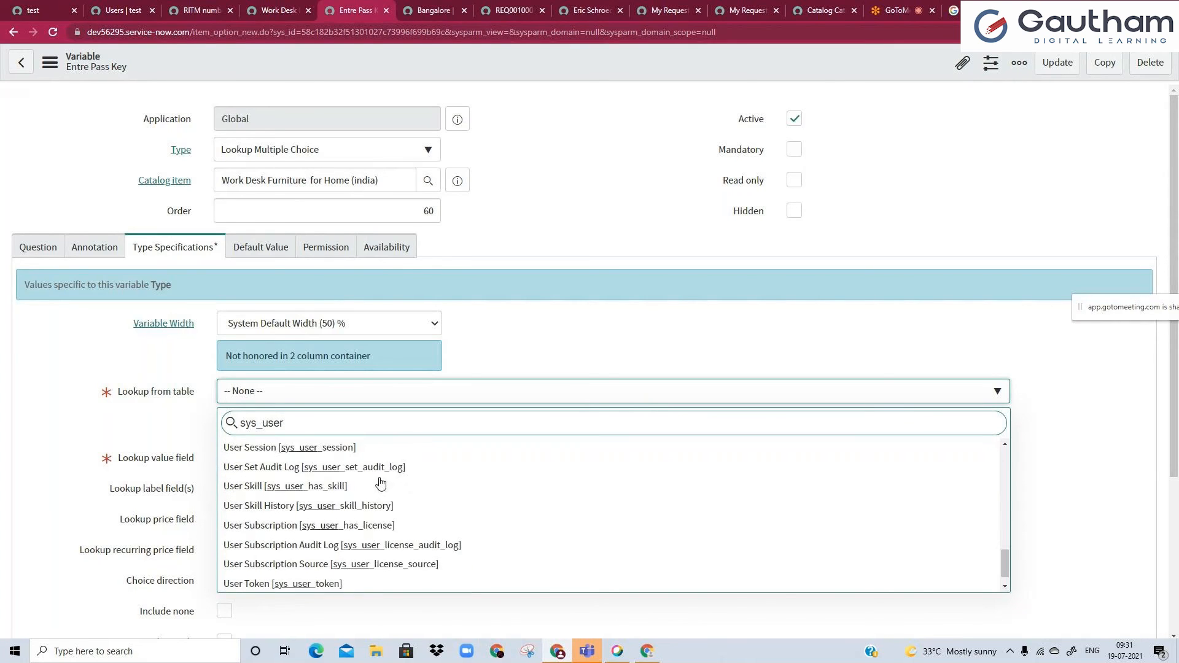
scroll(403, 555, up, 3)
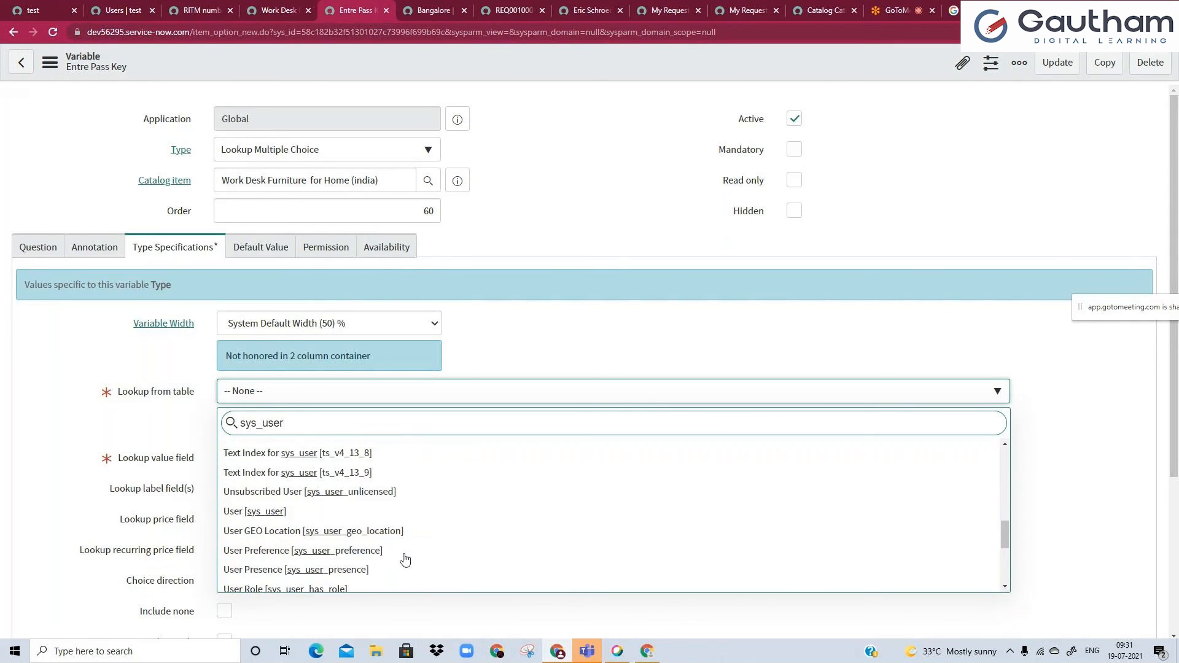
click(387, 517)
Set the variable's Lookup value field to Email.
click(327, 423)
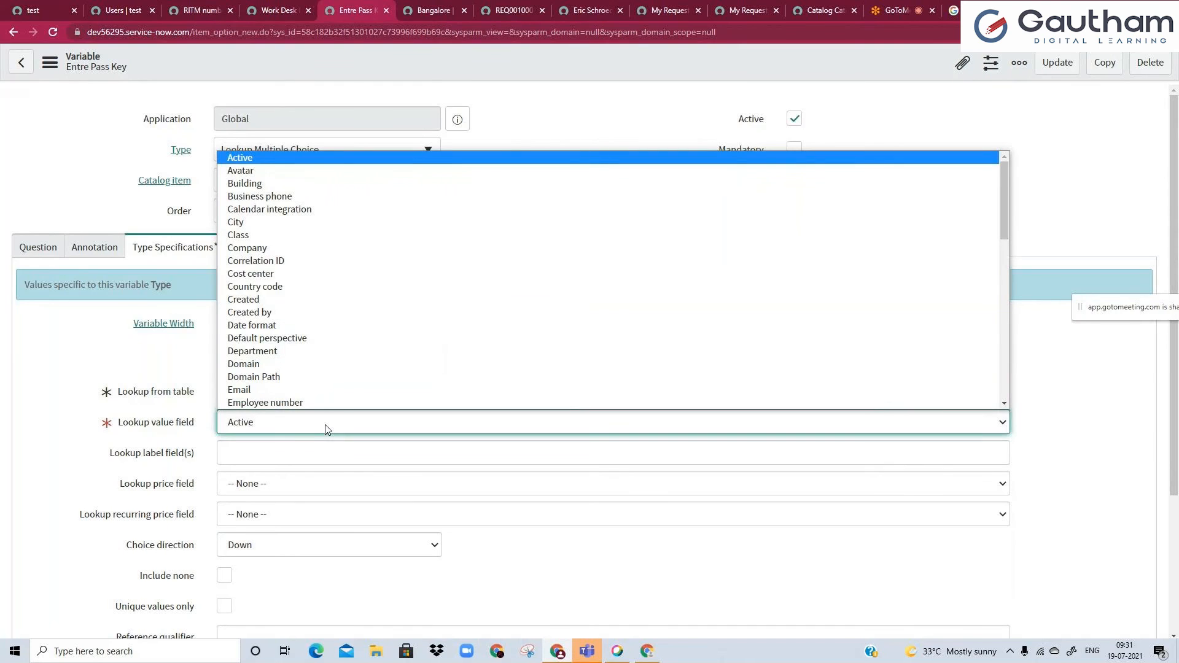
scroll(324, 356, down, 2)
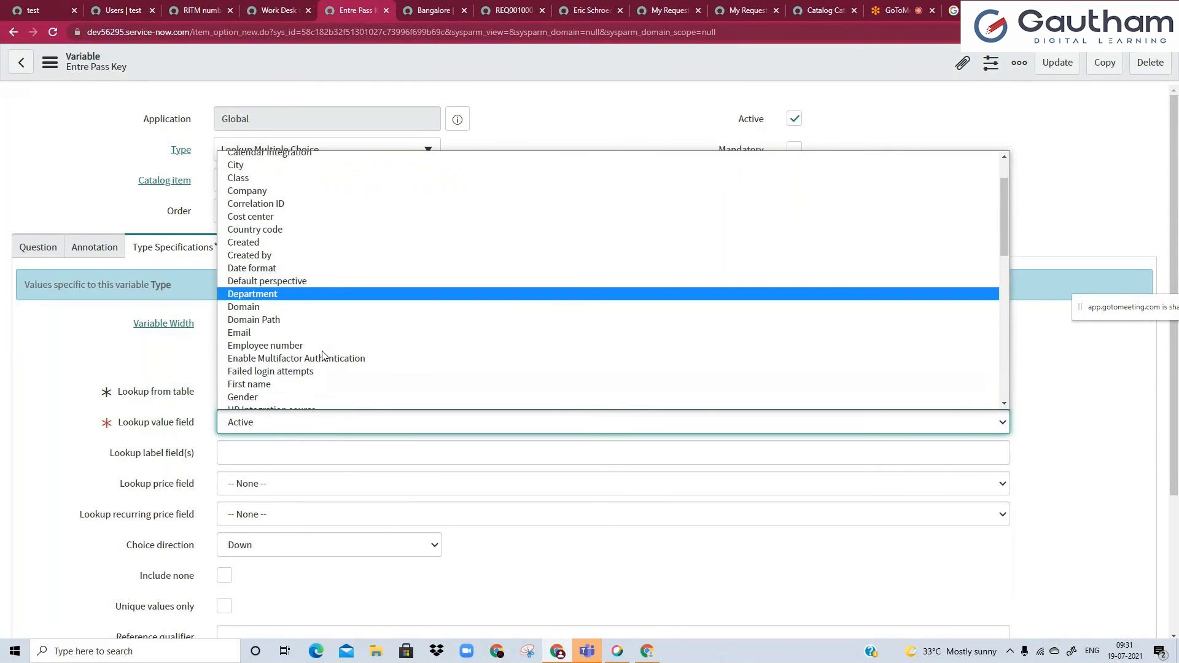
scroll(324, 356, up, 2)
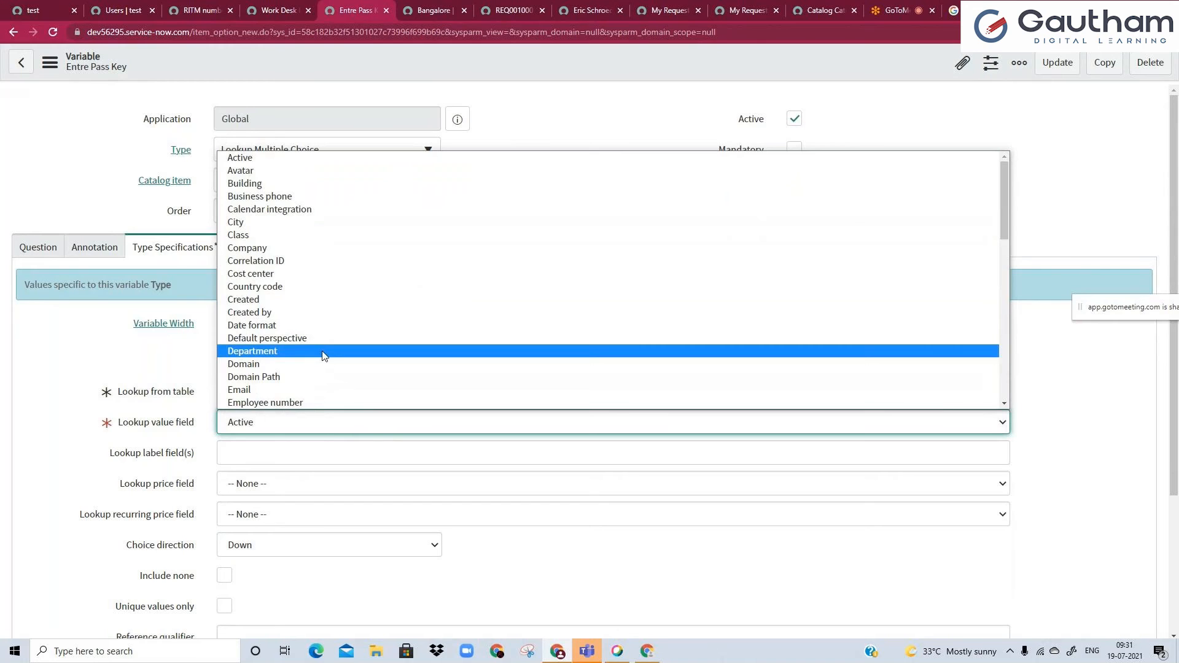
scroll(322, 355, down, 3)
scroll(322, 355, up, 2)
click(303, 268)
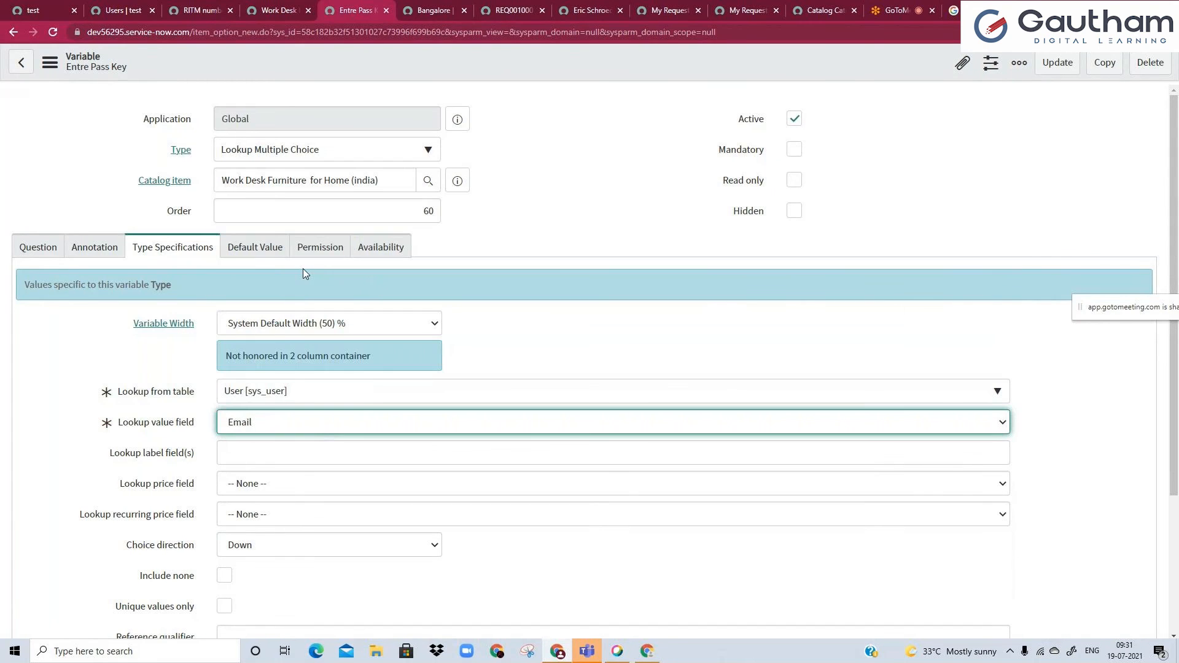
click(488, 354)
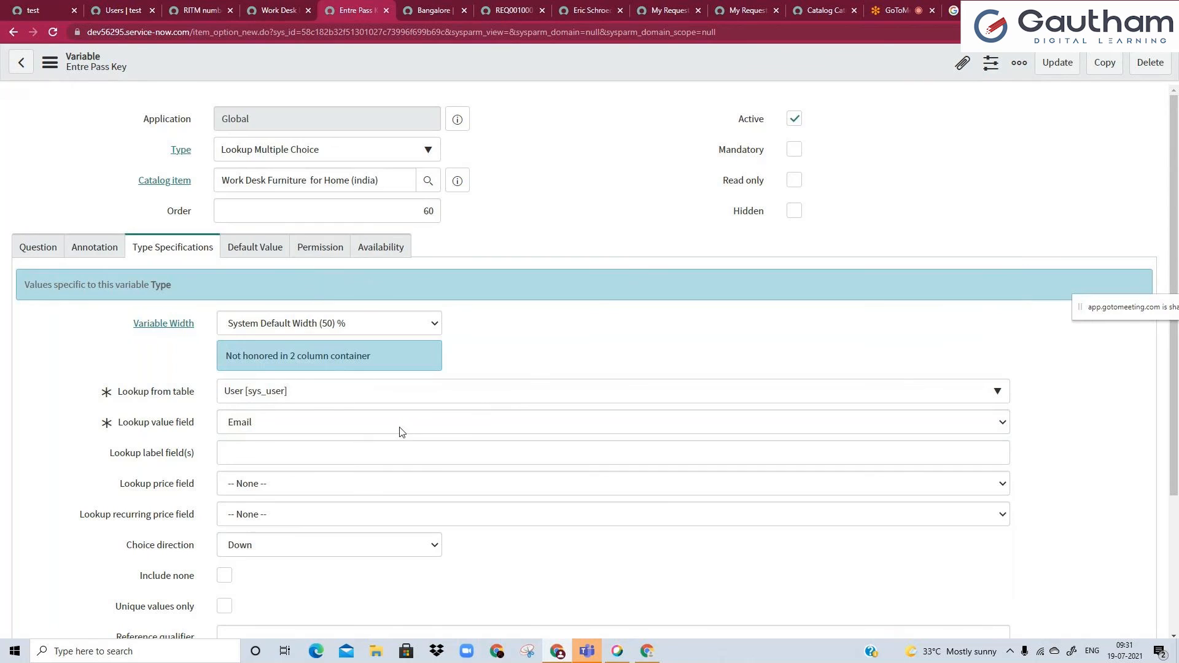
Enter email as the Lookup label field(s) value.
click(511, 453)
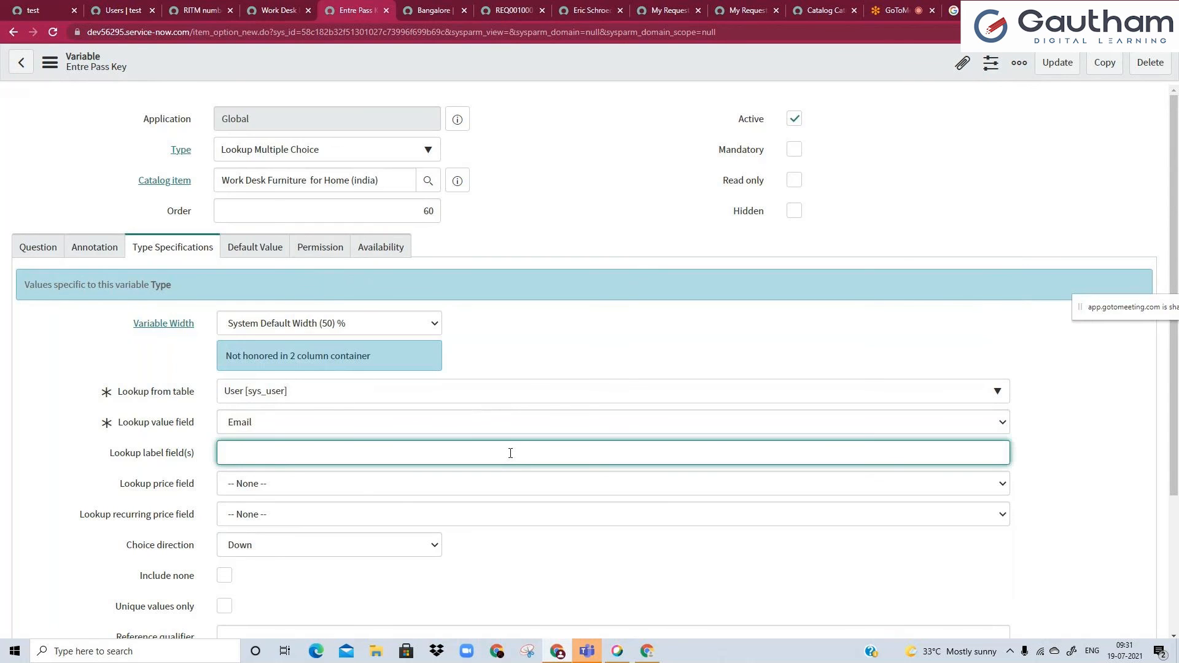
text(email)
click(566, 287)
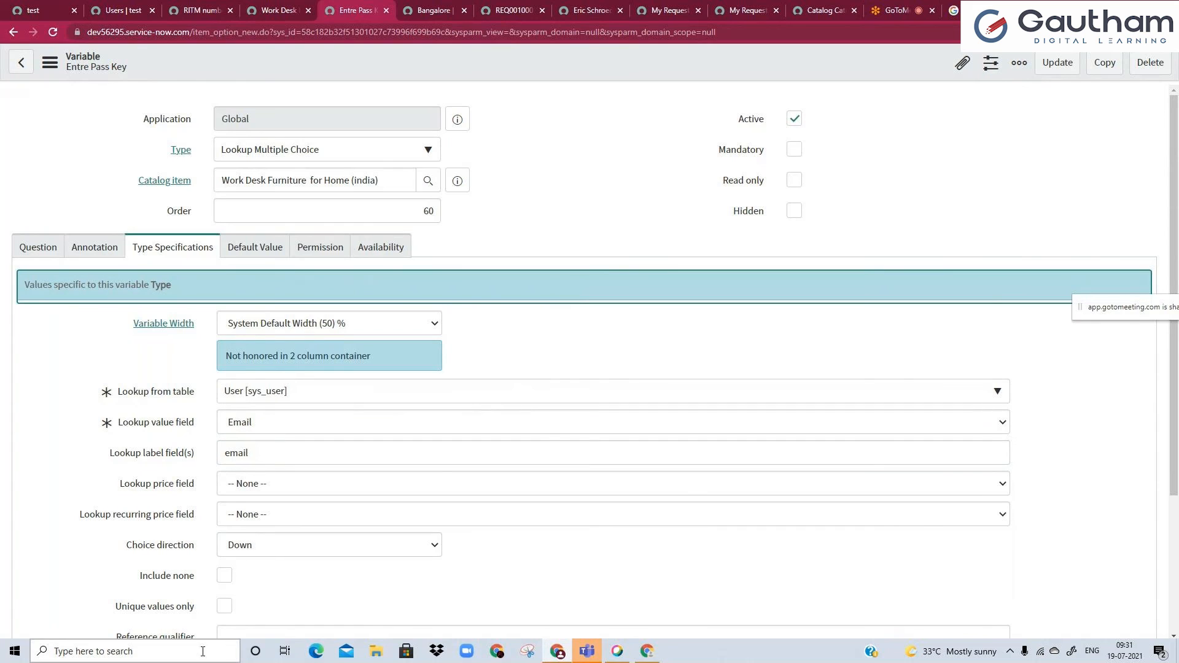
Enable Include none and Unique values only for the lookup choices.
click(225, 576)
scroll(264, 603, down, 1)
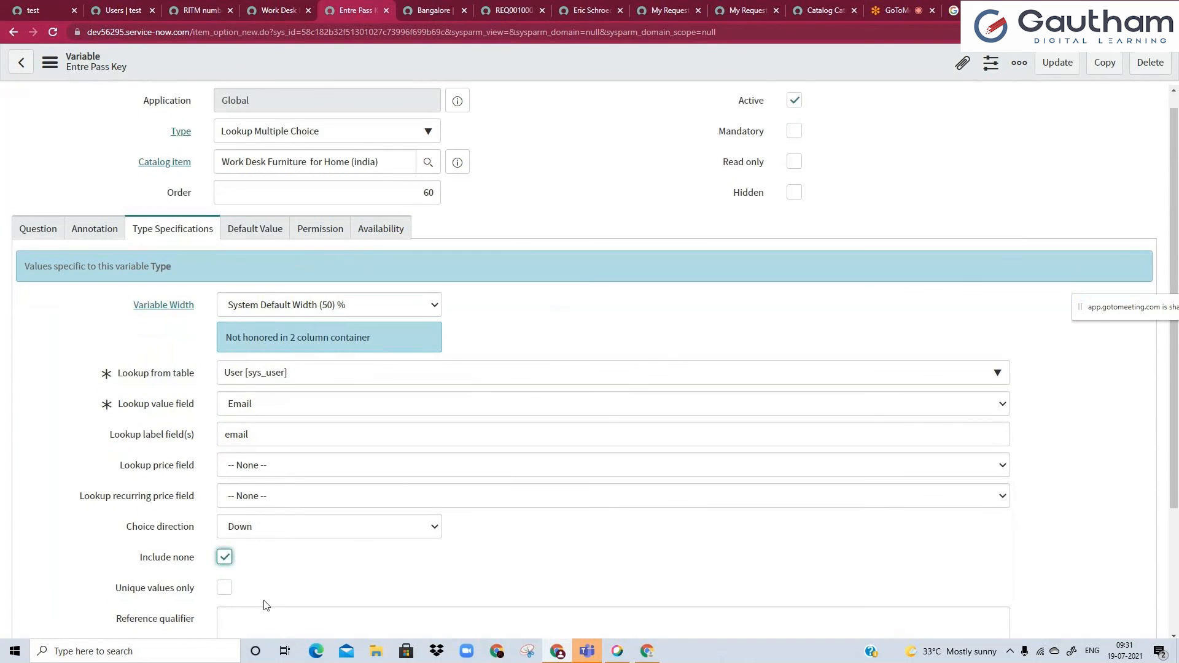
click(225, 545)
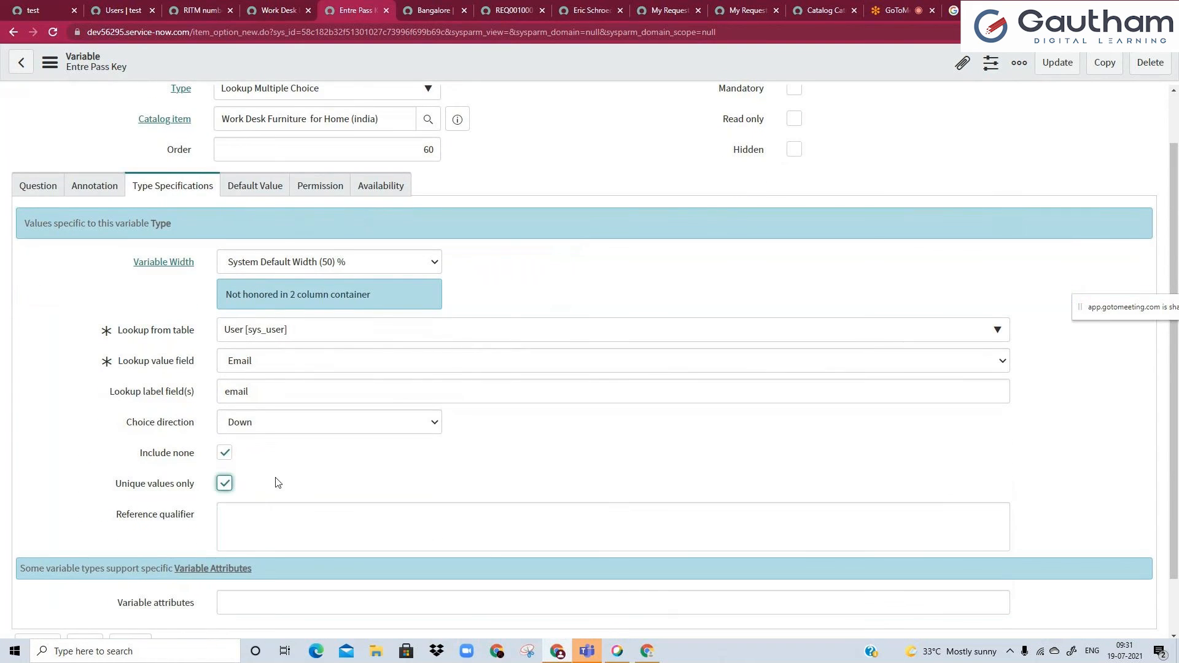
Save the Lookup Multiple Choice variable and reload the Work Desk Furniture for Home (india) portal page.
scroll(276, 461, up, 1)
right_click(536, 72)
click(543, 76)
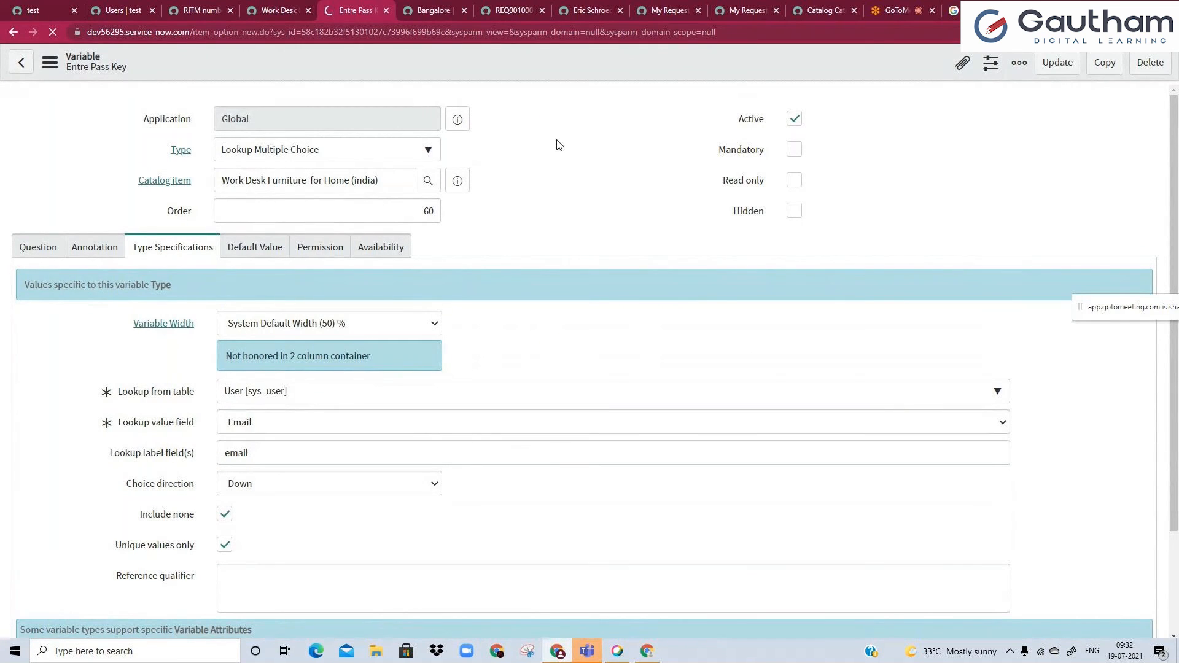
click(285, 10)
double_click(312, 32)
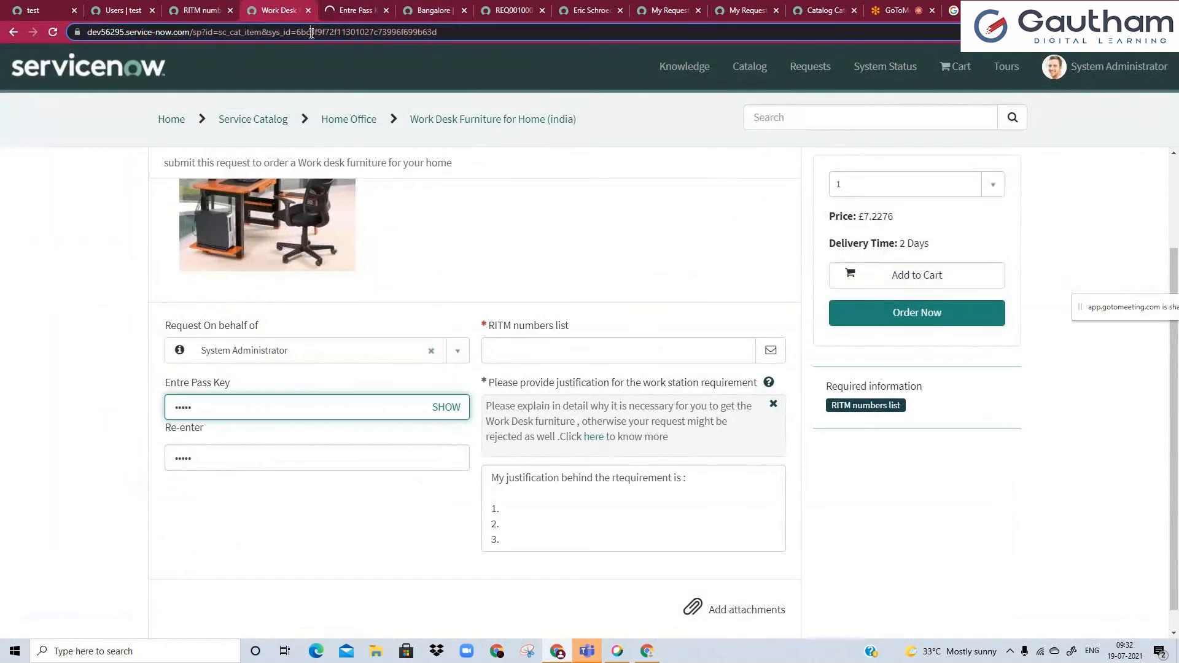
key(Return)
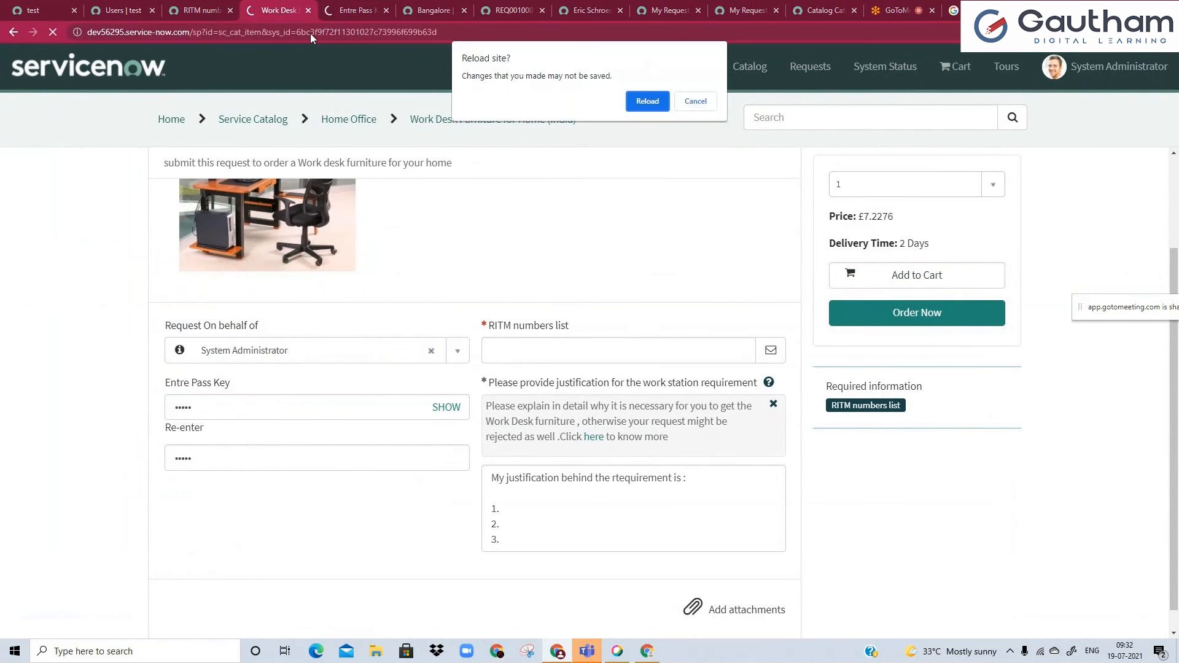
click(690, 102)
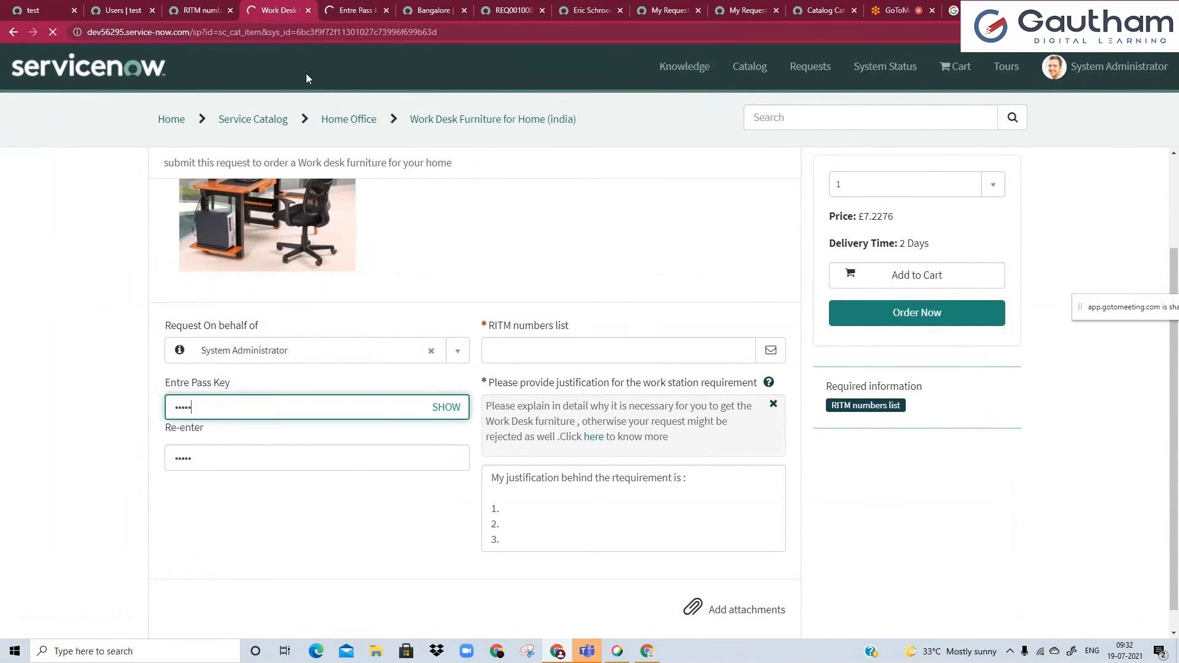
Change the variable's Question text to Entre Pass users and save the record.
click(344, 6)
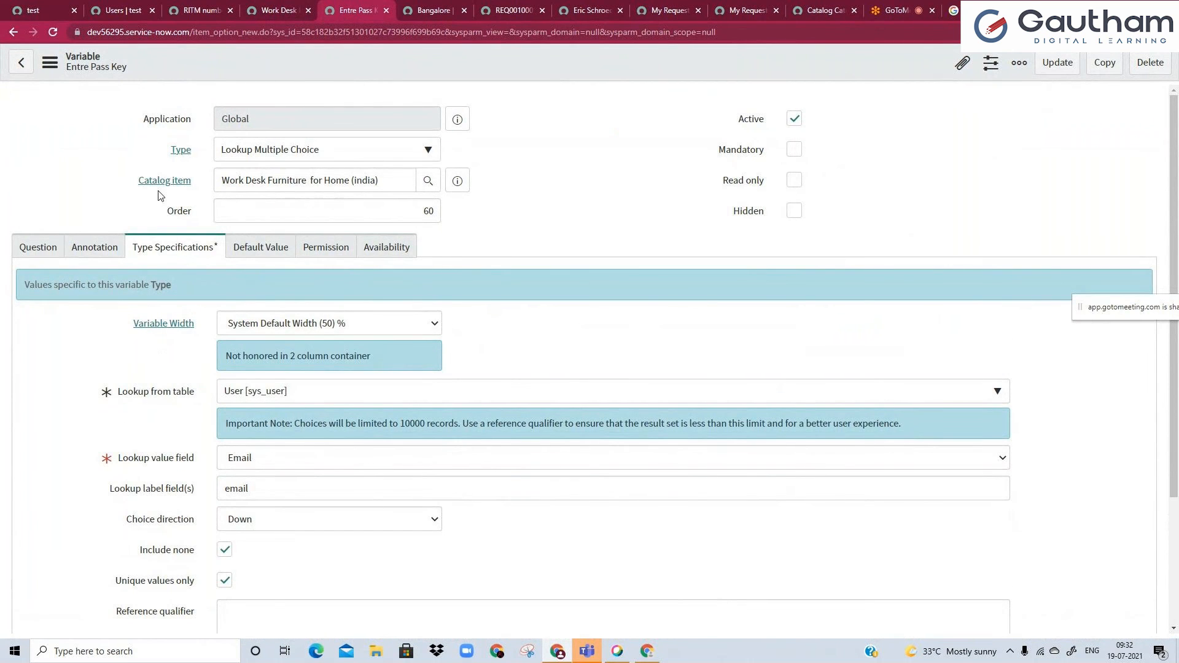
click(44, 249)
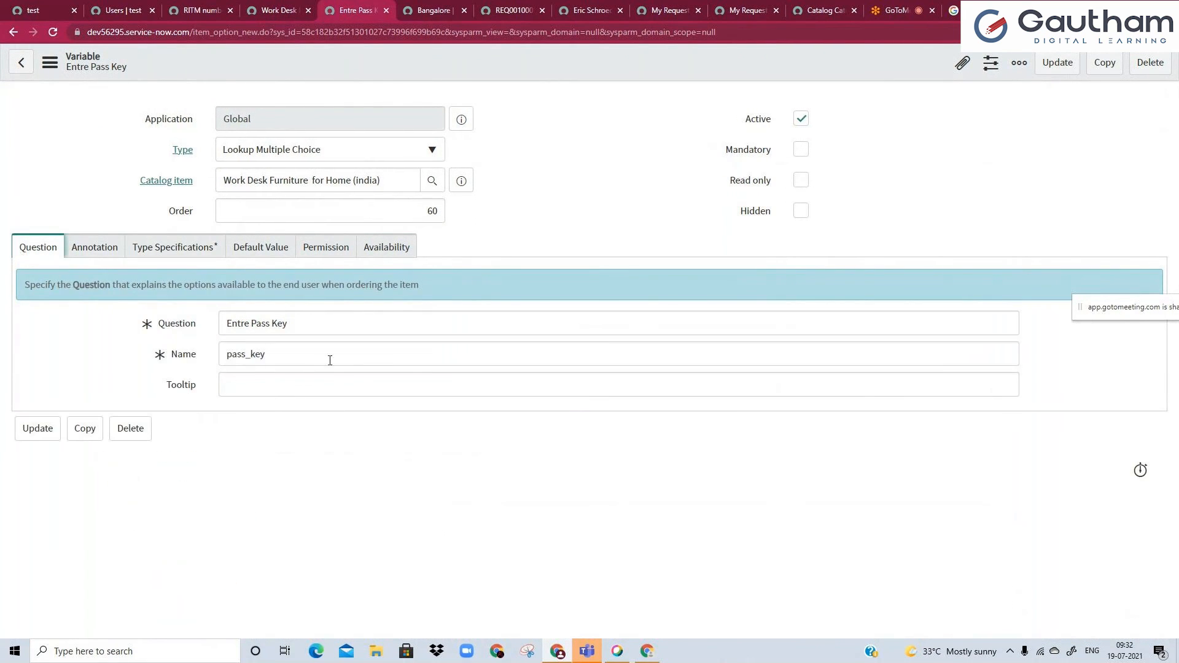
double_click(292, 327)
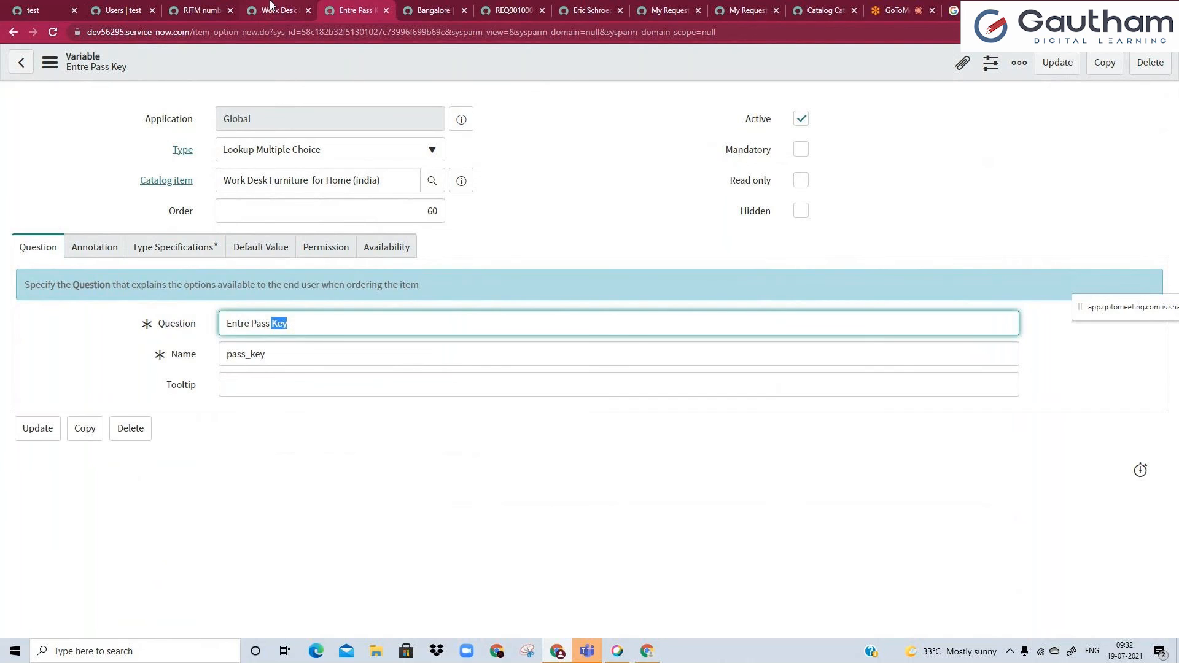
text(users)
click(367, 67)
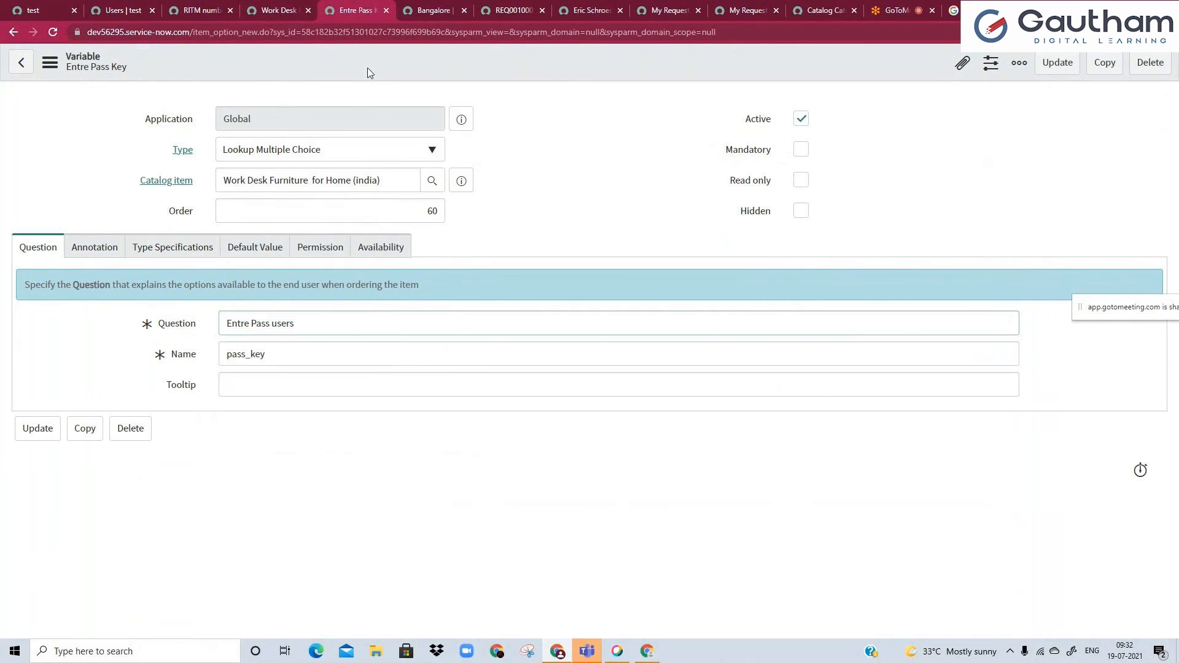
right_click(367, 68)
click(390, 79)
Reload the Work Desk Furniture portal form and review the Entre Pass users radio choices.
click(277, 10)
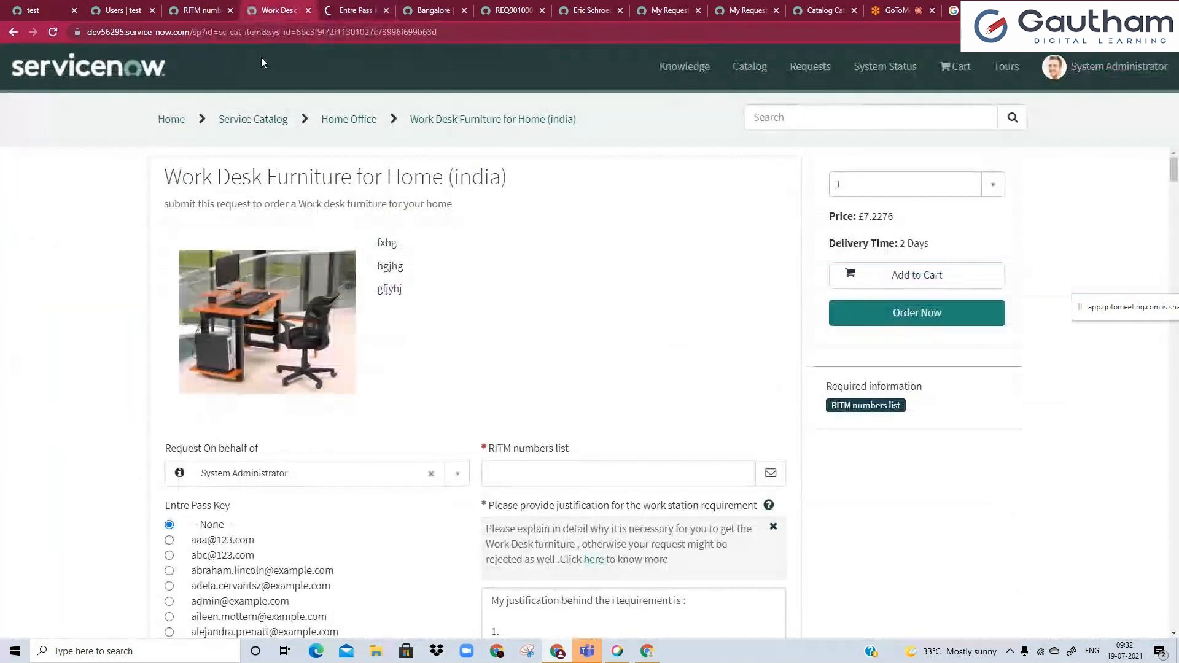
scroll(69, 383, down, 4)
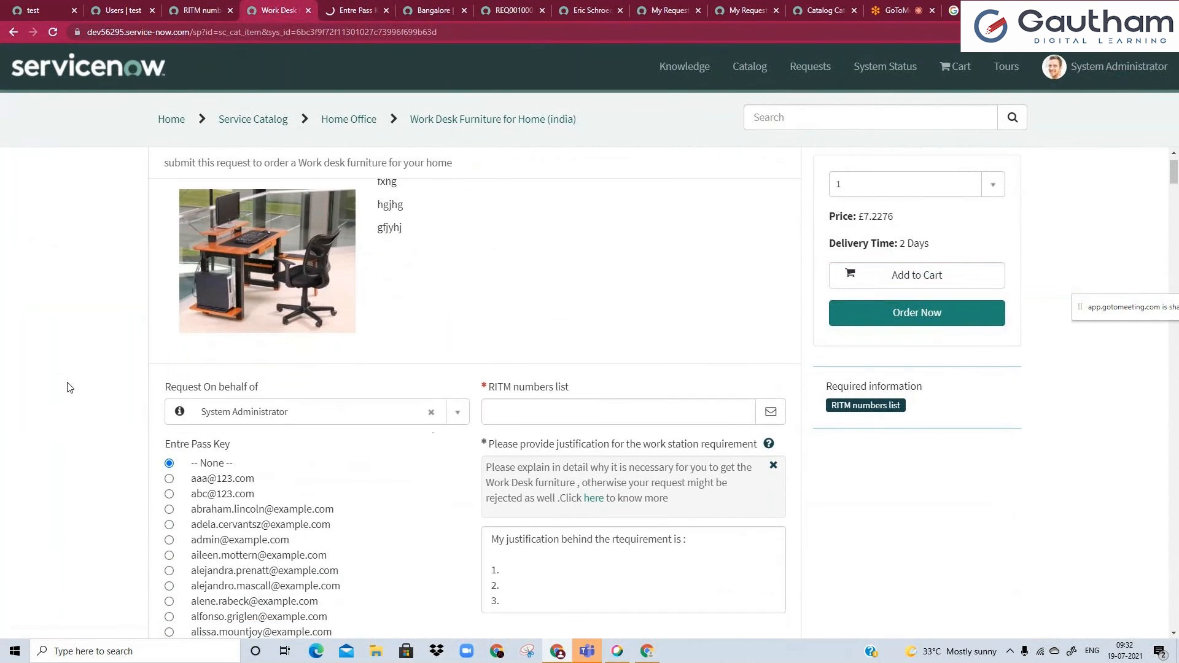
scroll(69, 387, down, 2)
click(54, 38)
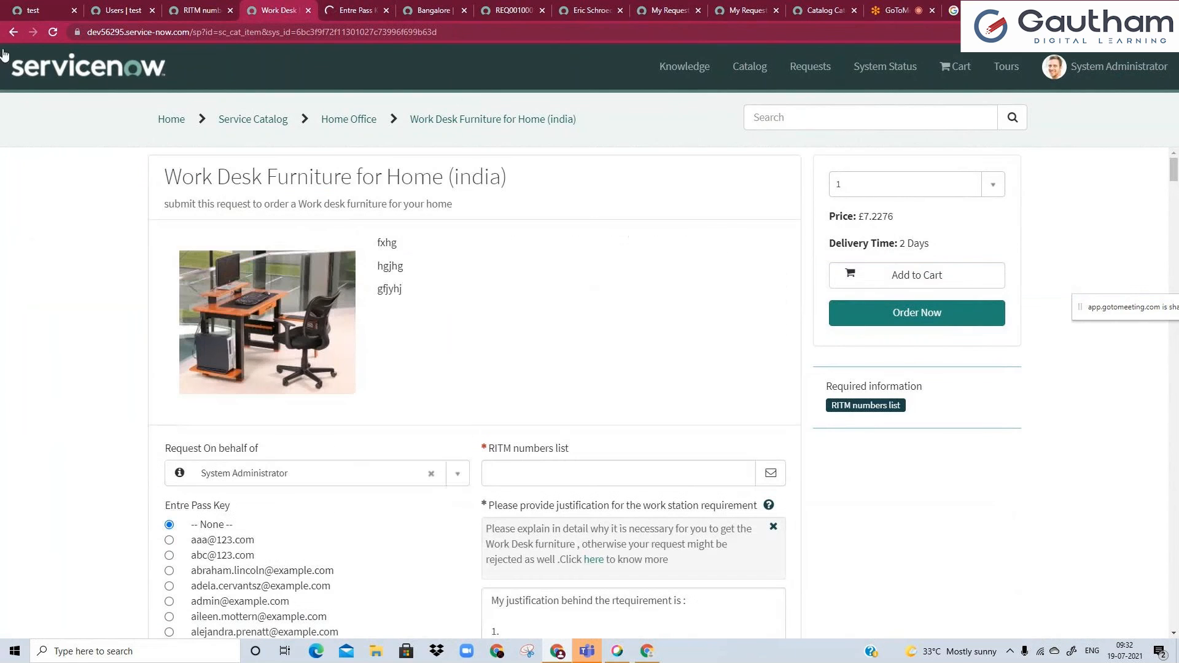
click(54, 38)
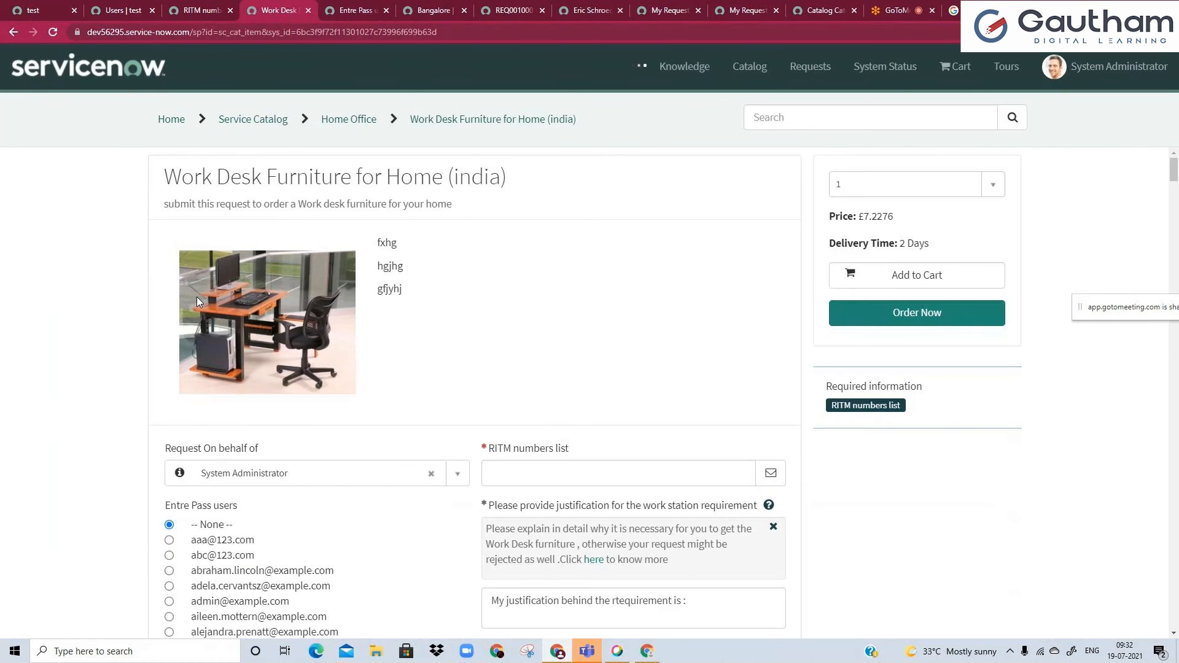
scroll(197, 296, down, 3)
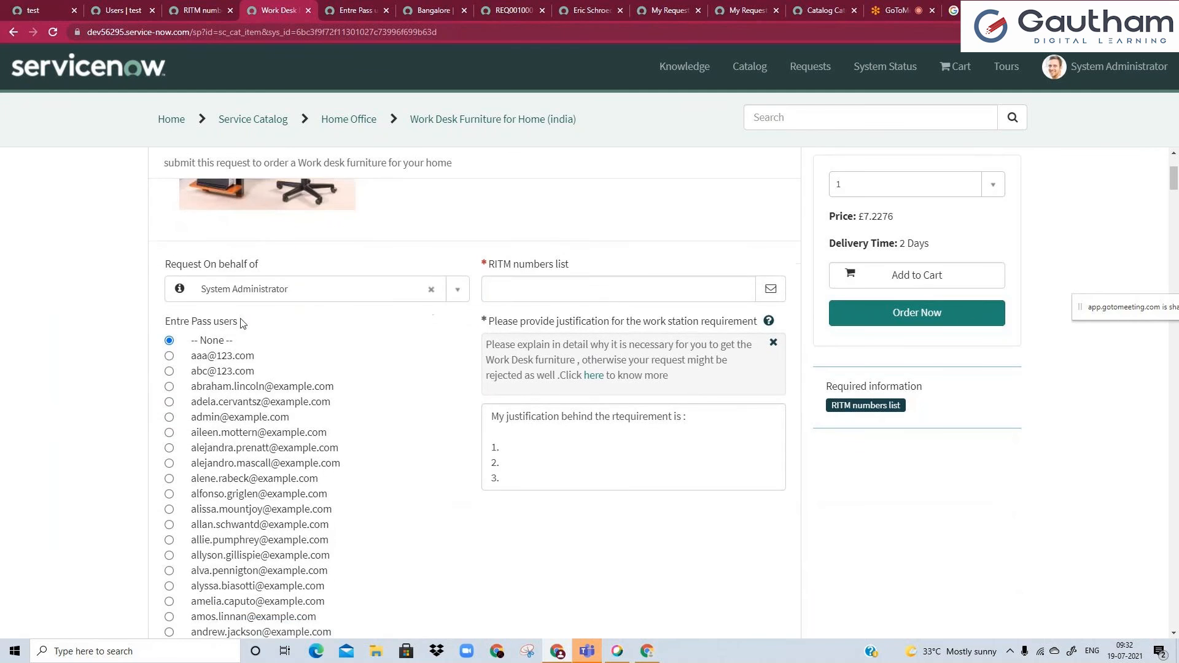
scroll(123, 367, down, 2)
scroll(129, 359, down, 3)
scroll(136, 353, up, 3)
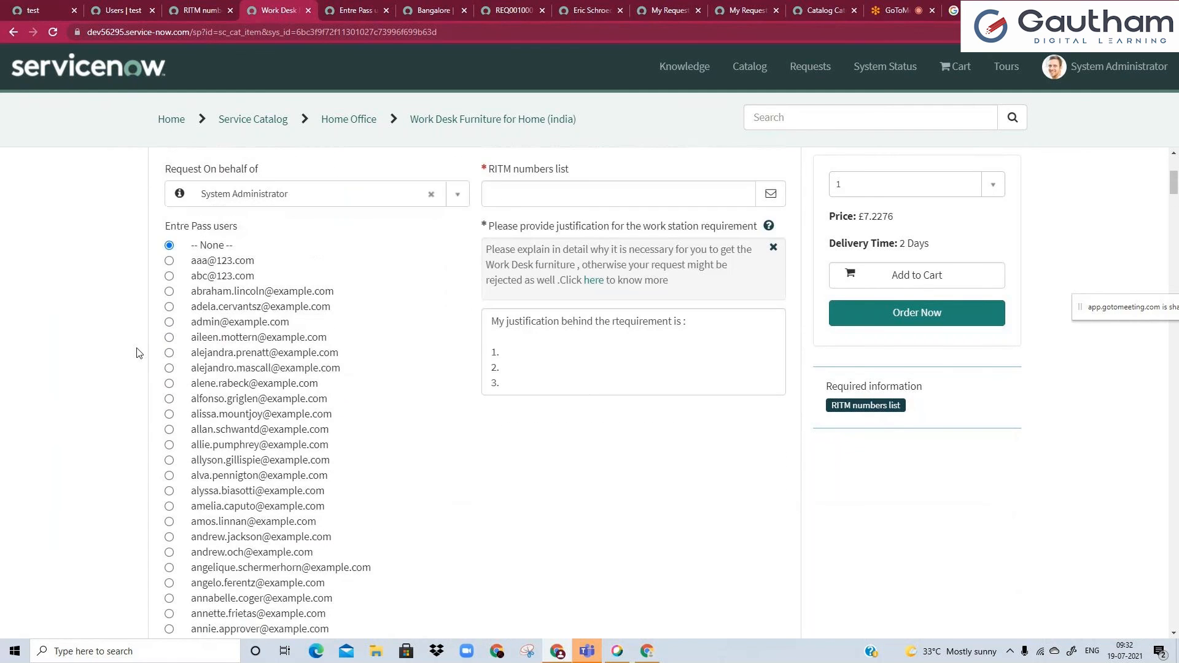
Review the Entre Pass users variable's type specifications and compare them with the portal form.
key(ctrl+Tab)
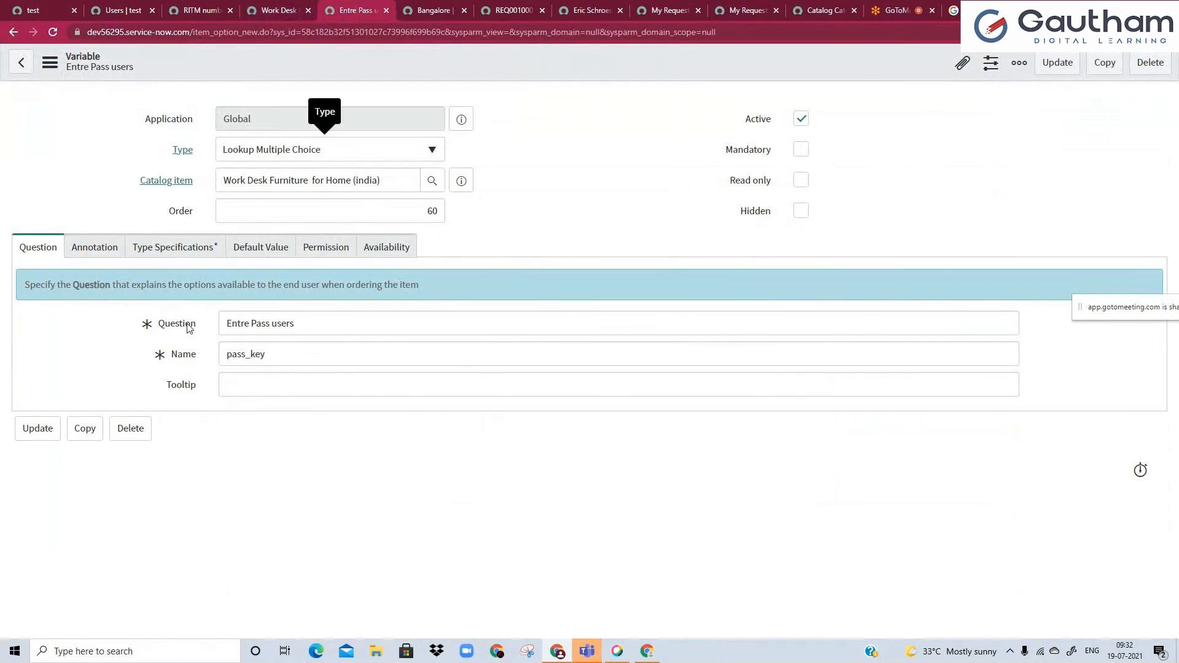
click(182, 248)
scroll(293, 332, down, 2)
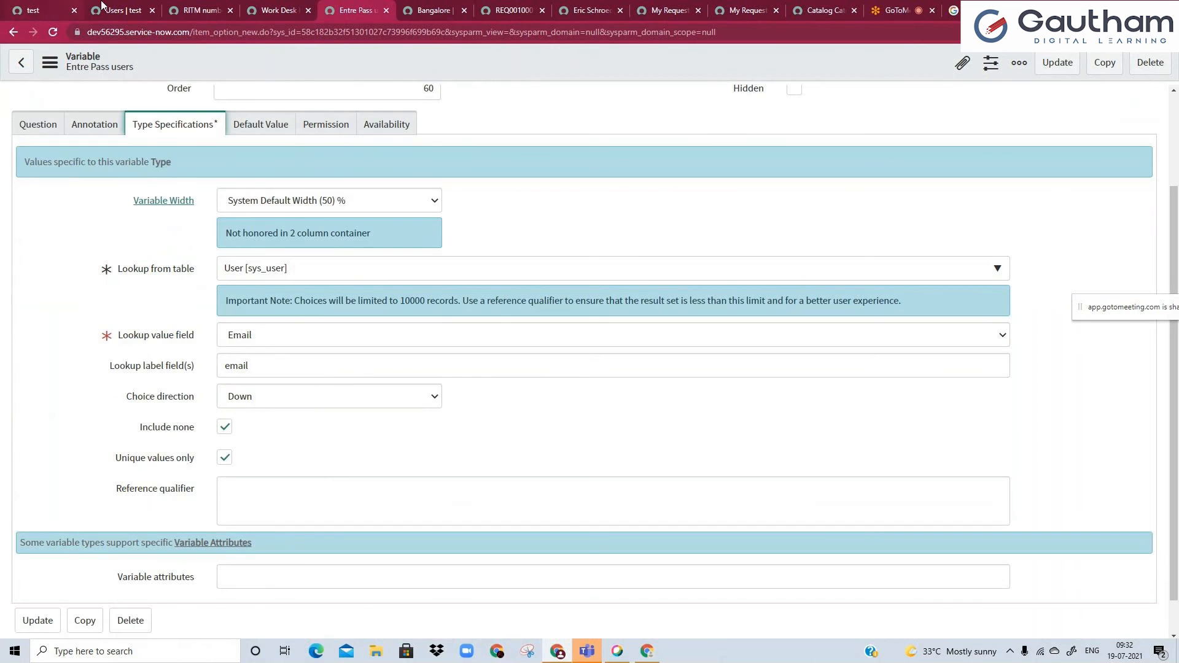
click(297, 6)
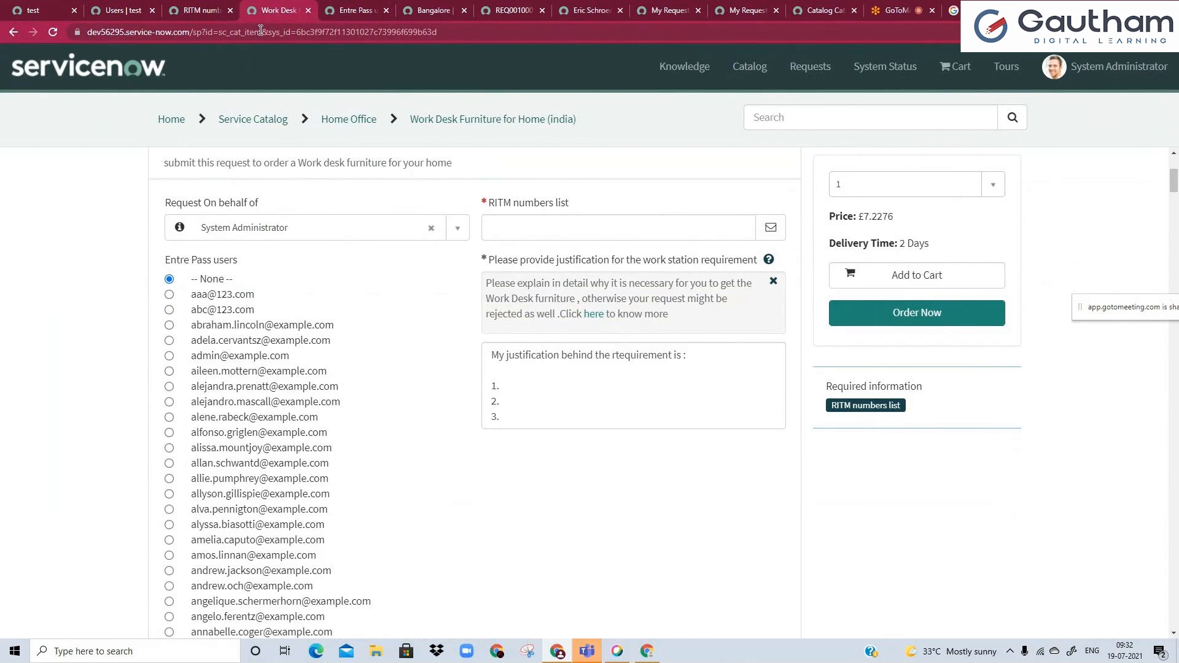
Change the Entre Pass users variable's type to Lookup Select Box and save the record.
click(353, 9)
scroll(237, 242, up, 2)
click(277, 149)
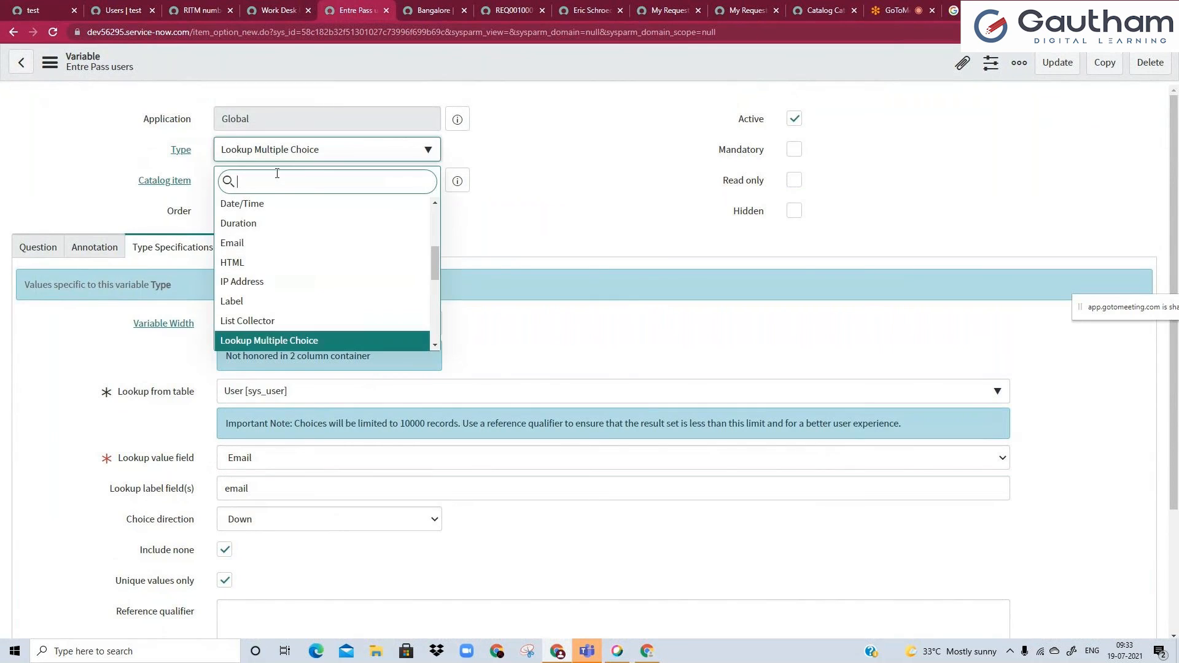
scroll(282, 306, down, 1)
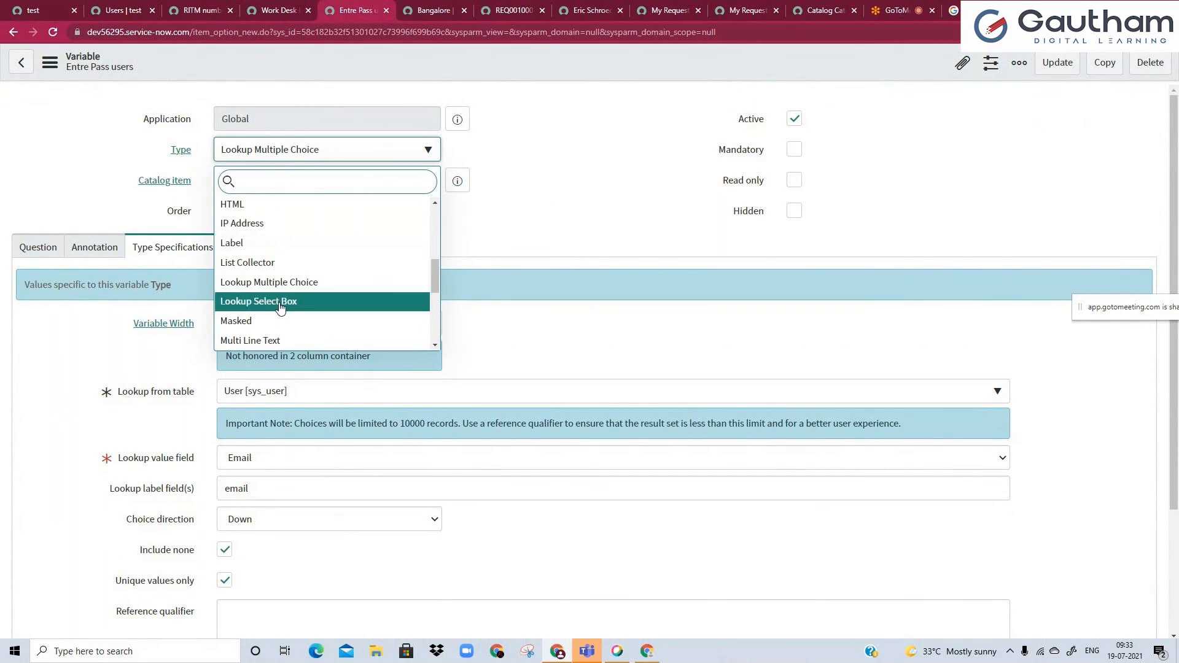
click(280, 302)
right_click(341, 64)
click(359, 76)
Reload the Work Desk Furniture portal form and expand the Entre Pass users choices.
click(278, 11)
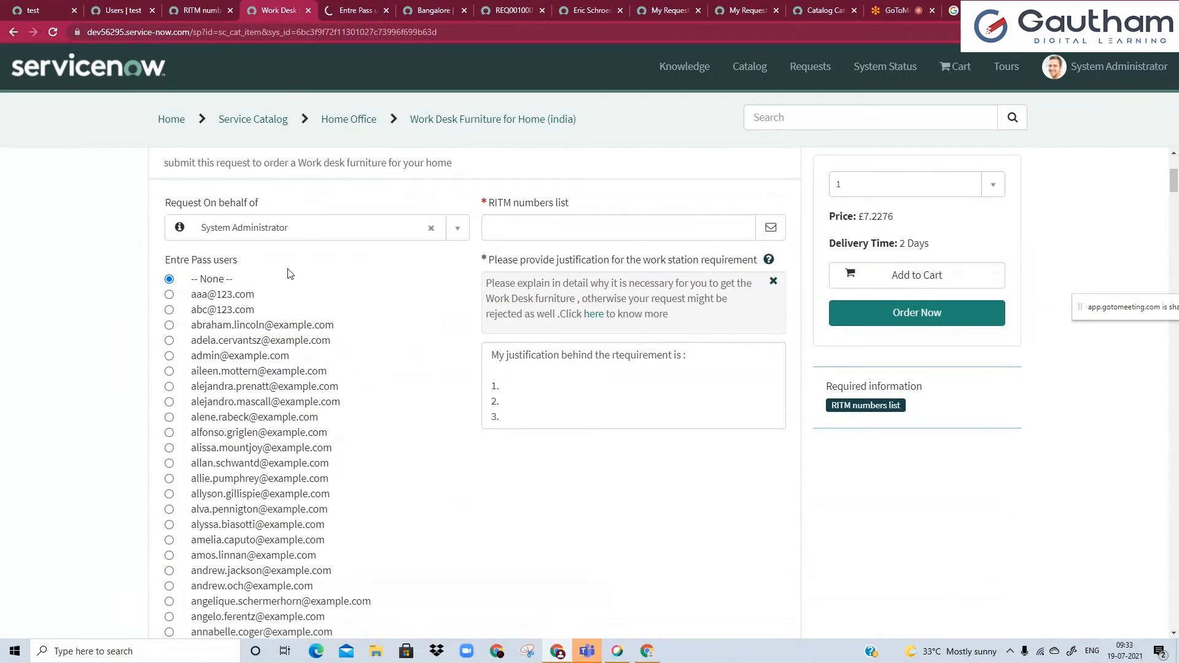
click(54, 37)
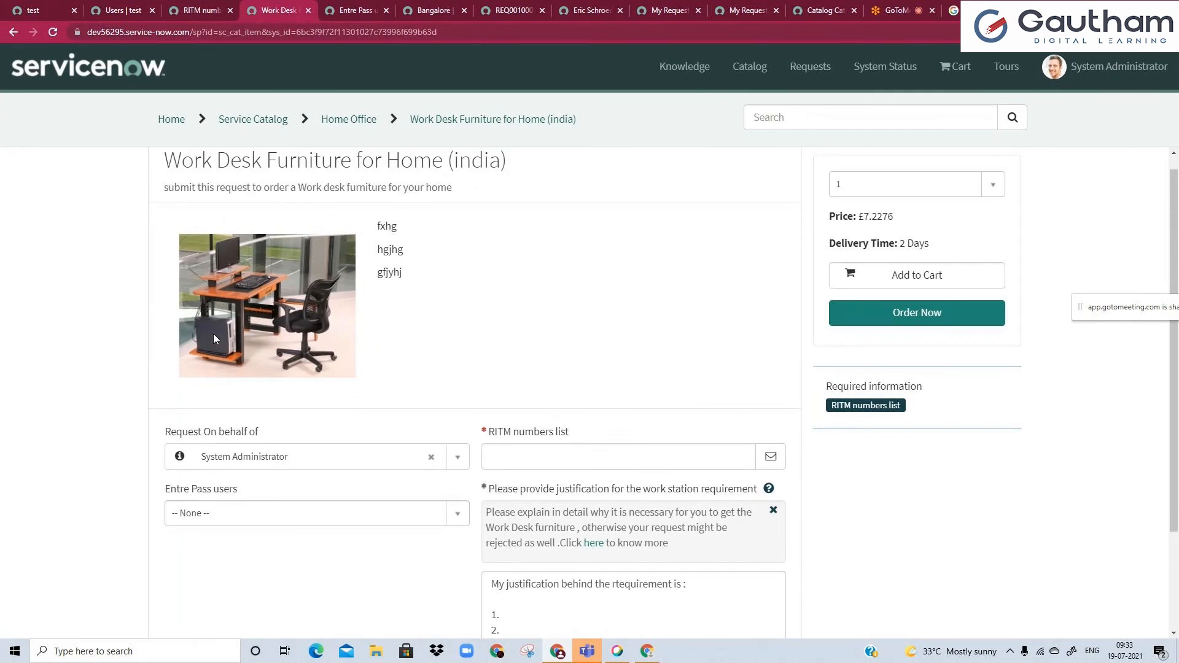
scroll(212, 338, down, 2)
click(227, 406)
drag(460, 462, 444, 443)
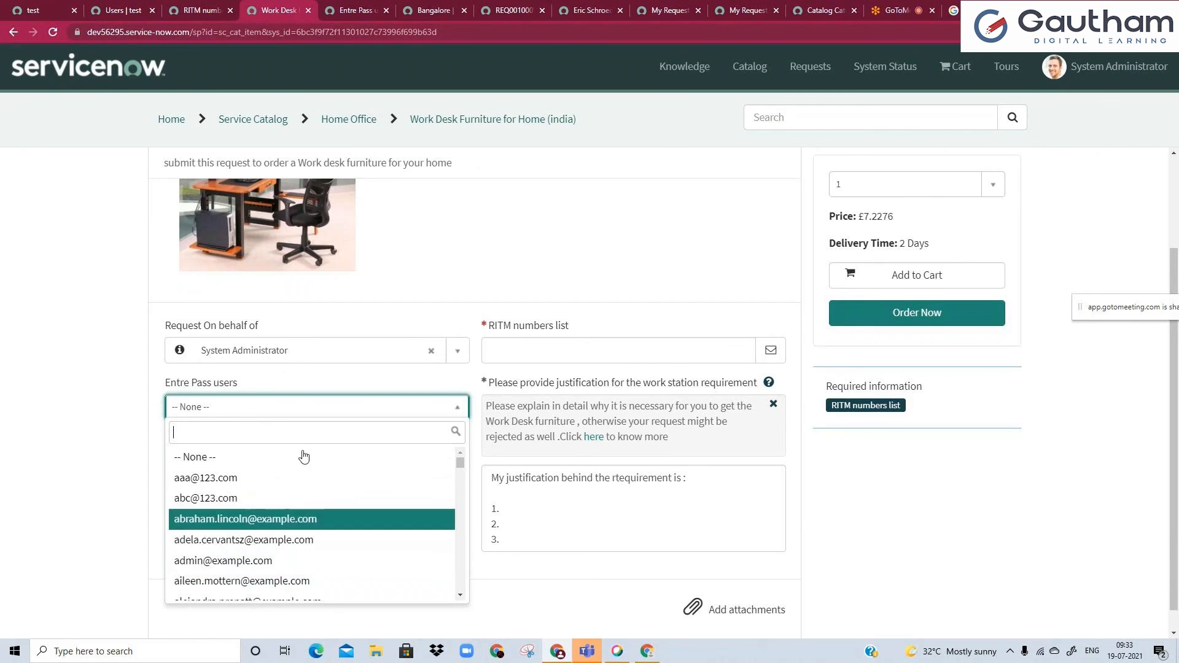
Examine the variable's lookup settings and the fields available as Lookup value field, keeping Email selected.
click(357, 10)
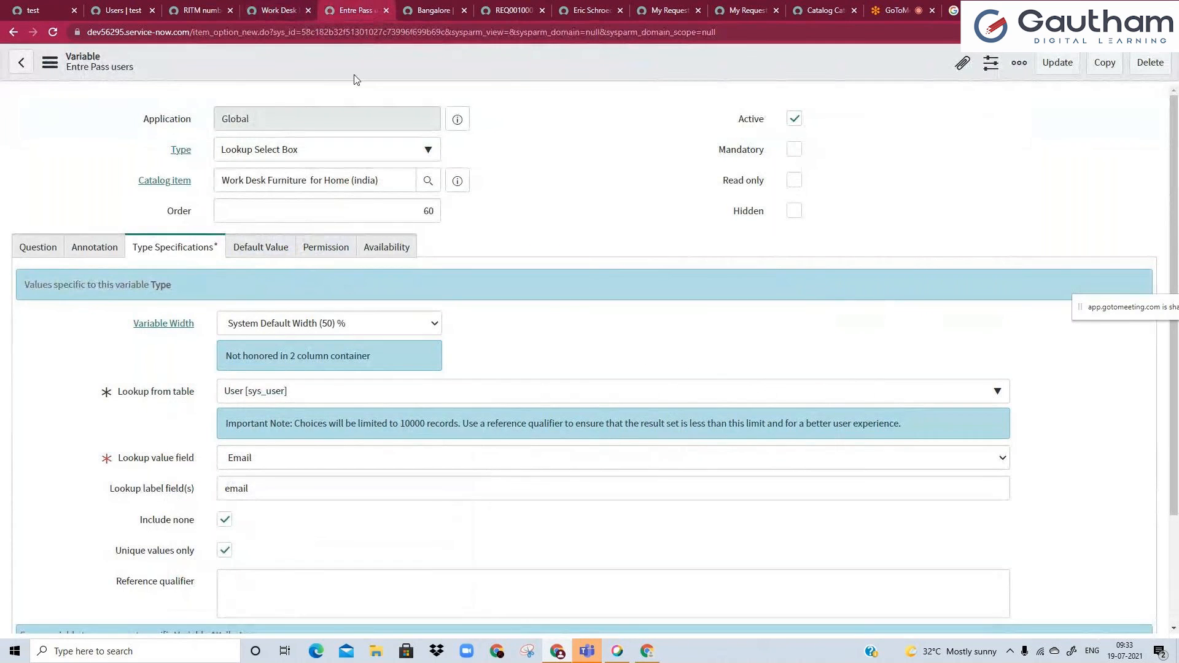
scroll(65, 476, down, 1)
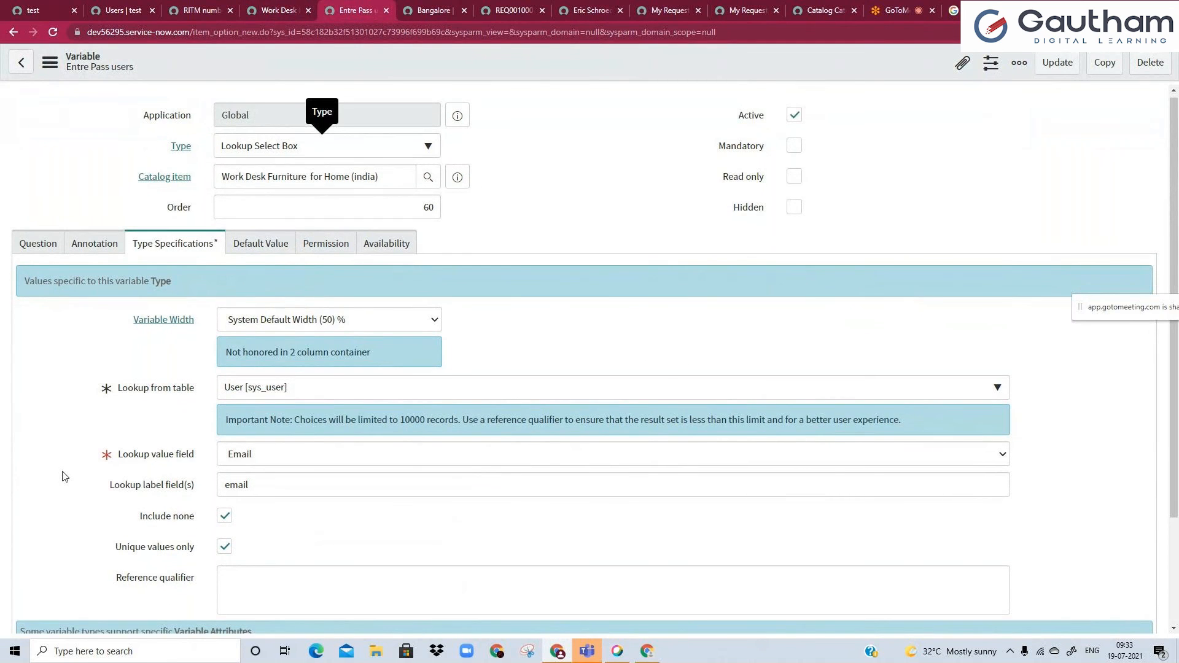
scroll(244, 345, down, 2)
click(244, 345)
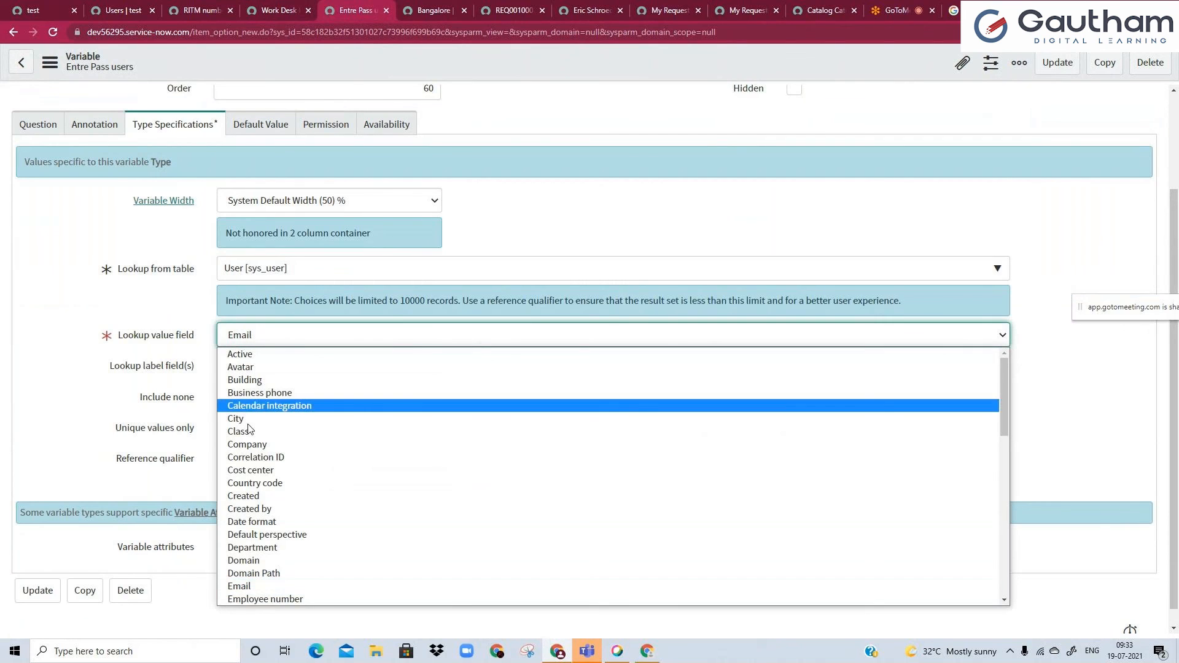
click(238, 586)
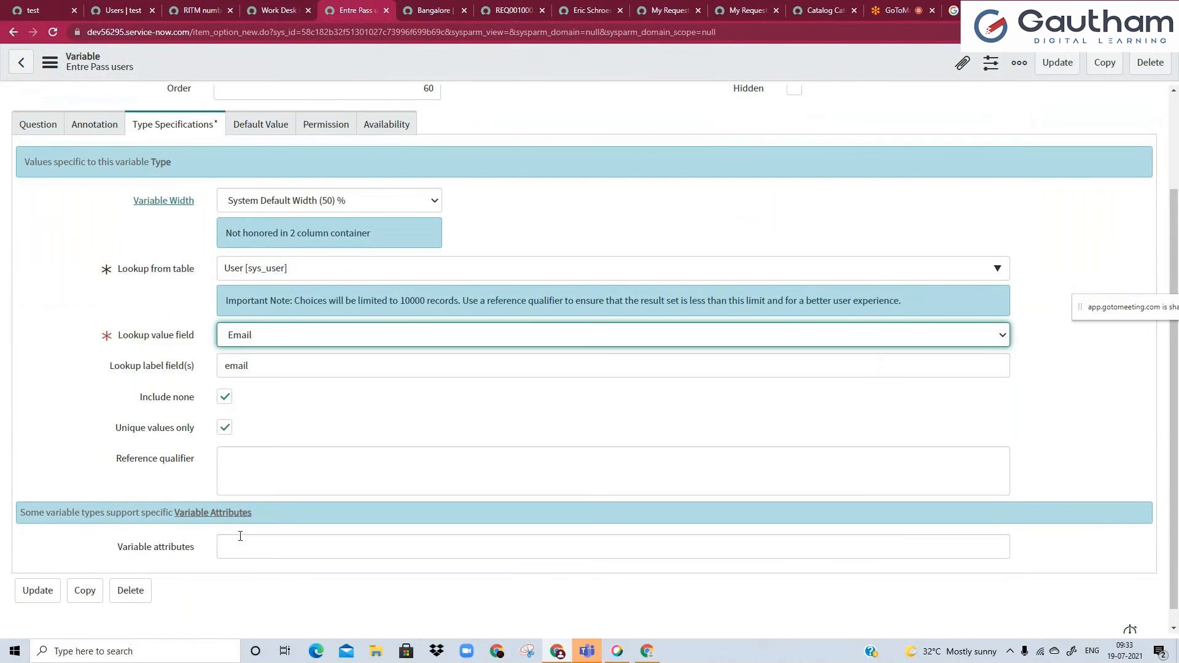
click(284, 342)
scroll(278, 383, down, 3)
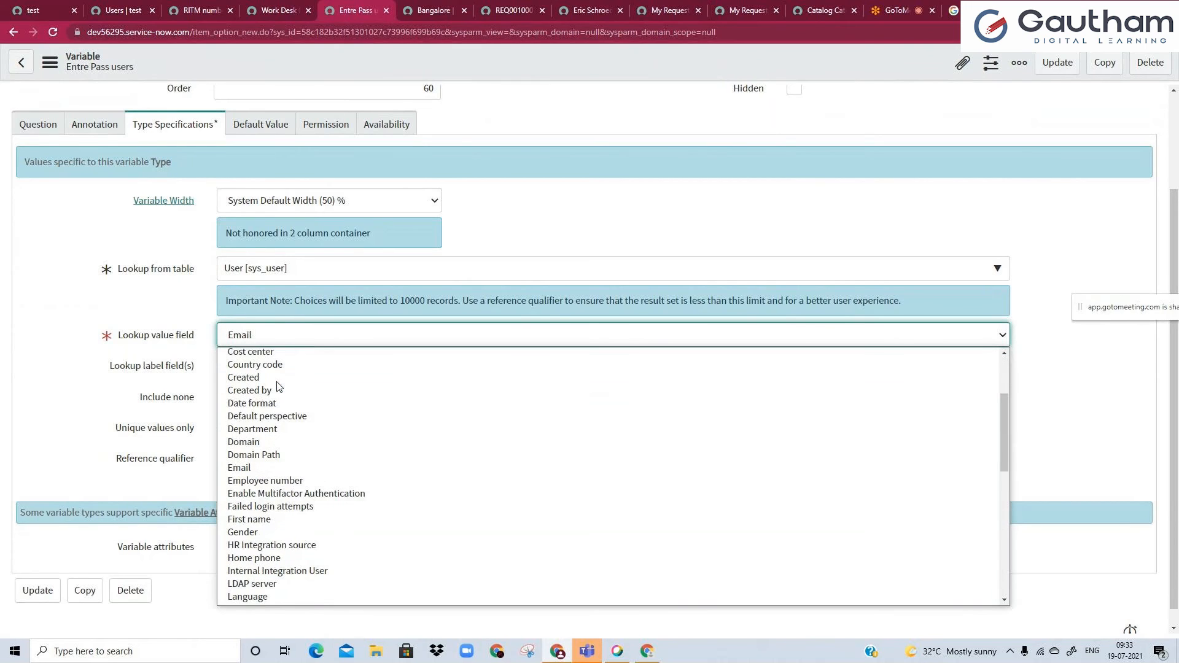
click(193, 434)
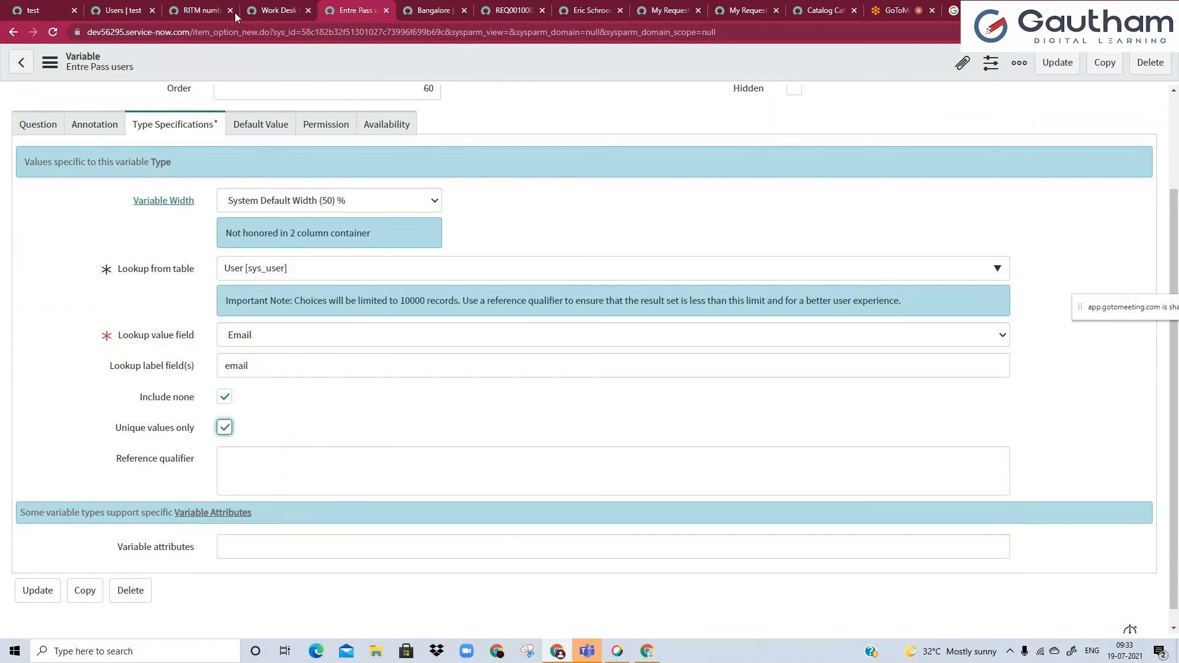
Look through the Entre Pass users email choices on the portal form.
click(290, 7)
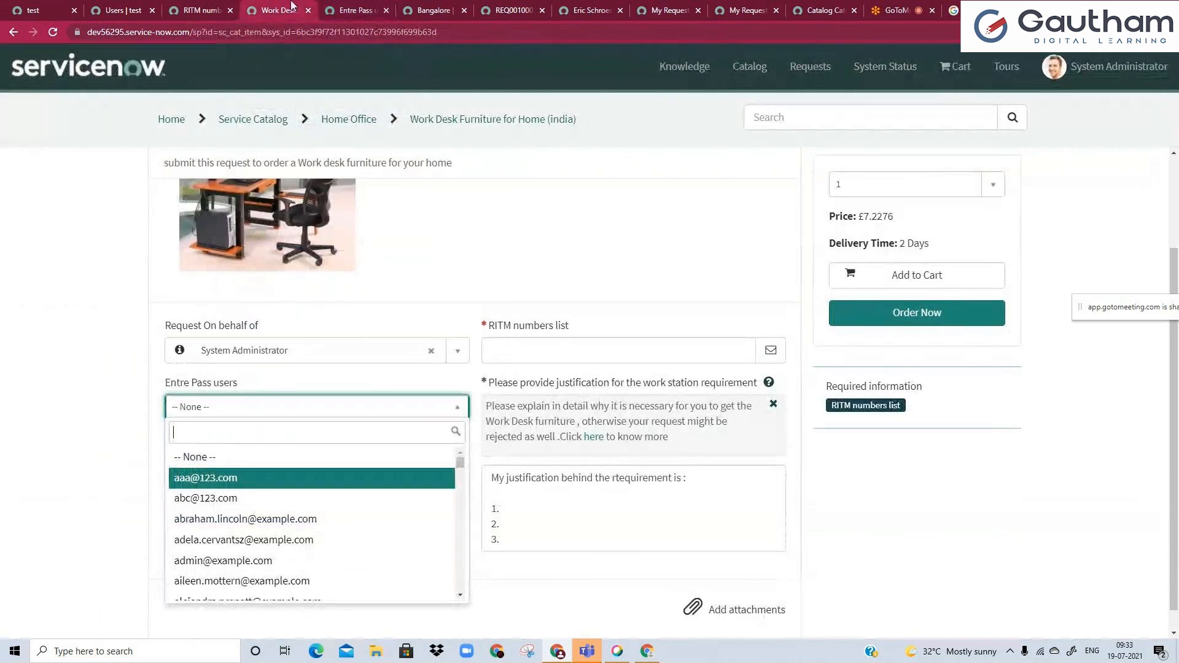
scroll(350, 506, down, 2)
scroll(344, 499, up, 3)
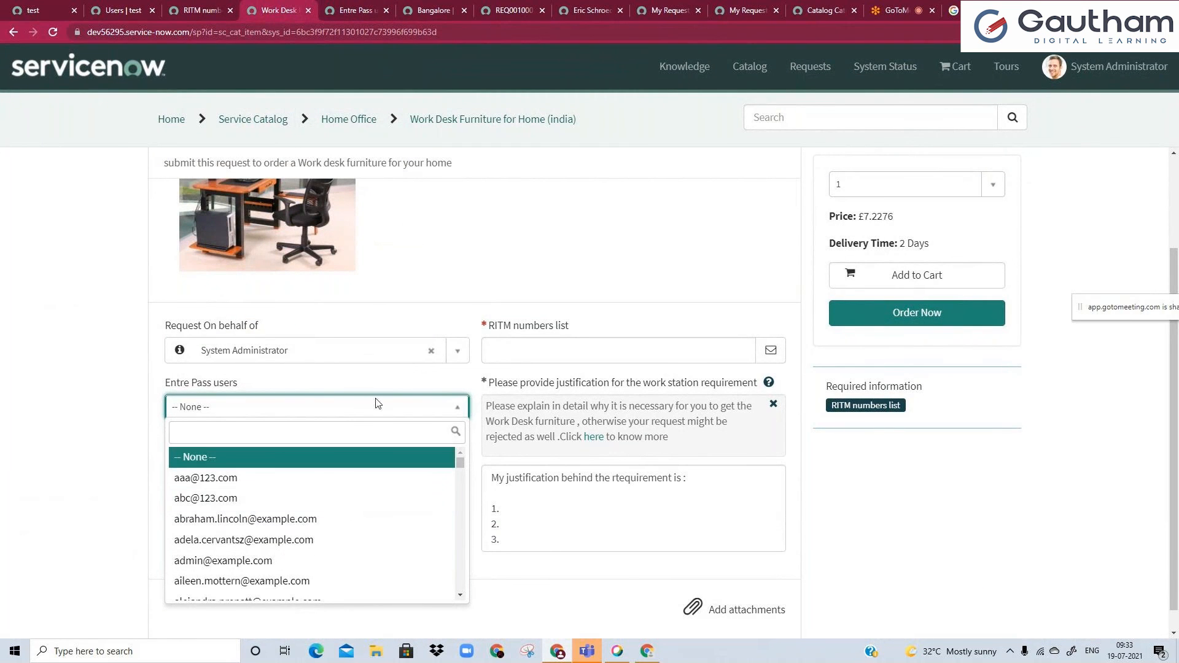
Browse the available variable types for Entre Pass users, keeping Lookup Select Box selected.
click(343, 9)
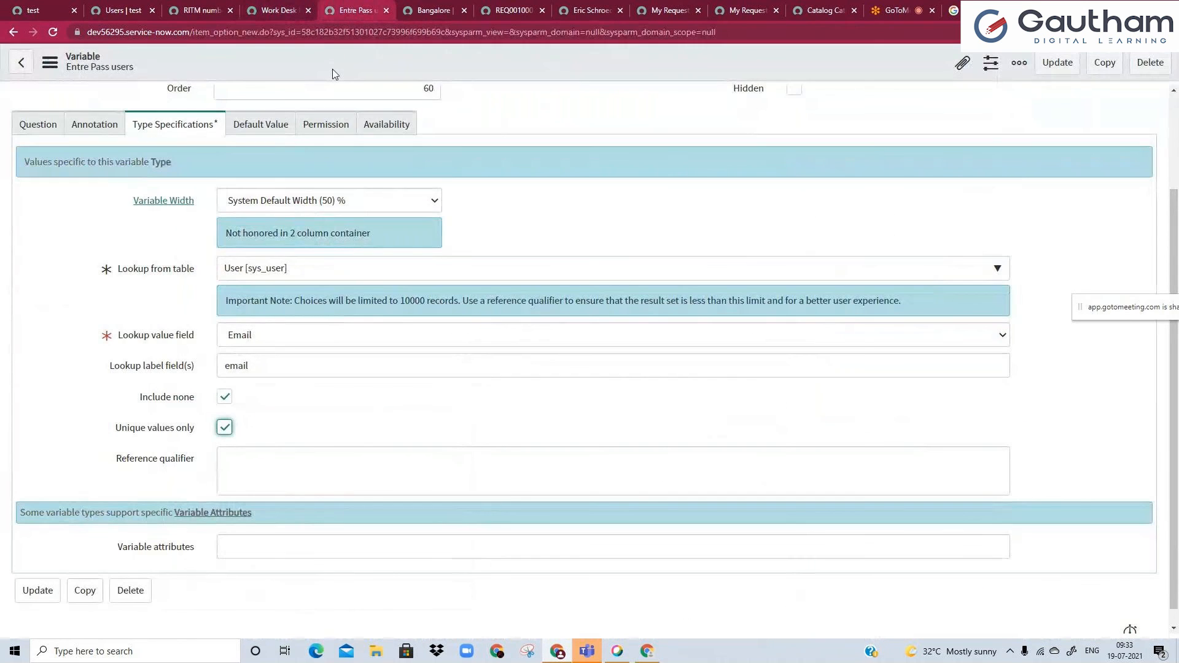
scroll(258, 228, up, 2)
click(307, 150)
scroll(303, 281, down, 3)
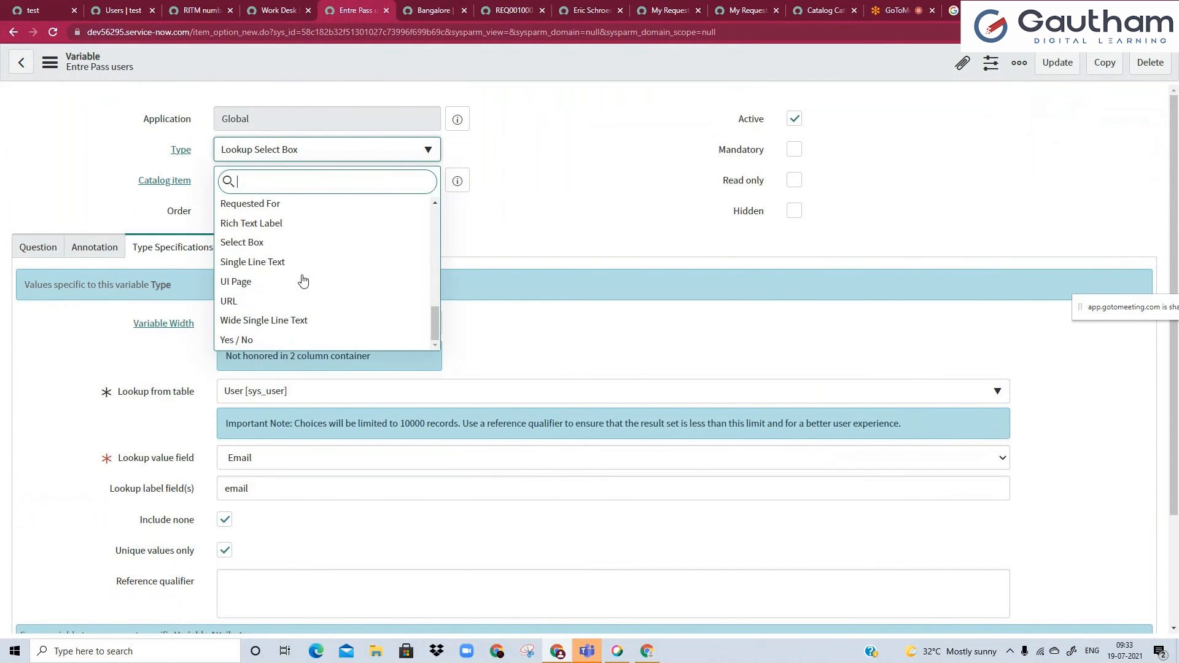
scroll(299, 332, up, 3)
scroll(300, 320, up, 6)
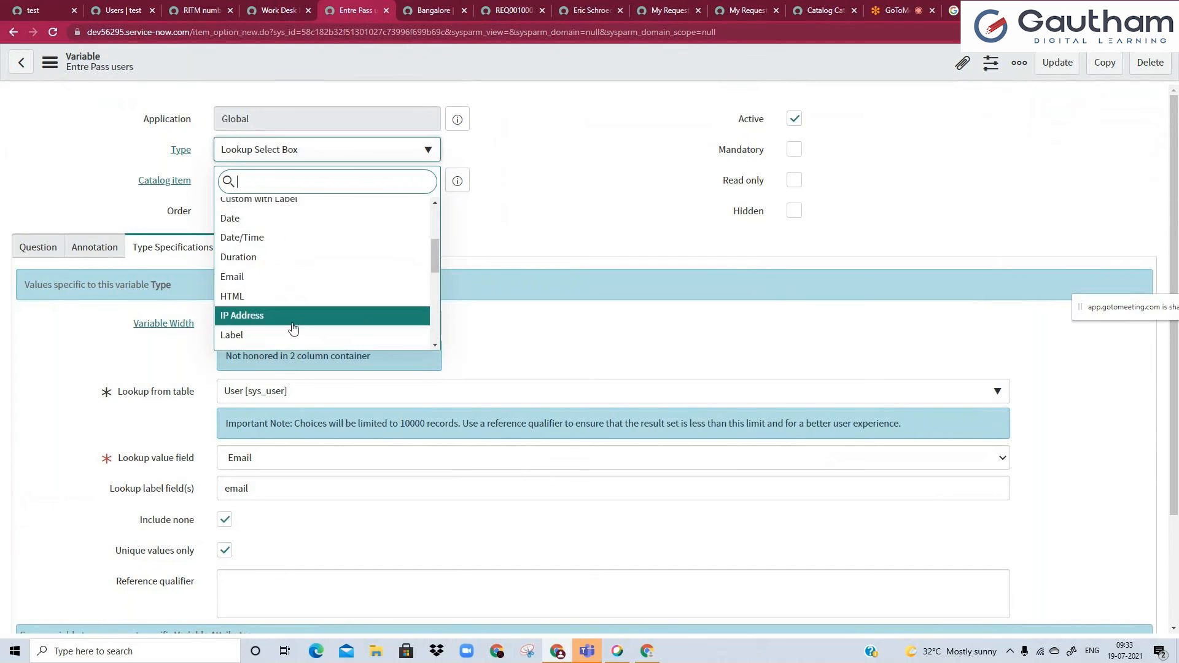
click(566, 176)
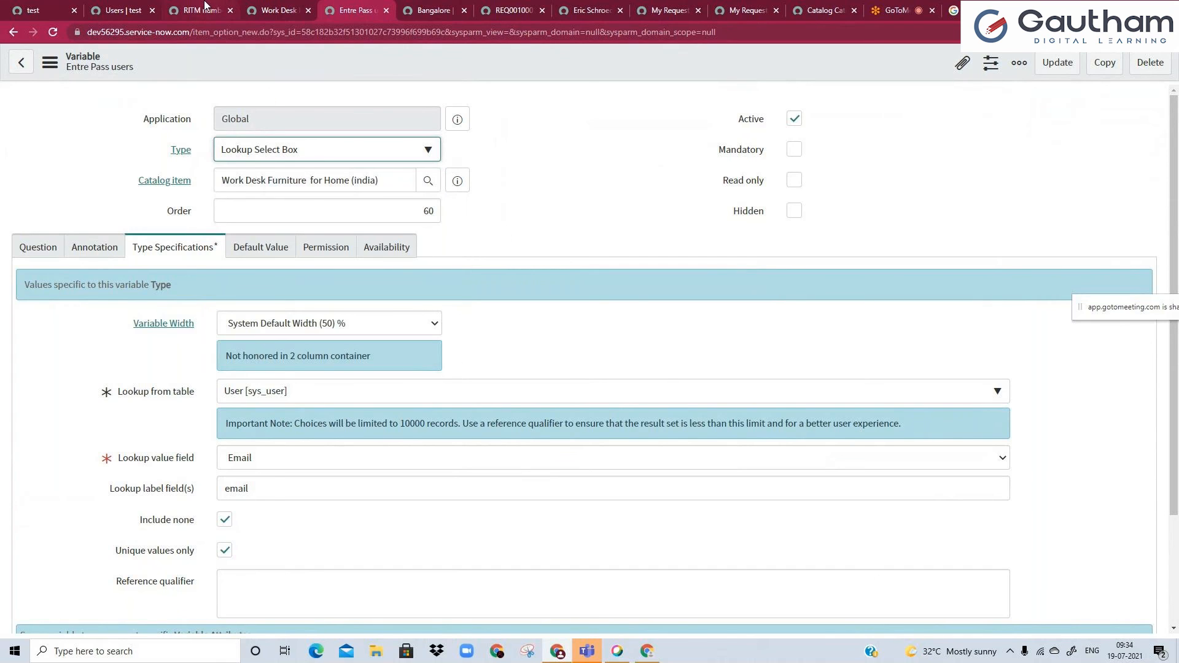
Open the Work Desk Furniture for Home (india) catalog item record from the RITM numbers list variable.
click(204, 7)
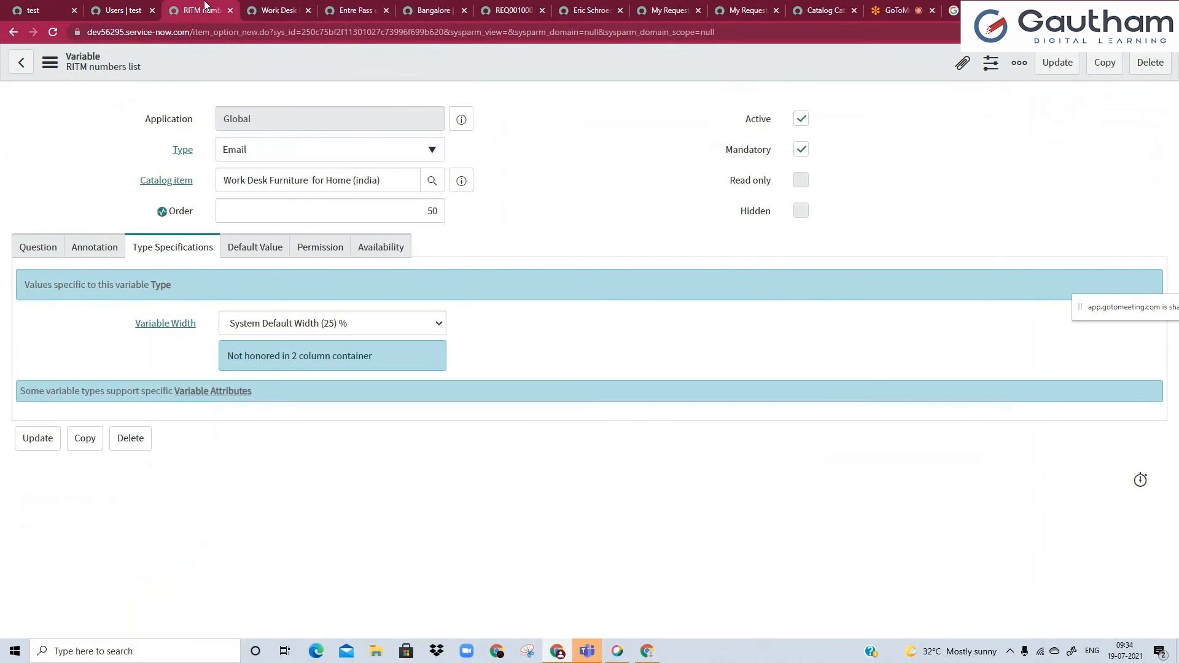
click(262, 12)
click(120, 10)
click(203, 11)
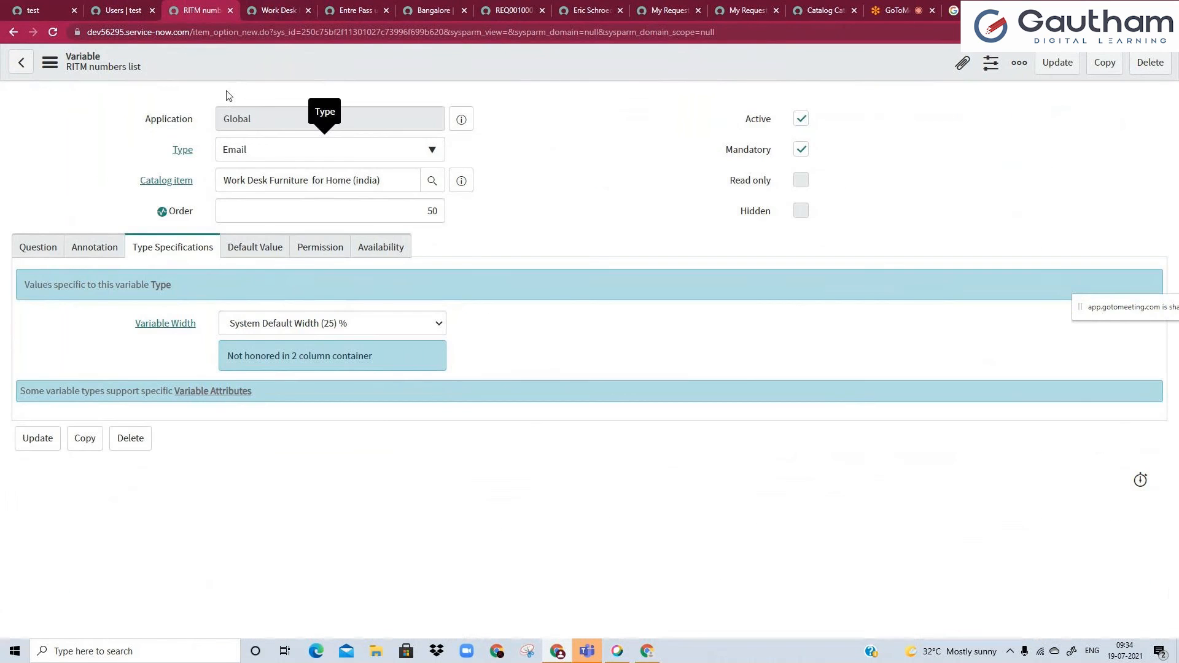
click(461, 180)
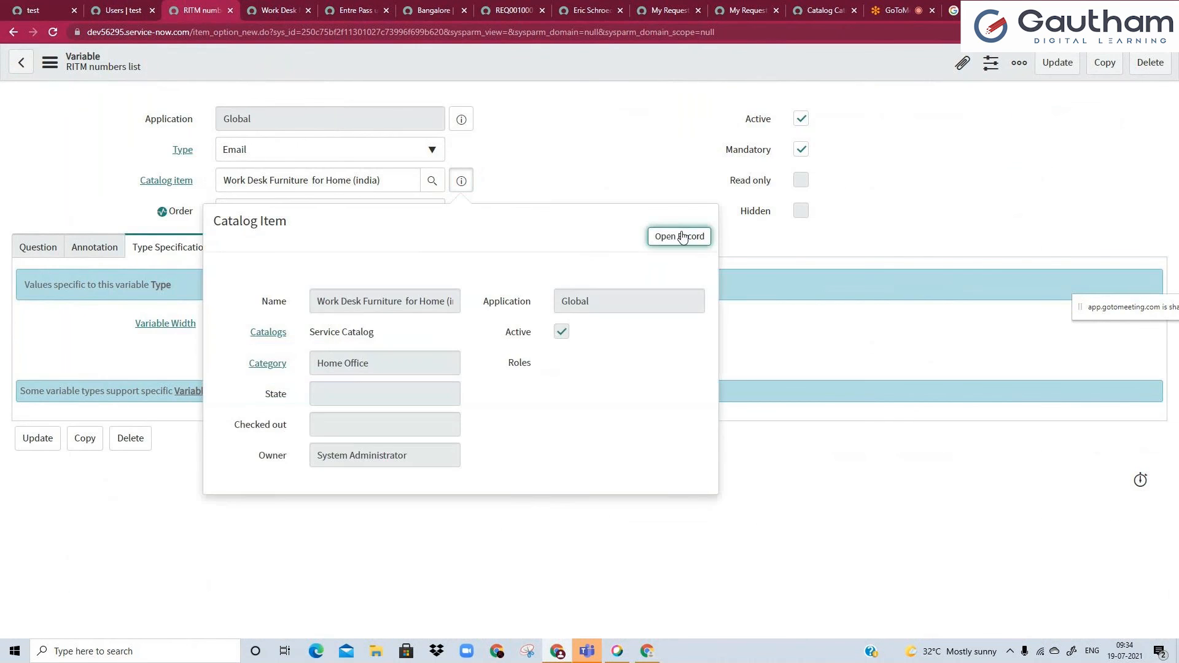
click(682, 237)
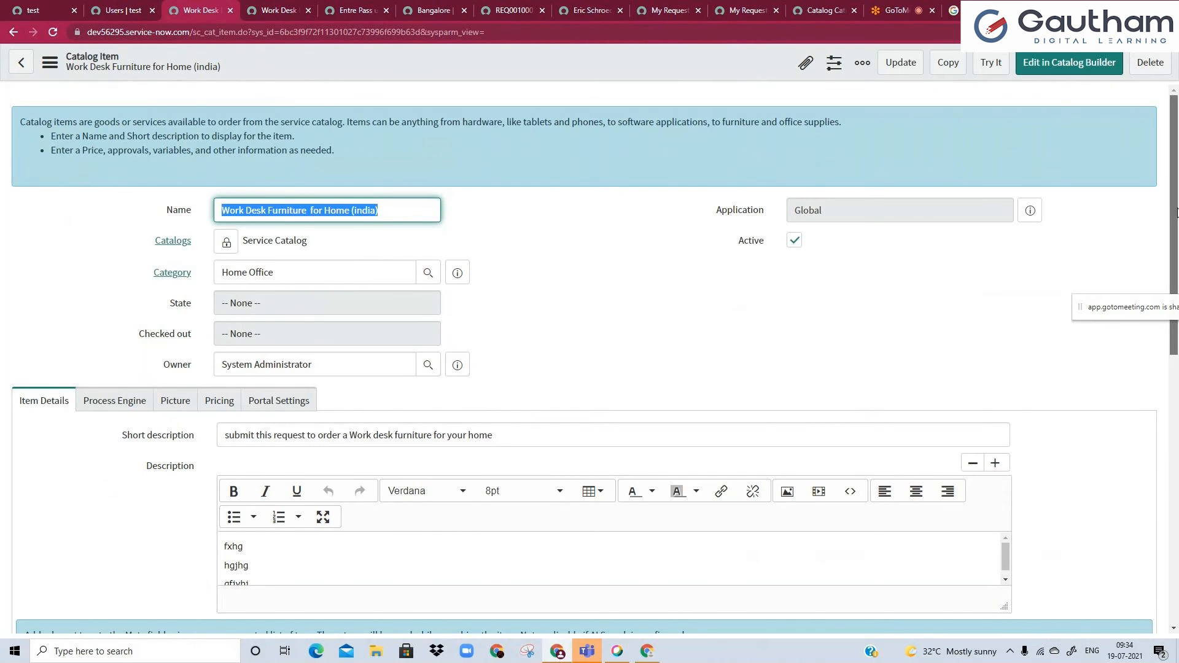
Open the item's Catalog Client Scripts list in a new window and start a new client script.
scroll(1176, 340, down, 3)
scroll(1177, 340, down, 5)
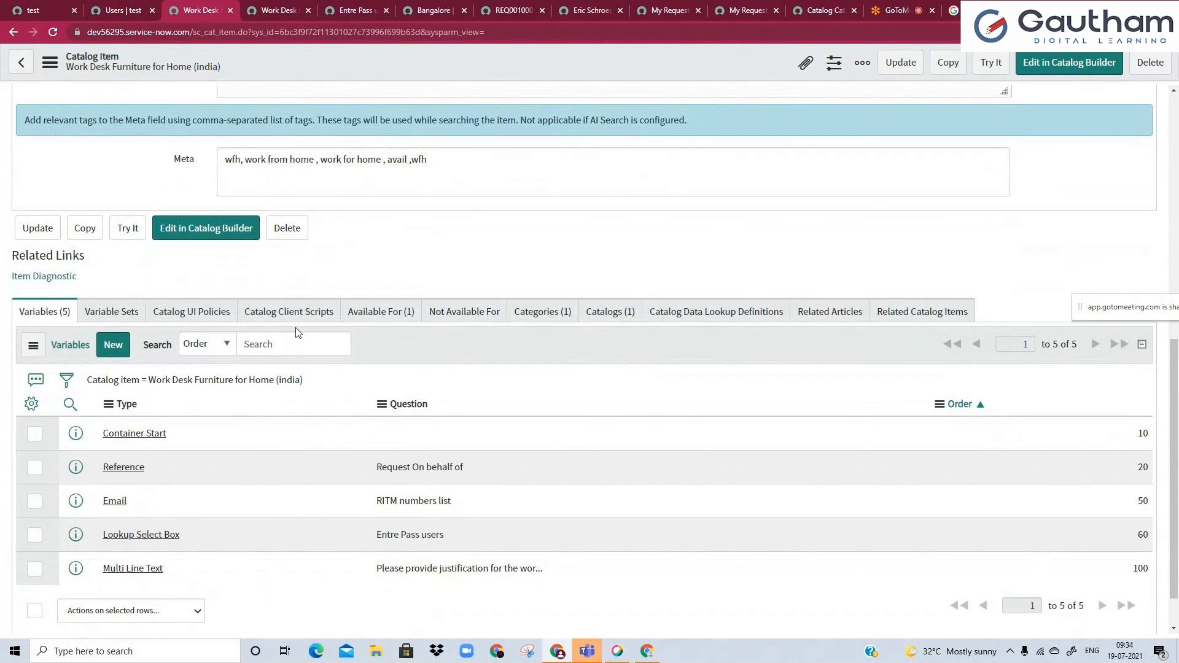
click(185, 311)
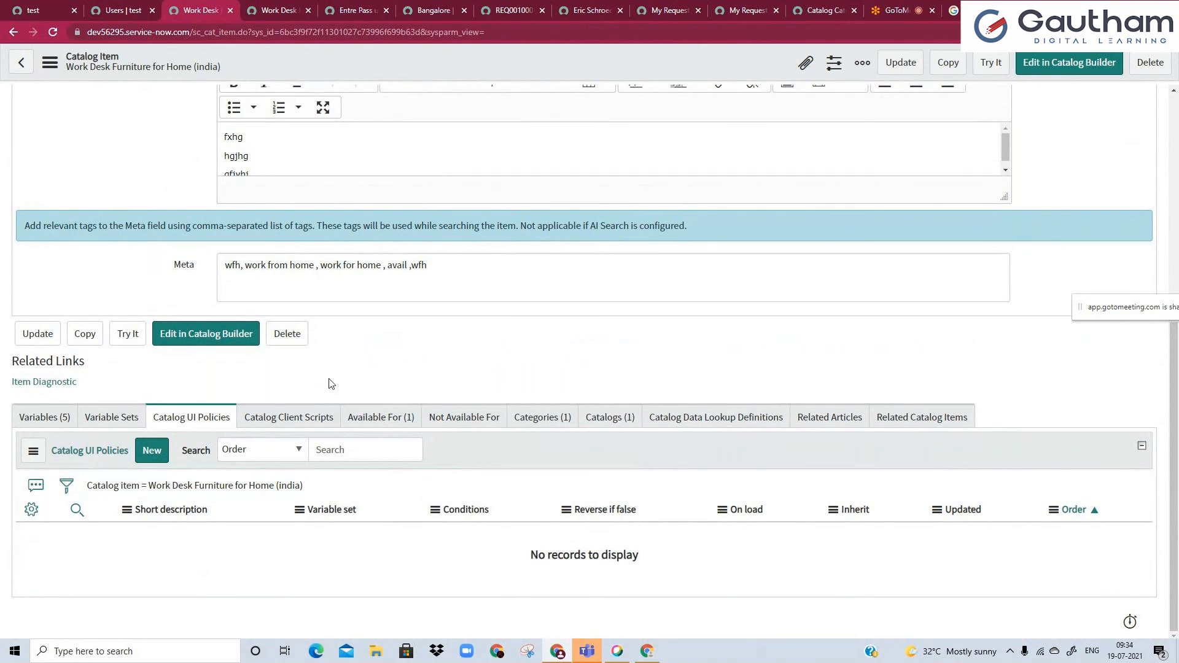
click(301, 418)
right_click(209, 491)
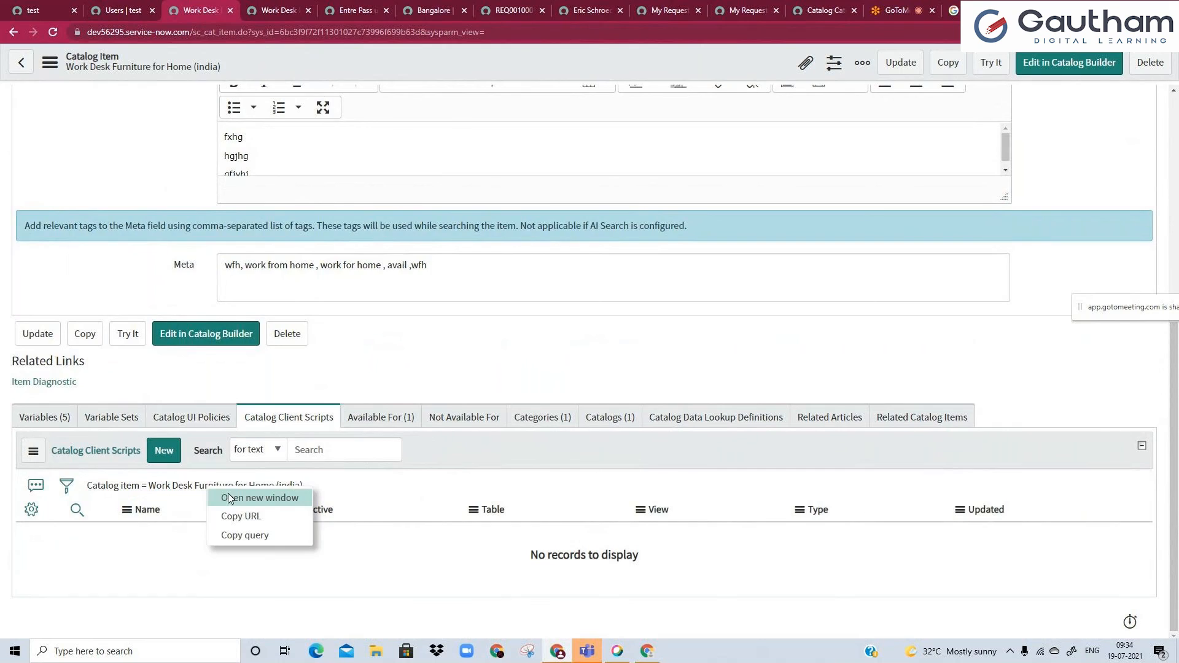
click(249, 498)
click(148, 62)
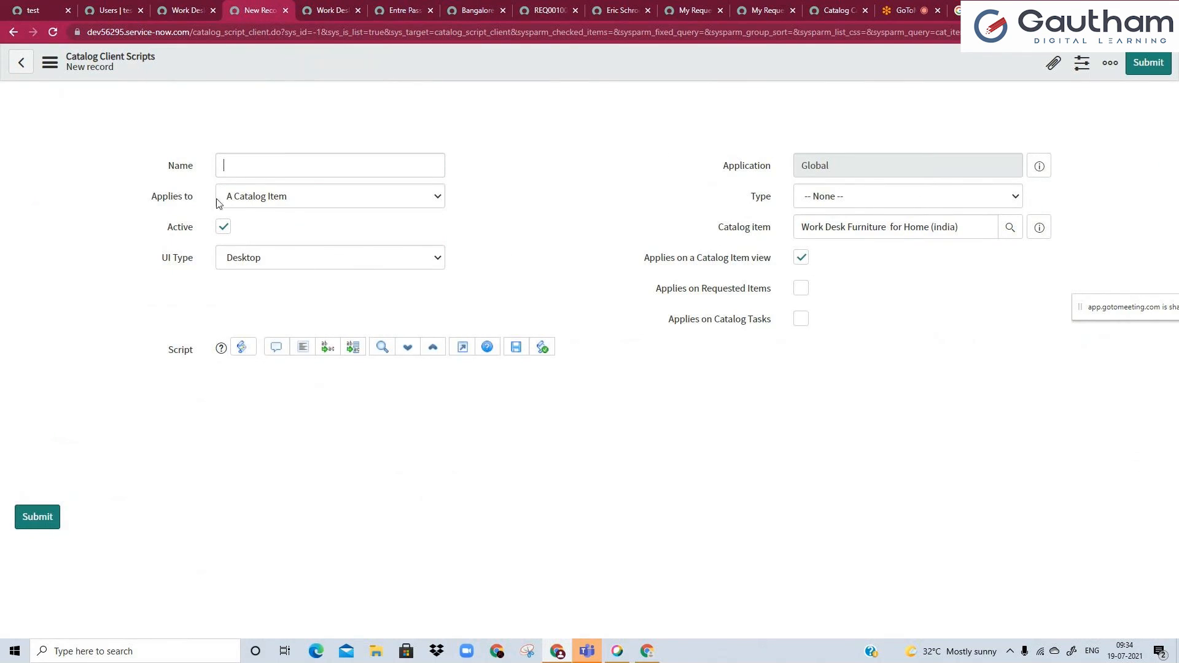
Set the client script's UI Type to All and its Type to onChange, previewing the onSubmit and onLoad templates first.
click(285, 261)
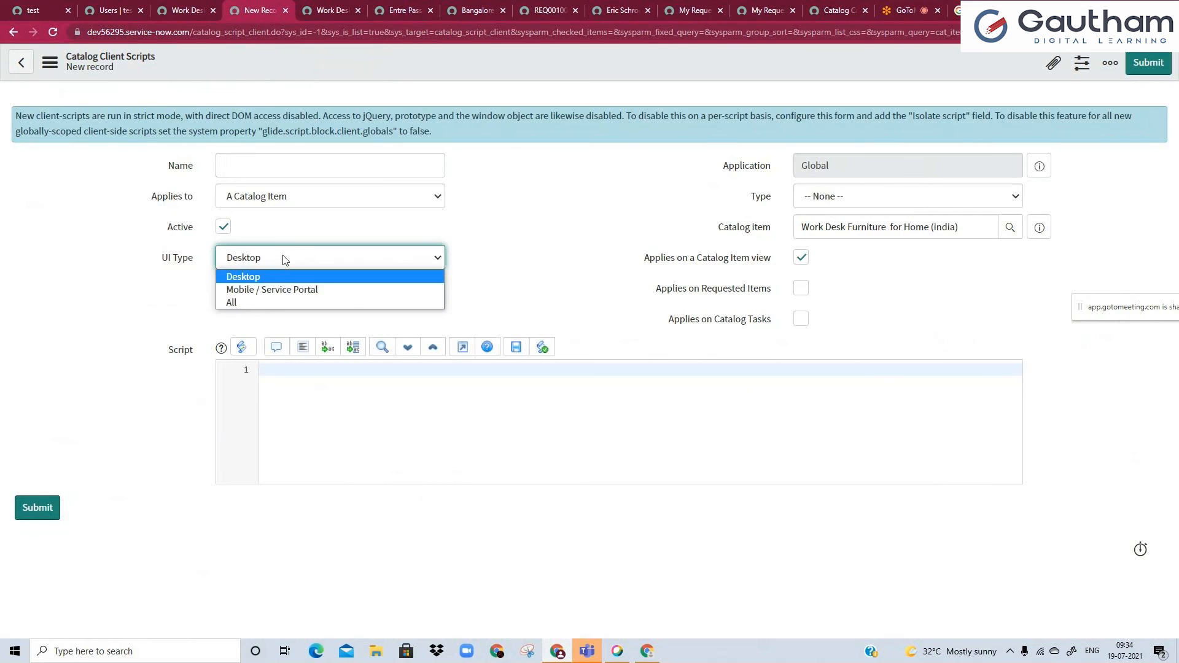
click(269, 303)
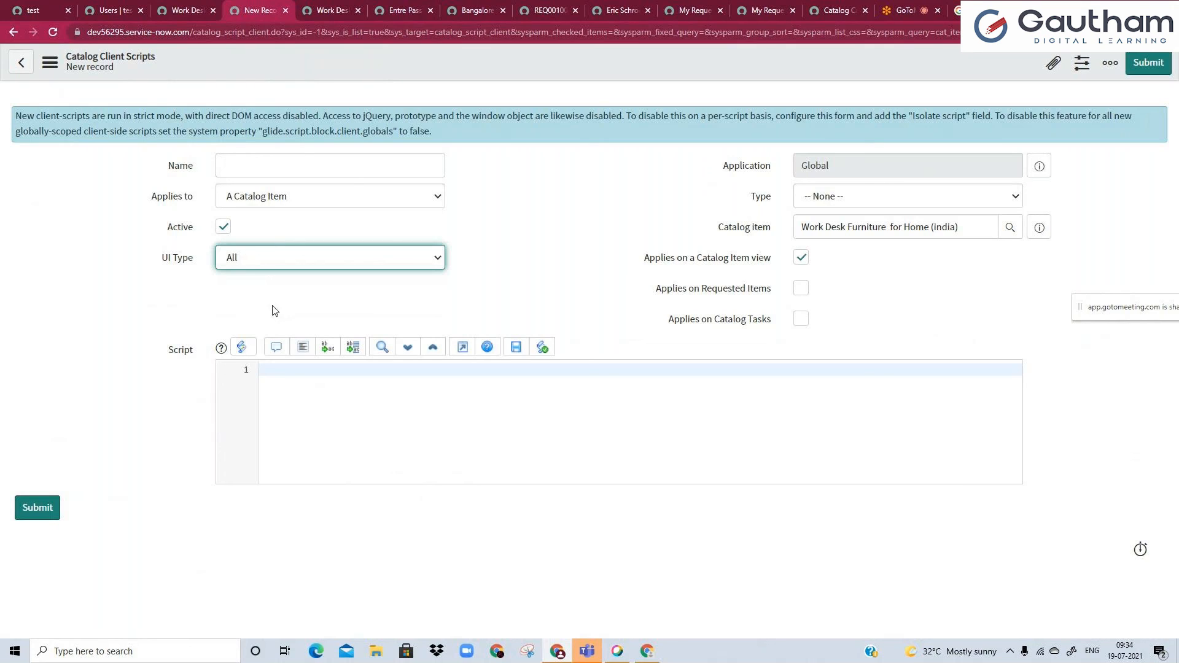
click(819, 204)
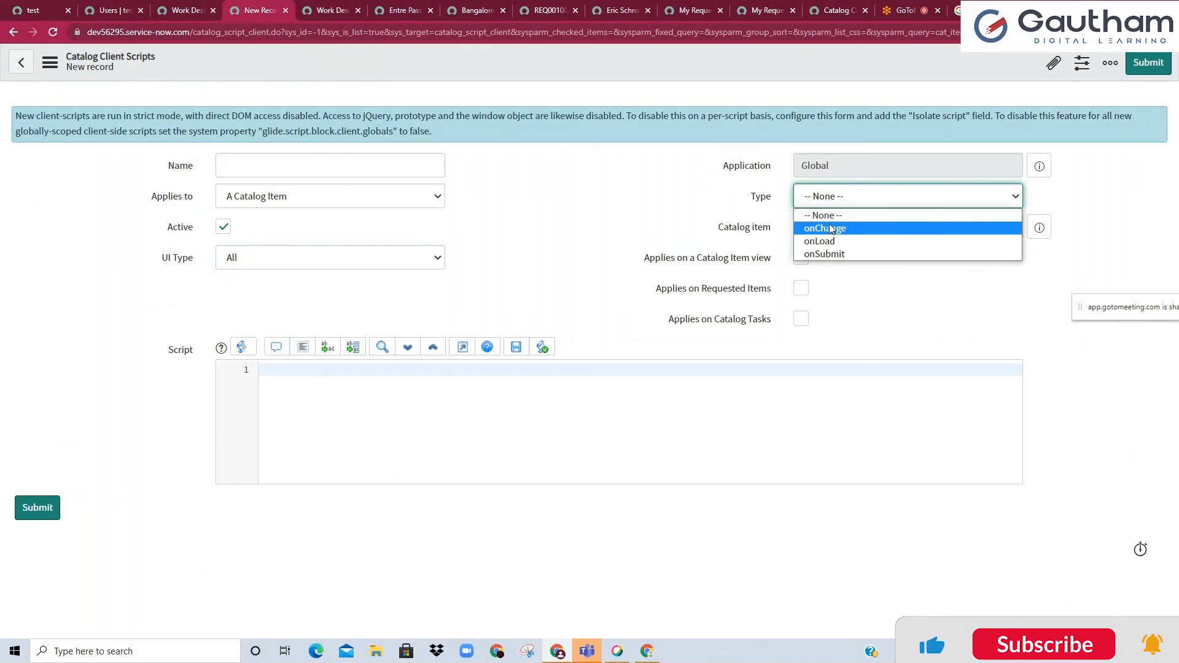
click(815, 254)
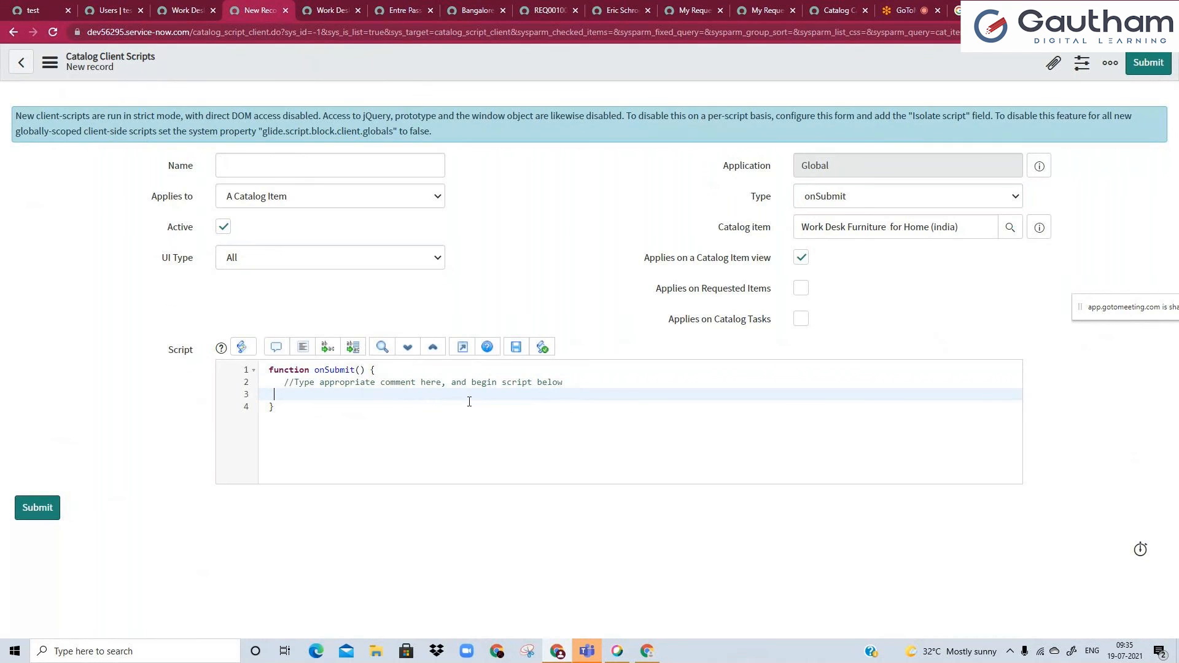
click(824, 204)
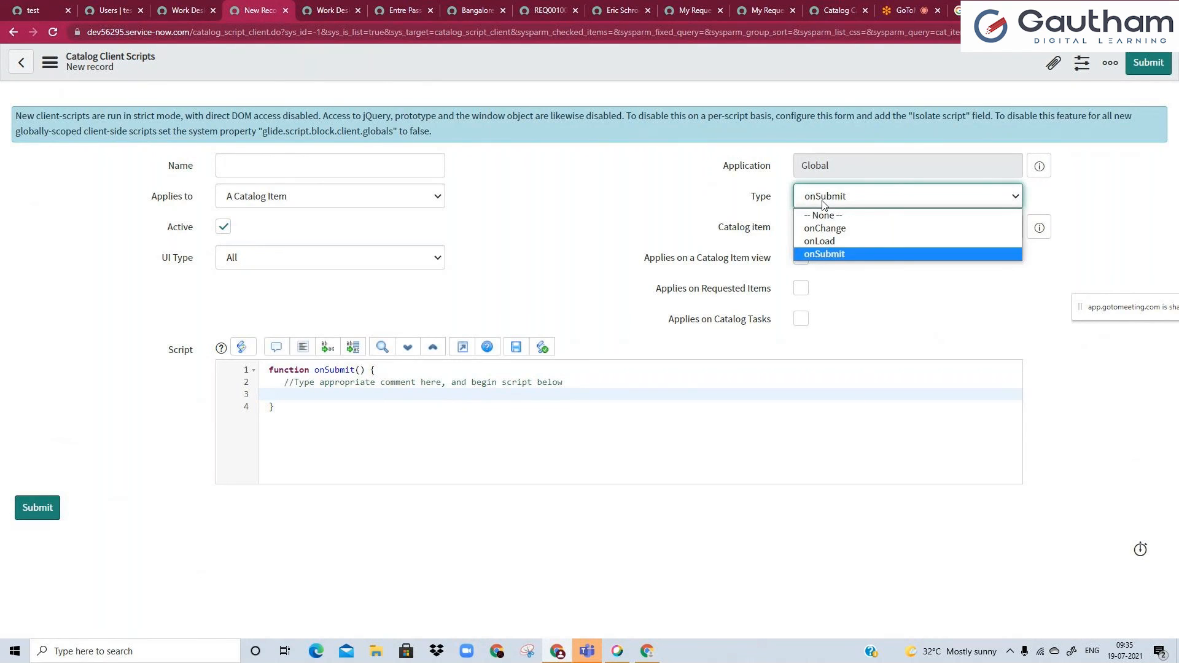
click(826, 243)
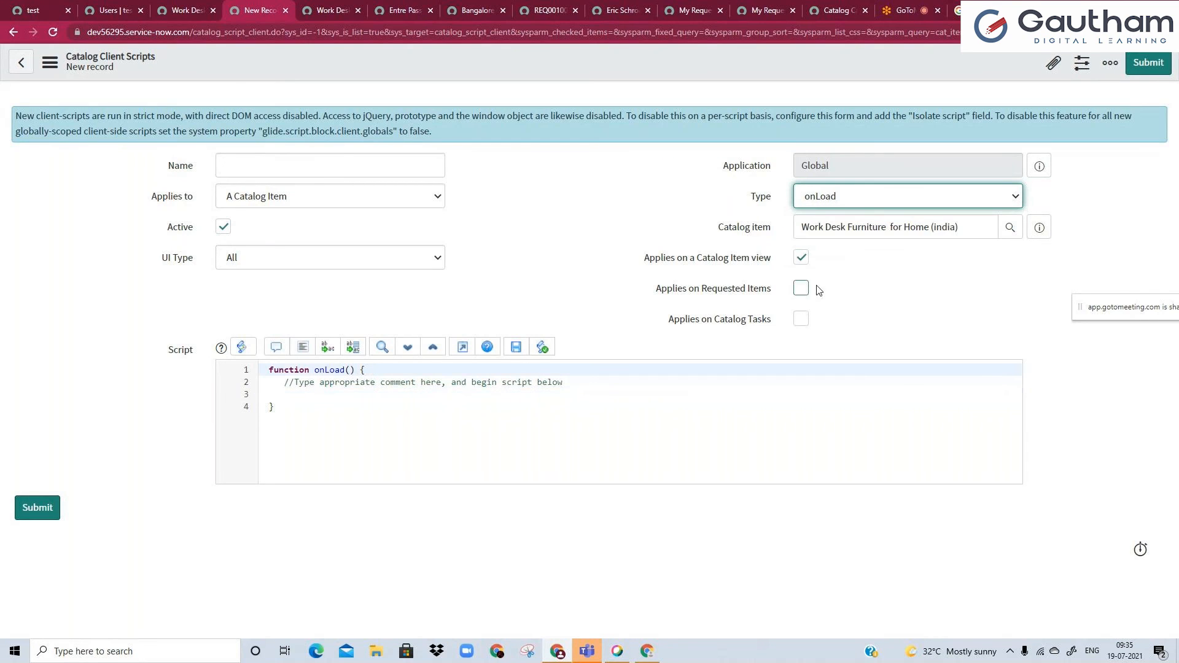
click(815, 198)
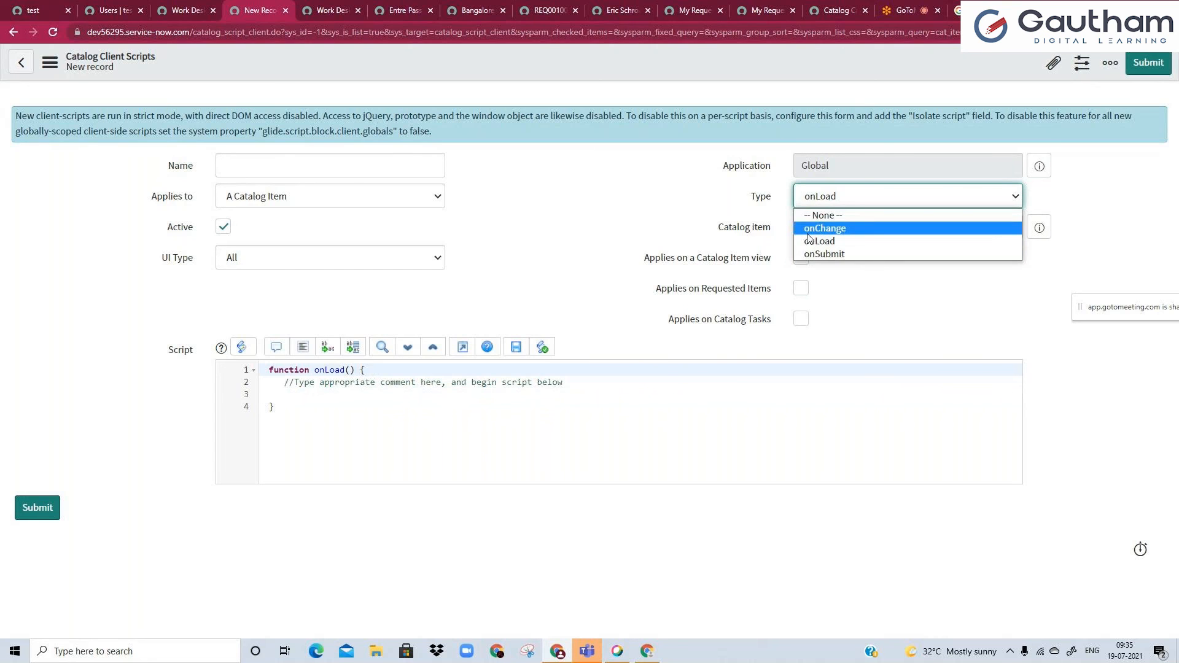
click(809, 231)
Enter "ghgfj not" as point 2 of the justification on the portal form, and return to the new client script.
click(323, 6)
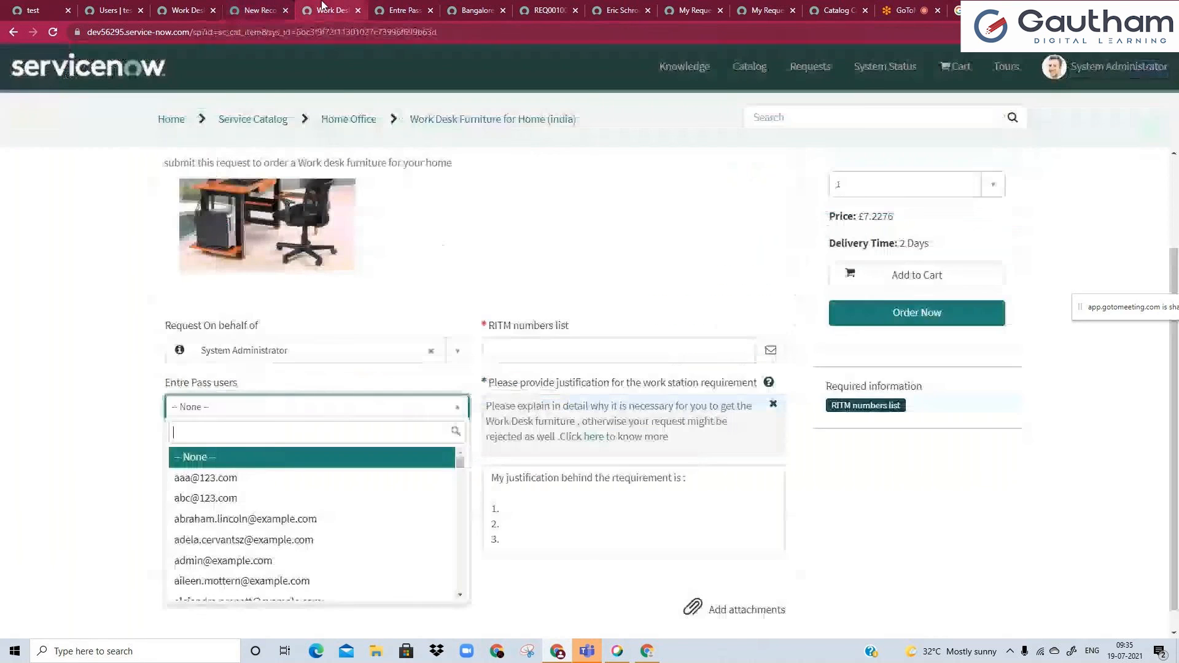
click(542, 519)
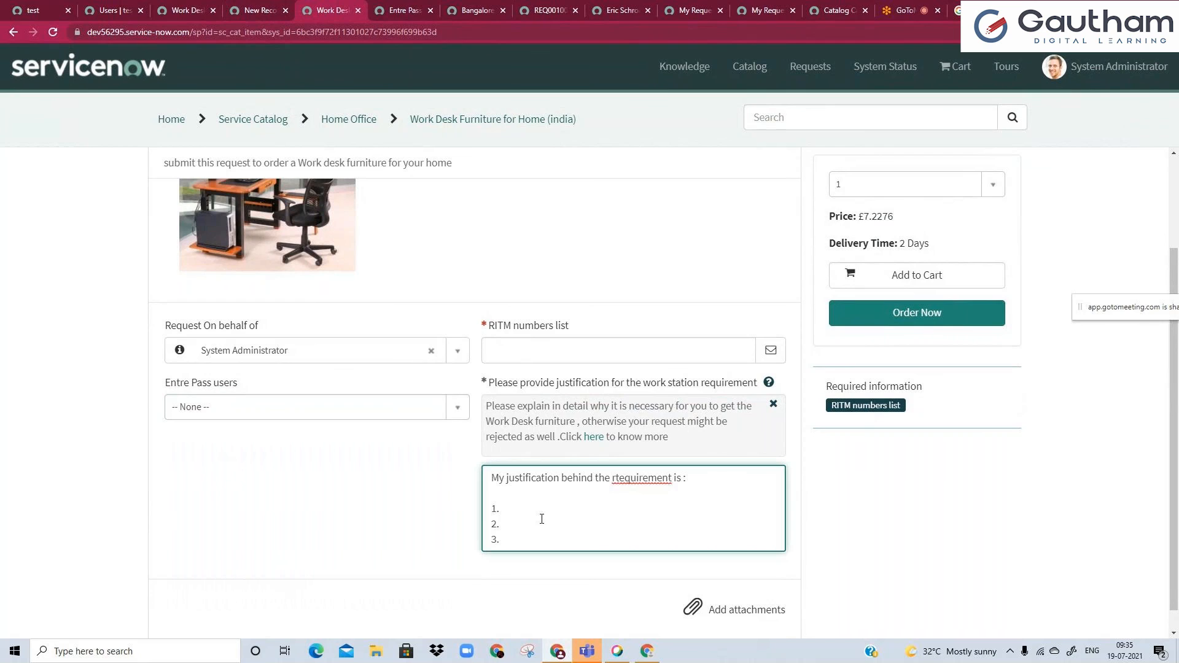
text(ghgfj not)
click(157, 6)
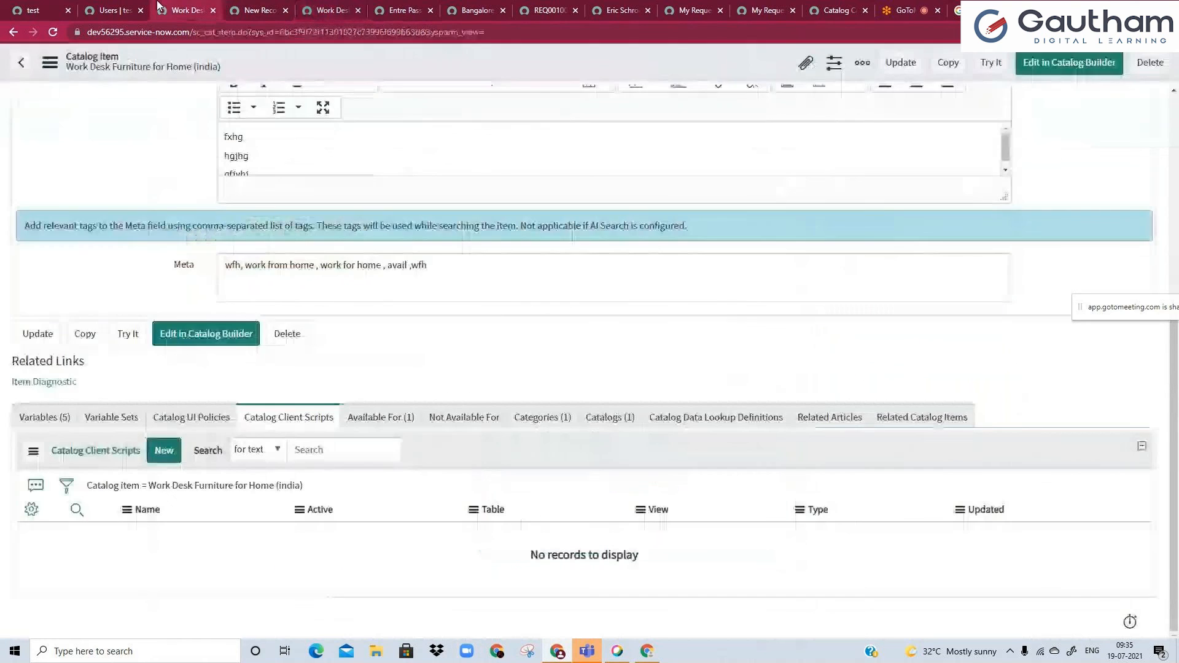
click(259, 10)
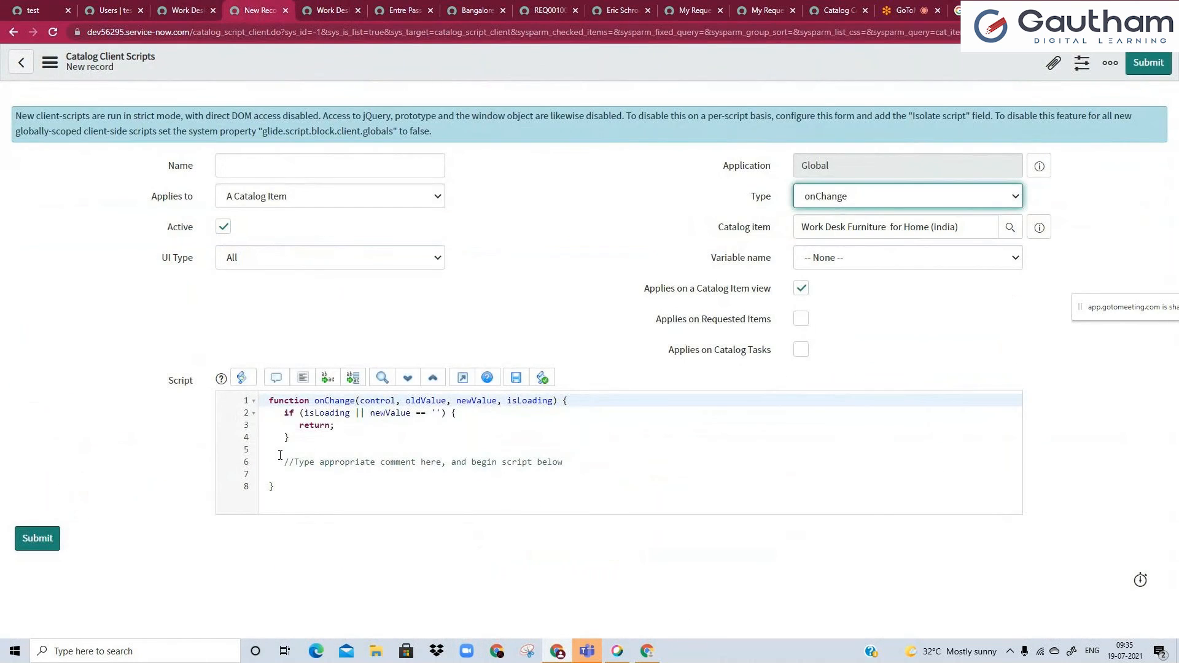
Review the script type choices, keeping onChange, and set the client script's Variable name to pass_key.
click(830, 197)
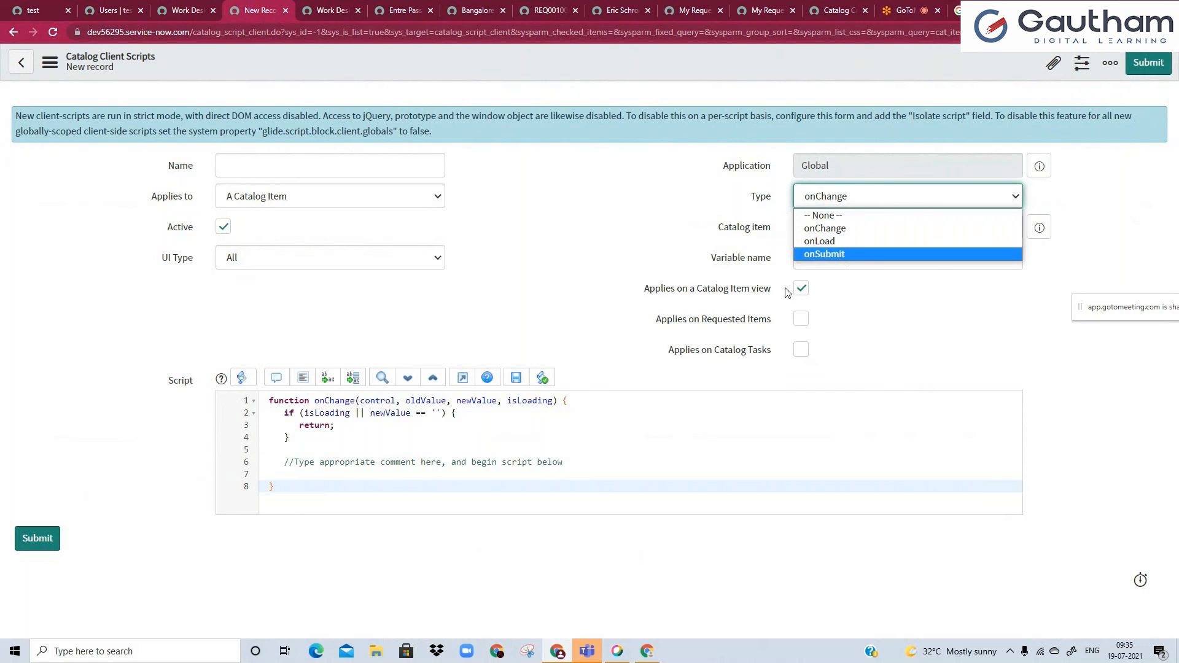
click(545, 236)
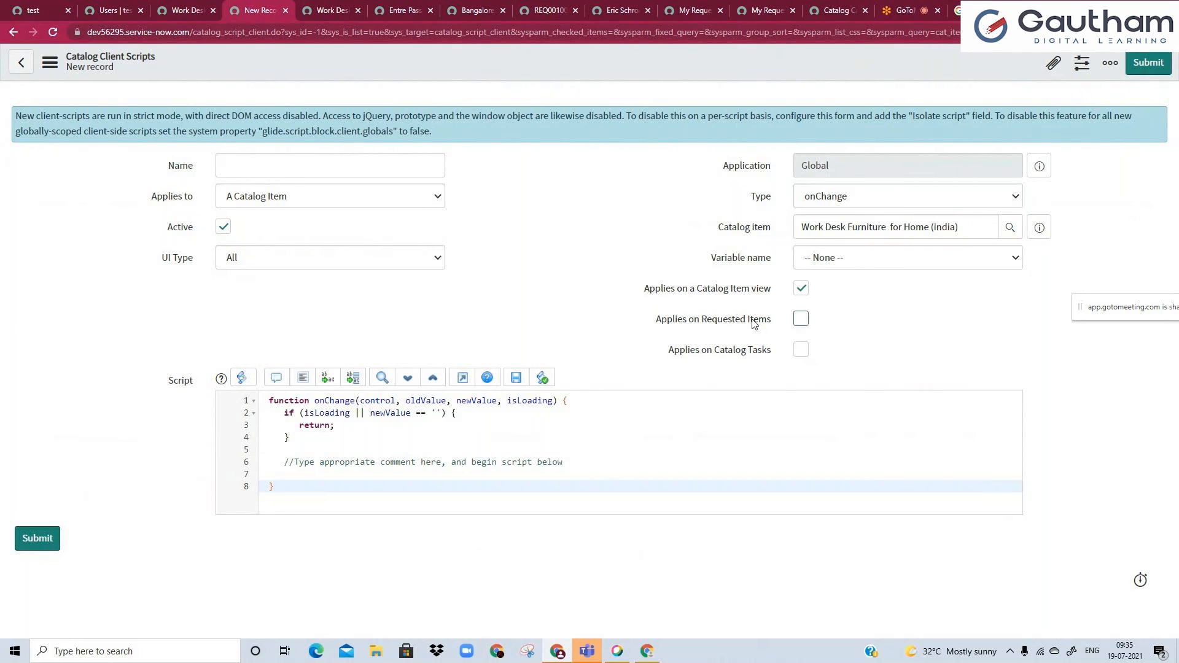
click(812, 258)
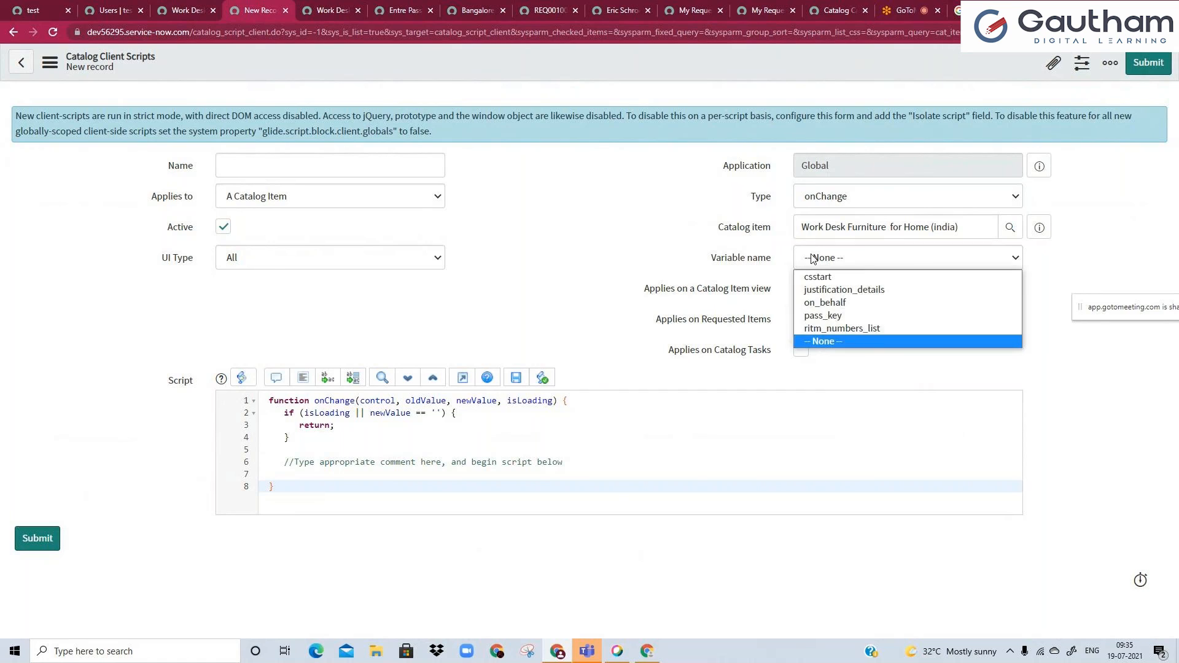
click(840, 315)
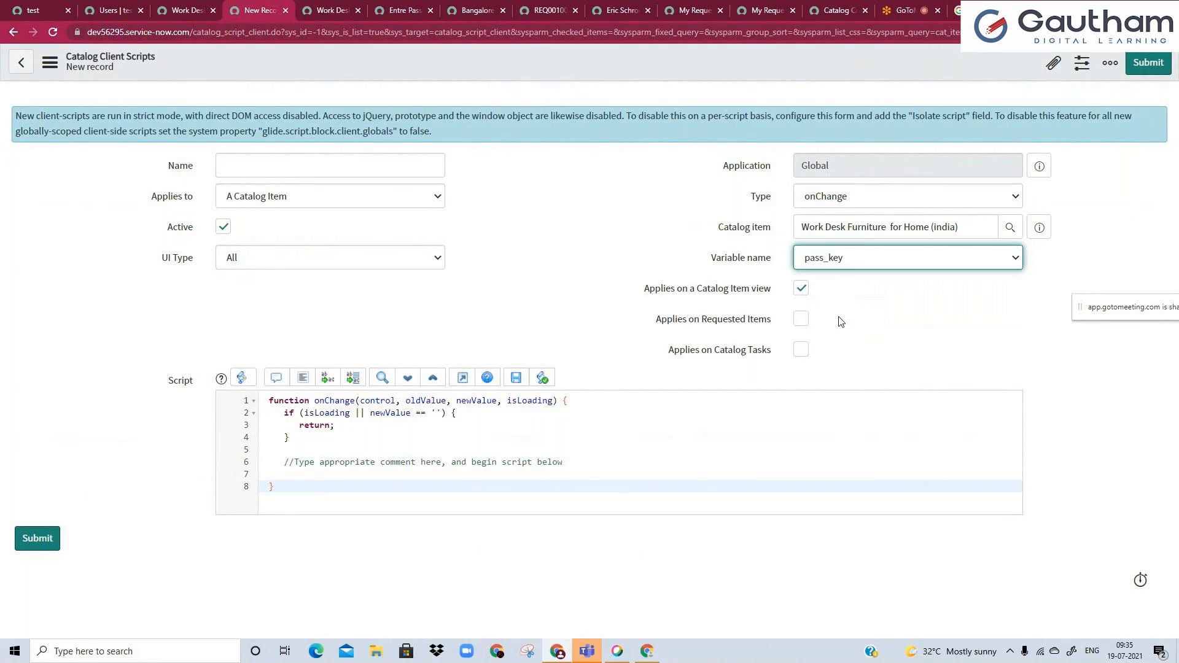
click(708, 460)
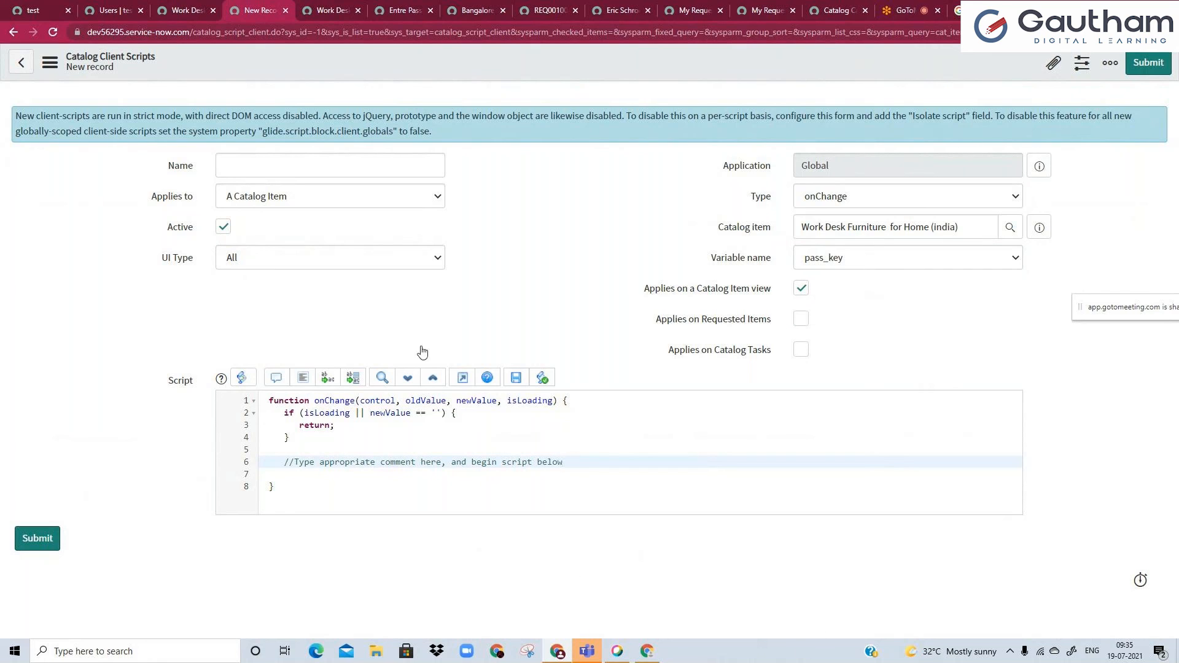
Revisit the portal form, and open the existing request's iPhone 6s requested item to examine its variables.
click(335, 10)
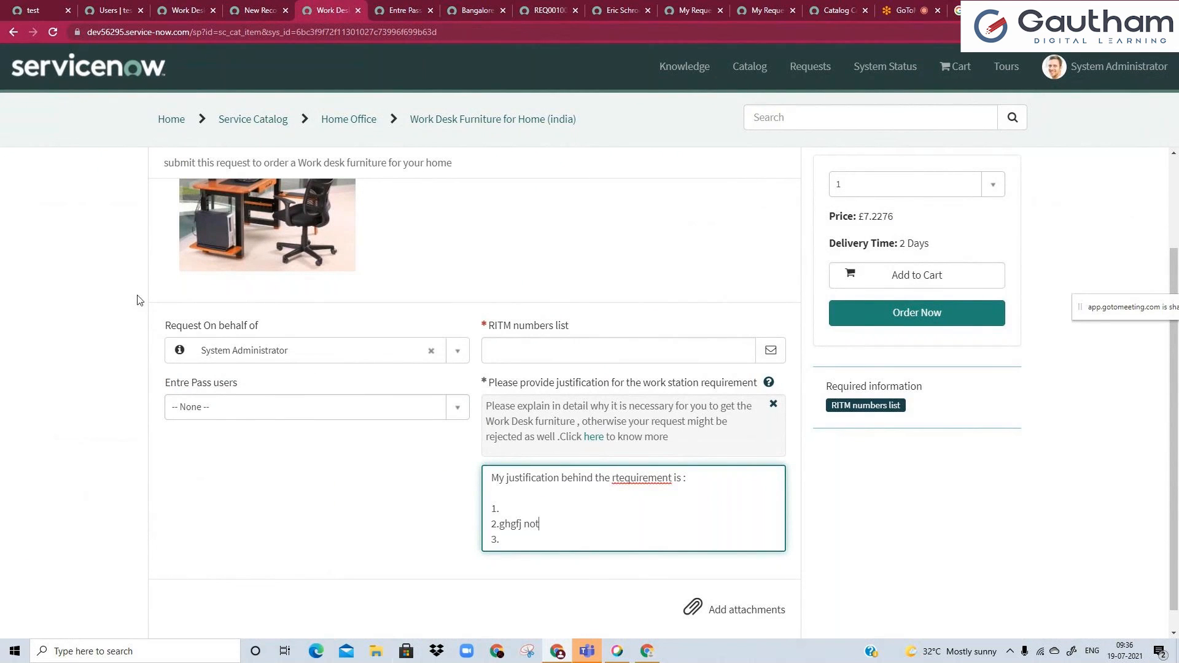
click(253, 11)
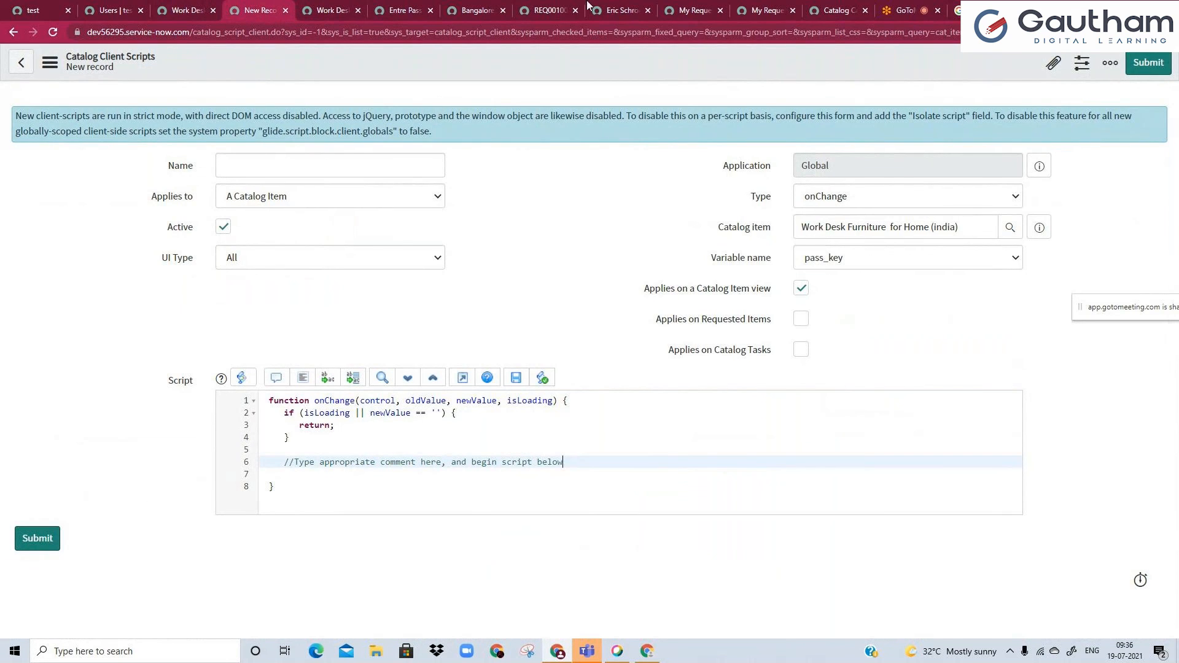
click(549, 11)
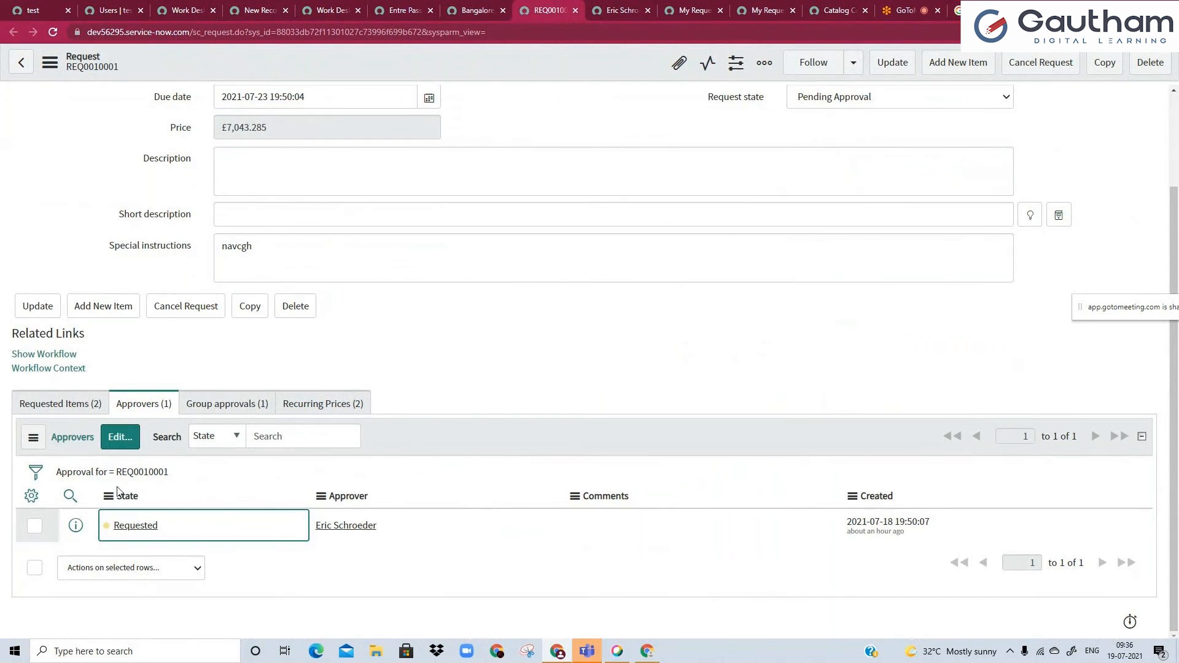
click(87, 406)
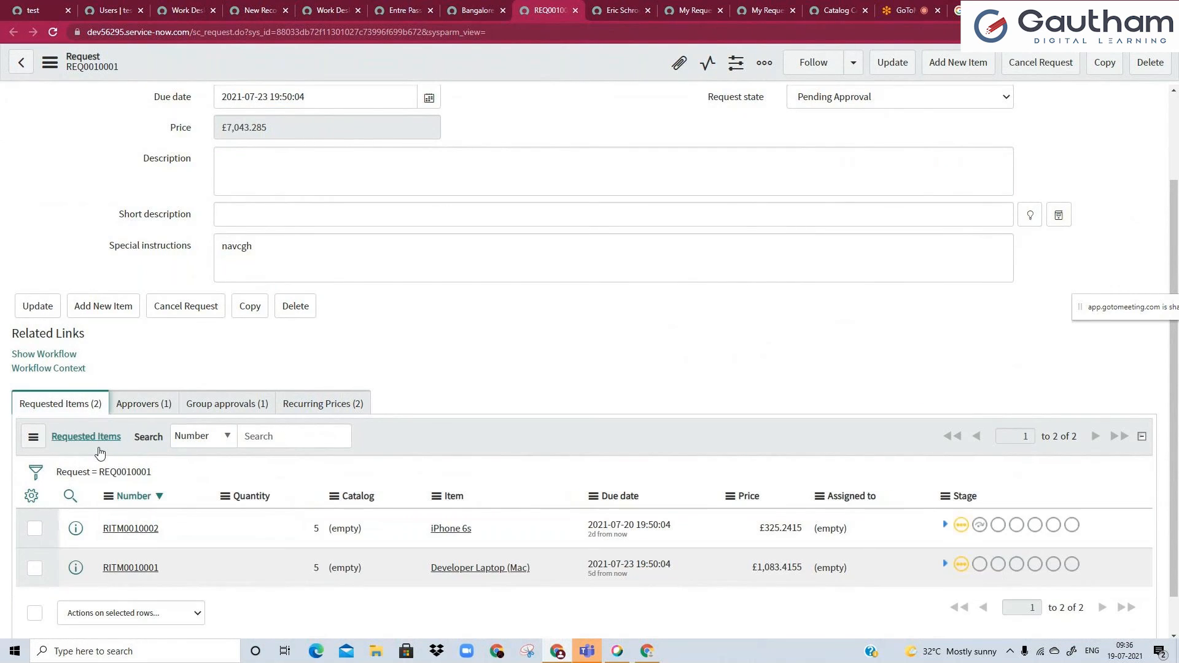
ctrl+click(111, 532)
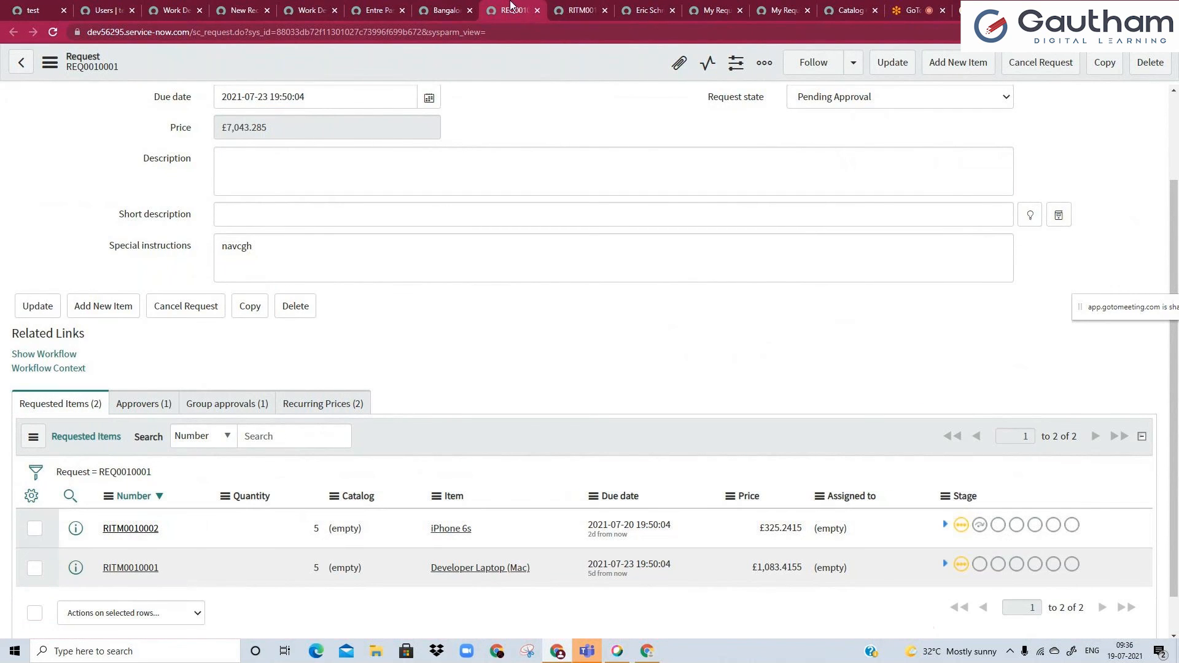
click(574, 9)
scroll(219, 368, down, 1)
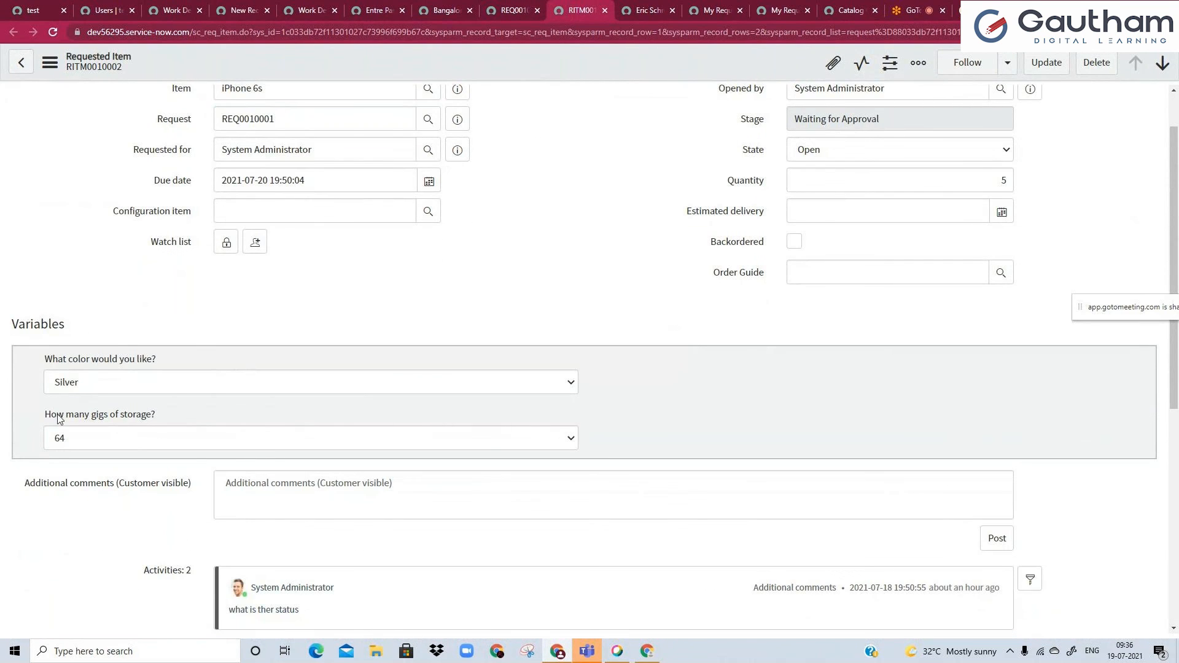
Enable Applies on Requested Items for the client script and compare it with the variables on the iPhone 6s requested item.
click(235, 9)
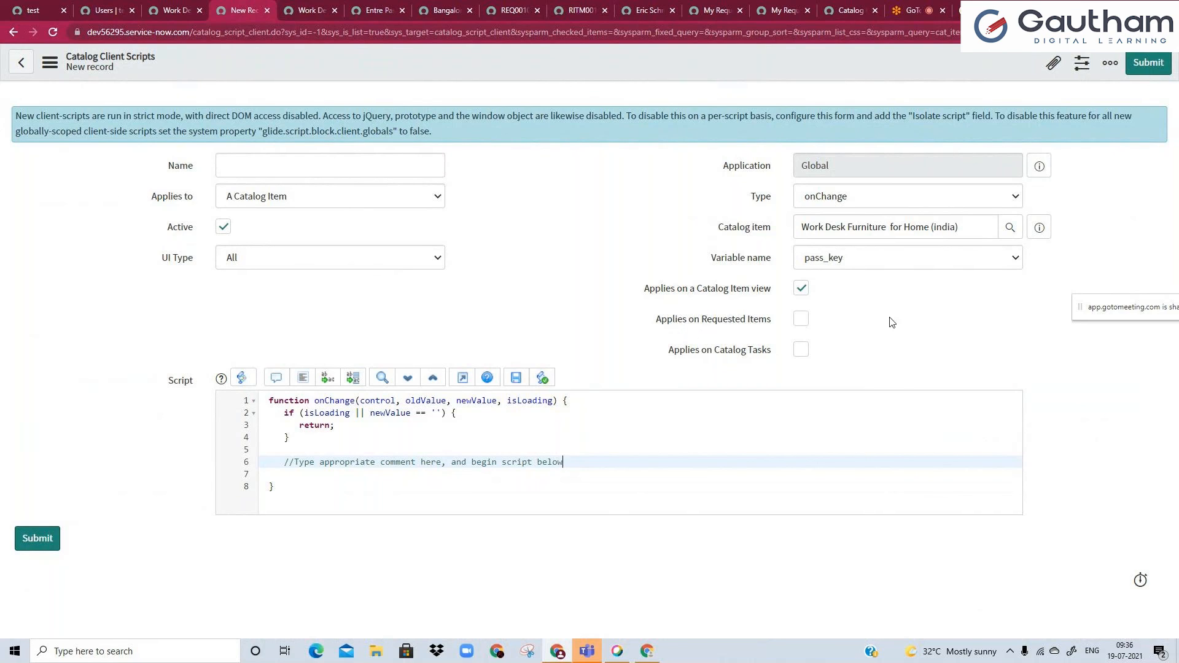
click(801, 320)
click(581, 11)
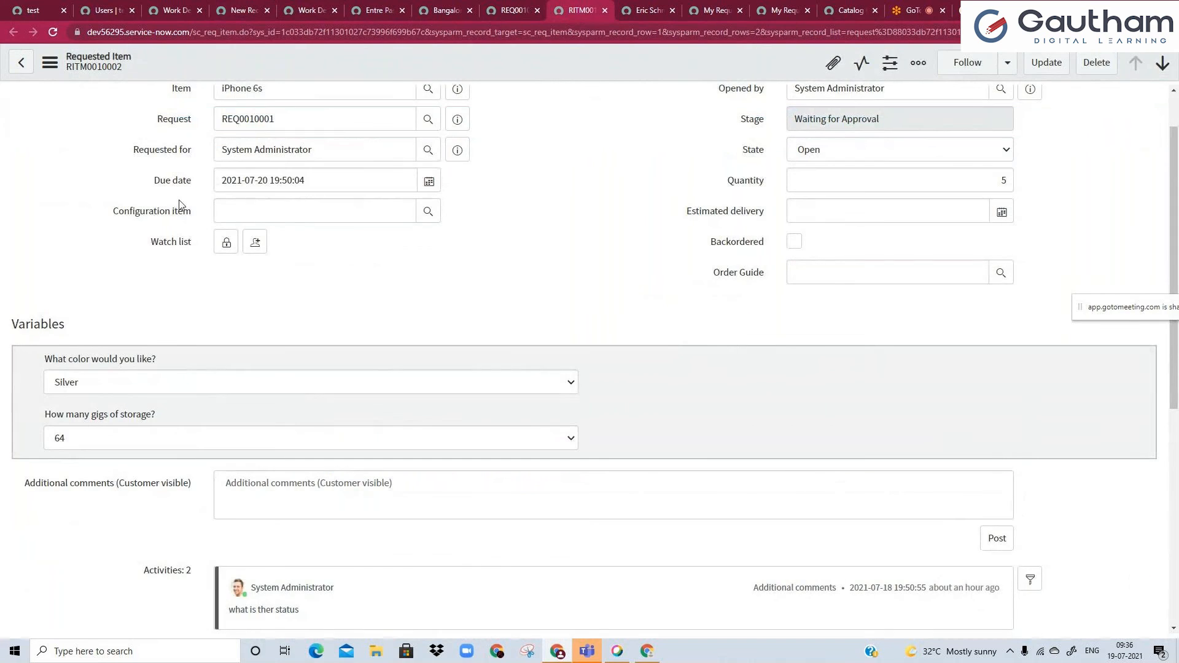
scroll(330, 350, down, 5)
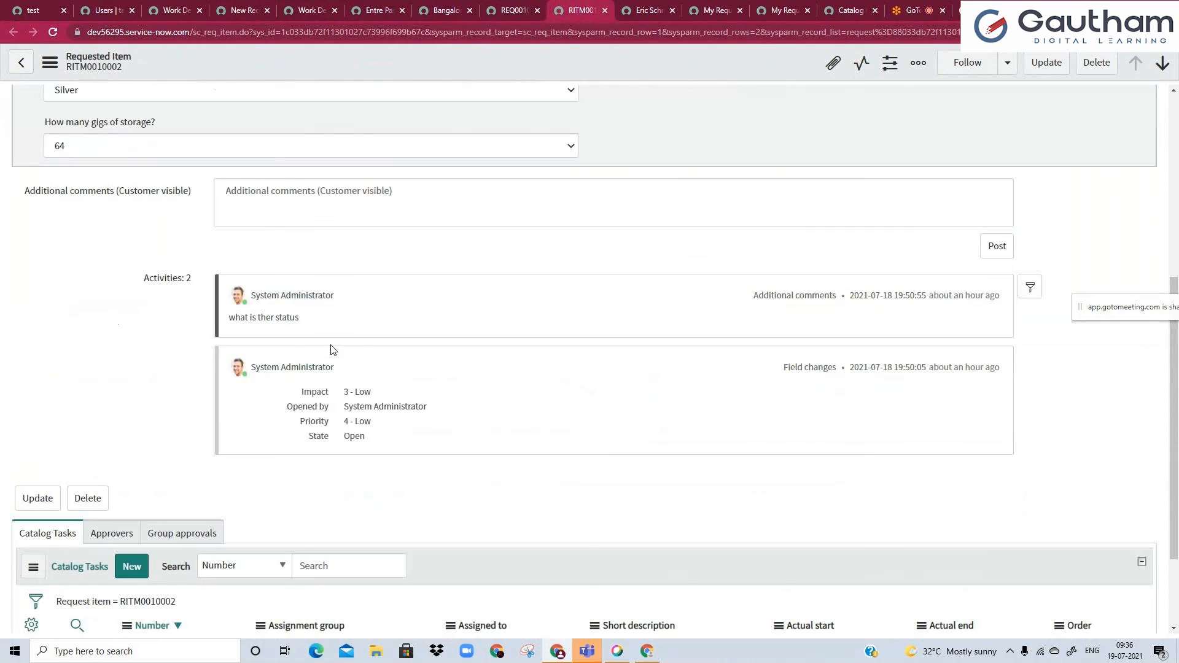
scroll(331, 349, up, 6)
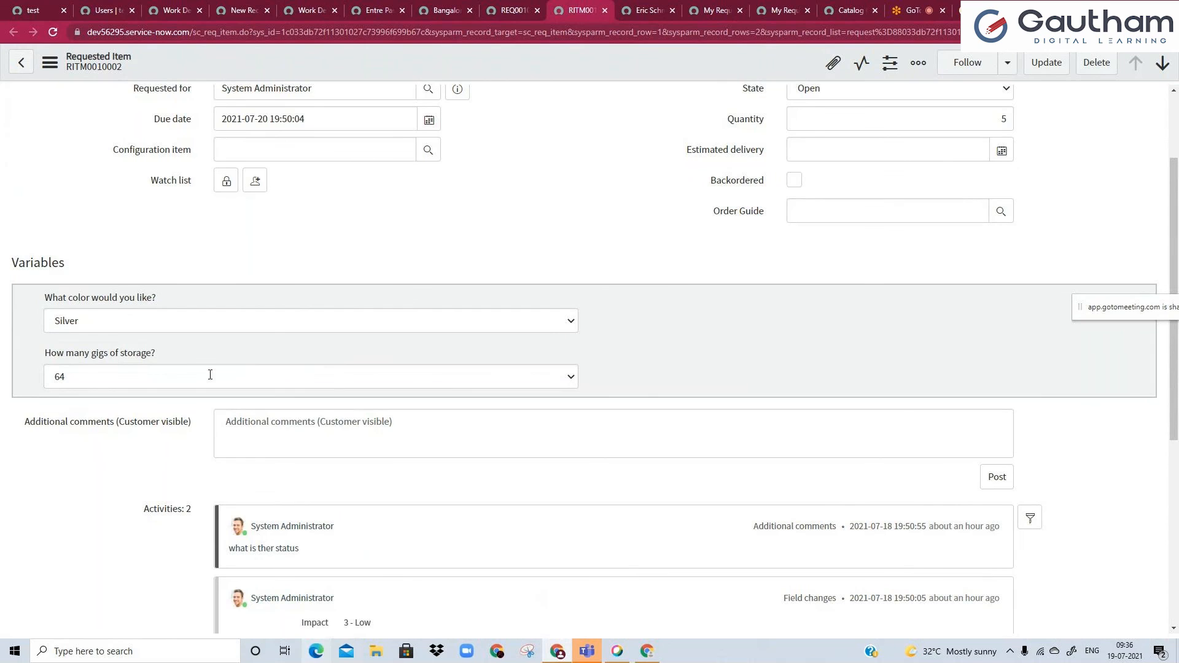
click(232, 7)
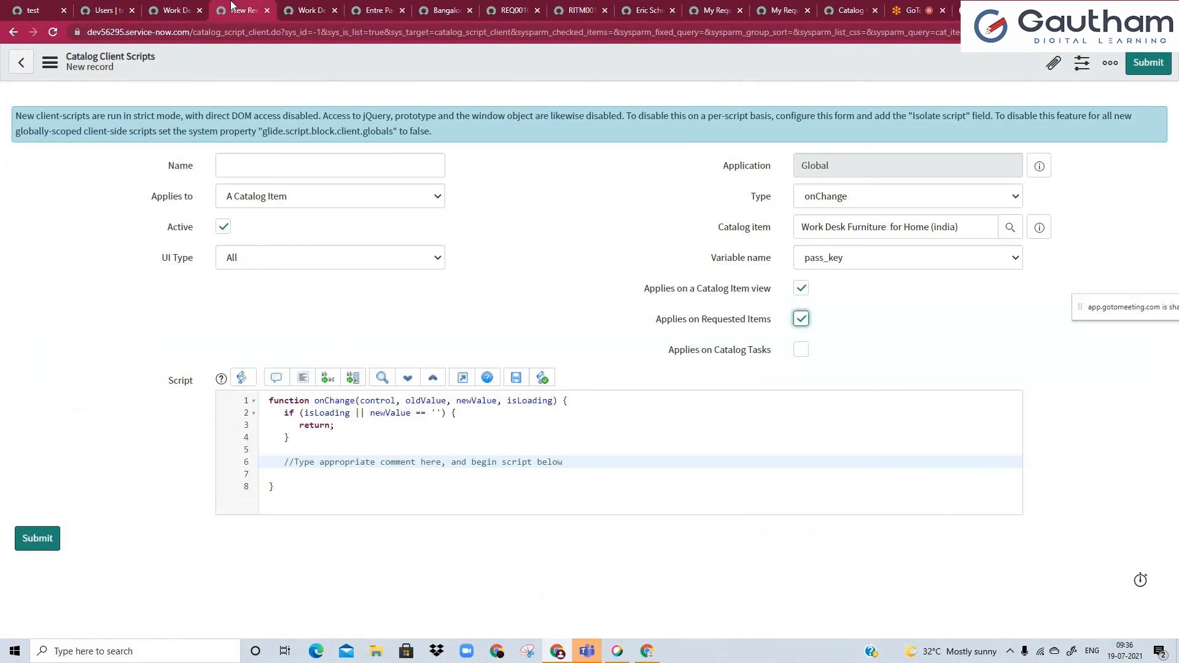
Enable Applies on Catalog Tasks for the new client script, keep it applied to A Catalog Item, and name it twsttyy.
click(801, 350)
click(696, 443)
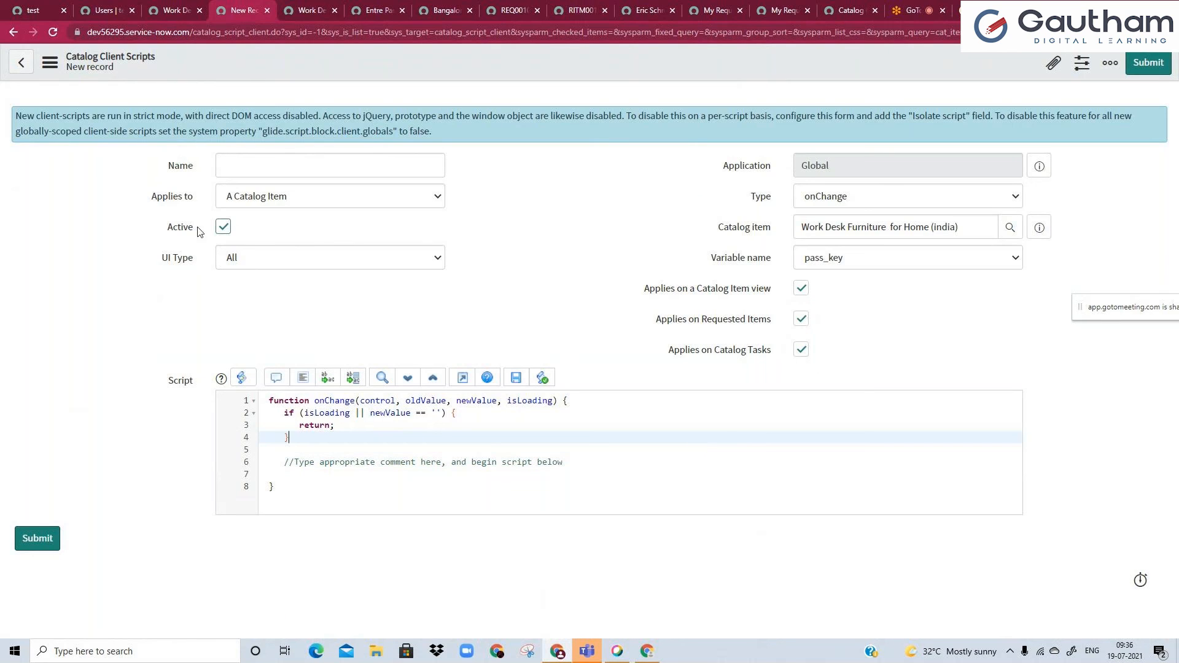
click(274, 198)
click(273, 197)
click(268, 168)
text(twsttyy)
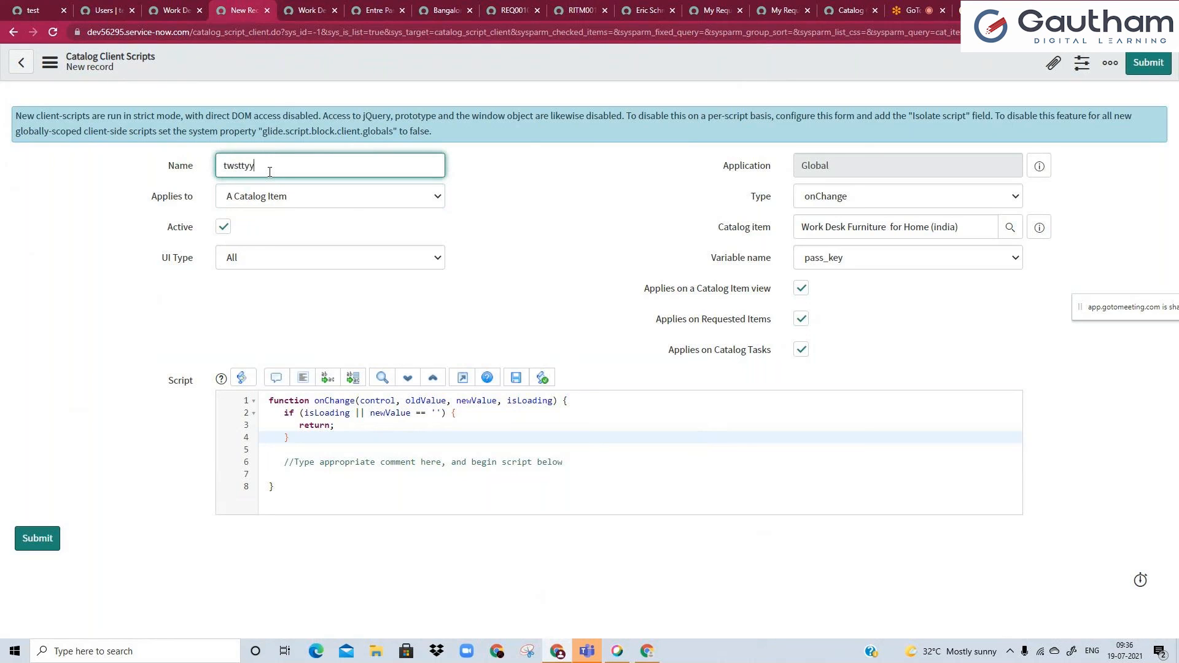
click(482, 280)
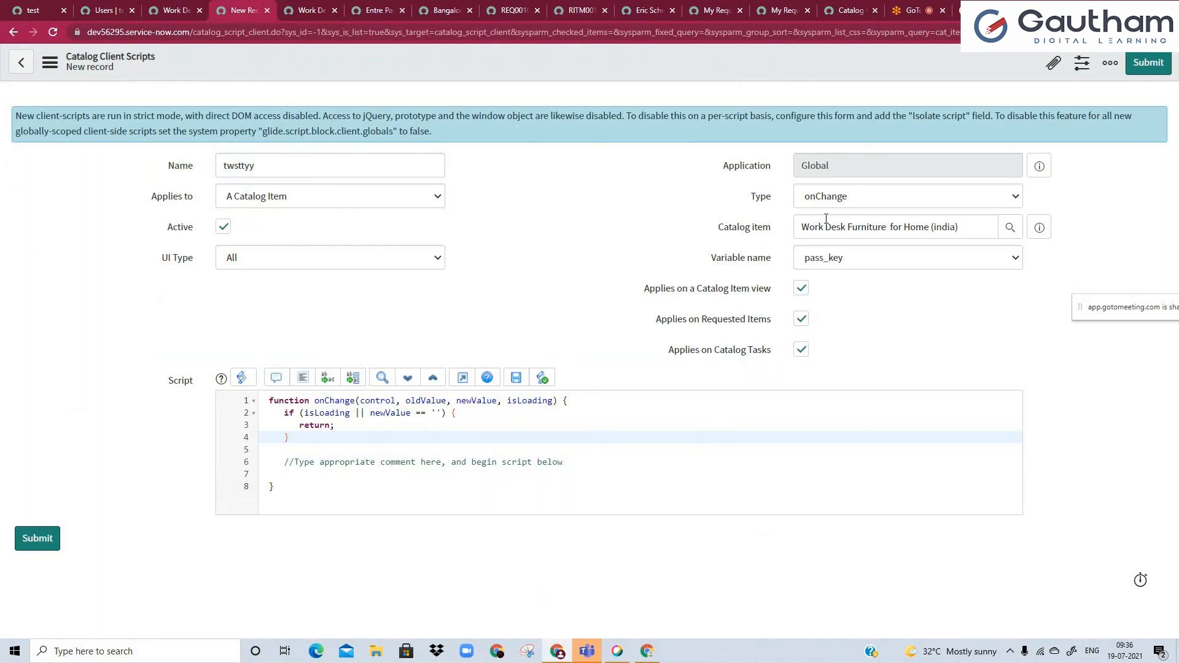
Examine the default onChange function in the script, including its isLoading check and the comment line for custom code.
drag(266, 404, 284, 492)
click(286, 495)
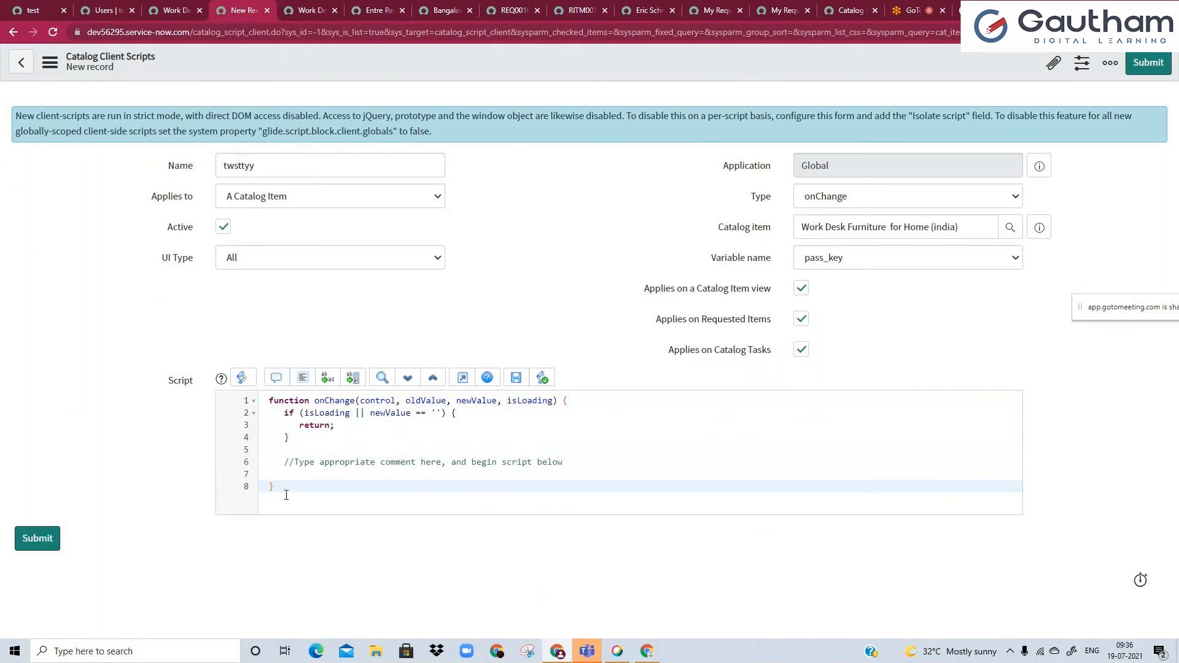
drag(283, 413, 311, 448)
click(311, 459)
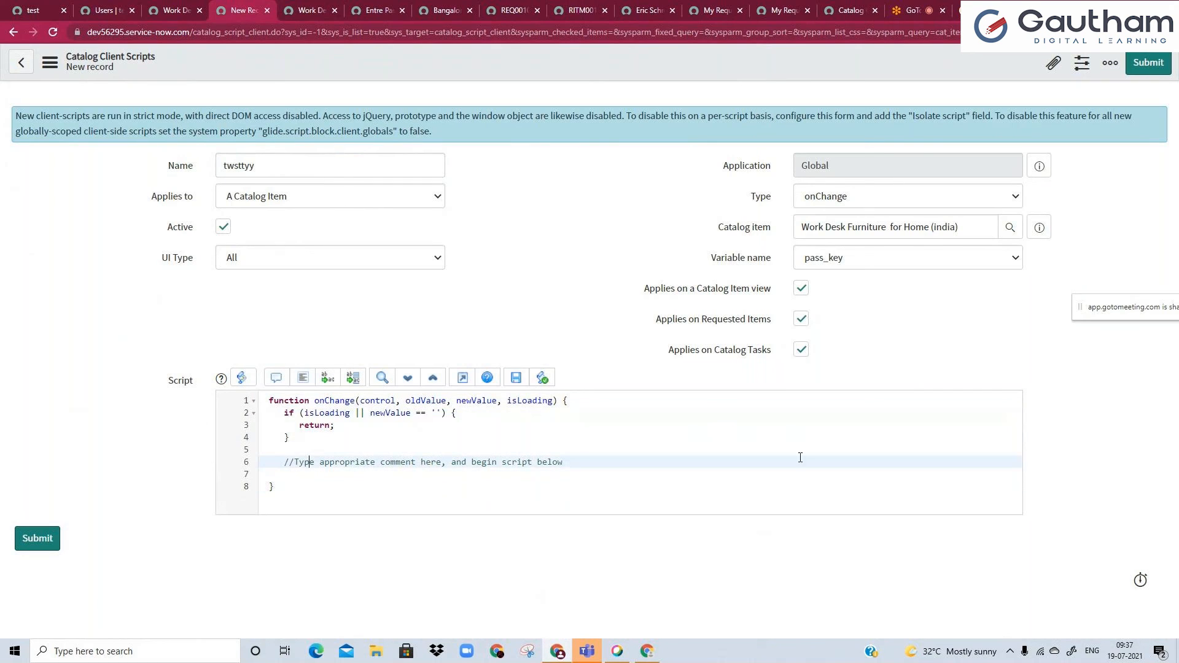
Review the catalog item's related lists for UI policies, client scripts, availability, categories and variable sets, ending on its variables.
click(176, 10)
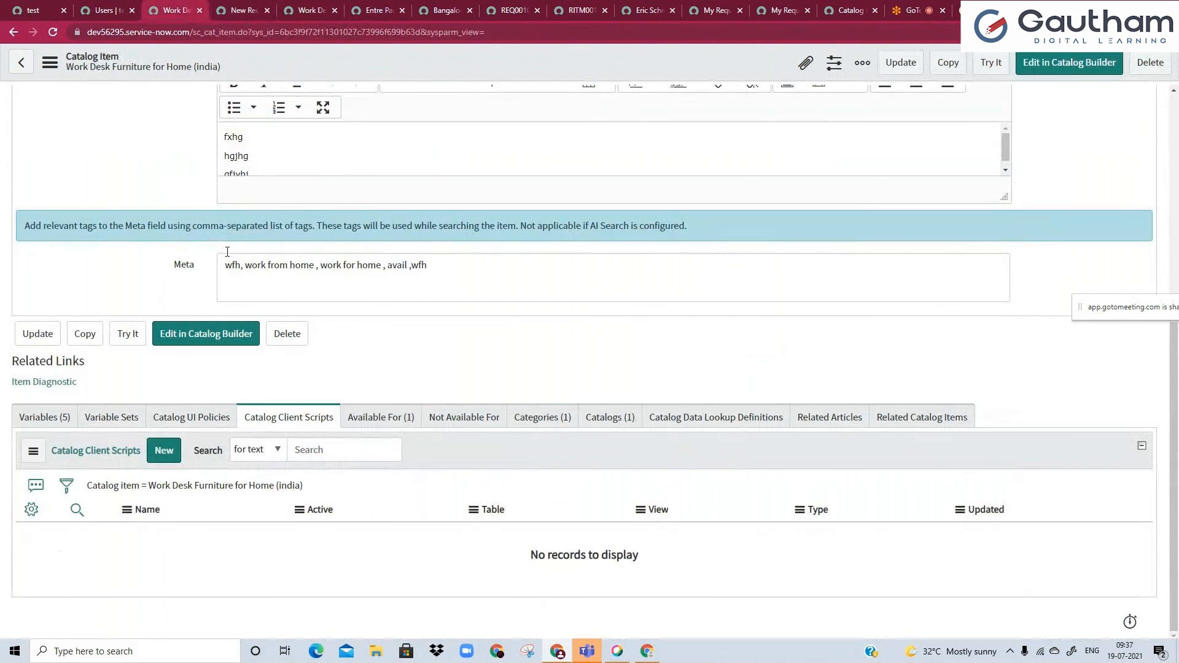
click(178, 419)
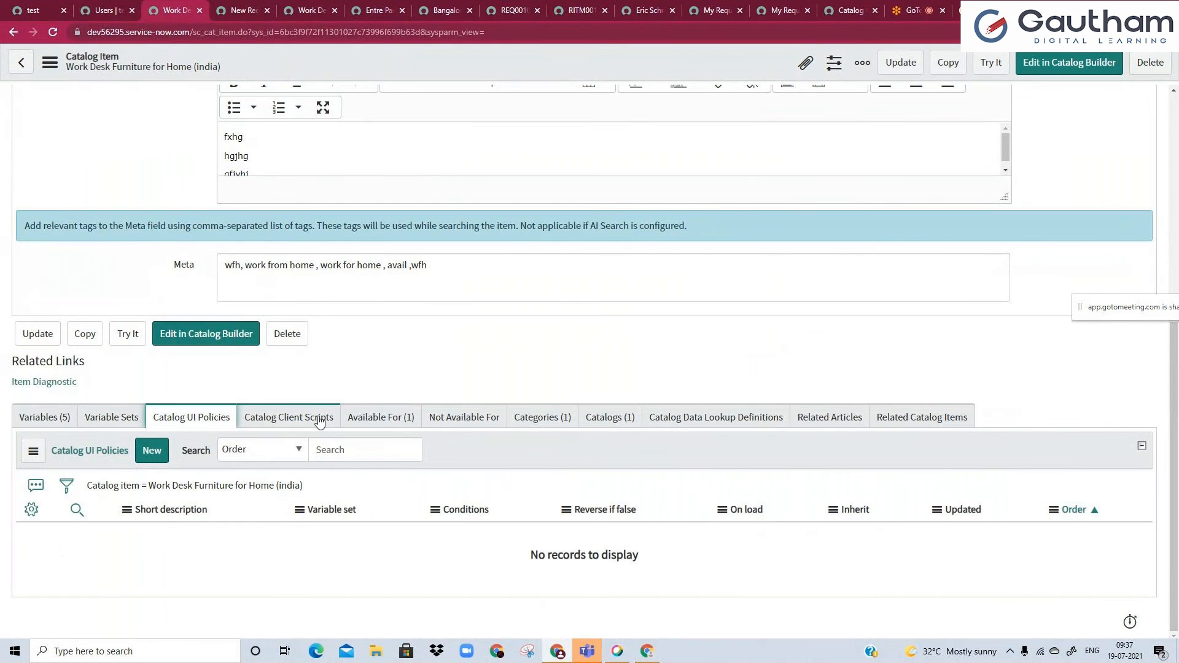
click(319, 422)
click(402, 418)
click(473, 421)
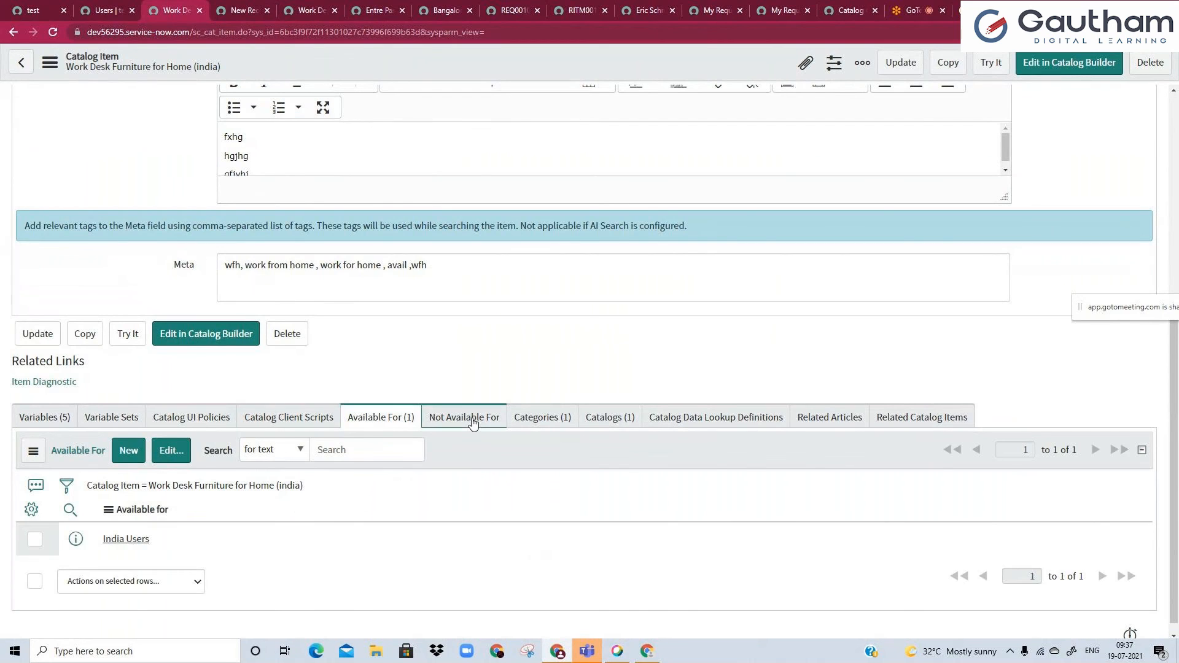
click(532, 421)
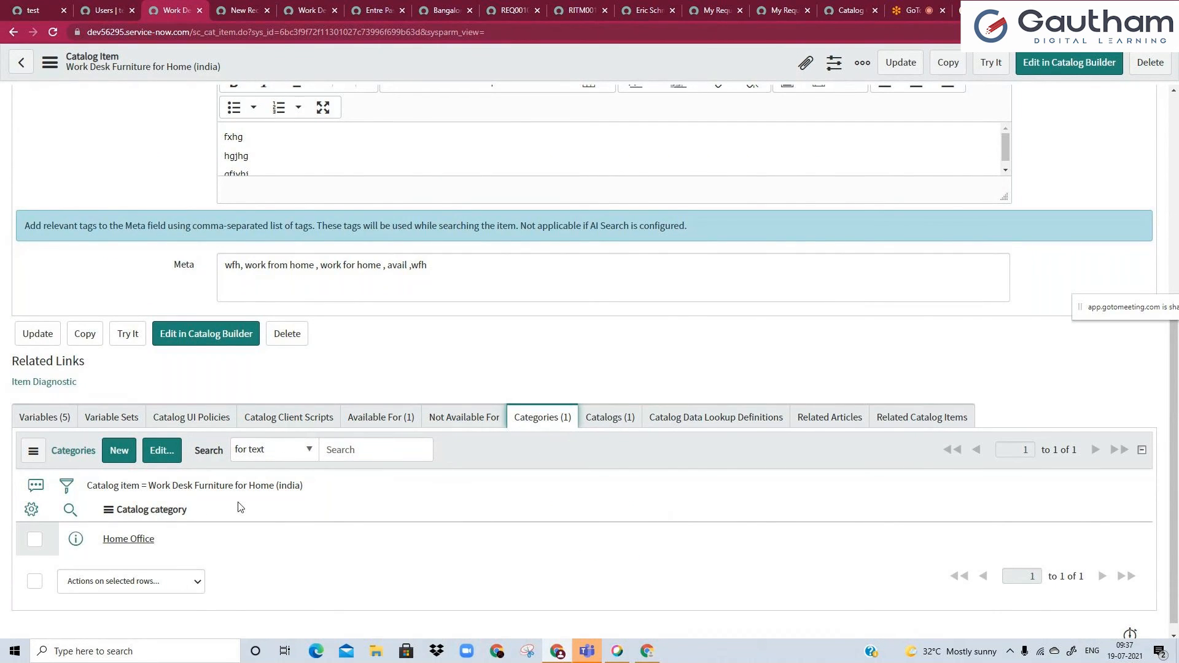
click(125, 418)
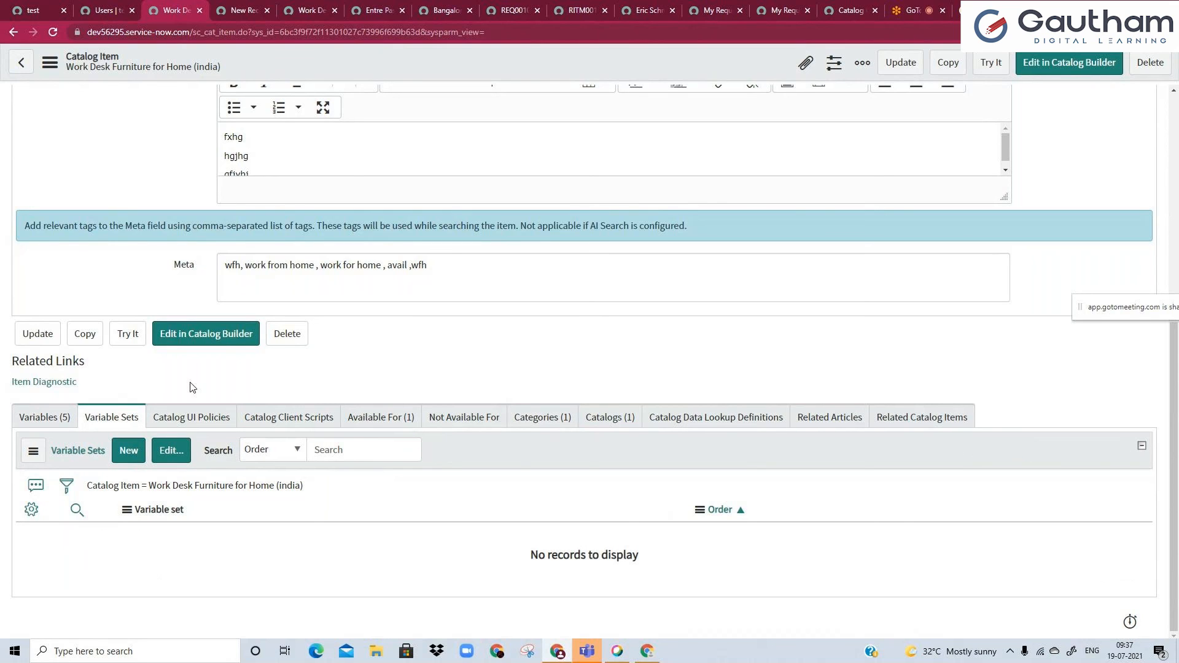
click(43, 417)
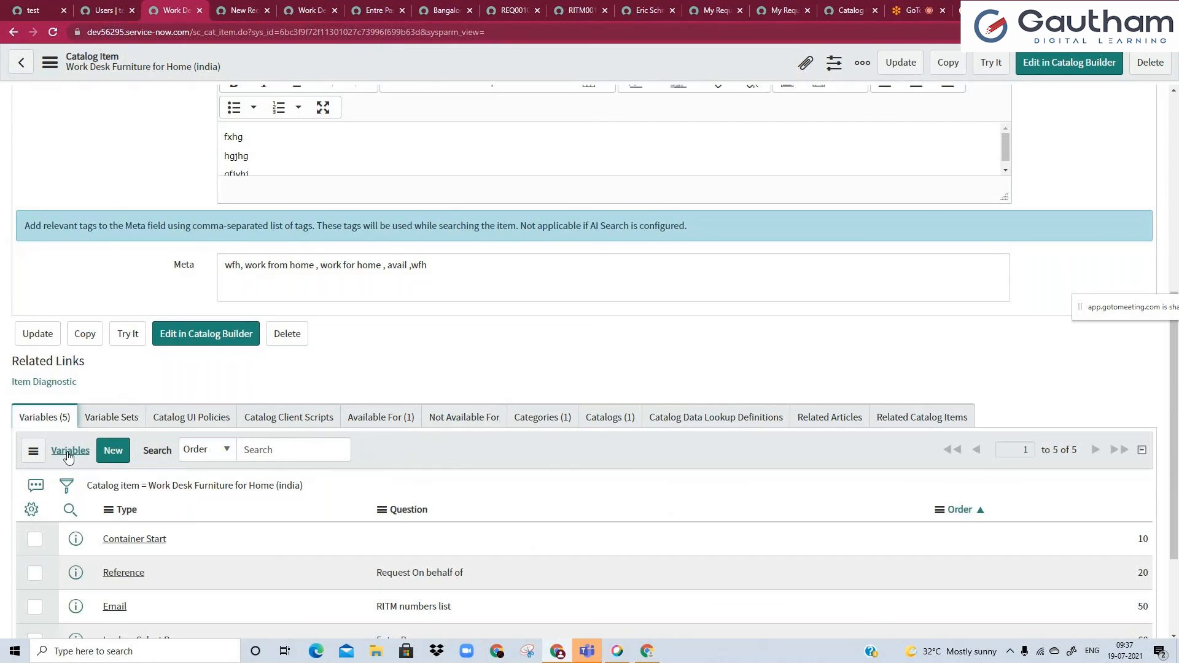
scroll(62, 458, down, 1)
scroll(68, 462, down, 1)
click(466, 515)
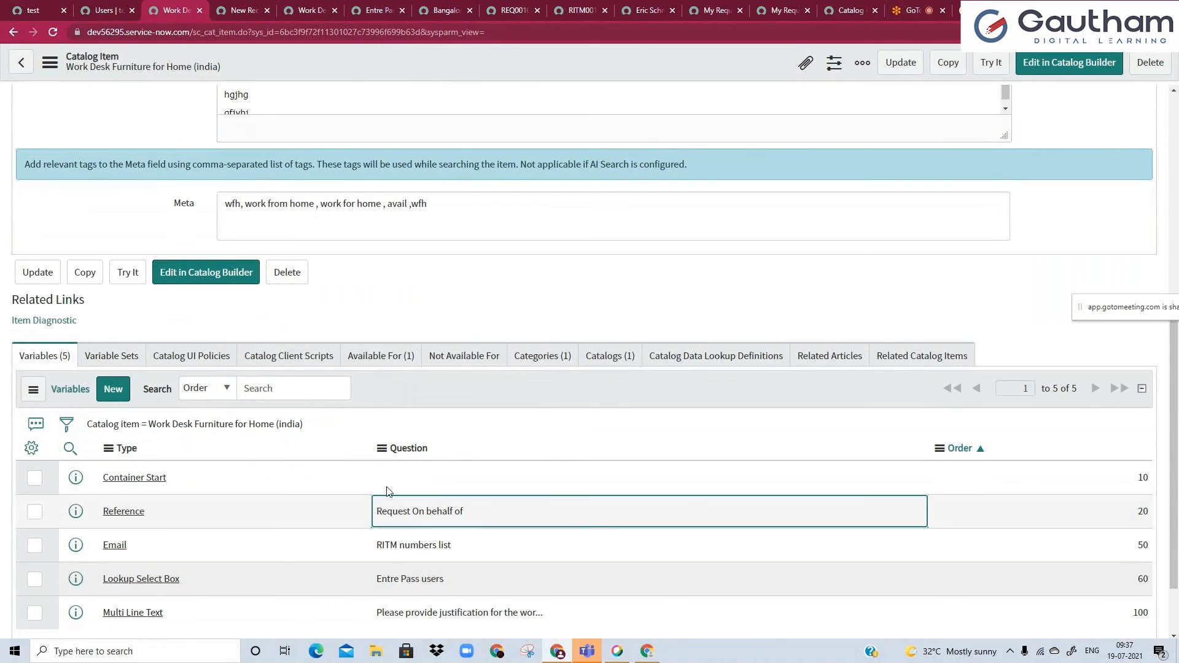
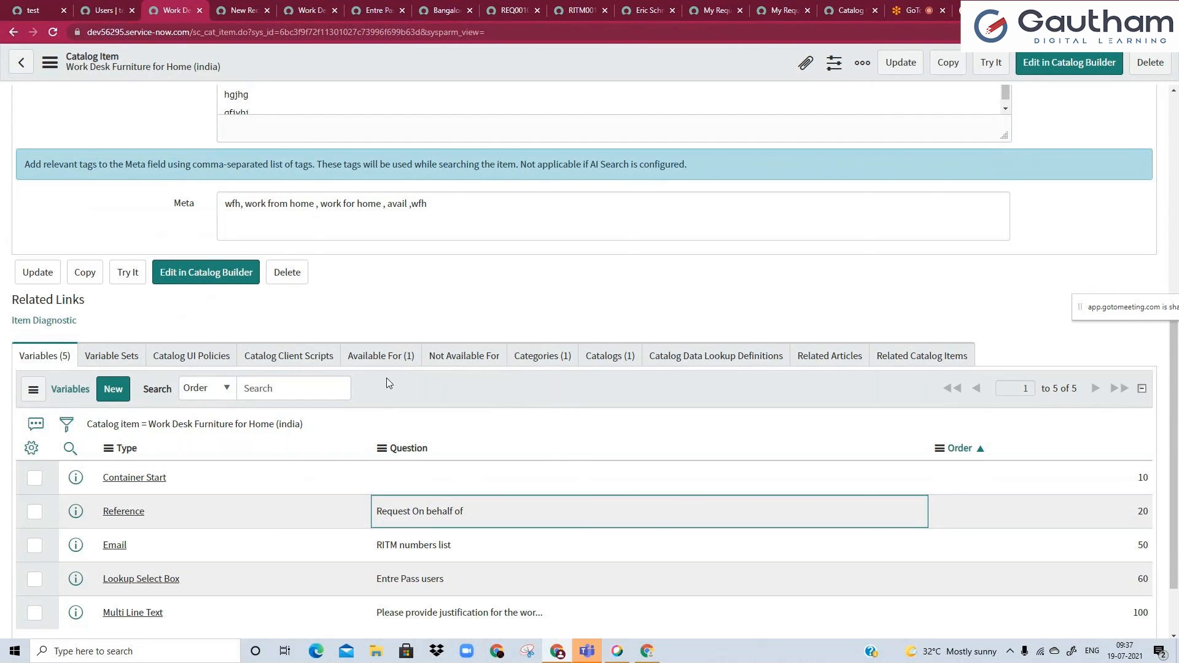
Add the Standard Employee Questions variable set to the Work Desk Furniture for Home (india) catalog item and save.
scroll(387, 379, down, 1)
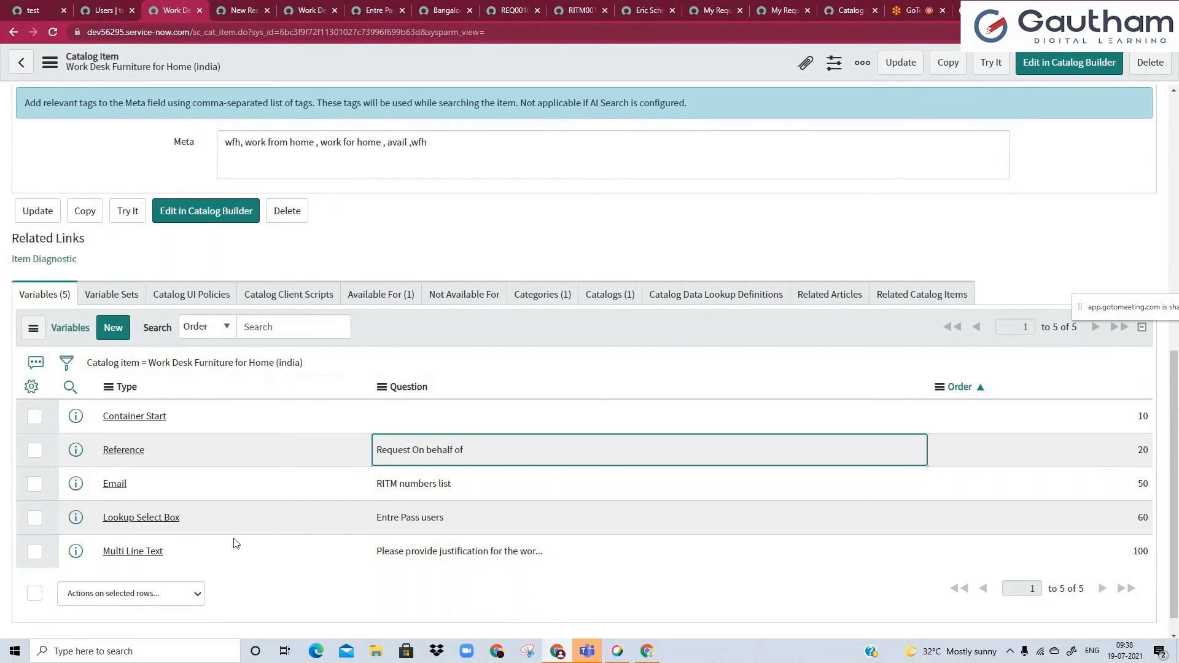
click(123, 292)
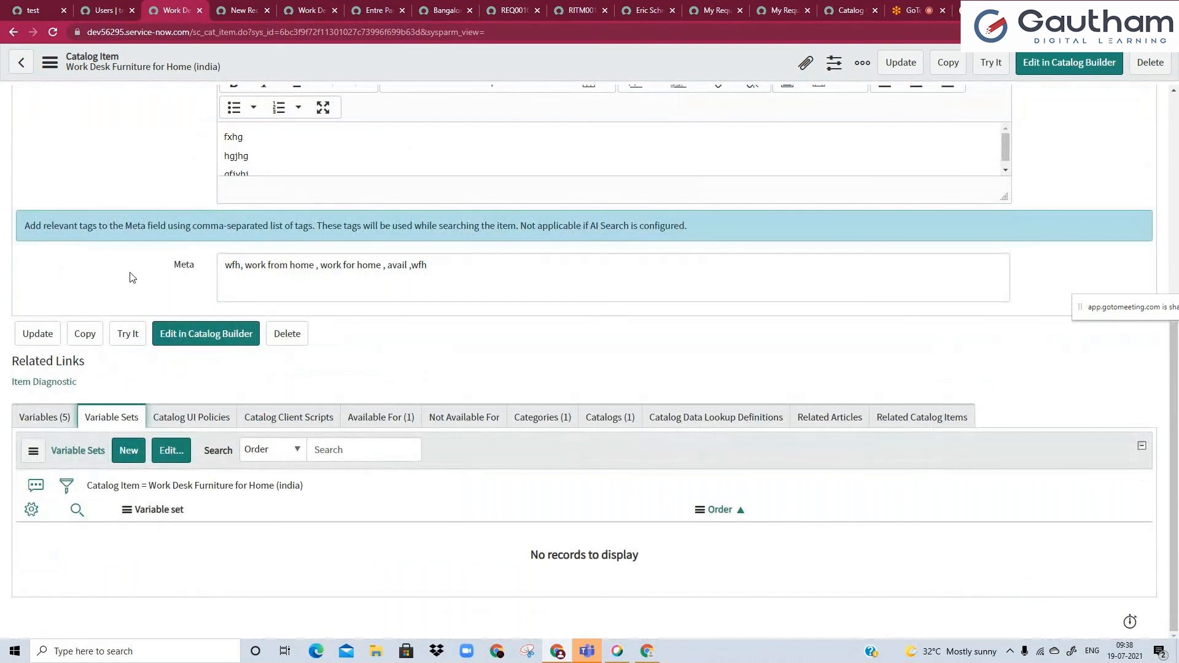
click(172, 451)
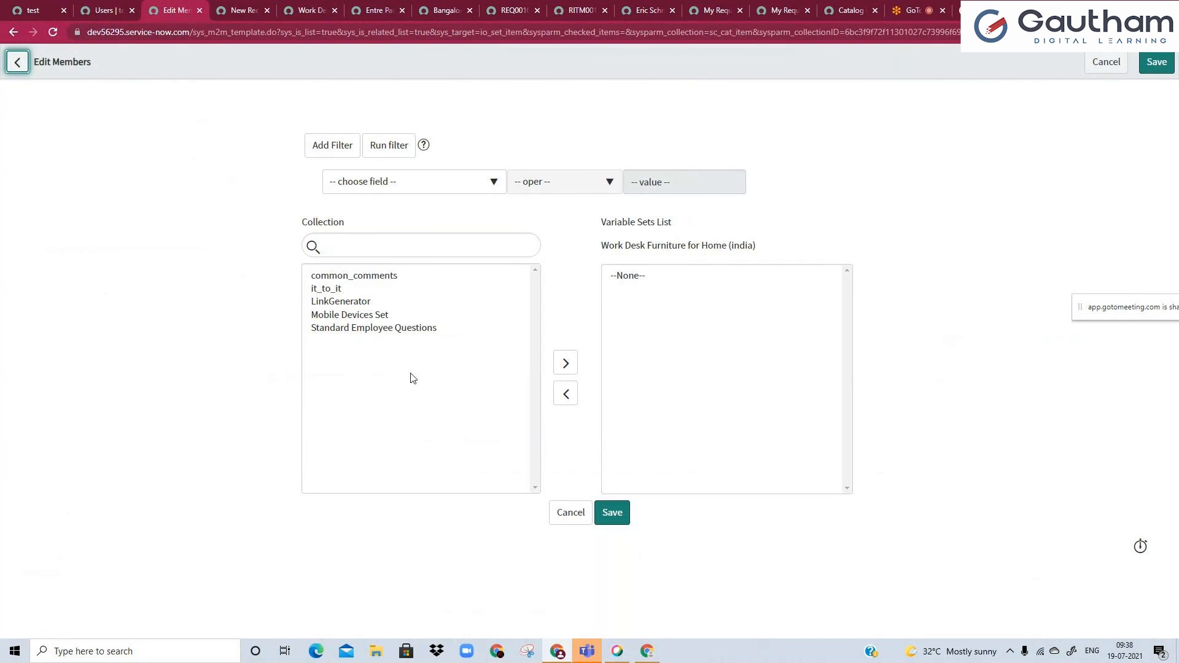
click(351, 330)
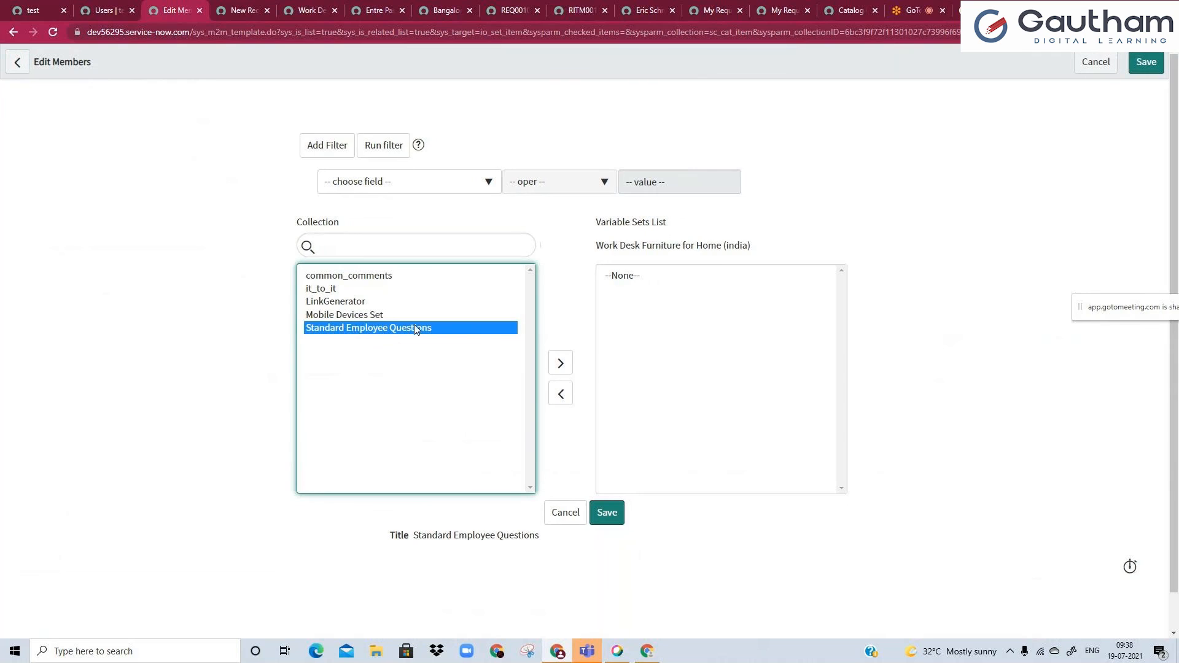
click(552, 367)
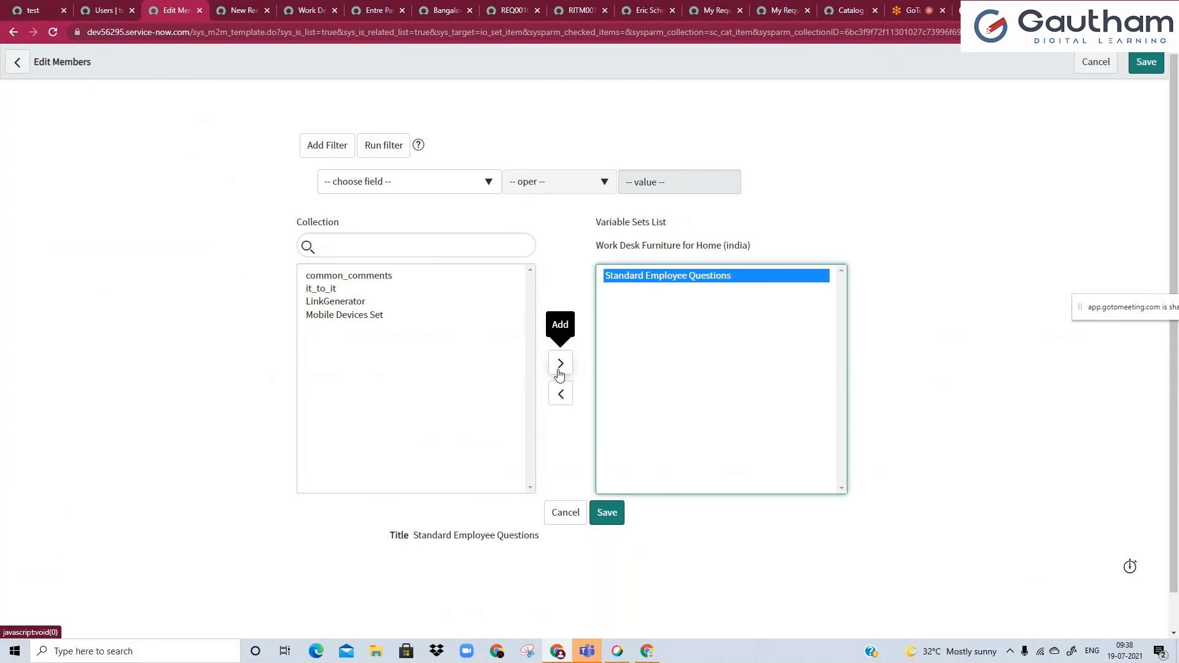
click(607, 513)
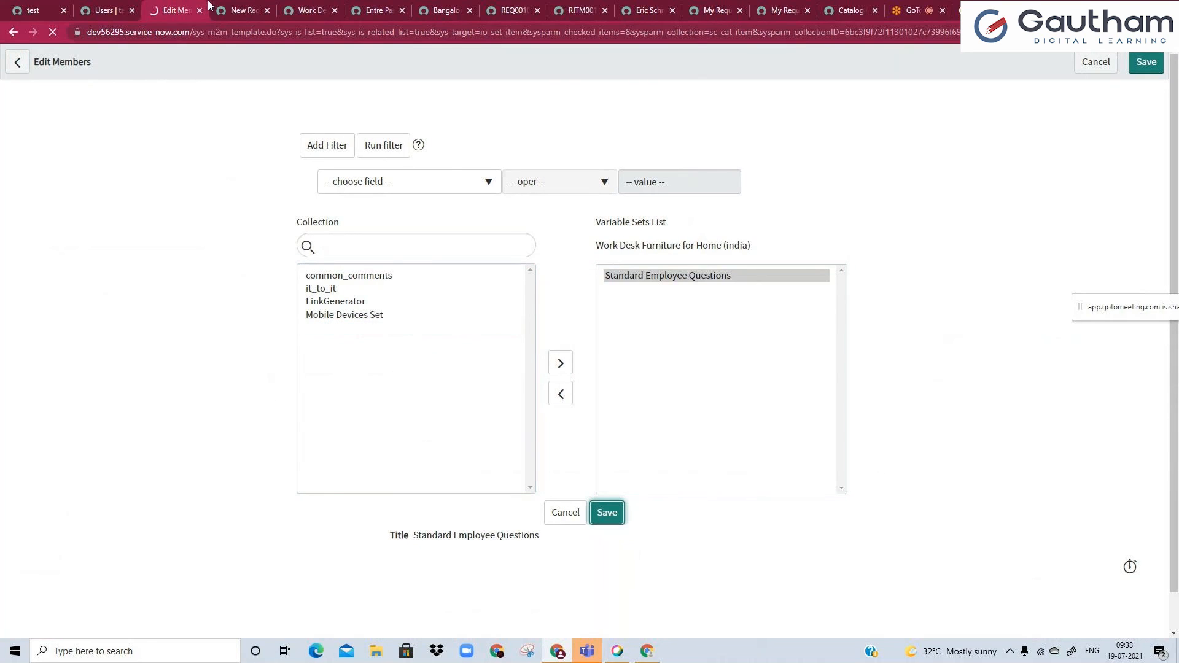
Close the unsaved catalog client script, discarding its changes, and reload the Work Desk Furniture item's portal page.
click(235, 7)
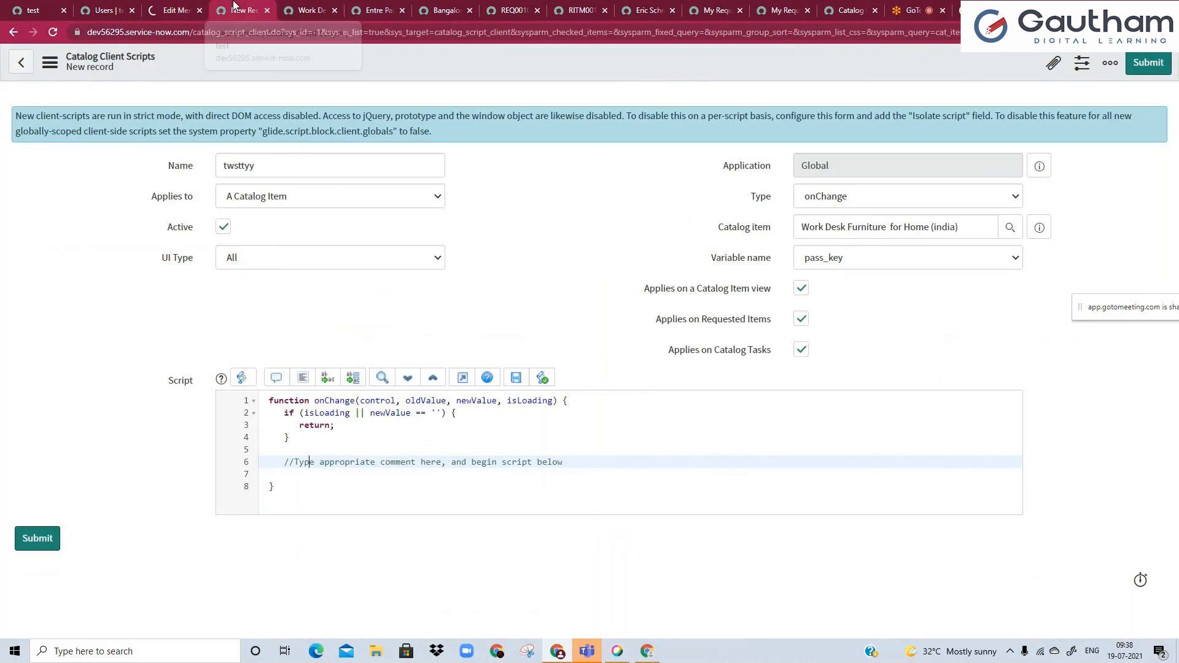
click(266, 12)
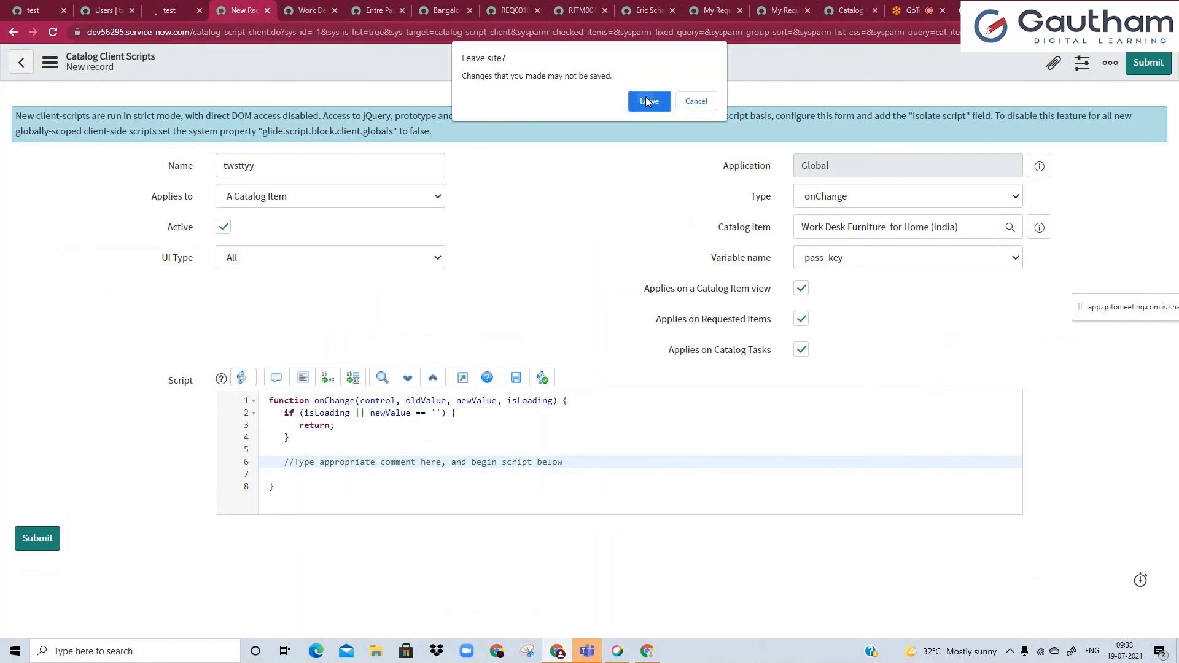
click(646, 100)
click(54, 33)
click(661, 98)
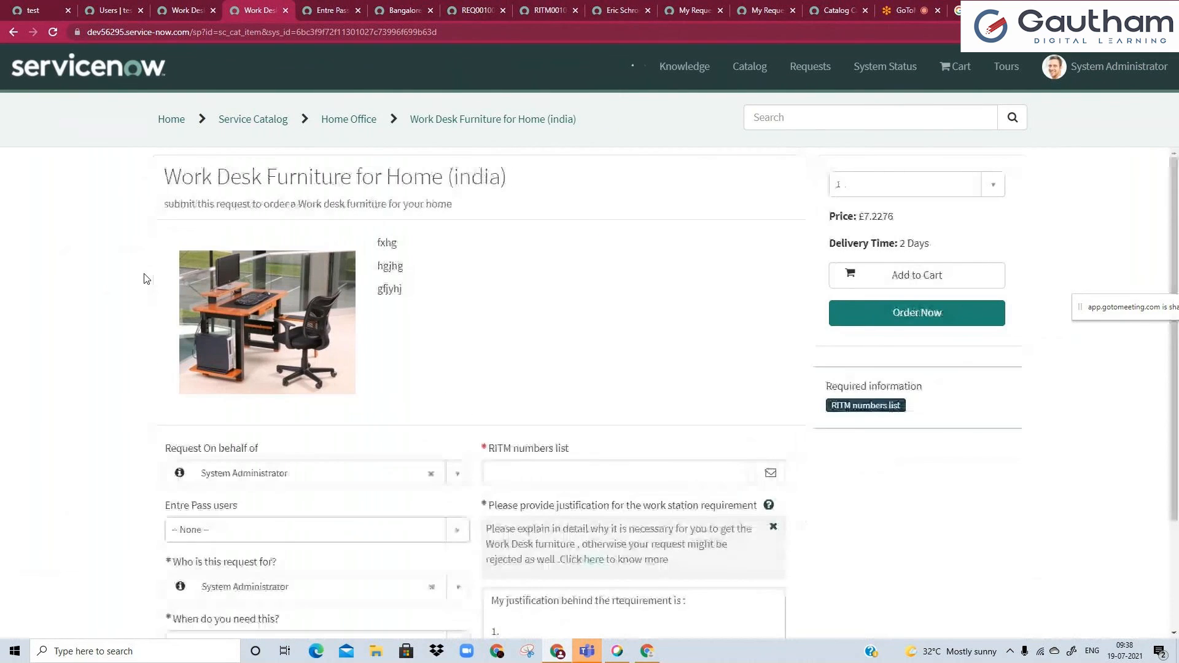
Examine the questions "Who is this request for?" and "When do you need this?" on the portal order form.
scroll(145, 278, down, 3)
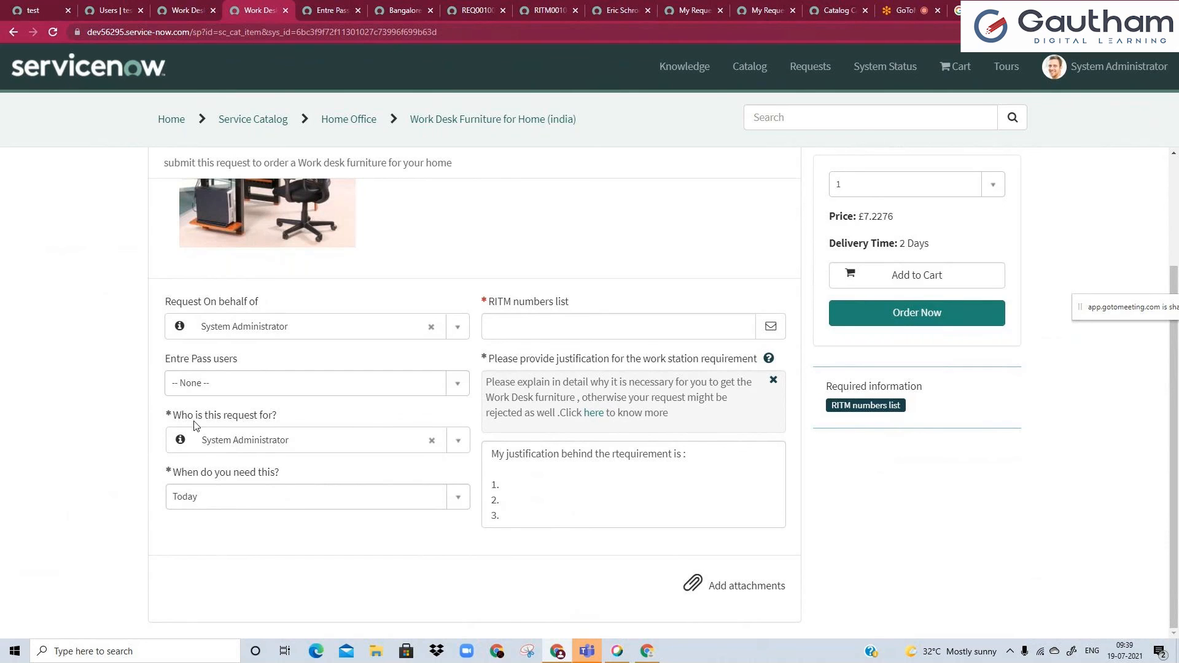
drag(194, 415, 253, 421)
click(275, 422)
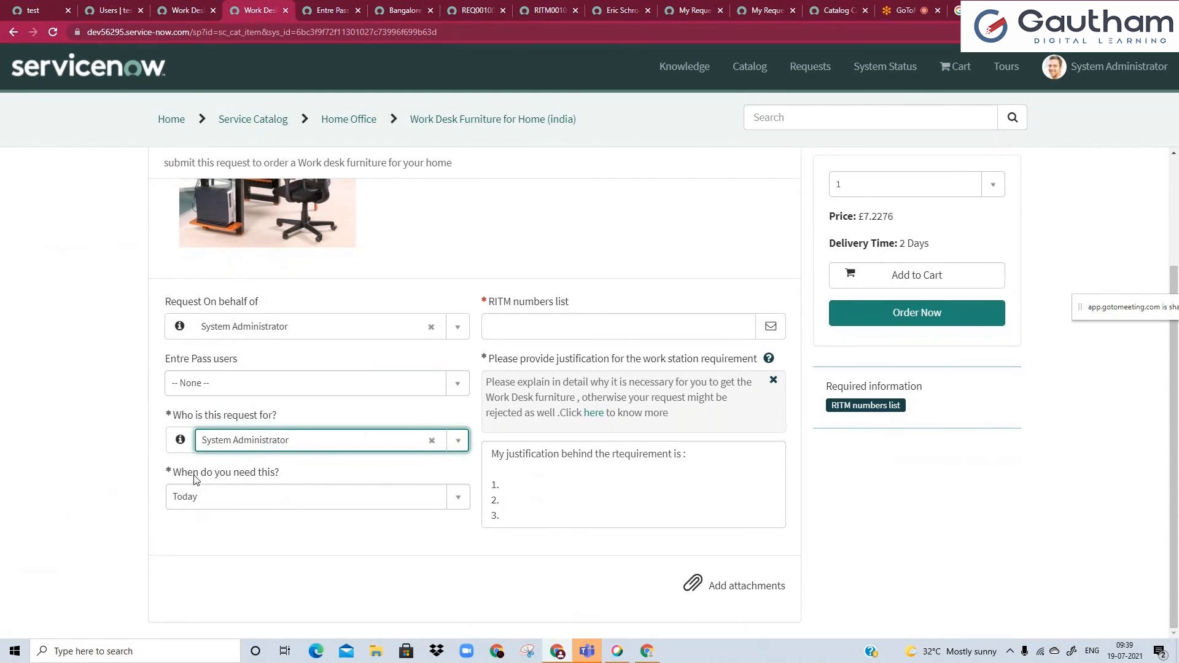
drag(194, 473, 266, 479)
click(275, 475)
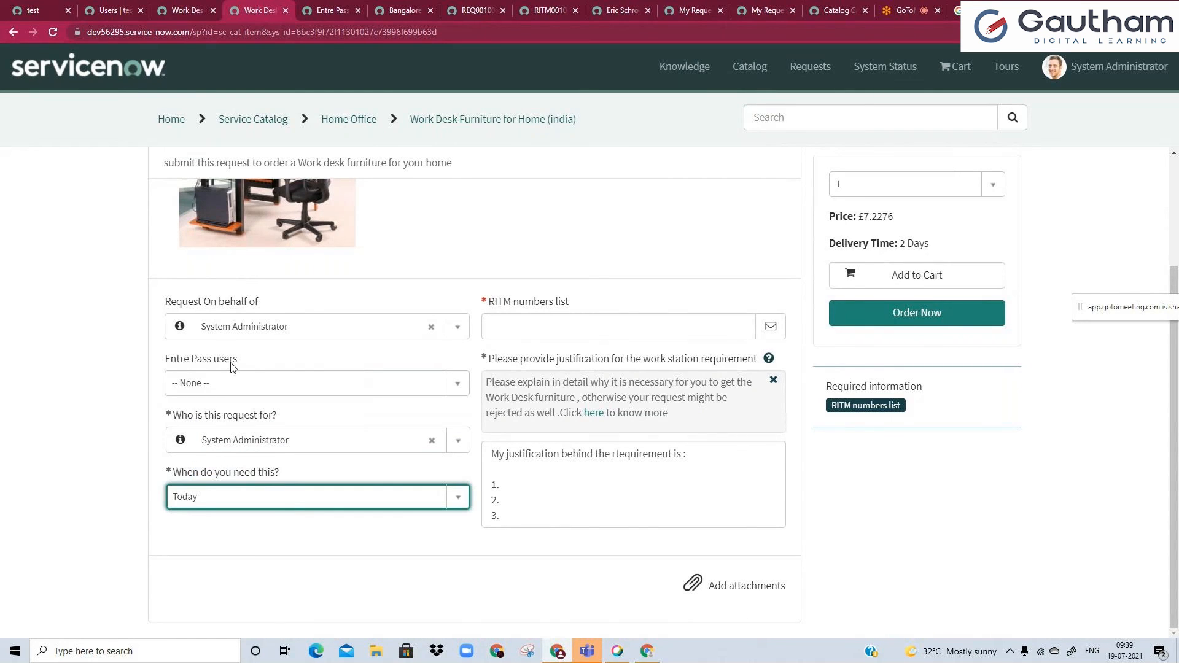
Open the catalog item's Standard Employee Questions variable set in a separate browser tab and review its variables.
click(183, 9)
scroll(130, 523, down, 10)
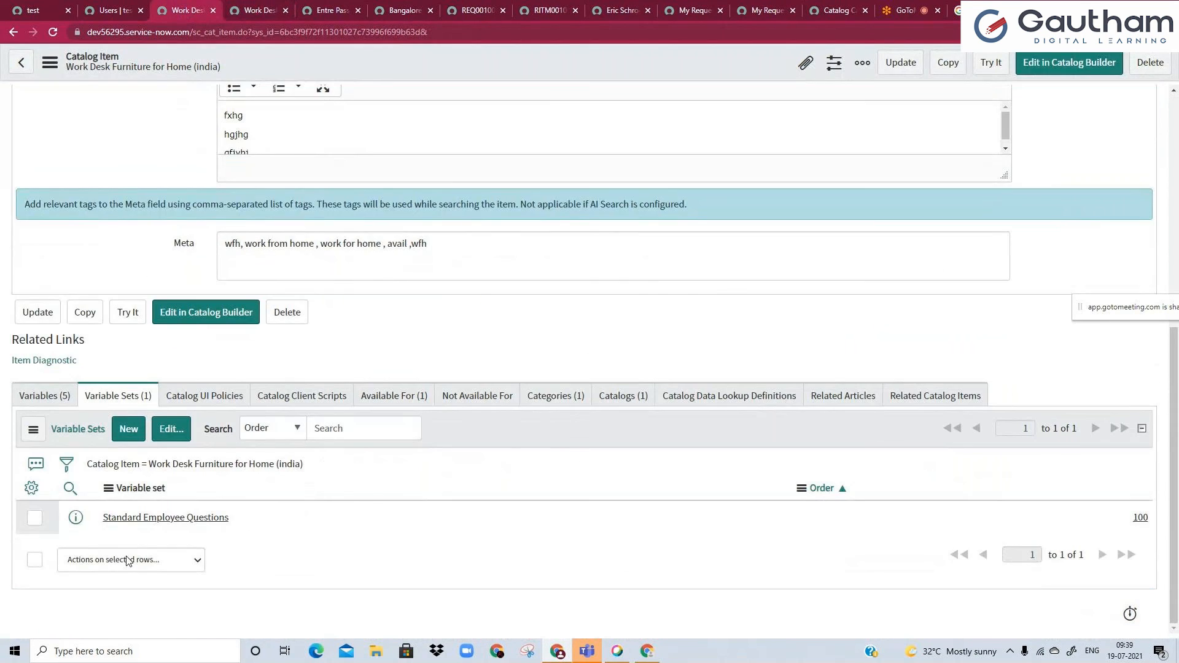
middle_click(134, 521)
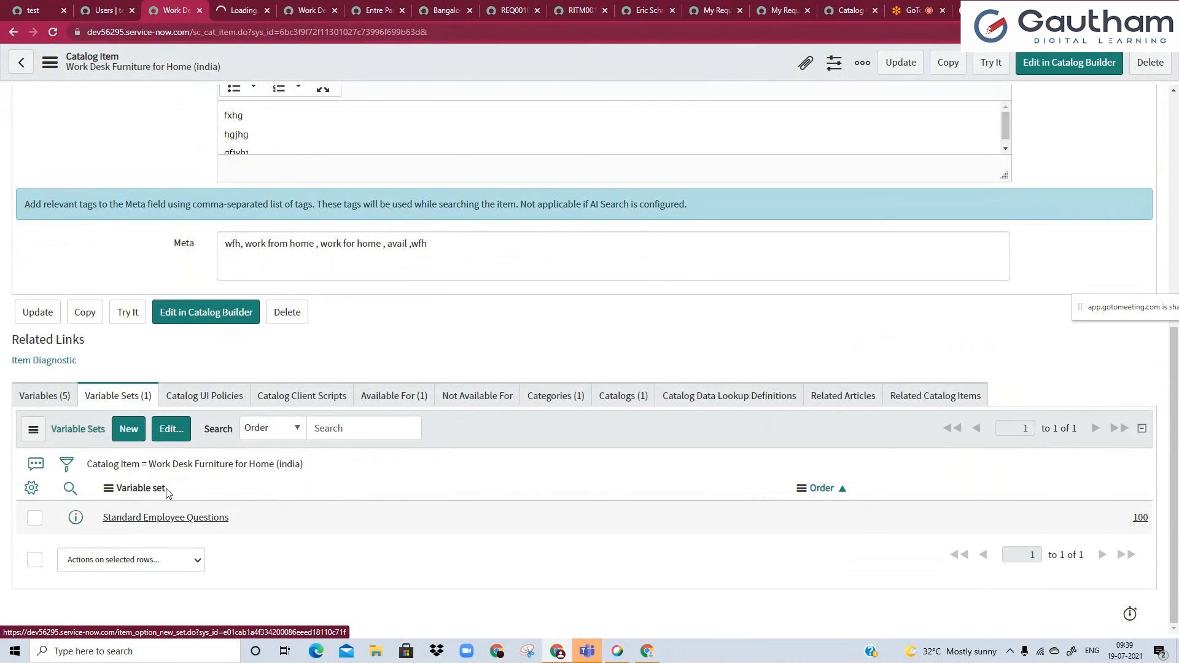
click(244, 9)
drag(99, 469, 84, 507)
click(266, 550)
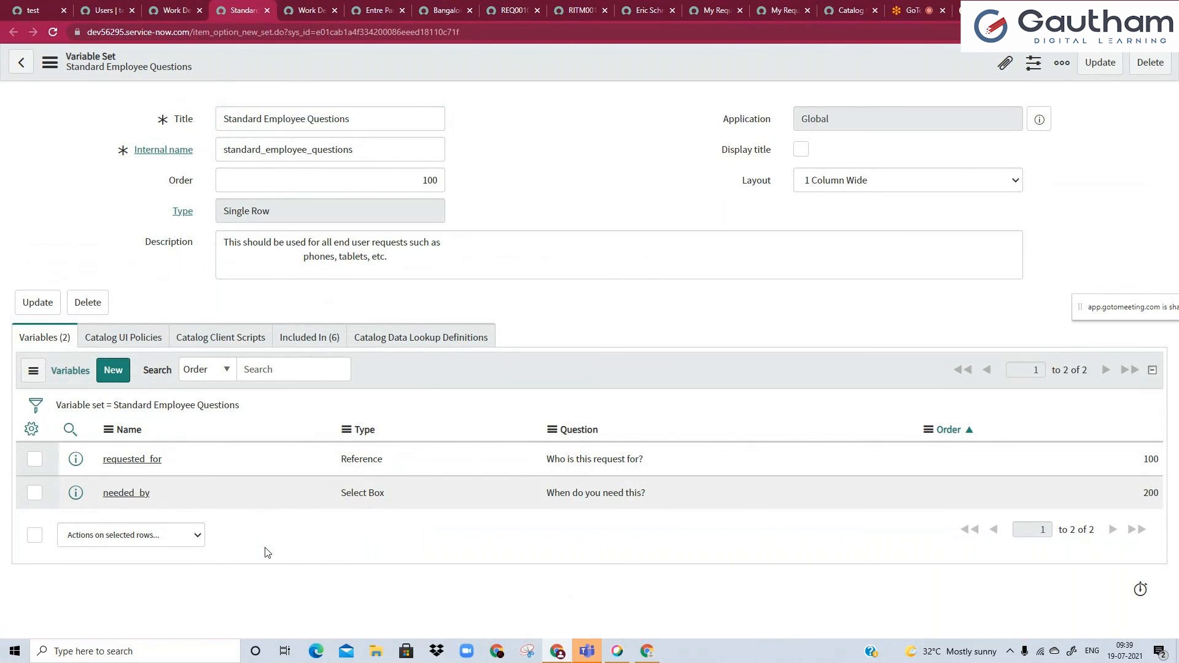
Review which catalog items include the Standard Employee Questions variable set.
click(284, 345)
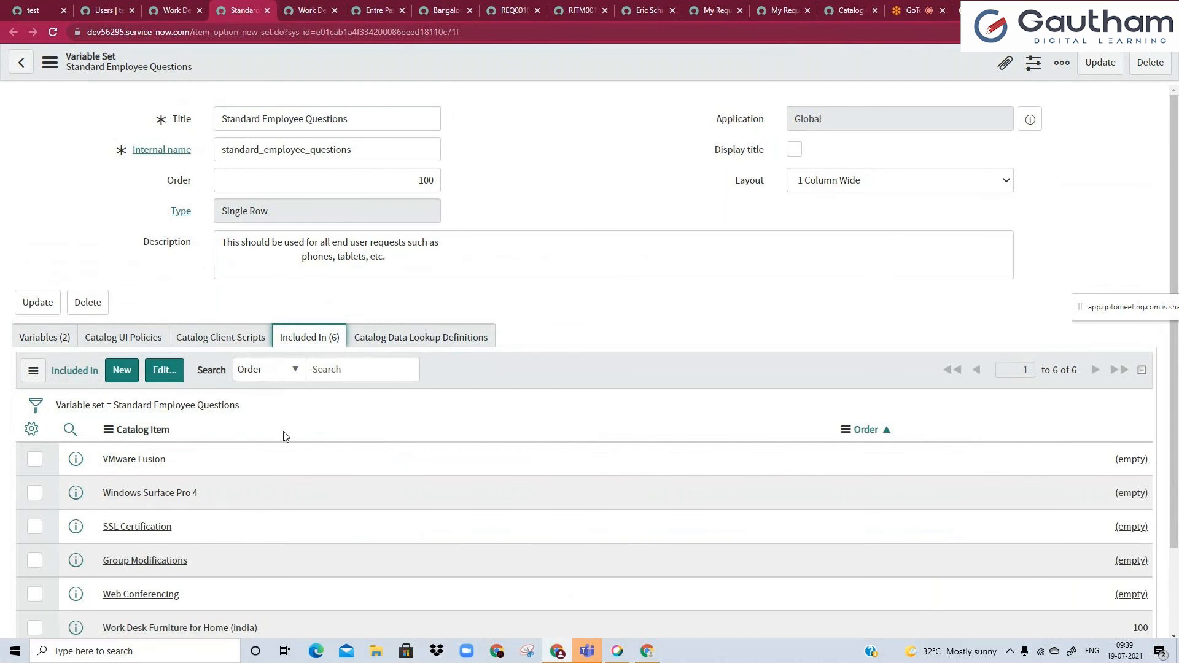
scroll(284, 434, down, 2)
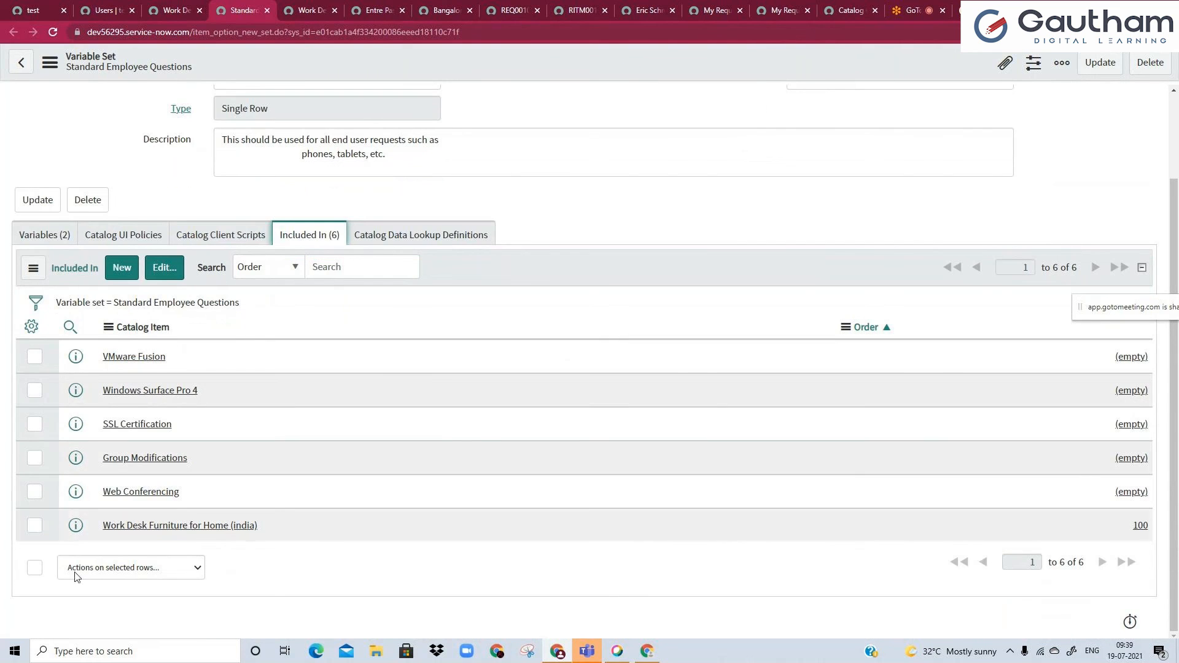
click(316, 266)
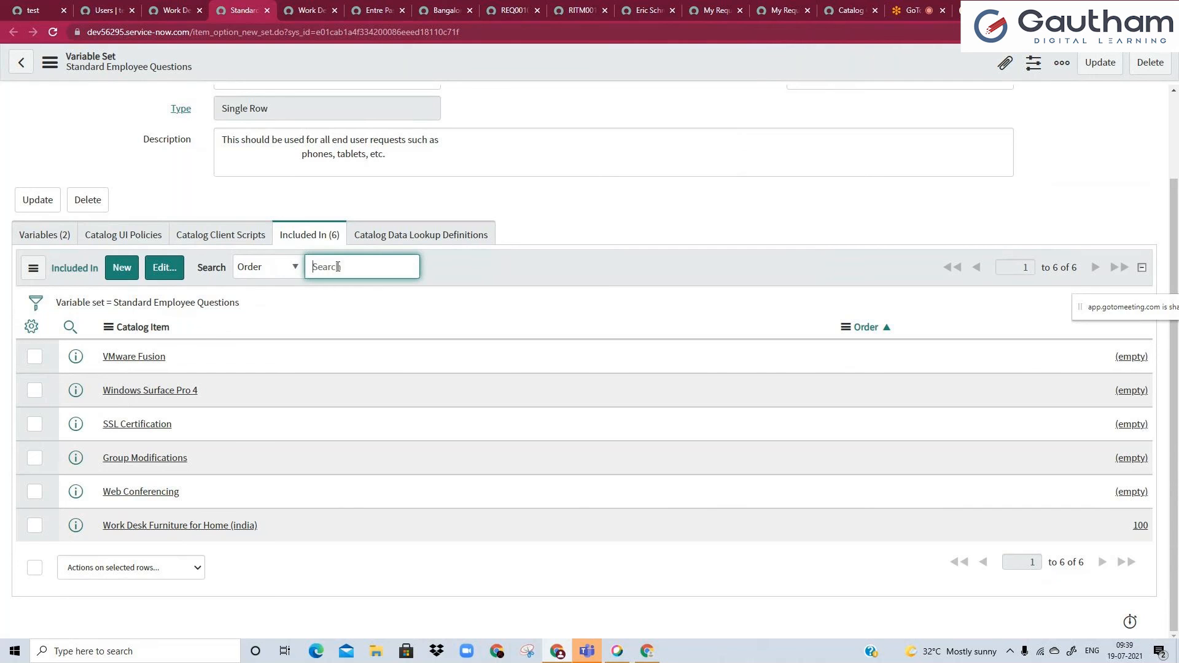
Start a new multi-row variable set from the Work Desk Furniture catalog item, checking the Standard Employee Questions set for comparison.
click(179, 11)
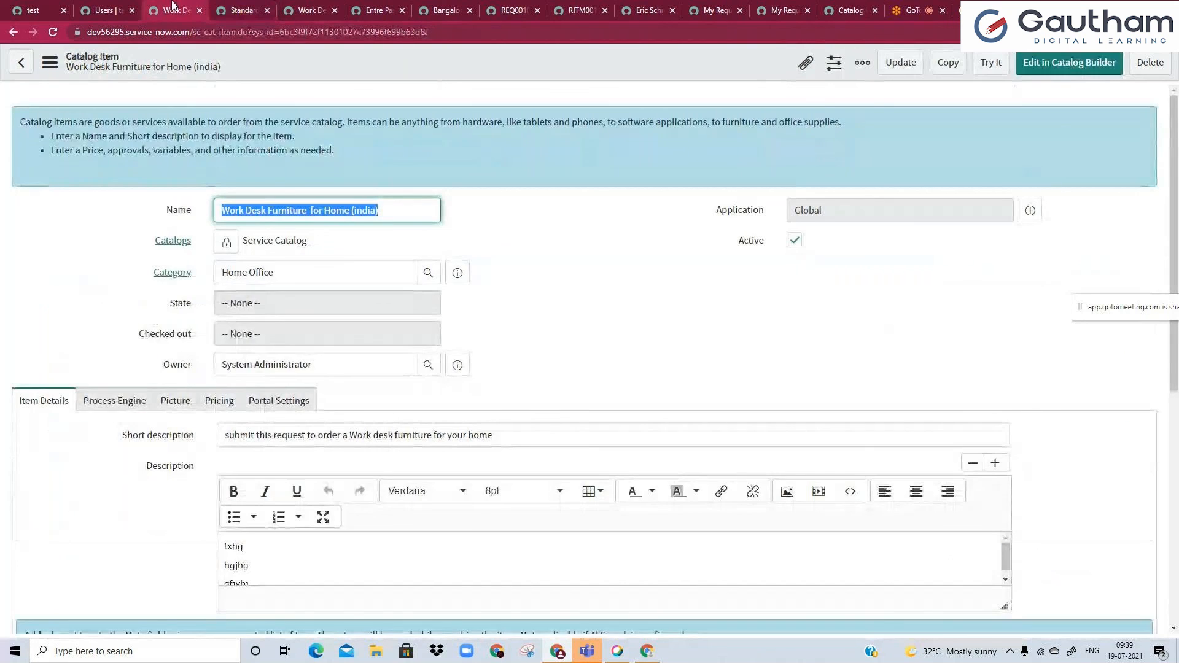
scroll(111, 469, down, 6)
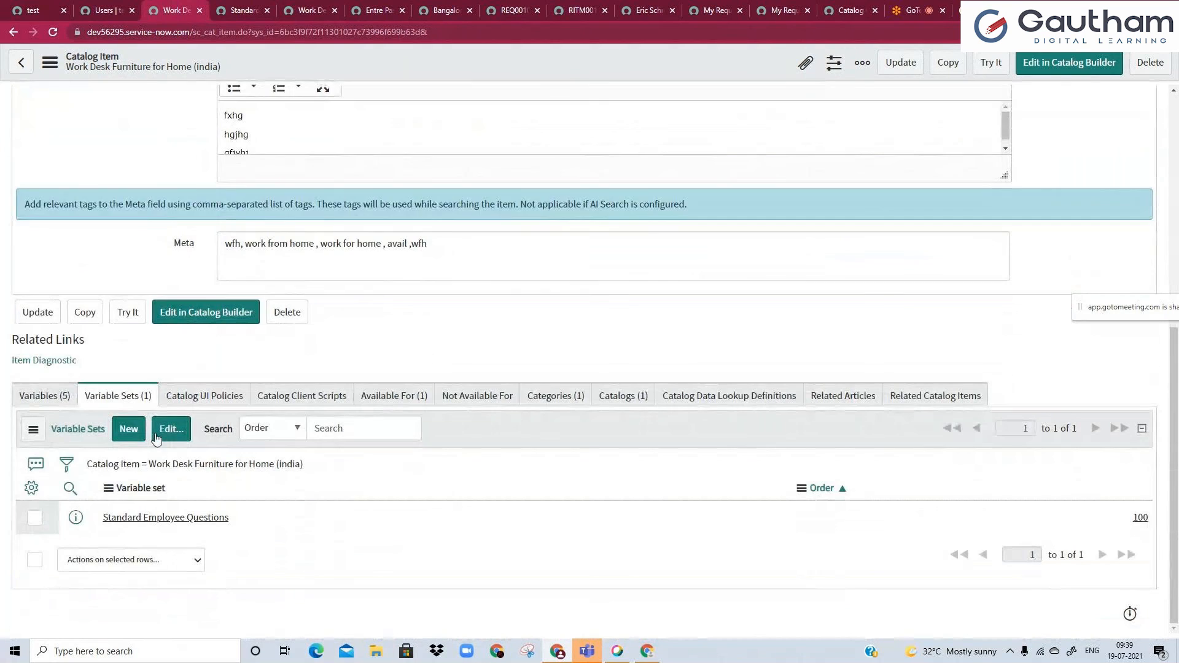
click(144, 431)
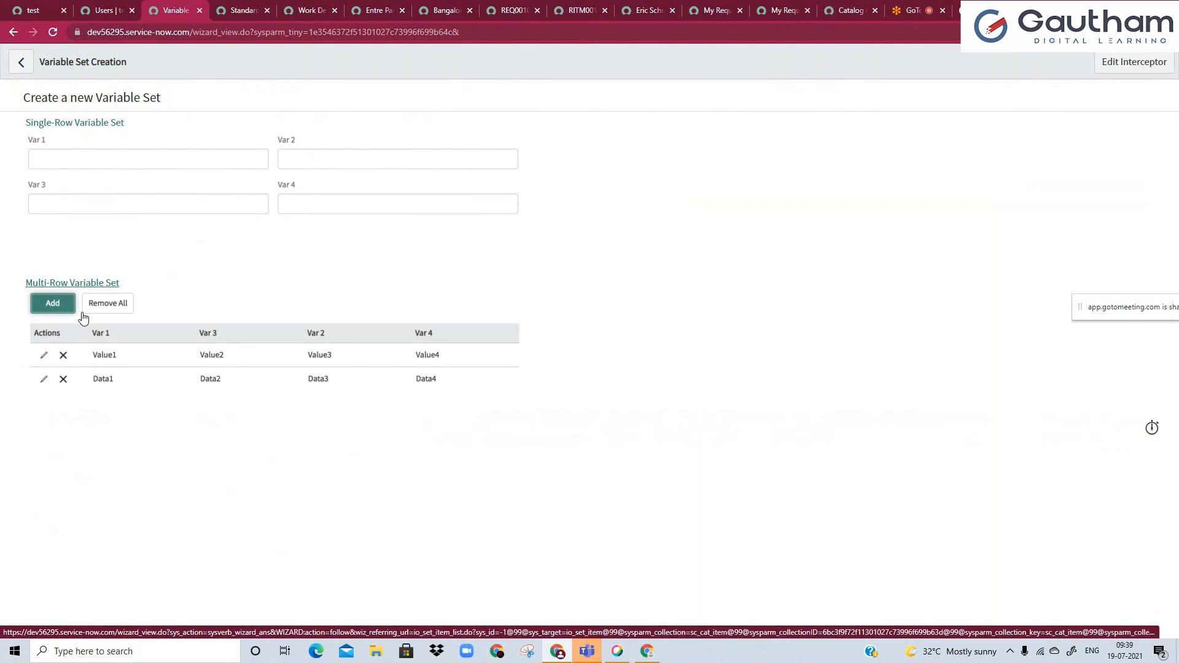
click(240, 10)
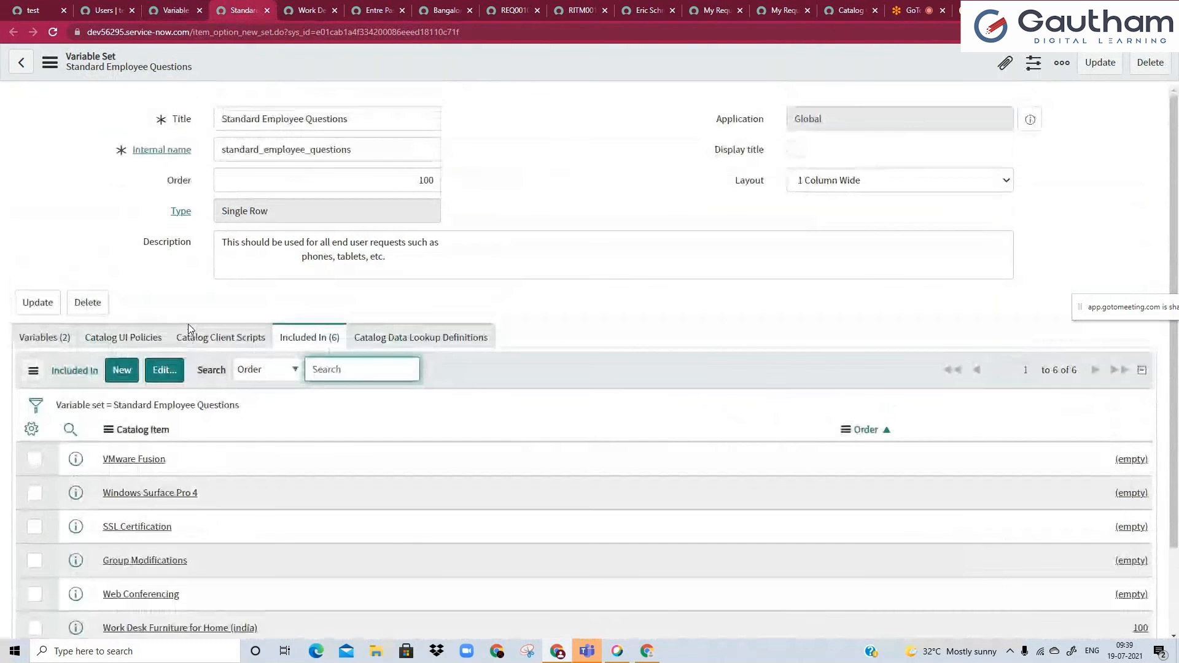
click(233, 212)
drag(223, 117, 232, 120)
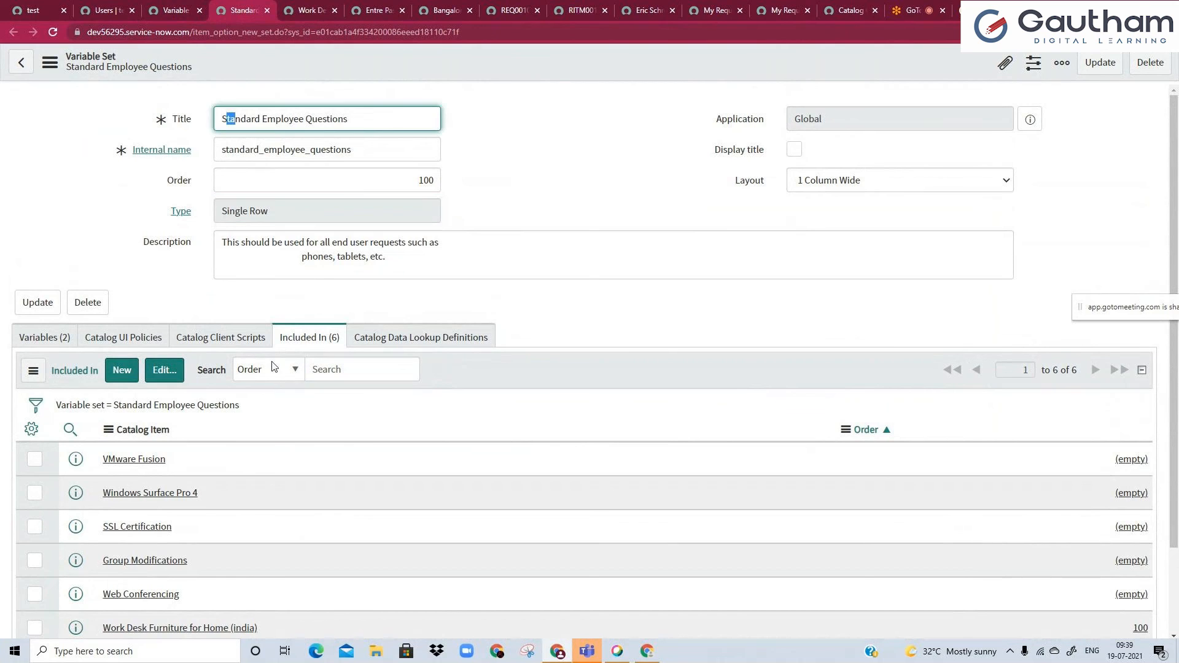
click(175, 9)
click(73, 284)
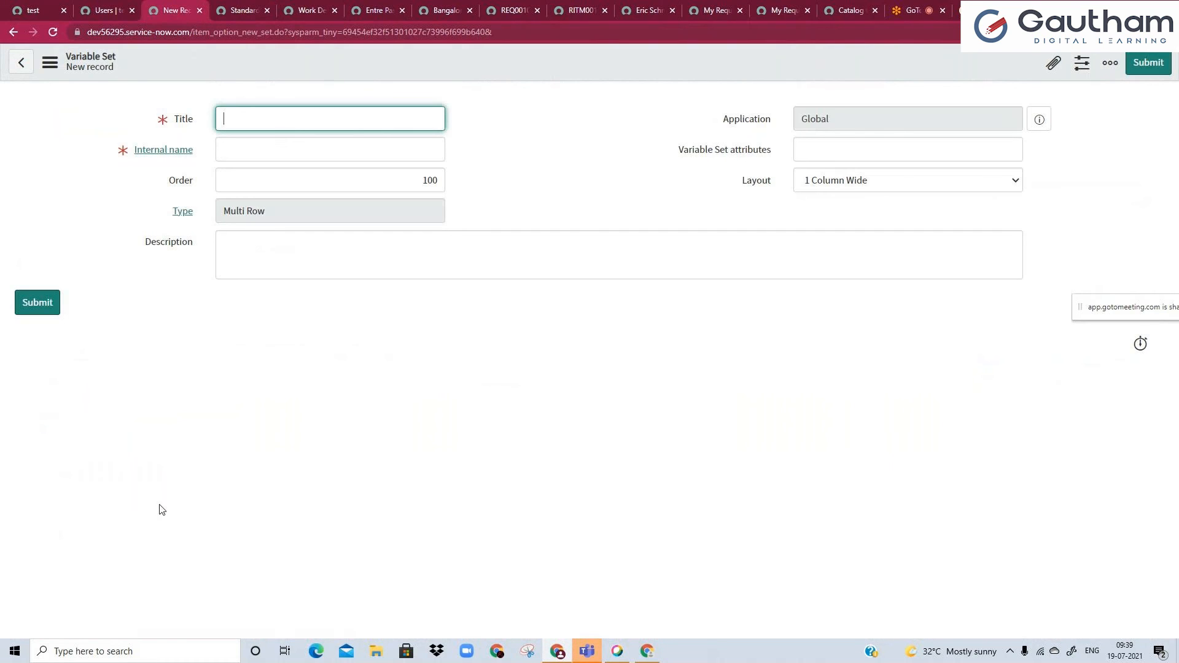
Title the multi-row variable set "New User Details" and save it, staying on the record.
text(List of)
key(ctrl+a)
text(User Details)
click(223, 242)
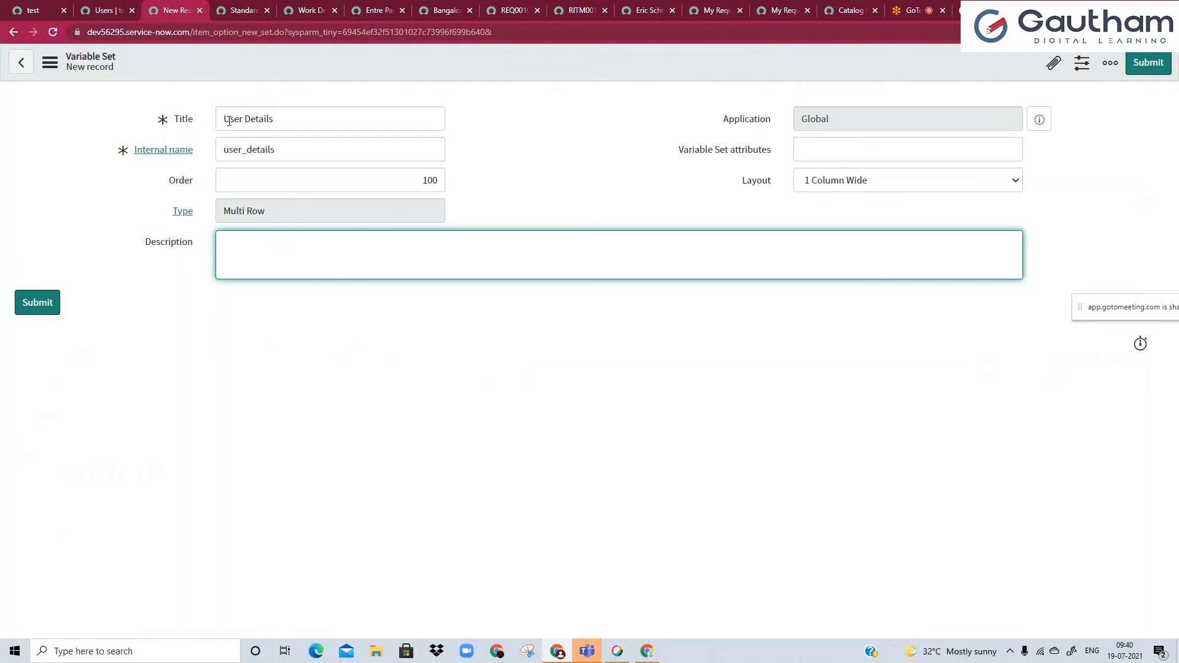
click(223, 120)
text(New)
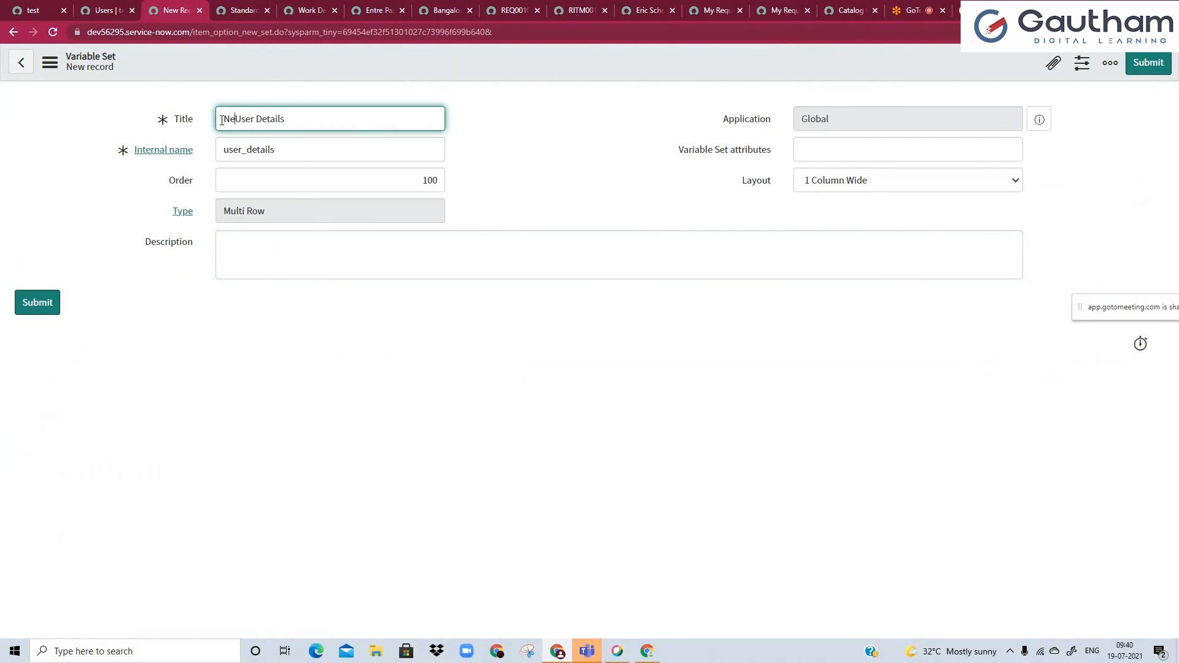
right_click(260, 64)
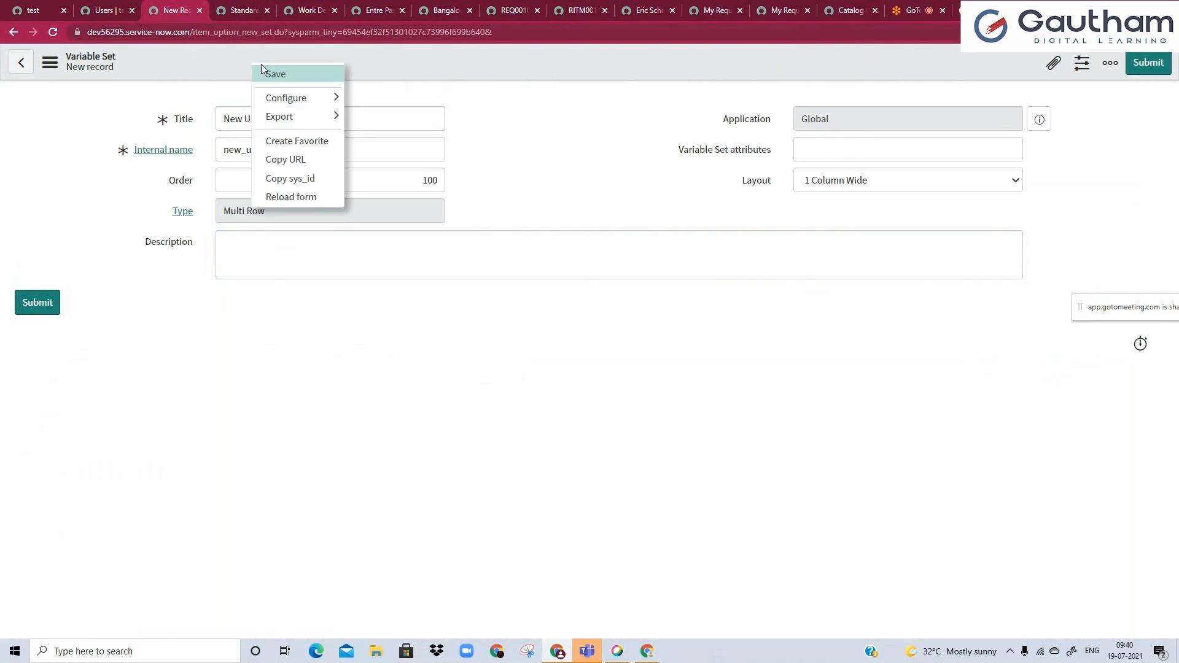
click(276, 74)
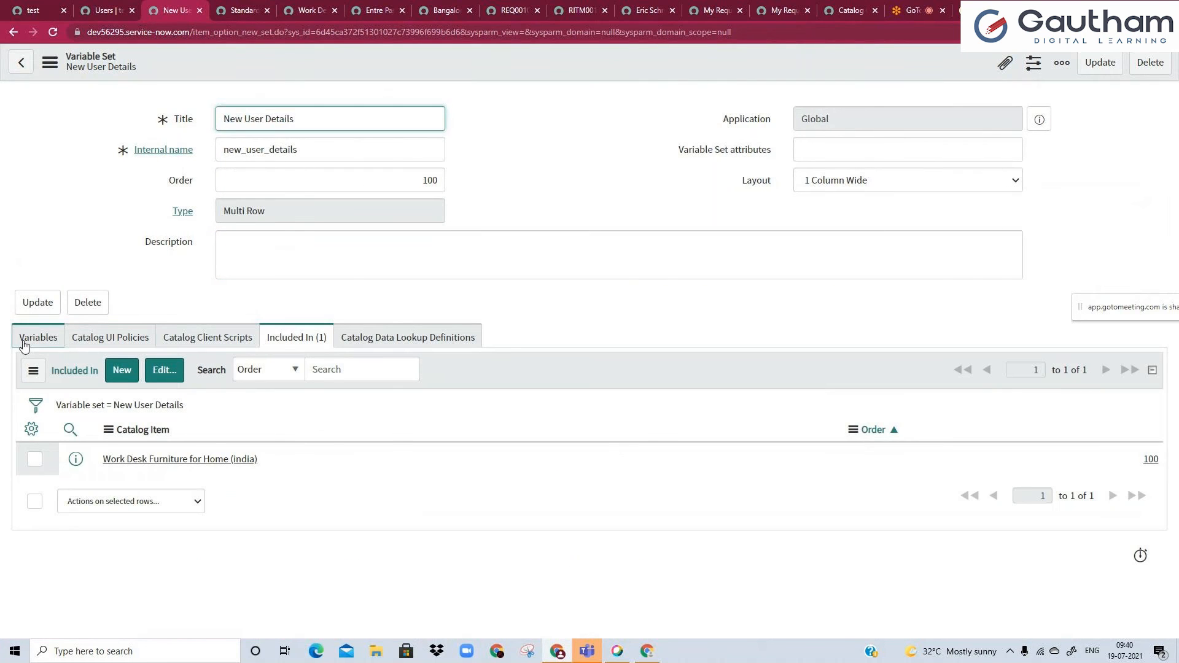
Add a Single Line Text variable to the New User Details set with order 10 and question "NAme", and save it.
click(116, 373)
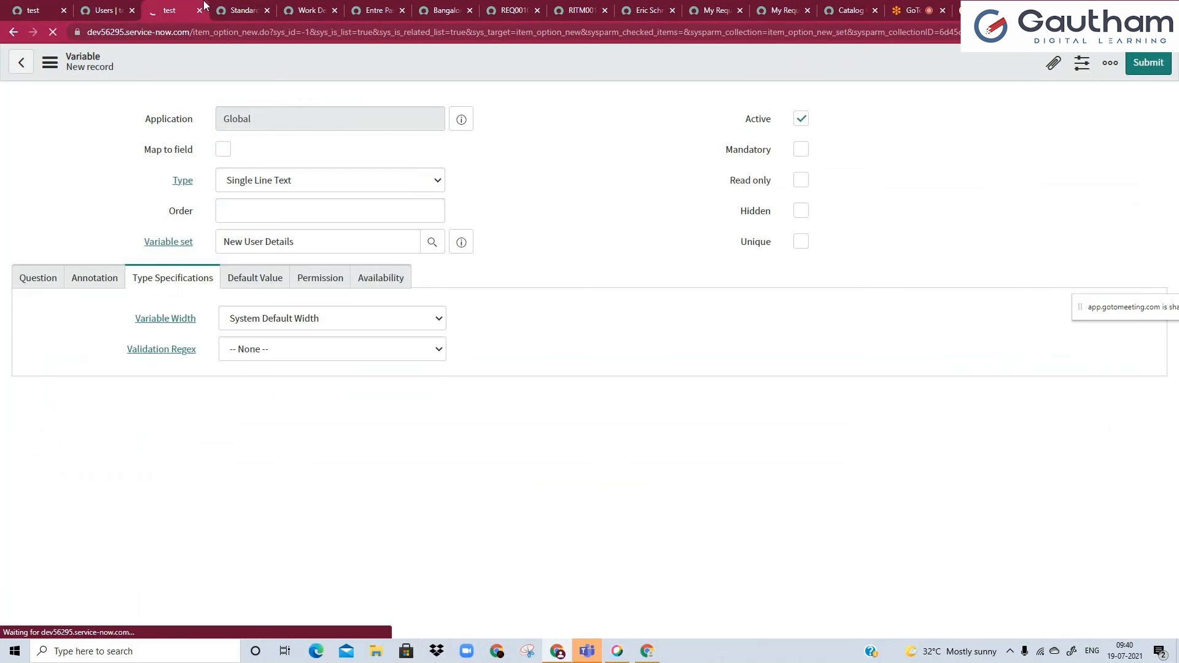
click(243, 8)
click(266, 10)
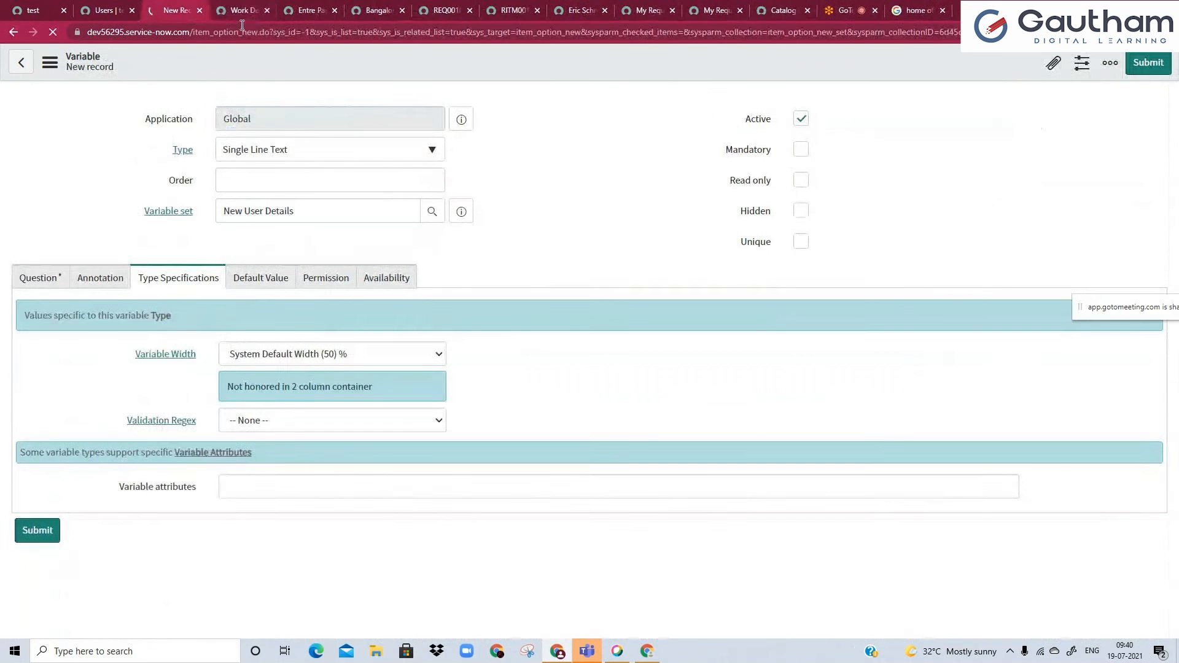
click(256, 181)
click(258, 259)
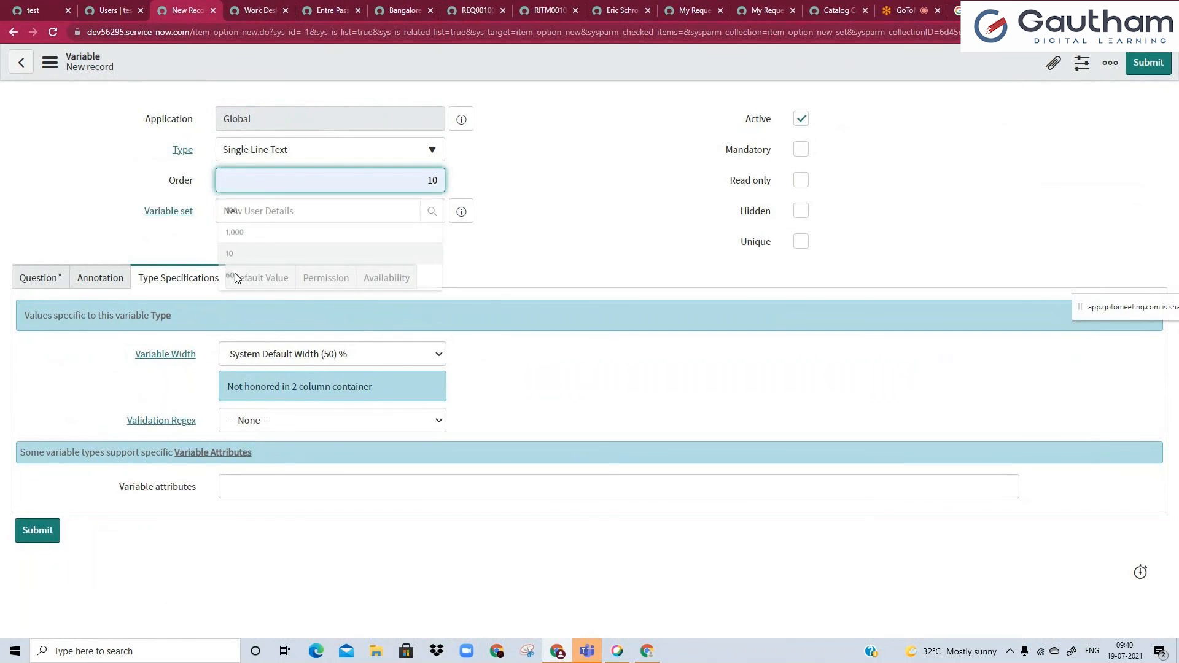
click(43, 279)
click(231, 358)
text(NAme)
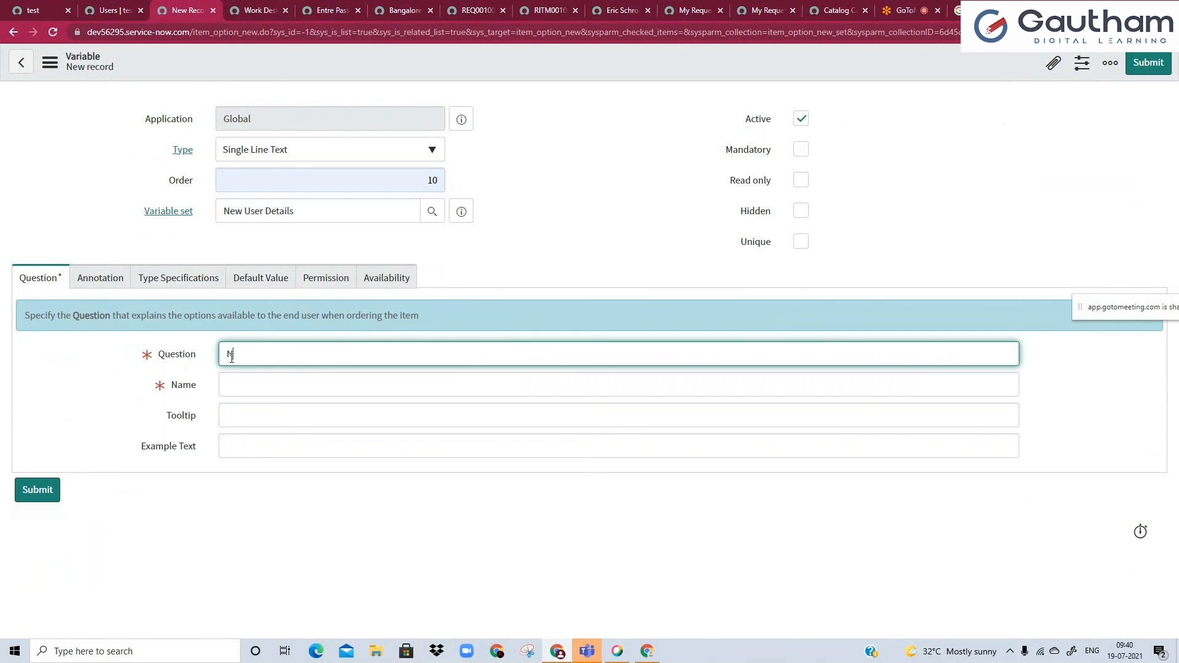
click(470, 61)
right_click(470, 61)
click(508, 84)
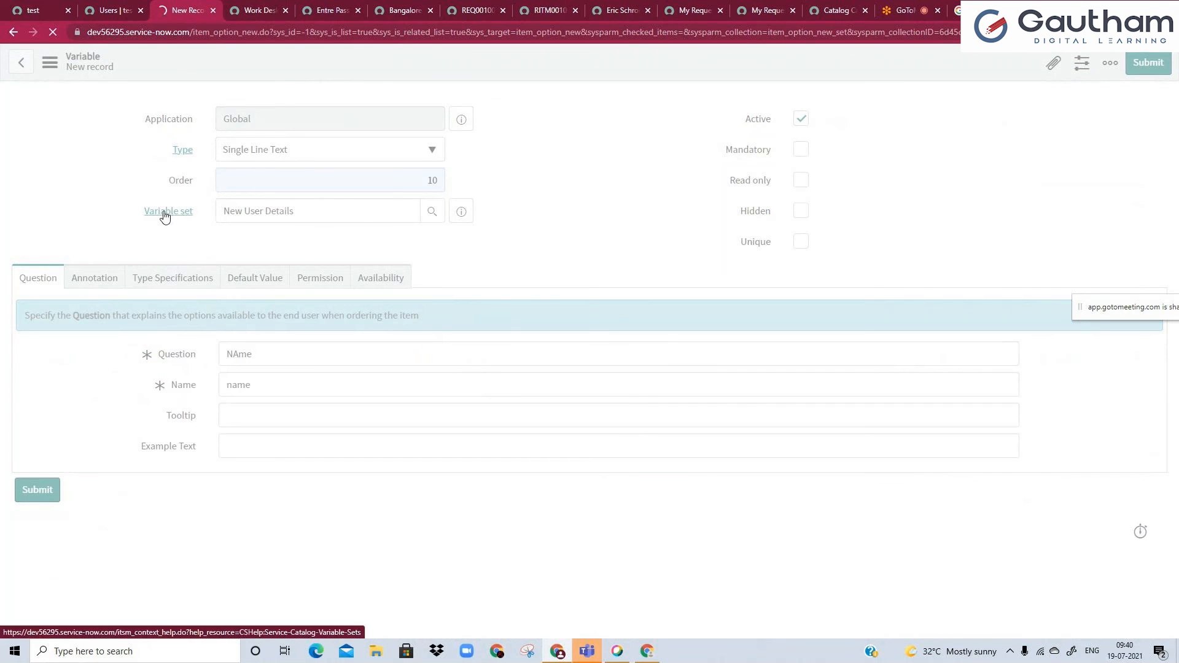
Insert a copy of the variable with question "Email" and name "email" into the New User Details set, staying on the record.
click(226, 215)
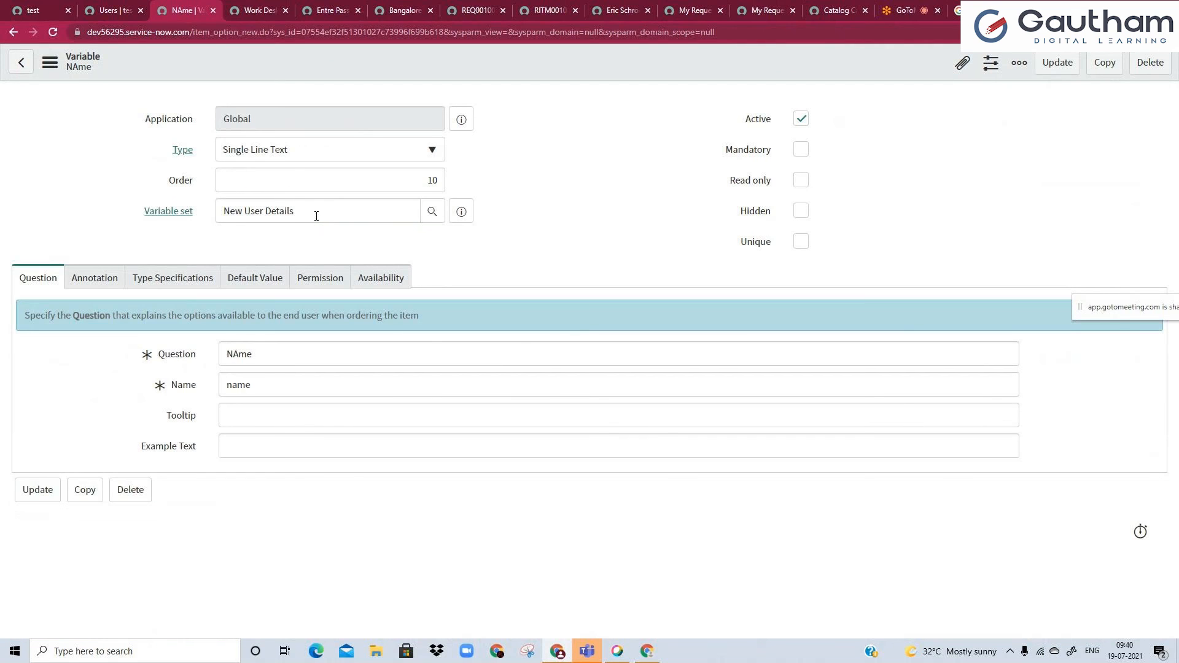
double_click(255, 349)
text(Email)
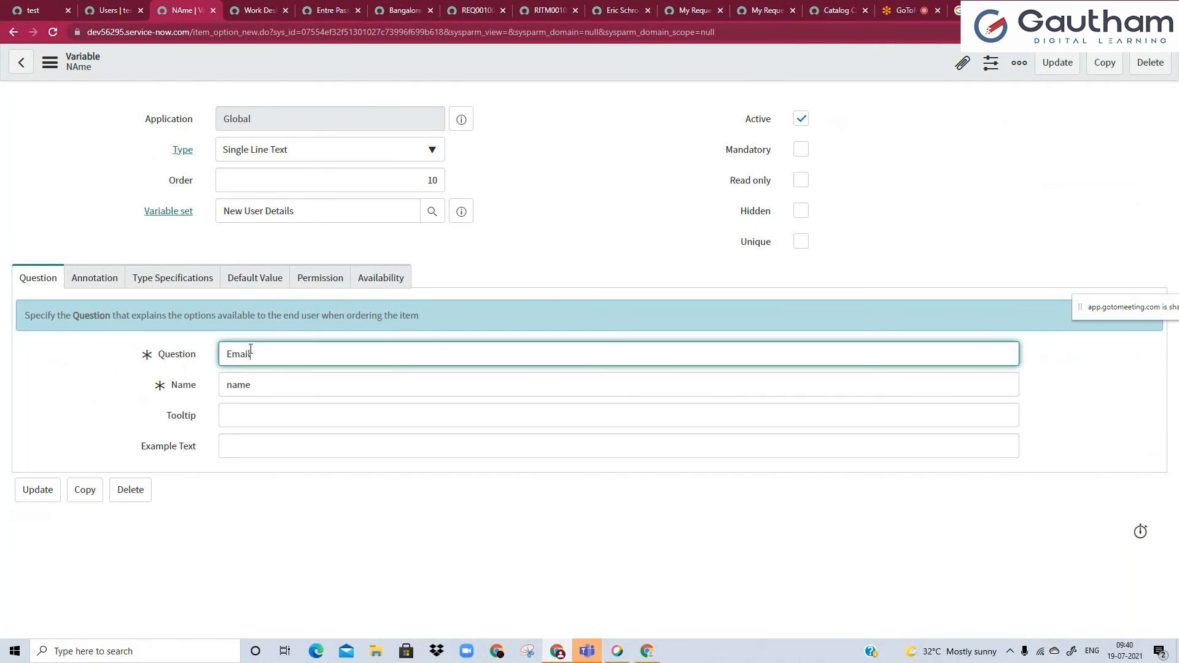
double_click(242, 395)
text(email)
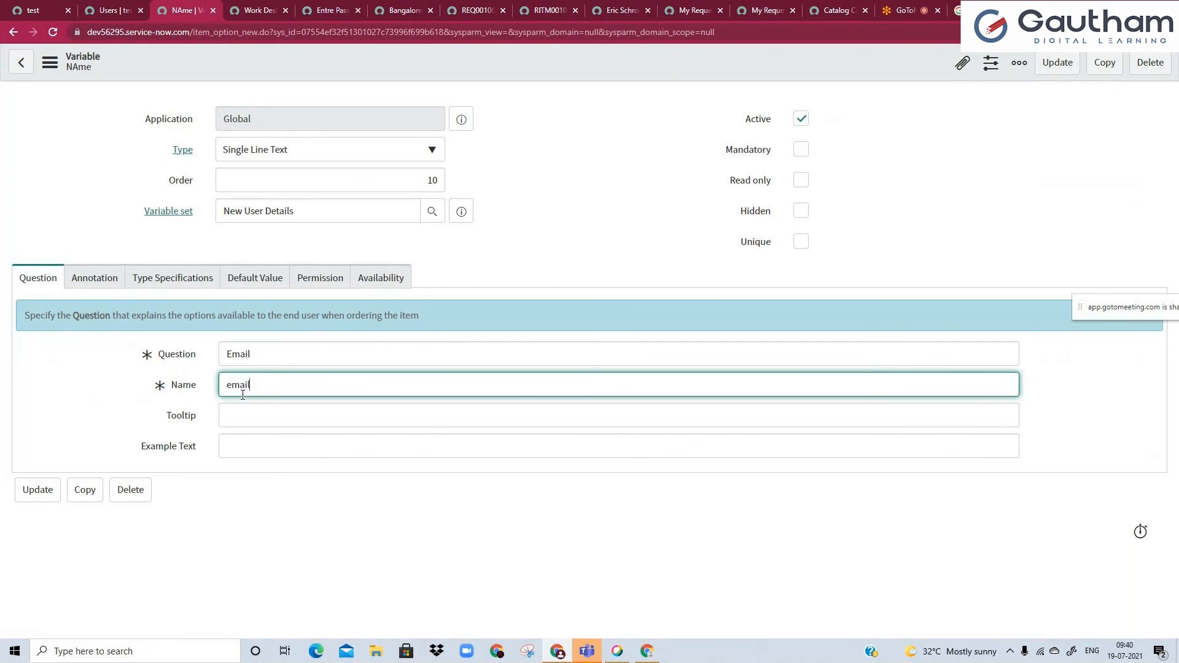
right_click(408, 54)
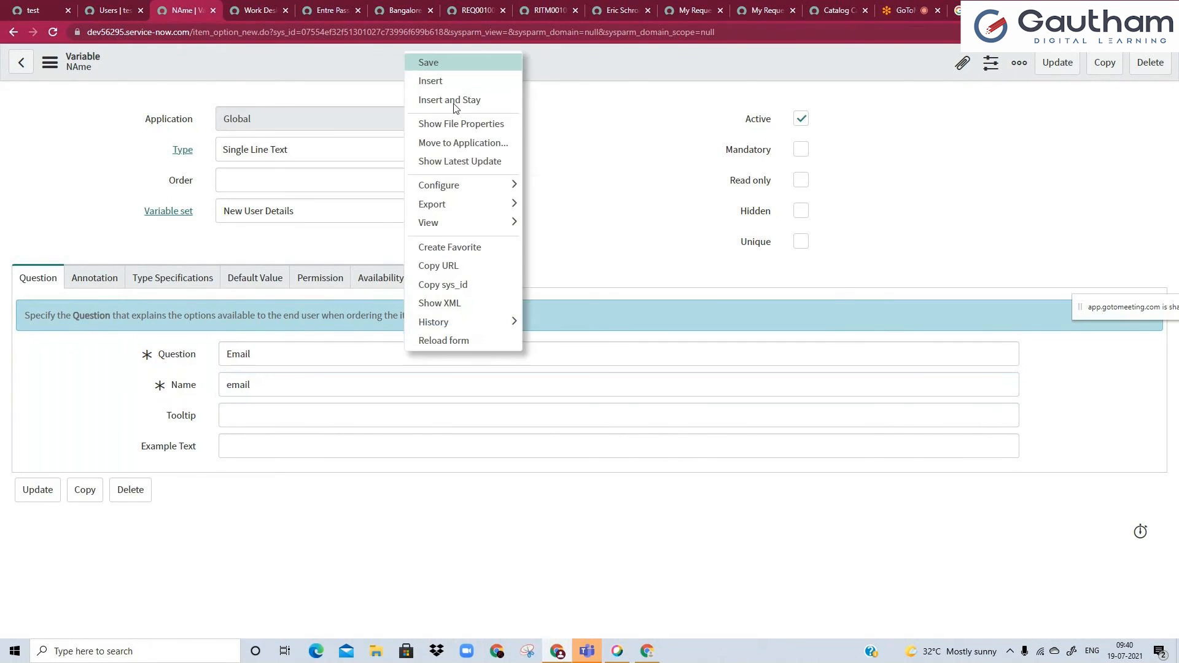
click(454, 97)
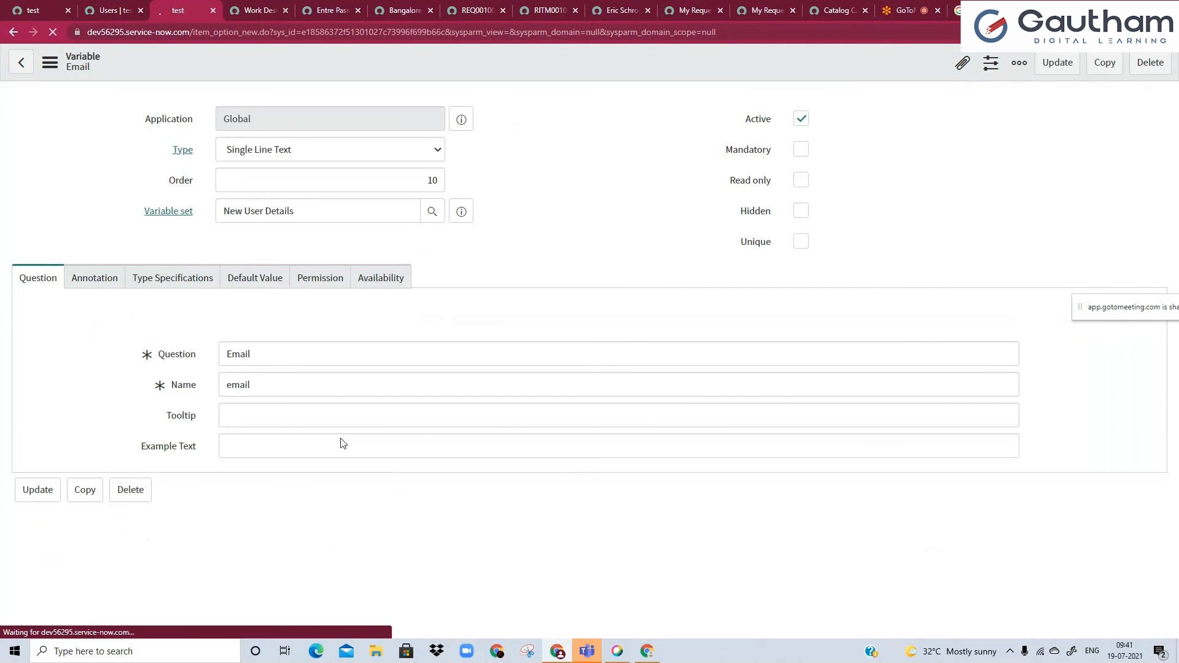
Insert another copy of the variable with question "Phone Number" and name "ph_num", staying on the record.
double_click(249, 354)
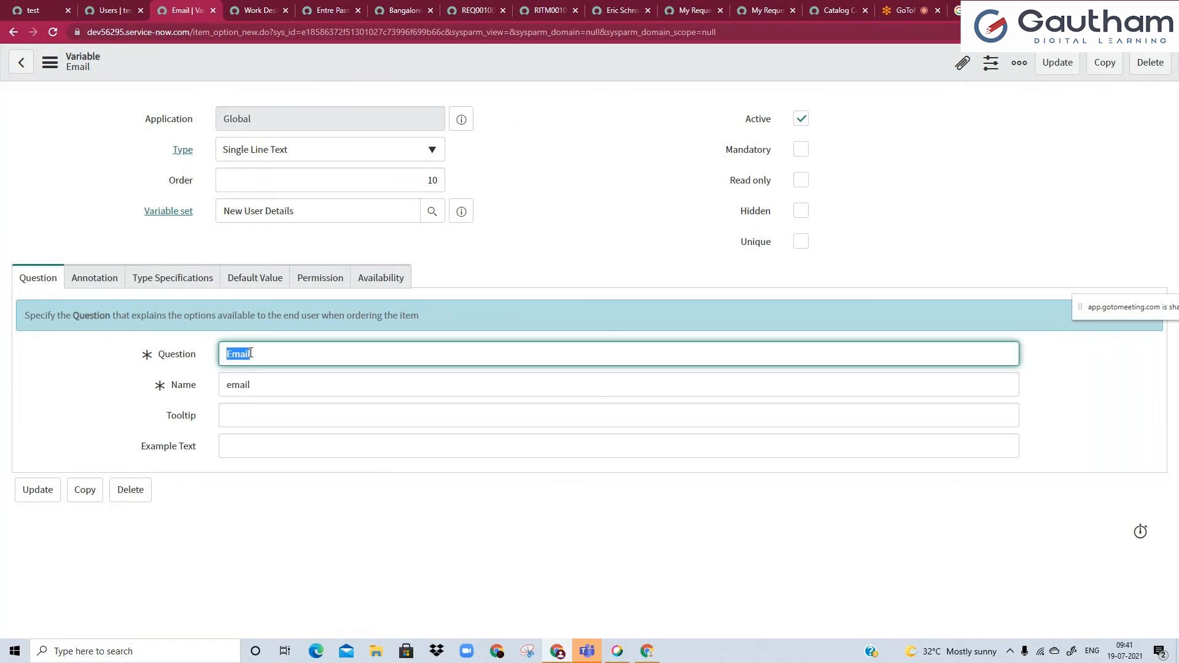
text(Phone Number)
double_click(287, 385)
text(ph_num)
click(400, 69)
right_click(399, 75)
click(433, 116)
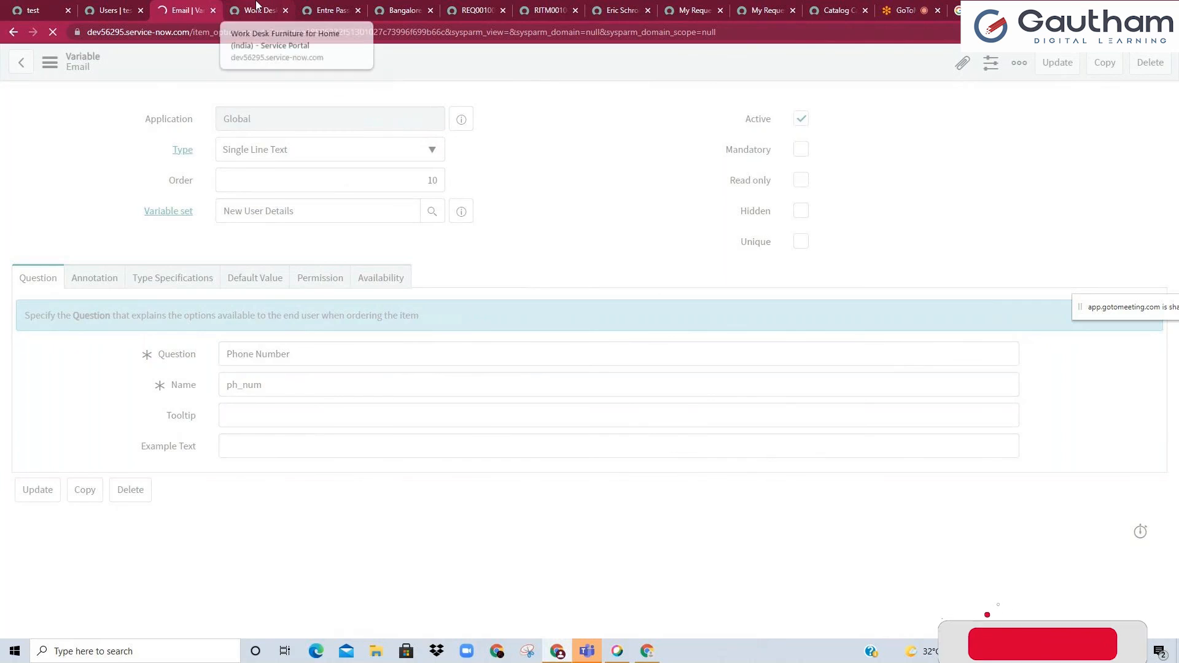
Find Maintain Items in the main ServiceNow page's navigator and open the catalog items list.
click(257, 6)
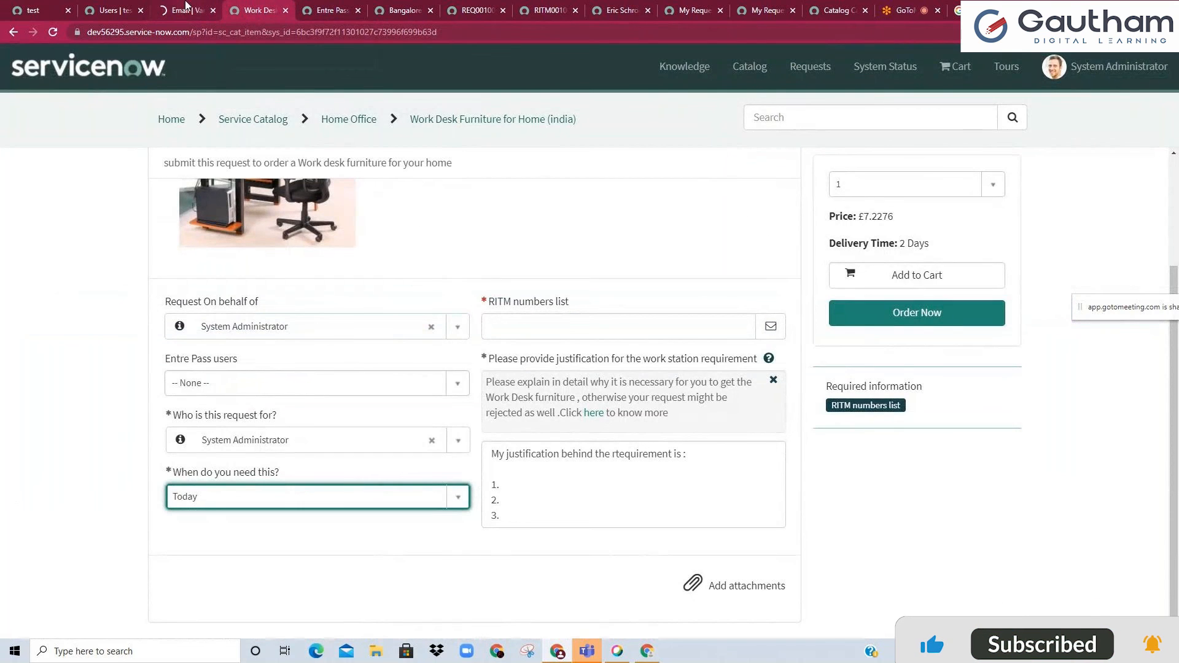
click(186, 6)
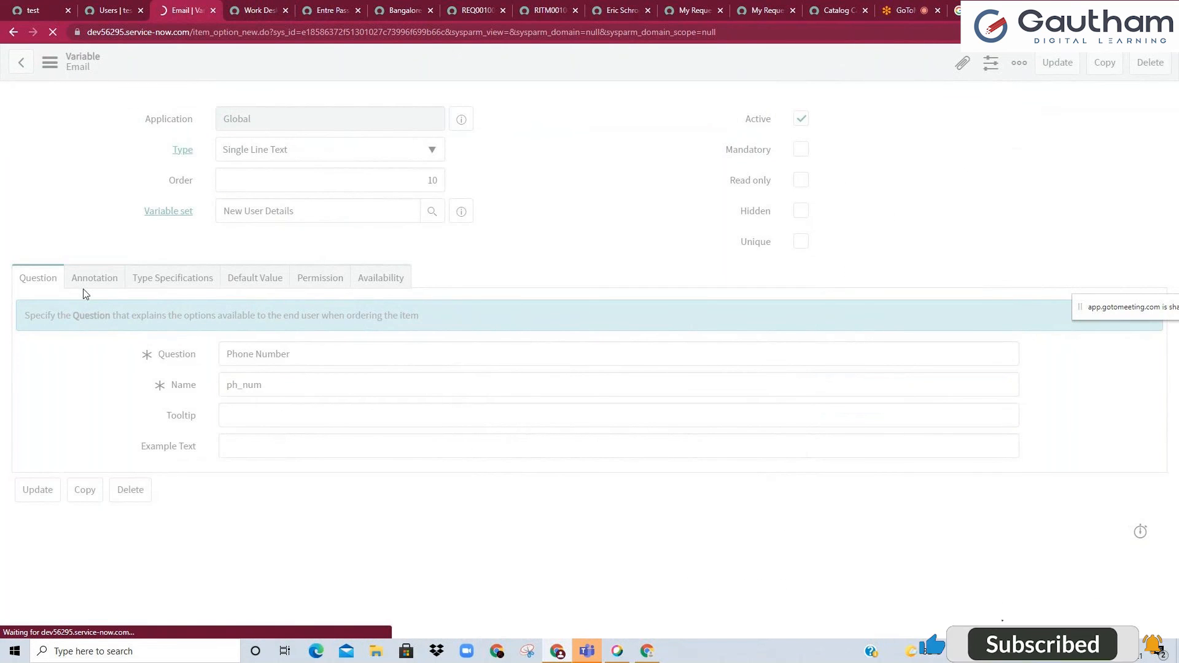
click(117, 10)
click(33, 10)
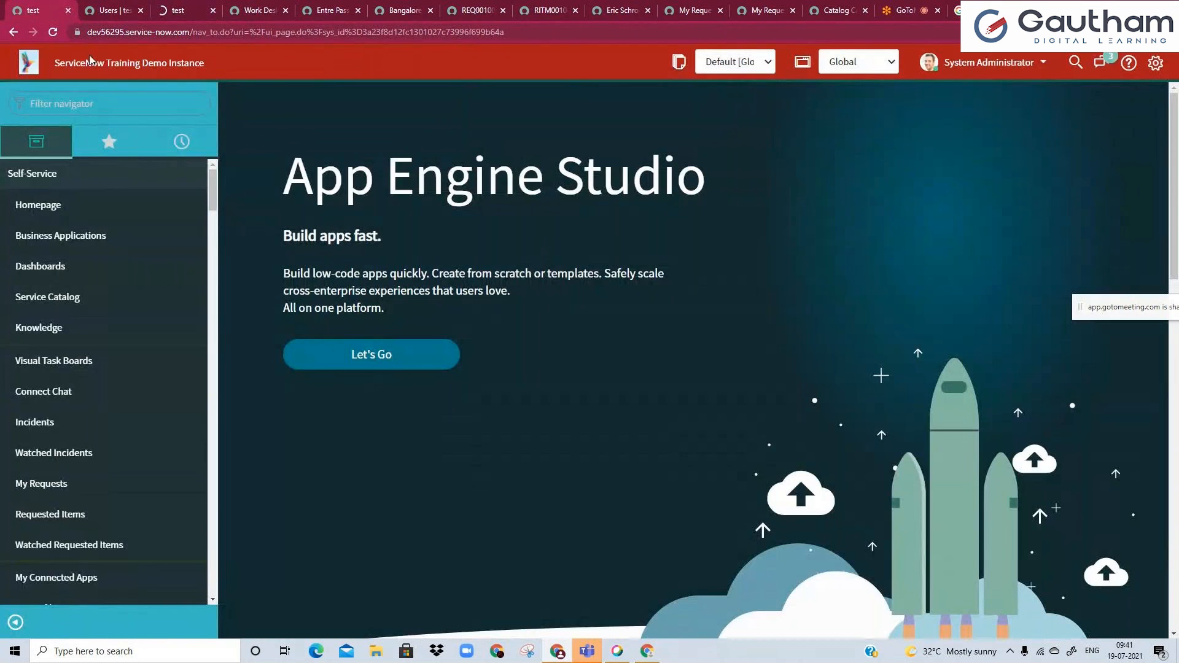
click(107, 103)
text(n)
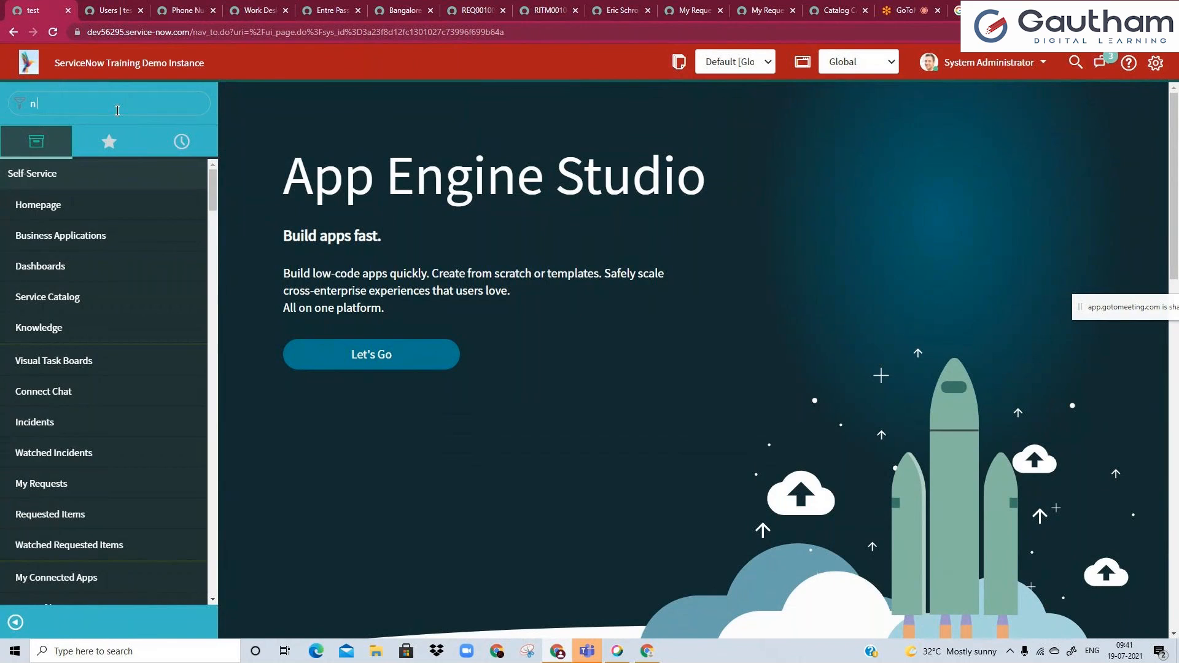
text( kitramainta)
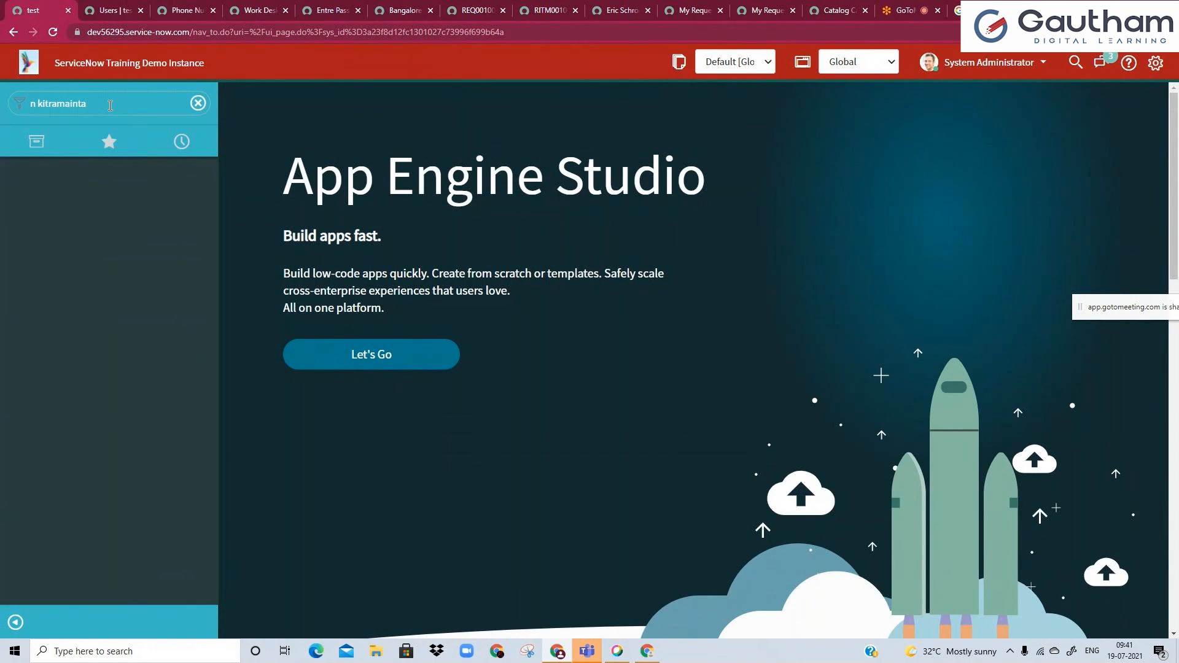
key(ctrl+a)
text(maintain i)
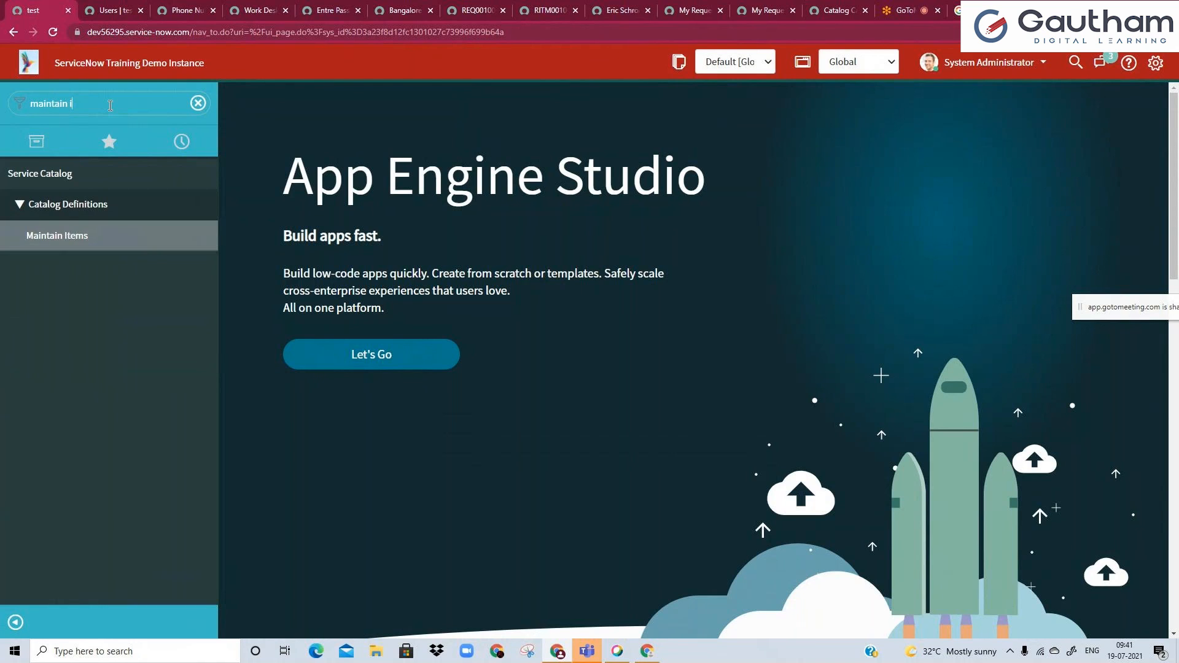
click(80, 241)
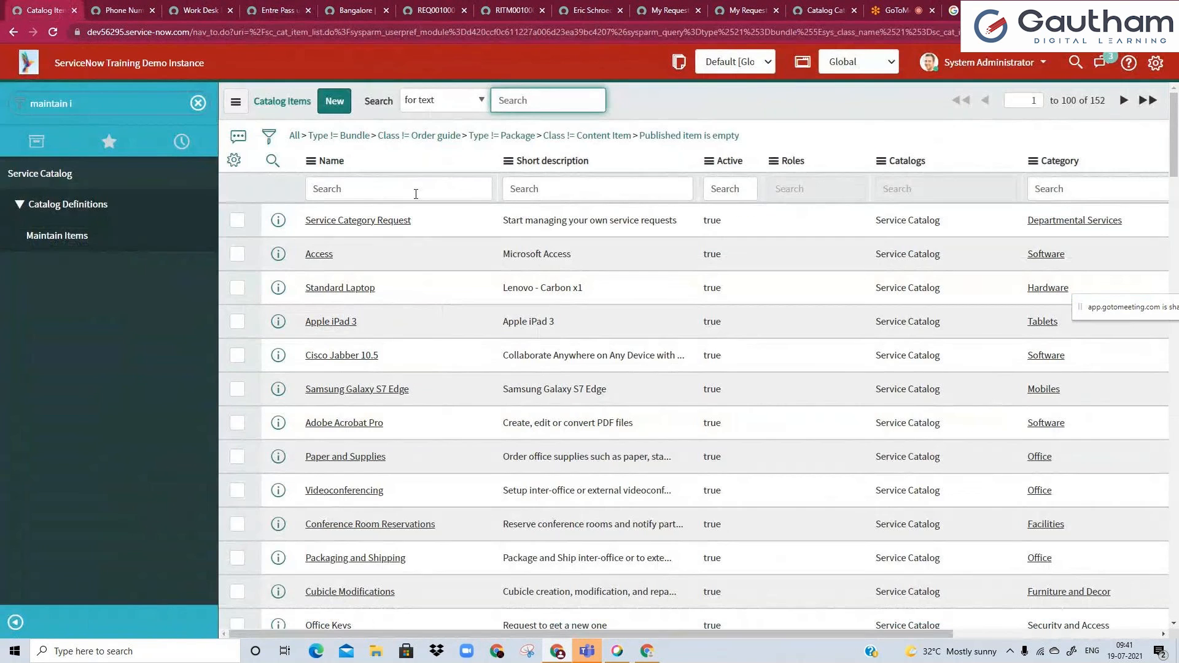
Filter the catalog items by name "wo" and open Work Desk Furniture for Home (india) in a separate tab.
click(416, 194)
text(wo)
key(Return)
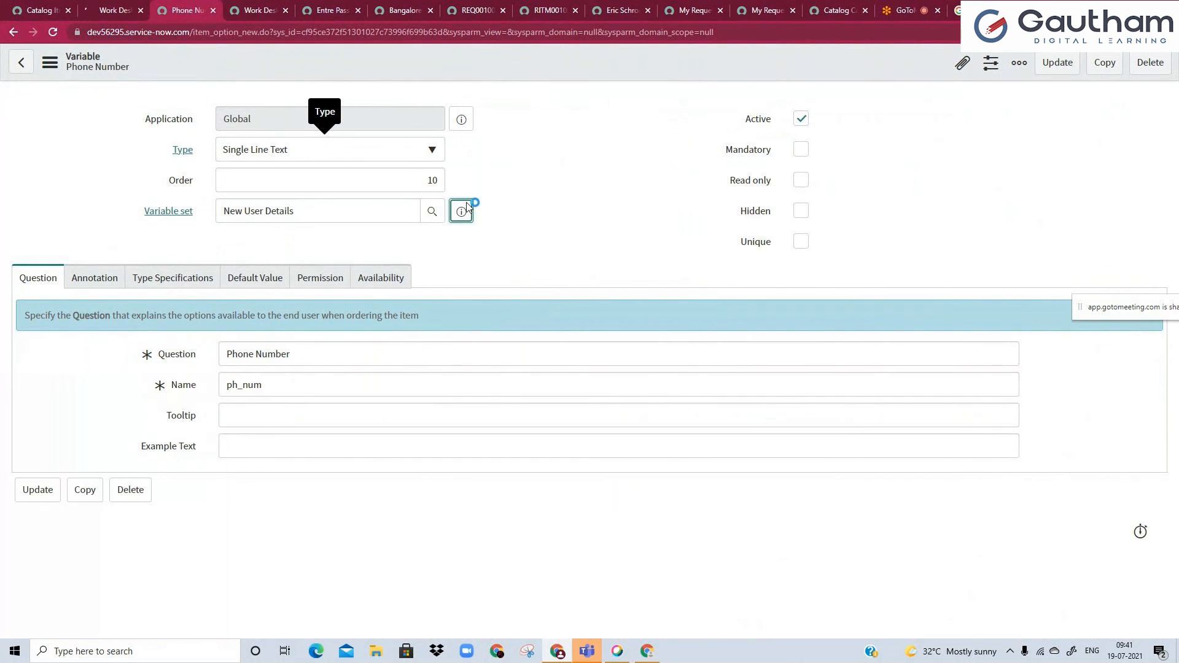
Open the New User Details variable set from the Phone Number variable and check which catalog items include it.
click(462, 211)
click(682, 271)
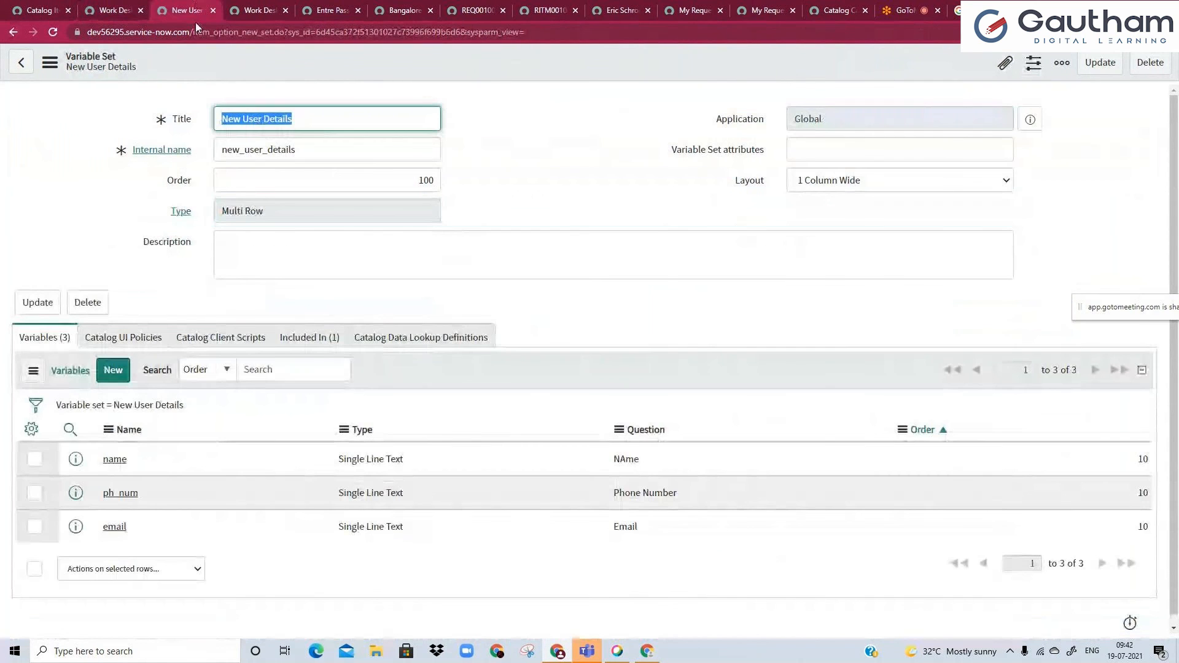
click(314, 342)
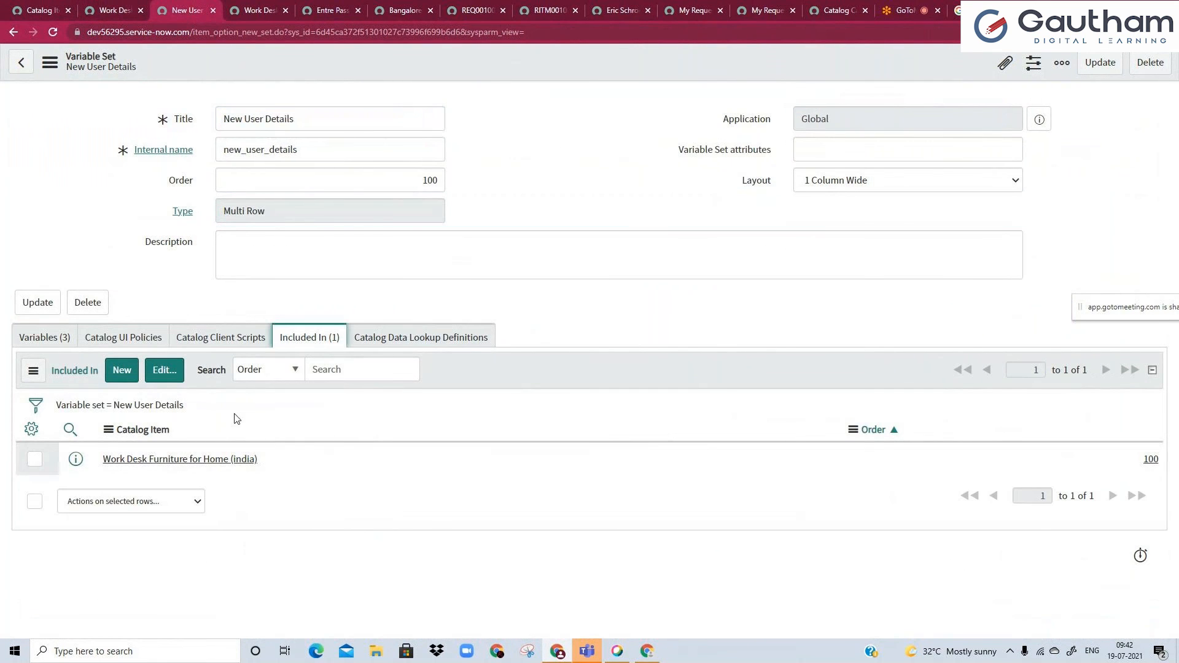
Reload the Work Desk Furniture portal page to look for the new set, and recheck the variables in New User Details.
click(252, 9)
click(52, 32)
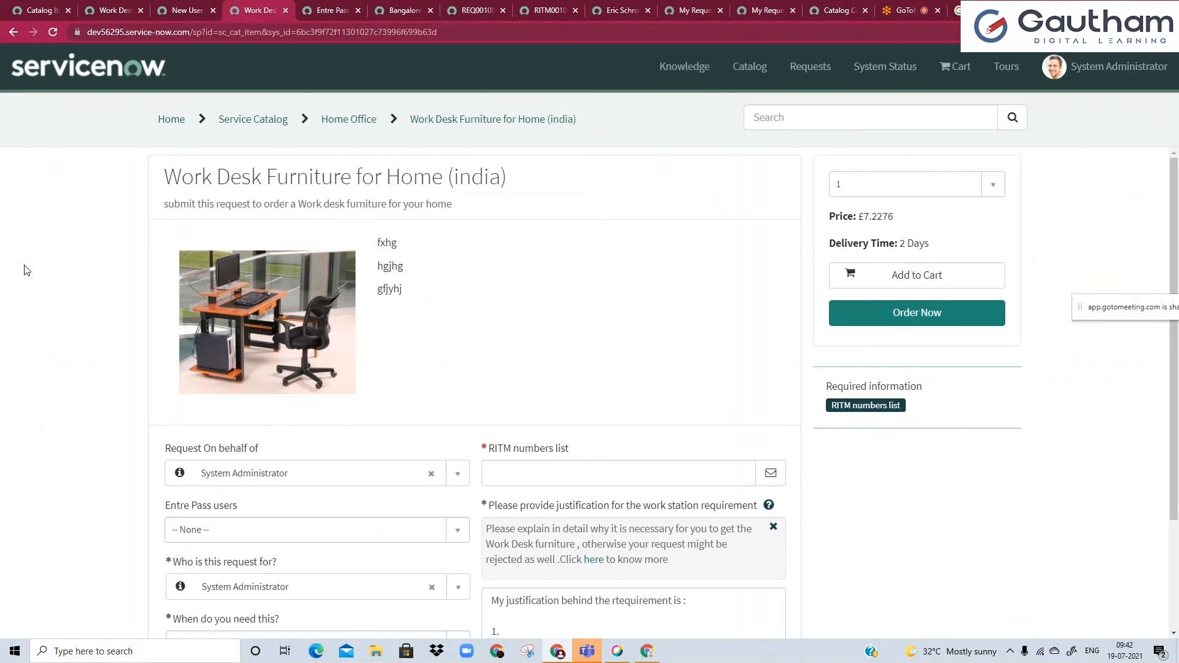
scroll(51, 322, down, 3)
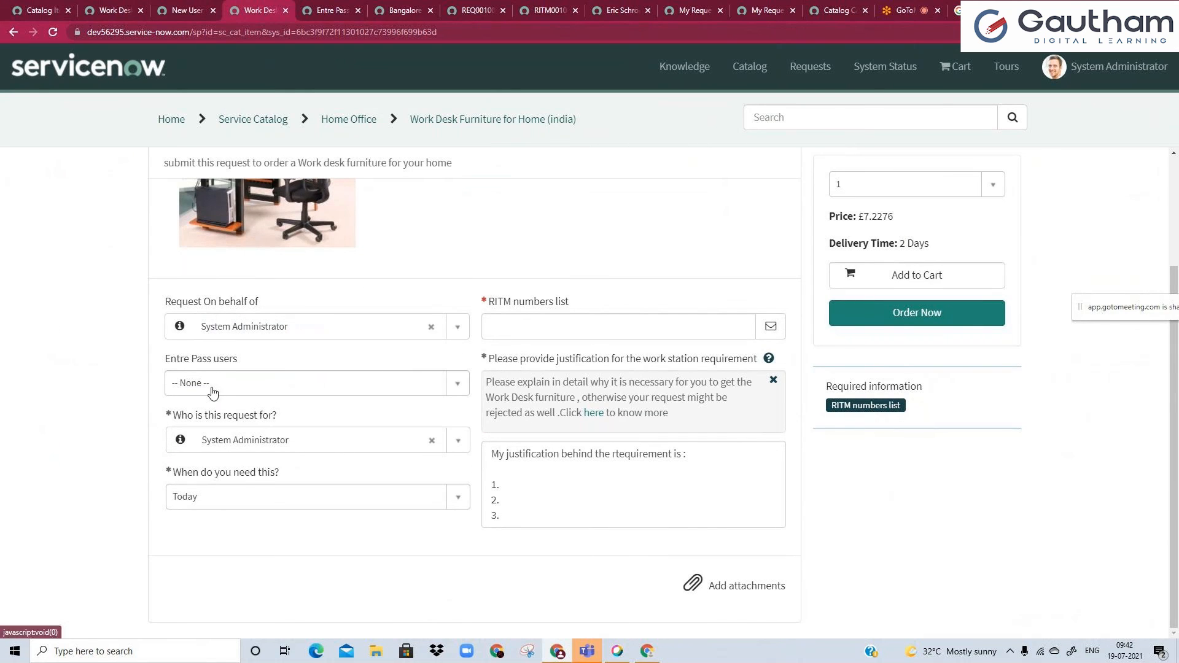
scroll(187, 401, up, 2)
scroll(187, 400, up, 2)
click(184, 10)
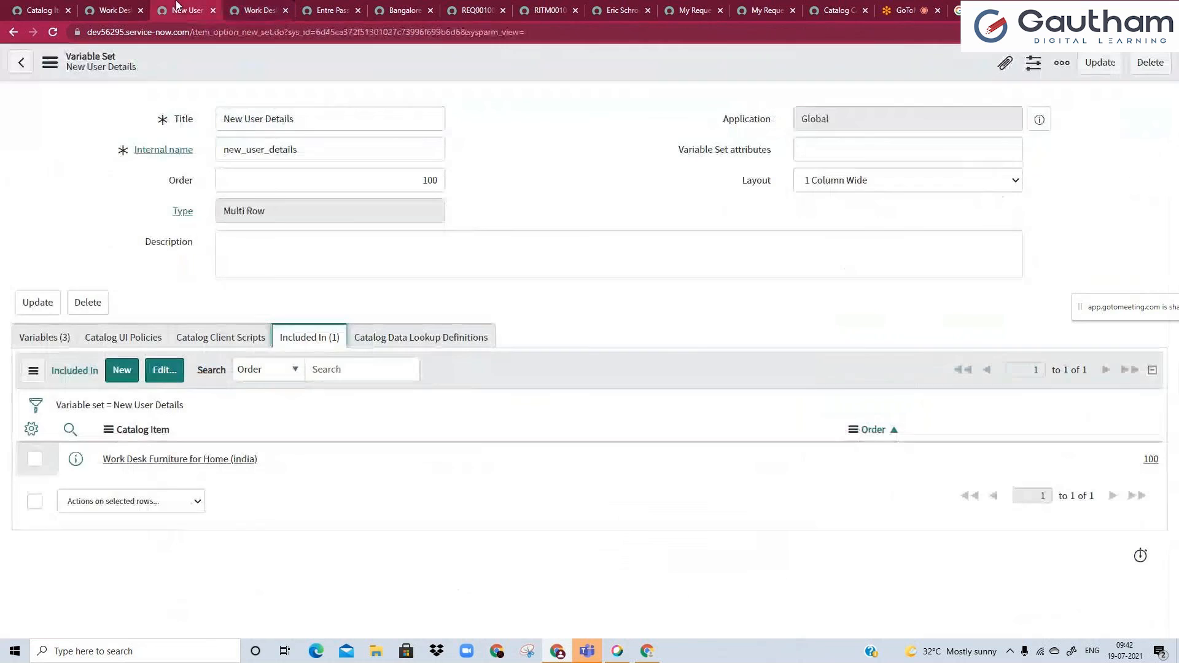
click(33, 351)
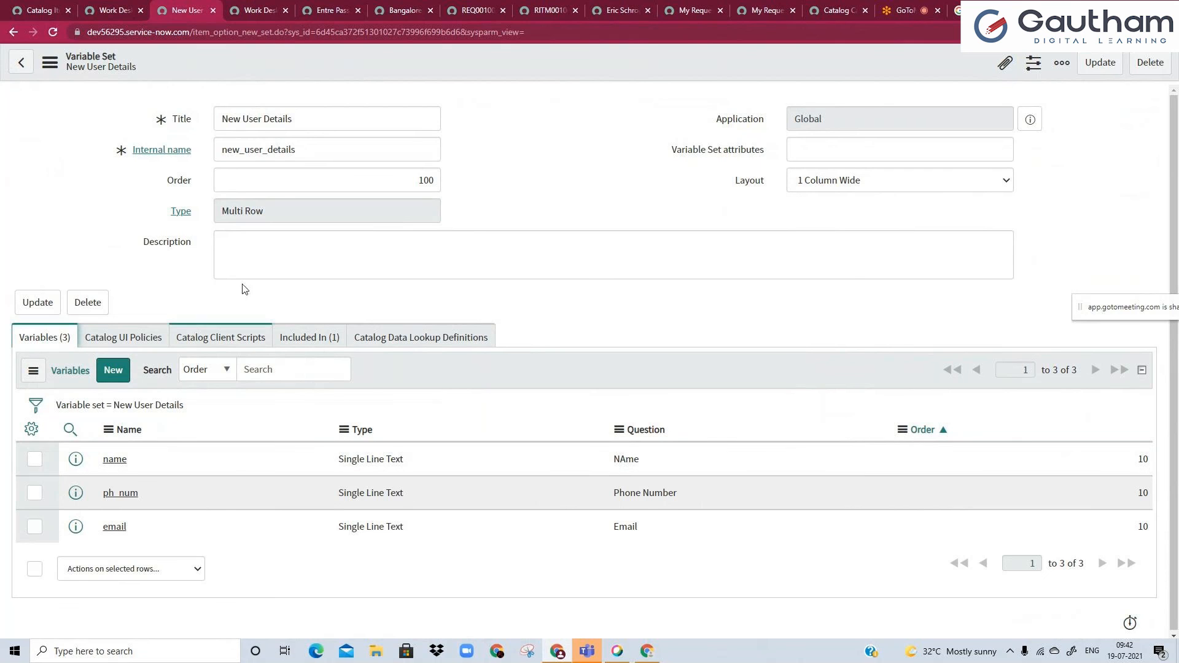
Load the Work Desk Furniture portal page again and examine its order form for the New User Details section.
click(268, 9)
click(271, 30)
key(Return)
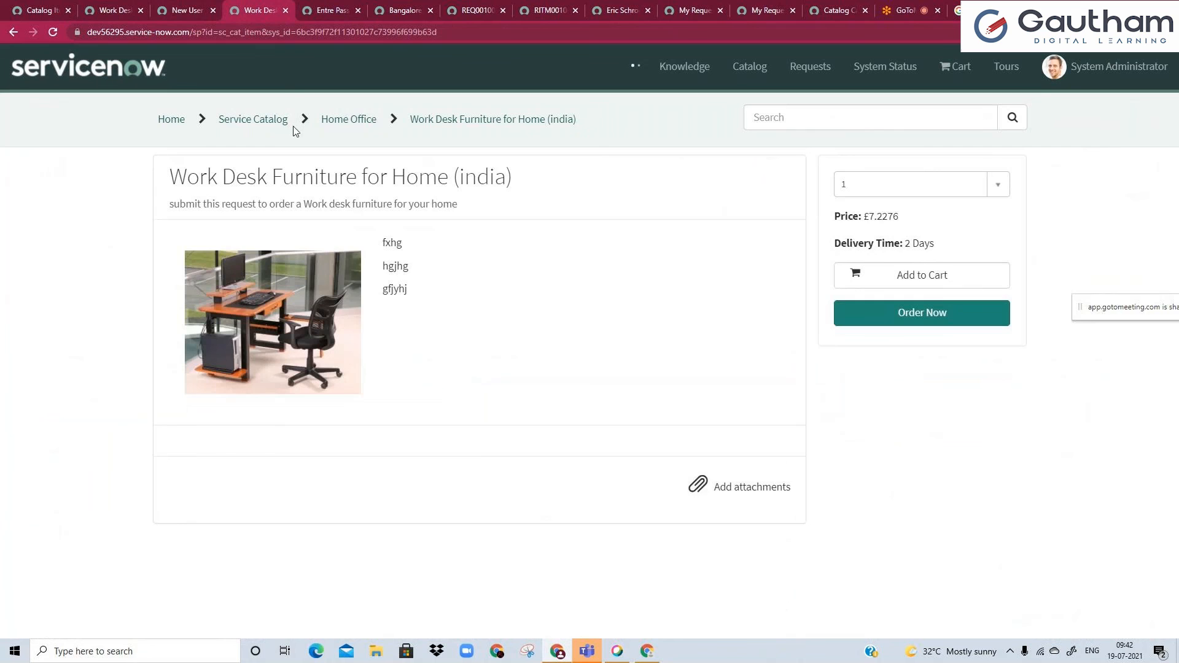
scroll(148, 471, down, 3)
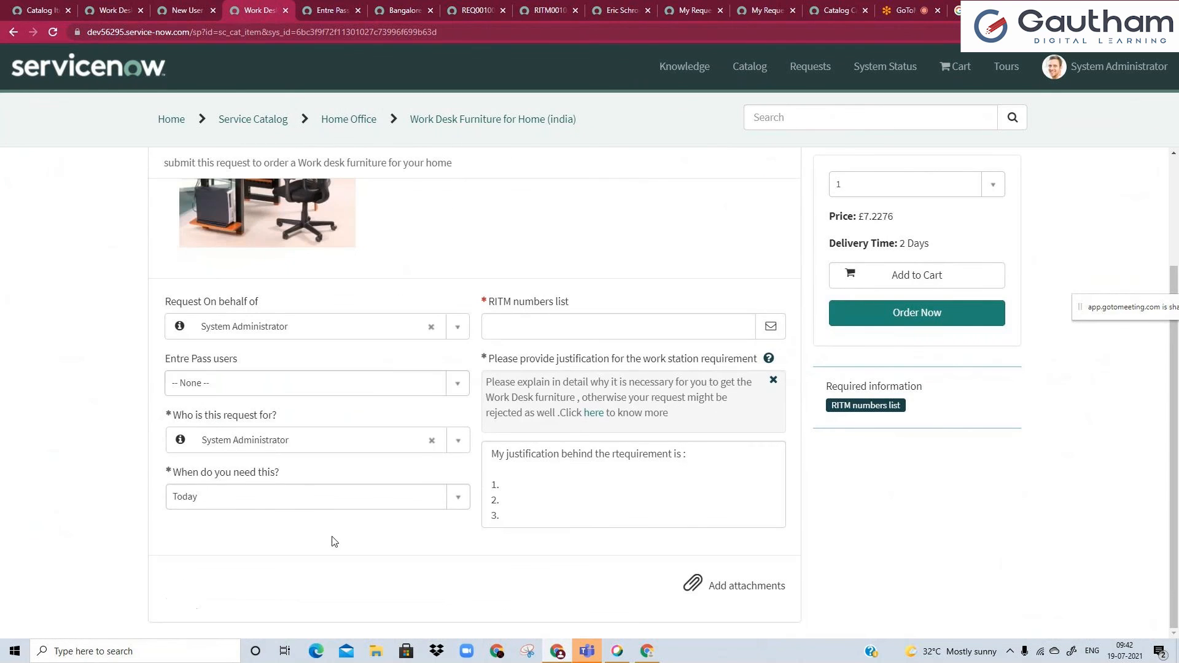
click(507, 475)
click(308, 555)
Set the order of the New User Details variable set to 200 on the Work Desk Furniture catalog item.
click(97, 2)
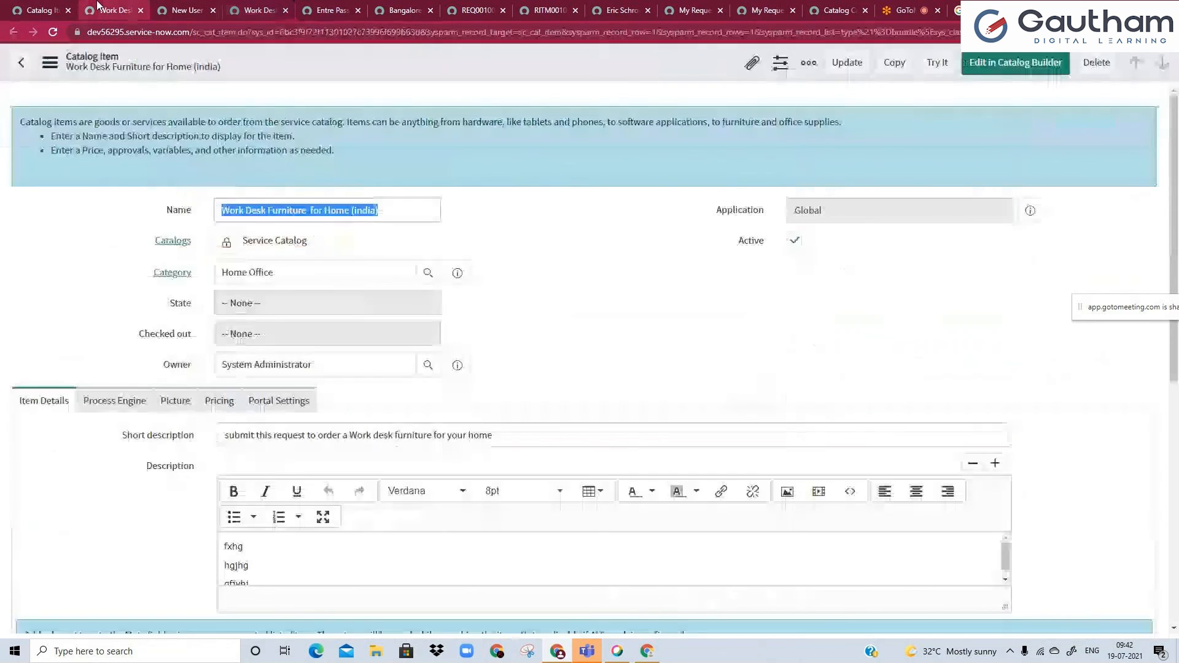
scroll(147, 323, down, 8)
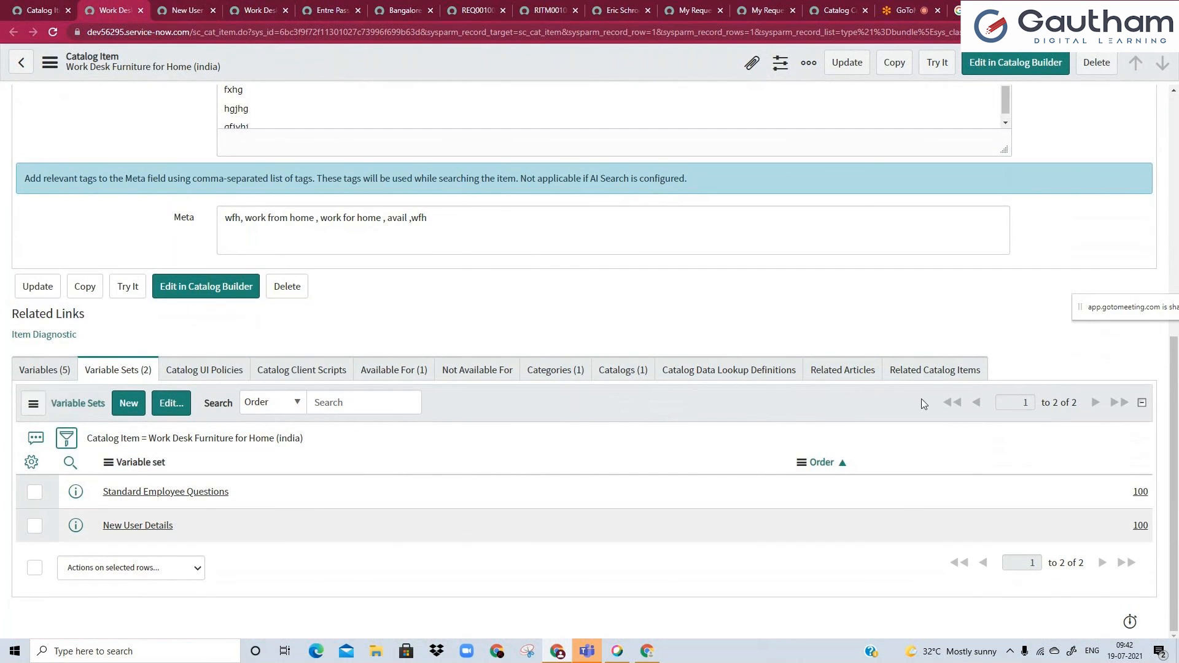
click(1107, 530)
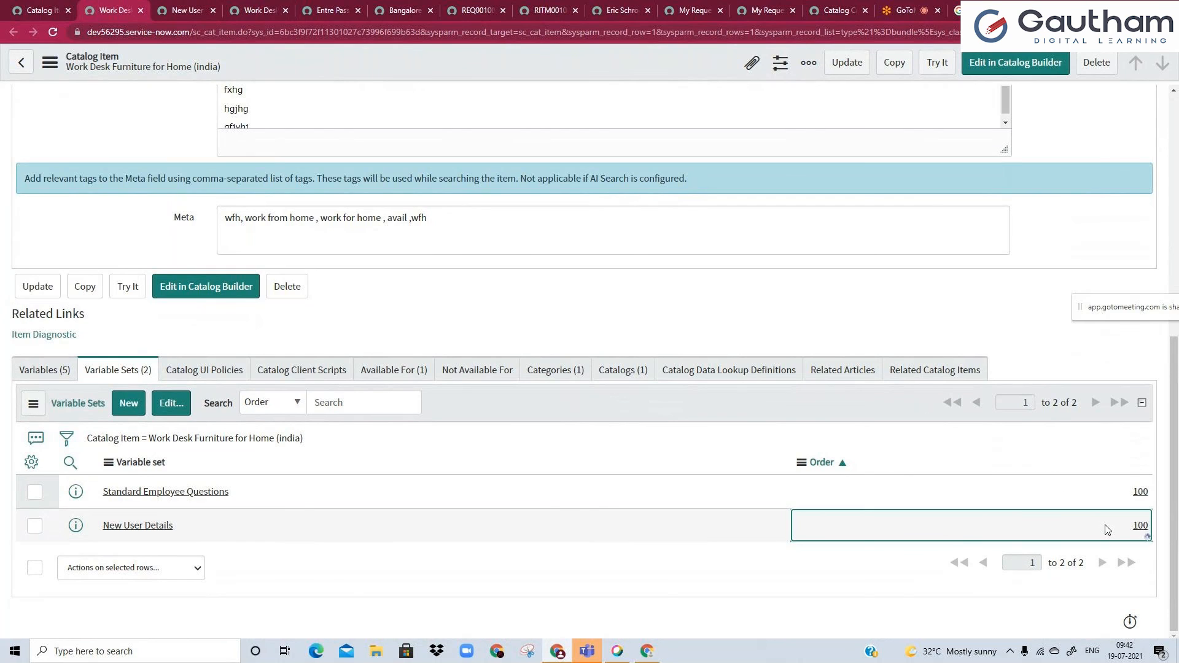
double_click(1116, 523)
text(200)
key(Return)
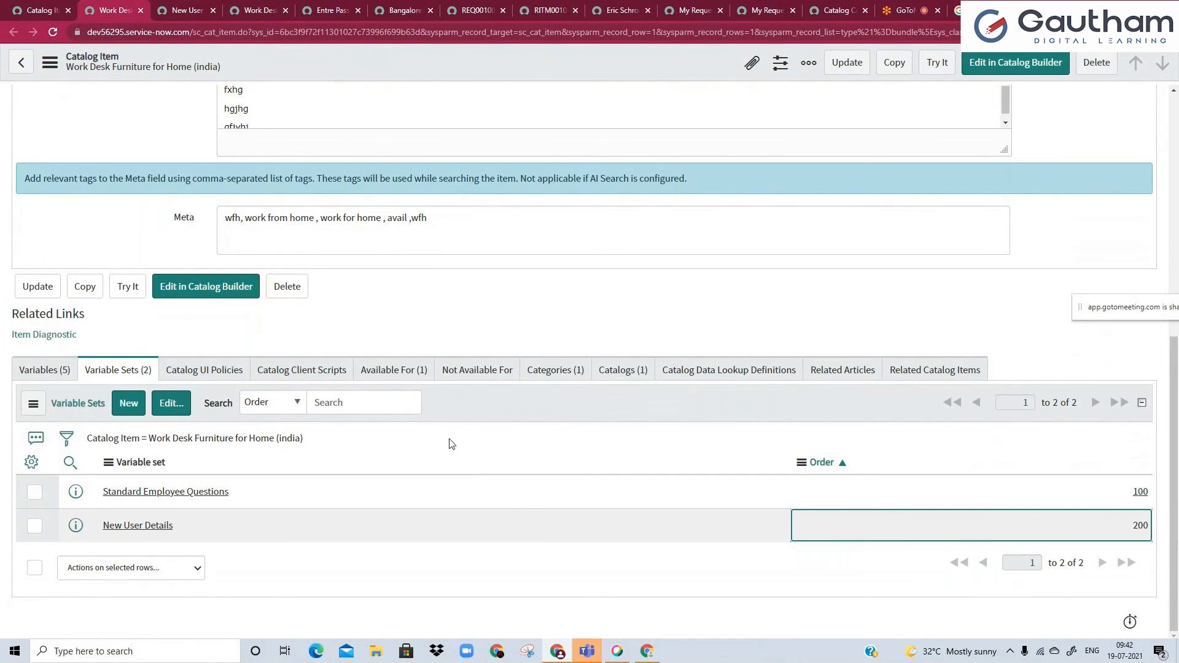
Remove Standard Employee Questions from the Work Desk Furniture item's variable sets and save the membership.
click(187, 8)
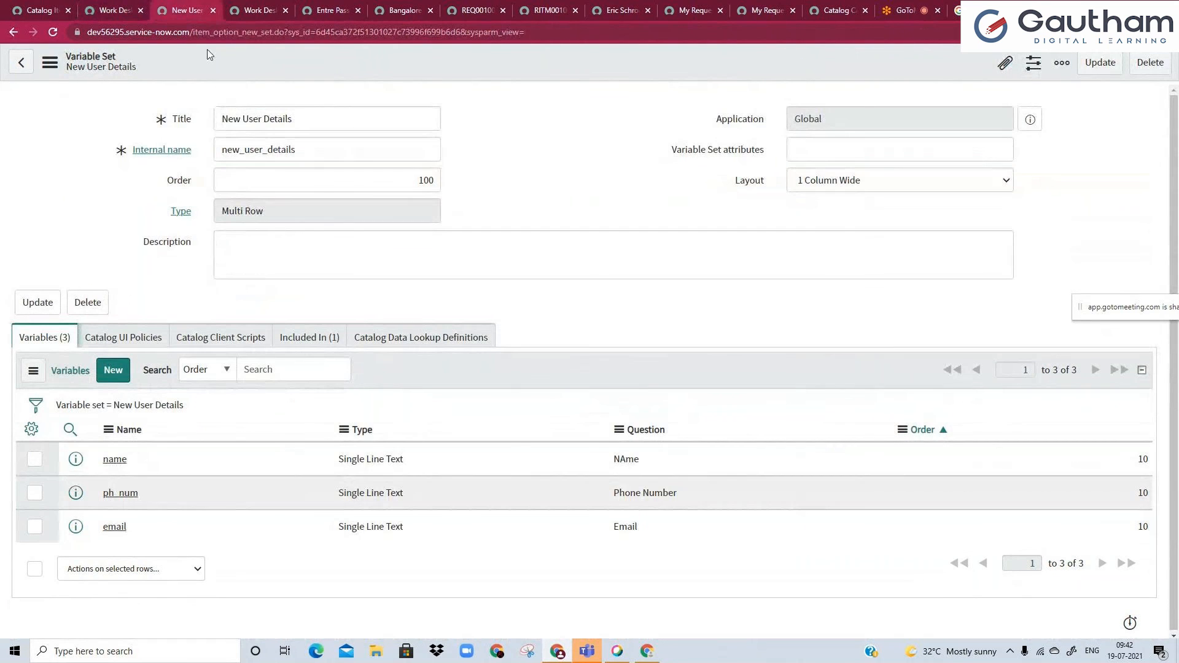
click(123, 6)
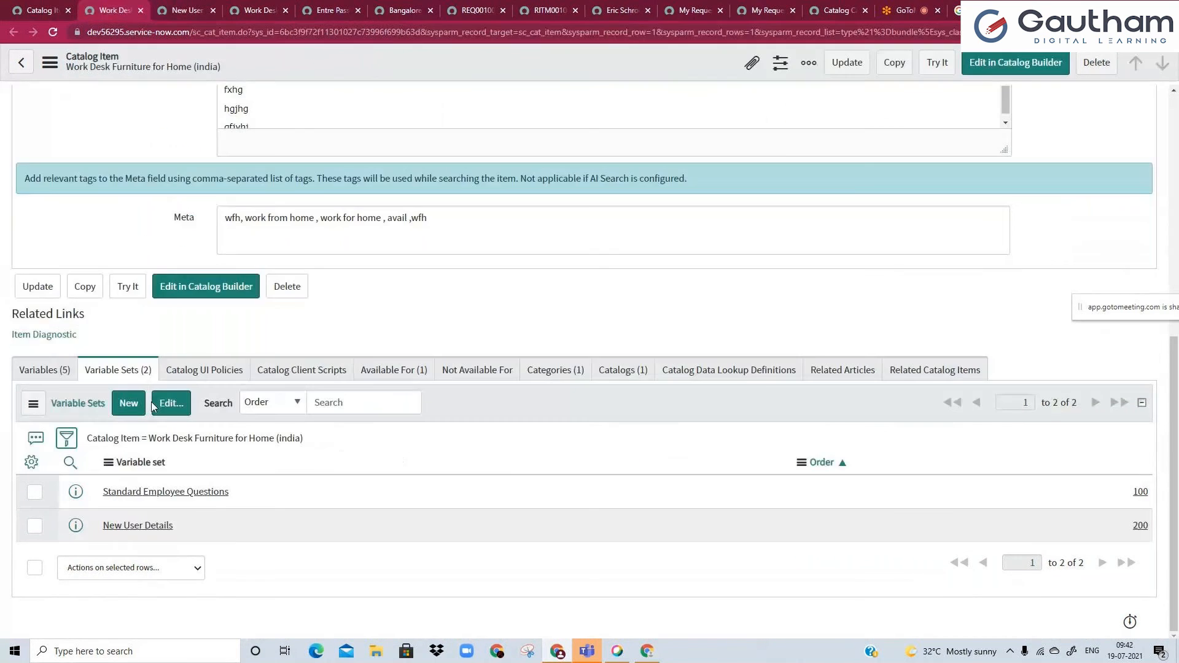
click(171, 404)
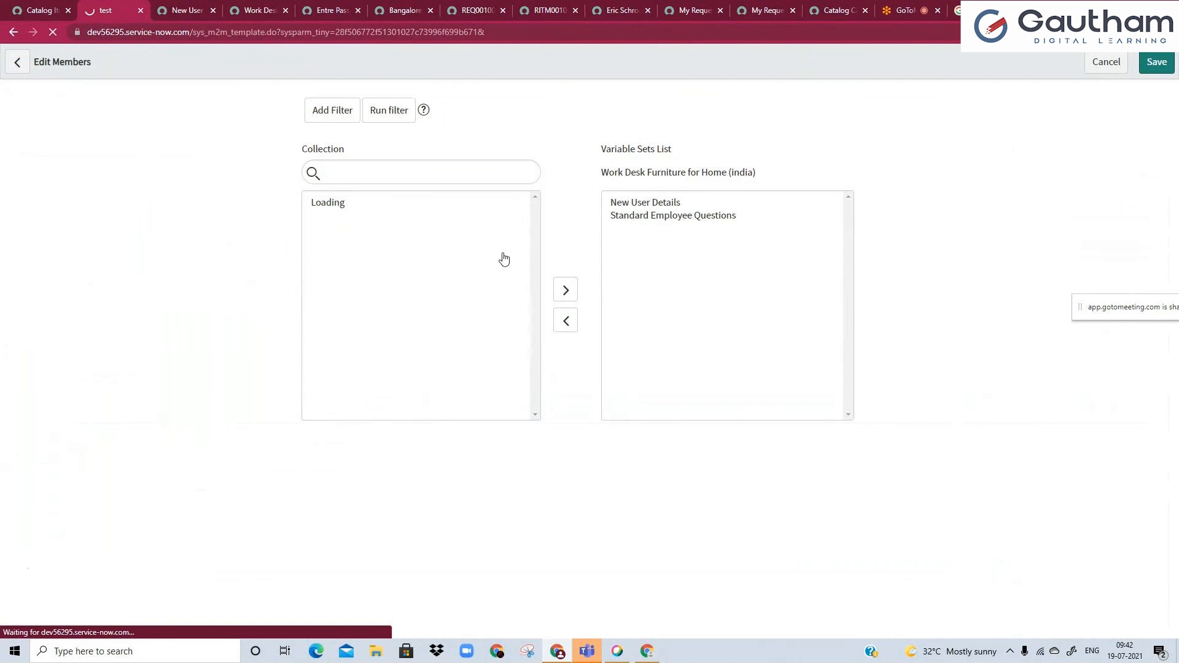
double_click(646, 290)
click(617, 516)
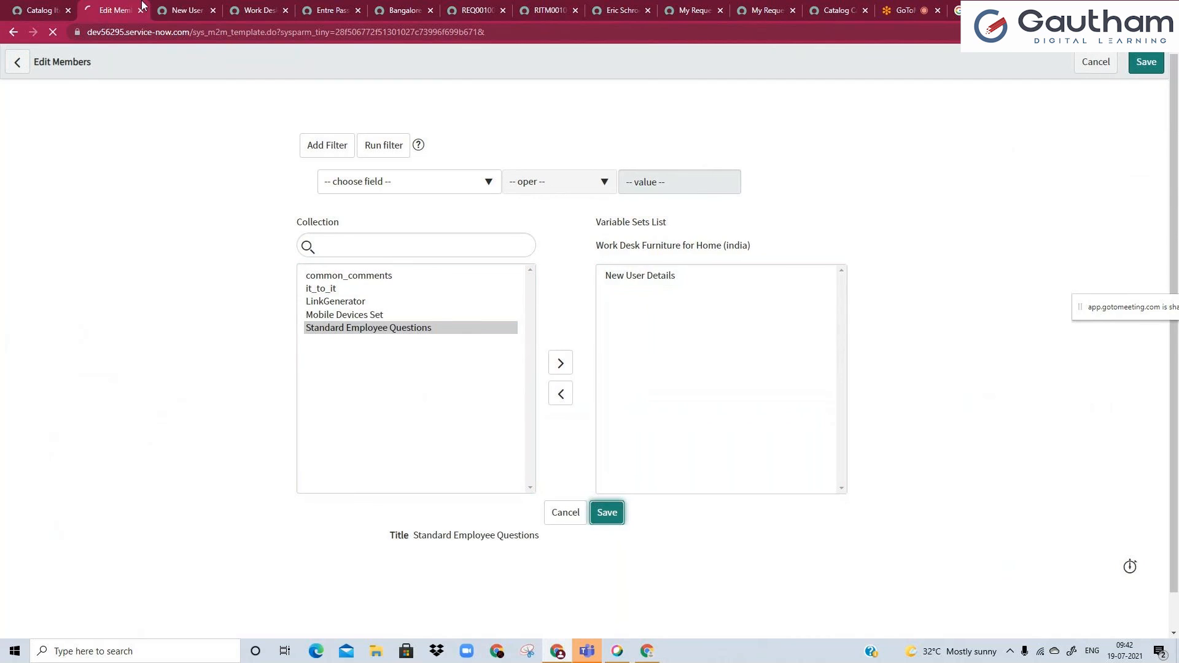
Reload the Work Desk Furniture portal page and check which variables the order form offers.
click(186, 8)
click(246, 9)
click(53, 32)
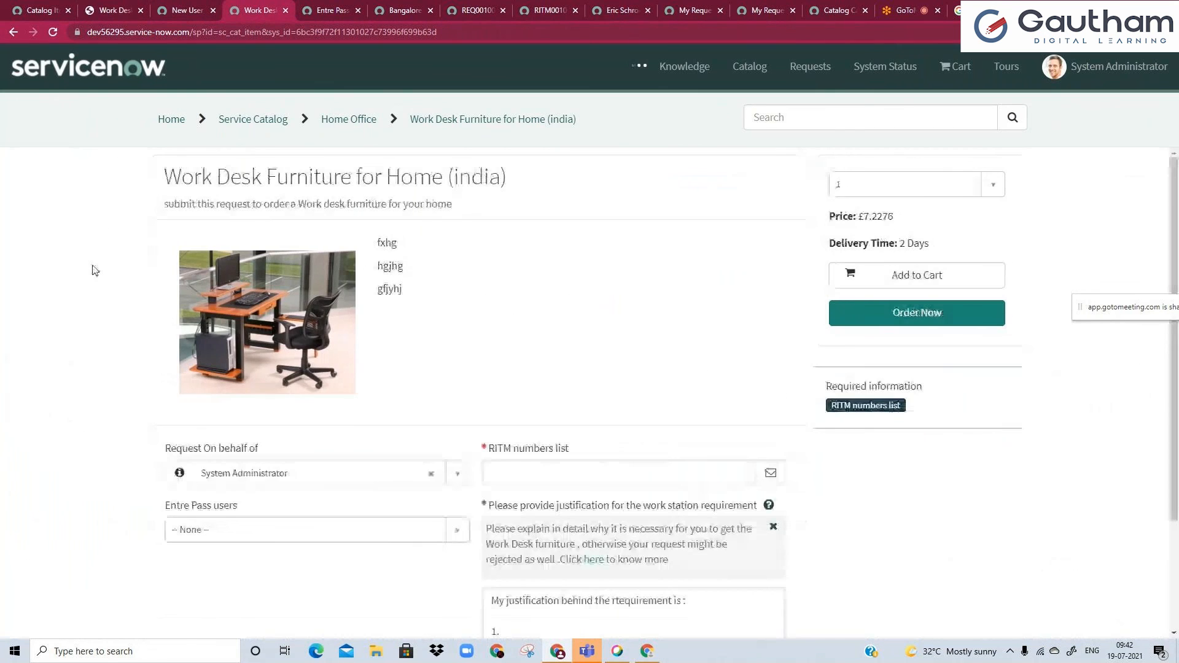
scroll(105, 302, down, 3)
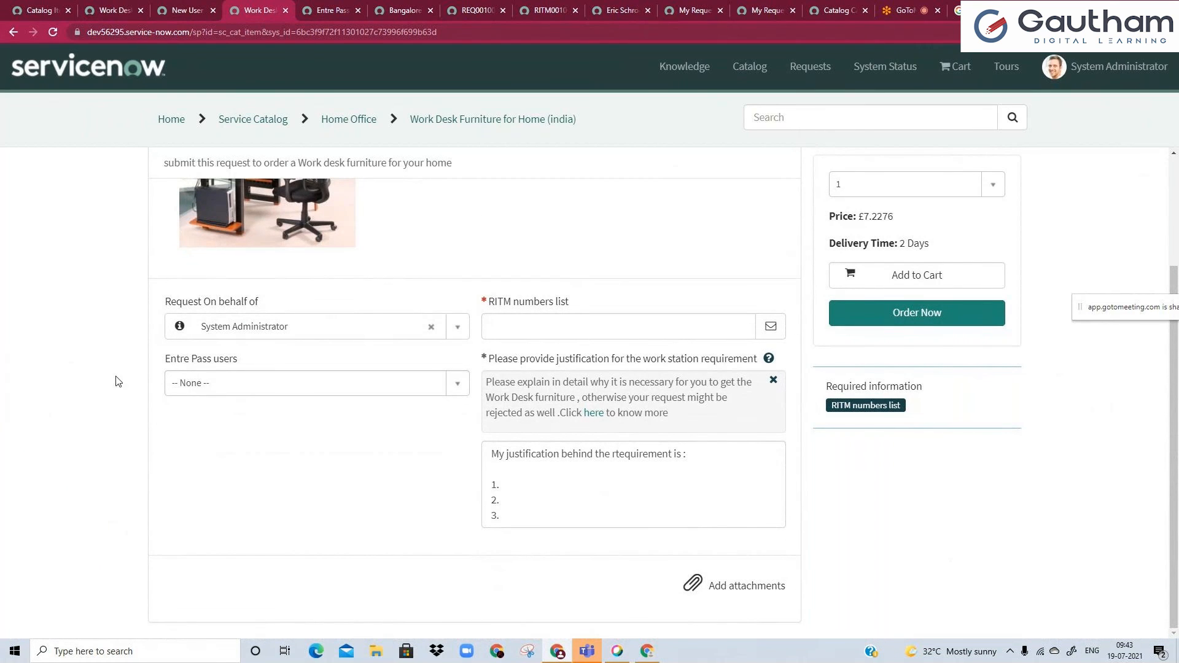
click(211, 382)
click(211, 455)
Add the Active column to the variables list of the New User Details variable set.
click(183, 11)
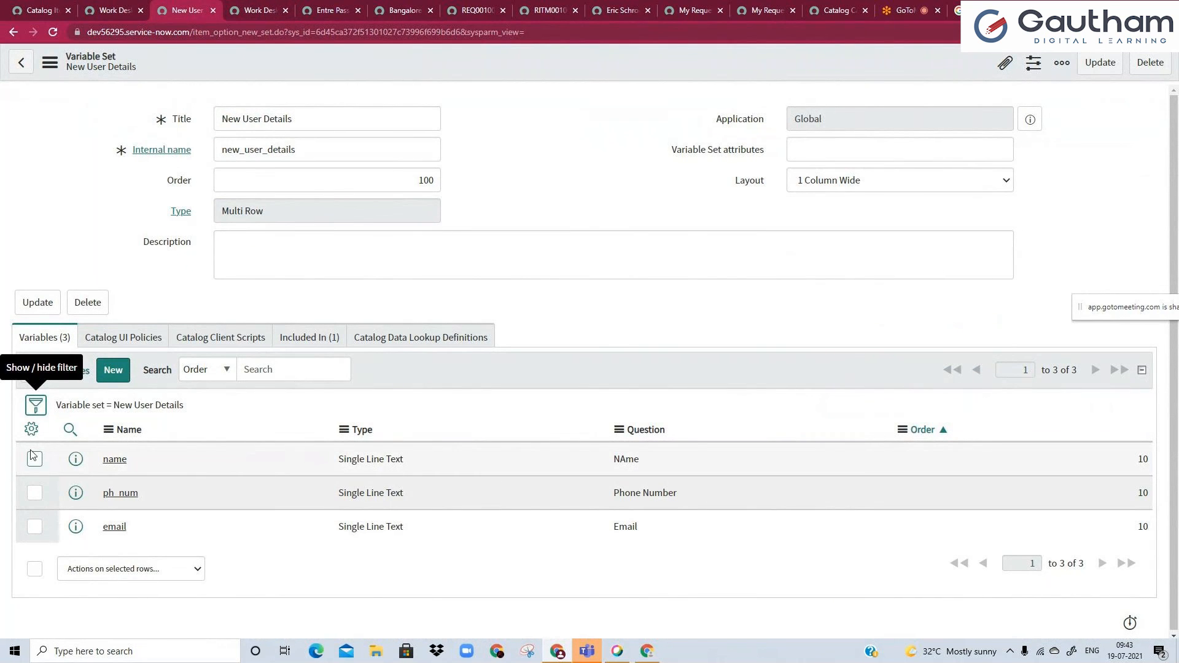
click(31, 429)
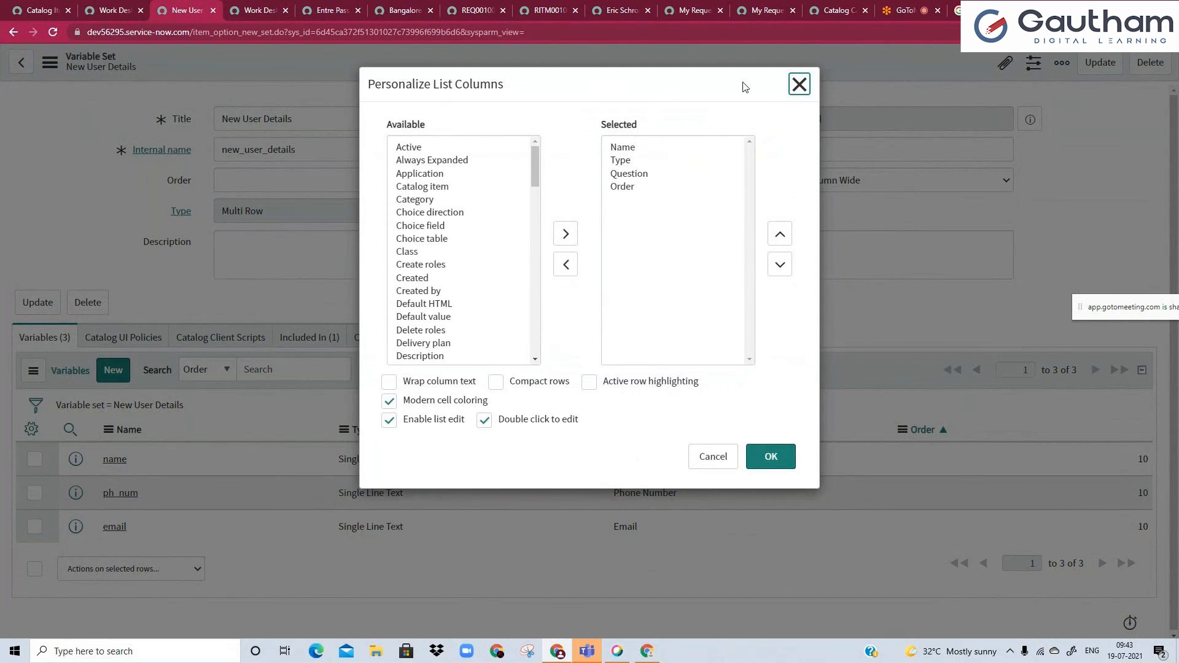
click(799, 84)
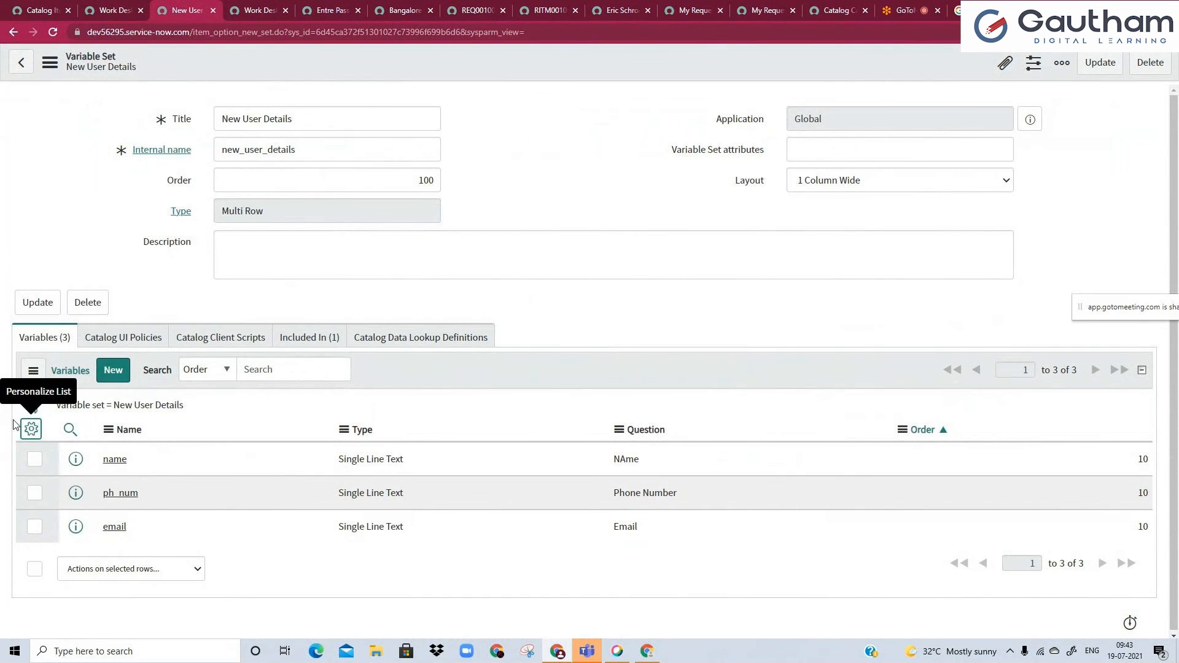
click(31, 429)
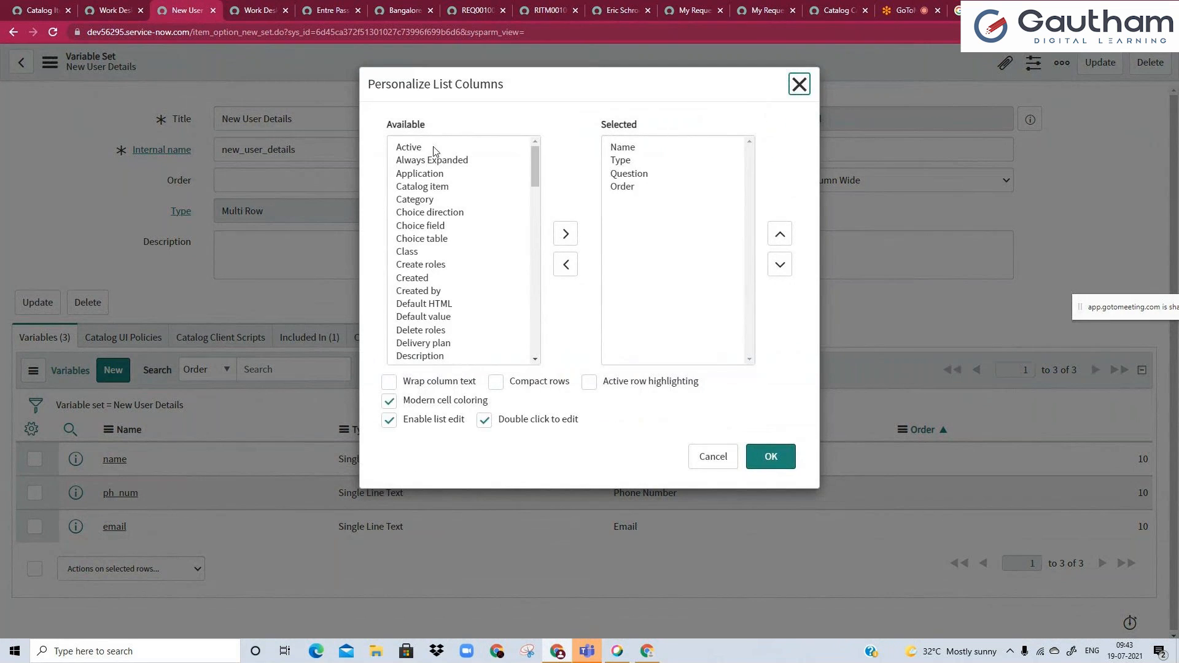
double_click(434, 151)
click(775, 457)
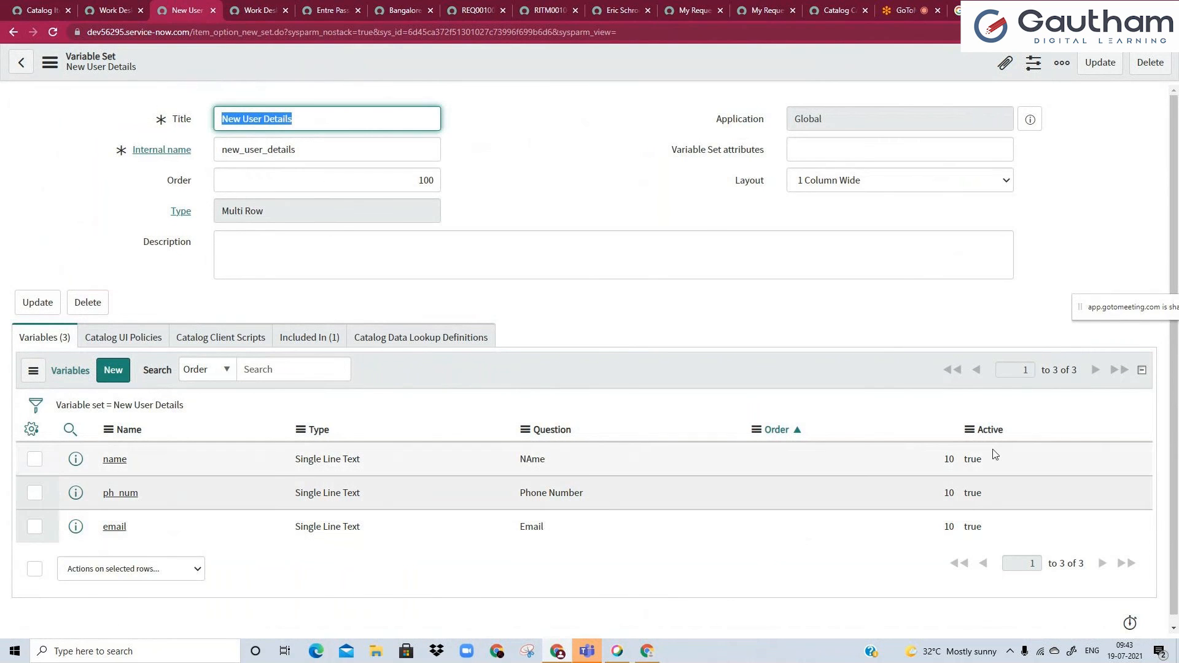
click(305, 256)
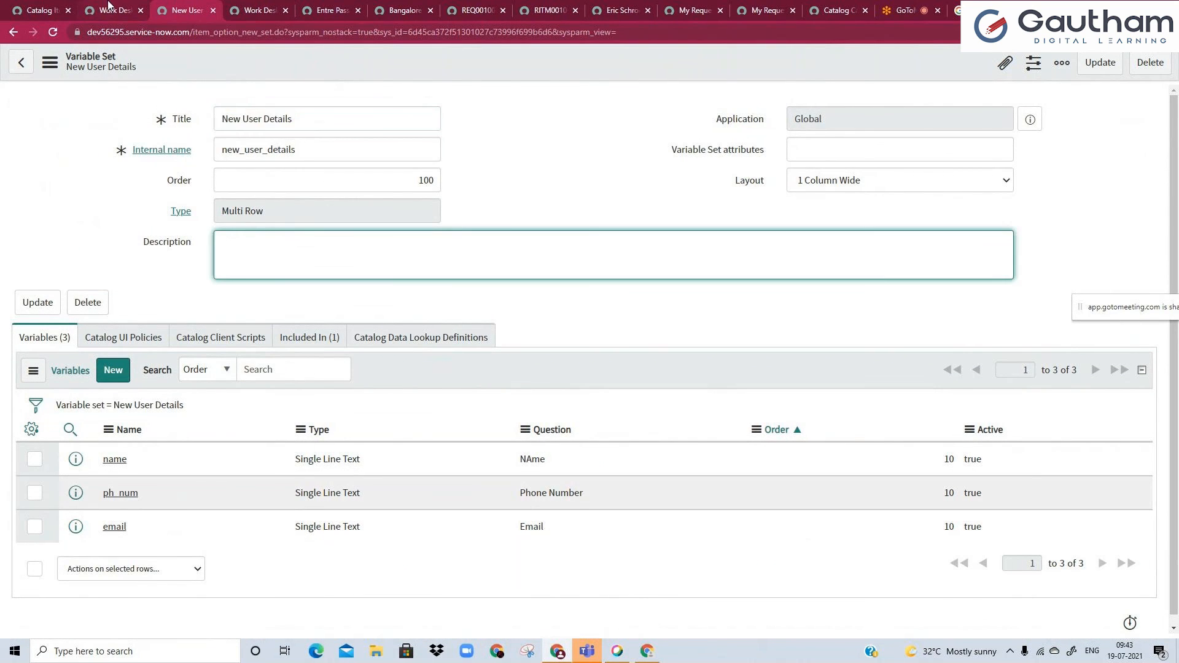
Examine the Work Desk Furniture catalog item's variables, variable sets, client scripts, availability lists and main details.
click(108, 6)
scroll(161, 255, down, 5)
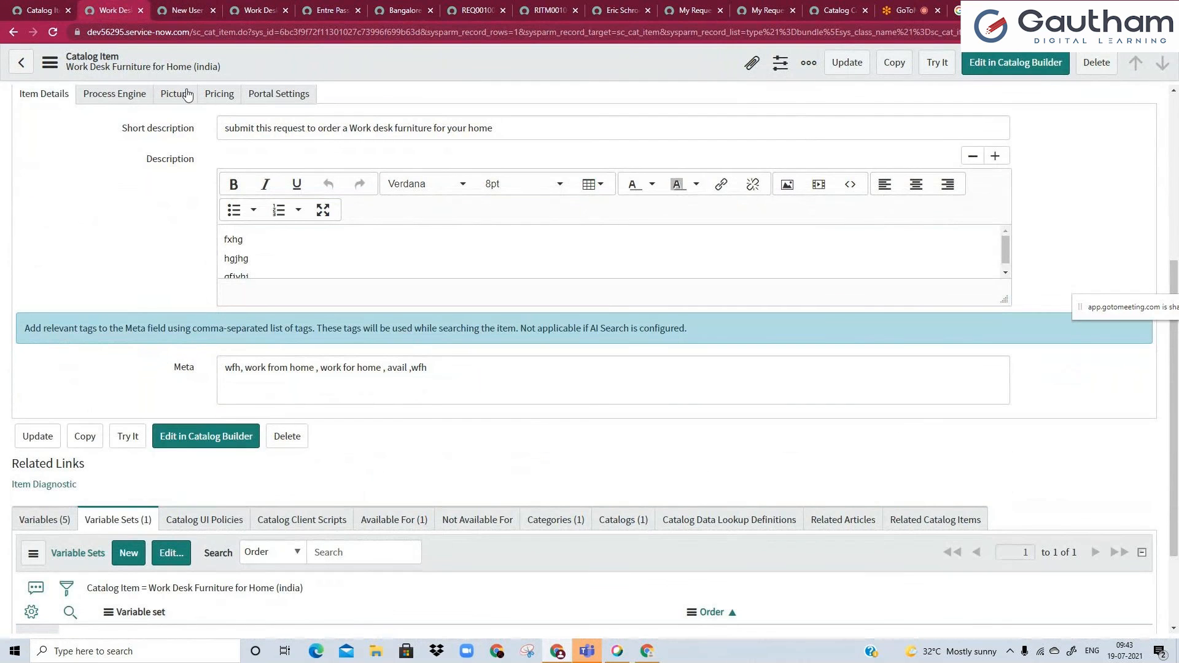
click(75, 527)
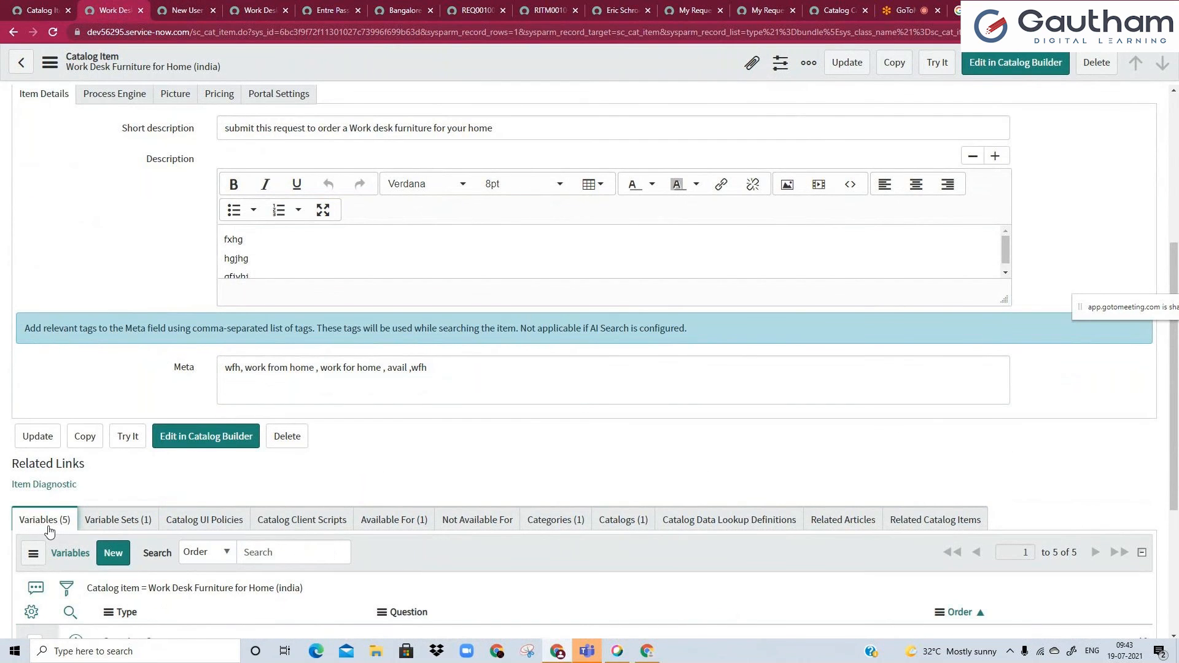
click(84, 527)
scroll(92, 526, down, 2)
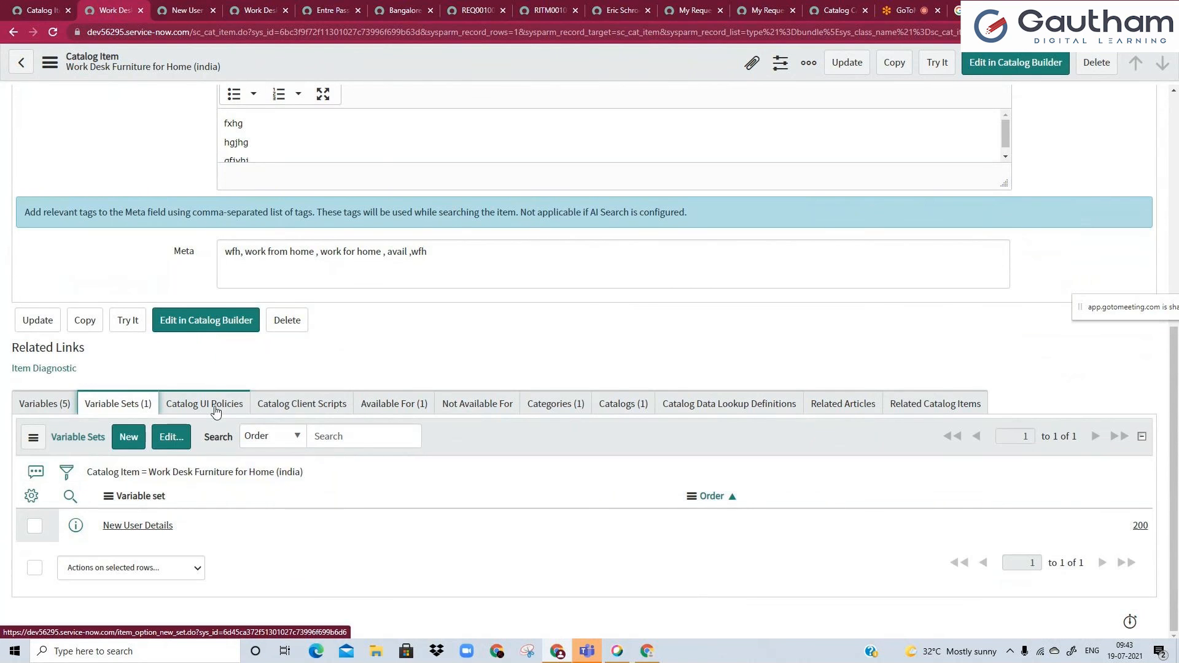
click(257, 409)
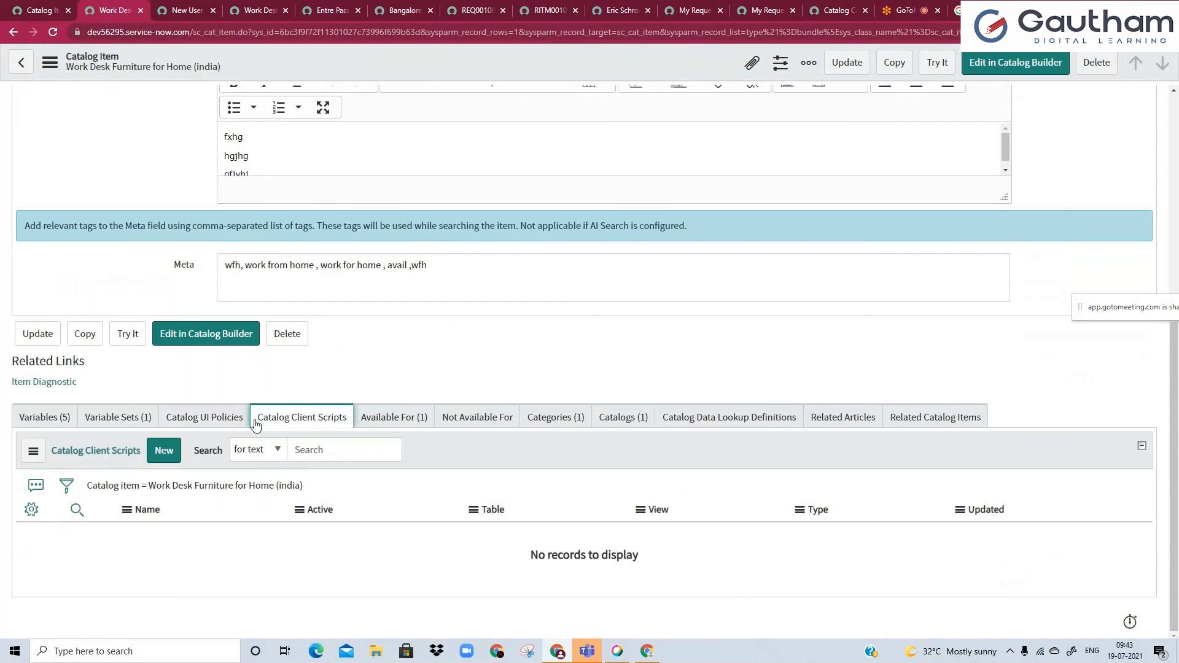
click(405, 424)
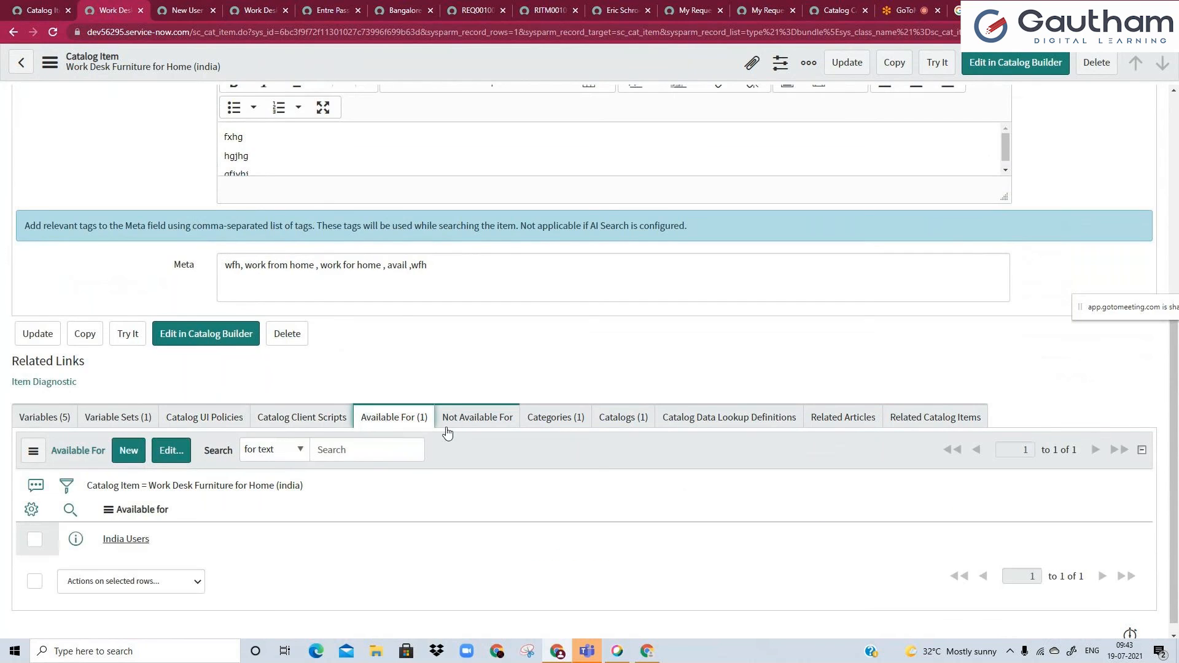
click(461, 424)
scroll(302, 452, up, 7)
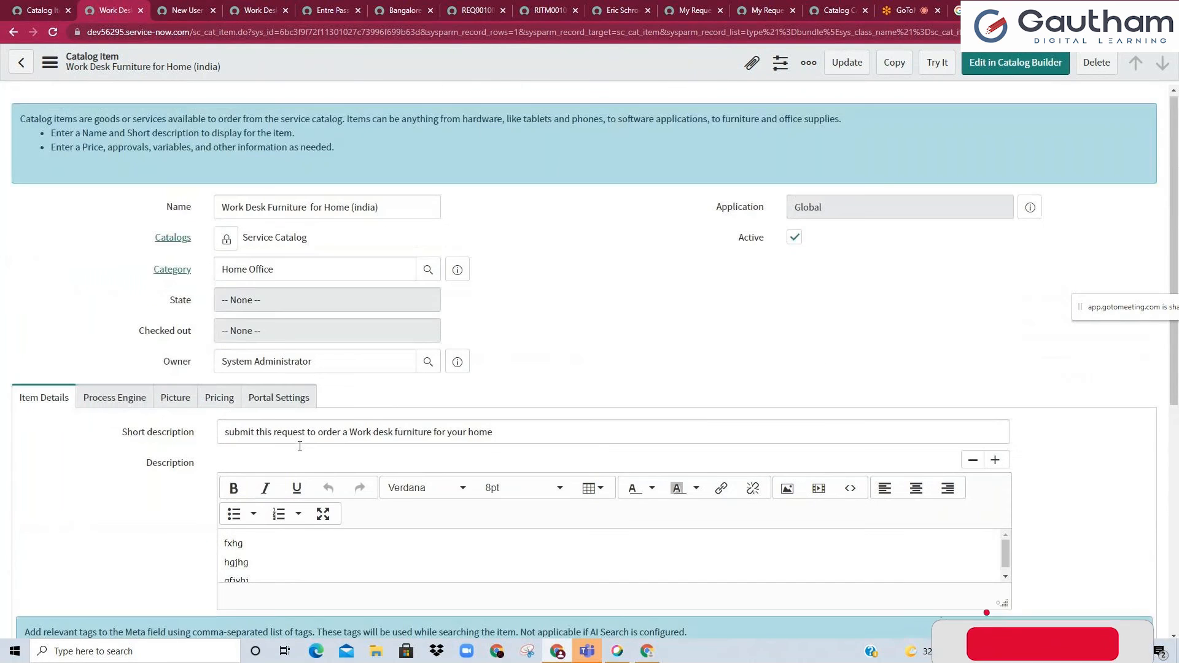
click(412, 210)
click(487, 209)
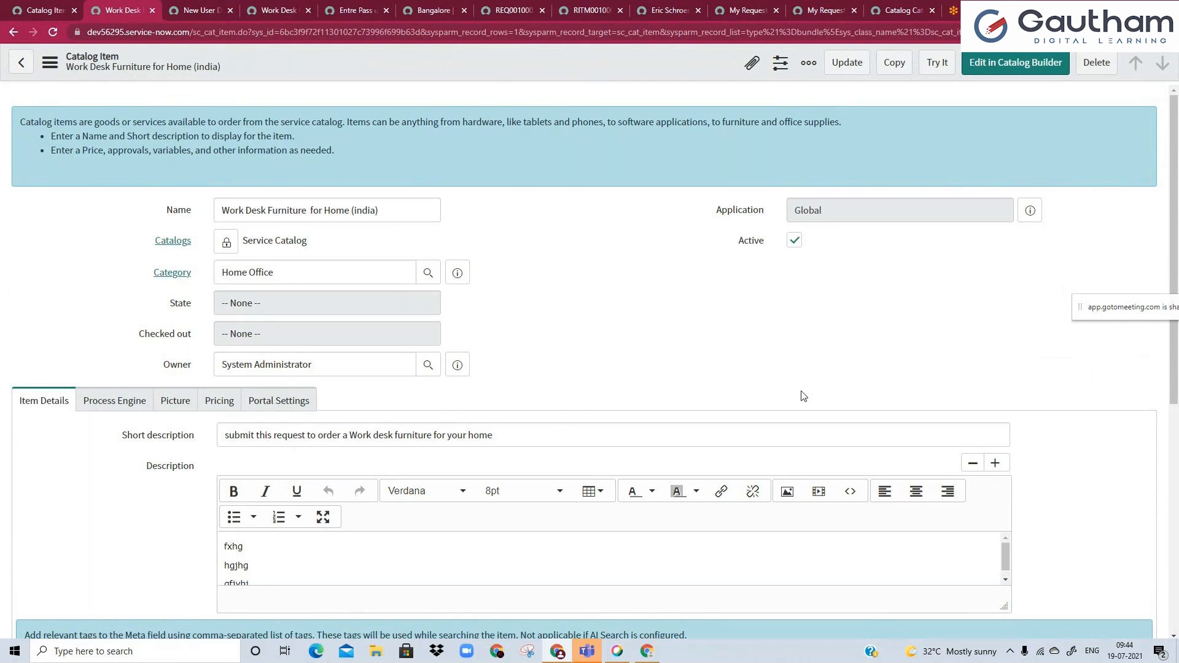
Switch to the GoToMeeting session and open its recording options.
click(983, 10)
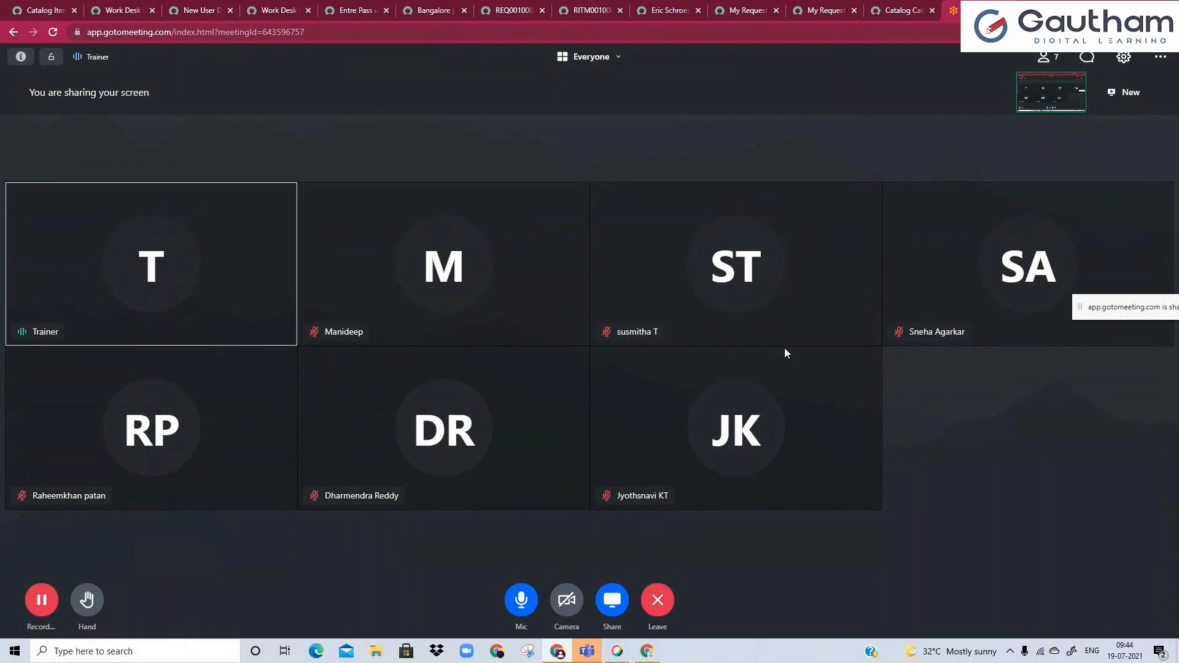
click(40, 605)
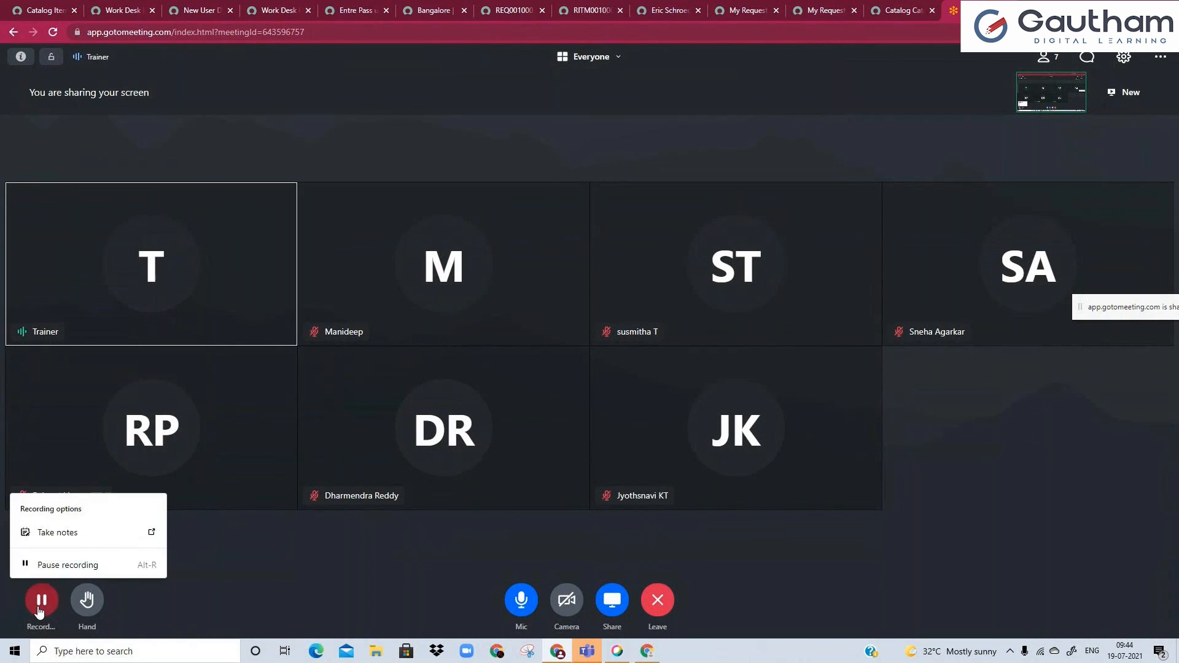